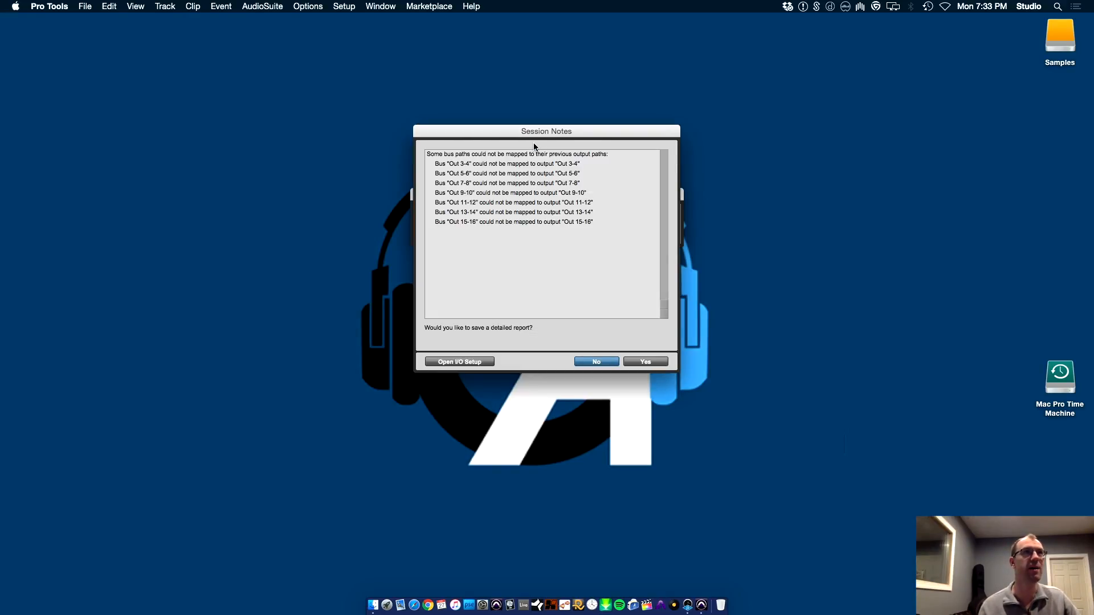
# - Dismiss the session notes without saving a report and download the pending collaborator changes for the kick and snare tracks
pyautogui.click(592, 361)
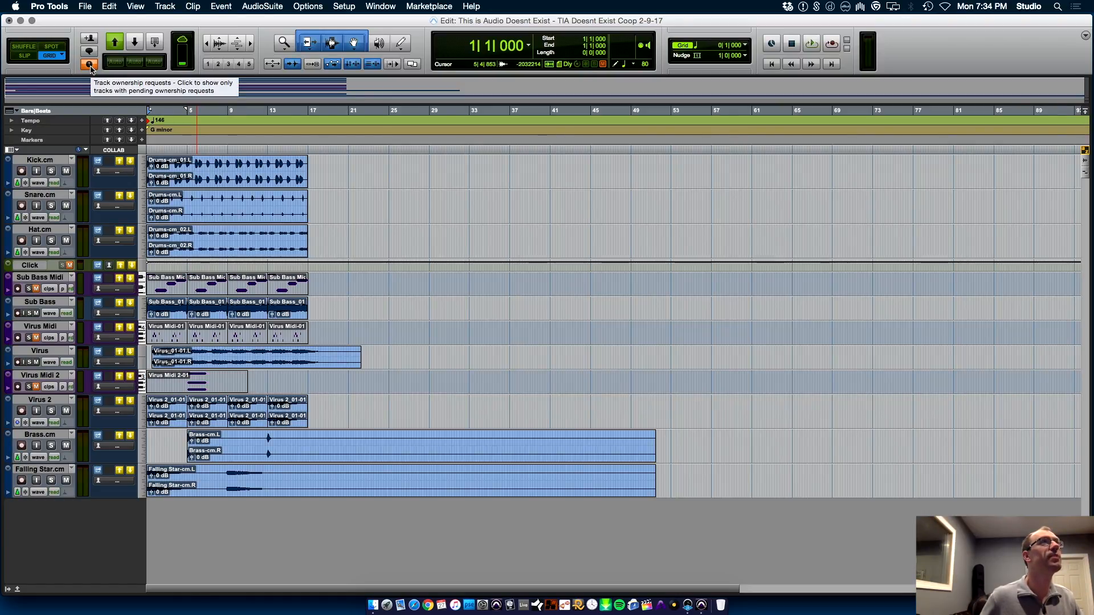
pyautogui.click(89, 66)
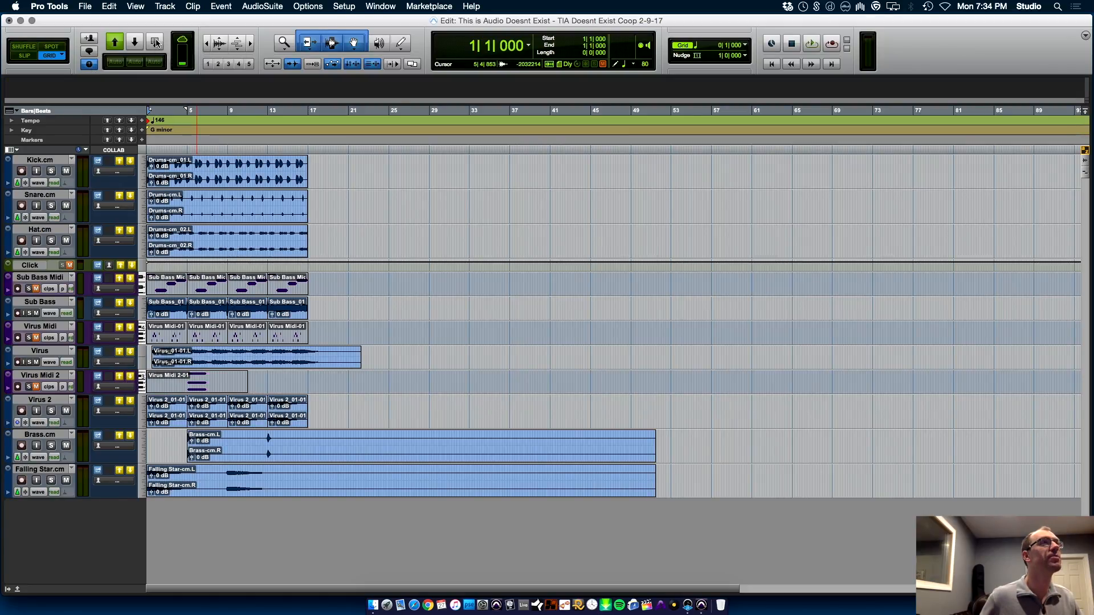
pyautogui.click(131, 162)
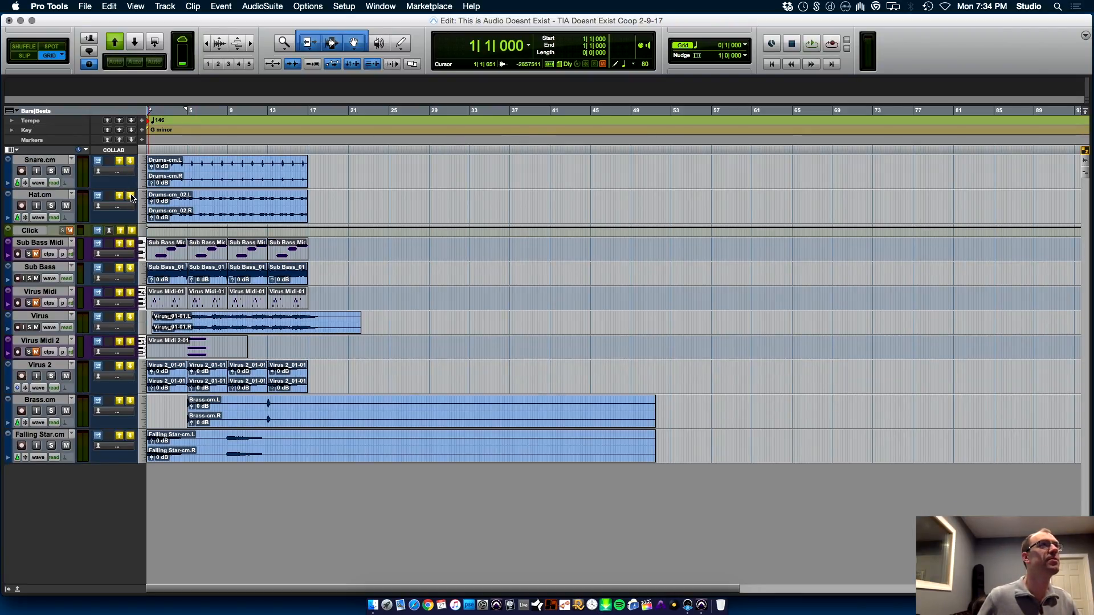
pyautogui.click(131, 162)
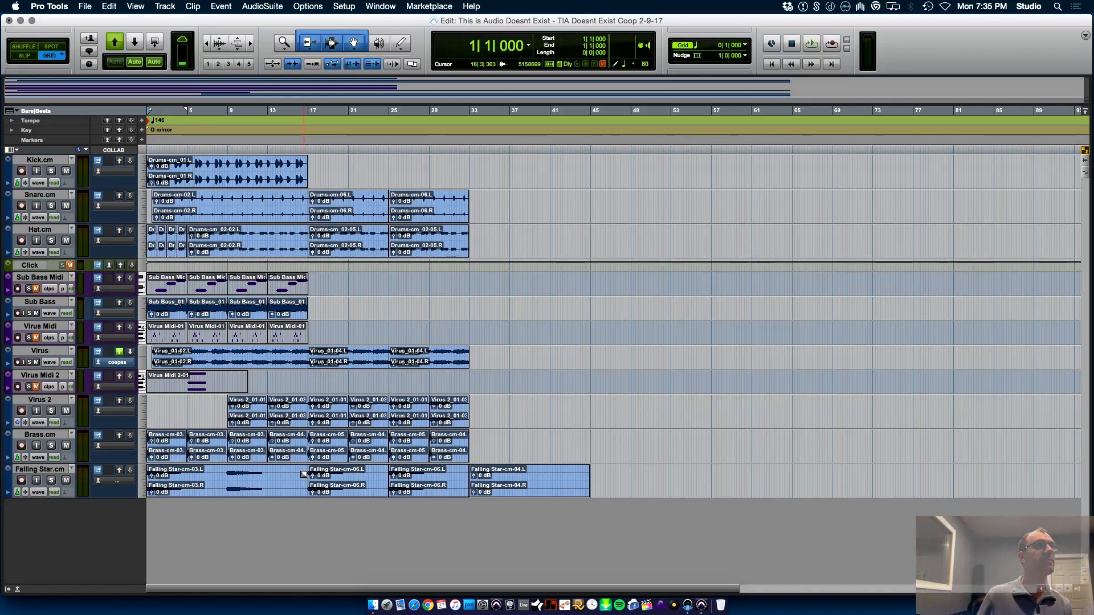
# - Start playback and show the hidden Element.cm, Hardcock, SweetCock, 808 Bas Loop and ChopCock tracks in the Edit window
pyautogui.press('space')
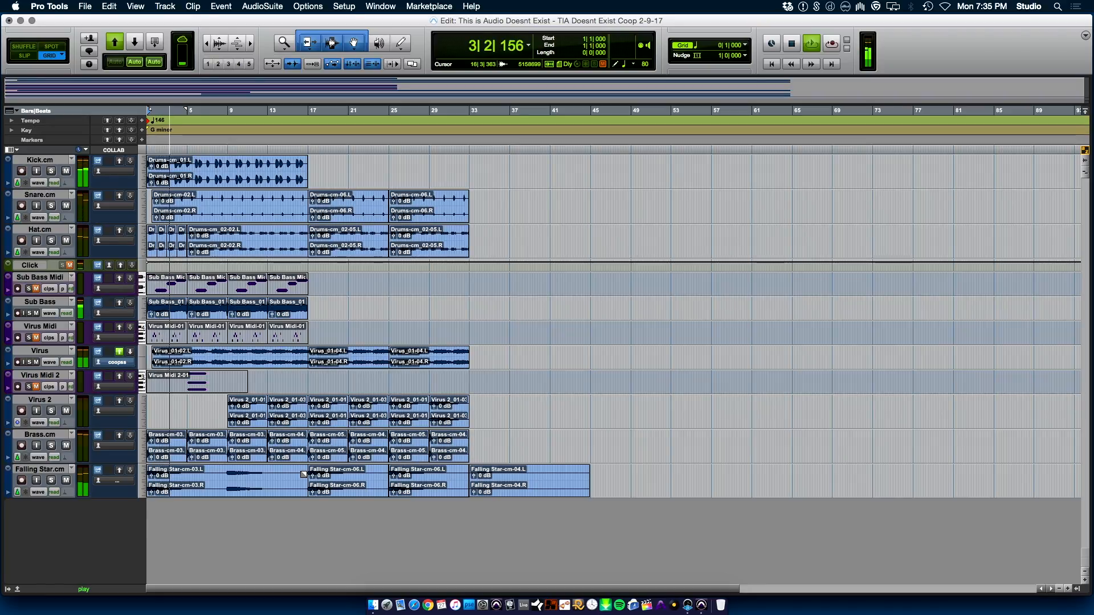
pyautogui.click(7, 589)
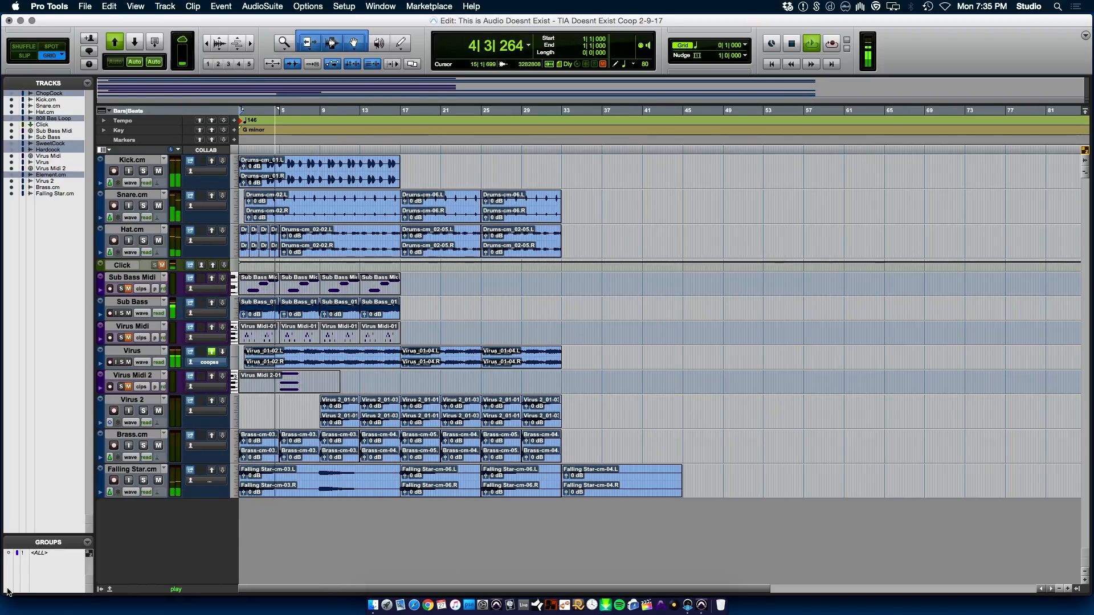
pyautogui.click(12, 174)
pyautogui.click(12, 143)
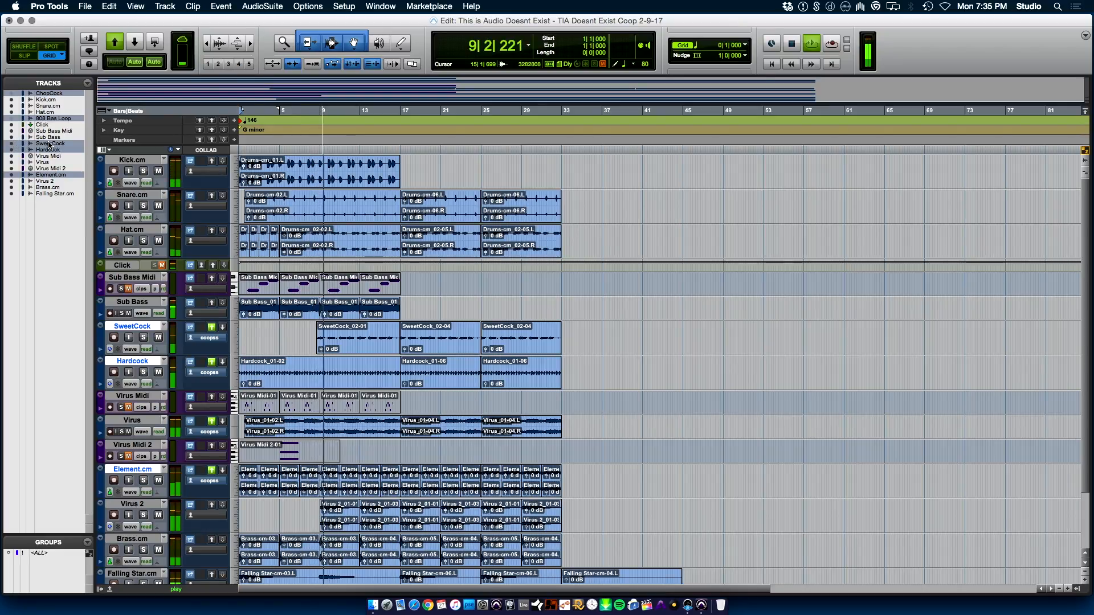
pyautogui.click(12, 118)
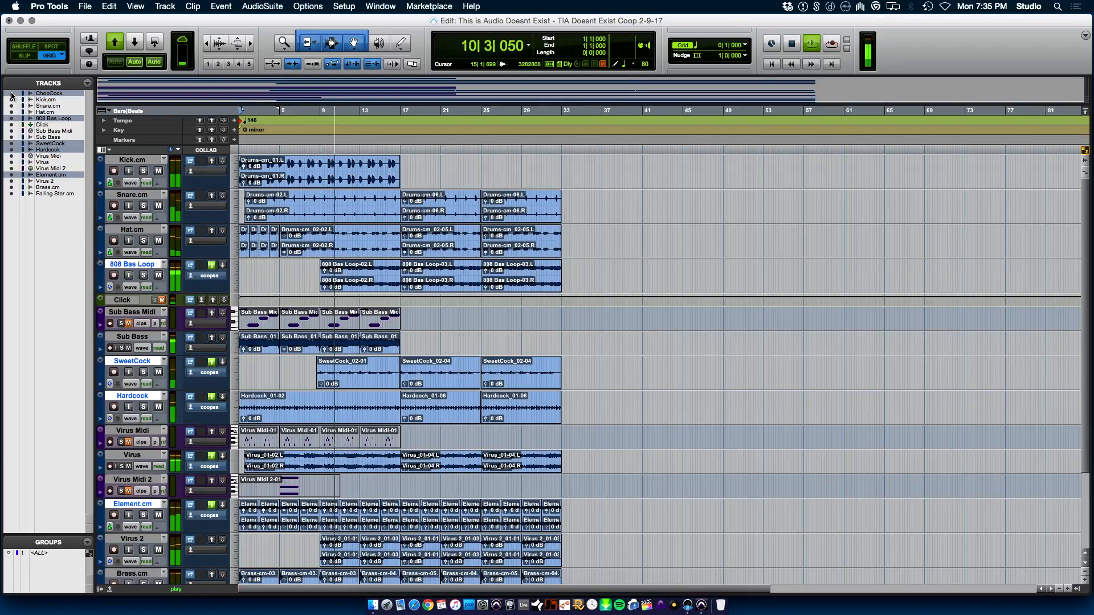
pyautogui.click(11, 93)
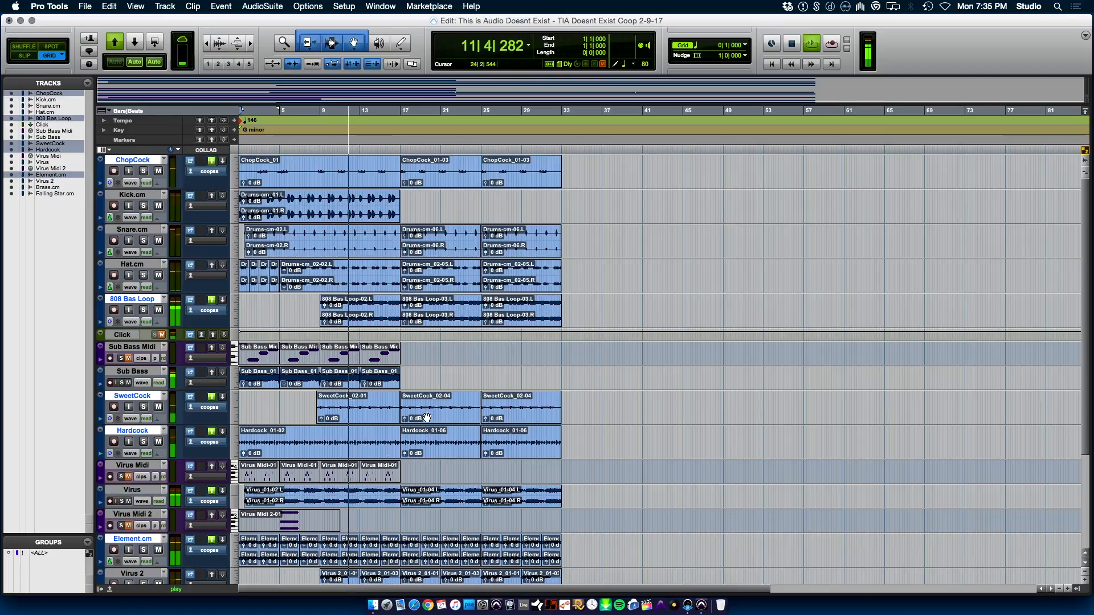
# - Reduce the track height of all tracks so the whole arrangement fits in the Edit window
pyautogui.click(99, 538)
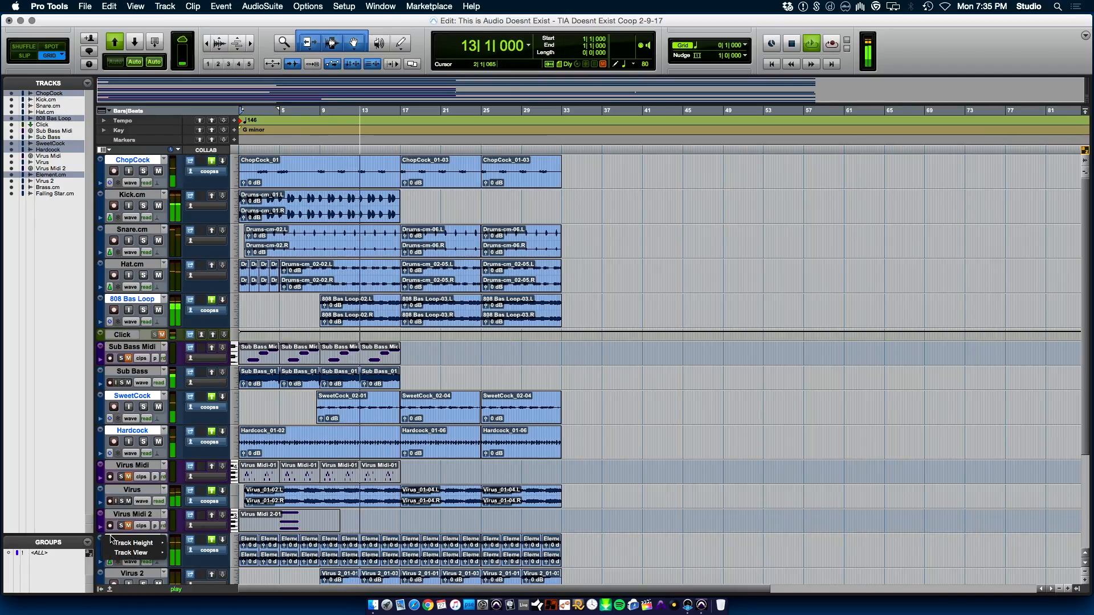
pyautogui.moveTo(151, 543)
pyautogui.keyDown('alt'); pyautogui.click(188, 529); pyautogui.keyUp('alt')
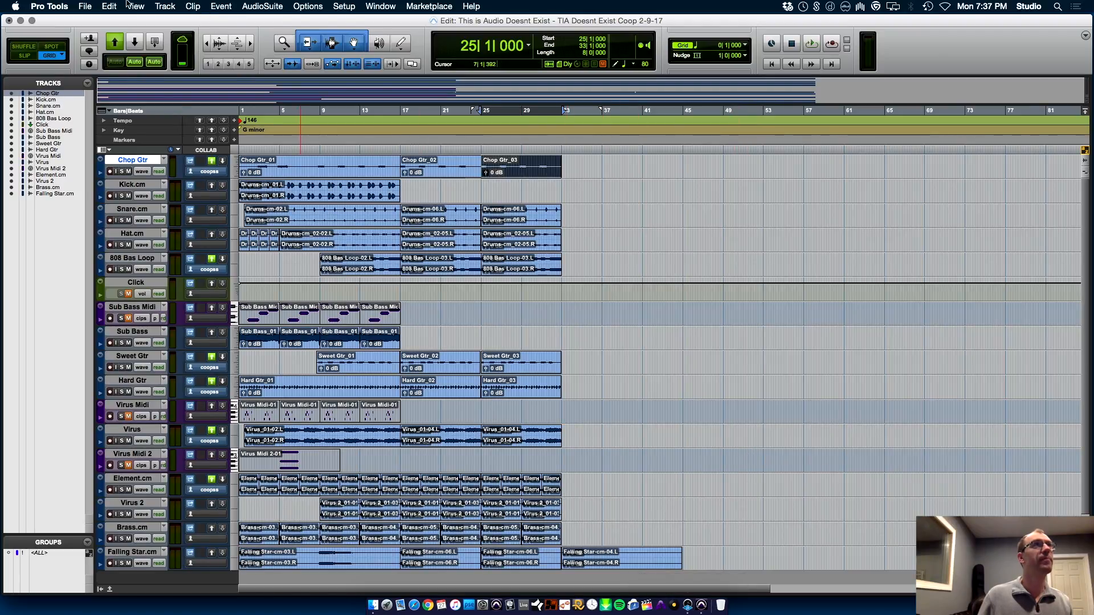
# - Save the project as a new version titled "TIA Doesnt Exist Coop 2-27-17"
pyautogui.click(86, 6)
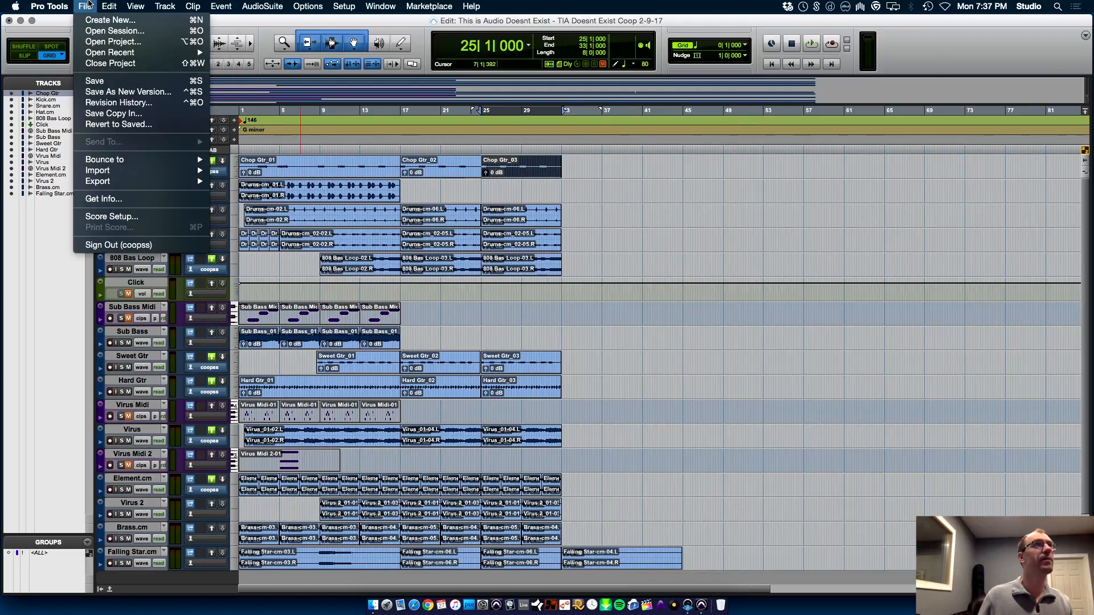
pyautogui.click(129, 92)
pyautogui.click(533, 192)
pyautogui.press('BackSpace')
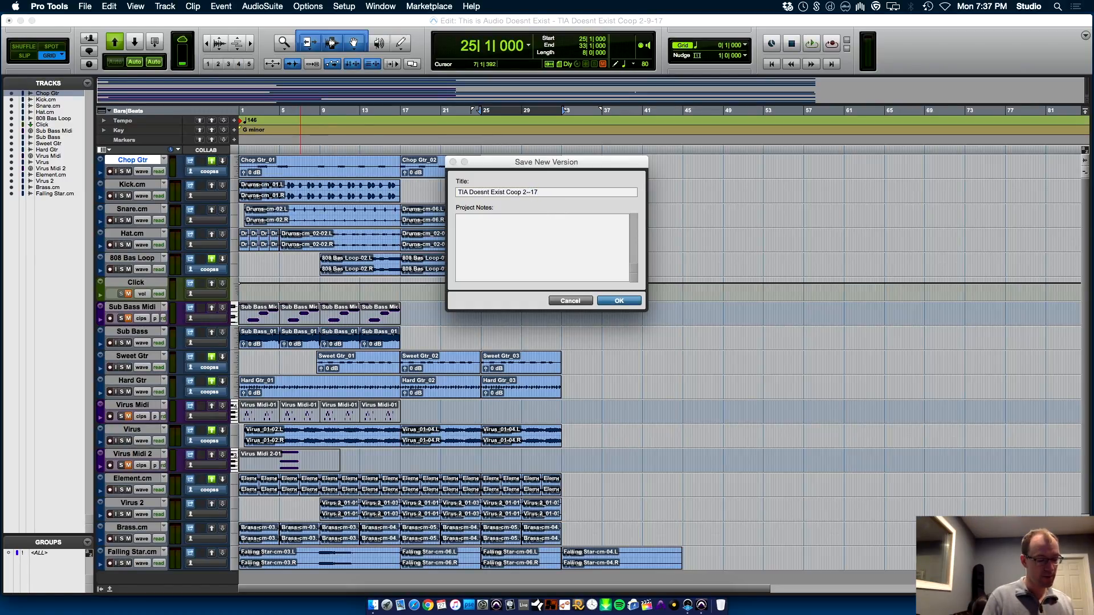
pyautogui.write('27')
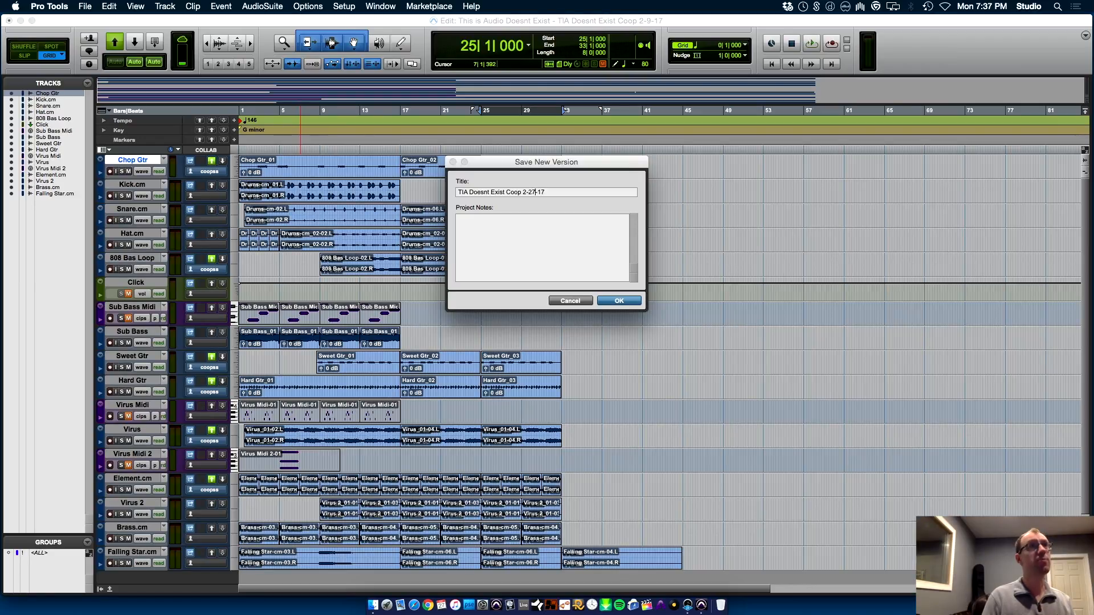
pyautogui.press('Return')
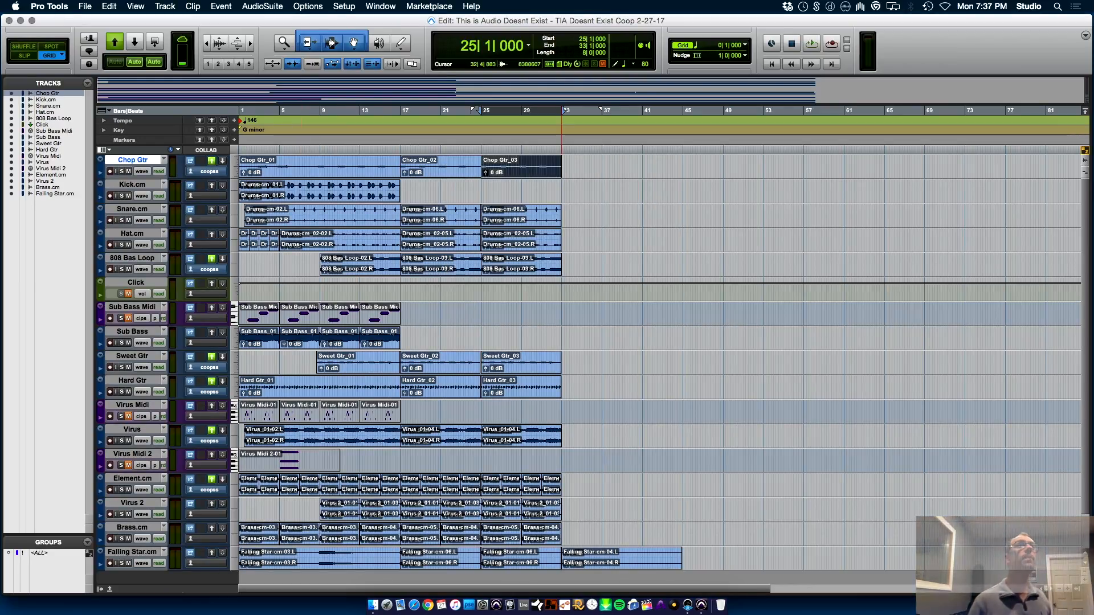
# - Play the session from the start while soloing individual tracks and checking the channels in the mixer
pyautogui.press('Return')
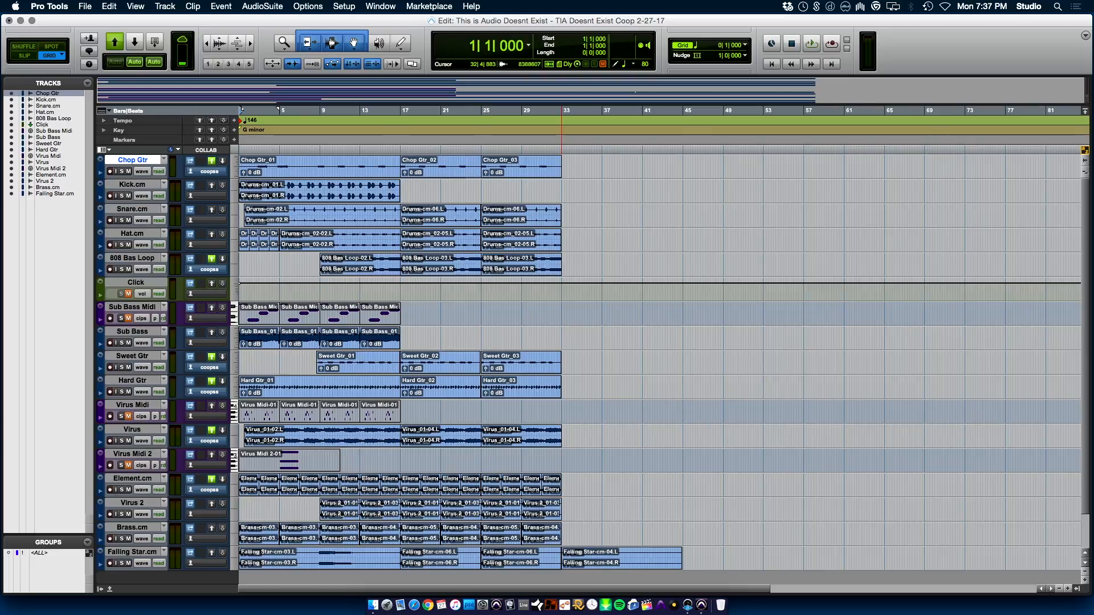
pyautogui.press('space')
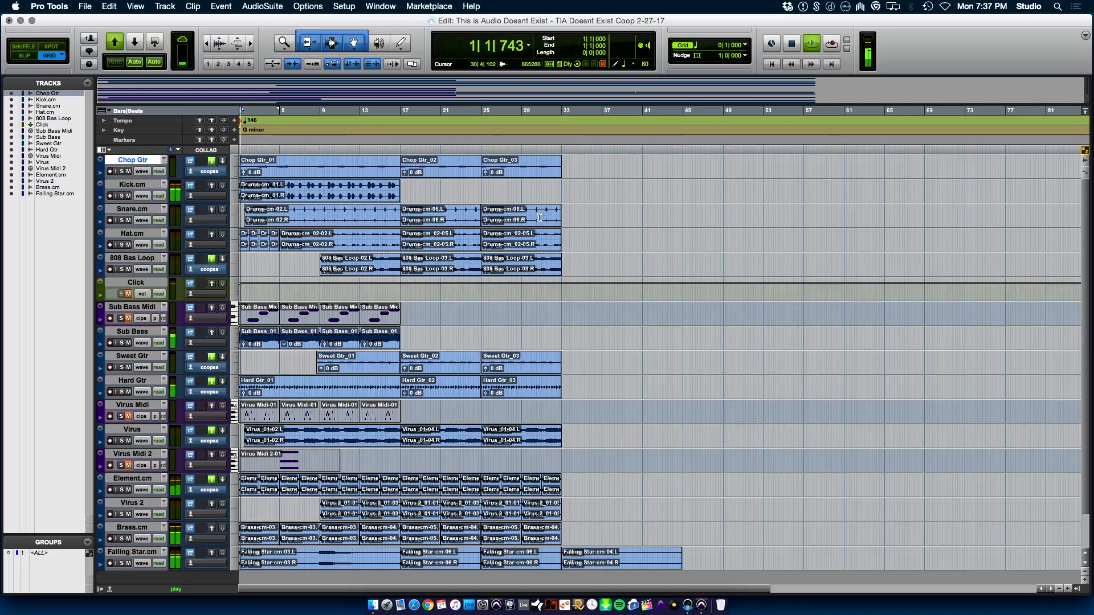
pyautogui.click(122, 196)
pyautogui.click(122, 196)
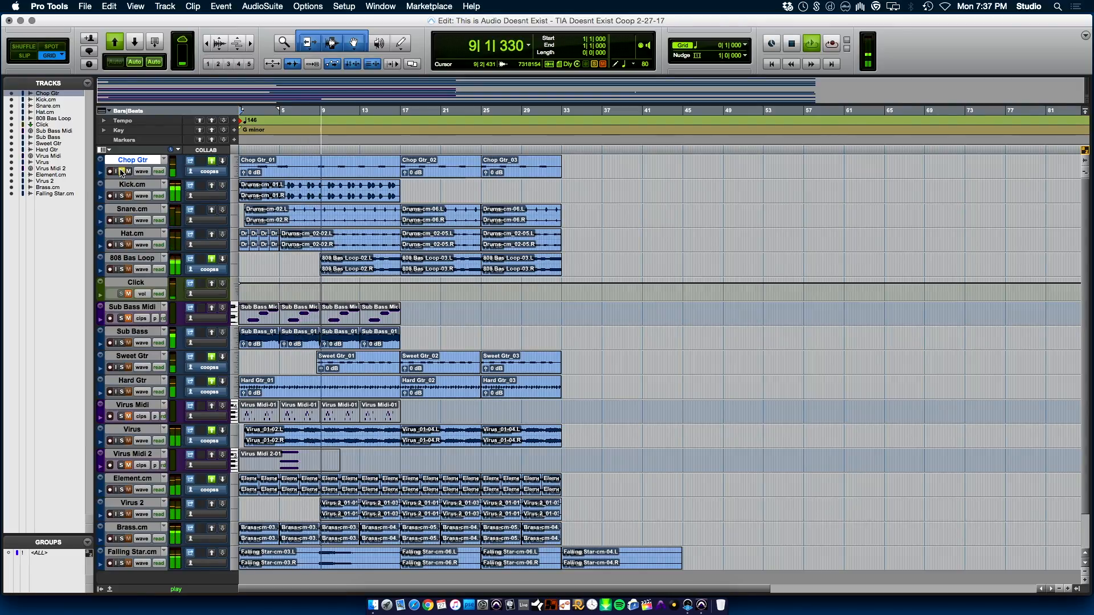
pyautogui.press('super+equal')
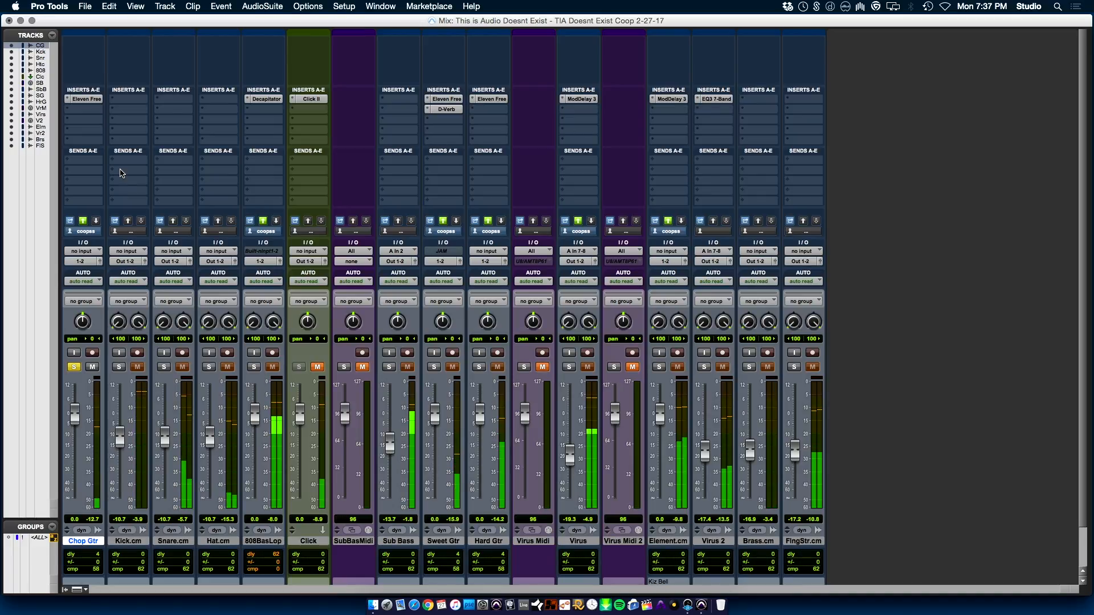
pyautogui.press('super+equal')
pyautogui.press('space')
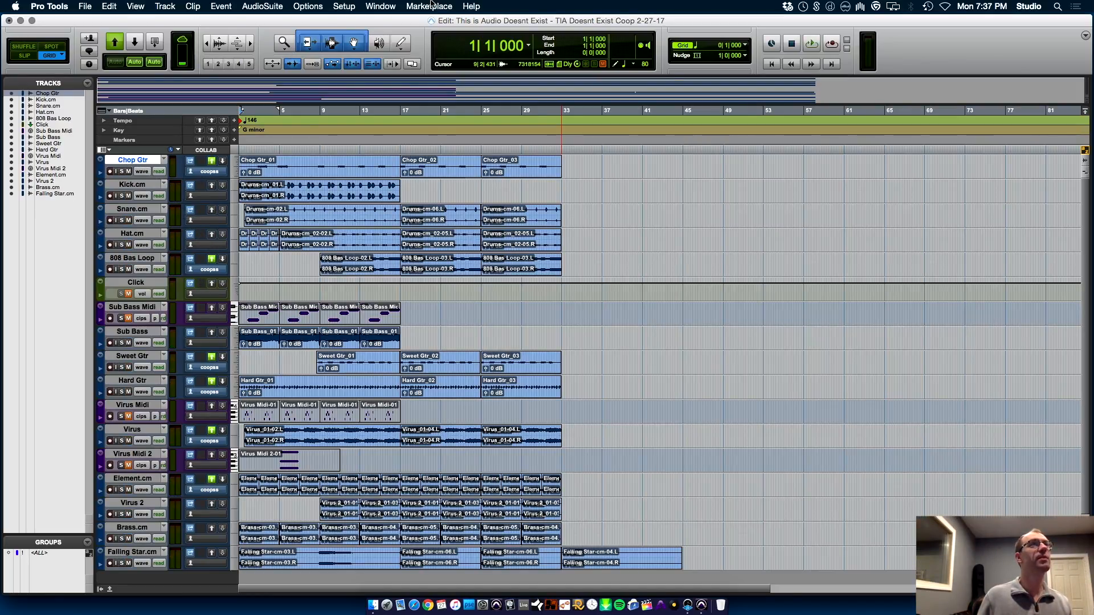
pyautogui.click(380, 6)
pyautogui.moveTo(360, 5)
pyautogui.click(795, 375)
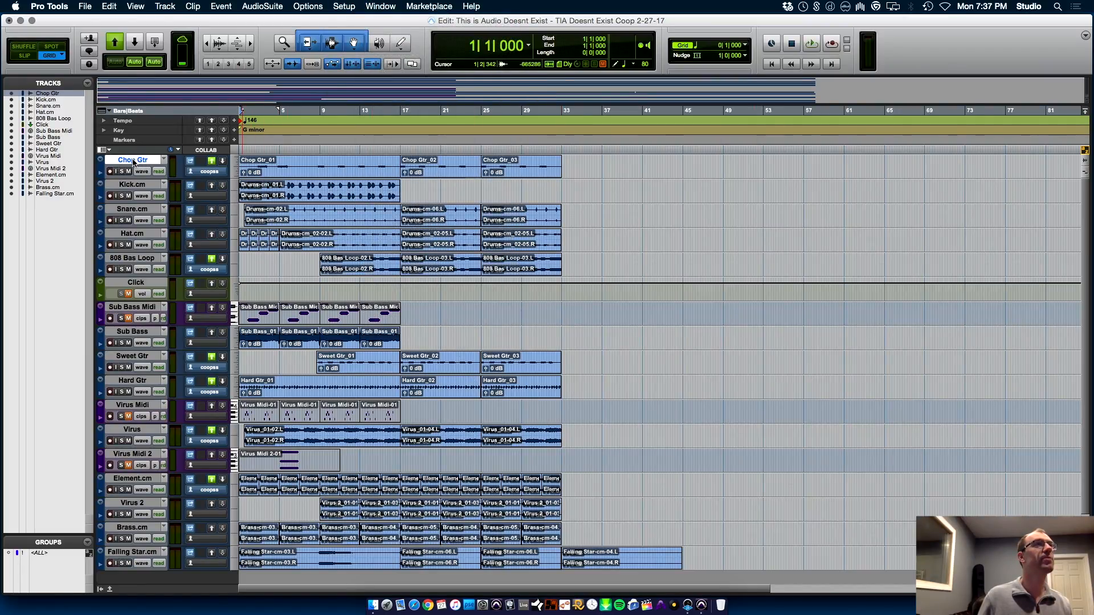
# - Move the Chop Gtr track between Sub Bass and Sweet Gtr, and colour all three guitar tracks yellow with the Color Palette
pyautogui.moveTo(133, 161); pyautogui.dragTo(155, 352)
pyautogui.keyDown('shift'); pyautogui.click(143, 382); pyautogui.keyUp('shift')
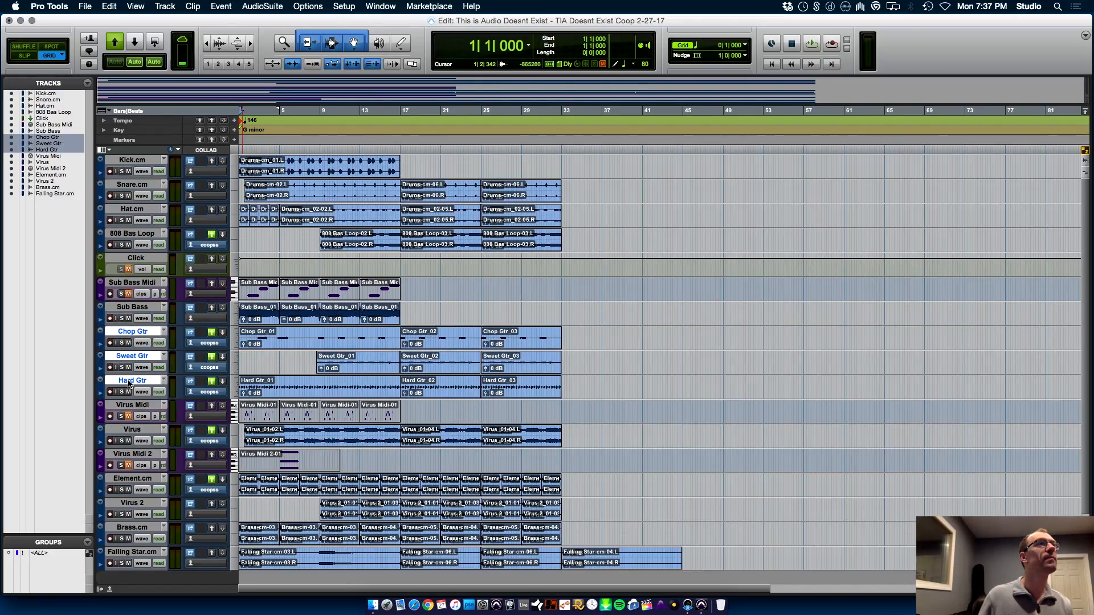
pyautogui.rightClick(129, 383)
pyautogui.press('Escape')
pyautogui.click(365, 3)
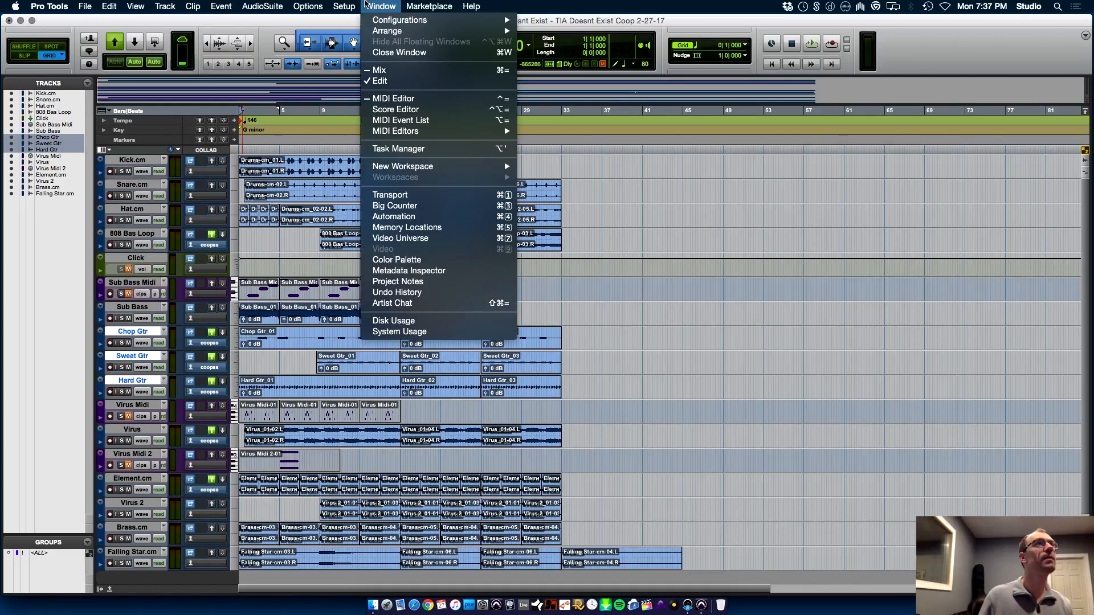
pyautogui.click(439, 259)
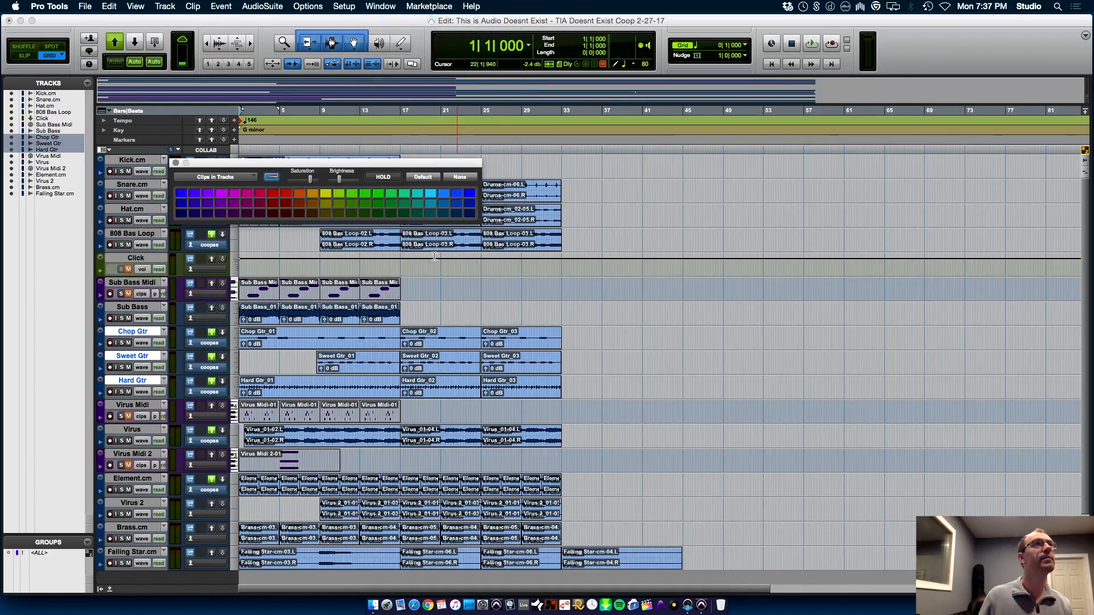
pyautogui.click(228, 177)
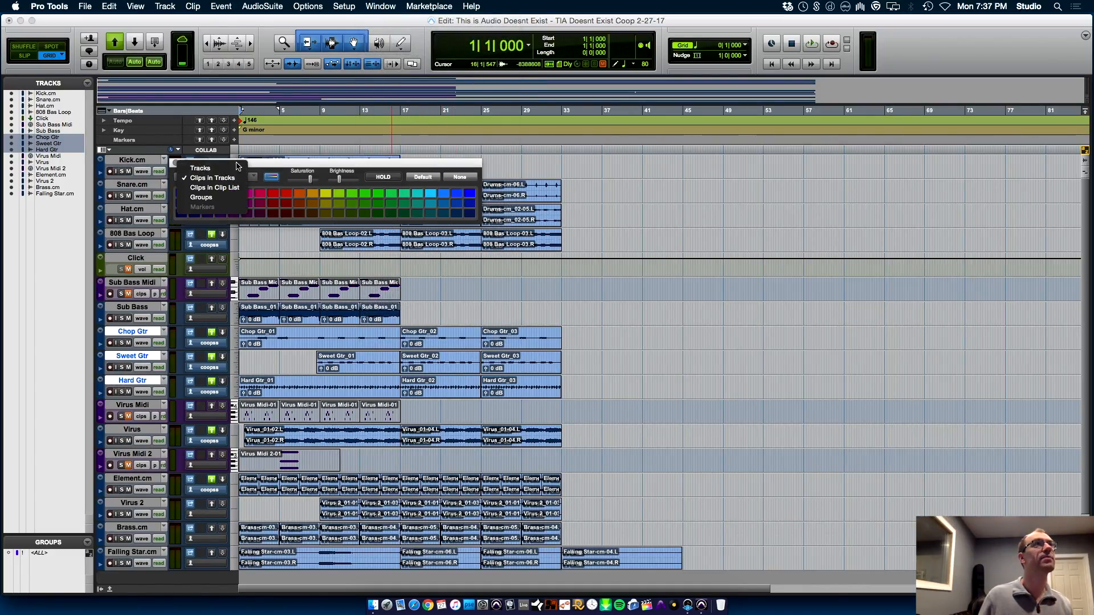
pyautogui.click(238, 166)
pyautogui.click(326, 194)
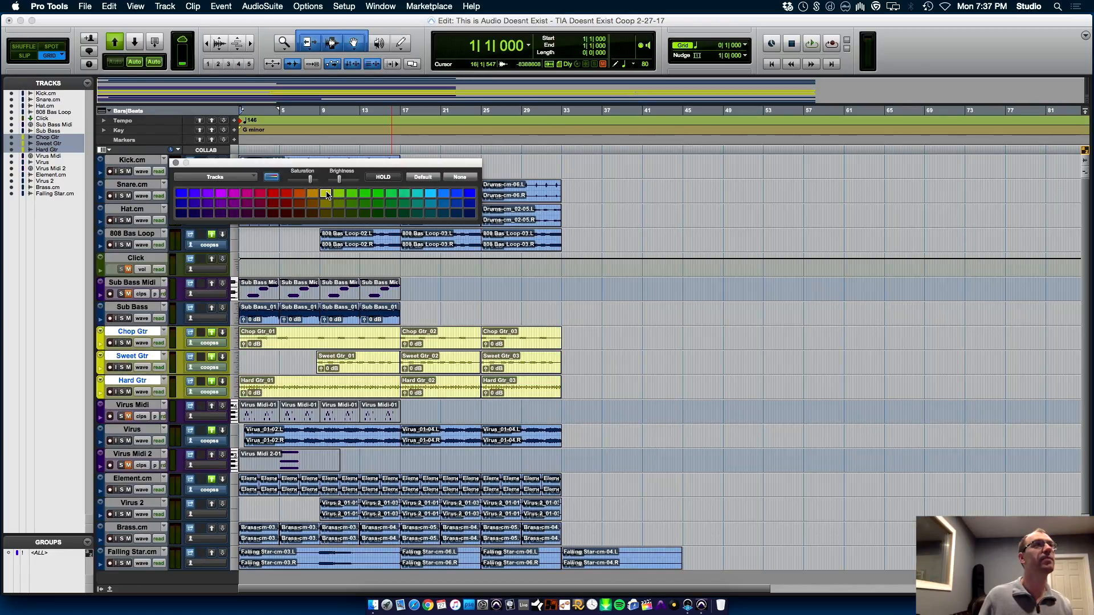
# - Move the Color Palette clear of the clips and colour the kick track blue, the snare light blue and the hat green
pyautogui.moveTo(207, 163); pyautogui.dragTo(714, 133)
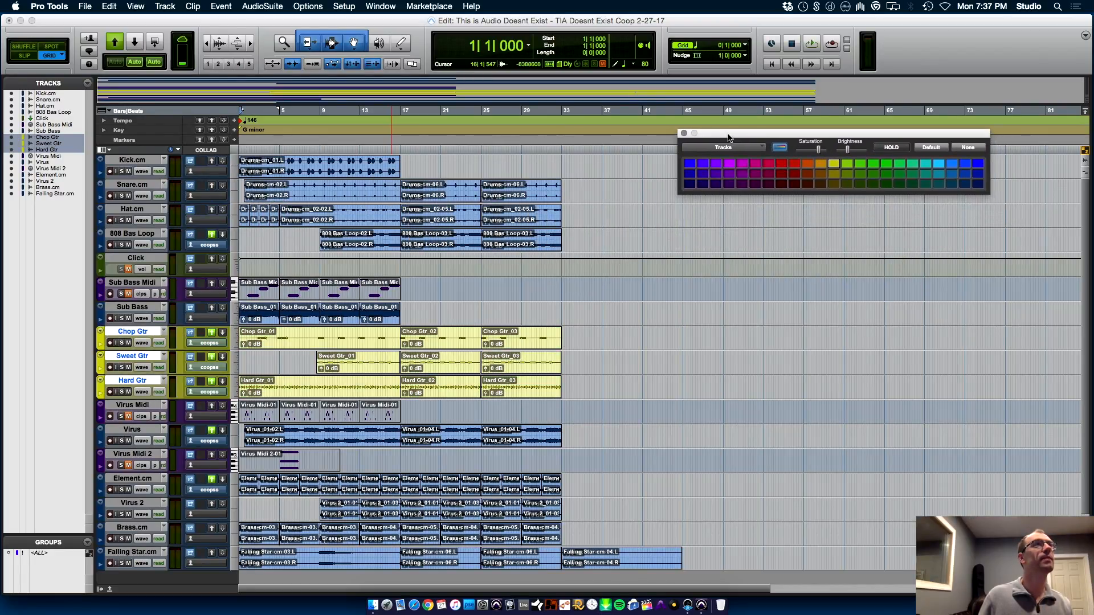
pyautogui.click(133, 160)
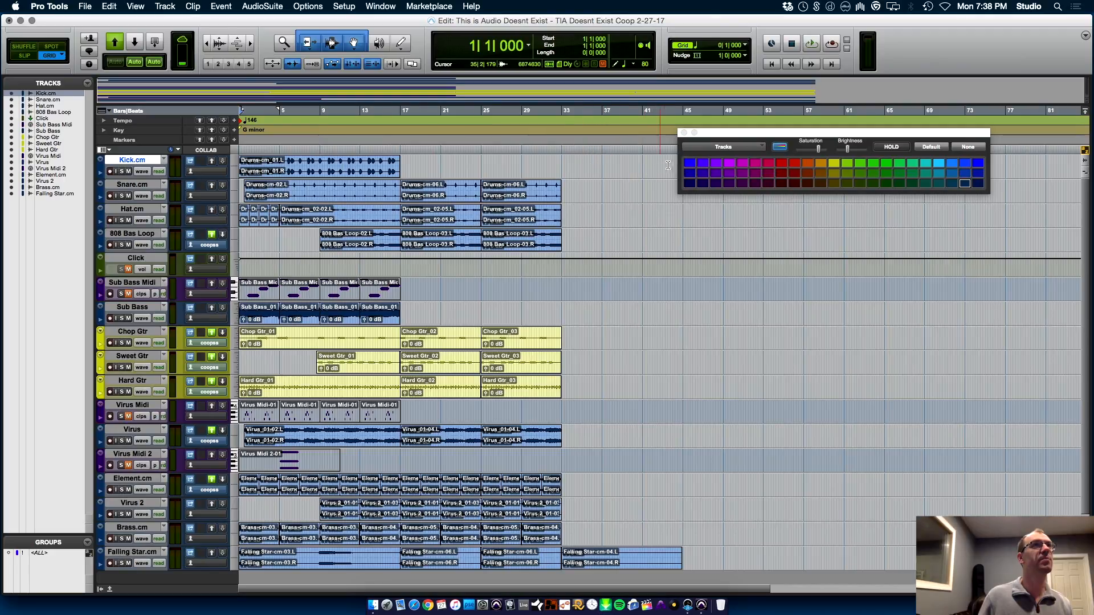
pyautogui.click(133, 185)
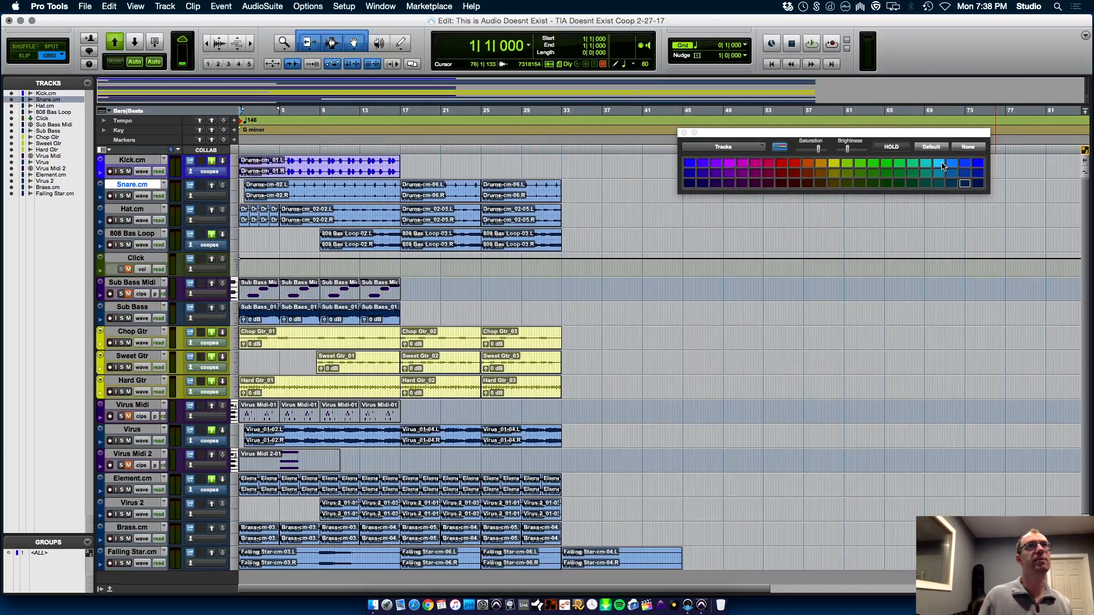
pyautogui.click(940, 165)
pyautogui.click(124, 210)
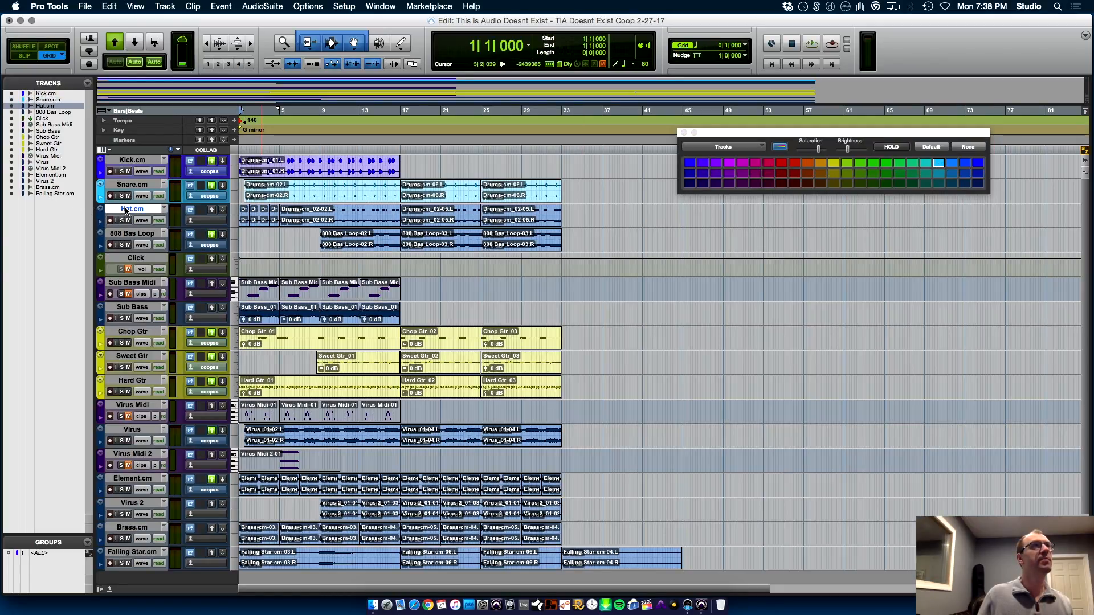
pyautogui.click(873, 164)
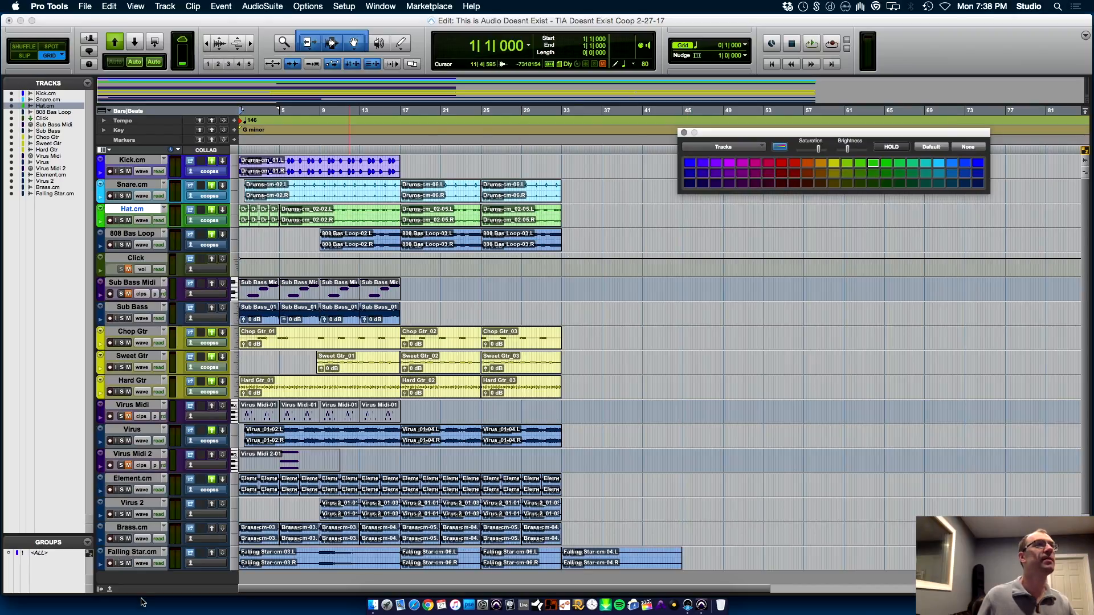
# - Colour the 808 Bas Loop and Sub Bass tracks purple together
pyautogui.click(140, 237)
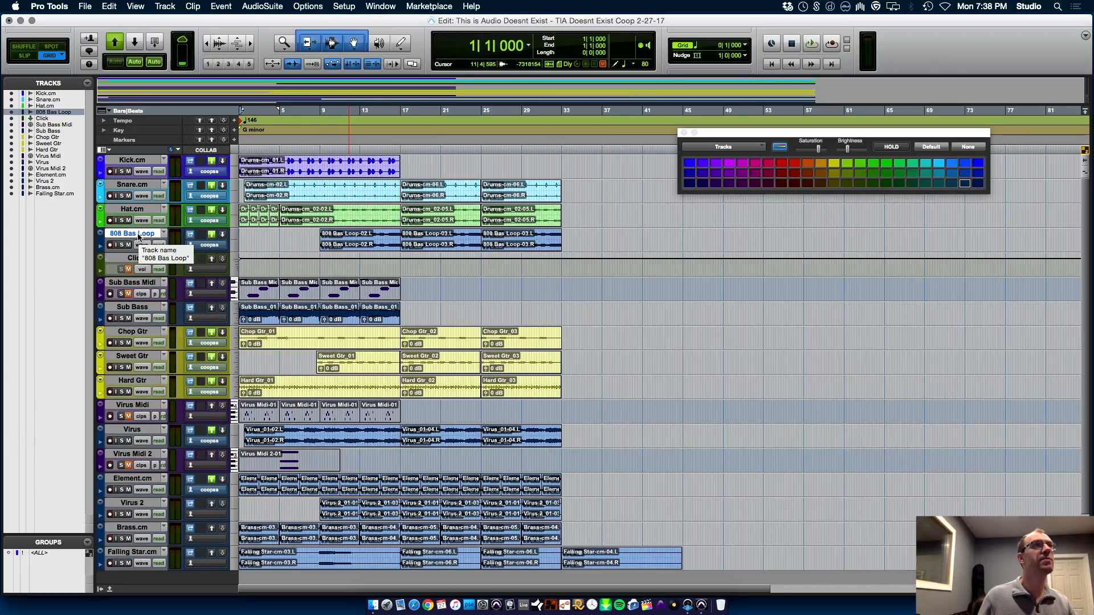
pyautogui.keyDown('super'); pyautogui.click(133, 308); pyautogui.keyUp('super')
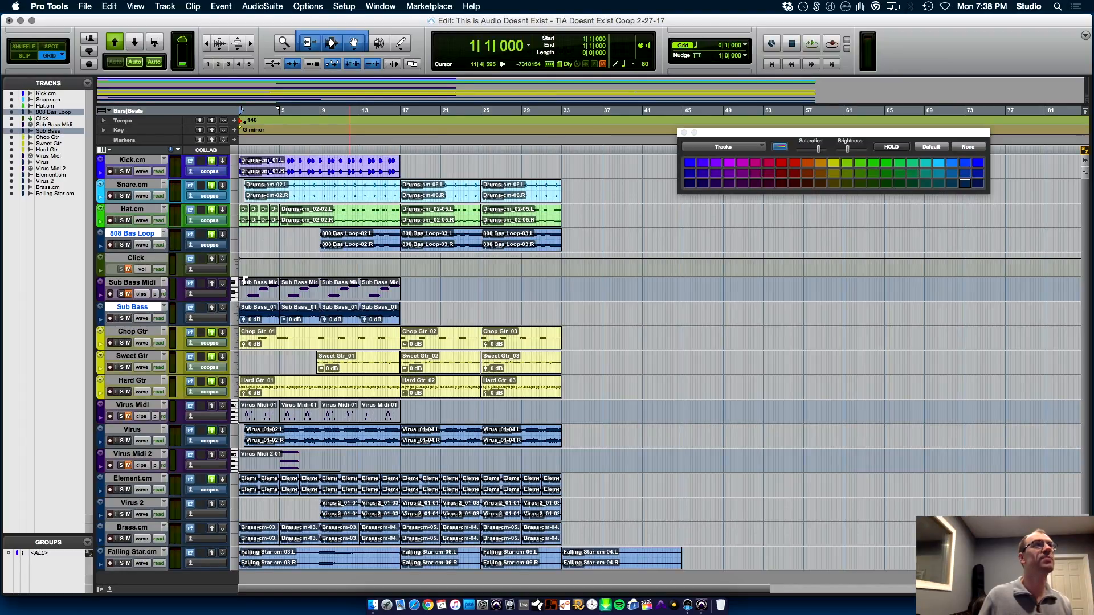
pyautogui.click(716, 164)
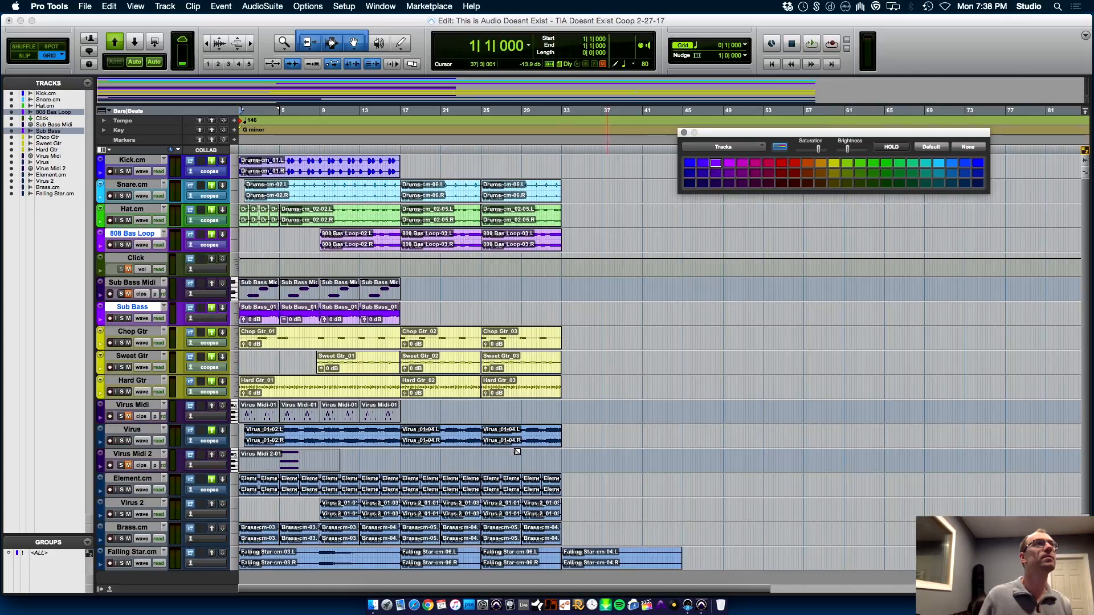
# - Colour the Virus, Element.cm and Virus 2 tracks orange together
pyautogui.click(133, 434)
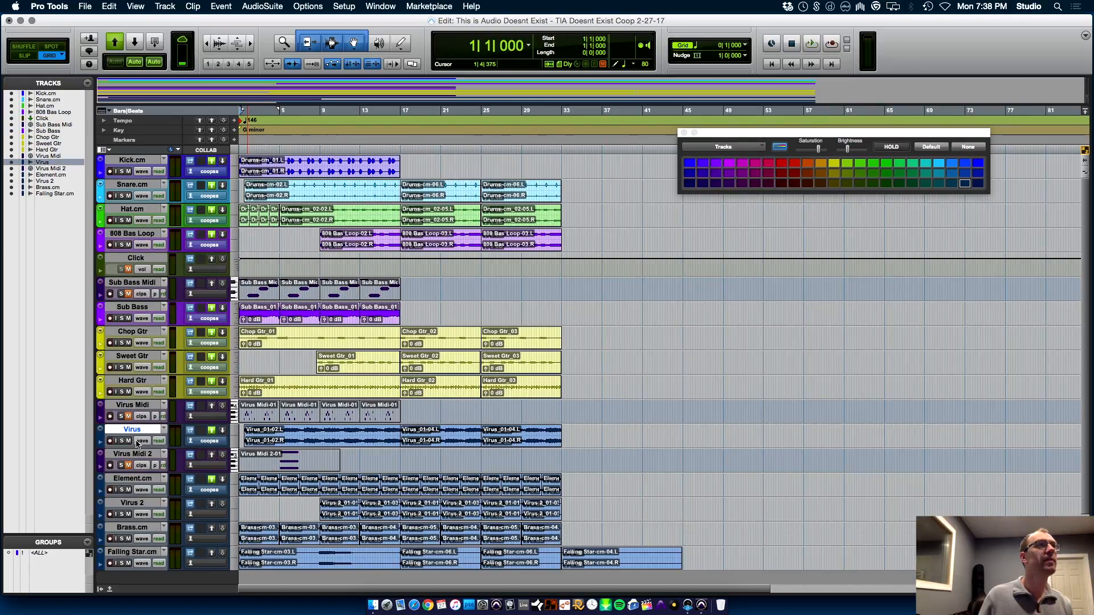
pyautogui.keyDown('super'); pyautogui.click(143, 479); pyautogui.keyUp('super')
pyautogui.keyDown('super'); pyautogui.click(141, 506); pyautogui.keyUp('super')
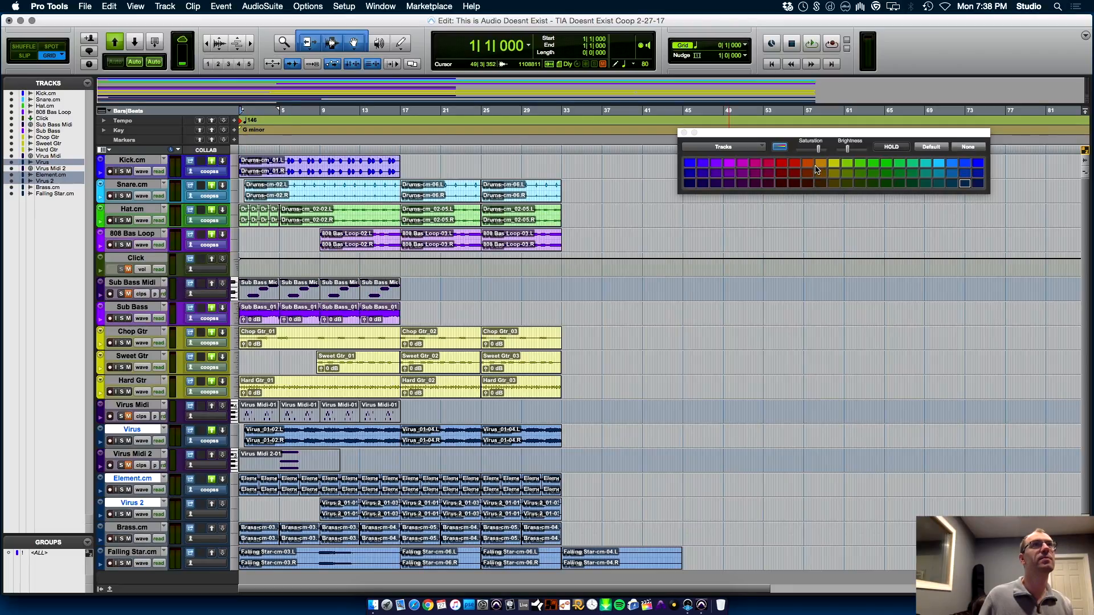
pyautogui.click(819, 165)
# - Colour the Brass.cm and Falling Star.cm tracks magenta together
pyautogui.click(130, 552)
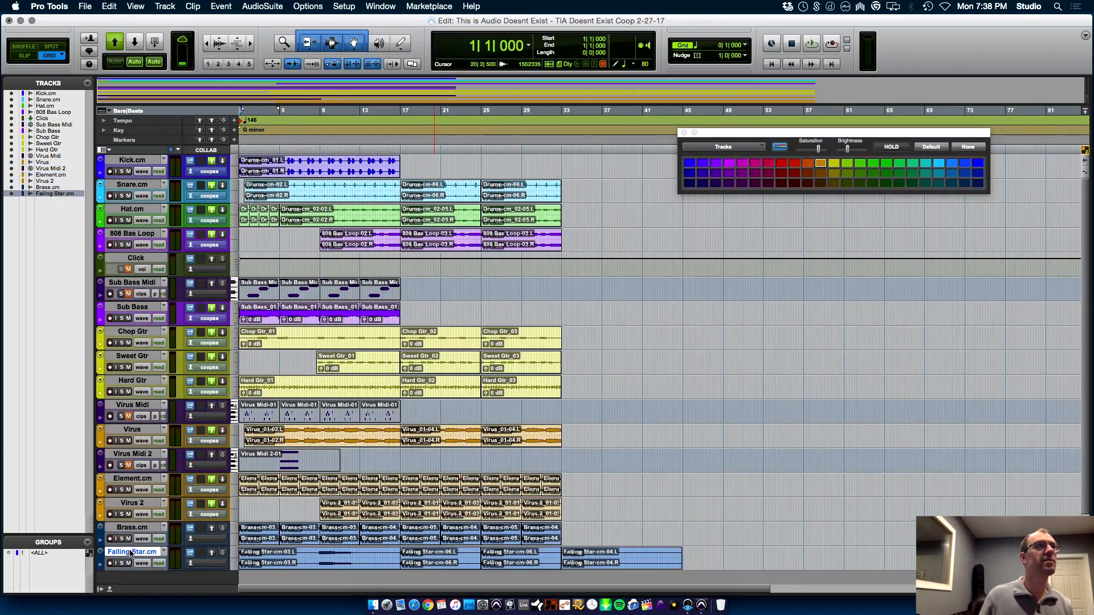
pyautogui.keyDown('shift'); pyautogui.click(132, 528); pyautogui.keyUp('shift')
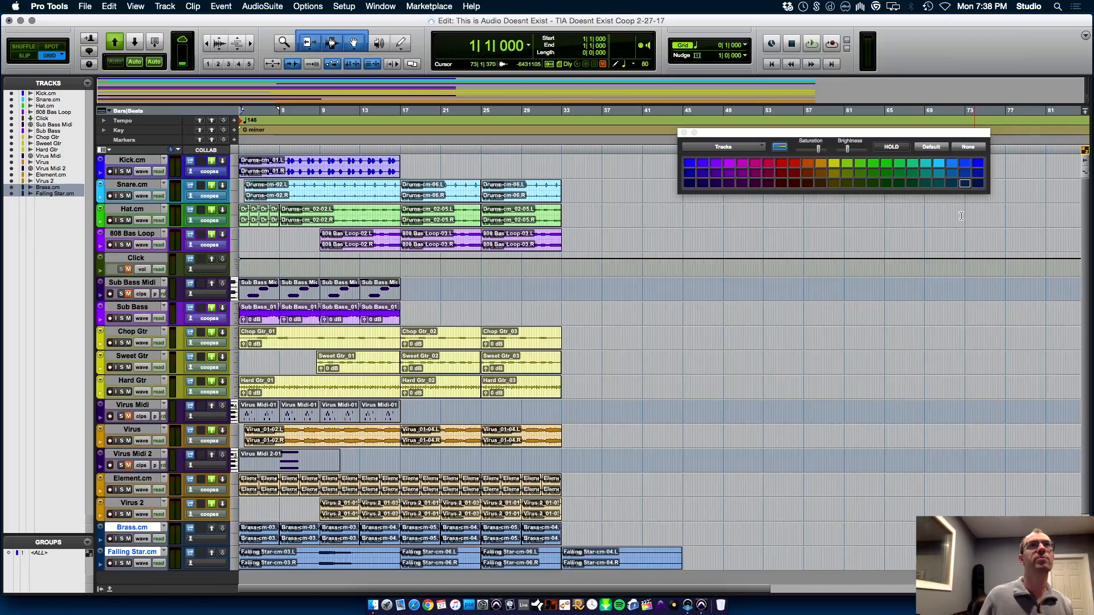
pyautogui.click(758, 173)
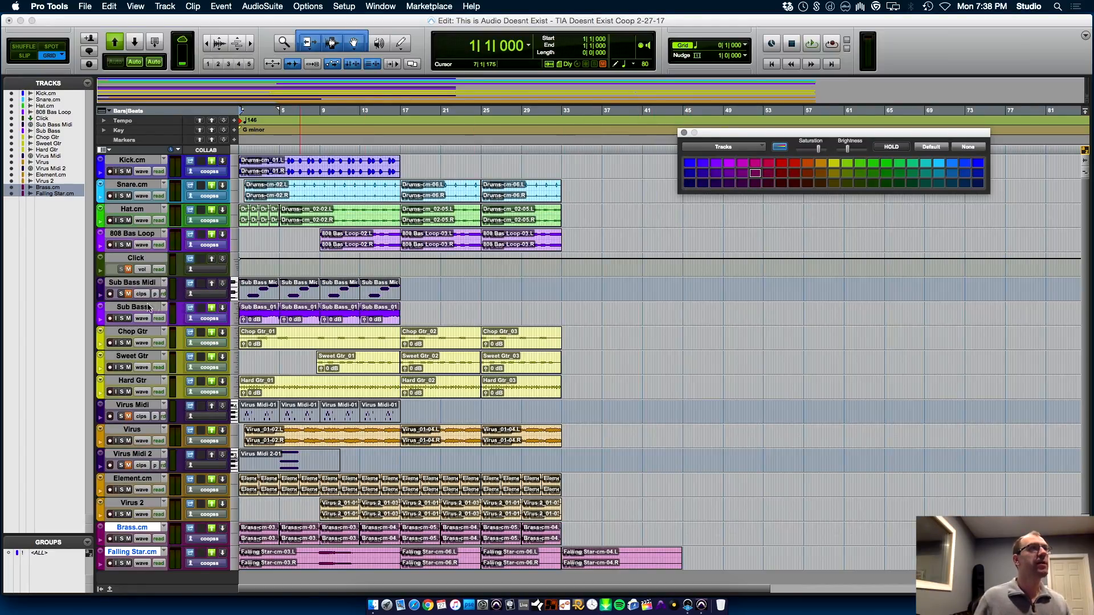
# - Solo the Sub Bass track, play it from the start of the session, and clear its solo
pyautogui.click(124, 319)
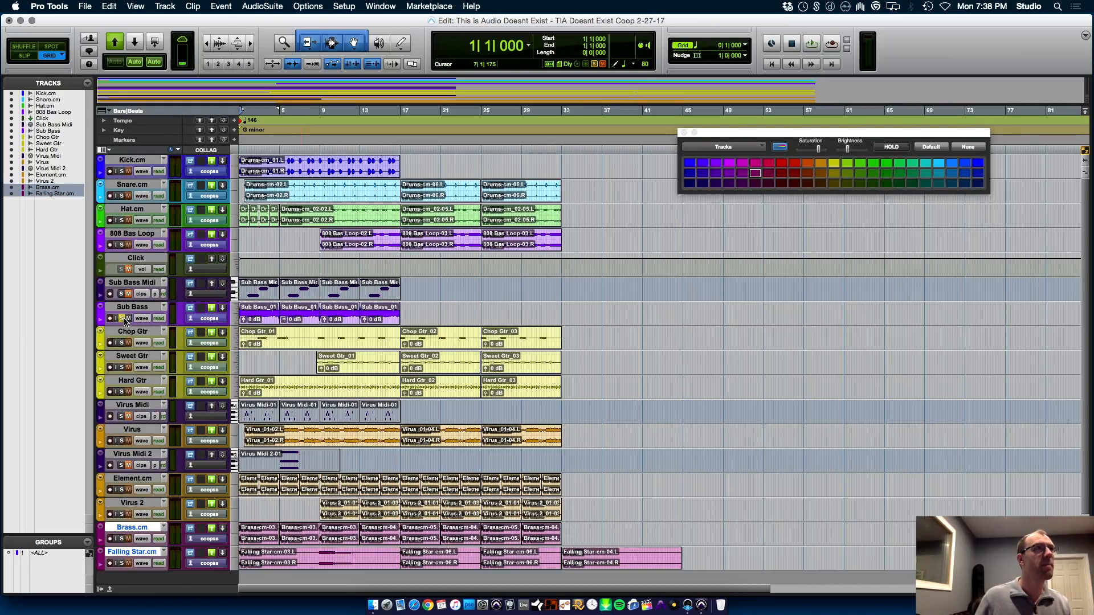
pyautogui.press('space')
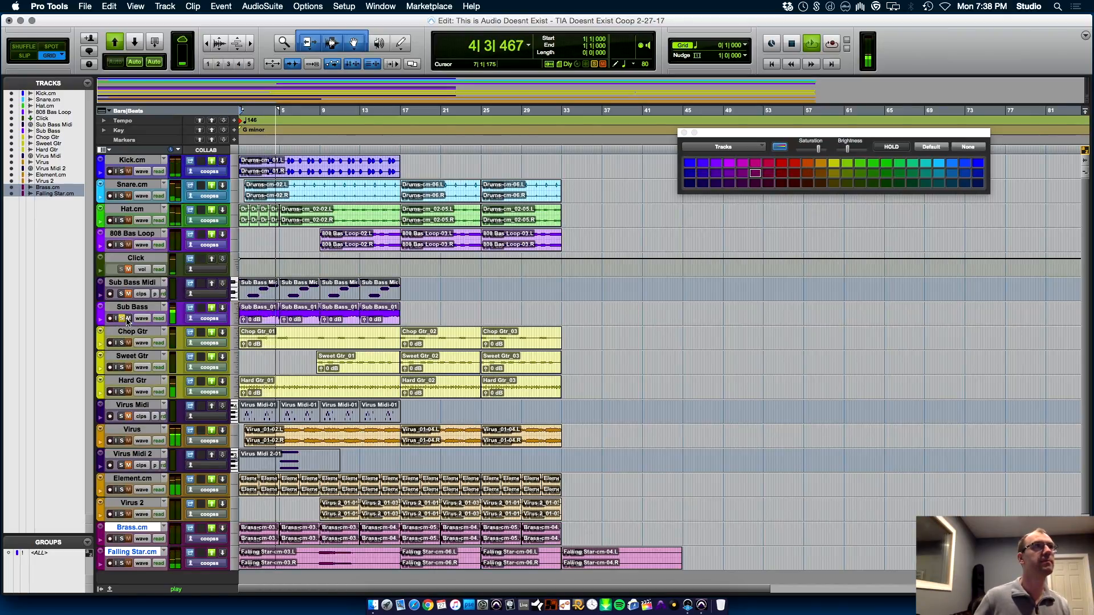
pyautogui.press('space')
pyautogui.click(122, 318)
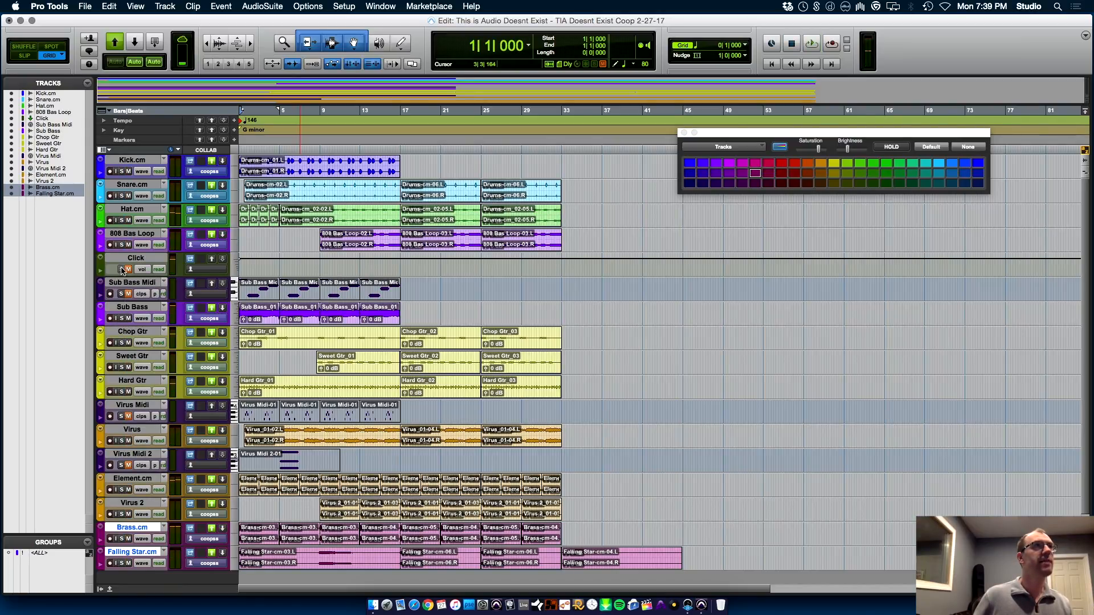
# - Solo the 808 Bas Loop track and play it from bar 9
pyautogui.click(127, 245)
pyautogui.click(321, 268)
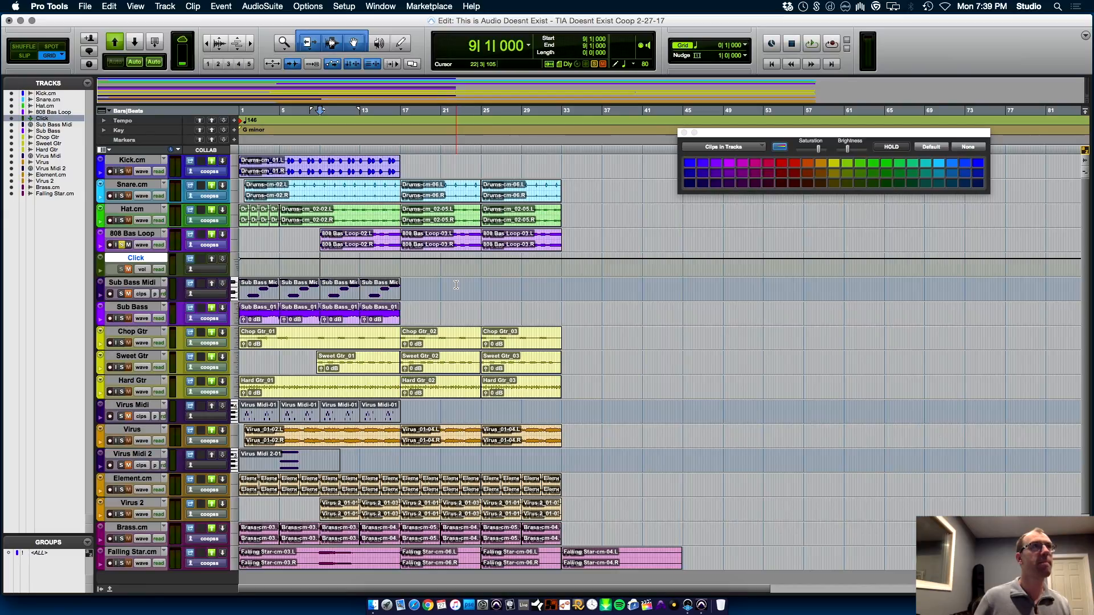
pyautogui.press('space')
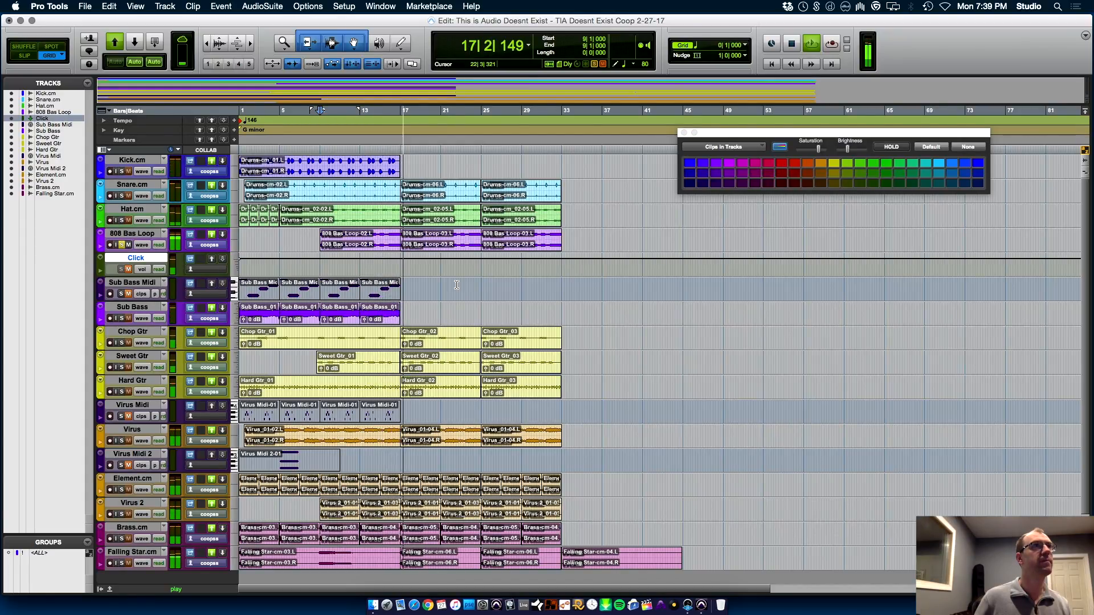
pyautogui.press('space')
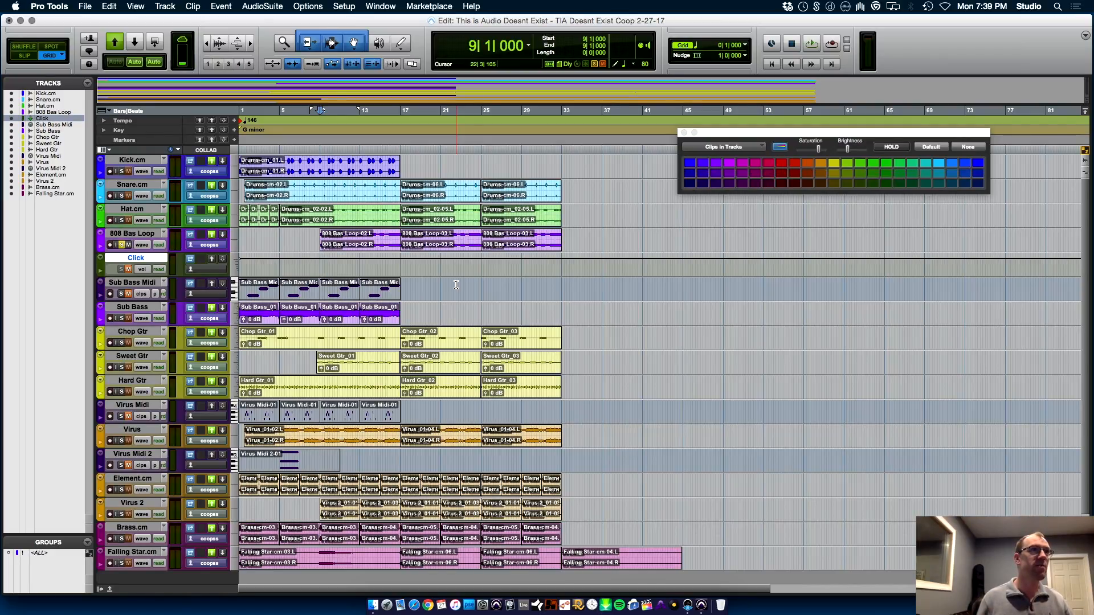
# - Hide the Sub Bass and Sub Bass Midi tracks and make both inactive
pyautogui.click(122, 310)
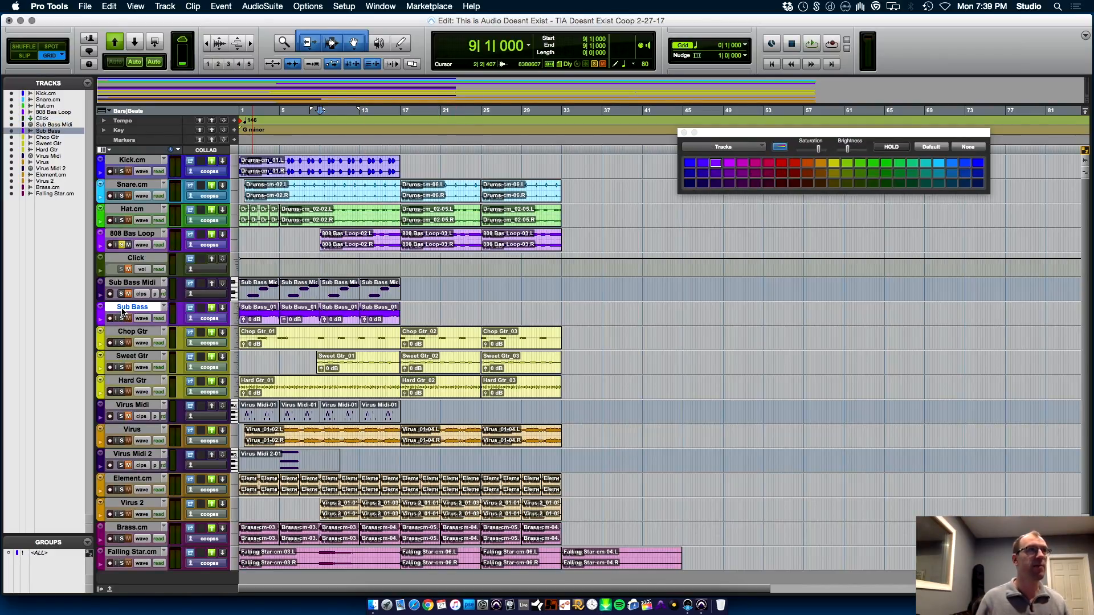
pyautogui.rightClick(126, 310)
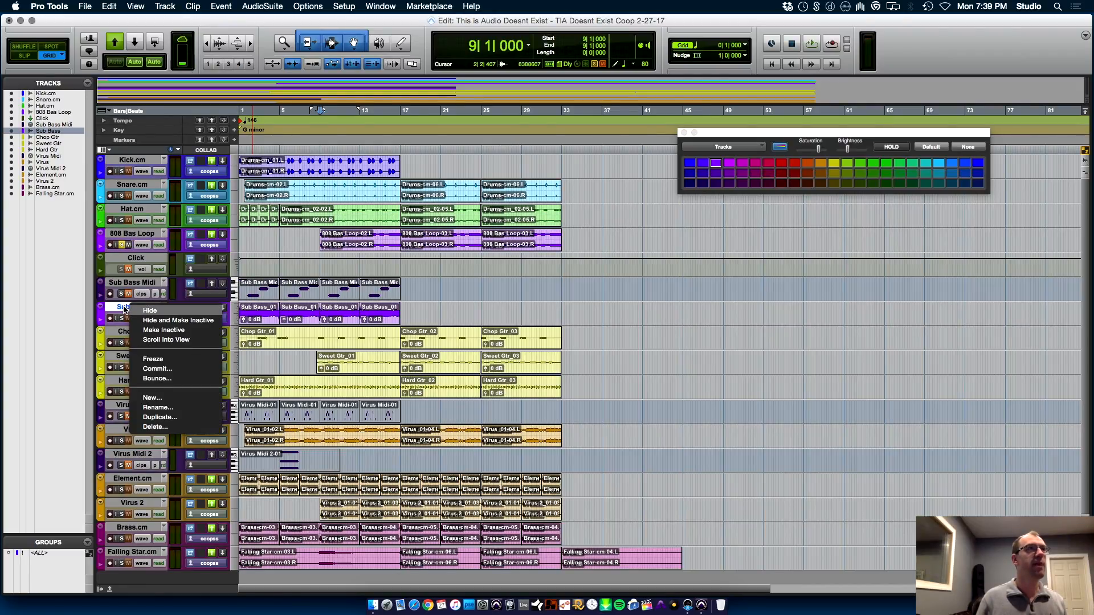
pyautogui.click(191, 321)
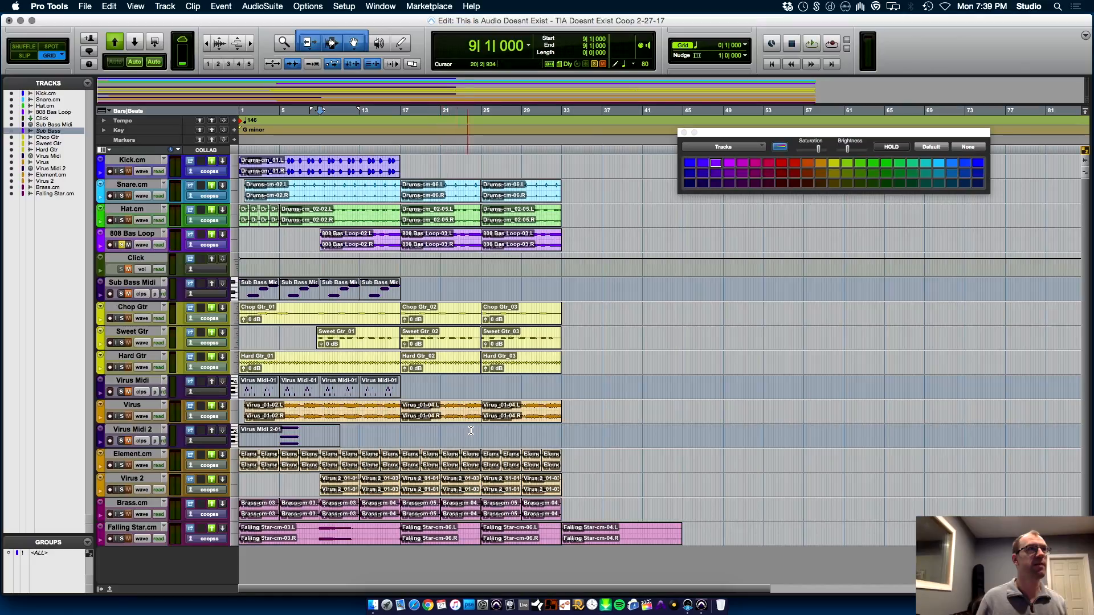
pyautogui.rightClick(131, 283)
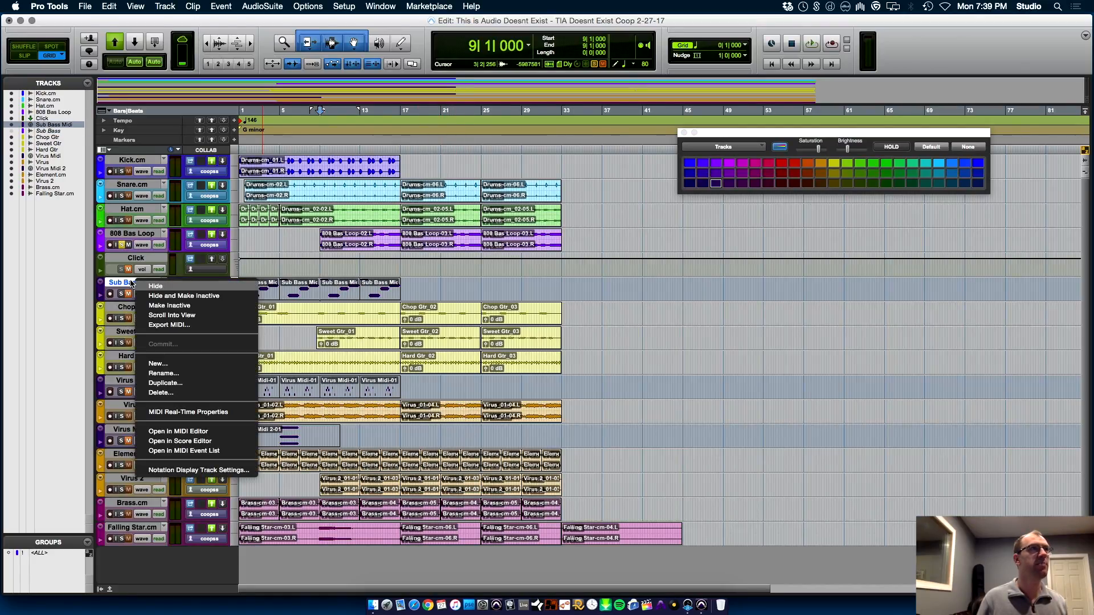
pyautogui.click(211, 297)
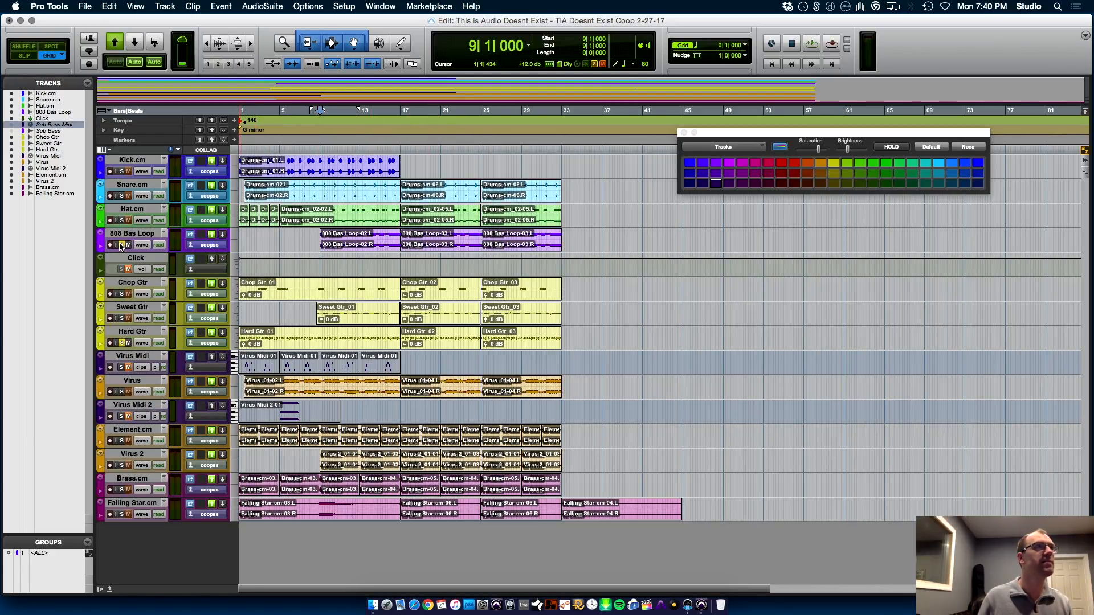
# - Listen to the soloed Hard Gtr track from bar 9, then solo Sweet Gtr and play it from the same bar
pyautogui.press('space')
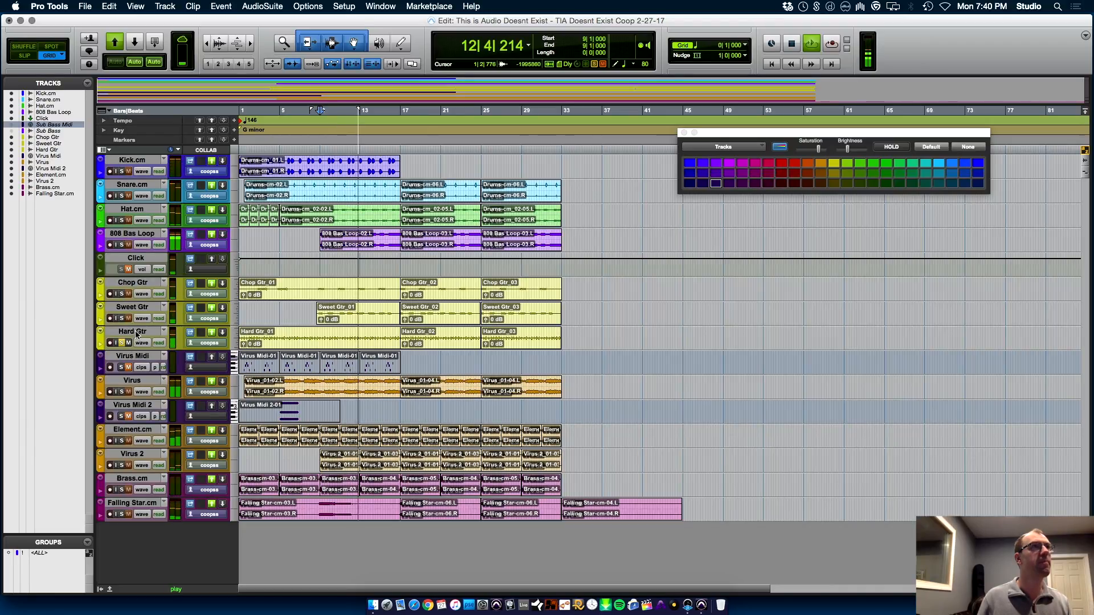
pyautogui.click(121, 342)
pyautogui.press('space')
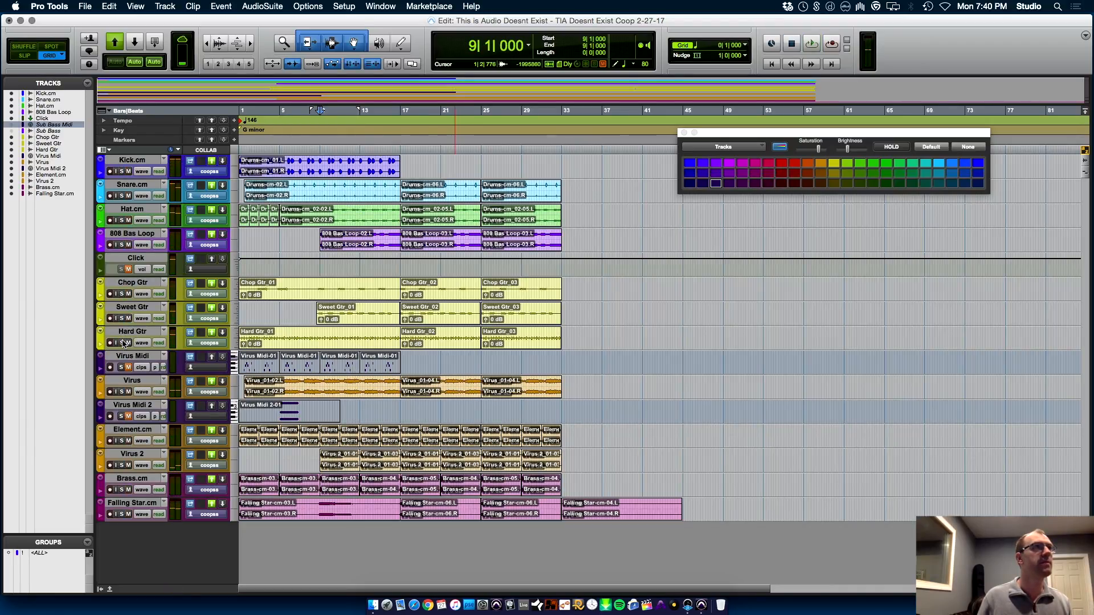
pyautogui.click(120, 319)
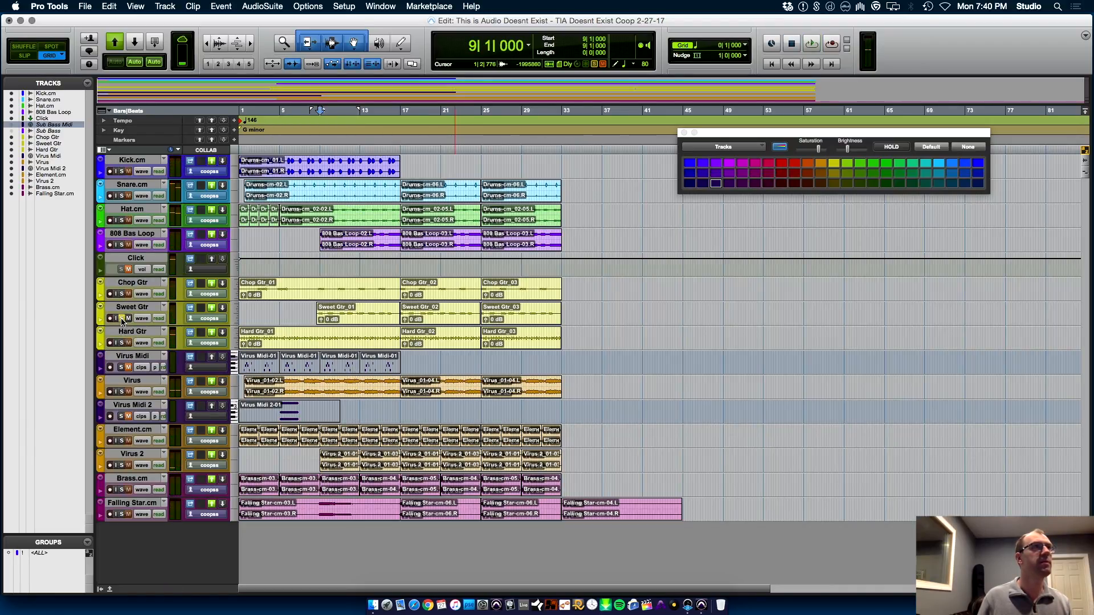
pyautogui.click(317, 272)
pyautogui.press('space')
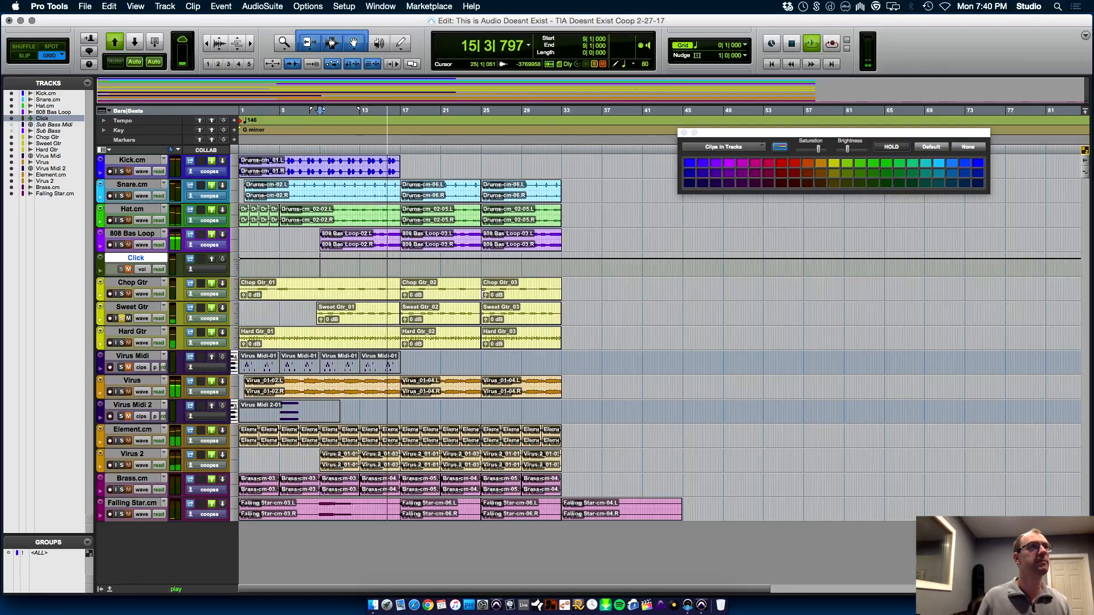
pyautogui.press('space')
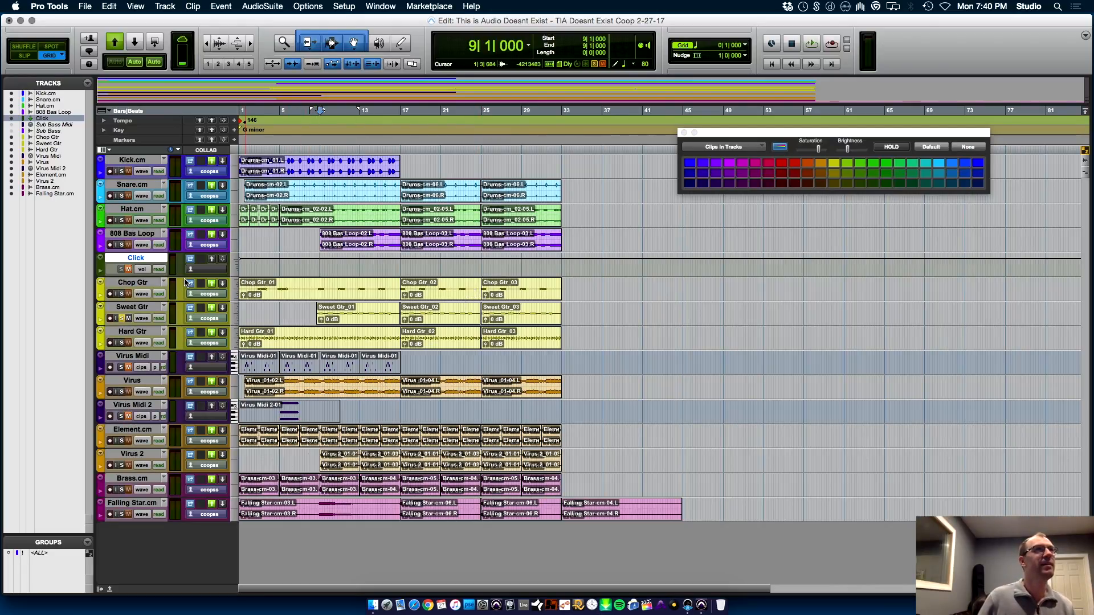
# - Solo the Chop Gtr track instead of Sweet Gtr and play it from bar 9
pyautogui.click(122, 294)
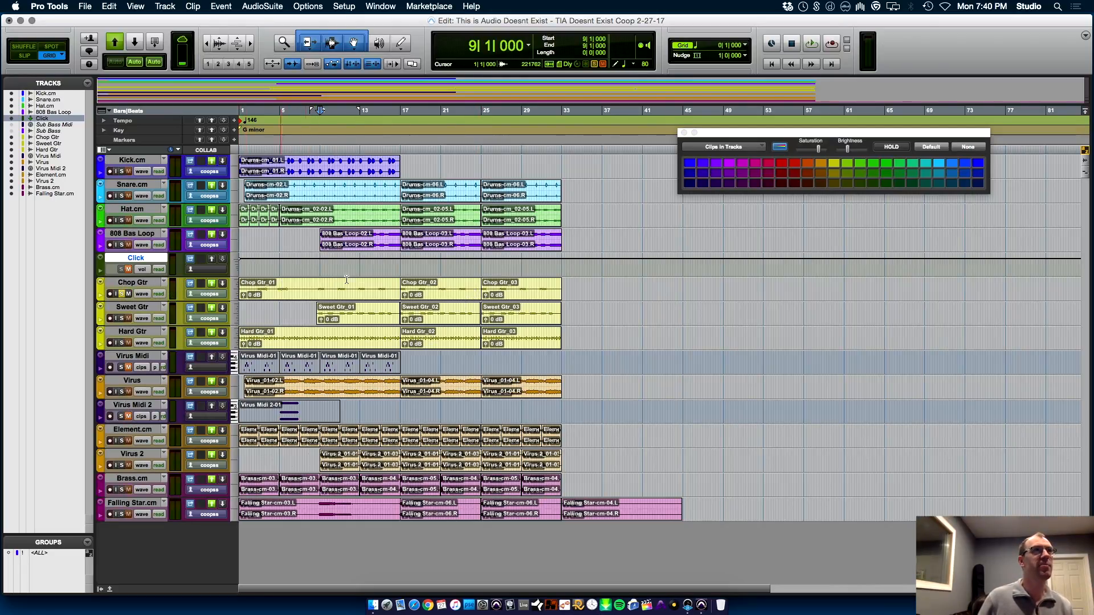
pyautogui.press('space')
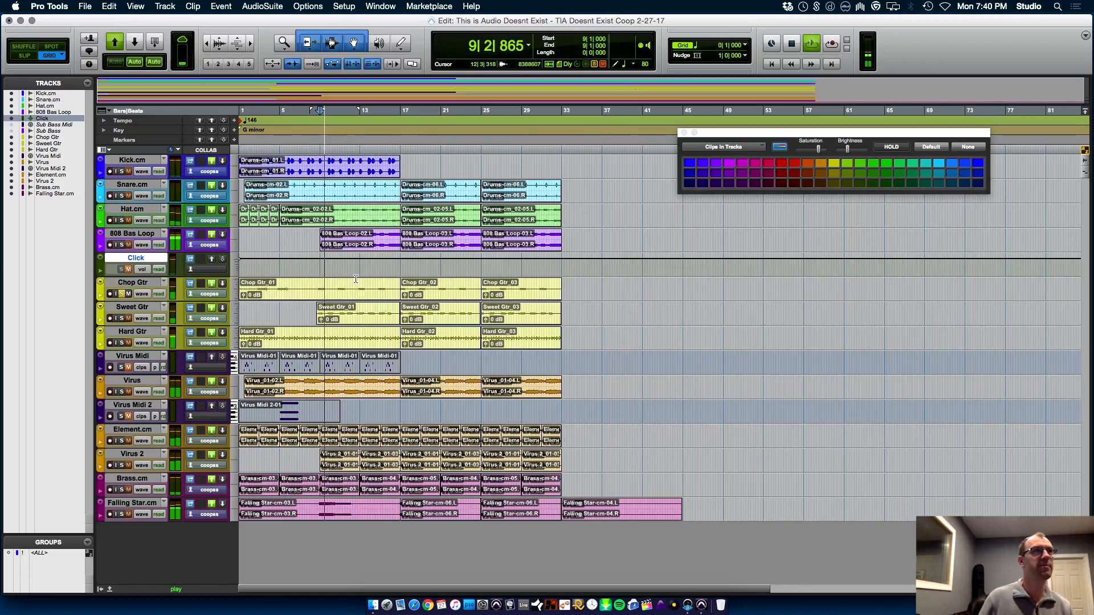
pyautogui.press('space')
pyautogui.press('space')
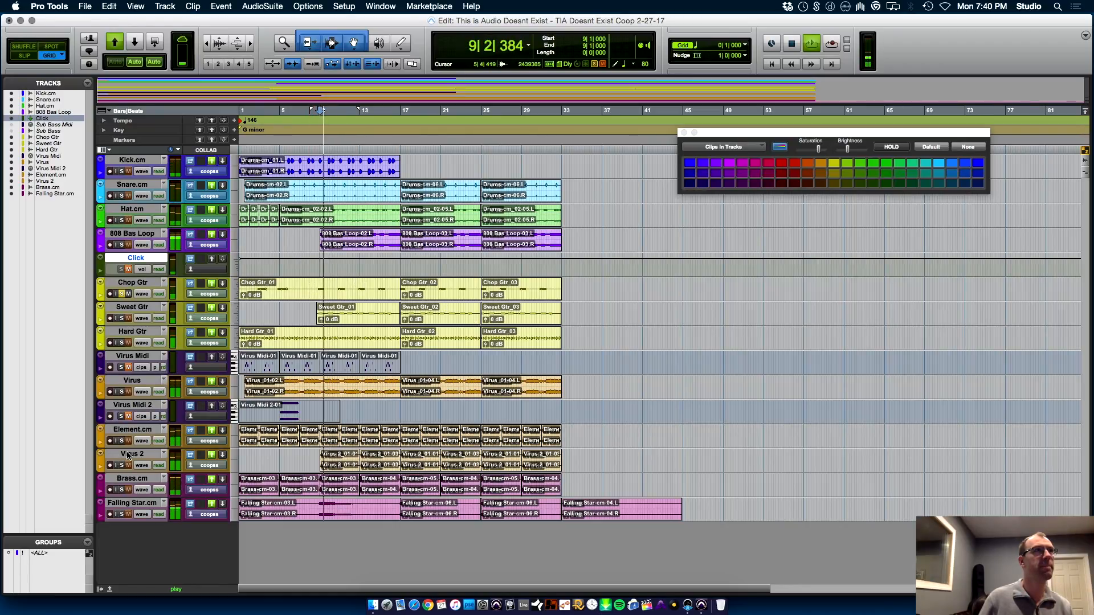
pyautogui.press('space')
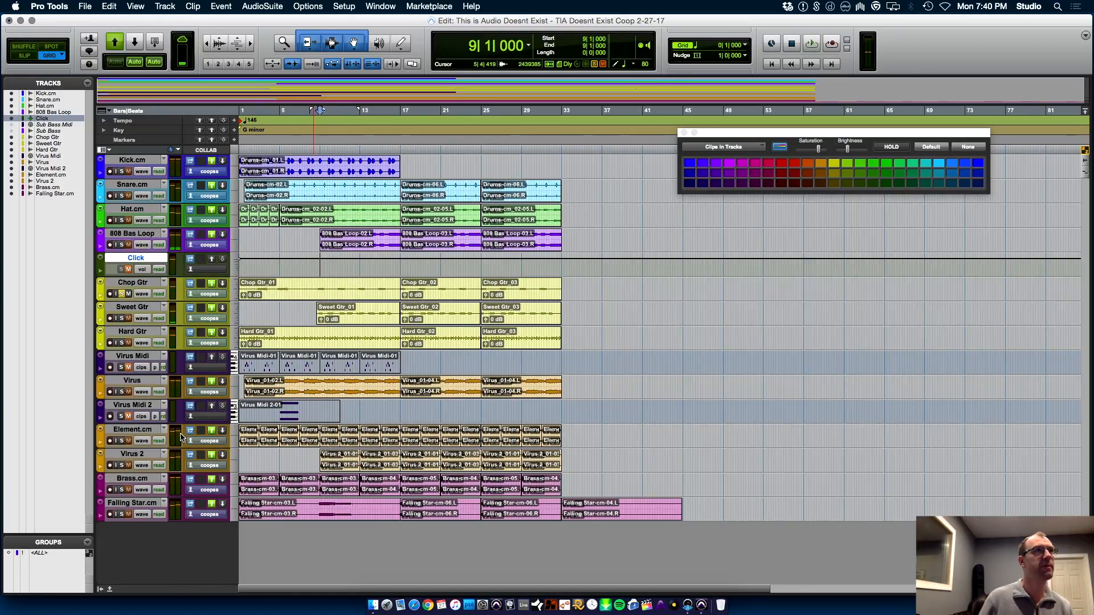
# - Play from bar 9 with the Virus track soloed, switching the solo to Element.cm during playback
pyautogui.click(122, 392)
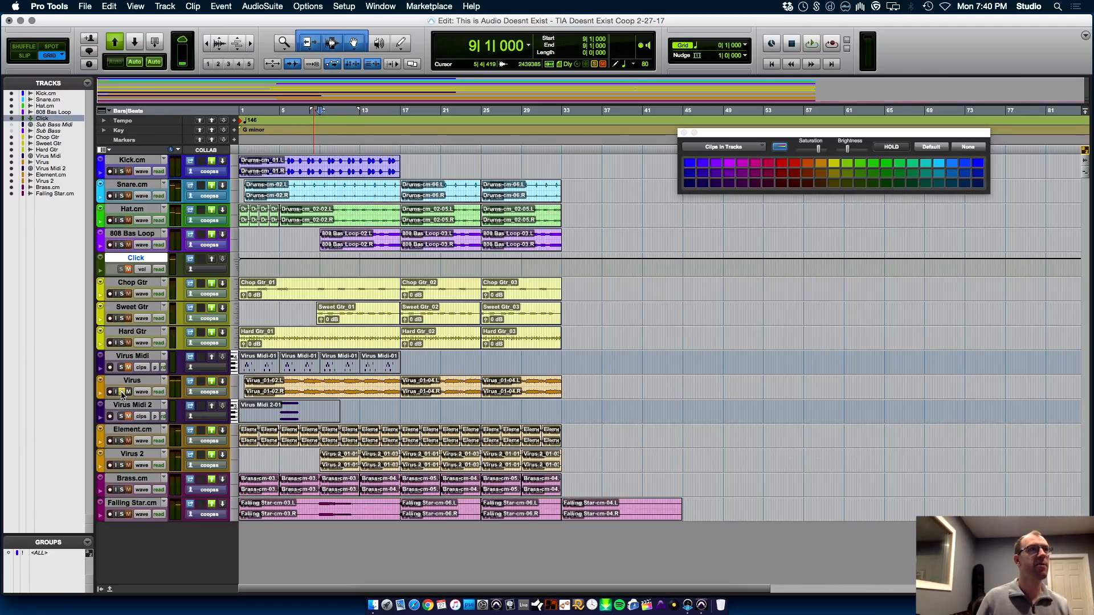
pyautogui.press('space')
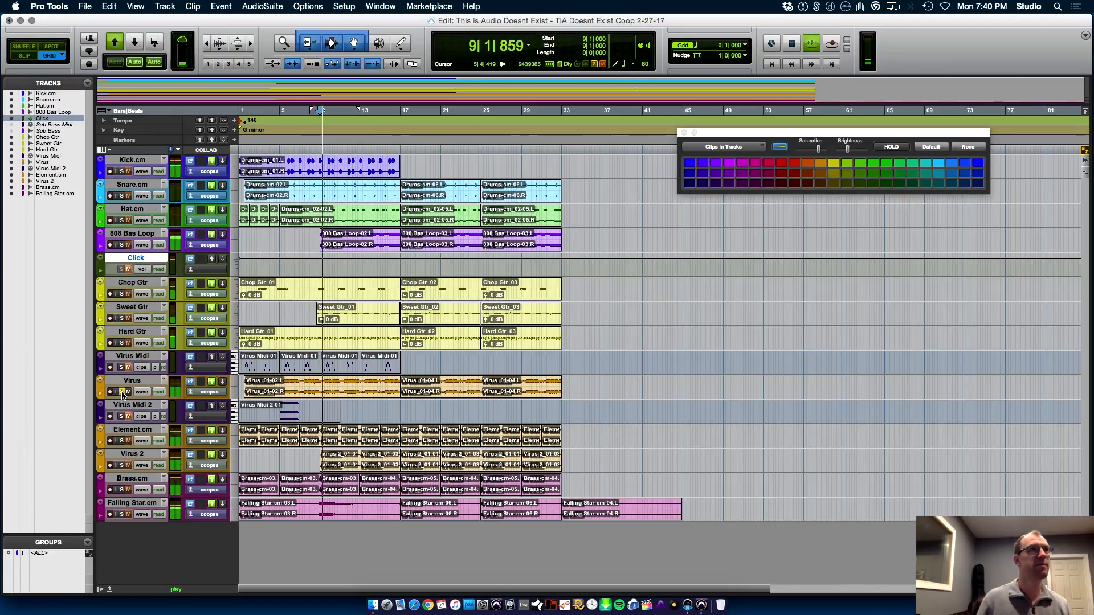
pyautogui.click(122, 441)
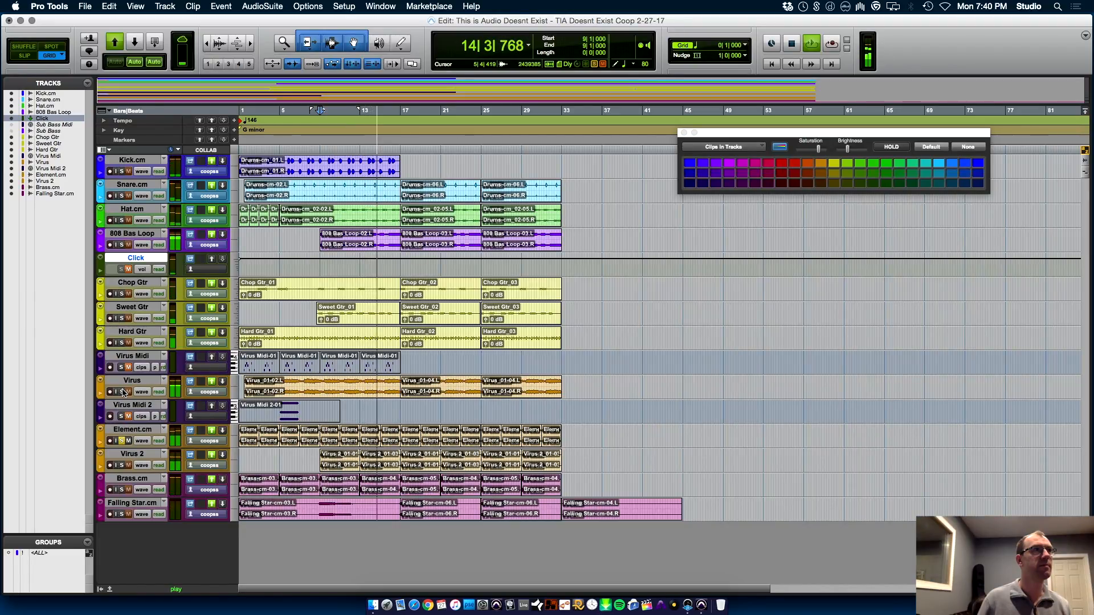
pyautogui.press('space')
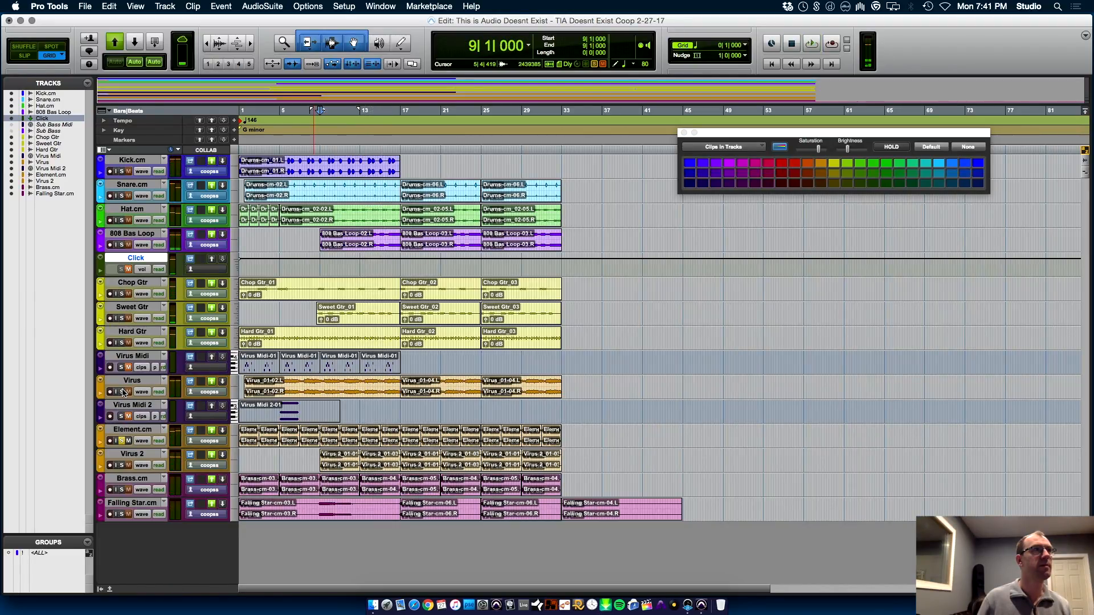
# - Move the solo from Element.cm to Virus 2 and play it from bar 9
pyautogui.click(122, 441)
pyautogui.click(122, 465)
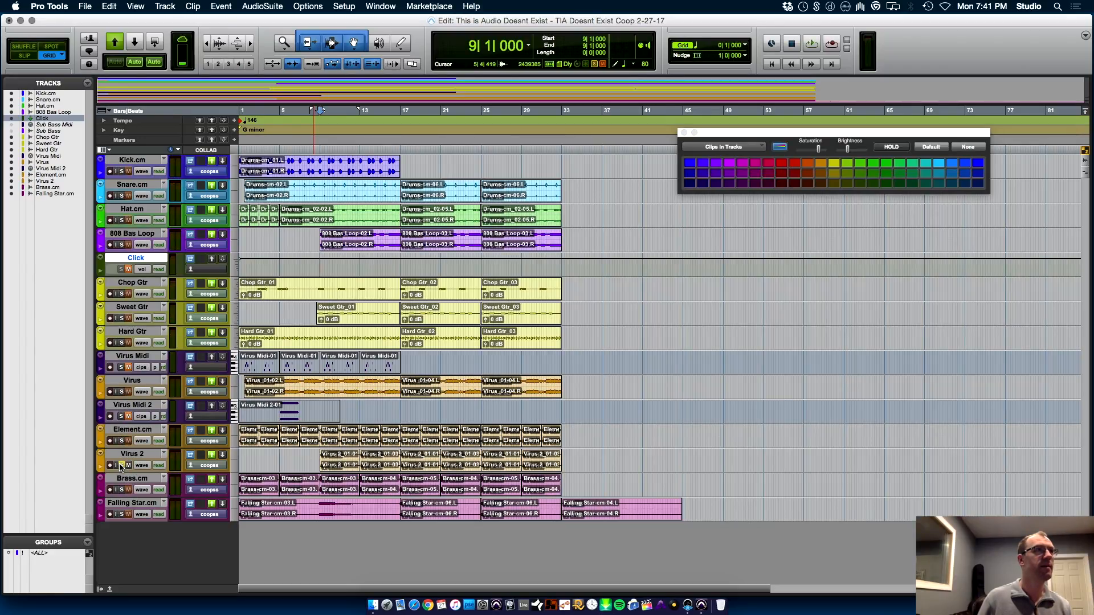
pyautogui.press('space')
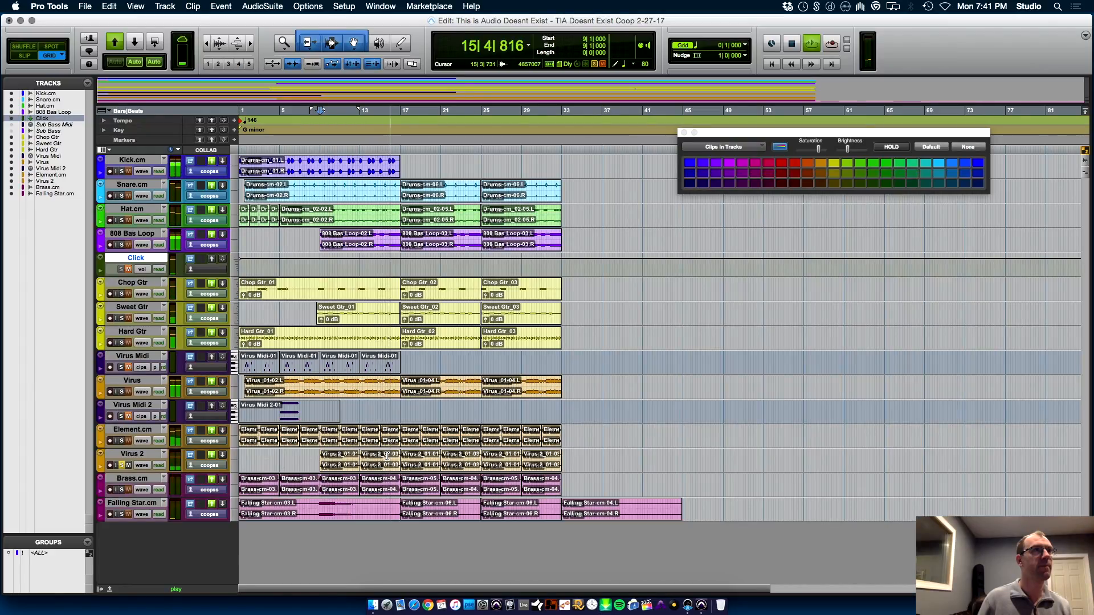
pyautogui.press('space')
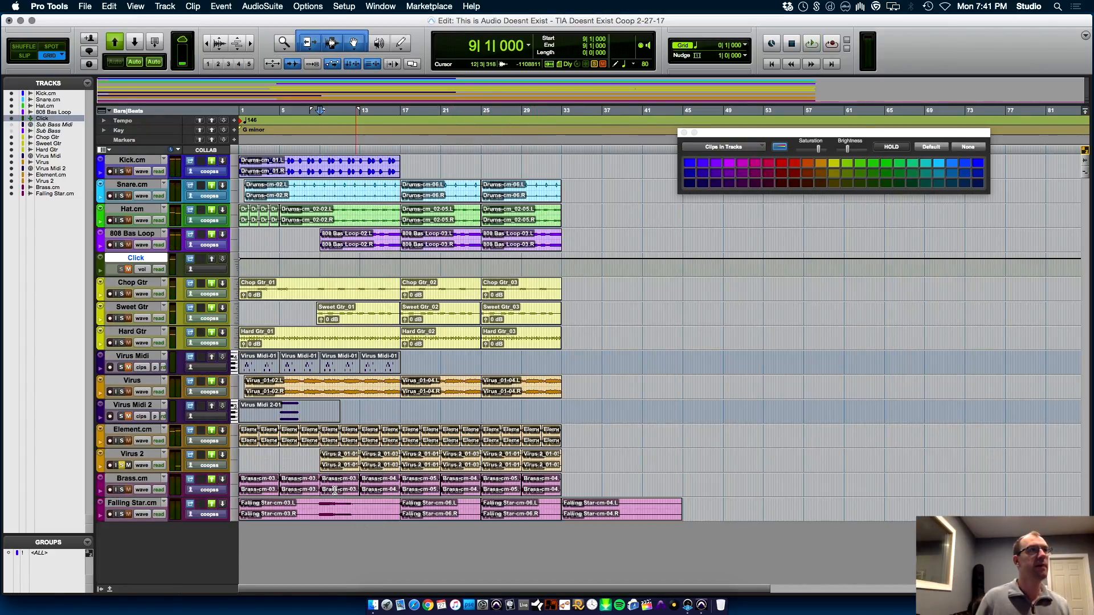
# - Move the solo from Virus 2 to Brass.cm and play it from bar 9
pyautogui.click(122, 465)
pyautogui.click(122, 490)
pyautogui.press('space')
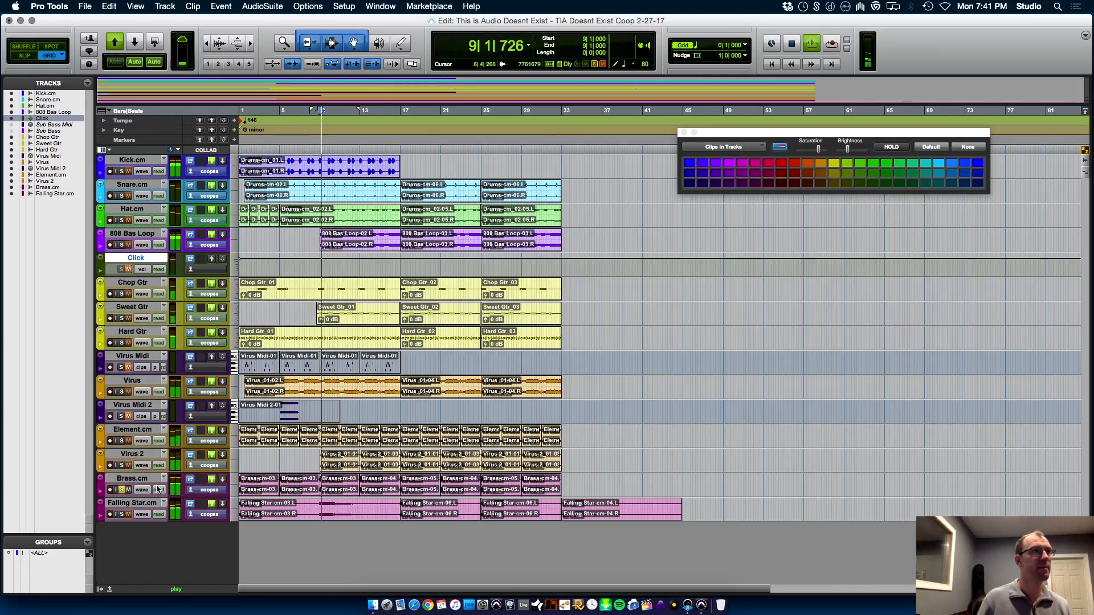
pyautogui.press('space')
# - Move the solo from Brass.cm to Falling Star.cm and play it from bar 9
pyautogui.click(122, 489)
pyautogui.click(121, 514)
pyautogui.press('space')
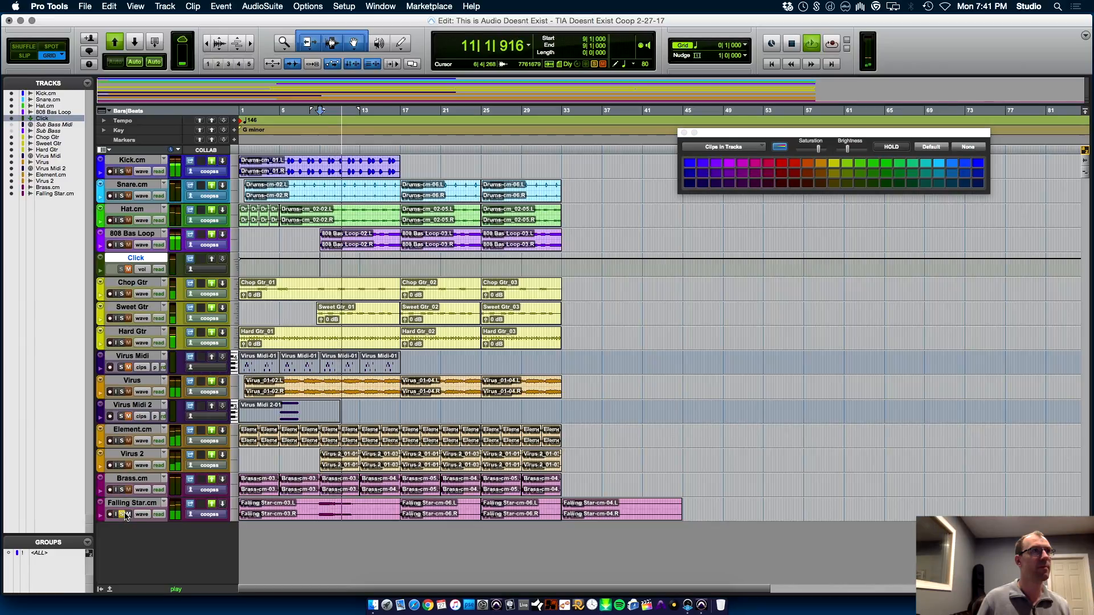
pyautogui.press('space')
pyautogui.press('space')
pyautogui.press('space')
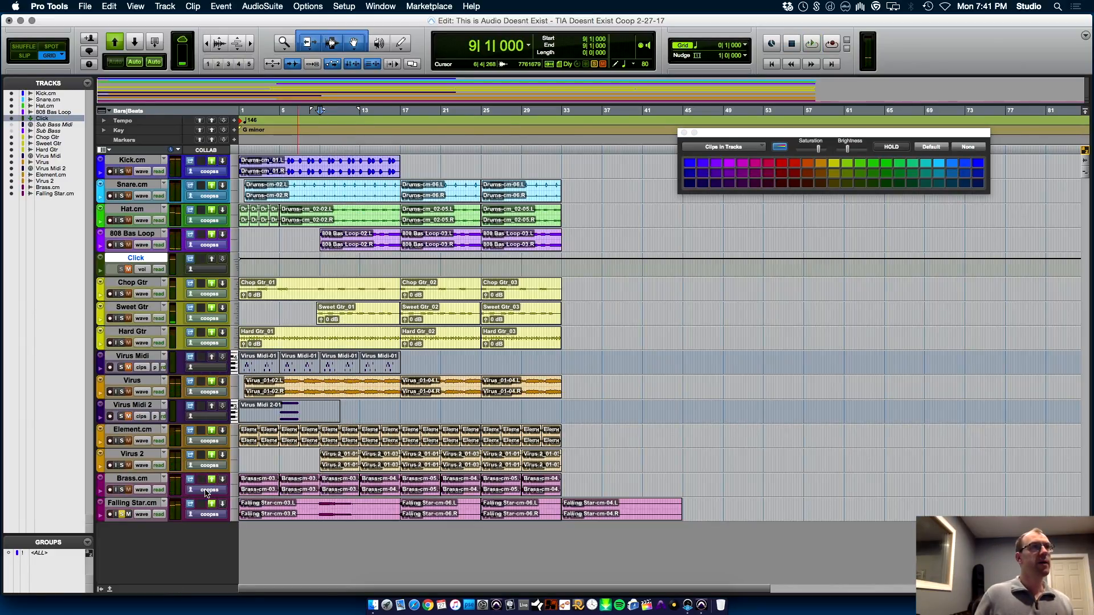
# - Close the colour palette window
pyautogui.press('super+bracketright')
pyautogui.press('super+bracketright')
pyautogui.press('super+bracketright')
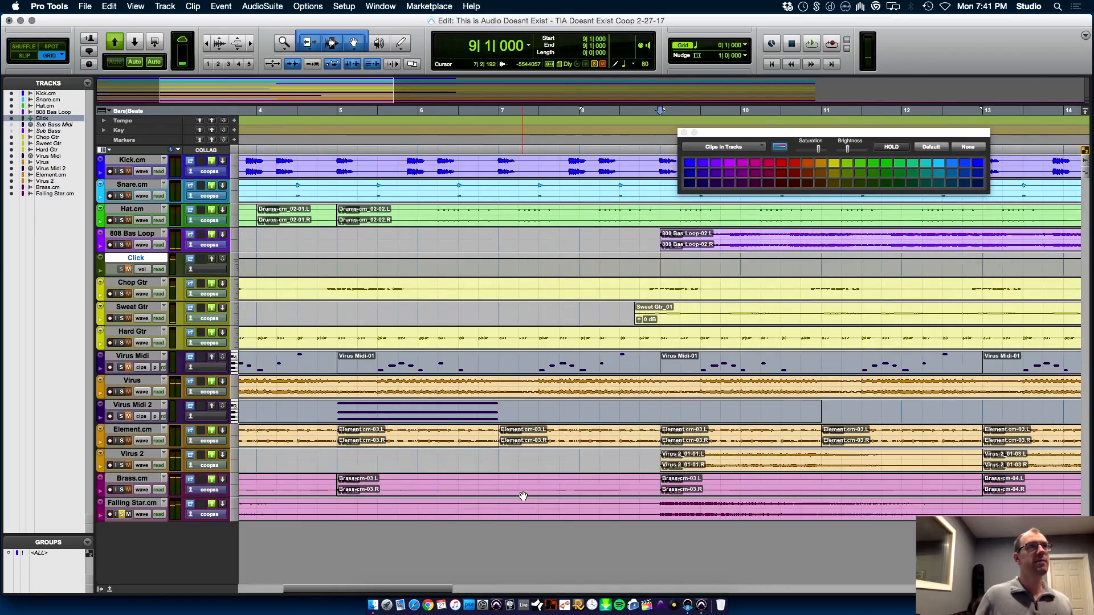
pyautogui.press('super+bracketleft')
pyautogui.press('super+bracketleft')
pyautogui.press('super+bracketleft')
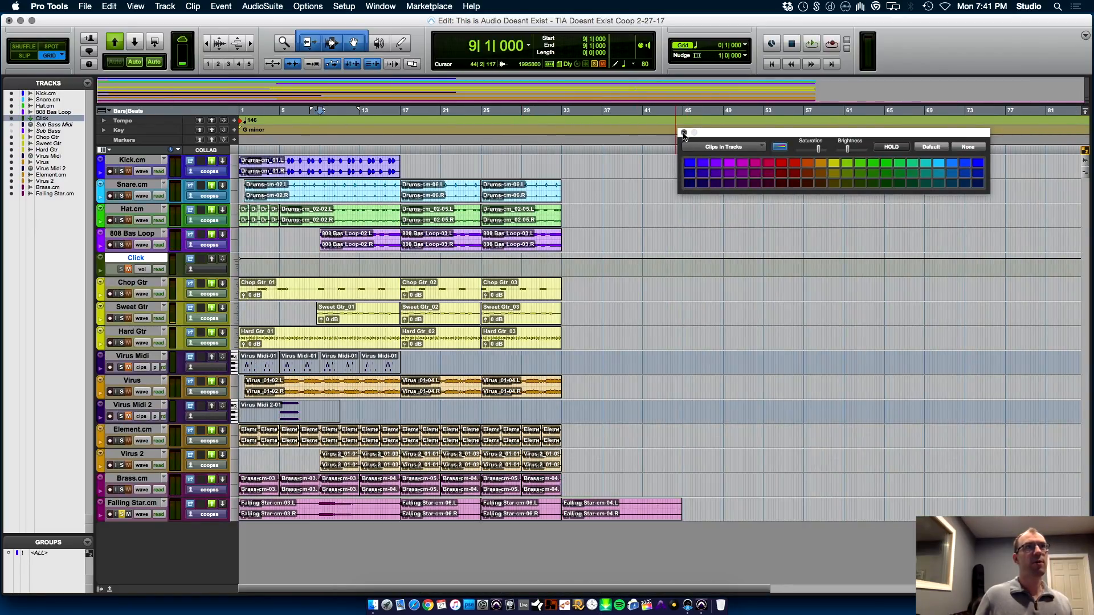
pyautogui.click(684, 133)
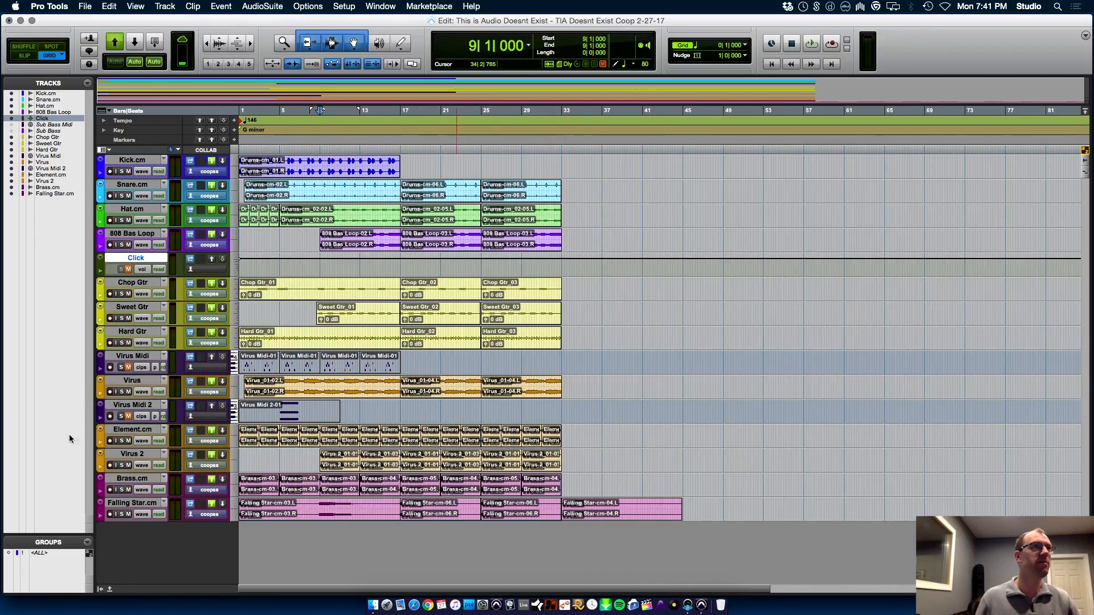
# - Move the Virus Midi and Virus Midi 2 tracks below Falling Star.cm and hide both of them
pyautogui.click(142, 405)
pyautogui.keyDown('shift'); pyautogui.click(132, 356); pyautogui.keyUp('shift')
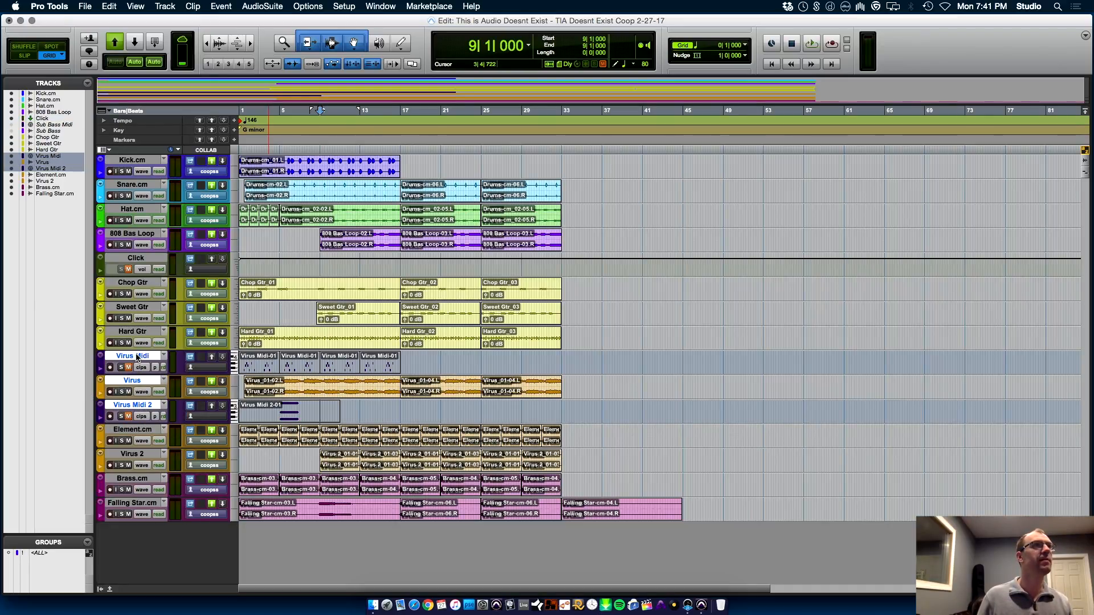
pyautogui.keyDown('super'); pyautogui.click(134, 382); pyautogui.keyUp('super')
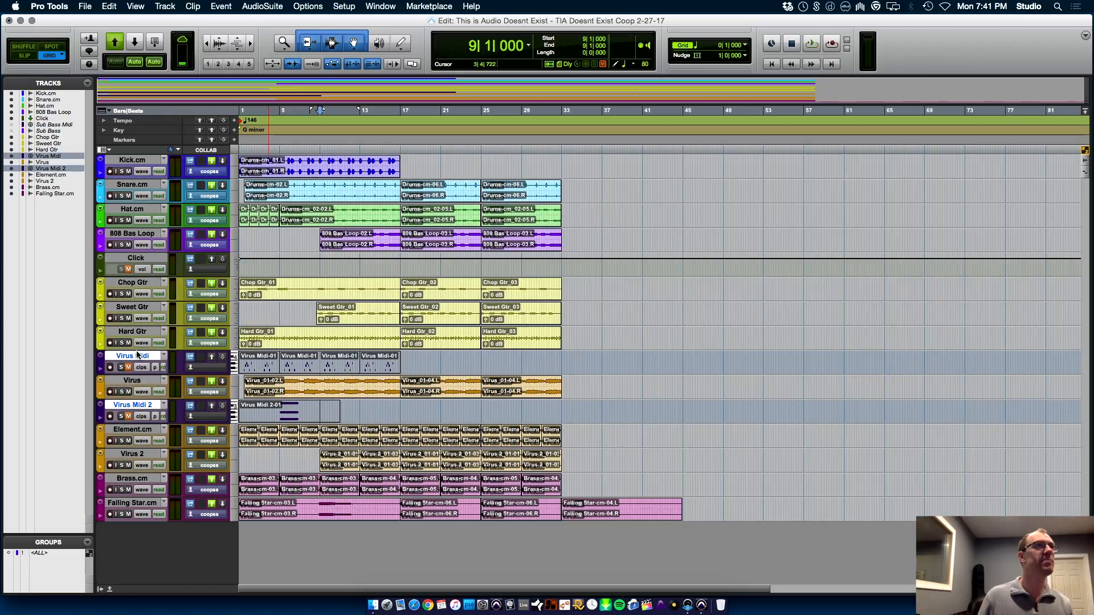
pyautogui.moveTo(138, 359); pyautogui.dragTo(145, 535)
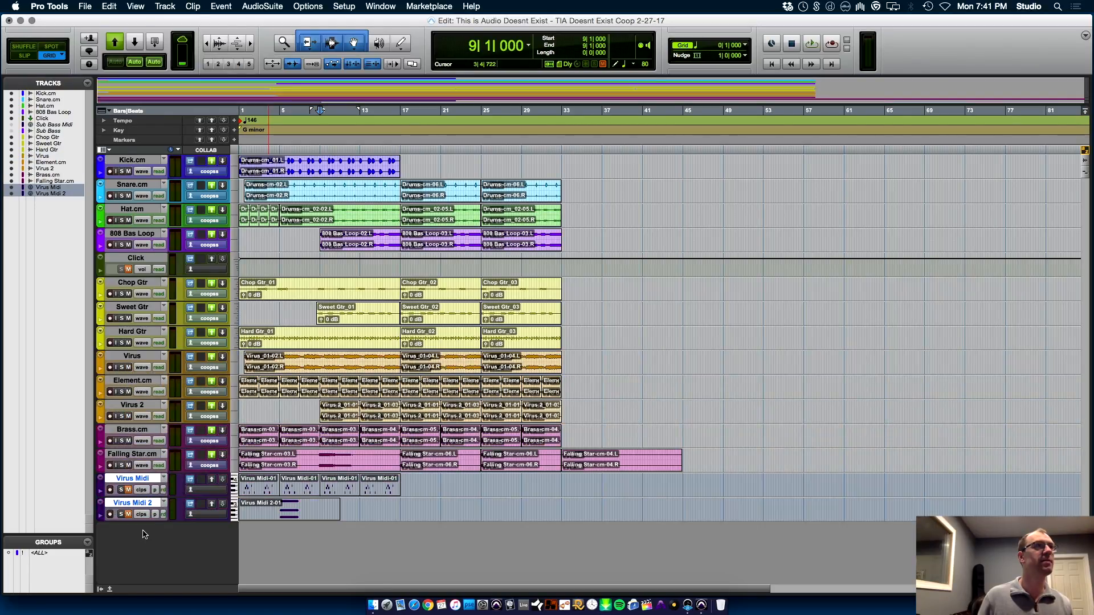
pyautogui.rightClick(132, 485)
pyautogui.click(150, 484)
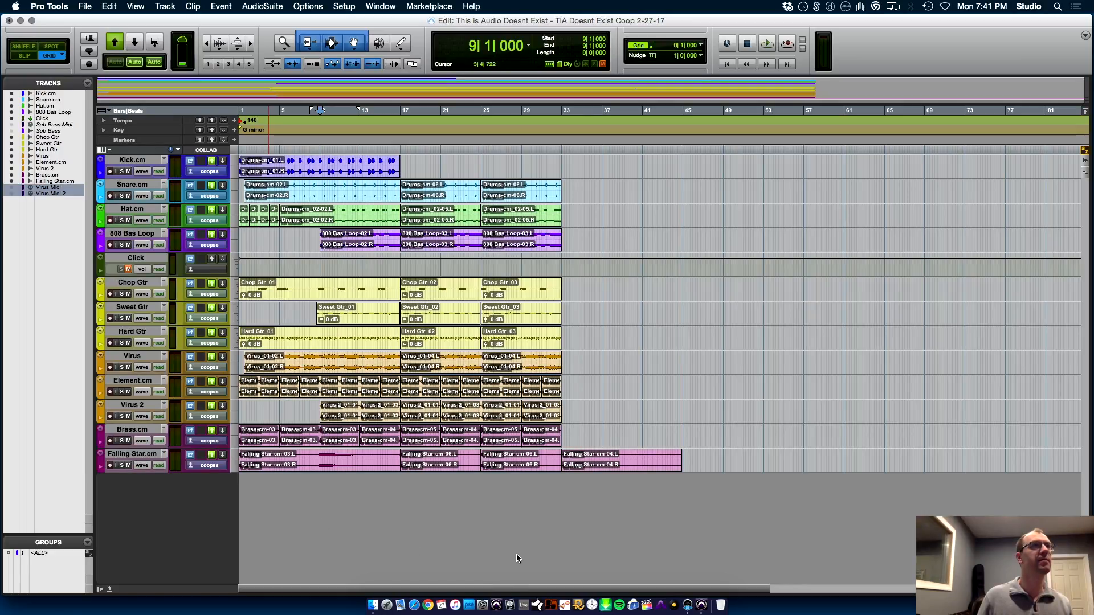
# - Delete the Click track from the session
pyautogui.click(130, 260)
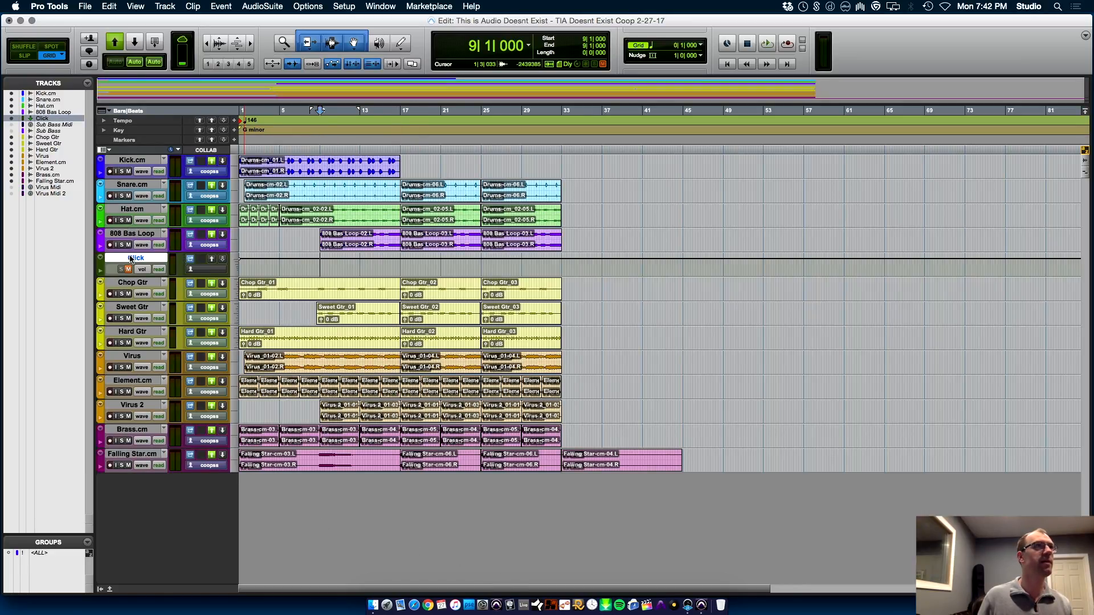
pyautogui.rightClick(131, 259)
pyautogui.click(176, 382)
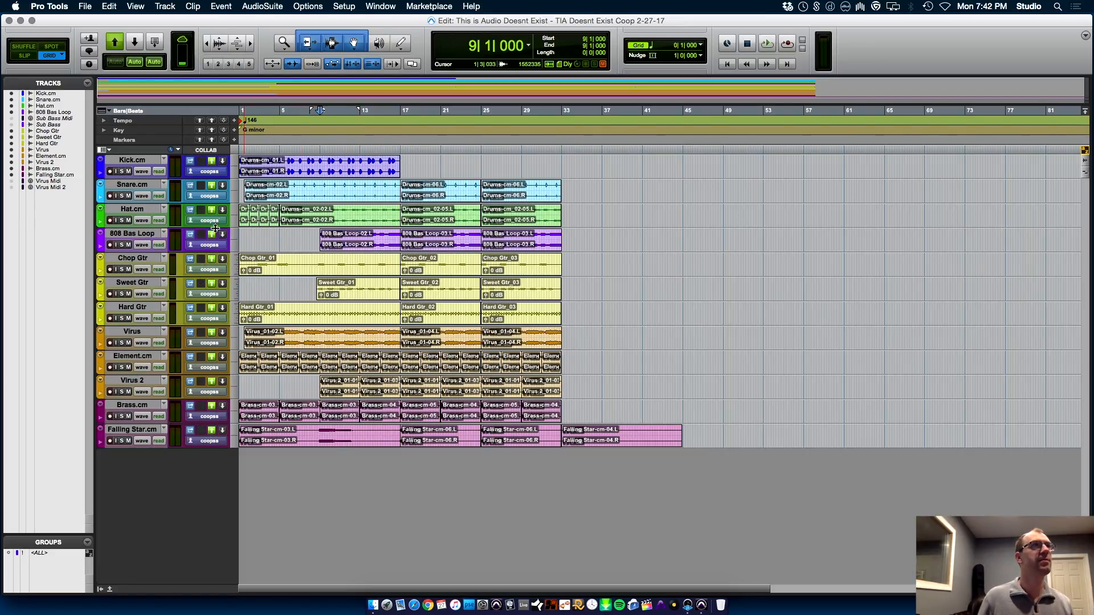
# - View the session in the Mix window and the MIDI Editor, and return to the Edit window
pyautogui.press('super+equal')
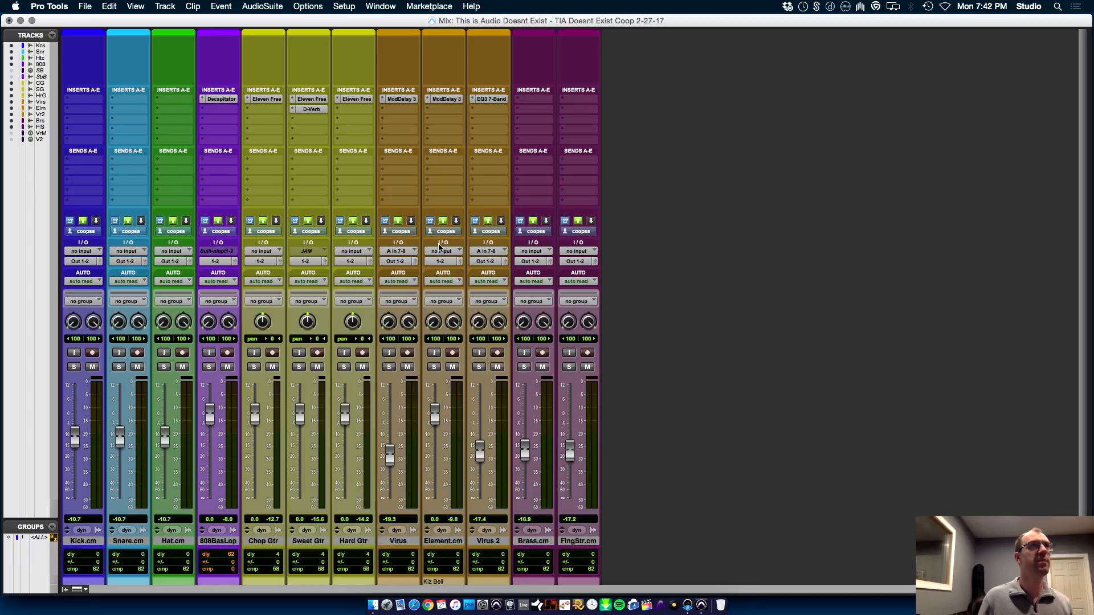
pyautogui.hotkey('ctrl', '=')
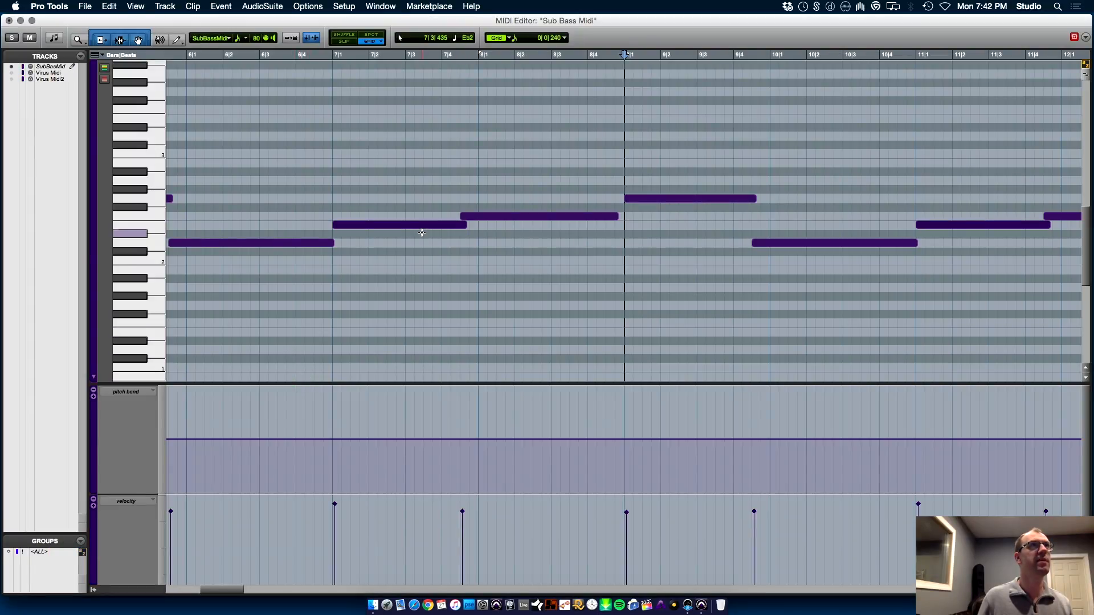
pyautogui.press('super+equal')
pyautogui.press('super+equal')
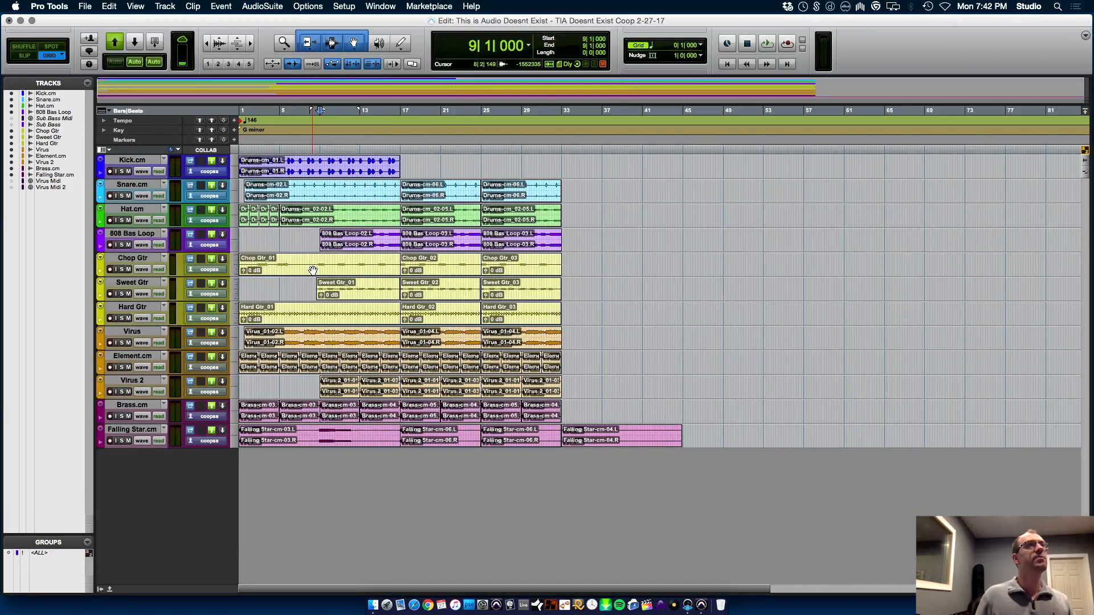
# - Return to the start of the session and set the grid value to 1 bar
pyautogui.press('super+bracketright')
pyautogui.press('super+bracketright')
pyautogui.press('Return')
pyautogui.press('r')
pyautogui.press('r')
pyautogui.press('r')
pyautogui.press('r')
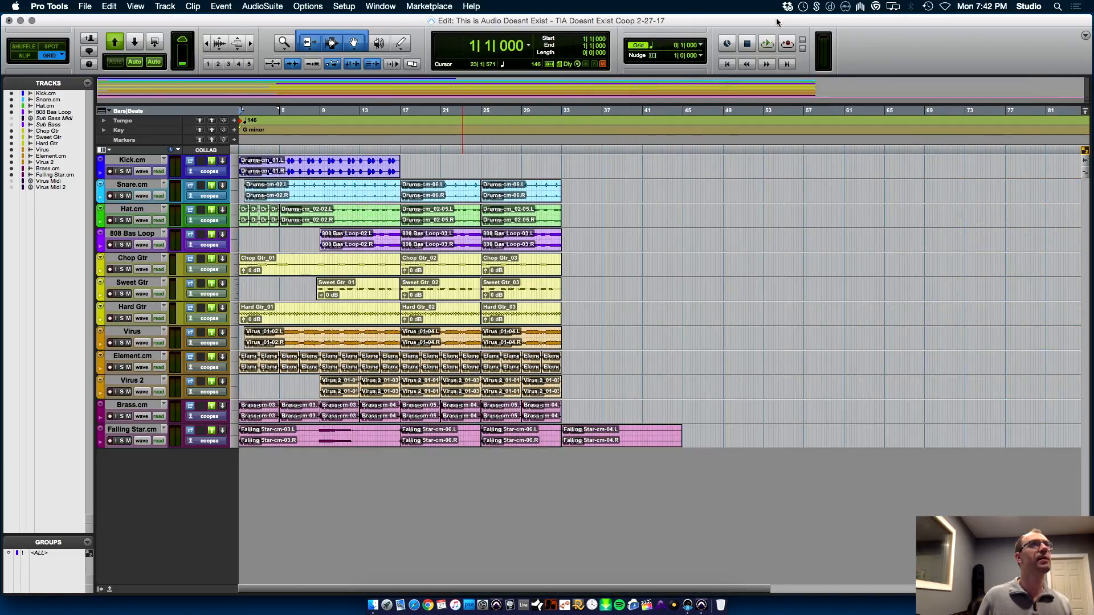
pyautogui.click(701, 46)
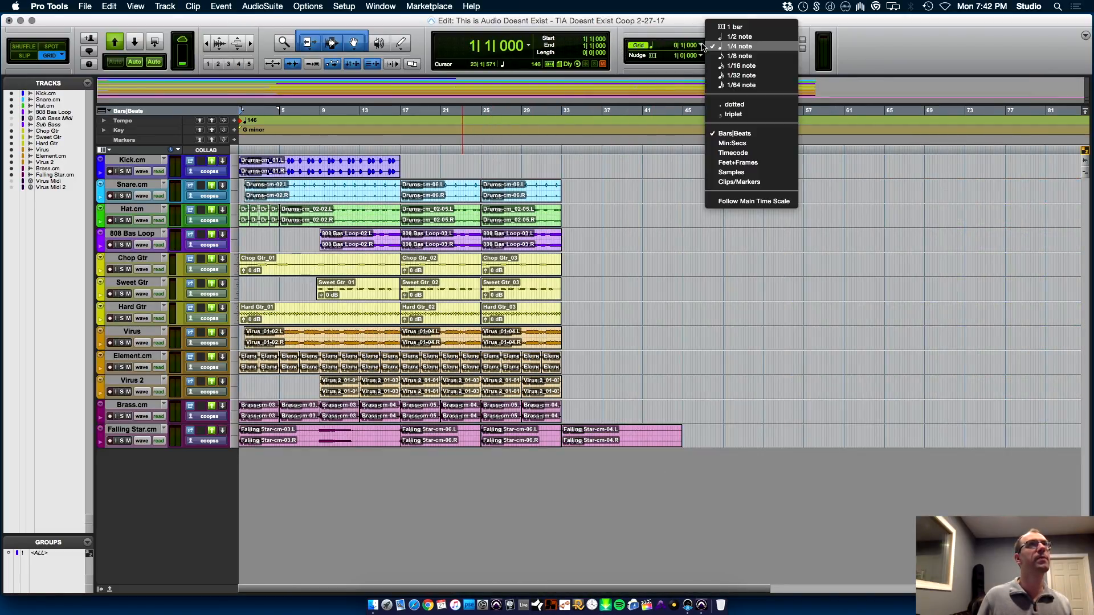
pyautogui.click(728, 26)
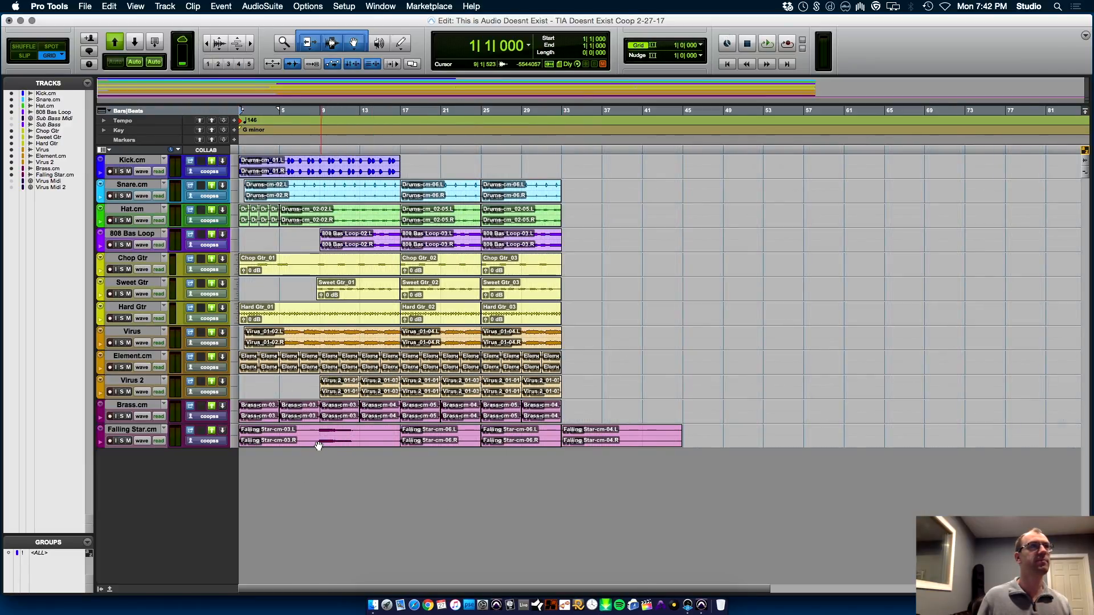
# - Solo the Virus track and play the session from bar 1
pyautogui.press('super+bracketright')
pyautogui.press('super+bracketright')
pyautogui.press('super+bracketright')
pyautogui.press('super+bracketright')
pyautogui.press('super+bracketright')
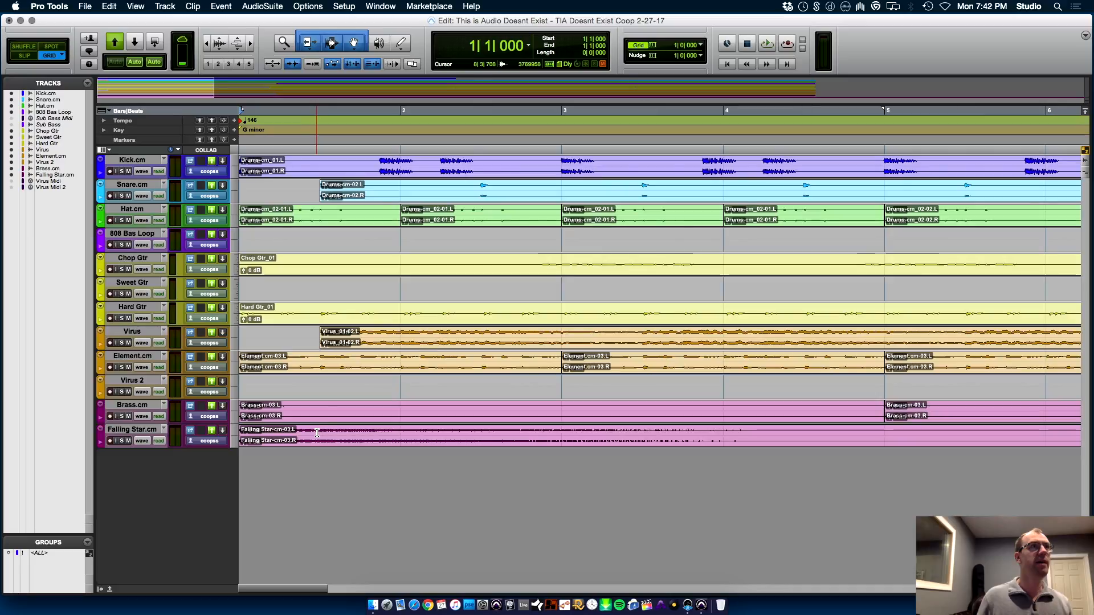
pyautogui.press('super+bracketleft')
pyautogui.press('super+bracketleft')
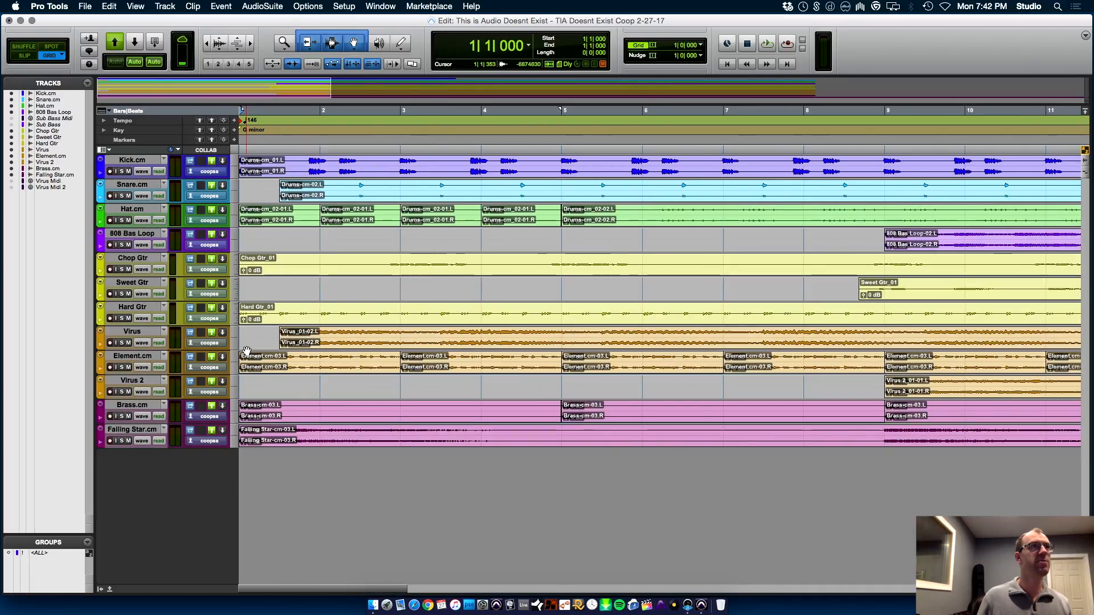
pyautogui.click(132, 332)
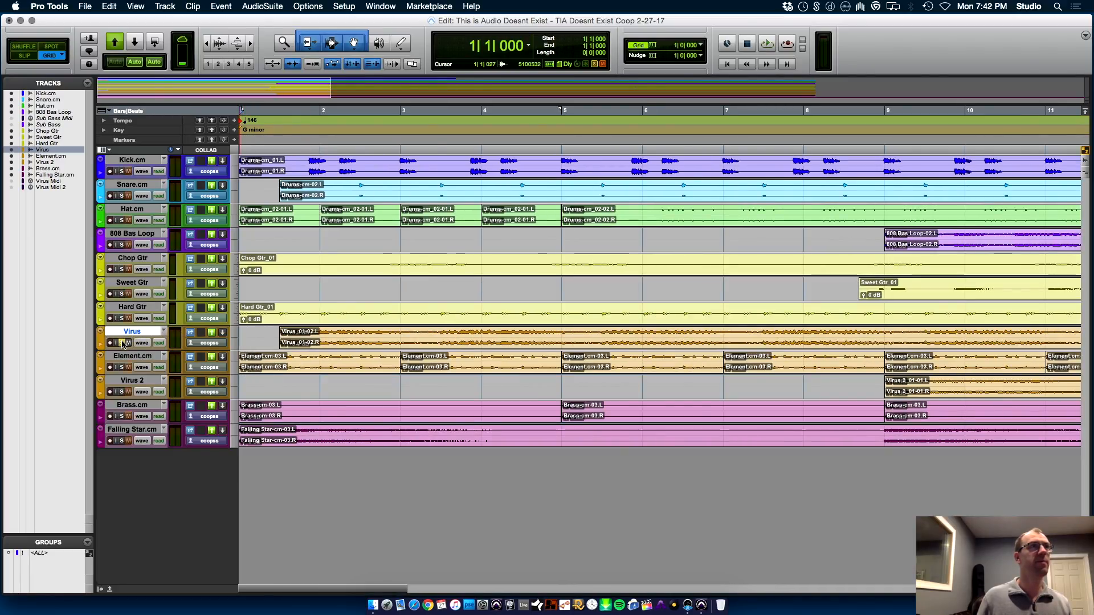
pyautogui.press('space')
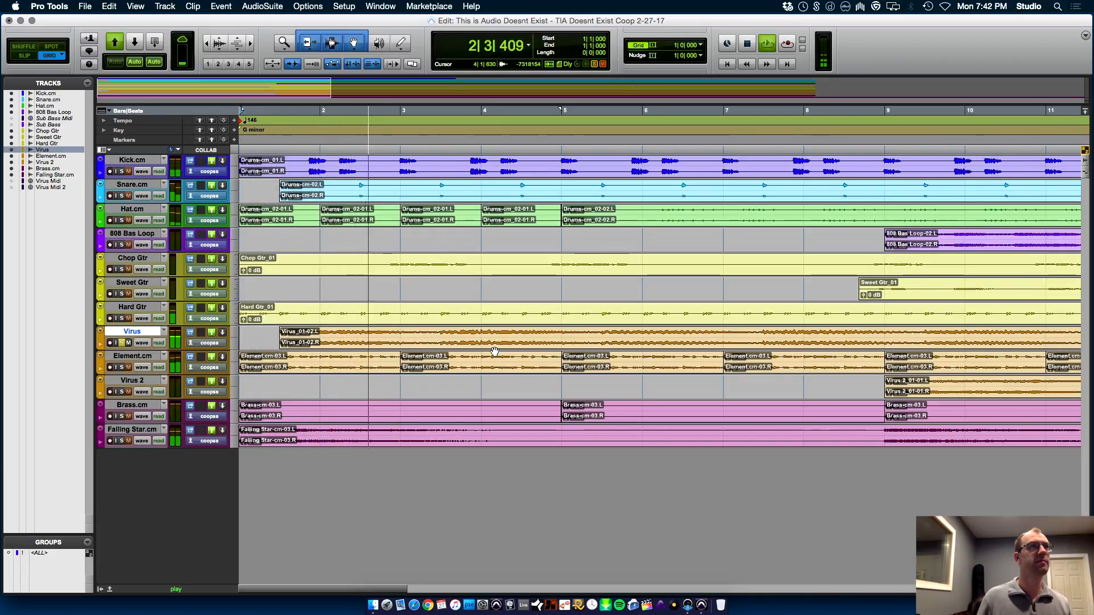
pyautogui.press('super+bracketleft')
pyautogui.press('super+bracketleft')
pyautogui.press('super+bracketleft')
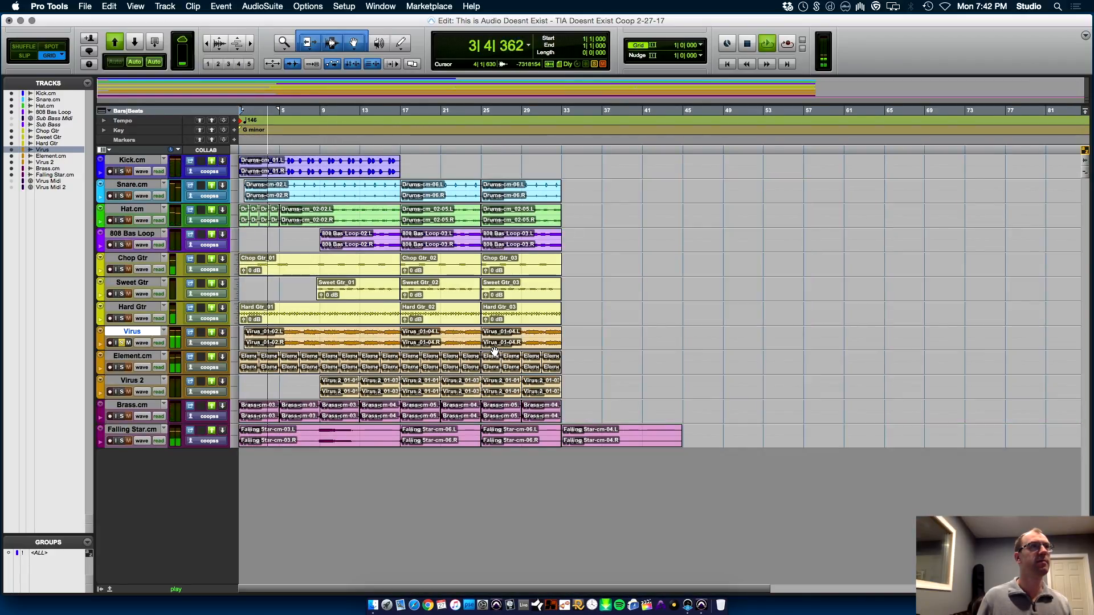
pyautogui.press('space')
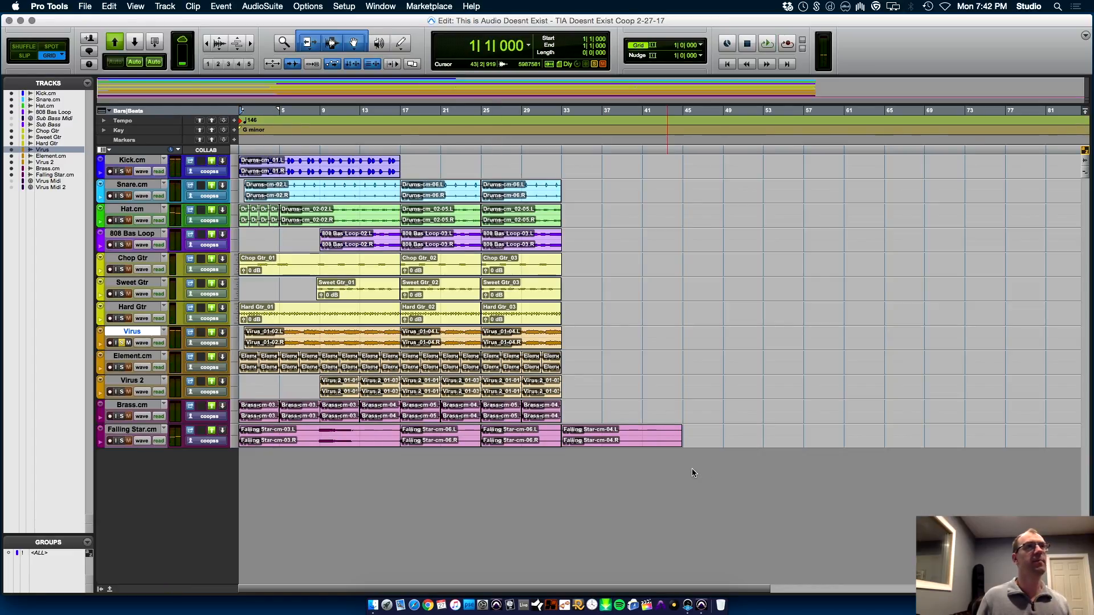
# - Audition the Falling Star.cm clip starting at bar 33 with that track soloed instead of Virus, and delete the clip
pyautogui.click(620, 444)
pyautogui.press('space')
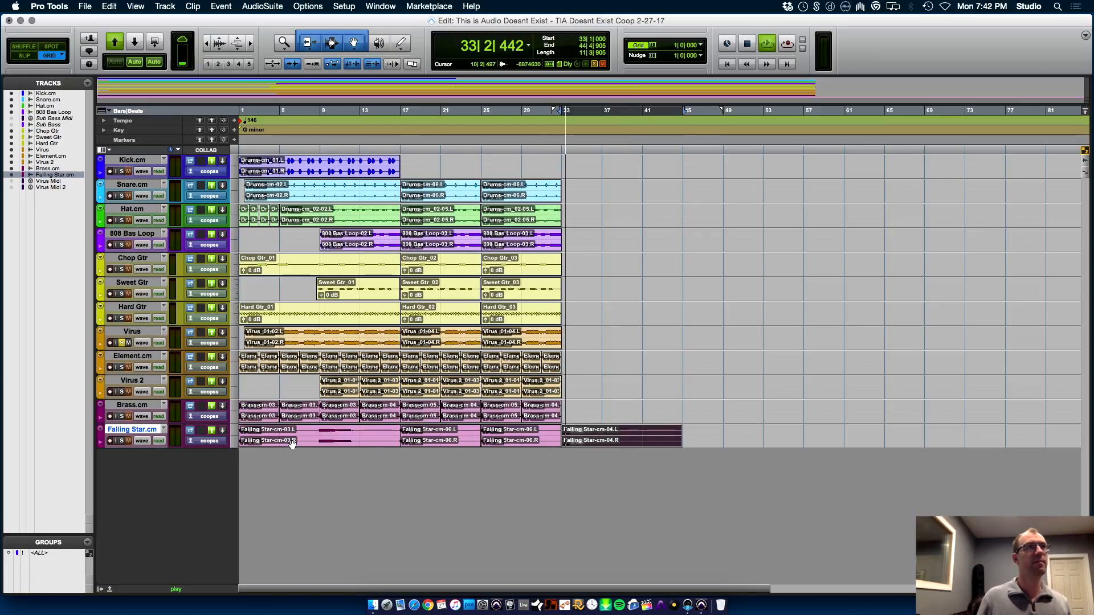
pyautogui.click(122, 442)
pyautogui.press('space')
pyautogui.press('space')
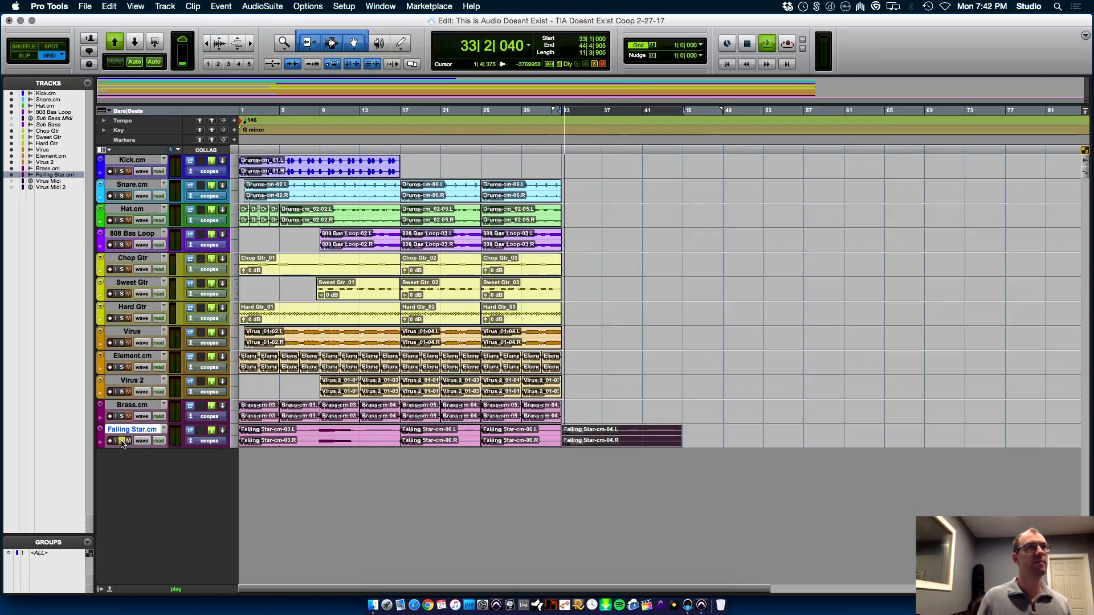
pyautogui.press('space')
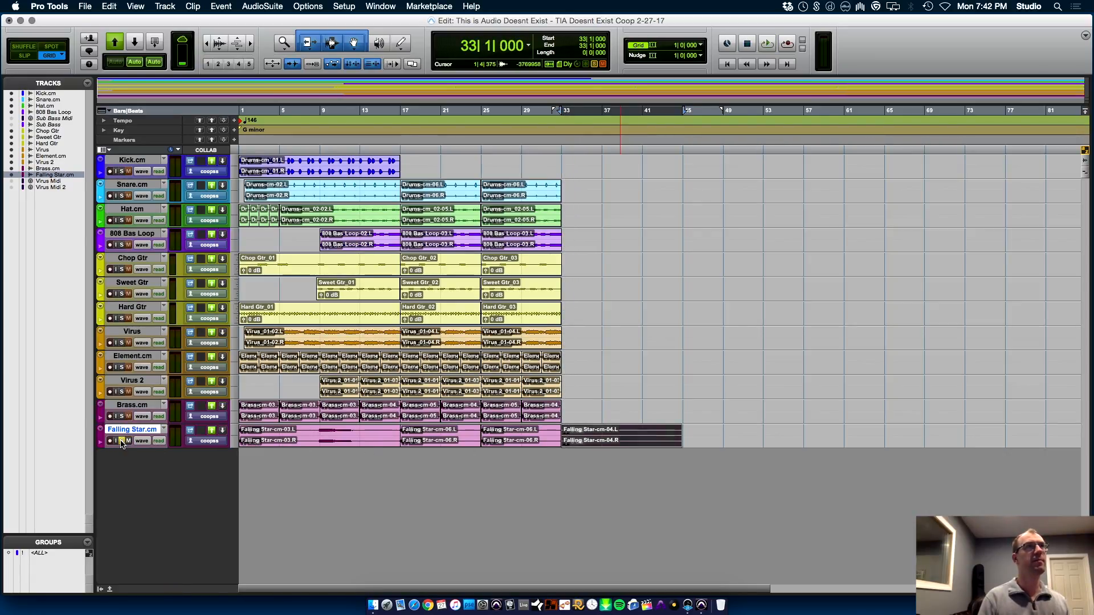
pyautogui.press('Delete')
pyautogui.press('space')
pyautogui.press('space')
# - Consolidate the clips of every visible track from bar 1 to bar 33 into one continuous clip per track
pyautogui.moveTo(563, 436); pyautogui.dragTo(93, 109)
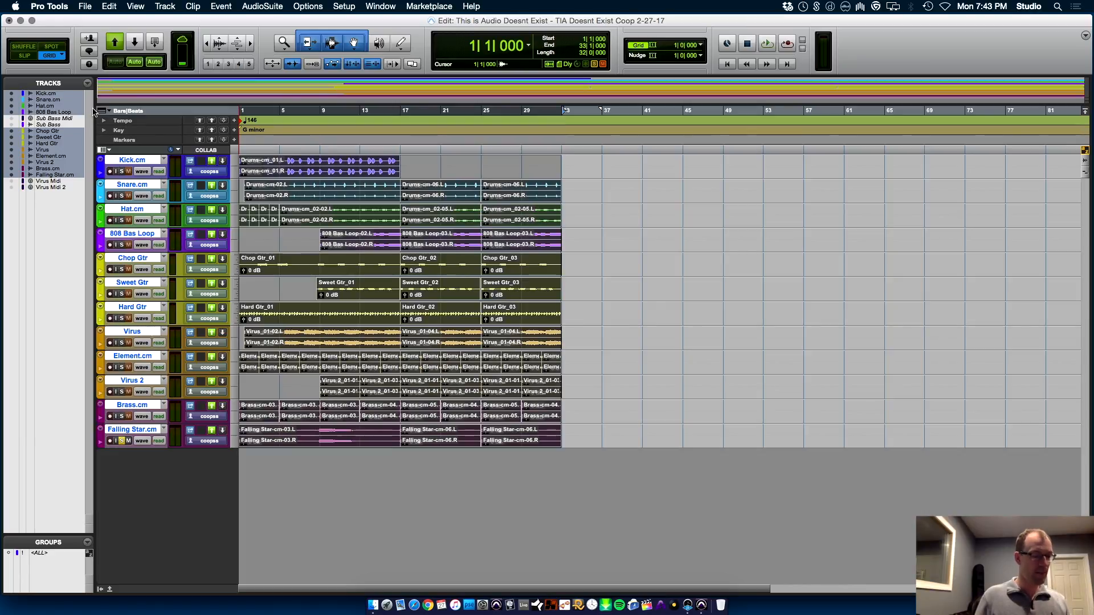
pyautogui.hotkey('alt', 'shift', '3')
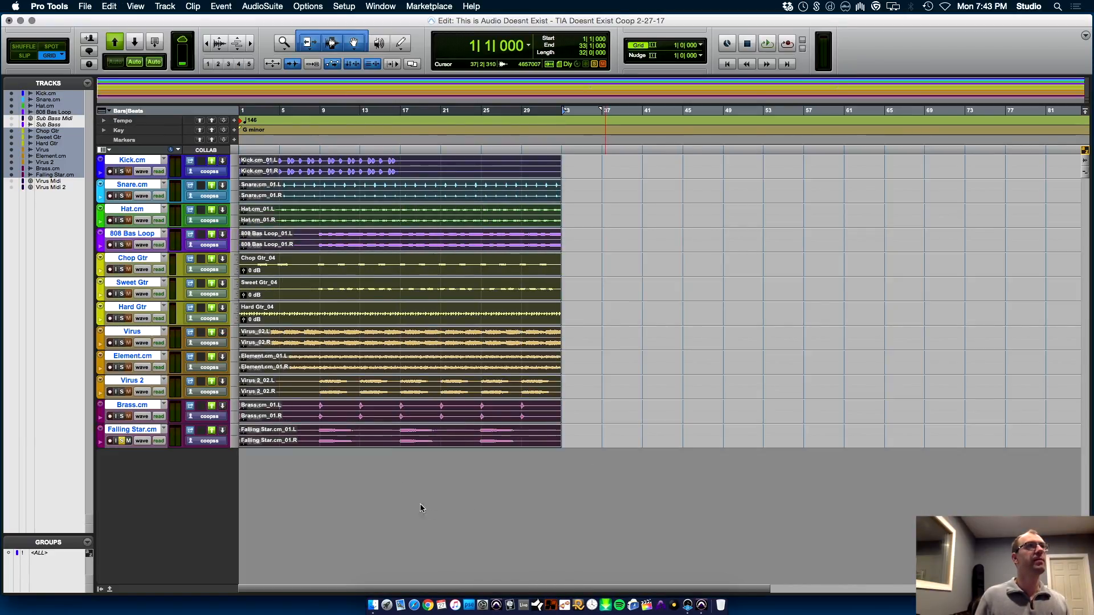
pyautogui.click(320, 407)
pyautogui.press('t')
pyautogui.press('t')
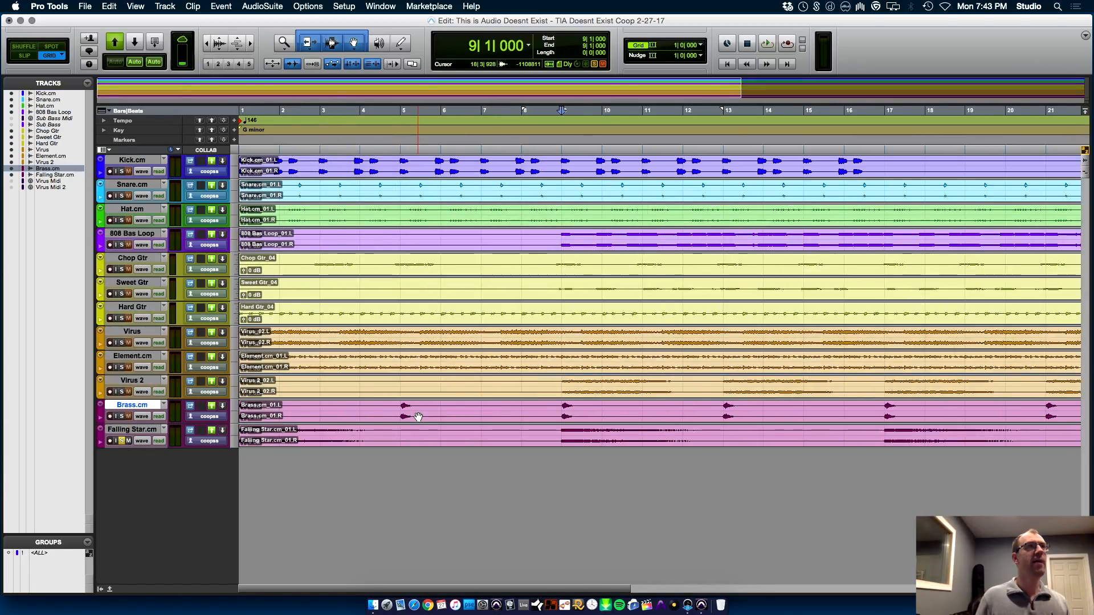
pyautogui.press('r')
pyautogui.press('r')
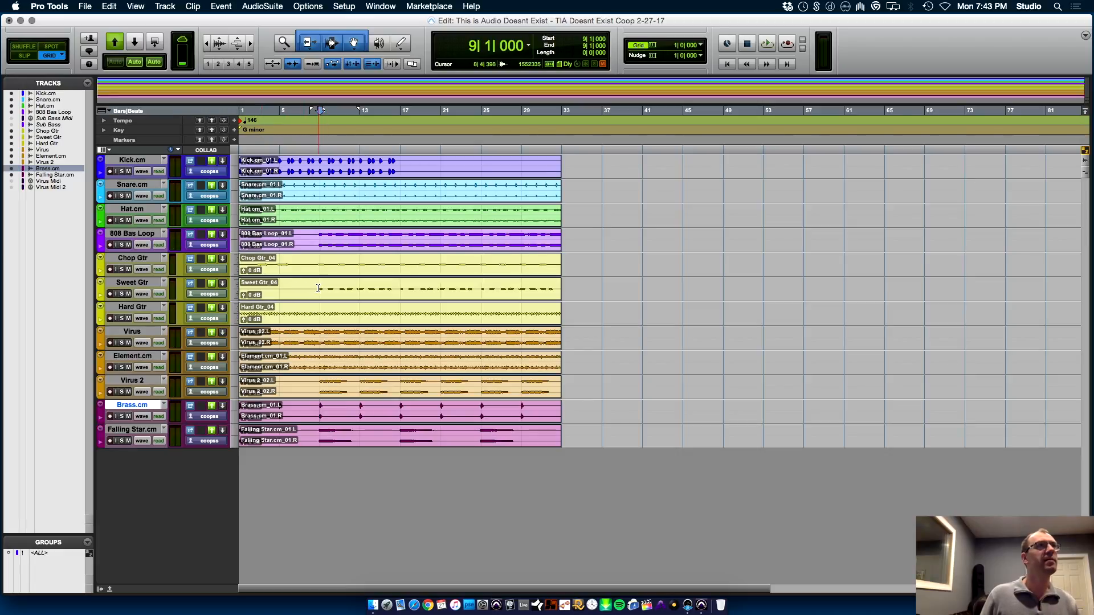
# - Play from bar 9 with Sweet Gtr soloed, adding Element.cm to the solo during playback
pyautogui.click(309, 291)
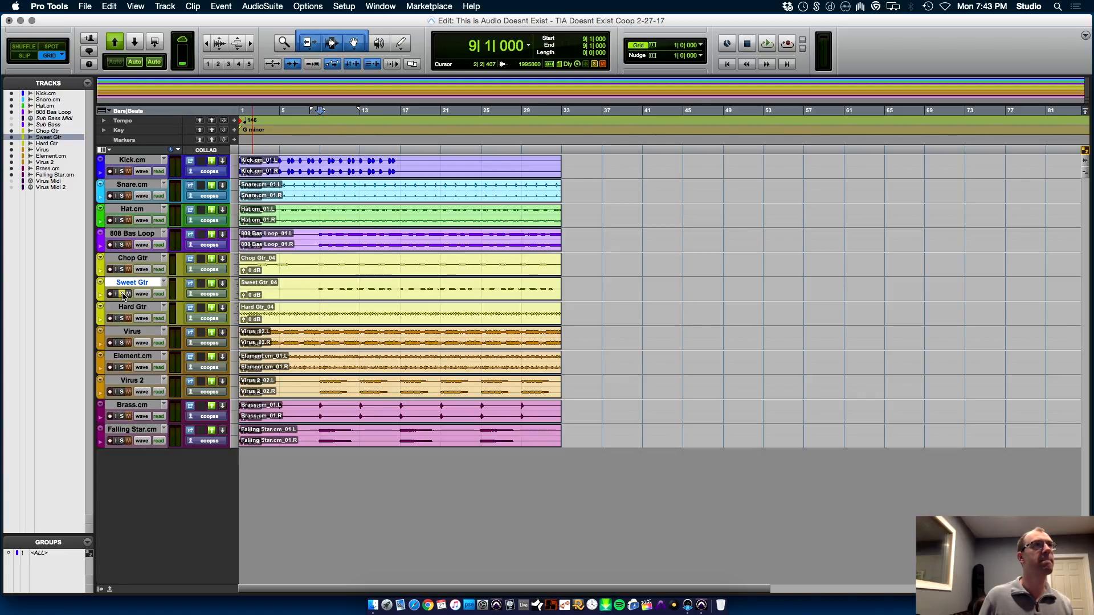
pyautogui.press('space')
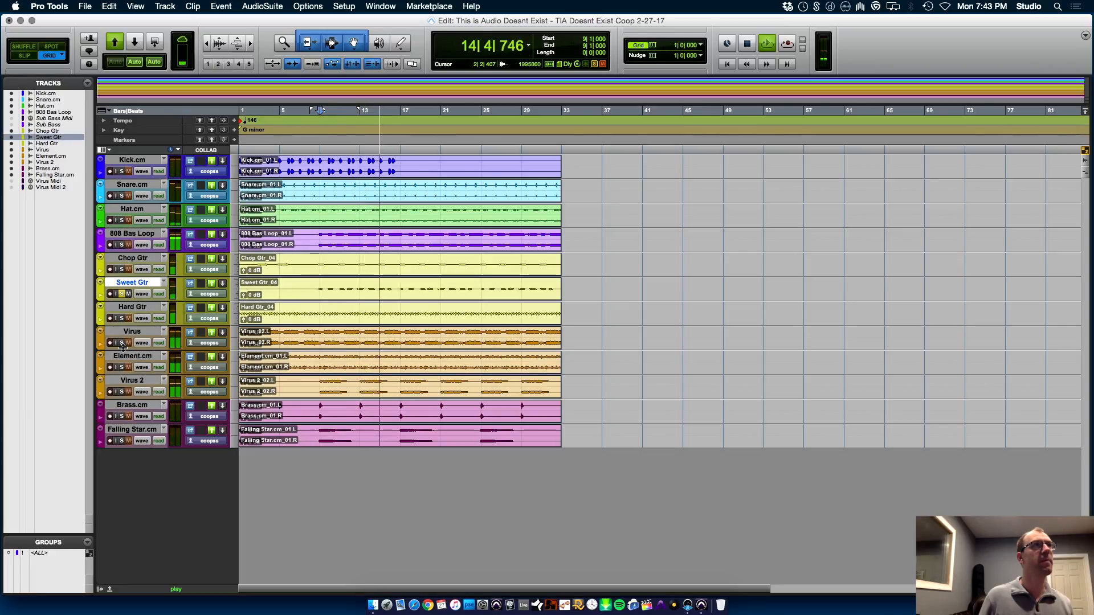
pyautogui.click(122, 343)
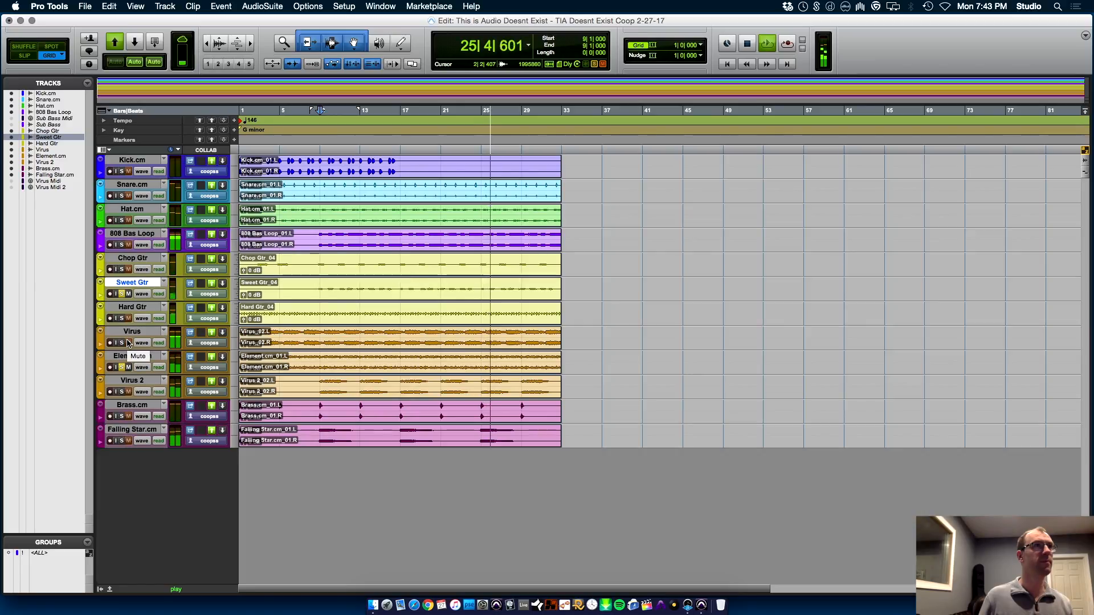
pyautogui.press('space')
# - Add Virus to the solo and play from bar 9, taking Sweet Gtr out of the solo during playback
pyautogui.click(132, 331)
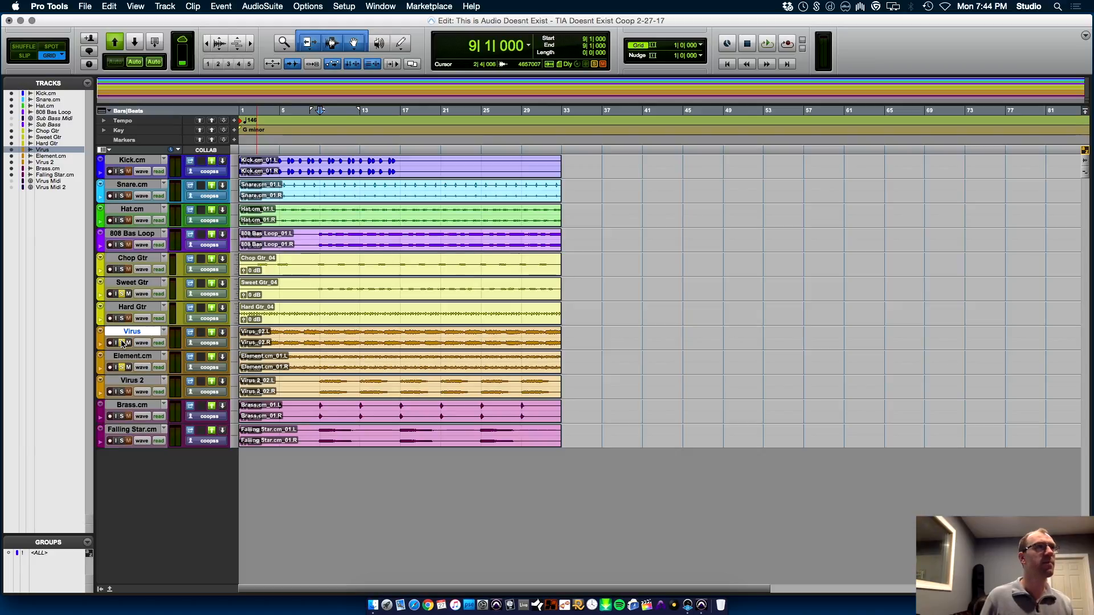
pyautogui.press('space')
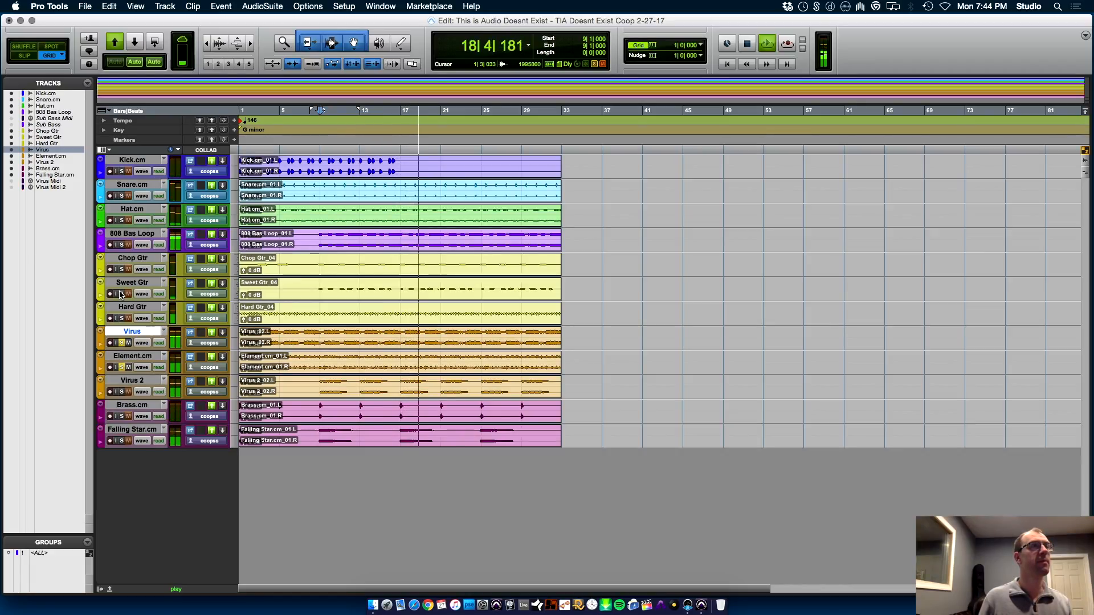
pyautogui.press('space')
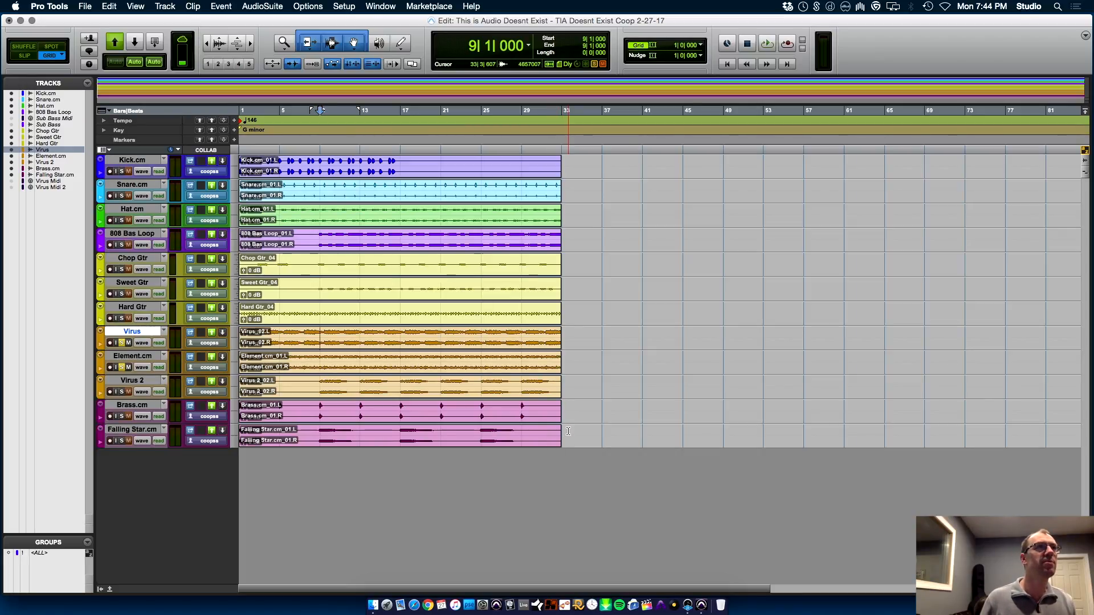
# - Shift all clips so they start at bar 17, and move the first eight bars of Virus and Element.cm to bar 1
pyautogui.moveTo(562, 434); pyautogui.dragTo(3, 80)
pyautogui.moveTo(292, 181); pyautogui.dragTo(450, 175)
pyautogui.moveTo(393, 334); pyautogui.dragTo(229, 345)
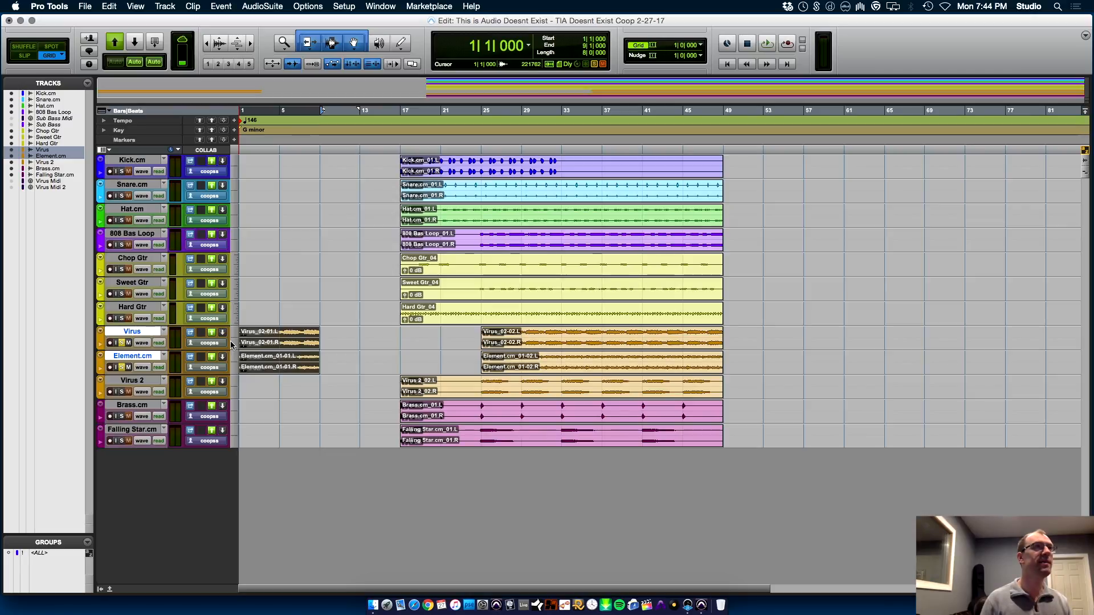
# - Play the intro clips of Virus and Element.cm from bar 1, viewing the first bars up close
pyautogui.press('Return')
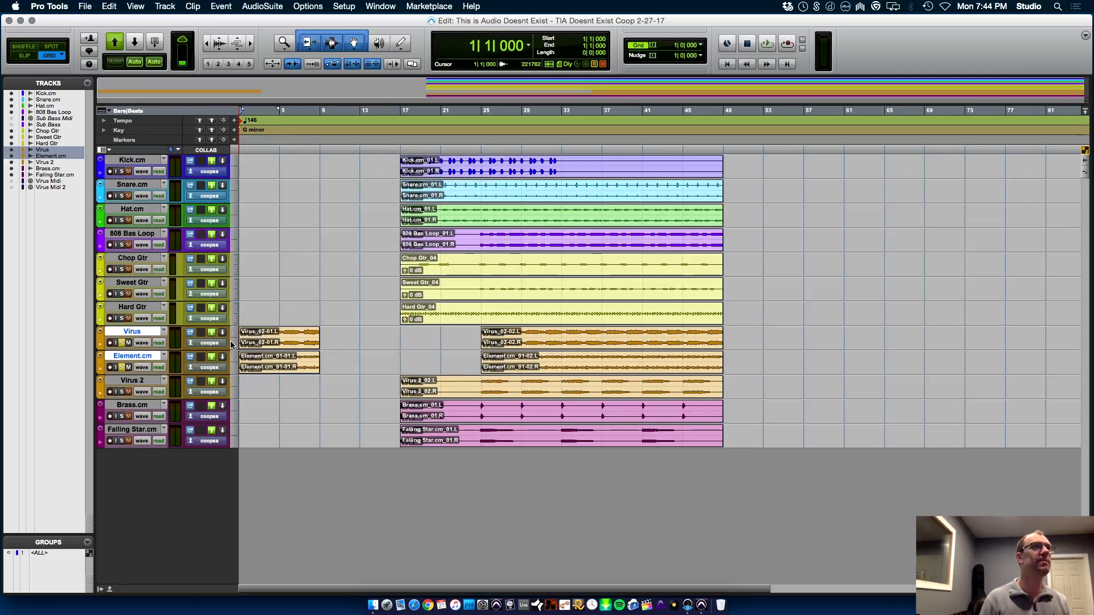
pyautogui.press('space')
pyautogui.press('super+bracketright')
pyautogui.press('super+bracketright')
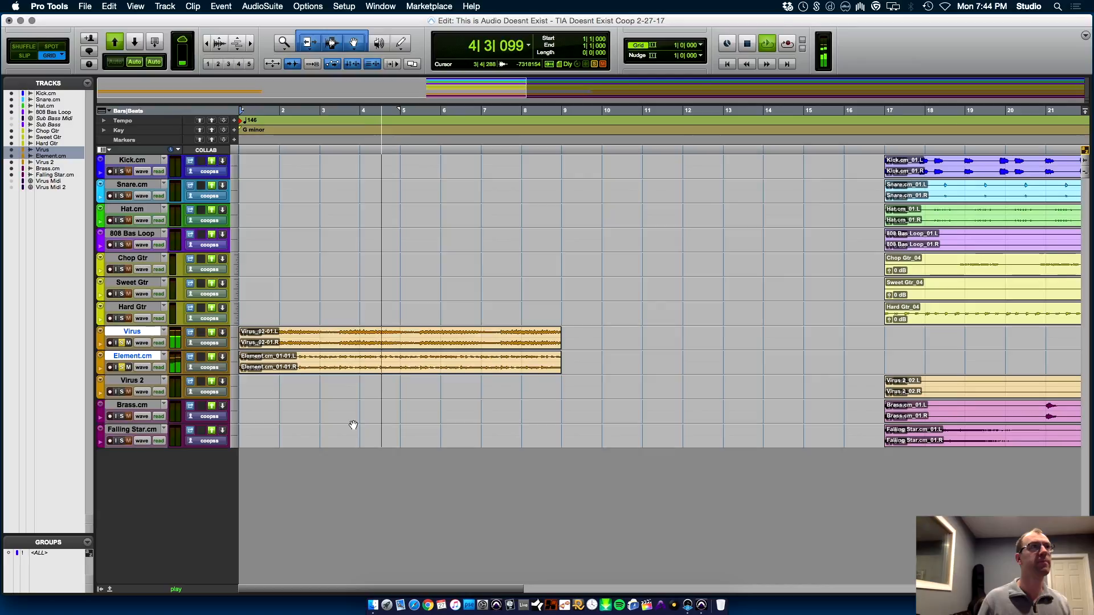
pyautogui.press('space')
# - Solo only Element.cm, select its intro clip and bring up the mixer
pyautogui.keyDown('alt'); pyautogui.click(122, 369); pyautogui.keyUp('alt')
pyautogui.click(122, 368)
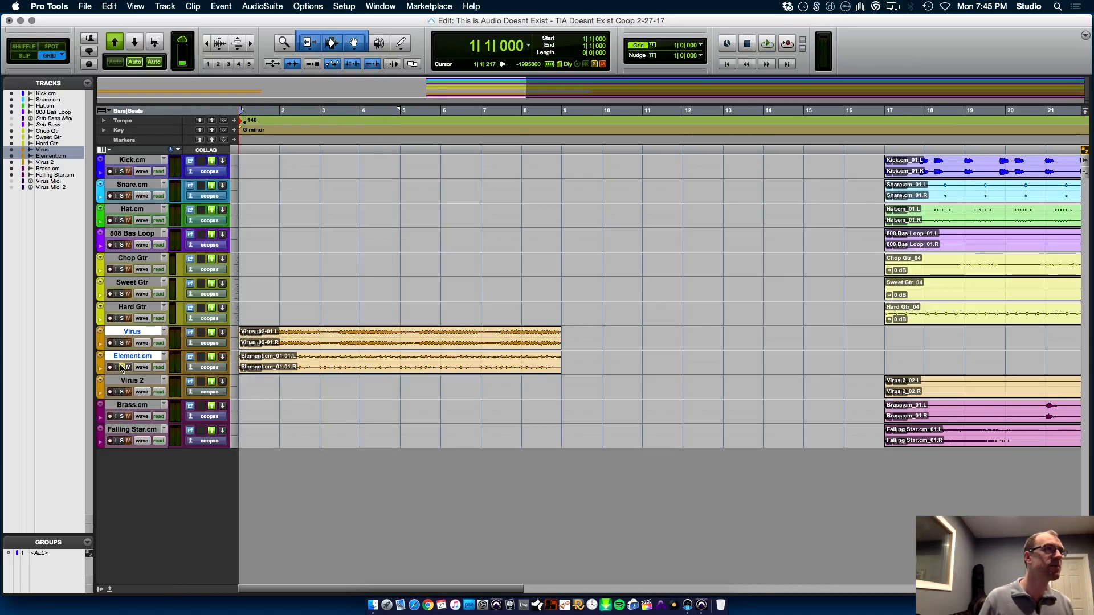
pyautogui.click(302, 368)
pyautogui.press('super+equal')
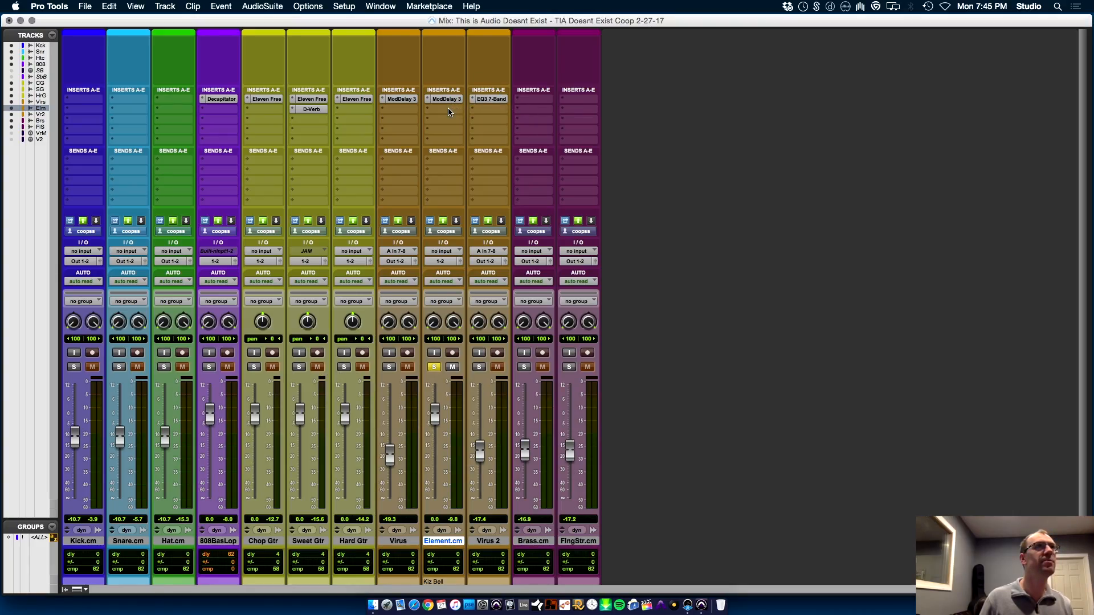
# - Insert FabFilter Pro-Q 2 on Element.cm during playback and add a low cut at about 148 Hz
pyautogui.press('space')
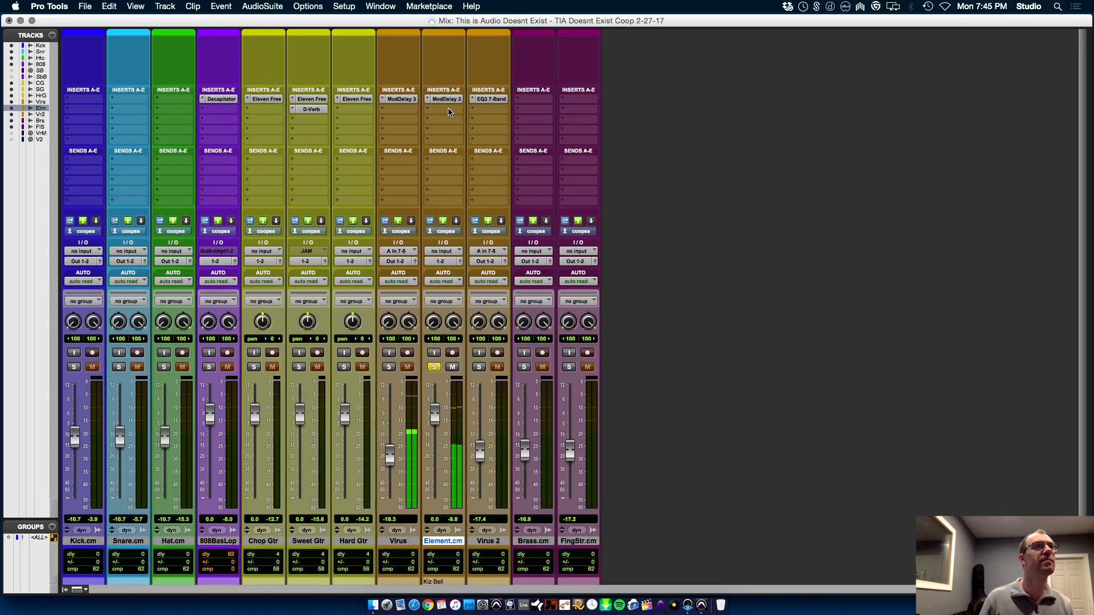
pyautogui.click(449, 112)
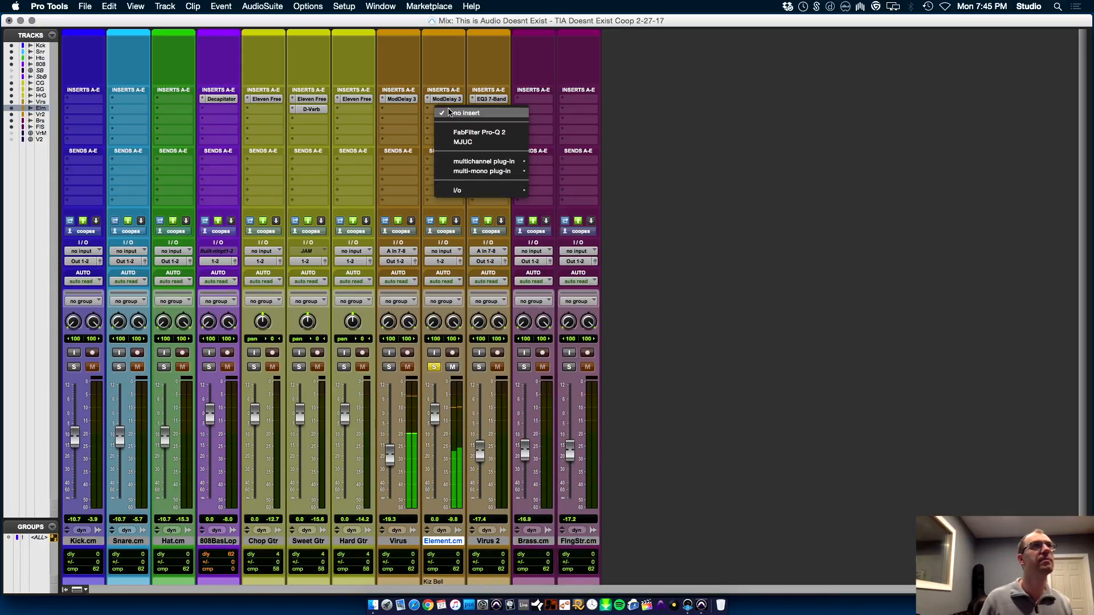
pyautogui.press('Escape')
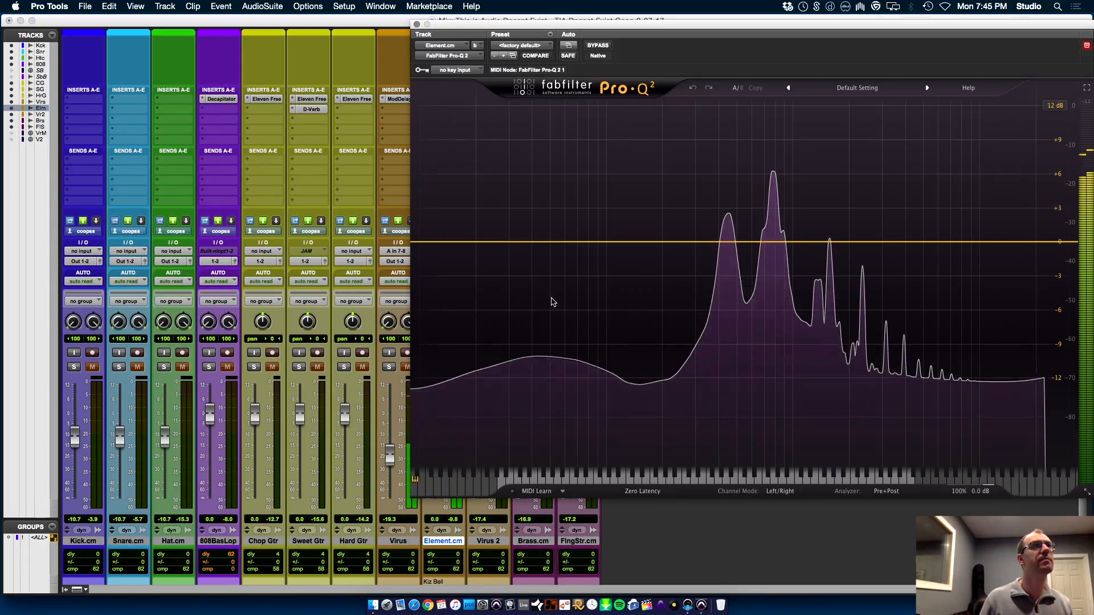
pyautogui.click(434, 244)
pyautogui.moveTo(435, 247); pyautogui.dragTo(641, 272)
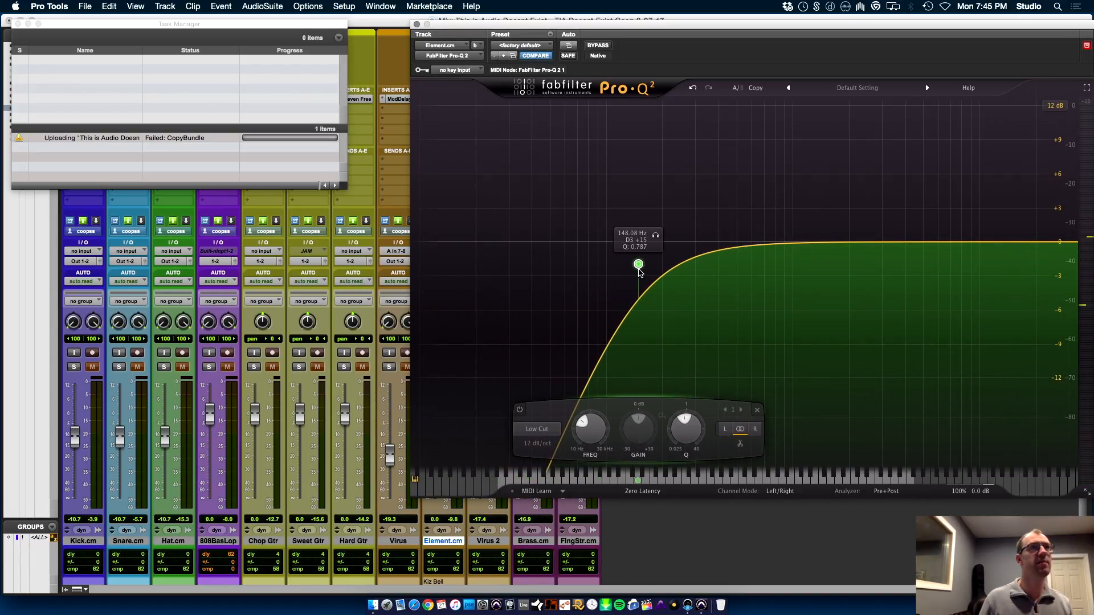
# - Set Element.cm's Mod Delay III to 41%/38% mix, 34%/-36% feedback, 6434 Hz low-pass and 1.69 Hz left modulation at 14% depth
pyautogui.press('space')
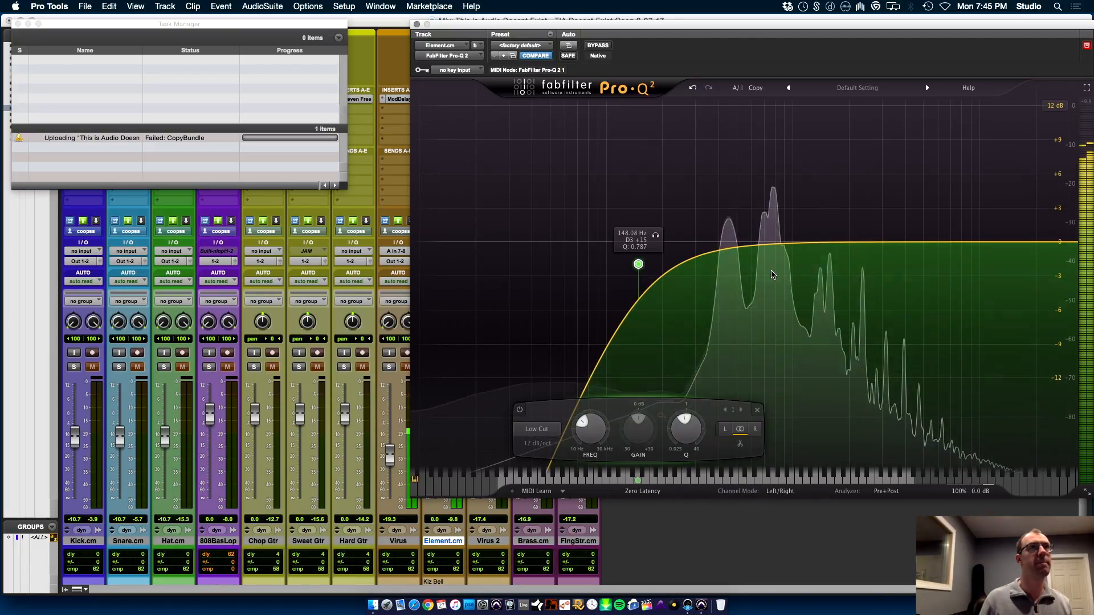
pyautogui.click(415, 25)
pyautogui.click(447, 99)
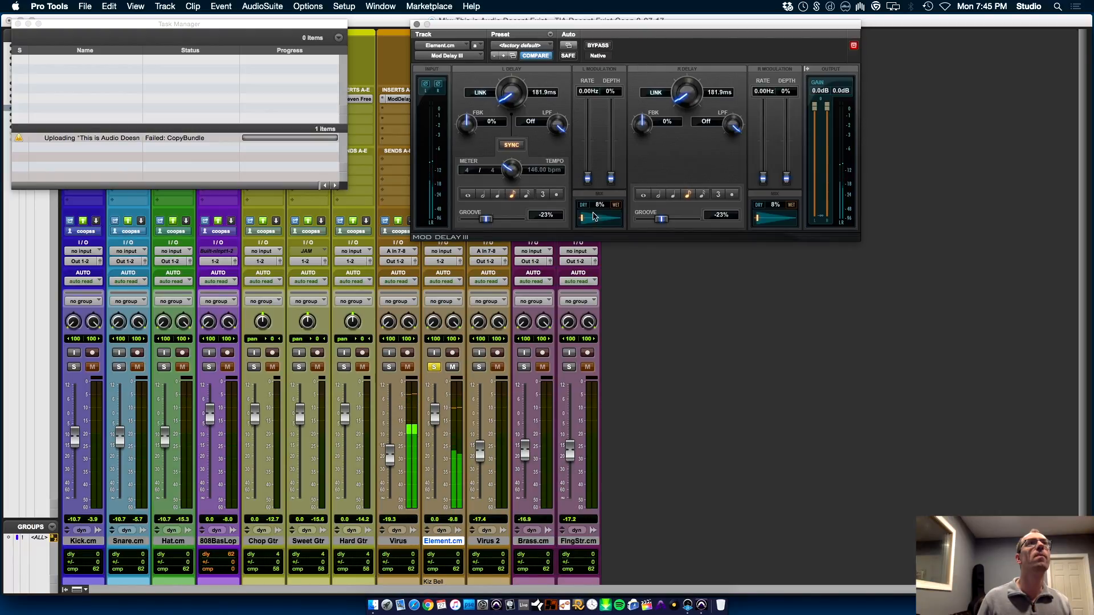
pyautogui.moveTo(595, 222); pyautogui.dragTo(598, 223)
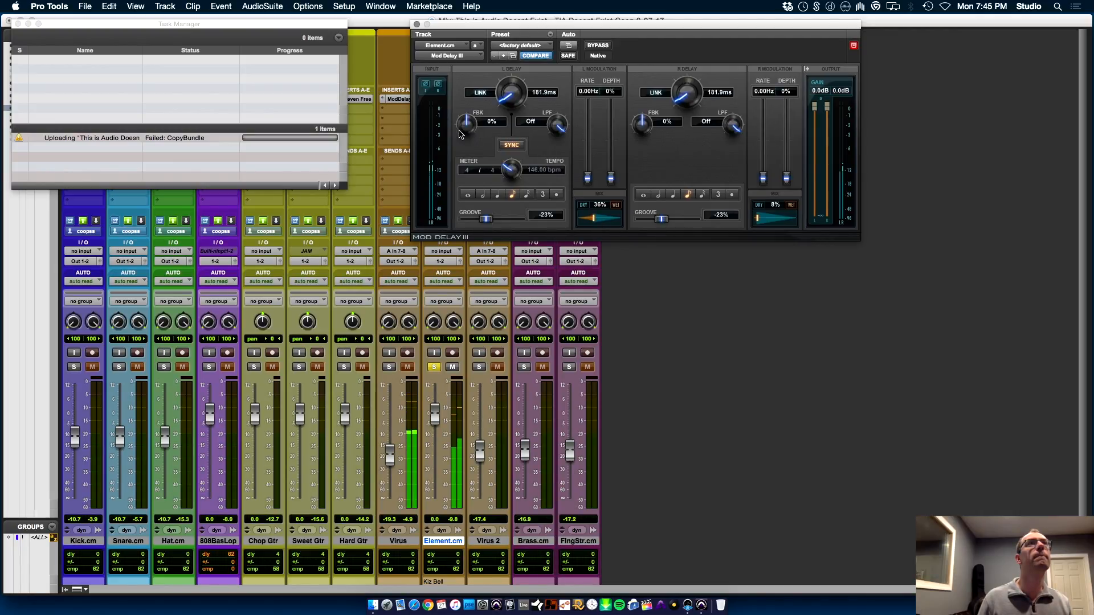
pyautogui.moveTo(472, 120); pyautogui.dragTo(476, 114)
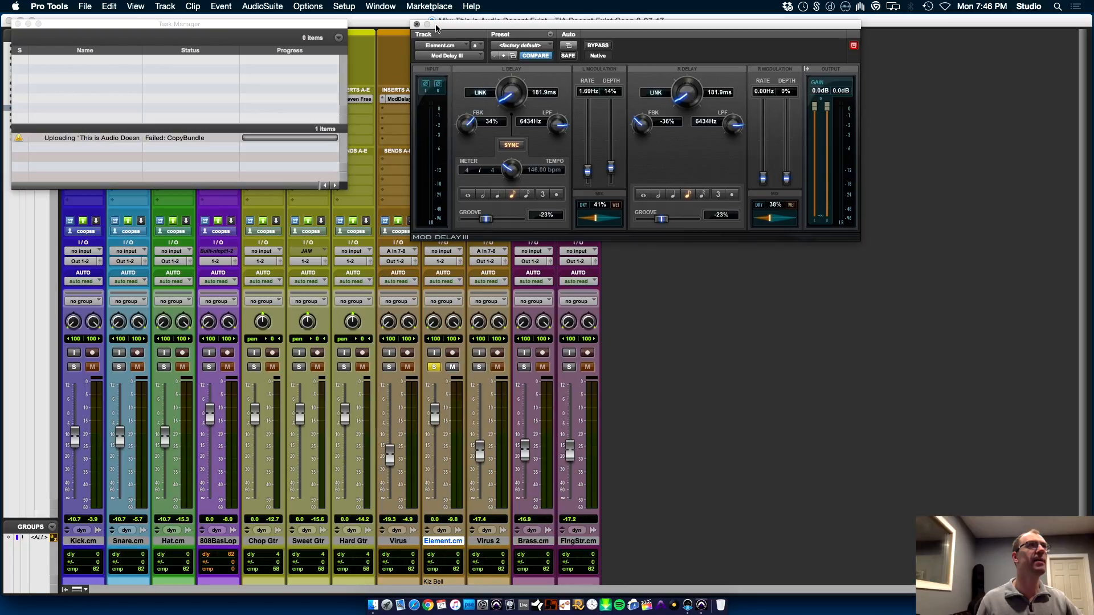
pyautogui.click(417, 24)
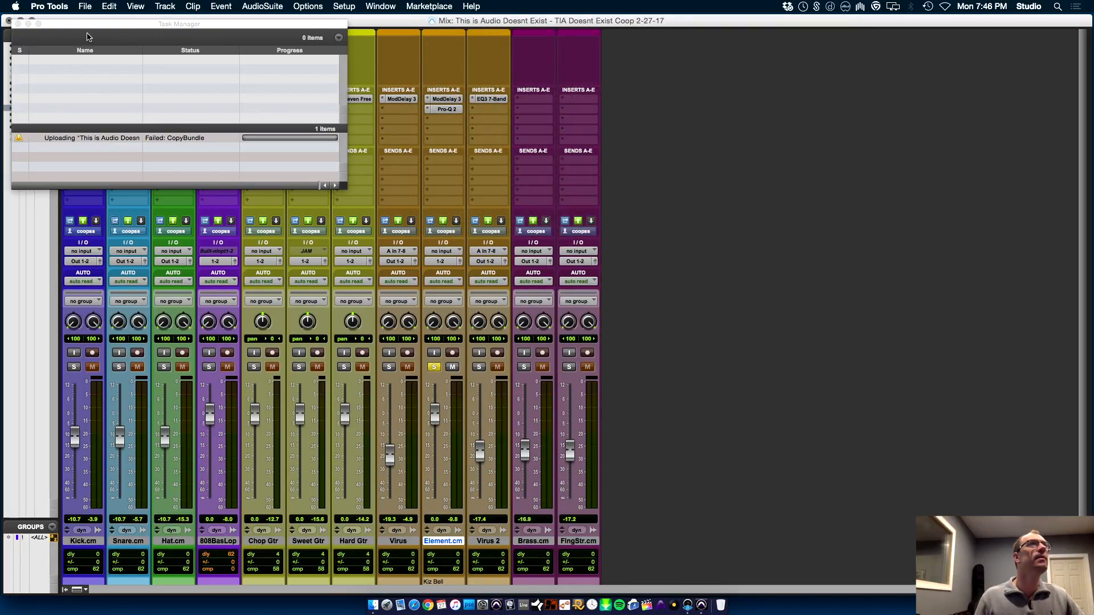
pyautogui.click(19, 24)
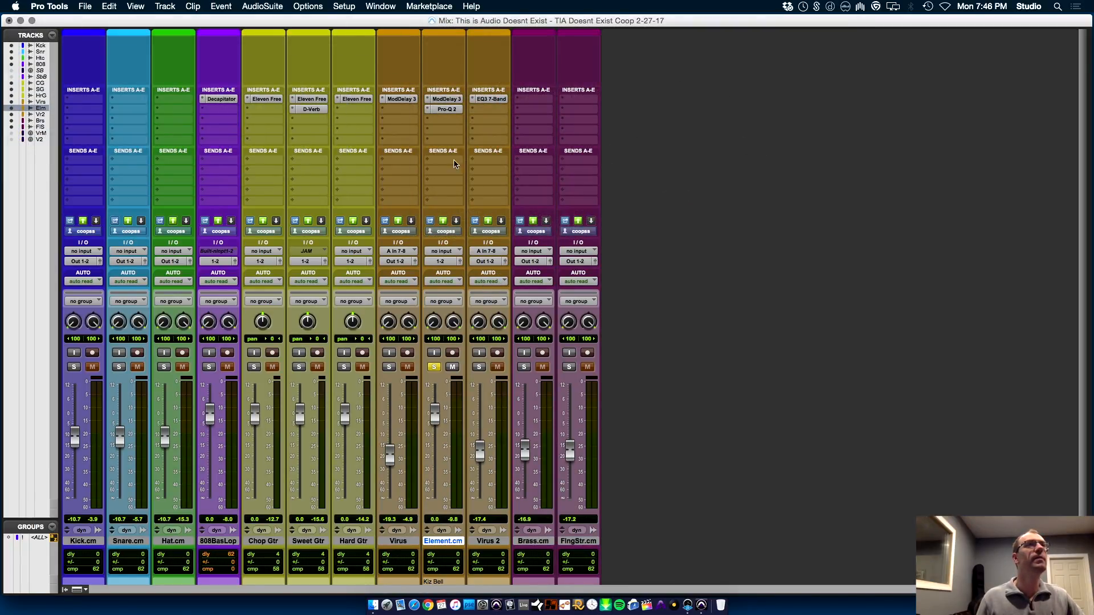
# - In Element.cm's Pro-Q 2, cut about 7.9 dB near 602 Hz and add a wide boost of about 4.4 dB near 4890 Hz
pyautogui.click(447, 110)
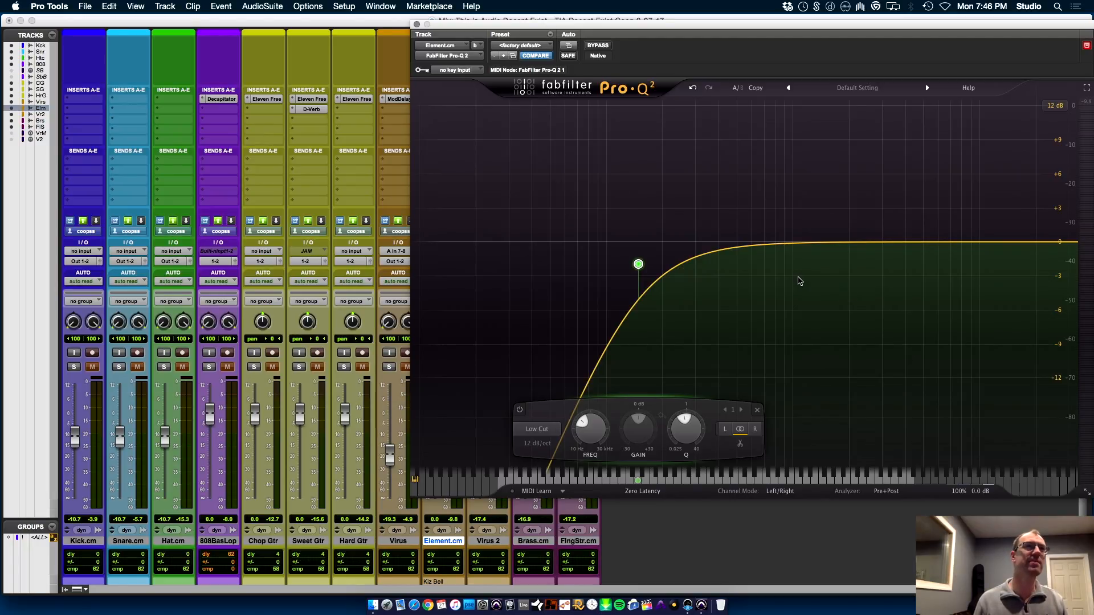
pyautogui.press('space')
pyautogui.moveTo(770, 244); pyautogui.dragTo(758, 334)
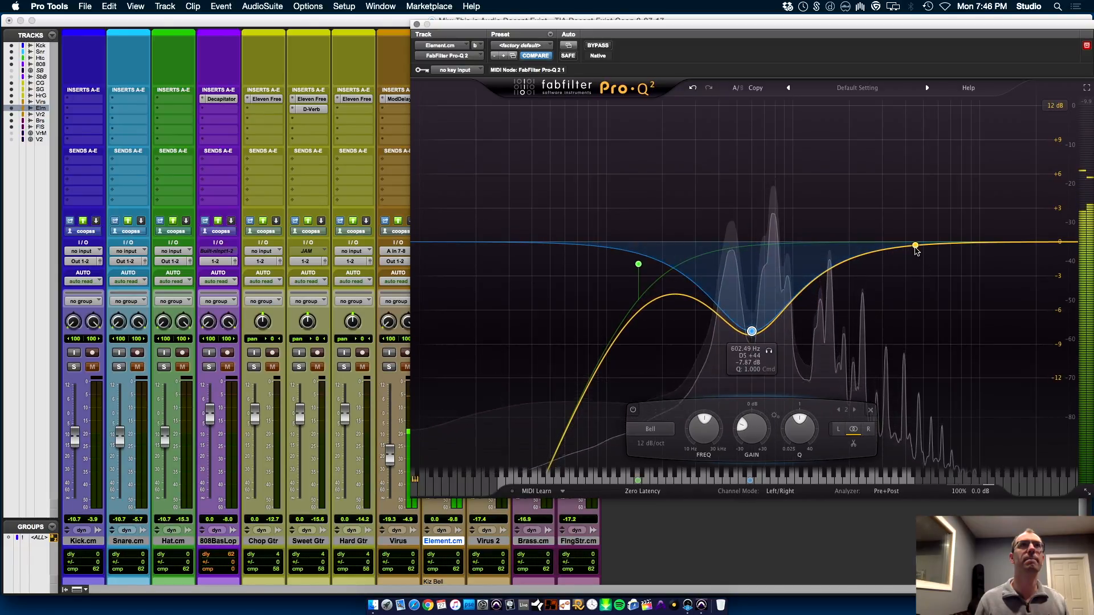
pyautogui.moveTo(910, 237); pyautogui.dragTo(921, 192)
pyautogui.moveTo(969, 433); pyautogui.dragTo(963, 452)
pyautogui.doubleClick(925, 251)
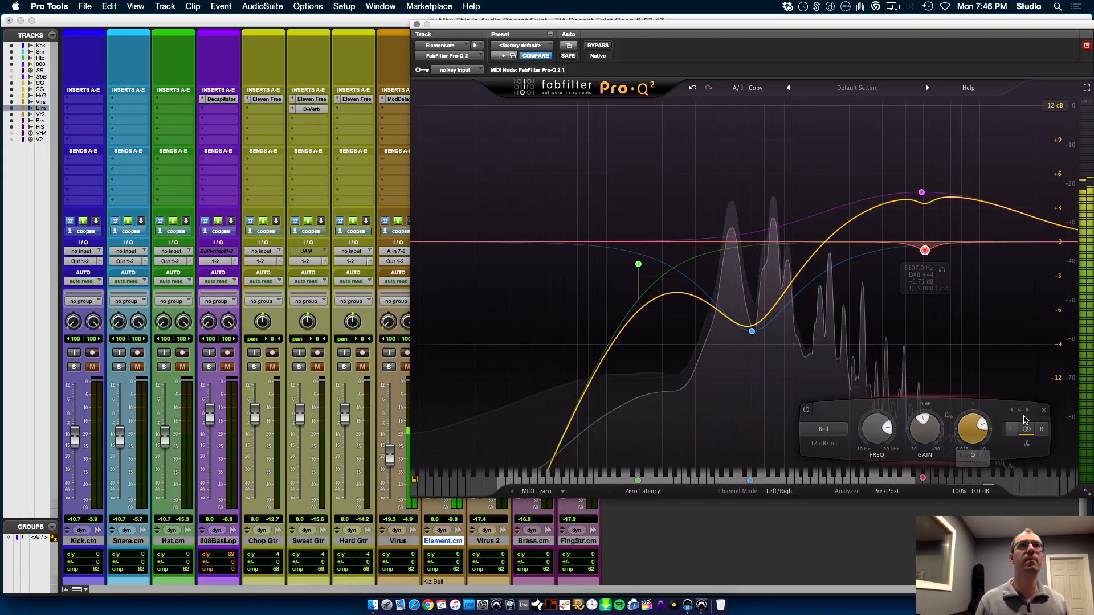
pyautogui.click(1043, 410)
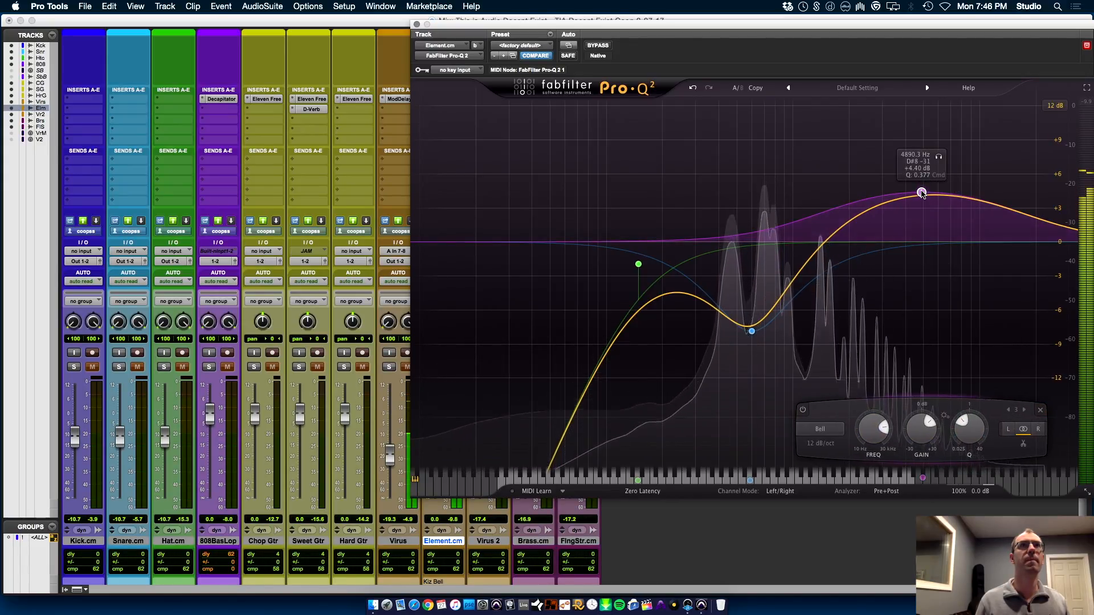
# - Compare the Pro-Q 2 high-frequency boost on and off, leave that band bypassed and close the equalizer
pyautogui.click(802, 410)
pyautogui.click(803, 410)
pyautogui.click(803, 409)
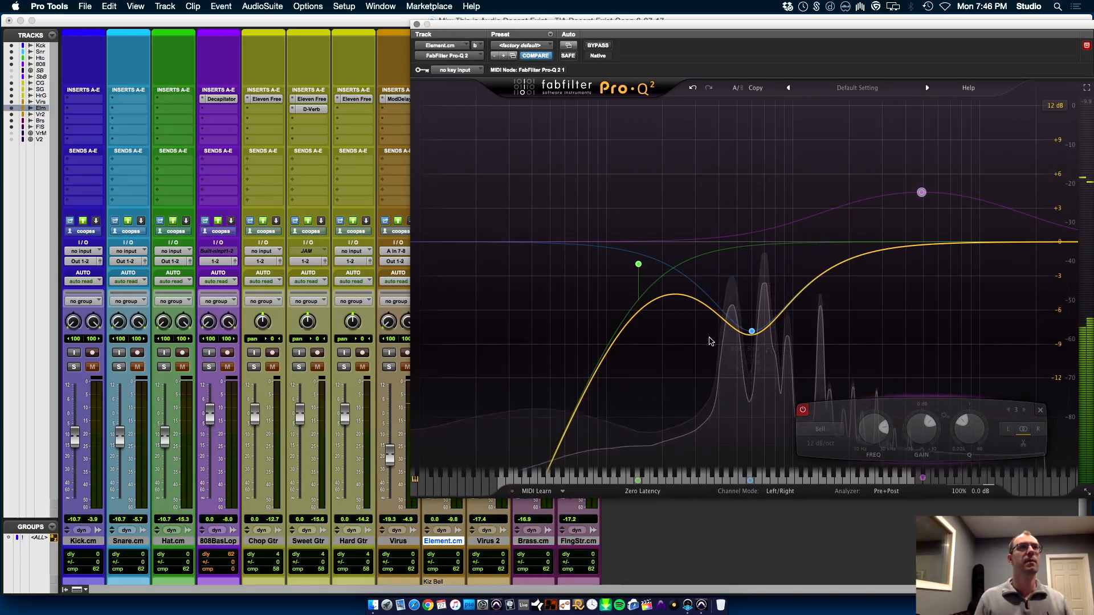
pyautogui.click(416, 23)
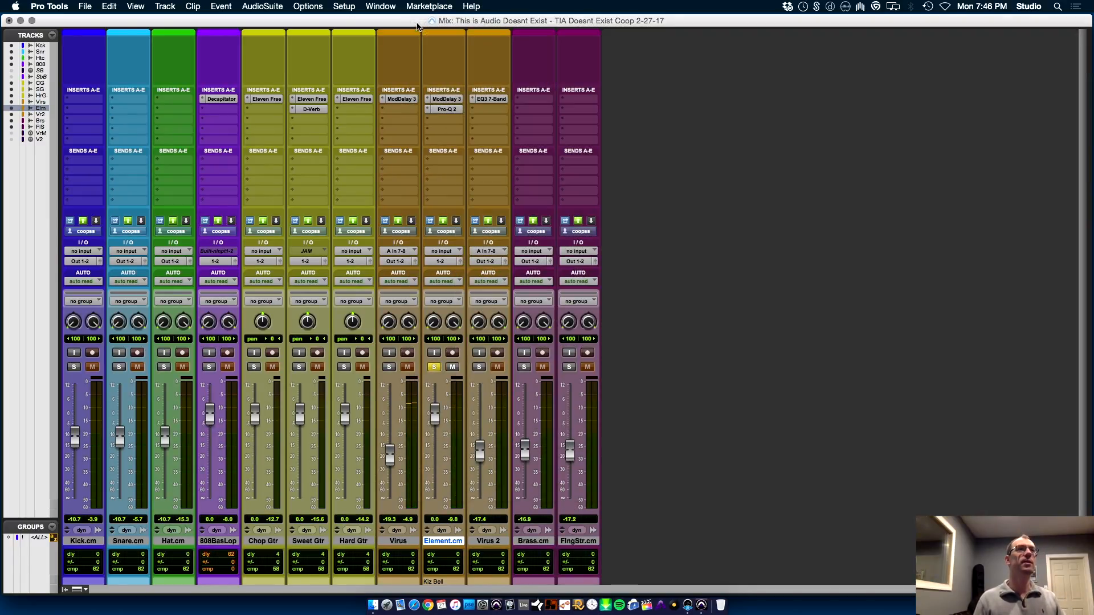
# - Insert the stereo UAD Neve 1073 after Pro-Q 2 on Element.cm and adjust its midrange band and input gain during playback
pyautogui.click(450, 120)
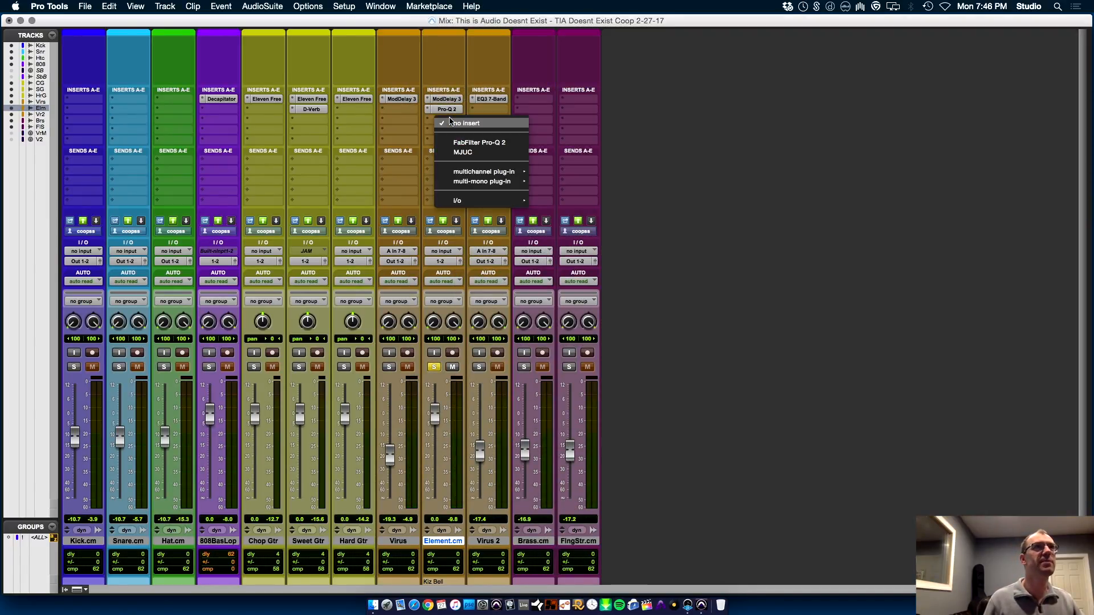
pyautogui.moveTo(495, 172)
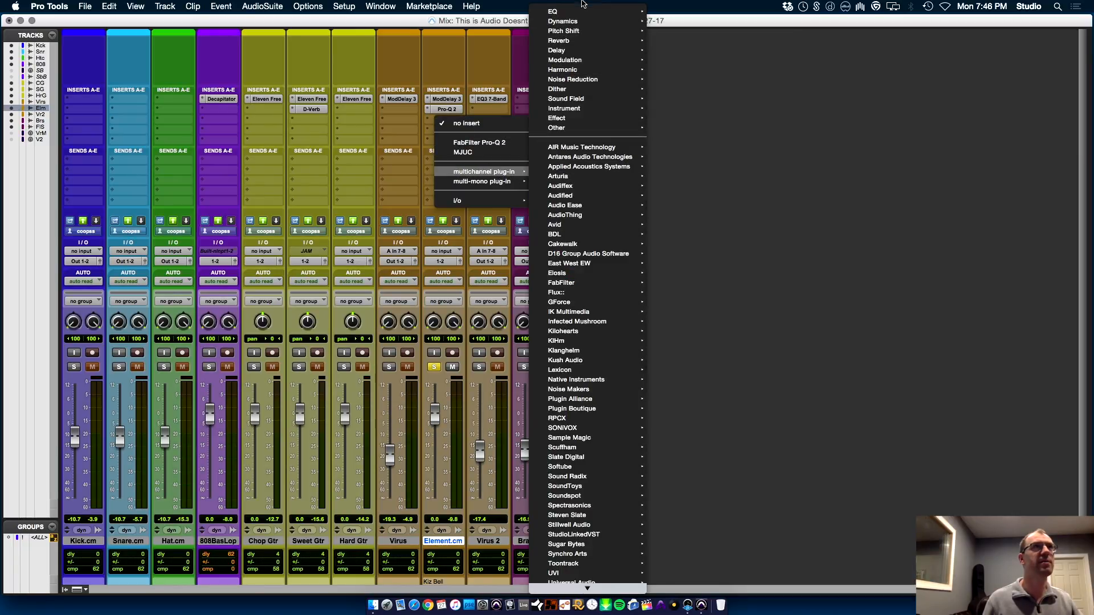
pyautogui.moveTo(583, 8)
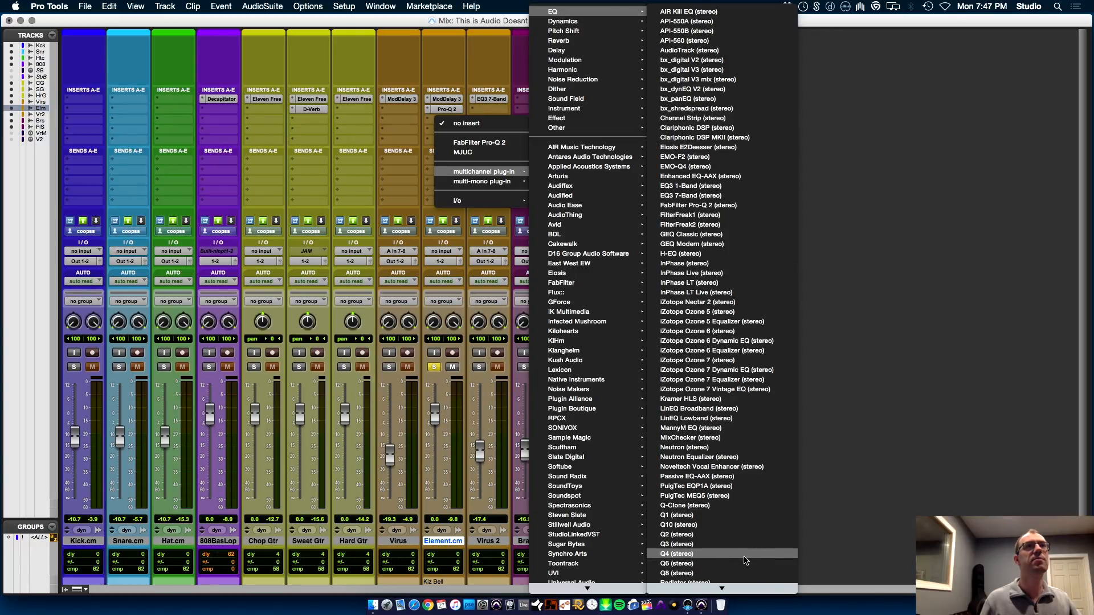
pyautogui.moveTo(745, 614)
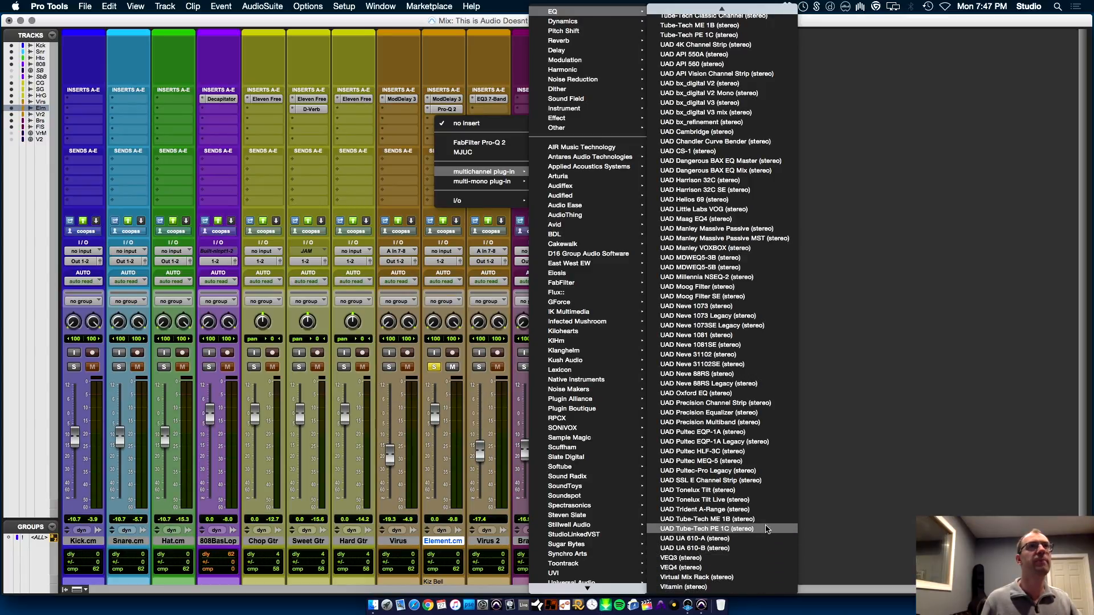
pyautogui.click(743, 307)
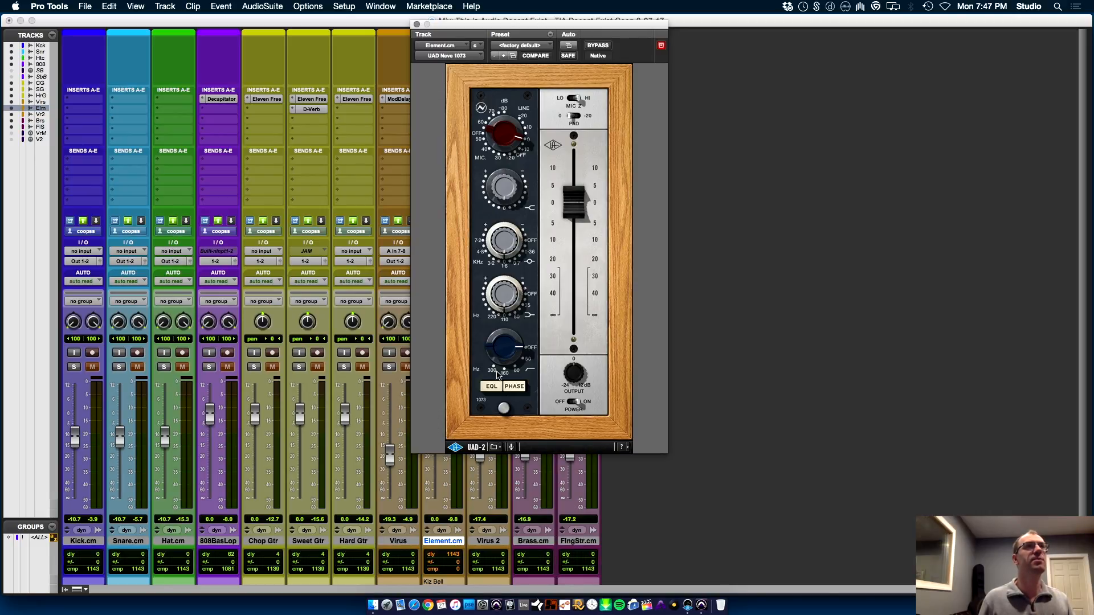
pyautogui.press('space')
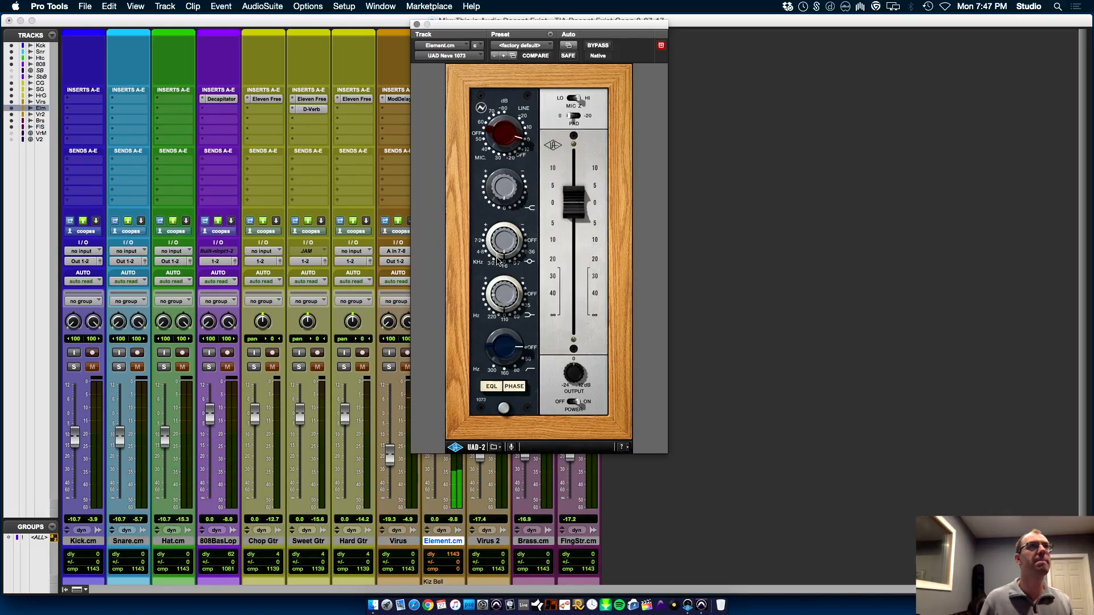
pyautogui.moveTo(497, 263); pyautogui.dragTo(499, 266)
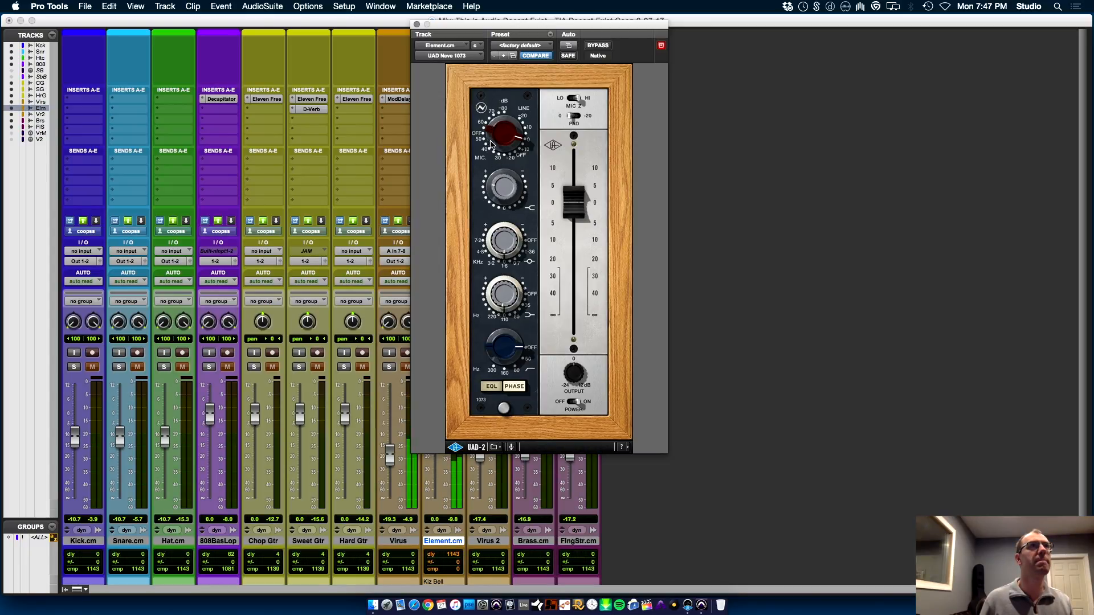
pyautogui.moveTo(501, 140); pyautogui.dragTo(499, 158)
pyautogui.moveTo(509, 39); pyautogui.dragTo(750, 84)
# - Raise the low cut in Element.cm's Pro-Q 2 to about 339 Hz, and fine-tune the Neve 1073's input gain
pyautogui.click(451, 110)
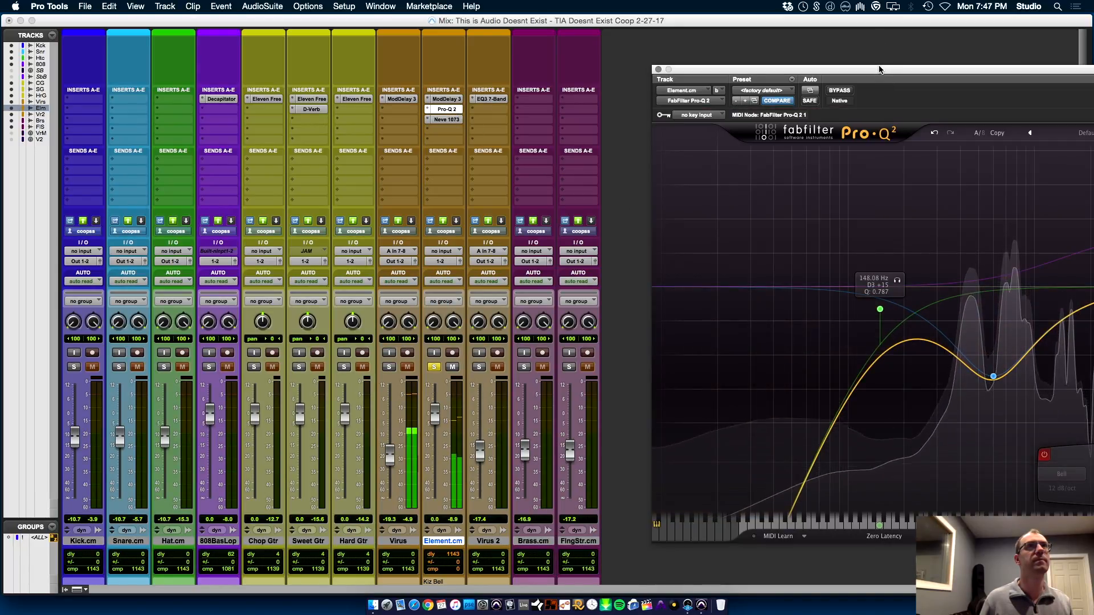
pyautogui.moveTo(879, 69); pyautogui.dragTo(454, 68)
pyautogui.click(456, 309)
pyautogui.moveTo(463, 309); pyautogui.dragTo(527, 307)
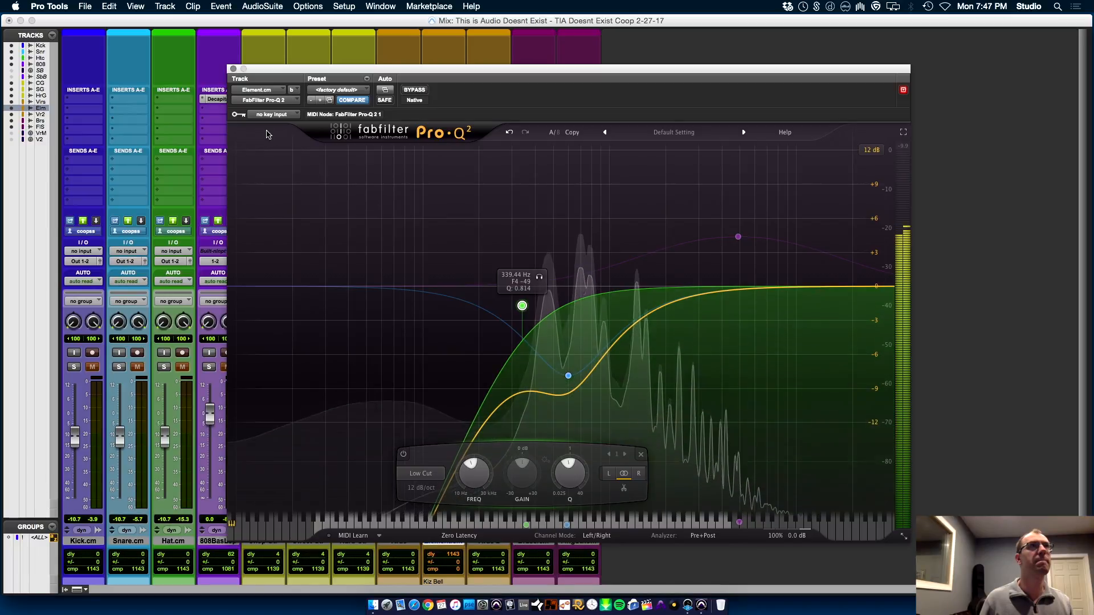
pyautogui.click(233, 69)
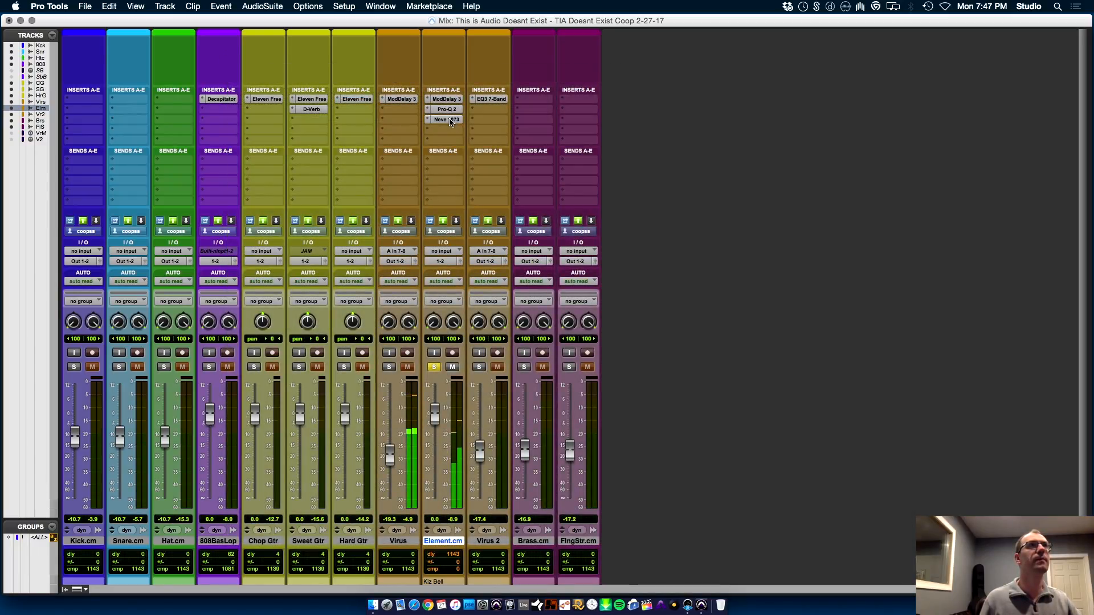
pyautogui.click(446, 120)
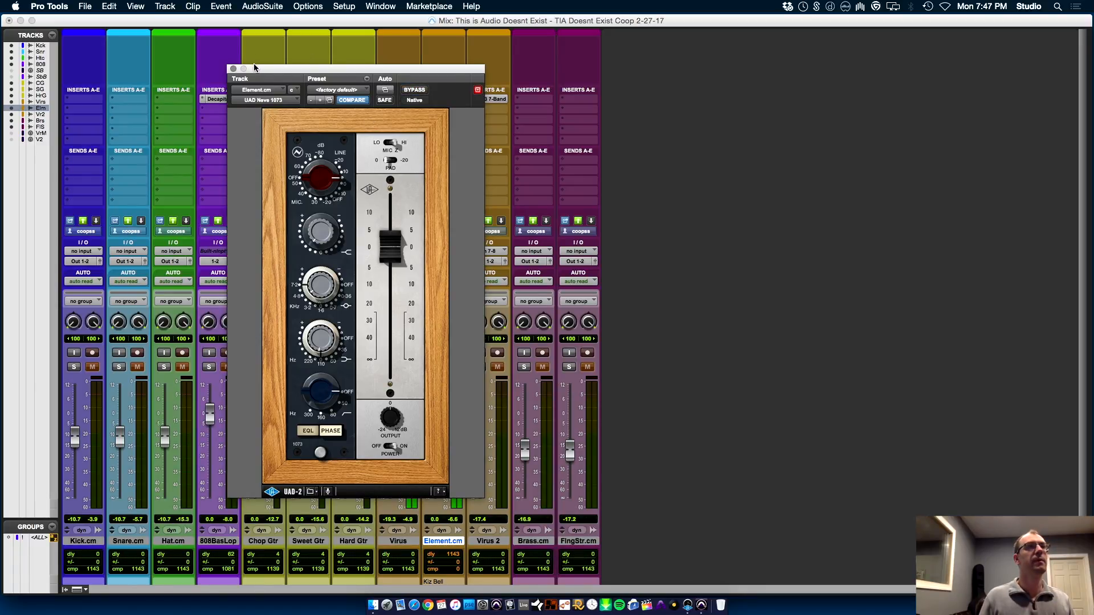
pyautogui.click(234, 69)
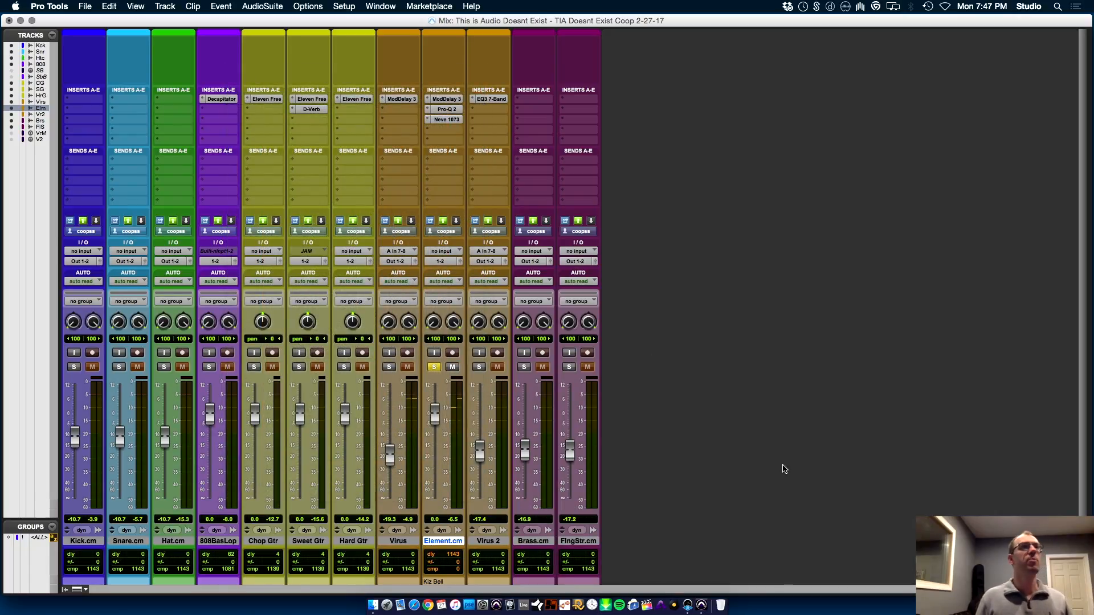
# - Return to the timeline, clear the Element.cm solo and play the intro from bar 1
pyautogui.press('super+equal')
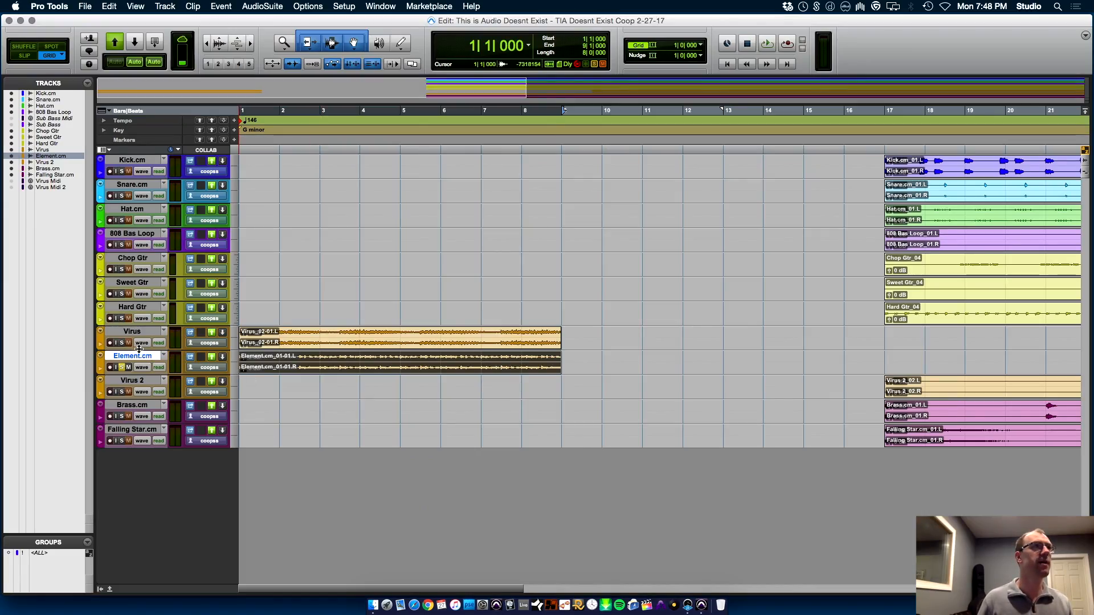
pyautogui.press('space')
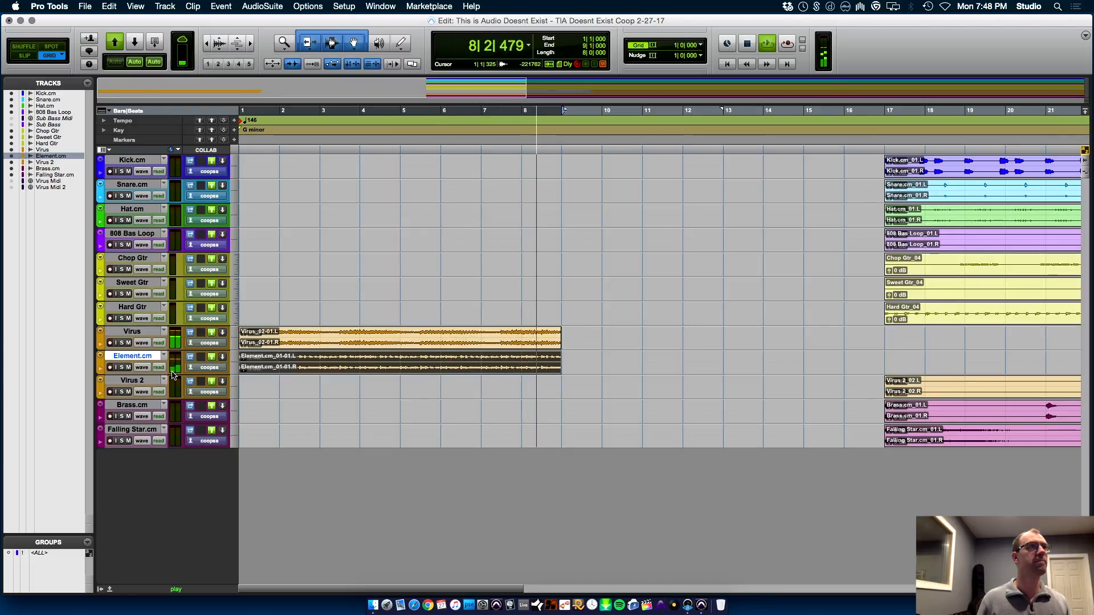
pyautogui.press('space')
# - Insert FabFilter Pro-Q 2 in the Virus track's second insert slot and add a high cut at about 10 kHz during playback
pyautogui.click(139, 333)
pyautogui.press('super+equal')
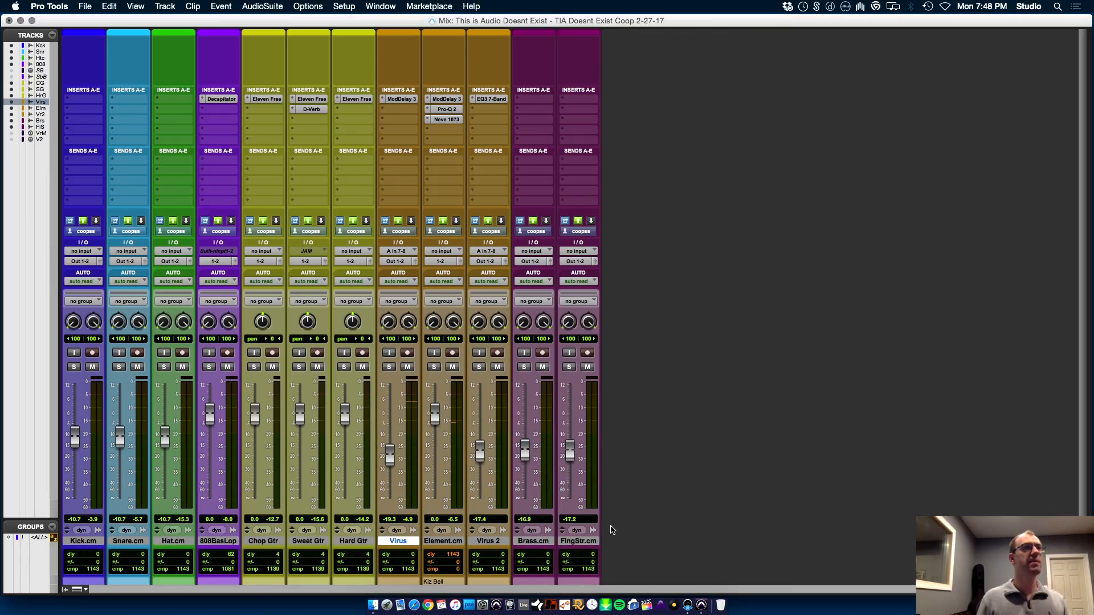
pyautogui.click(401, 114)
pyautogui.click(419, 129)
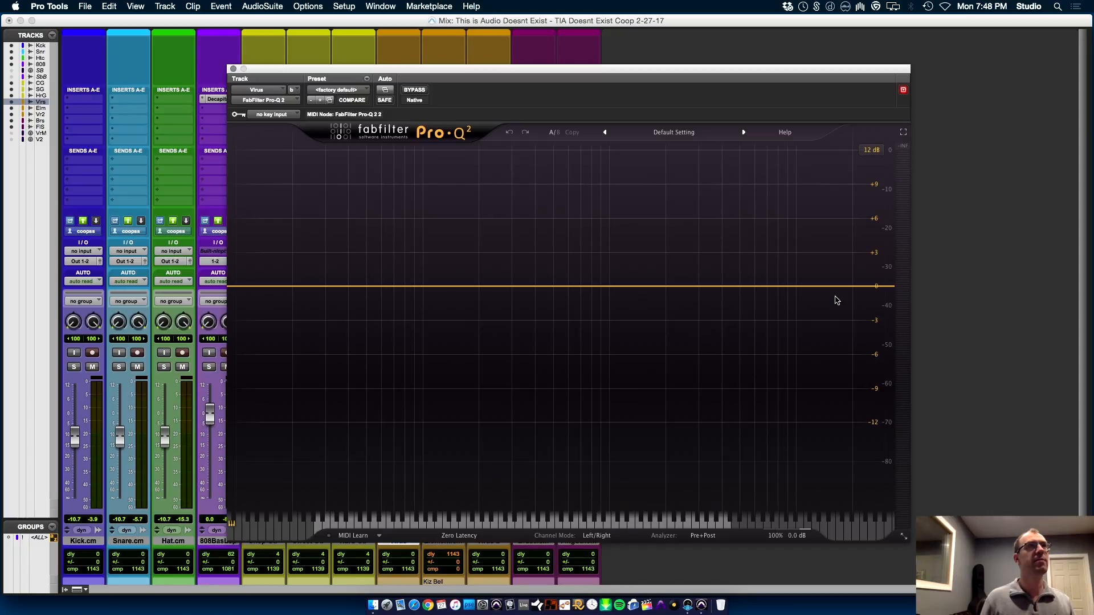
pyautogui.press('space')
pyautogui.moveTo(835, 286); pyautogui.dragTo(795, 322)
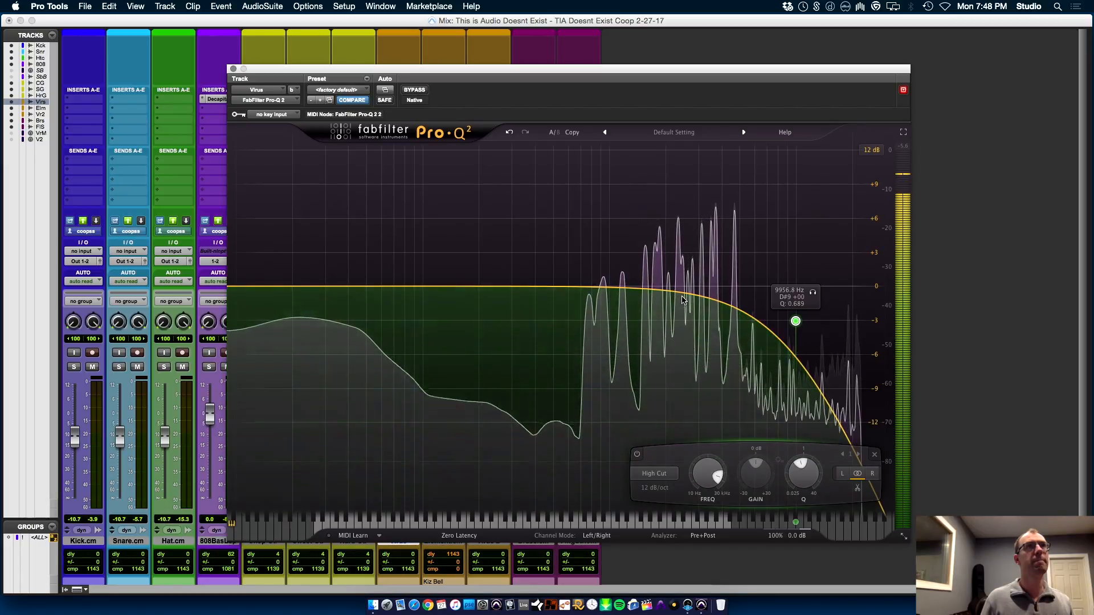
pyautogui.press('space')
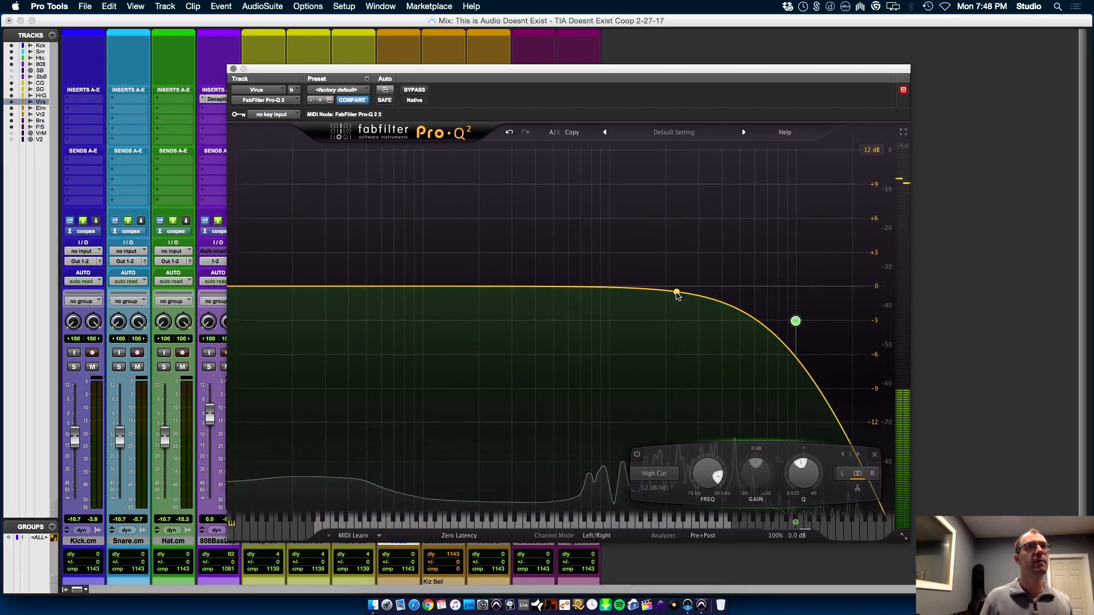
# - Sweep a narrow bell band through the Virus sound, set it to cut about 4 dB near 3535 Hz with Q about 6.5, and close the equalizer
pyautogui.moveTo(676, 295); pyautogui.dragTo(672, 116)
pyautogui.moveTo(720, 482); pyautogui.dragTo(767, 160)
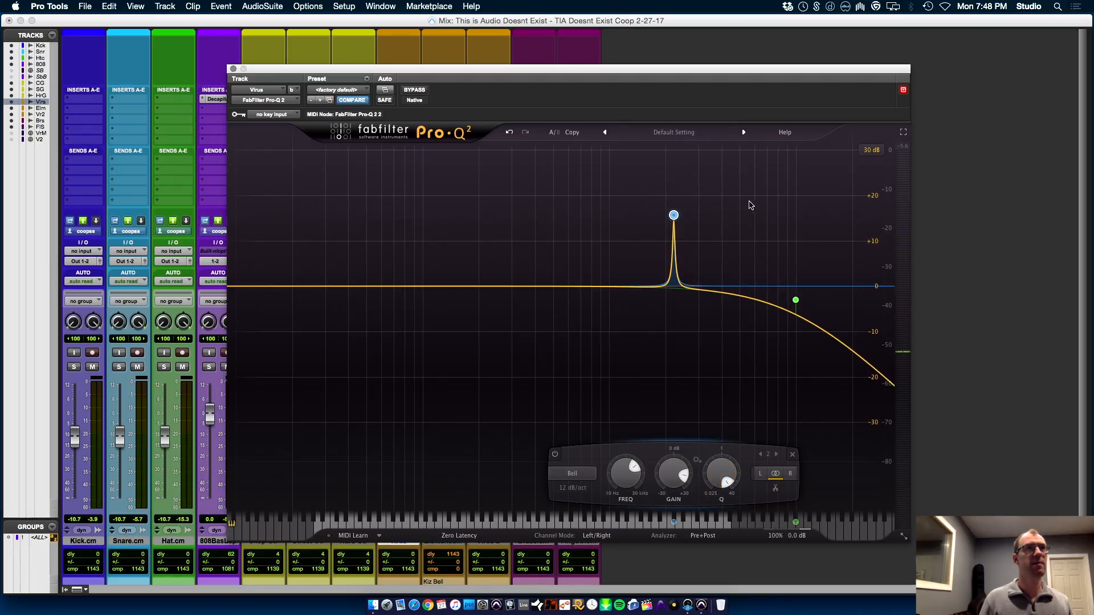
pyautogui.press('space')
pyautogui.moveTo(690, 179); pyautogui.dragTo(729, 180)
pyautogui.moveTo(712, 473); pyautogui.dragTo(722, 527)
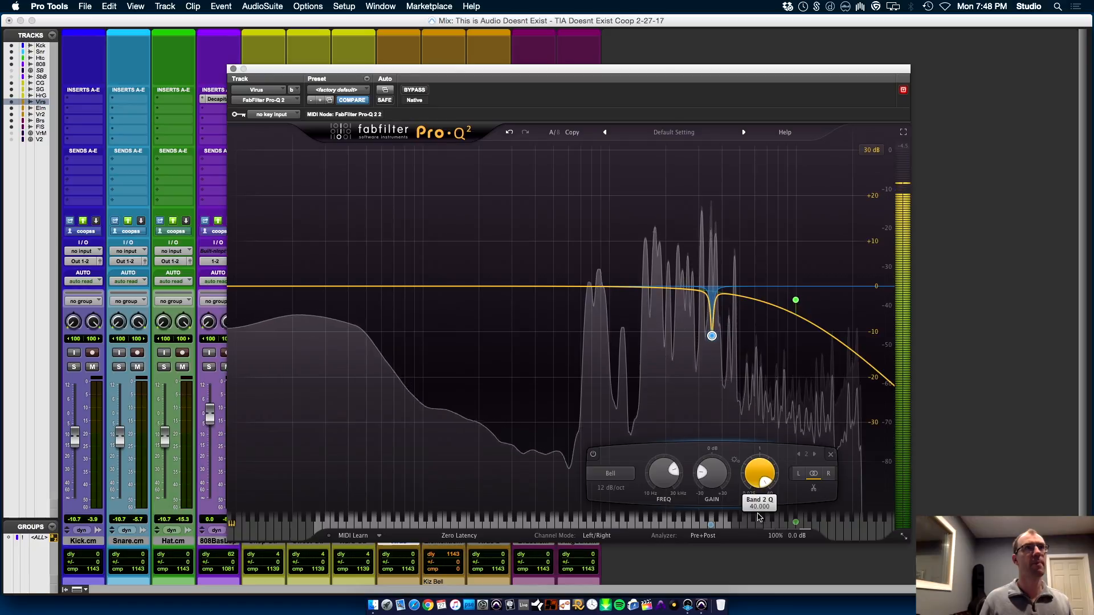
pyautogui.moveTo(759, 477); pyautogui.dragTo(710, 461)
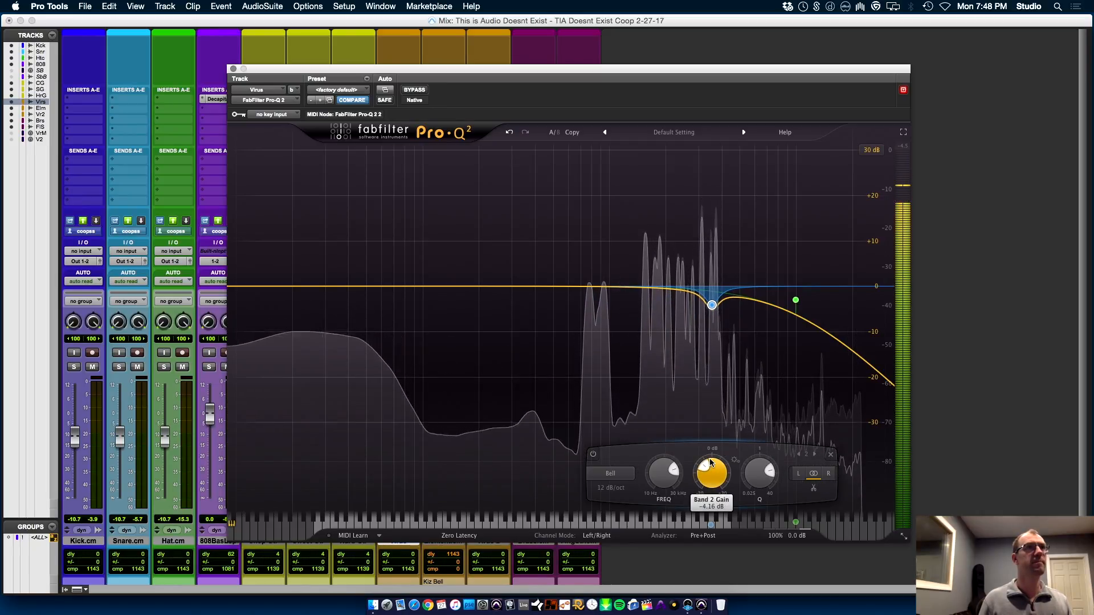
pyautogui.press('space')
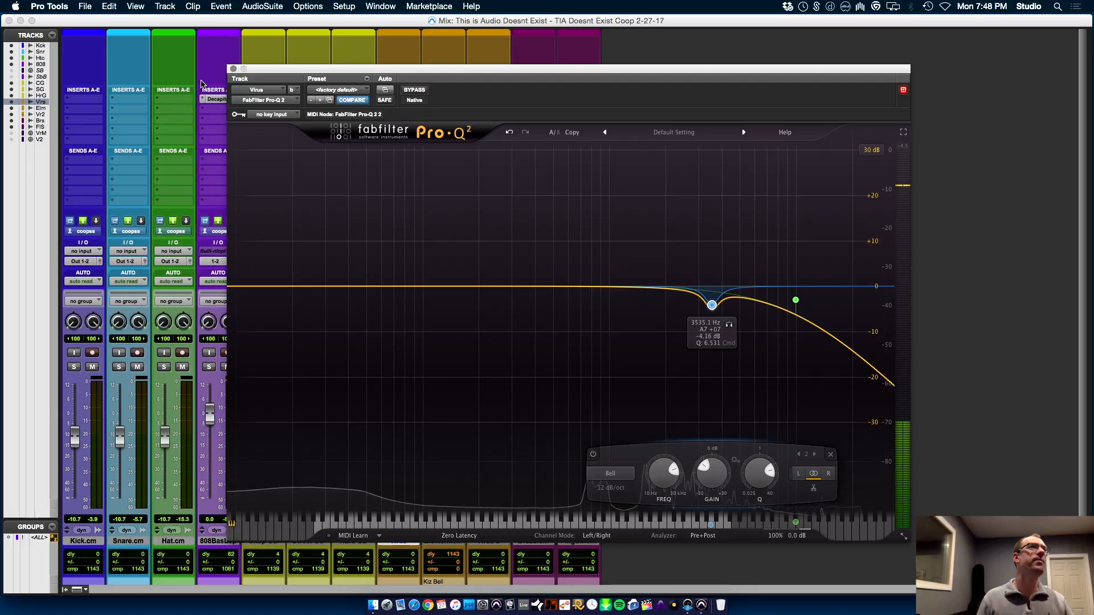
pyautogui.click(233, 69)
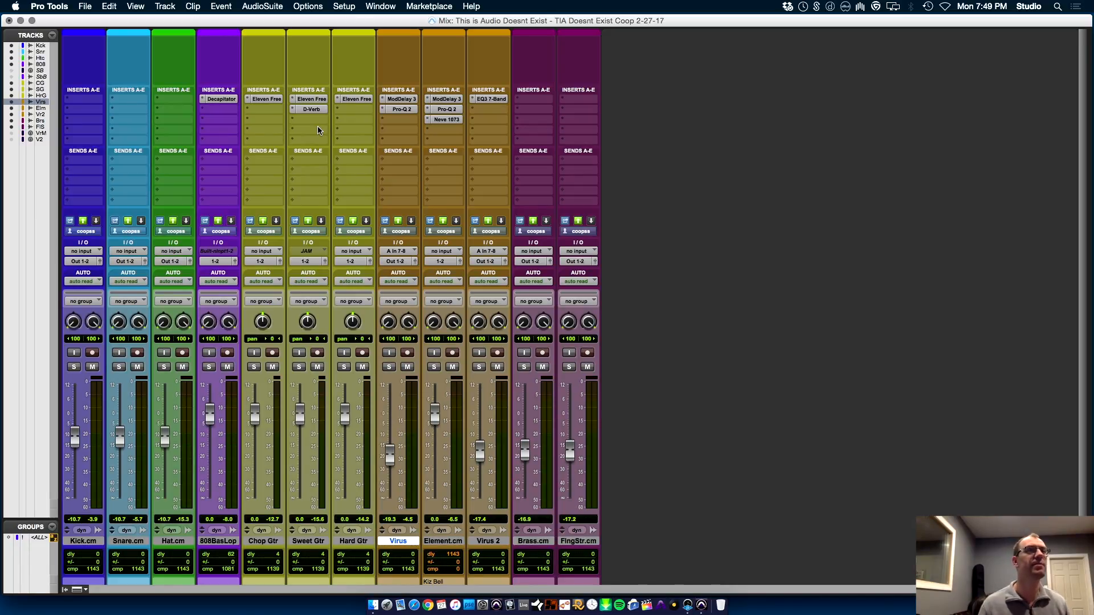
# - Reopen the Virus track's Pro-Q 2, solo the track and readjust the depth of the 3.5 kHz bell cut during playback
pyautogui.click(398, 109)
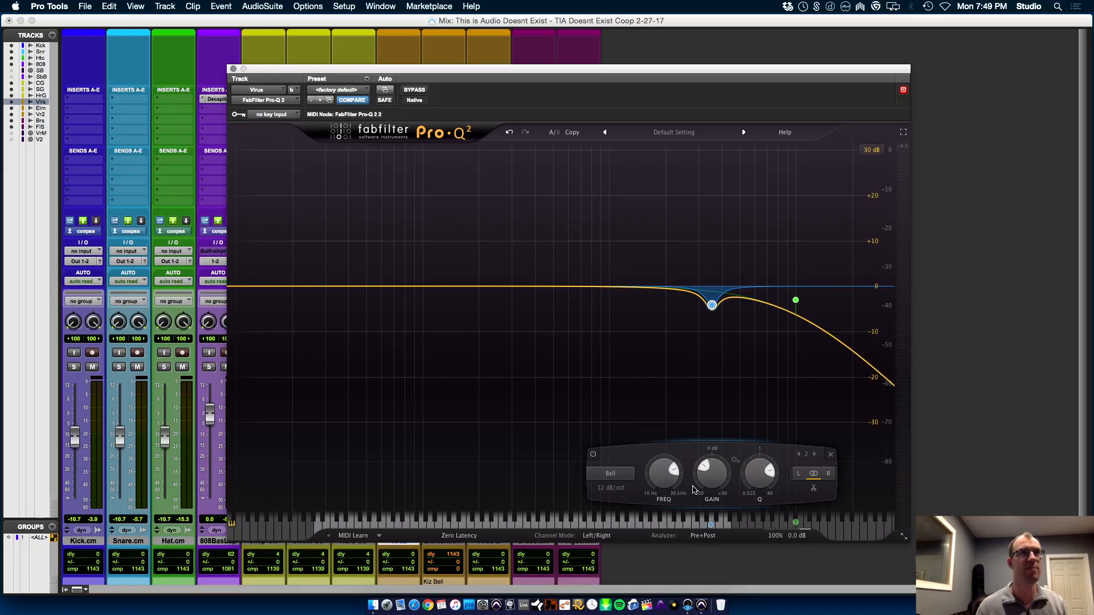
pyautogui.moveTo(410, 67); pyautogui.dragTo(658, 48)
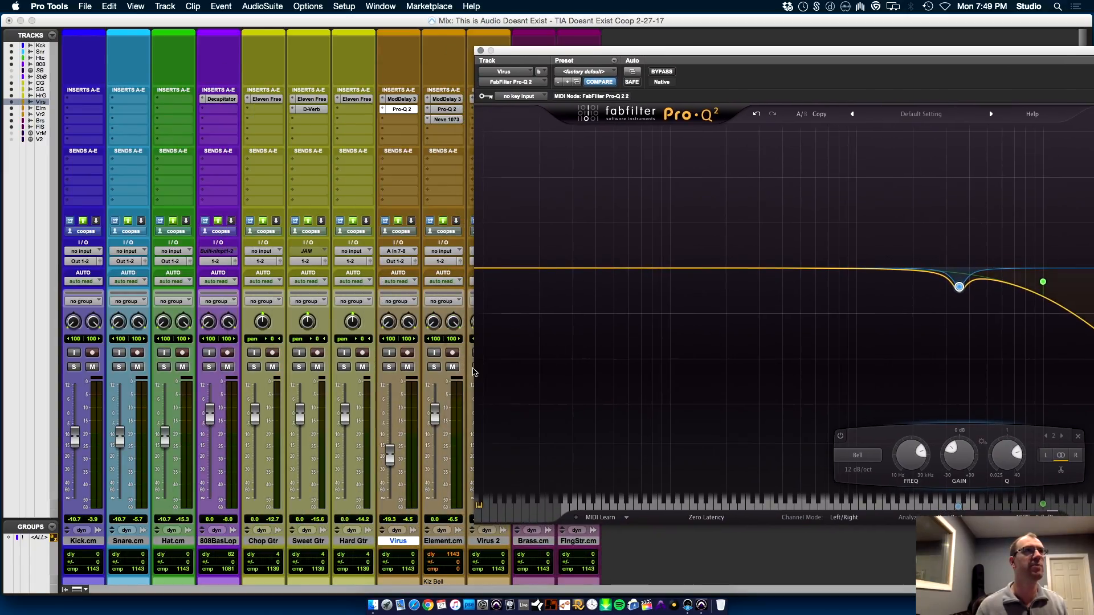
pyautogui.click(389, 367)
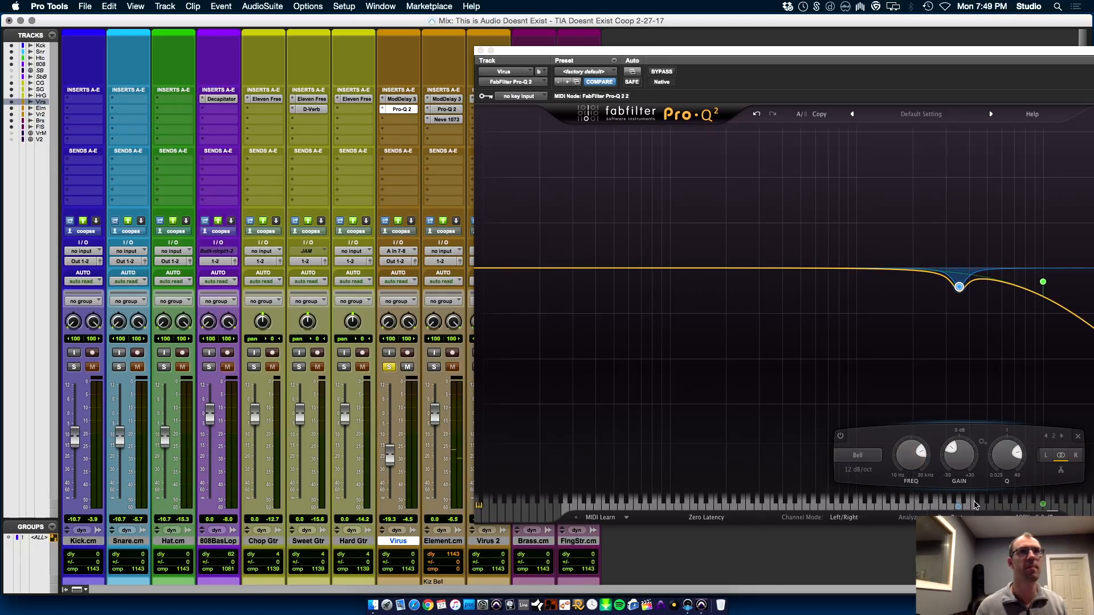
pyautogui.press('space')
pyautogui.moveTo(964, 469); pyautogui.dragTo(949, 489)
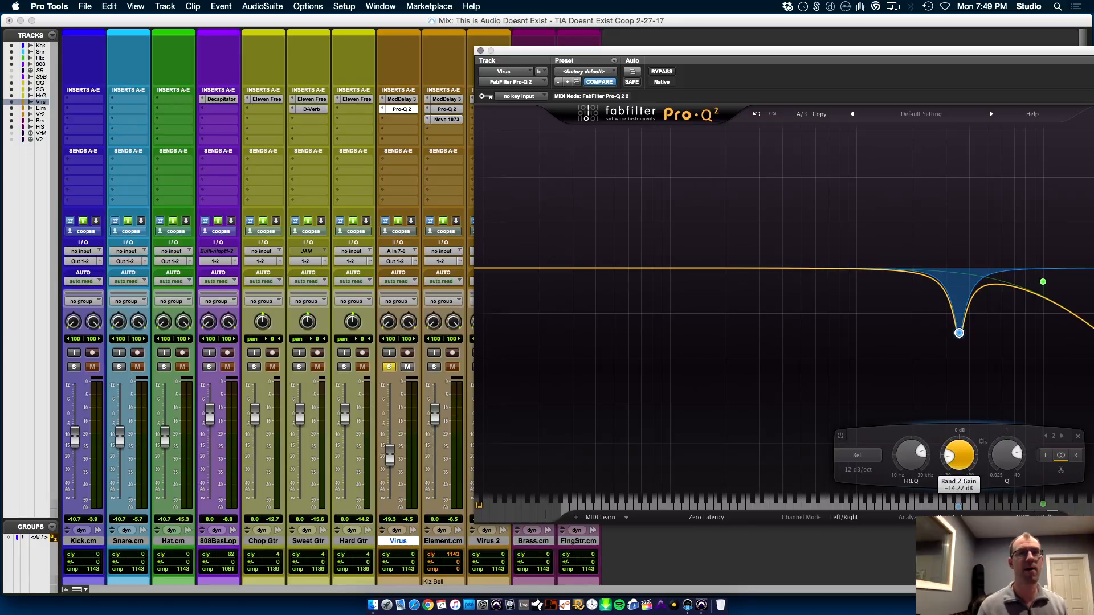
pyautogui.moveTo(960, 453); pyautogui.dragTo(962, 443)
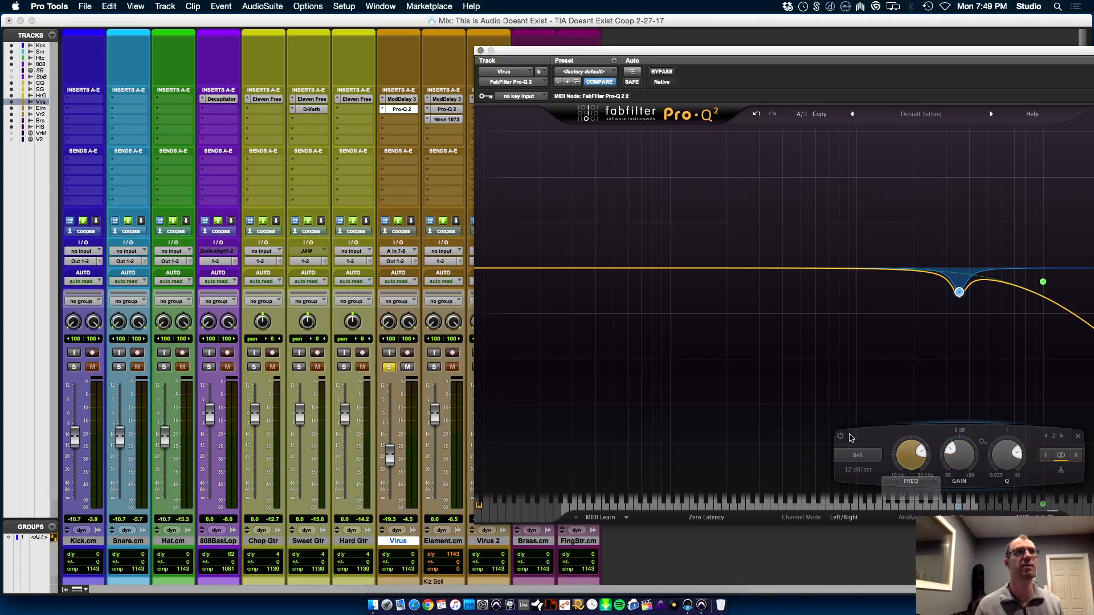
# - Add a low cut with a 36 dB/oct slope to the Virus equalizer and raise its frequency to just above 180 Hz
pyautogui.click(509, 269)
pyautogui.moveTo(507, 268); pyautogui.dragTo(551, 294)
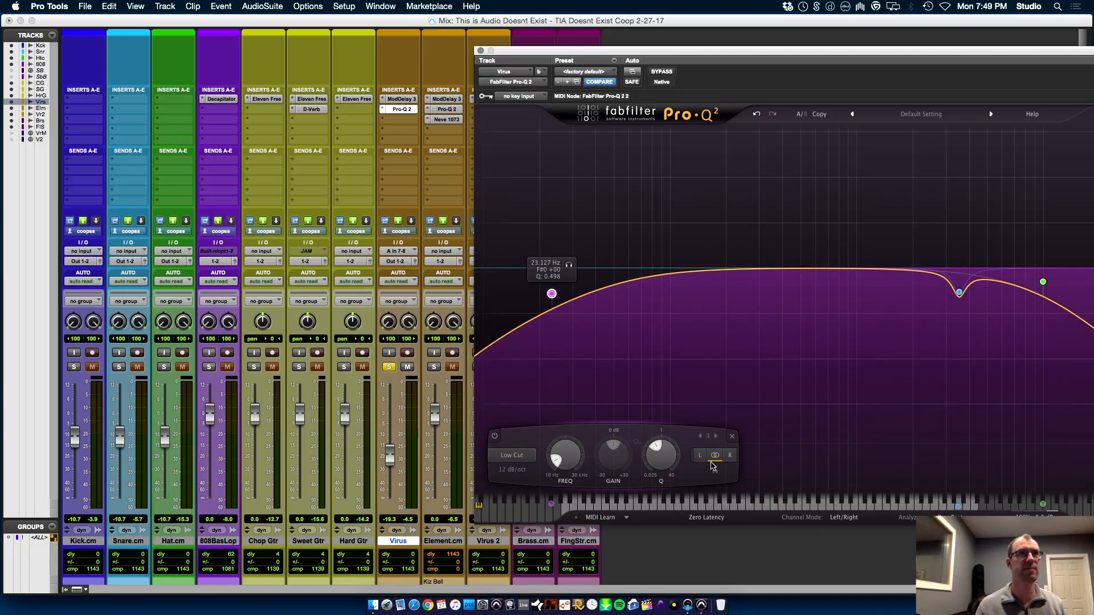
pyautogui.click(519, 470)
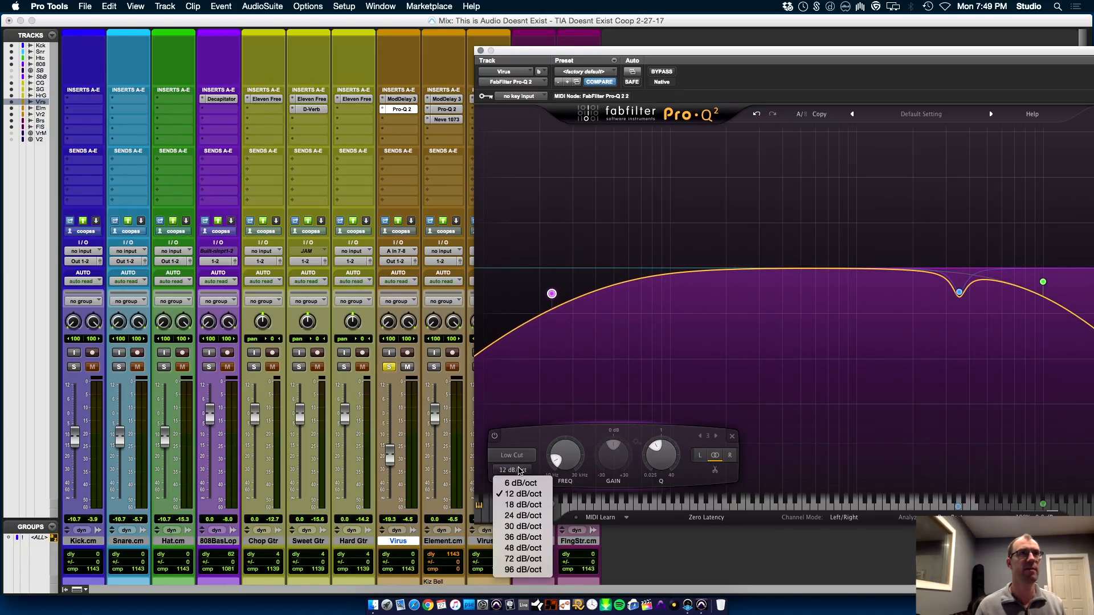
pyautogui.click(523, 538)
pyautogui.moveTo(551, 294); pyautogui.dragTo(717, 289)
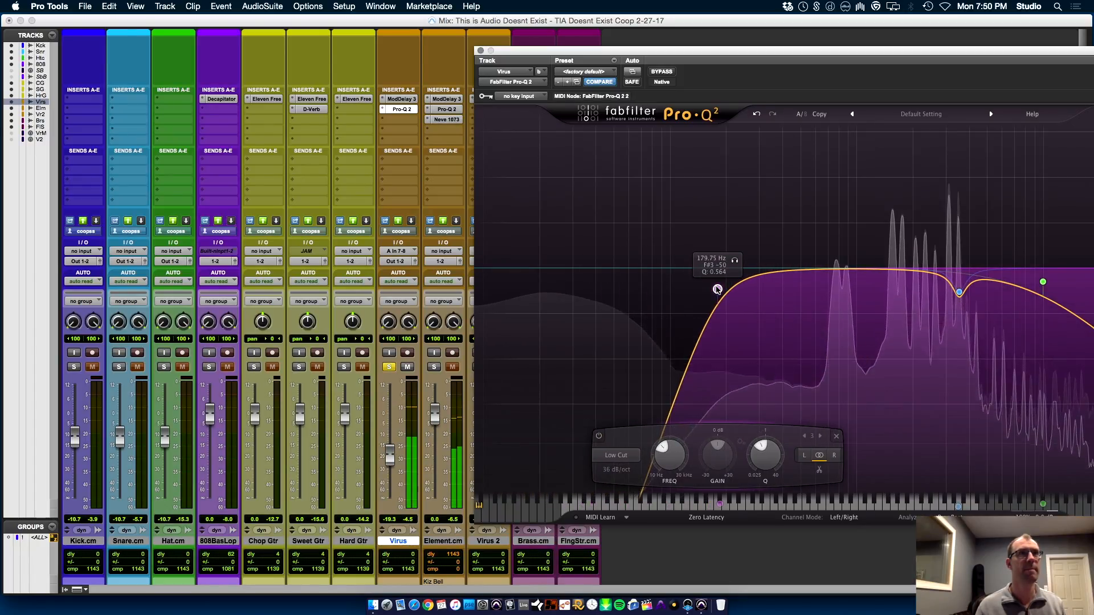
pyautogui.moveTo(717, 289); pyautogui.dragTo(729, 289)
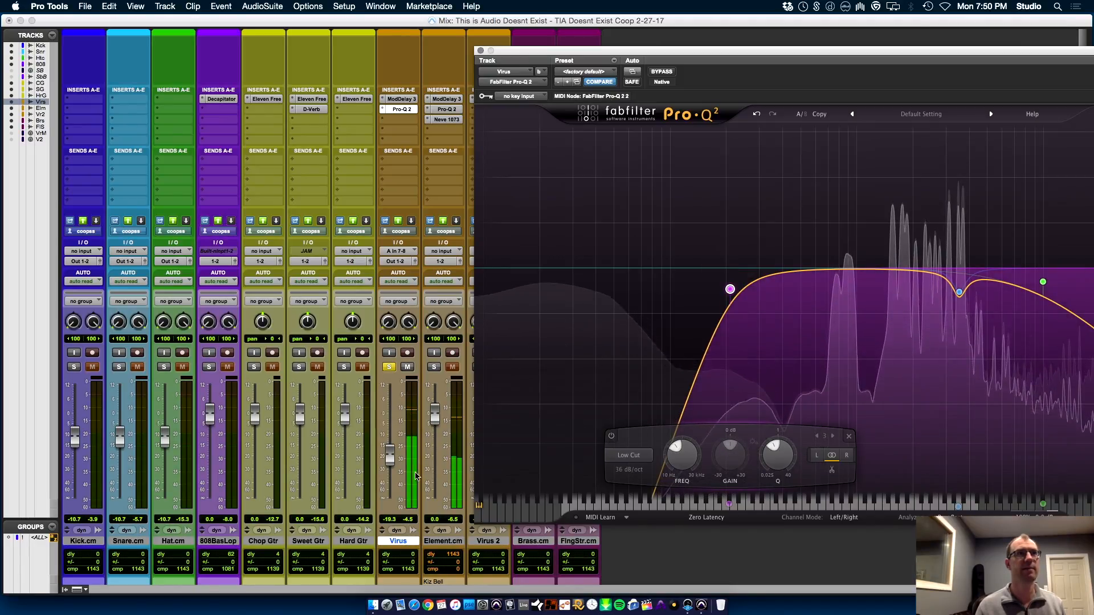
# - Solo Element.cm together with Virus, close the equalizer and return to the timeline
pyautogui.click(435, 370)
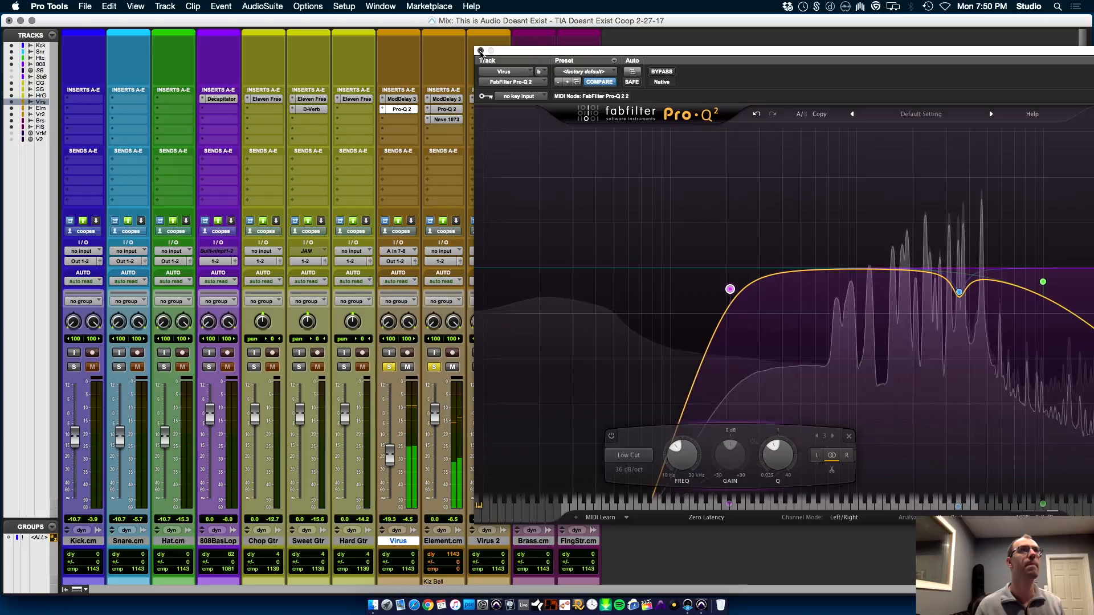
pyautogui.click(479, 51)
pyautogui.press('super+equal')
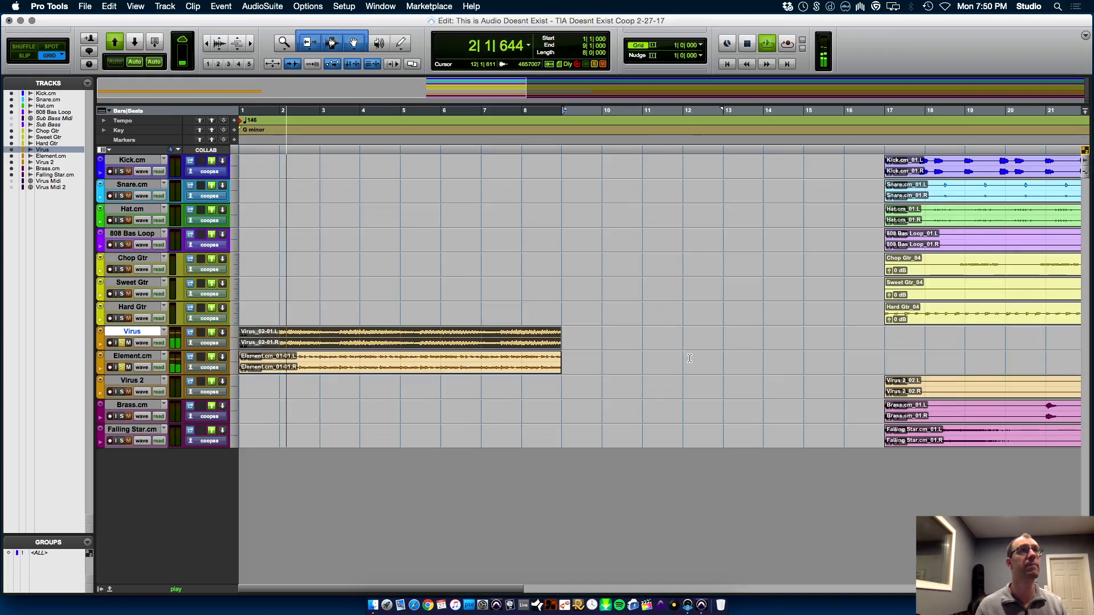
# - Extend the intro clips on the Virus and Element.cm tracks to end at bar 17
pyautogui.press('super+bracketleft')
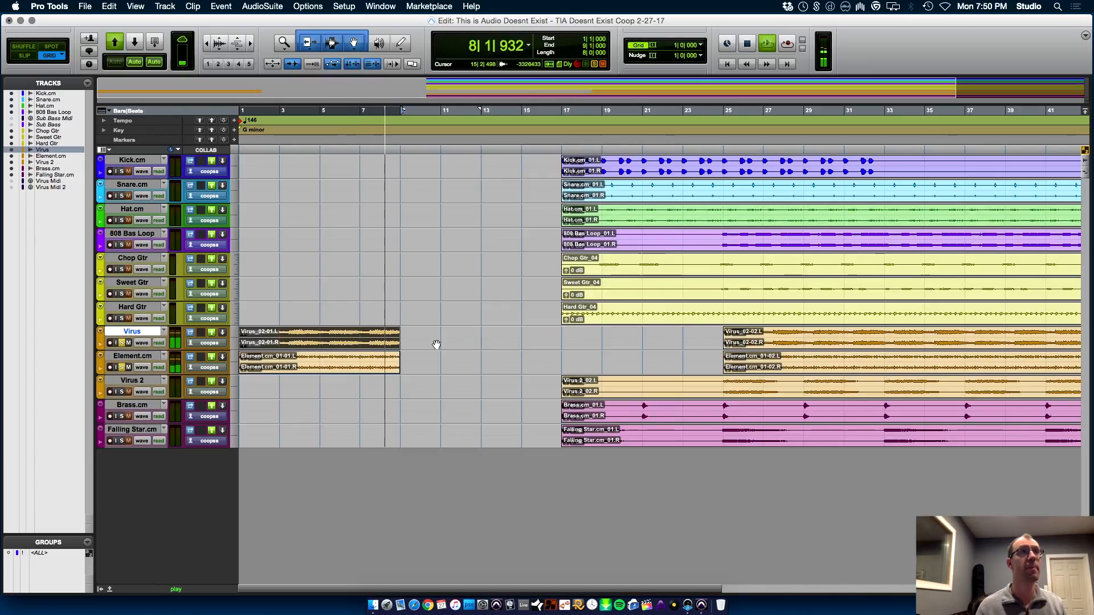
pyautogui.moveTo(411, 339); pyautogui.dragTo(561, 338)
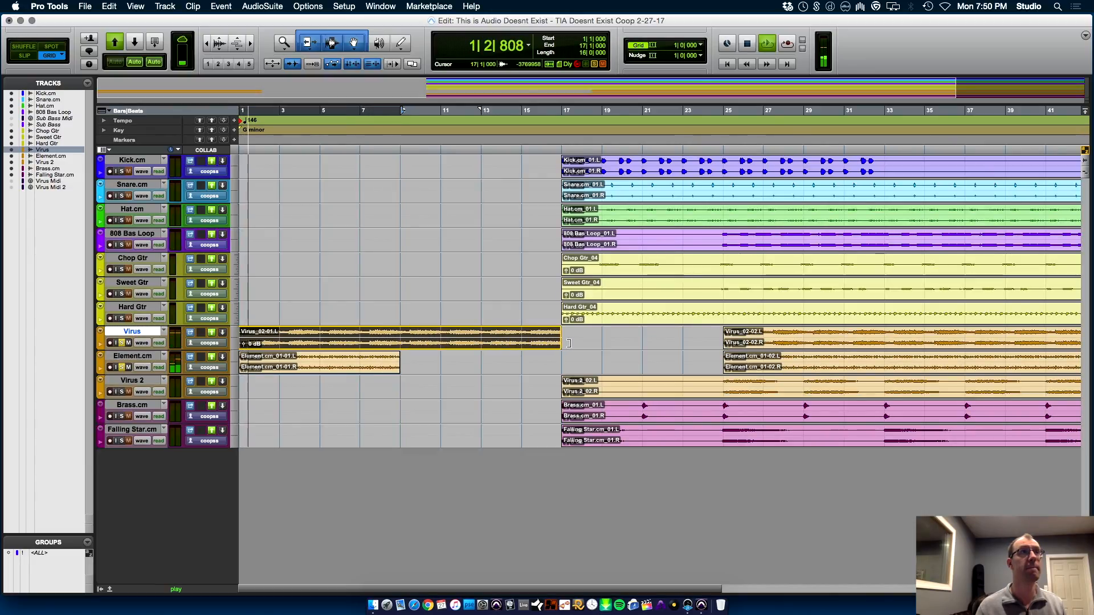
pyautogui.click(400, 362)
pyautogui.moveTo(400, 362); pyautogui.dragTo(561, 363)
# - Move the Kick.cm clip to start at bar 9 and play bars 9 to 17
pyautogui.moveTo(399, 309); pyautogui.dragTo(561, 317)
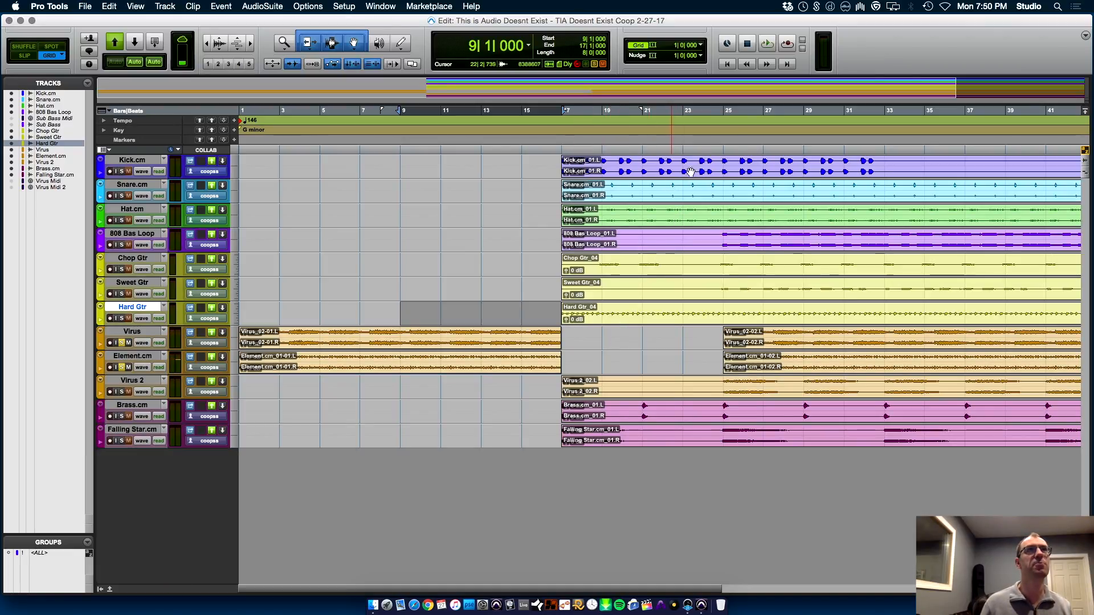
pyautogui.moveTo(713, 174); pyautogui.dragTo(554, 173)
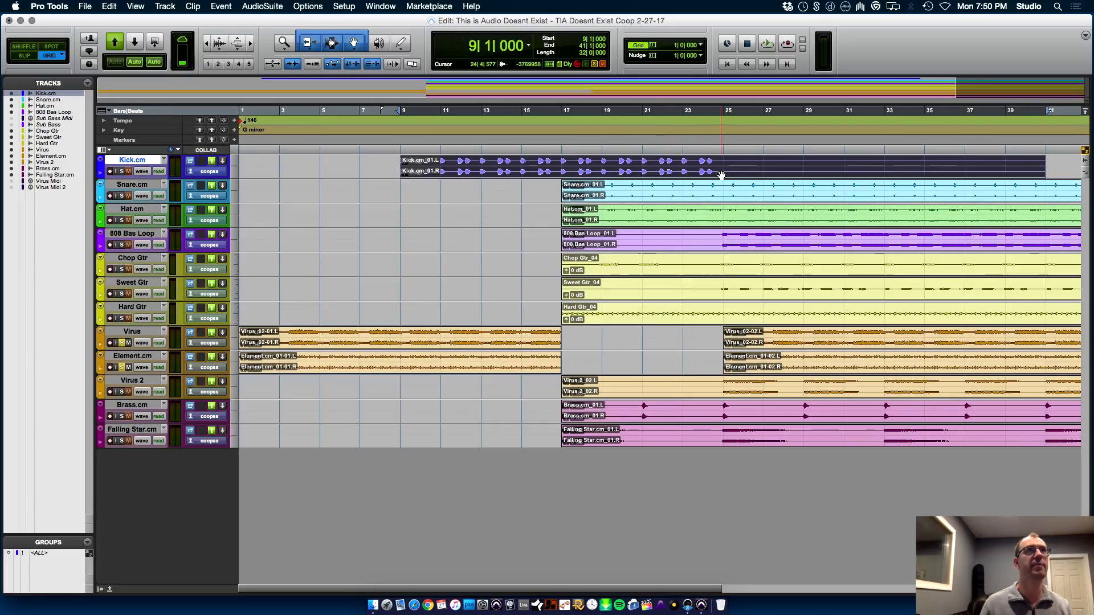
pyautogui.moveTo(401, 188); pyautogui.dragTo(561, 189)
pyautogui.press('space')
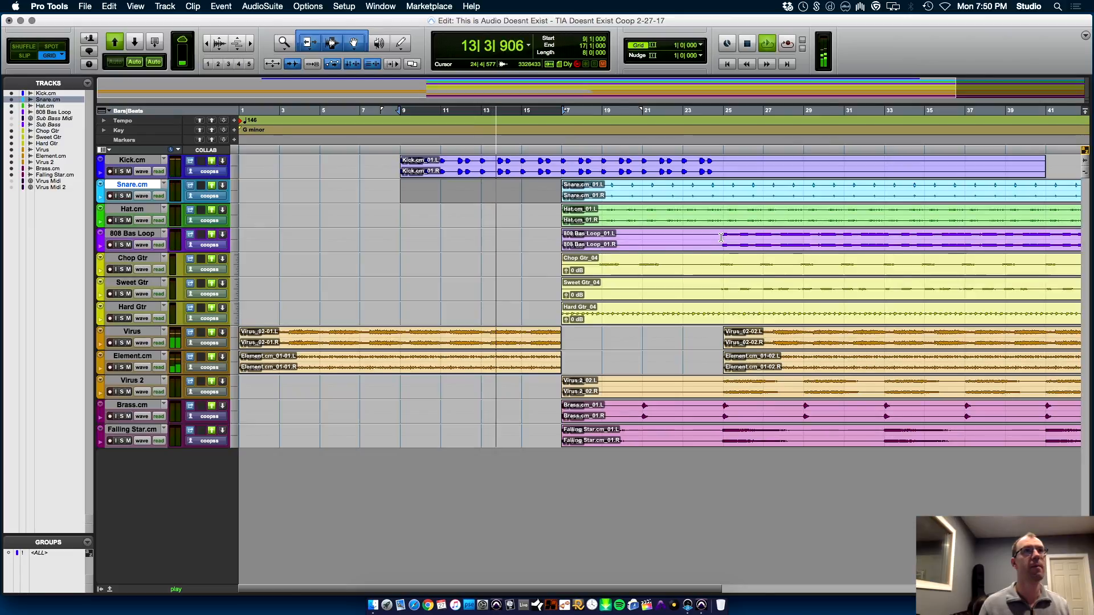
# - Move the 808 Bas Loop part that starts at bar 25 to bar 9 and play it with the kick from there
pyautogui.click(772, 251)
pyautogui.moveTo(773, 251); pyautogui.dragTo(430, 245)
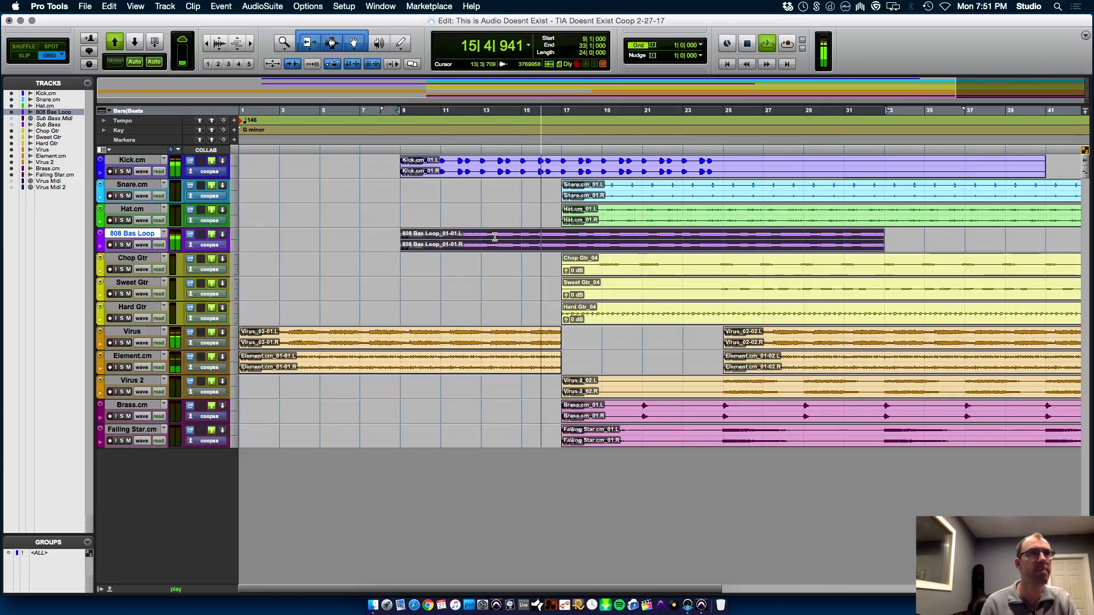
pyautogui.press('space')
pyautogui.press('space')
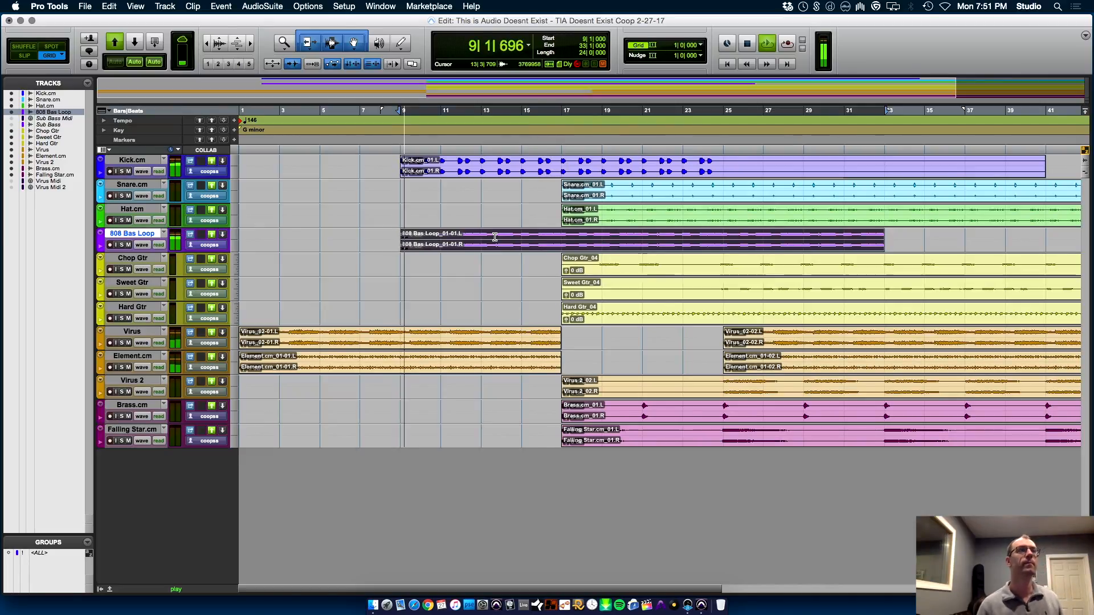
pyautogui.press('space')
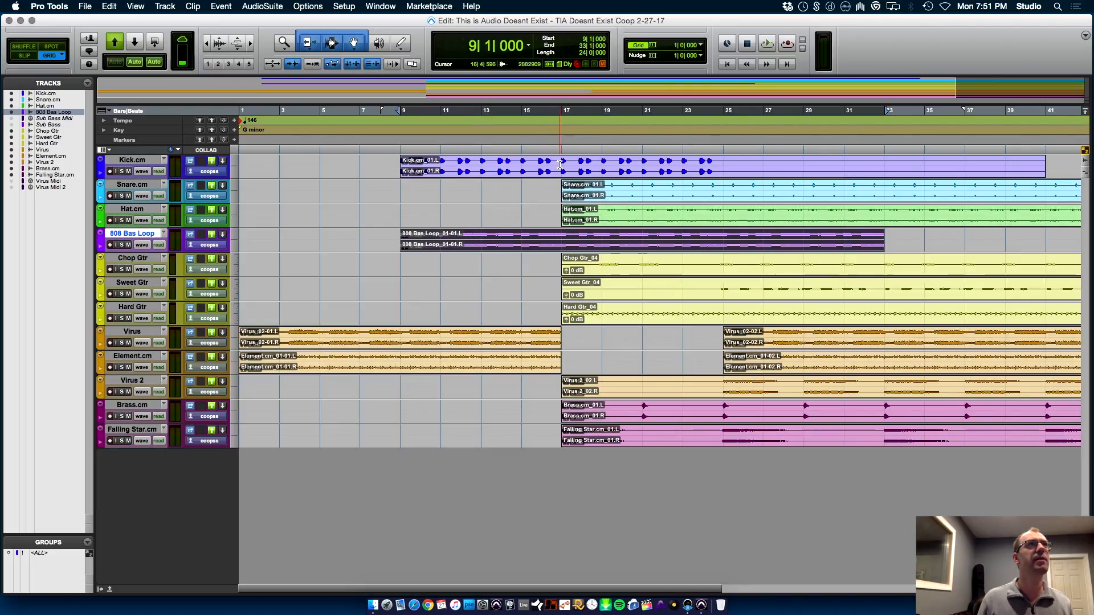
# - Select bars 9 to 17 of the kick part and insert the stereo Steven Slate Trigger 2 plug-in on Kick.cm
pyautogui.moveTo(560, 165); pyautogui.dragTo(425, 166)
pyautogui.moveTo(556, 162); pyautogui.dragTo(399, 167)
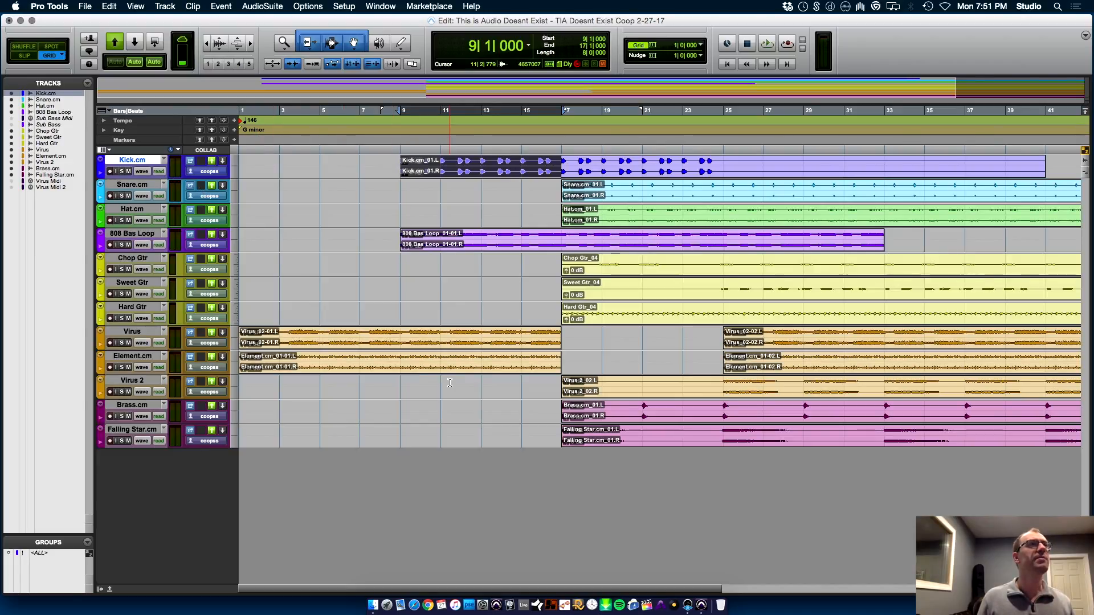
pyautogui.press('super+equal')
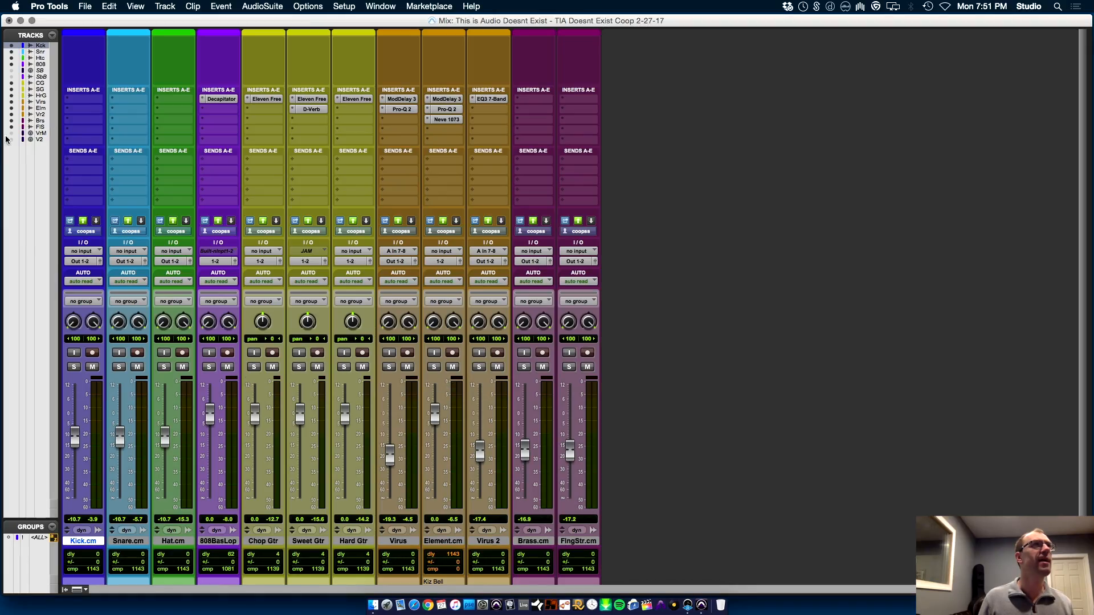
pyautogui.click(78, 102)
pyautogui.moveTo(140, 151)
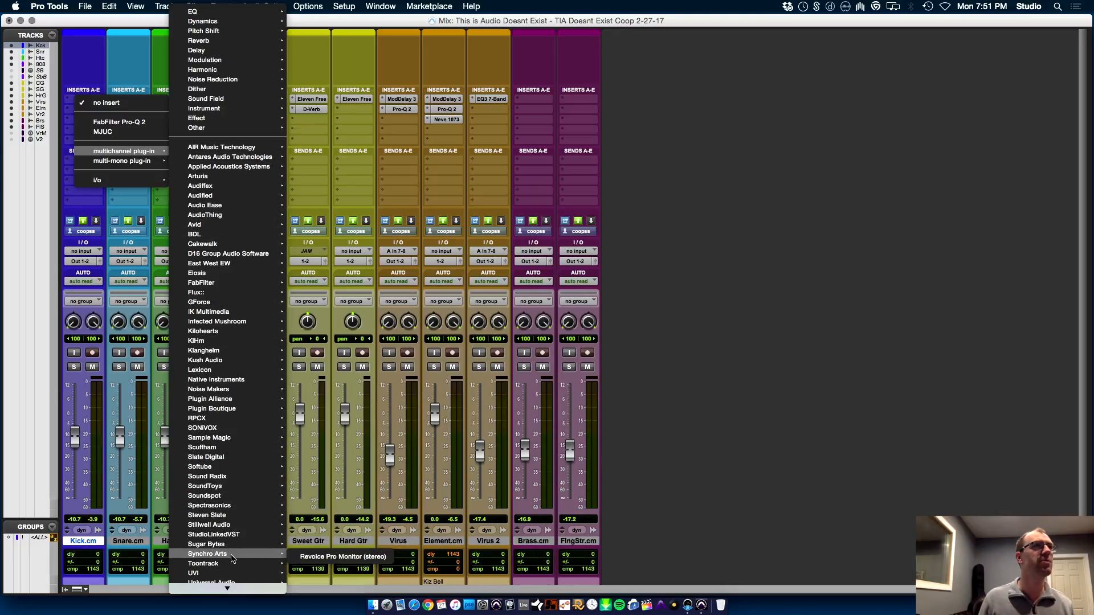
pyautogui.moveTo(239, 457)
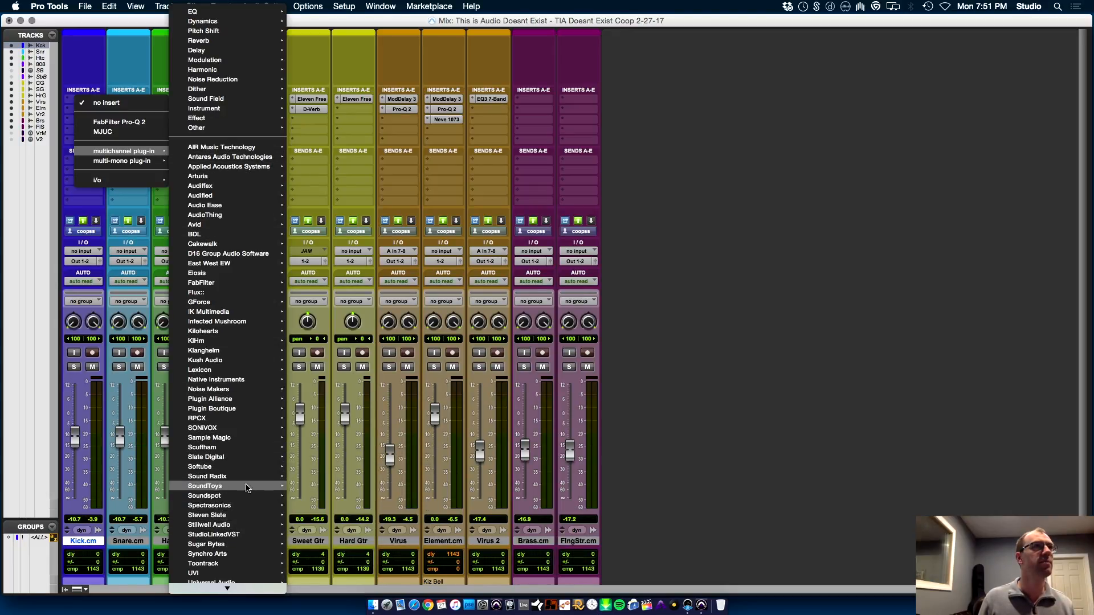
pyautogui.moveTo(249, 517)
pyautogui.click(306, 517)
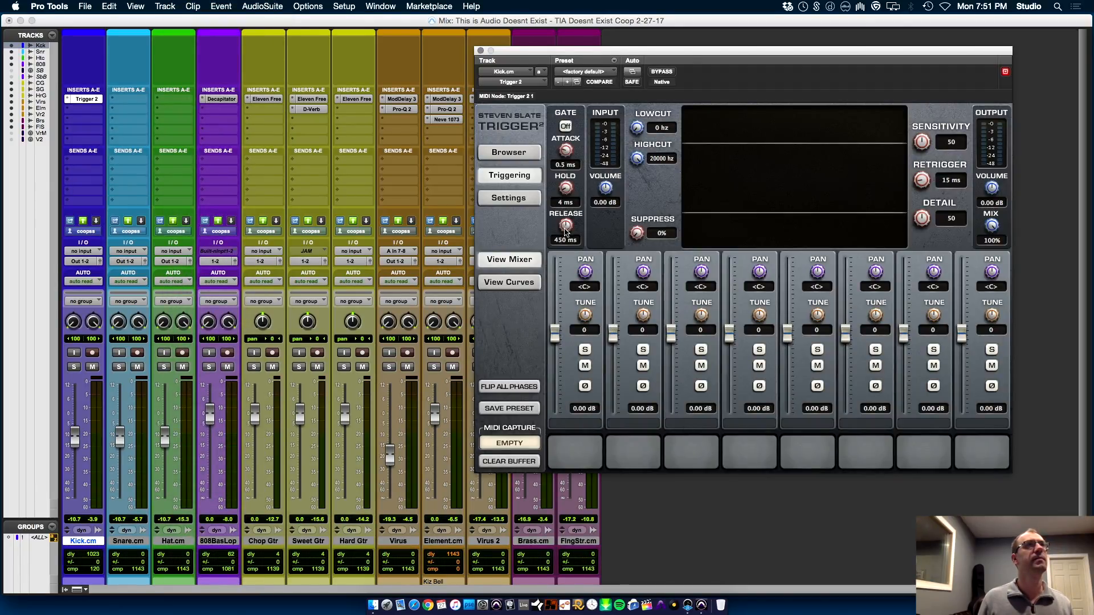
# - Load Dez Kick-1.aif into Trigger 2's first sample slot and play the part with Kick.cm soloed
pyautogui.click(507, 152)
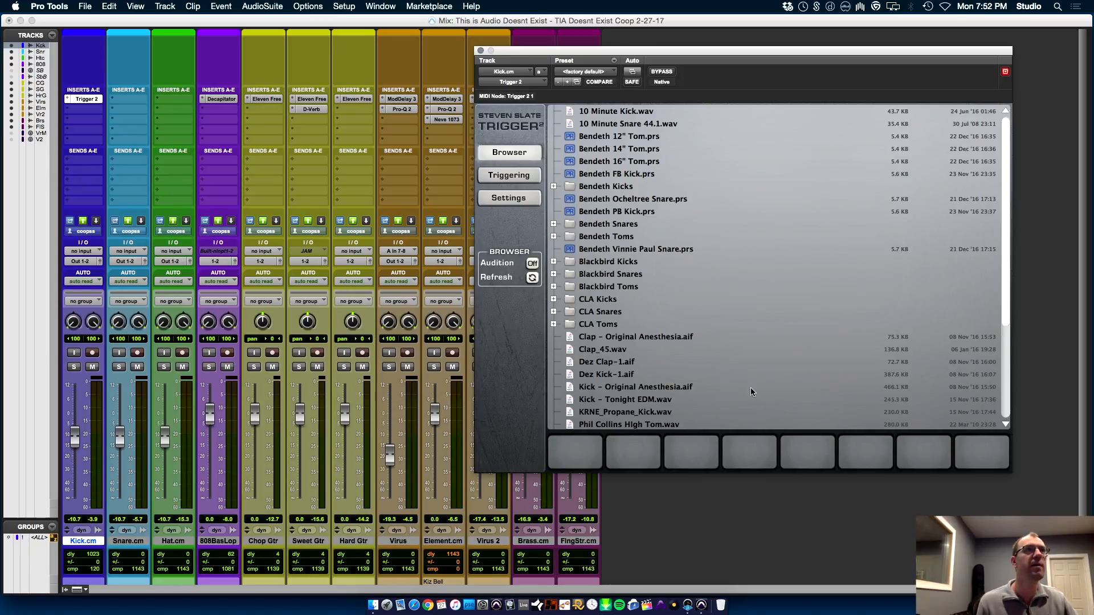
pyautogui.click(590, 376)
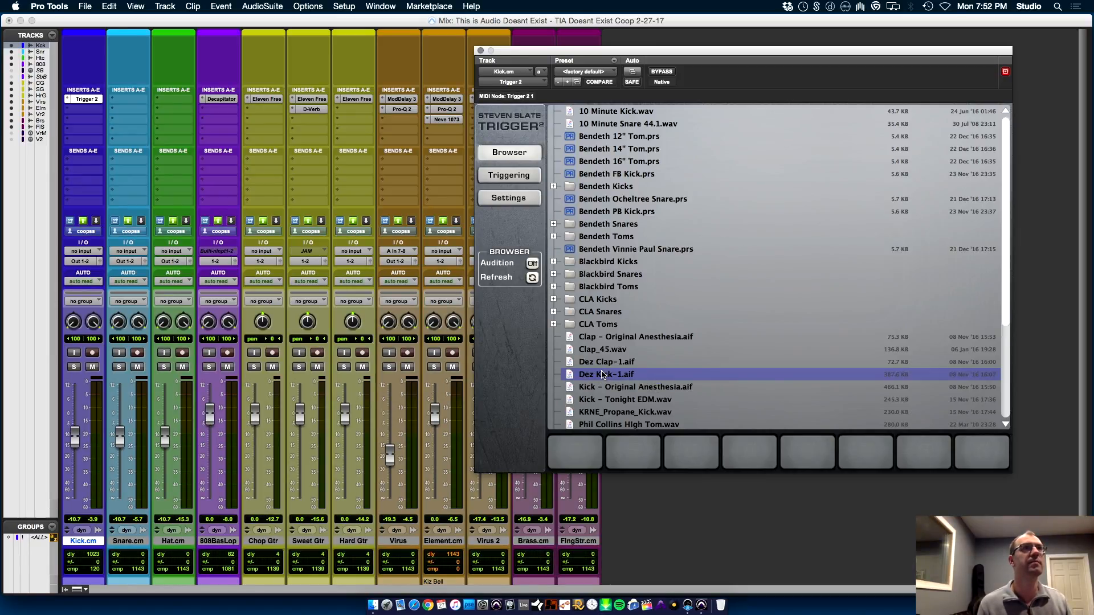
pyautogui.moveTo(621, 378); pyautogui.dragTo(573, 458)
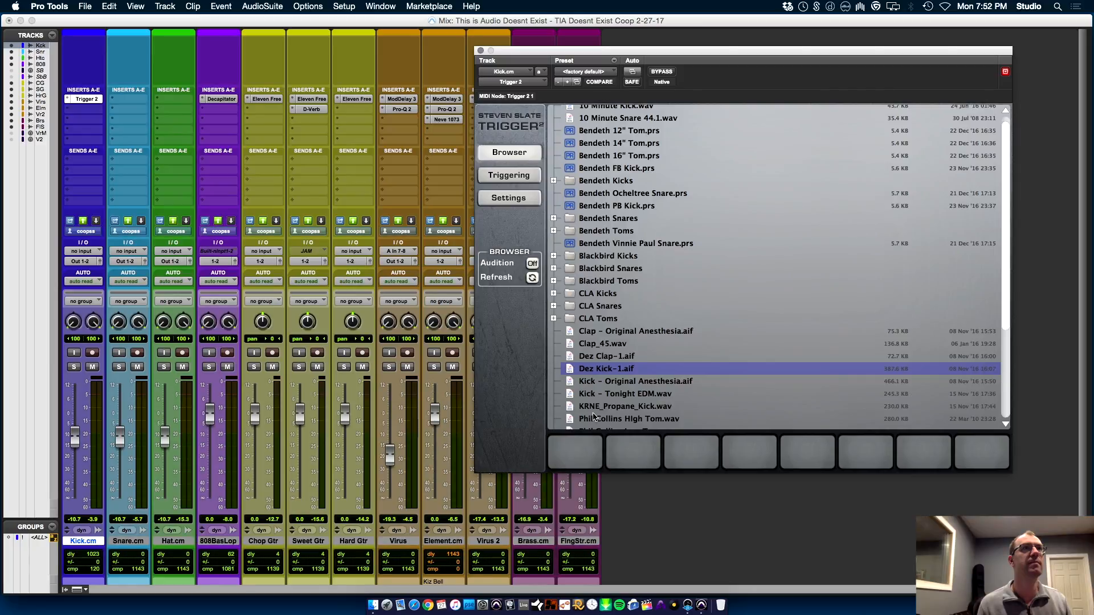
pyautogui.click(531, 278)
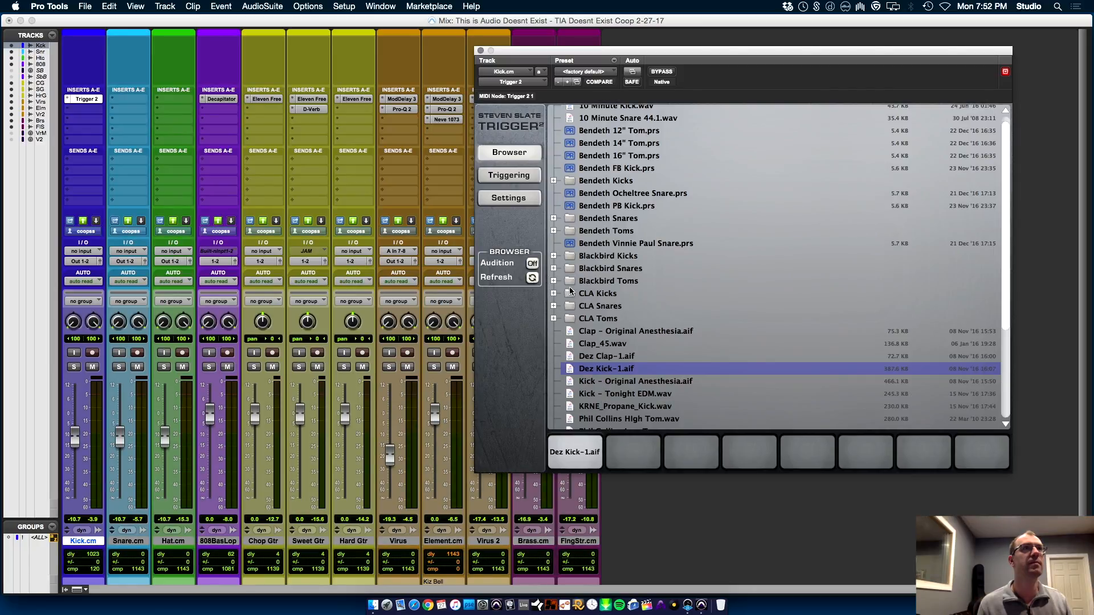
pyautogui.press('space')
pyautogui.click(74, 367)
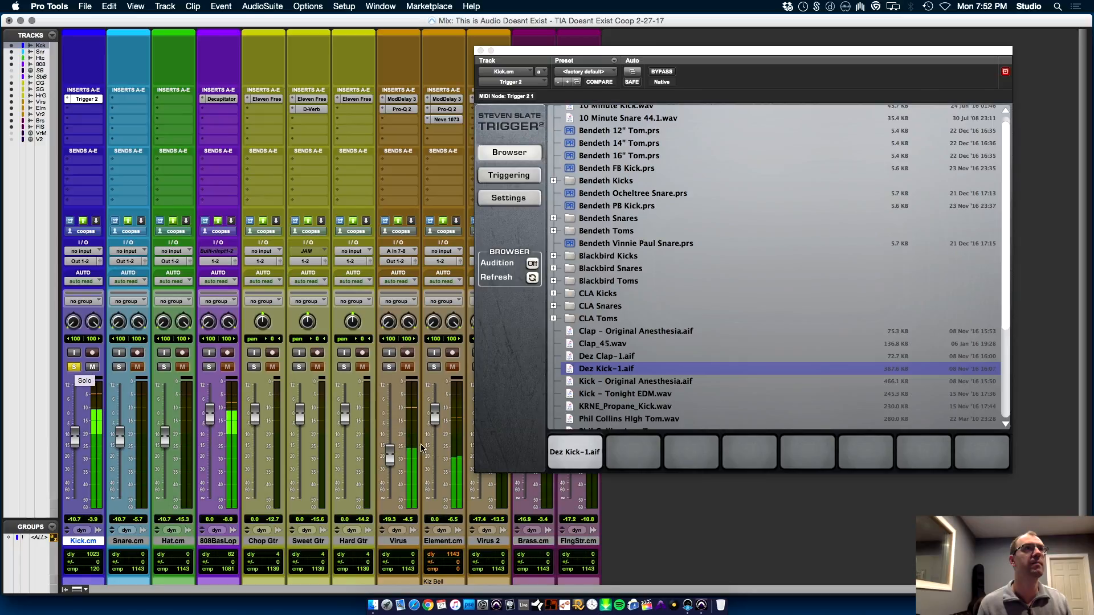
# - Set Trigger 2's retrigger time to 100 ms and its detail to 92 during playback
pyautogui.click(527, 174)
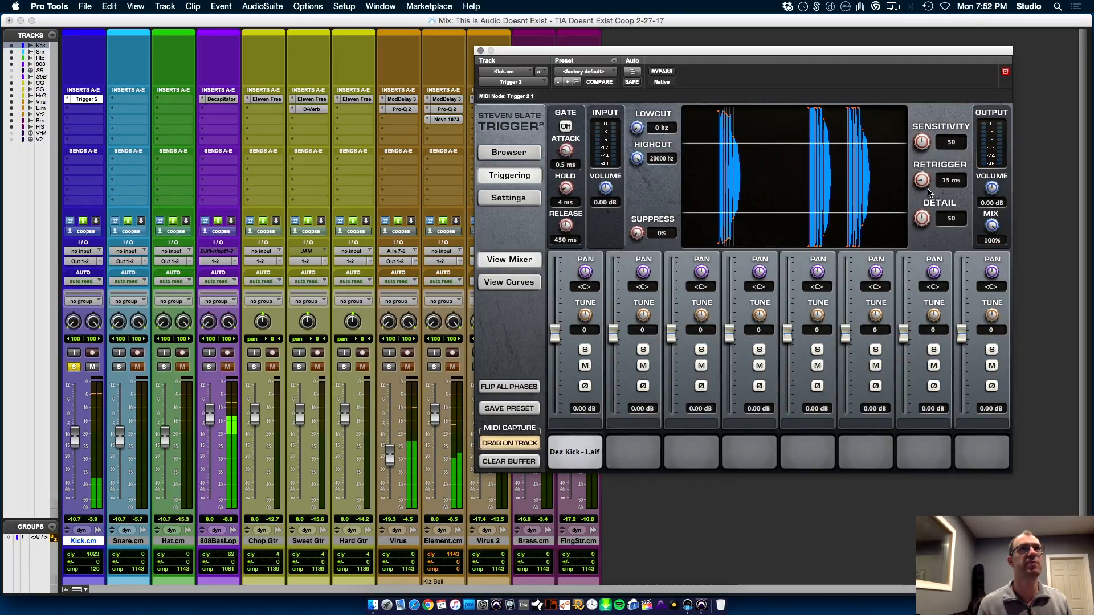
pyautogui.moveTo(922, 181); pyautogui.dragTo(924, 175)
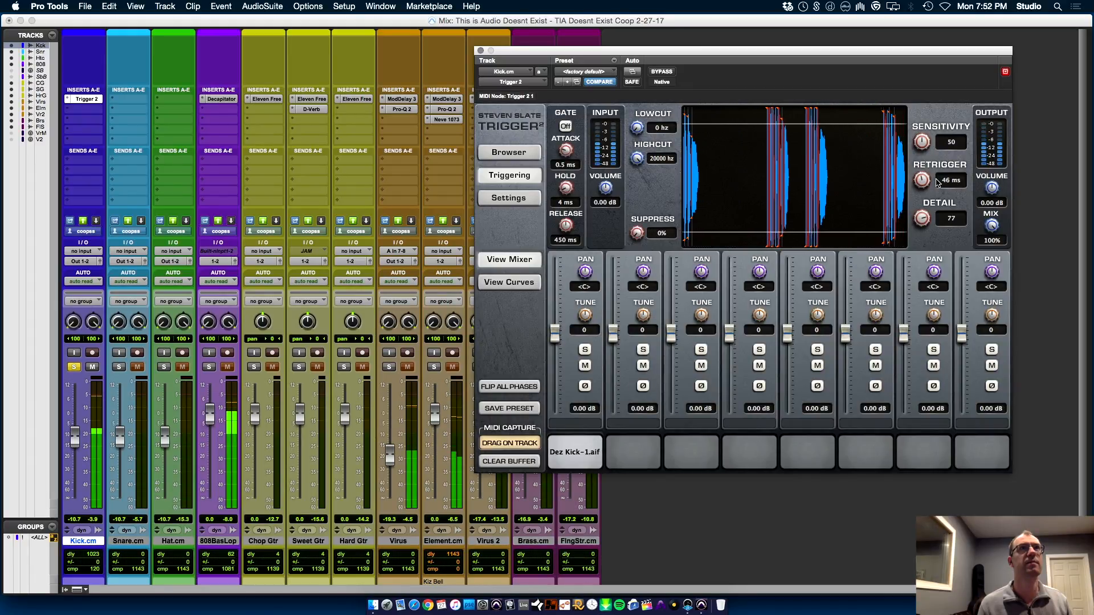
pyautogui.moveTo(934, 148); pyautogui.dragTo(942, 98)
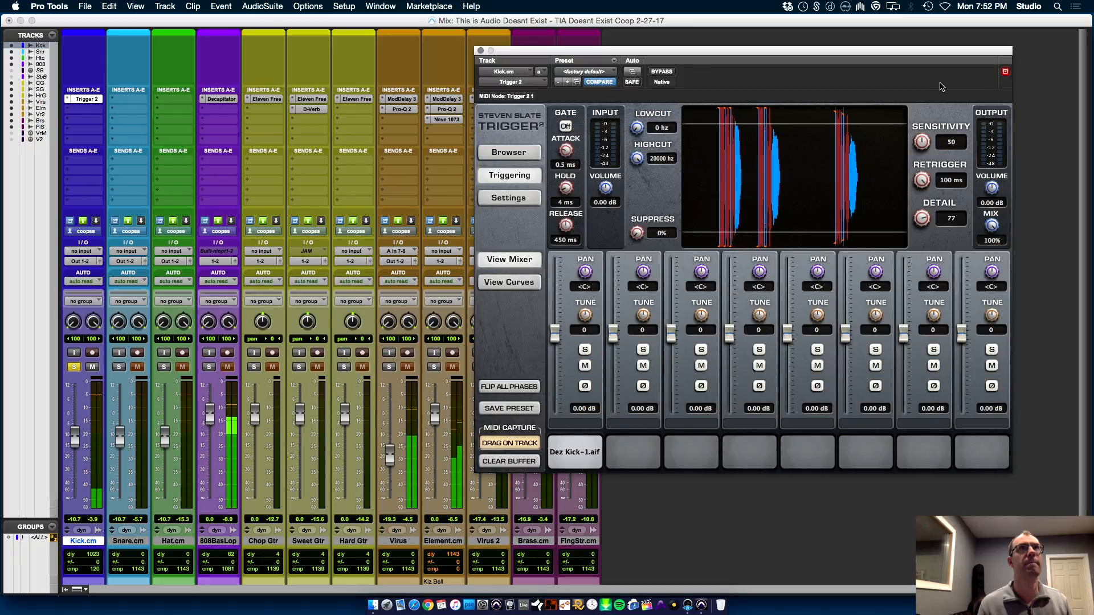
pyautogui.moveTo(926, 210); pyautogui.dragTo(928, 204)
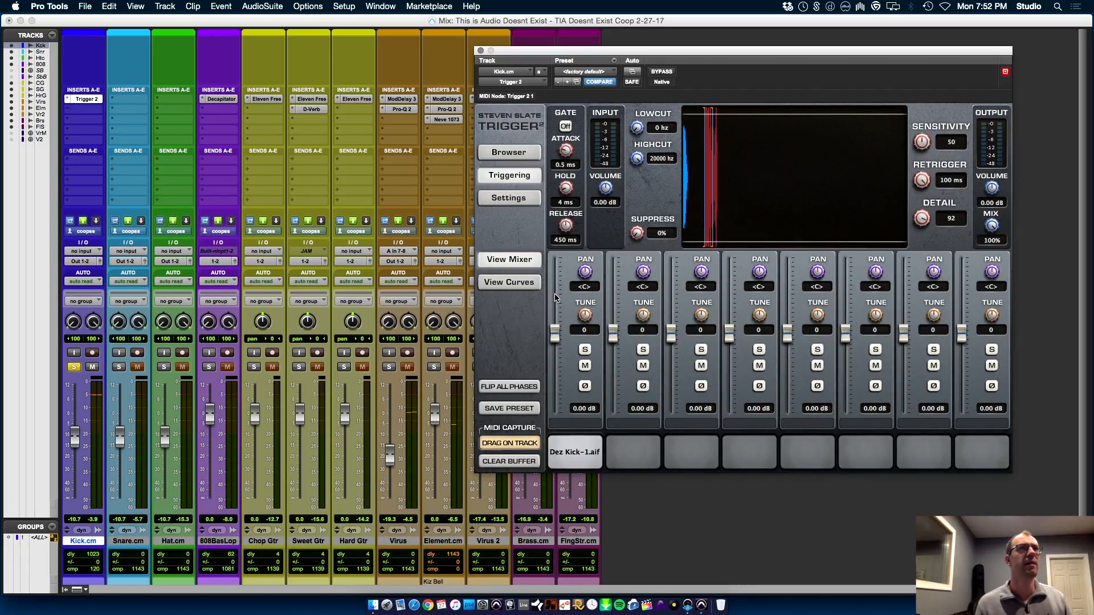
# - Move Trigger 2 to the second insert slot of Kick.cm, bypass it, and insert FabFilter Pro-Q 2 before it
pyautogui.click(91, 120)
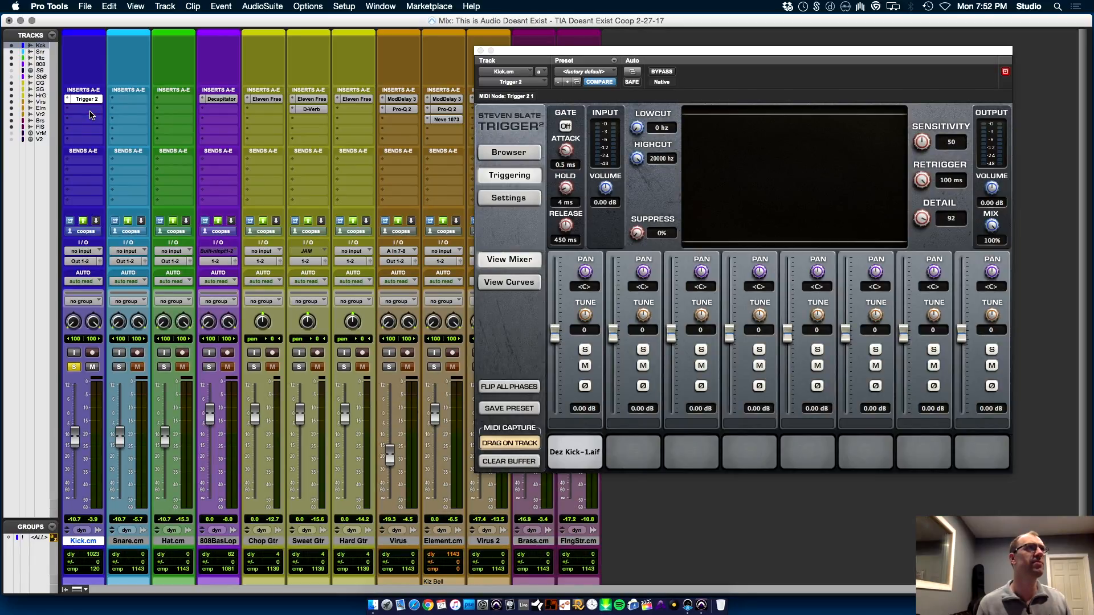
pyautogui.moveTo(85, 99); pyautogui.dragTo(89, 110)
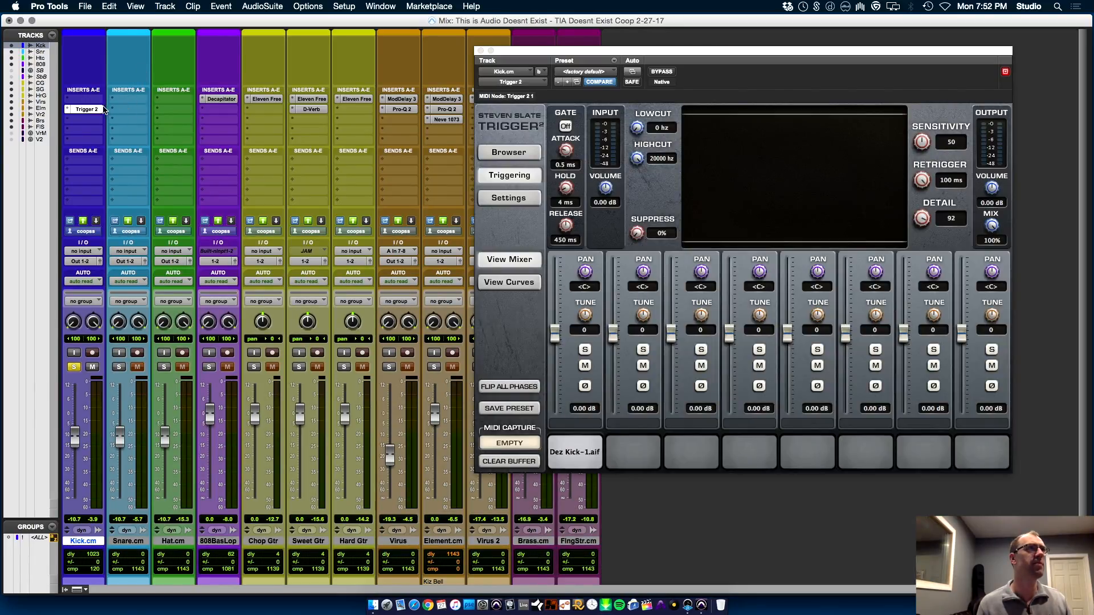
pyautogui.press('space')
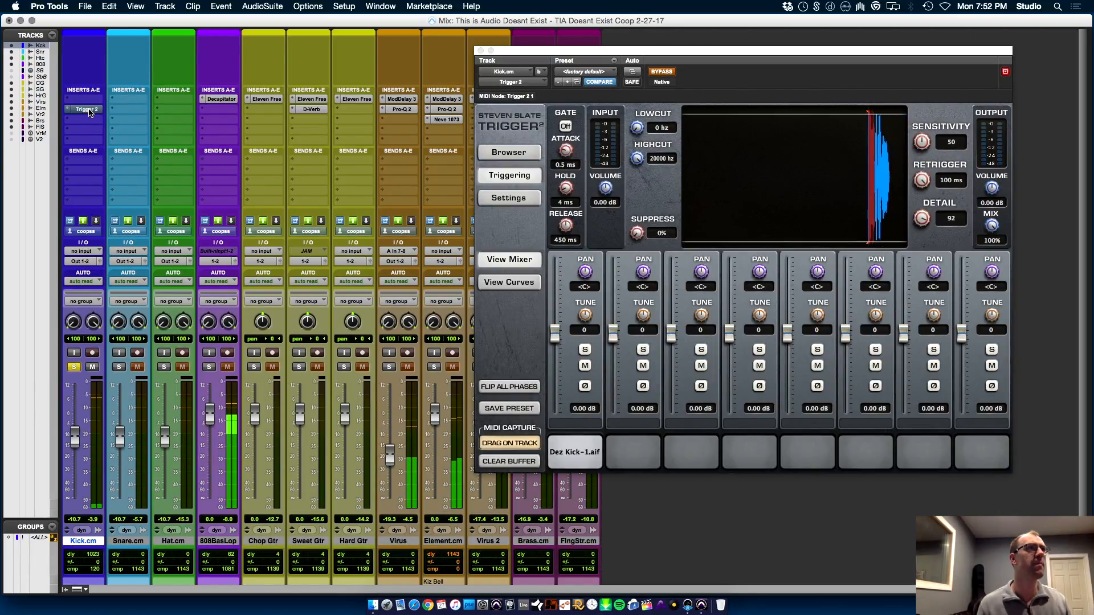
pyautogui.click(80, 100)
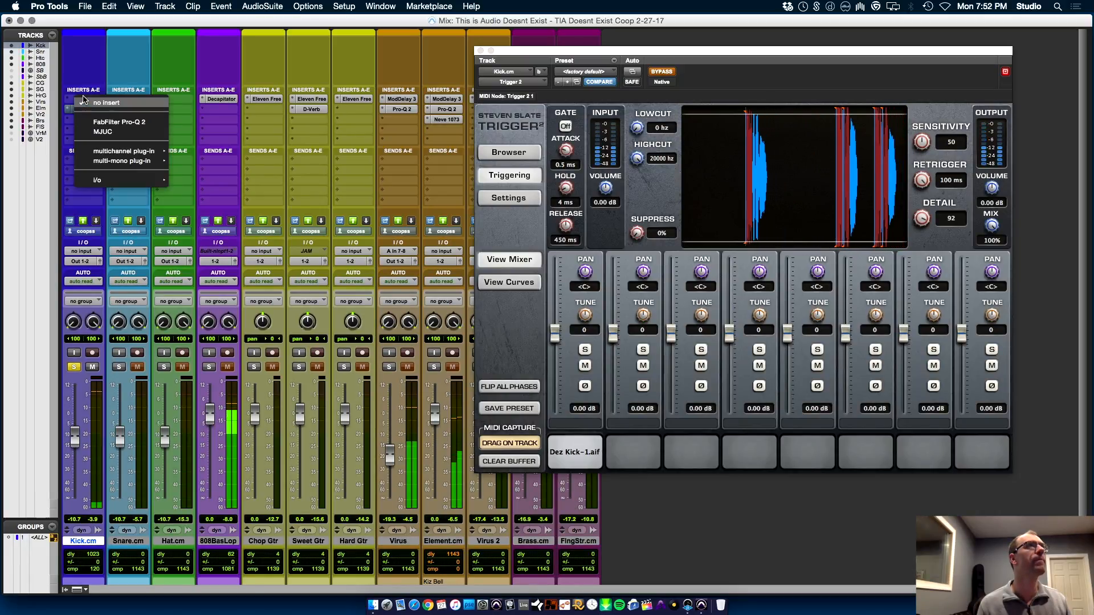
pyautogui.click(118, 123)
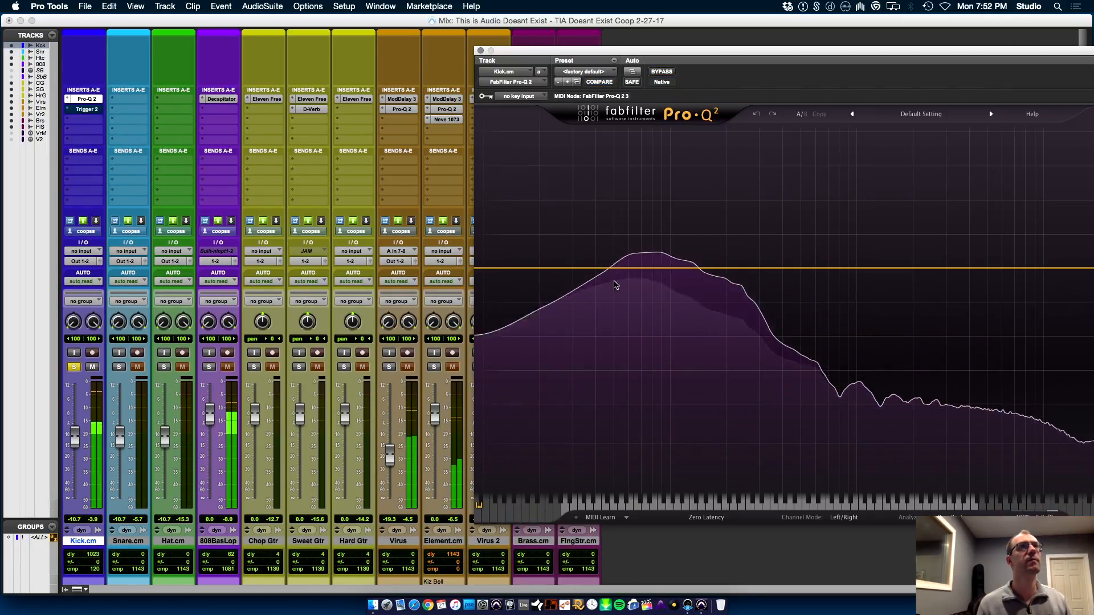
# - Add a 12 dB/oct low cut at 291.60 Hz in Pro-Q 2 and play the filtered kick
pyautogui.click(525, 268)
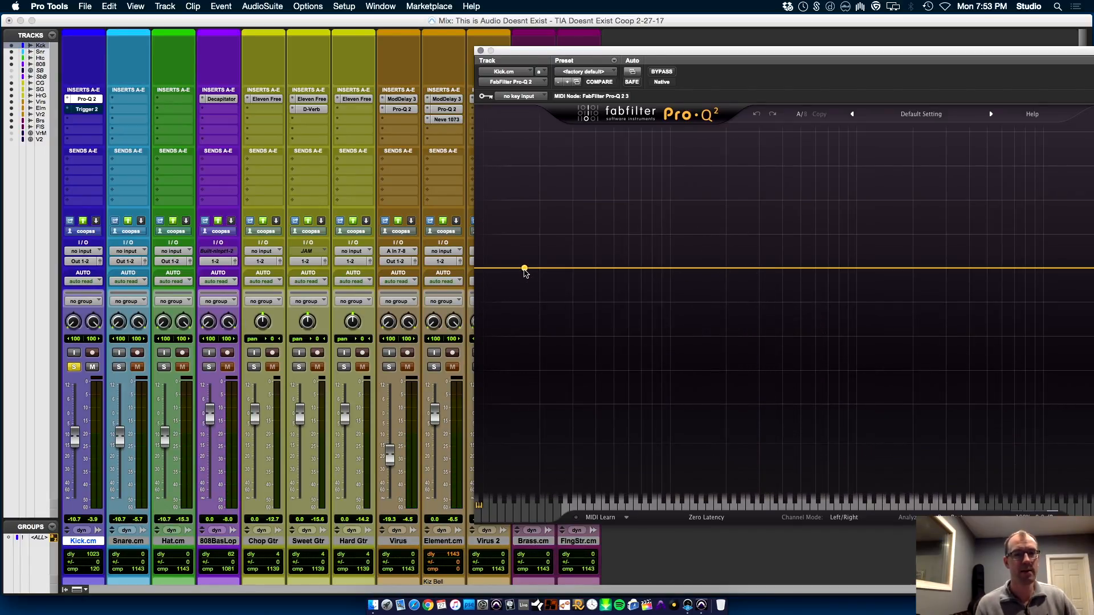
pyautogui.moveTo(525, 268); pyautogui.dragTo(758, 282)
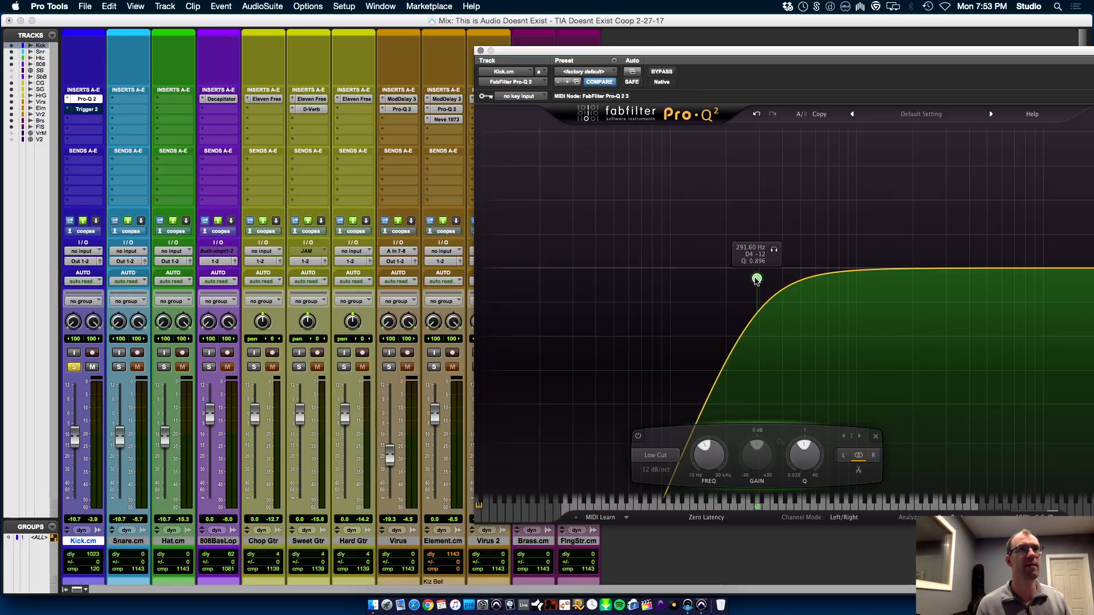
pyautogui.press('space')
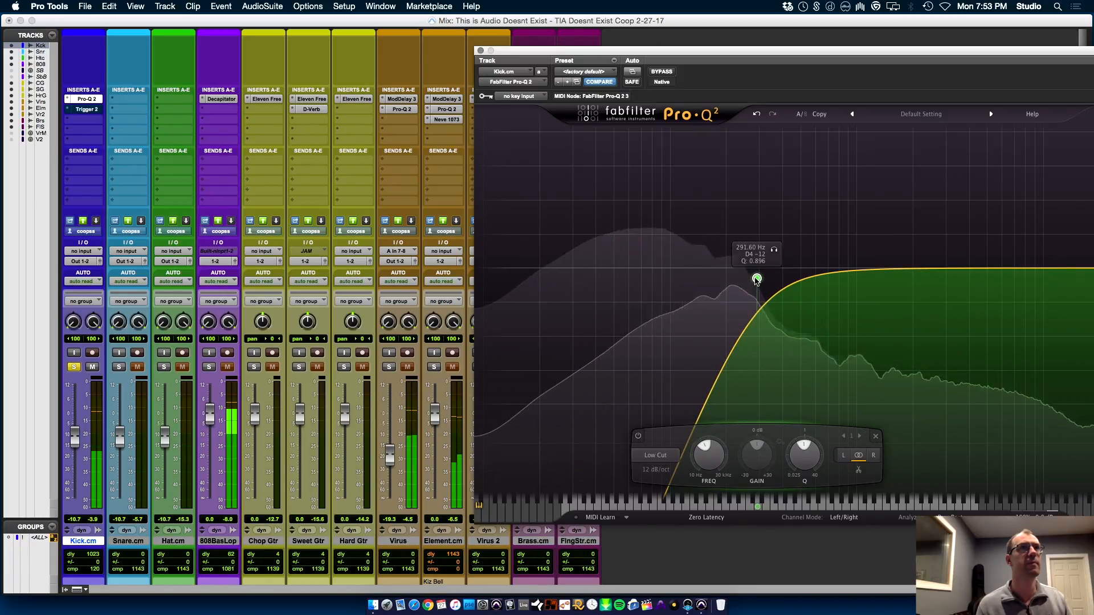
pyautogui.press('space')
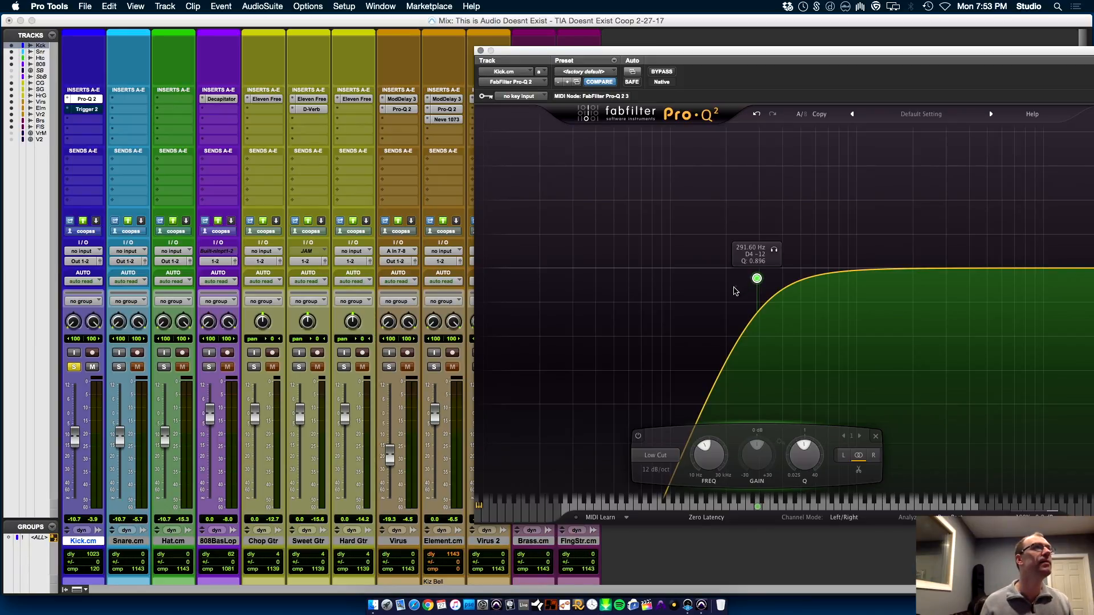
# - Re-enable Trigger 2 on Kick.cm and lower its detail to 18 while the filtered kick plays
pyautogui.keyDown('super'); pyautogui.click(89, 108); pyautogui.keyUp('super')
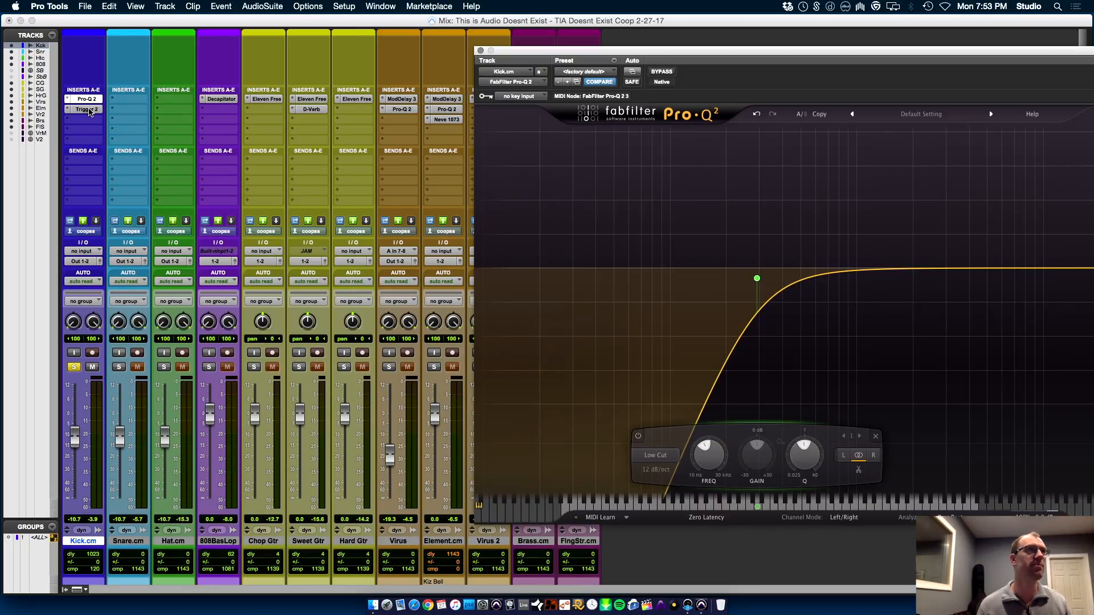
pyautogui.click(88, 110)
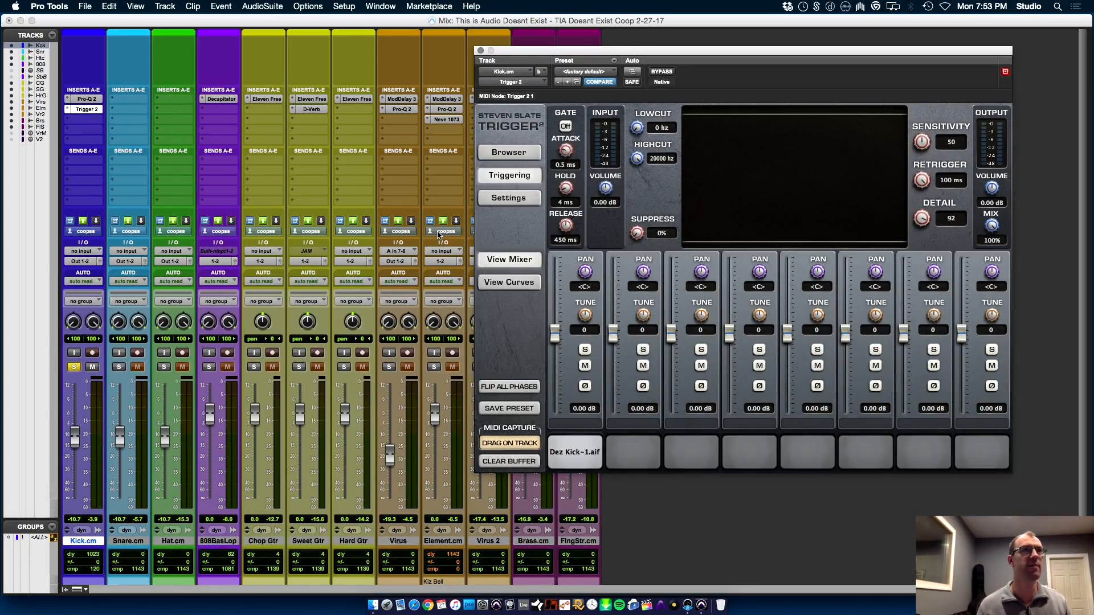
pyautogui.press('space')
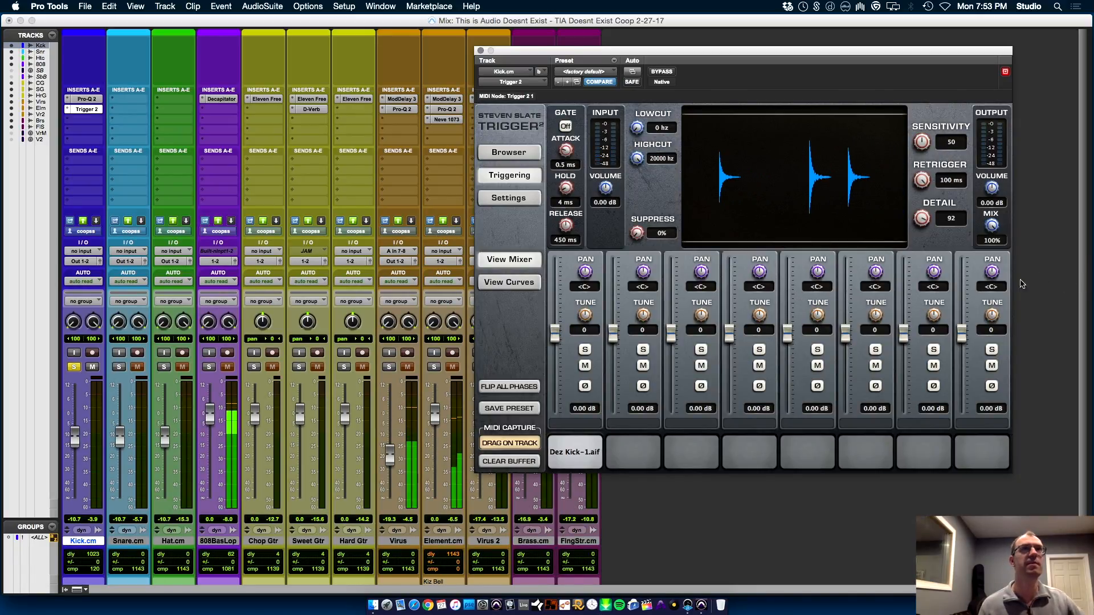
pyautogui.moveTo(922, 221); pyautogui.dragTo(911, 326)
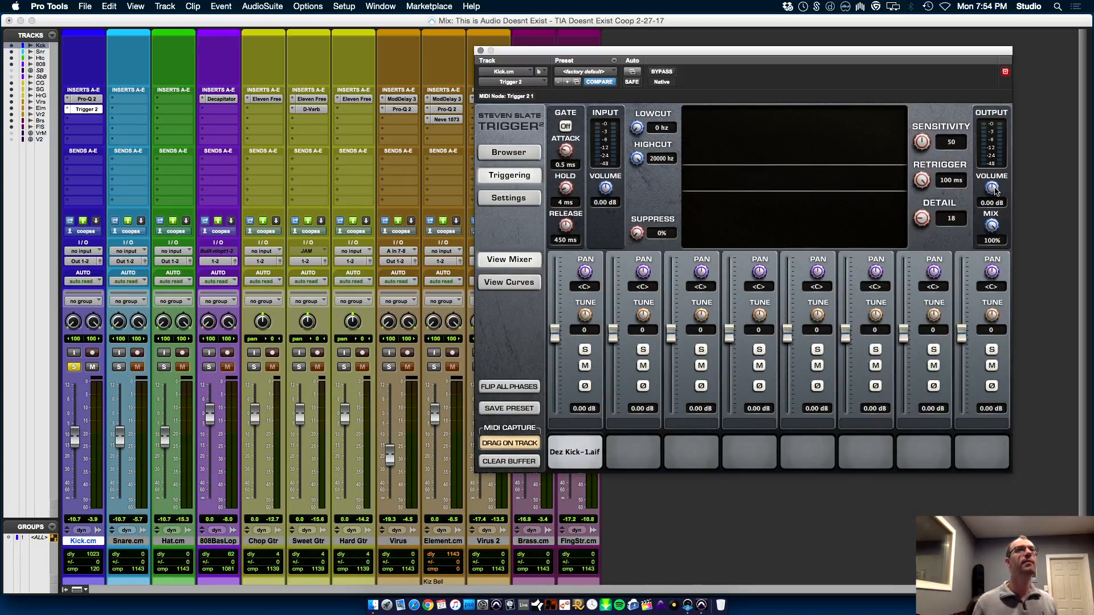
# - Replace Trigger 2's first sample with 10 Minute Kick.wav and raise the plug-in's output volume to 10.08 dB
pyautogui.click(514, 157)
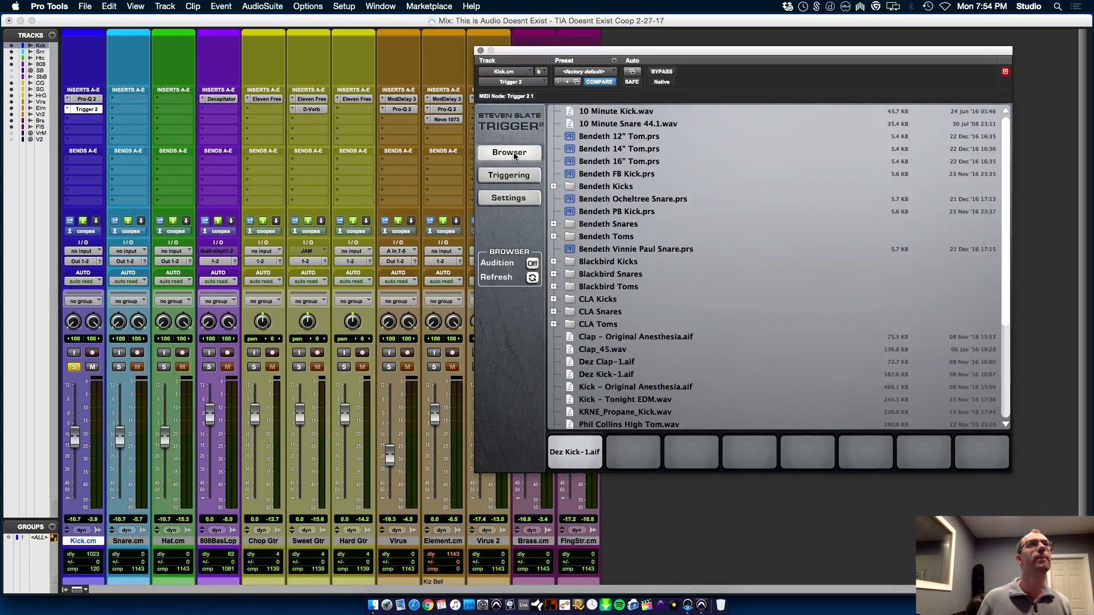
pyautogui.click(612, 111)
pyautogui.click(576, 456)
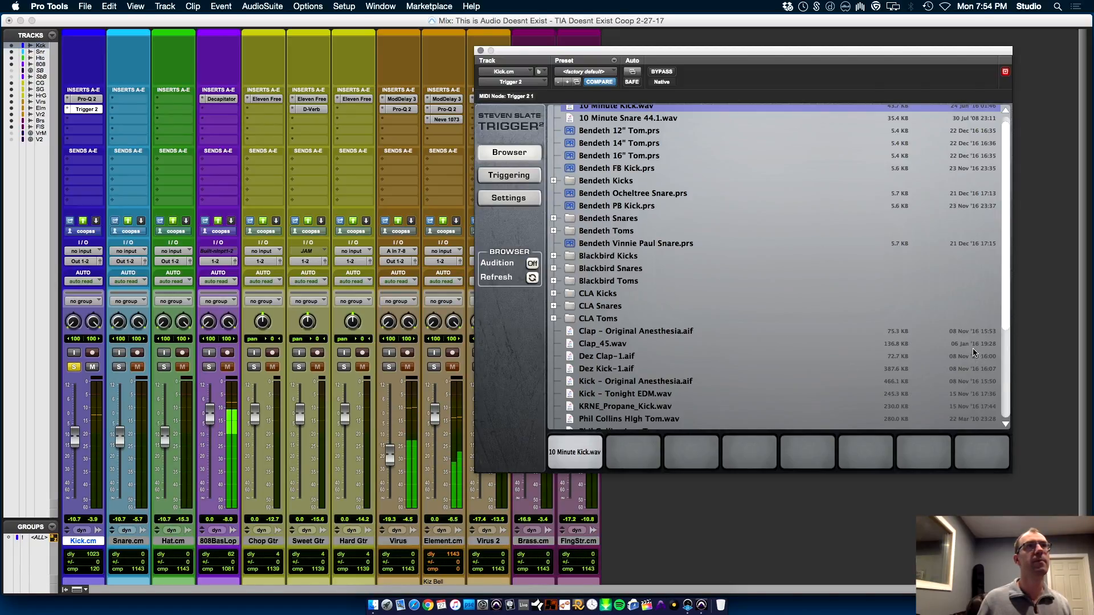
pyautogui.moveTo(1008, 236); pyautogui.dragTo(1007, 393)
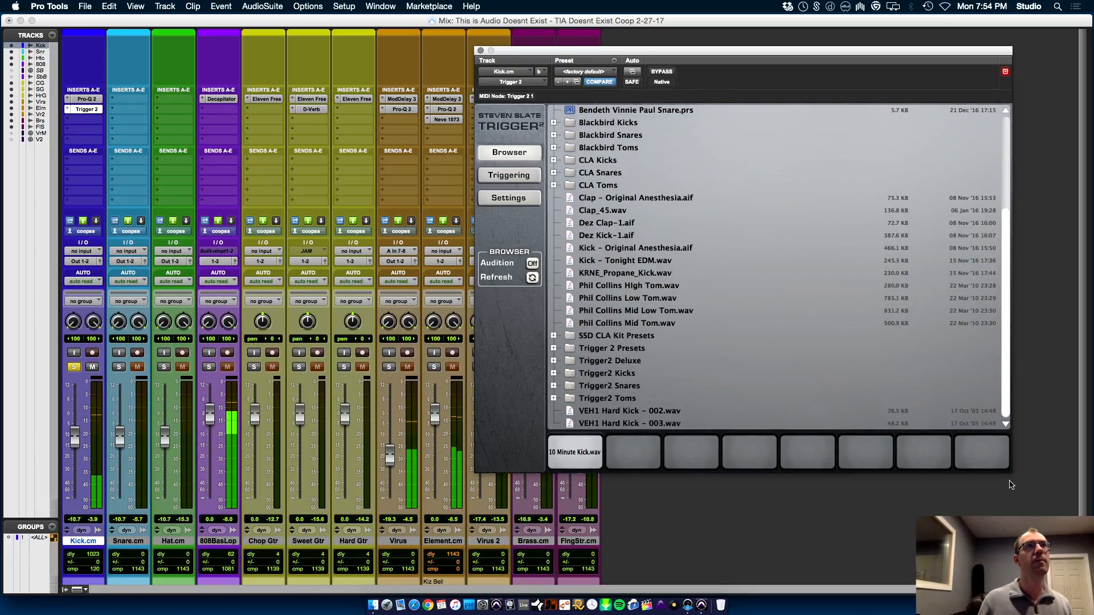
pyautogui.moveTo(1010, 480); pyautogui.dragTo(1024, 27)
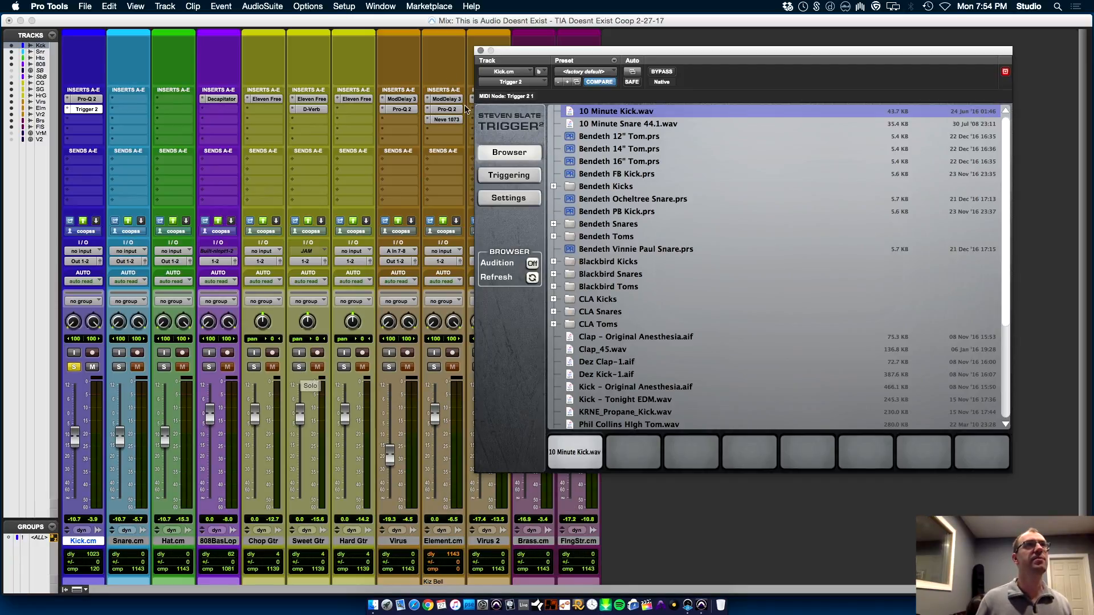
pyautogui.click(504, 173)
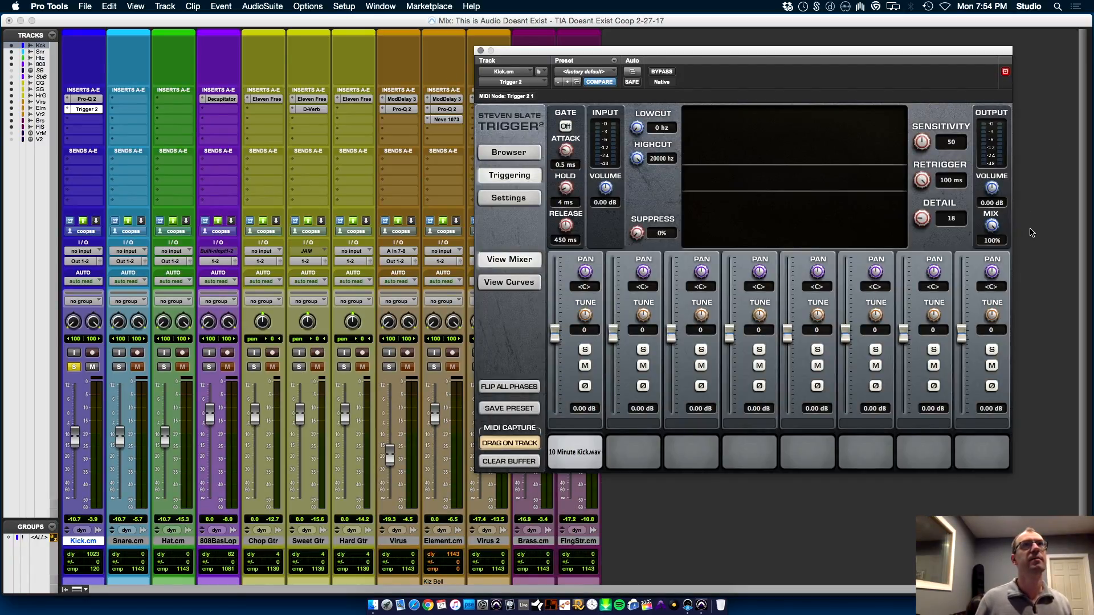
pyautogui.moveTo(992, 191); pyautogui.dragTo(997, 149)
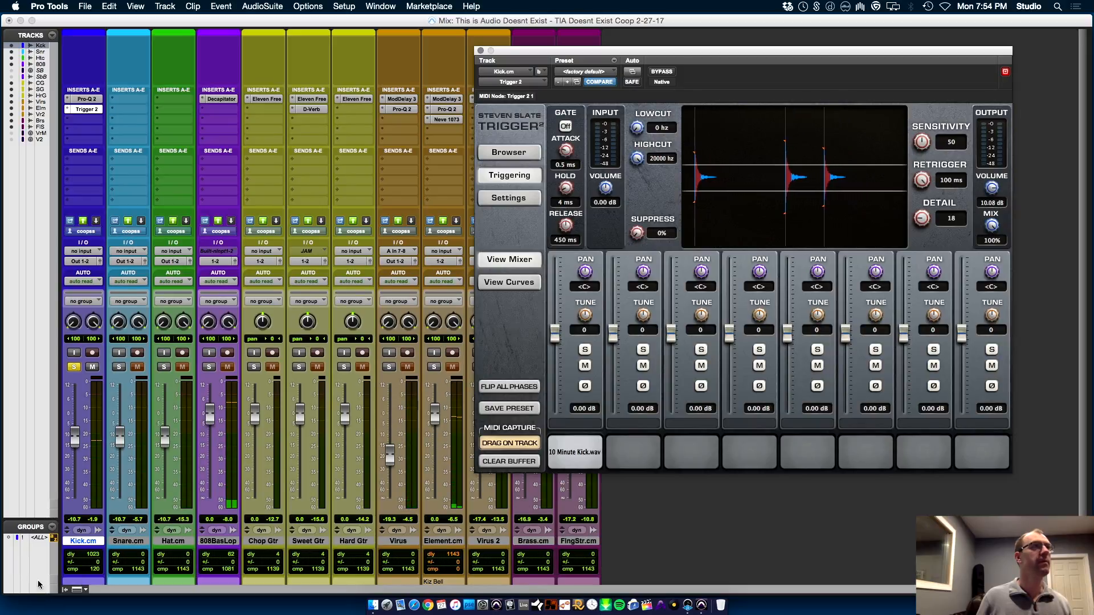
# - Duplicate the Kick.cm track once with all its data and remove Trigger 2 from the duplicate
pyautogui.click(89, 541)
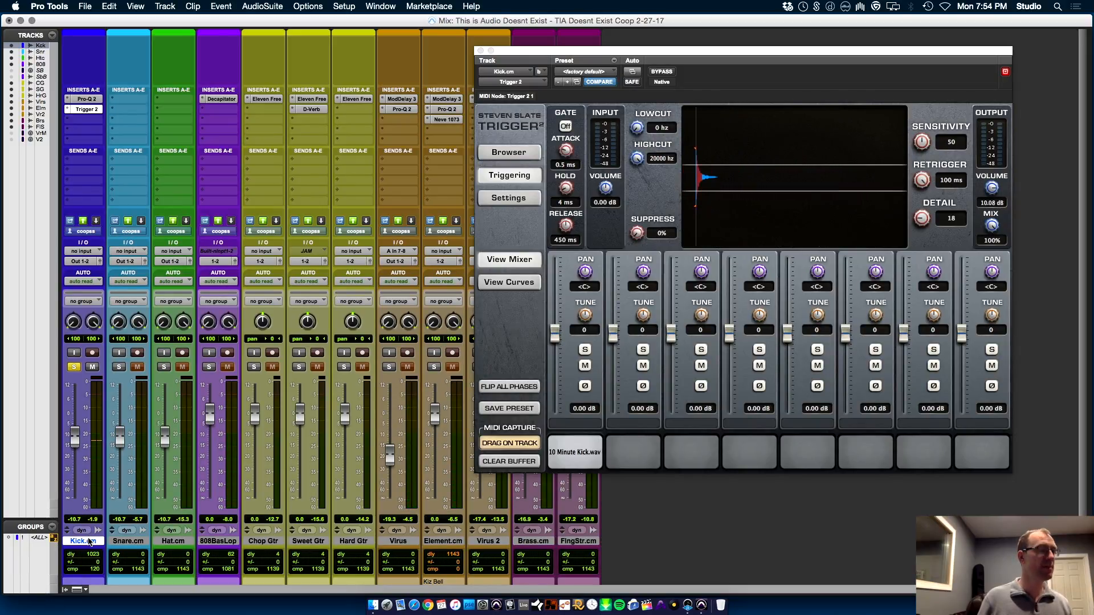
pyautogui.hotkey('alt', 'shift', 'd')
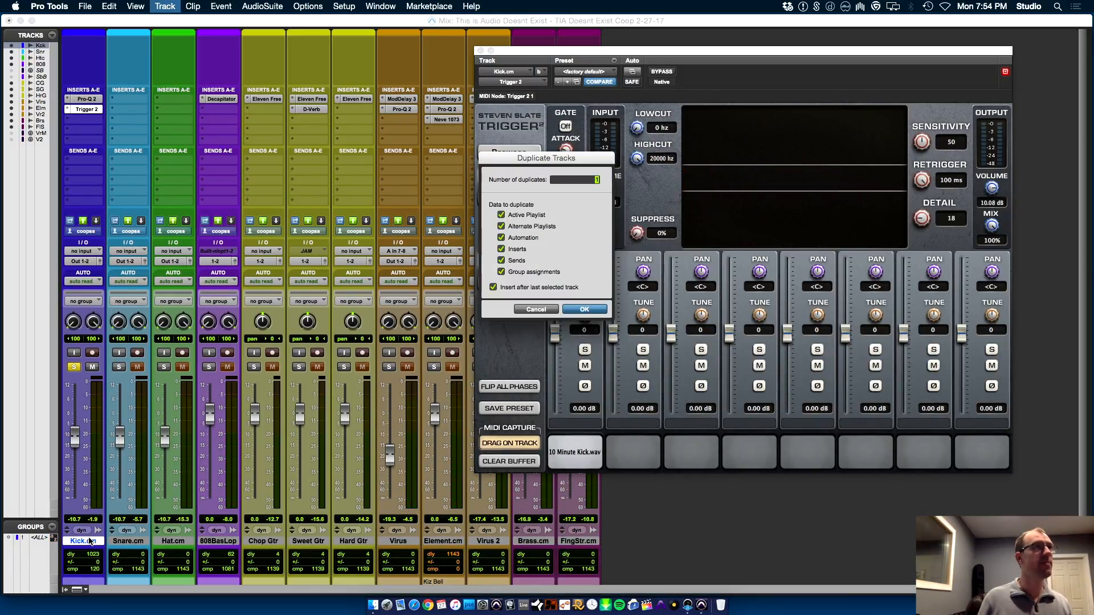
pyautogui.click(585, 310)
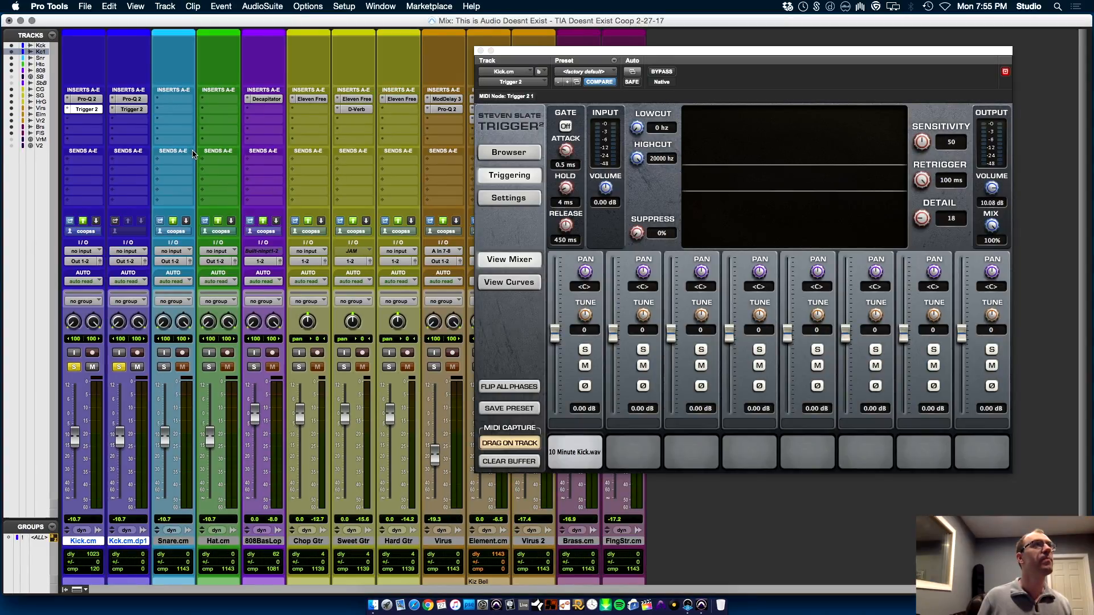
pyautogui.click(112, 110)
pyautogui.click(131, 60)
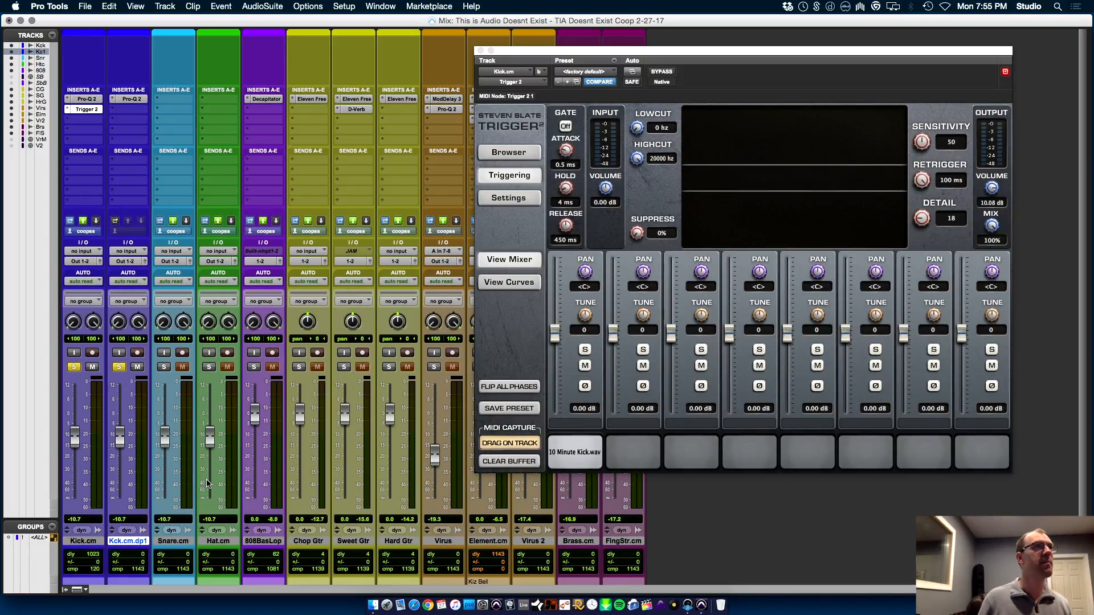
# - Play both kick tracks and compare them by turning Kick.cm's solo off and on again
pyautogui.press('space')
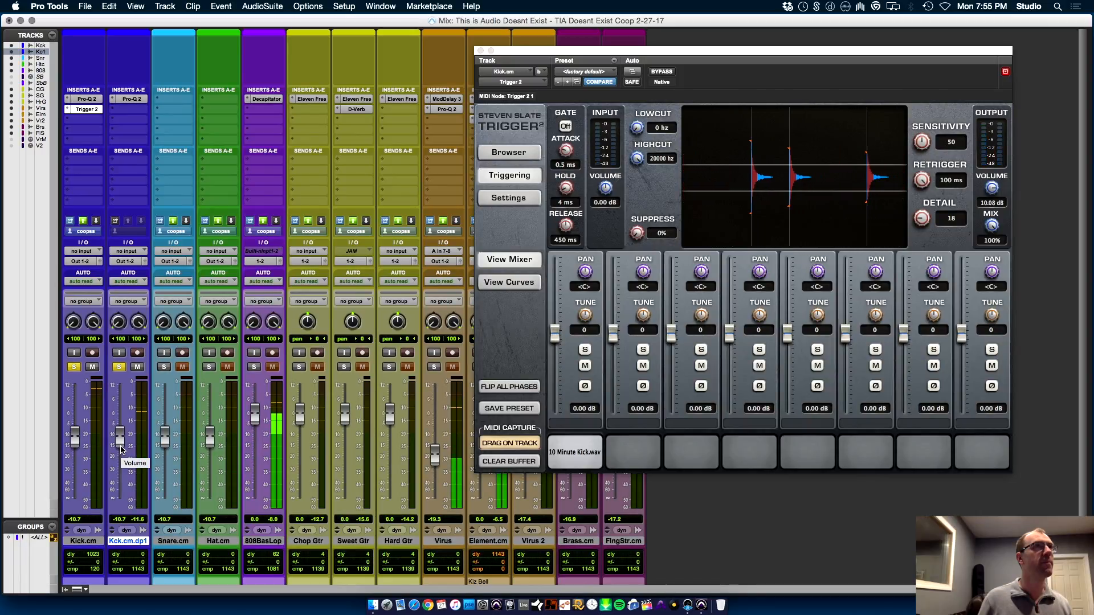
pyautogui.click(74, 367)
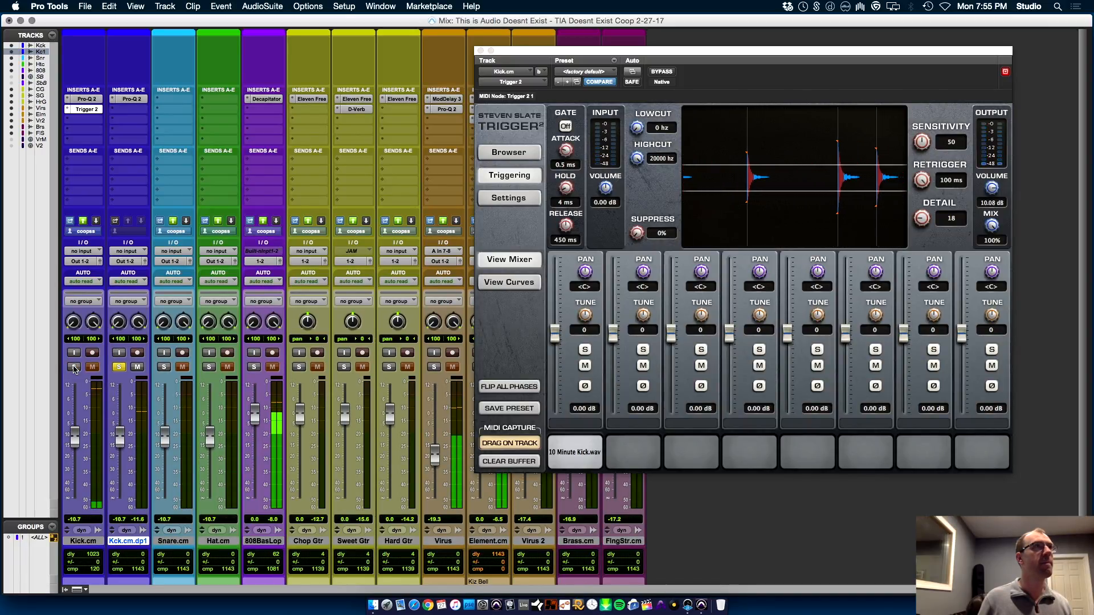
pyautogui.click(74, 366)
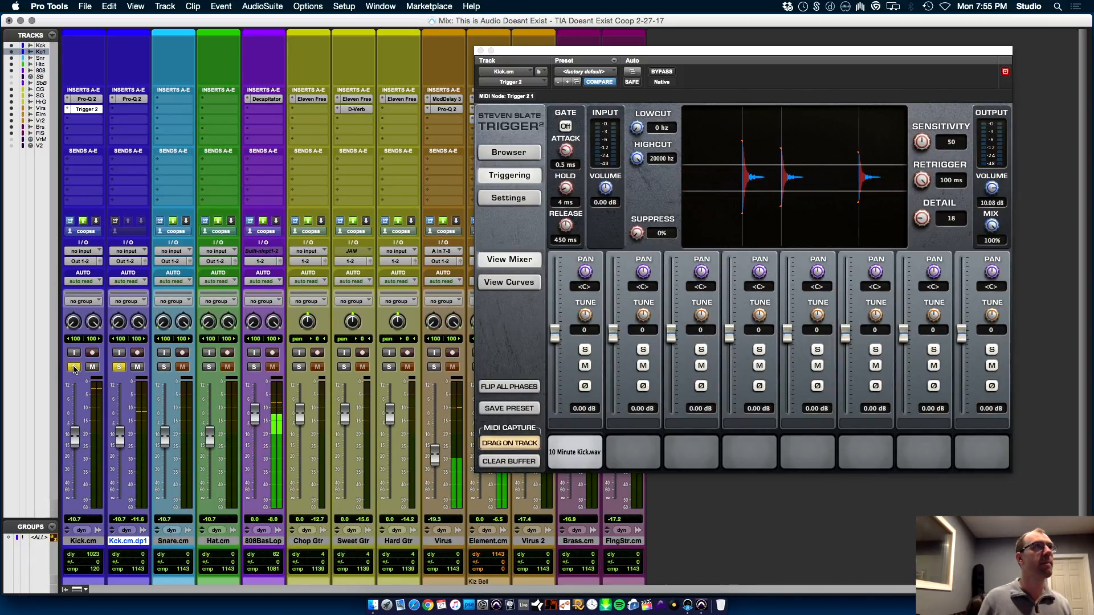
# - Compare the layered kicks by toggling the duplicate kick's solo, and listen to 808BasLop soloed with both kicks unsoloed
pyautogui.click(119, 367)
pyautogui.click(119, 367)
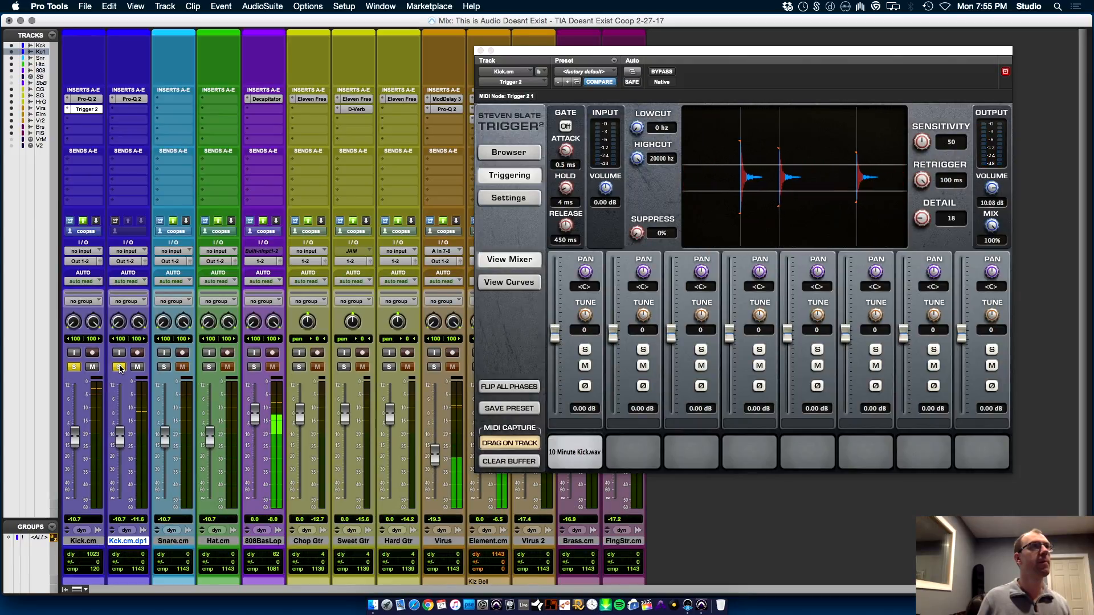
pyautogui.click(254, 367)
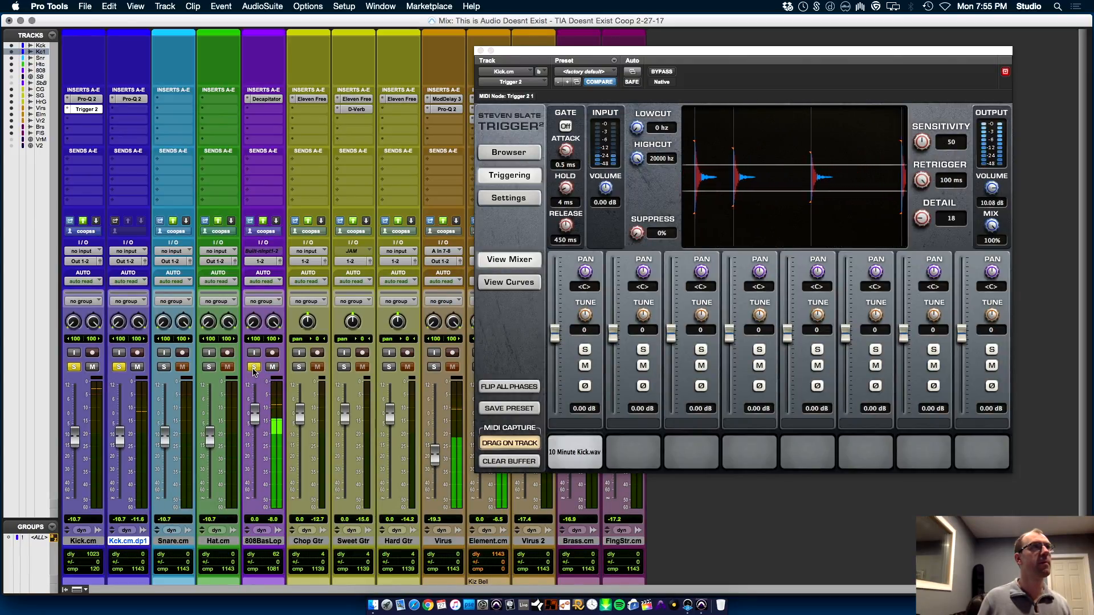
pyautogui.click(73, 367)
pyautogui.click(118, 367)
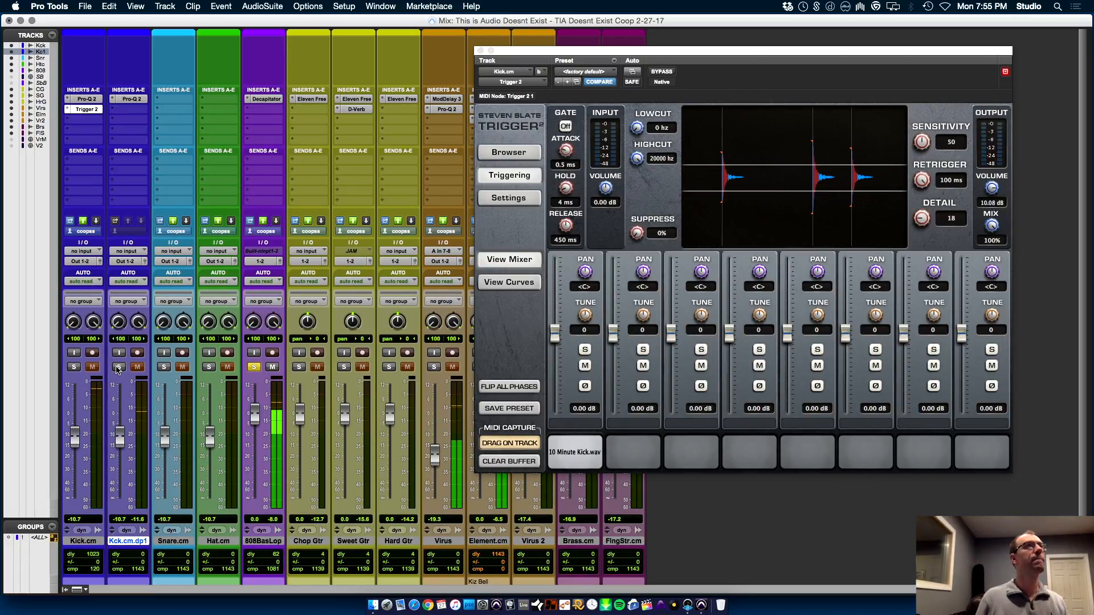
# - Set the track levels to -6.7 dB for 808BasLop, -3.0 dB for Kick.cm and -3.6 dB for its duplicate, leaving only the kicks soloed
pyautogui.moveTo(260, 416); pyautogui.dragTo(264, 440)
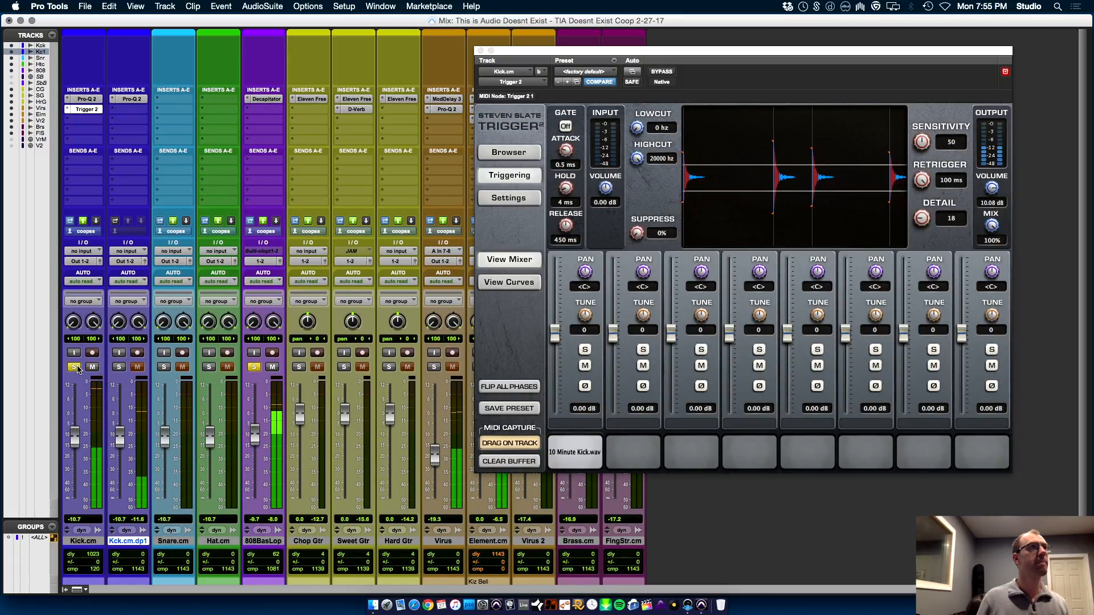
pyautogui.moveTo(75, 439); pyautogui.dragTo(119, 422)
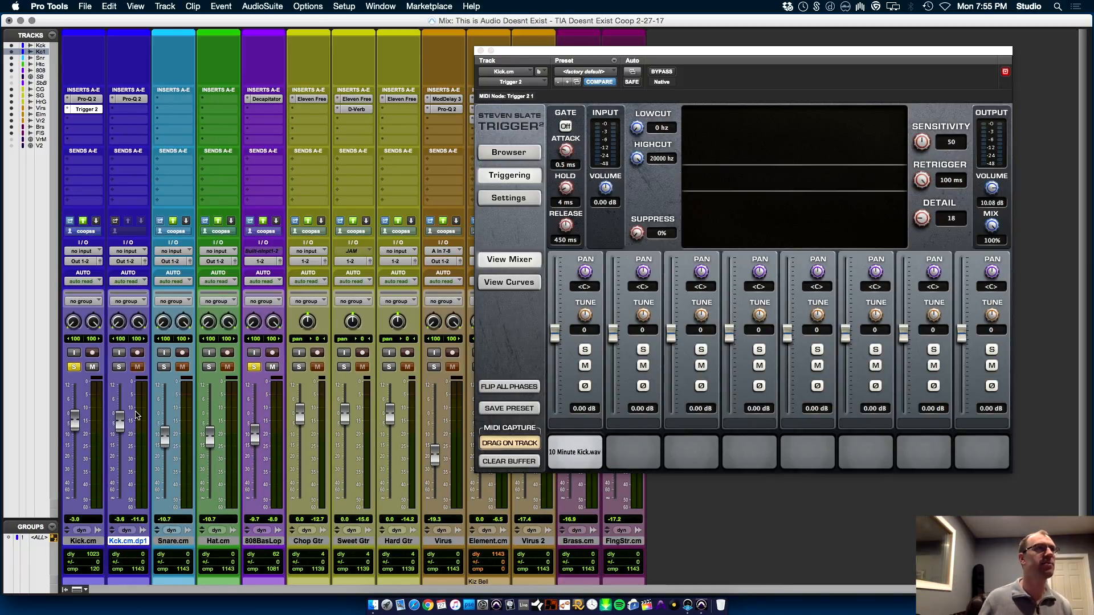
pyautogui.click(119, 367)
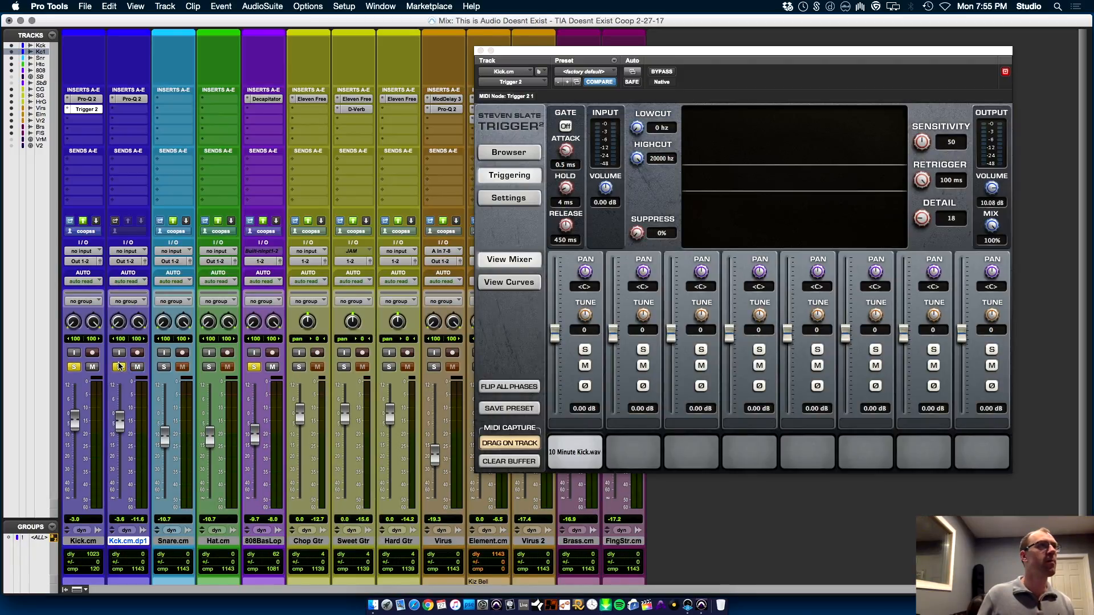
pyautogui.click(254, 366)
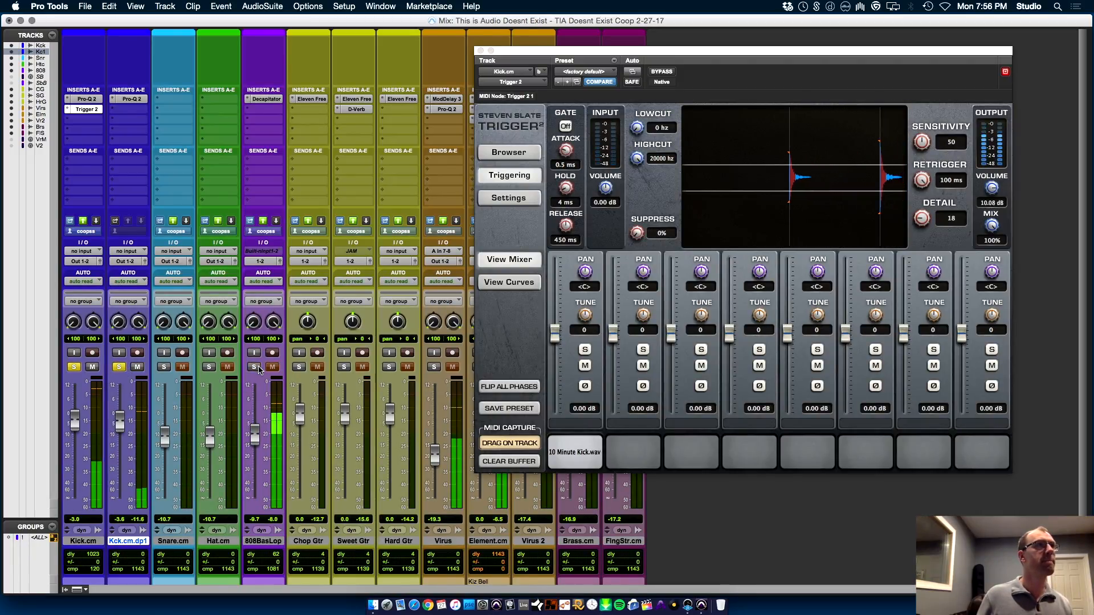
pyautogui.moveTo(122, 427)
pyautogui.mouseDown()
pyautogui.moveTo(126, 412)
pyautogui.moveTo(127, 432)
pyautogui.moveTo(120, 421)
pyautogui.mouseUp()
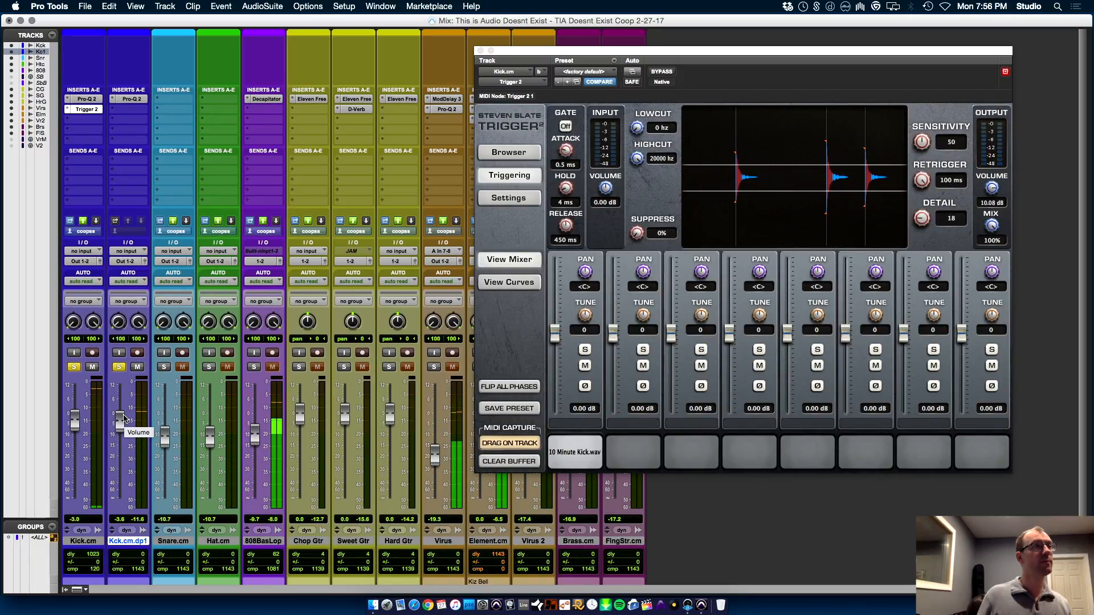
# - Switch to Finder, search the Mac for "lex luger" and open the LEX DRUMZ folder inside the Lex Luger drum kit
pyautogui.click(373, 605)
pyautogui.click(894, 186)
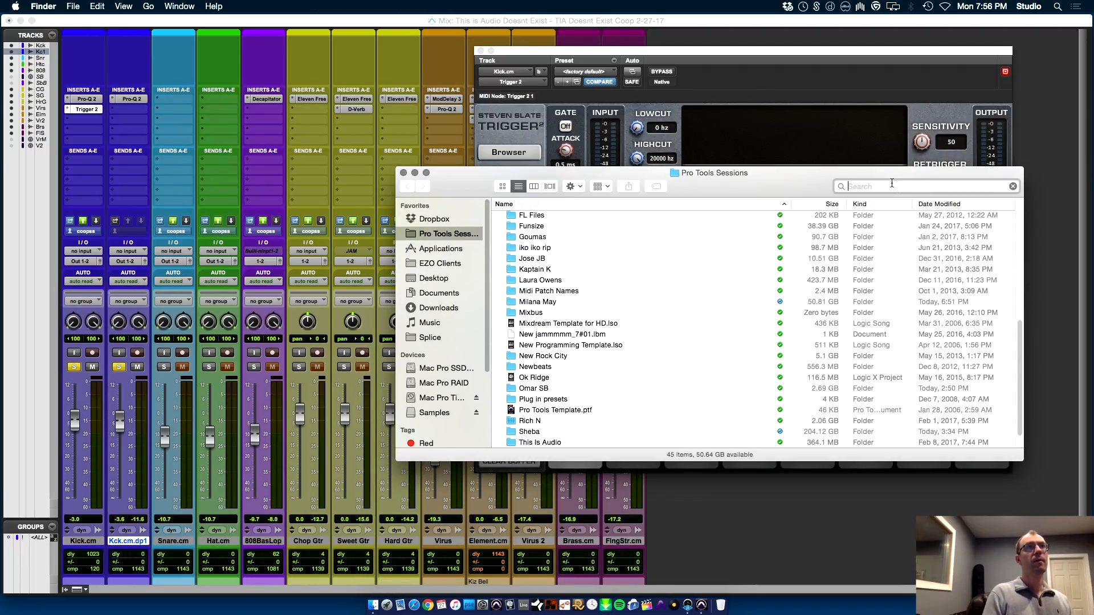
pyautogui.write('lex')
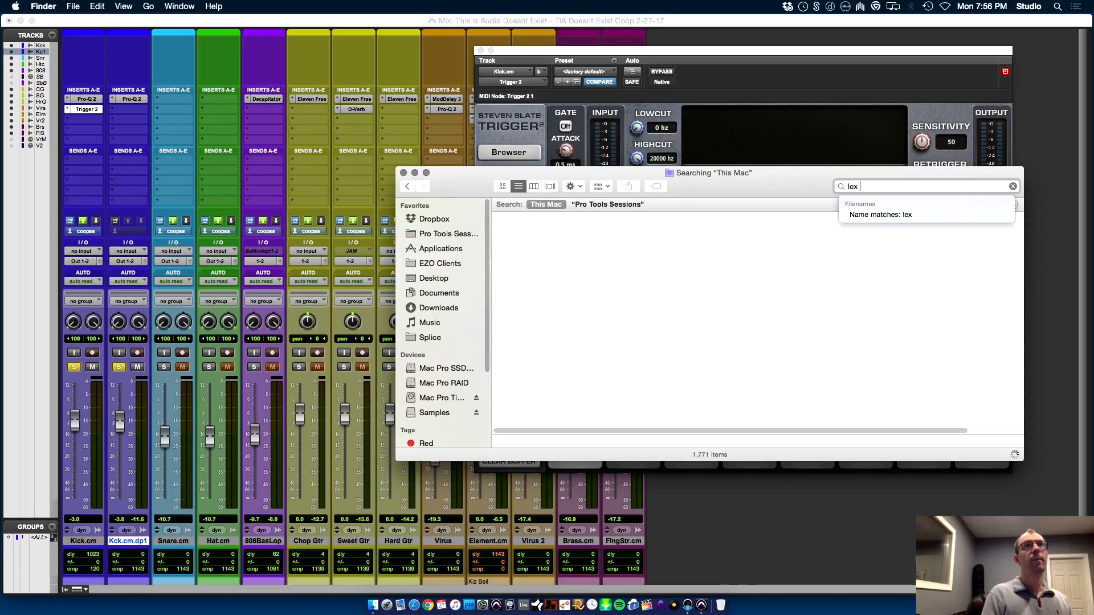
pyautogui.write(' luger')
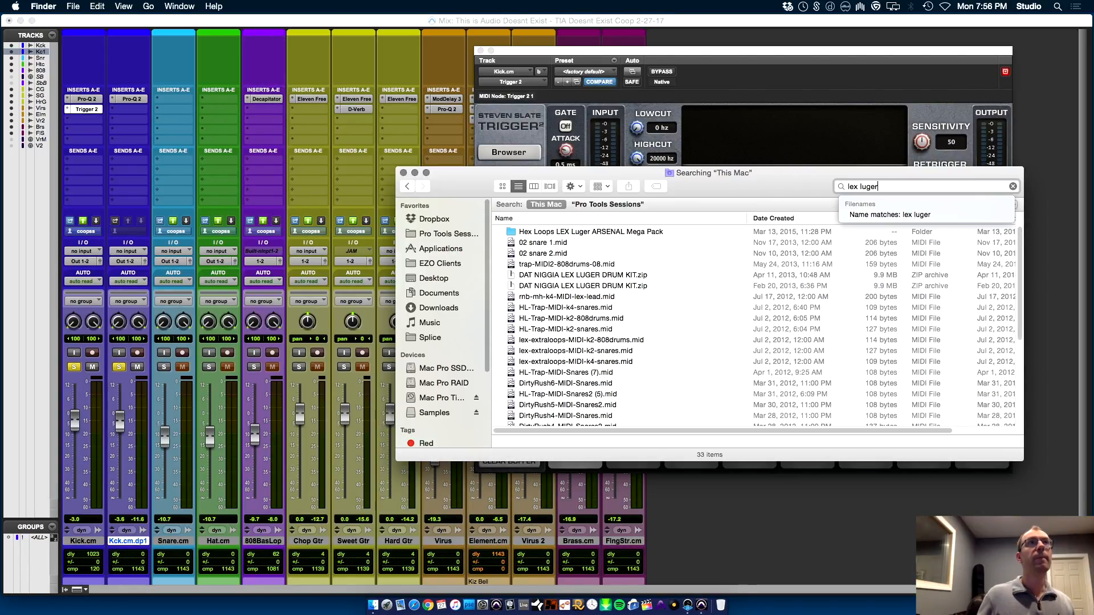
pyautogui.click(658, 278)
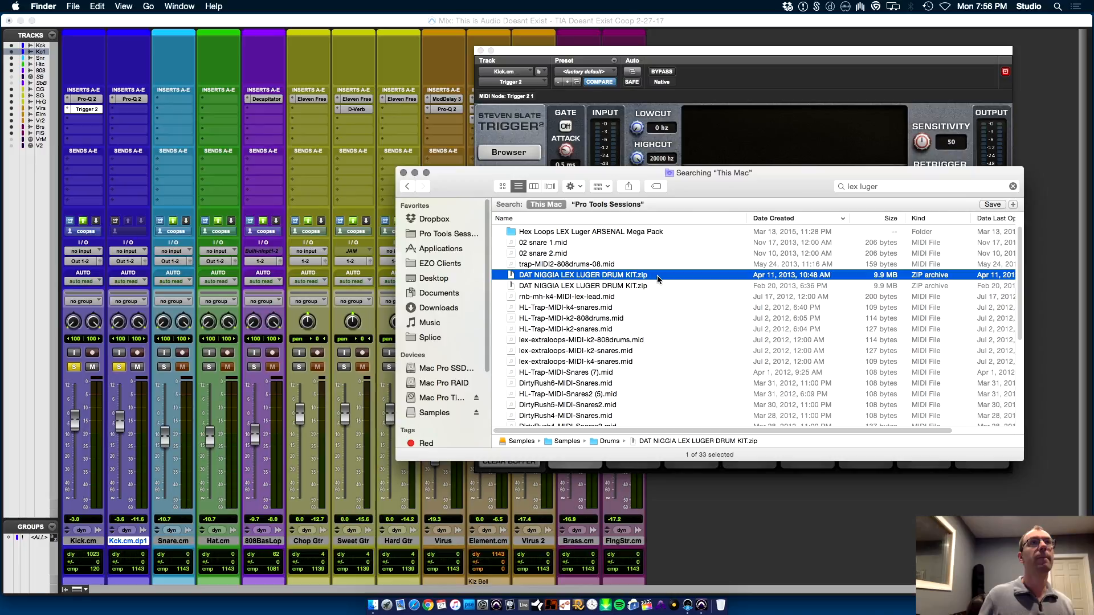
pyautogui.doubleClick(609, 441)
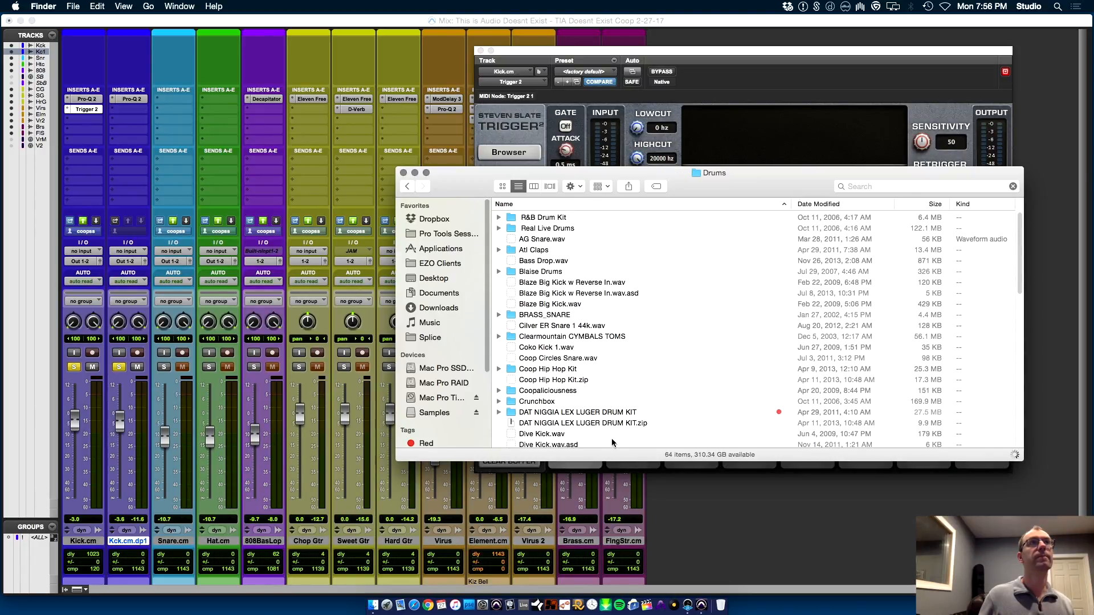
pyautogui.doubleClick(576, 414)
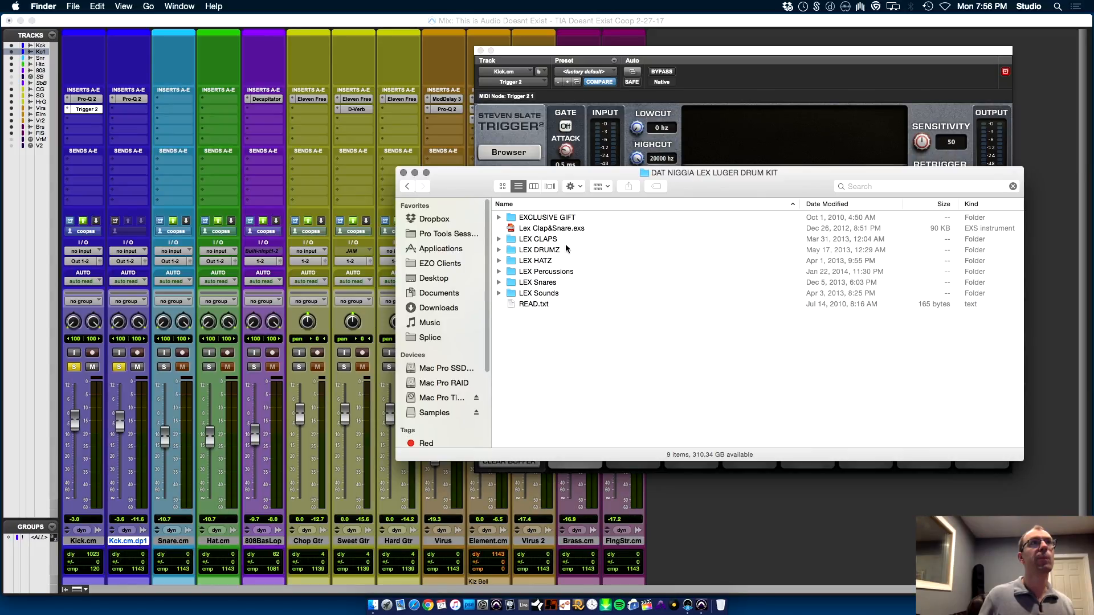
pyautogui.doubleClick(554, 251)
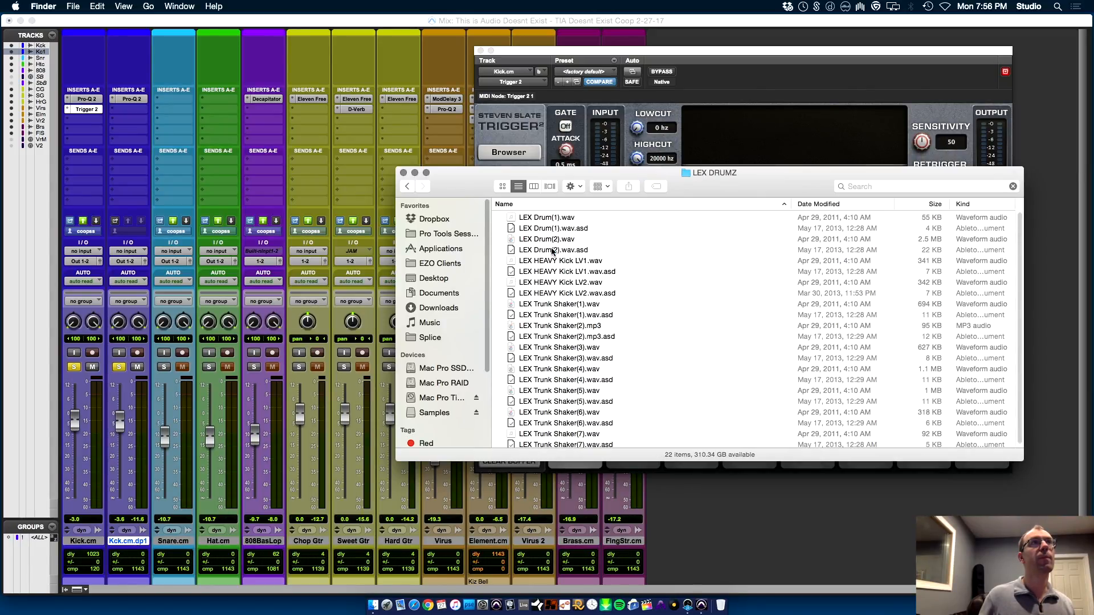
# - Audition LEX HEAVY Kick LV1.wav and LEX HEAVY Kick LV2.wav in Quick Look, ending with LV1 selected
pyautogui.click(597, 262)
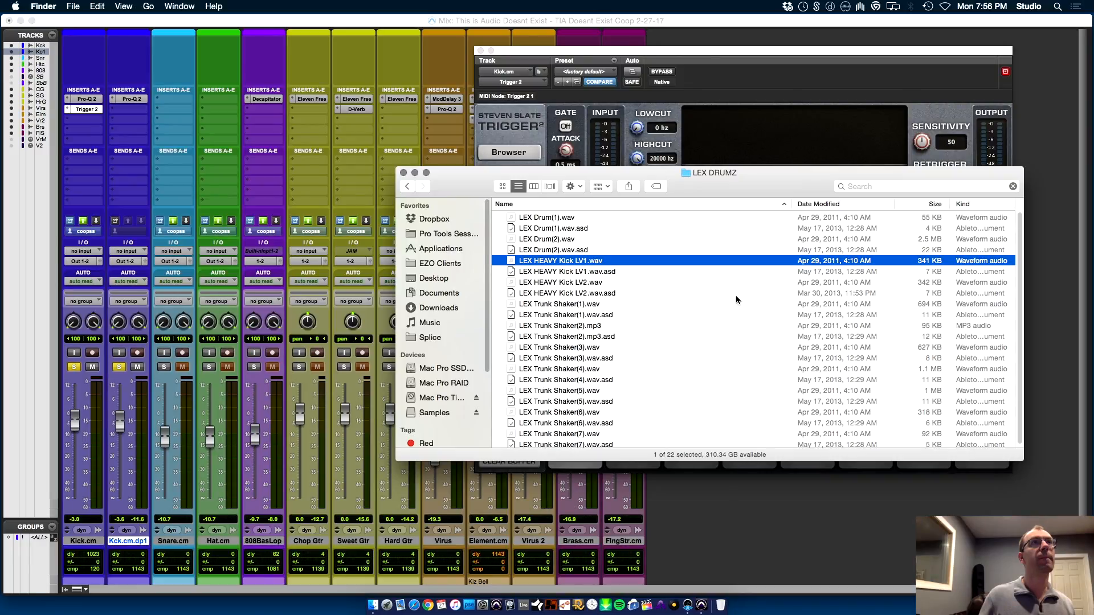
pyautogui.press('space')
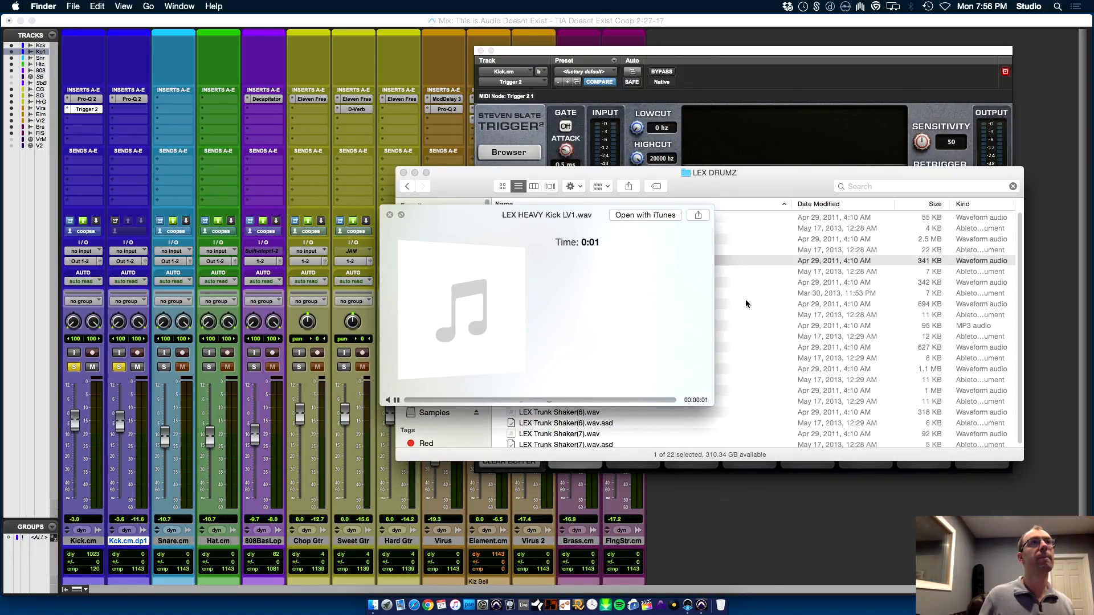
pyautogui.press('space')
pyautogui.press('Down')
pyautogui.press('Down')
pyautogui.press('space')
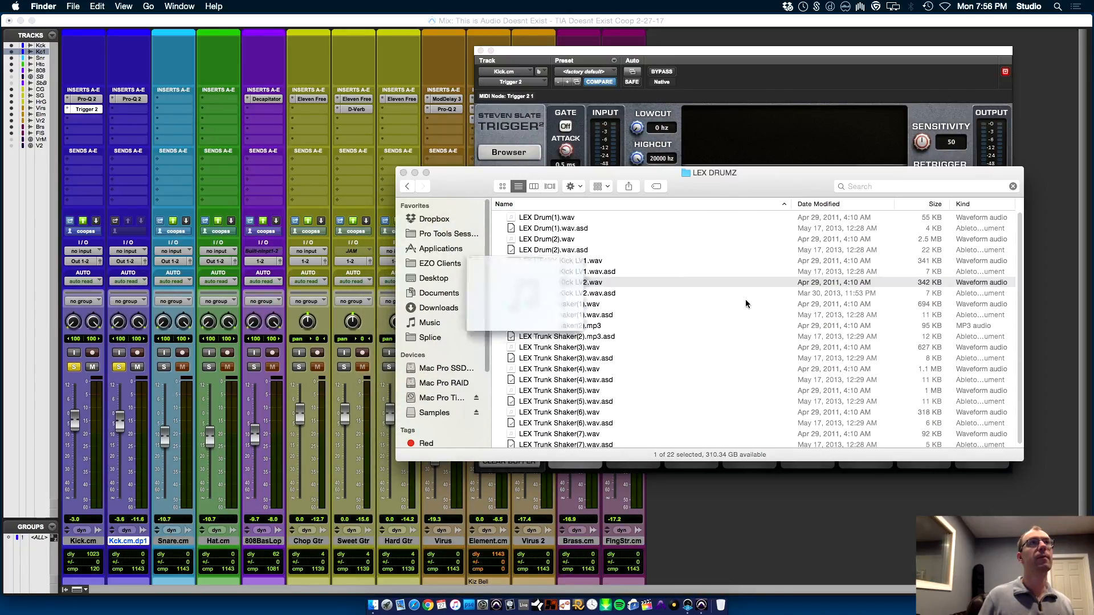
pyautogui.press('space')
pyautogui.press('Up')
pyautogui.press('Up')
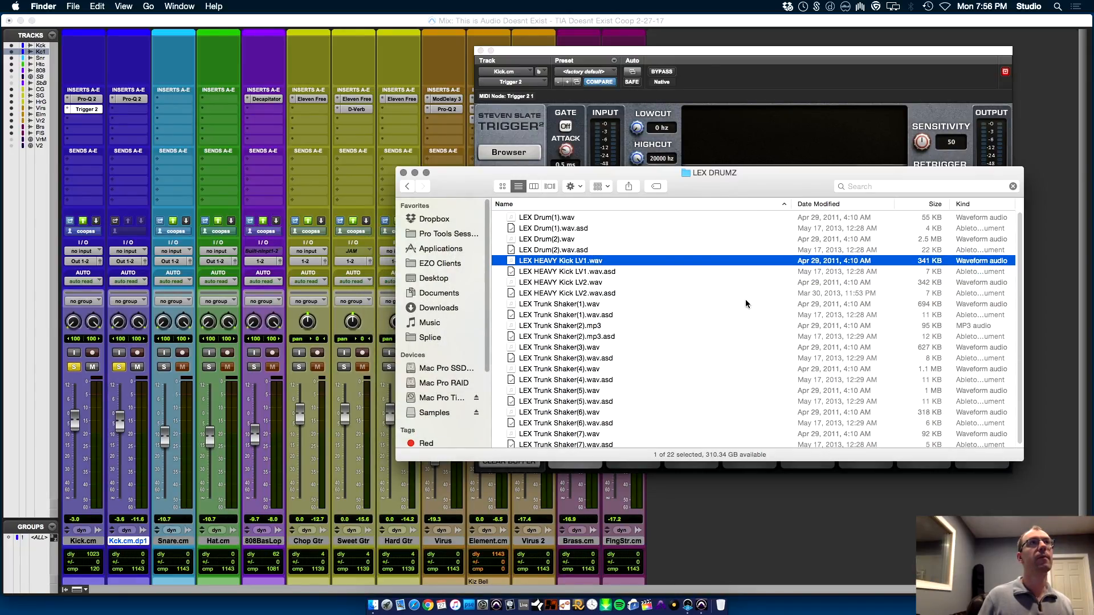
pyautogui.press('space')
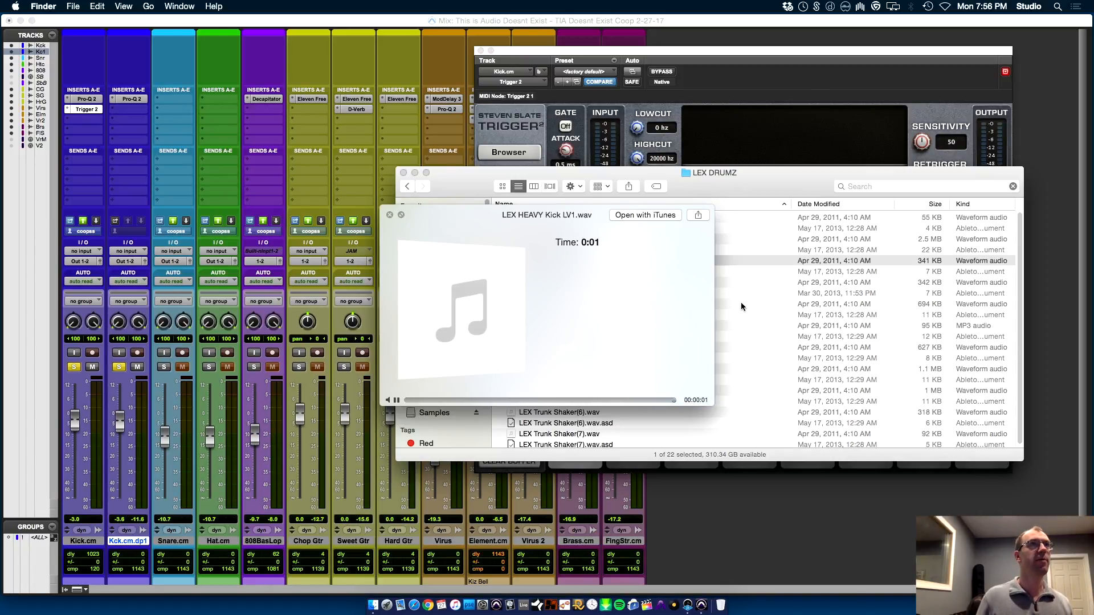
pyautogui.press('space')
# - Open Dropbox's Samples/Trigger folder in a second Finder window and copy LEX HEAVY Kick LV1.wav into it
pyautogui.press('super+n')
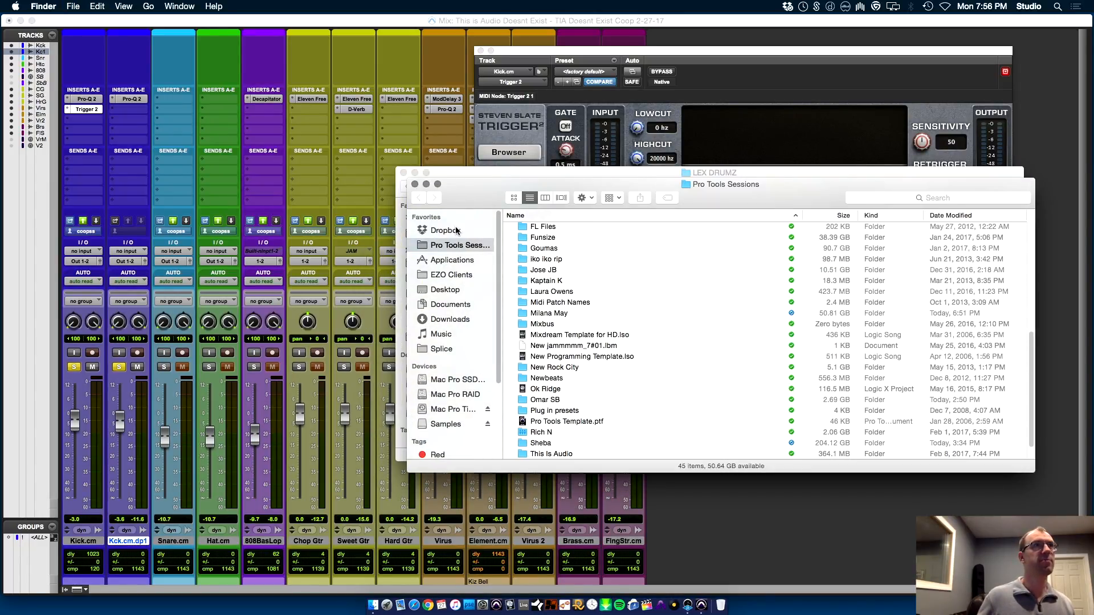
pyautogui.click(450, 231)
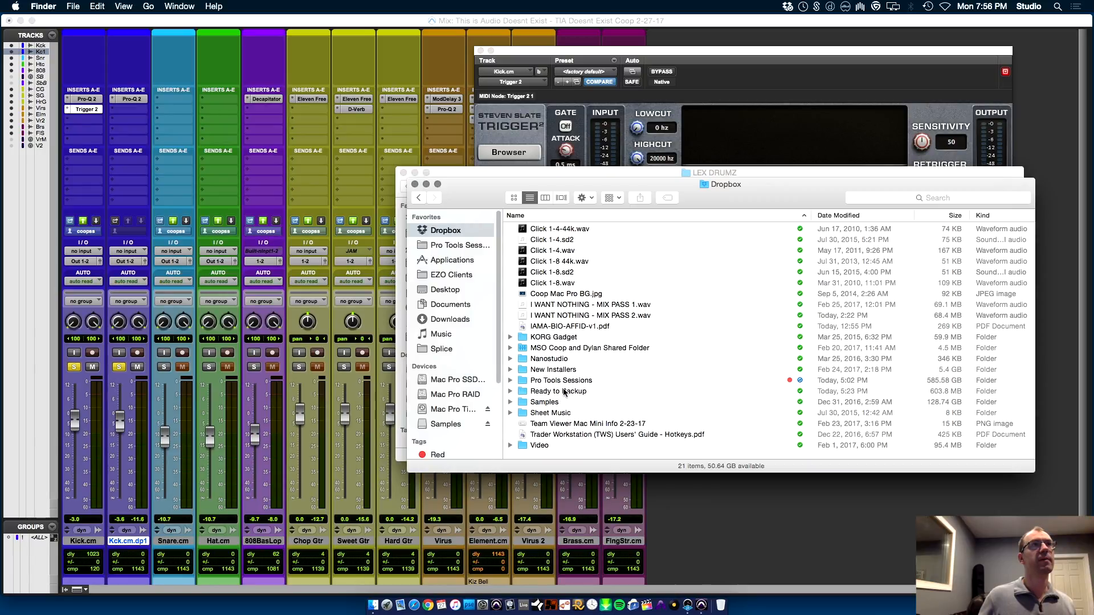
pyautogui.doubleClick(544, 402)
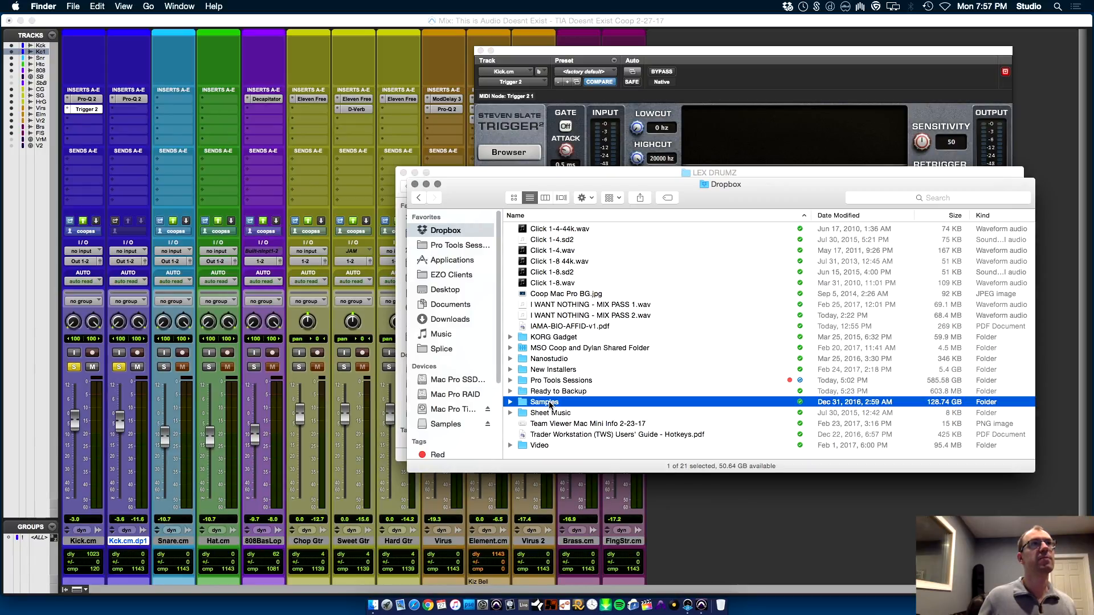
pyautogui.press('t')
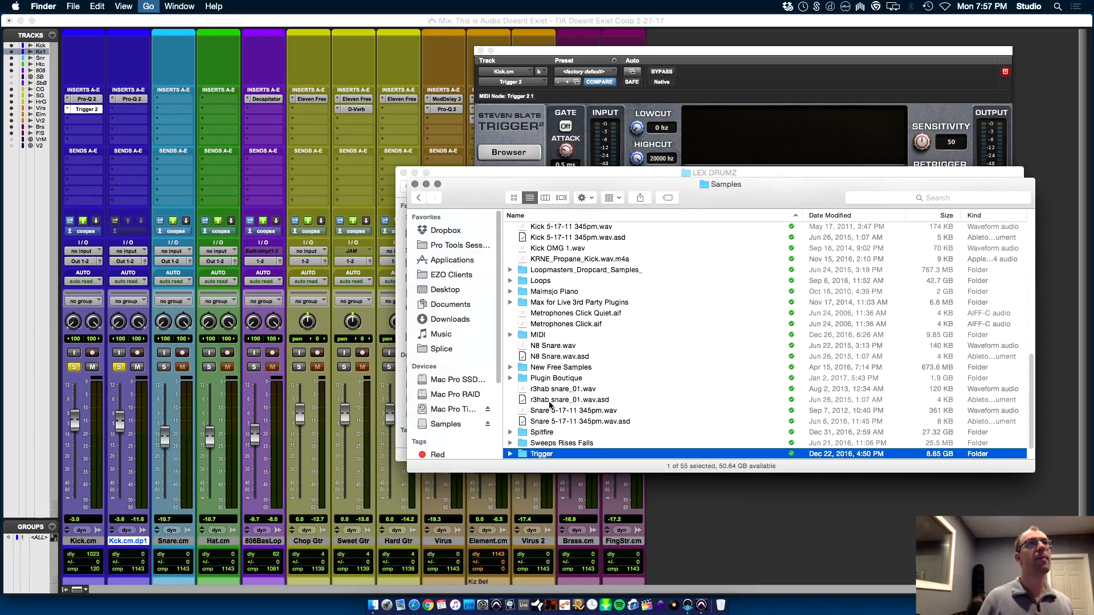
pyautogui.press('super+Down')
pyautogui.moveTo(773, 186); pyautogui.dragTo(383, 252)
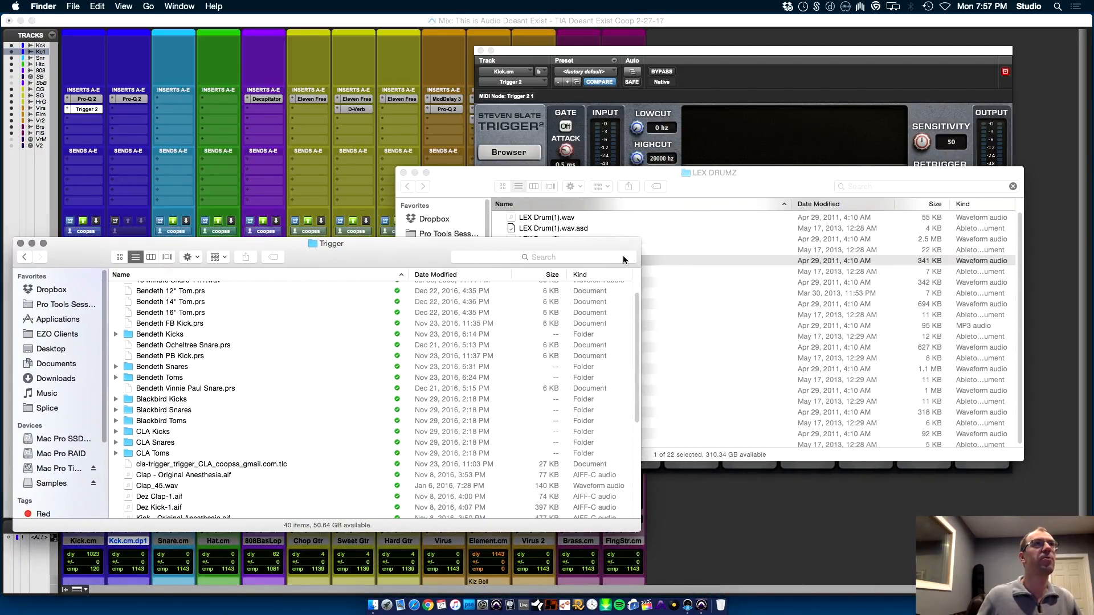
pyautogui.click(754, 182)
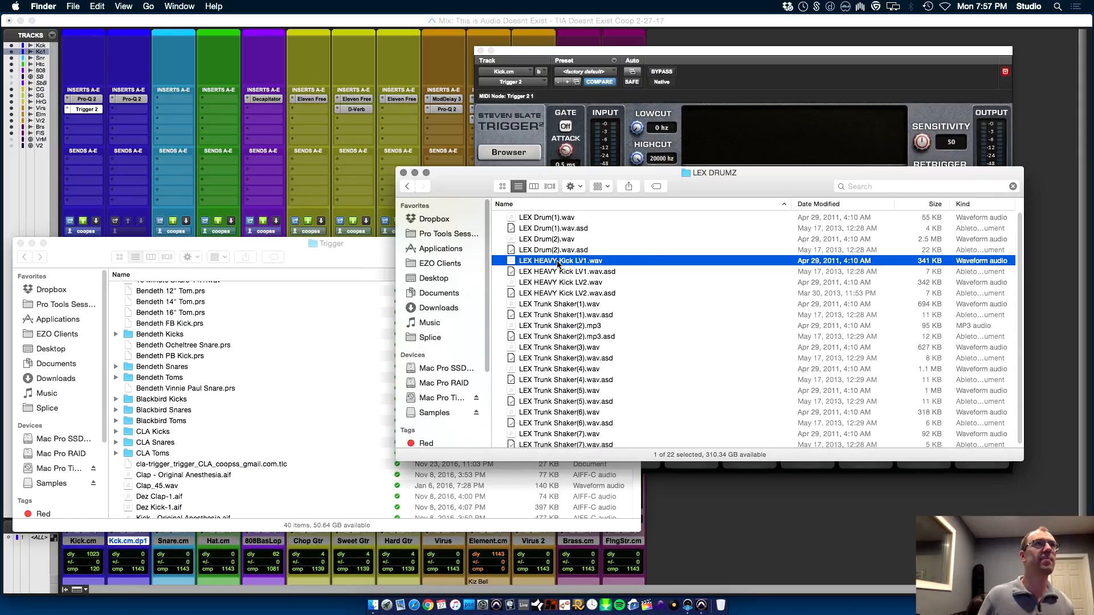
pyautogui.moveTo(557, 264); pyautogui.dragTo(211, 497)
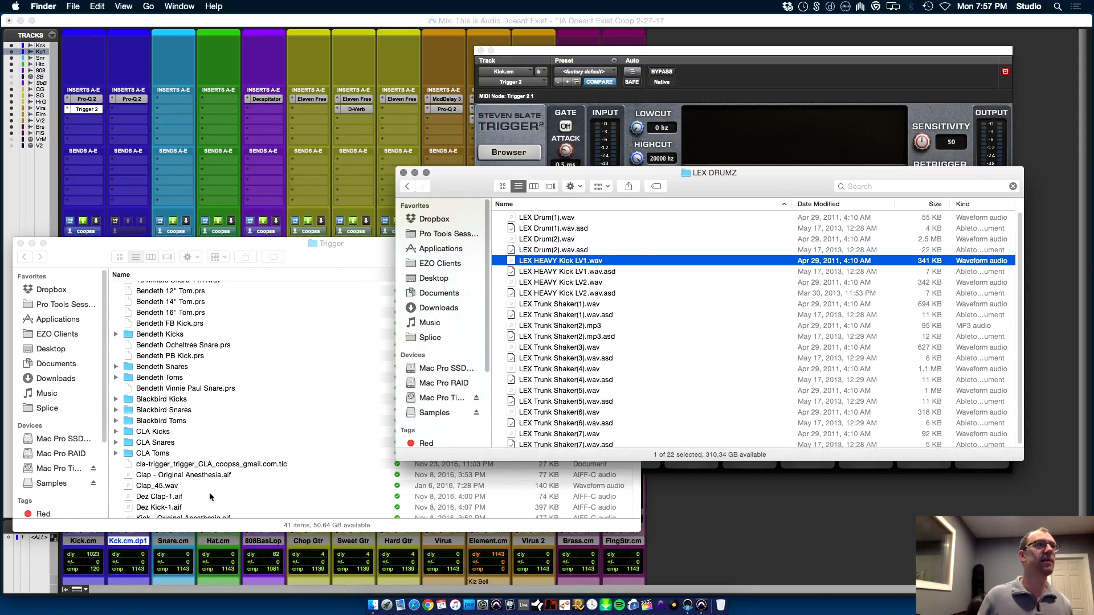
# - Return to Pro Tools, refresh Trigger 2's sample browser and load LEX HEAVY Kick LV1.wav into the second sample slot
pyautogui.click(88, 100)
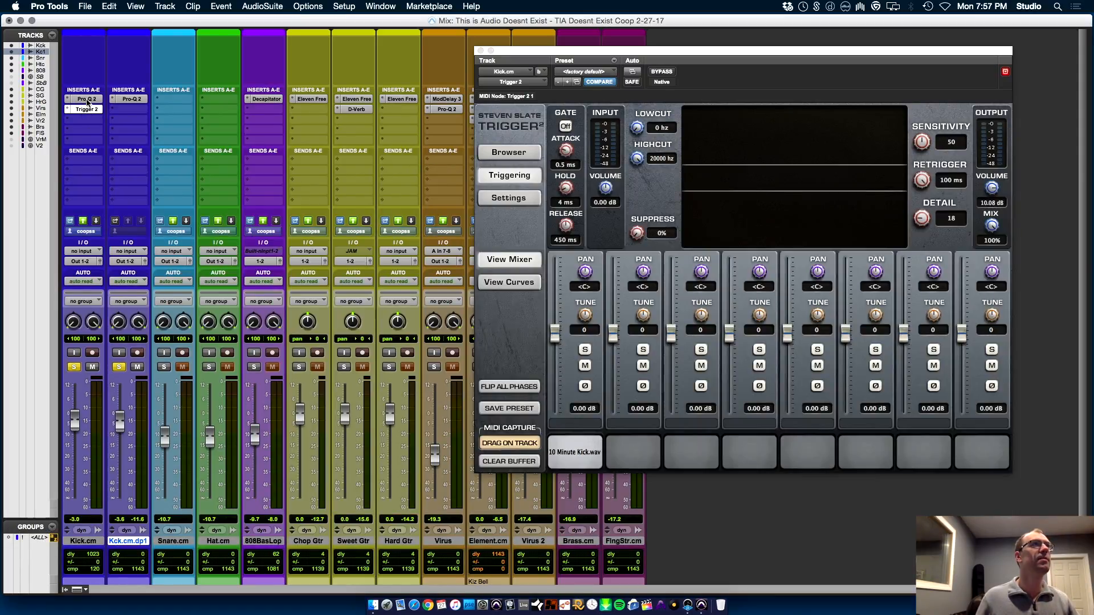
pyautogui.click(90, 110)
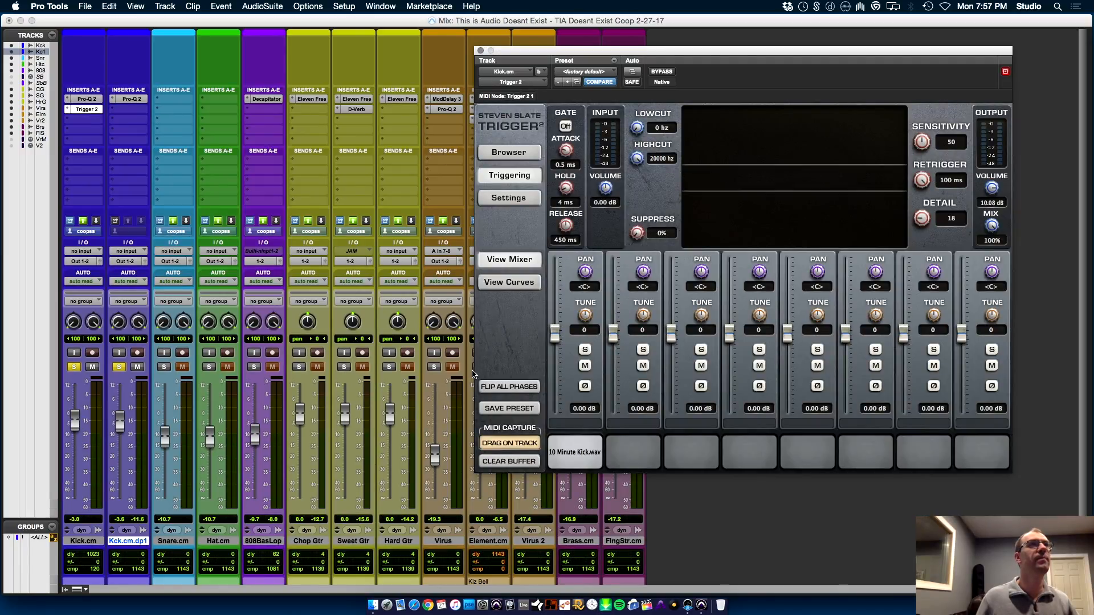
pyautogui.click(519, 151)
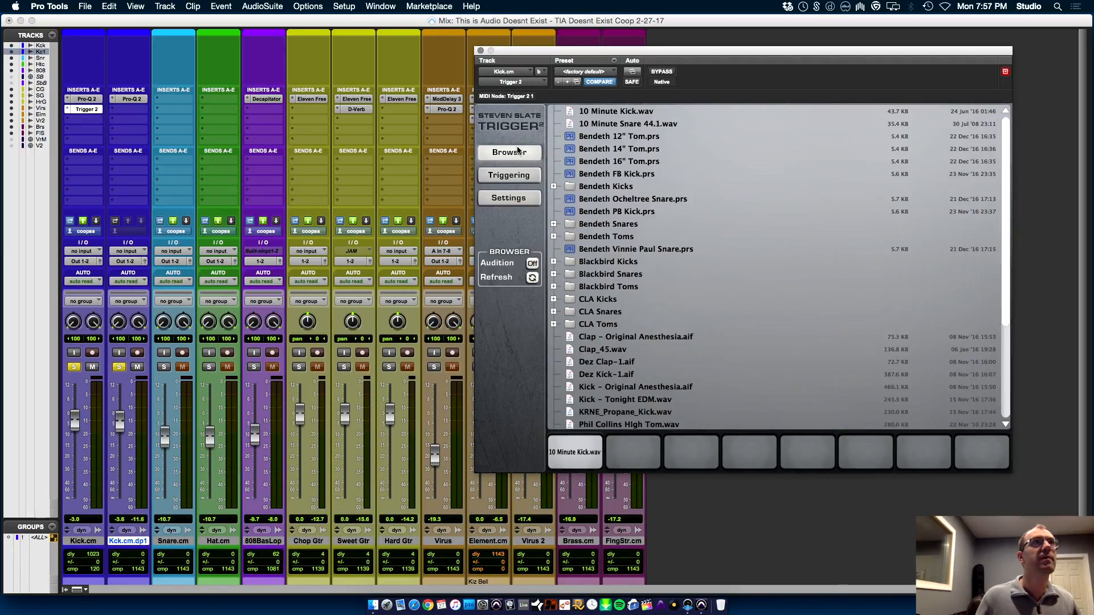
pyautogui.click(533, 278)
pyautogui.moveTo(621, 425); pyautogui.dragTo(640, 455)
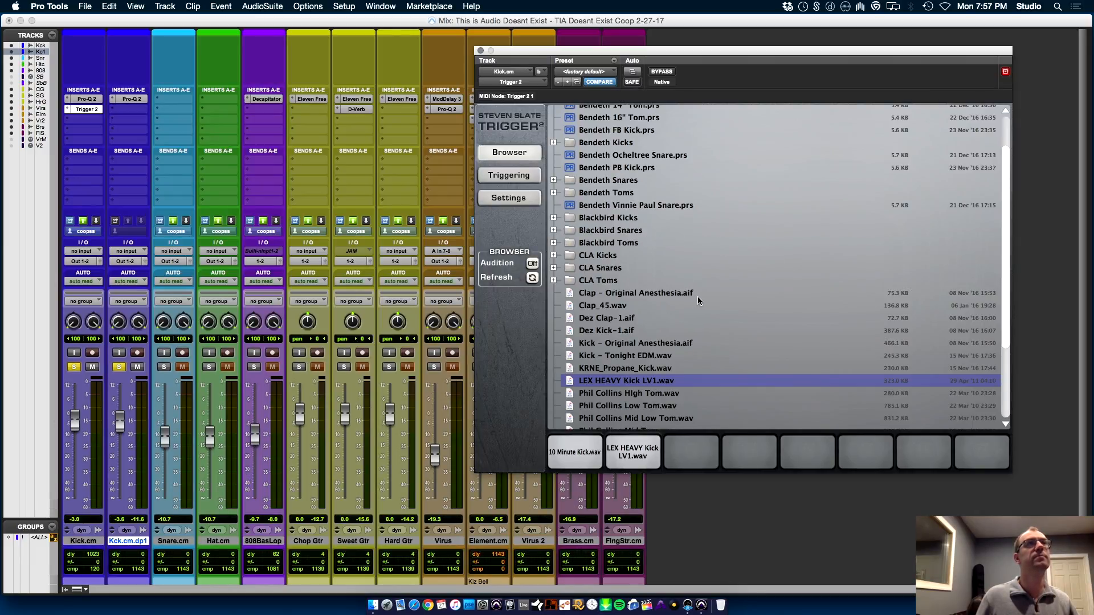
# - Play the triggered kick with the duplicate track unsoloed, and solo the LEX HEAVY Kick LV1.wav channel in Trigger 2's mixer
pyautogui.click(515, 176)
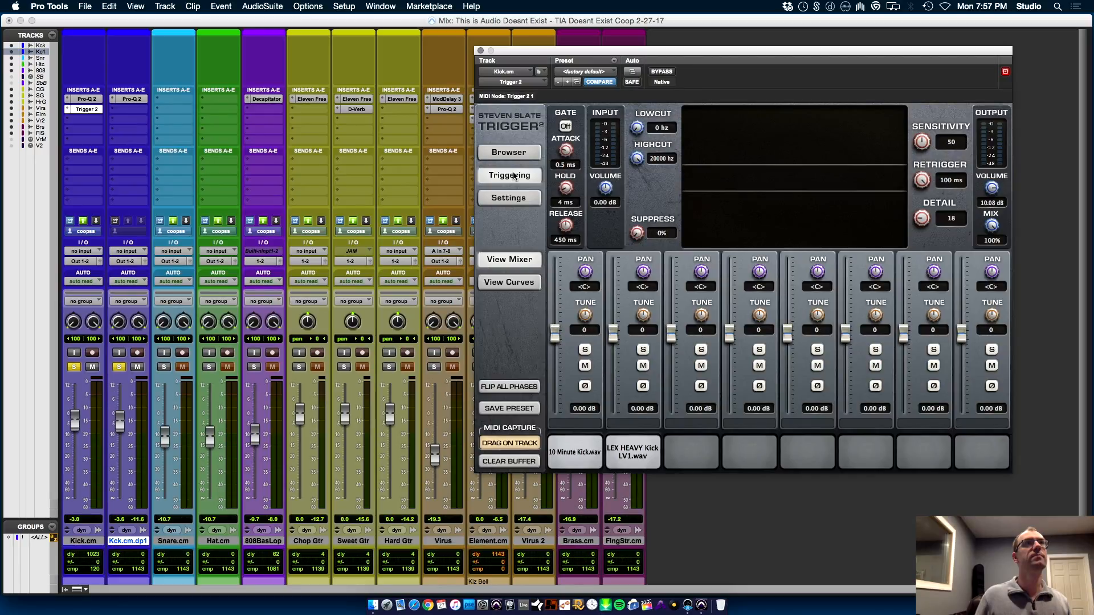
pyautogui.press('space')
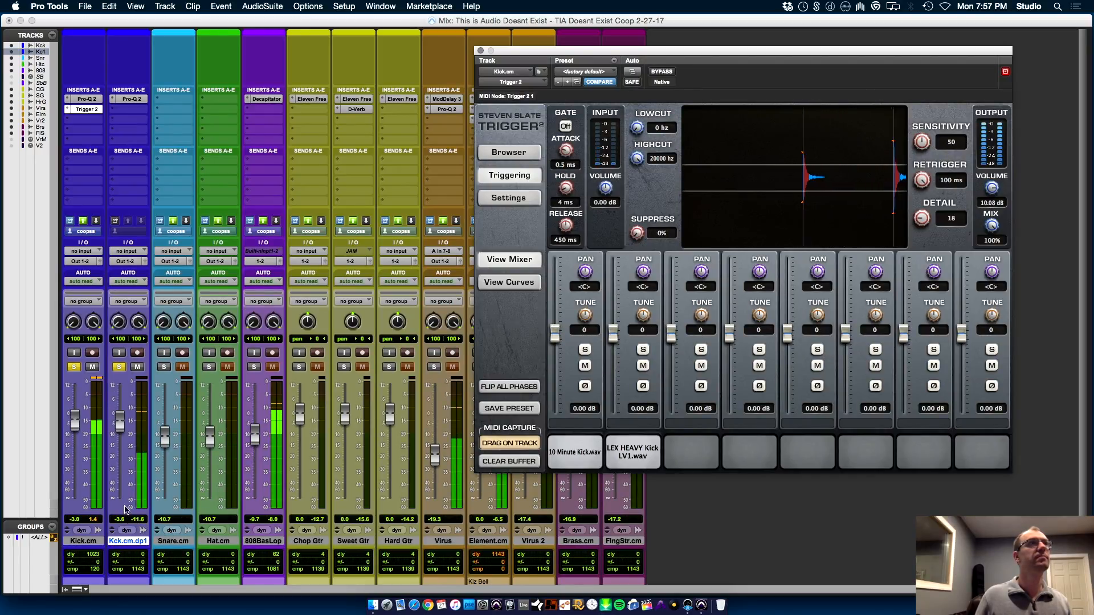
pyautogui.click(119, 367)
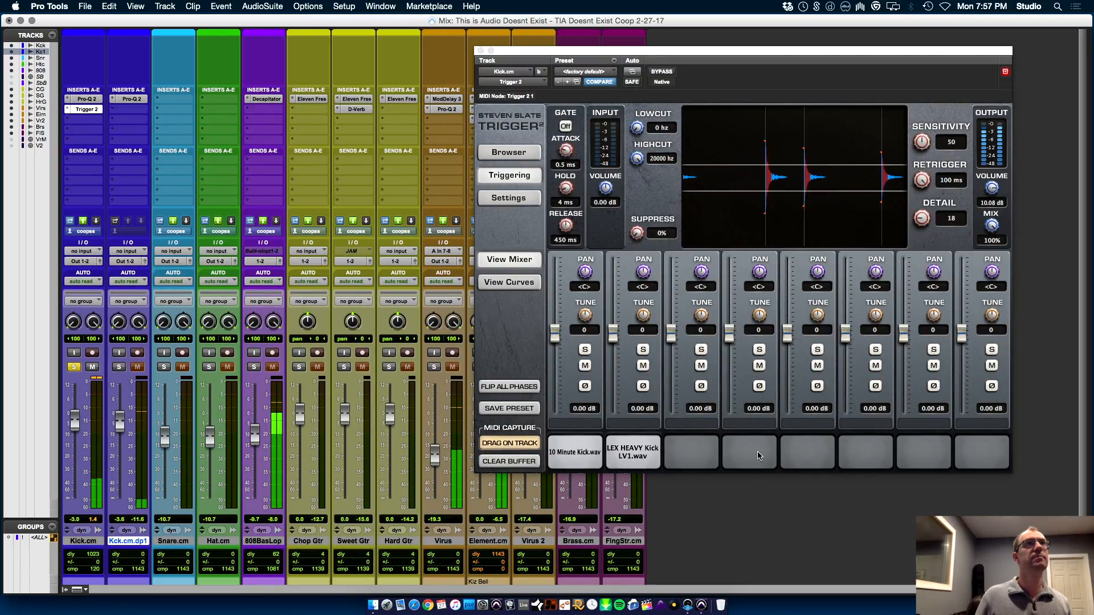
pyautogui.click(644, 352)
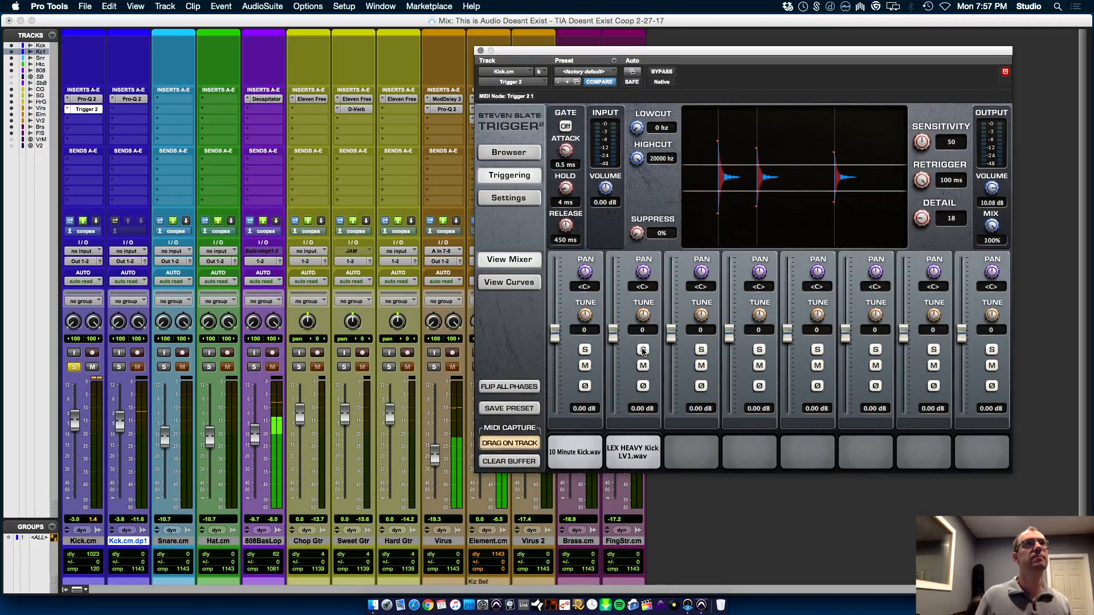
# - Compare the playing kick with the LEX HEAVY Kick LV1.wav channel muted and unmuted, and with the duplicate kick track soloed and unsoloed
pyautogui.click(643, 365)
pyautogui.click(643, 365)
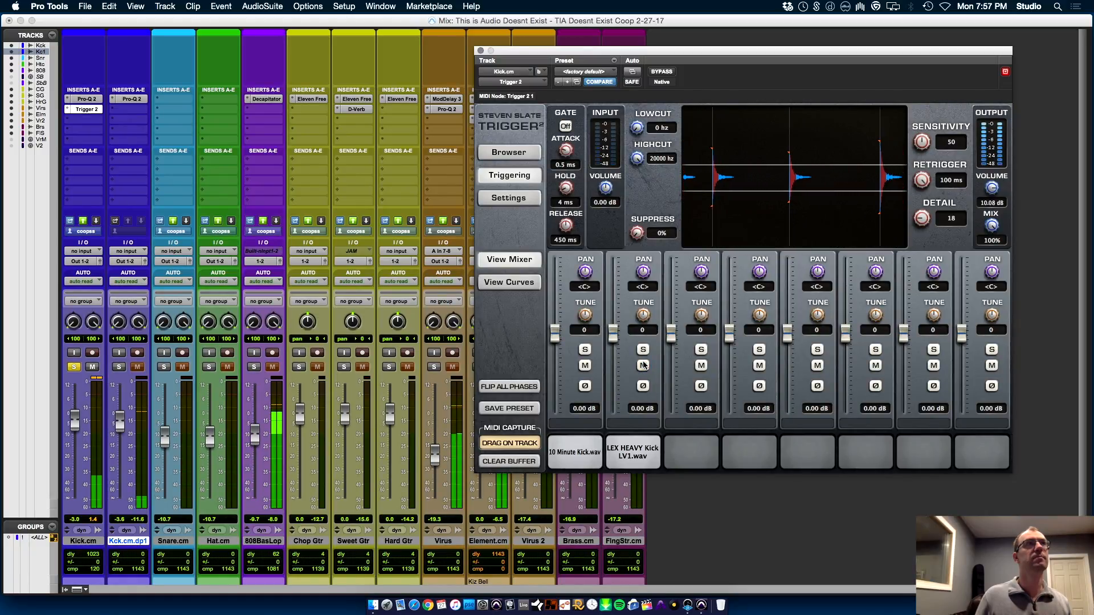
pyautogui.click(118, 367)
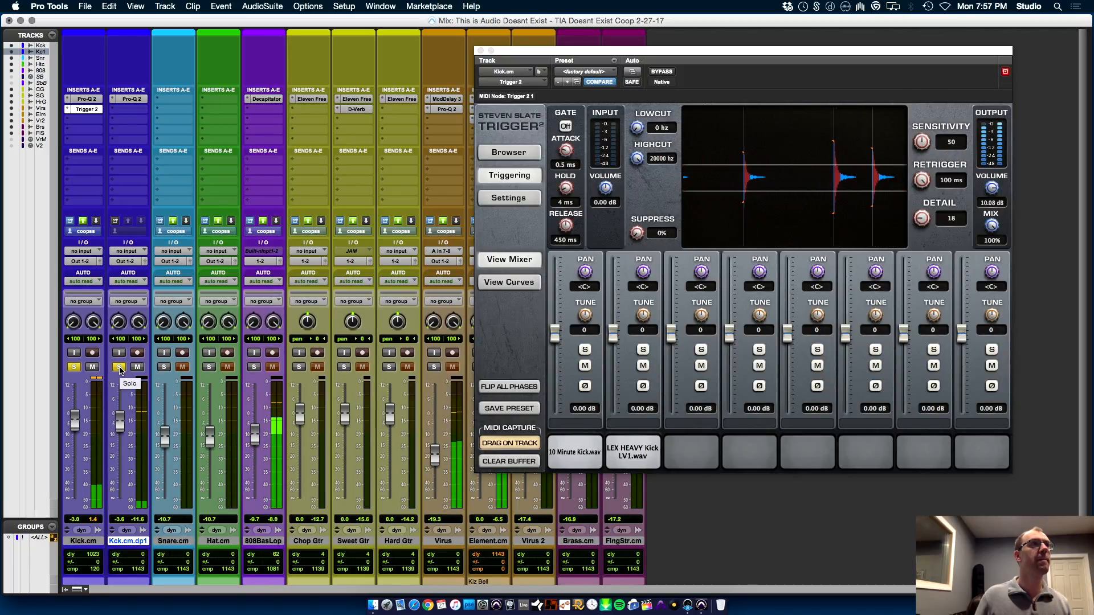
pyautogui.click(118, 367)
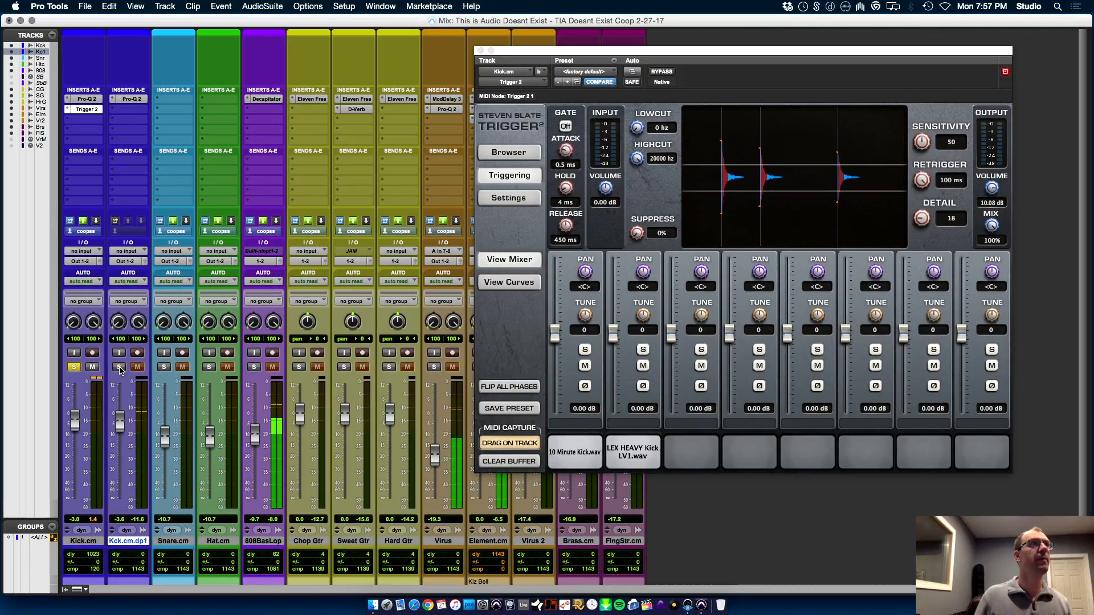
# - Commit the duplicate kick track offline, rendering volume, mute and pan automation and inserting the result after the last selected track
pyautogui.rightClick(126, 548)
pyautogui.click(157, 539)
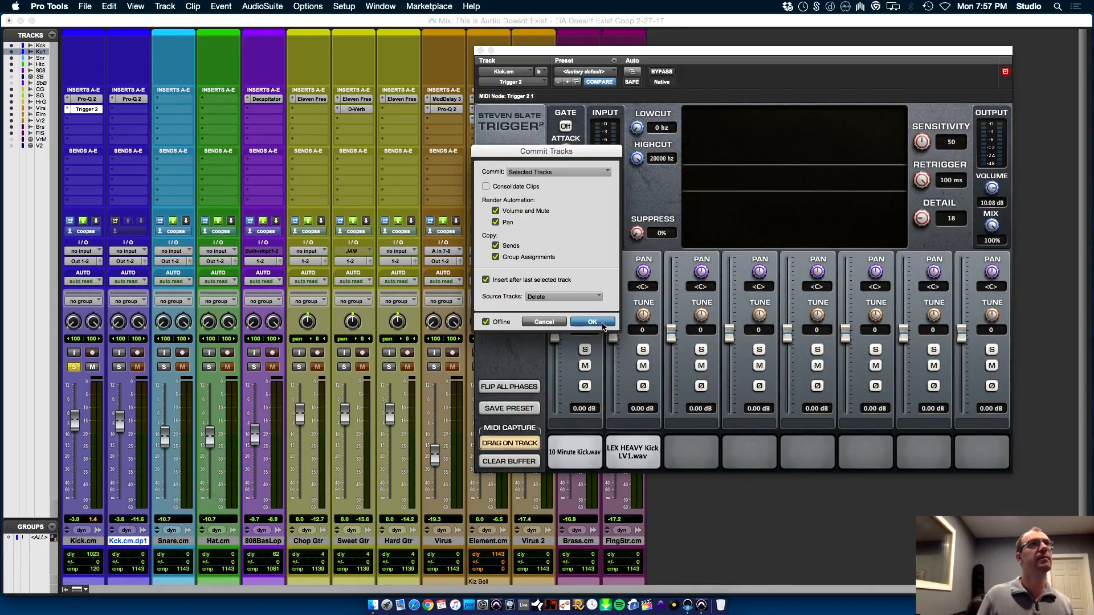
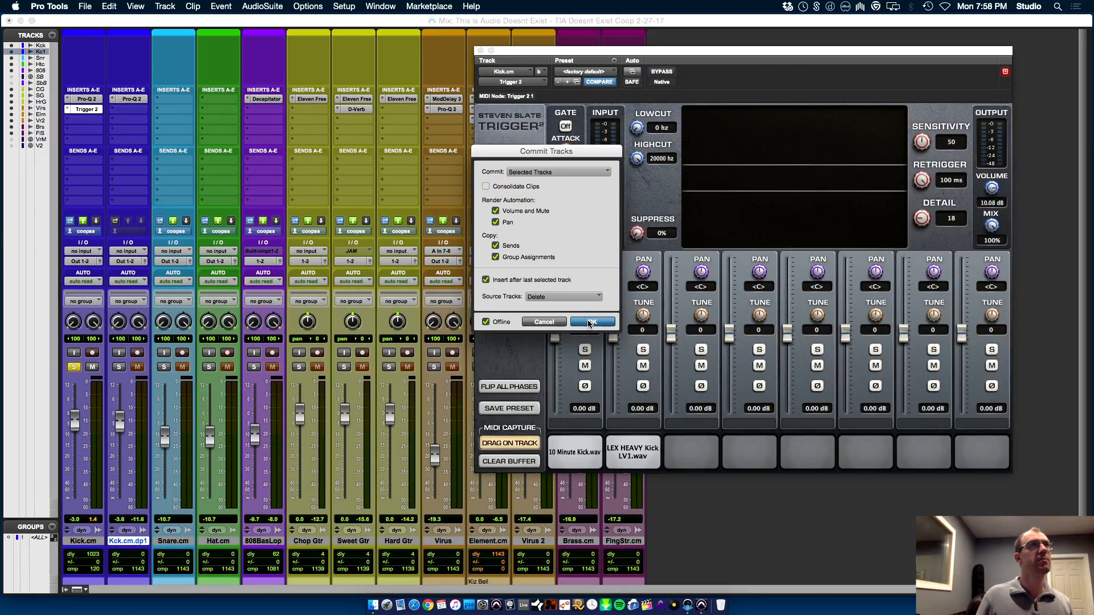
pyautogui.click(591, 322)
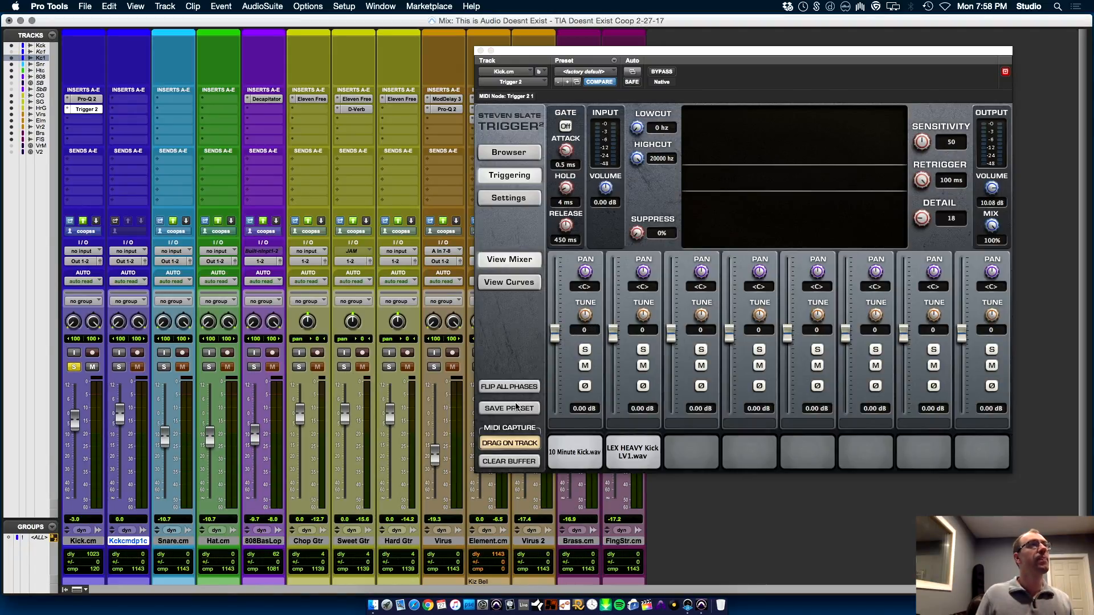
# - Switch to the Edit window, enlarge the committed kick track's height and close the Trigger 2 window
pyautogui.press('super+equal')
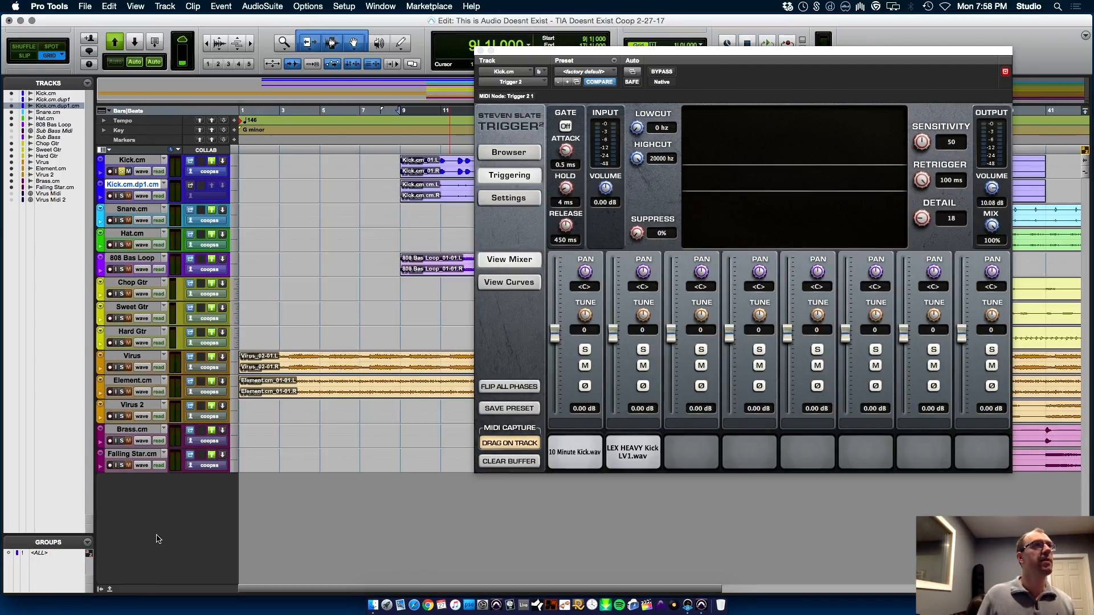
pyautogui.click(150, 199)
pyautogui.click(124, 202)
pyautogui.moveTo(126, 203); pyautogui.dragTo(128, 324)
pyautogui.press('t')
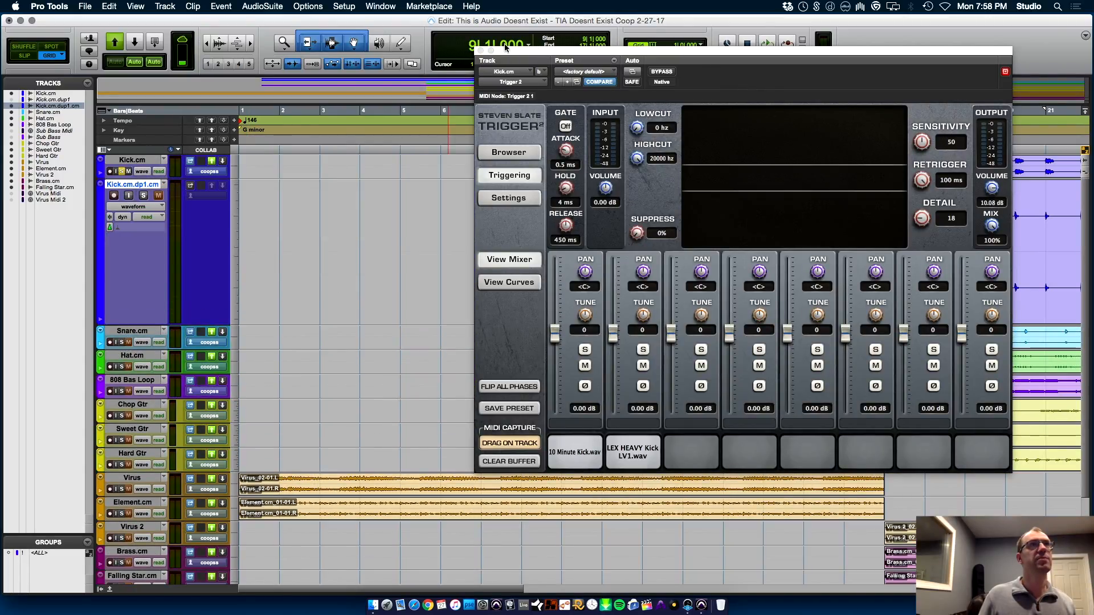
pyautogui.click(482, 51)
# - Select the single kick hit on the committed track from 11|1|000 to 11|2|000
pyautogui.click(657, 241)
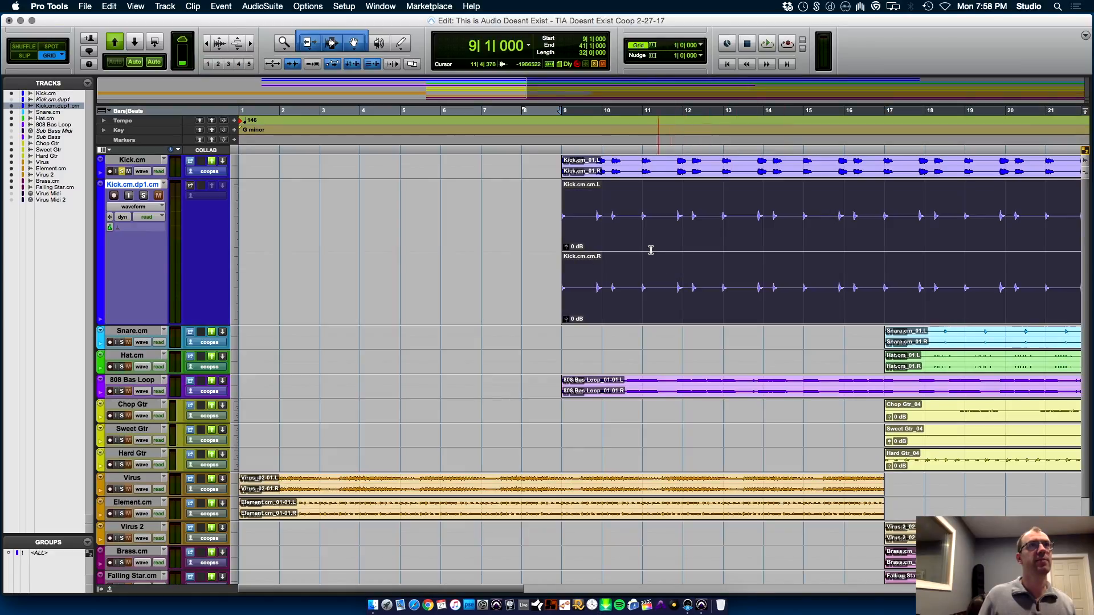
pyautogui.press('t')
pyautogui.press('t')
pyautogui.press('t')
pyautogui.press('t')
pyautogui.press('t')
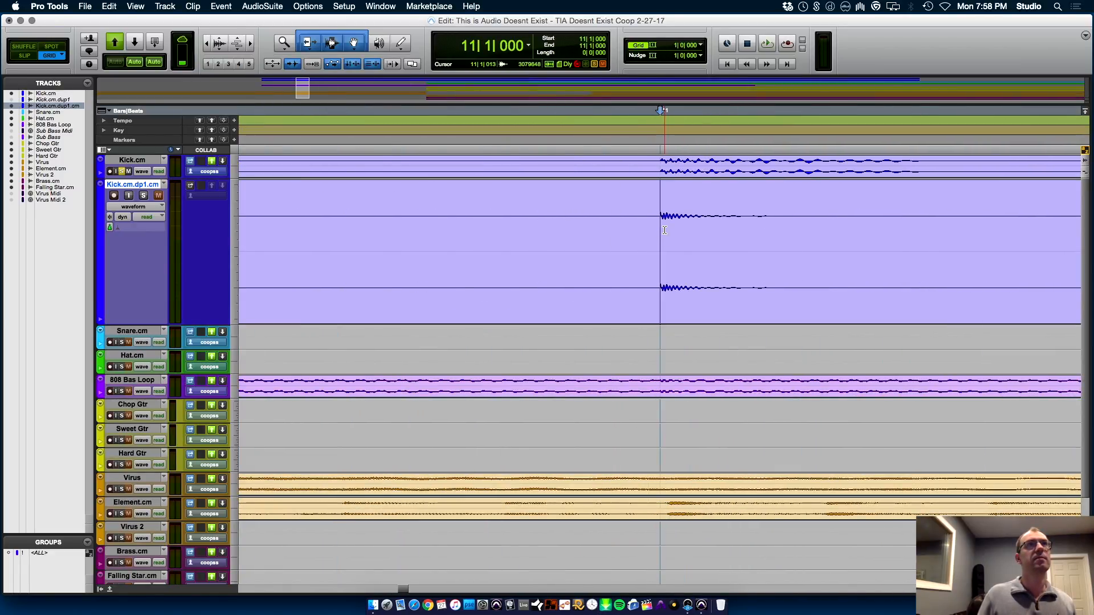
pyautogui.press('r')
pyautogui.press('r')
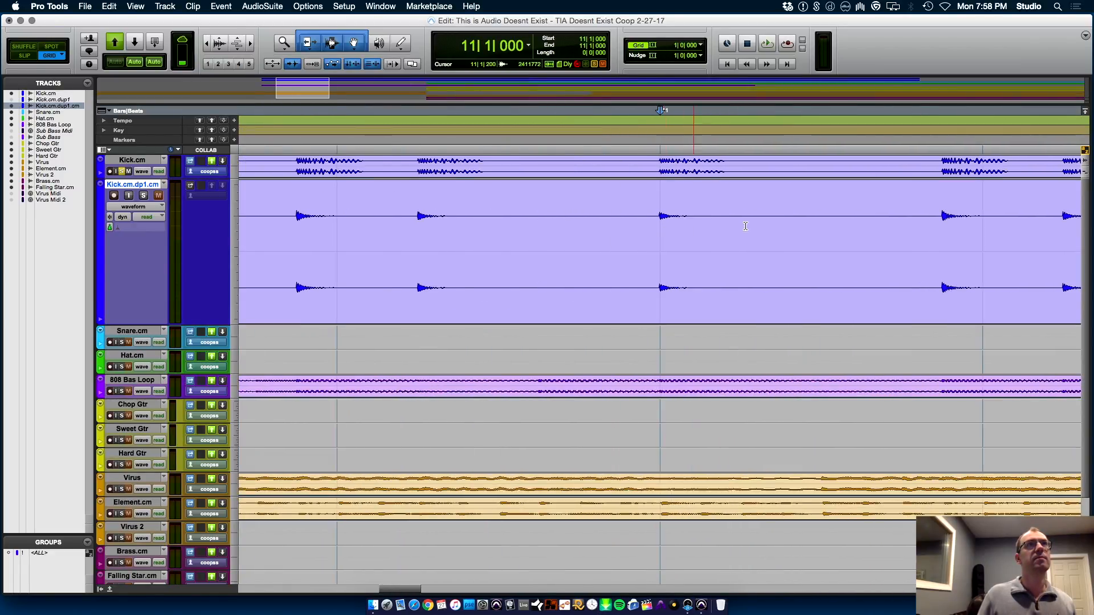
pyautogui.click(700, 46)
pyautogui.click(738, 69)
pyautogui.moveTo(732, 304); pyautogui.dragTo(656, 222)
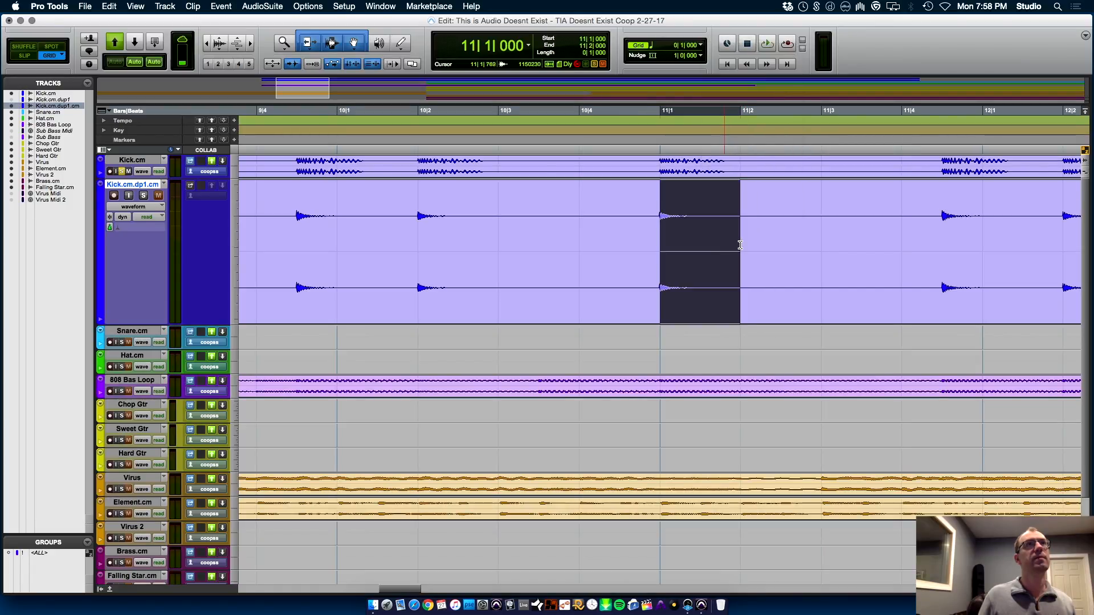
# - Normalize the selected kick hit to 100% peak level with AudioSuite and close the Normalize window
pyautogui.click(221, 6)
pyautogui.moveTo(262, 6)
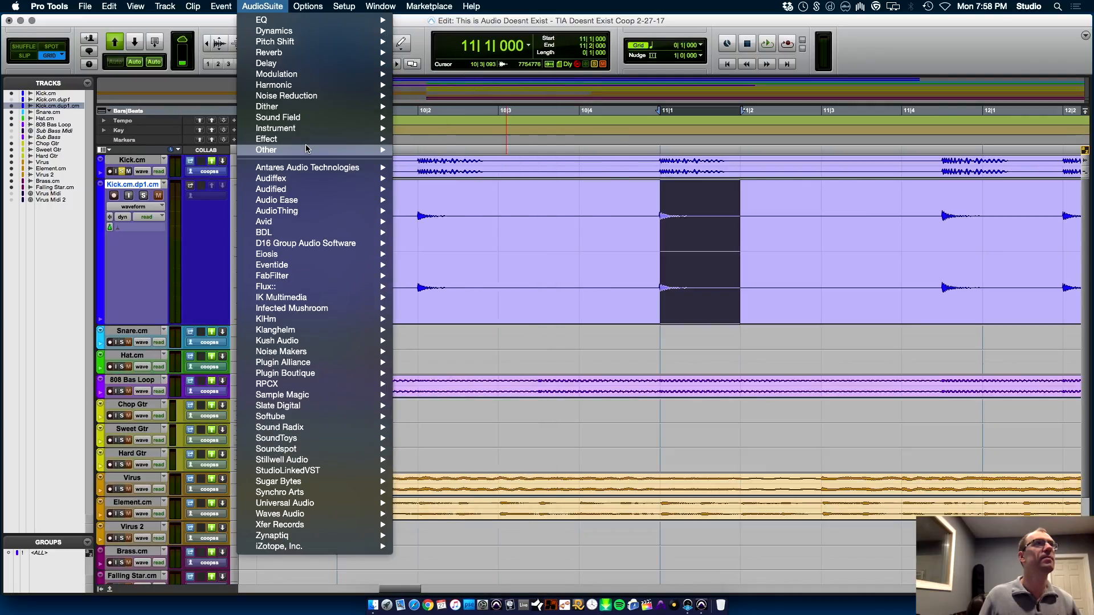
pyautogui.moveTo(308, 150)
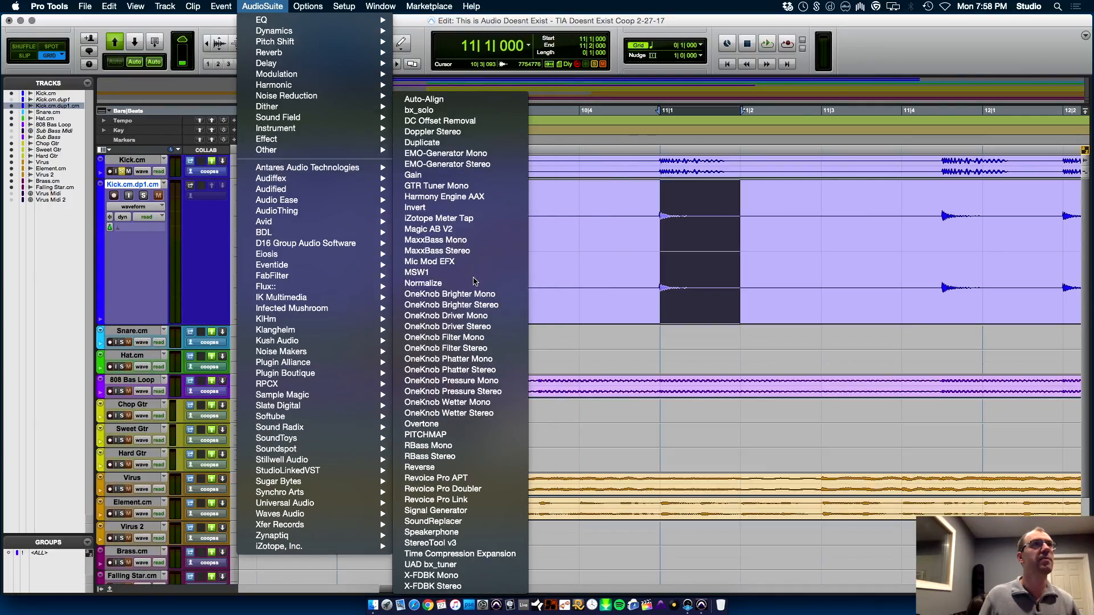
pyautogui.click(450, 283)
pyautogui.click(703, 250)
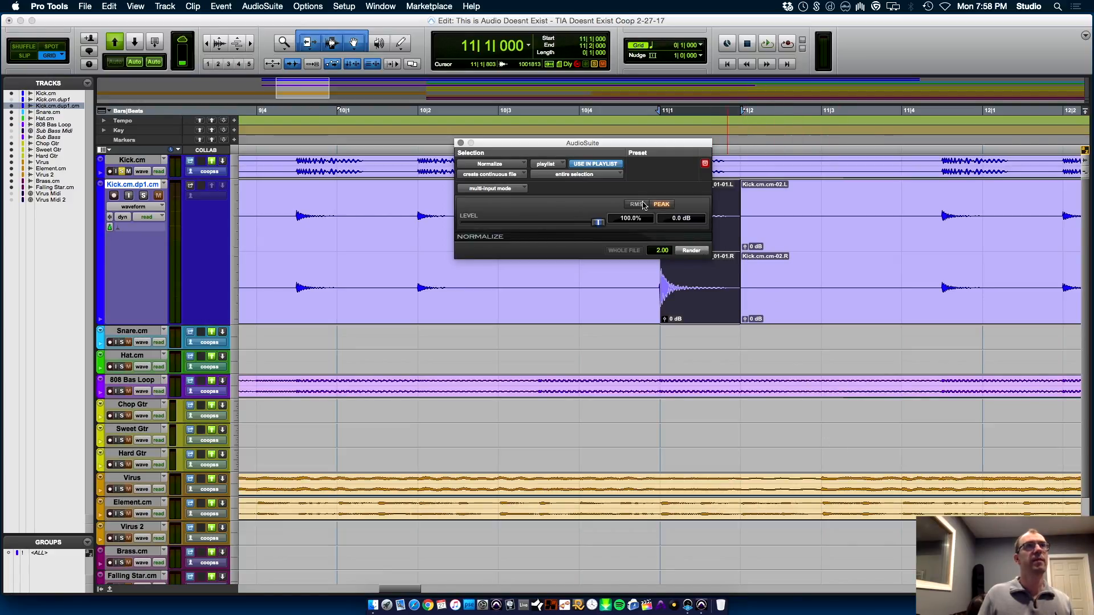
pyautogui.click(460, 143)
# - Rename the normalized kick clip as TIA Kick
pyautogui.press('super+shift+r')
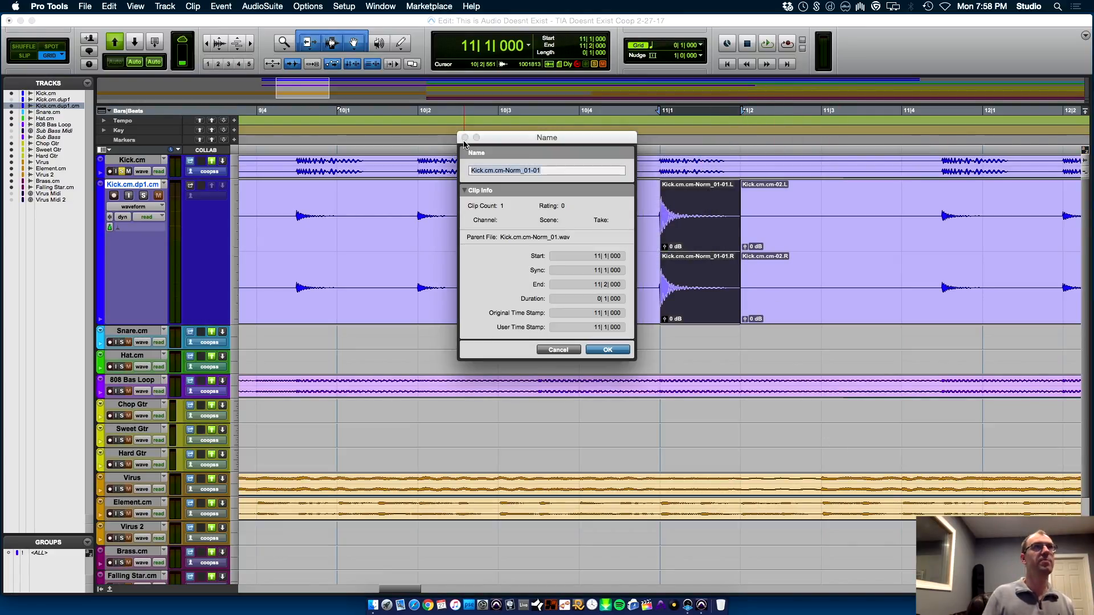
pyautogui.write('TIA Kick')
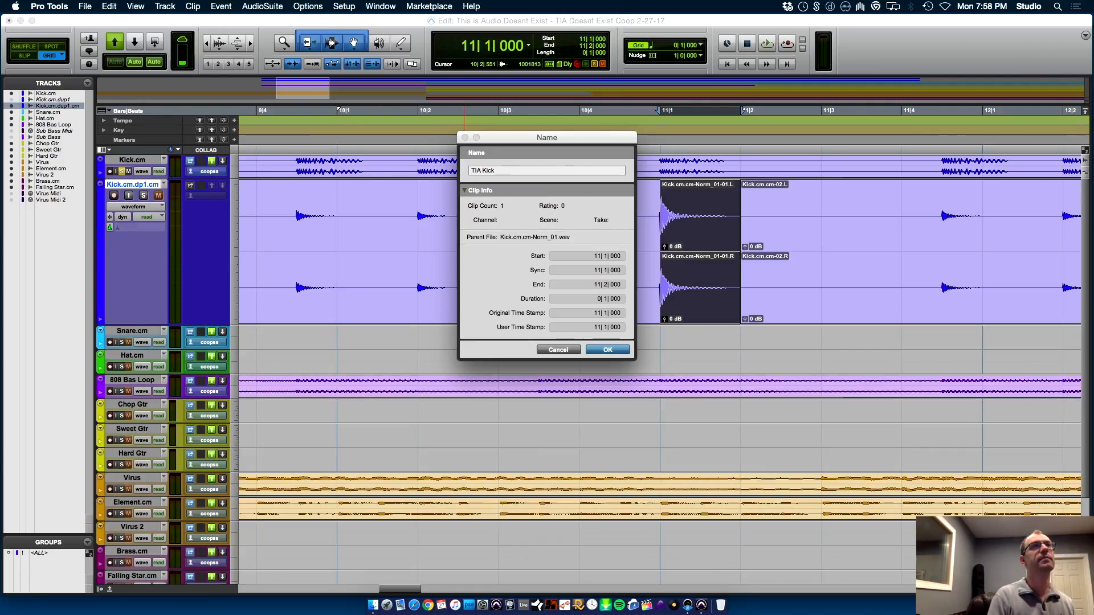
pyautogui.press('Return')
# - Export the TIA Kick clip as an interleaved 24-bit, 44.1 kHz WAV into Dropbox's Samples/Trigger folder
pyautogui.press('super+shift+k')
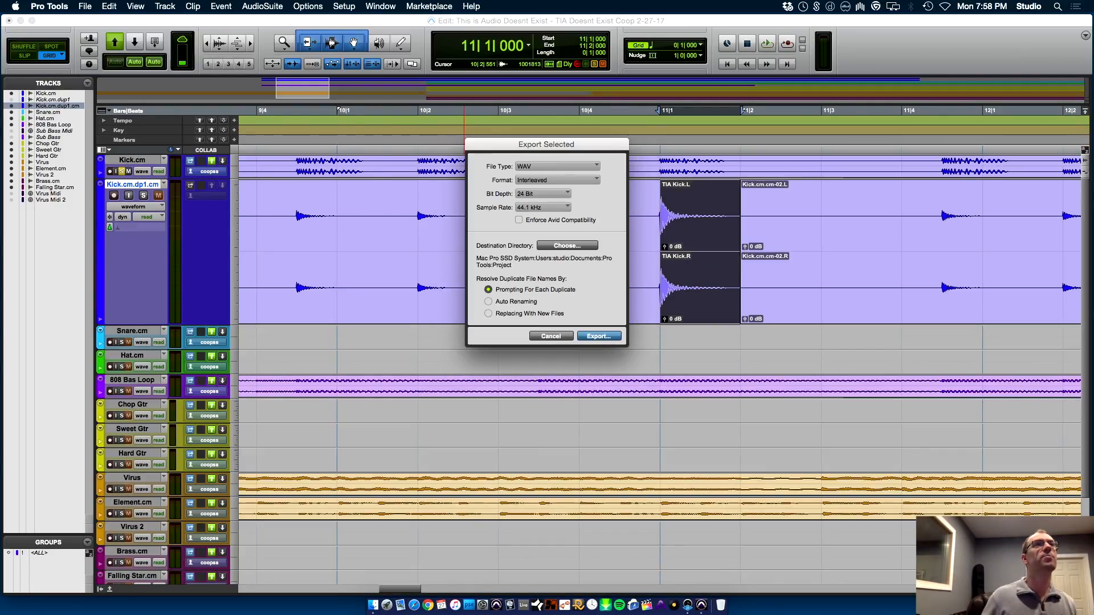
pyautogui.click(574, 245)
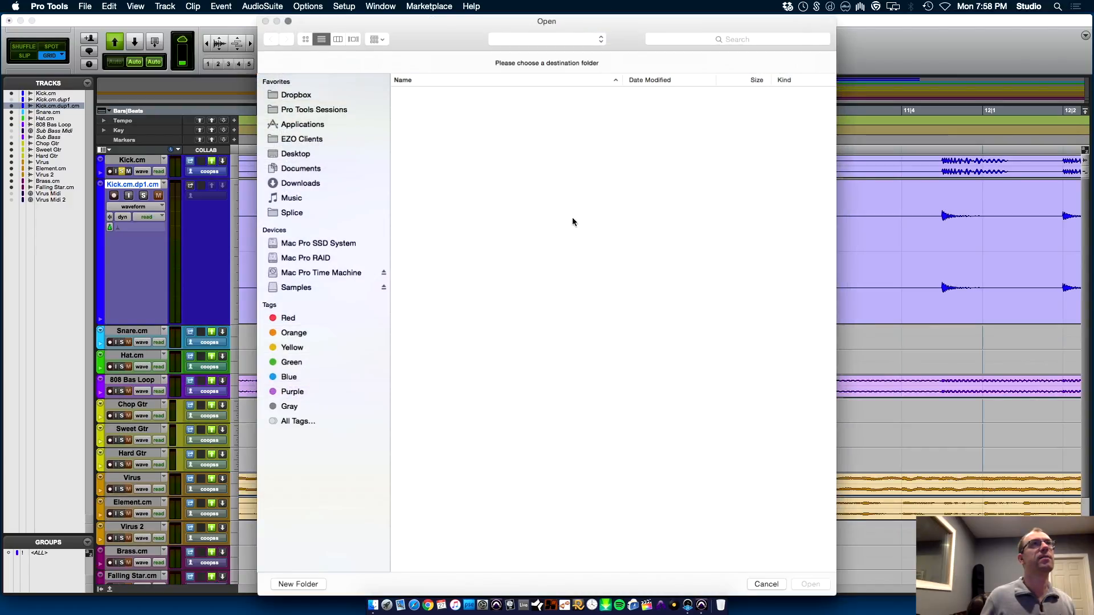
pyautogui.click(311, 258)
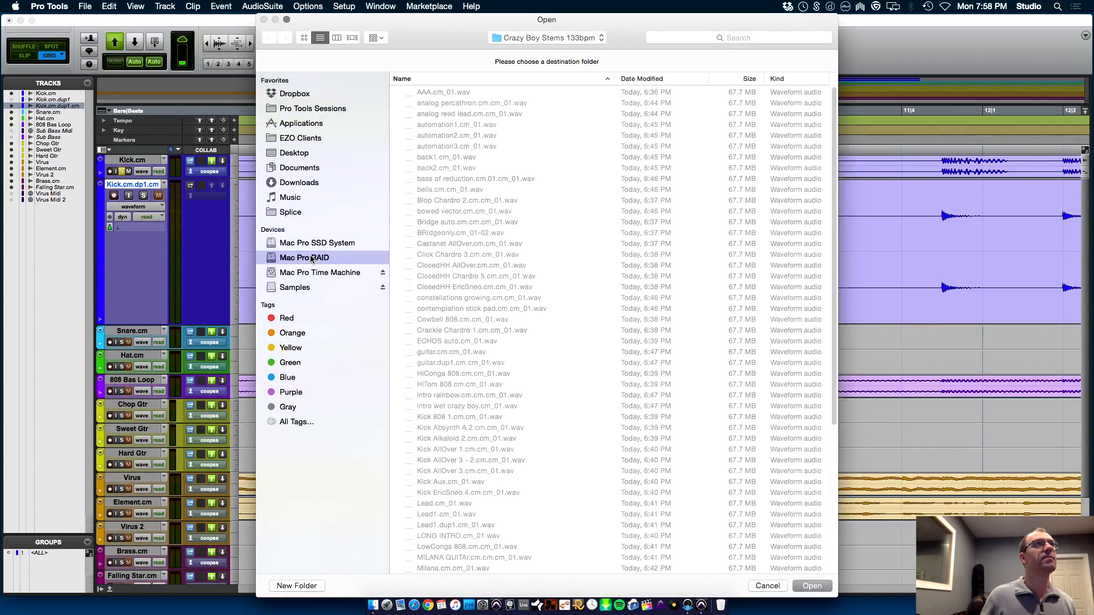
pyautogui.click(308, 94)
pyautogui.press('s')
pyautogui.press('super+Down')
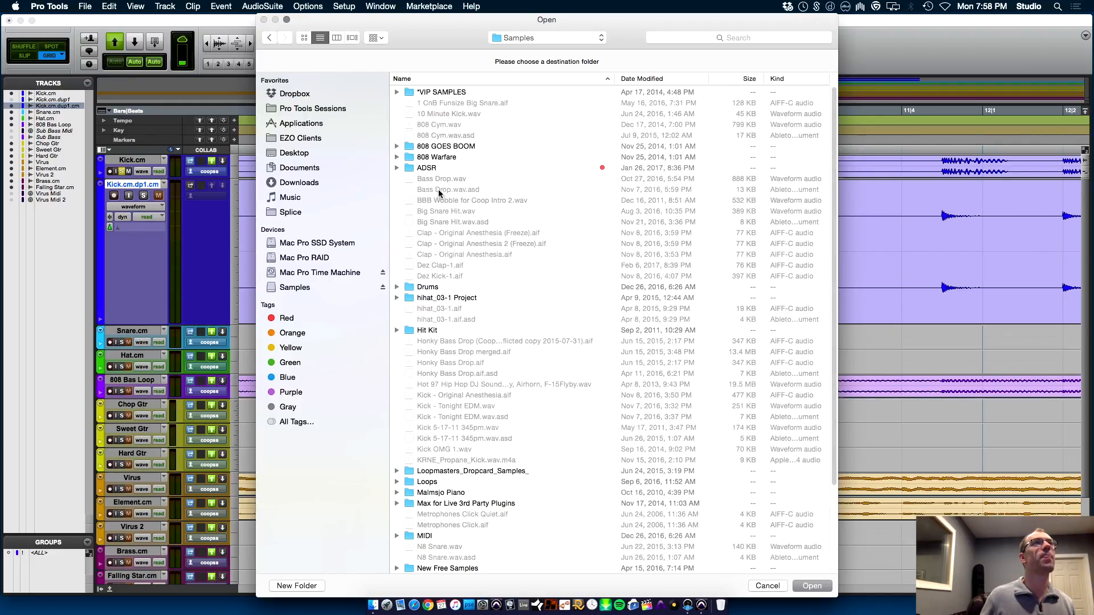
pyautogui.press('t')
pyautogui.press('super+Down')
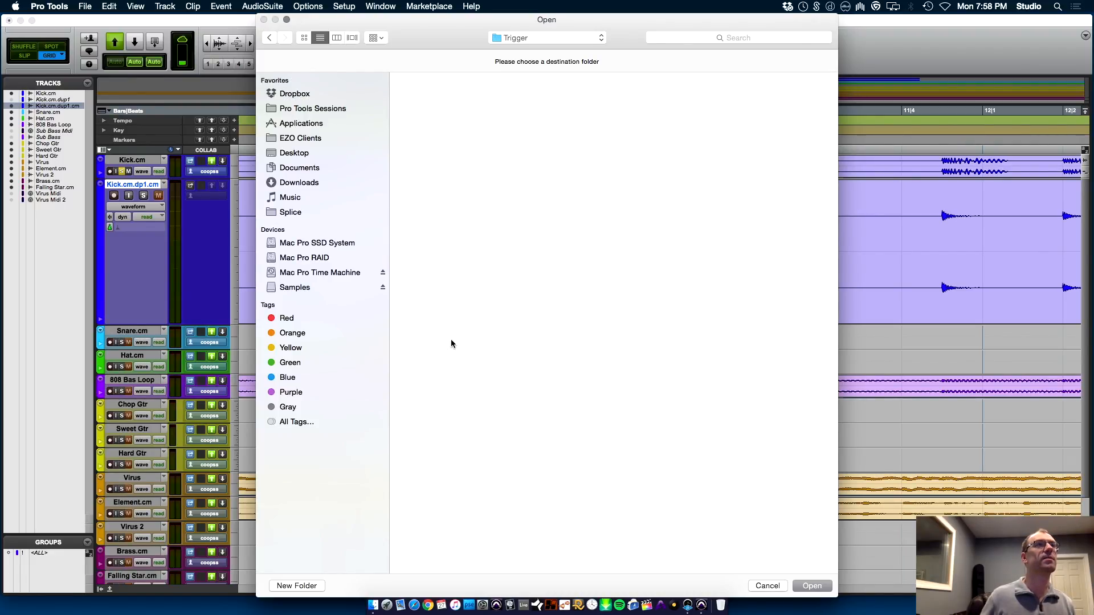
pyautogui.press('Return')
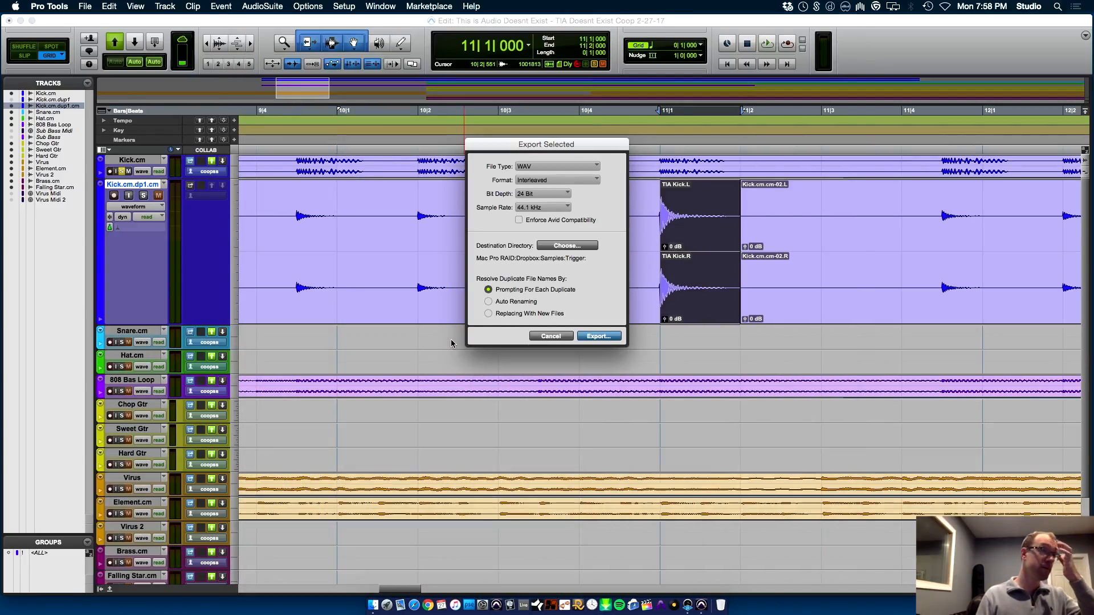
pyautogui.press('Return')
# - Delete the committed duplicate kick track from the session
pyautogui.press('r')
pyautogui.press('r')
pyautogui.press('r')
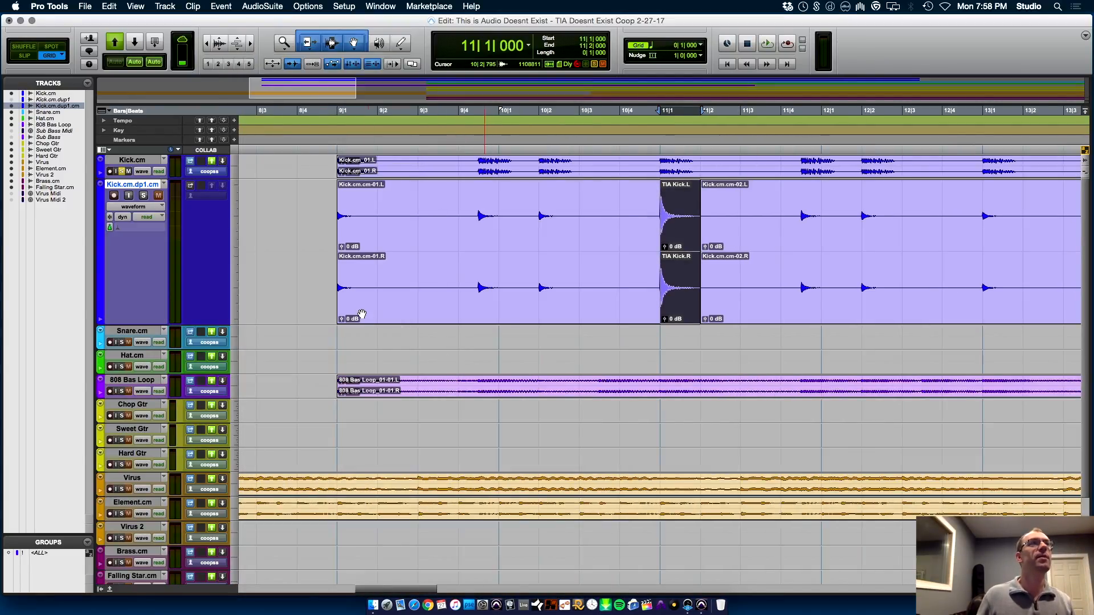
pyautogui.press('r')
pyautogui.press('r')
pyautogui.rightClick(147, 184)
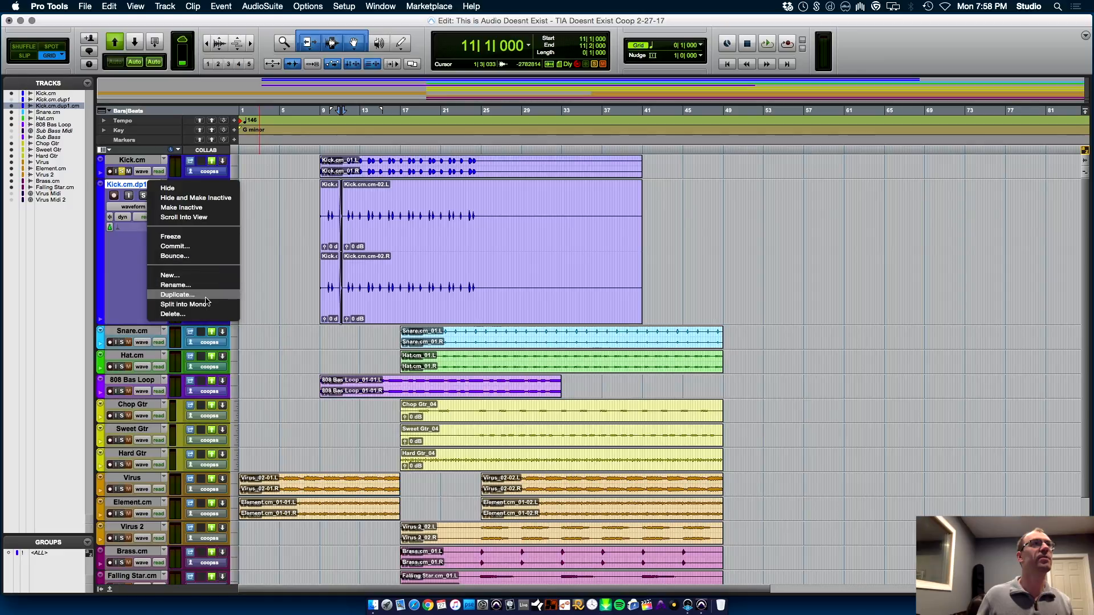
pyautogui.click(173, 313)
pyautogui.press('Return')
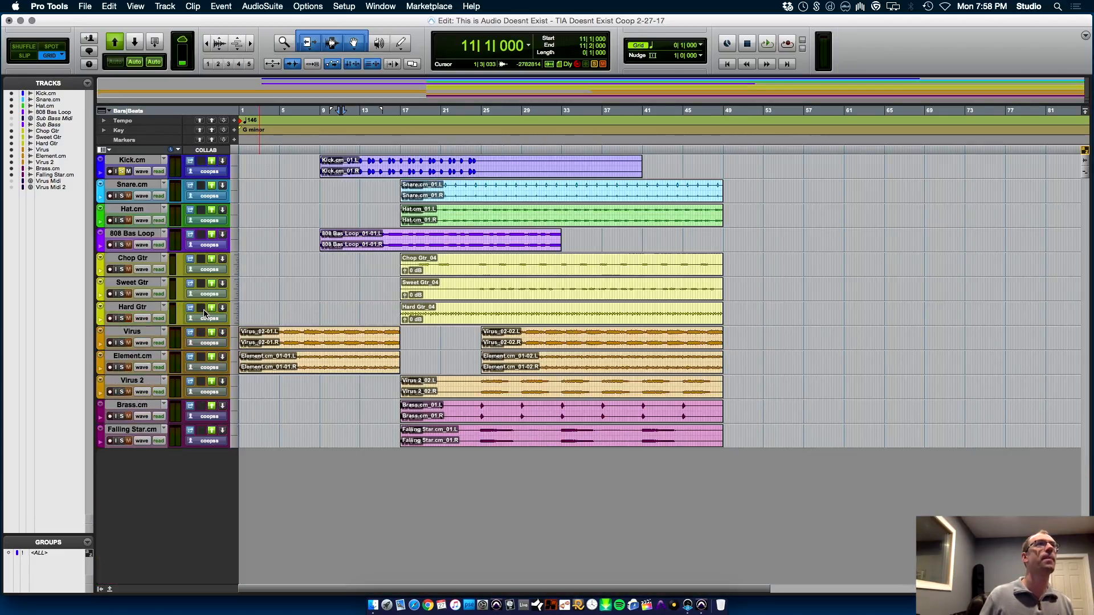
# - Open Trigger 2 on the Kick.cm track from the Mix window and load TIA Kick.wav into the third sample slot
pyautogui.click(137, 160)
pyautogui.press('super+equal')
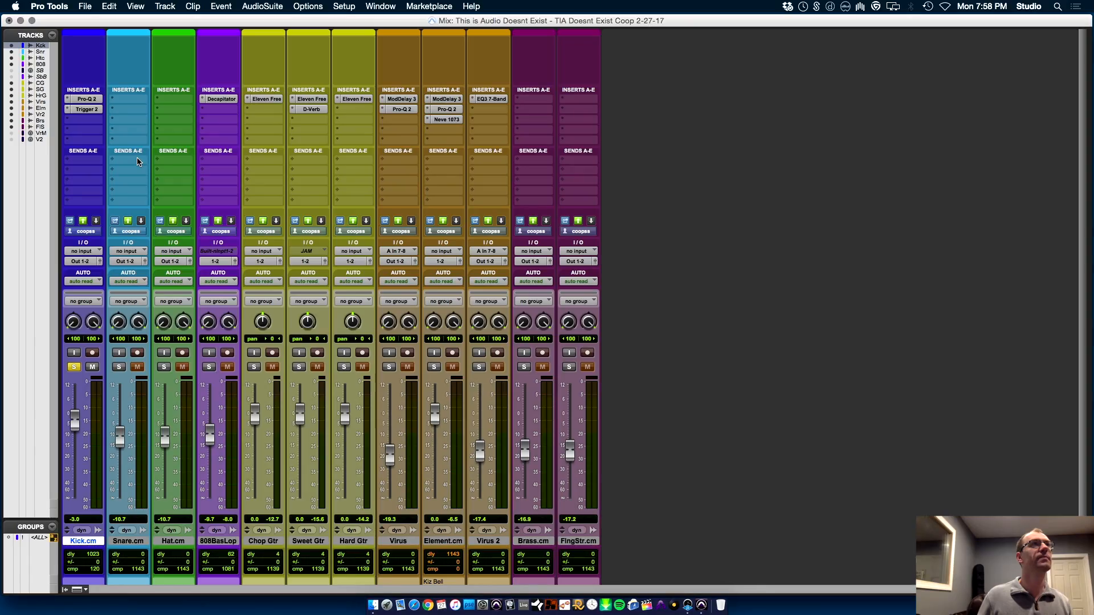
pyautogui.click(95, 118)
pyautogui.click(86, 109)
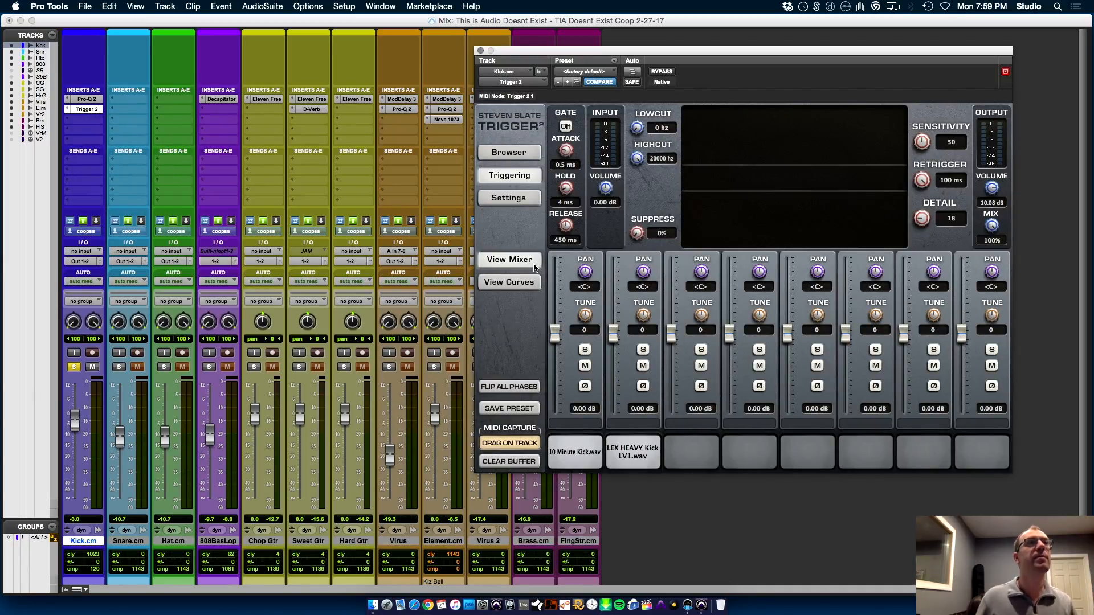
pyautogui.click(510, 152)
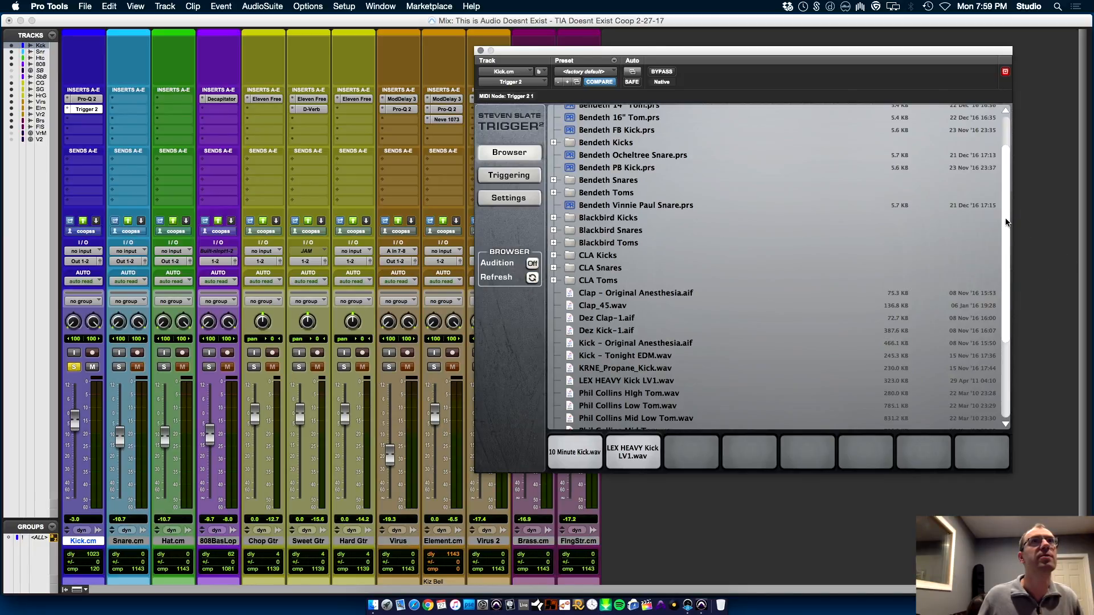
pyautogui.scroll(-3, 1006, 221)
pyautogui.moveTo(605, 340); pyautogui.dragTo(691, 452)
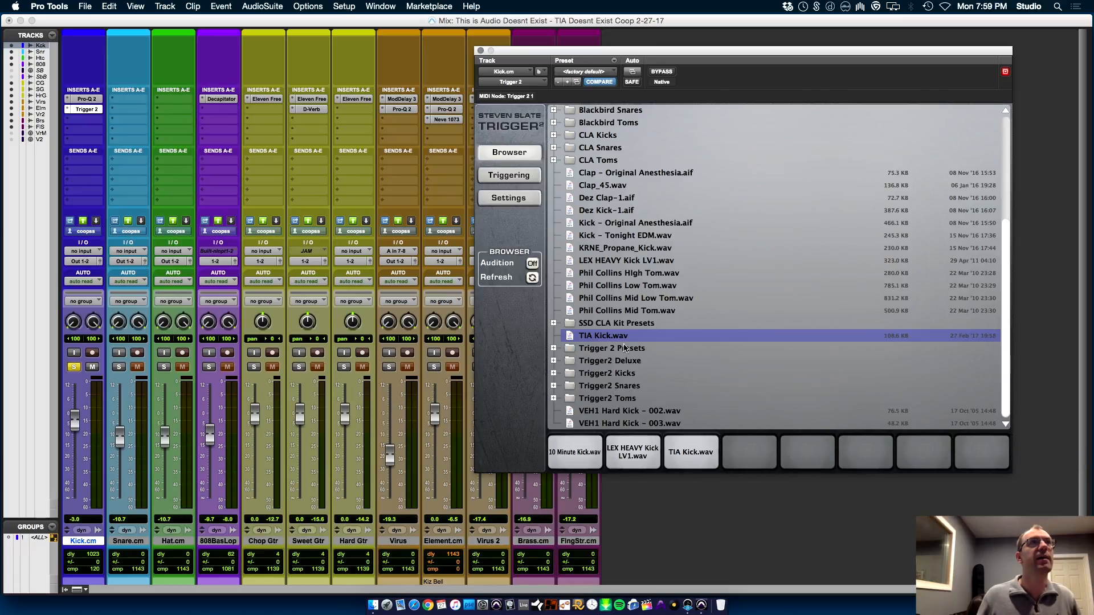
# - Play the song from 8|4|000 and audition the TIA Kick.wav channel on its own in Trigger 2's mixer
pyautogui.click(510, 176)
pyautogui.press('space')
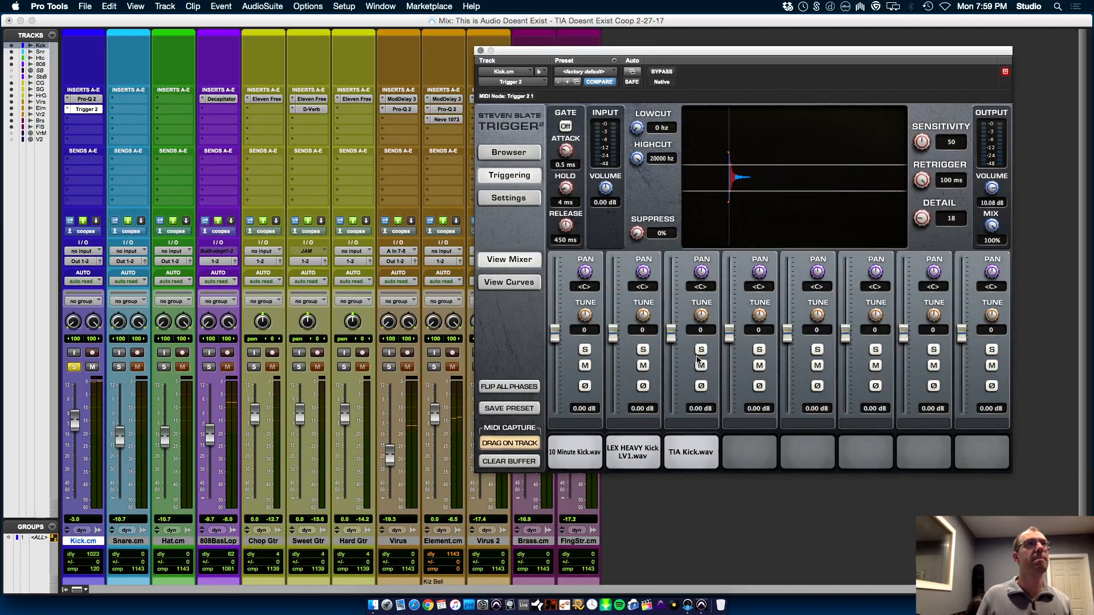
pyautogui.press('super+equal')
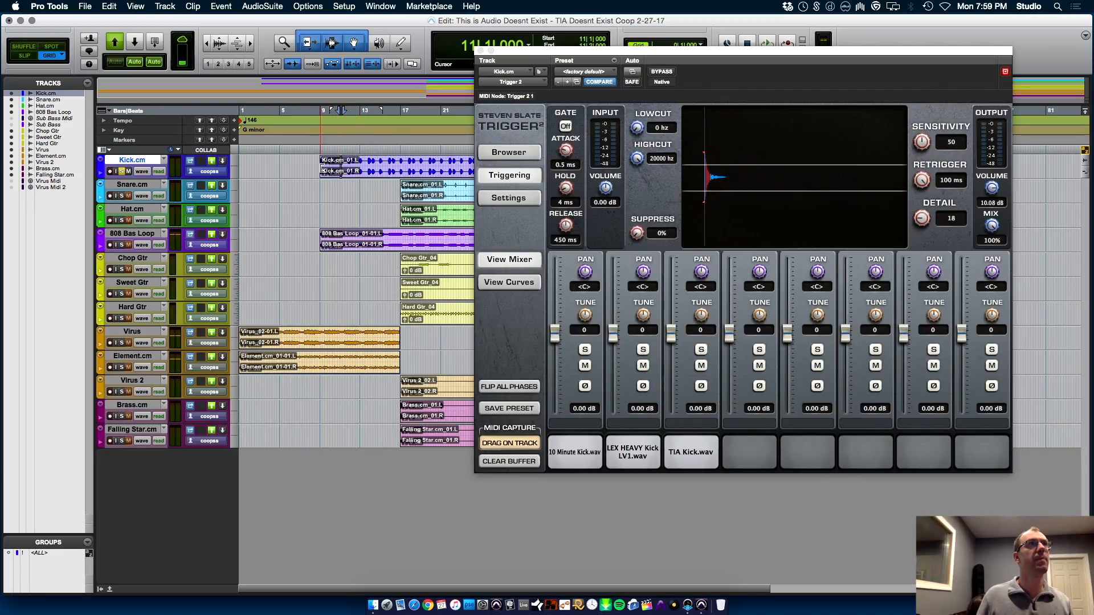
pyautogui.press('space')
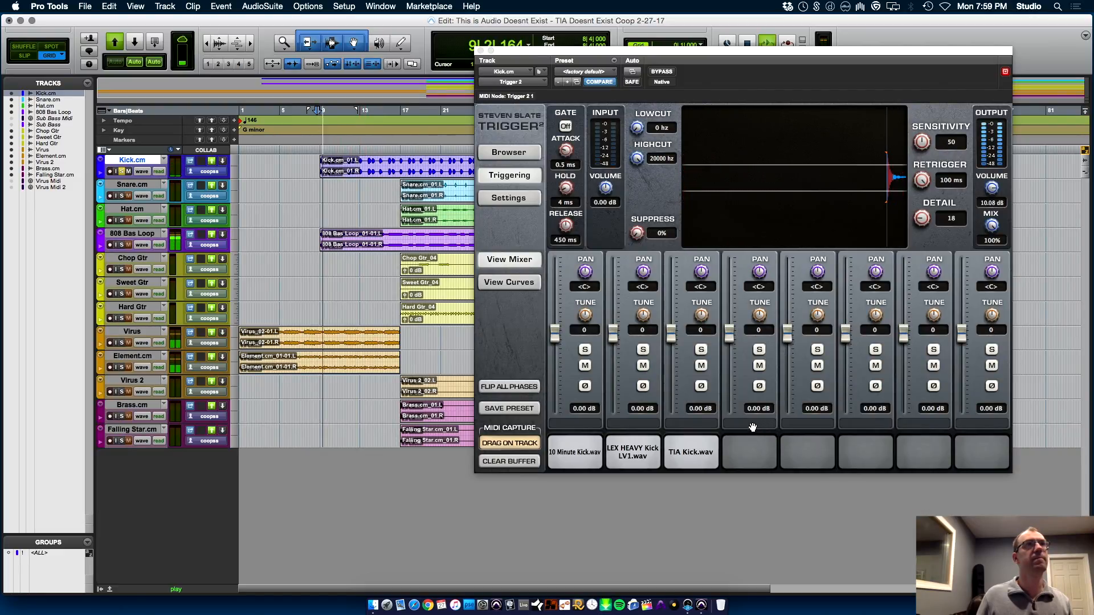
pyautogui.click(700, 350)
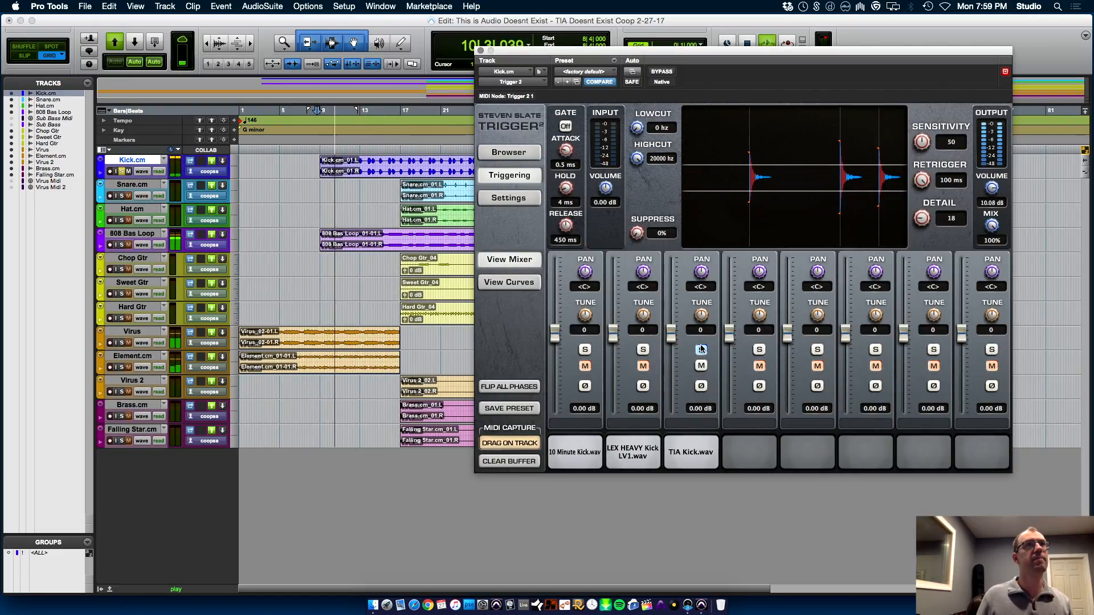
pyautogui.click(701, 349)
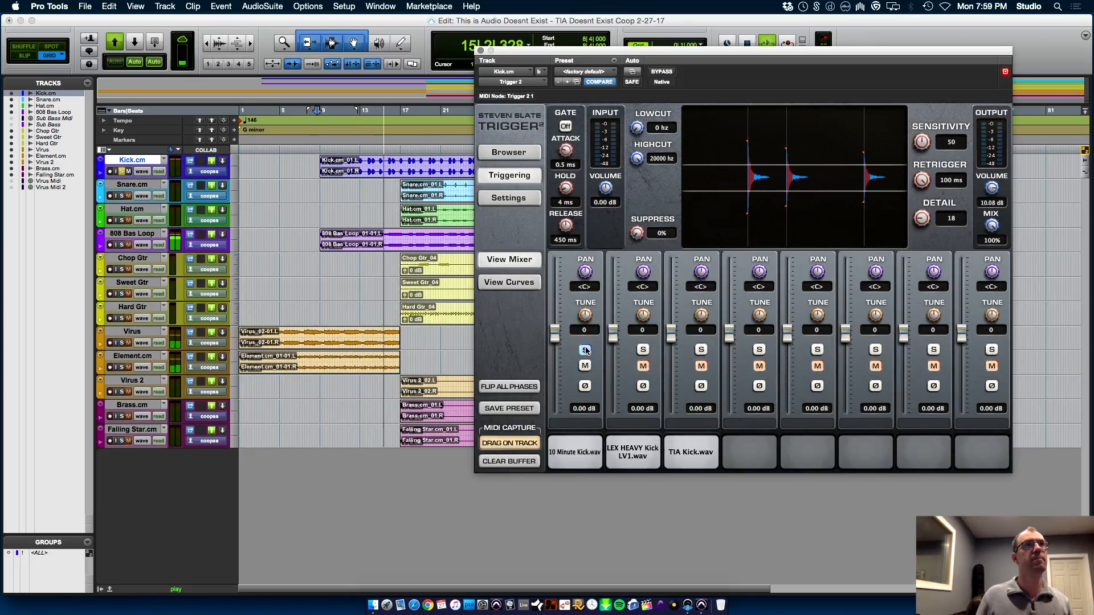
# - Tune TIA Kick.wav to -5 and set its level to -6.40 dB while auditioning the song from 9|1|000
pyautogui.moveTo(671, 335); pyautogui.dragTo(678, 362)
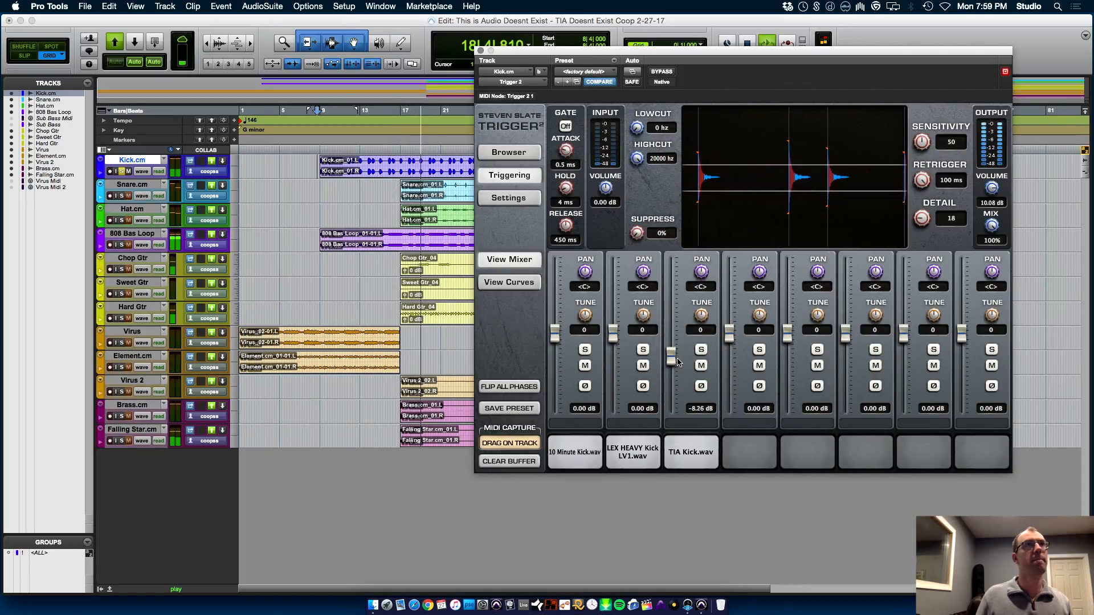
pyautogui.press('space')
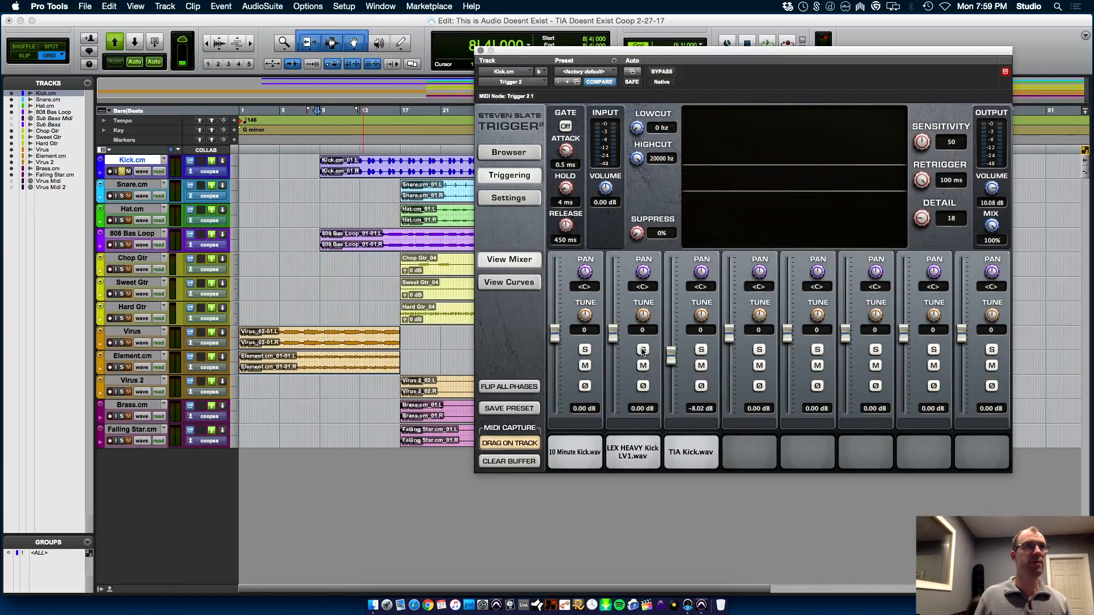
pyautogui.click(320, 185)
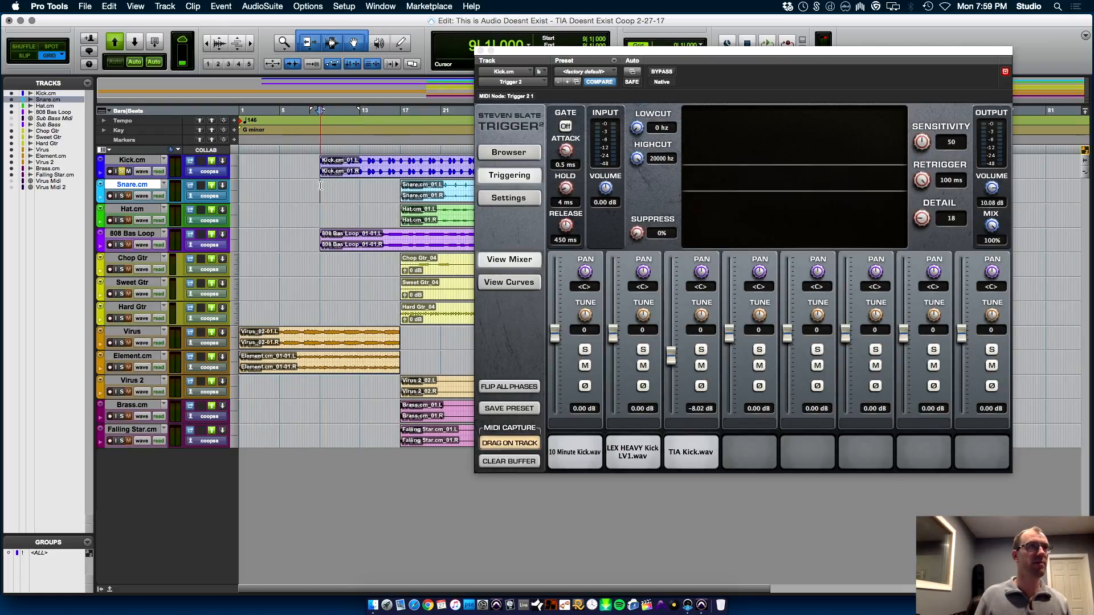
pyautogui.click(705, 320)
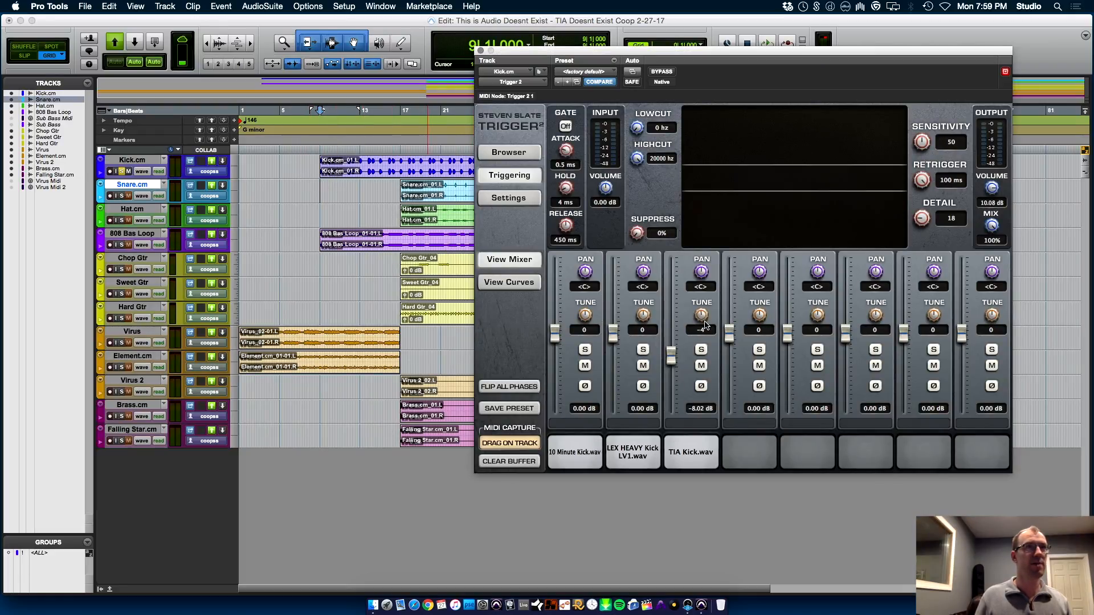
pyautogui.press('space')
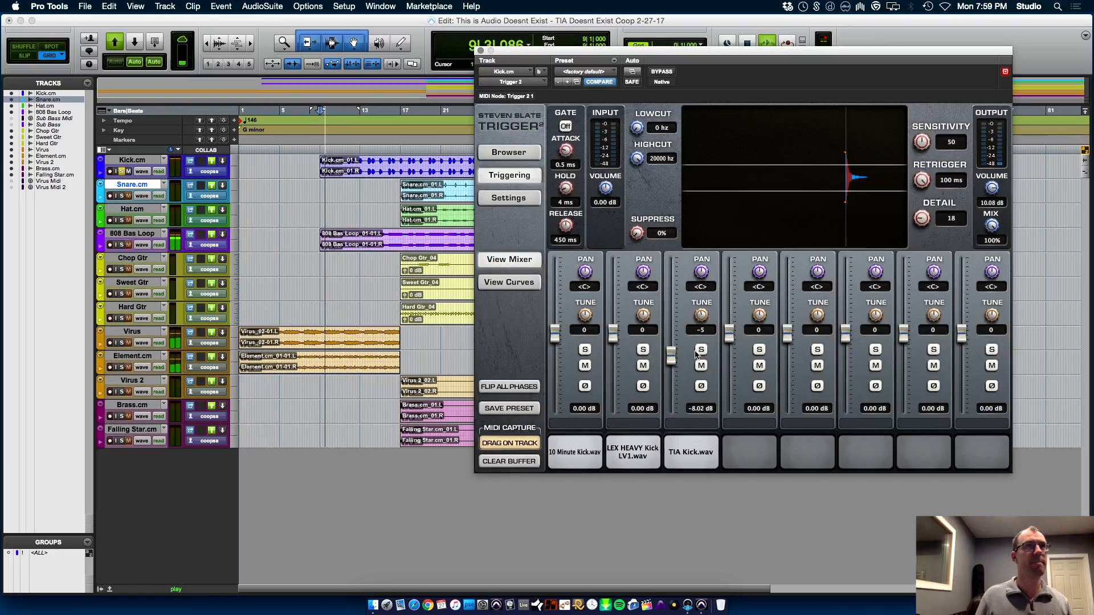
pyautogui.moveTo(671, 356)
pyautogui.mouseDown()
pyautogui.moveTo(671, 316)
pyautogui.moveTo(676, 356)
pyautogui.mouseUp()
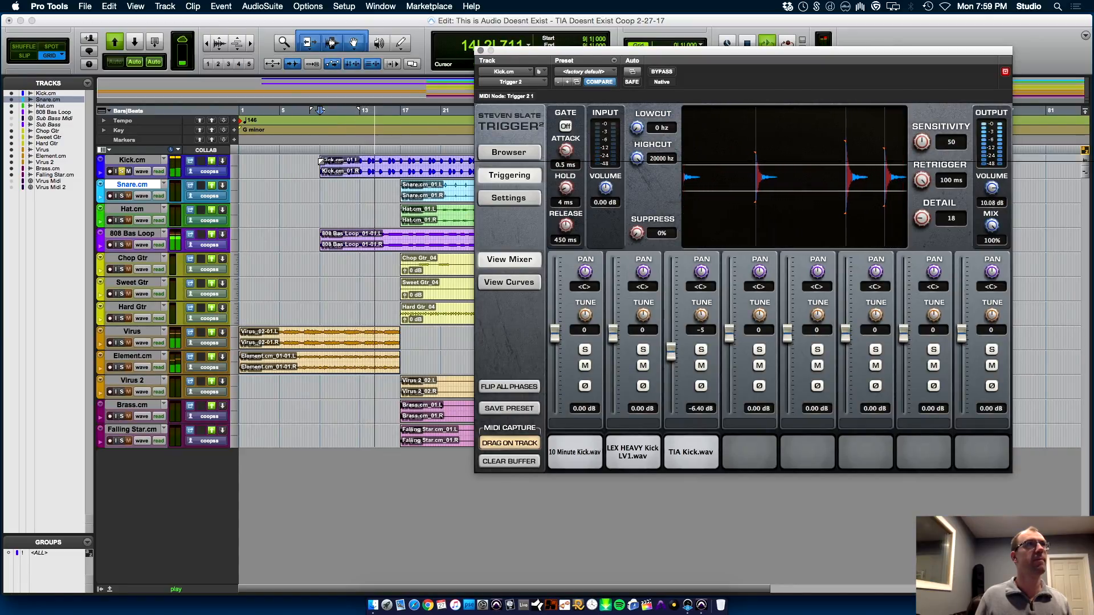
pyautogui.click(345, 171)
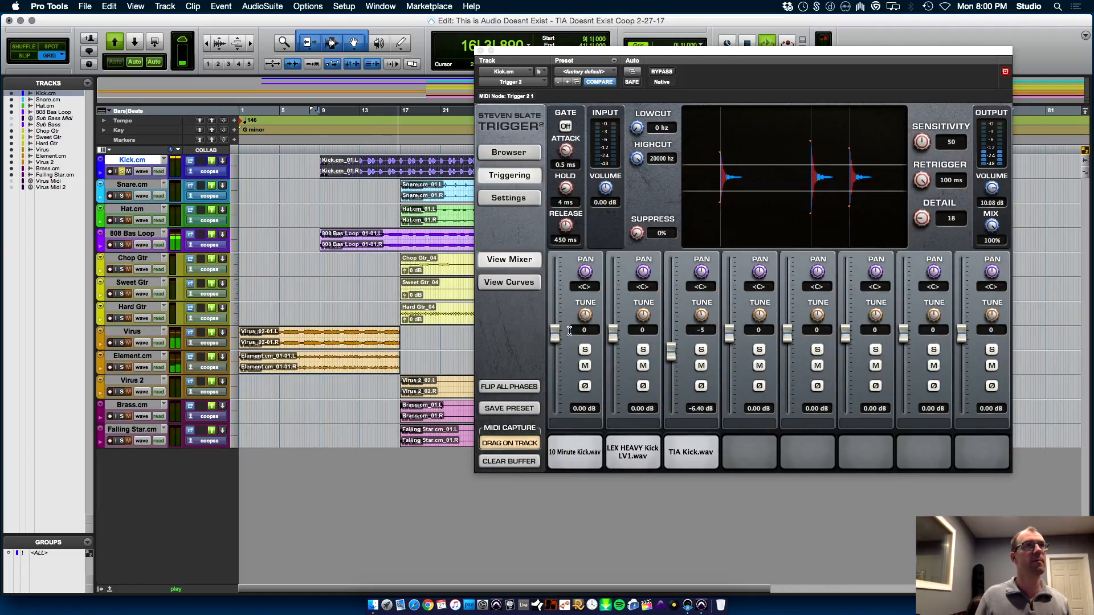
# - Invert the phase of 10 Minute Kick.wav and set its level to 1.70 dB while the song plays
pyautogui.click(585, 366)
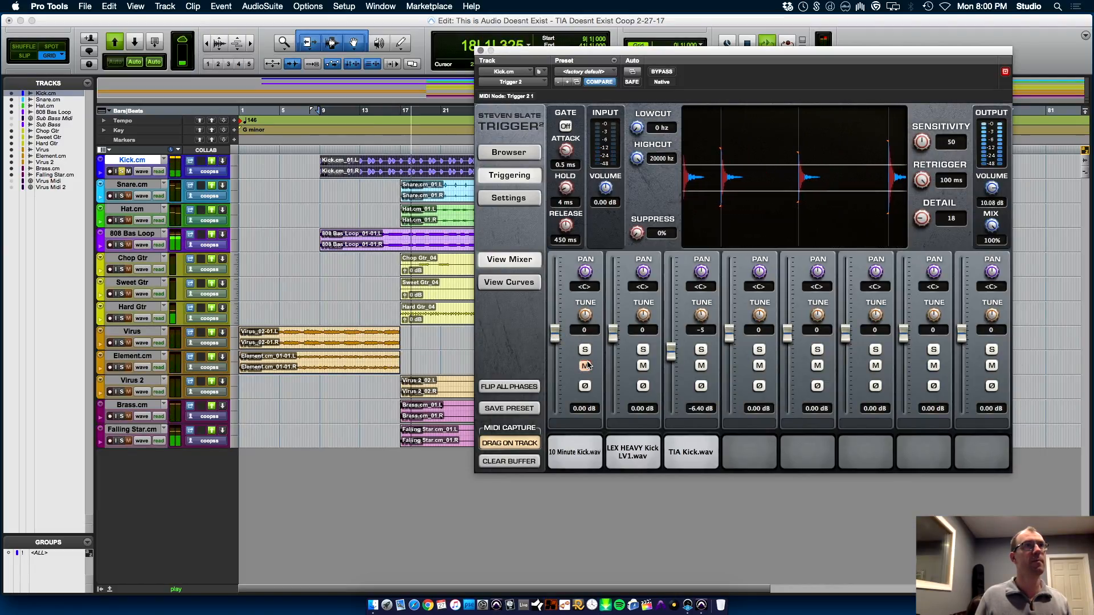
pyautogui.moveTo(555, 334); pyautogui.dragTo(554, 348)
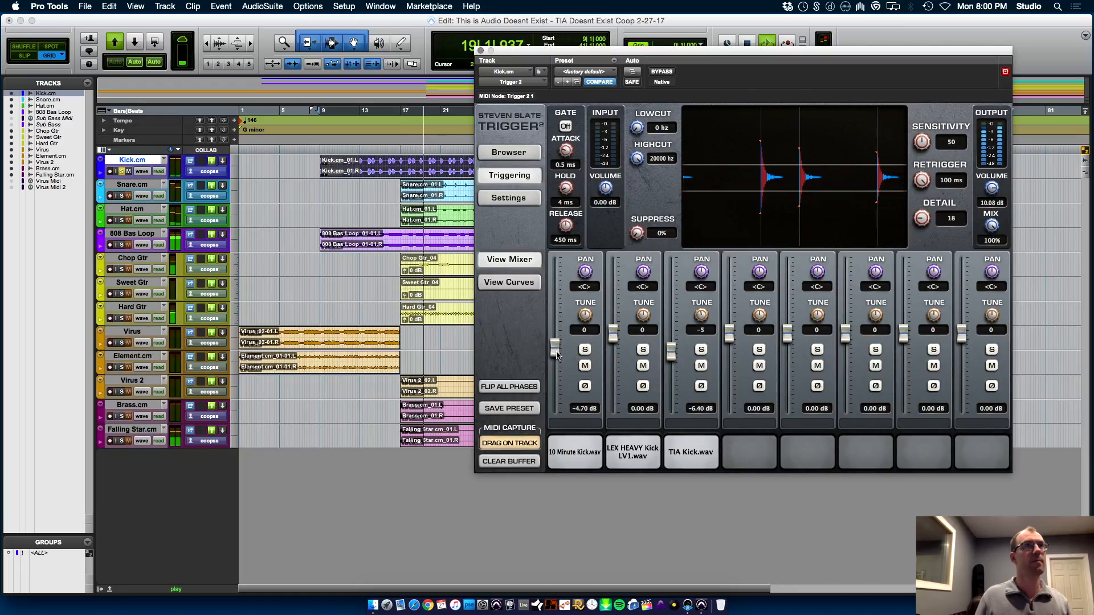
pyautogui.click(585, 386)
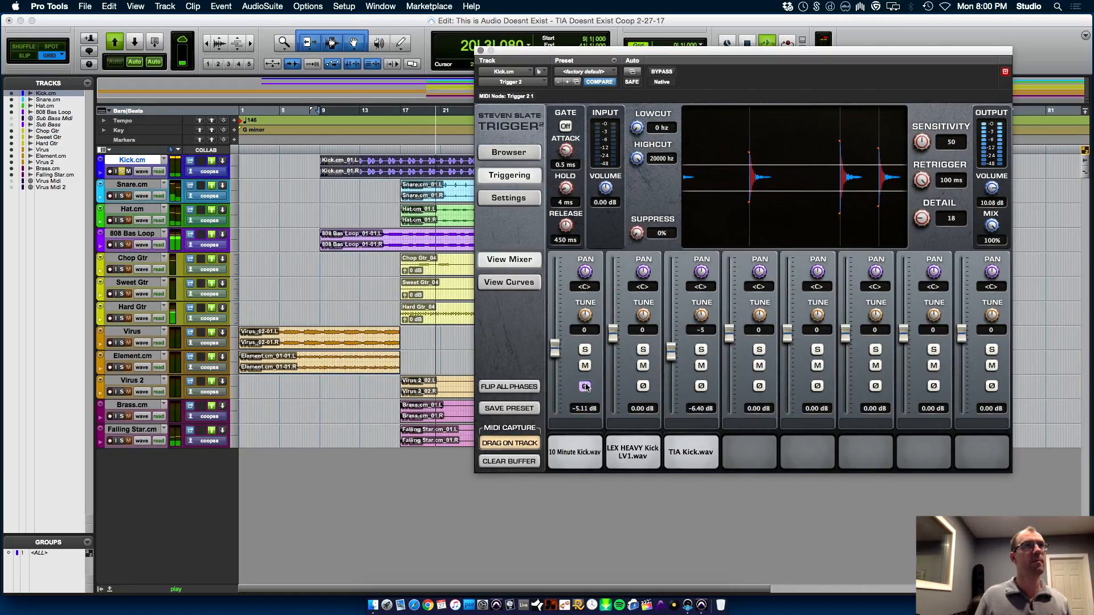
pyautogui.moveTo(554, 349)
pyautogui.mouseDown()
pyautogui.moveTo(557, 325)
pyautogui.moveTo(560, 333)
pyautogui.mouseUp()
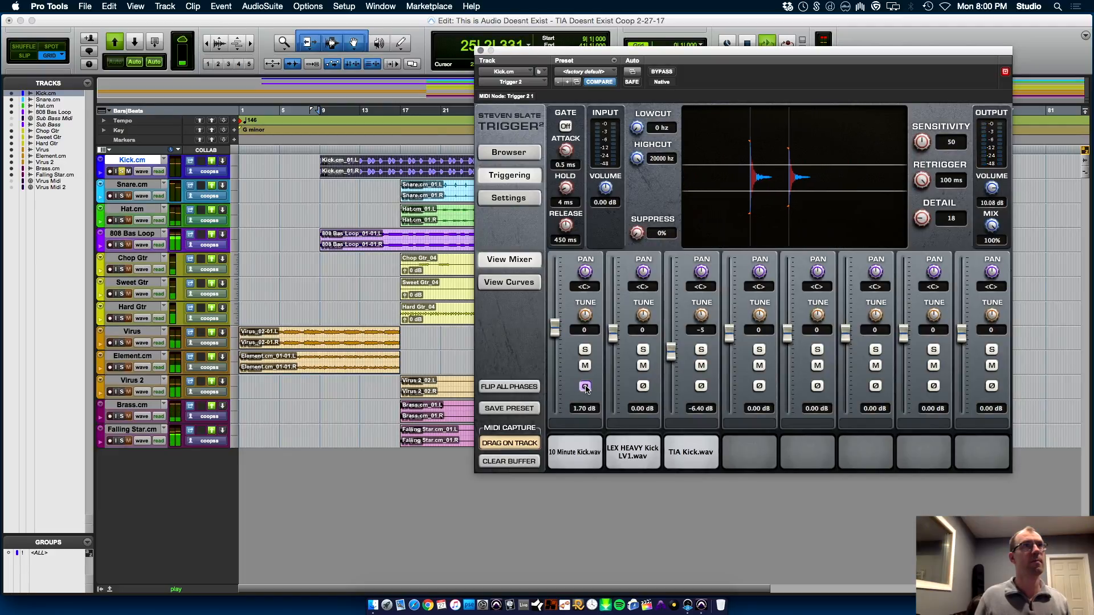
pyautogui.press('space')
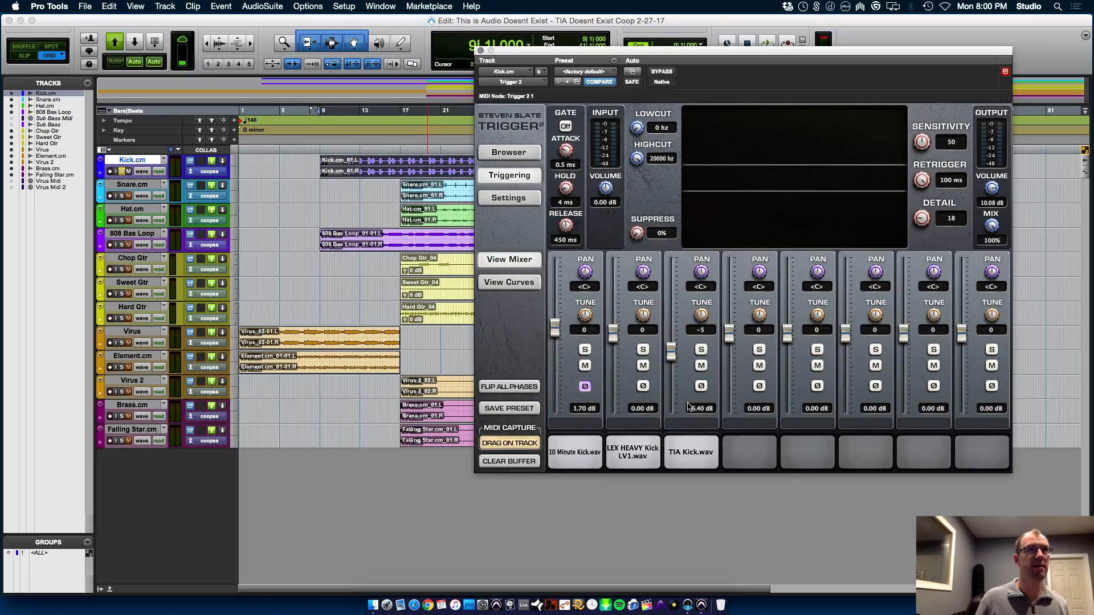
# - Compare both phase settings of TIA Kick.wav during playback, leave it inverted, and look over the sample curves
pyautogui.press('space')
pyautogui.click(701, 386)
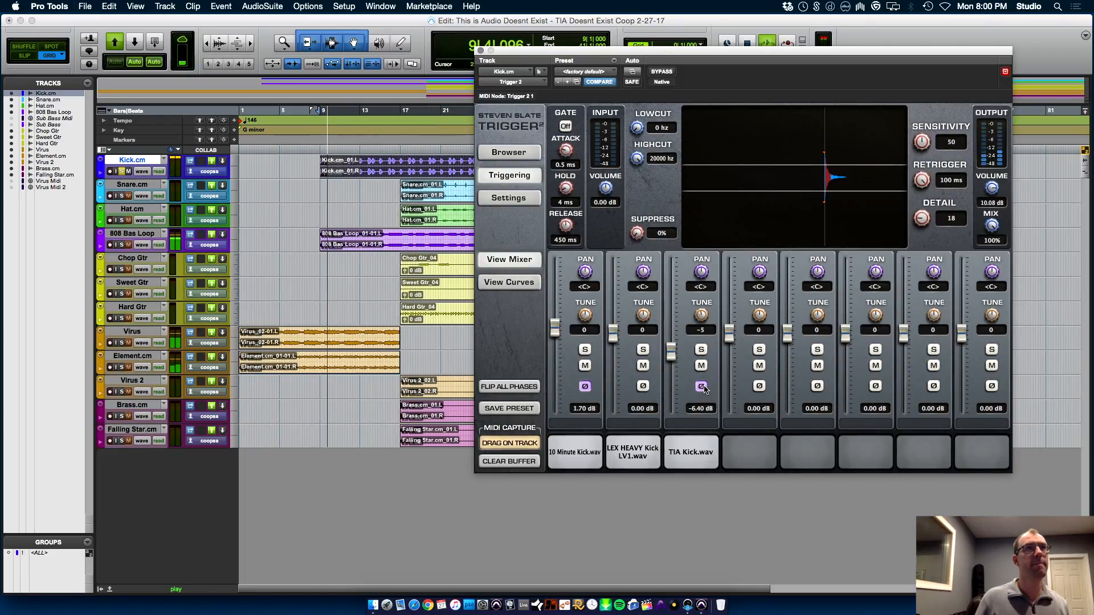
pyautogui.click(701, 386)
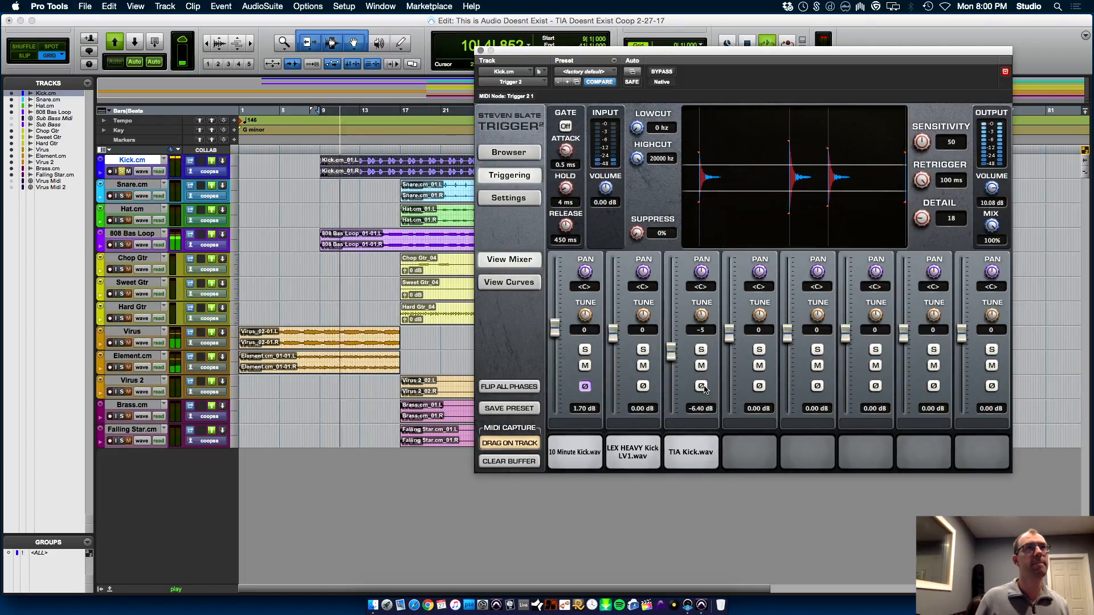
pyautogui.click(702, 386)
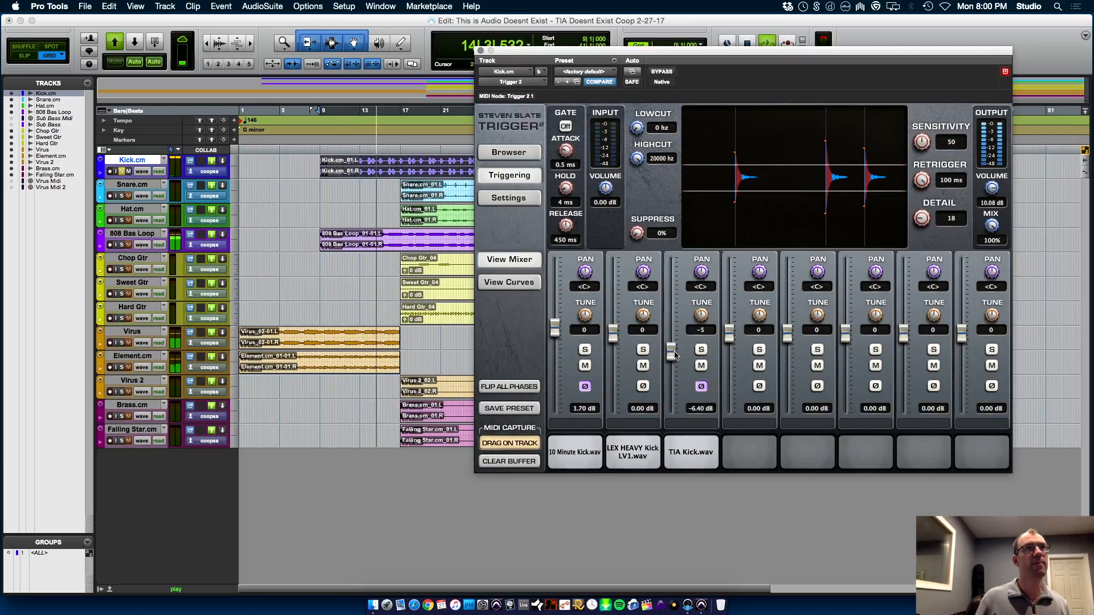
pyautogui.press('space')
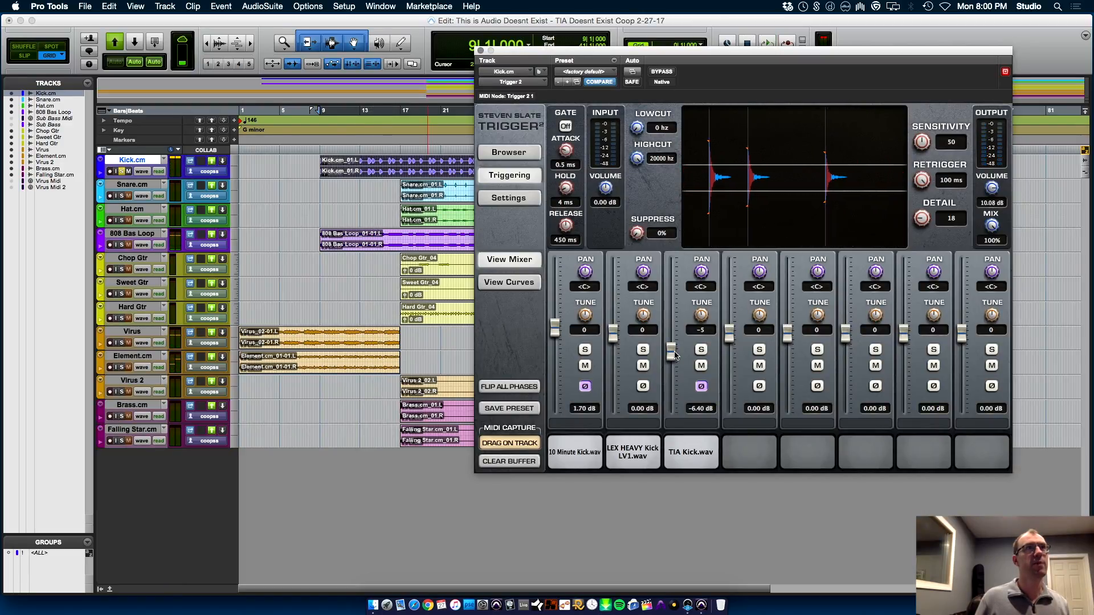
pyautogui.click(524, 282)
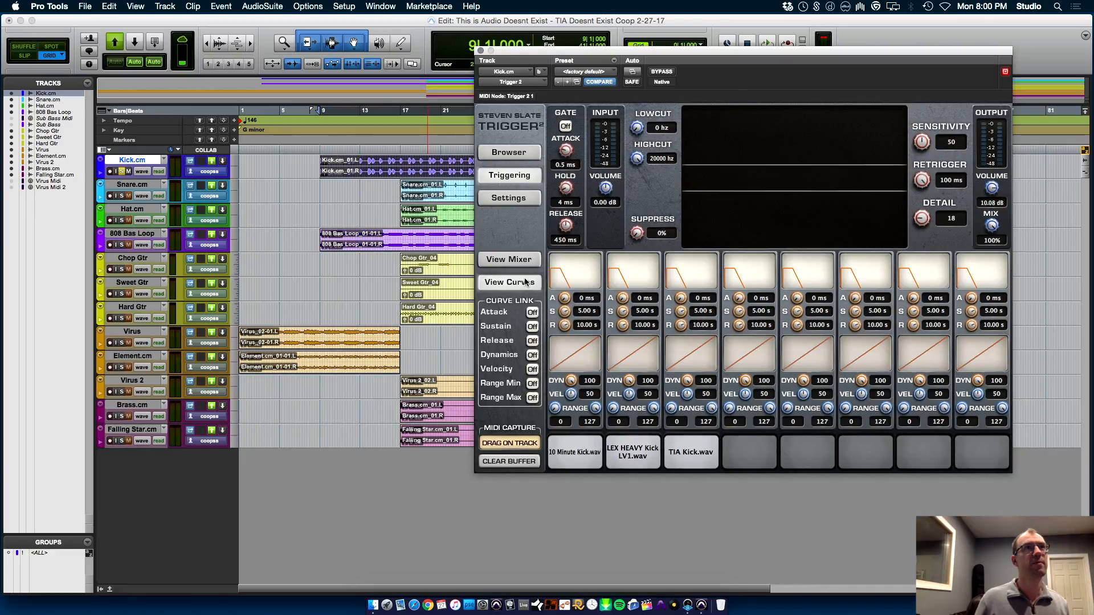
pyautogui.click(519, 267)
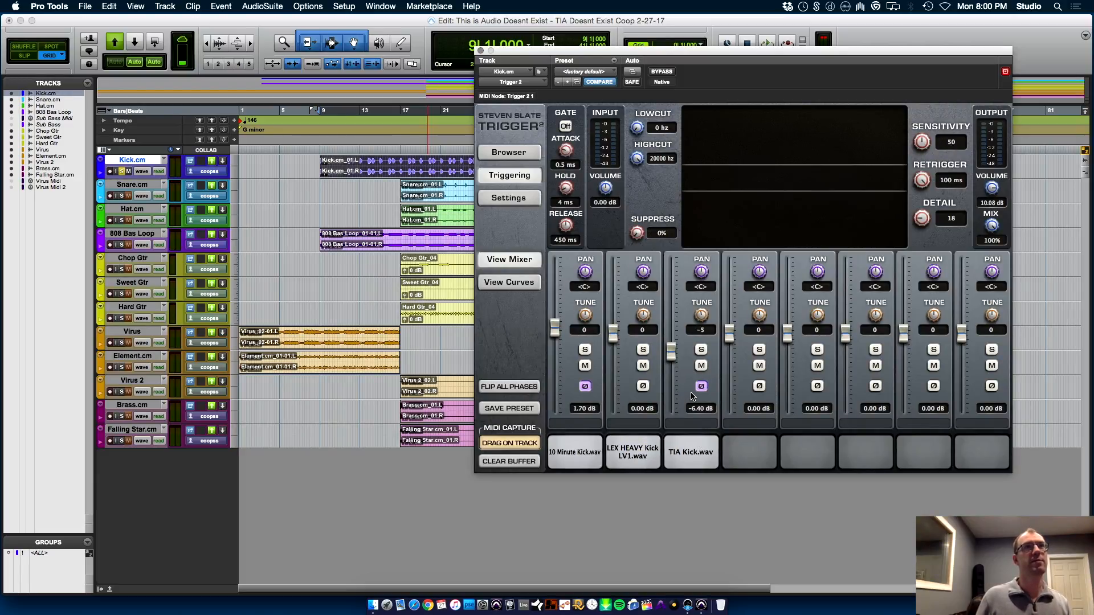
# - Play from 9|1|000, mute TIA Kick.wav in Trigger 2 and lower its level to -23.49 dB
pyautogui.press('space')
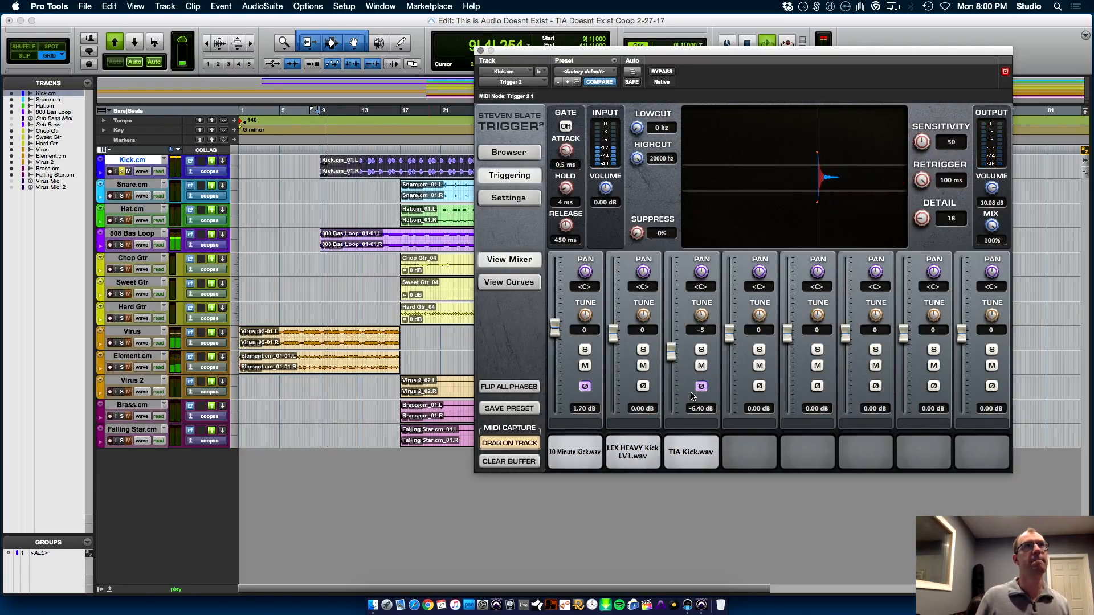
pyautogui.click(701, 366)
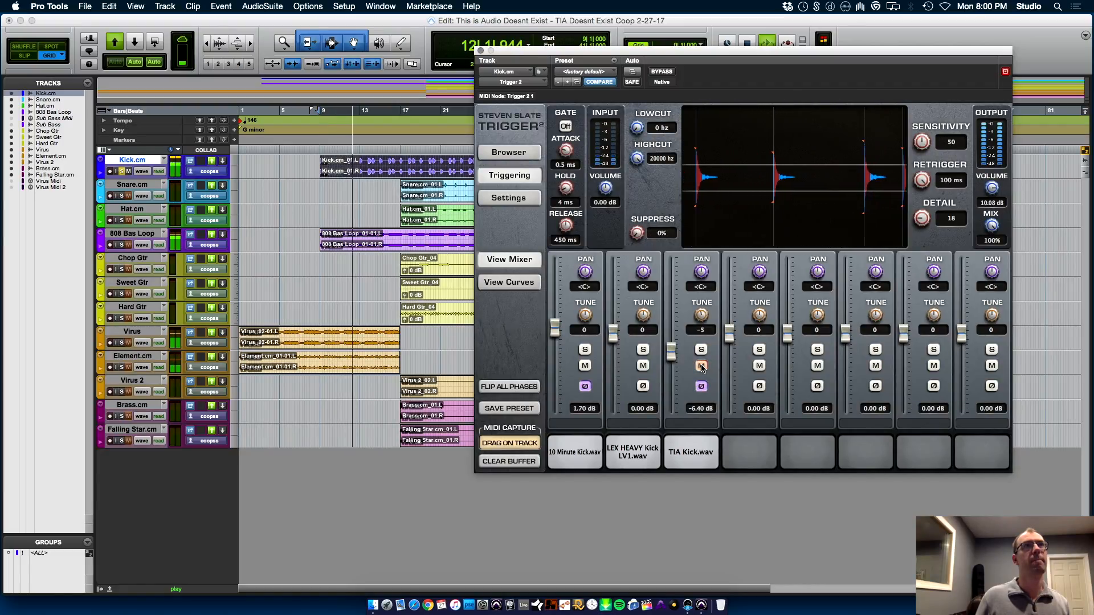
pyautogui.moveTo(671, 353); pyautogui.dragTo(671, 380)
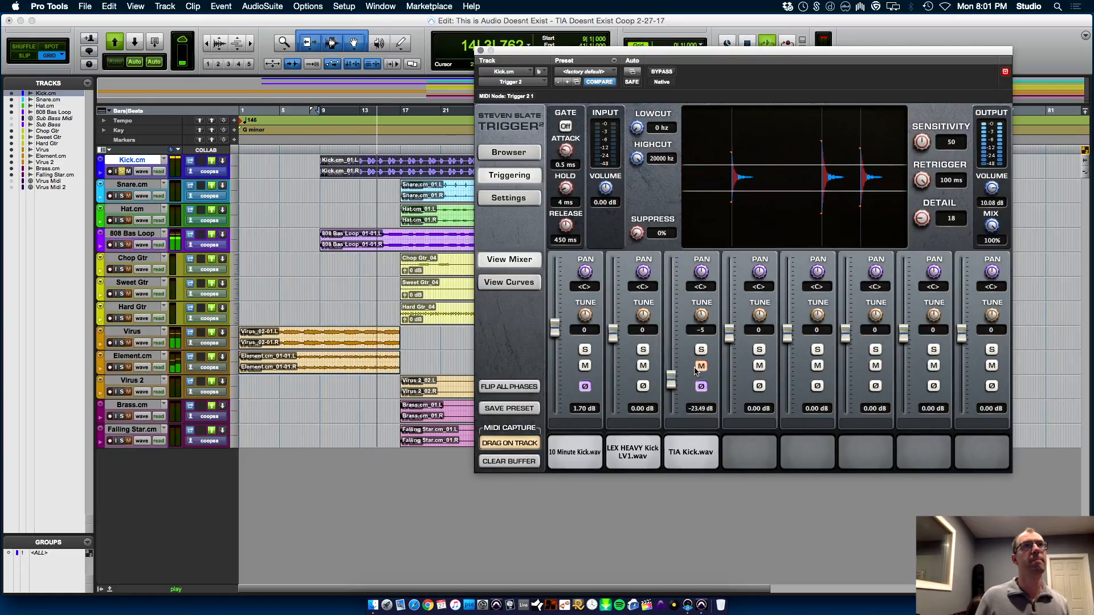
pyautogui.press('space')
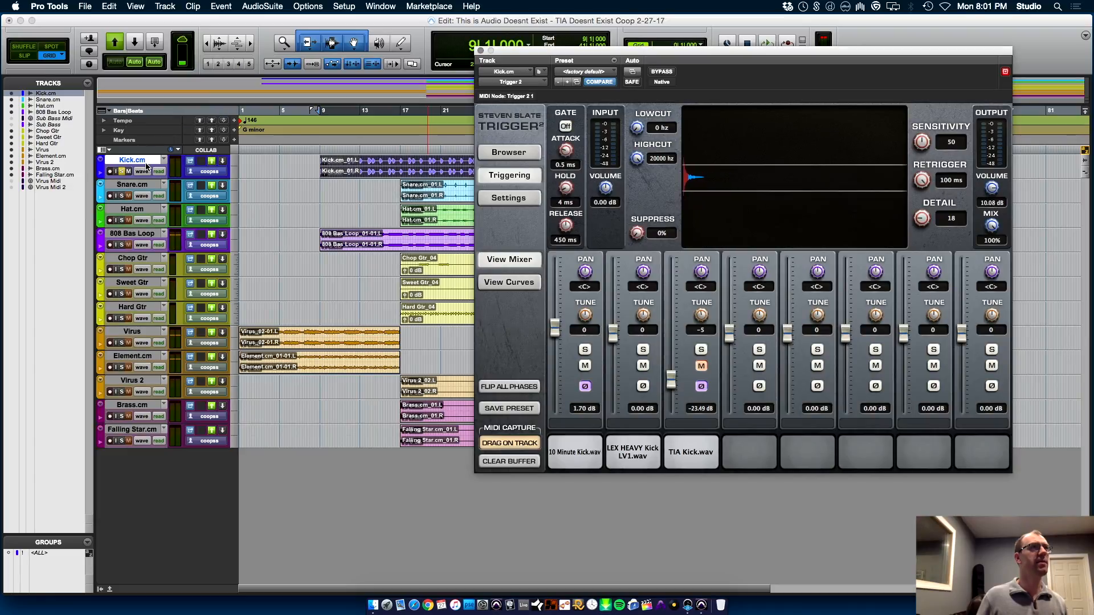
# - Insert the stereo UAD Thermionic Culture Vulture after Trigger 2 on the Kick.cm track in the Mix window
pyautogui.press('super+equal')
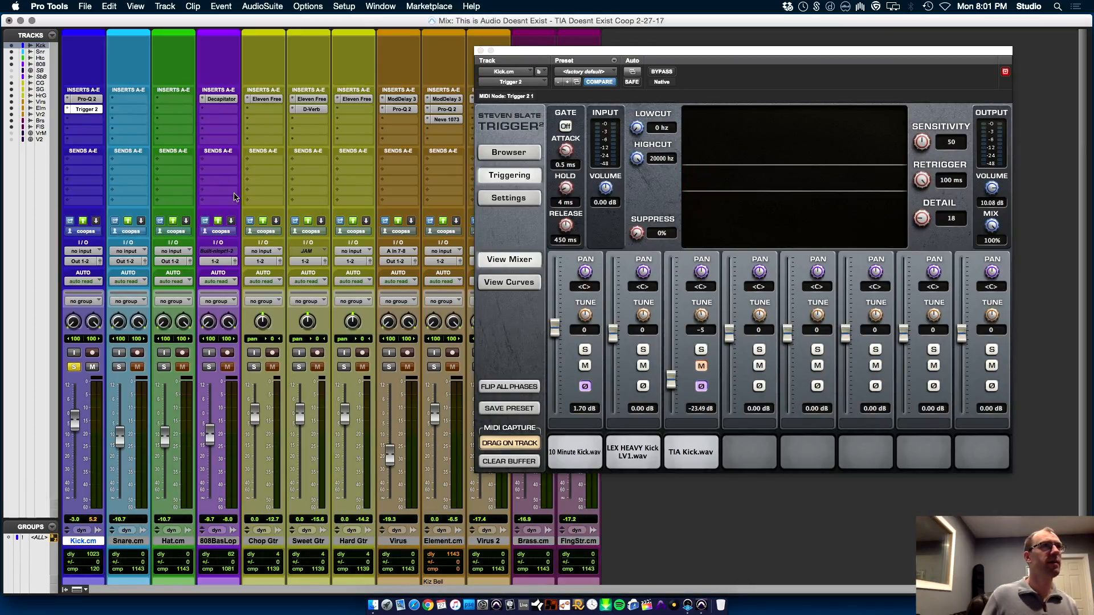
pyautogui.click(88, 120)
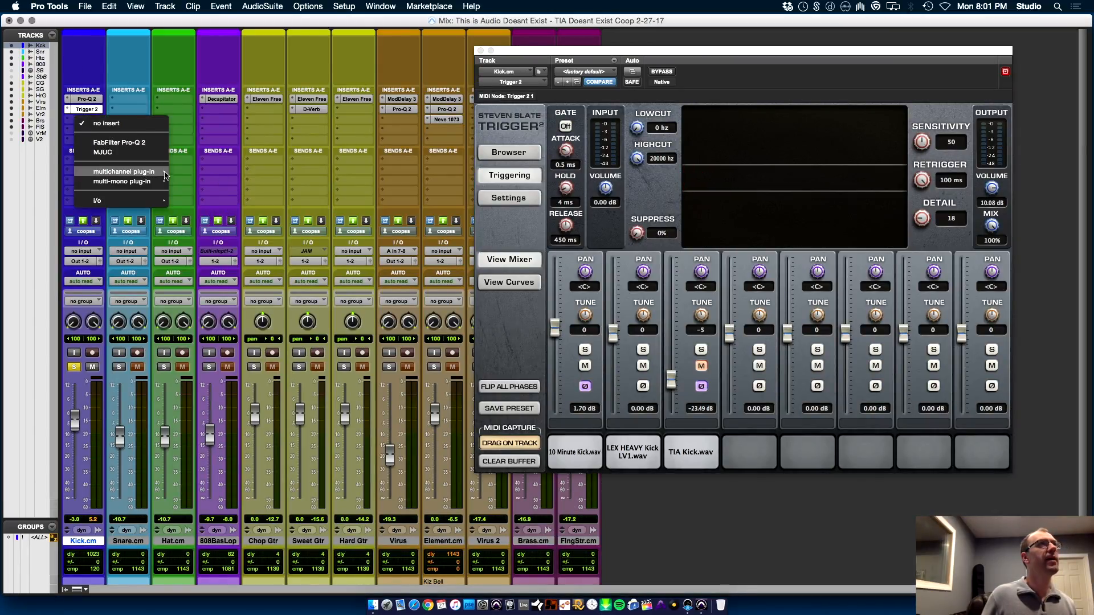
pyautogui.moveTo(164, 175)
pyautogui.moveTo(242, 70)
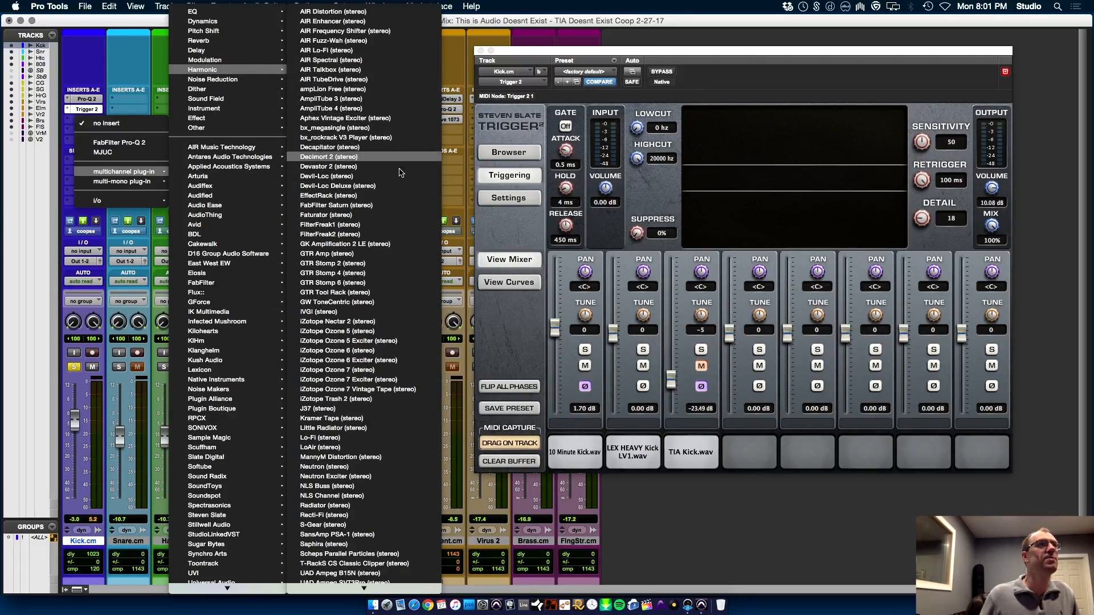
pyautogui.moveTo(389, 609)
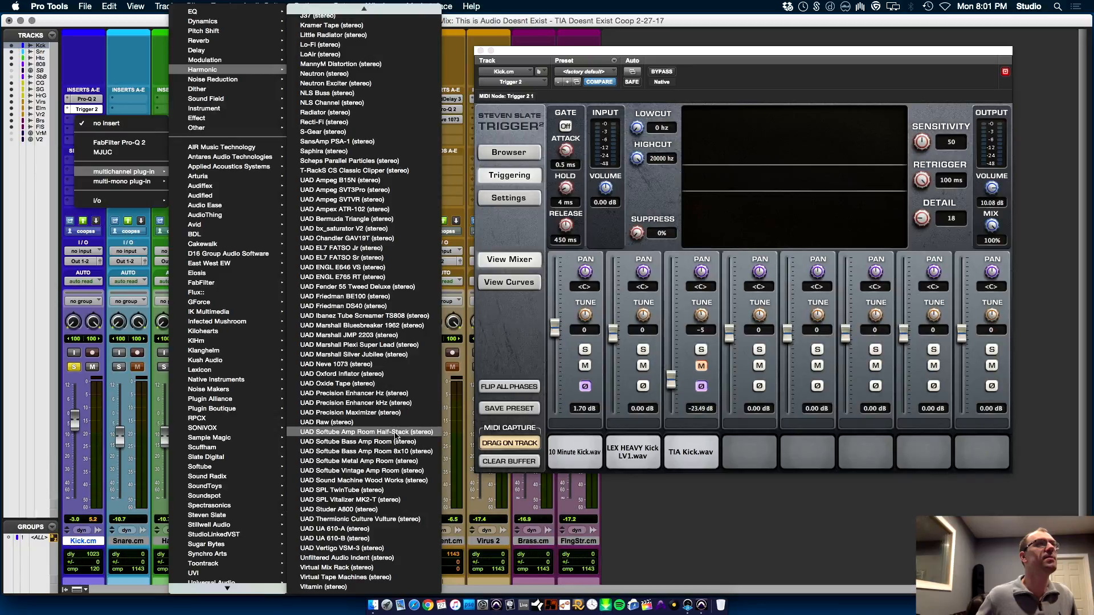
pyautogui.click(387, 520)
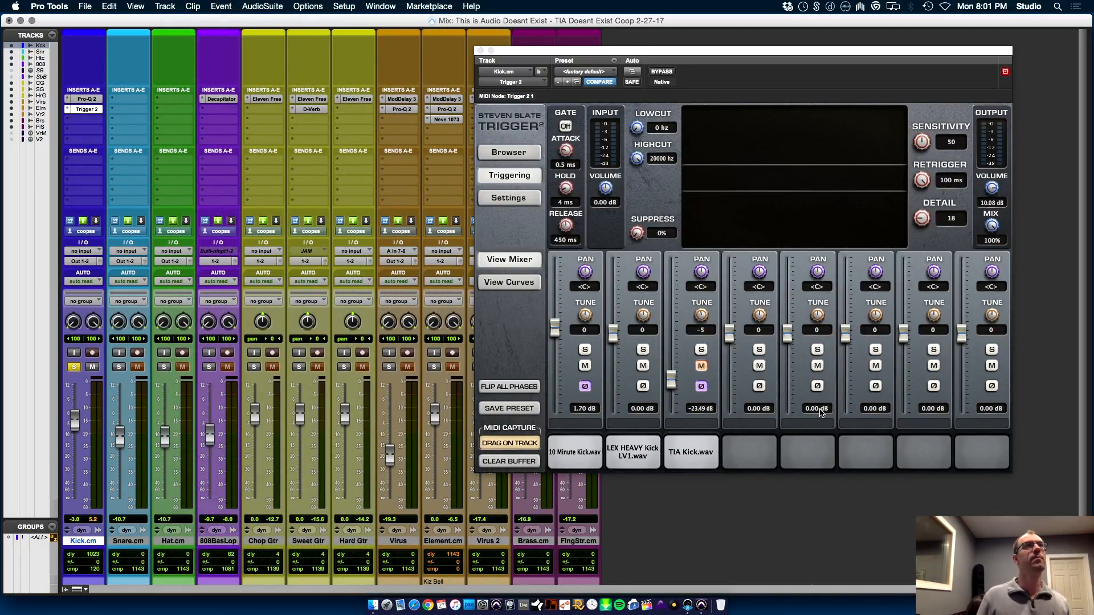
# - Raise the Culture Vulture's drive and try out another distortion type on the kick while the song plays
pyautogui.press('space')
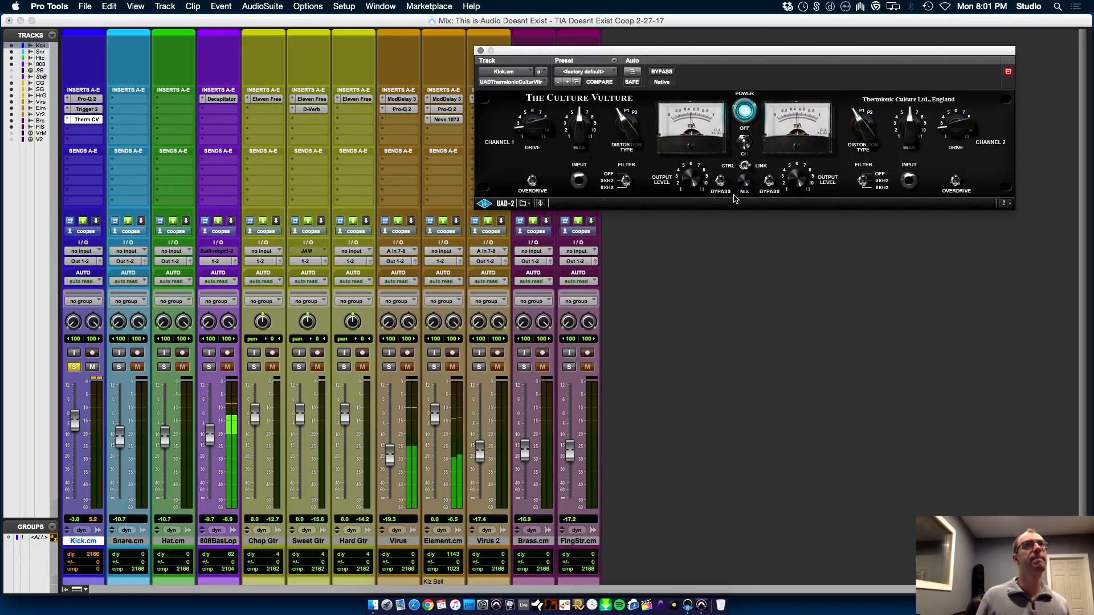
pyautogui.moveTo(529, 129); pyautogui.dragTo(529, 111)
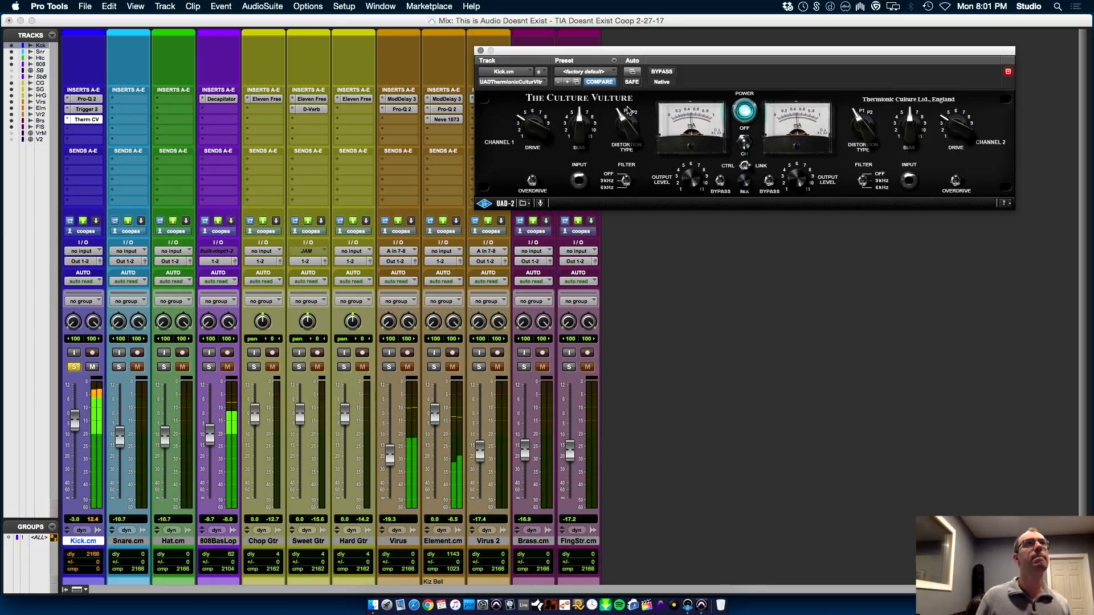
pyautogui.moveTo(627, 114); pyautogui.dragTo(629, 94)
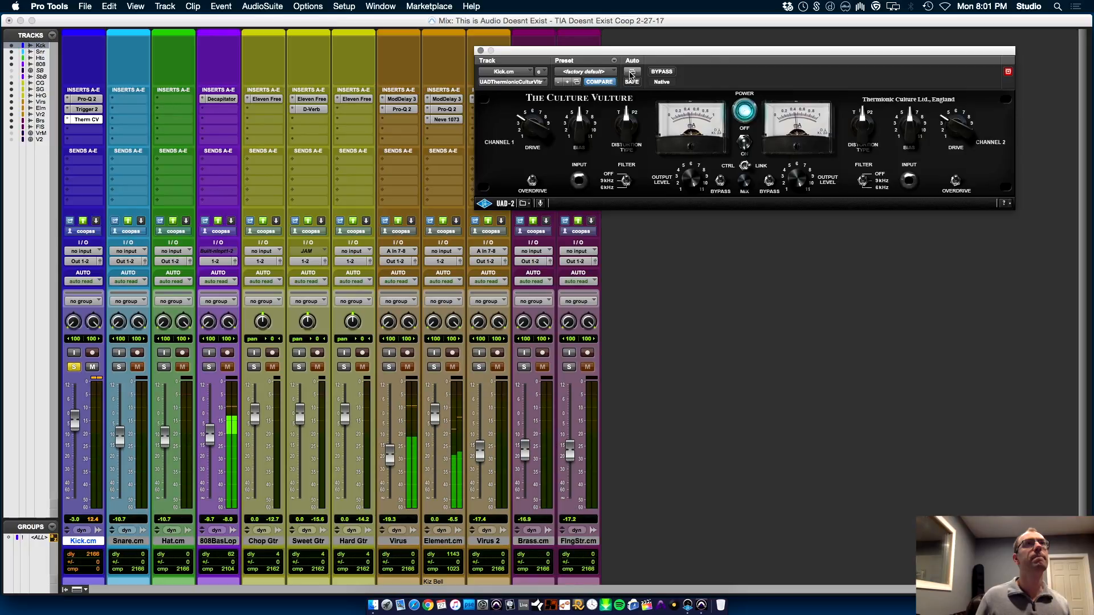
pyautogui.moveTo(631, 54); pyautogui.dragTo(631, 149)
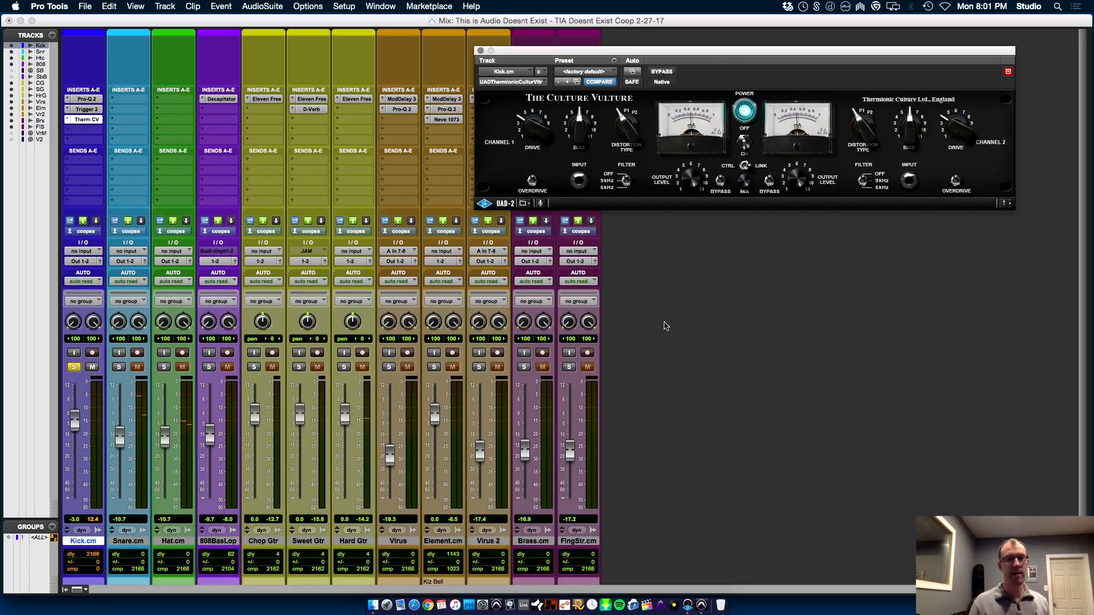
# - Solo the 808 Bas Loop together with the kick and lower the Kick.cm fader to -7.8 dB
pyautogui.click(209, 368)
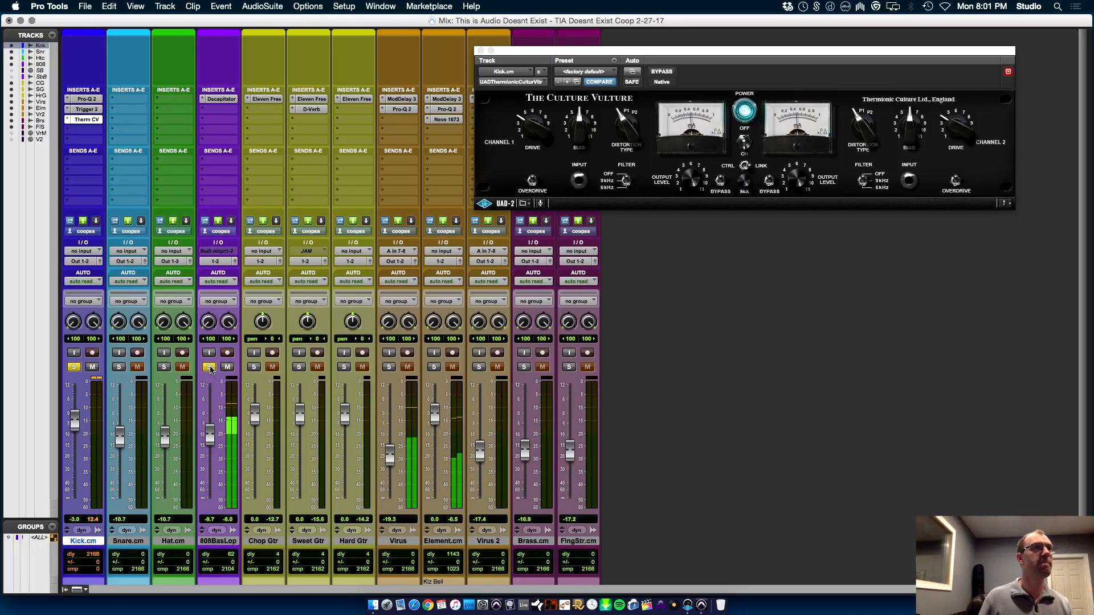
pyautogui.moveTo(75, 423)
pyautogui.mouseDown()
pyautogui.moveTo(80, 439)
pyautogui.moveTo(79, 431)
pyautogui.mouseUp()
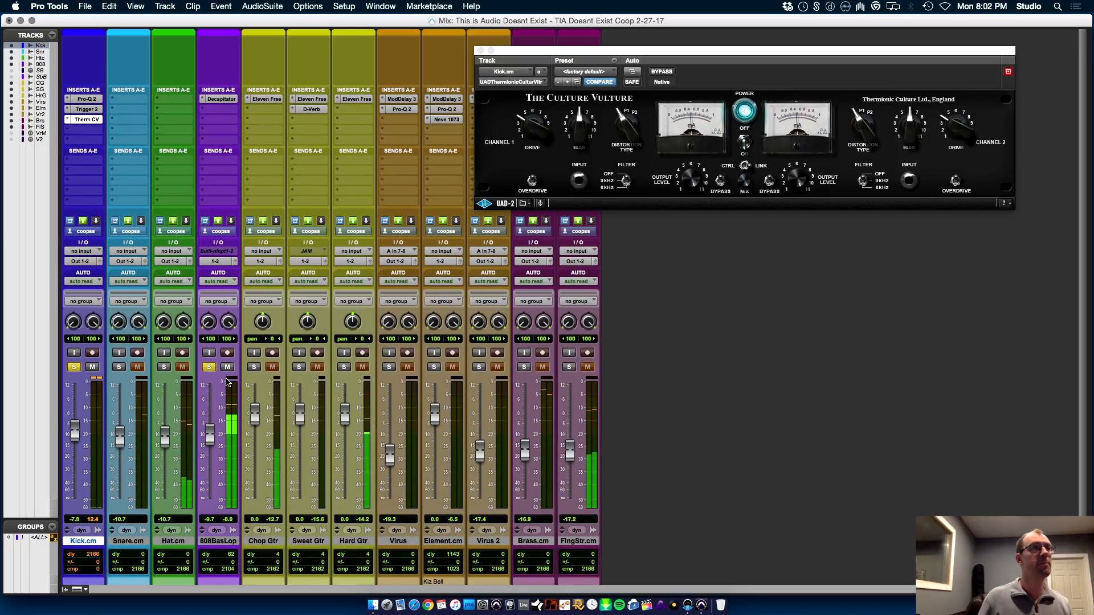
# - Insert FabFilter Pro-Q 2 after Decapitator on the 808 Bas Loop track
pyautogui.click(227, 112)
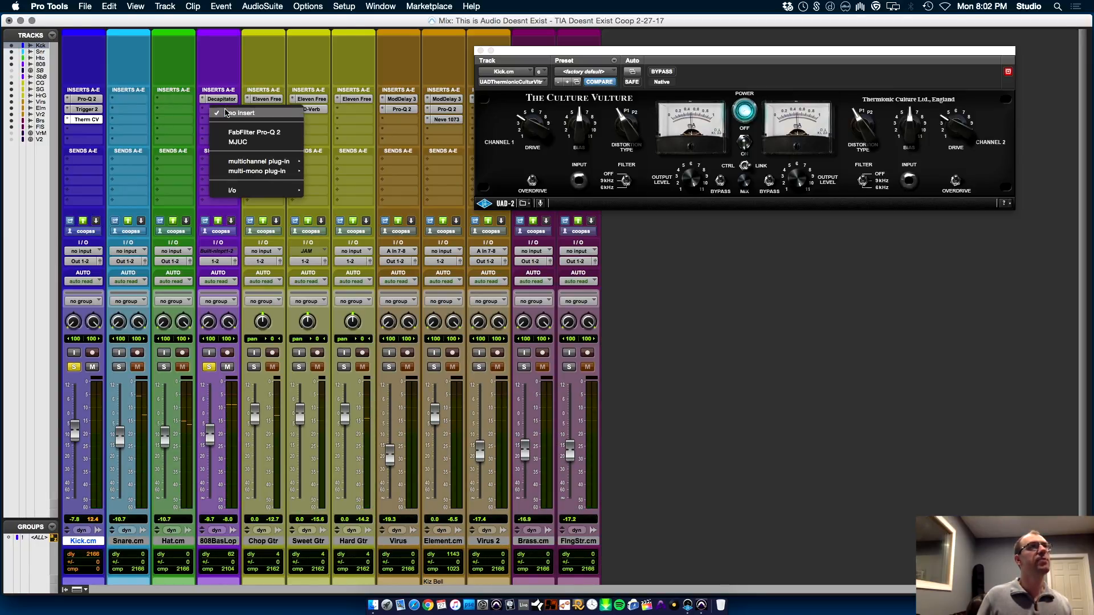
pyautogui.click(288, 143)
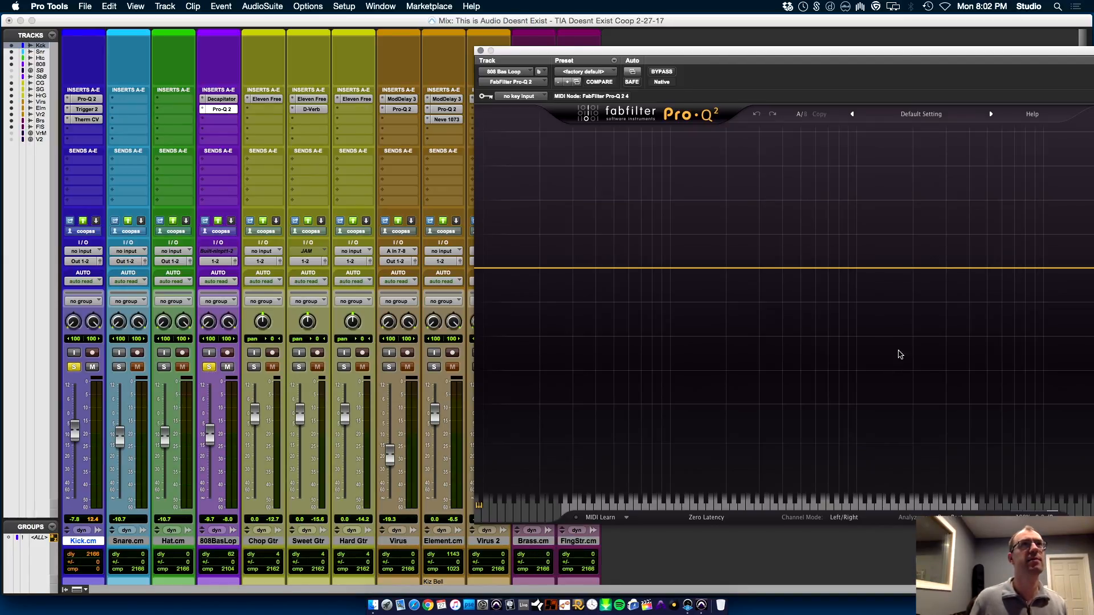
# - Play the song, close the Pro-Q 2 window and raise the unsoloed 808 Bas Loop fader to -6.2 dB
pyautogui.moveTo(887, 53); pyautogui.dragTo(602, 64)
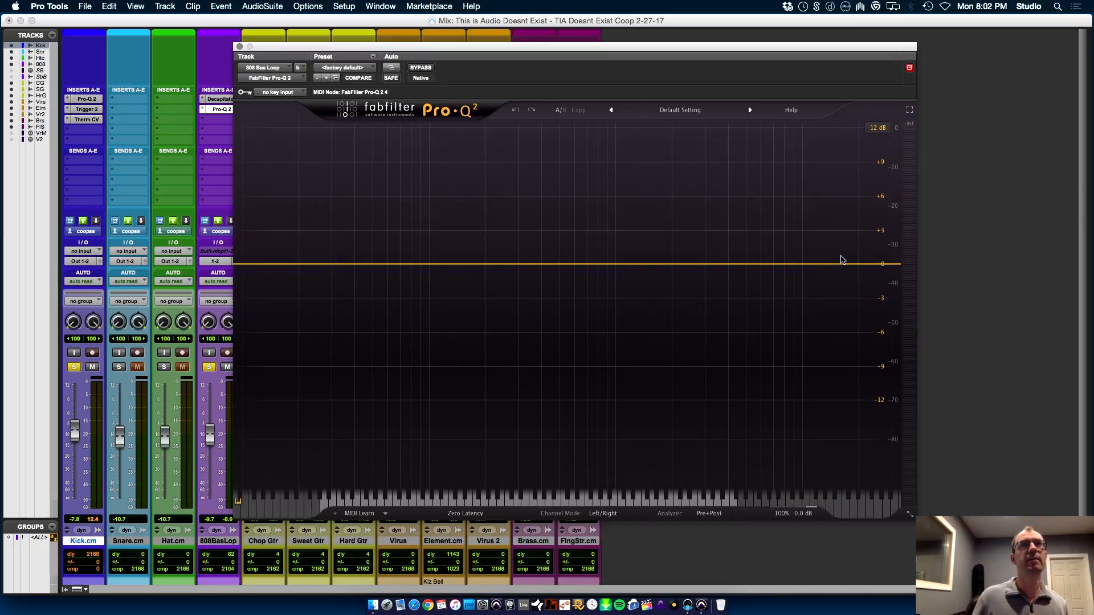
pyautogui.press('space')
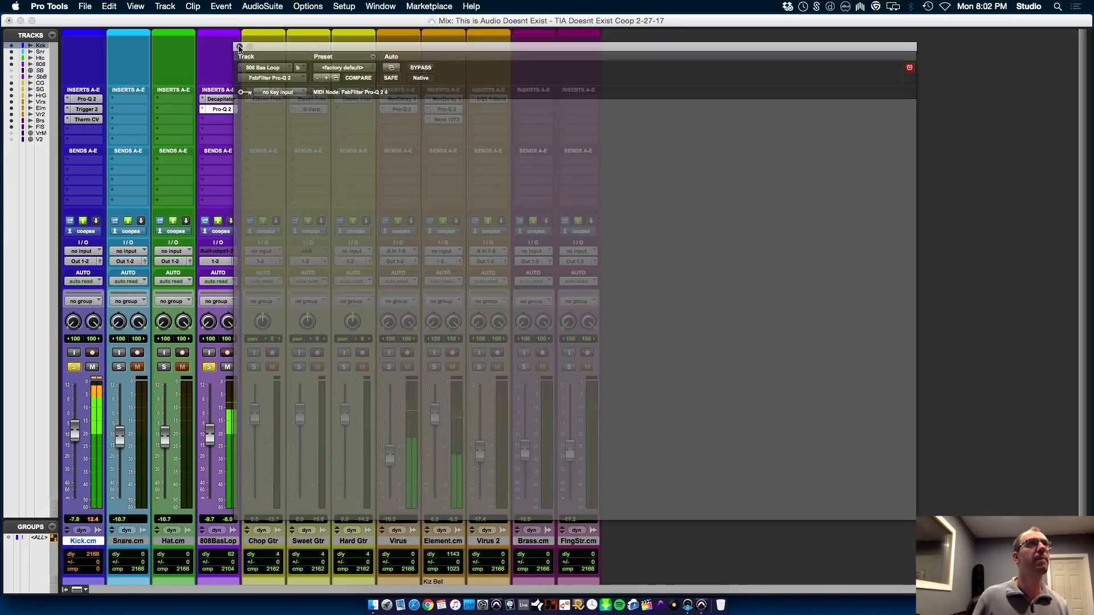
pyautogui.click(239, 46)
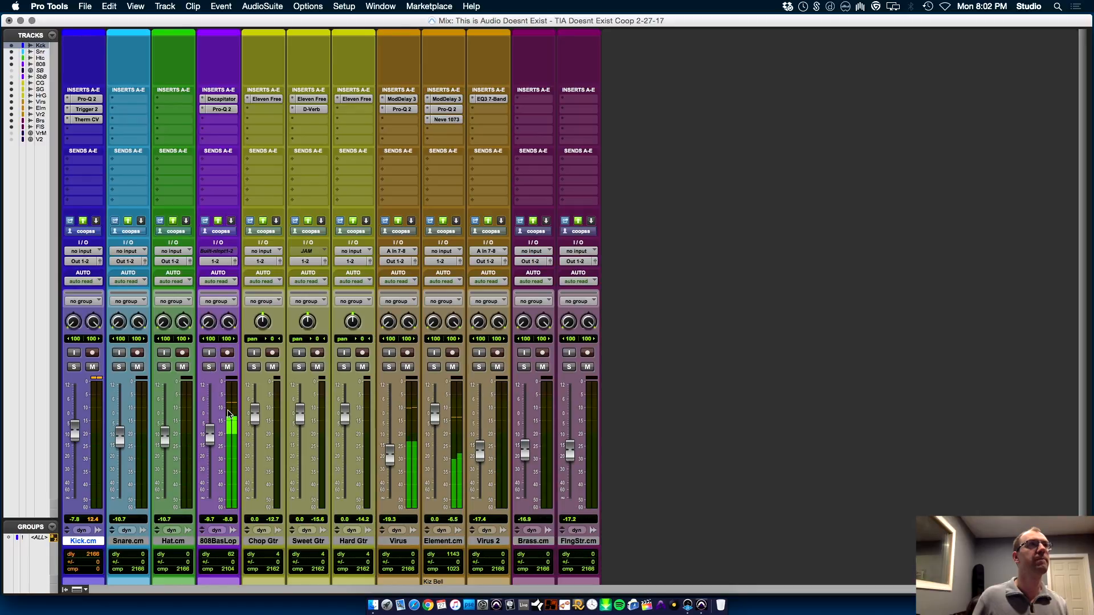
pyautogui.moveTo(210, 437); pyautogui.dragTo(208, 429)
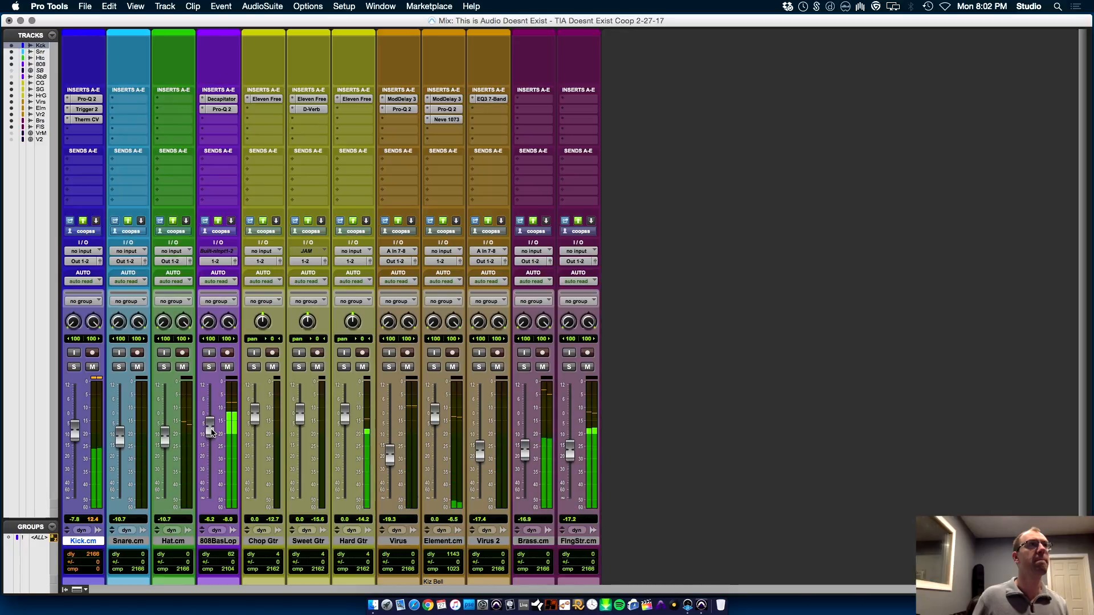
pyautogui.press('space')
# - Select bars 9 to 17 on the Hard Gtr track in the Edit window, play that range and return to the Mix window
pyautogui.press('super+equal')
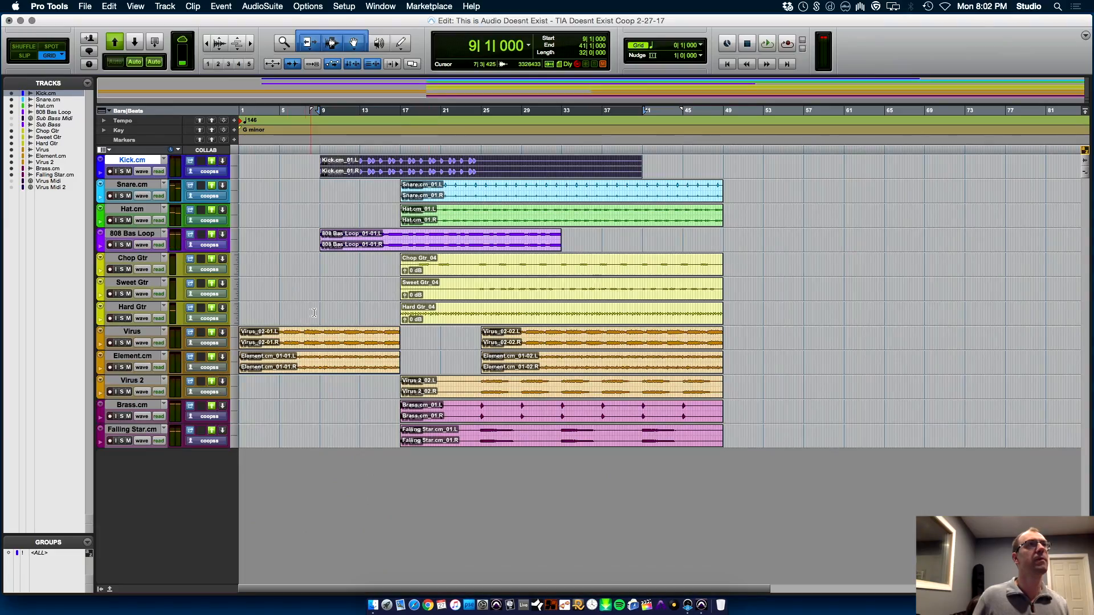
pyautogui.moveTo(321, 314); pyautogui.dragTo(400, 313)
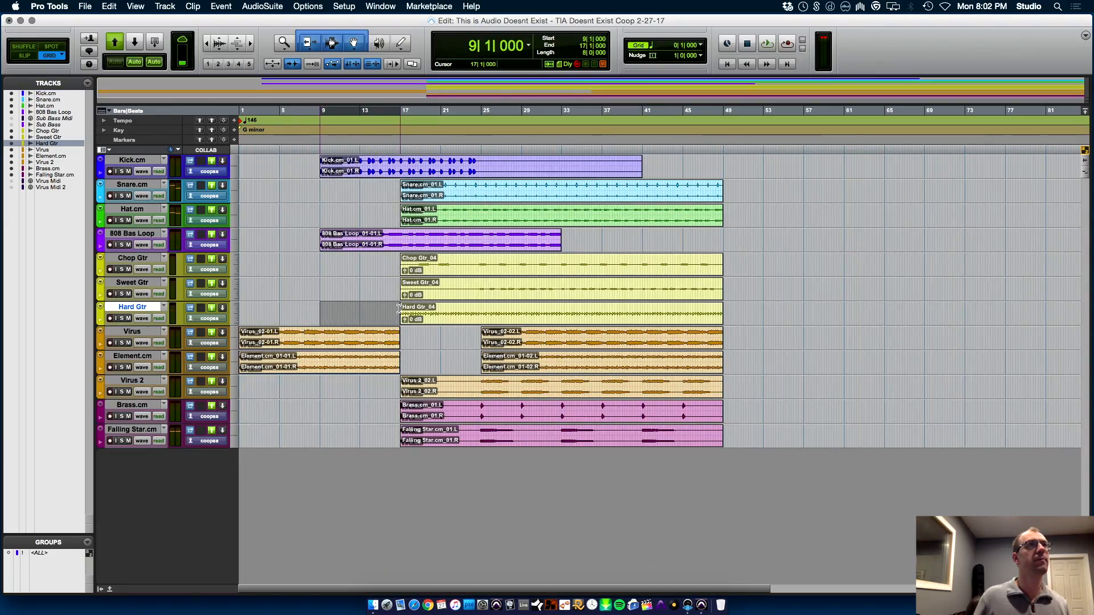
pyautogui.press('space')
pyautogui.press('super+equal')
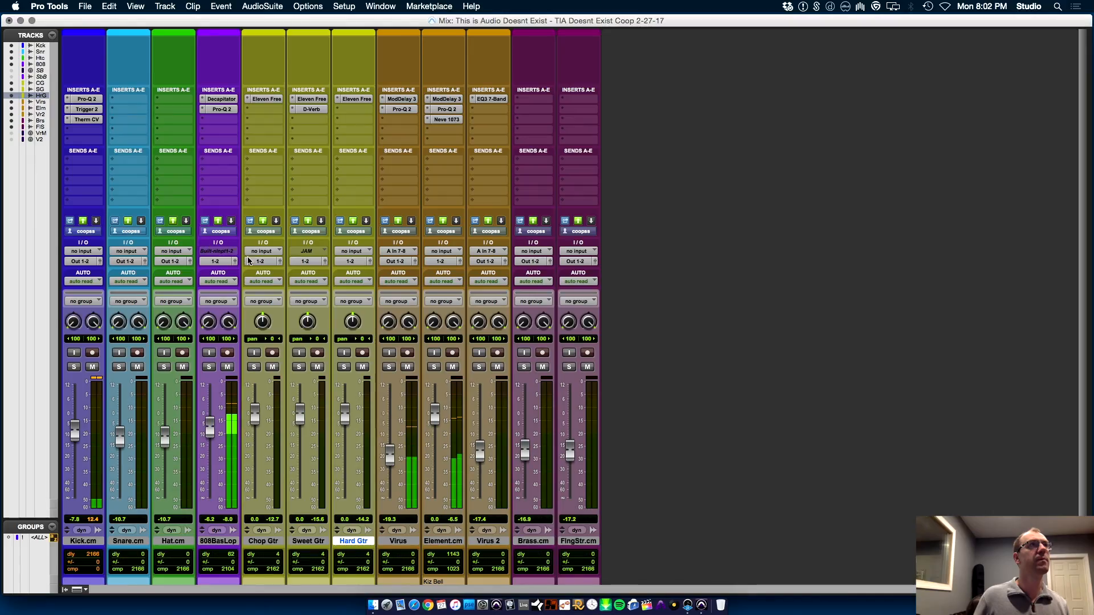
pyautogui.click(220, 120)
pyautogui.moveTo(279, 172)
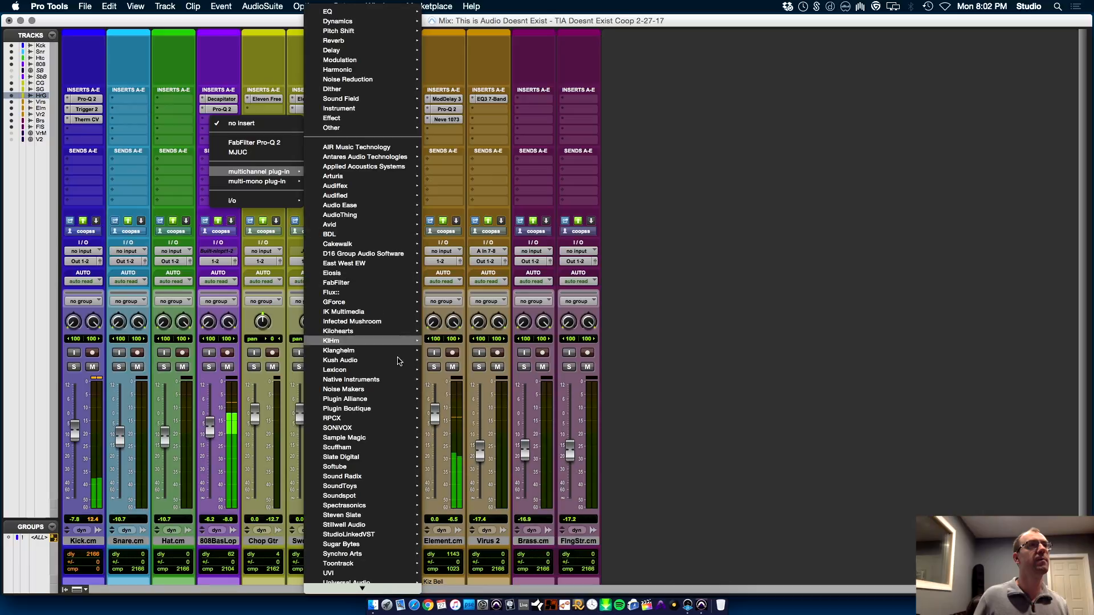
pyautogui.press('Escape')
pyautogui.click(201, 110)
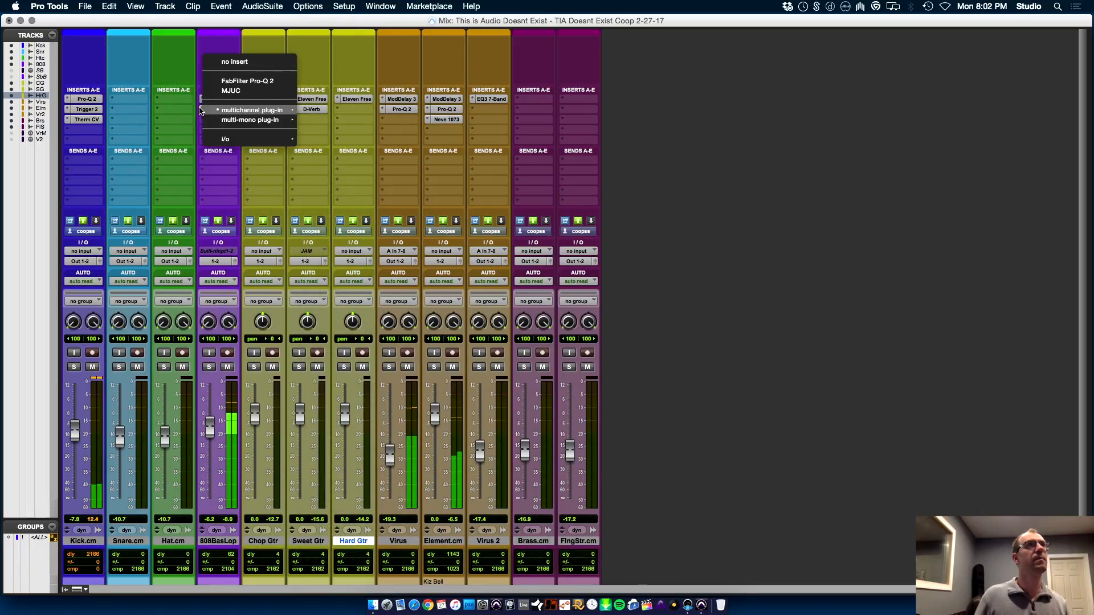
pyautogui.moveTo(249, 111)
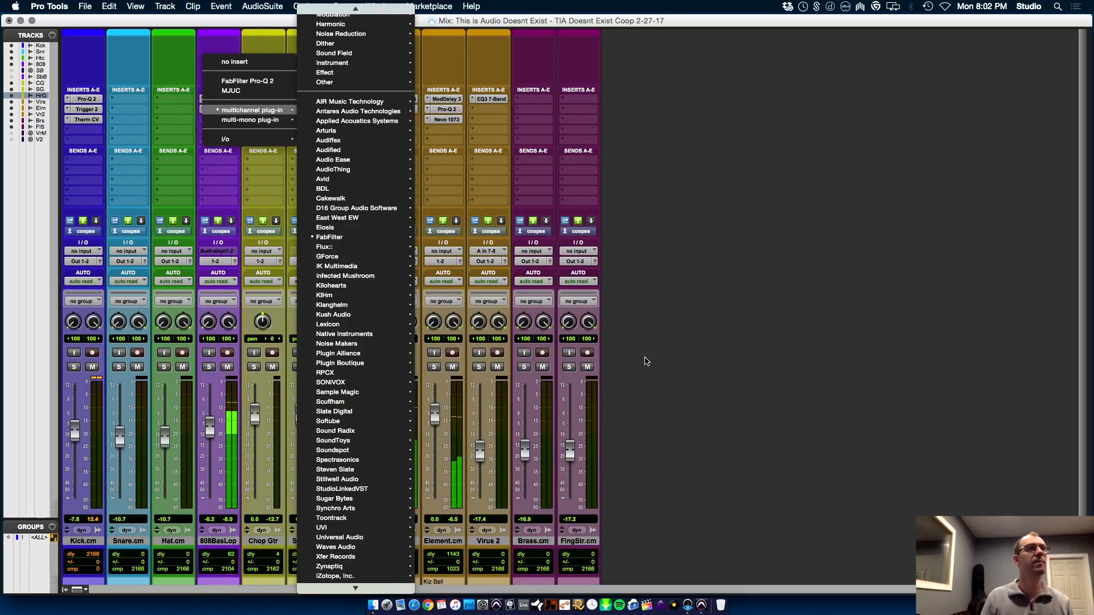
pyautogui.click(645, 362)
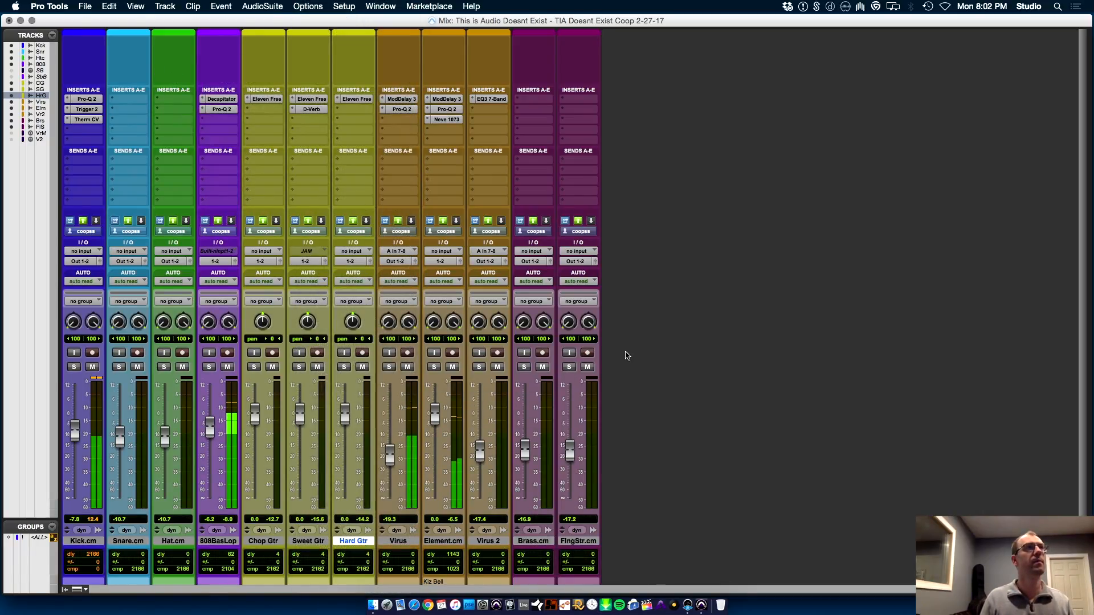
# - Replace Pro-Q 2 on the 808 Bas Loop with Slate Digital's stereo Virtual Mix Rack and load CS-Lift into its second slot
pyautogui.click(204, 112)
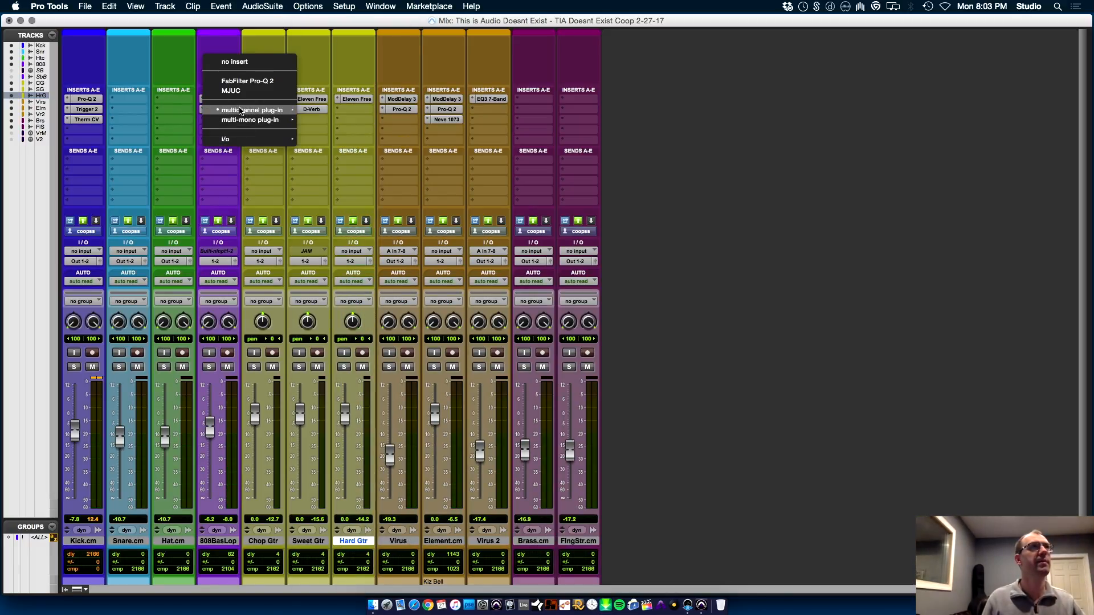
pyautogui.moveTo(240, 111)
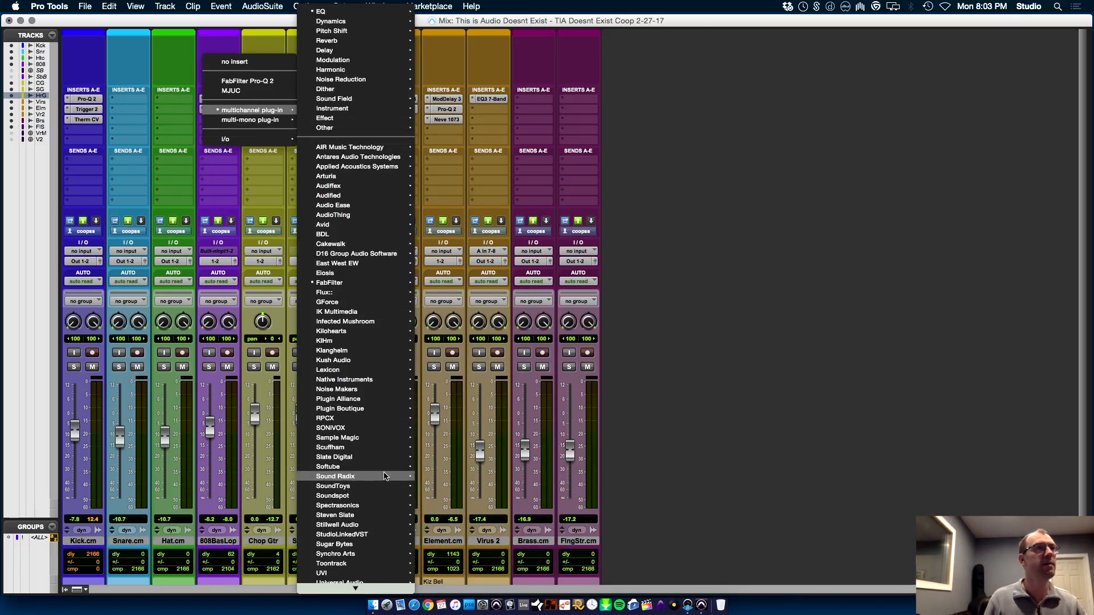
pyautogui.moveTo(387, 459)
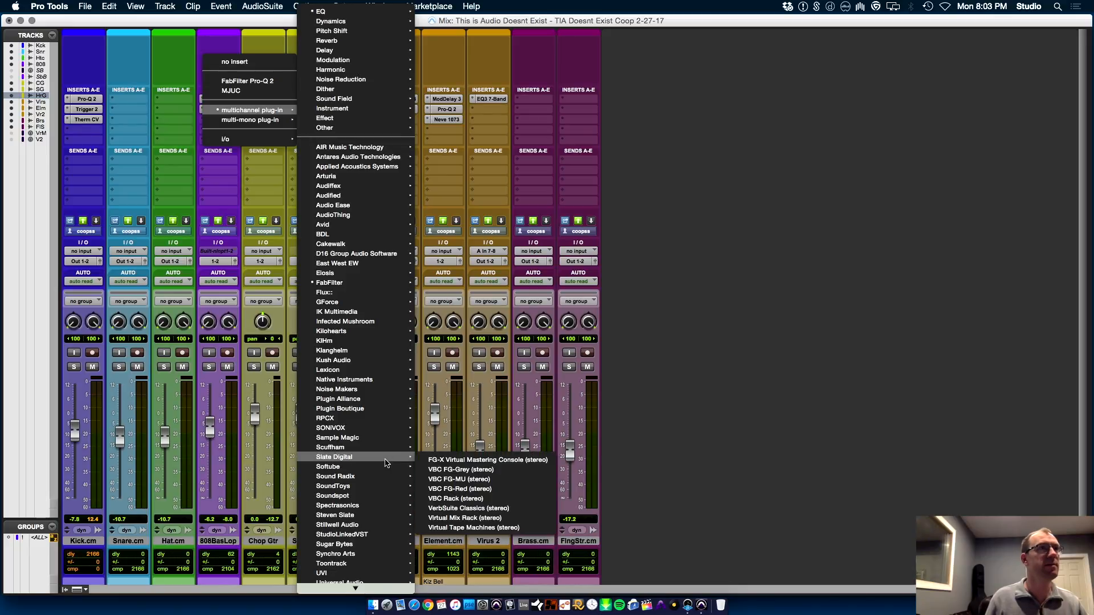
pyautogui.click(509, 519)
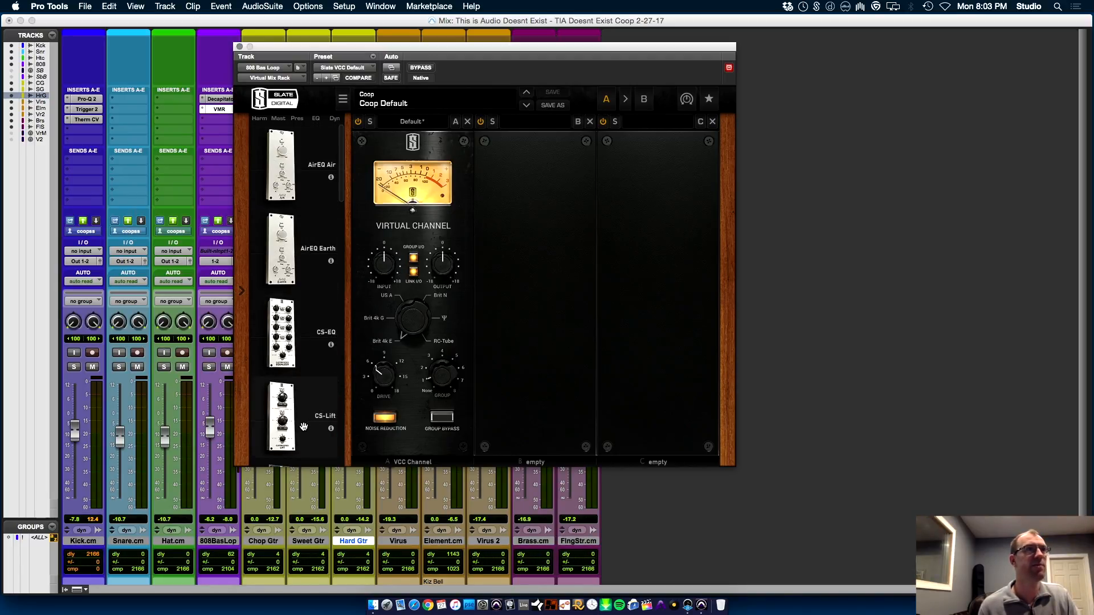
pyautogui.moveTo(291, 428); pyautogui.dragTo(532, 419)
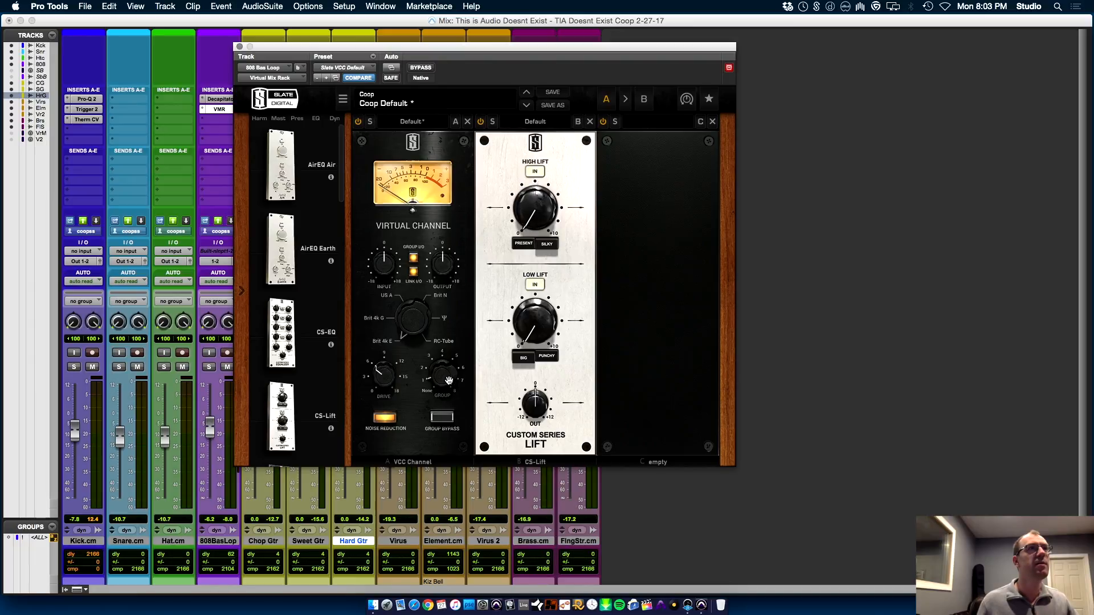
pyautogui.moveTo(520, 51); pyautogui.dragTo(666, 139)
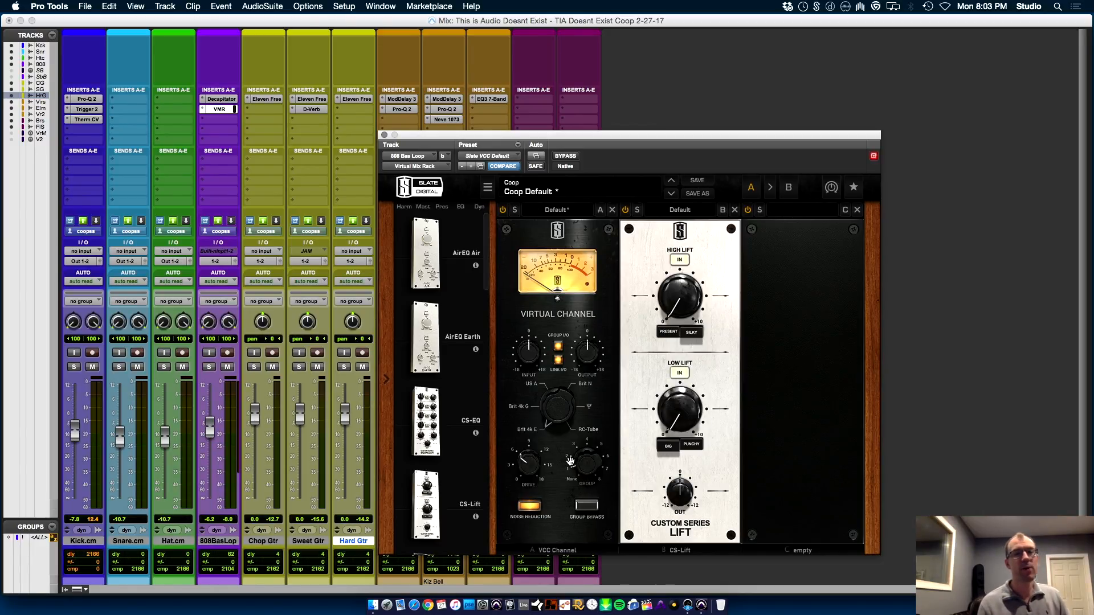
# - Set the Virtual Channel to group None and console Brit N, and compare it bypassed and active on the soloed 808
pyautogui.moveTo(587, 467); pyautogui.dragTo(586, 473)
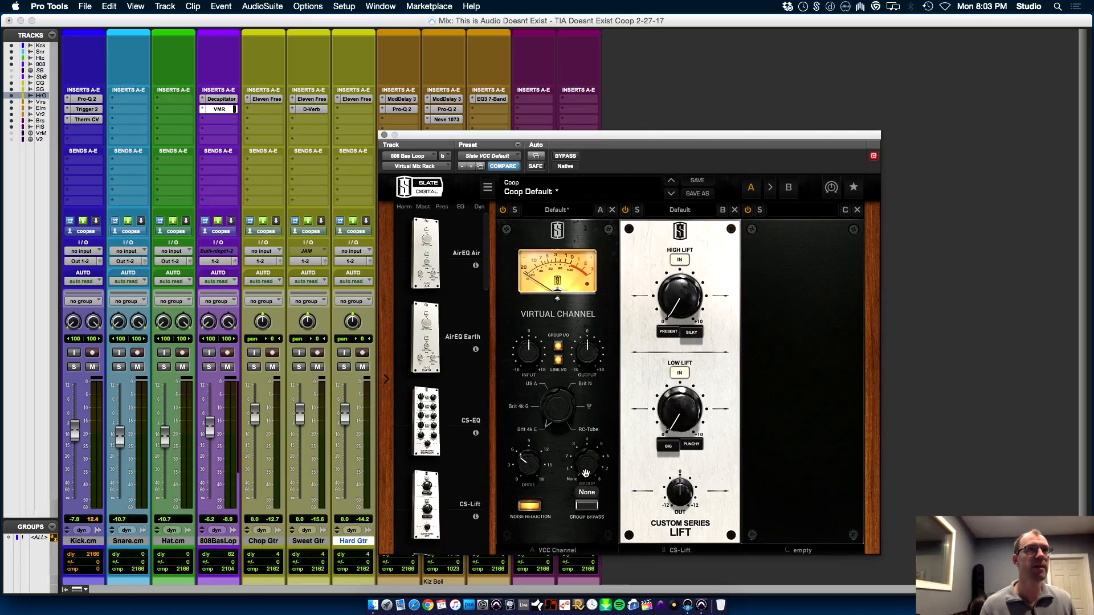
pyautogui.moveTo(563, 426); pyautogui.dragTo(580, 360)
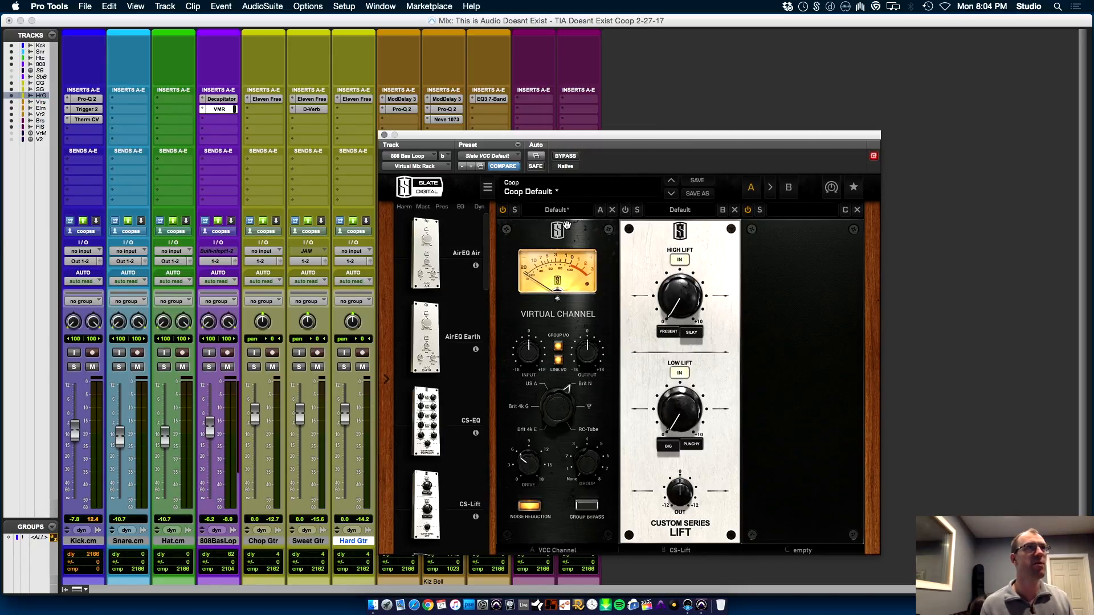
pyautogui.click(209, 366)
pyautogui.click(503, 210)
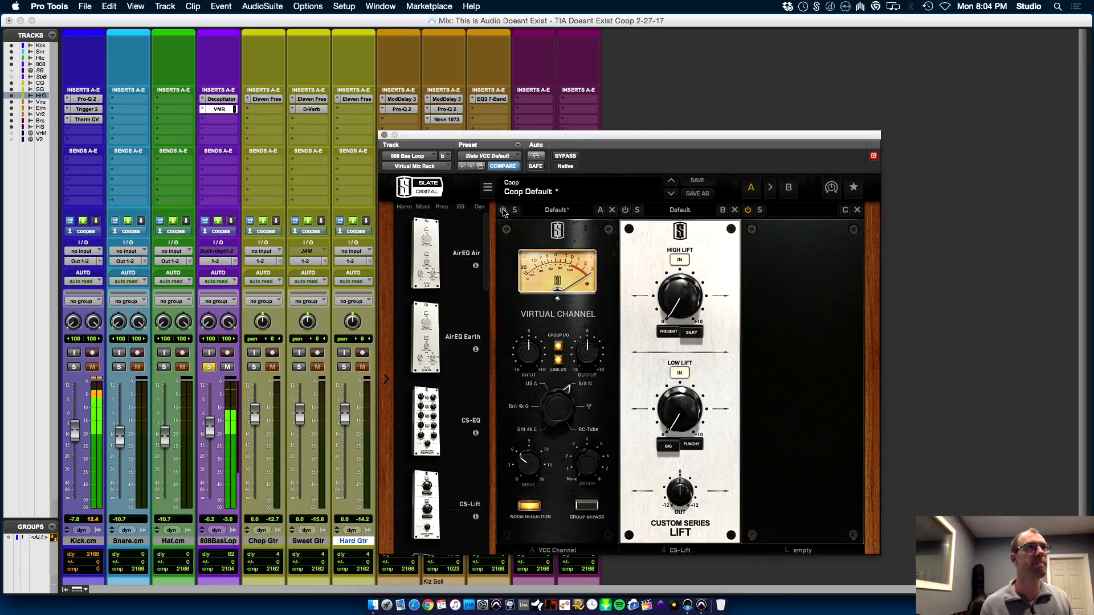
pyautogui.click(503, 210)
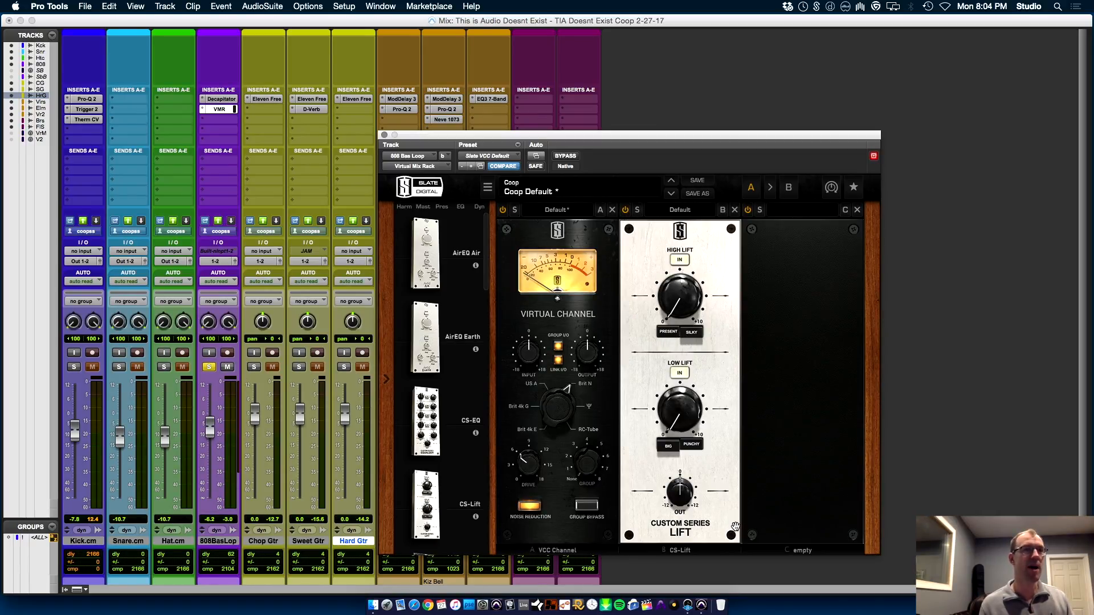
# - Raise CS-Lift's Low Lift to maximum, compare Punchy with Big, keep Big and ease the Low Lift back slightly
pyautogui.moveTo(682, 409); pyautogui.dragTo(694, 279)
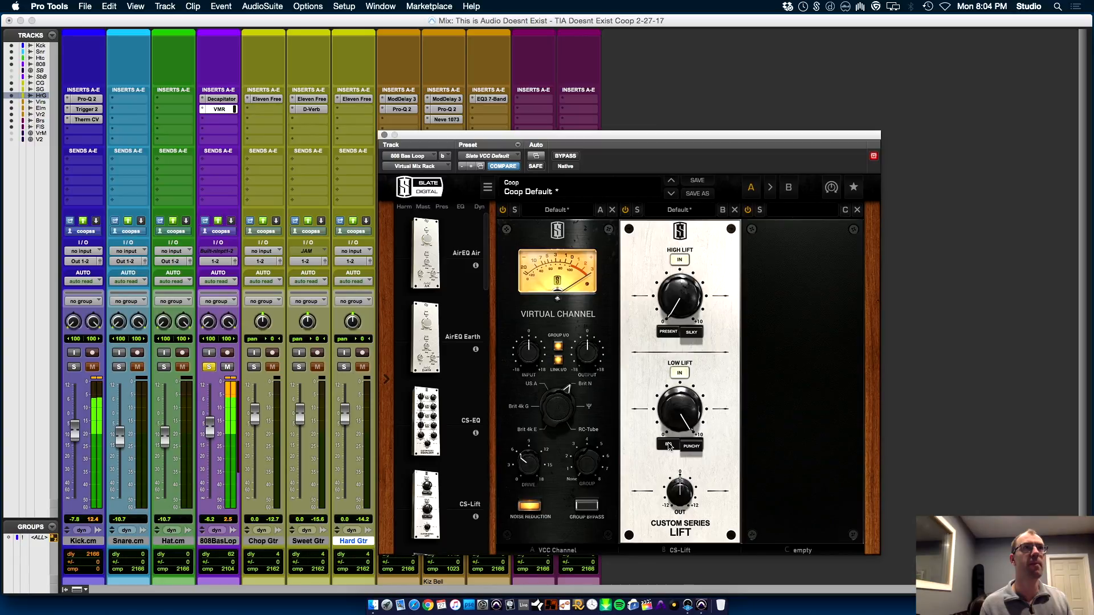
pyautogui.click(691, 448)
pyautogui.click(691, 450)
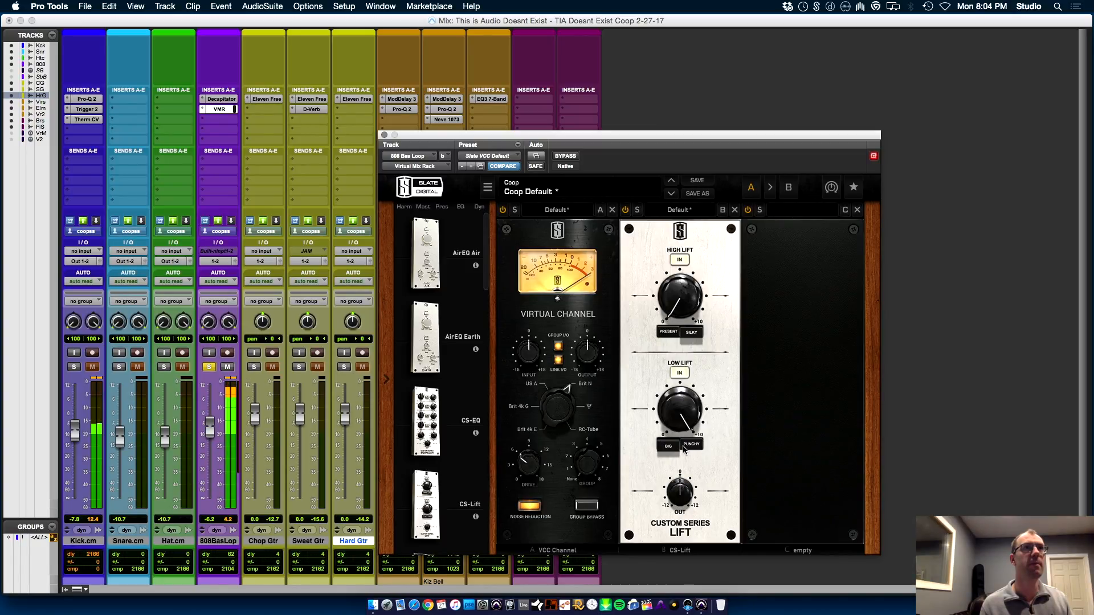
pyautogui.click(672, 445)
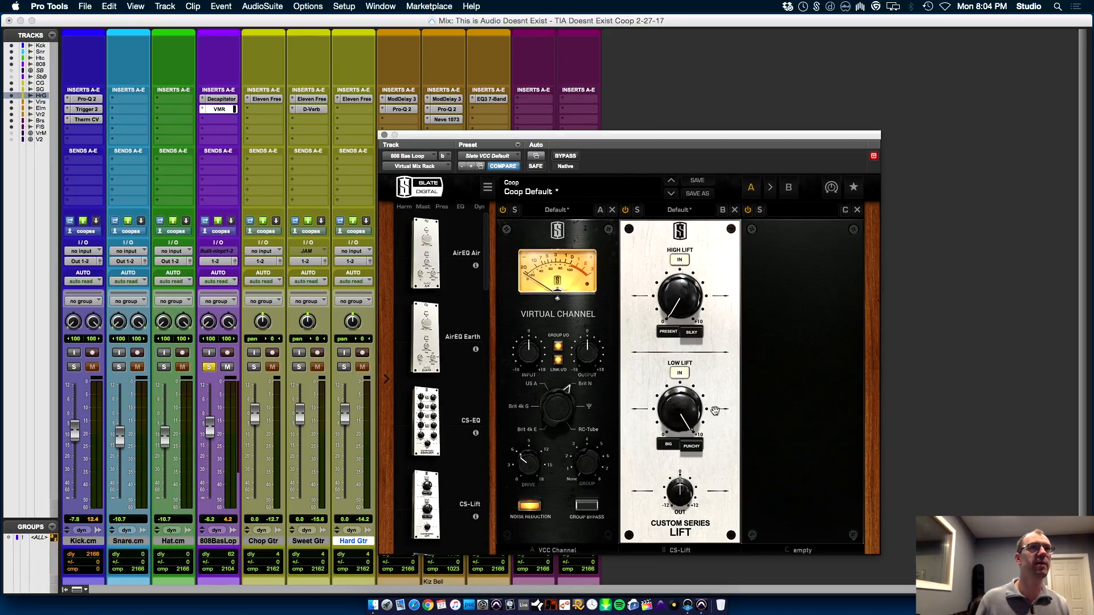
pyautogui.moveTo(695, 415); pyautogui.dragTo(683, 433)
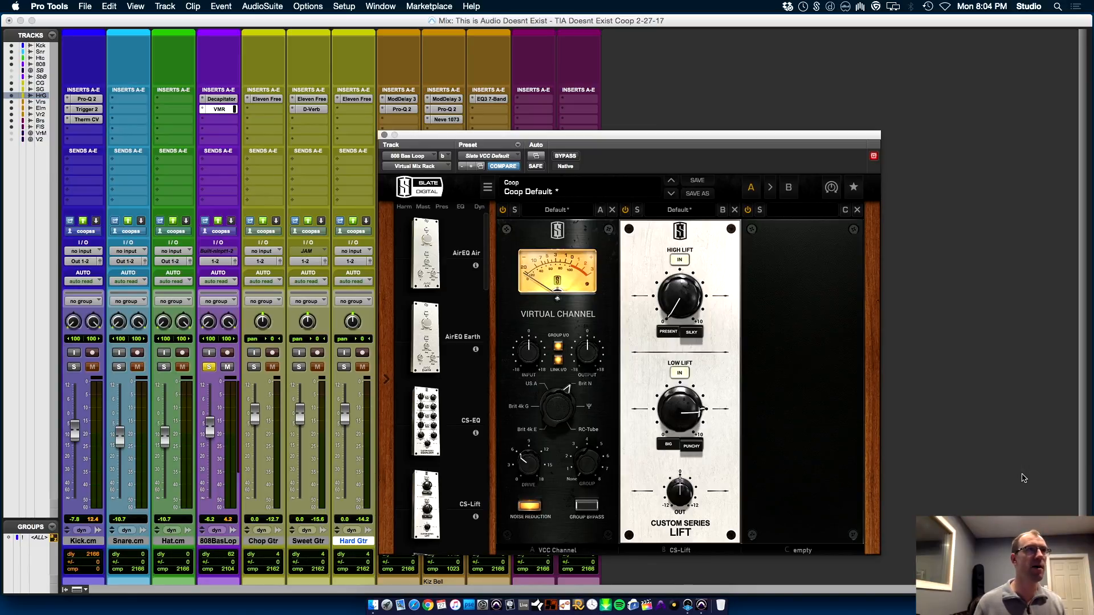
# - Unsolo the 808 Bas Loop and rebalance the faders to -12.3 dB for the 808 and -6.2 dB for the kick
pyautogui.click(209, 367)
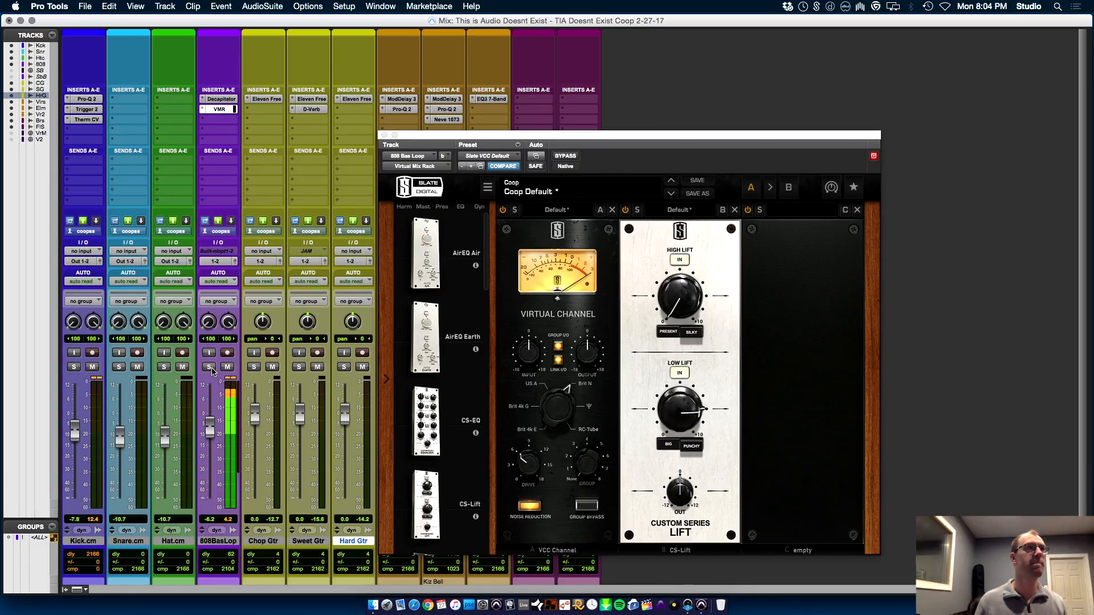
pyautogui.moveTo(212, 431); pyautogui.dragTo(216, 445)
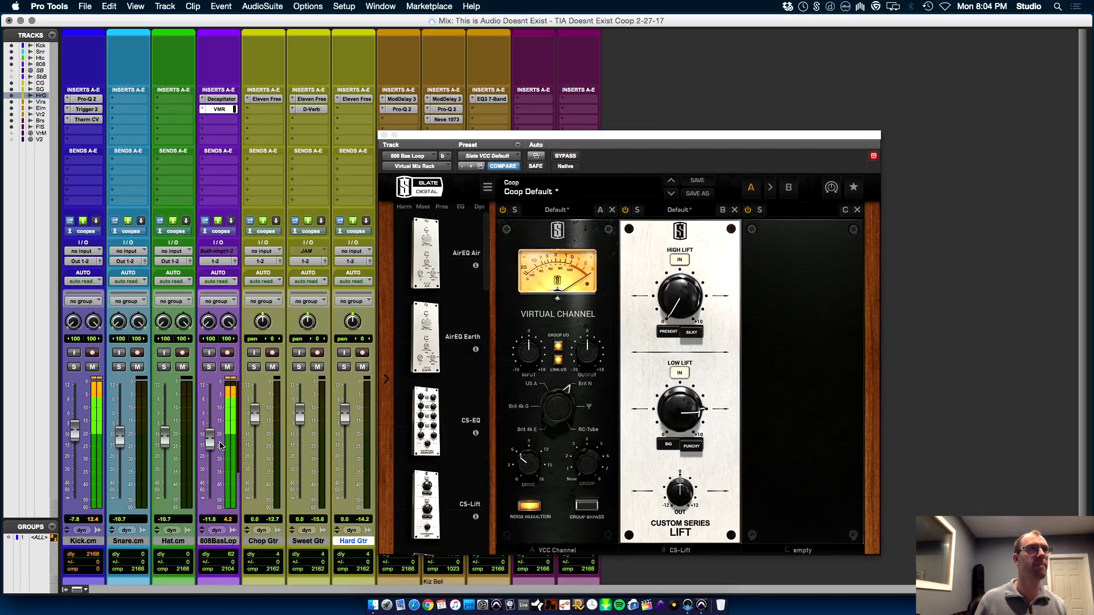
pyautogui.moveTo(74, 435); pyautogui.dragTo(77, 436)
pyautogui.moveTo(210, 440); pyautogui.dragTo(210, 447)
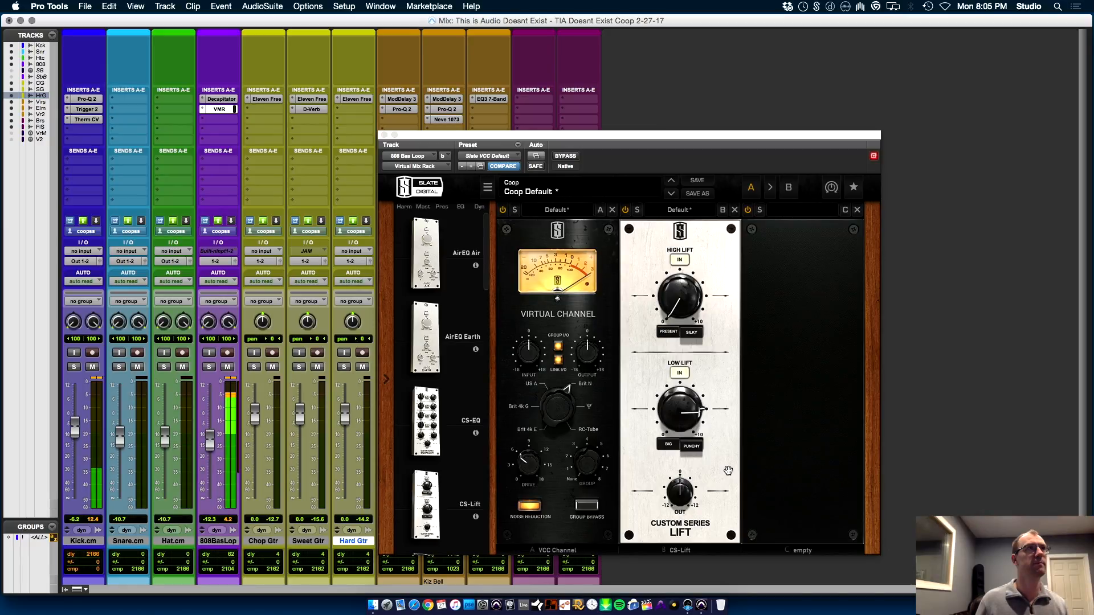
# - Enlarge the 808 Bas Loop track's height in the Edit window and close the Virtual Mix Rack
pyautogui.press('super+equal')
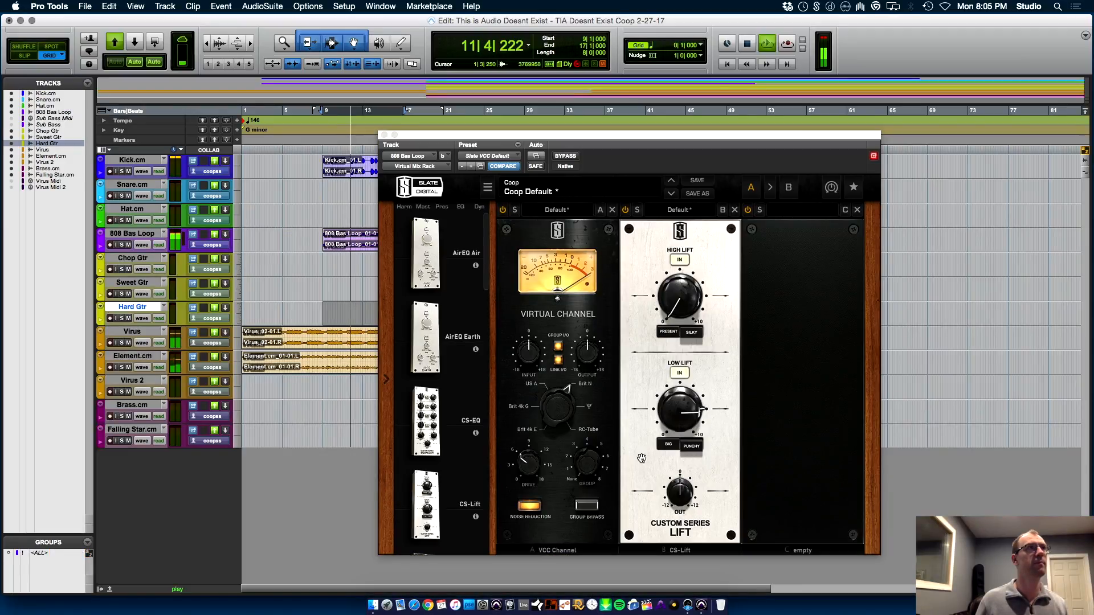
pyautogui.moveTo(137, 252); pyautogui.dragTo(137, 401)
pyautogui.click(383, 135)
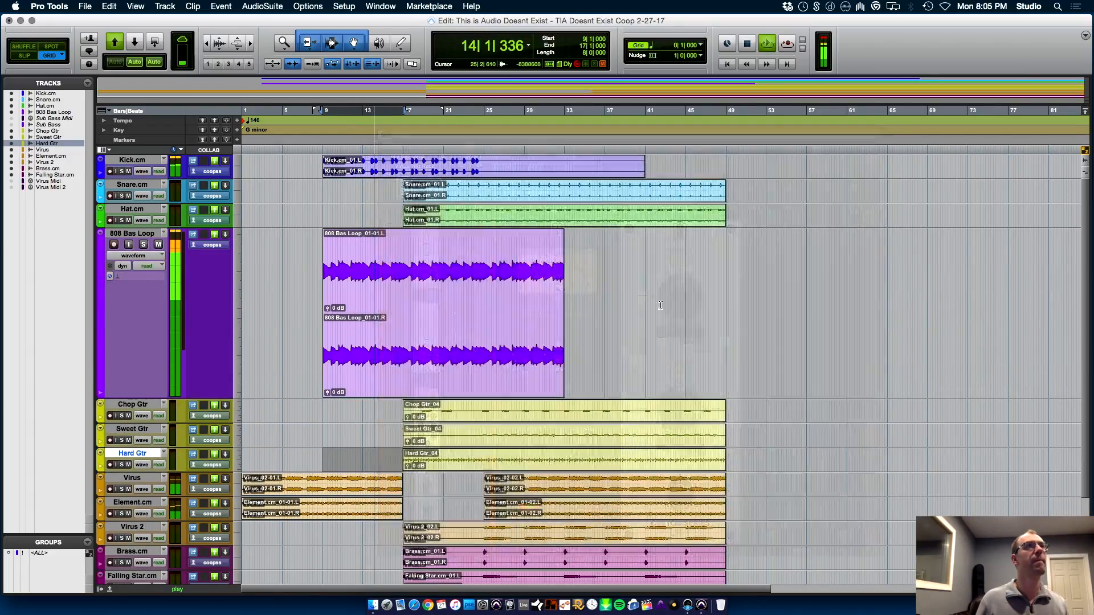
# - Show the 808 and kick waveforms around bars 12 to 16 in detail and set the grid to 1/16 note
pyautogui.press('t')
pyautogui.press('t')
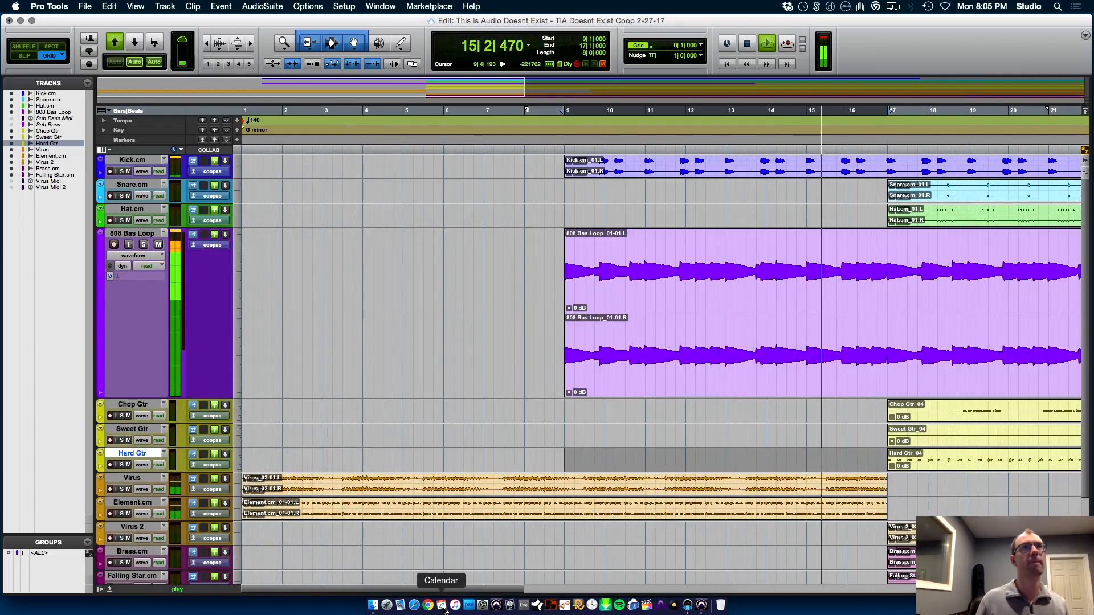
pyautogui.moveTo(444, 592); pyautogui.dragTo(530, 595)
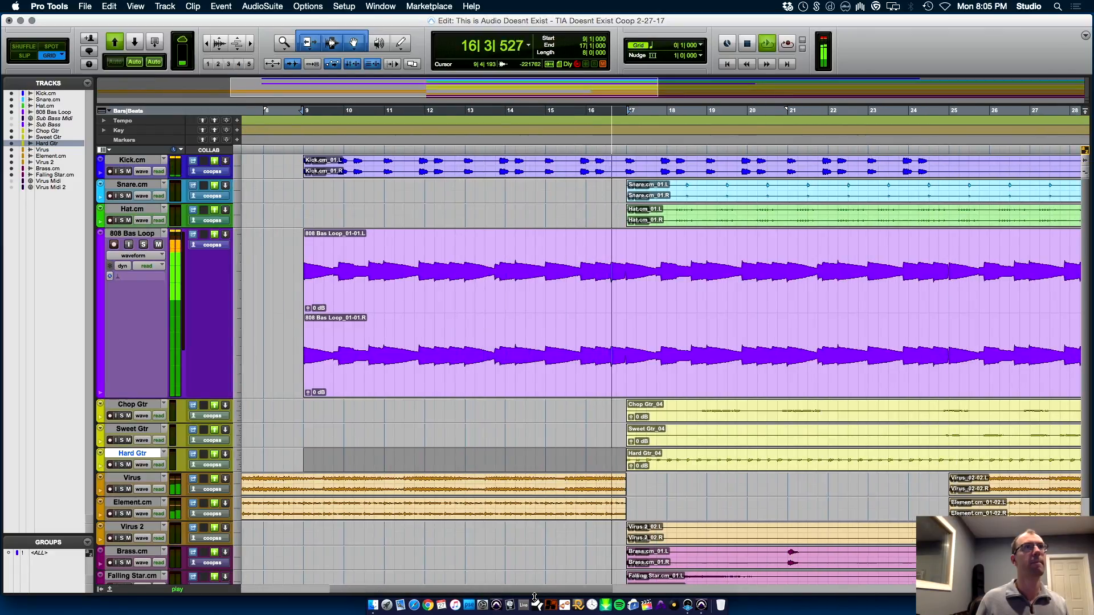
pyautogui.press('t')
pyautogui.press('t')
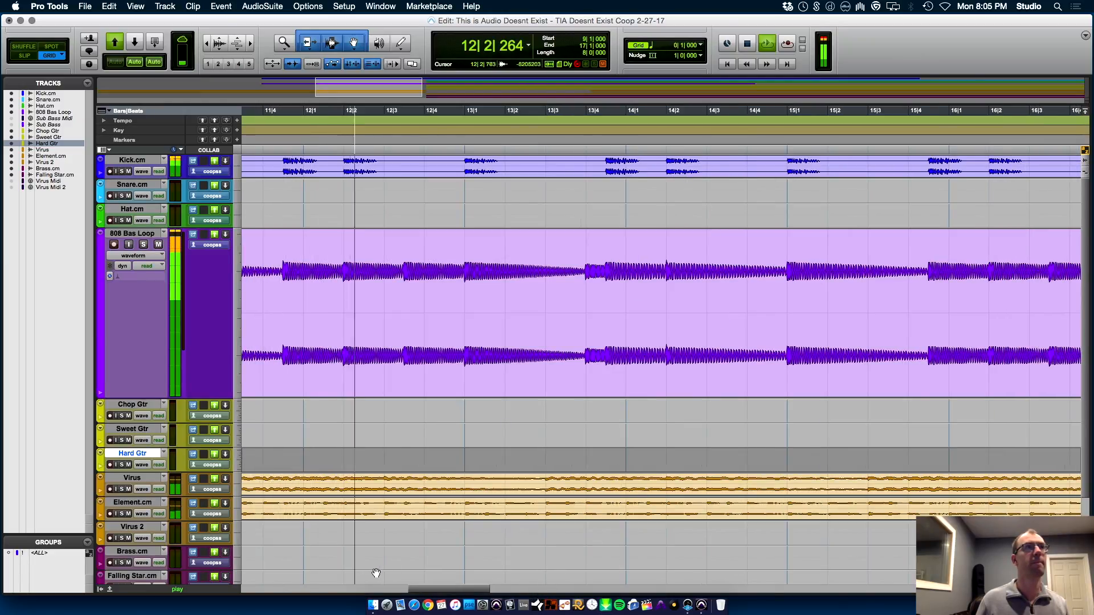
pyautogui.click(698, 45)
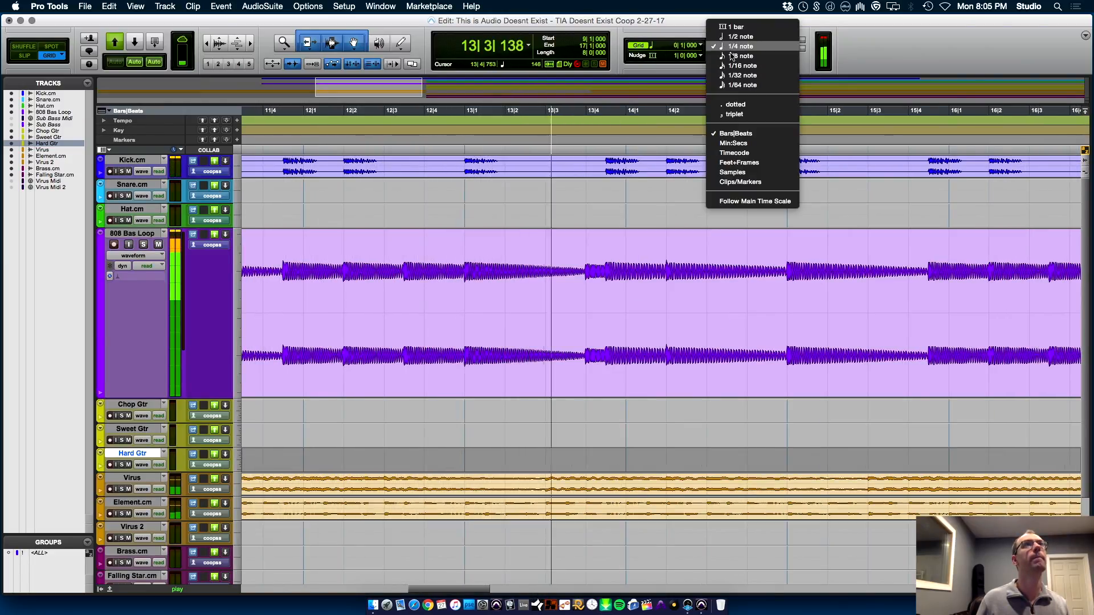
pyautogui.click(742, 66)
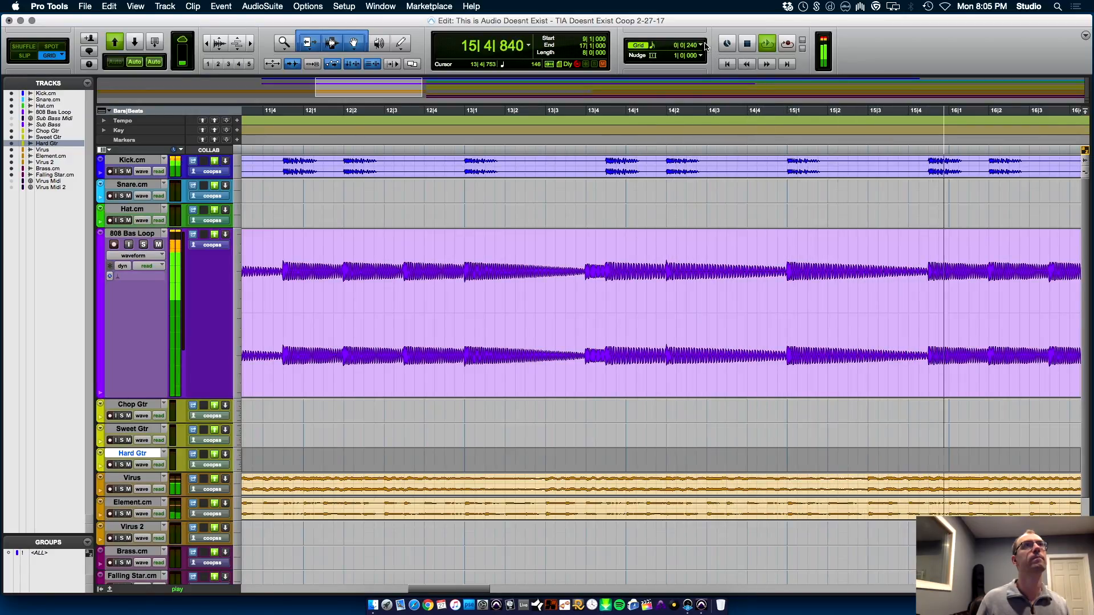
# - Set the grid to 1/8 note and play the 808 and kick from bar 9
pyautogui.click(703, 45)
pyautogui.click(740, 37)
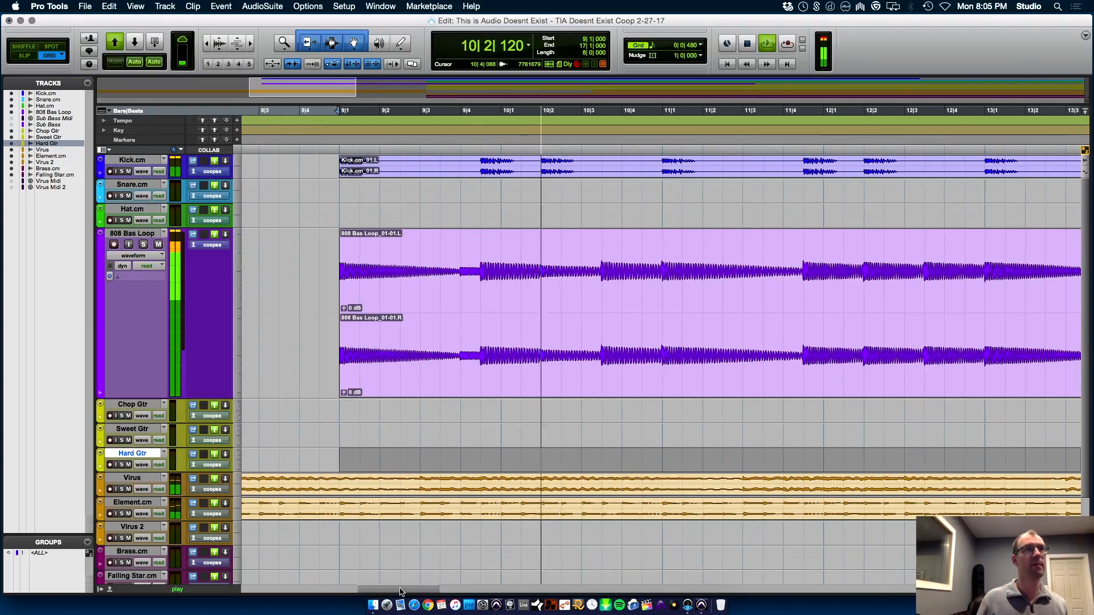
pyautogui.press('space')
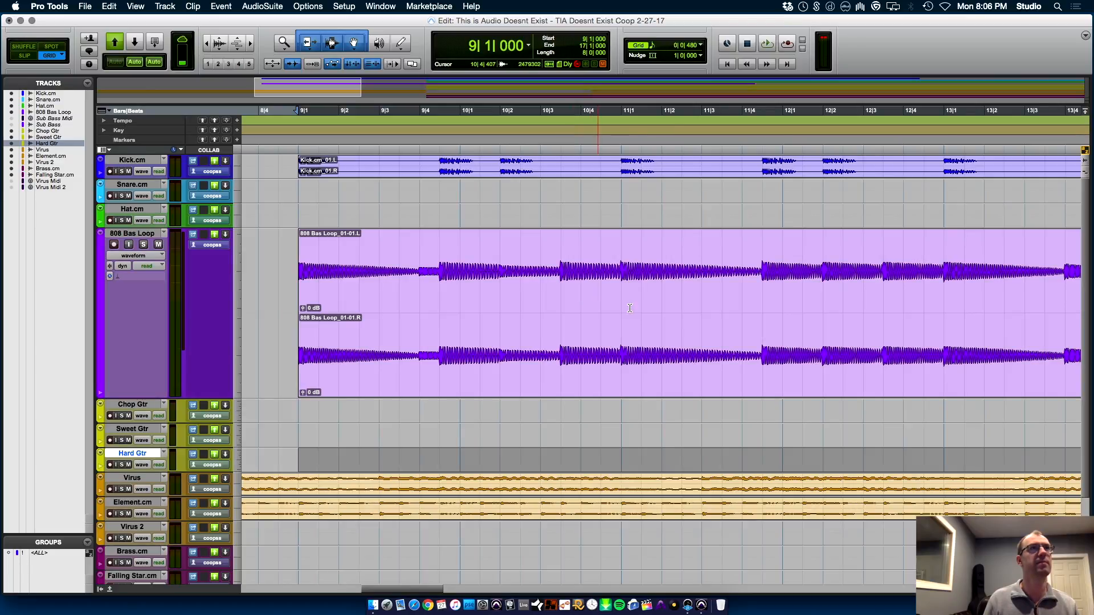
pyautogui.press('space')
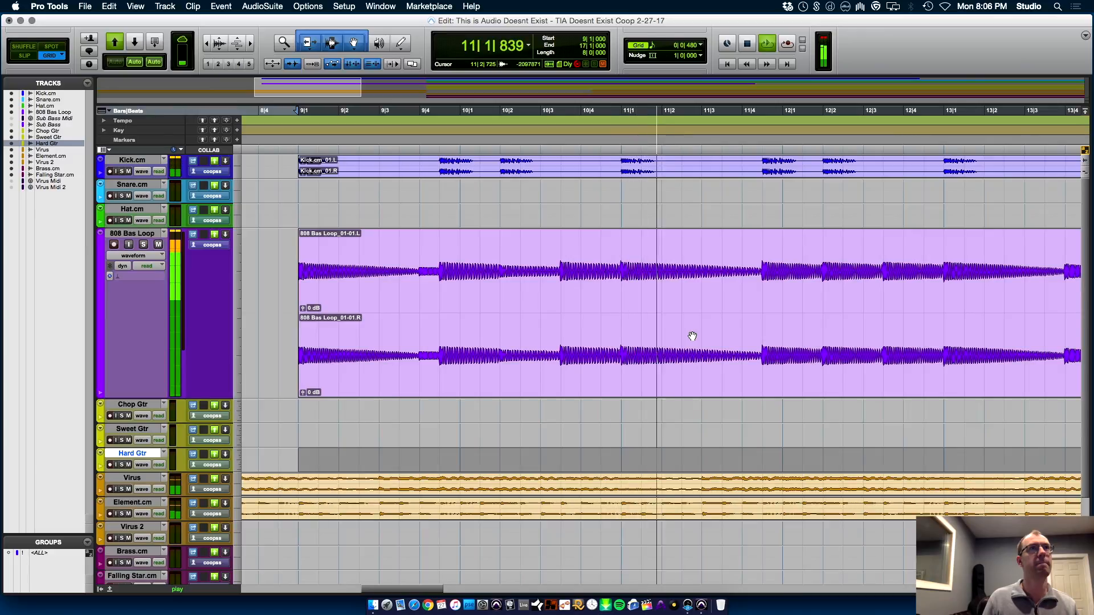
# - Stop playback and separate the 808 Bas Loop note from 11|1|000 to 11|4|480 into its own clip
pyautogui.press('space')
pyautogui.moveTo(622, 296); pyautogui.dragTo(759, 295)
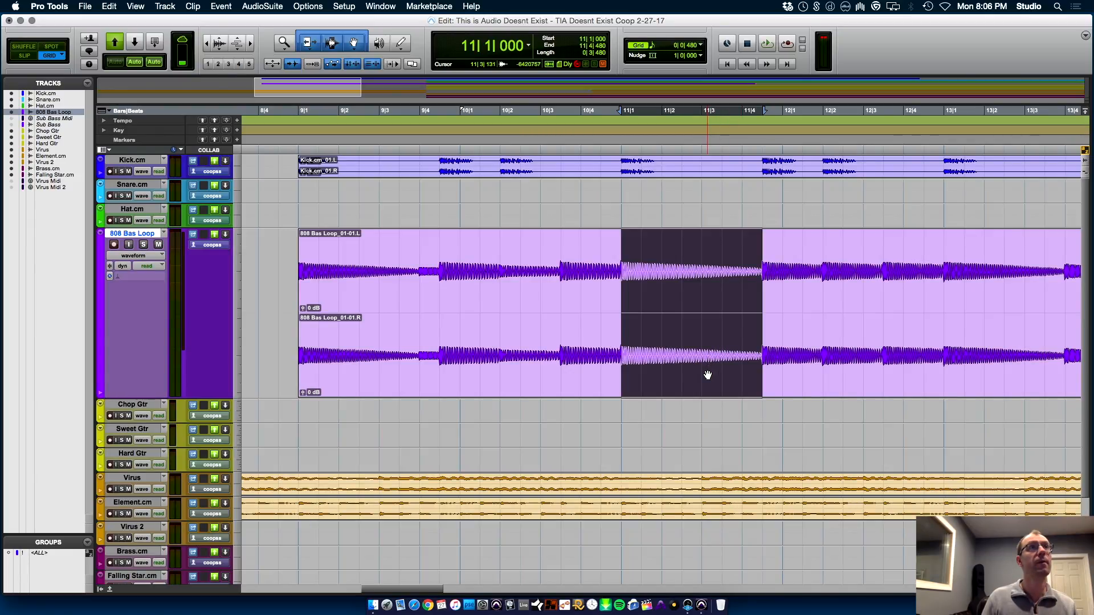
pyautogui.press('super+e')
# - Try the separated 808 note at 9|4|480 and at 10|2|000, undoing both placements
pyautogui.moveTo(698, 394); pyautogui.dragTo(514, 380)
pyautogui.press('space')
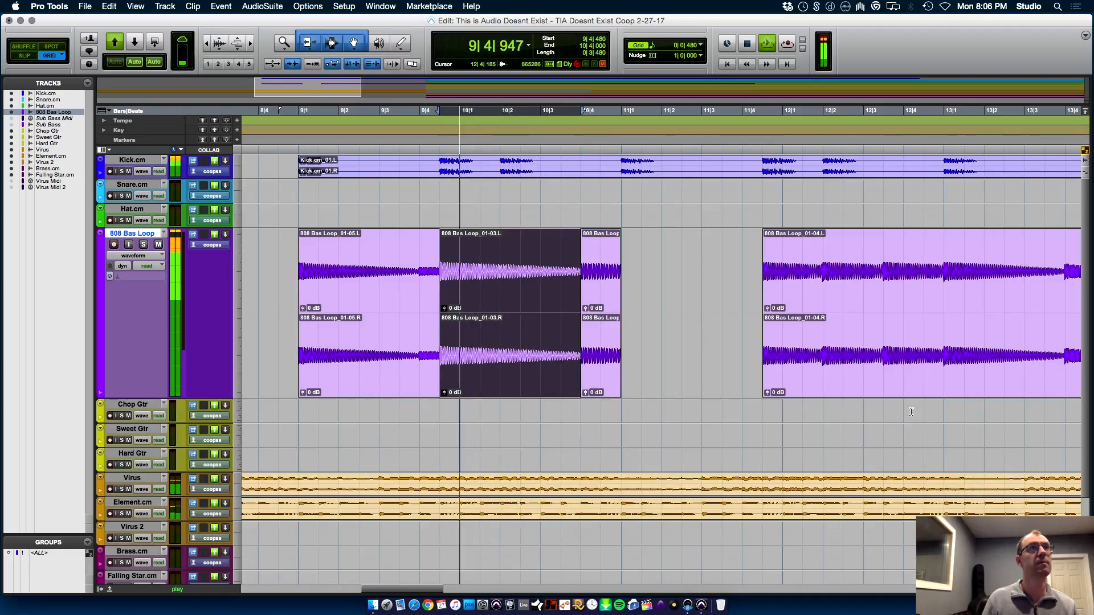
pyautogui.press('super+z')
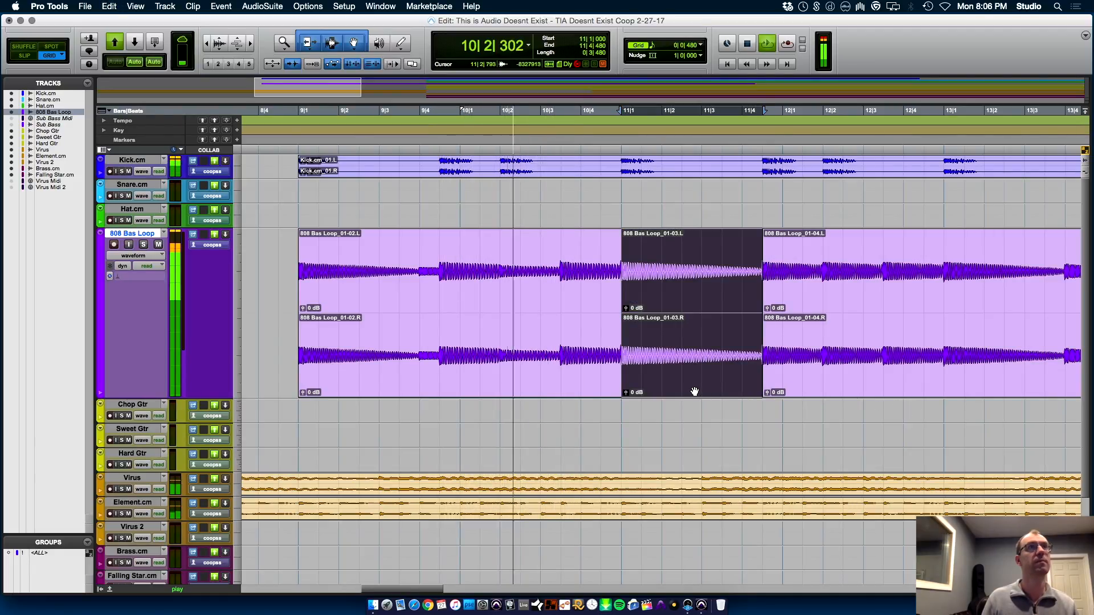
pyautogui.moveTo(693, 390); pyautogui.dragTo(572, 386)
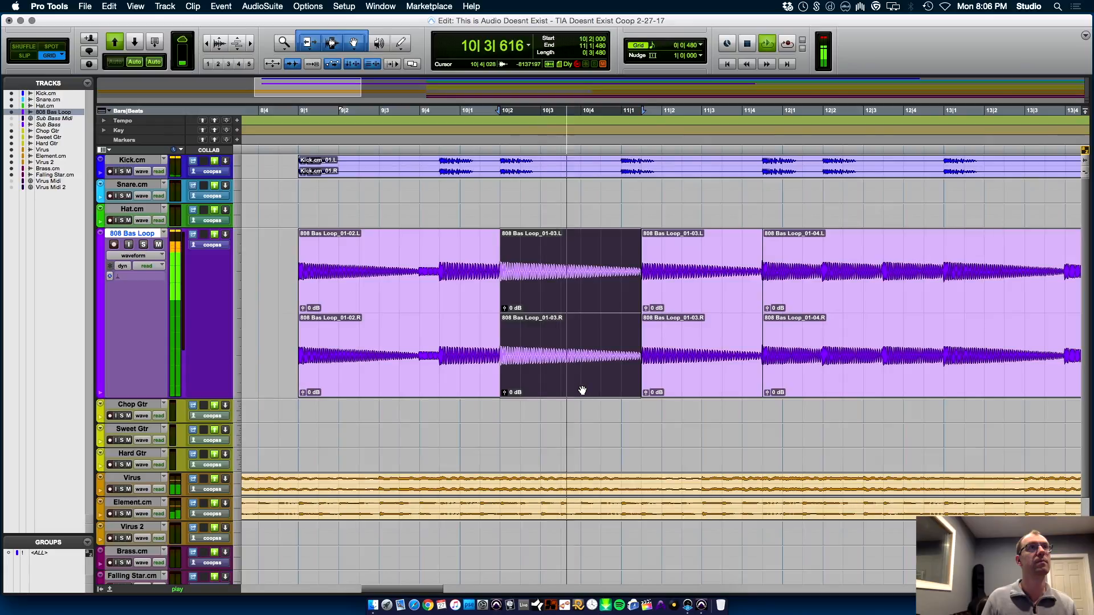
pyautogui.press('super+z')
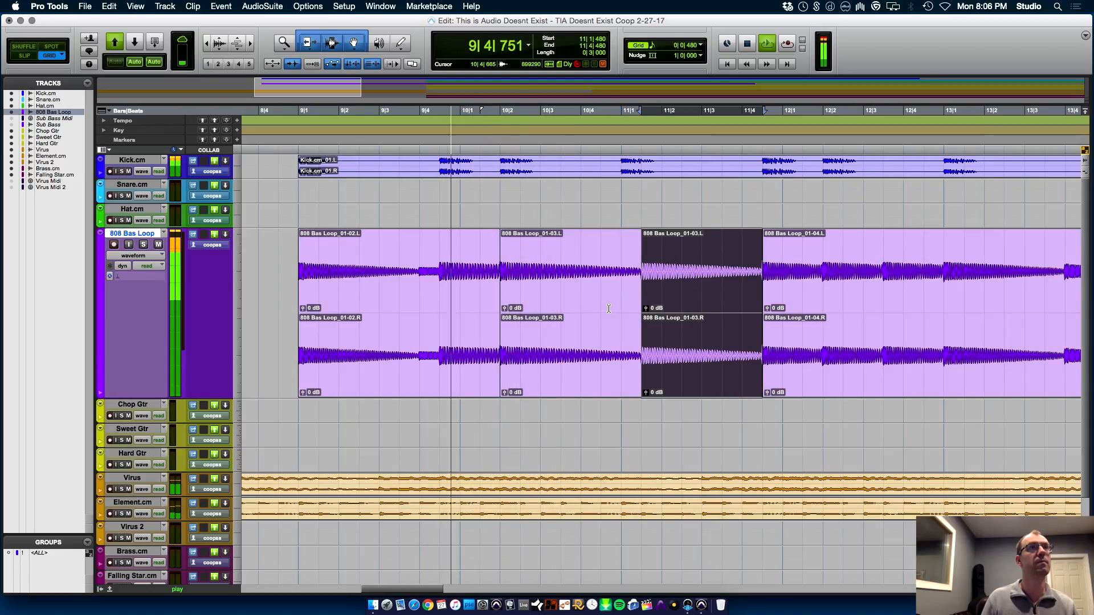
pyautogui.press('super+z')
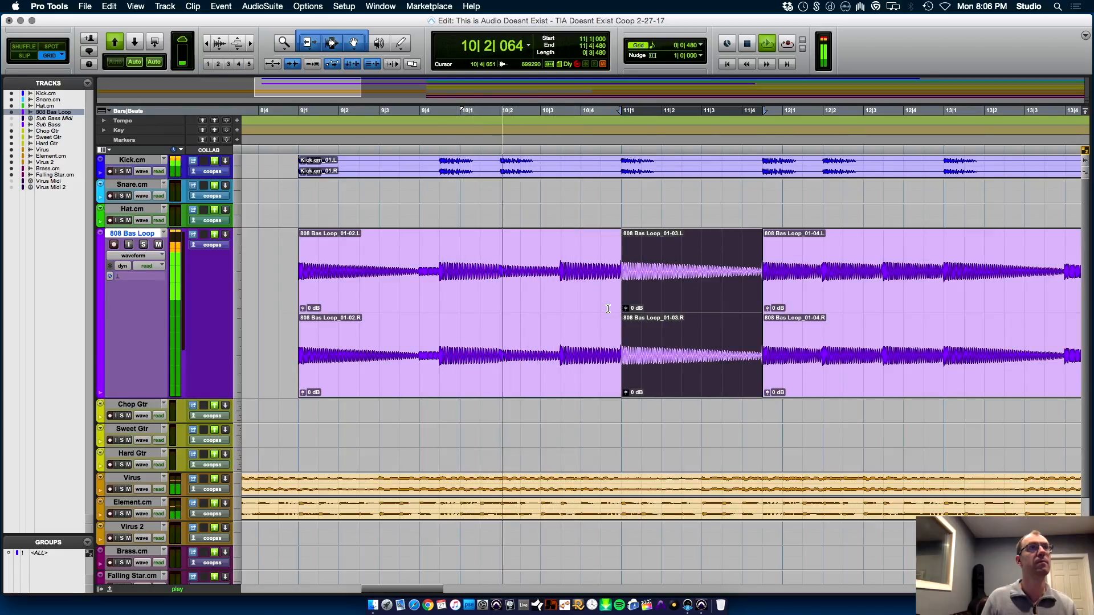
# - Duplicate the 808 section from 10|2|000 to 10|3|480 over the note that follows it and play from 9|4|480
pyautogui.click(569, 299)
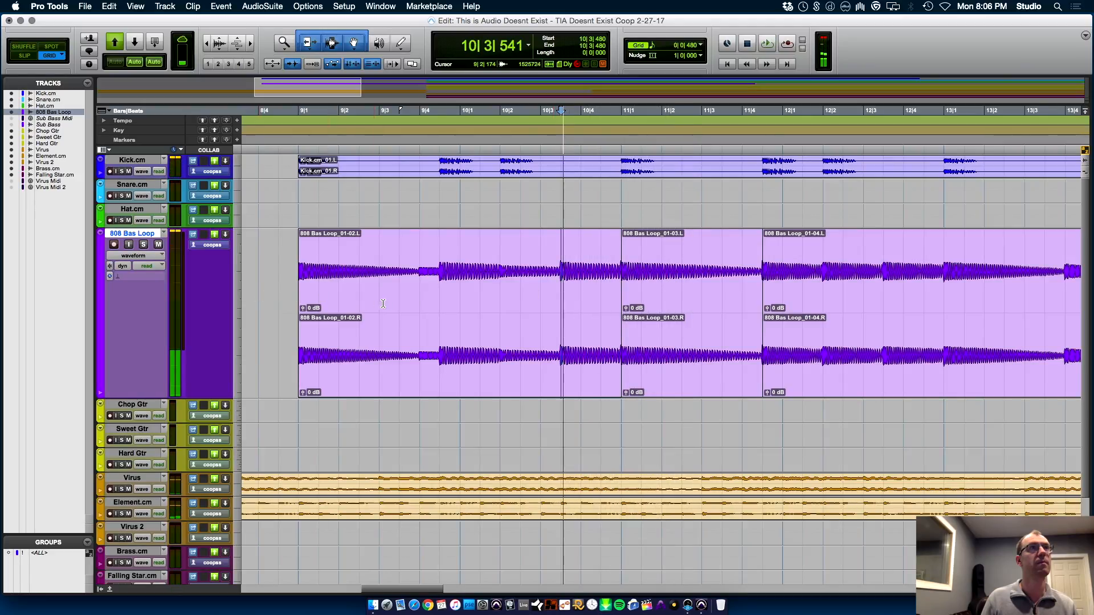
pyautogui.press('space')
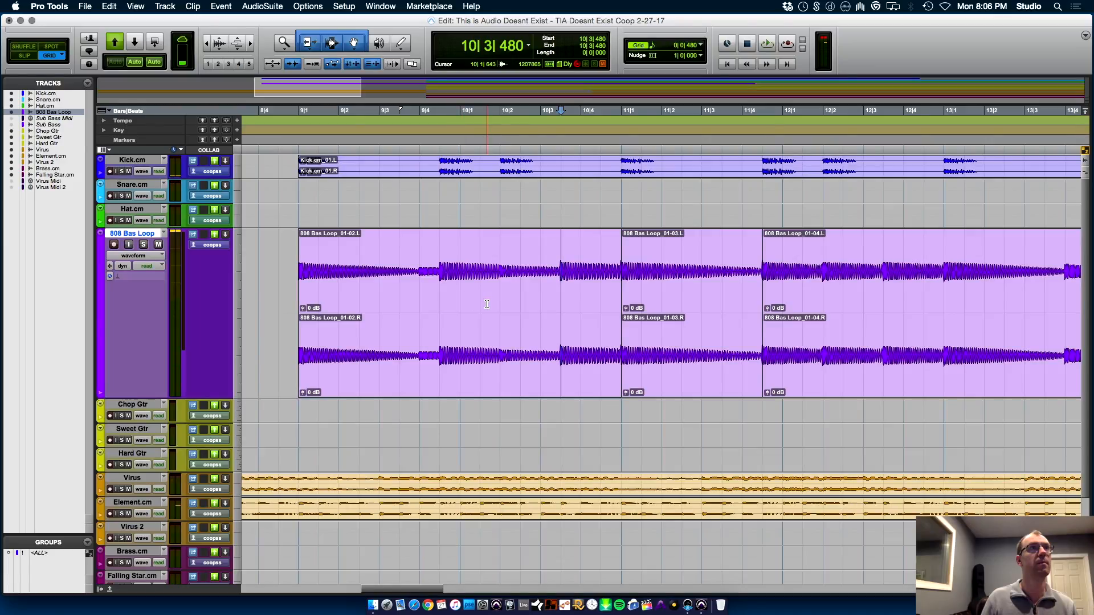
pyautogui.moveTo(501, 302); pyautogui.dragTo(564, 301)
pyautogui.press('super+d')
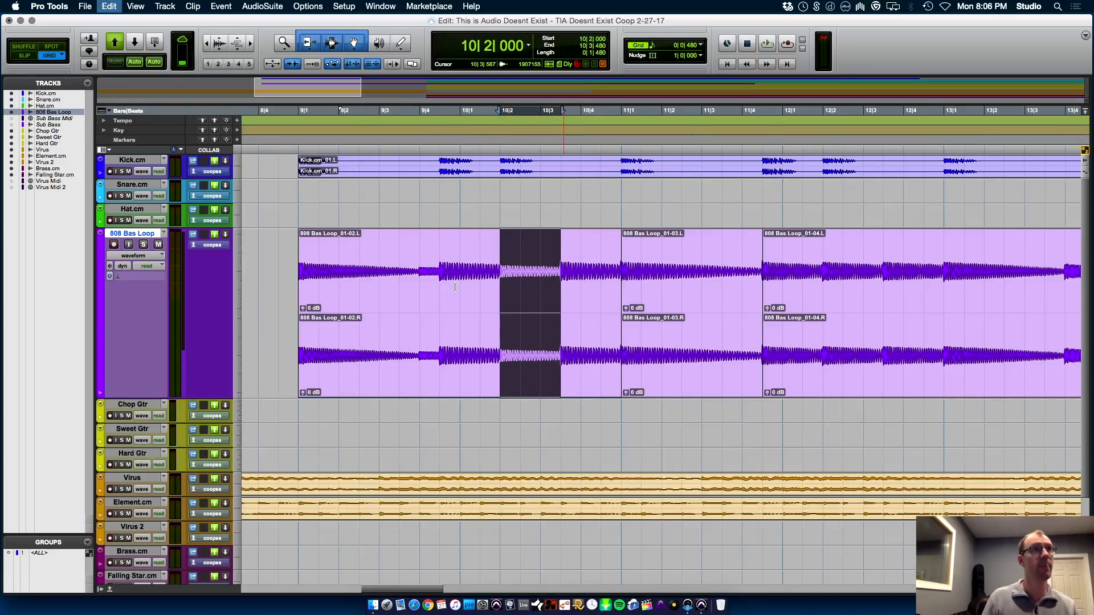
pyautogui.click(431, 286)
pyautogui.press('space')
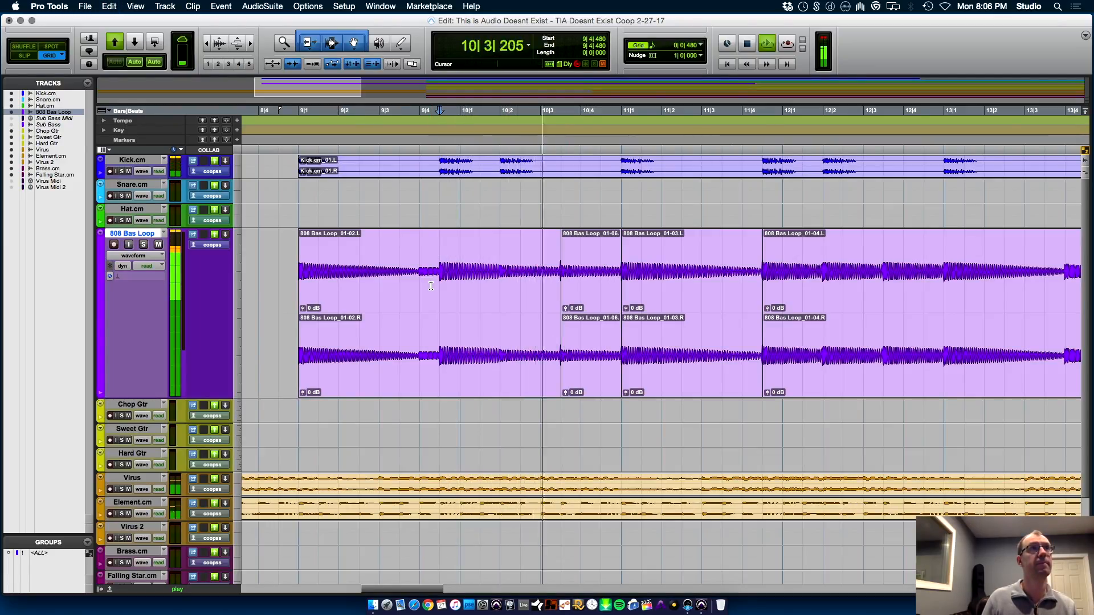
# - Delete the duplicated 808 clip before 11|1|000 and split the remaining 808 clip at 10|2|000
pyautogui.press('space')
pyautogui.click(590, 392)
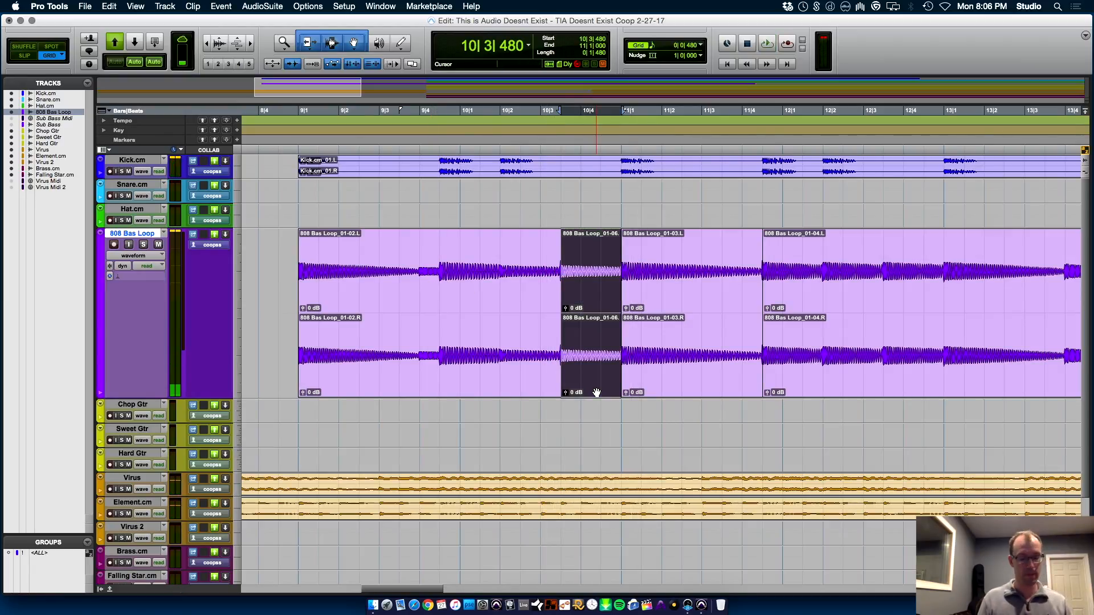
pyautogui.press('BackSpace')
pyautogui.click(499, 303)
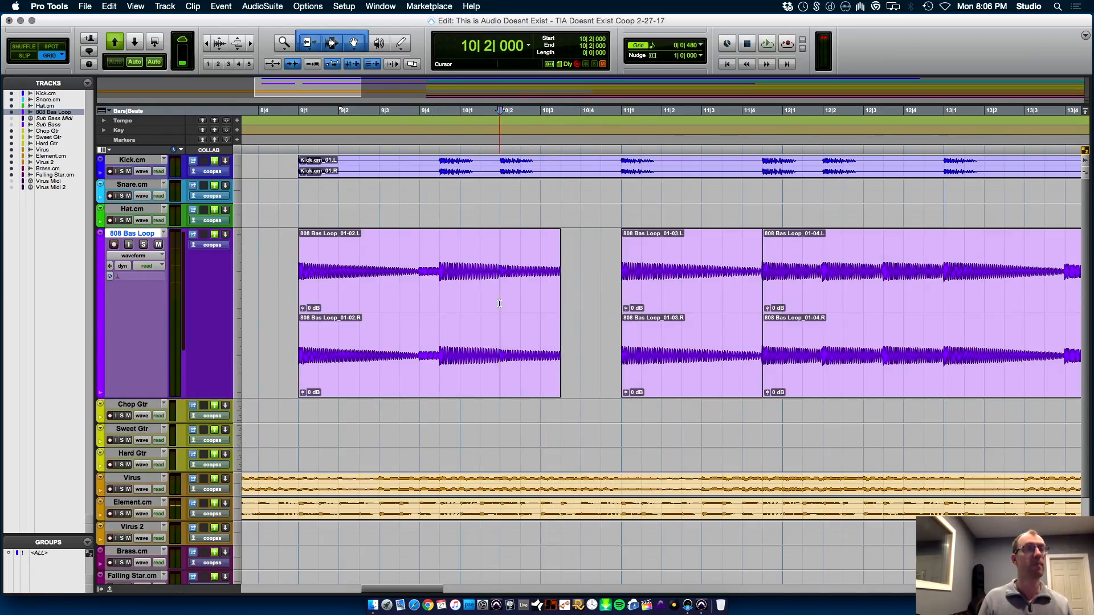
pyautogui.press('super+e')
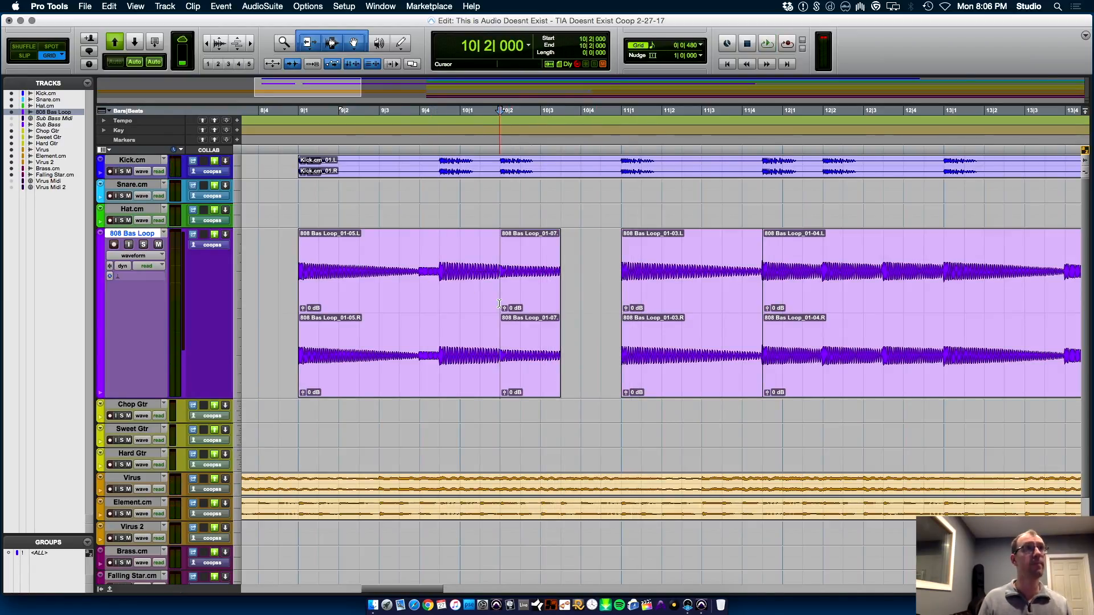
# - Enable Monophonic Elastic Audio on the 808 Bas Loop track and make its timebase tick-based
pyautogui.click(137, 256)
pyautogui.click(112, 377)
pyautogui.click(150, 279)
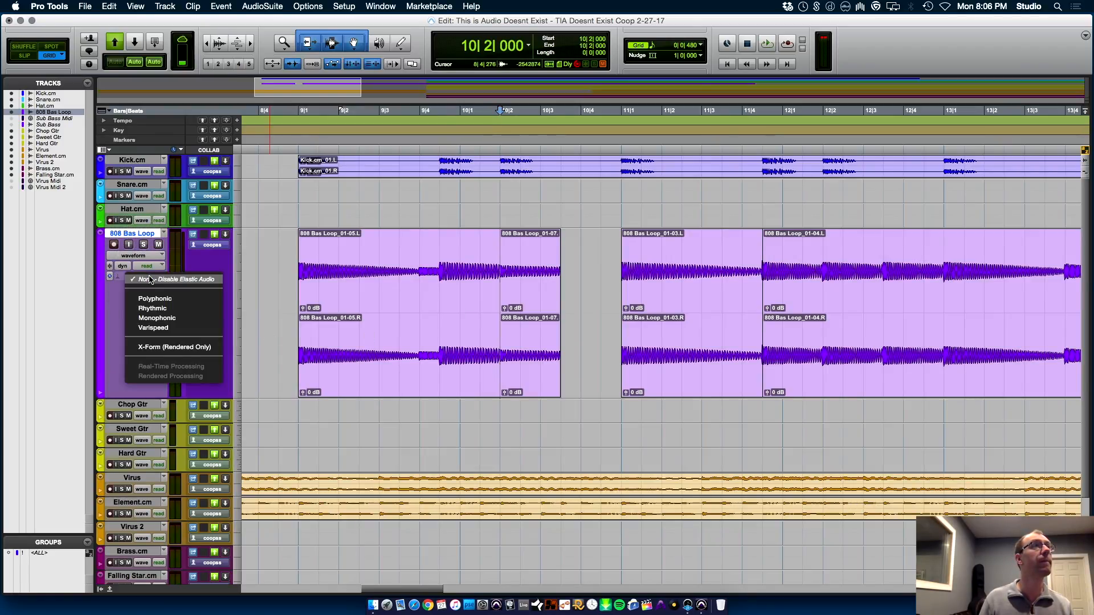
pyautogui.click(157, 318)
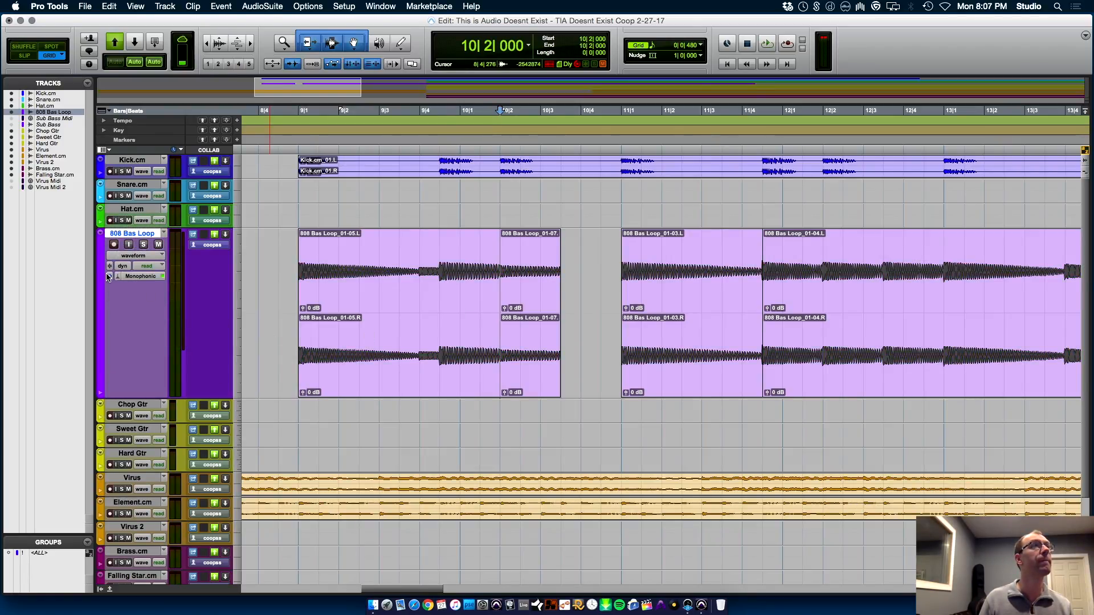
pyautogui.click(112, 278)
pyautogui.click(135, 297)
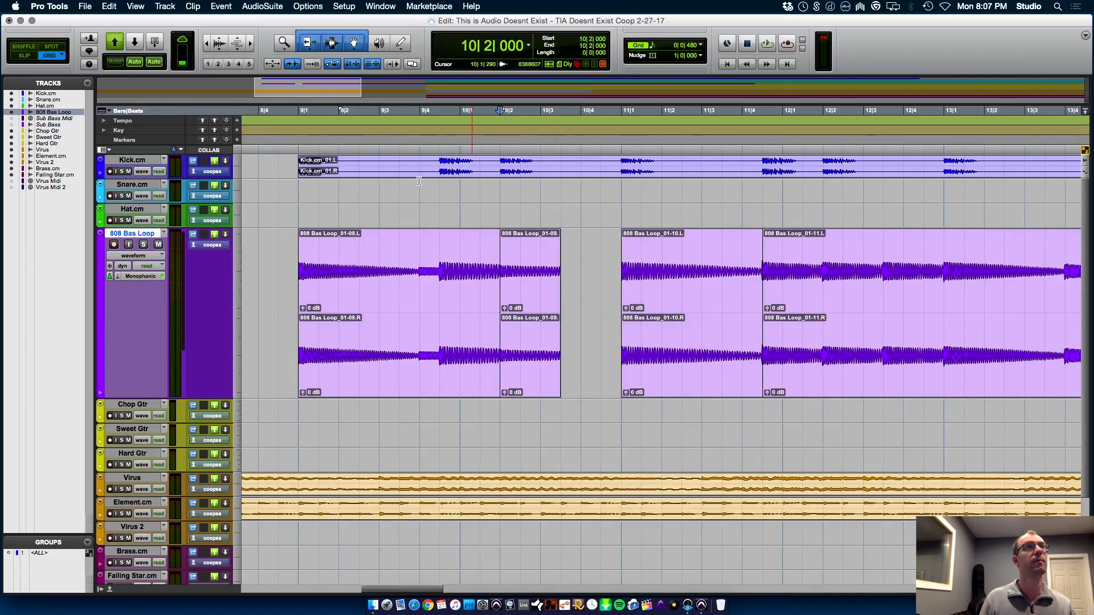
# - Time-stretch the 808 clip starting at 10|2|000 with the TCE Trim tool so it ends at 11|1|000
pyautogui.click(309, 43)
pyautogui.click(337, 67)
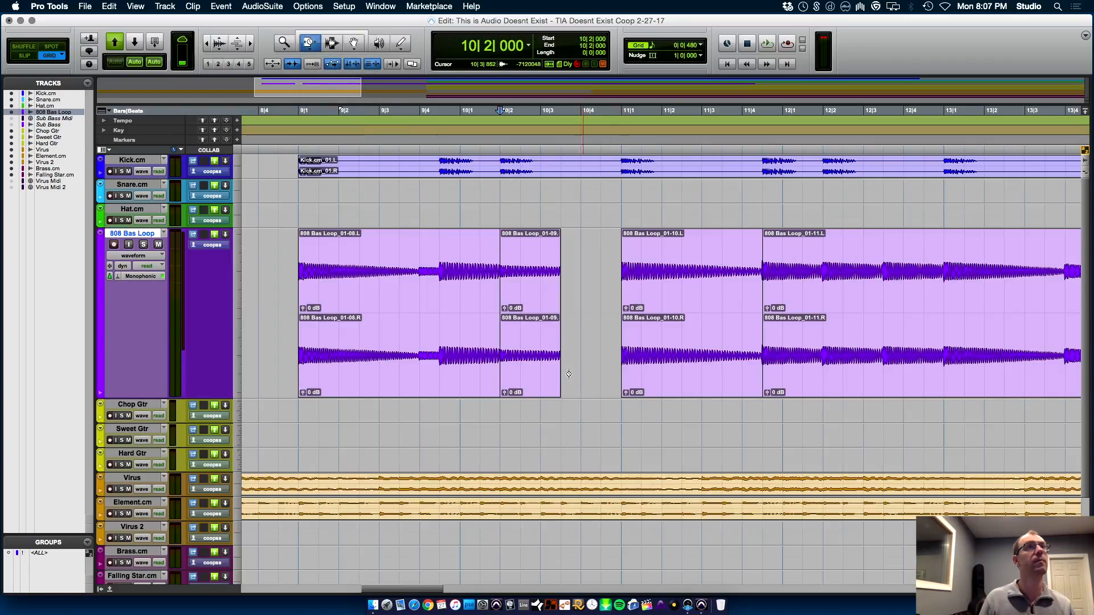
pyautogui.moveTo(560, 369); pyautogui.dragTo(617, 371)
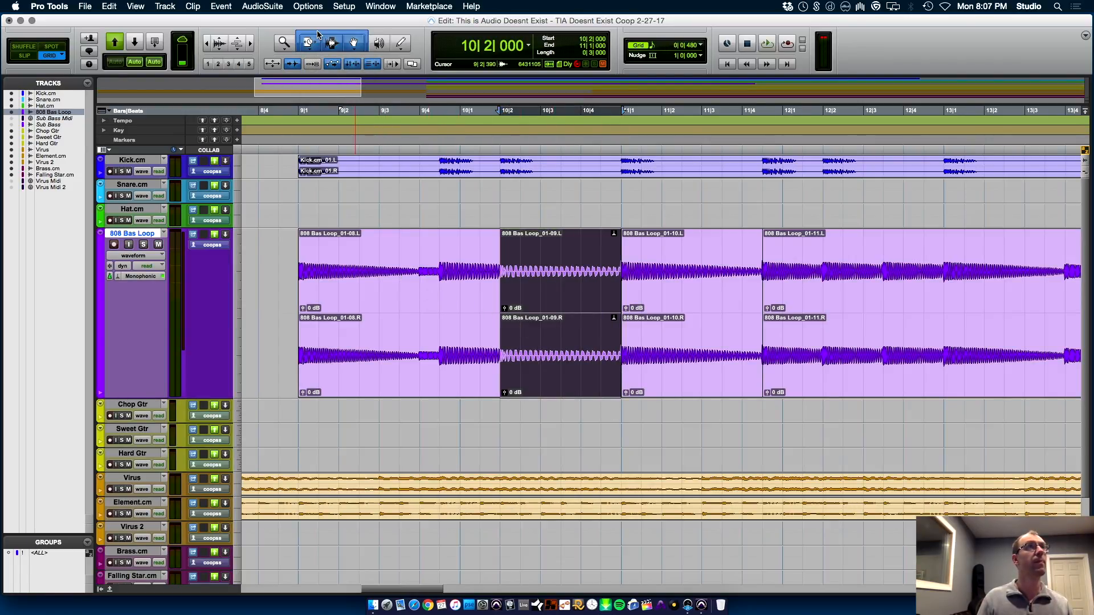
# - Play the intro from 9|1|000 to hear the stretched 808 note in context
pyautogui.click(295, 270)
pyautogui.press('space')
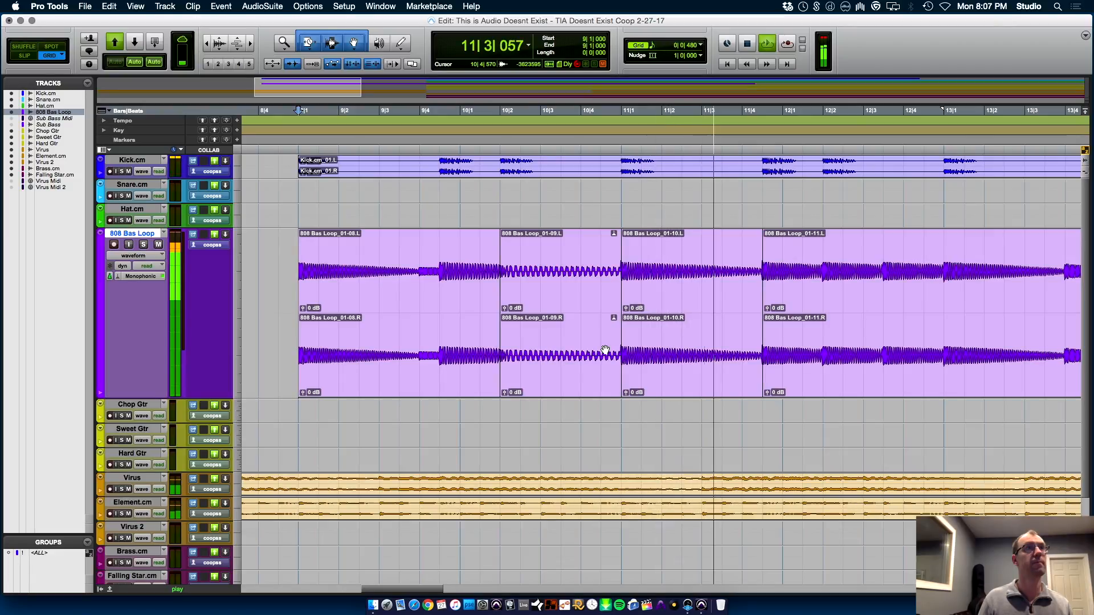
pyautogui.press('space')
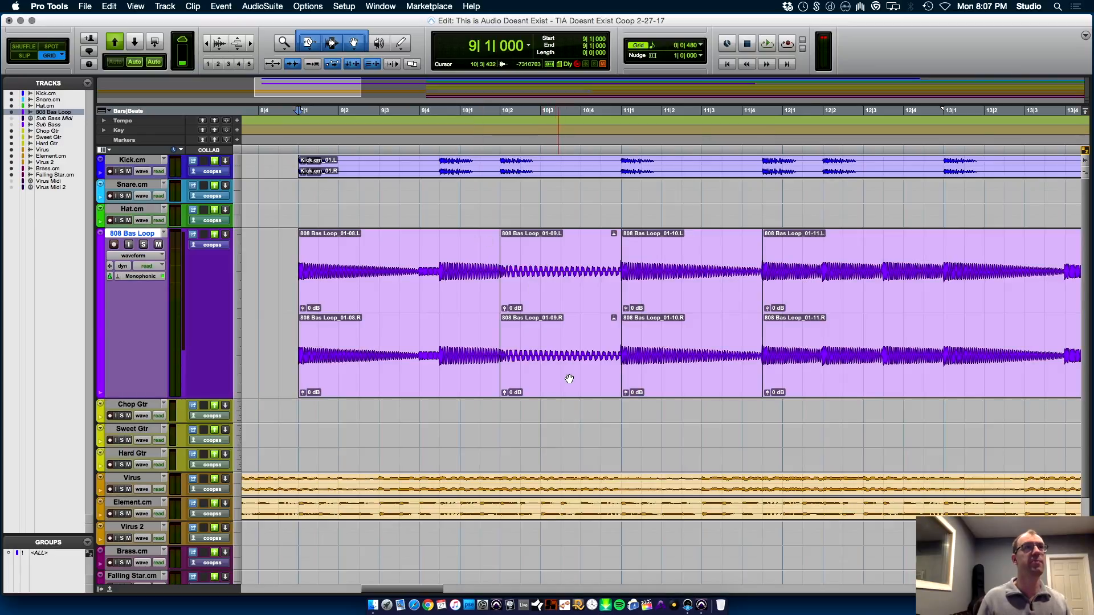
pyautogui.press('super+bracketleft')
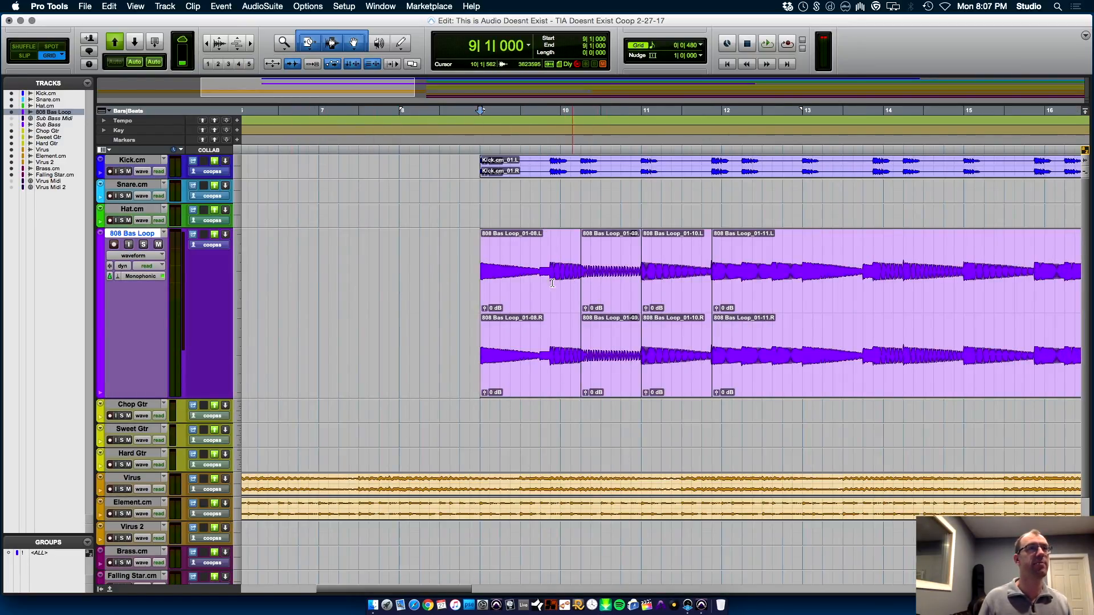
pyautogui.press('space')
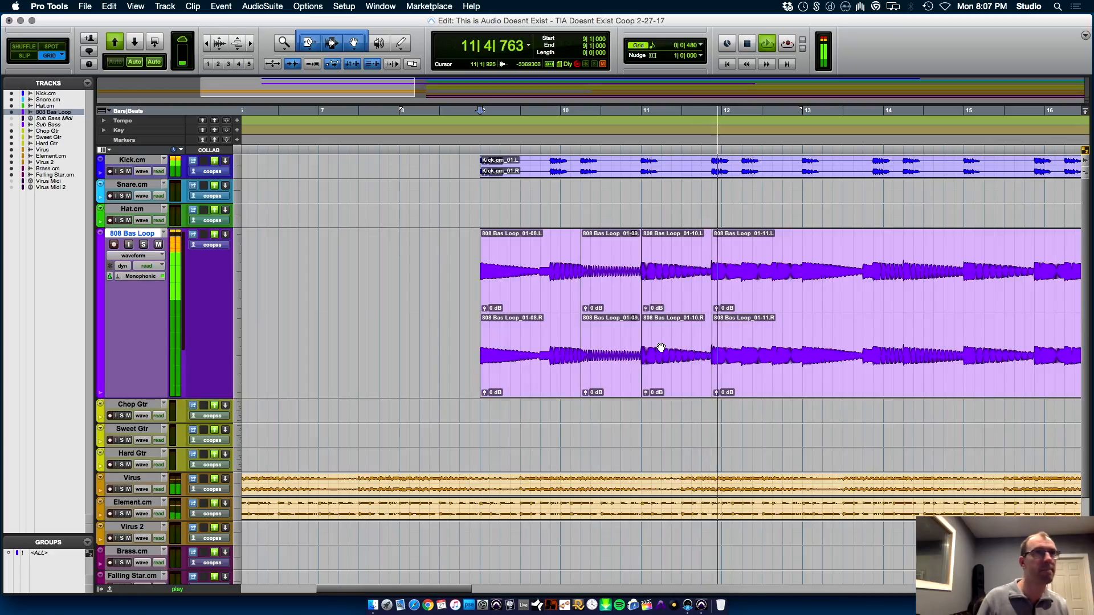
pyautogui.press('space')
# - Show the 808 clip boundary at 11|1|000 in close detail and restore the standard Trim tool
pyautogui.click(640, 418)
pyautogui.press('t')
pyautogui.press('t')
pyautogui.press('t')
pyautogui.press('t')
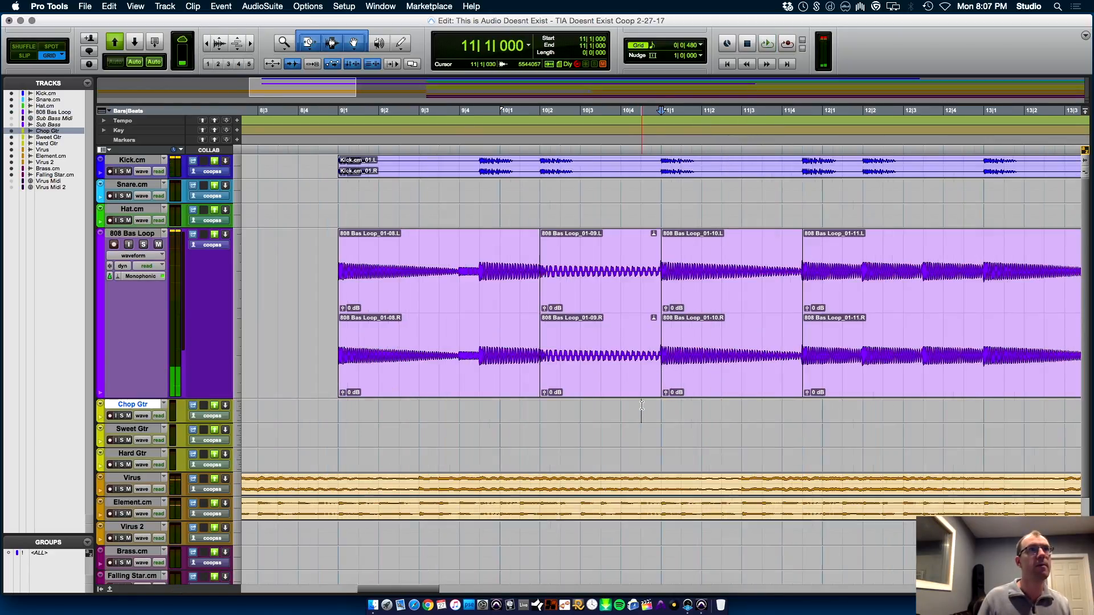
pyautogui.press('t')
pyautogui.press('t')
pyautogui.press('r')
pyautogui.press('r')
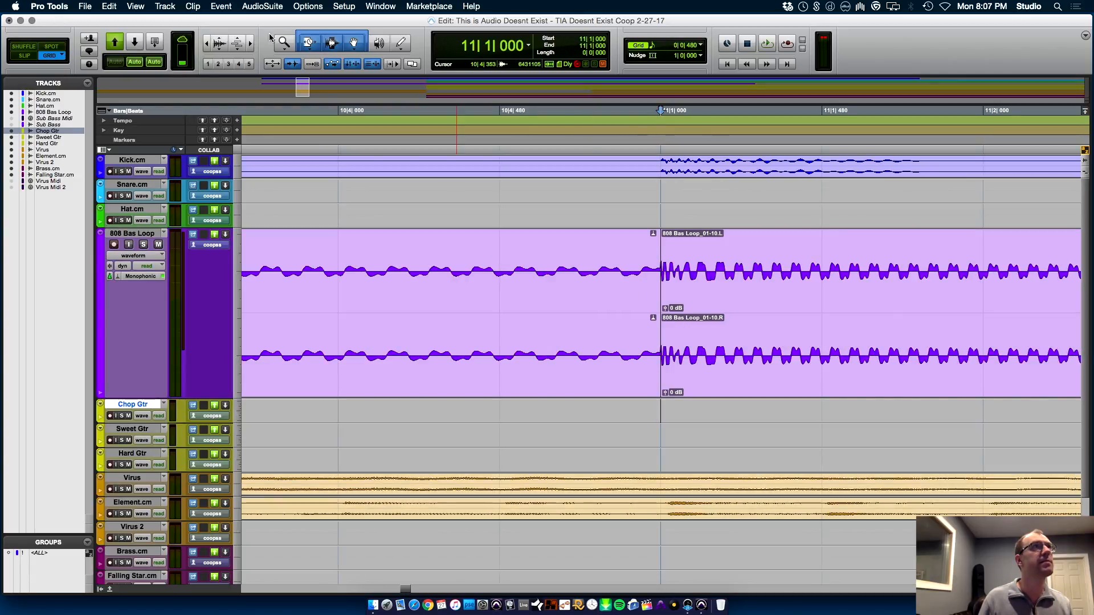
pyautogui.click(316, 47)
pyautogui.click(331, 50)
pyautogui.press('r')
pyautogui.press('t')
pyautogui.press('t')
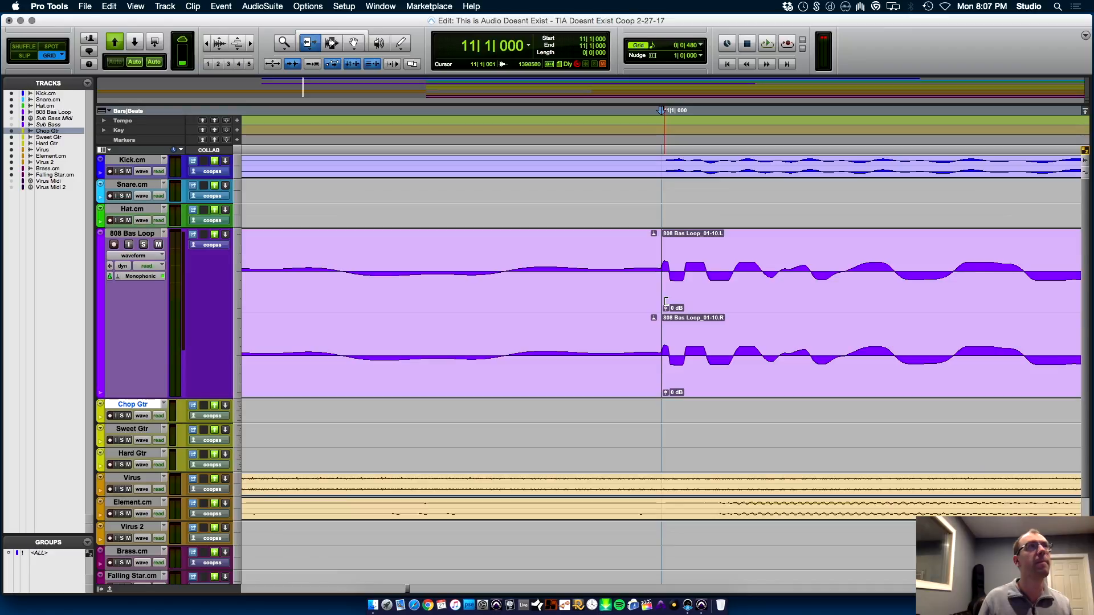
# - Switch to Slip mode and fade out about the last 30 ticks of the stretched 808 clip before 11|1|000
pyautogui.press('F2')
pyautogui.moveTo(665, 298); pyautogui.dragTo(566, 293)
pyautogui.press('super+z')
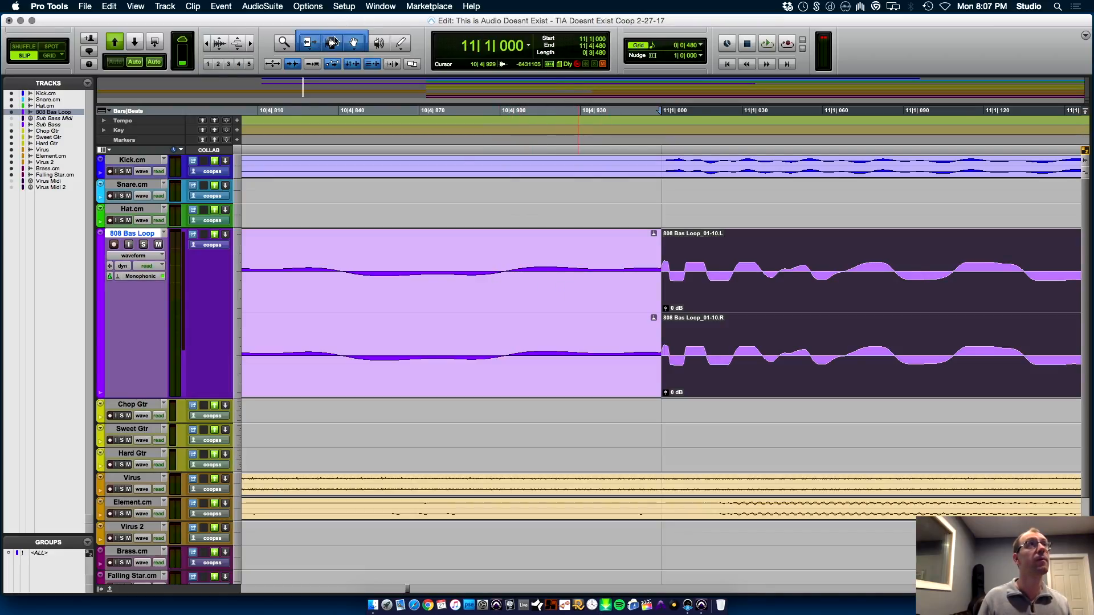
pyautogui.click(514, 301)
pyautogui.press('g')
# - Play the 808 from 9|3|041 through the faded transition at 11|1|000
pyautogui.press('r')
pyautogui.press('r')
pyautogui.press('r')
pyautogui.press('r')
pyautogui.press('r')
pyautogui.press('r')
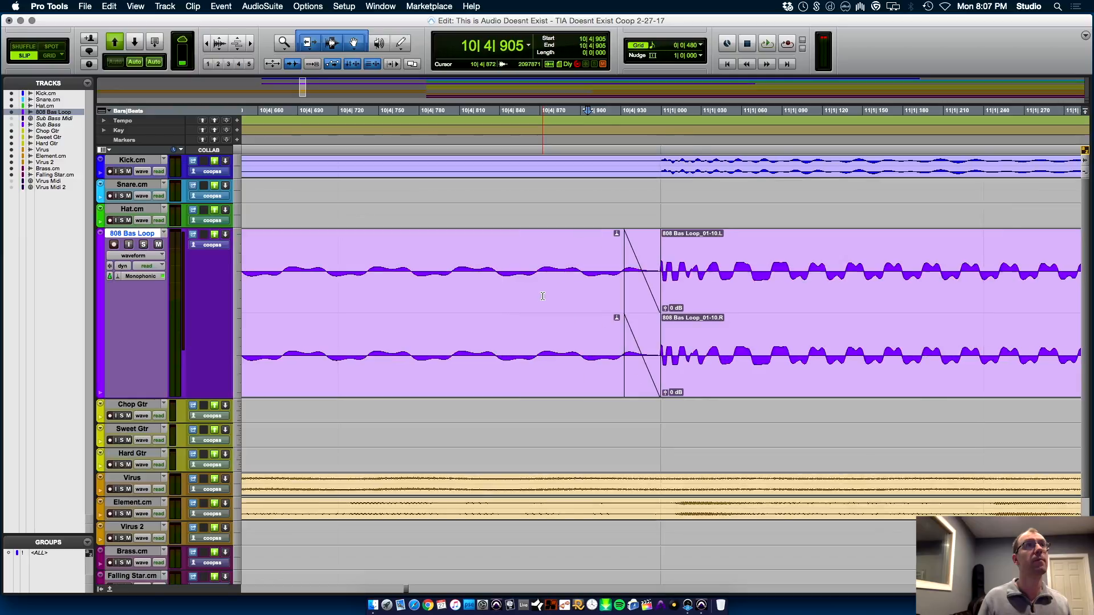
pyautogui.click(421, 292)
pyautogui.press('space')
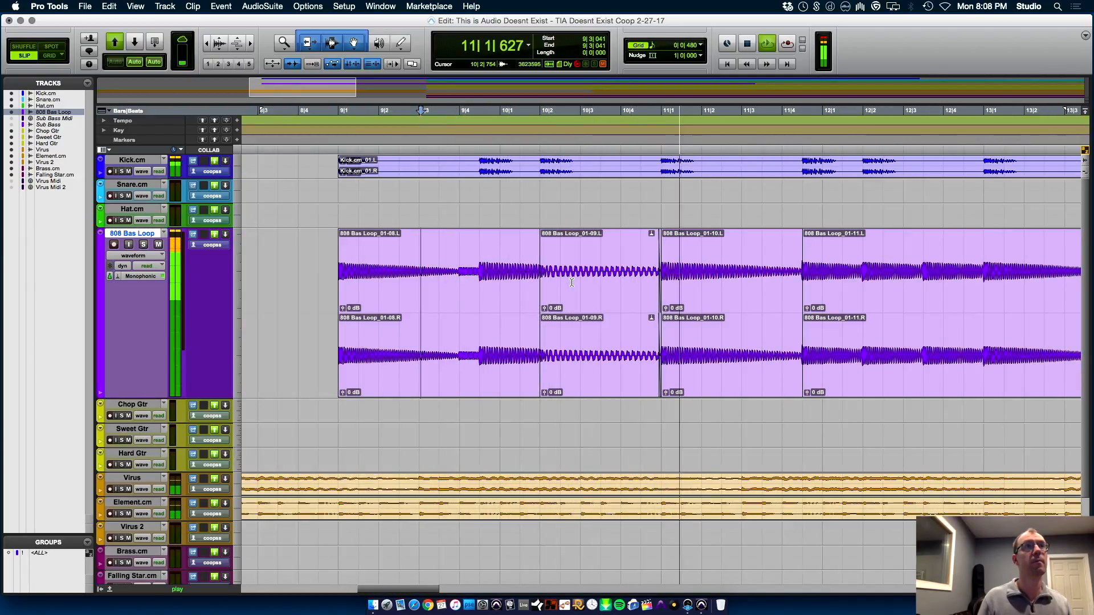
# - Audition the 808 clip at 11|1|000, and play on from 10|4|909 to check the following bars
pyautogui.click(703, 391)
pyautogui.press('space')
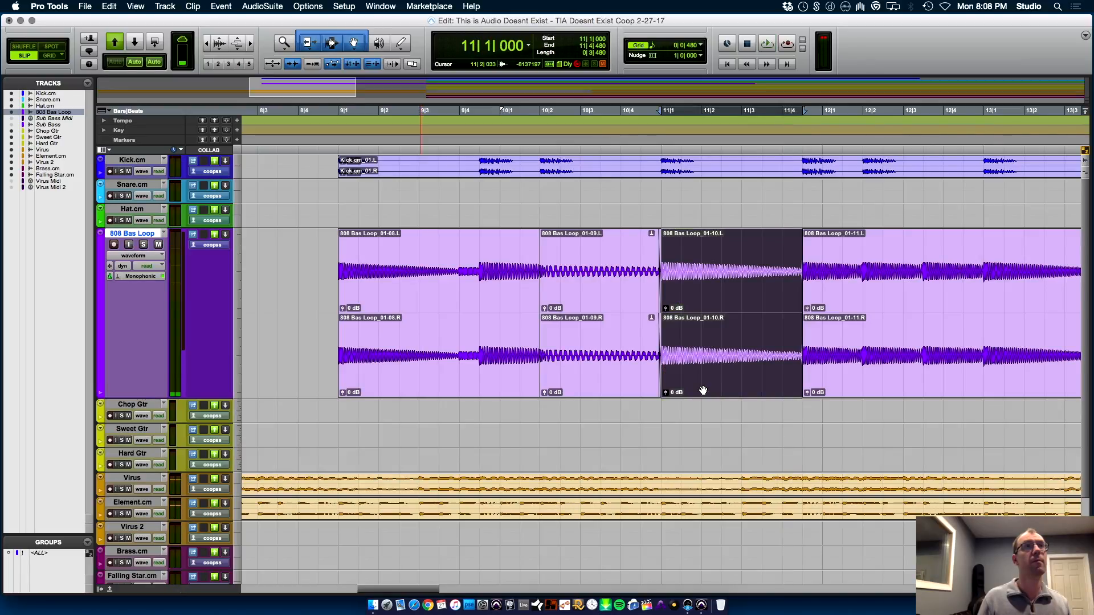
pyautogui.press('space')
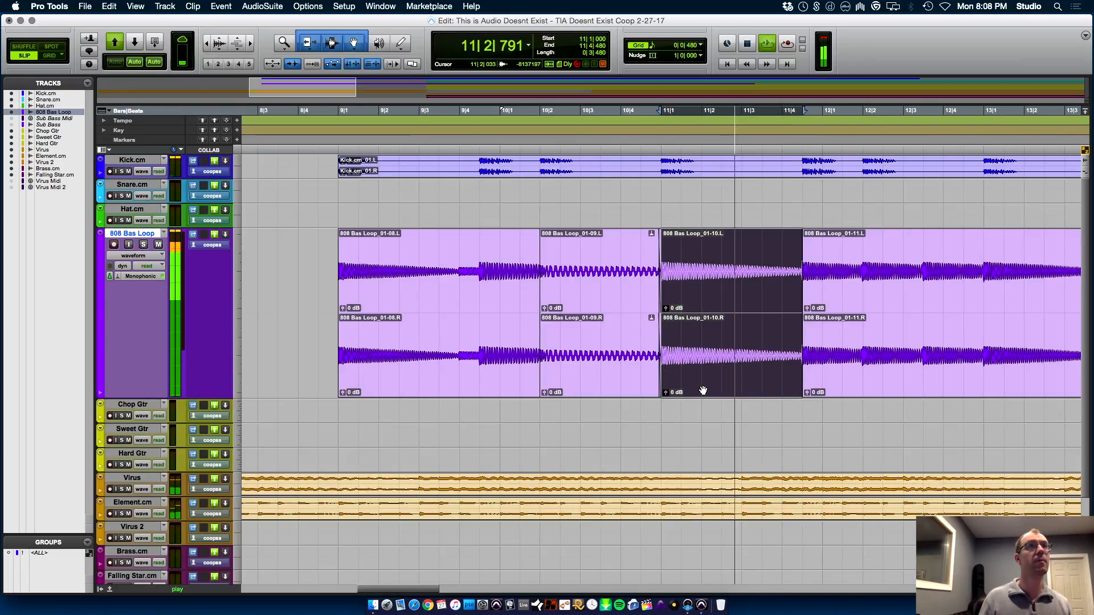
pyautogui.press('r')
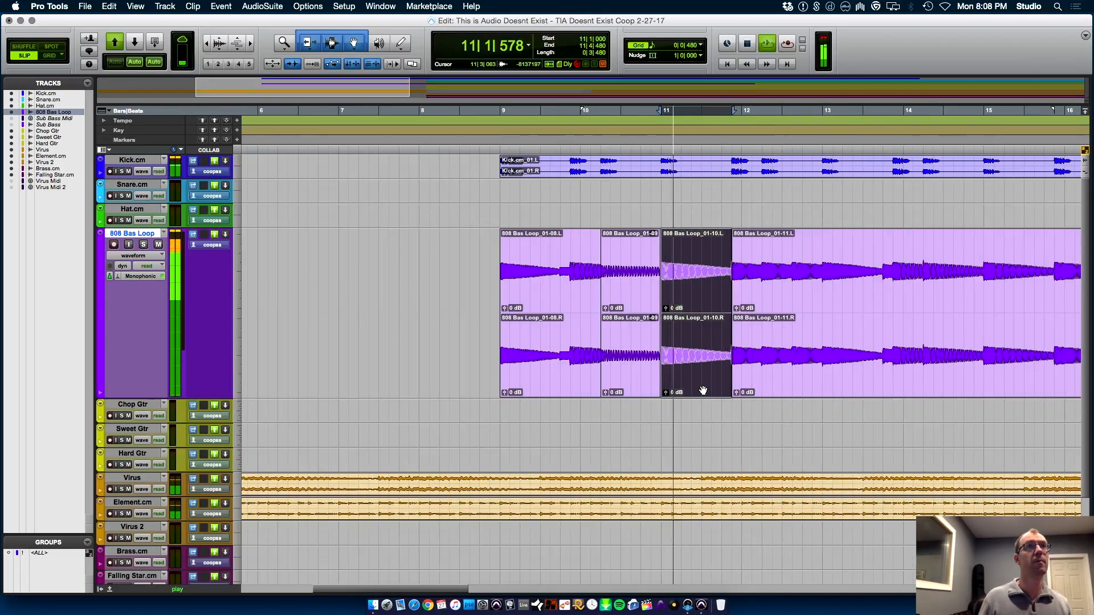
pyautogui.click(660, 409)
pyautogui.press('space')
pyautogui.press('space')
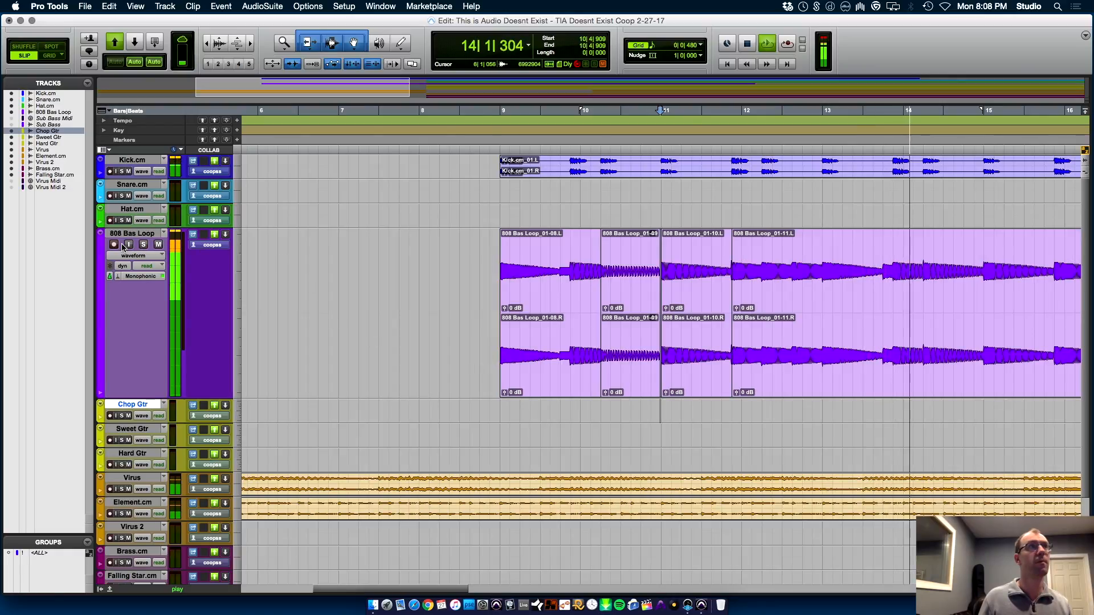
# - Solo the 808 Bas Loop track and listen on through the bars up to bar 20
pyautogui.click(143, 245)
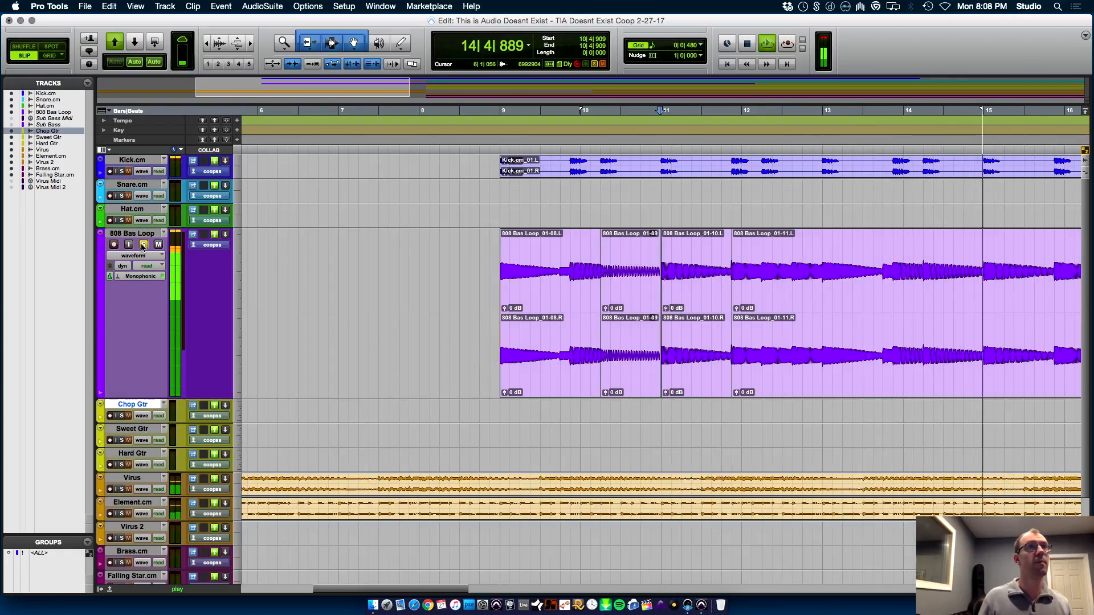
pyautogui.press('super+bracketleft')
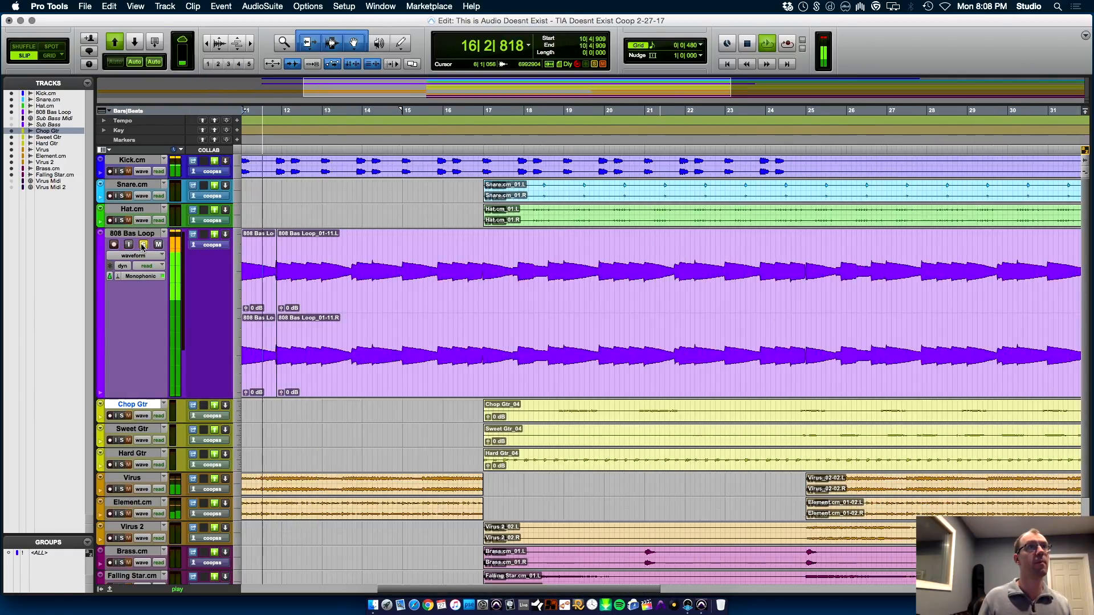
pyautogui.press('super+bracketleft')
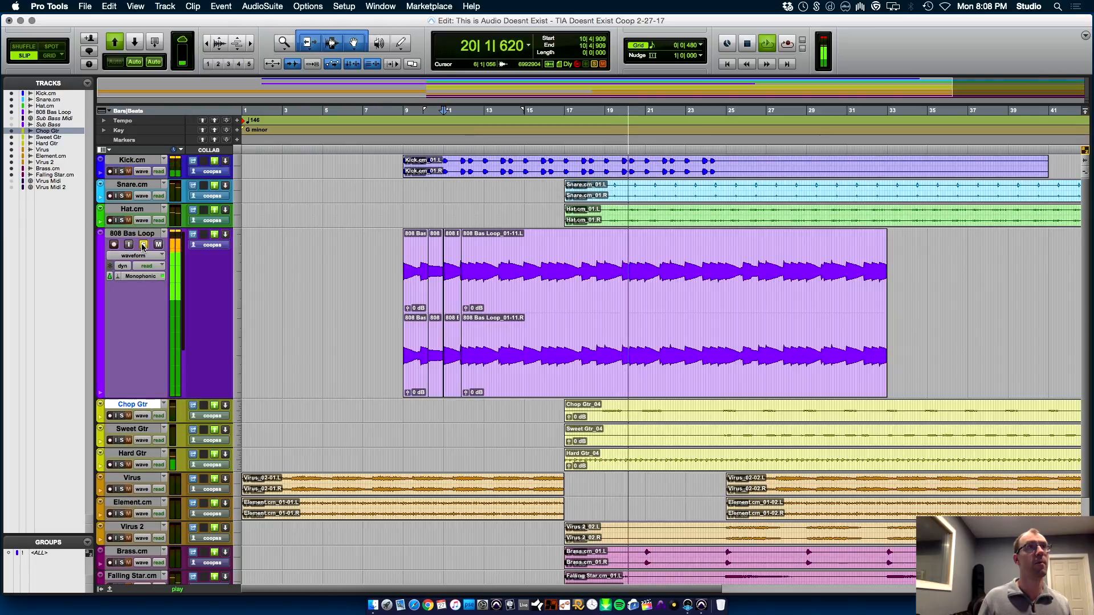
pyautogui.press('super+bracketright')
pyautogui.press('super+bracketright')
pyautogui.press('super+bracketright')
pyautogui.press('space')
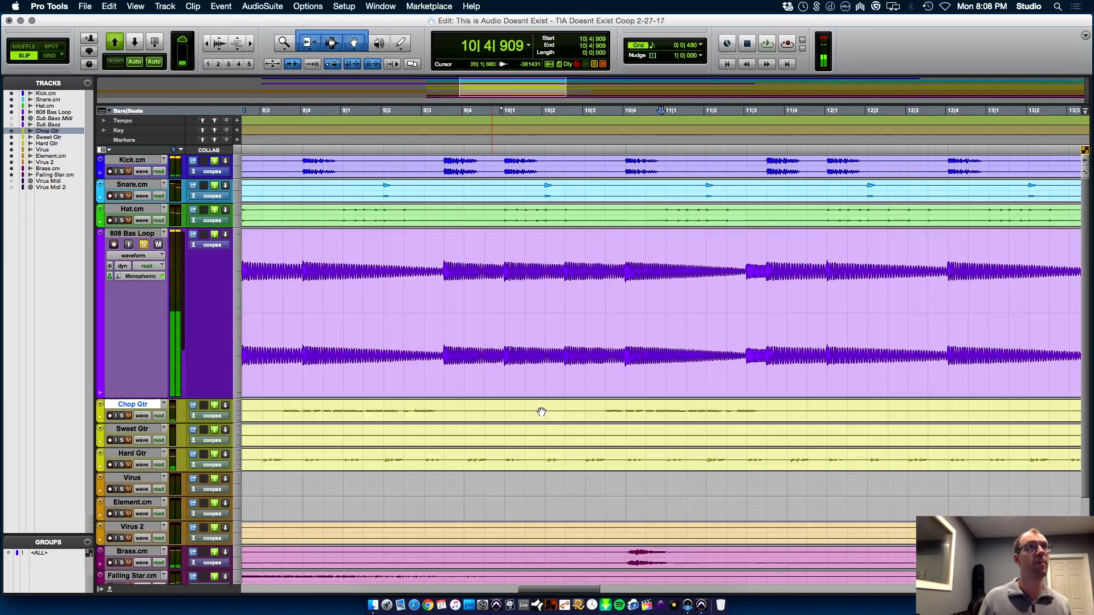
# - Play the soloed 808 from 9|1|415 across the clip transition at 11|1|000
pyautogui.press('super+bracketleft')
pyautogui.press('super+bracketleft')
pyautogui.press('super+bracketleft')
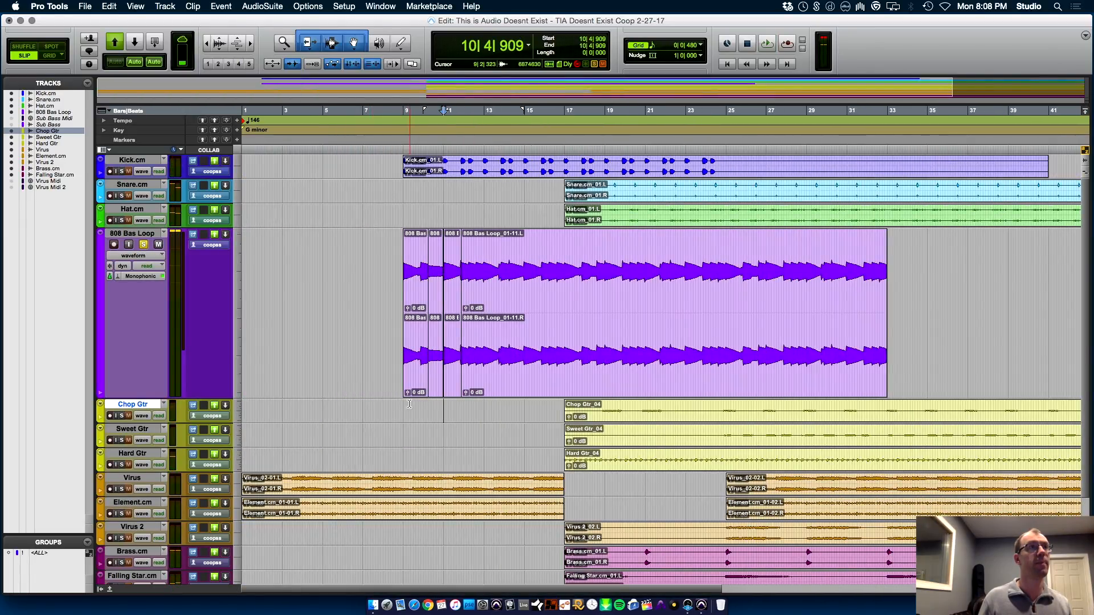
pyautogui.press('space')
pyautogui.press('super+bracketright')
pyautogui.press('super+bracketright')
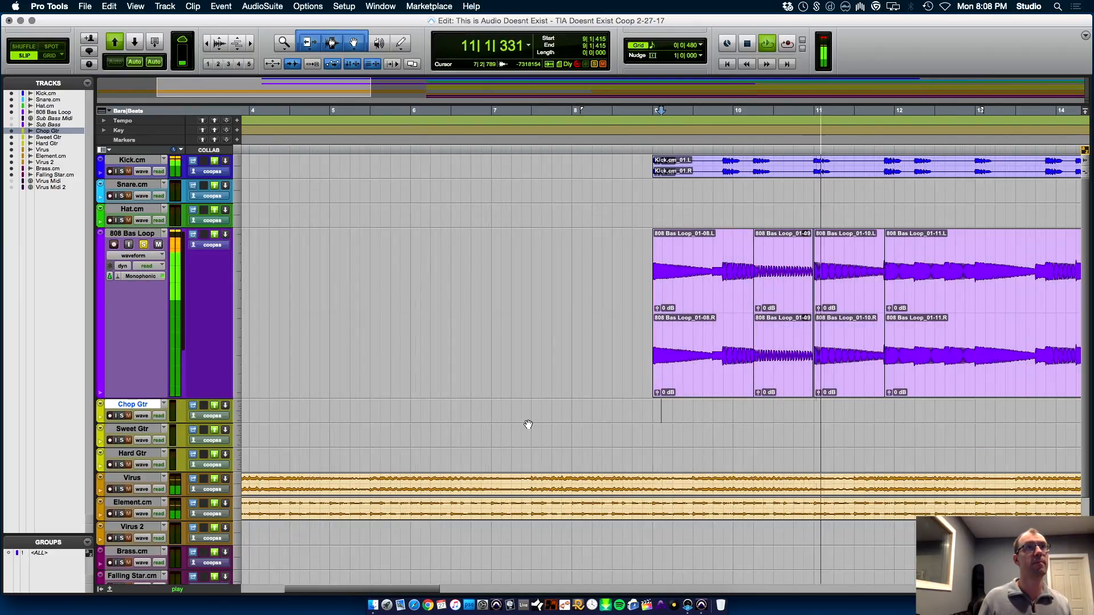
pyautogui.press('space')
# - Lengthen the fade-out on the stretched 808 clip before 11|1|000 to about 500 ticks
pyautogui.click(802, 409)
pyautogui.press('super+bracketright')
pyautogui.press('super+bracketright')
pyautogui.press('super+bracketright')
pyautogui.press('super+bracketright')
pyautogui.click(677, 310)
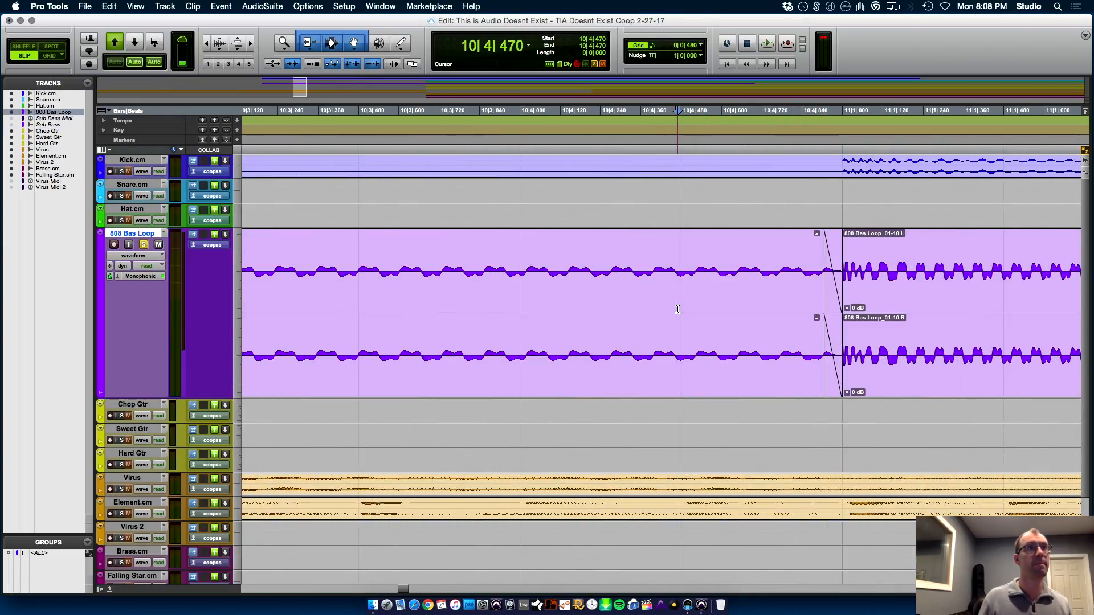
pyautogui.moveTo(826, 296); pyautogui.dragTo(674, 296)
# - Play the 808 from 10|3|782 through the longer fade into the clip at 11|1|000
pyautogui.click(460, 407)
pyautogui.press('space')
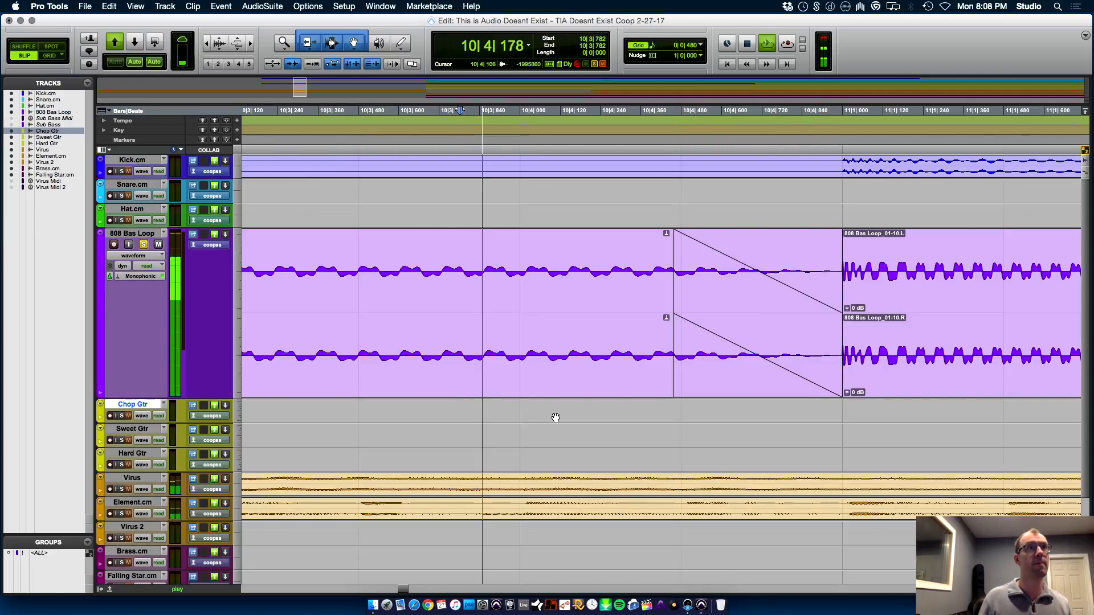
pyautogui.press('super+bracketleft')
pyautogui.press('super+bracketleft')
pyautogui.press('space')
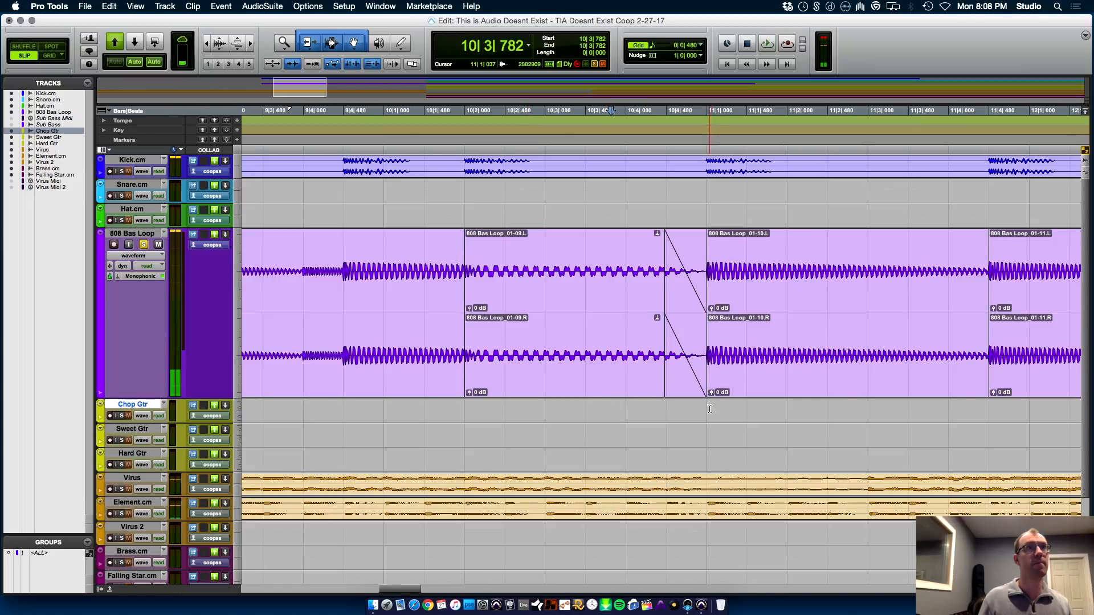
# - Examine the waveform at the start of the 808 clip at 11|1|000 in close detail
pyautogui.click(709, 410)
pyautogui.press('t')
pyautogui.press('t')
pyautogui.press('t')
pyautogui.press('t')
pyautogui.press('t')
pyautogui.press('t')
pyautogui.press('t')
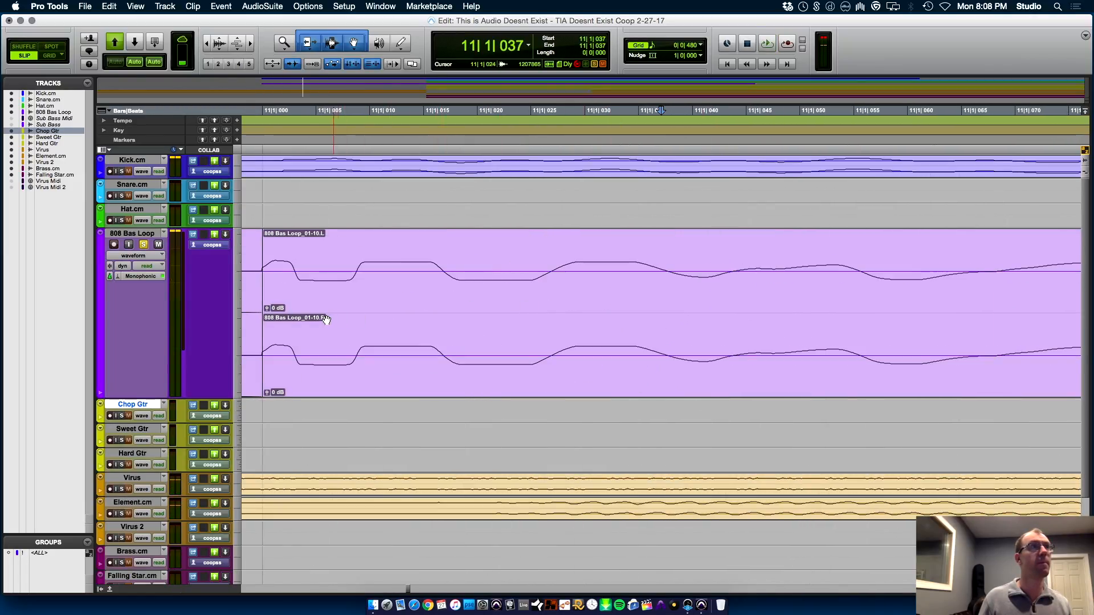
# - Show the whole 808 fade before 11|1|000 again and play from 10|4|067 through the transition
pyautogui.click(295, 272)
pyautogui.press('r')
pyautogui.press('r')
pyautogui.press('r')
pyautogui.press('r')
pyautogui.press('r')
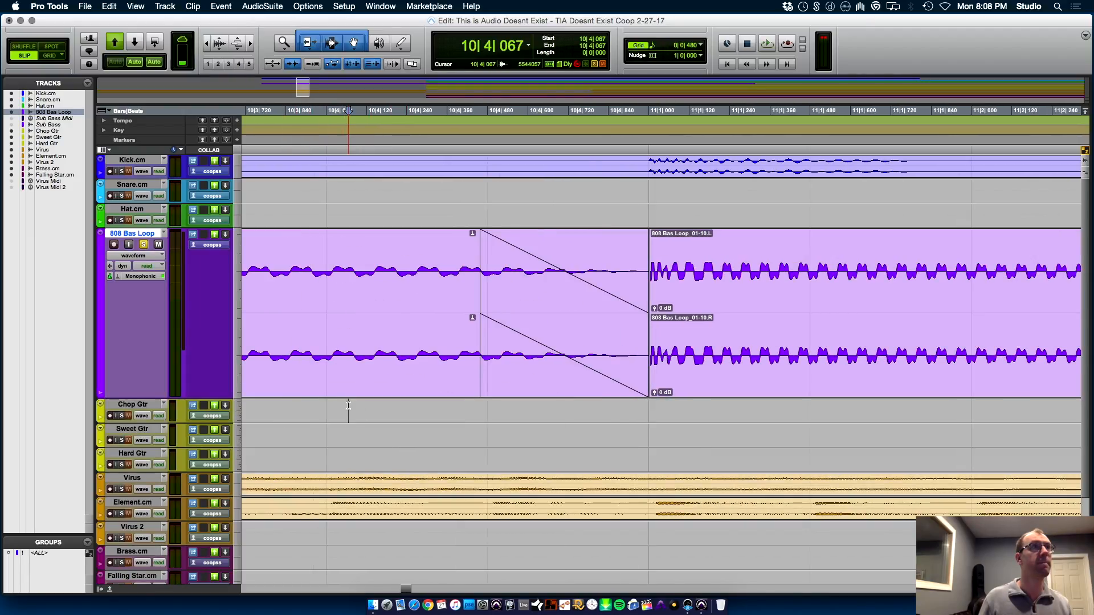
pyautogui.press('space')
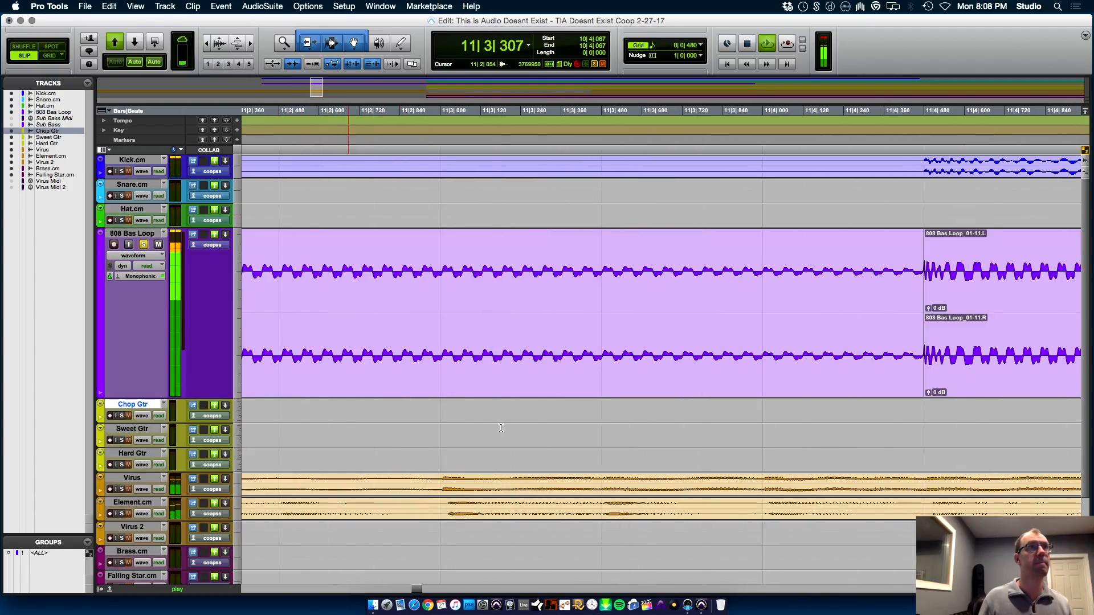
# - Delete the 808 Bas Loop clip that runs from 11|1|000 to 11|4|480
pyautogui.press('t')
pyautogui.press('t')
pyautogui.press('r')
pyautogui.press('r')
pyautogui.press('r')
pyautogui.press('r')
pyautogui.press('r')
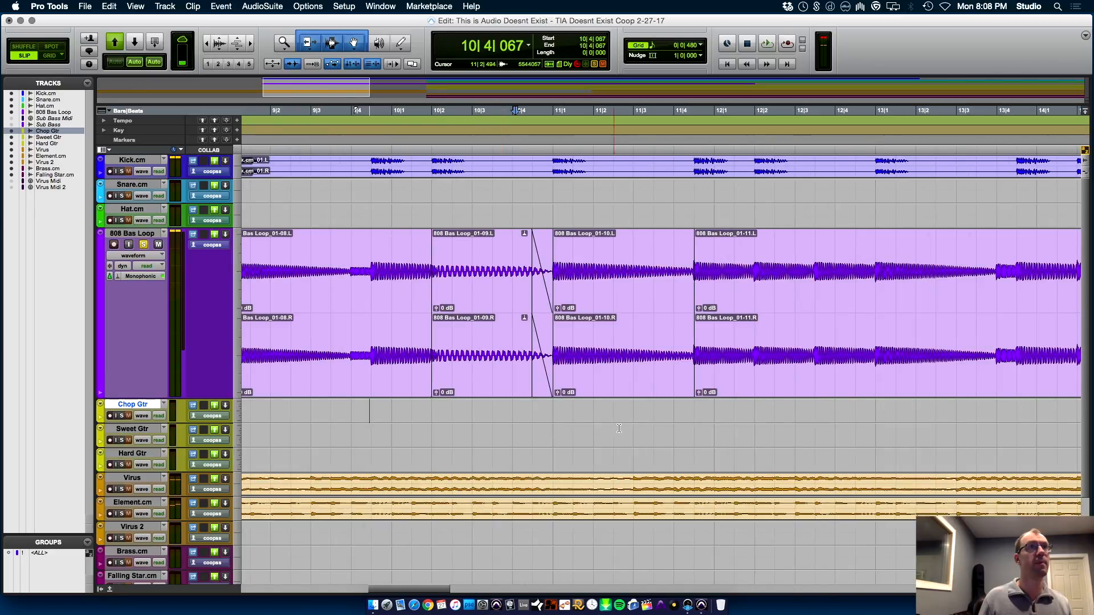
pyautogui.click(603, 392)
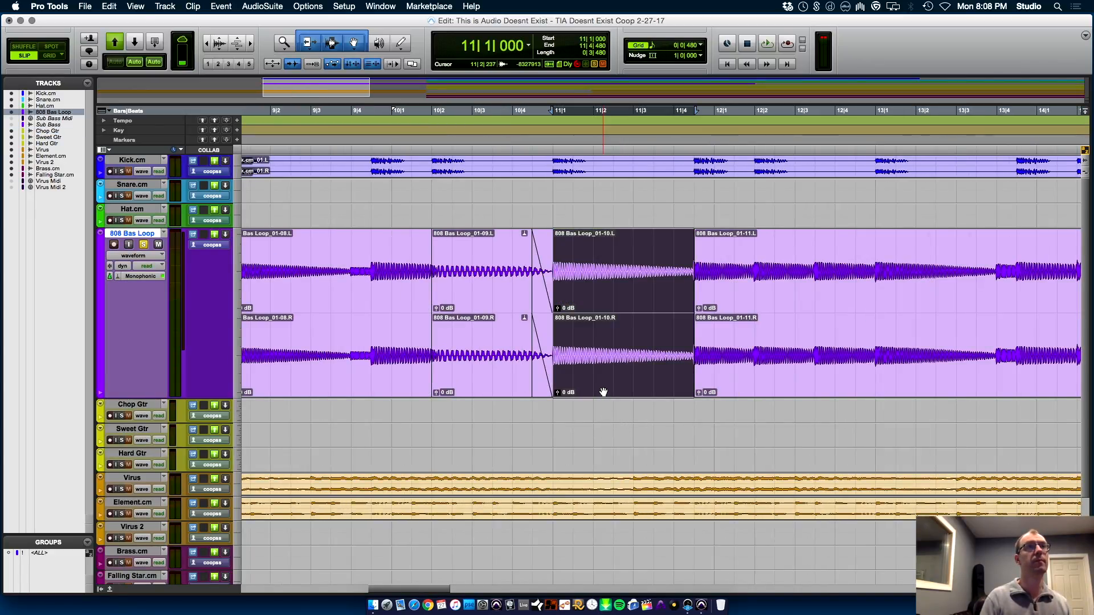
pyautogui.press('Delete')
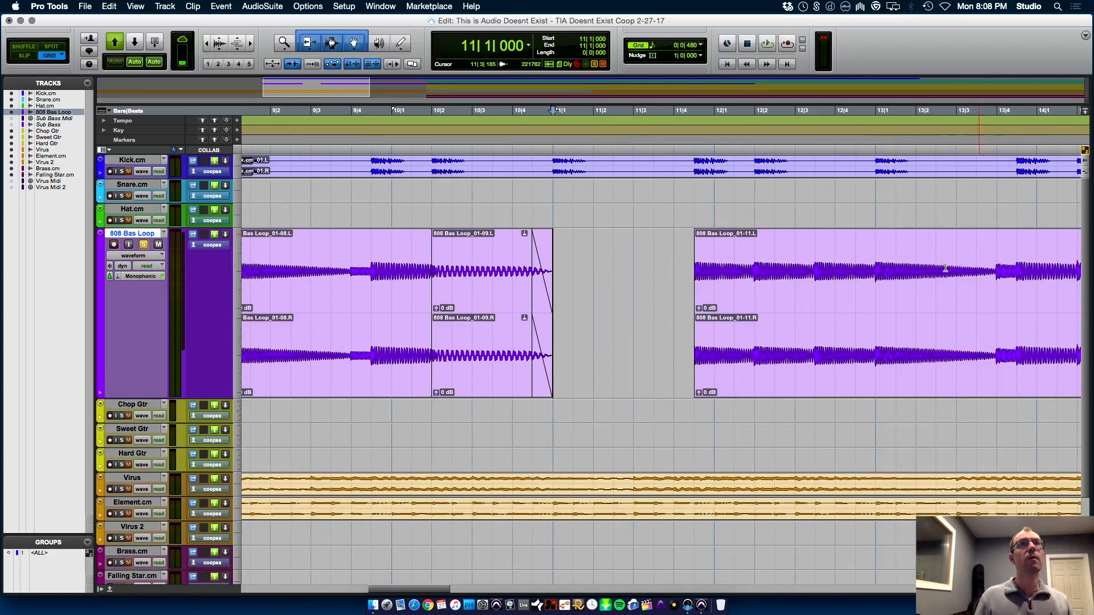
# - Separate the 808 Bas Loop section from 15|1|000 to 15|4|480 and copy it into the gap at 11|1|000
pyautogui.press('r')
pyautogui.press('r')
pyautogui.press('space')
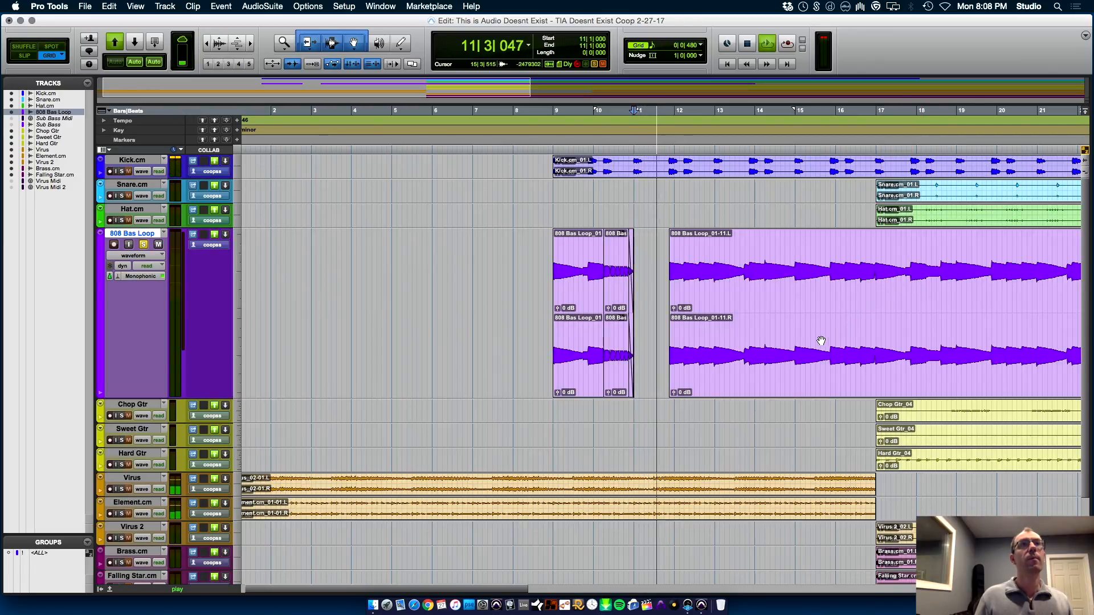
pyautogui.press('t')
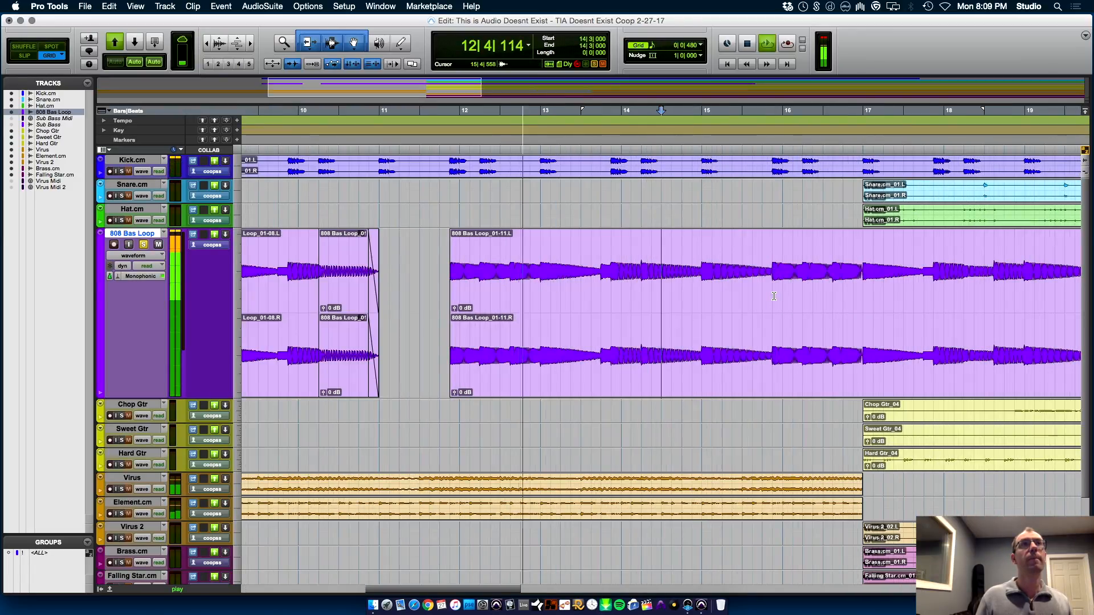
pyautogui.moveTo(701, 281); pyautogui.dragTo(773, 283)
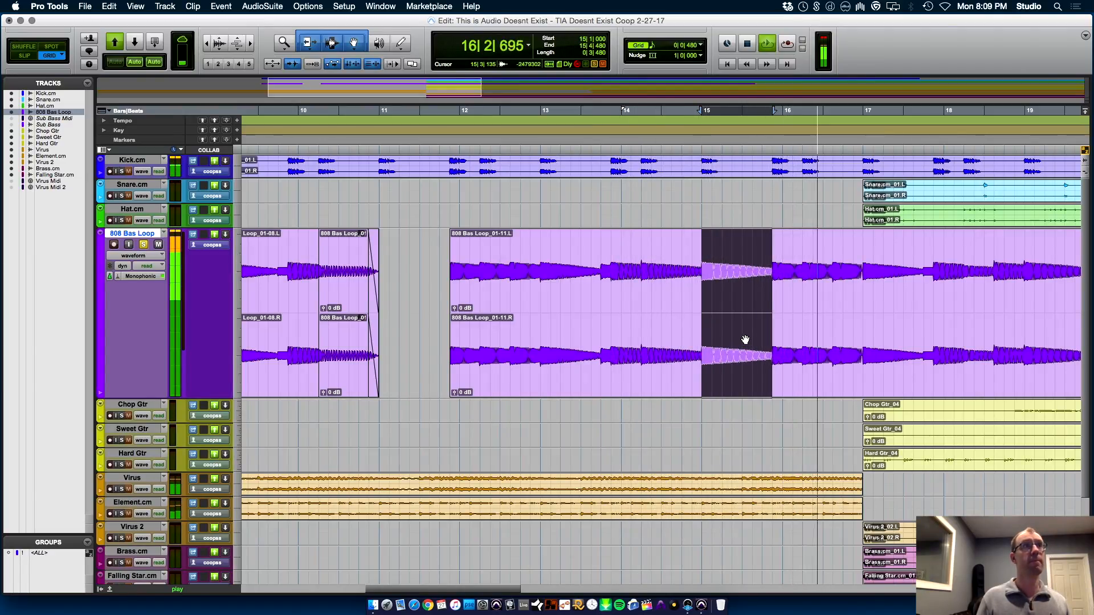
pyautogui.press('super+e')
pyautogui.moveTo(698, 375); pyautogui.dragTo(377, 376)
# - Play the soloed 808 Bas Loop from 10|1|000 to check the replaced section at bar 11
pyautogui.click(299, 408)
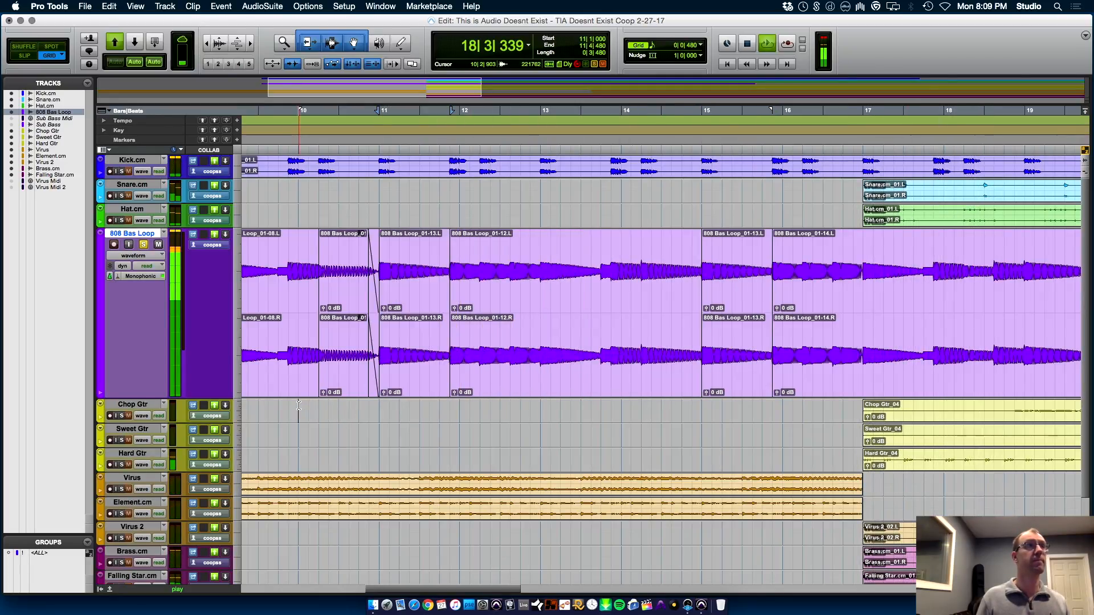
pyautogui.press('space')
pyautogui.press('space')
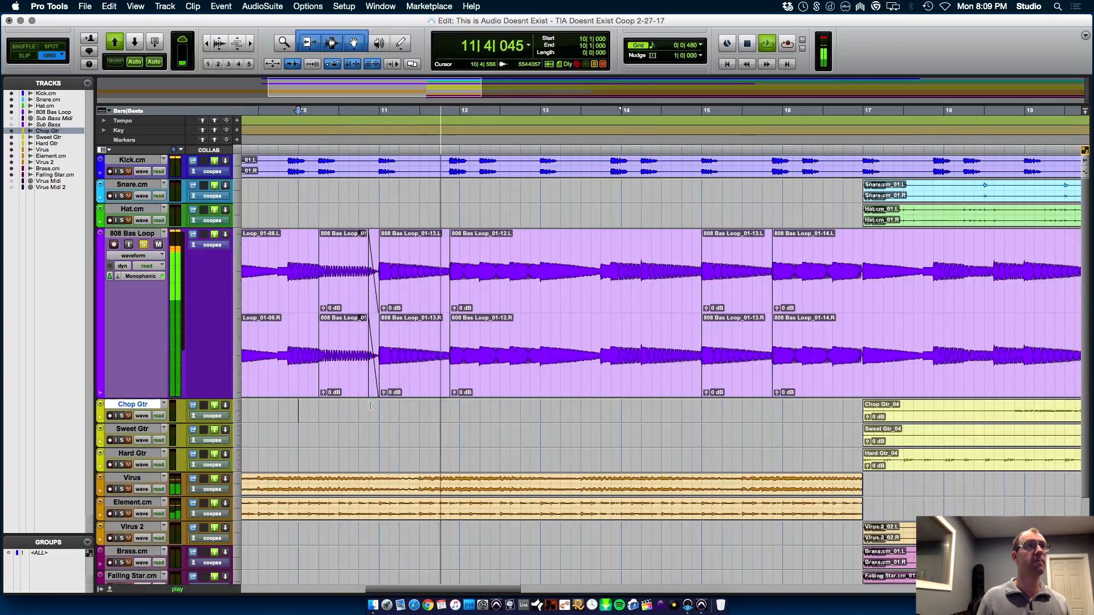
pyautogui.press('r')
pyautogui.press('r')
# - Turn off solo on the 808 Bas Loop track and play the full mix from 8|4|480
pyautogui.click(400, 272)
pyautogui.click(143, 244)
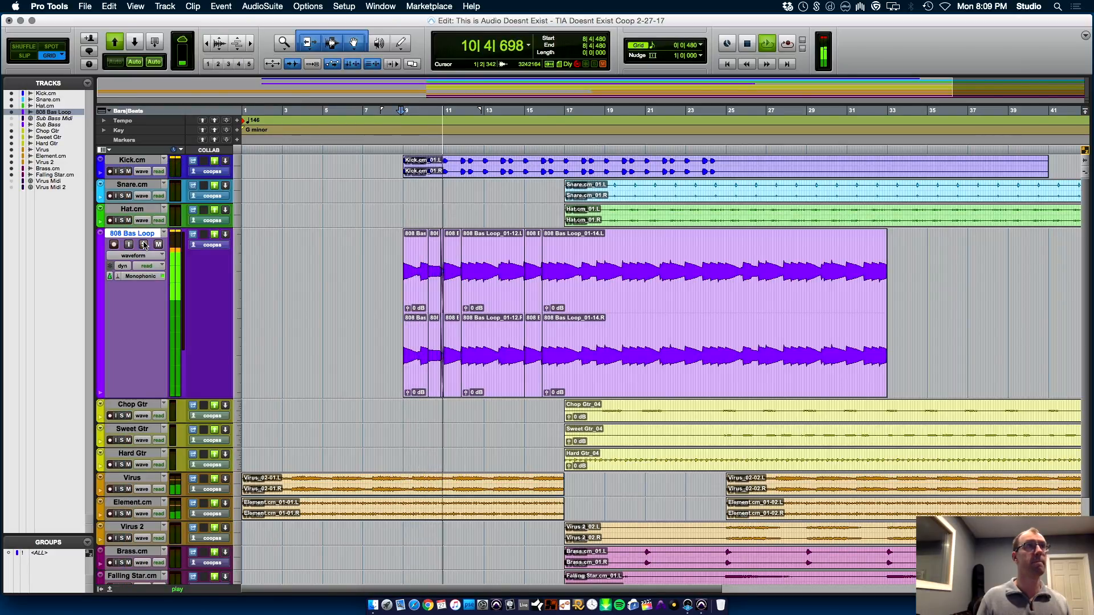
pyautogui.press('t')
pyautogui.press('t')
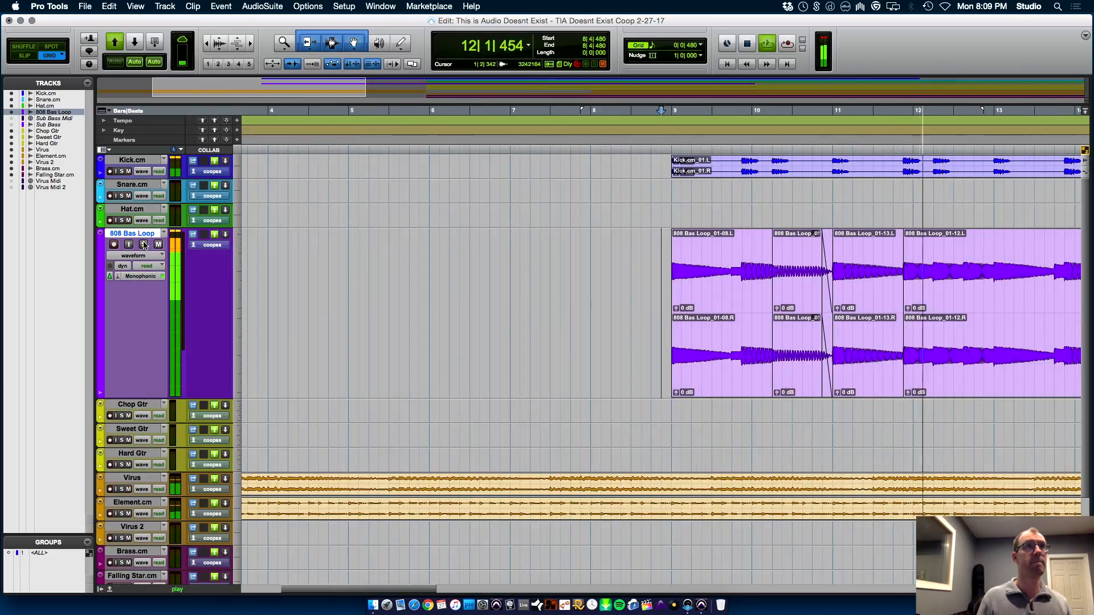
pyautogui.press('r')
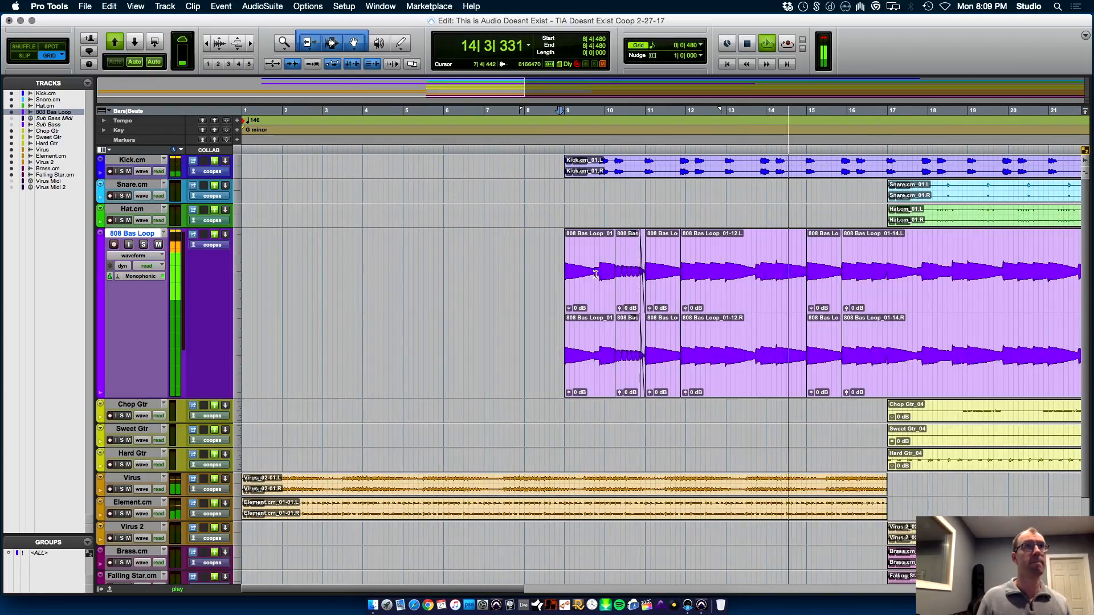
# - Audition the bass against the mix, starting playback at 14|1|000, 13|1|480 and 8|4|480 in turn
pyautogui.click(765, 281)
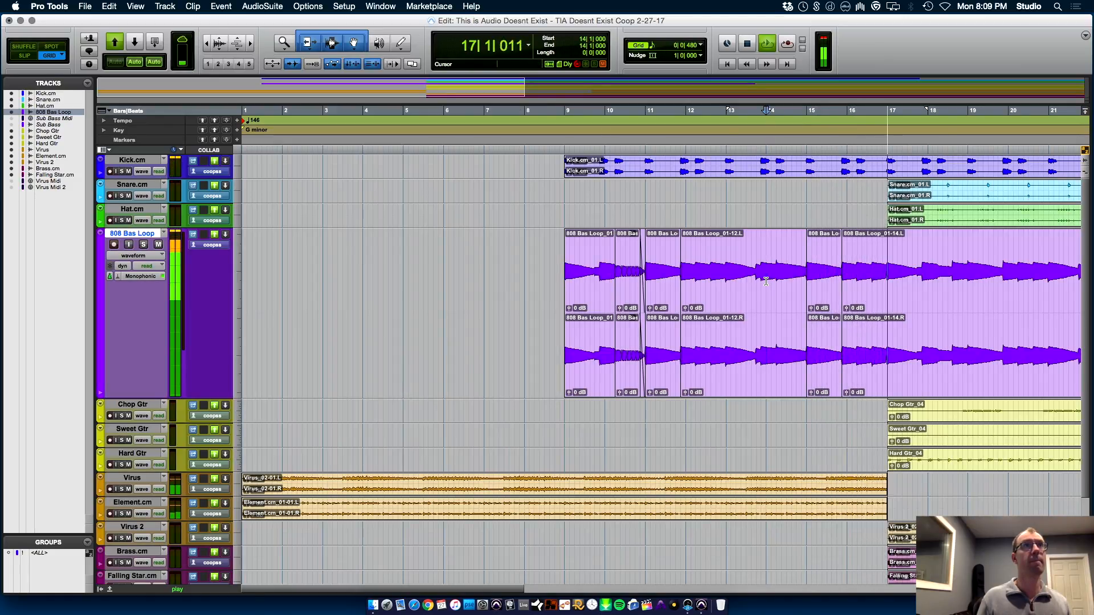
pyautogui.press('space')
pyautogui.press('space')
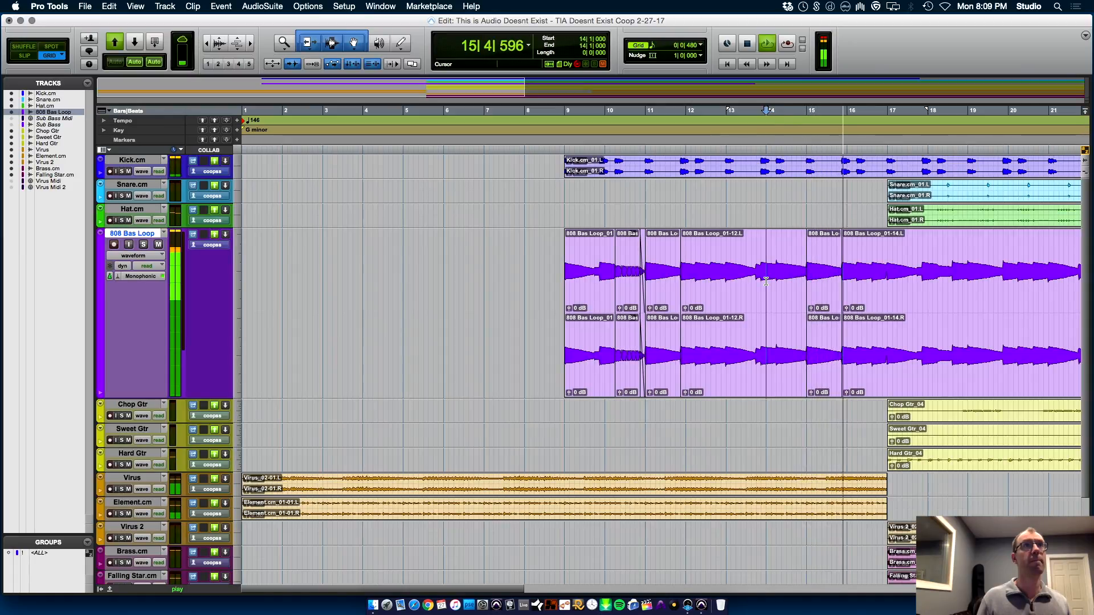
pyautogui.press('space')
pyautogui.click(729, 268)
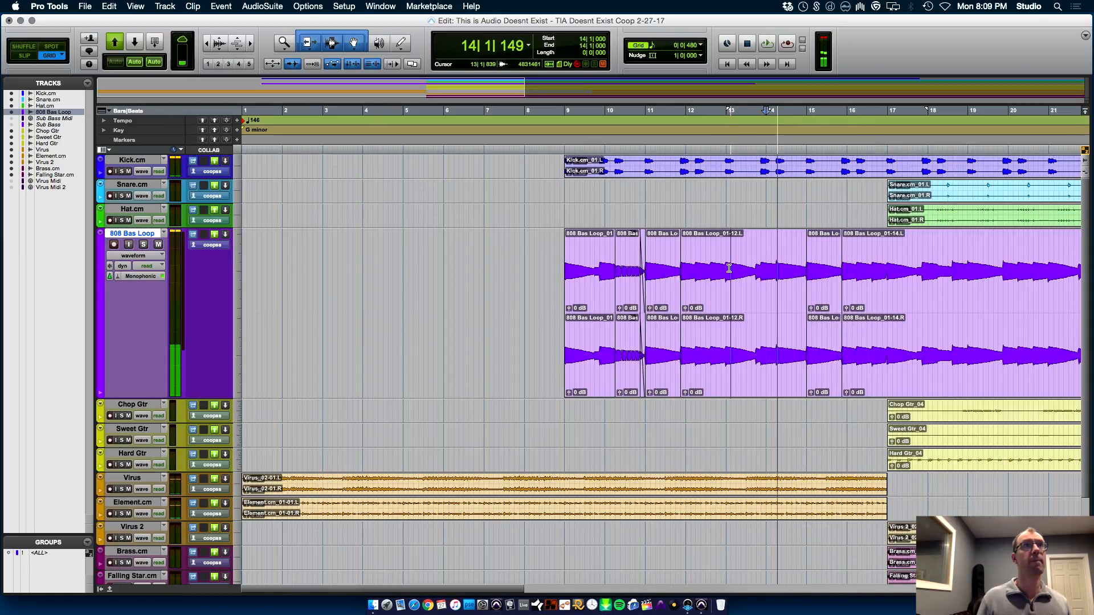
pyautogui.press('space')
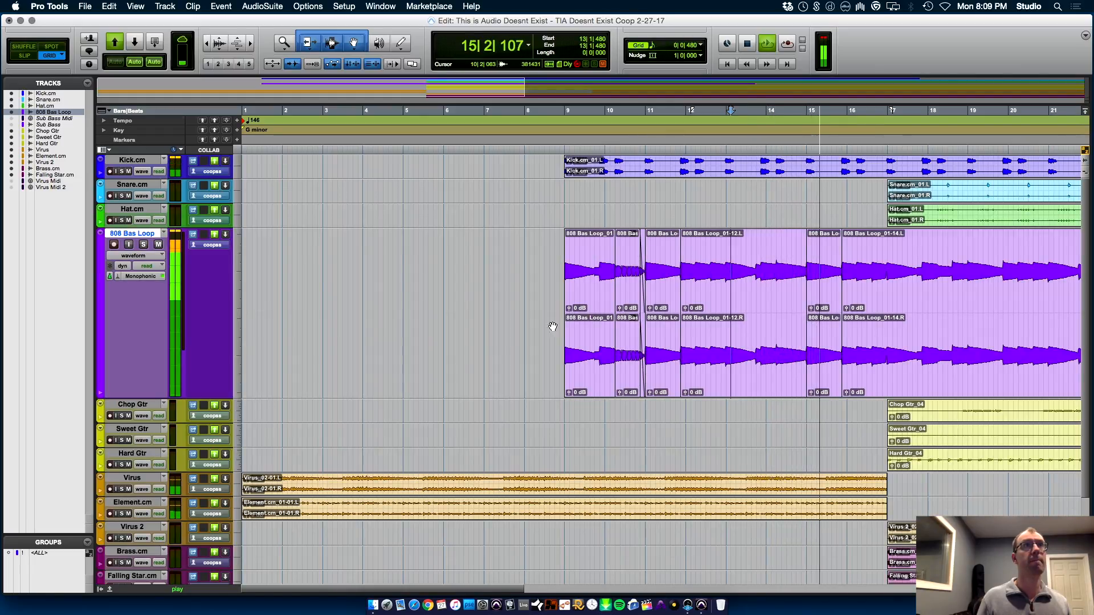
pyautogui.click(558, 283)
pyautogui.press('space')
pyautogui.press('space')
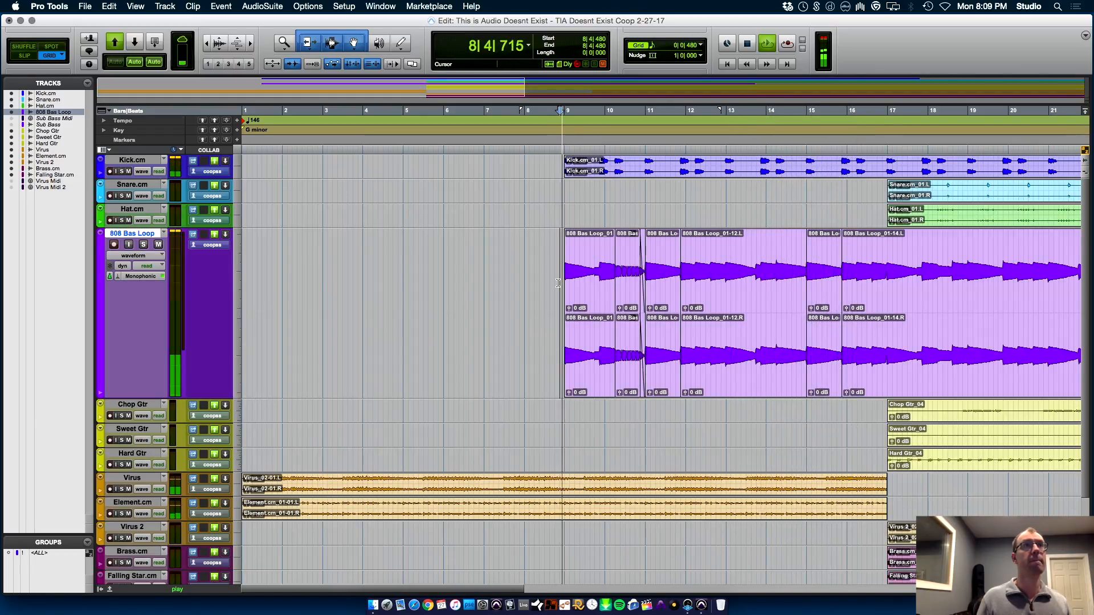
pyautogui.press('r')
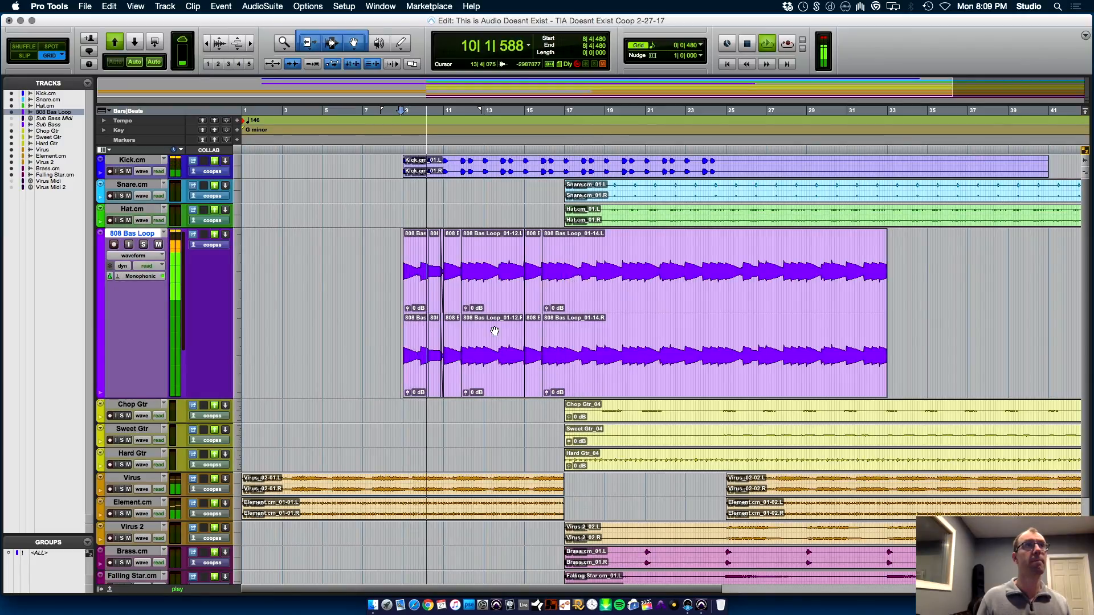
# - Select 13|1|000 to 17|1|000 on the 808 Bas Loop track and disable the track's Elastic Audio, committing the warped clips
pyautogui.click(483, 258)
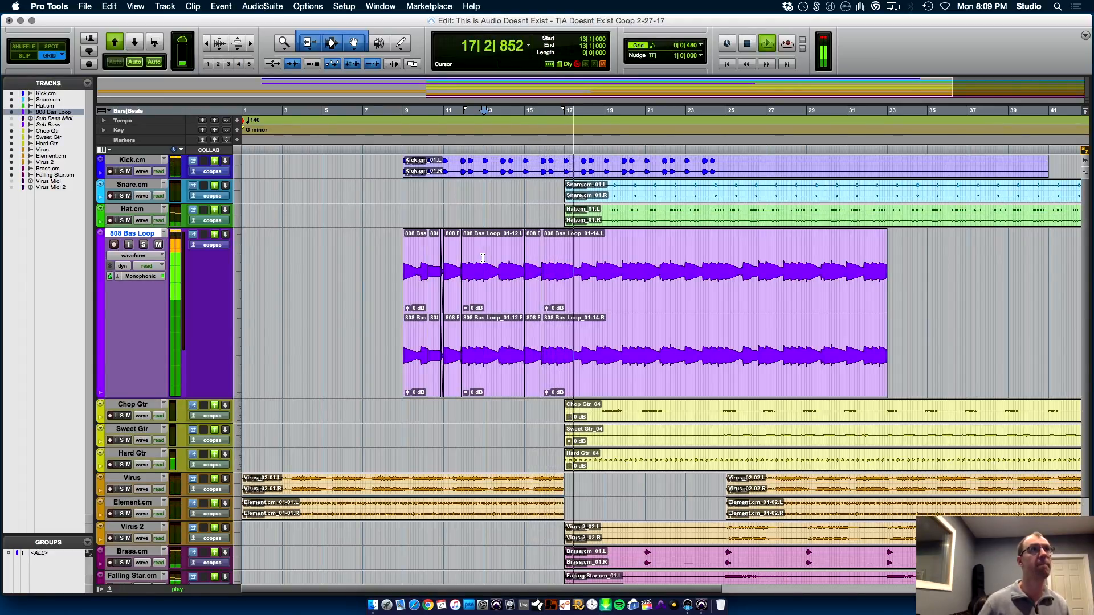
pyautogui.moveTo(483, 257); pyautogui.dragTo(565, 255)
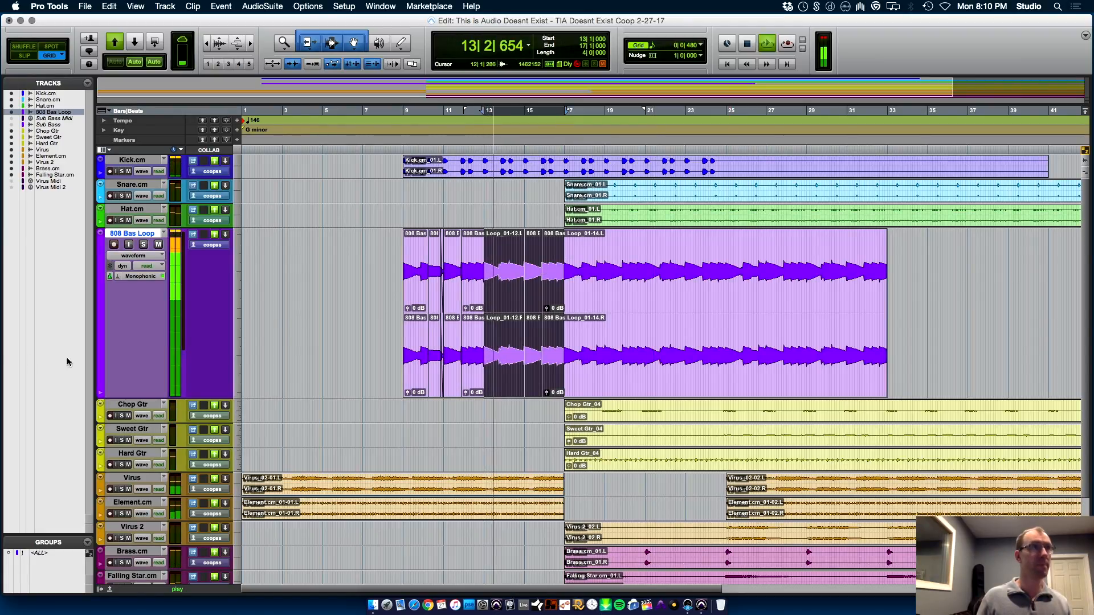
pyautogui.click(146, 278)
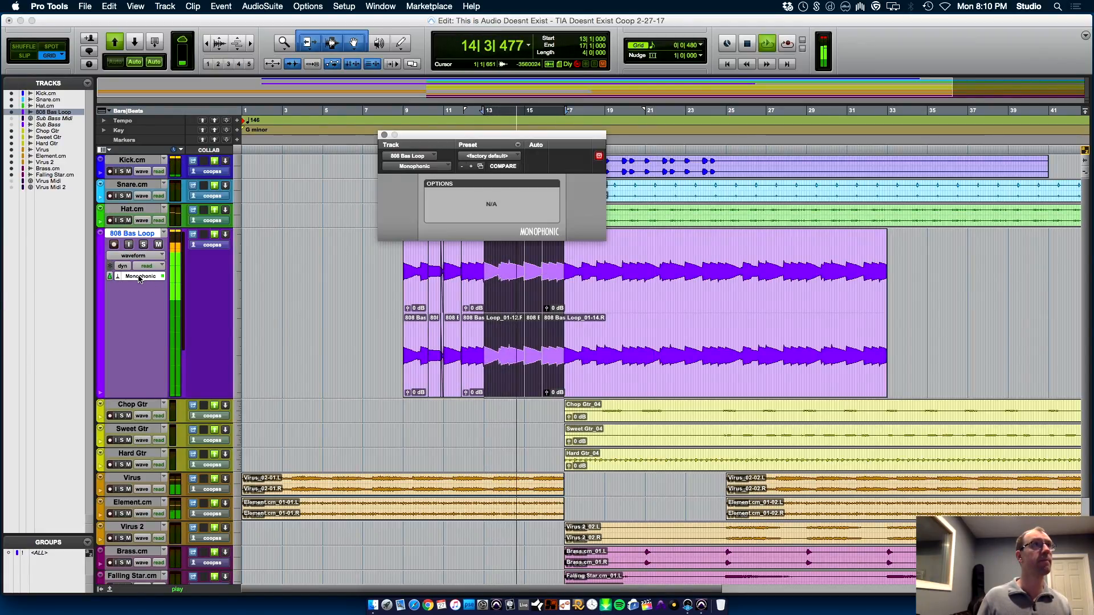
pyautogui.click(119, 278)
pyautogui.click(148, 238)
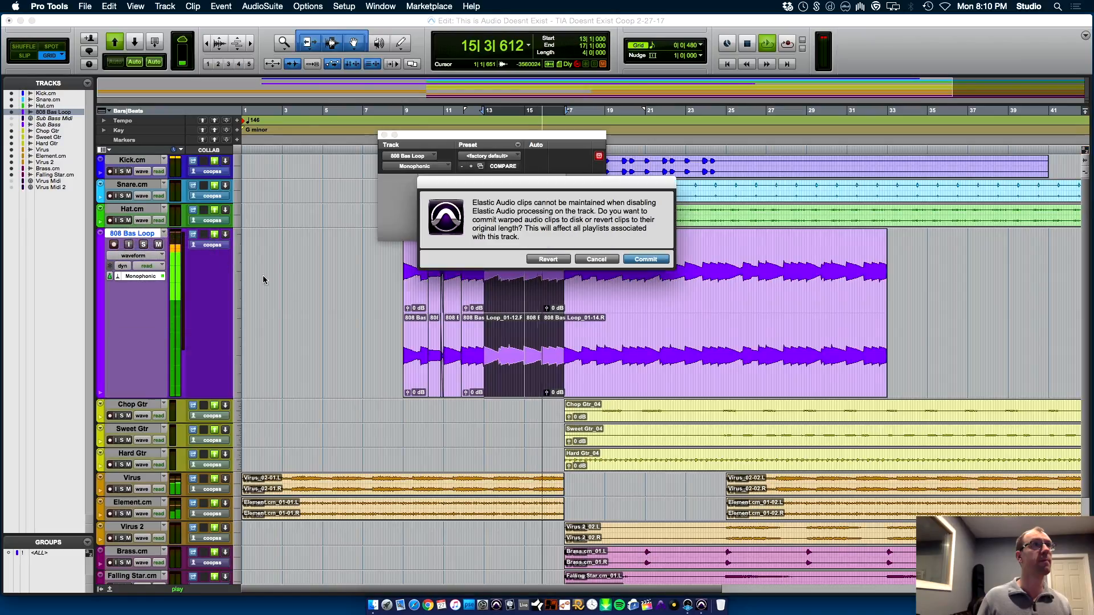
pyautogui.click(639, 261)
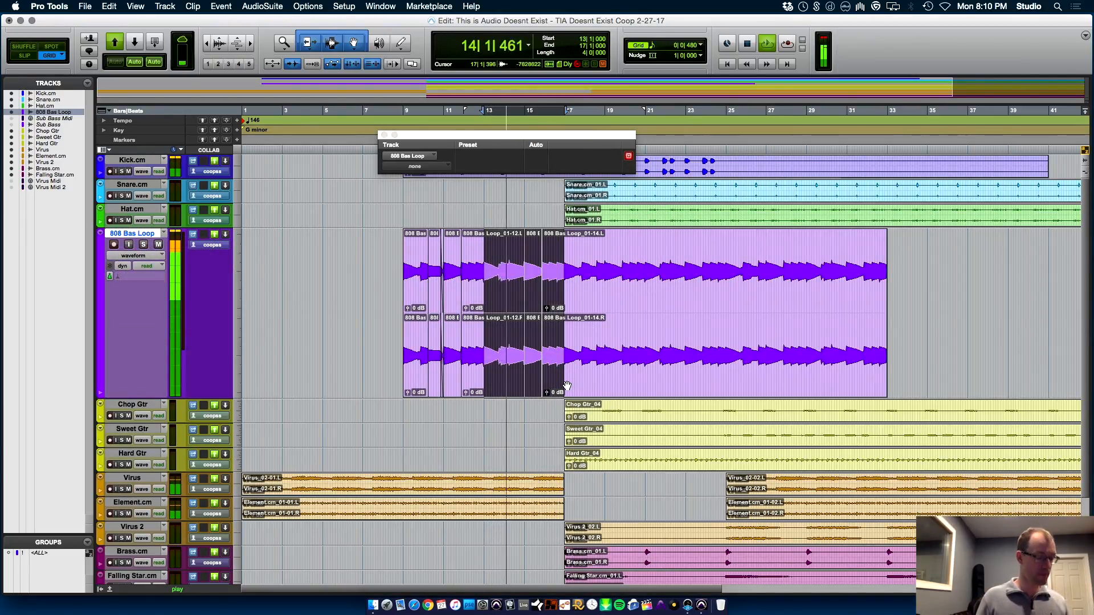
# - Consolidate the selected four-bar bass section, copy it to 9|1|000 over the edited clips, and play from 8|1|480
pyautogui.moveTo(532, 392); pyautogui.dragTo(454, 392)
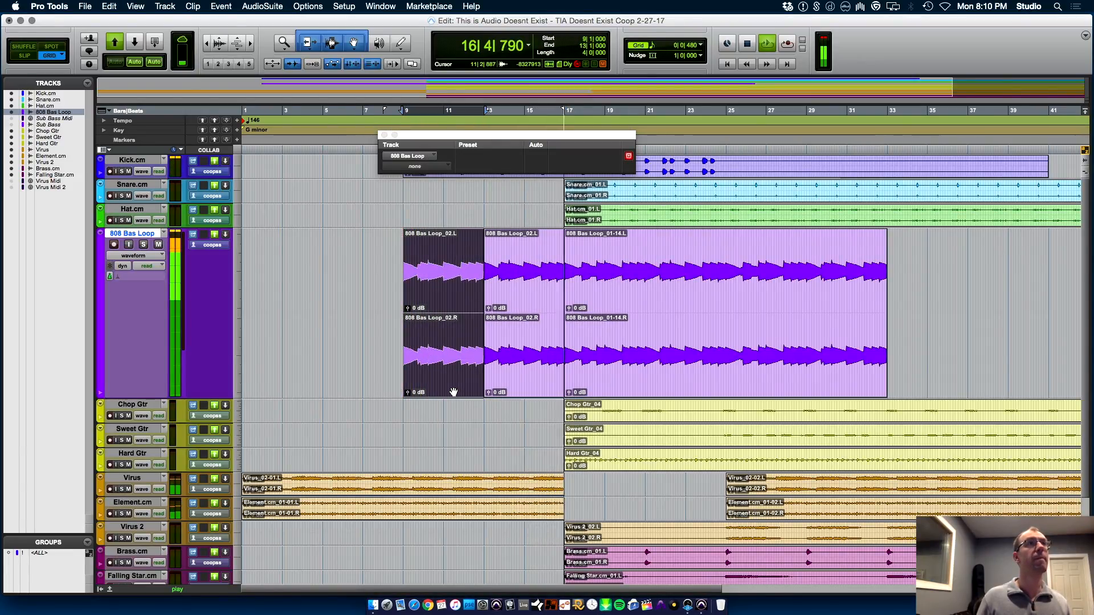
pyautogui.click(389, 284)
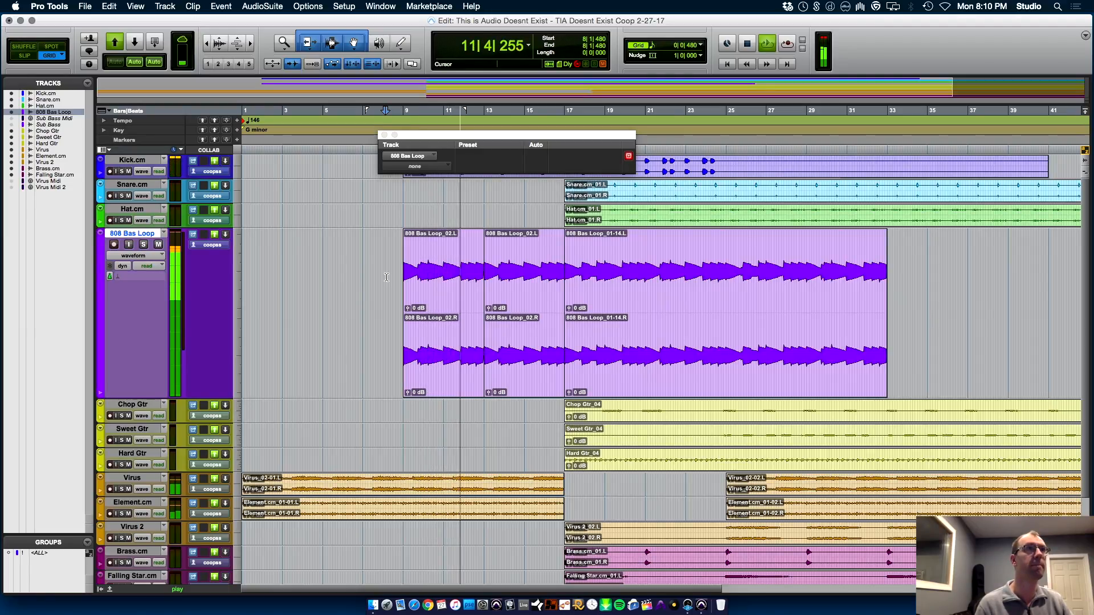
pyautogui.press('space')
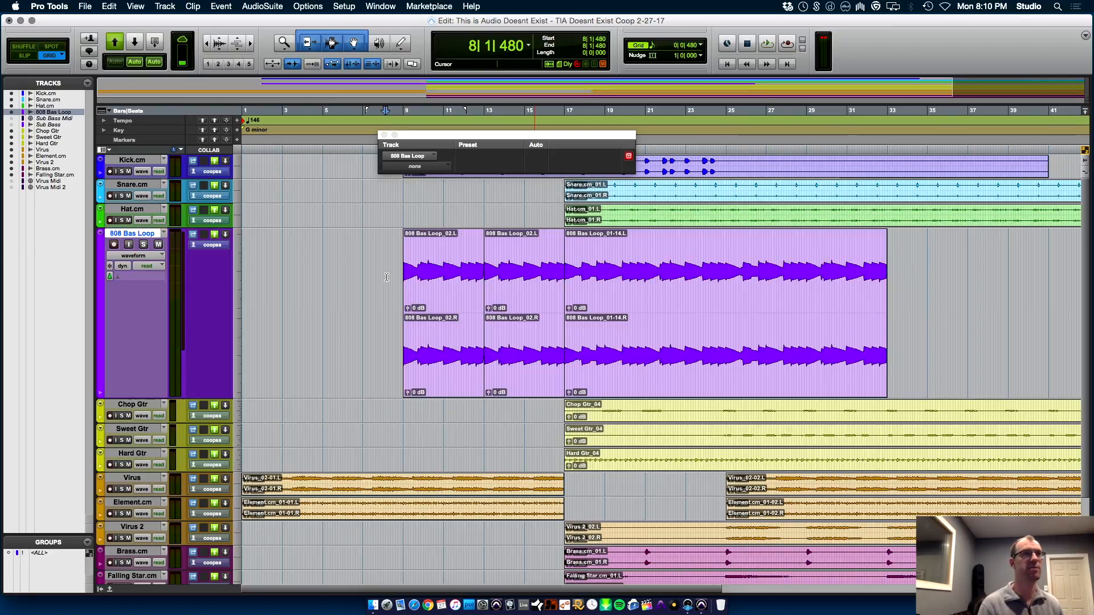
# - Select both four-bar 808 Bas Loop clips from bar 9 to 17 and duplicate them twice, filling the track to bar 33
pyautogui.click(448, 392)
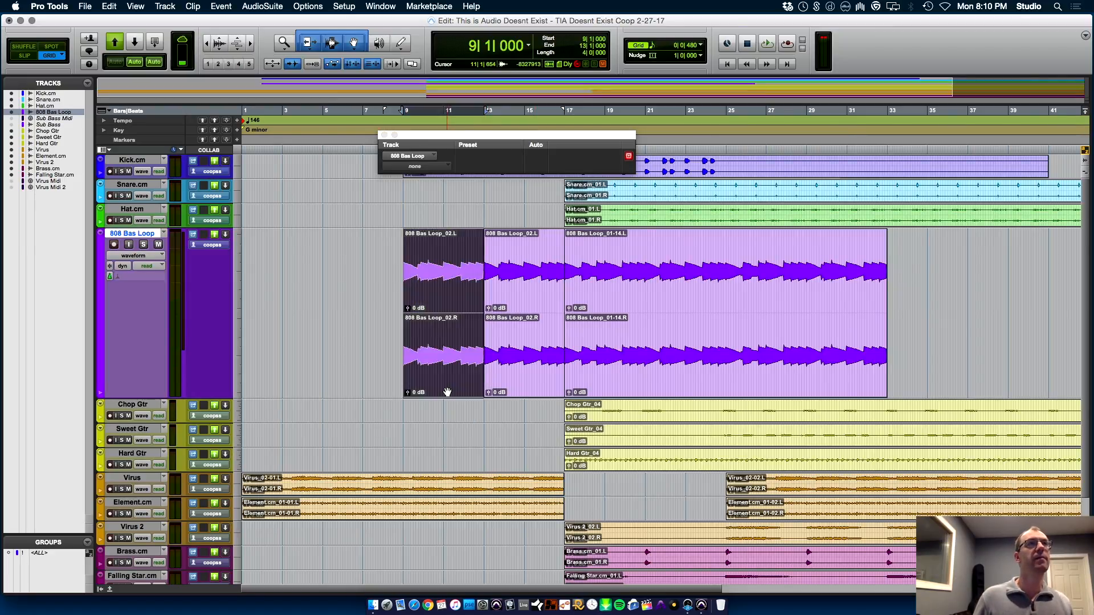
pyautogui.keyDown('shift'); pyautogui.click(524, 386); pyautogui.keyUp('shift')
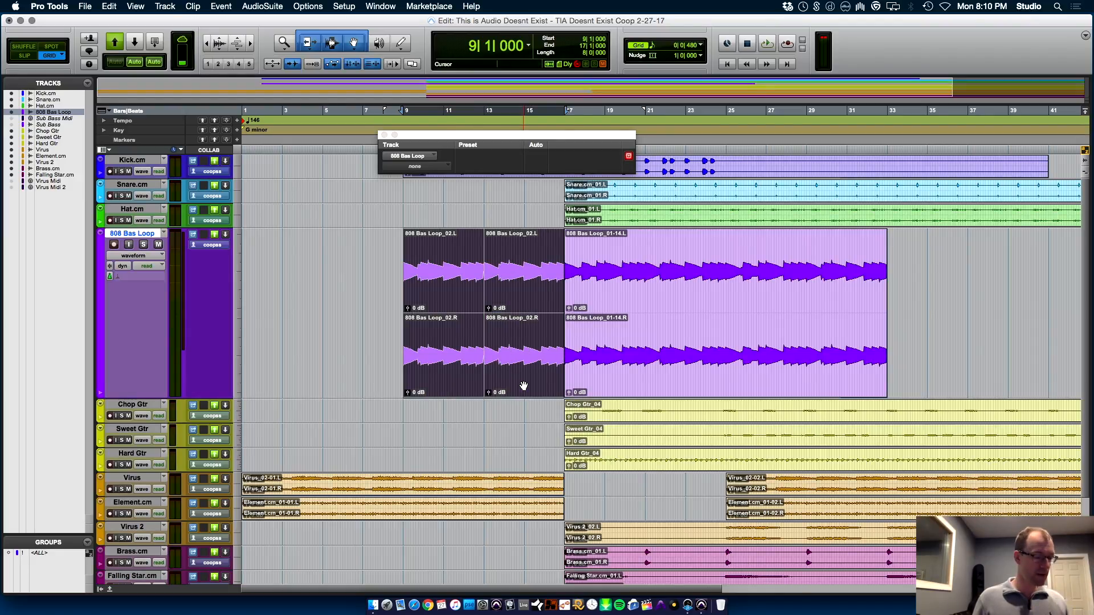
pyautogui.press('super+d')
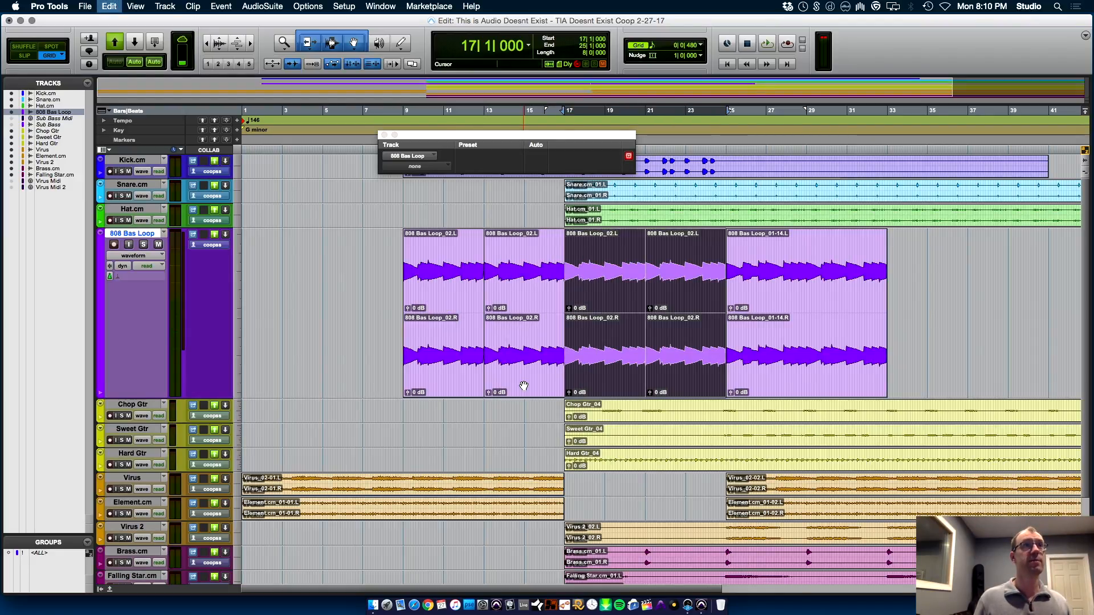
pyautogui.press('super+d')
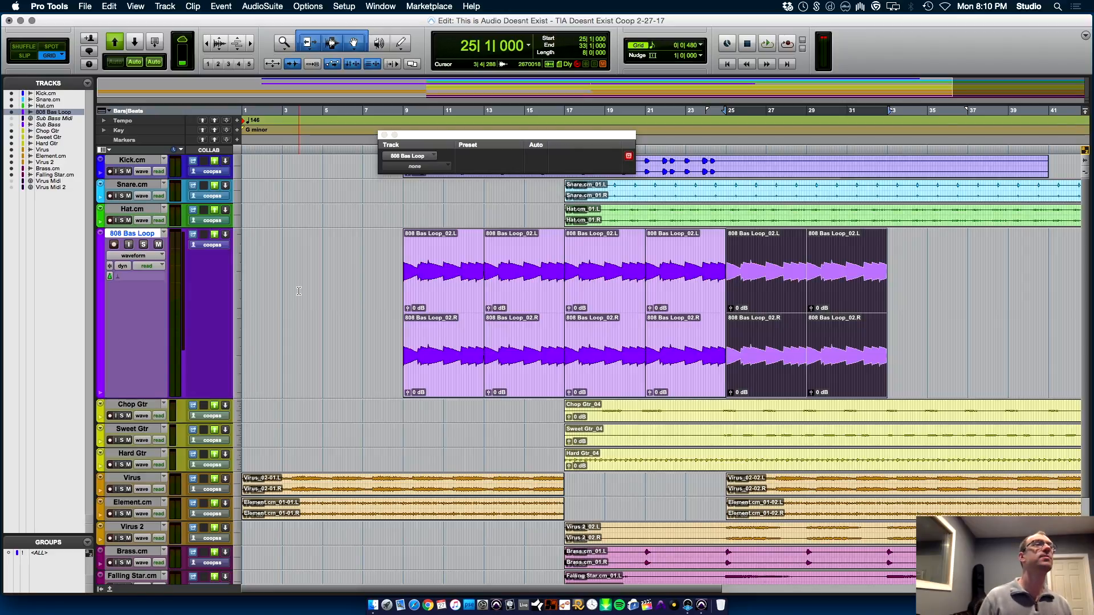
# - Play the arrangement from the session start through the repeated bass loops, then stop playback
pyautogui.press('Return')
pyautogui.press('space')
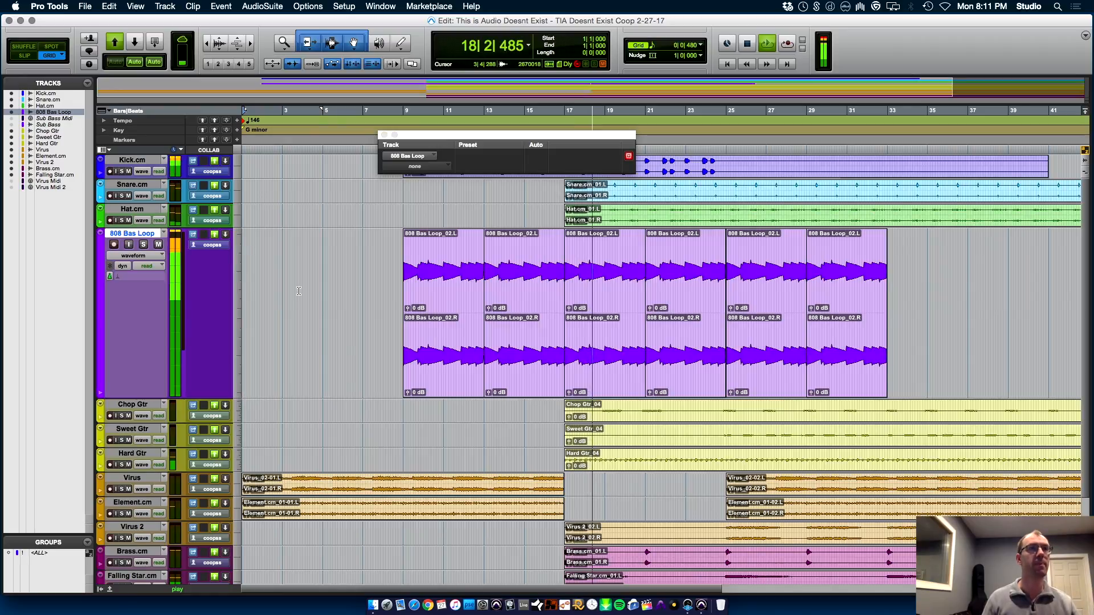
pyautogui.press('super+bracketleft')
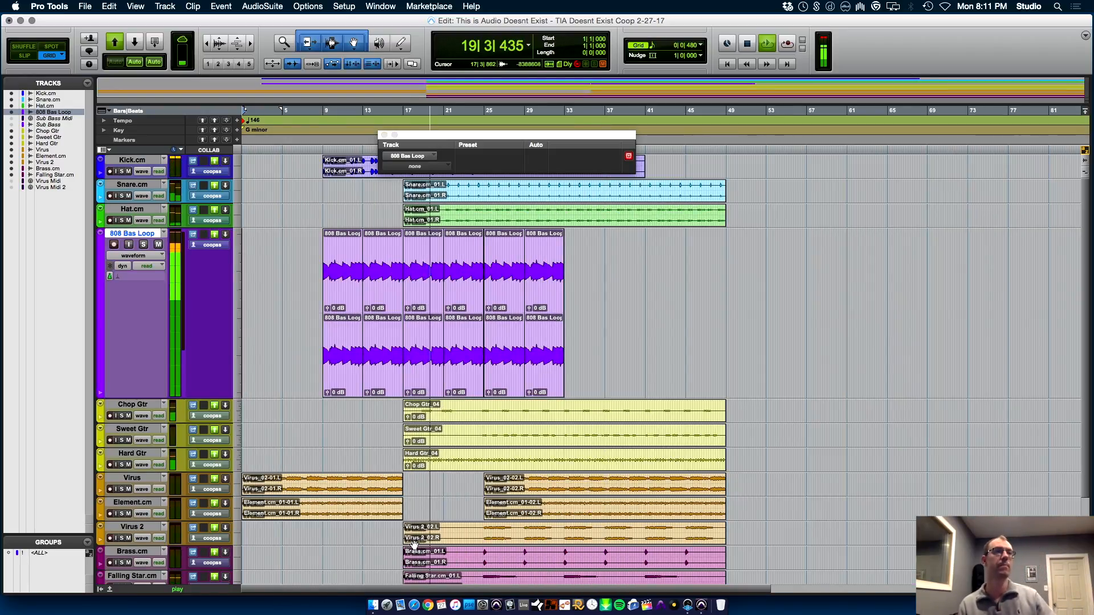
pyautogui.press('space')
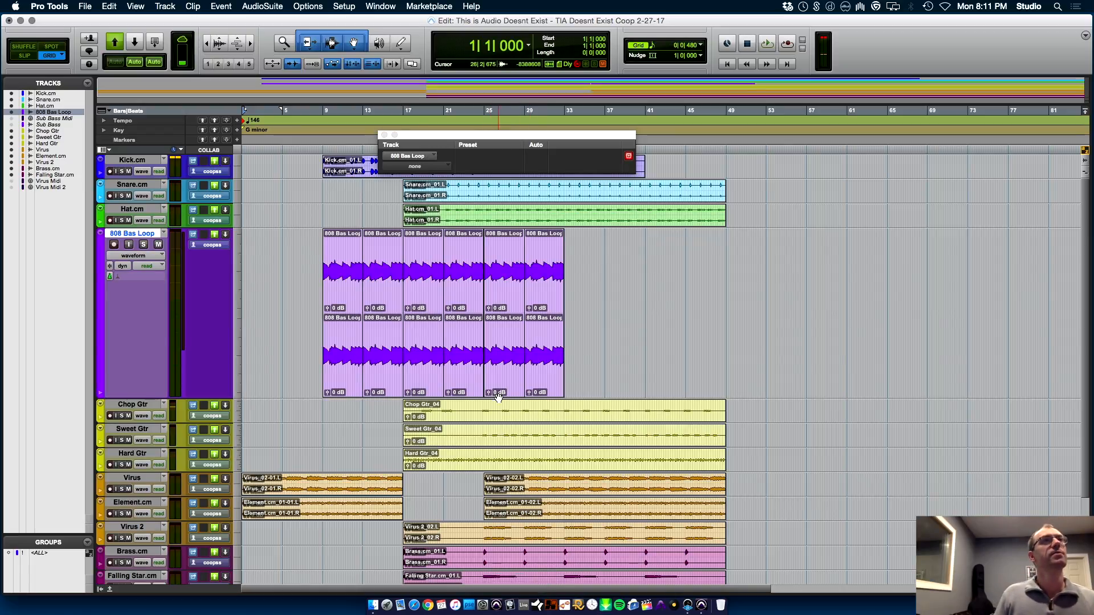
# - Set the grid to 1 bar and place the edit cursor at 17|1|000 on the Hat.cm track
pyautogui.click(702, 45)
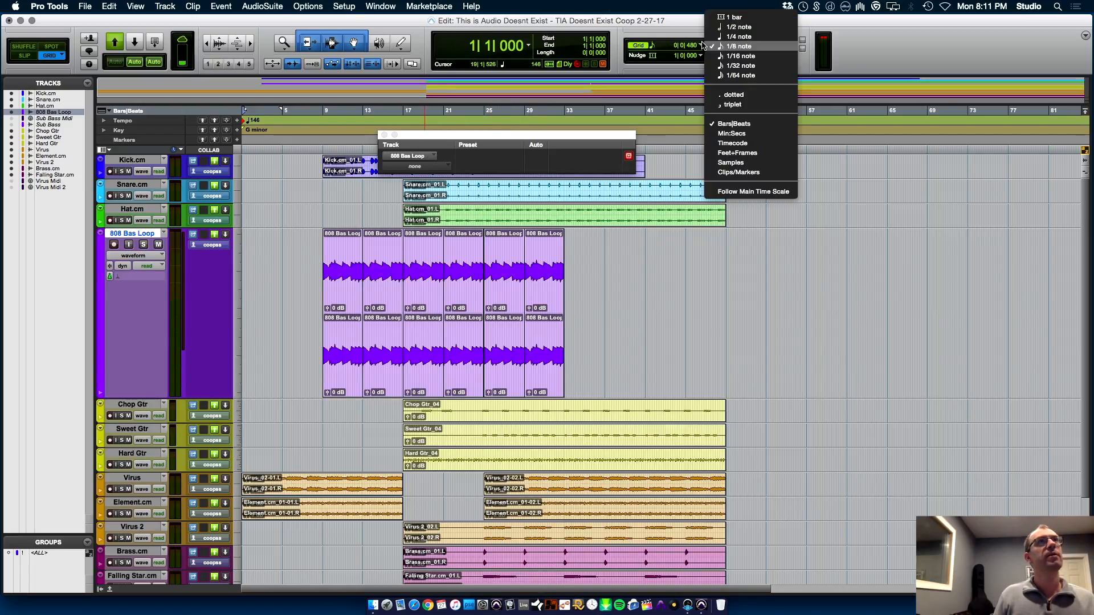
pyautogui.click(741, 18)
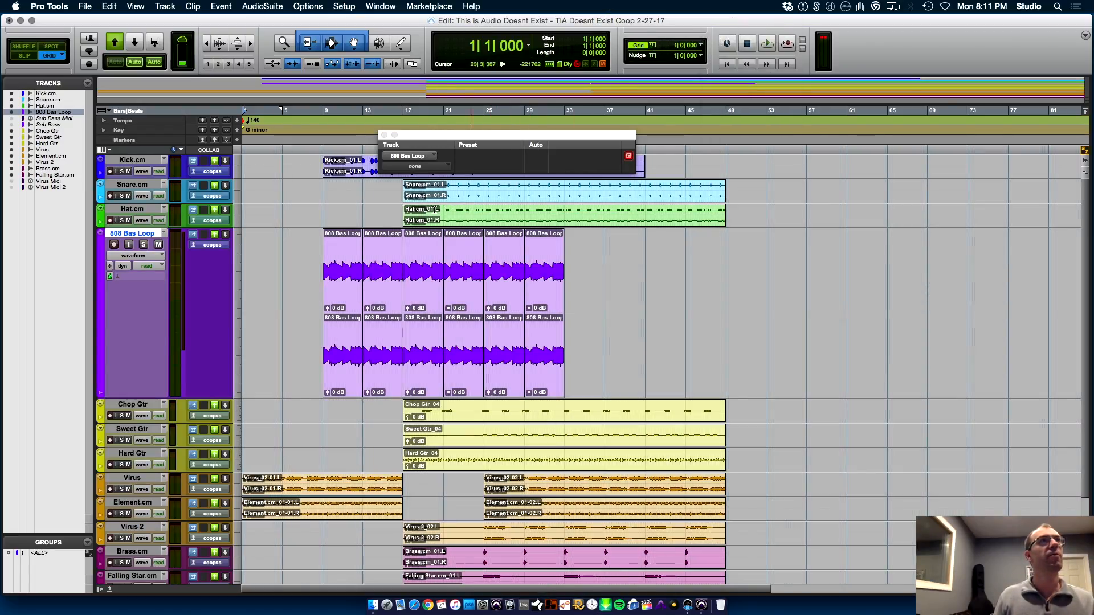
pyautogui.click(403, 212)
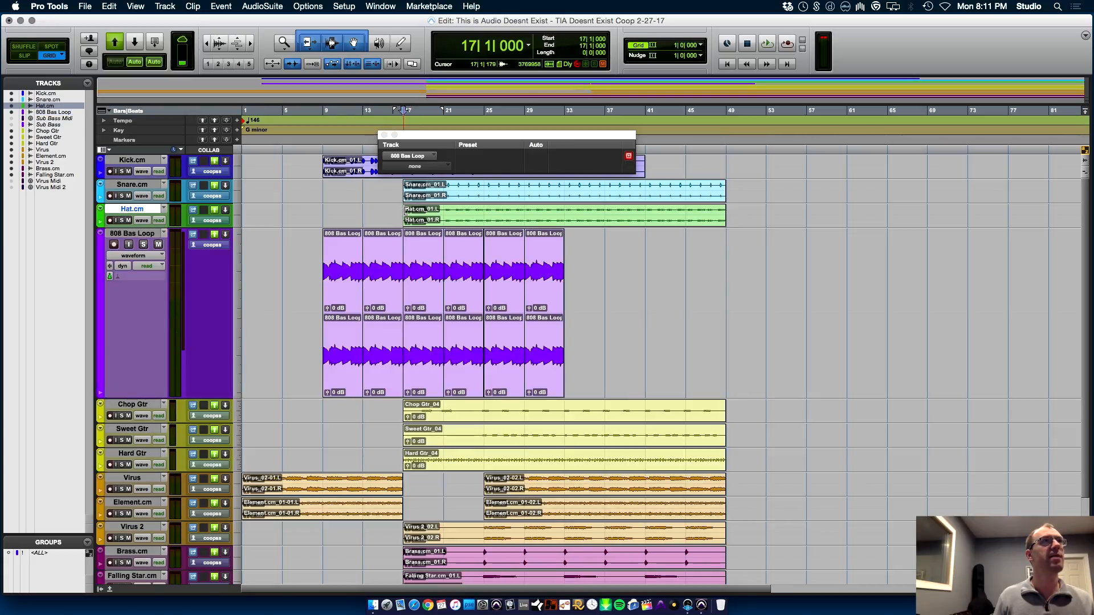
# - Close the floating plug-in window and play from 17|1|000 with the Snare.cm track soloed, then stop playback
pyautogui.click(383, 135)
pyautogui.press('space')
pyautogui.press('super+bracketright')
pyautogui.press('super+bracketright')
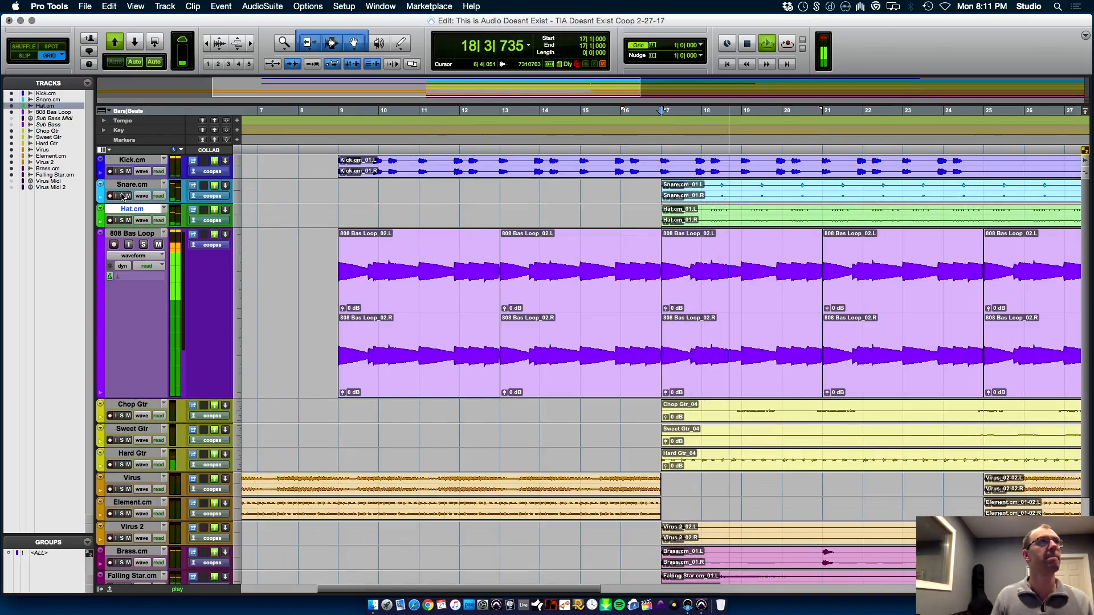
pyautogui.press('super+bracketleft')
pyautogui.press('super+bracketleft')
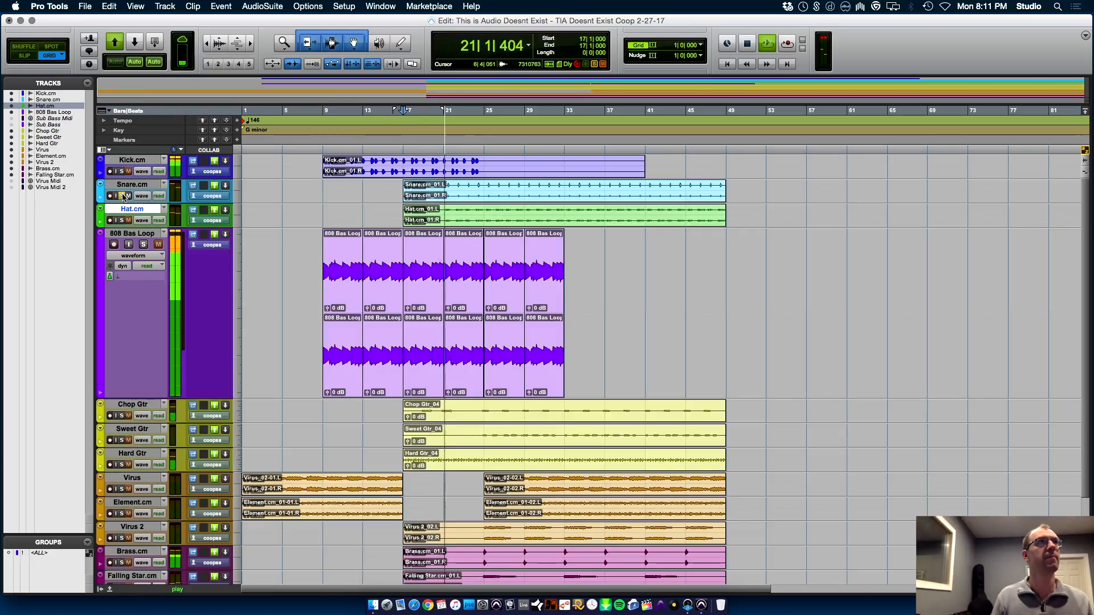
pyautogui.press('space')
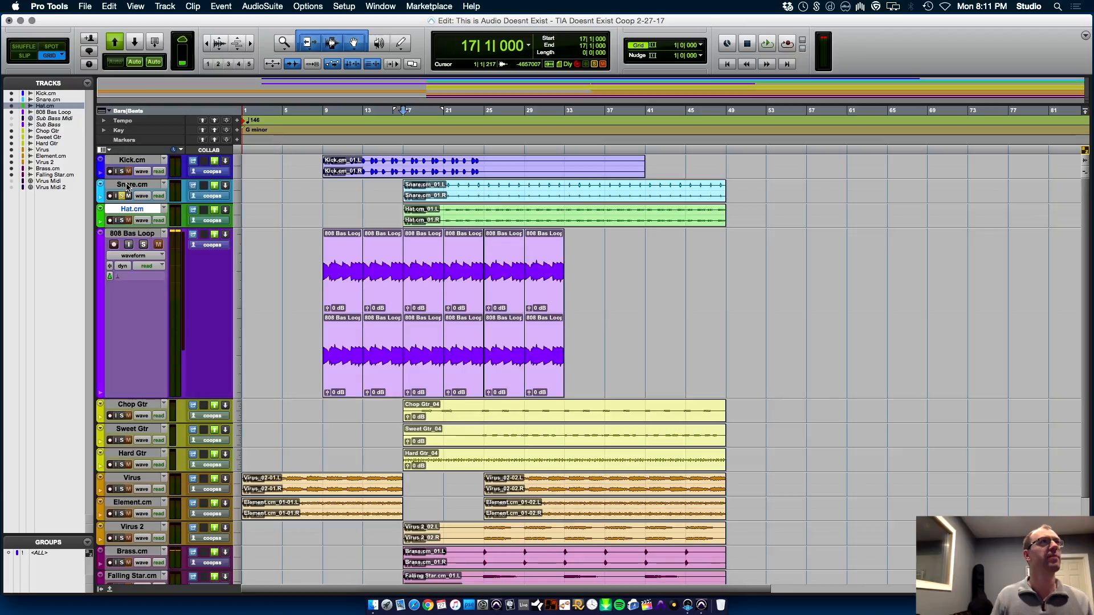
# - Split the Snare.cm track into mono and delete the stereo original and the Snare.cm.R track
pyautogui.rightClick(128, 186)
pyautogui.click(166, 305)
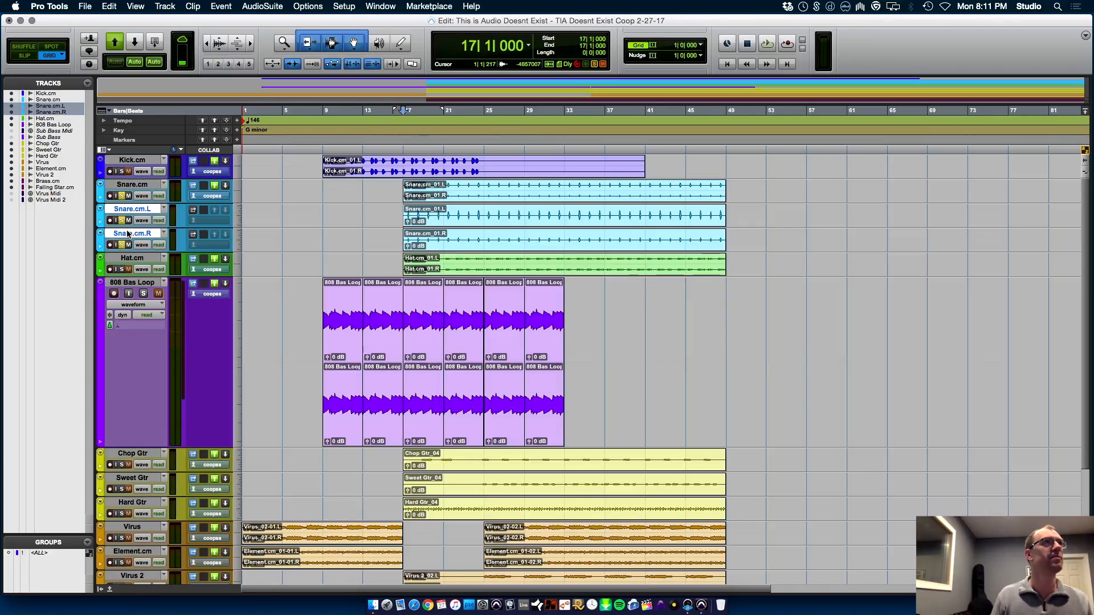
pyautogui.rightClick(148, 188)
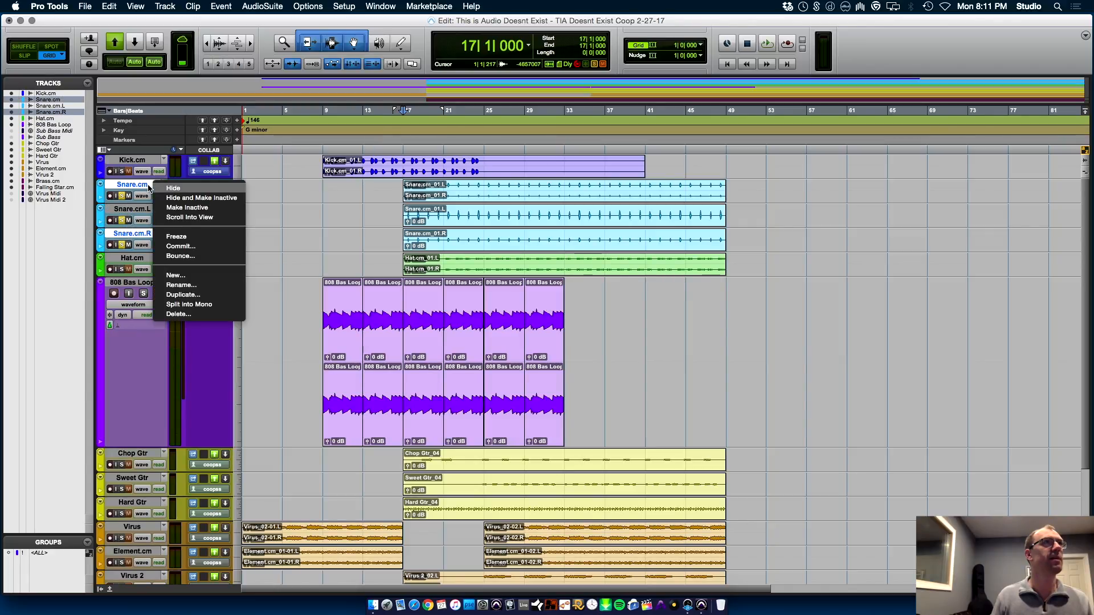
pyautogui.click(208, 318)
pyautogui.press('Return')
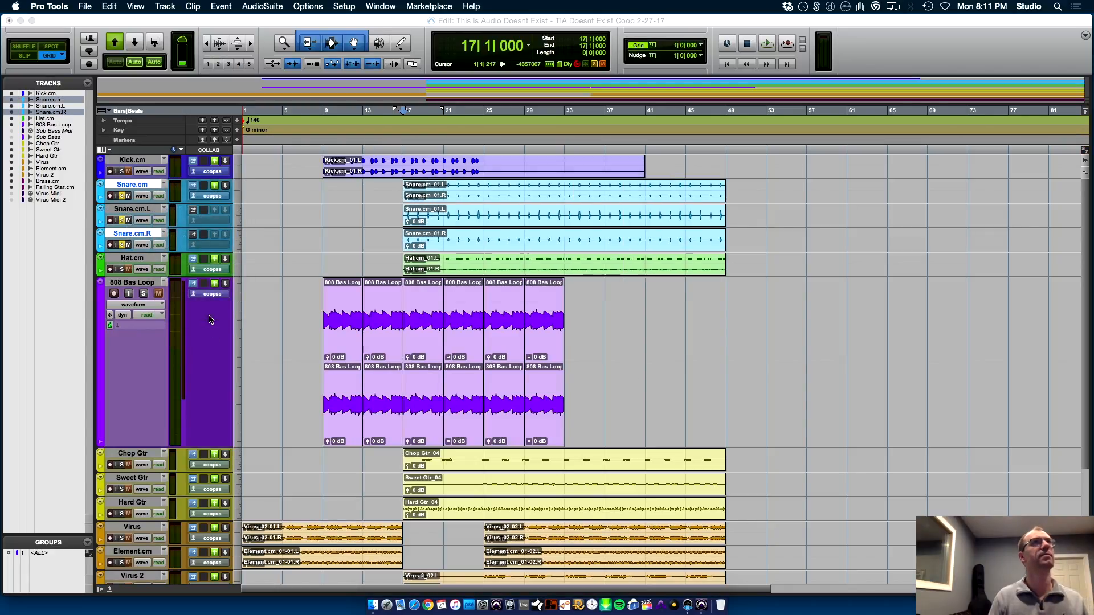
# - Centre the Snare.cm.L track's pan in the mixer, then play briefly from 17|1|000 and stop
pyautogui.press('super+equal')
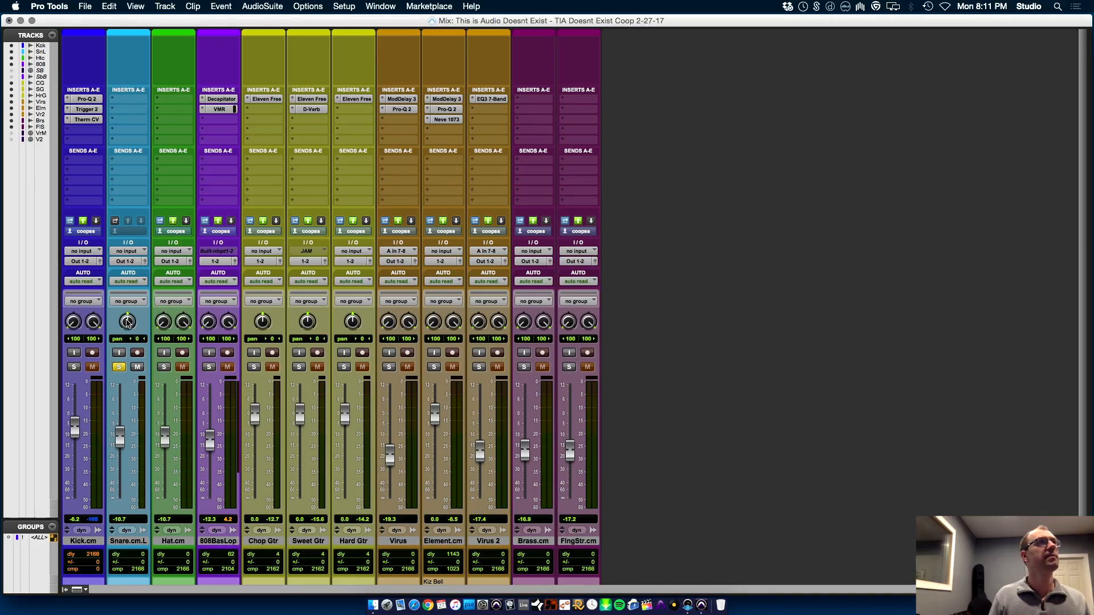
pyautogui.press('super+equal')
pyautogui.press('space')
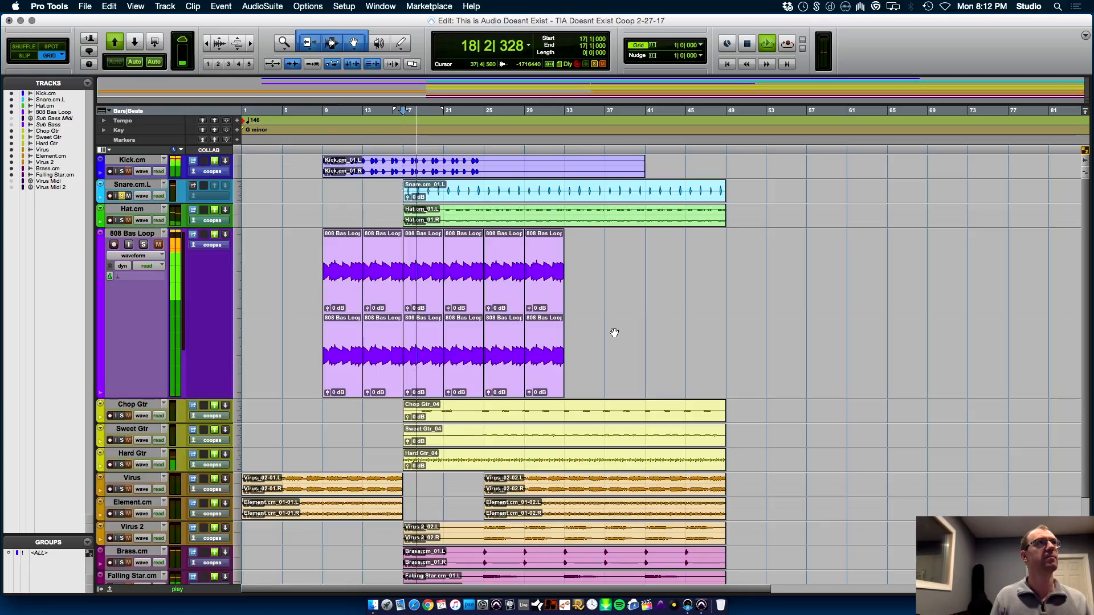
pyautogui.press('space')
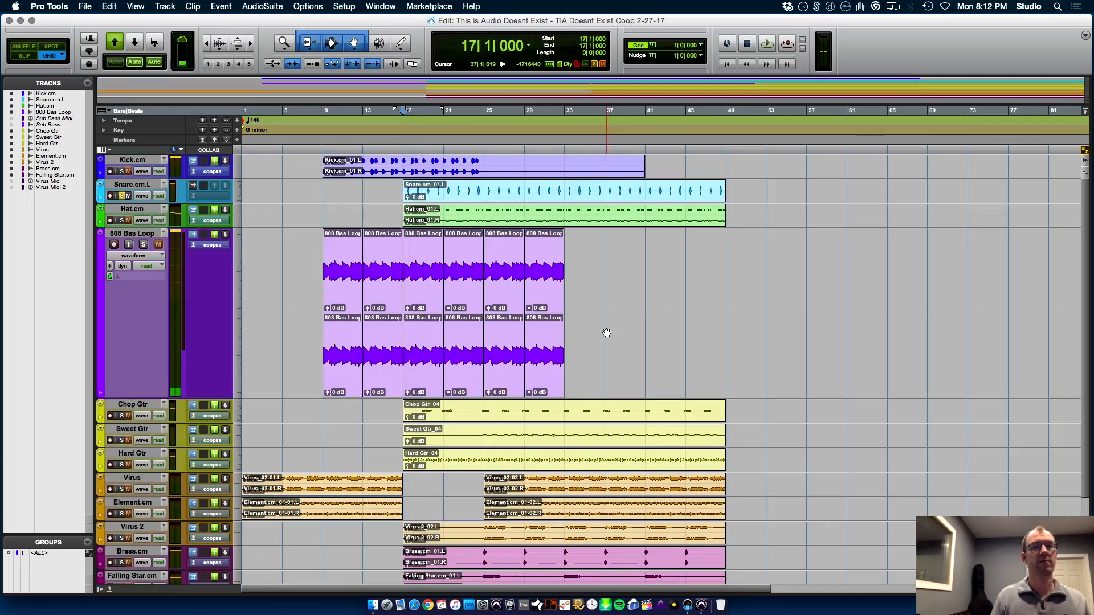
# - Switch to Finder and preview Clap_45.wav and Clap - Original Anesthesia.aif in the Trigger folder
pyautogui.click(374, 604)
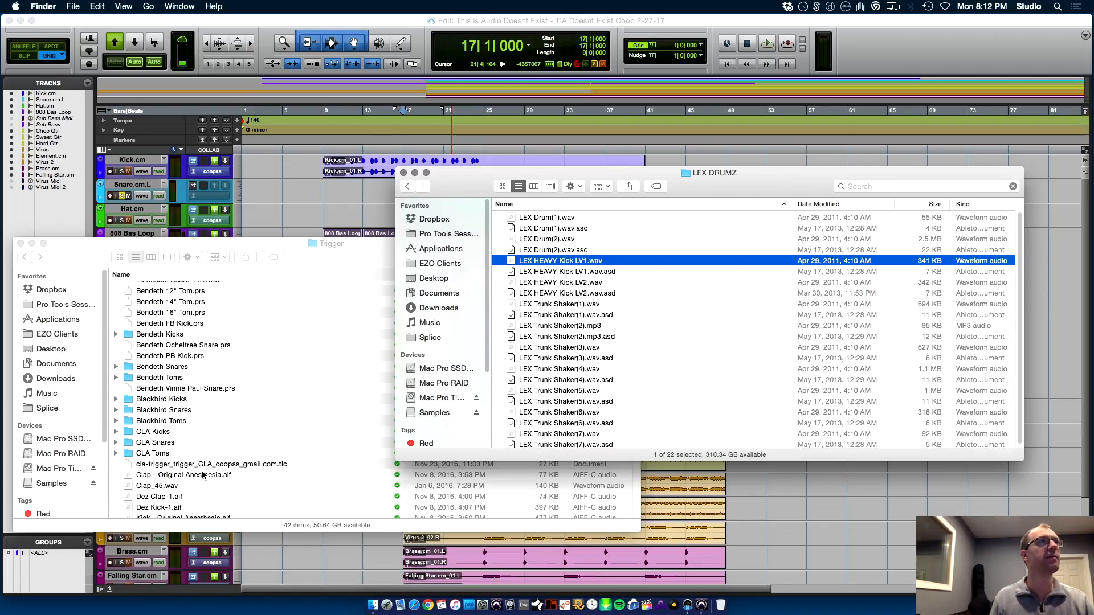
pyautogui.click(211, 488)
pyautogui.click(214, 487)
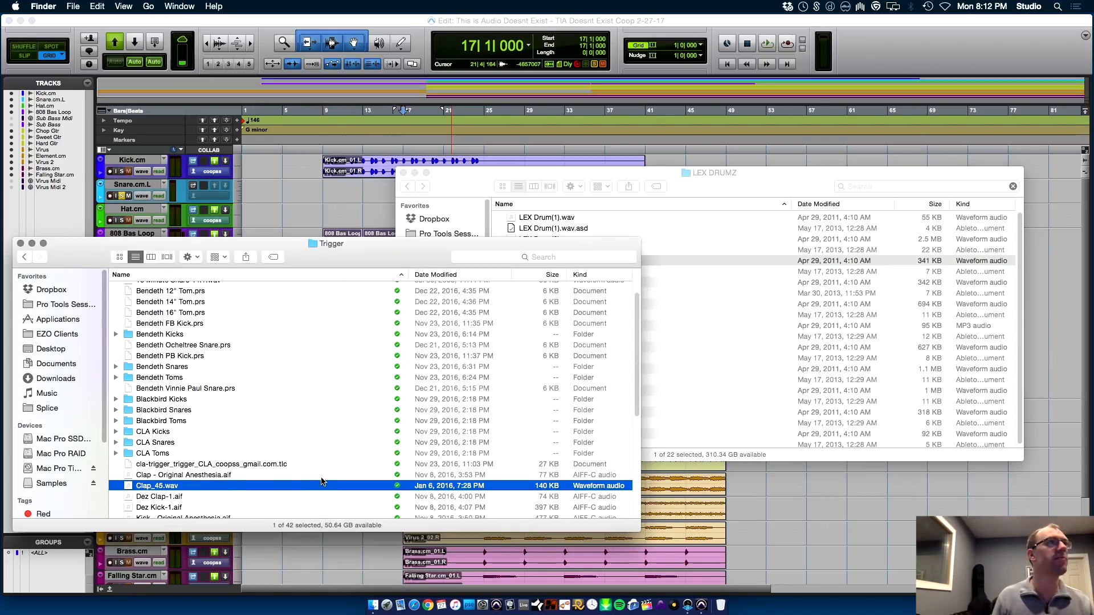
pyautogui.press('space')
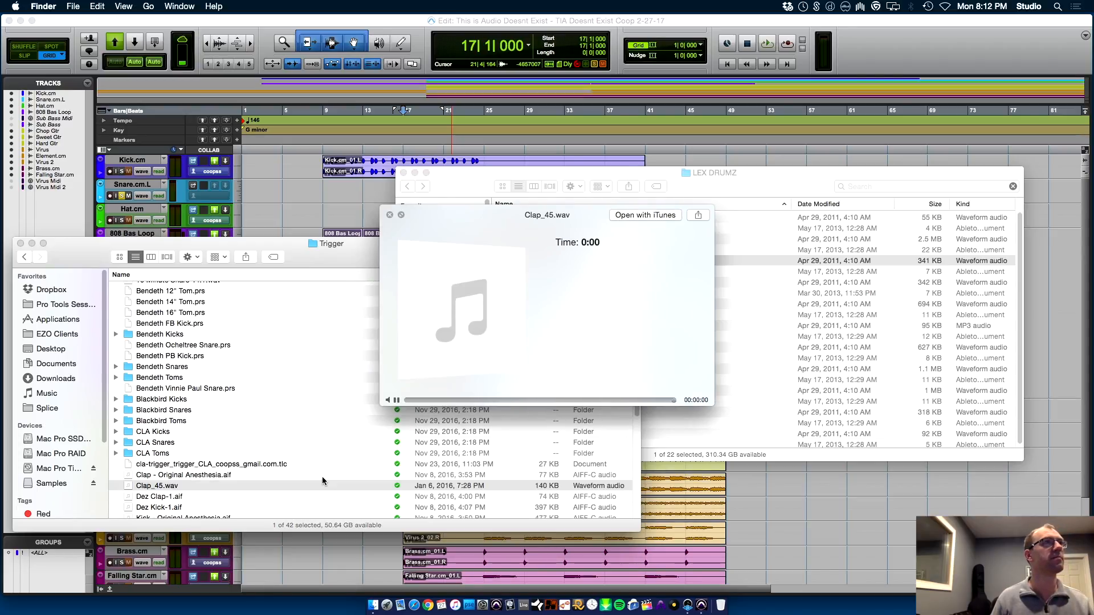
pyautogui.press('Up')
pyautogui.press('space')
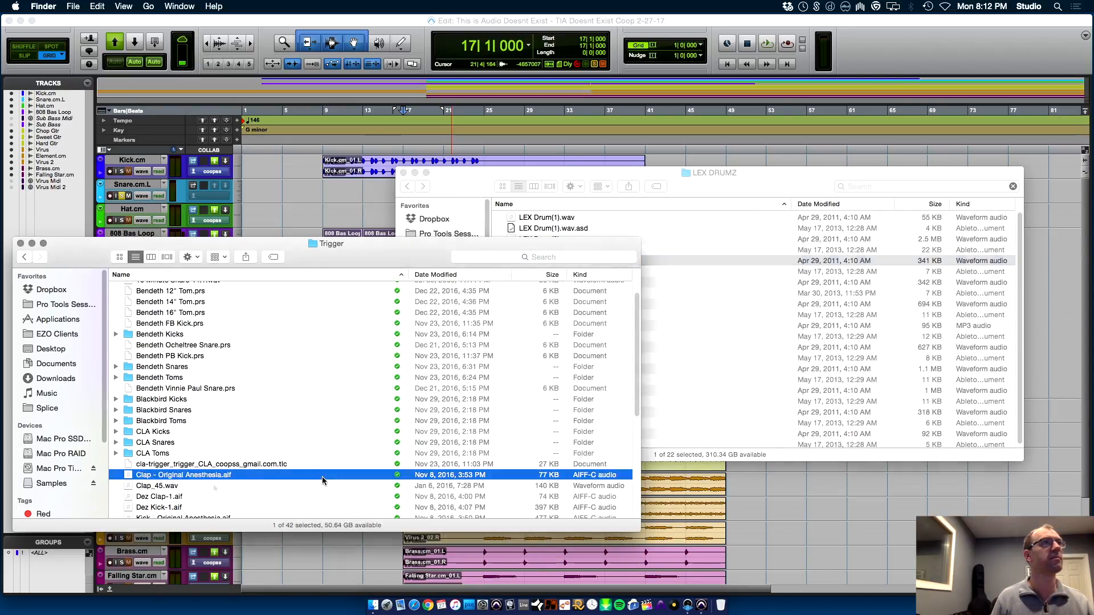
pyautogui.press('space')
# - Preview the CL.WAV and CP.WAV samples in the CL and CP folders
pyautogui.click(555, 220)
pyautogui.press('space')
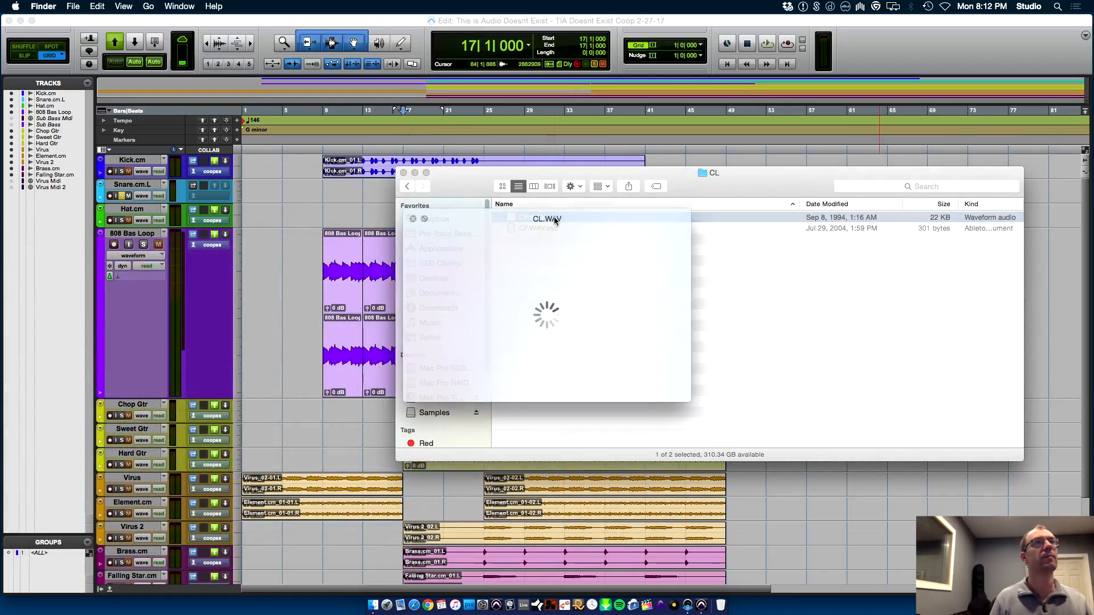
pyautogui.press('space')
pyautogui.press('super+Up')
pyautogui.press('Down')
pyautogui.press('super+Down')
pyautogui.click(554, 217)
pyautogui.press('space')
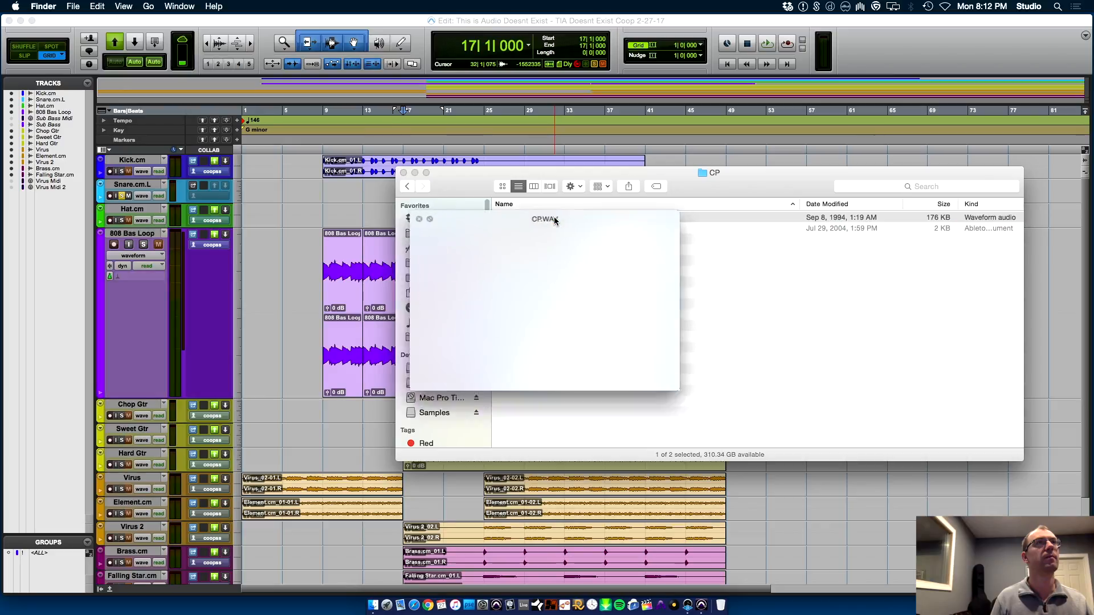
pyautogui.press('space')
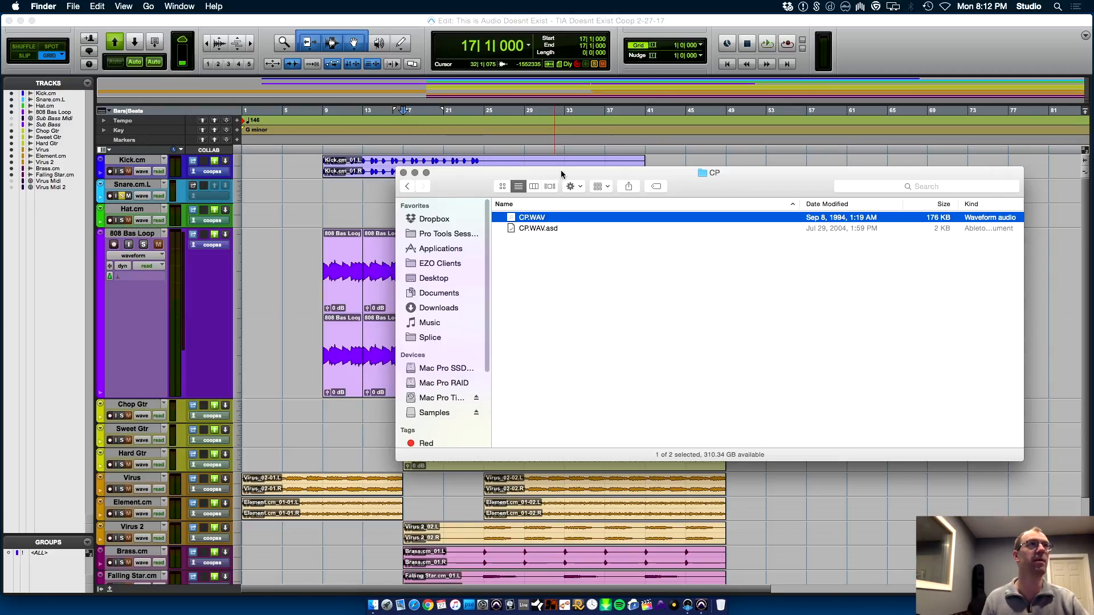
# - Move the CP folder window lower, create a mono audio track under 808 Bas Loop, and try to bring in CP.WAV
pyautogui.moveTo(589, 174); pyautogui.dragTo(614, 452)
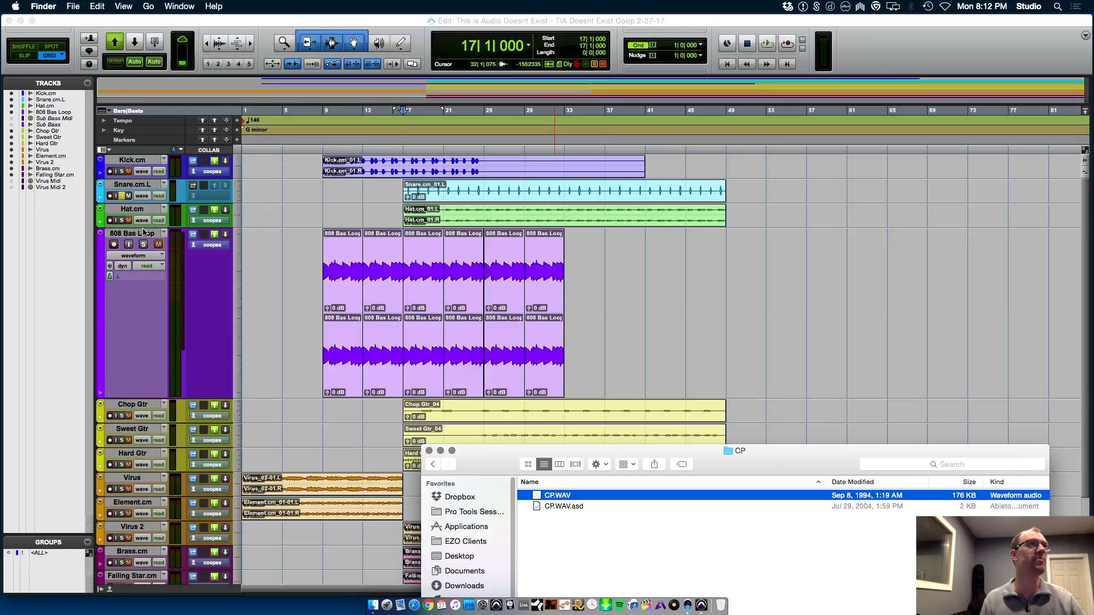
pyautogui.click(144, 234)
pyautogui.press('super+shift+n')
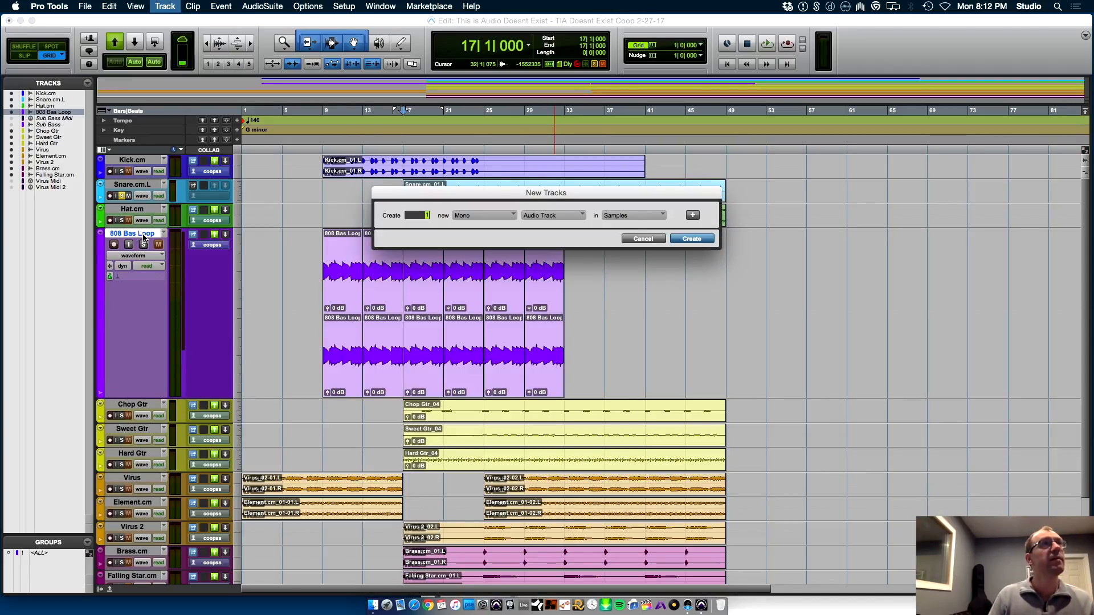
pyautogui.press('Return')
pyautogui.press('super+Tab')
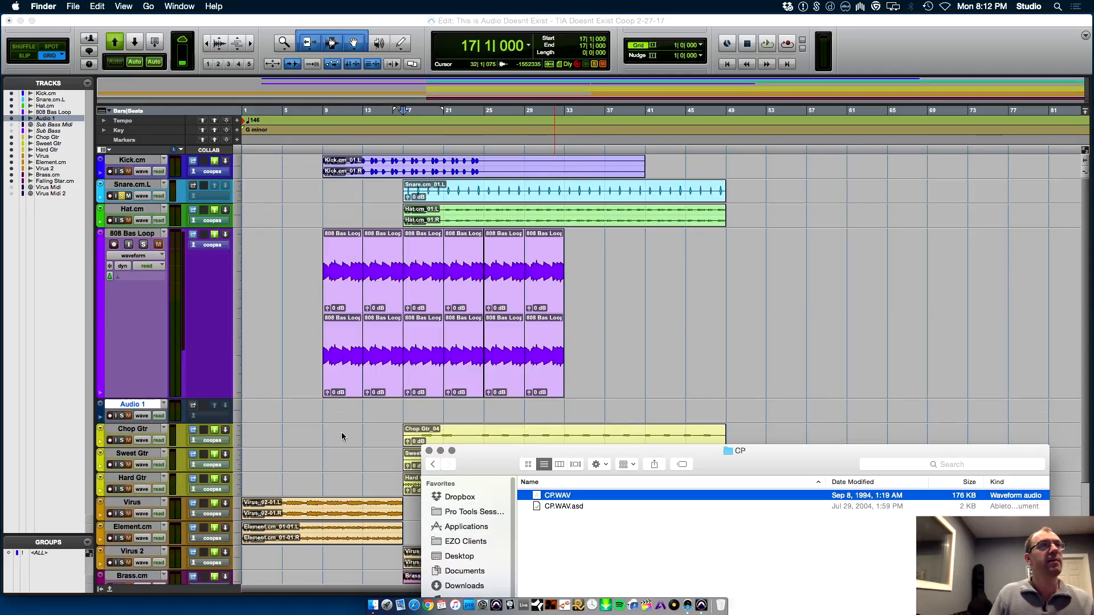
pyautogui.moveTo(568, 498); pyautogui.dragTo(528, 506)
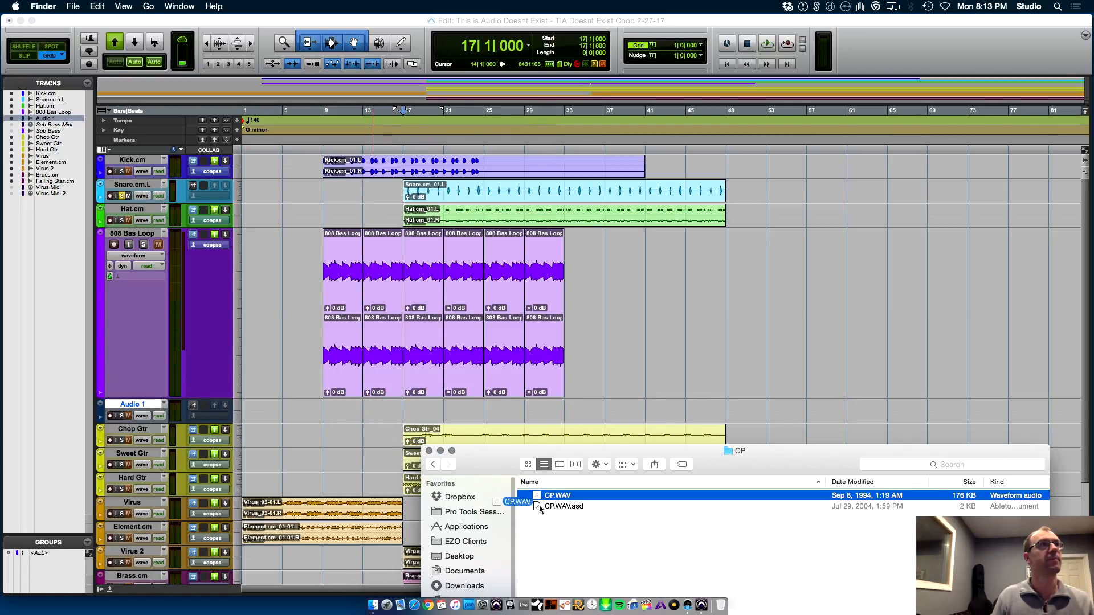
# - Create another mono audio track below Audio 1 and place CP.WAV from Finder on it at 16|1|000
pyautogui.click(139, 405)
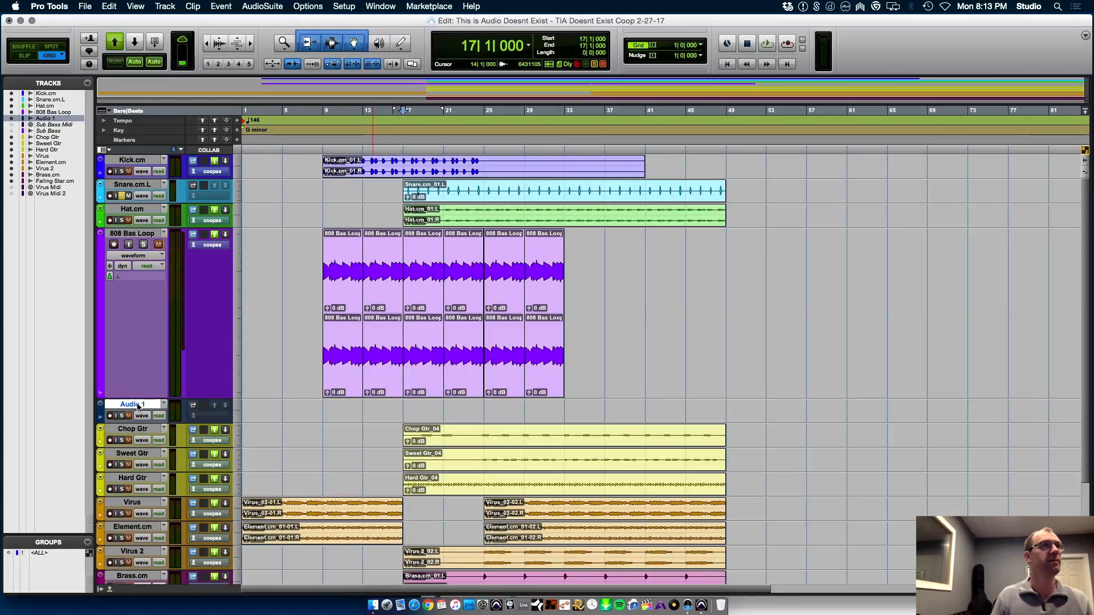
pyautogui.press('super+shift+n')
pyautogui.press('Return')
pyautogui.press('super+Tab')
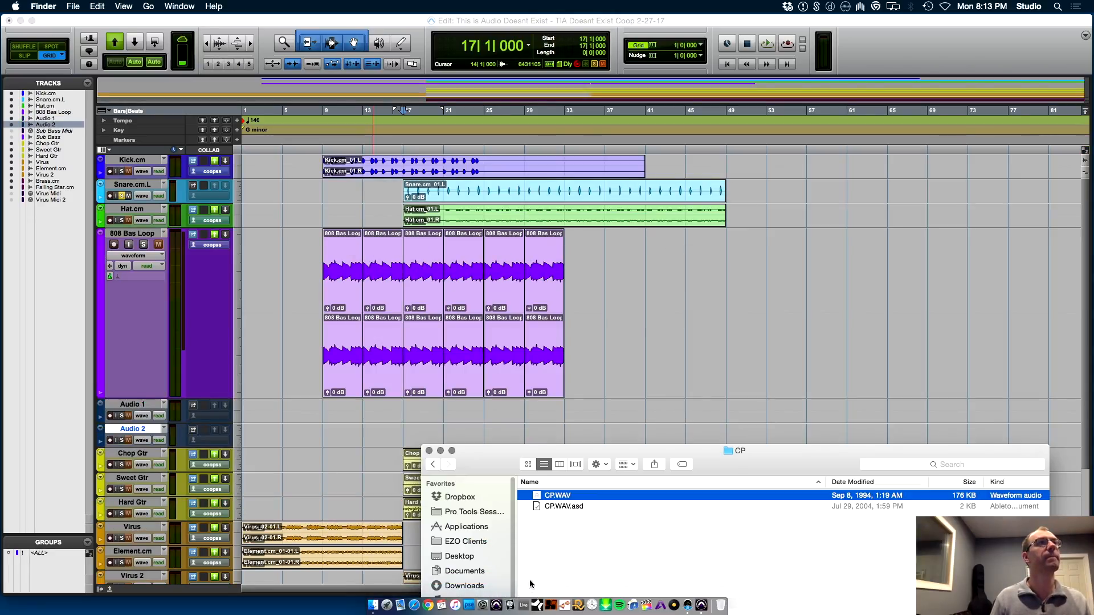
pyautogui.moveTo(591, 492); pyautogui.dragTo(399, 436)
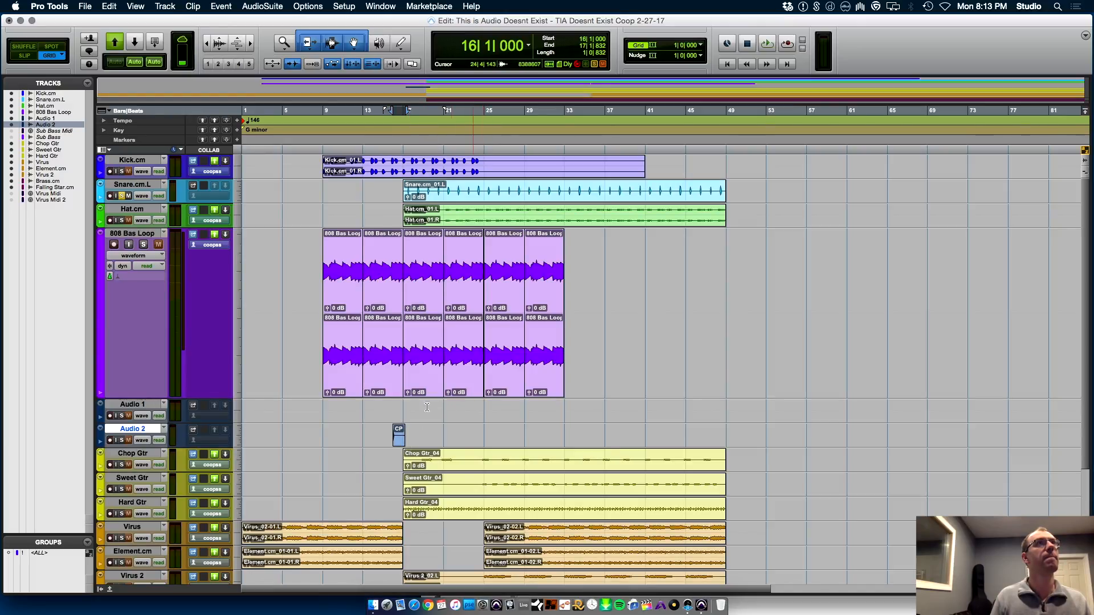
# - Set the grid to 1/4 note and move the CP clip to 16|3|000
pyautogui.click(701, 45)
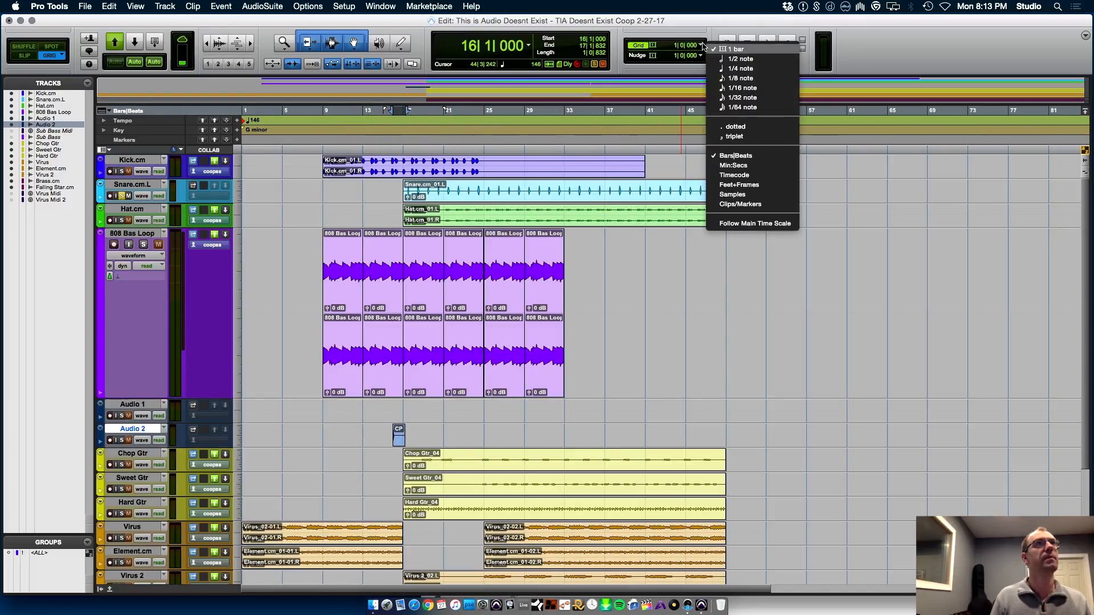
pyautogui.click(742, 68)
pyautogui.press('t')
pyautogui.press('t')
pyautogui.press('t')
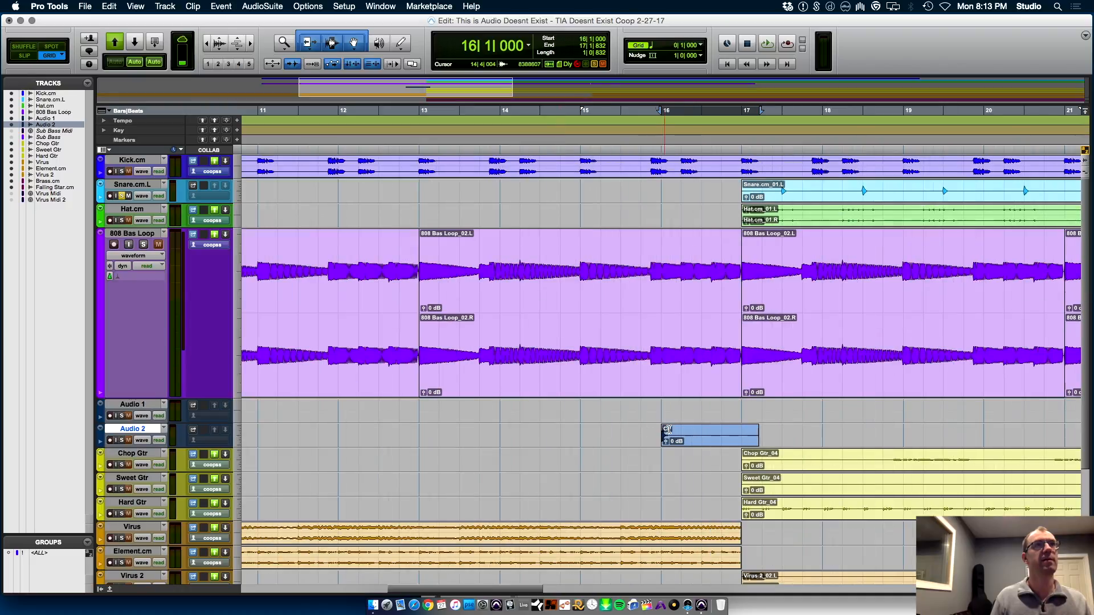
pyautogui.moveTo(695, 444); pyautogui.dragTo(751, 442)
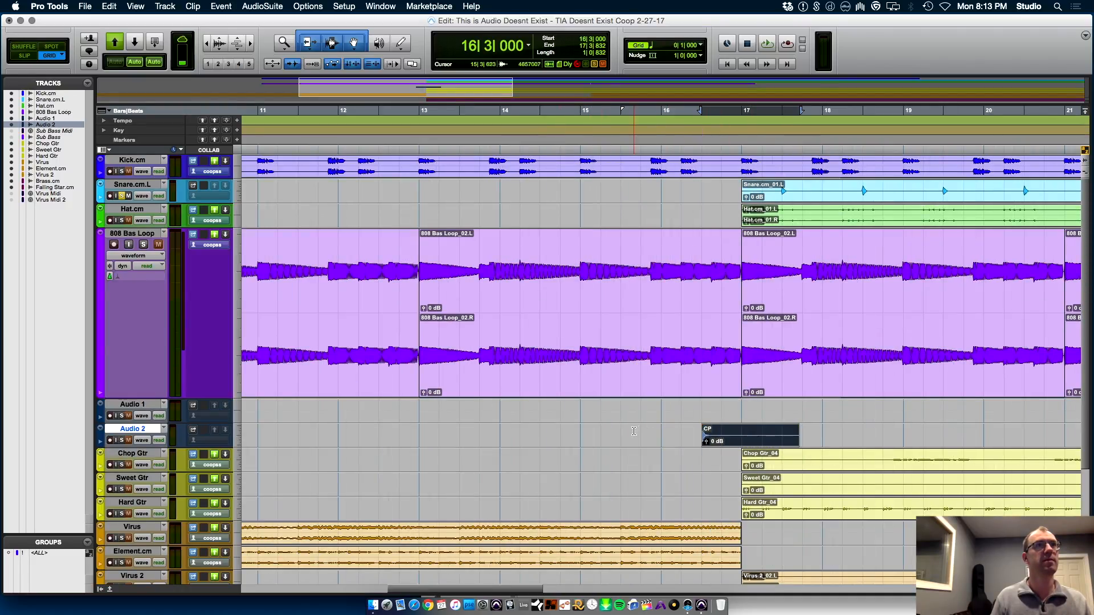
# - Play from 16|1|000 to hear the clap in context, turn off the Snare.cm.L solo, and play again
pyautogui.click(660, 428)
pyautogui.press('space')
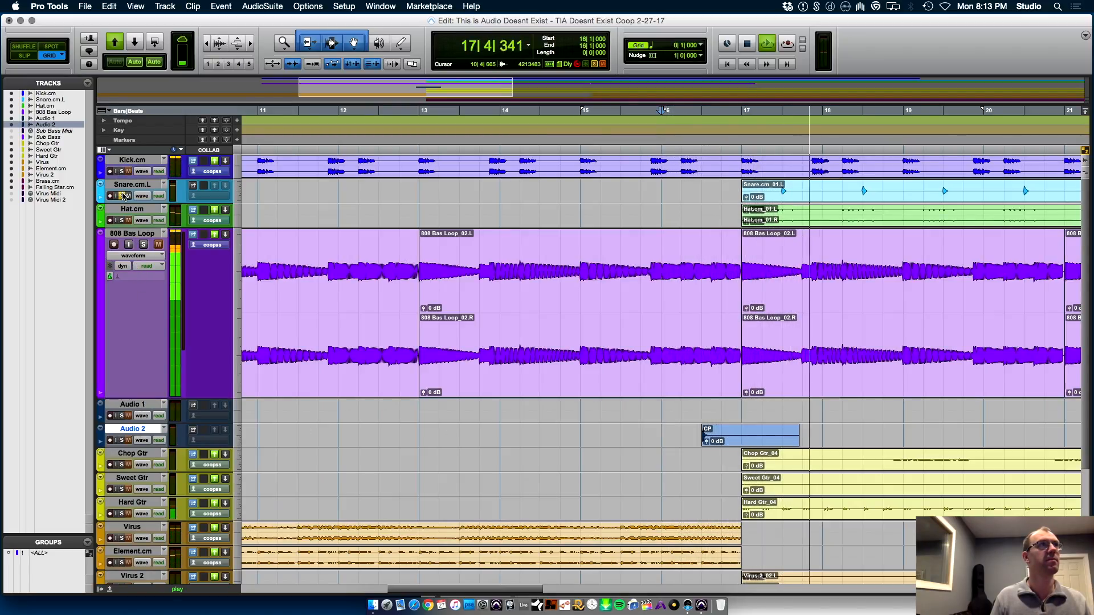
pyautogui.press('space')
pyautogui.press('space')
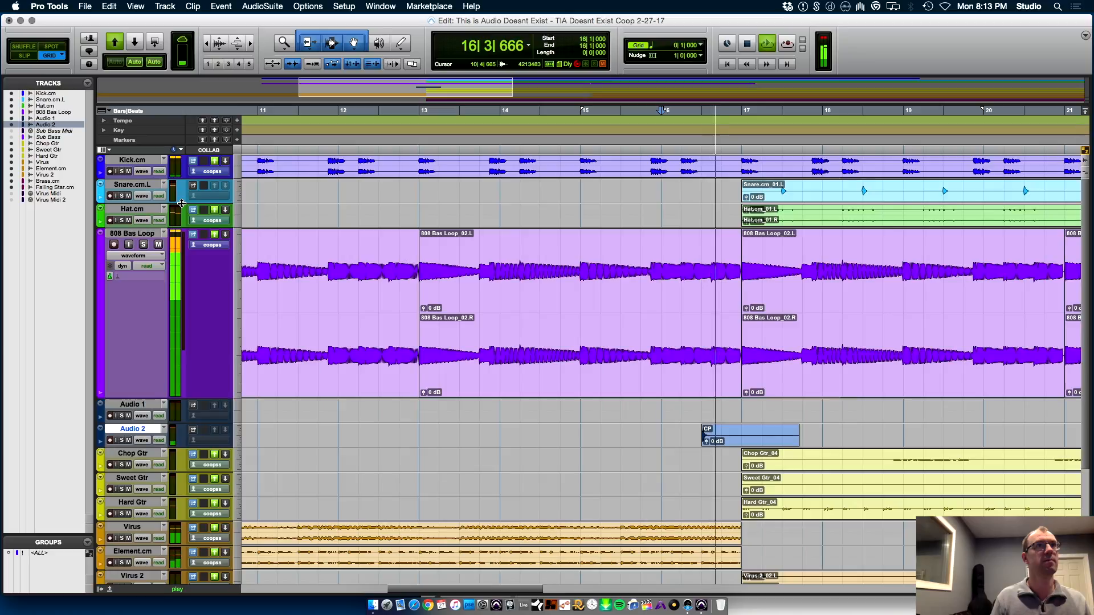
pyautogui.press('space')
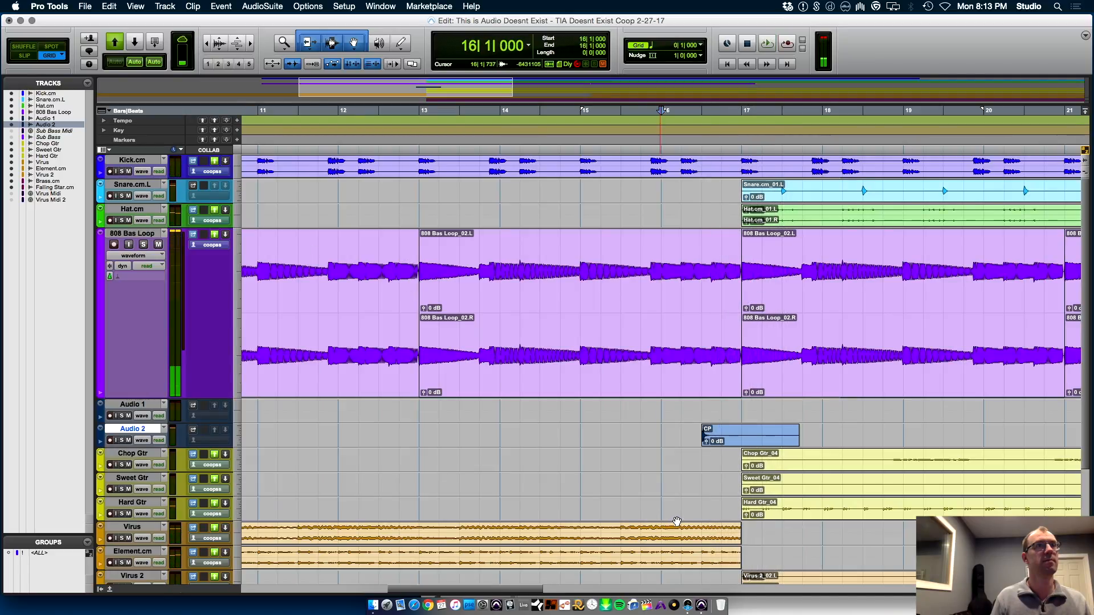
# - Rename the Audio 2 track to 808 Clap and delete the empty Audio 1 track
pyautogui.doubleClick(132, 430)
pyautogui.write('808 Clap')
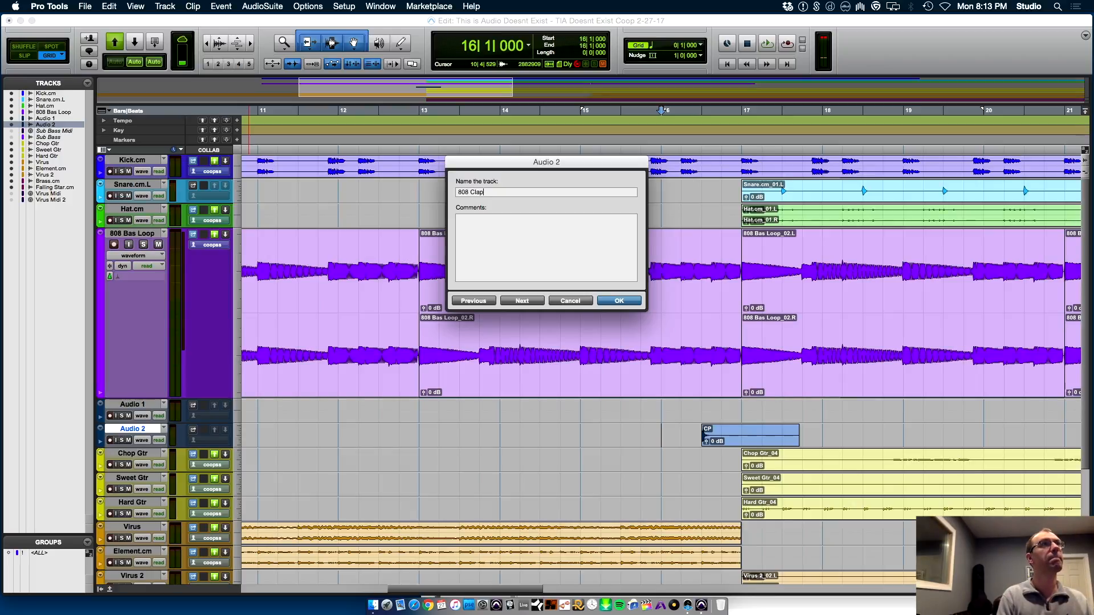
pyautogui.press('Return')
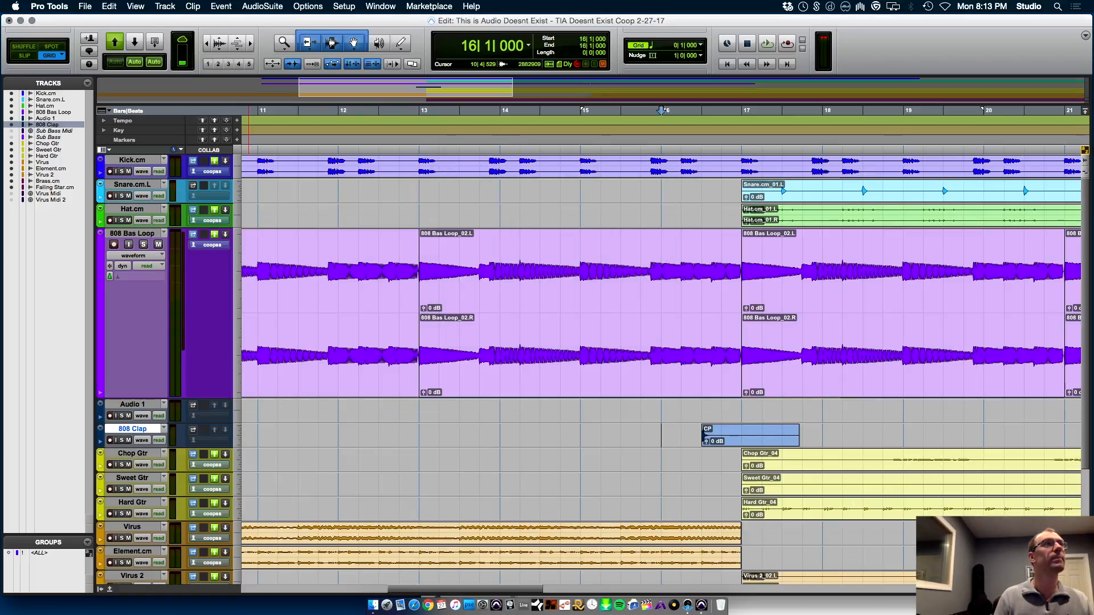
pyautogui.rightClick(134, 407)
pyautogui.click(226, 506)
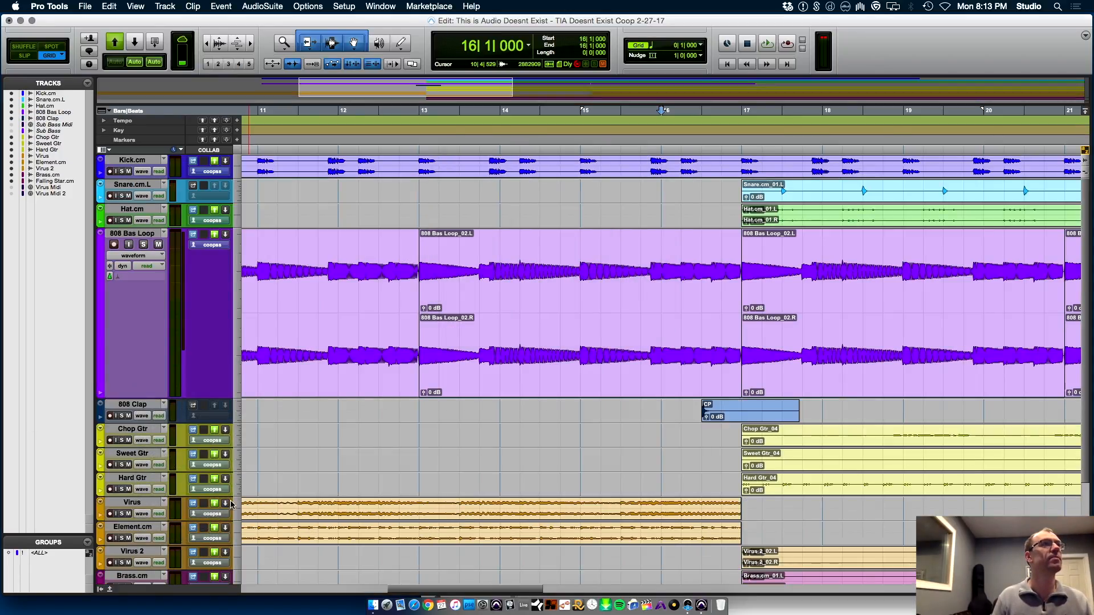
# - Switch to the Mix window and insert the PCM Native Chamber (mono/stereo) reverb on the 808 Clap track
pyautogui.press('super+equal')
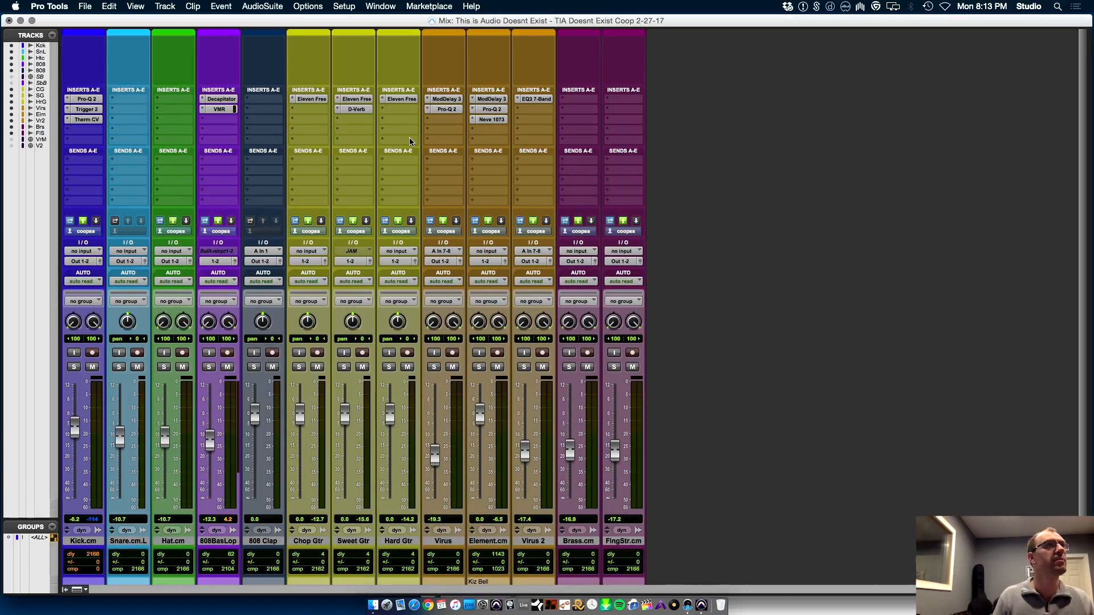
pyautogui.click(266, 110)
pyautogui.moveTo(302, 156)
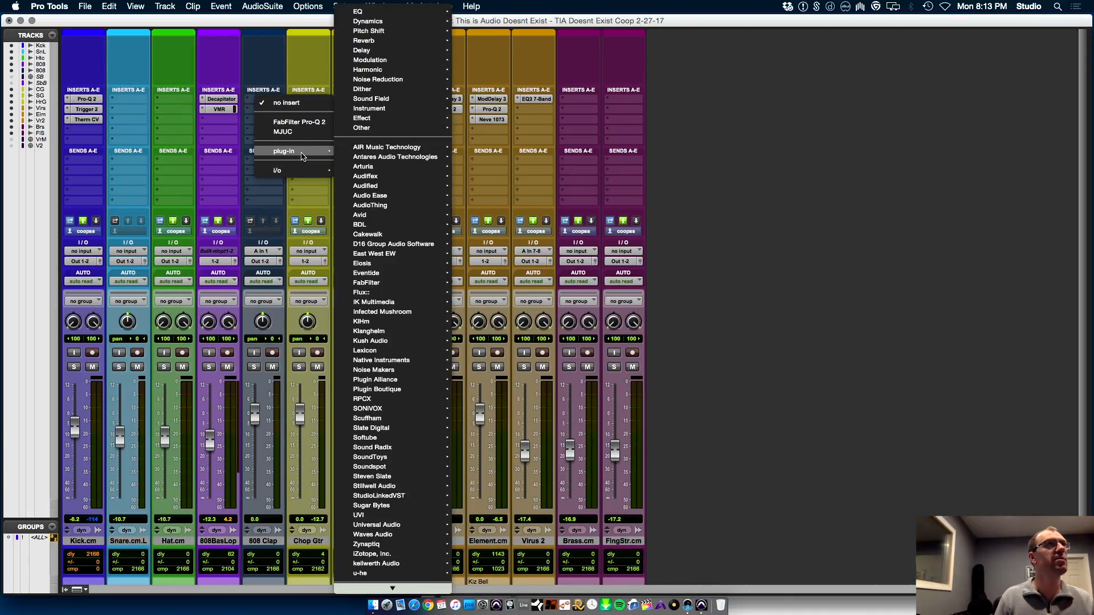
pyautogui.moveTo(410, 46)
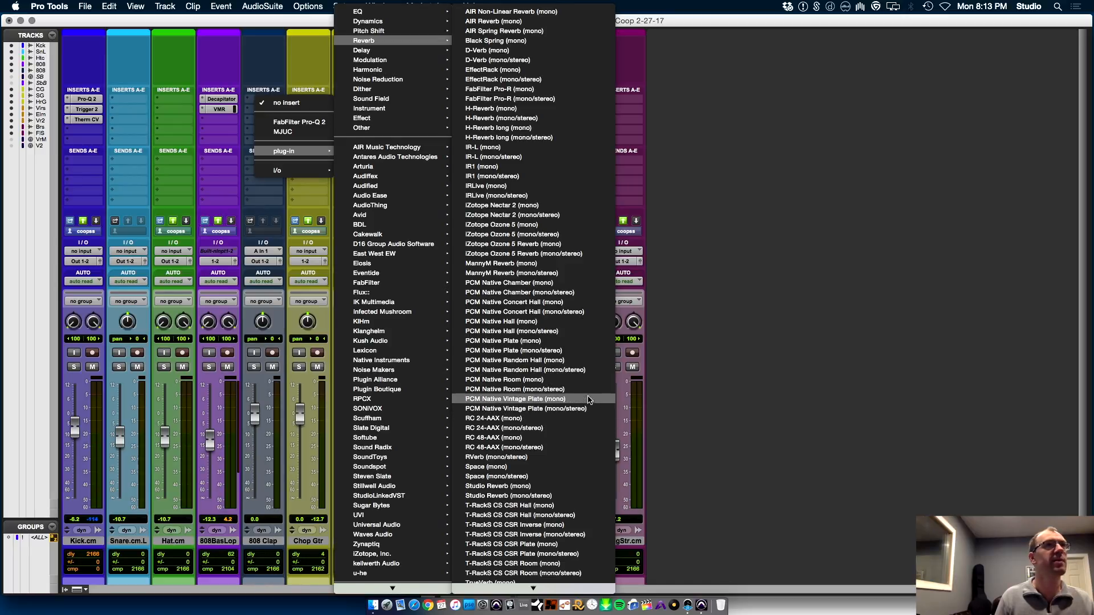
pyautogui.click(587, 292)
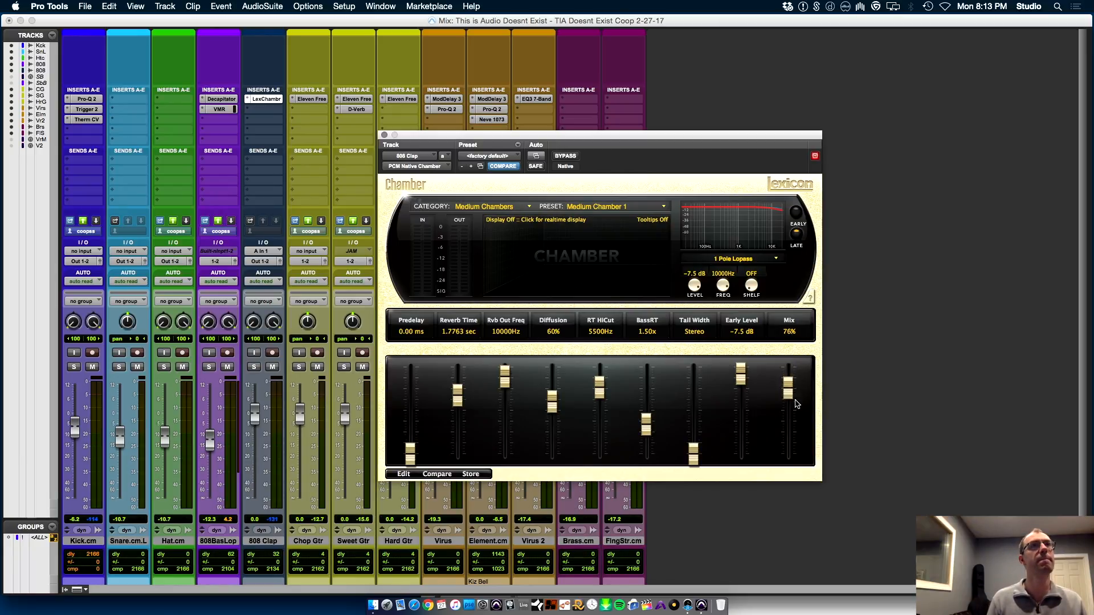
# - Play the clap through the reverb and choose the Large Chambers category with the Large Chamber 1 preset
pyautogui.press('space')
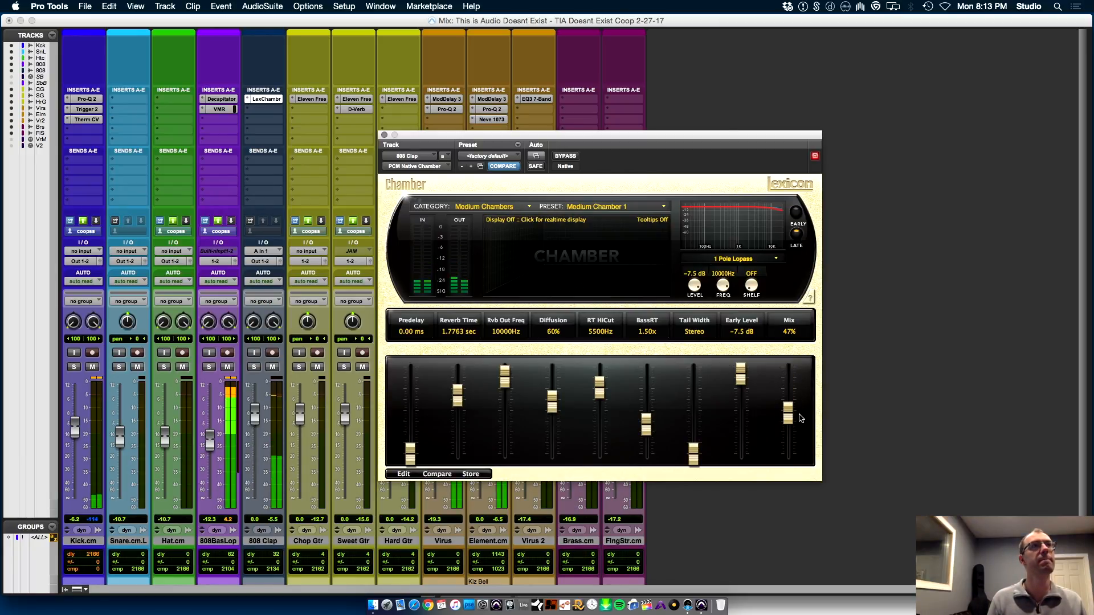
pyautogui.click(504, 207)
pyautogui.click(503, 235)
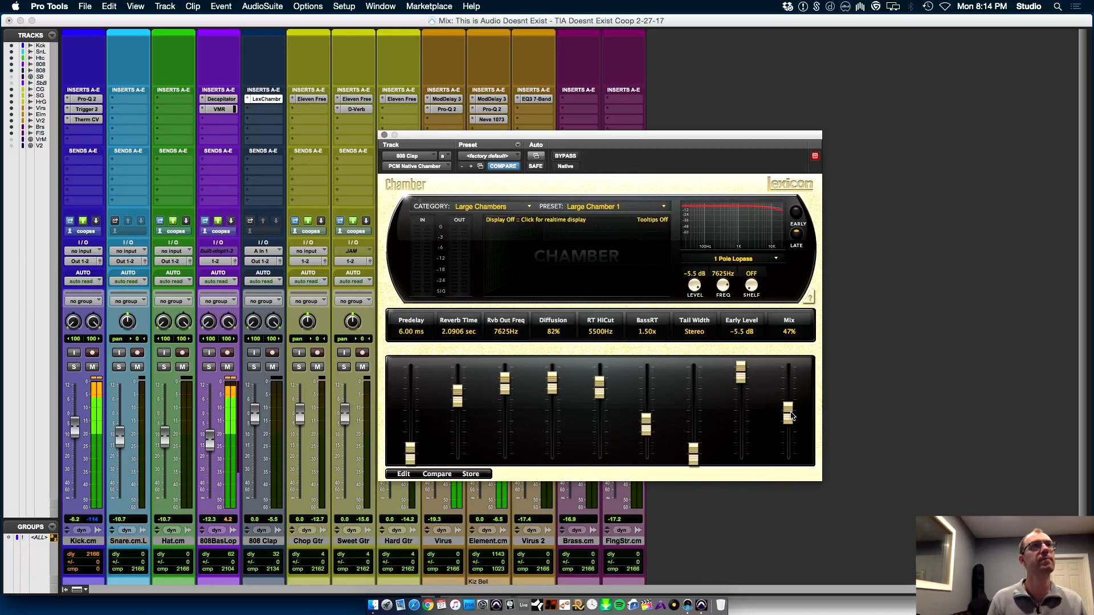
# - Set the chamber reverb to 3.5940 sec reverb time, 100% diffusion, 2.30x BassRT and 51% mix, then return to the Edit window and stop playback
pyautogui.moveTo(457, 400); pyautogui.dragTo(459, 394)
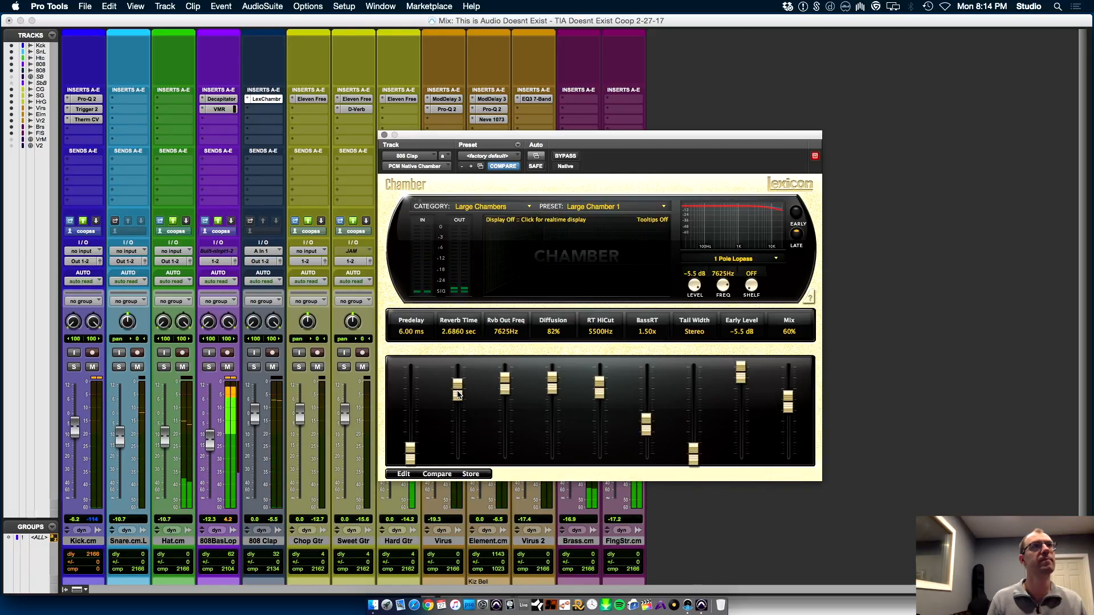
pyautogui.moveTo(648, 426); pyautogui.dragTo(645, 410)
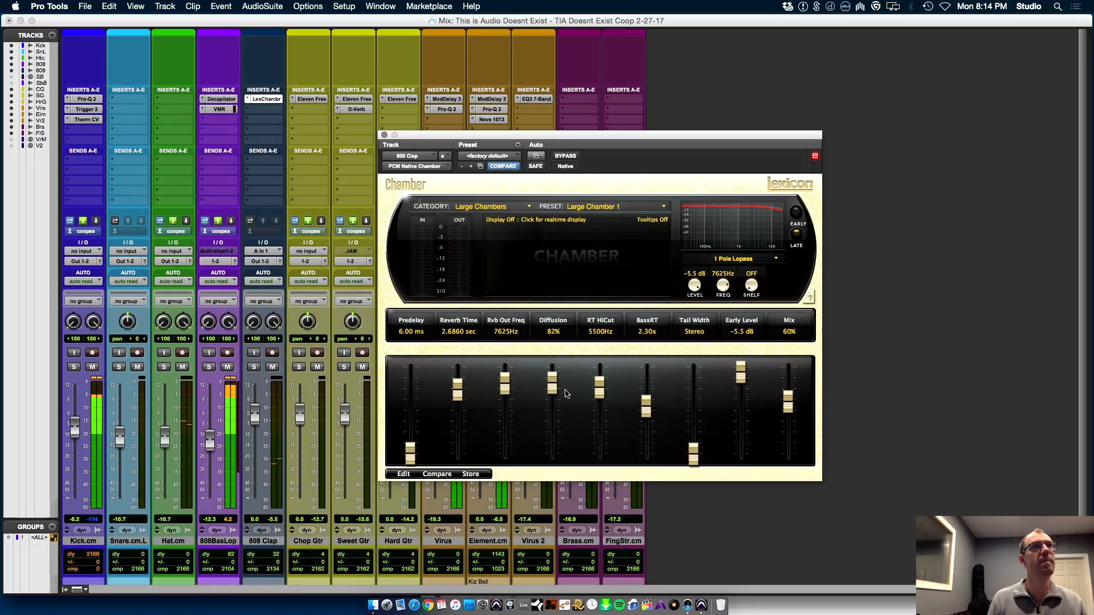
pyautogui.moveTo(552, 383); pyautogui.dragTo(560, 322)
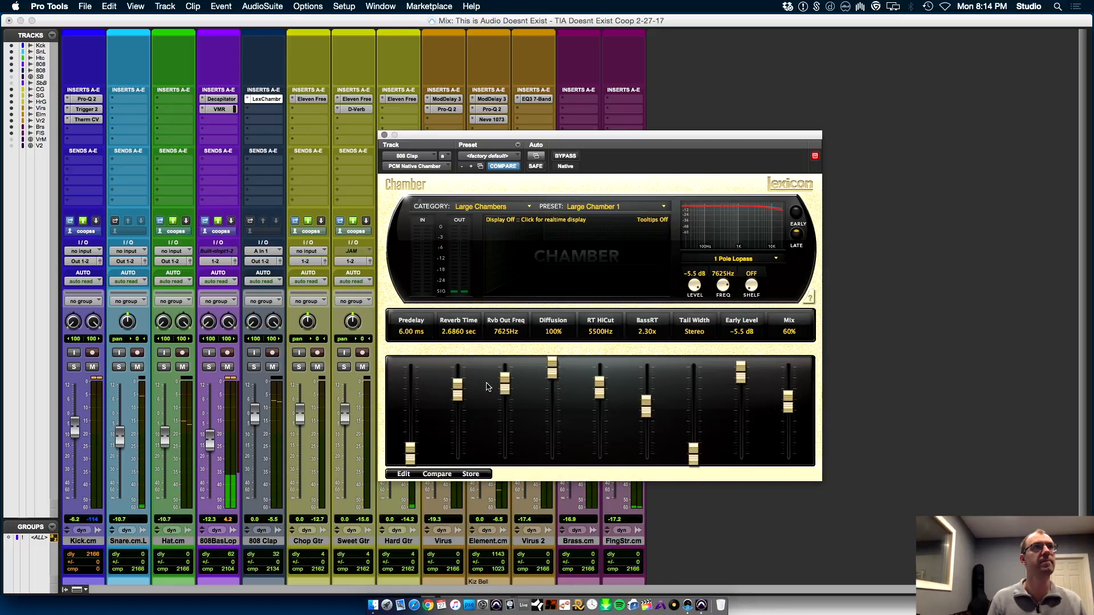
pyautogui.moveTo(458, 396)
pyautogui.mouseDown()
pyautogui.moveTo(459, 380)
pyautogui.moveTo(457, 389)
pyautogui.mouseUp()
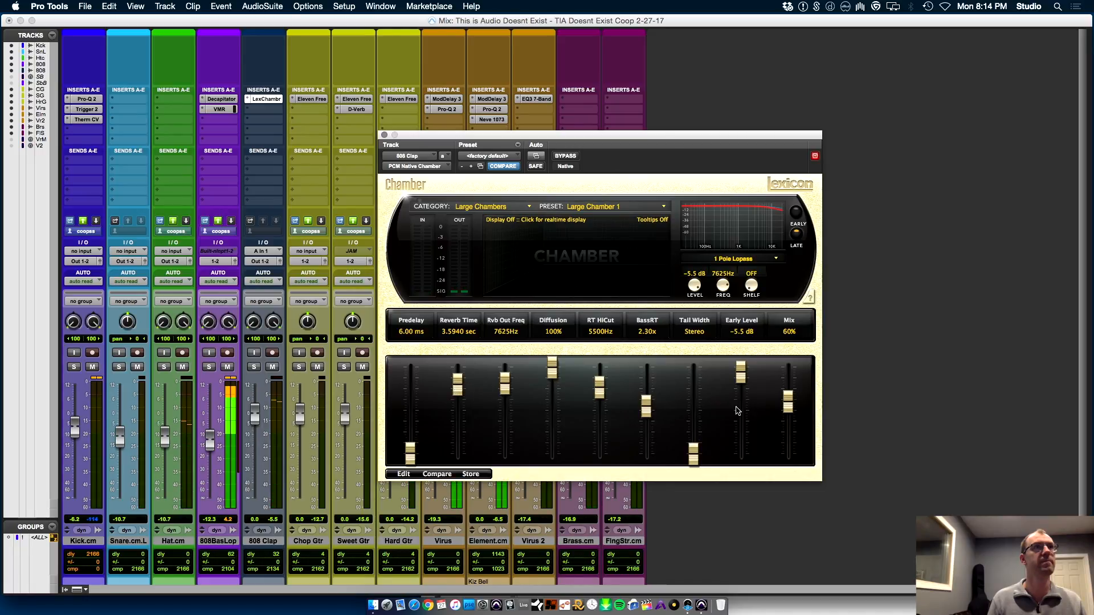
pyautogui.moveTo(788, 405); pyautogui.dragTo(790, 415)
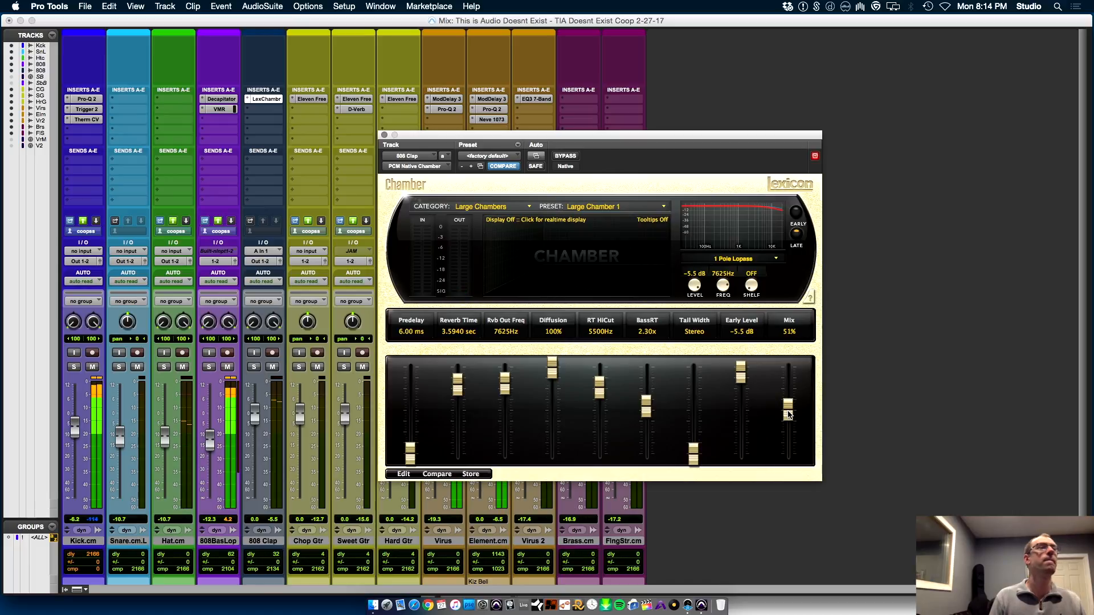
pyautogui.click(384, 135)
pyautogui.press('super+equal')
pyautogui.press('space')
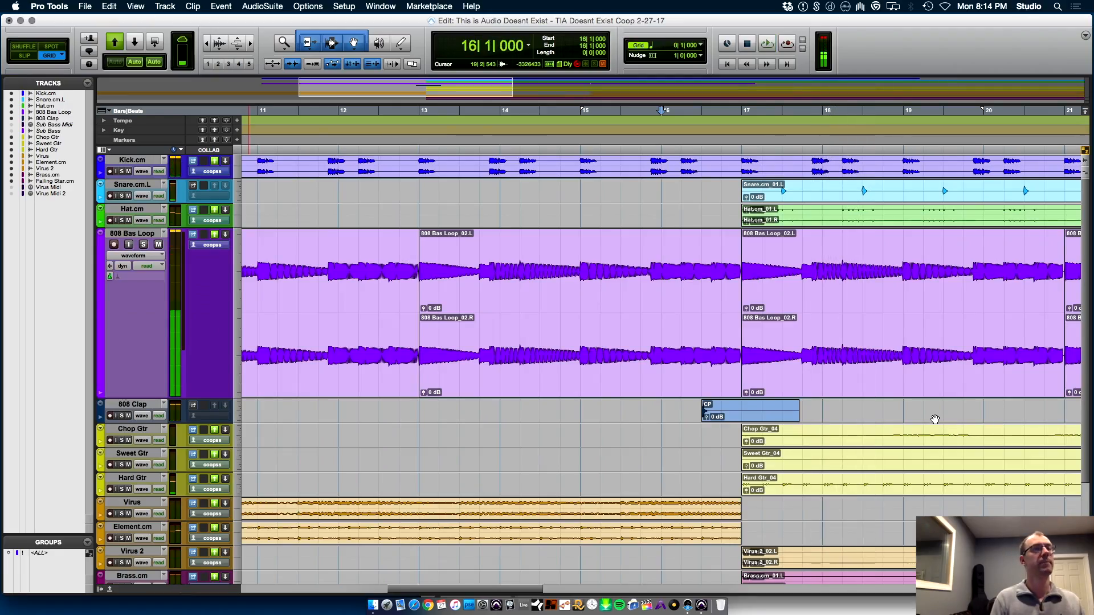
# - Play the arrangement from 16|2|000 to hear the reverberant clap leading into bar 17
pyautogui.press('Return')
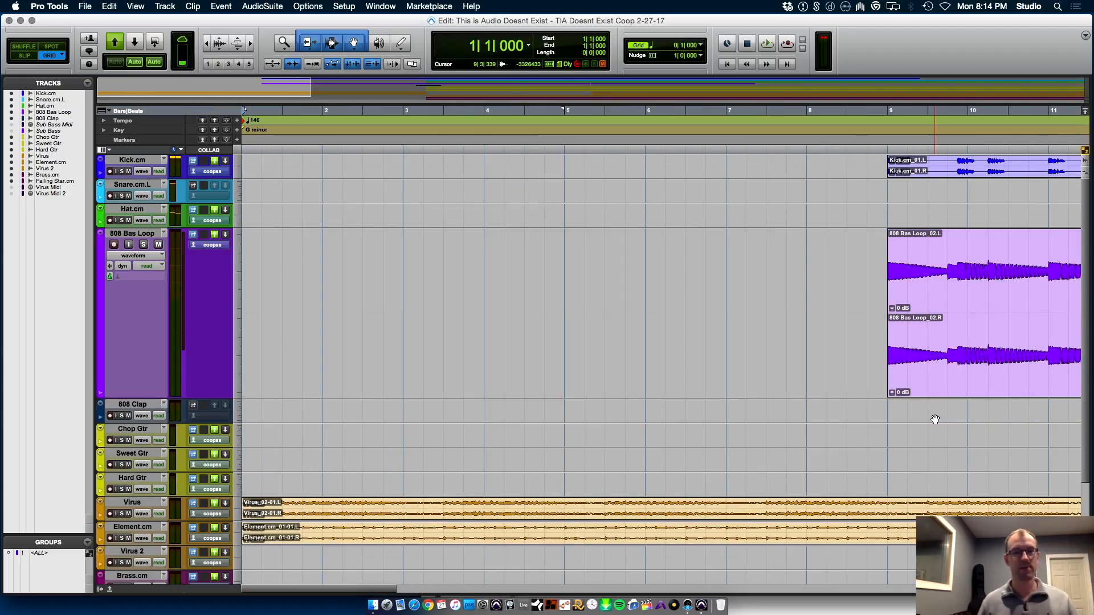
pyautogui.press('super+bracketleft')
pyautogui.press('super+bracketleft')
pyautogui.press('super+bracketleft')
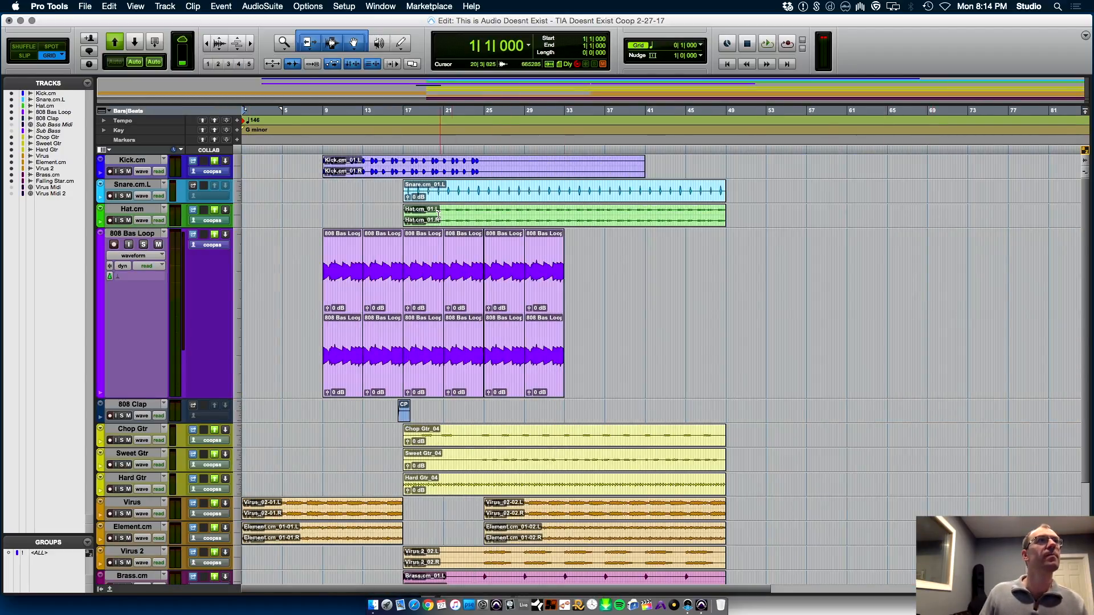
pyautogui.click(395, 189)
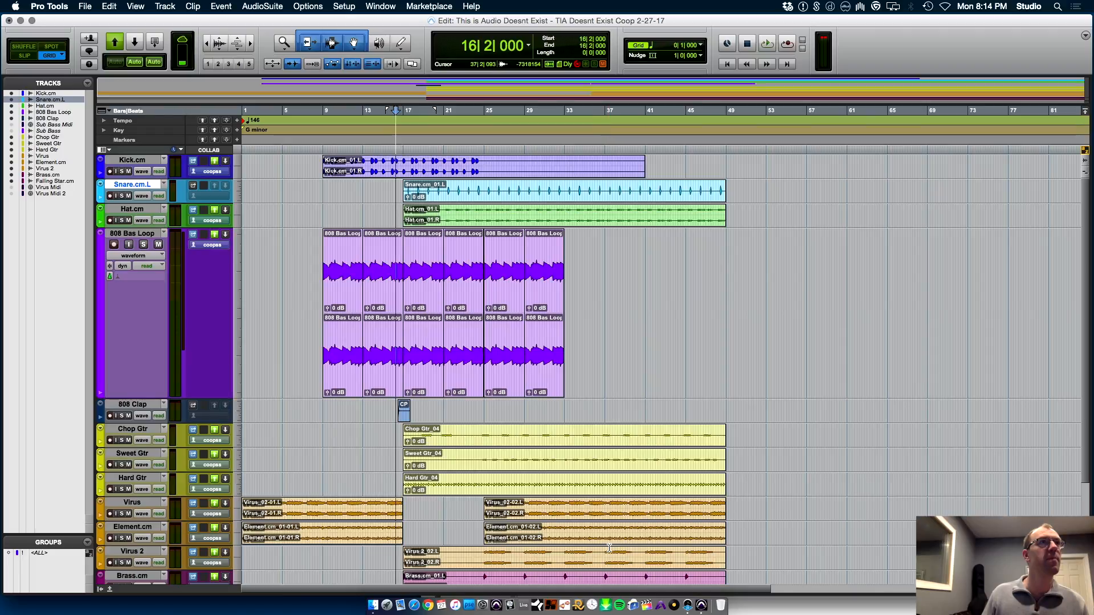
pyautogui.press('space')
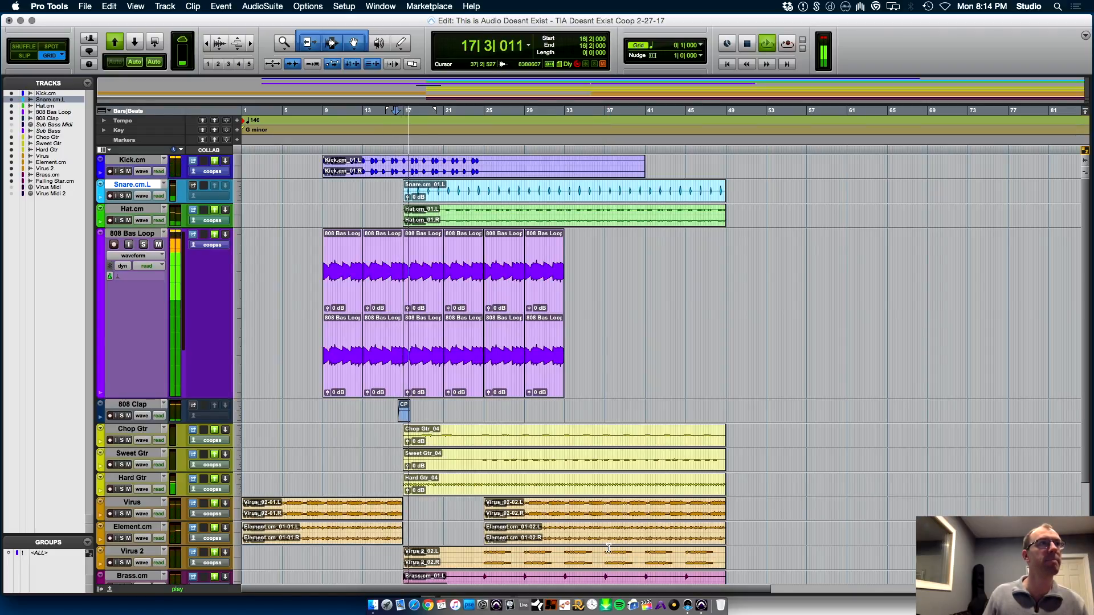
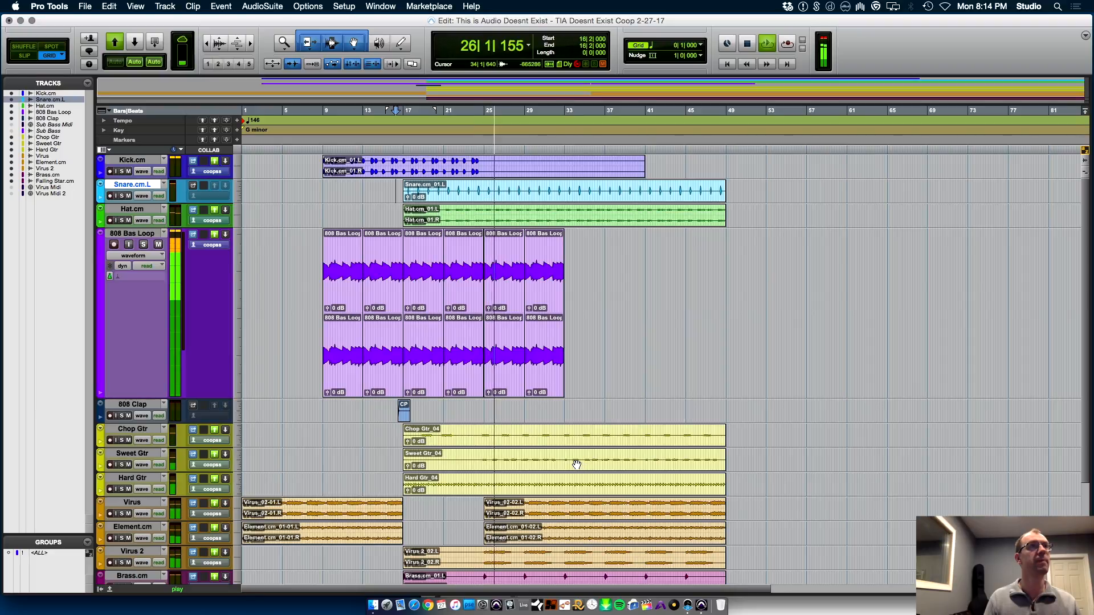
pyautogui.press('space')
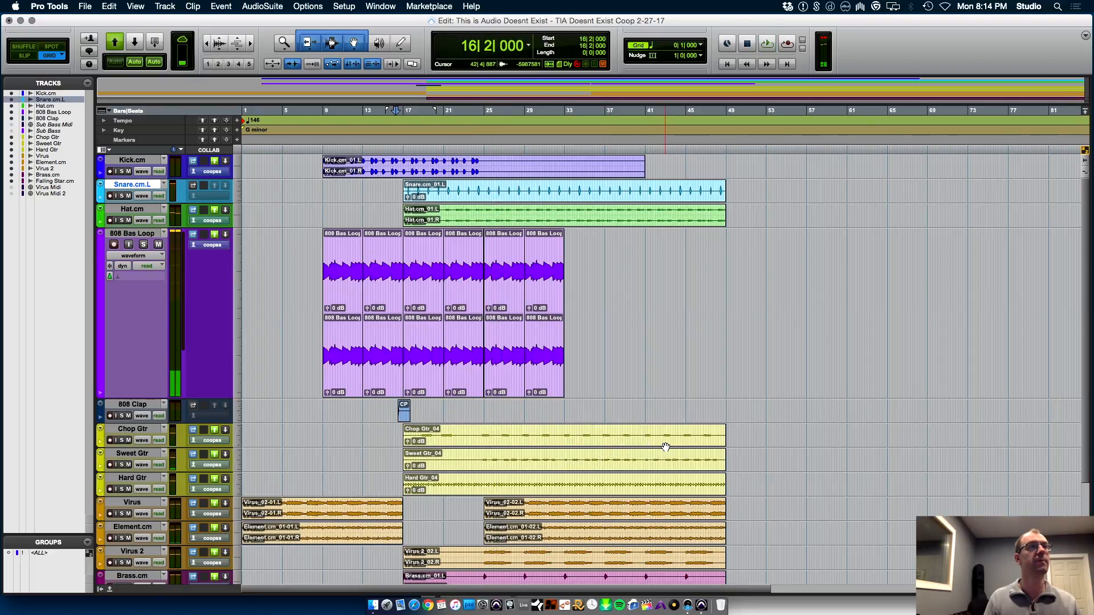
# - Mute the Chop Gtr, Sweet Gtr and Hard Gtr tracks and play again from 16|2|000
pyautogui.click(128, 489)
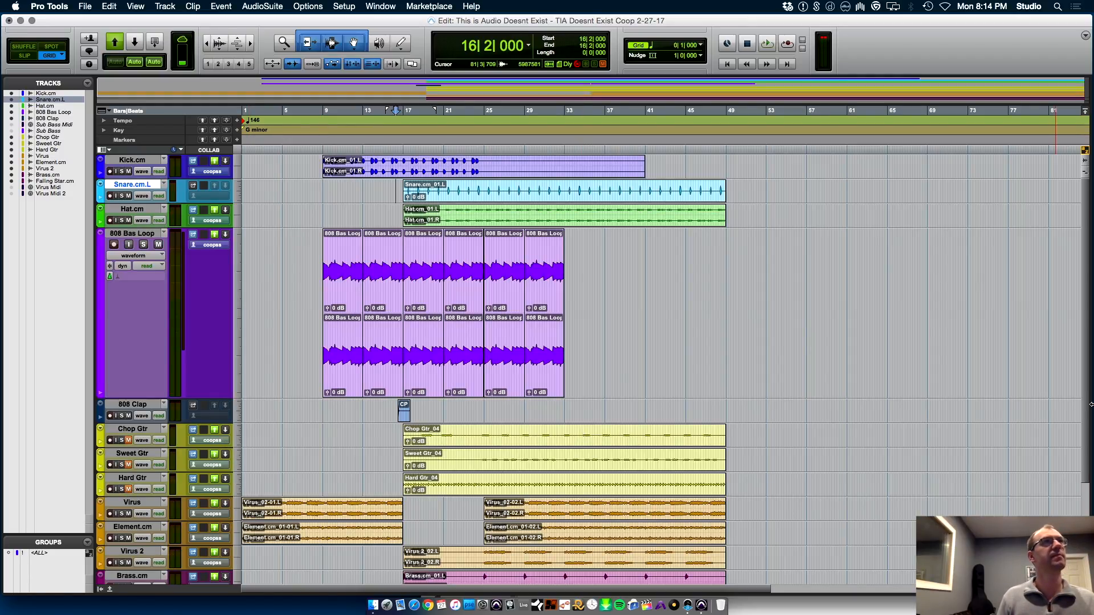
pyautogui.press('space')
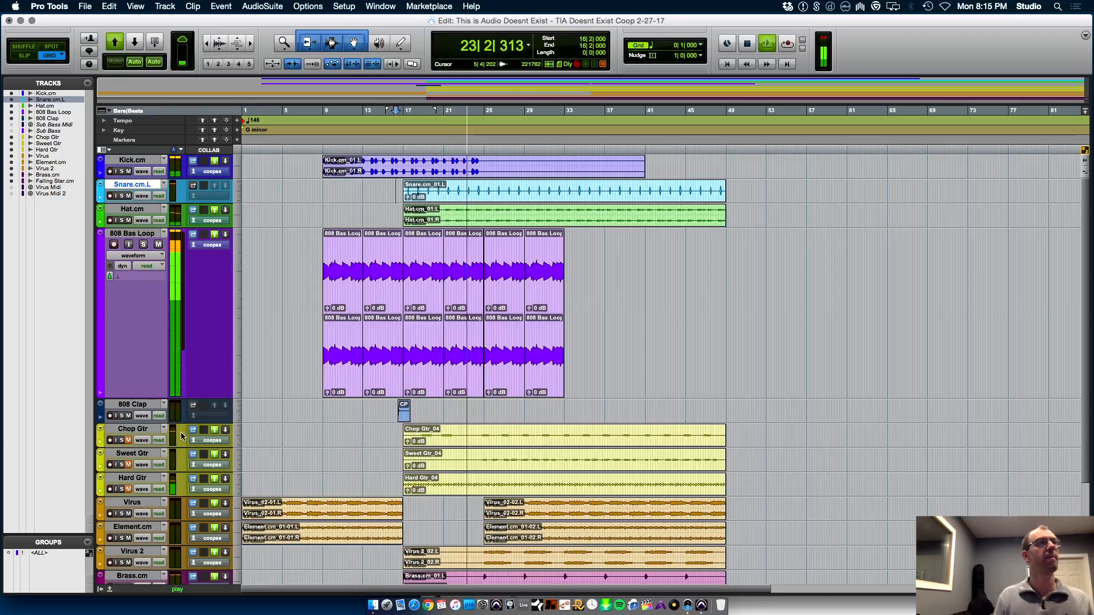
# - Rename the 808 Clap track to 808 Verb Clap, stop playback, and move the track directly above Hat.cm
pyautogui.doubleClick(149, 404)
pyautogui.click(470, 192)
pyautogui.write('Verb Clap')
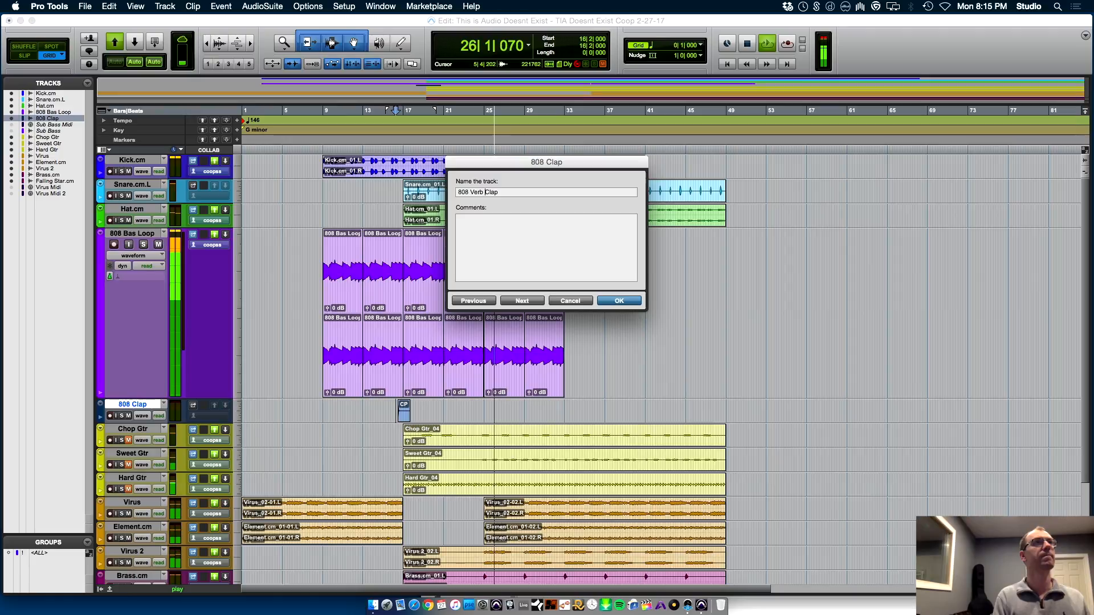
pyautogui.press('Return')
pyautogui.press('space')
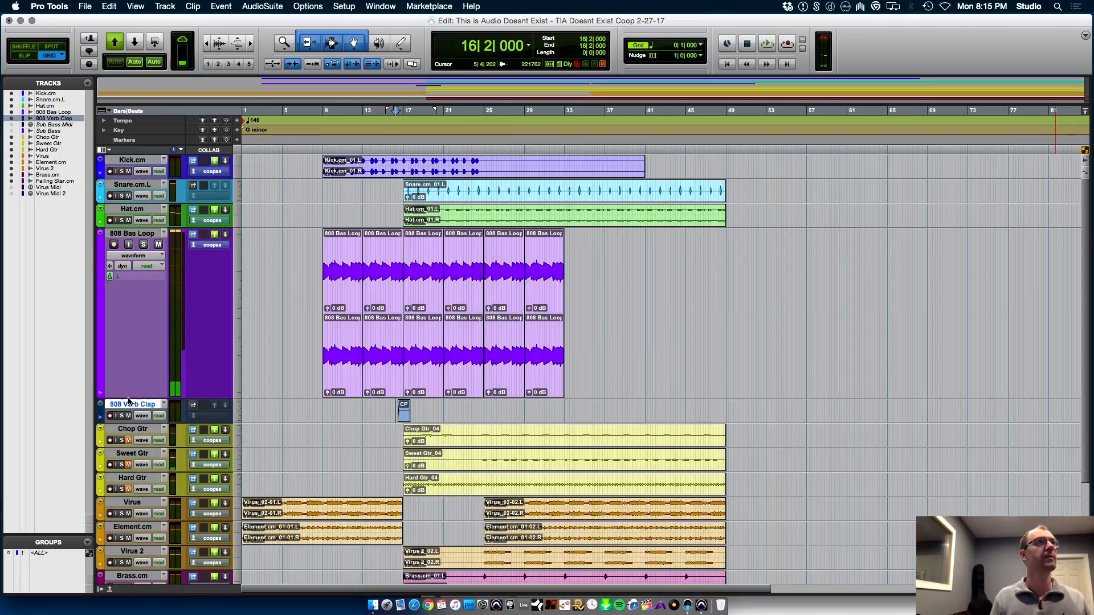
pyautogui.moveTo(131, 406); pyautogui.dragTo(132, 211)
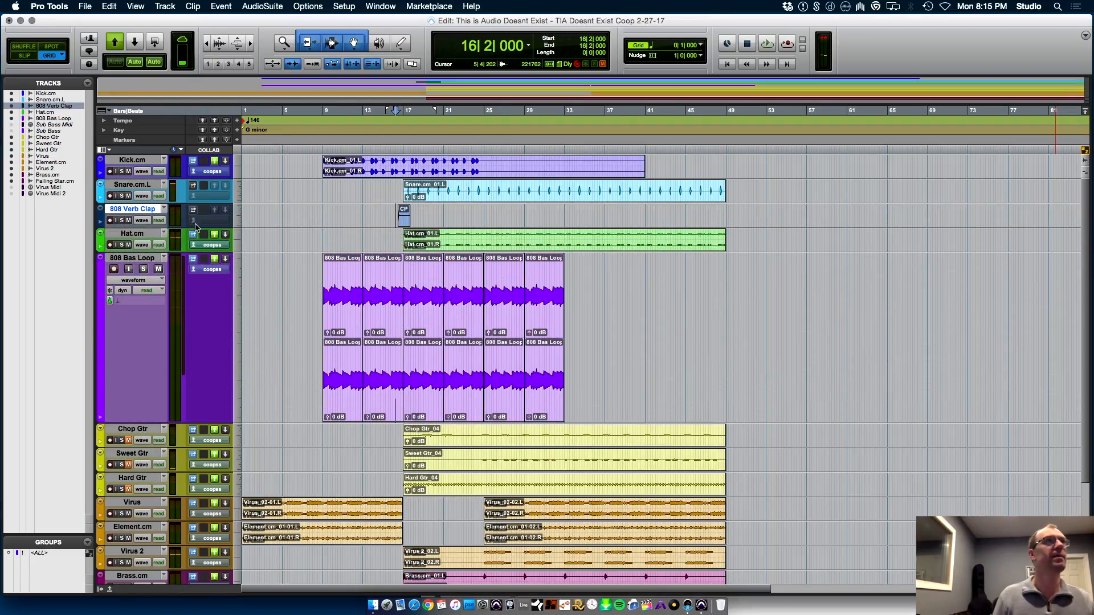
# - Increase the Snare.cm.L track's height and select that track with the edit cursor at 17|1|000
pyautogui.press('t')
pyautogui.press('t')
pyautogui.press('t')
pyautogui.press('r')
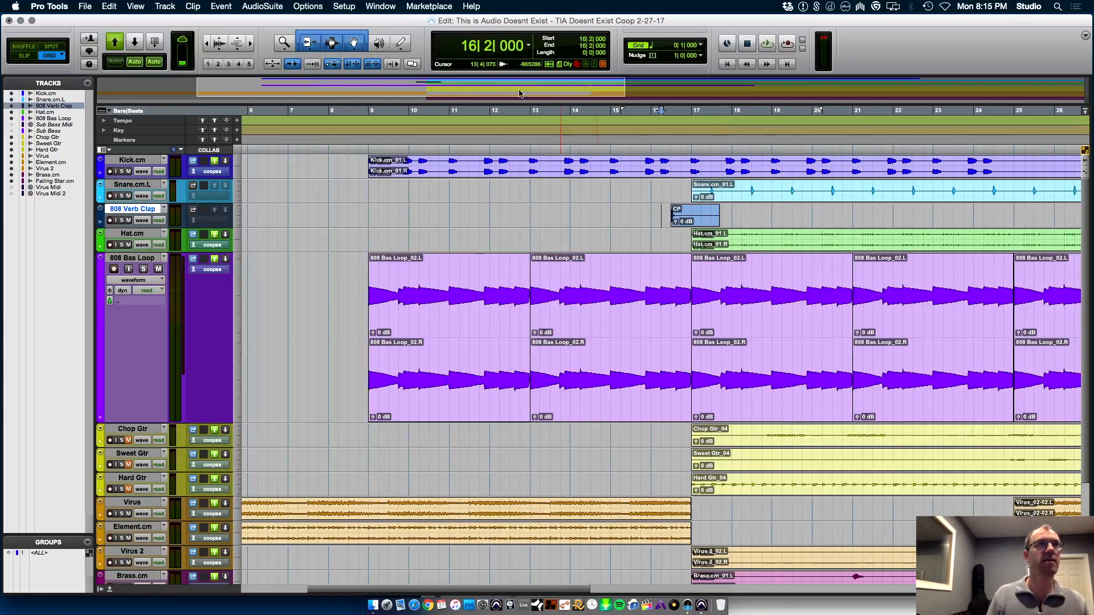
pyautogui.moveTo(141, 201); pyautogui.dragTo(142, 244)
pyautogui.click(150, 184)
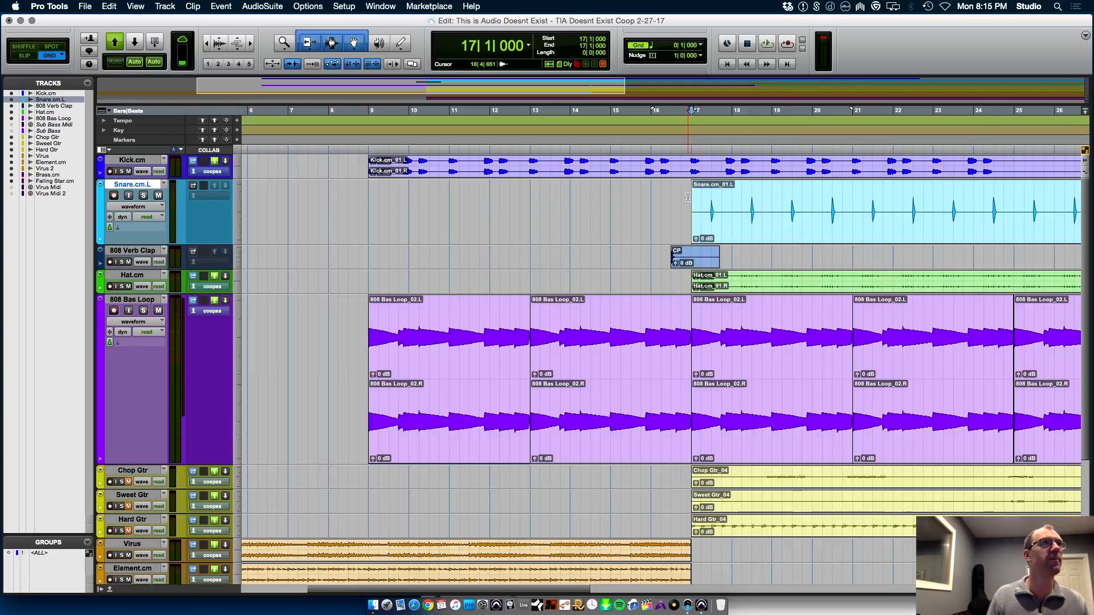
# - Switch to Finder and go from the CP folder up to the Drums sample folder
pyautogui.press('super+Tab')
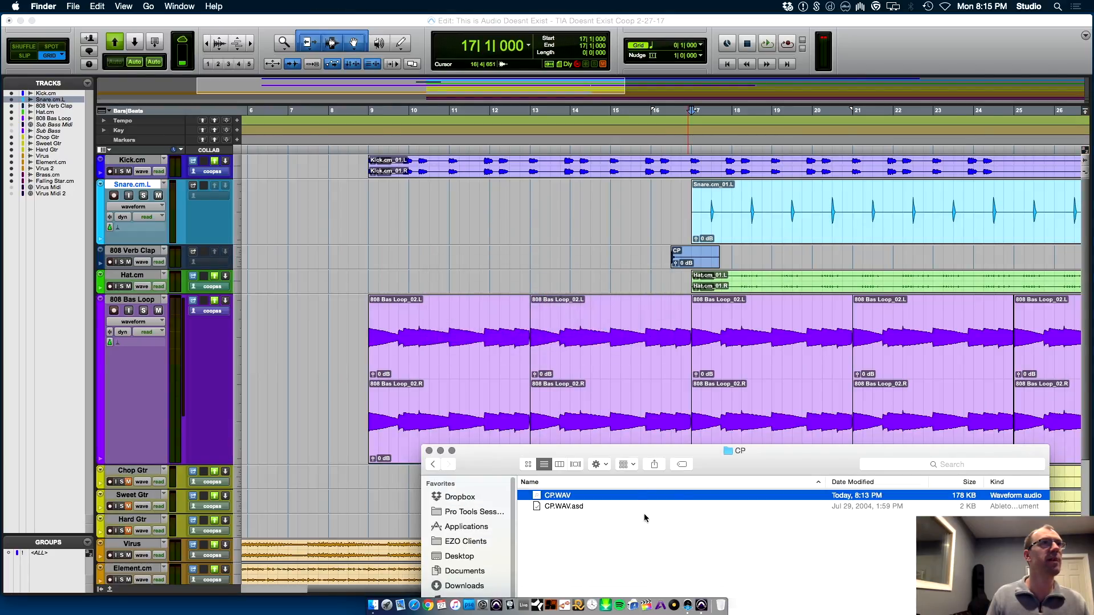
pyautogui.moveTo(756, 451); pyautogui.dragTo(684, 141)
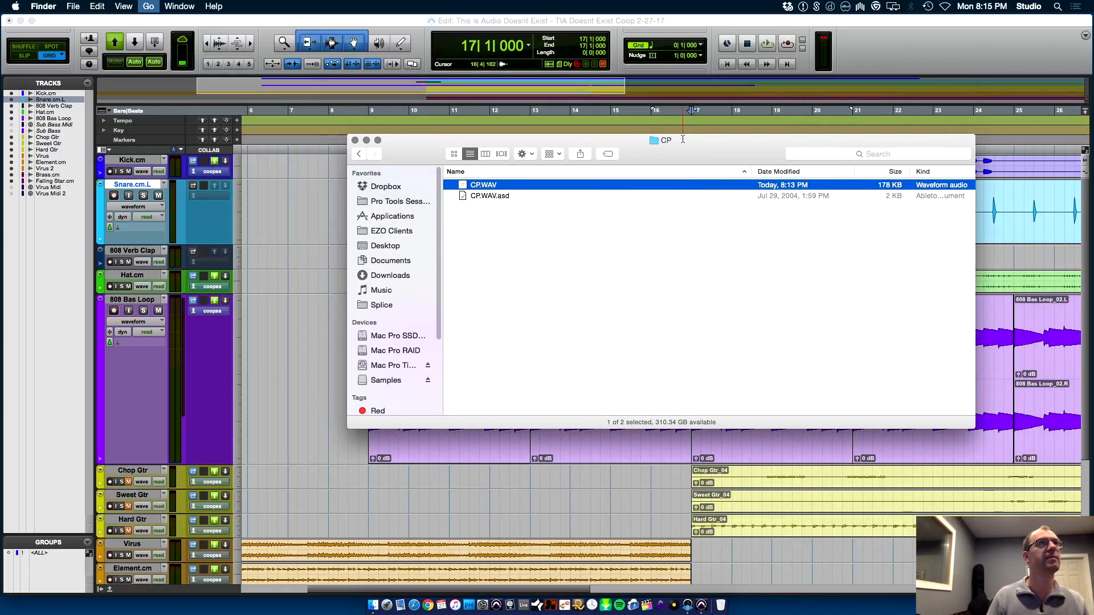
pyautogui.press('super+Up')
pyautogui.press('super+Up')
pyautogui.press('super+Up')
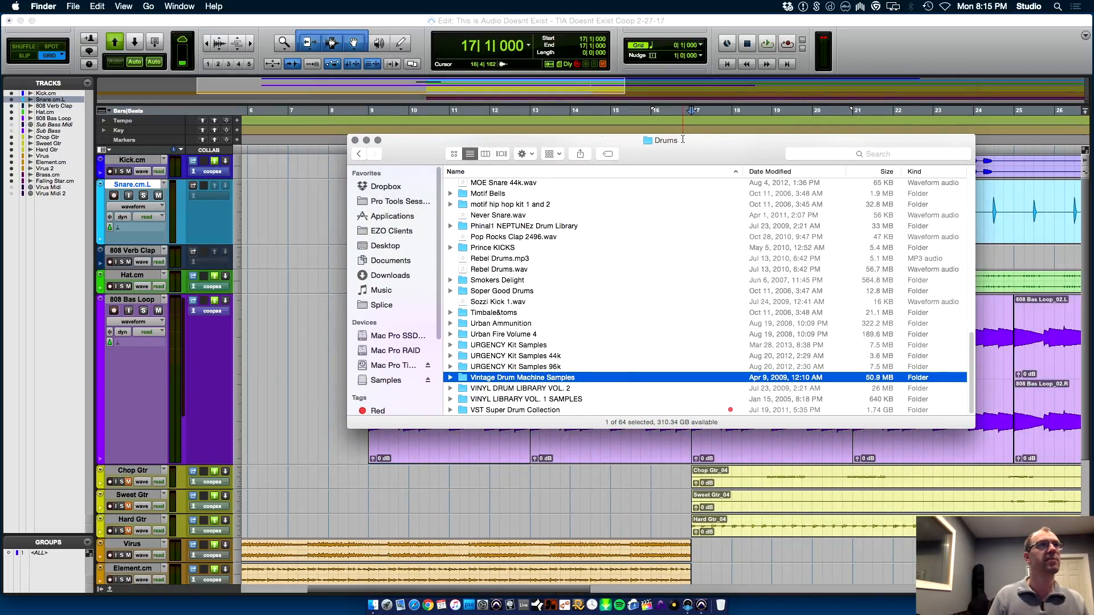
# - Open the Lex Luger drum kit folder inside the Drums folder
pyautogui.press('m')
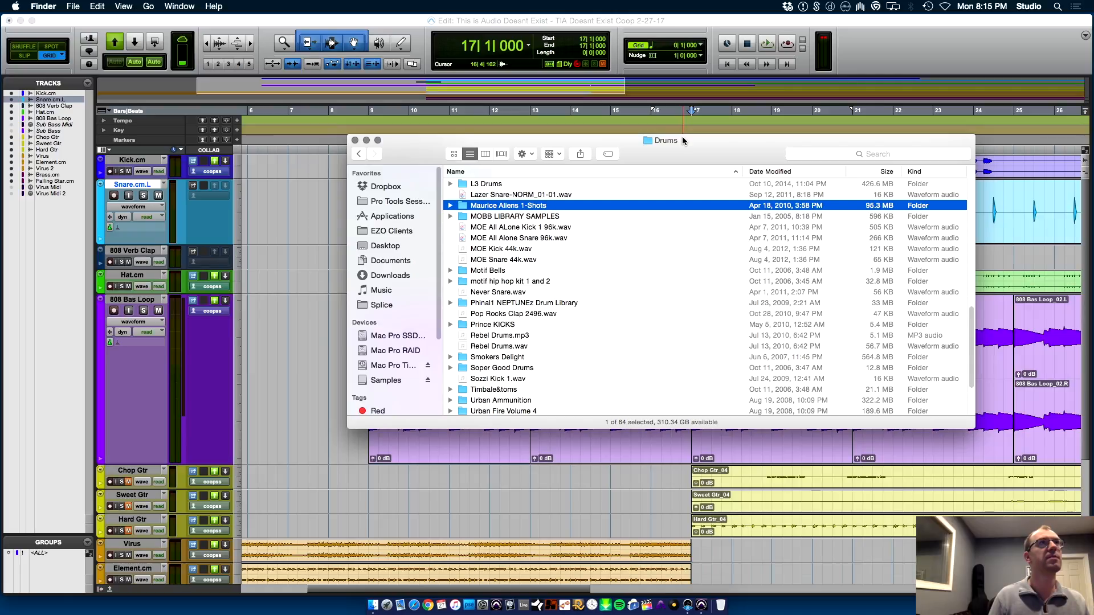
pyautogui.press('Up')
pyautogui.press('Up')
pyautogui.press('Up')
pyautogui.press('Up')
pyautogui.press('Up')
pyautogui.press('Up')
pyautogui.press('Up')
pyautogui.press('Up')
pyautogui.press('Up')
pyautogui.press('Up')
pyautogui.press('Up')
pyautogui.press('Up')
pyautogui.press('Up')
pyautogui.press('Up')
pyautogui.press('Up')
pyautogui.press('Up')
pyautogui.press('Up')
pyautogui.press('Up')
pyautogui.press('Up')
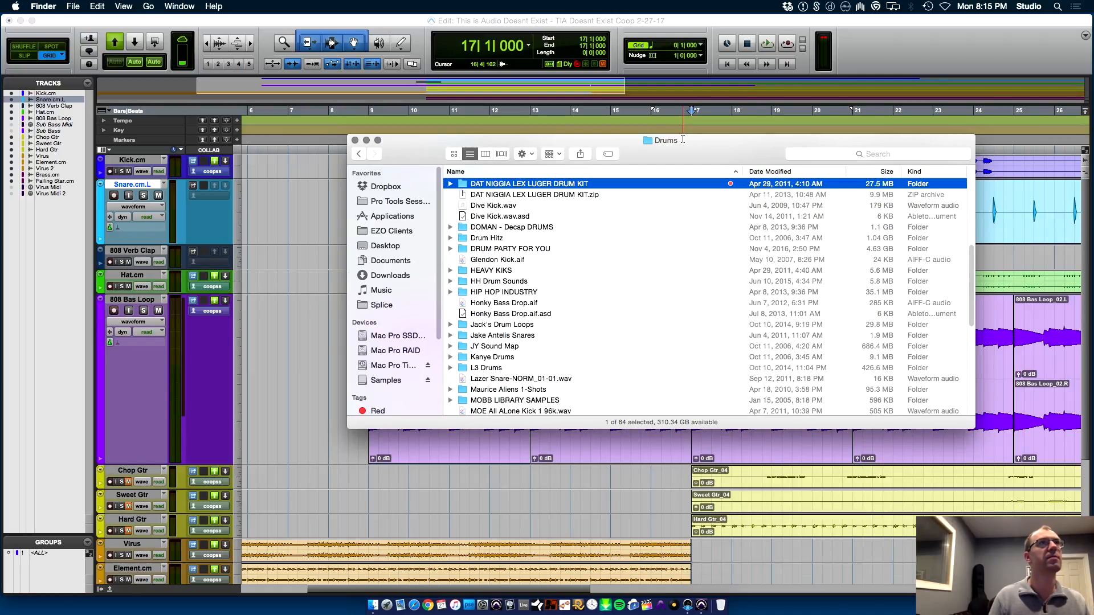
pyautogui.press('super+Down')
# - Open the LEX Snares folder within the drum kit
pyautogui.press('Down')
pyautogui.press('Down')
pyautogui.press('Down')
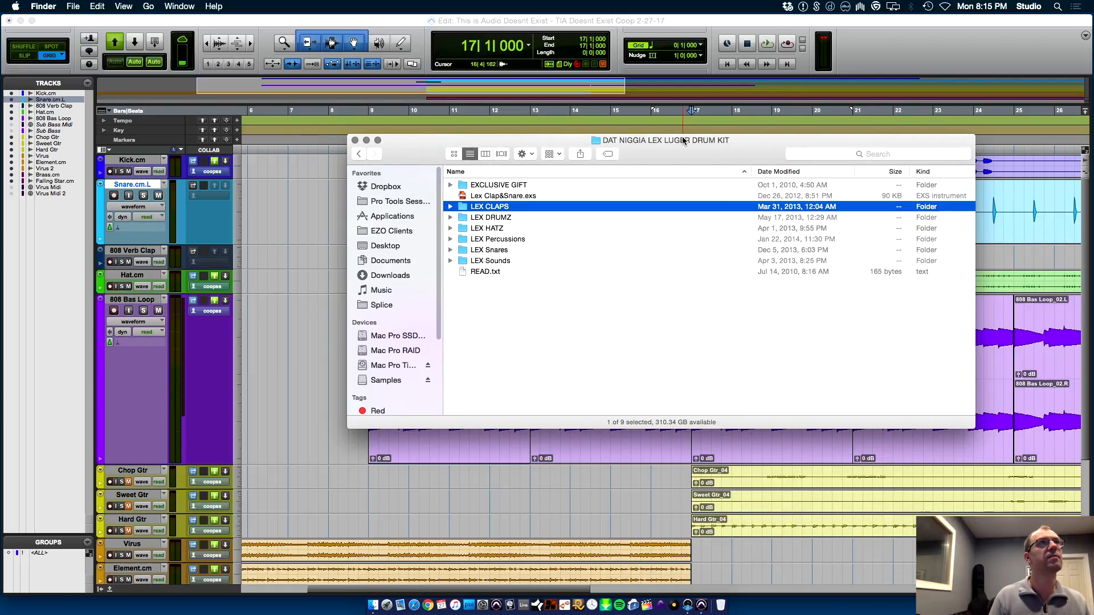
pyautogui.press('Down')
pyautogui.press('Down')
pyautogui.press('Down')
pyautogui.press('Down')
pyautogui.press('super+Down')
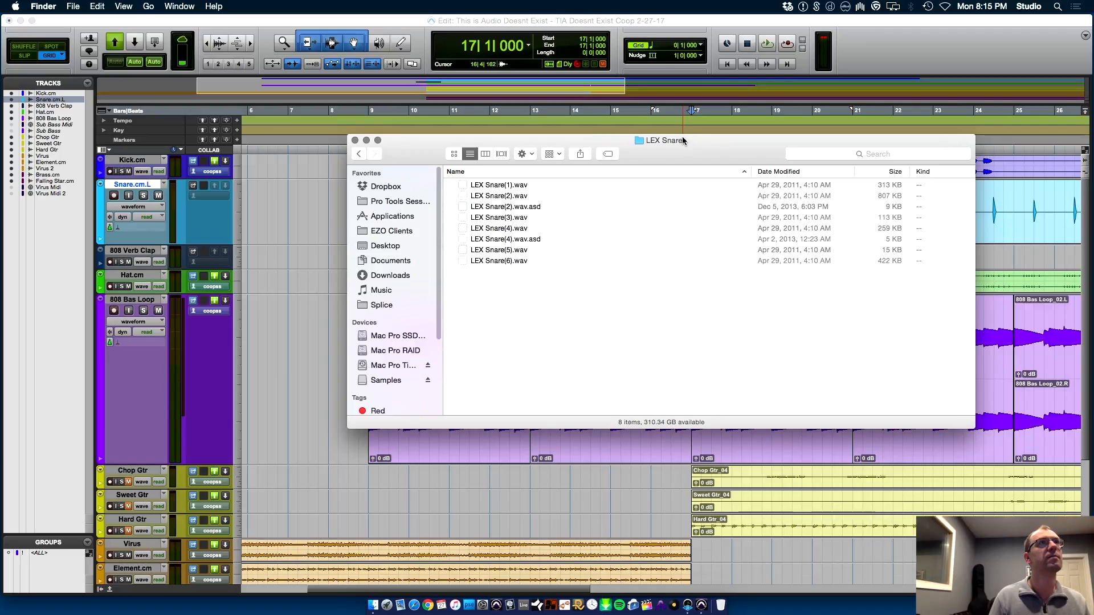
# - Preview the LEX Snare samples starting at LEX Snare(1).wav and select LEX Snare(4).wav
pyautogui.press('Down')
pyautogui.press('space')
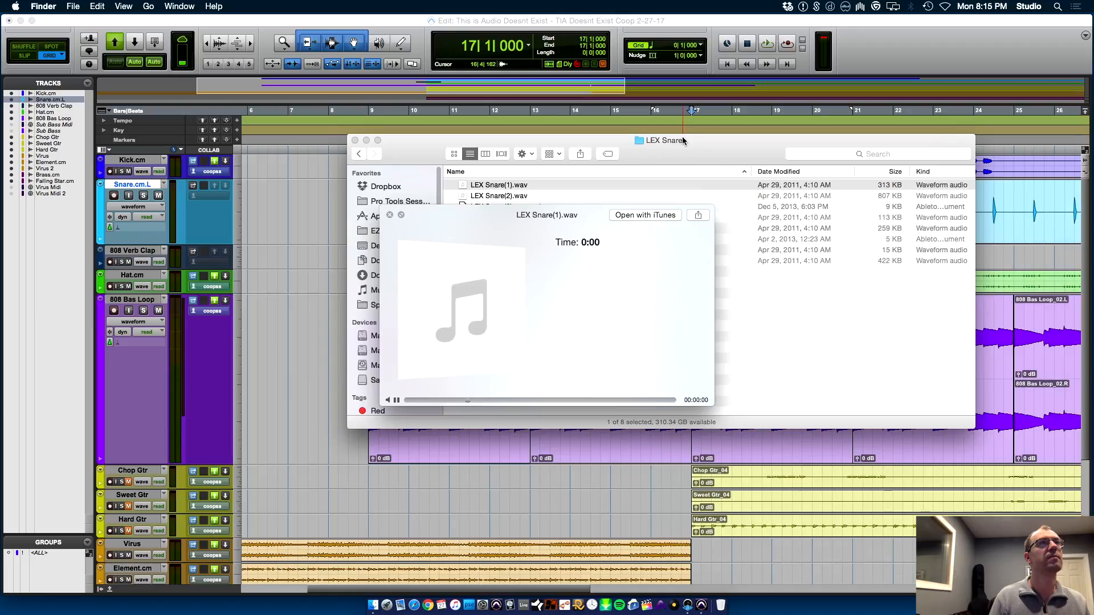
pyautogui.press('Down')
pyautogui.press('Down')
pyautogui.press('Down')
pyautogui.press('Down')
pyautogui.press('Down')
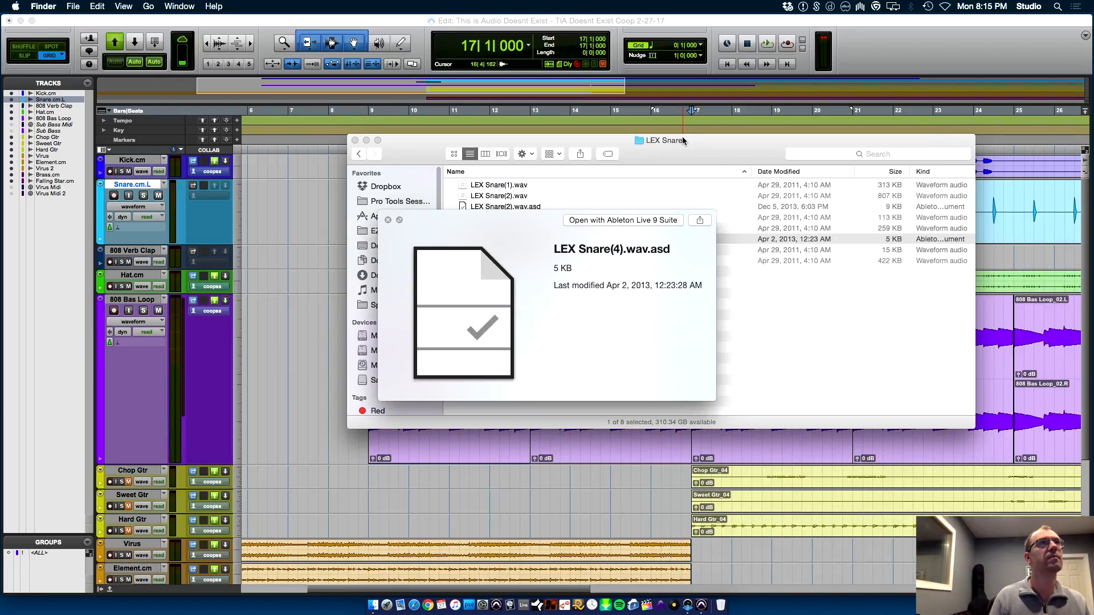
pyautogui.press('Up')
pyautogui.press('space')
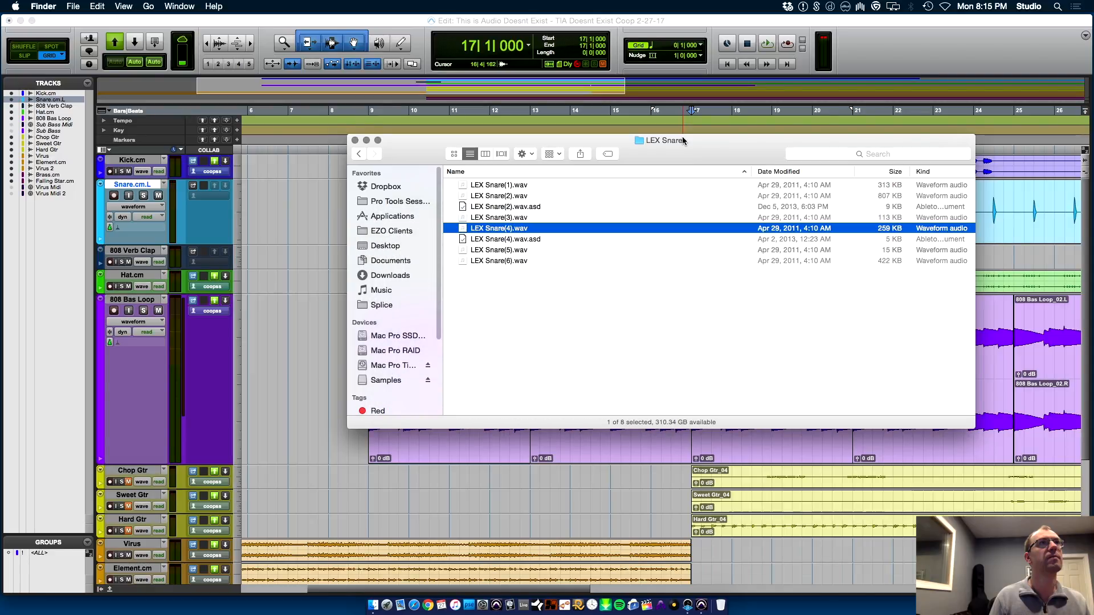
# - Preview LEX Snare(5).wav and LEX Snare(6).wav, and go back up the list to select LEX Snare(3).wav
pyautogui.press('Down')
pyautogui.press('Down')
pyautogui.press('space')
pyautogui.press('Down')
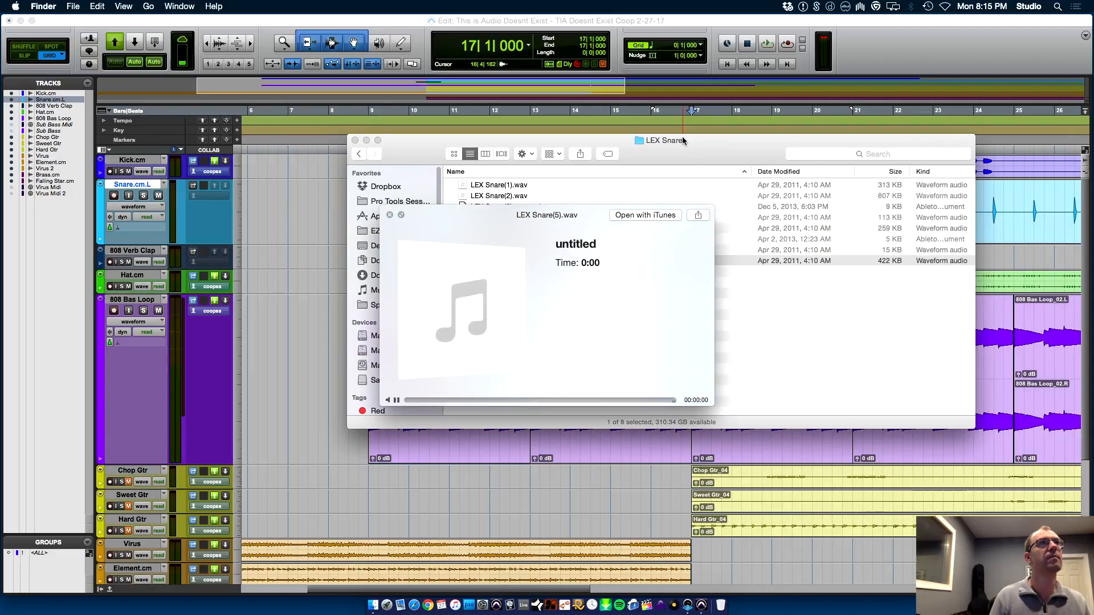
pyautogui.press('space')
pyautogui.press('Up')
pyautogui.press('Up')
pyautogui.press('Up')
pyautogui.press('Up')
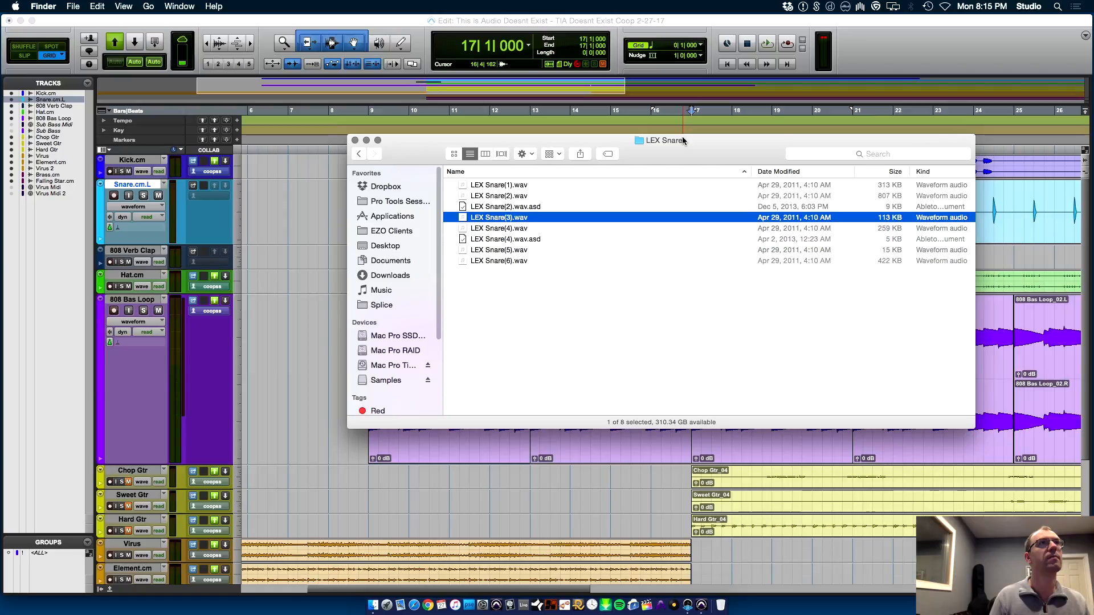
# - Compare the previews of LEX Snare(3).wav, LEX Snare(4).wav and LEX Snare(2).wav, and end with LEX Snare(3).wav selected
pyautogui.press('space')
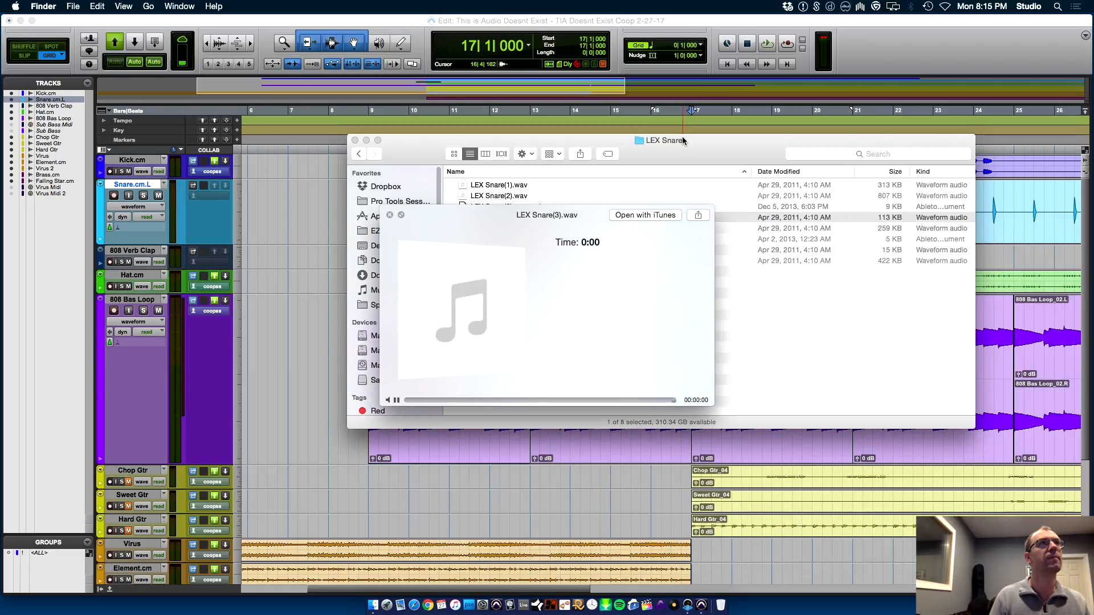
pyautogui.press('Down')
pyautogui.press('Up')
pyautogui.press('Up')
pyautogui.press('Up')
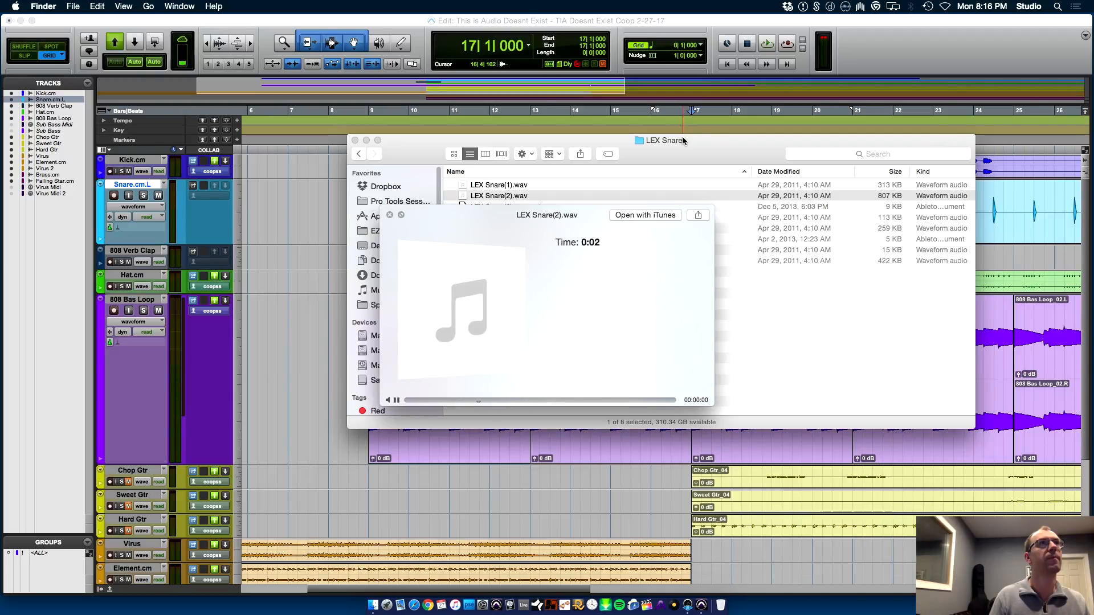
pyautogui.press('Down')
pyautogui.press('Down')
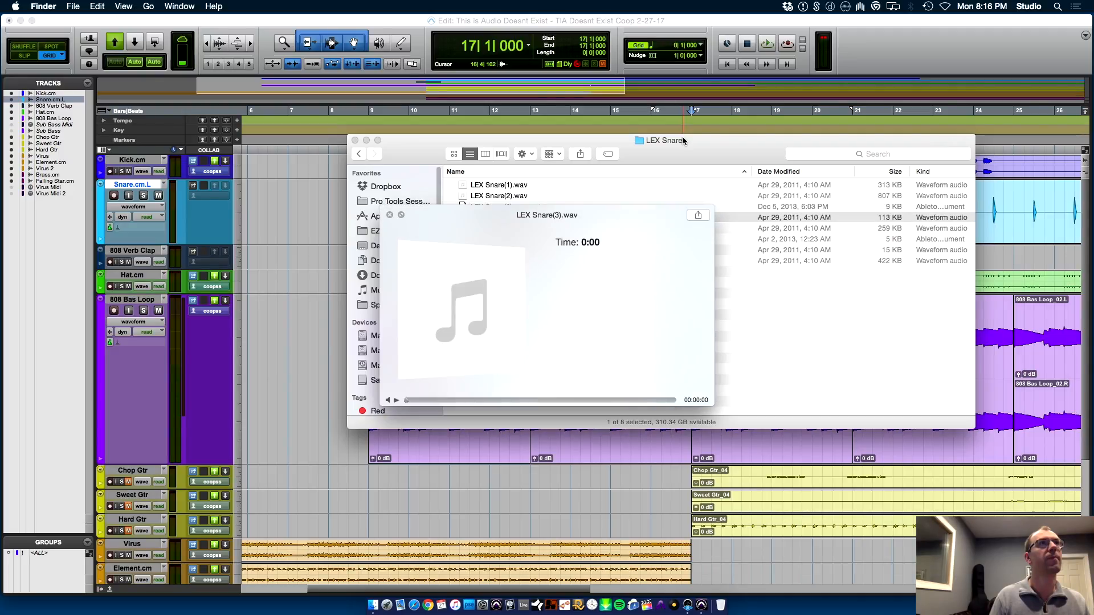
pyautogui.press('space')
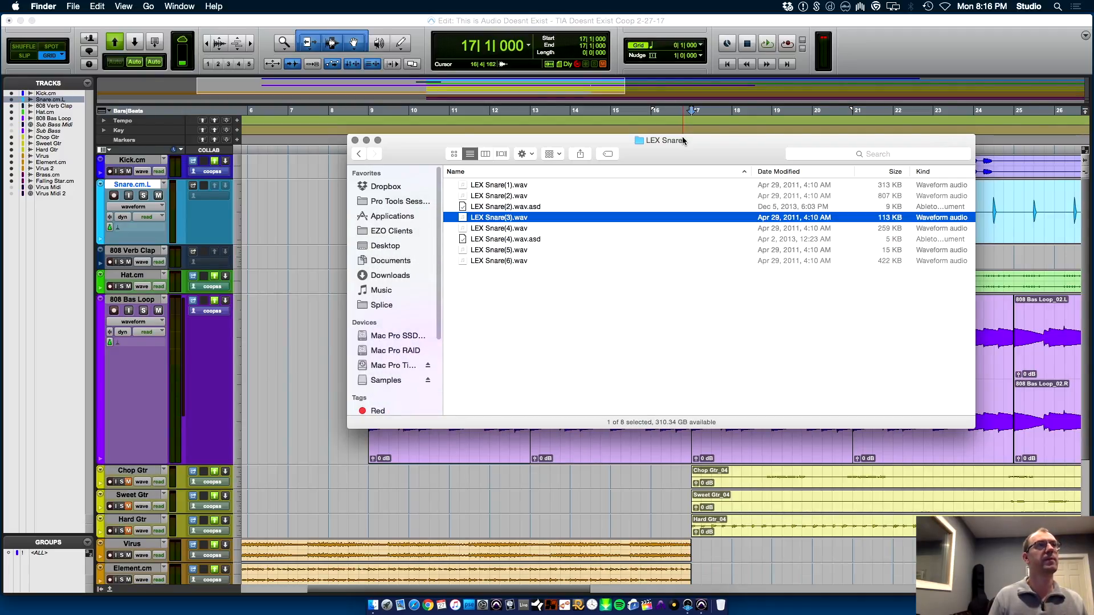
# - Create a new audio track below Snare.cm.L in Pro Tools and place LEX Snare(3).wav from Finder on it at 17|3|000
pyautogui.moveTo(651, 143); pyautogui.dragTo(561, 343)
pyautogui.click(136, 188)
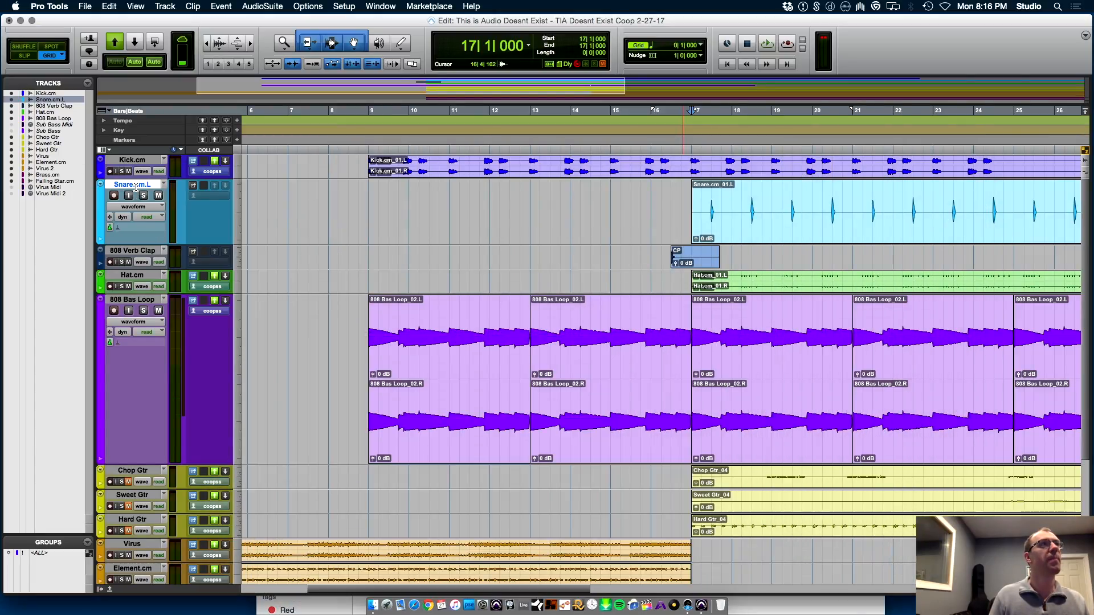
pyautogui.press('shift+super+n')
pyautogui.press('Return')
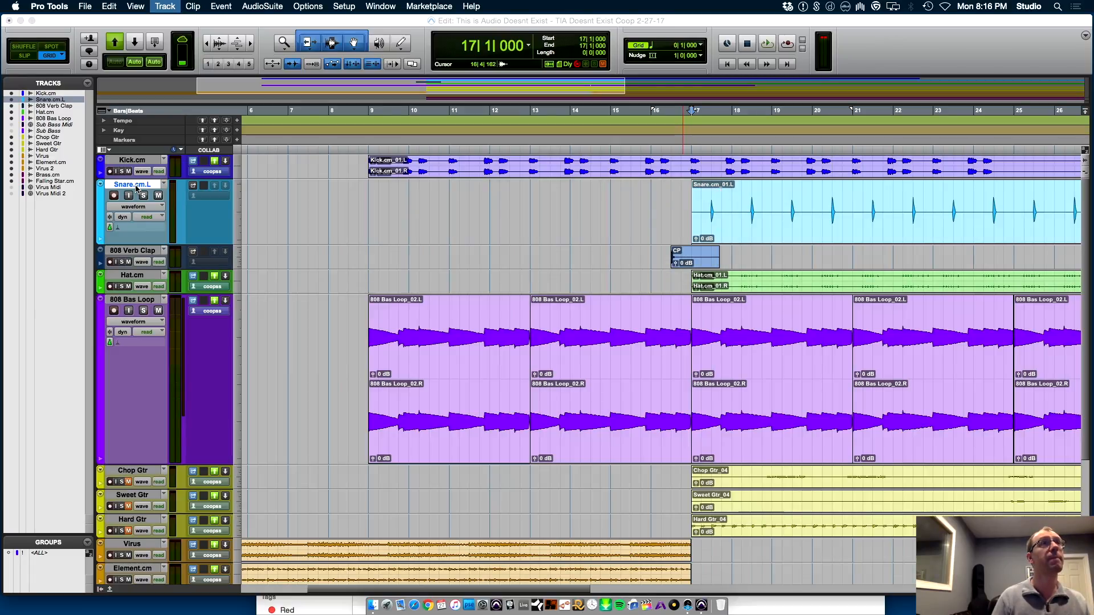
pyautogui.press('super+Tab')
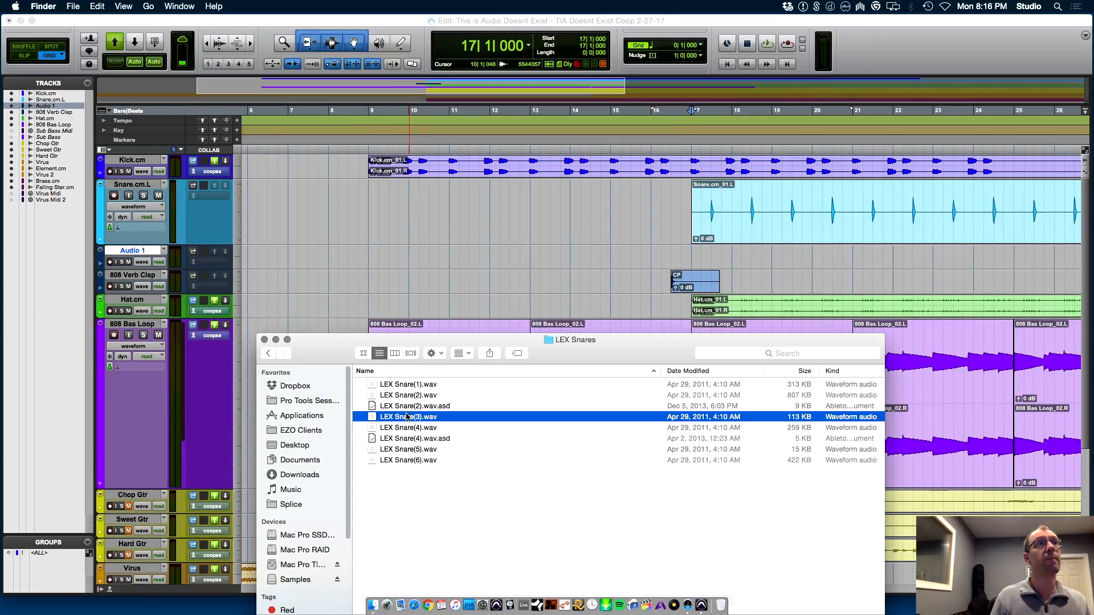
pyautogui.moveTo(736, 274); pyautogui.dragTo(717, 258)
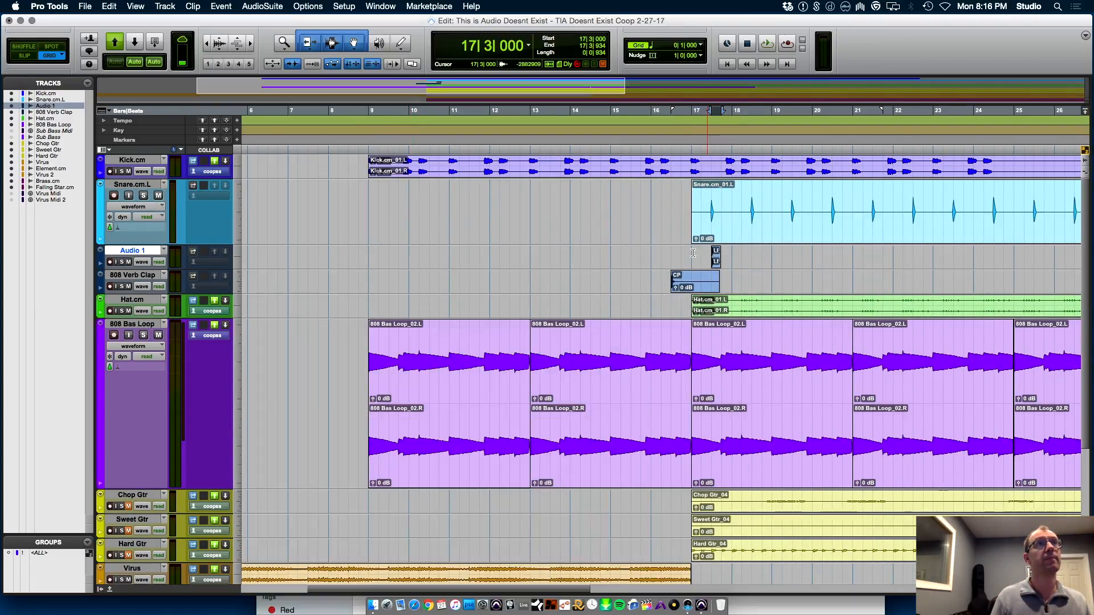
# - Rename the new audio track as Lex Snare and play the section around bar 17 to audition the sample
pyautogui.doubleClick(132, 251)
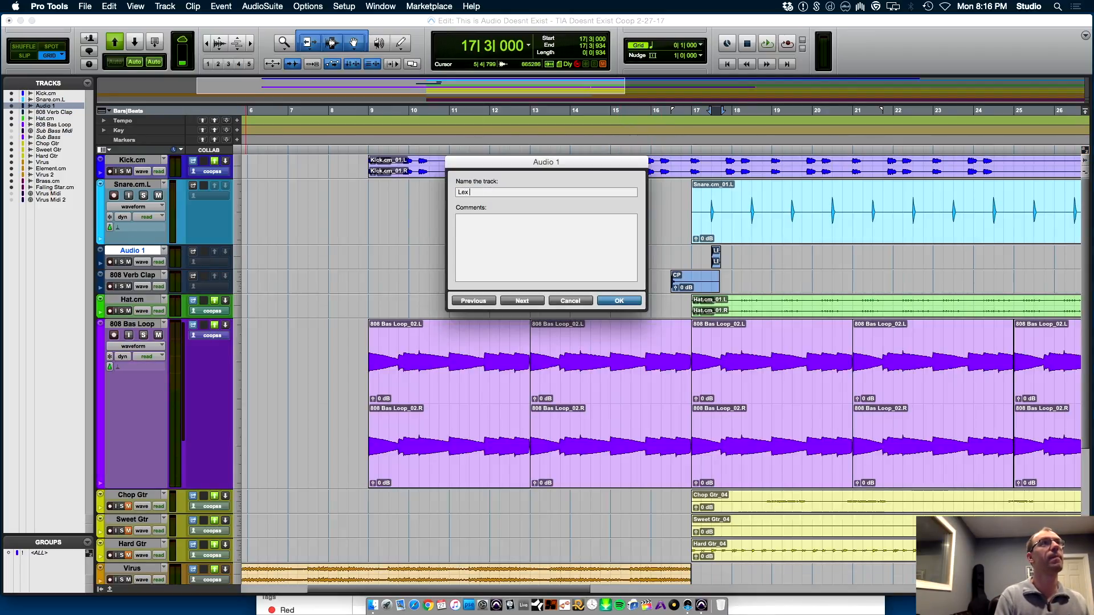
pyautogui.write('Lex Snare')
pyautogui.press('Return')
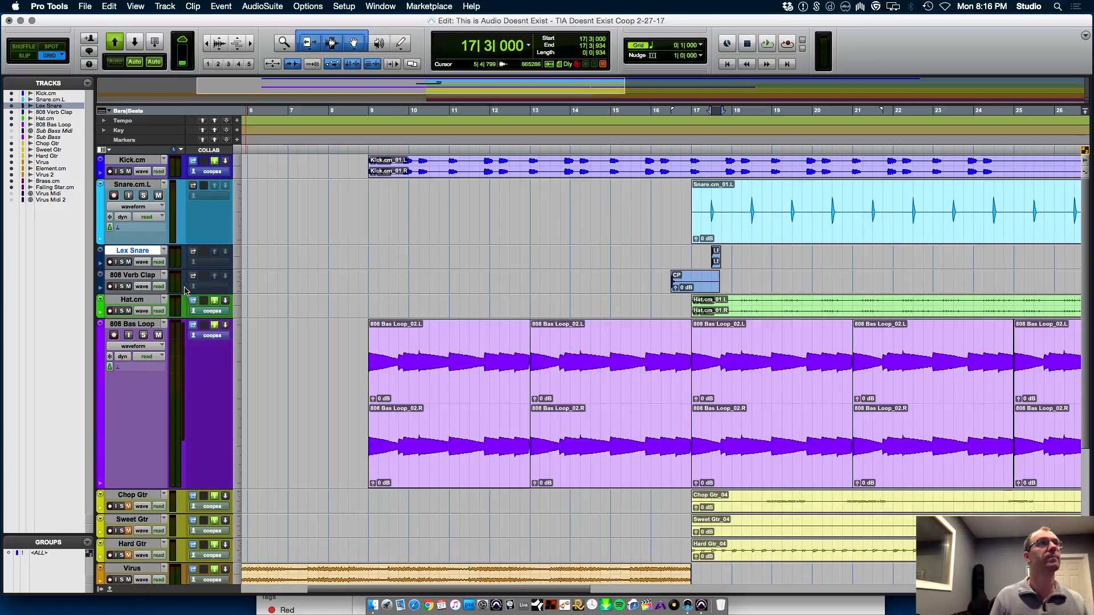
pyautogui.press('space')
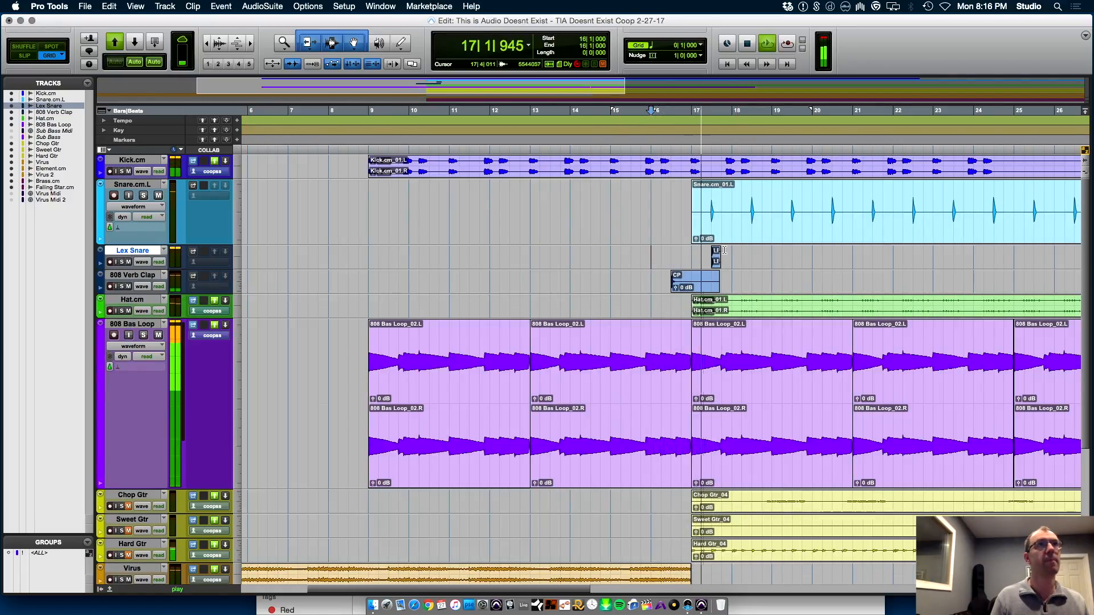
pyautogui.press('space')
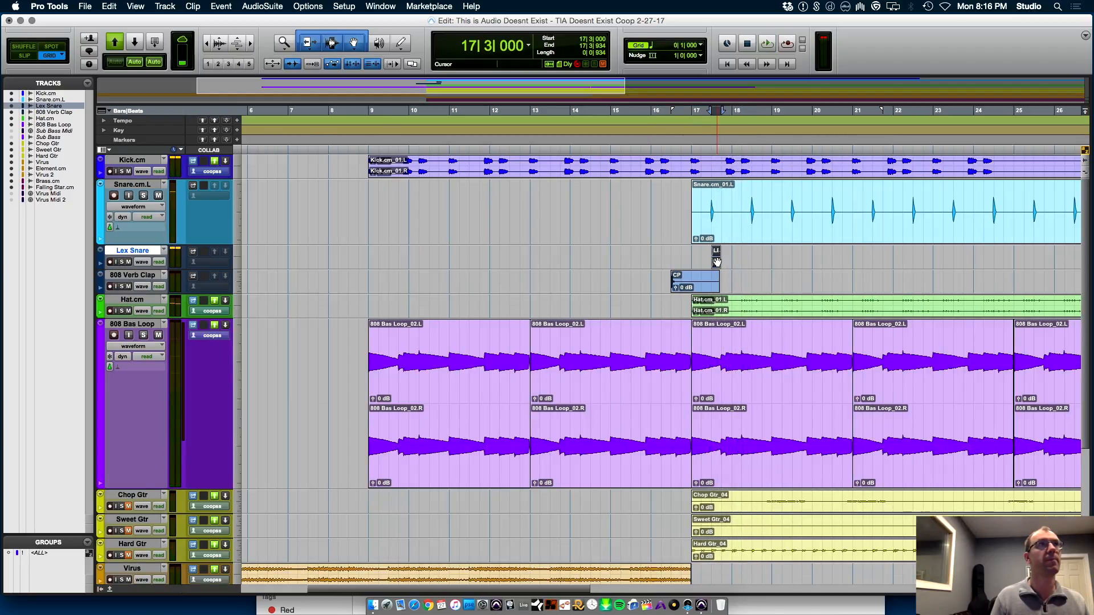
# - Preview LEX Snare(2).wav in Finder, place it on the Lex Snare track at 17|3|000 over the existing clip, and start playback
pyautogui.press('super+Tab')
pyautogui.press('Up')
pyautogui.press('Up')
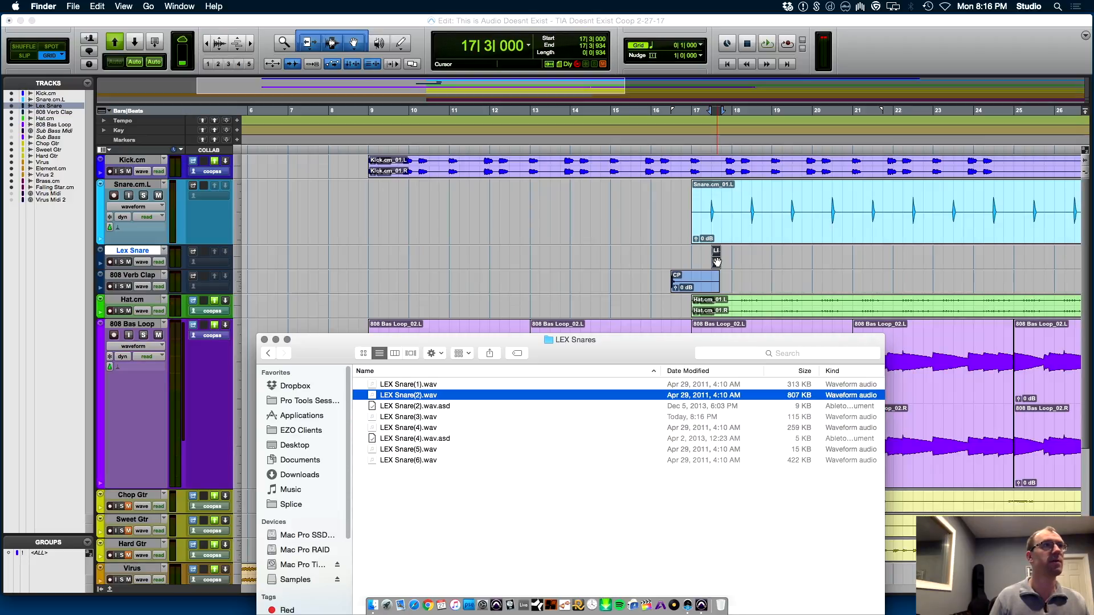
pyautogui.press('space')
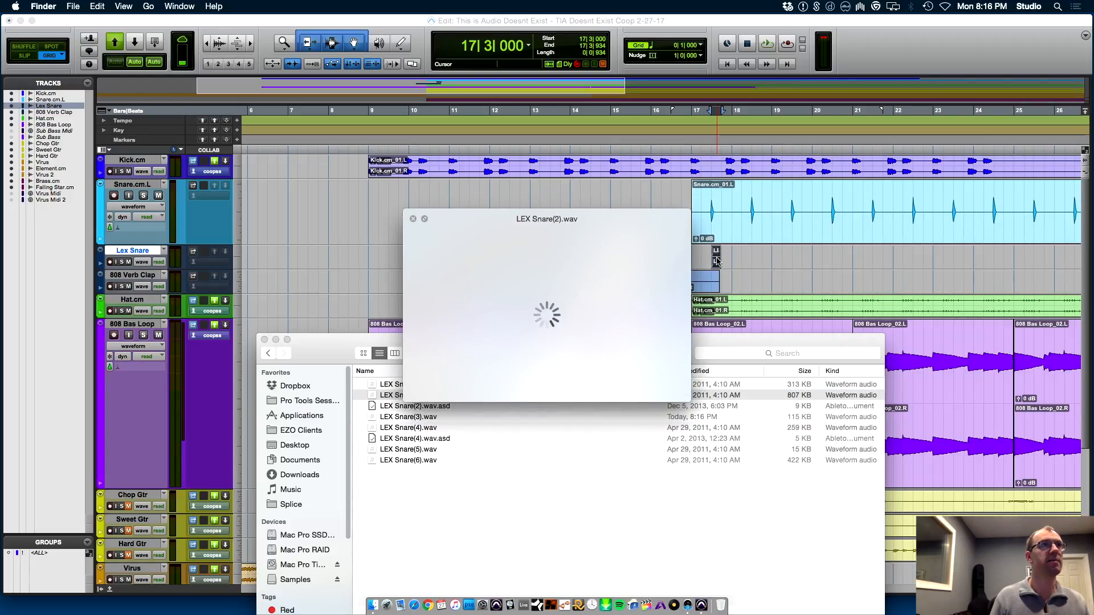
pyautogui.press('space')
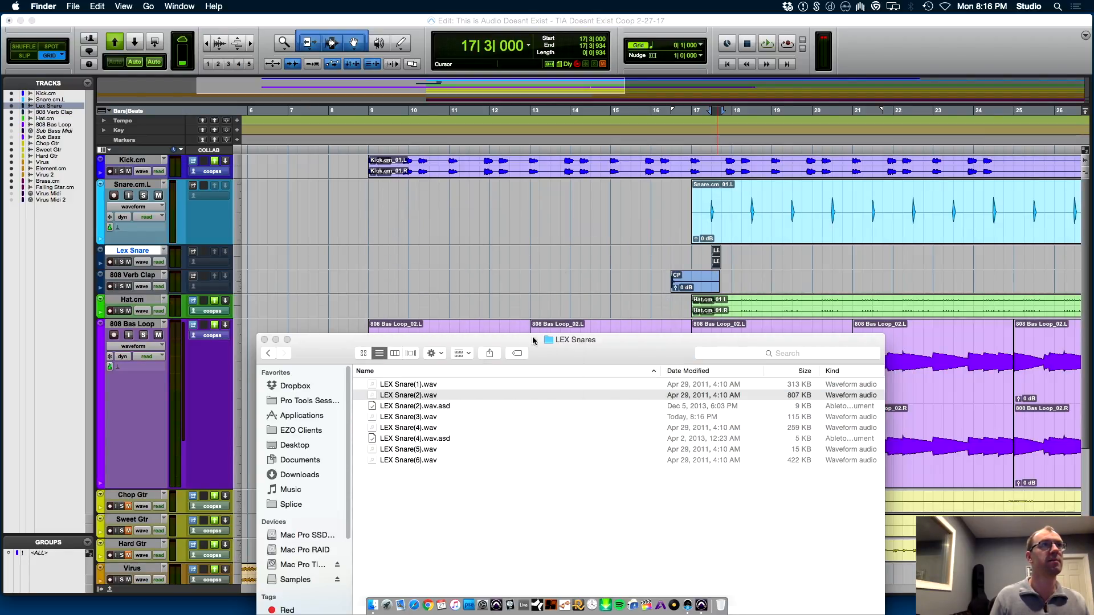
pyautogui.moveTo(757, 251); pyautogui.dragTo(714, 261)
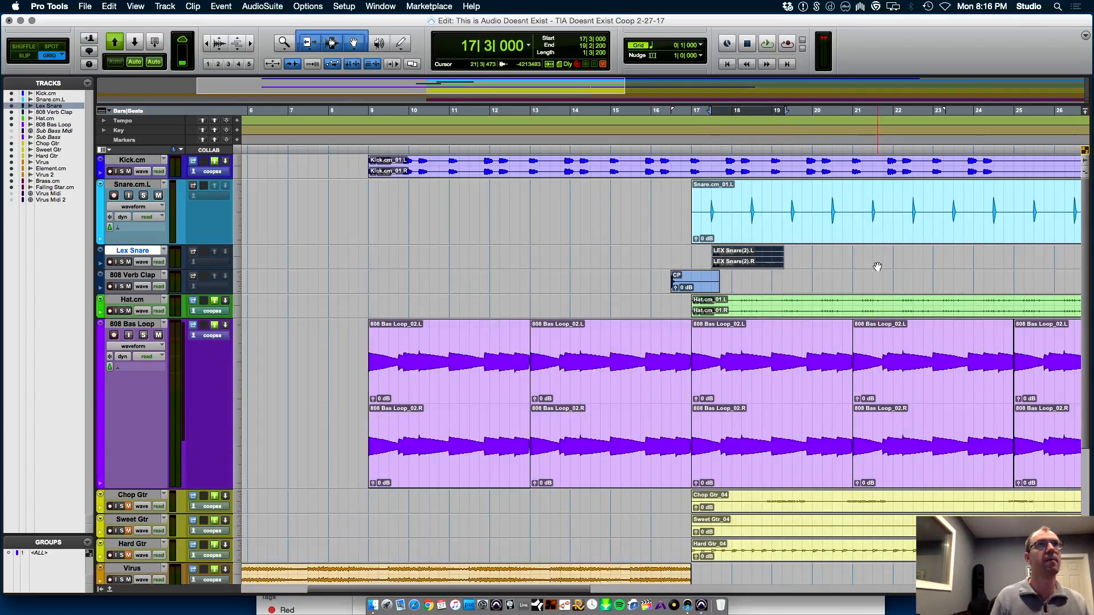
pyautogui.press('space')
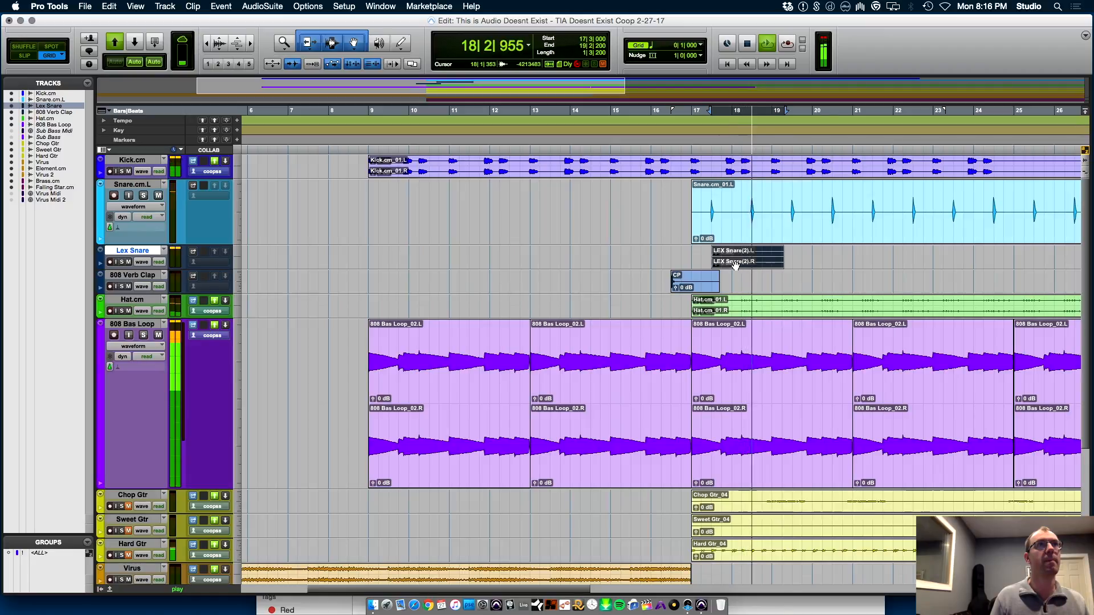
# - Copy the LEX Snare(2) clip to 18|3|000 and repeatedly duplicate the two-bar selection from 17|3|000 until it reaches 31|3|000
pyautogui.moveTo(734, 259); pyautogui.dragTo(773, 259)
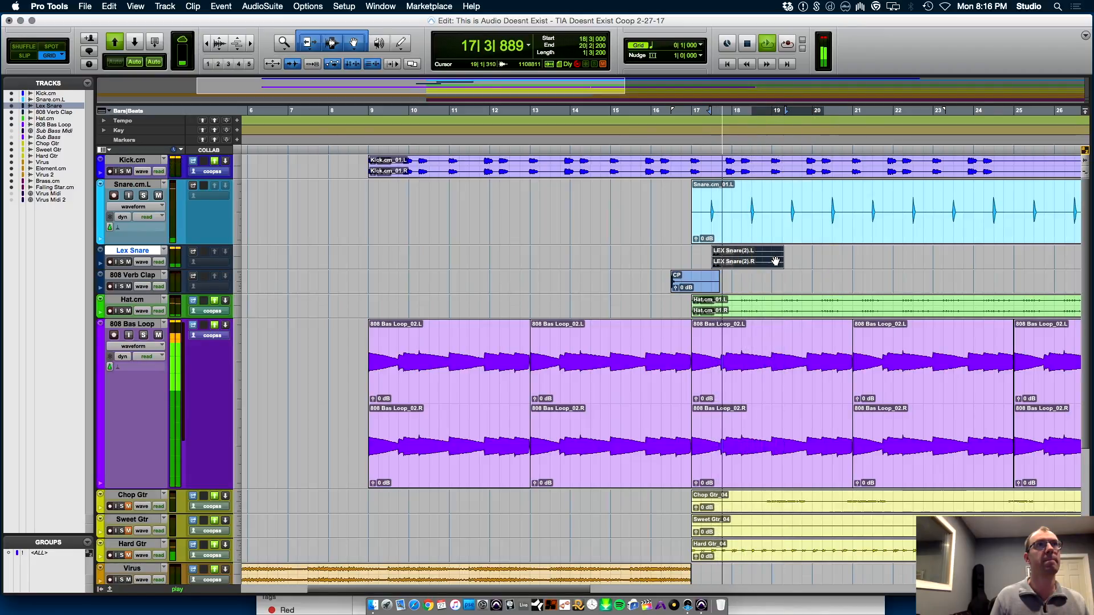
pyautogui.click(716, 258)
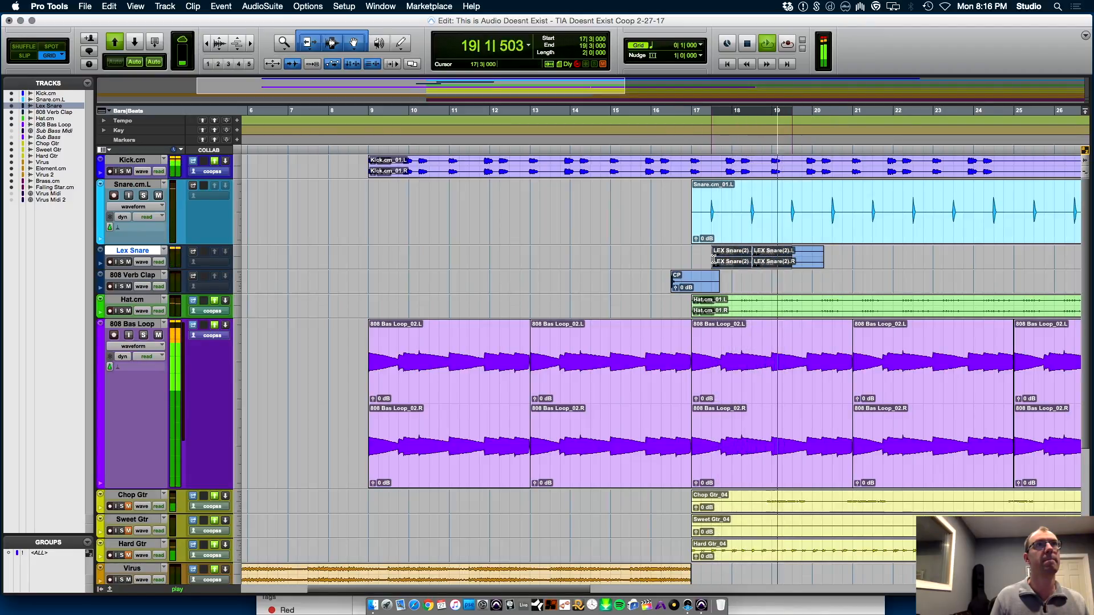
pyautogui.press('super+d')
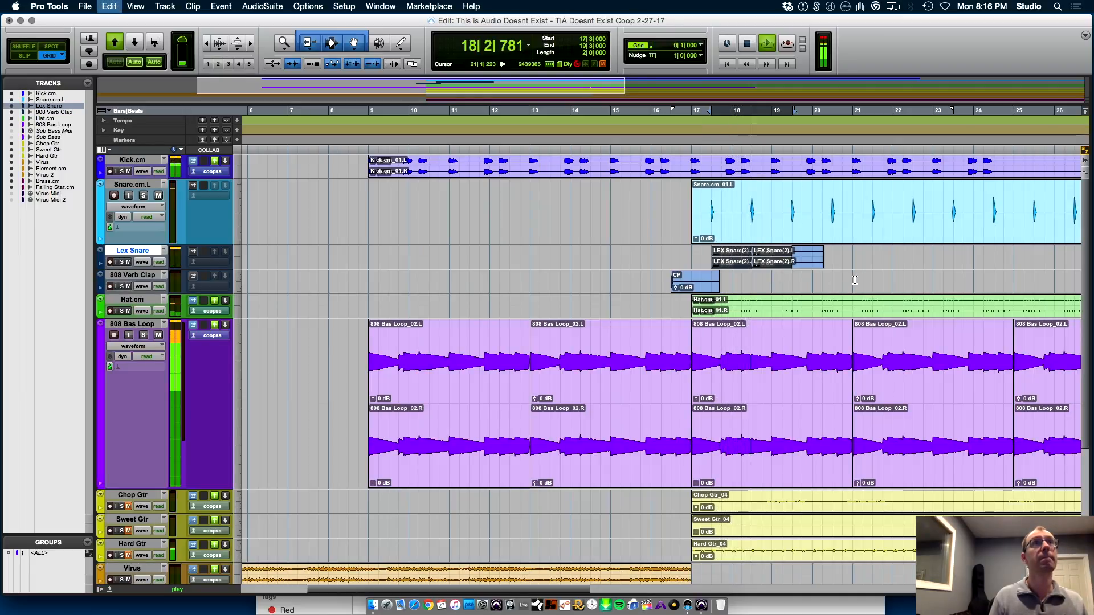
pyautogui.press('super+d')
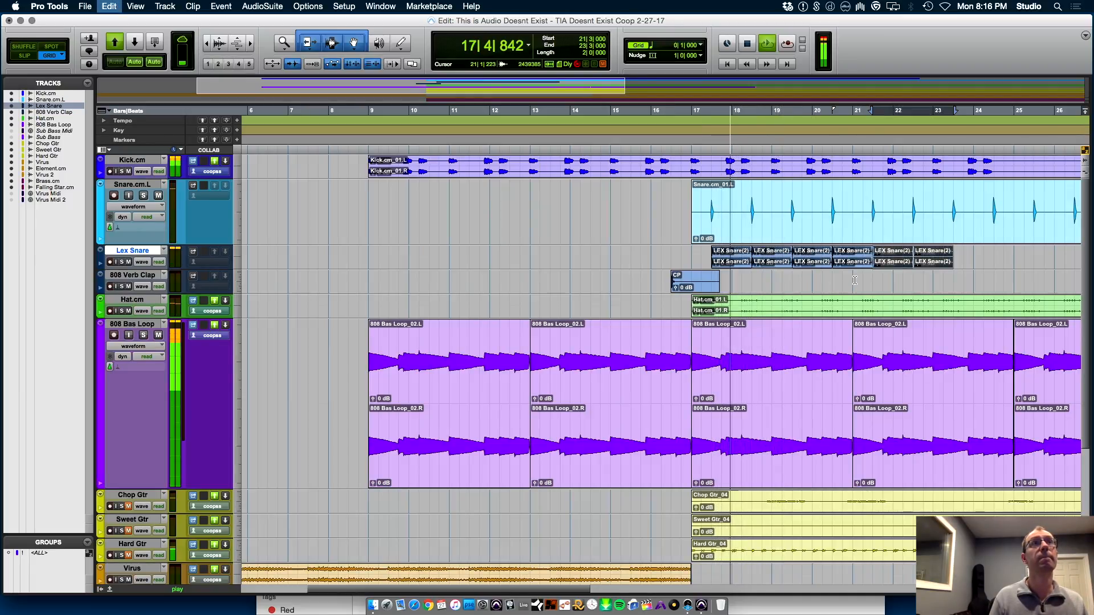
pyautogui.press('super+d')
pyautogui.press('super+[')
pyautogui.press('super+[')
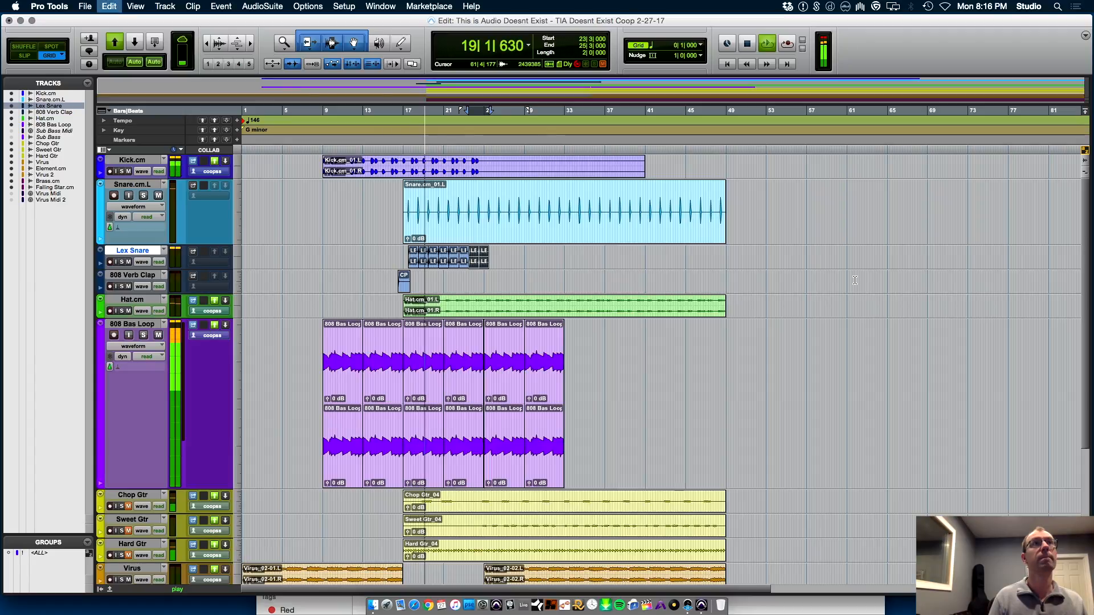
pyautogui.press('super+d')
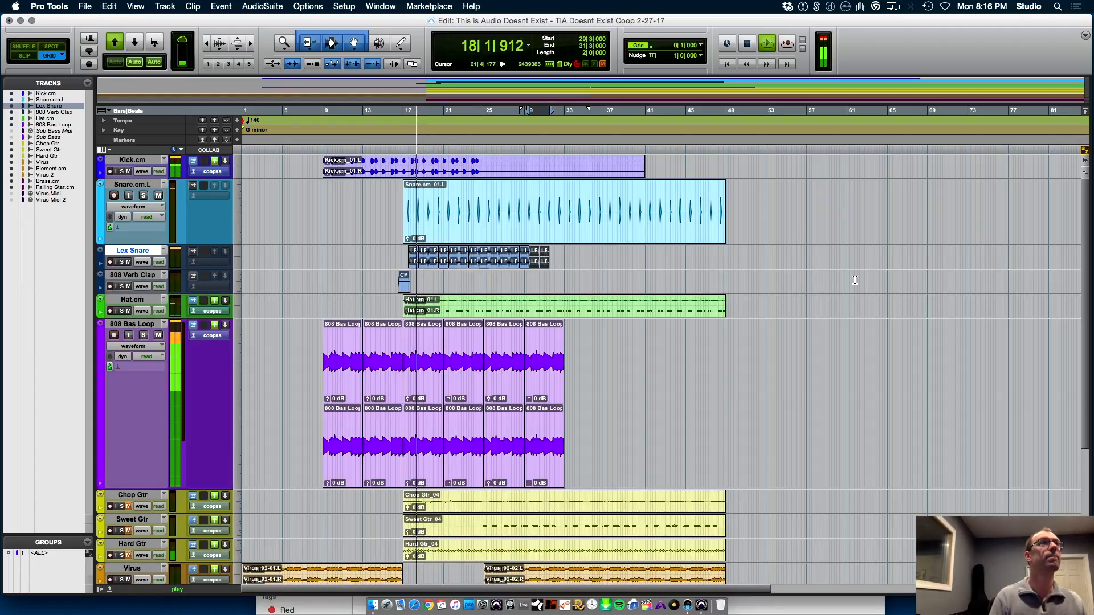
# - Play the arrangement from 16|2|000 and again from 15|2|000 to check the layered snare and clap entrance
pyautogui.press('Return')
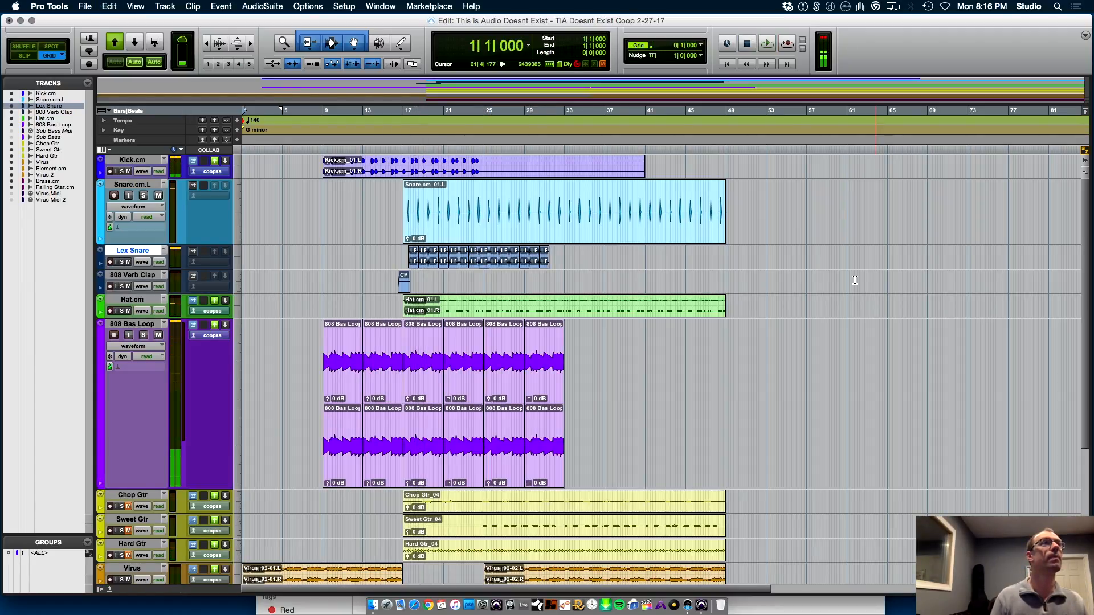
pyautogui.click(397, 253)
pyautogui.press('space')
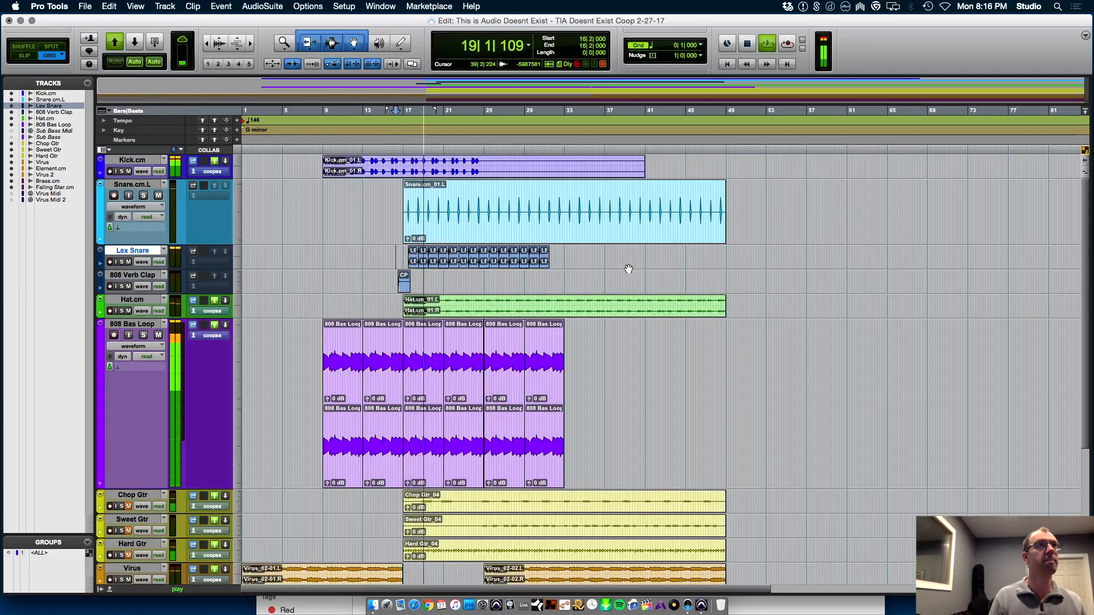
pyautogui.press('t')
pyautogui.press('t')
pyautogui.press('t')
pyautogui.press('r')
pyautogui.press('r')
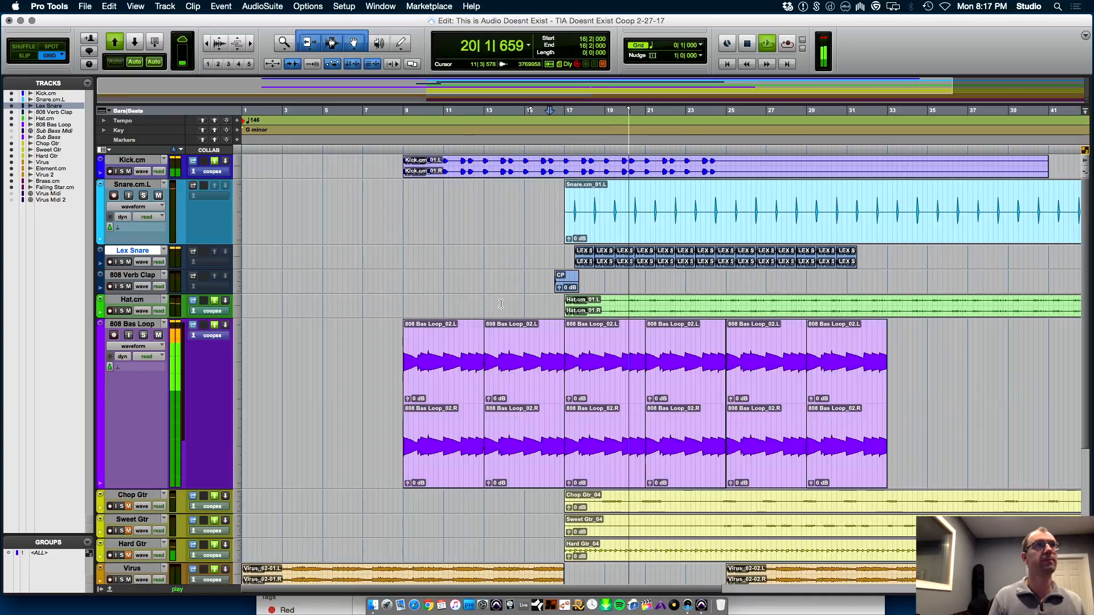
pyautogui.click(530, 273)
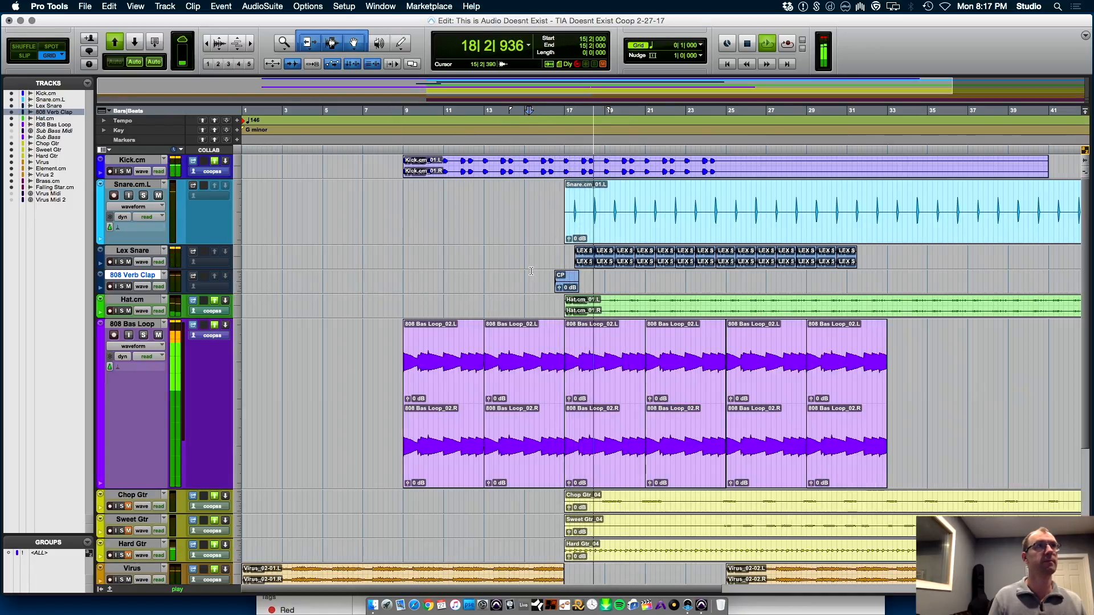
pyautogui.press('space')
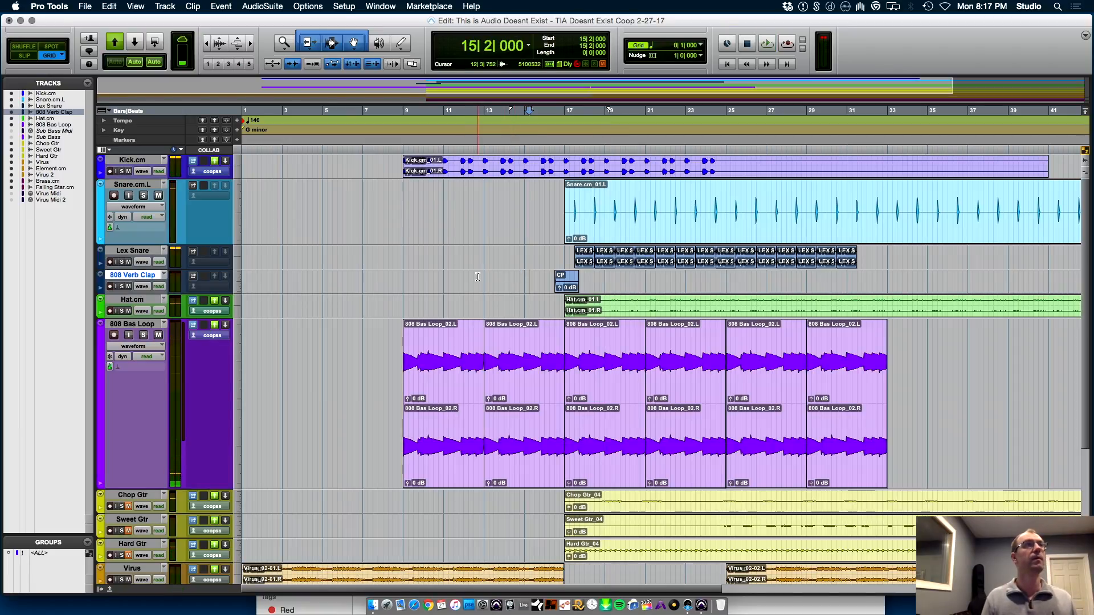
# - Switch to Finder and open the LEX CLAPS folder in the parent drum kit folder
pyautogui.press('super+Tab')
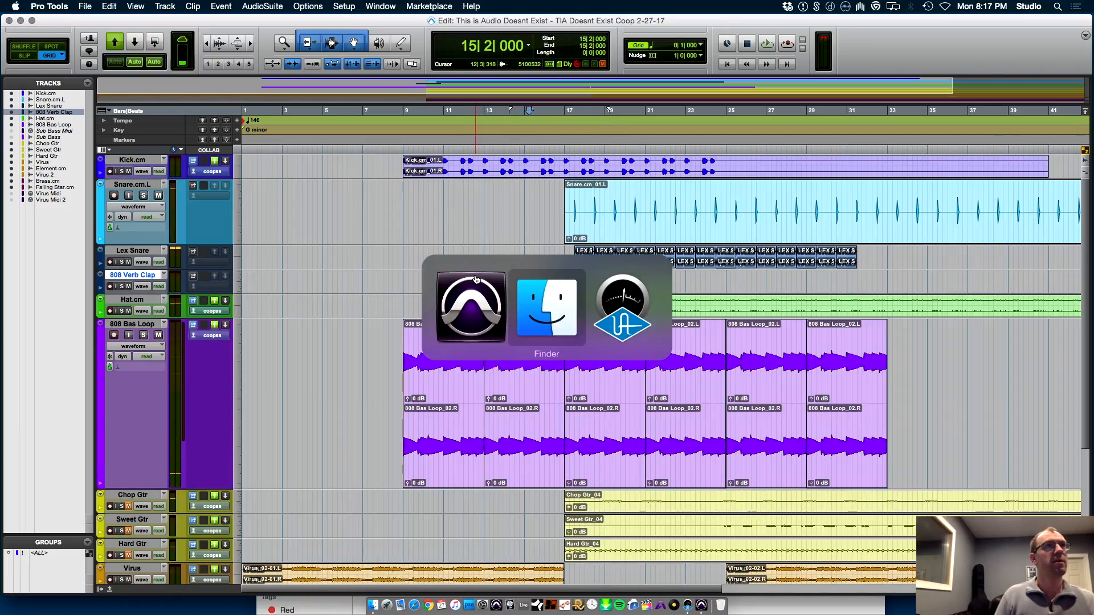
pyautogui.press('super+Up')
pyautogui.press('Up')
pyautogui.press('Up')
pyautogui.press('Up')
pyautogui.press('Up')
pyautogui.press('super+Down')
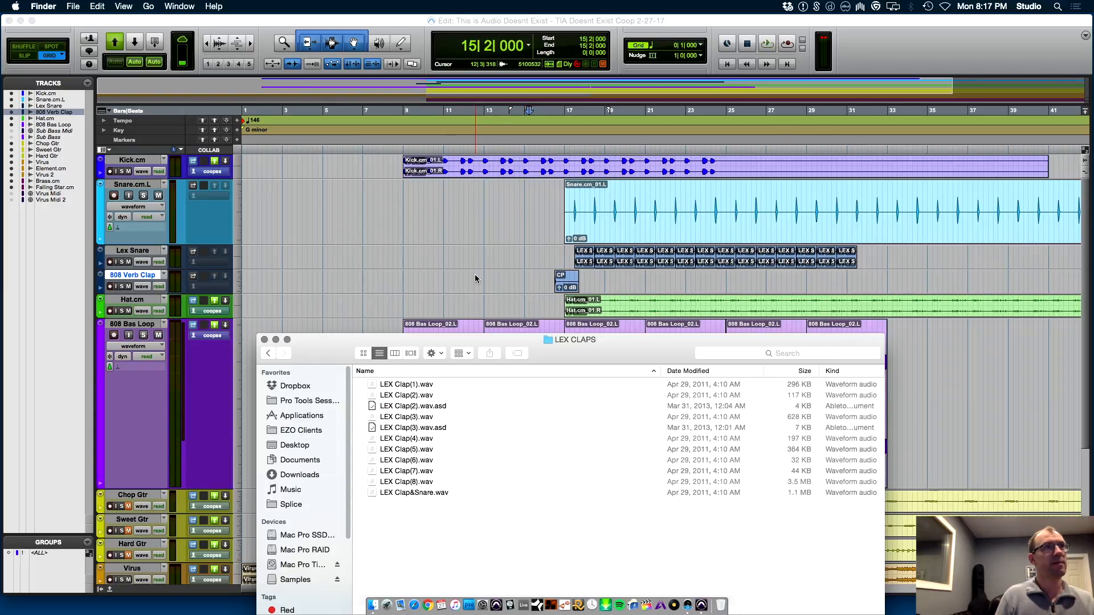
# - Preview the clap samples in the LEX CLAPS folder from LEX Clap(1).wav through LEX Clap(5).wav
pyautogui.press('Down')
pyautogui.press('space')
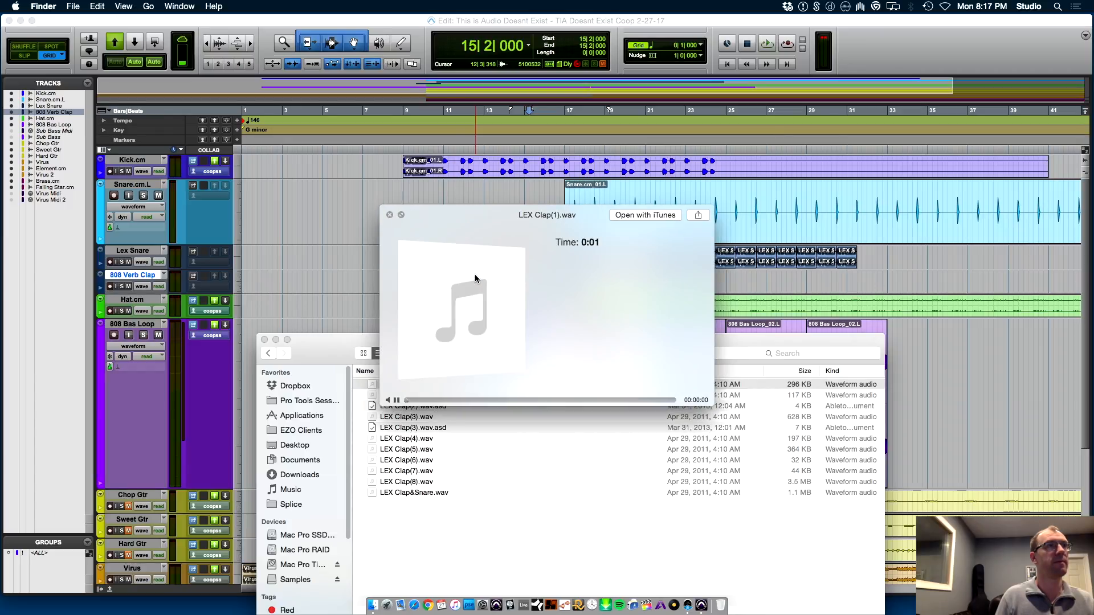
pyautogui.press('Down')
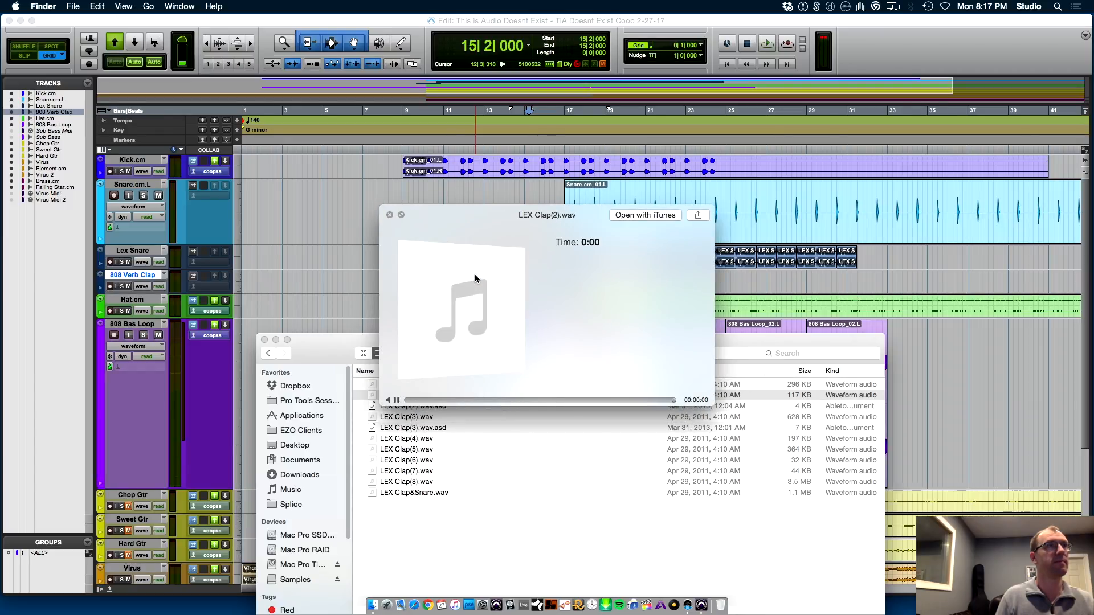
pyautogui.press('Down')
pyautogui.press('Down')
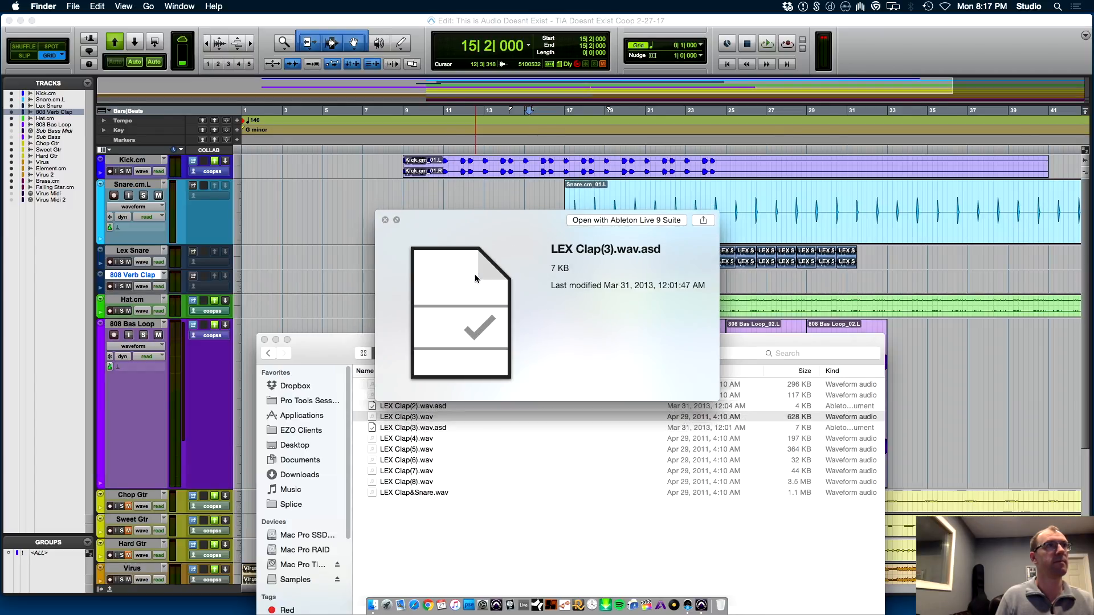
pyautogui.press('Down')
pyautogui.press('Down')
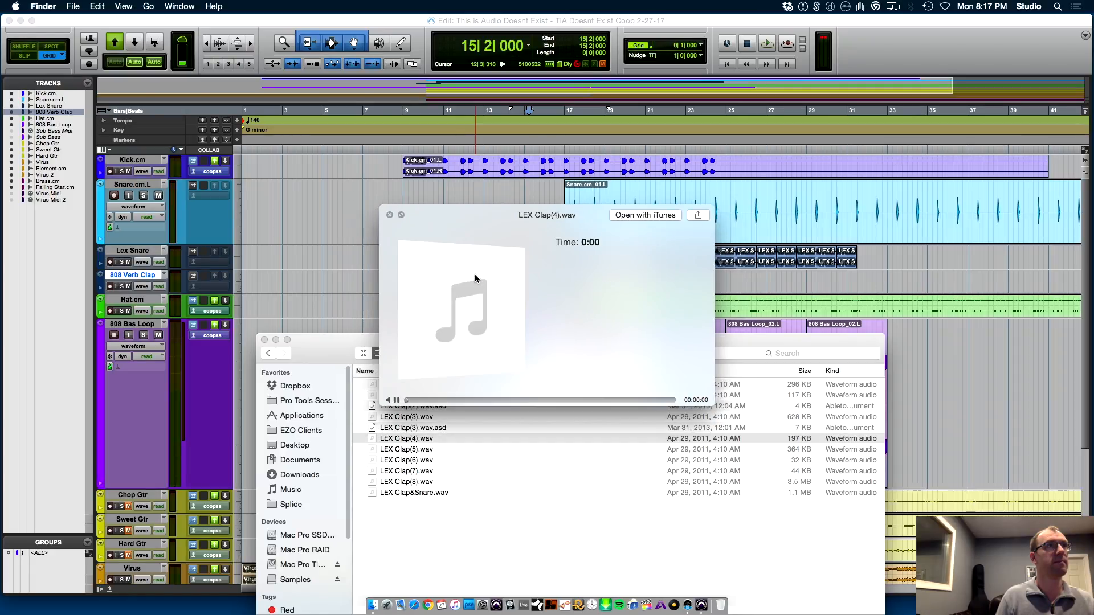
pyautogui.press('Down')
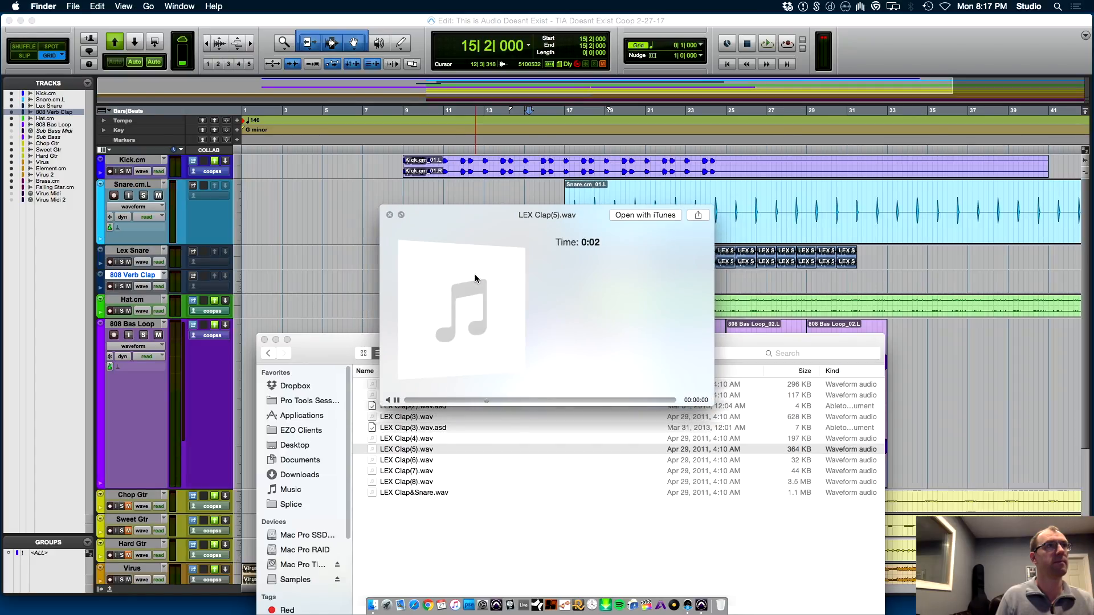
pyautogui.press('Up')
pyautogui.press('Down')
pyautogui.press('space')
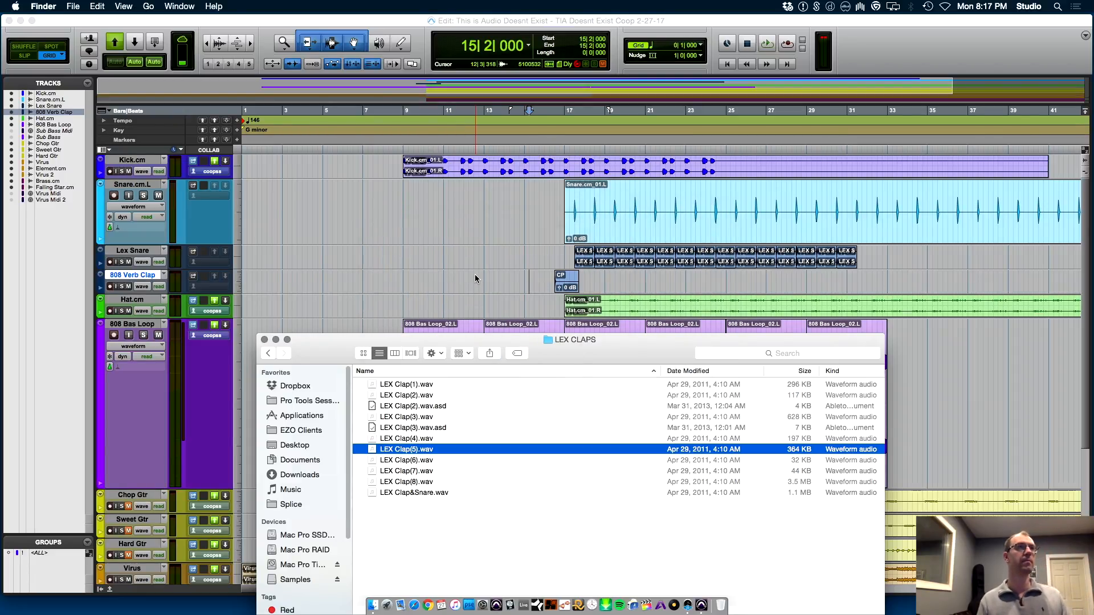
# - Return to Pro Tools and add two new audio tracks below 808 Verb Clap
pyautogui.click(126, 277)
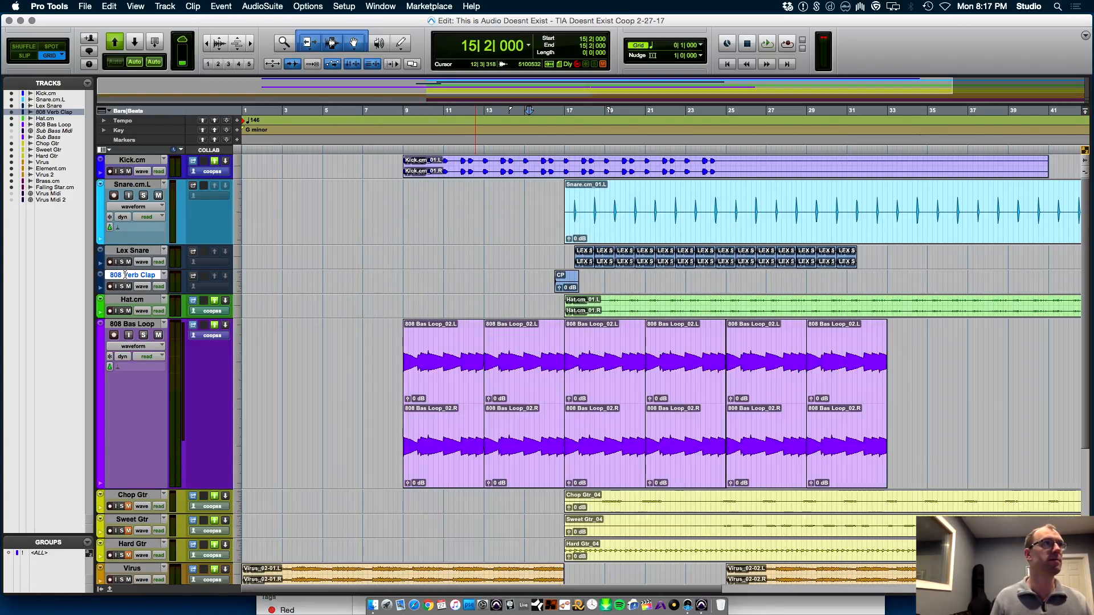
pyautogui.press('super+shift+n')
pyautogui.press('Return')
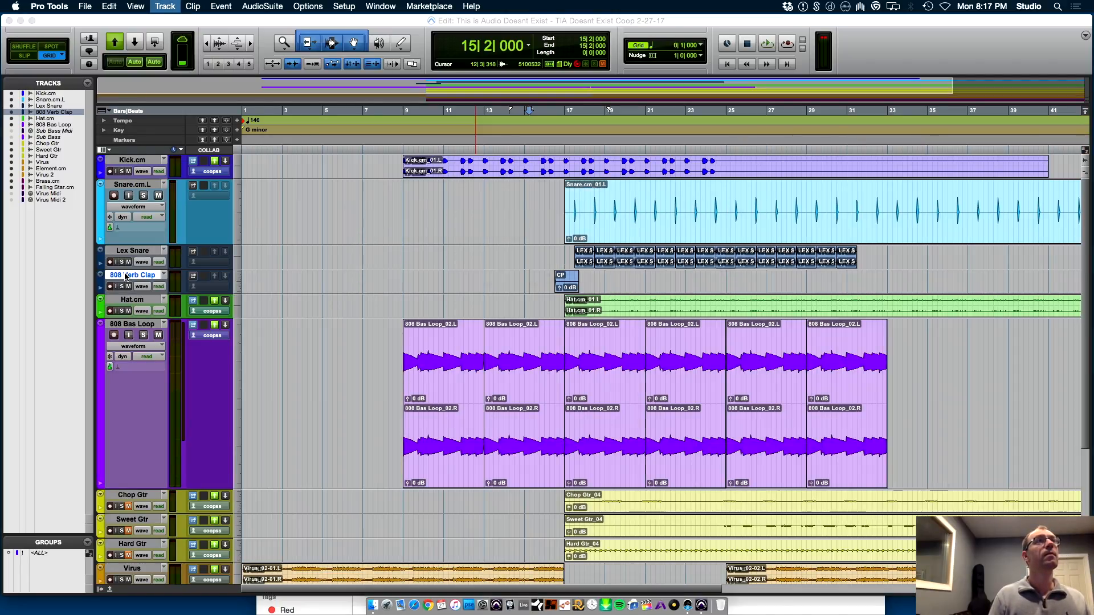
pyautogui.press('super+shift+n')
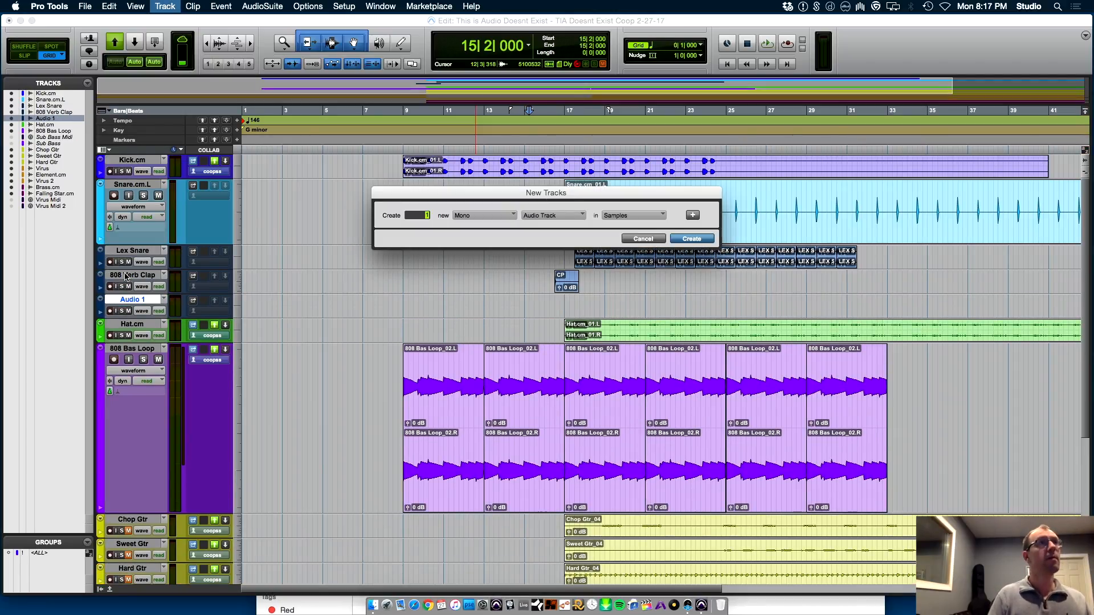
pyautogui.press('Return')
# - From Finder, place LEX Clap(5).wav on Audio 2 at 19|2|000 and LEX Clap(1).wav on Audio 1 at 18|2|000
pyautogui.press('super+Tab')
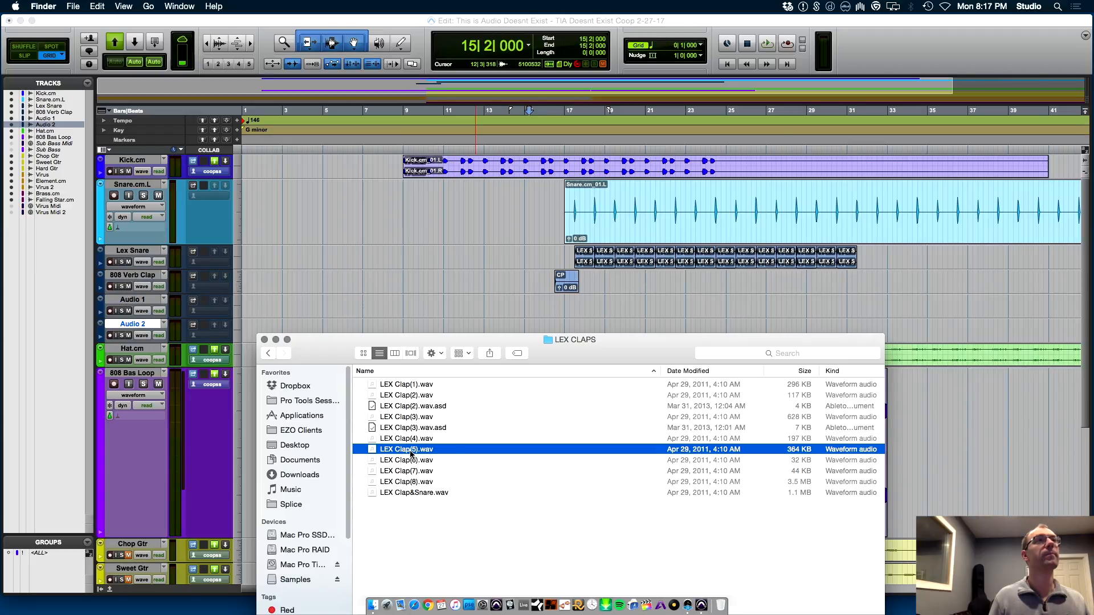
pyautogui.moveTo(658, 328); pyautogui.dragTo(611, 326)
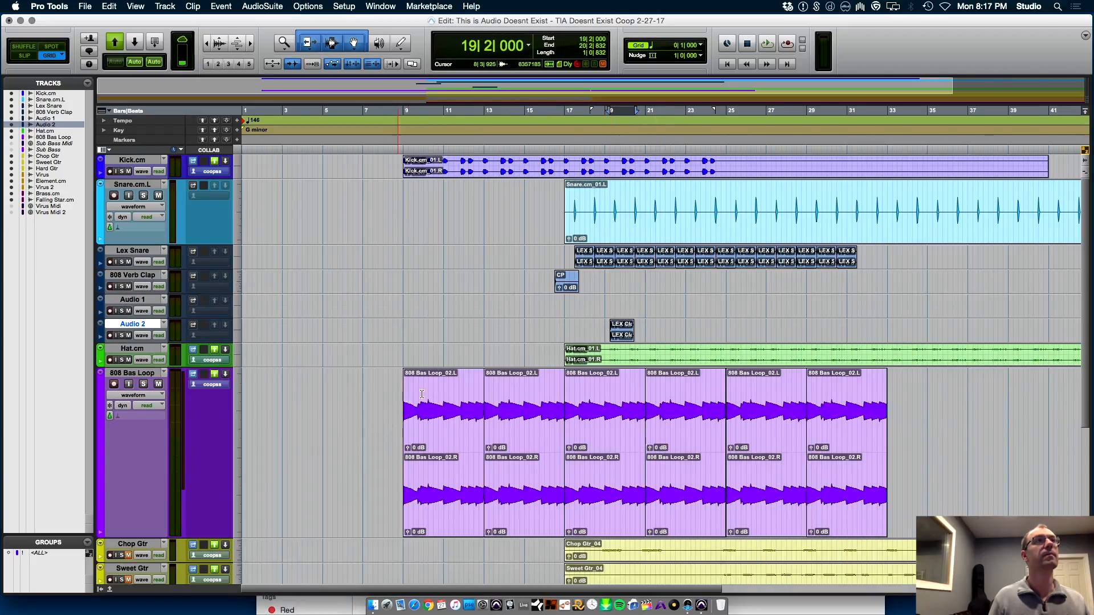
pyautogui.press('super+Tab')
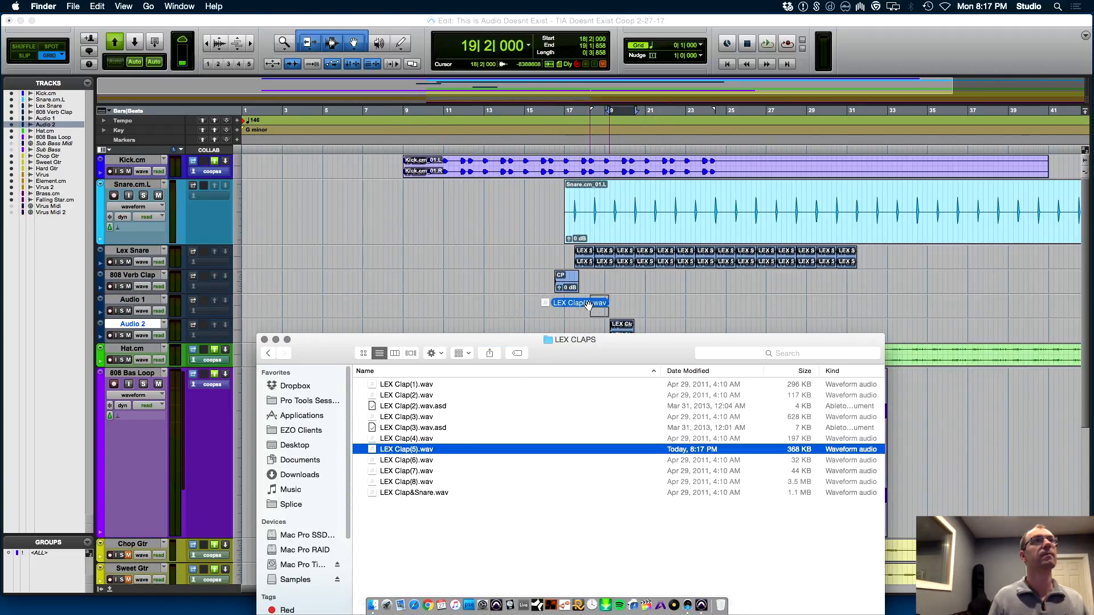
pyautogui.moveTo(589, 306); pyautogui.dragTo(591, 305)
# - Move the LEX Clap(1) clip on Audio 1 to 17|3|000 and play from 17|1|000 to hear it
pyautogui.press('super+bracketright')
pyautogui.press('super+bracketright')
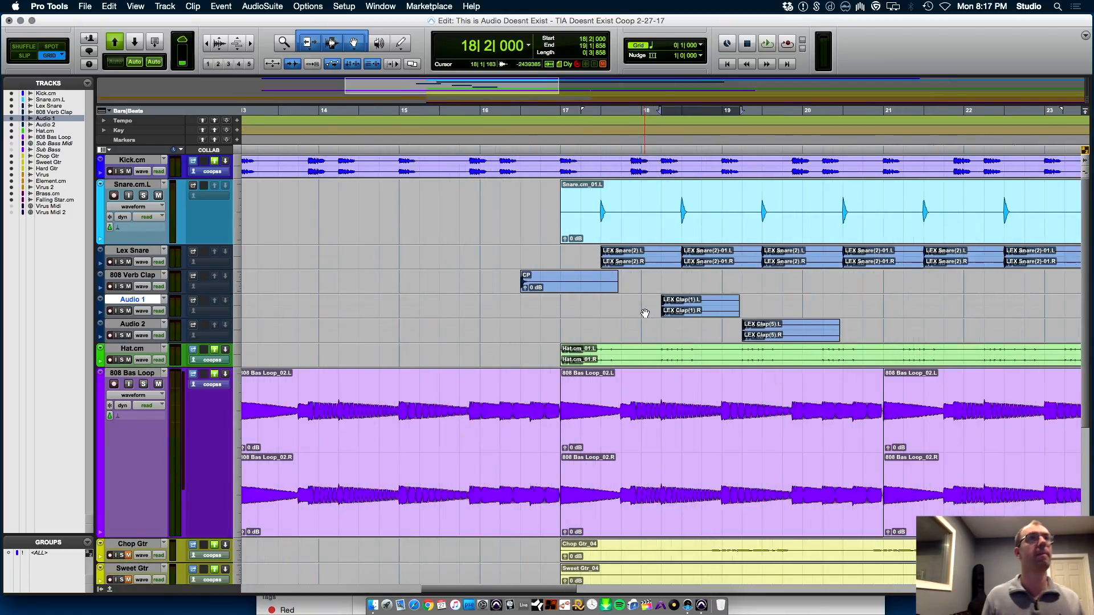
pyautogui.press('super+bracketright')
pyautogui.moveTo(696, 310); pyautogui.dragTo(576, 308)
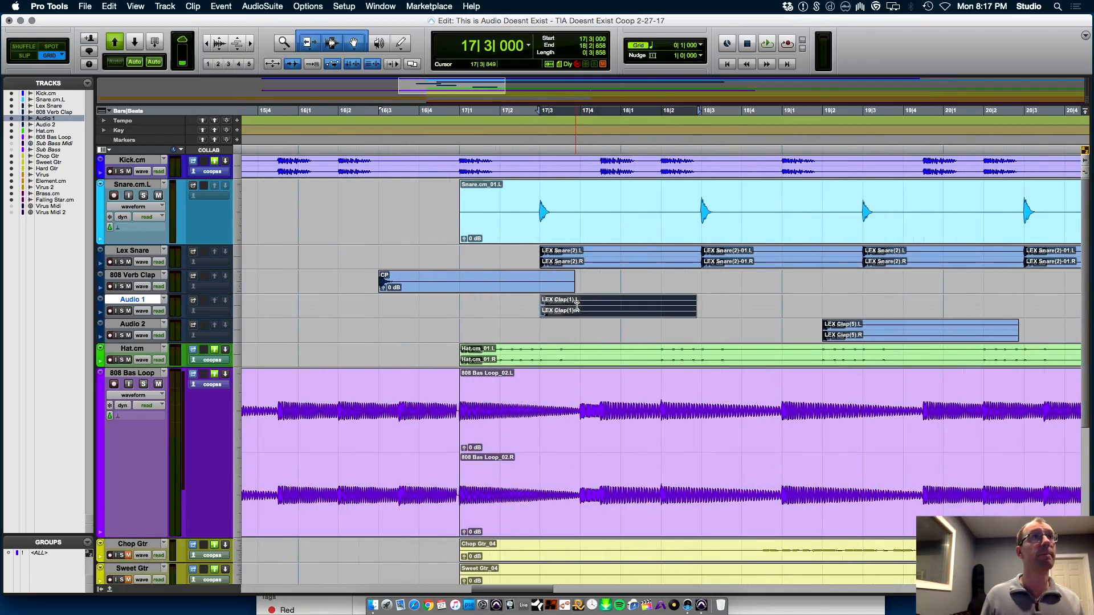
pyautogui.click(465, 305)
pyautogui.press('space')
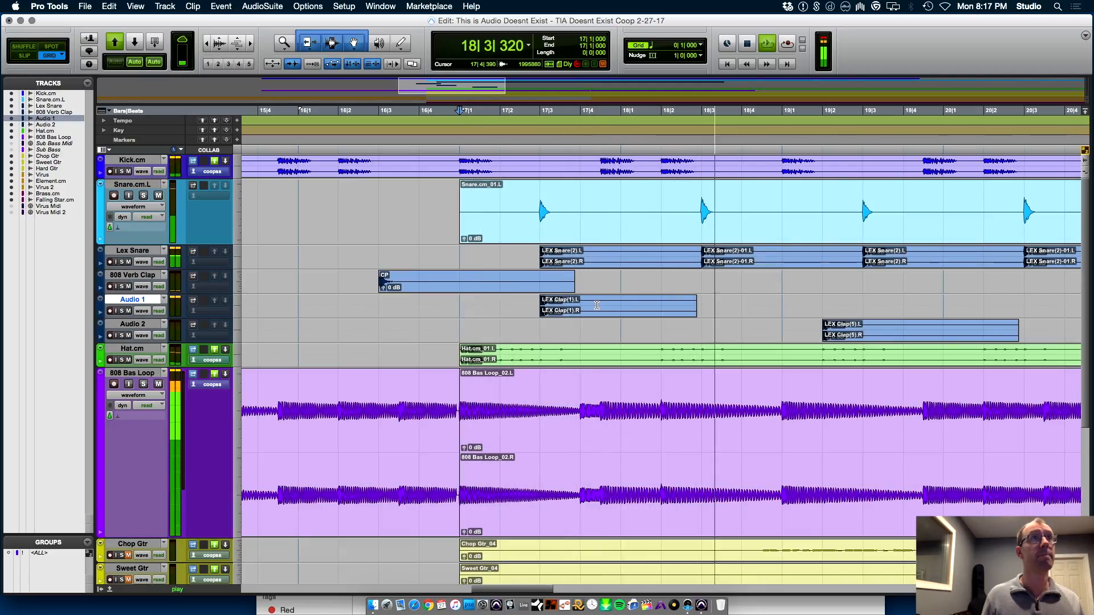
pyautogui.press('space')
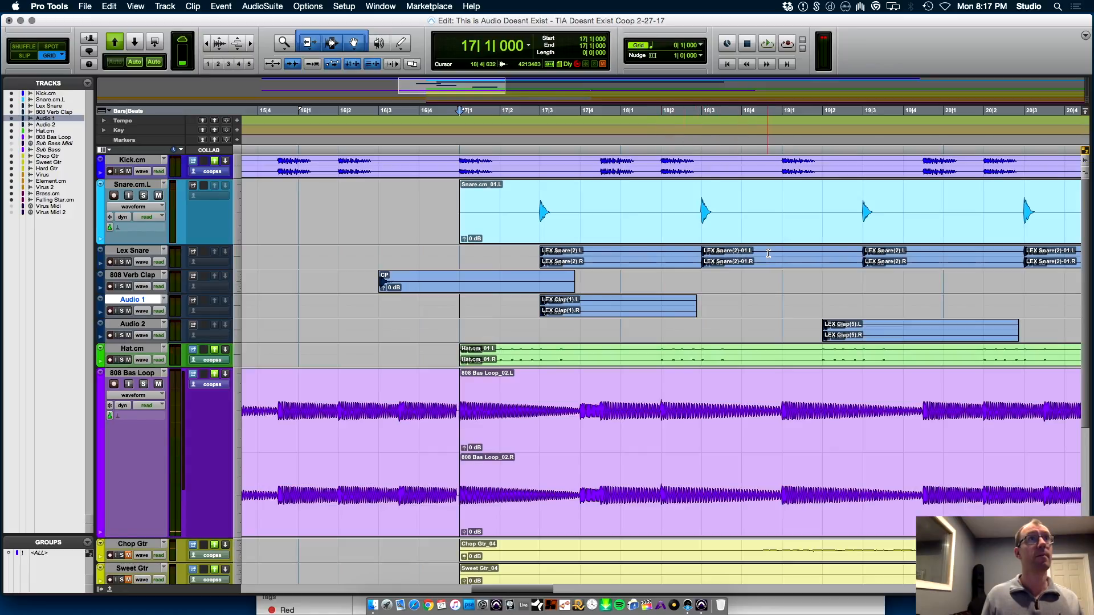
# - Separate the snare hit from 18|3|000 to 18|4|000 on Snare.cm.L and Lex Snare and move it to 18|2|000
pyautogui.moveTo(750, 253); pyautogui.dragTo(696, 195)
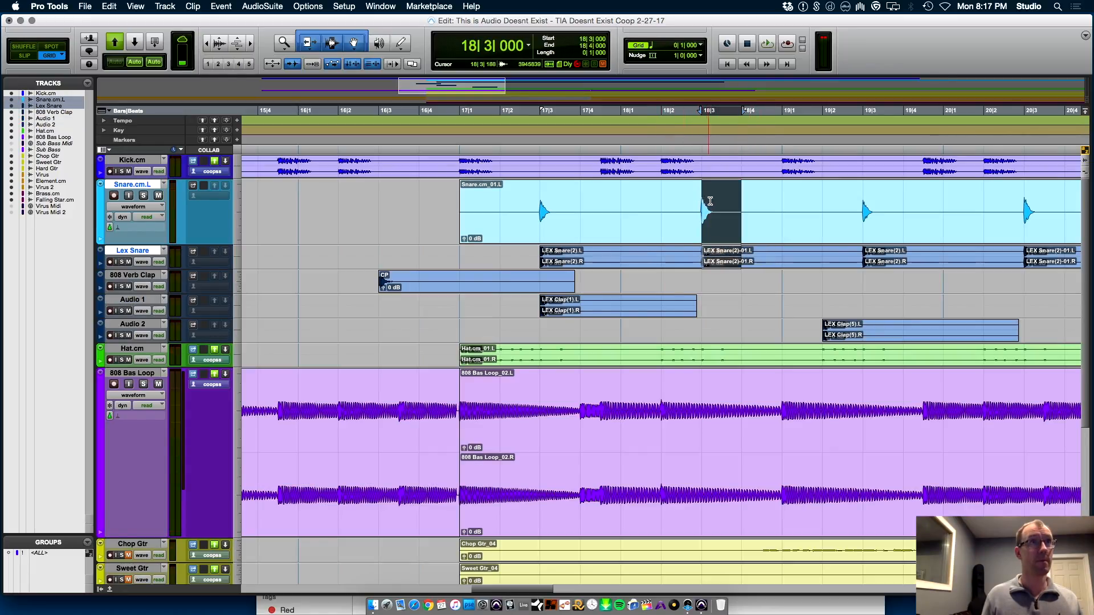
pyautogui.press('super+e')
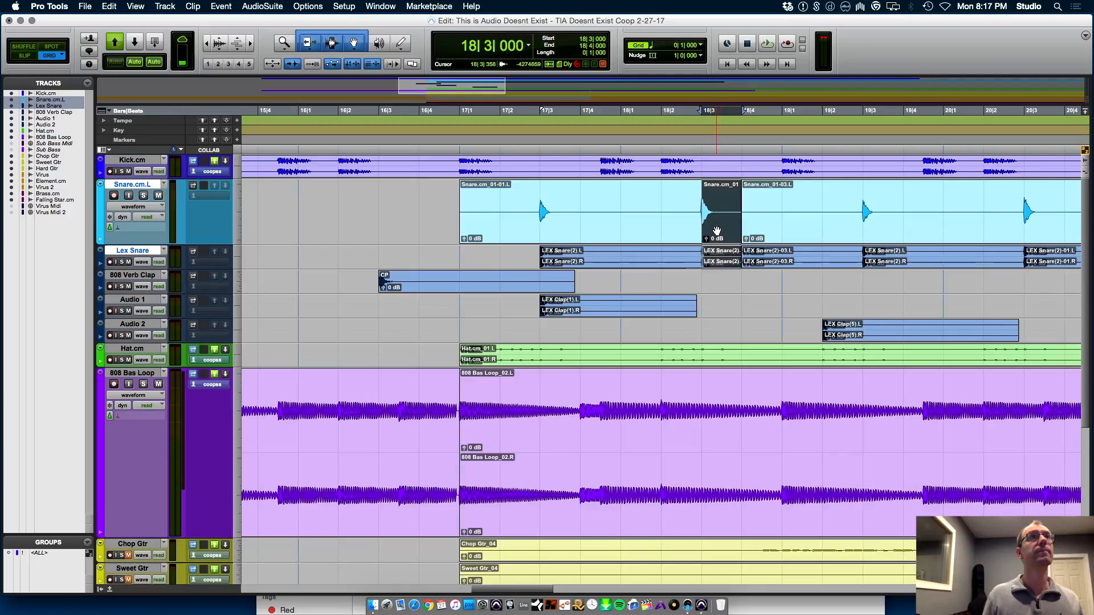
pyautogui.moveTo(715, 231); pyautogui.dragTo(681, 229)
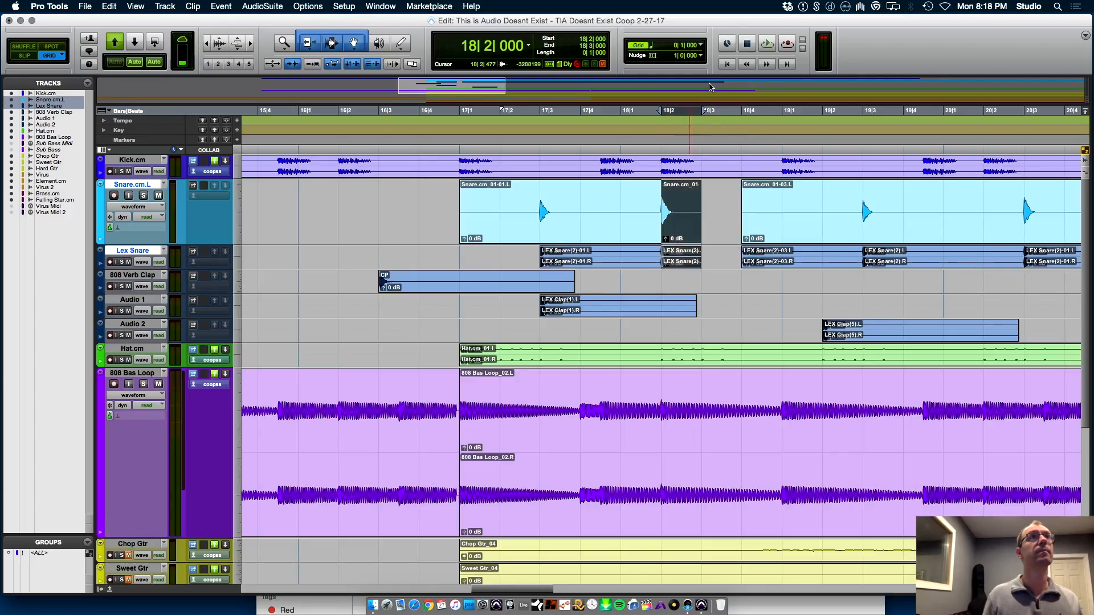
# - Set the grid to 1/8 note and play from 17|1|000 to check the snare hit at 18|2|000
pyautogui.click(702, 45)
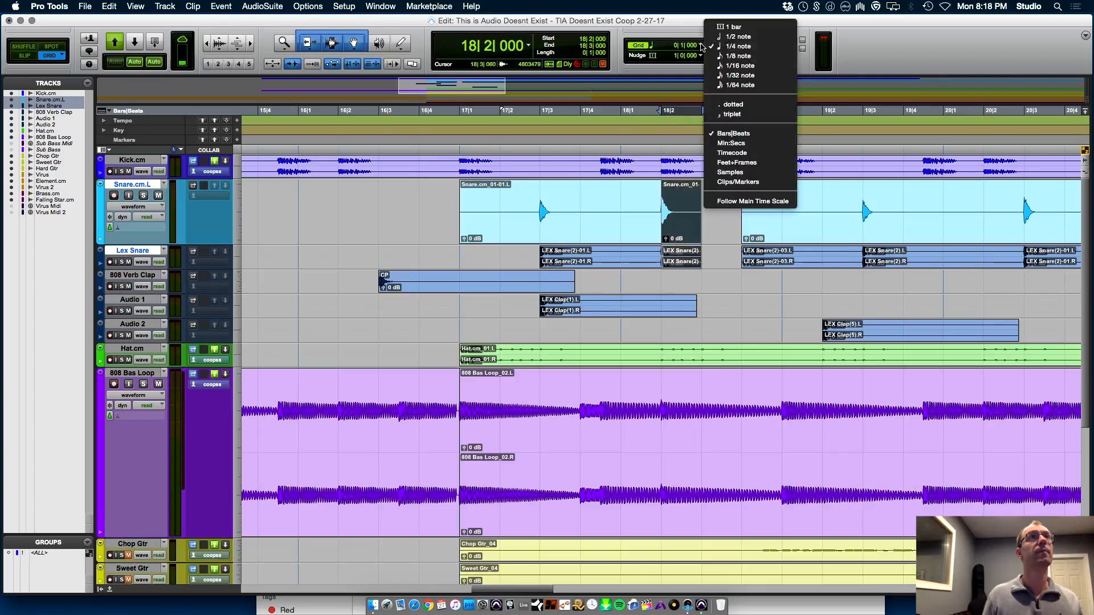
pyautogui.click(743, 57)
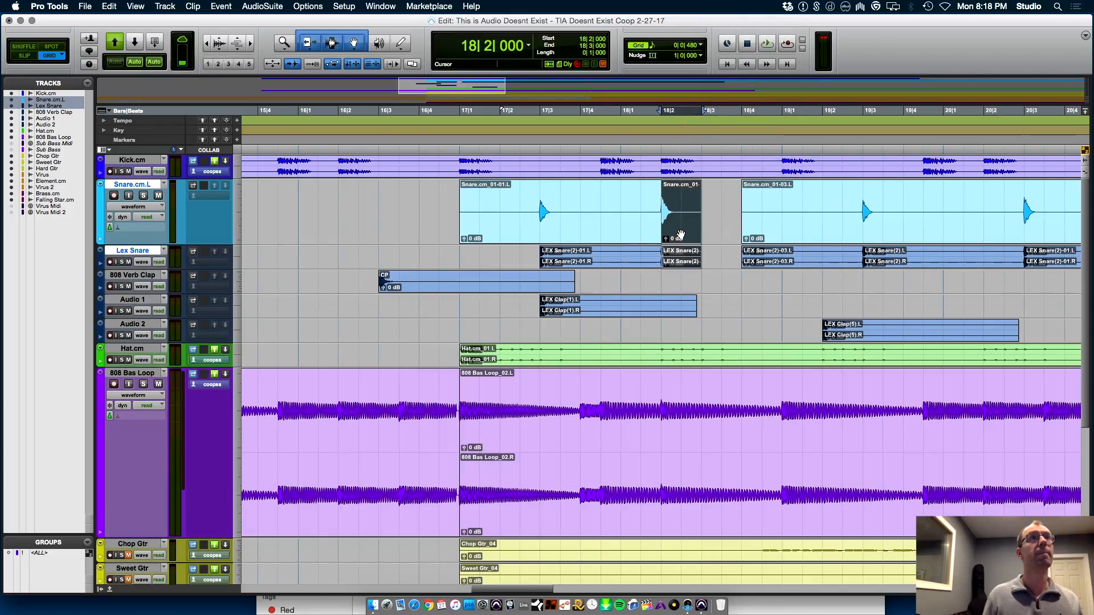
pyautogui.press('space')
pyautogui.press('space')
pyautogui.click(460, 301)
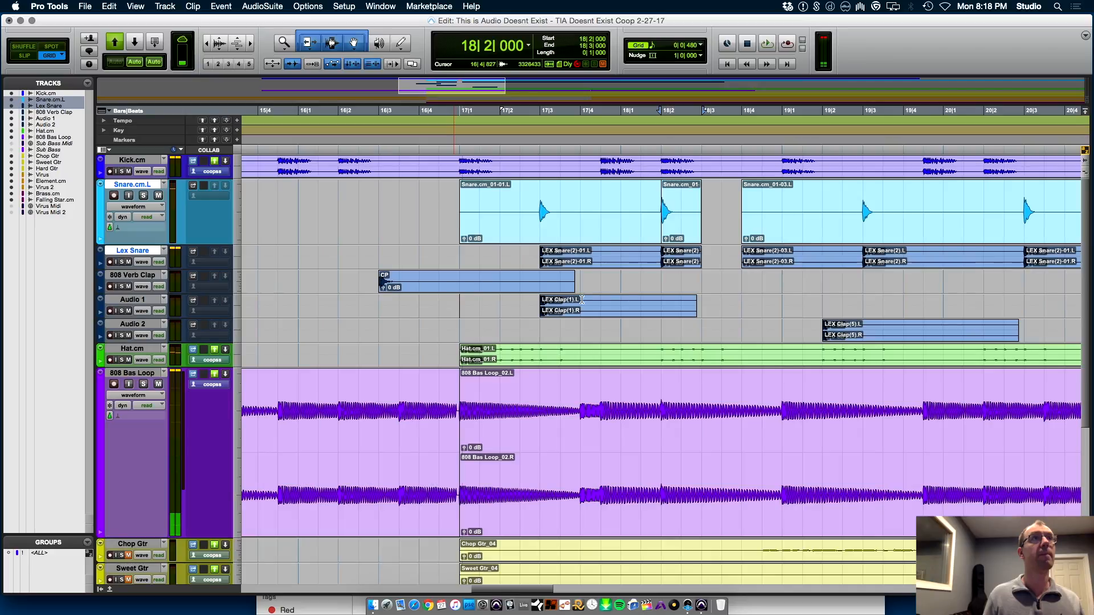
pyautogui.press('space')
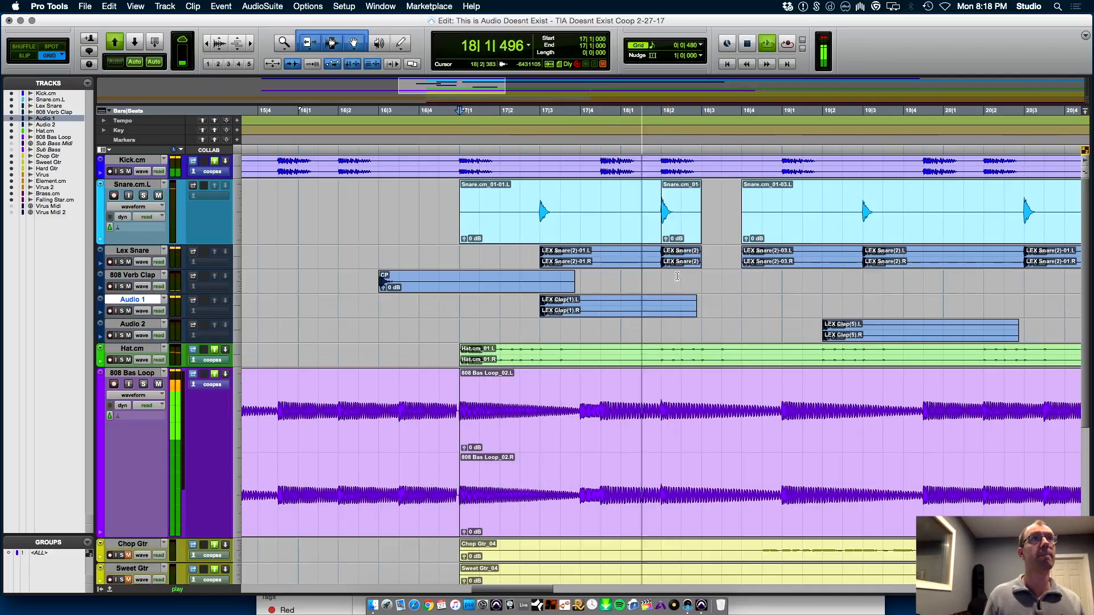
pyautogui.press('space')
# - Move the separated snare hit on Snare.cm.L and Lex Snare to 17|4|480 and play from 17|1|000
pyautogui.click(677, 229)
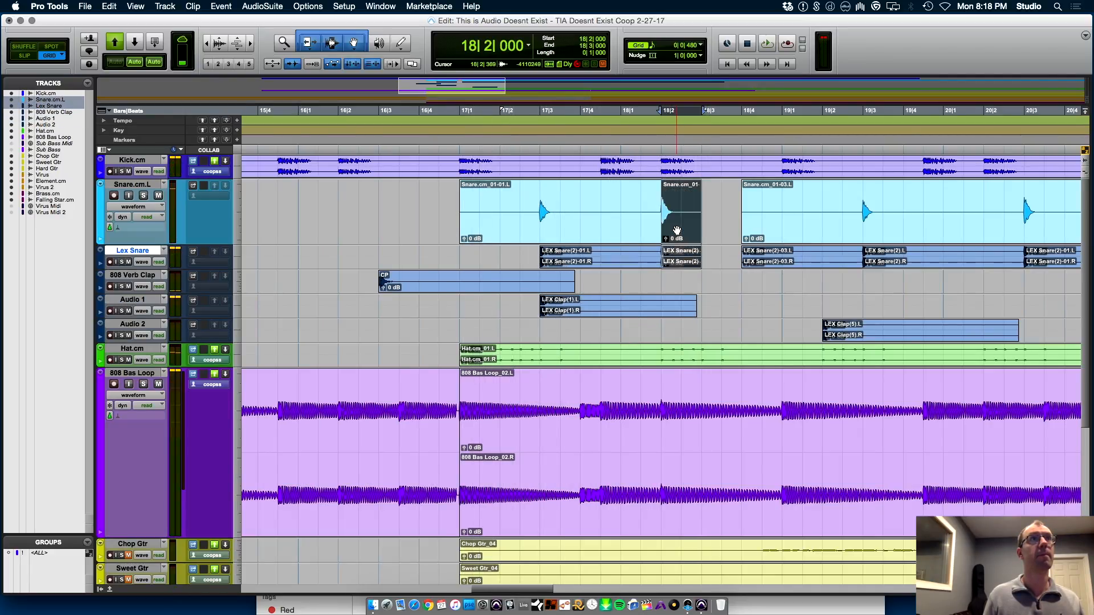
pyautogui.moveTo(677, 232); pyautogui.dragTo(617, 228)
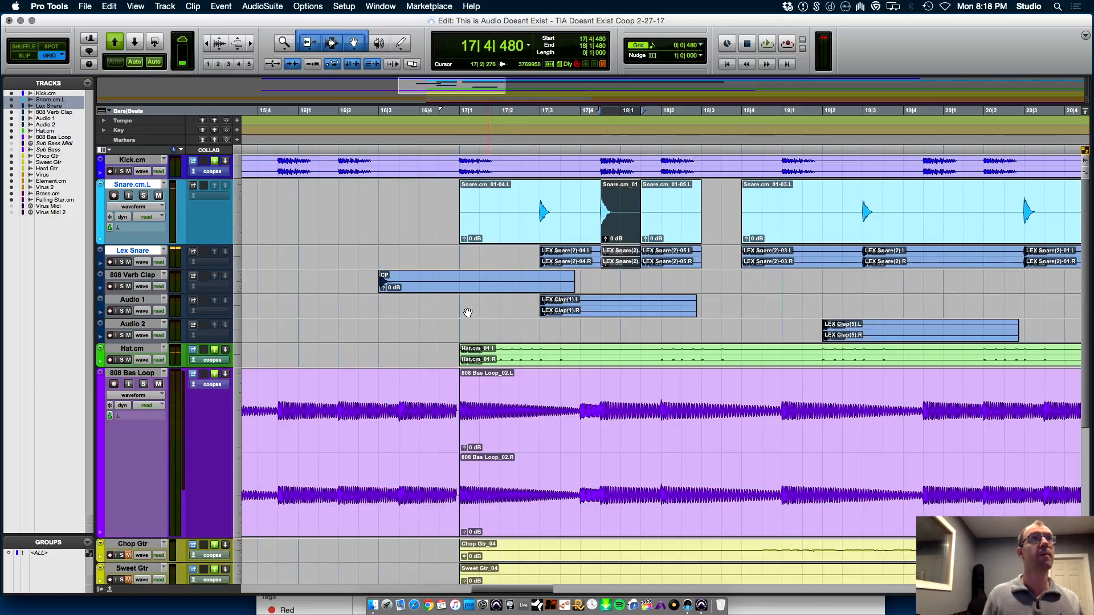
pyautogui.click(458, 305)
pyautogui.press('space')
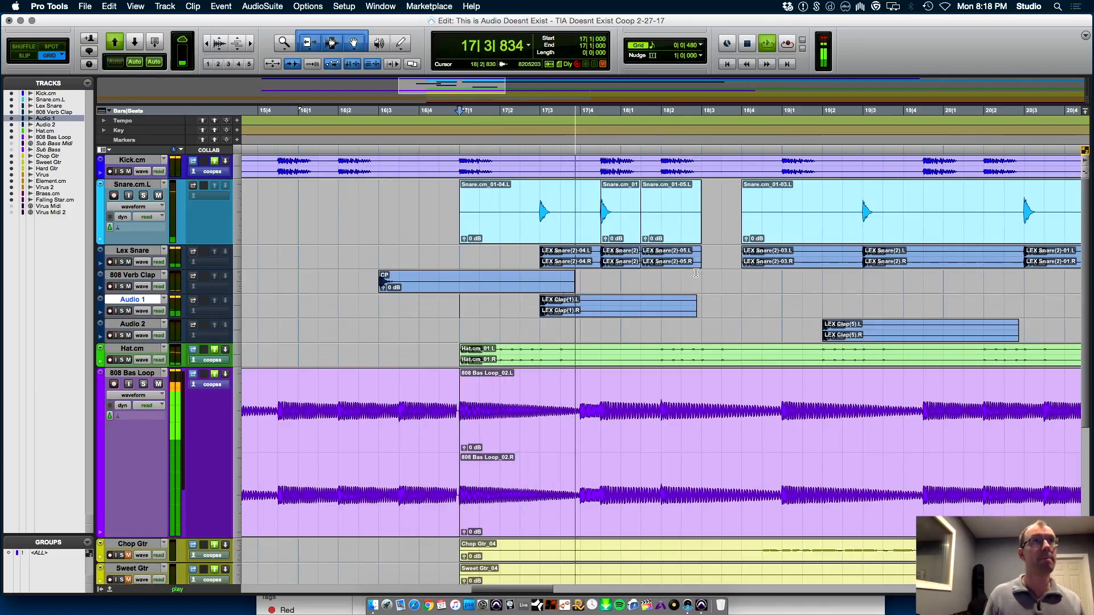
pyautogui.press('space')
# - Copy the snare hit at 17|4|480 on both snare tracks to 18|1|480 and play from 17|1|000
pyautogui.click(618, 234)
pyautogui.moveTo(618, 233); pyautogui.dragTo(661, 234)
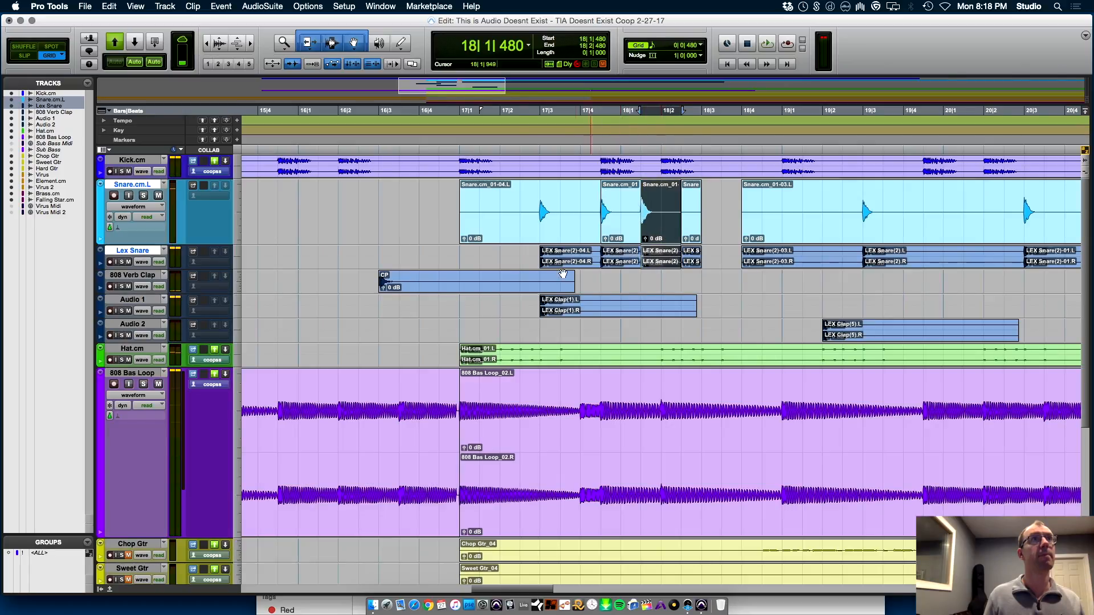
pyautogui.click(460, 309)
pyautogui.press('space')
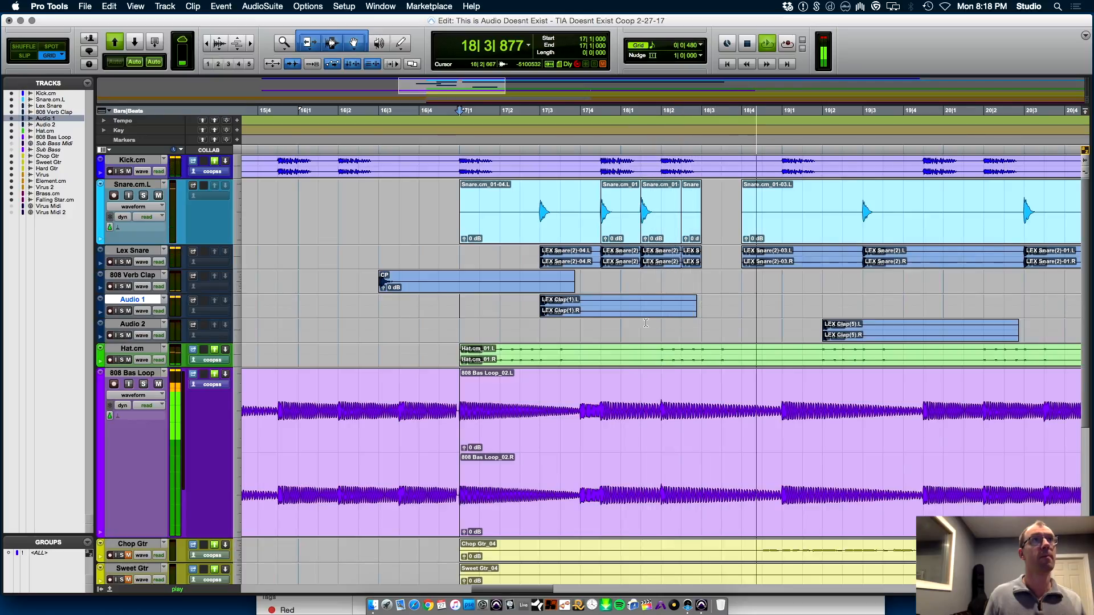
pyautogui.press('space')
# - Move the LEX Clap(5) clip on Audio 2 to 18|3|000 and play the pattern from 17|1|000
pyautogui.moveTo(877, 332); pyautogui.dragTo(756, 332)
pyautogui.click(455, 325)
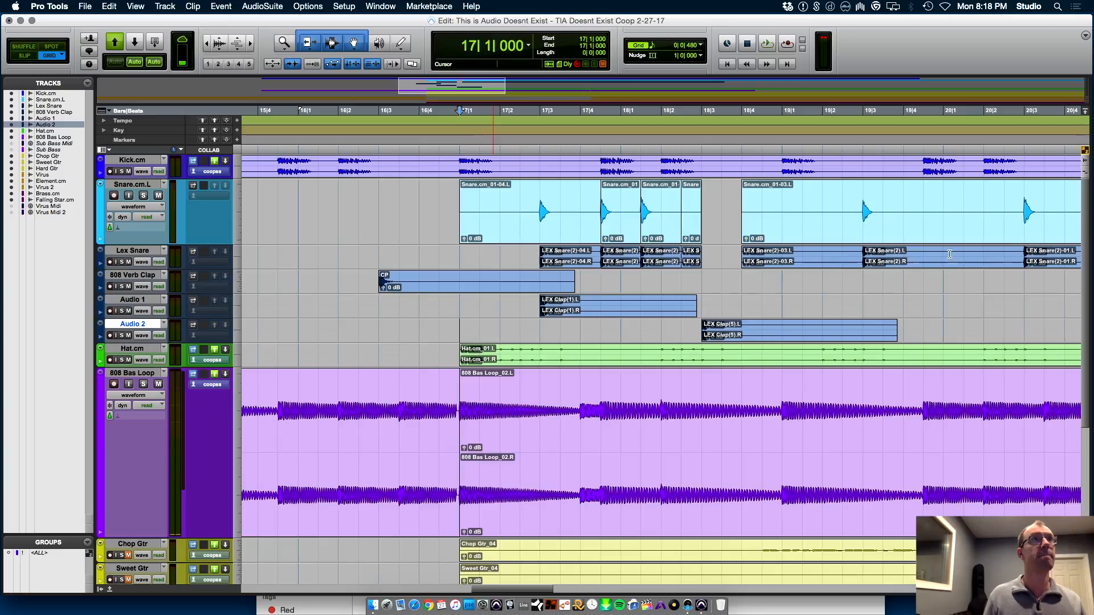
pyautogui.press('space')
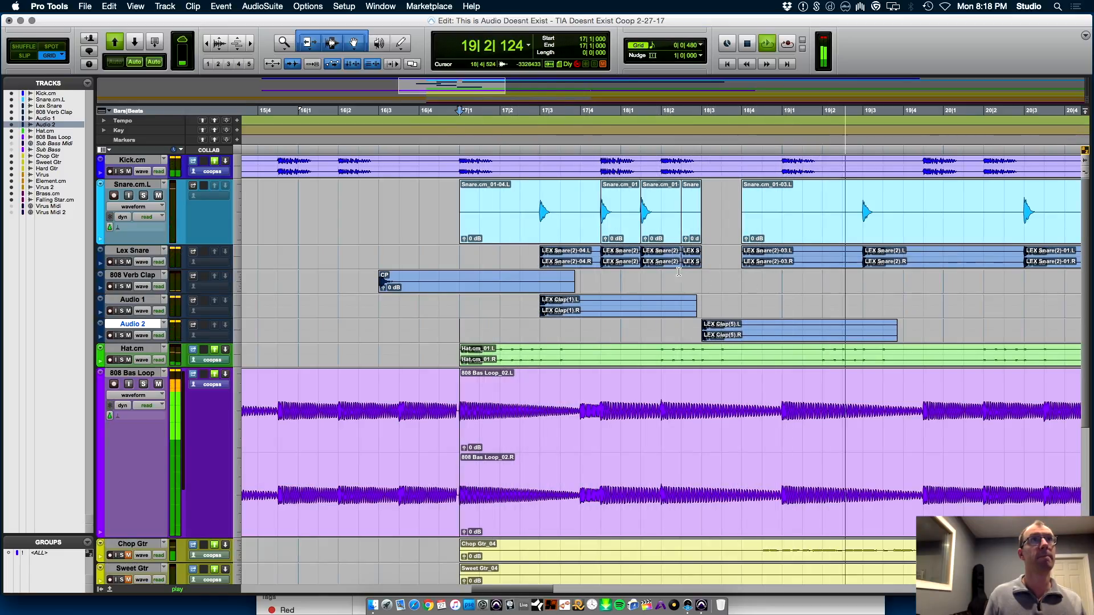
pyautogui.press('space')
# - Try a copy of the Lex Snare hit at 18|4|000 and play the pattern from 17|1|000
pyautogui.moveTo(665, 263); pyautogui.dragTo(763, 260)
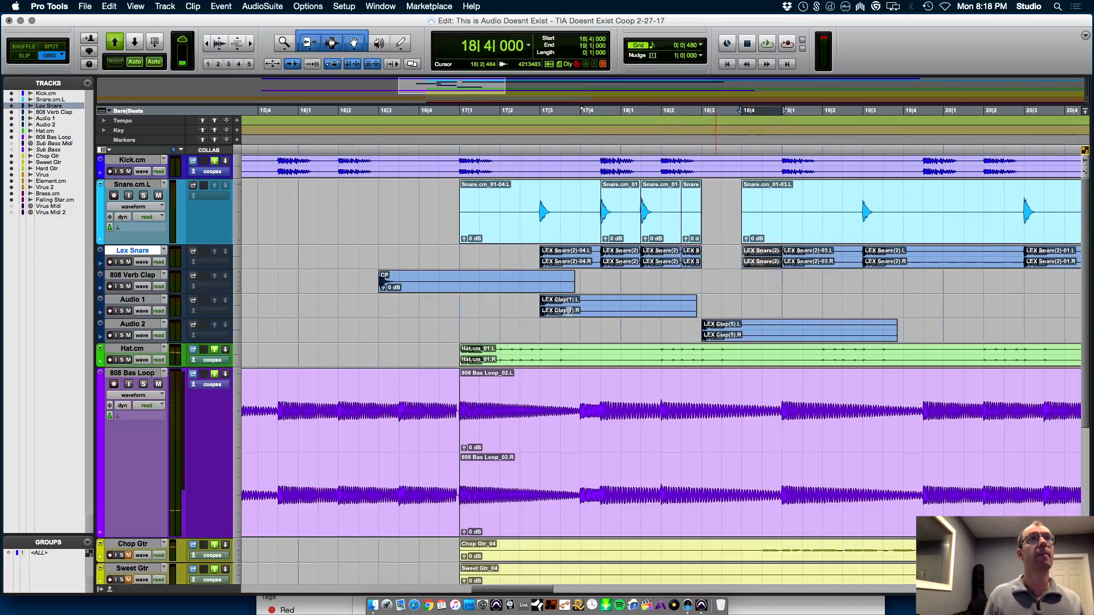
pyautogui.click(457, 327)
pyautogui.press('space')
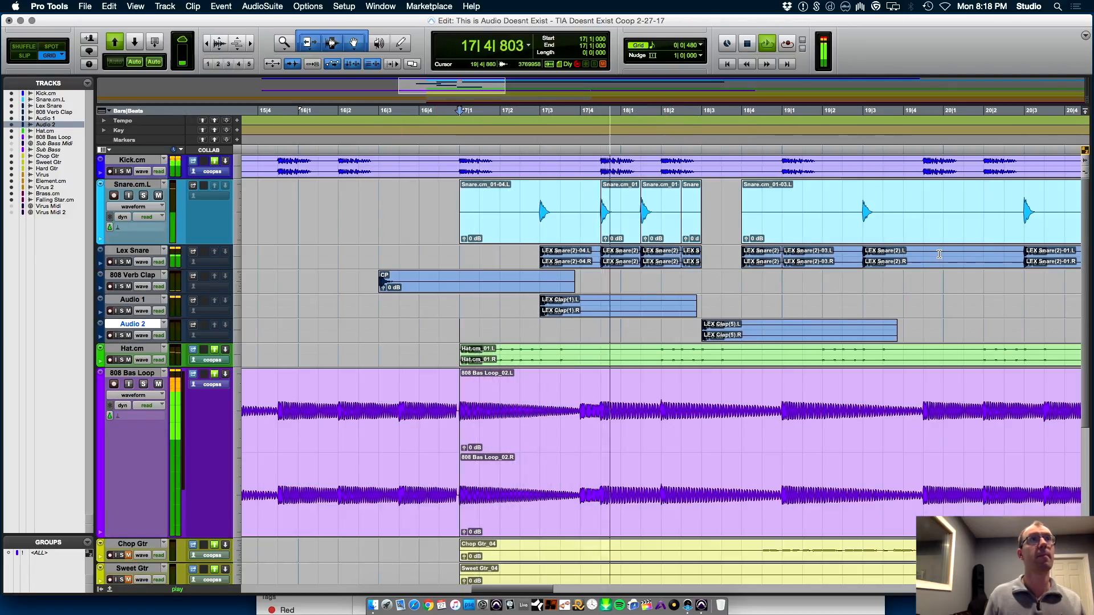
pyautogui.press('space')
pyautogui.click(758, 262)
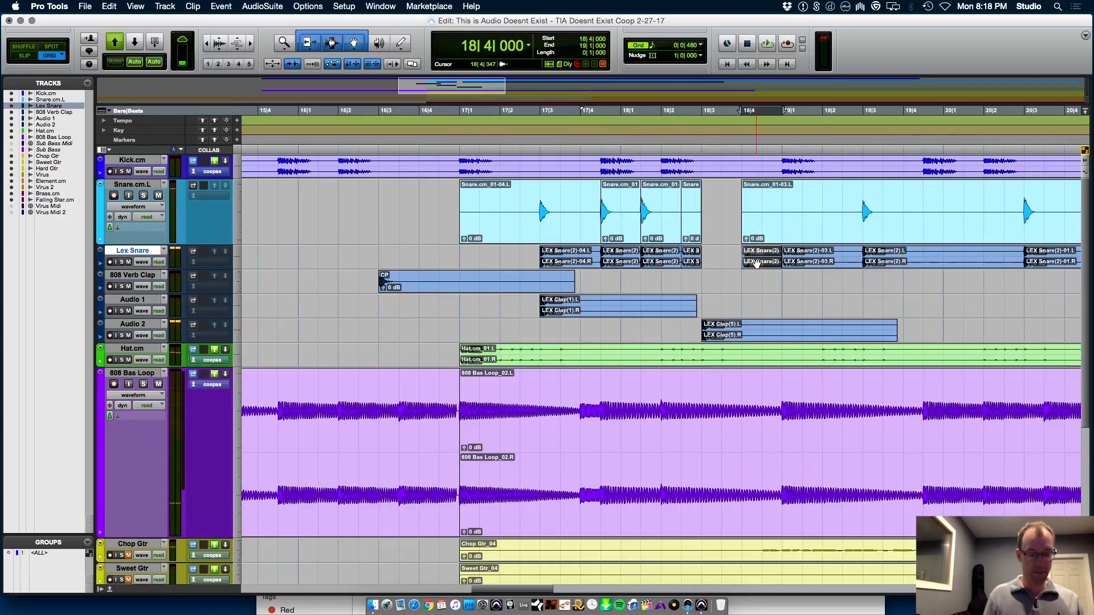
# - Copy the Snare.cm.L hit at 18|1|480 to 18|4|480 and play from 17|1|000
pyautogui.moveTo(646, 236); pyautogui.dragTo(778, 227)
pyautogui.click(465, 262)
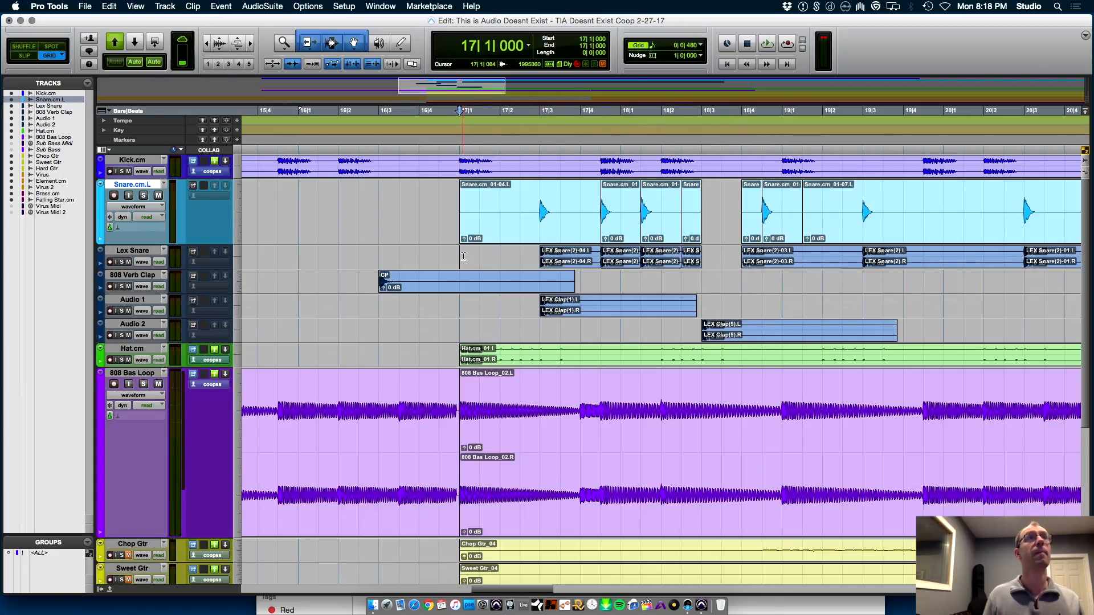
pyautogui.press('space')
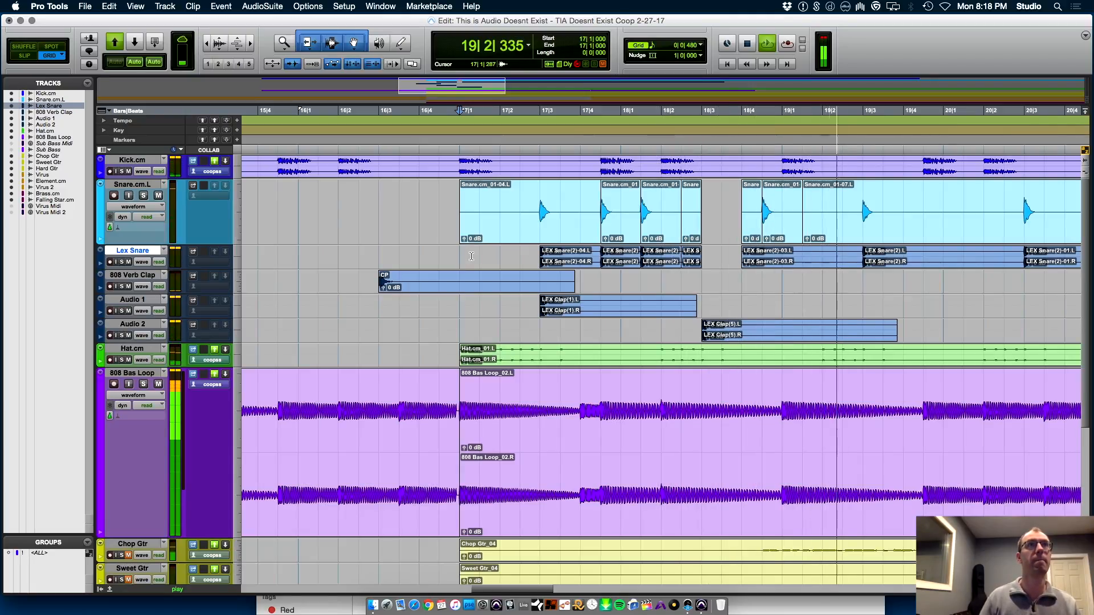
# - Check the track levels in the mixer during playback, return to the Edit window and stop playback
pyautogui.press('super+equal')
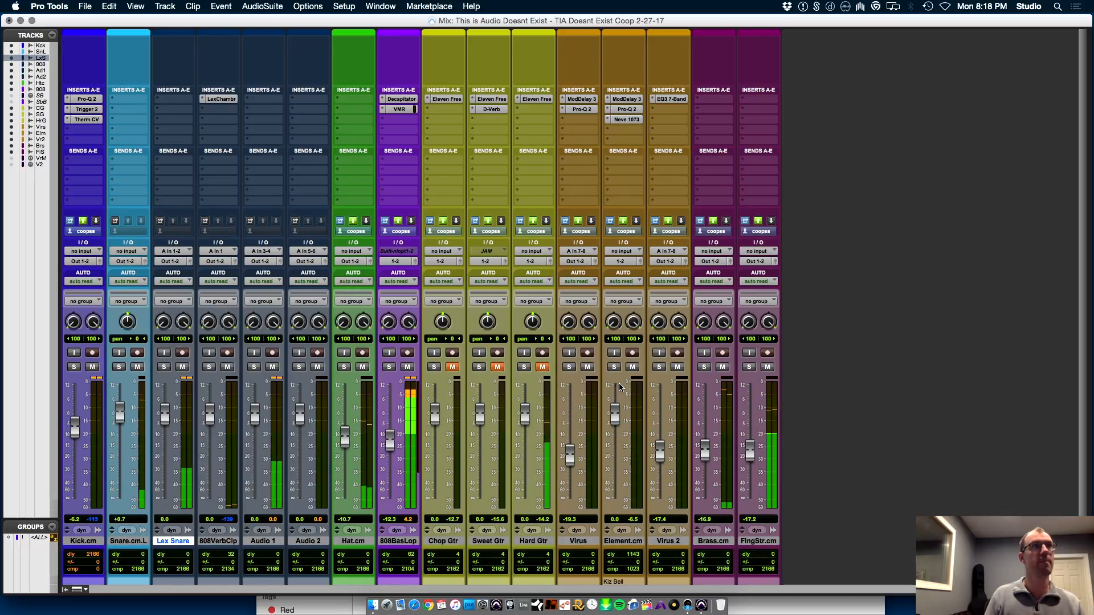
pyautogui.press('super+equal')
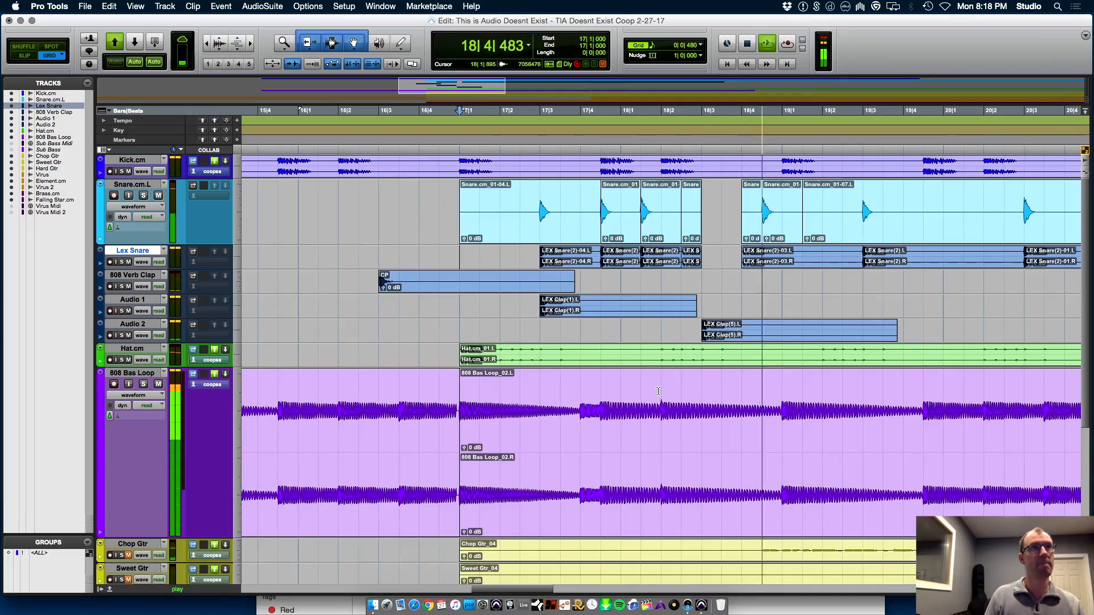
pyautogui.press('space')
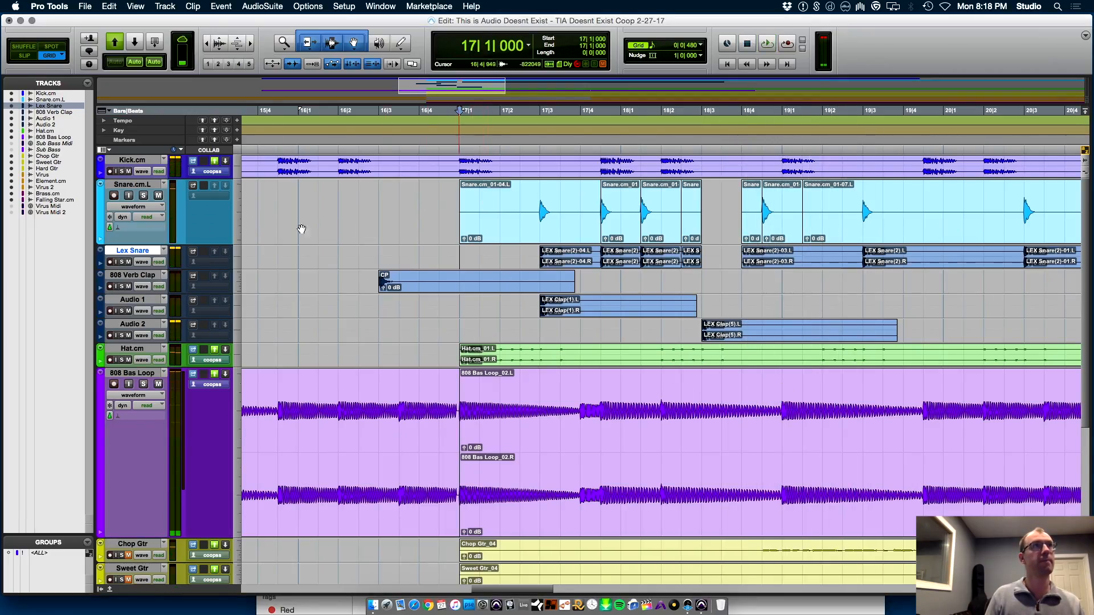
# - Enable X-Form elastic audio on the Snare.cm.L track and pitch-shift all its clips by +2 semitones
pyautogui.click(136, 227)
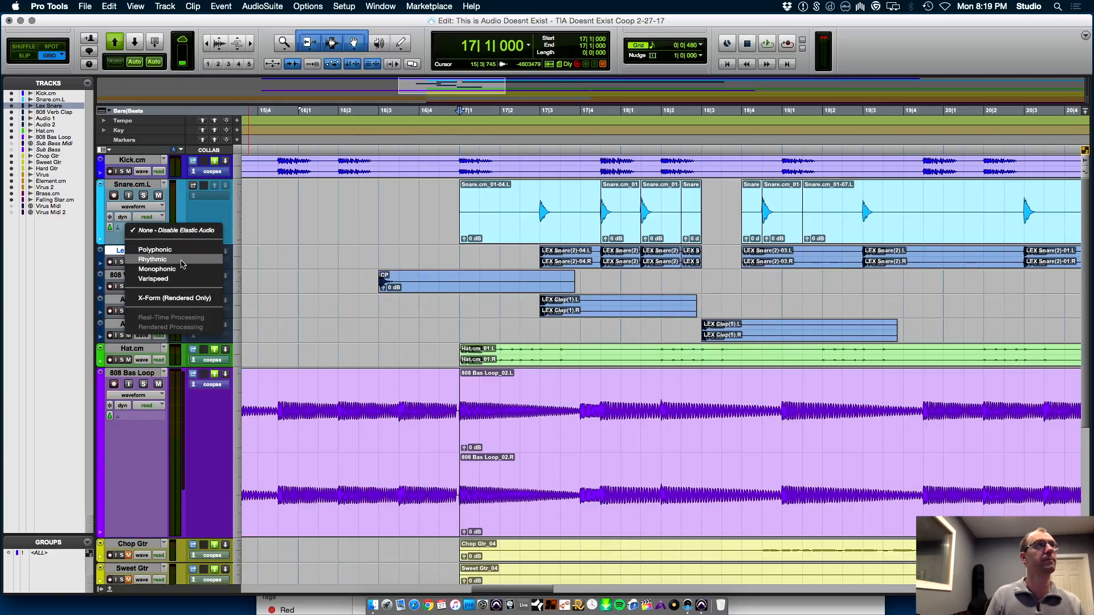
pyautogui.click(195, 298)
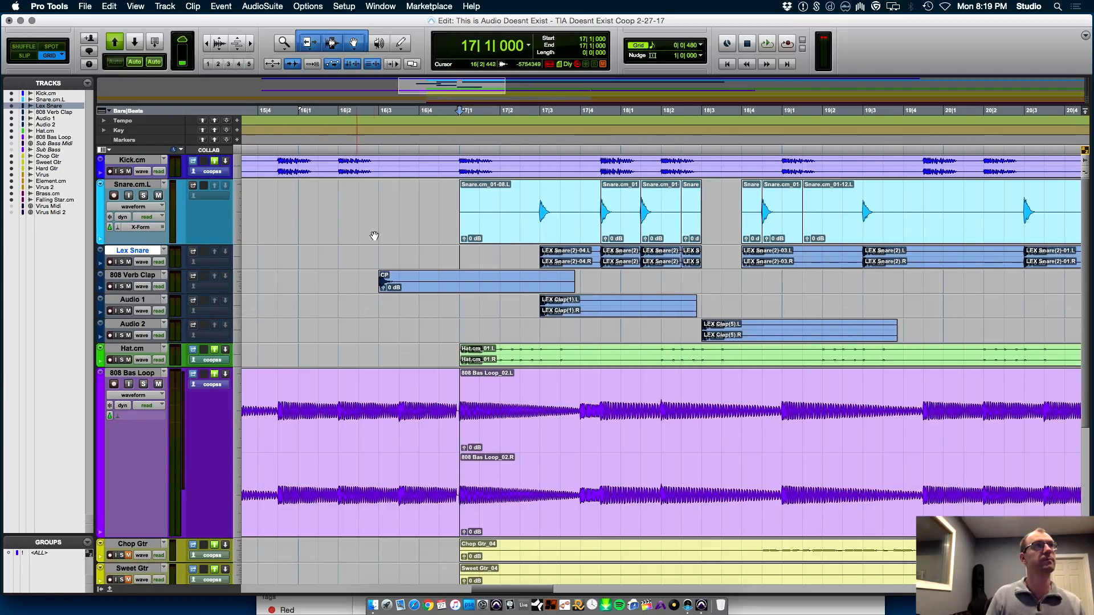
pyautogui.press('r')
pyautogui.press('r')
pyautogui.press('r')
pyautogui.press('r')
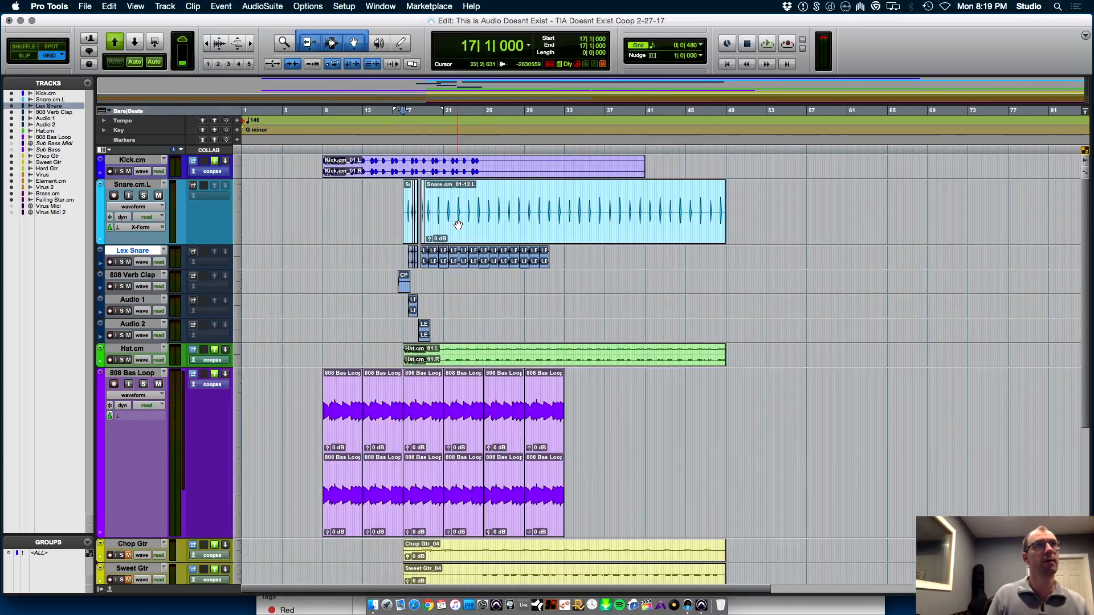
pyautogui.moveTo(359, 208); pyautogui.dragTo(840, 230)
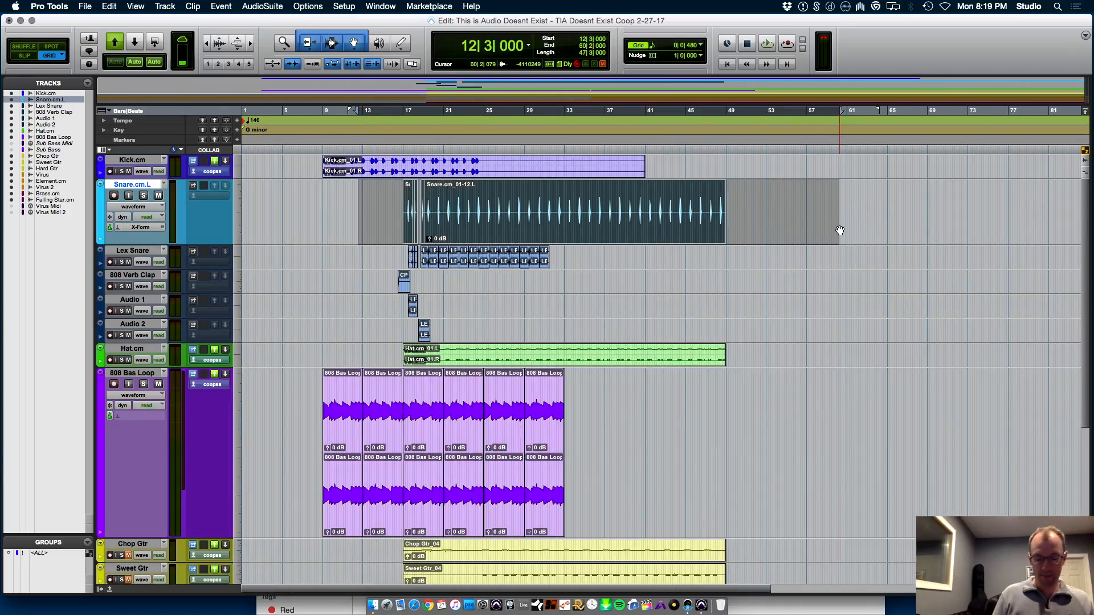
pyautogui.press('alt+KP_5')
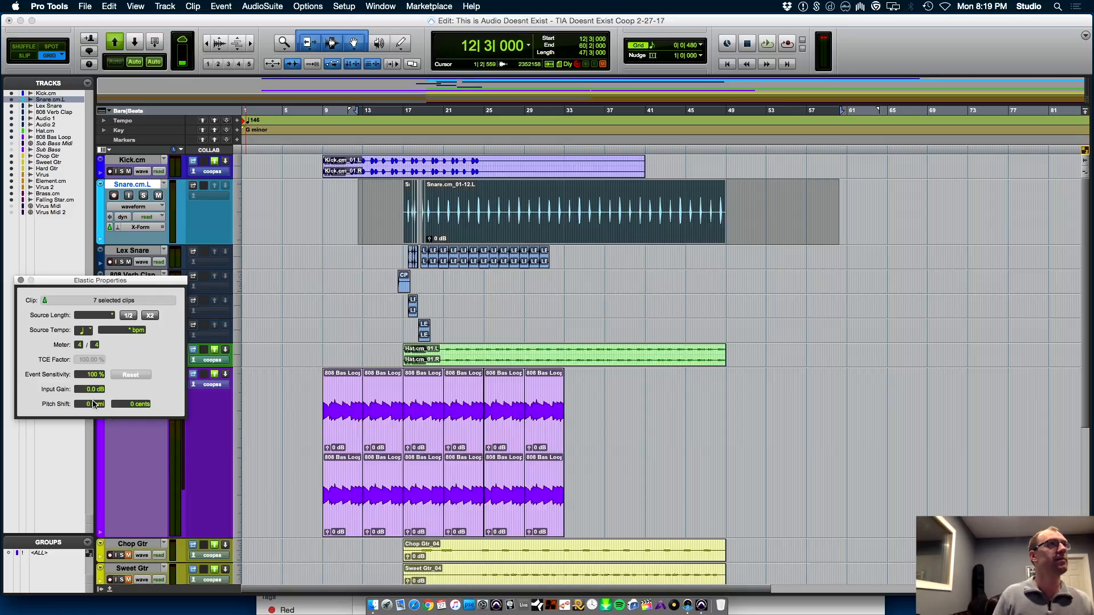
pyautogui.moveTo(93, 401); pyautogui.dragTo(92, 398)
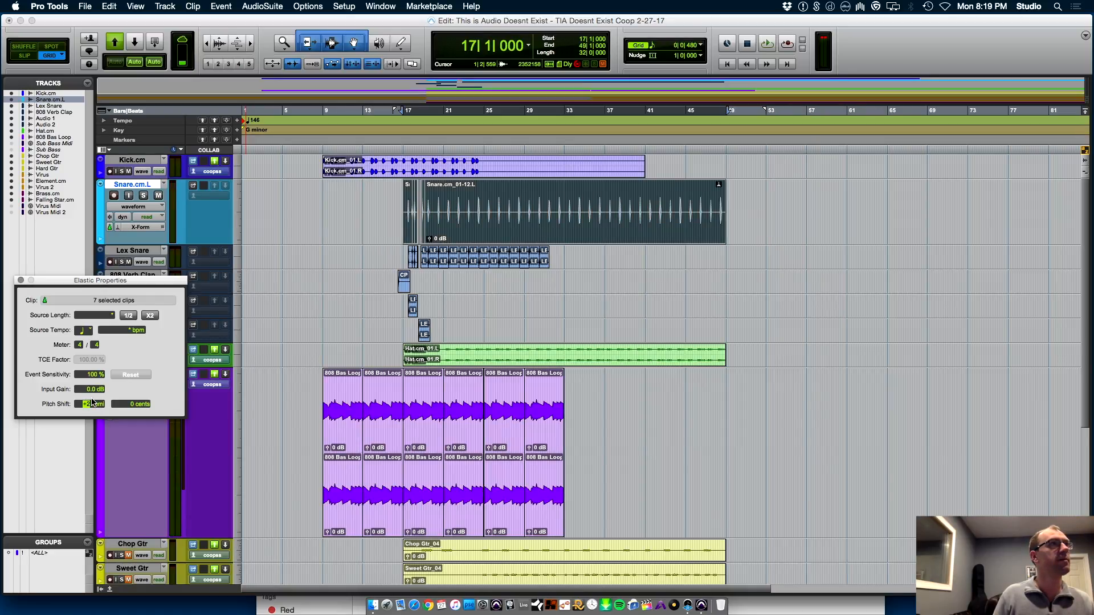
# - Play the pitch-shifted snare pattern with the full arrangement from 16|2|000
pyautogui.click(402, 184)
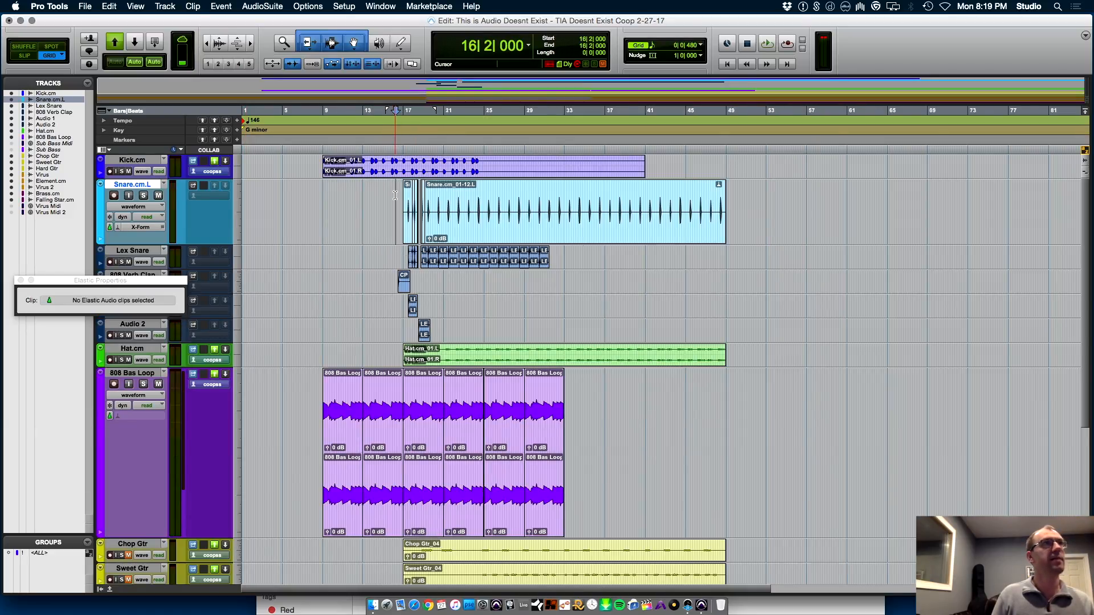
pyautogui.press('super+bracketright')
pyautogui.press('super+bracketright')
pyautogui.press('super+bracketright')
pyautogui.press('space')
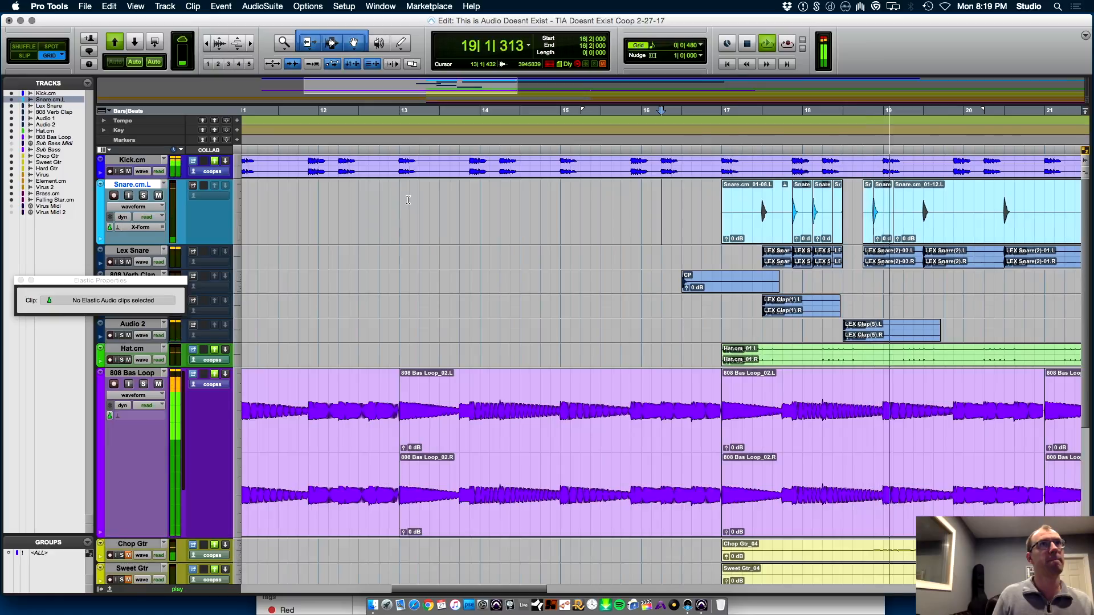
pyautogui.press('super+bracketleft')
pyautogui.press('super+bracketleft')
pyautogui.press('space')
pyautogui.press('space')
pyautogui.press('super+bracketright')
pyautogui.press('super+bracketright')
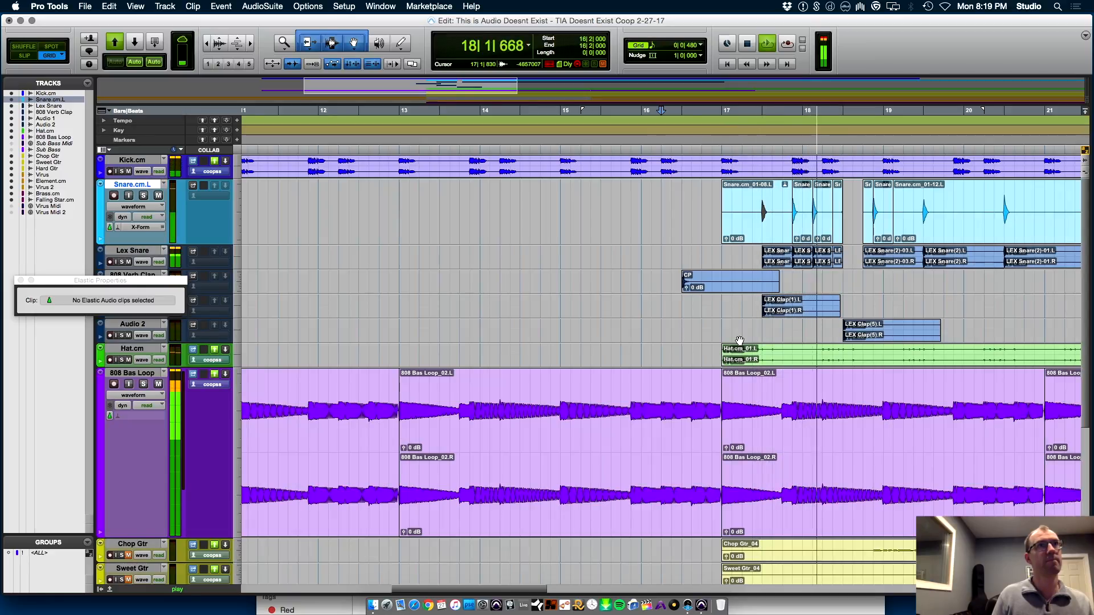
pyautogui.press('space')
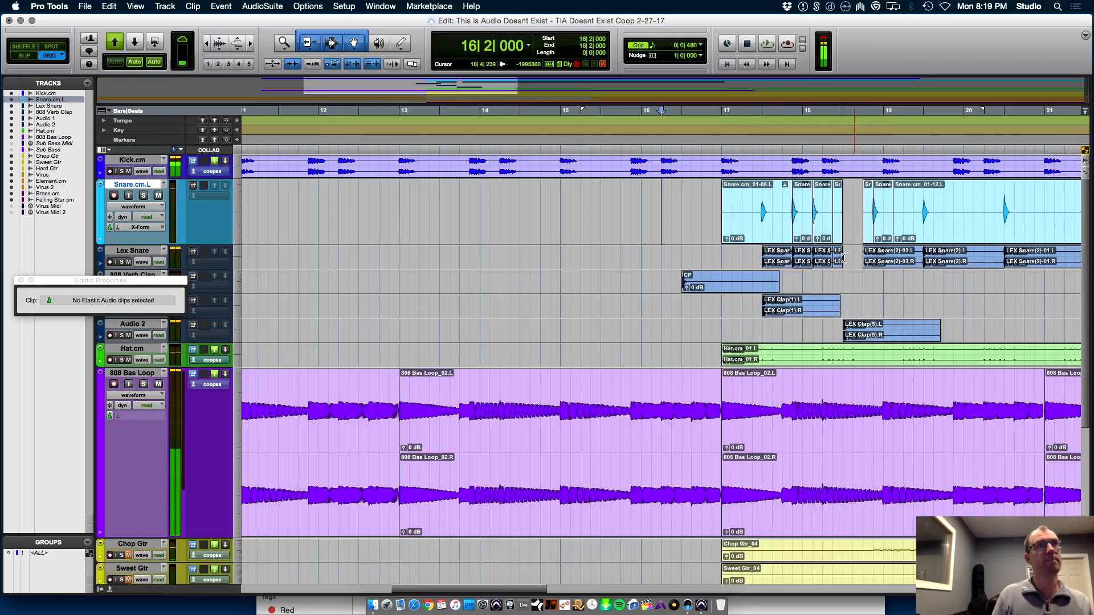
# - Copy the snare hit at 18|1|480 on both snare tracks to 18|3|000
pyautogui.click(775, 251)
pyautogui.click(774, 261)
pyautogui.keyDown('shift'); pyautogui.click(772, 236); pyautogui.keyUp('shift')
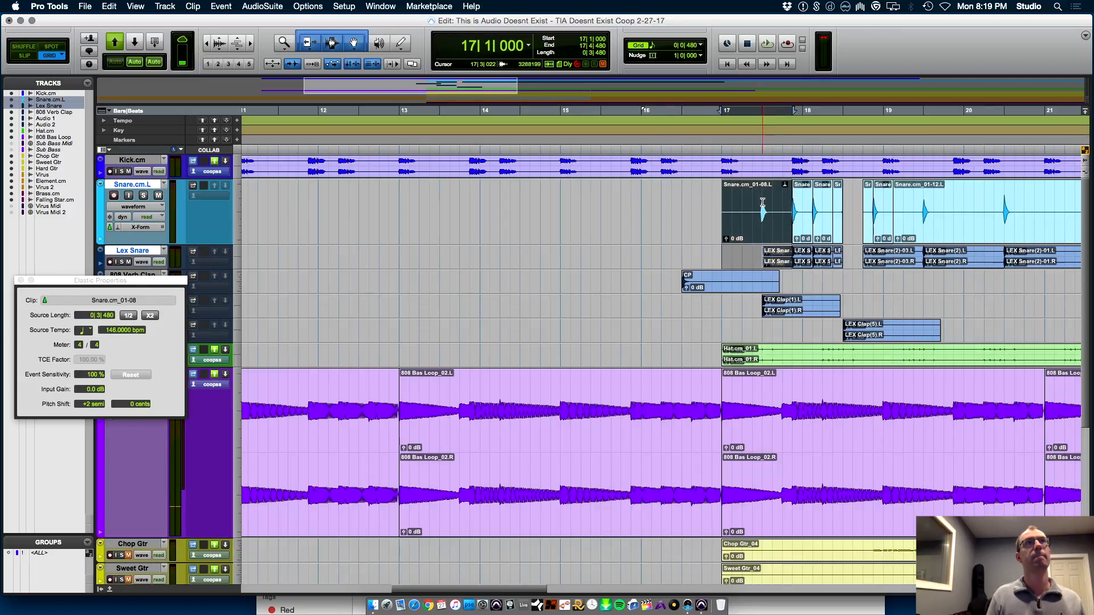
pyautogui.click(827, 238)
pyautogui.click(819, 230)
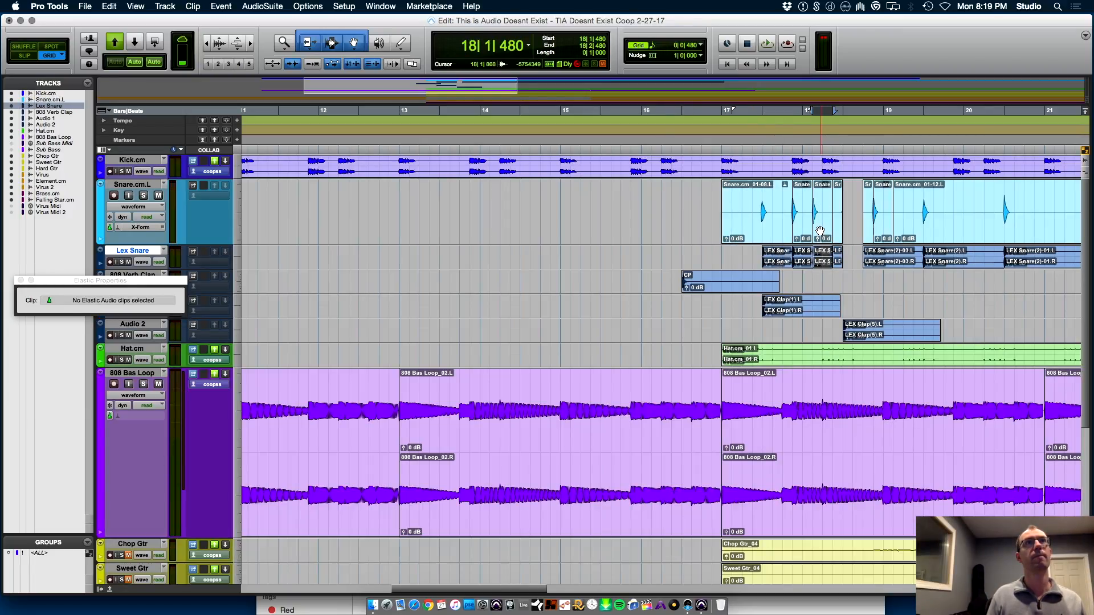
pyautogui.moveTo(819, 230); pyautogui.dragTo(852, 226)
# - Play from 16|3|480 and lower the Snare.cm.L fader to -3.0 dB and the Lex Snare fader to -9.9 dB
pyautogui.click(695, 195)
pyautogui.press('super+equal')
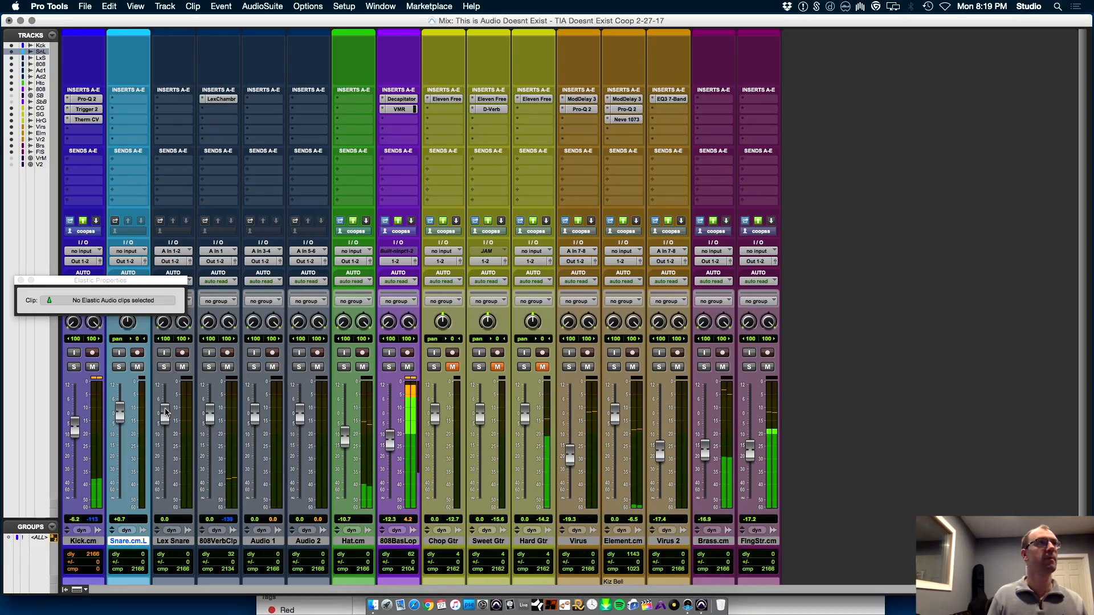
pyautogui.moveTo(122, 420); pyautogui.dragTo(165, 439)
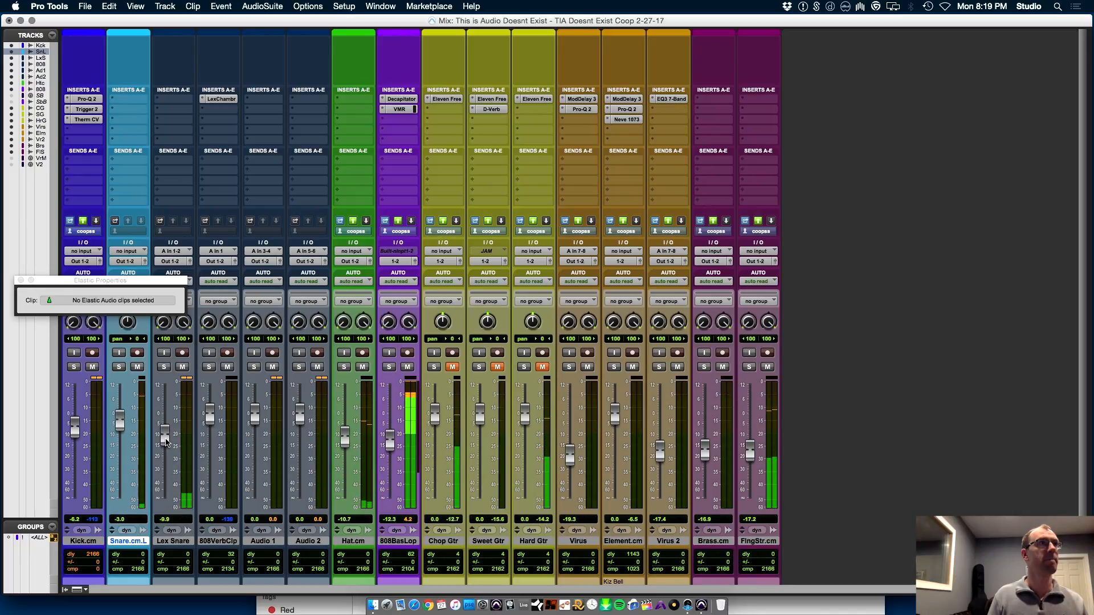
pyautogui.press('super+equal')
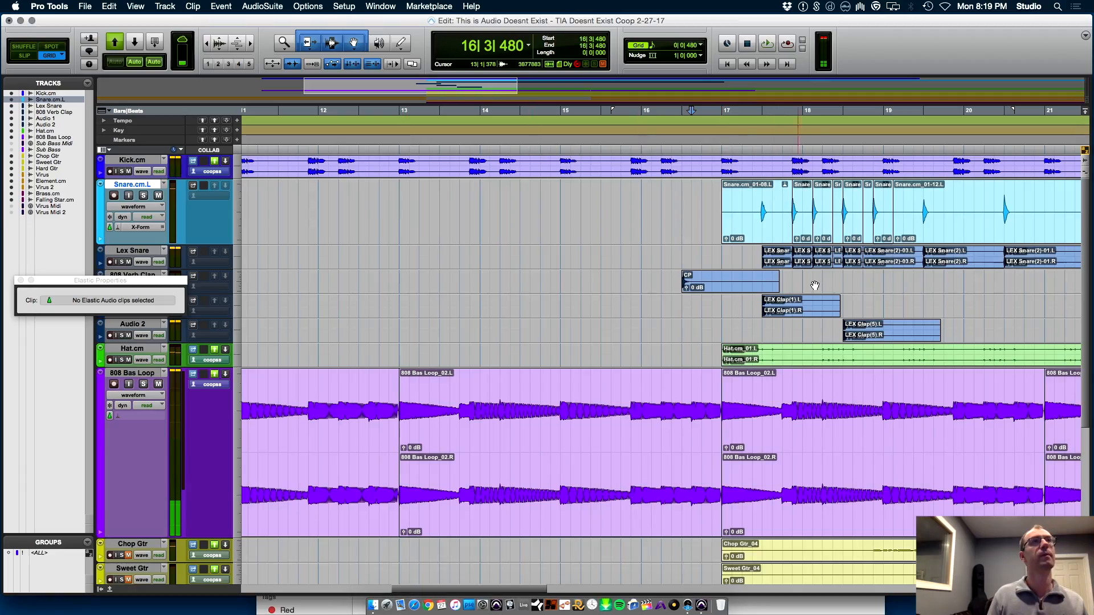
# - Duplicate the two-bar pattern from 17|1|000 to 19|1|000 across the snare and clap tracks
pyautogui.moveTo(724, 329); pyautogui.dragTo(883, 189)
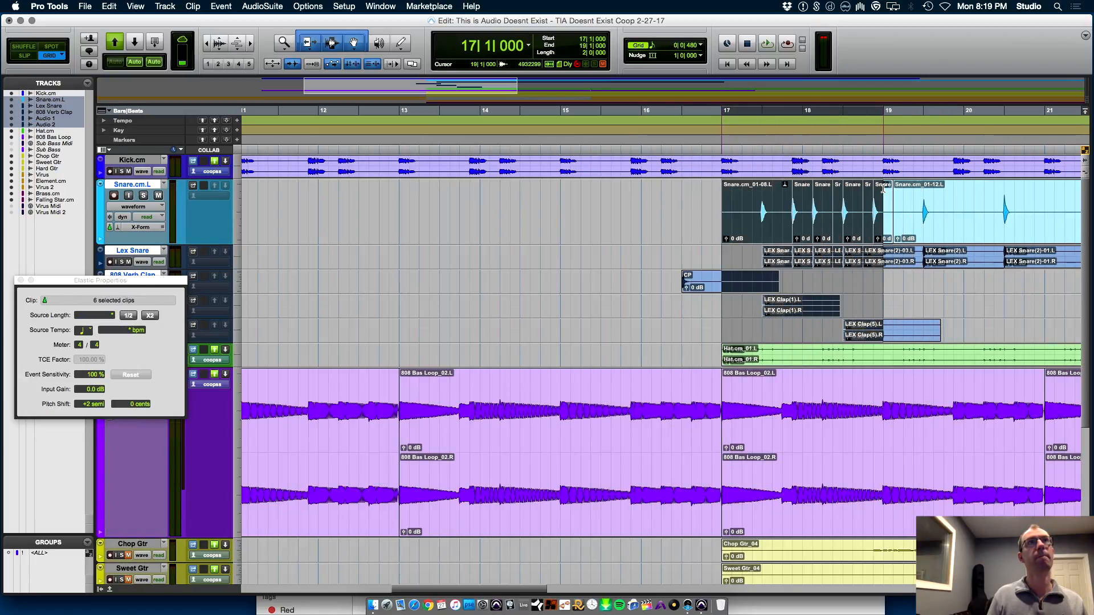
pyautogui.press('super+d')
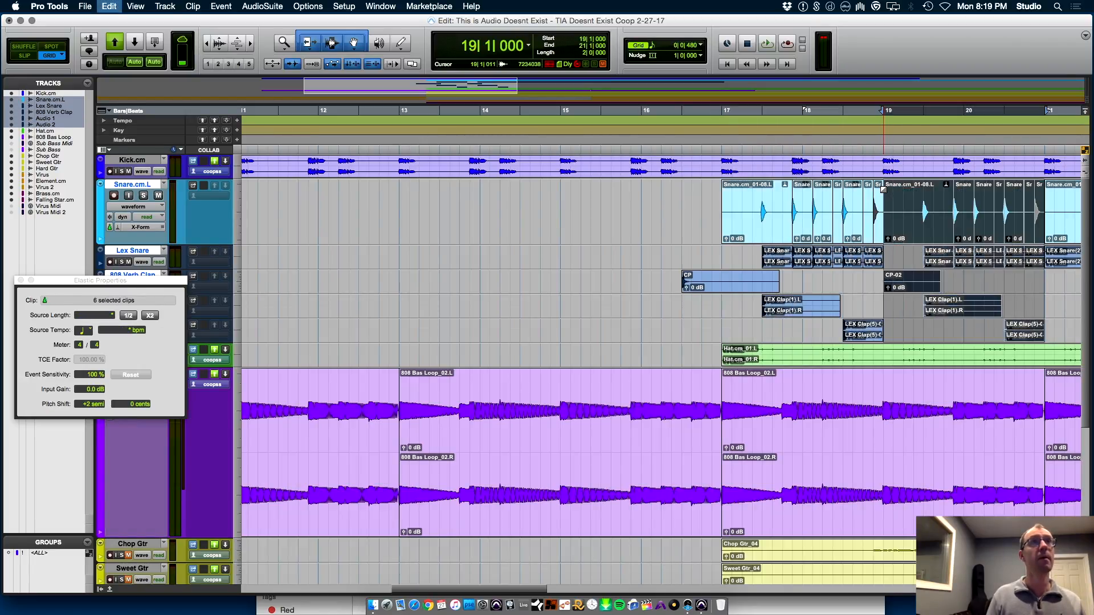
pyautogui.press('super+d')
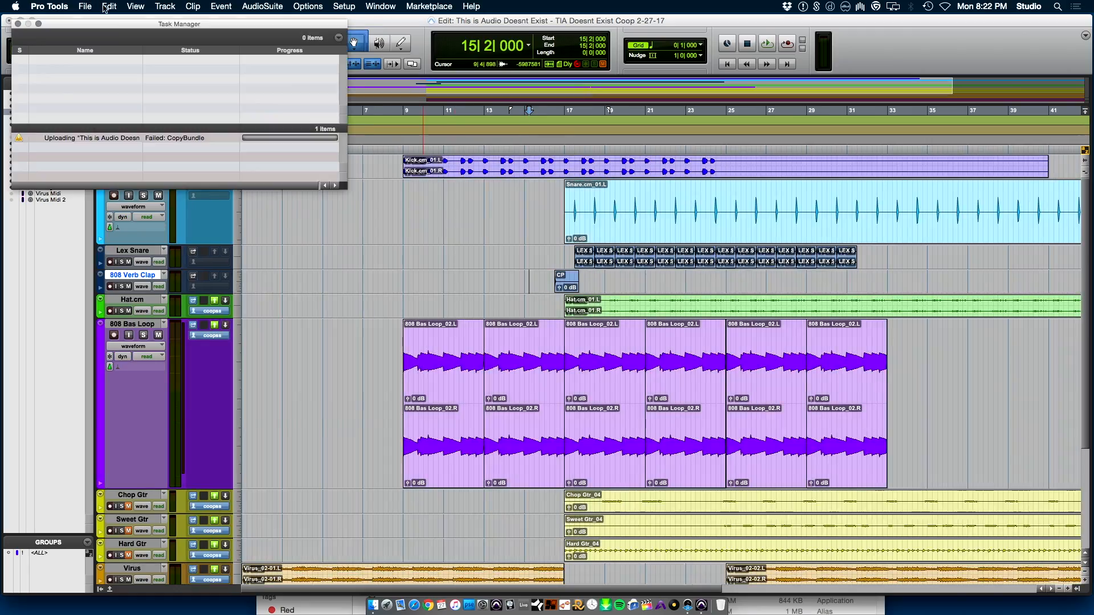
# - Close the outdated version of the project
pyautogui.click(85, 6)
pyautogui.click(103, 68)
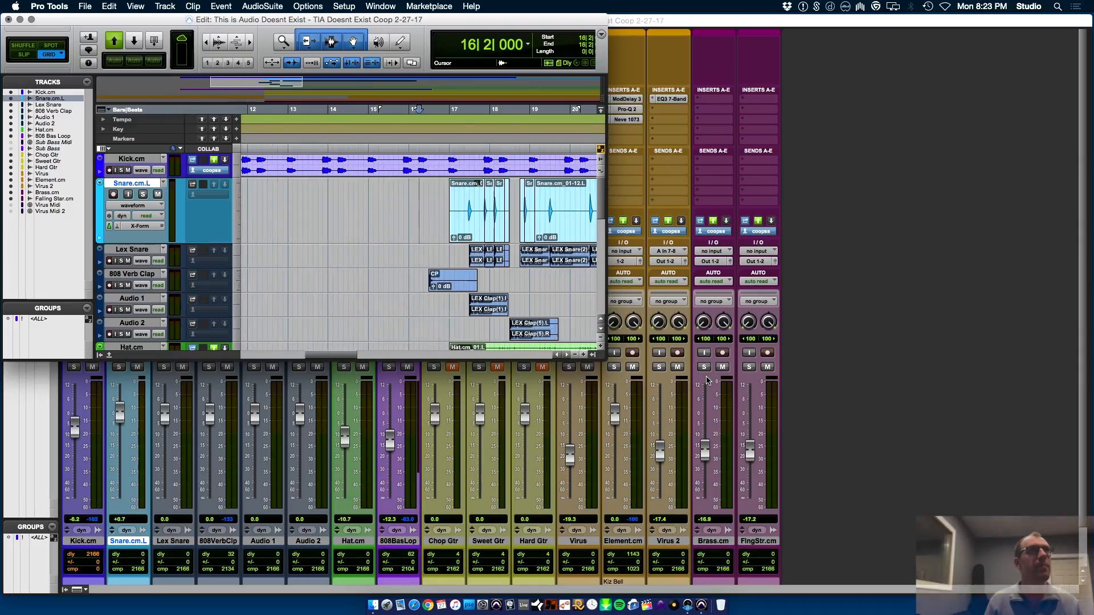
# - Play the recovered project briefly from 16|2|000 and enlarge the Edit window to fill the screen
pyautogui.press('space')
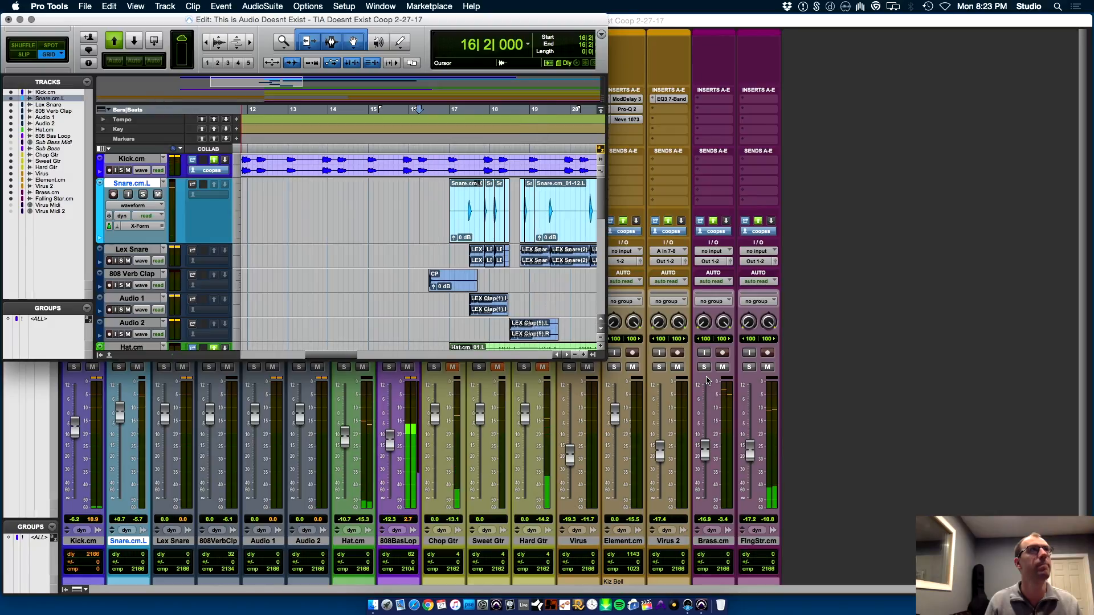
pyautogui.press('space')
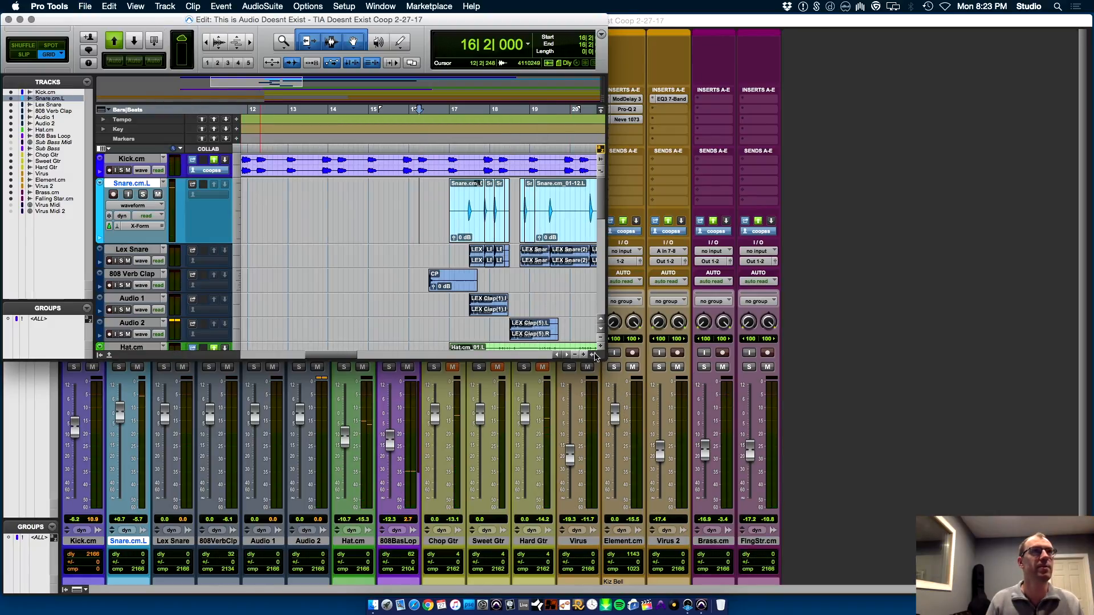
pyautogui.moveTo(601, 357); pyautogui.dragTo(1090, 592)
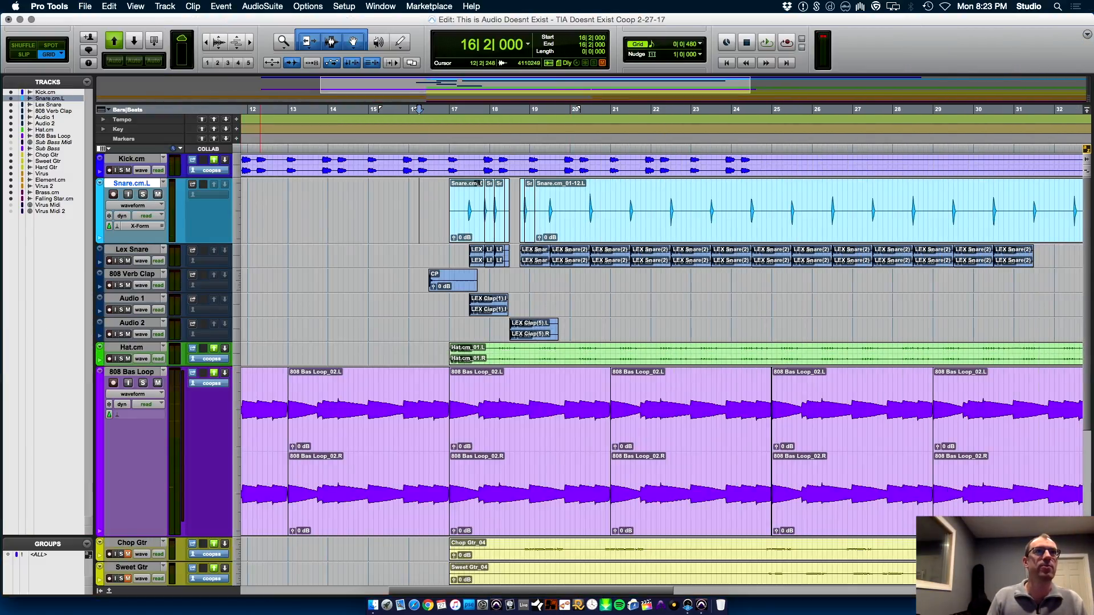
# - Save the project as a new version titled "TIA Doesnt Exist Coop 2-27-17 2"
pyautogui.click(85, 6)
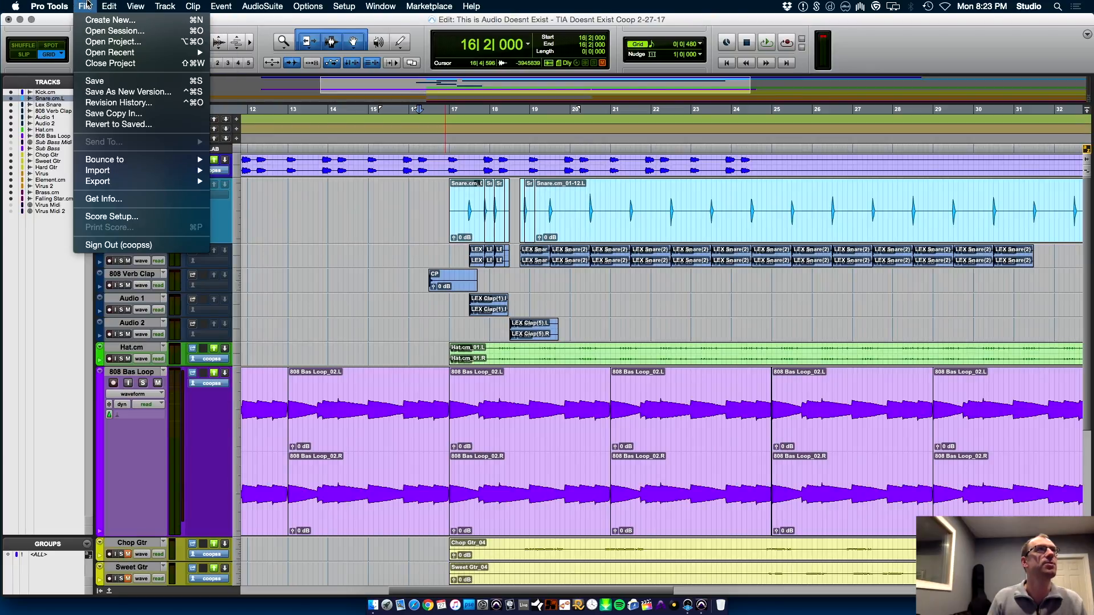
pyautogui.click(131, 95)
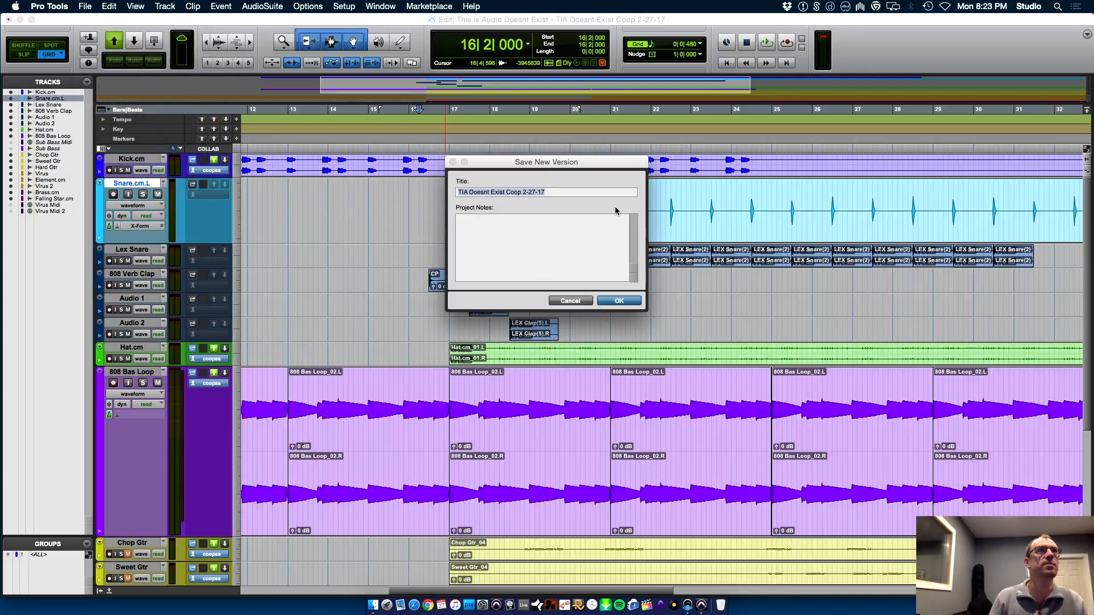
pyautogui.press('Right')
pyautogui.write('2')
pyautogui.press('Return')
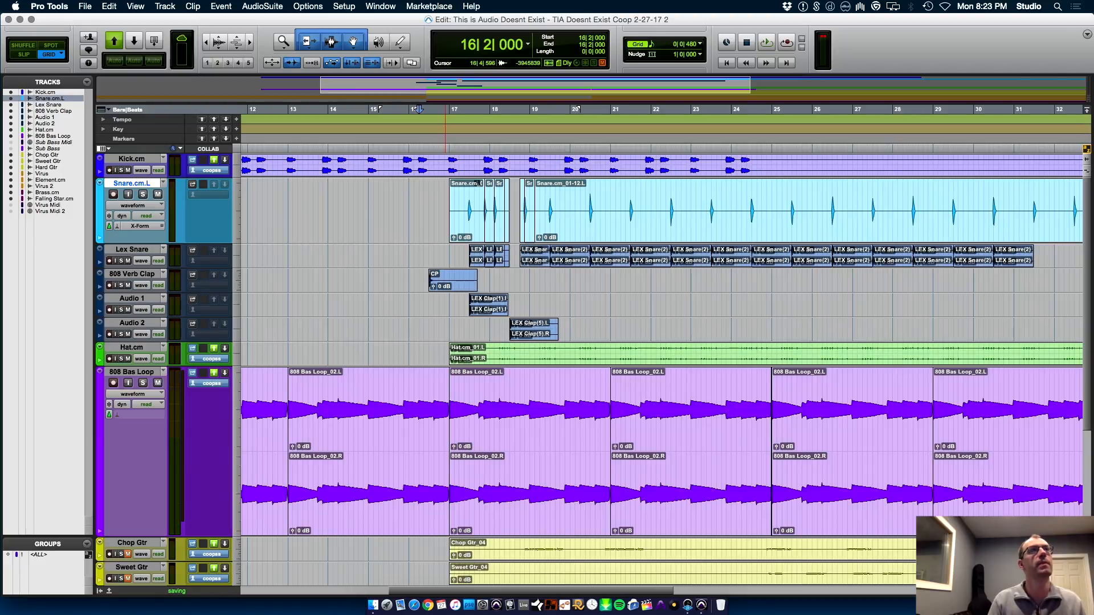
# - Play the snare and clap pattern from 17|1|000 and check the track levels in the mixer
pyautogui.click(450, 248)
pyautogui.press('space')
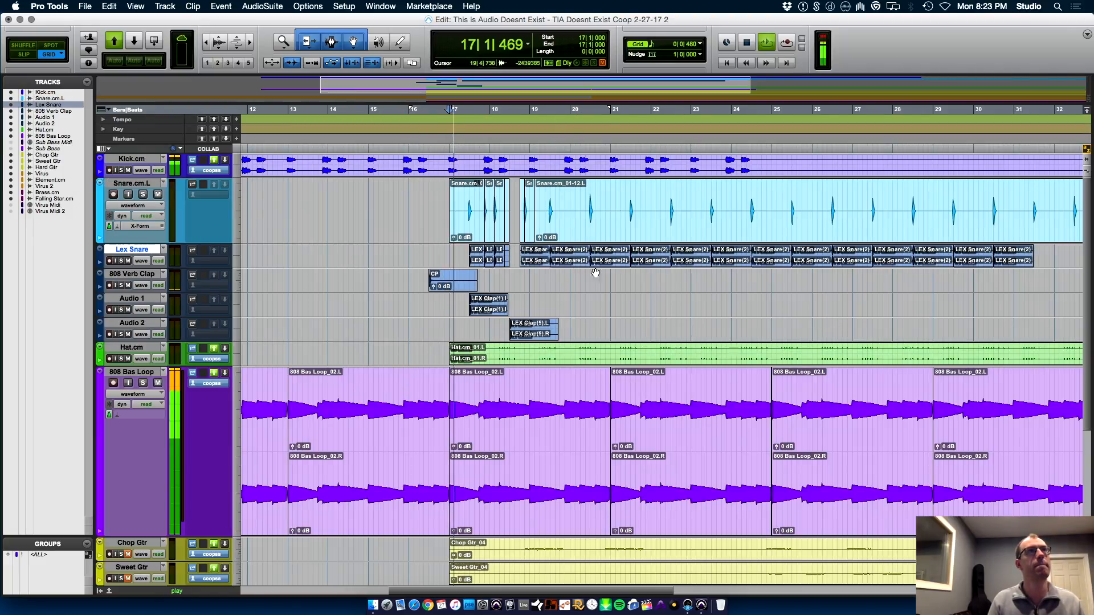
pyautogui.press('super+bracketright')
pyautogui.press('super+equal')
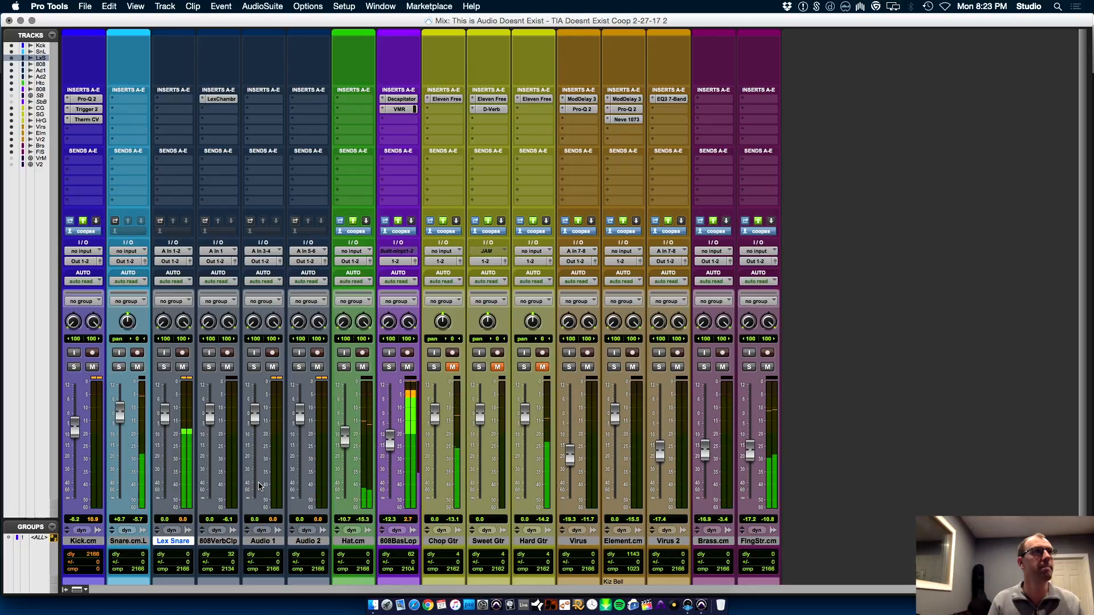
pyautogui.press('space')
pyautogui.press('super+equal')
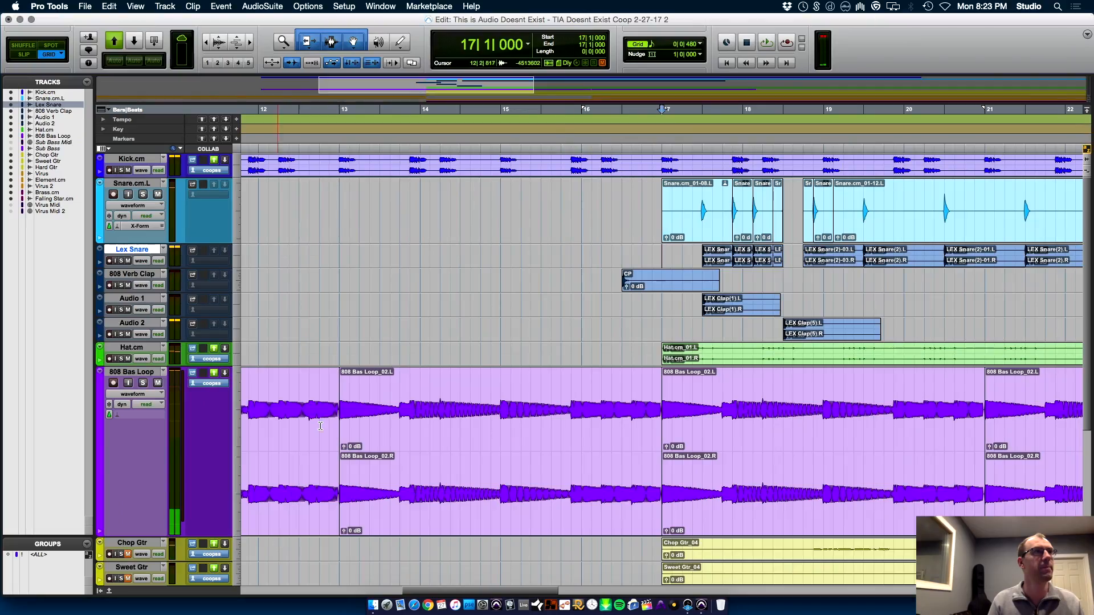
# - Rename the Audio 1 track "Lex Clap 1" and the Audio 2 track "Lex Clap 2"
pyautogui.doubleClick(131, 299)
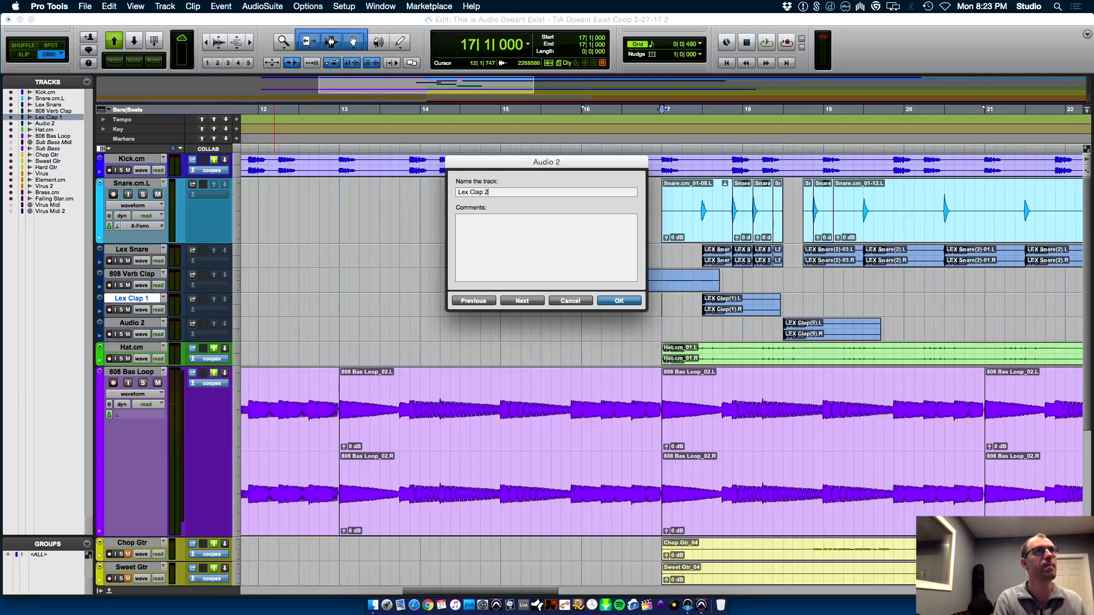
pyautogui.press('Return')
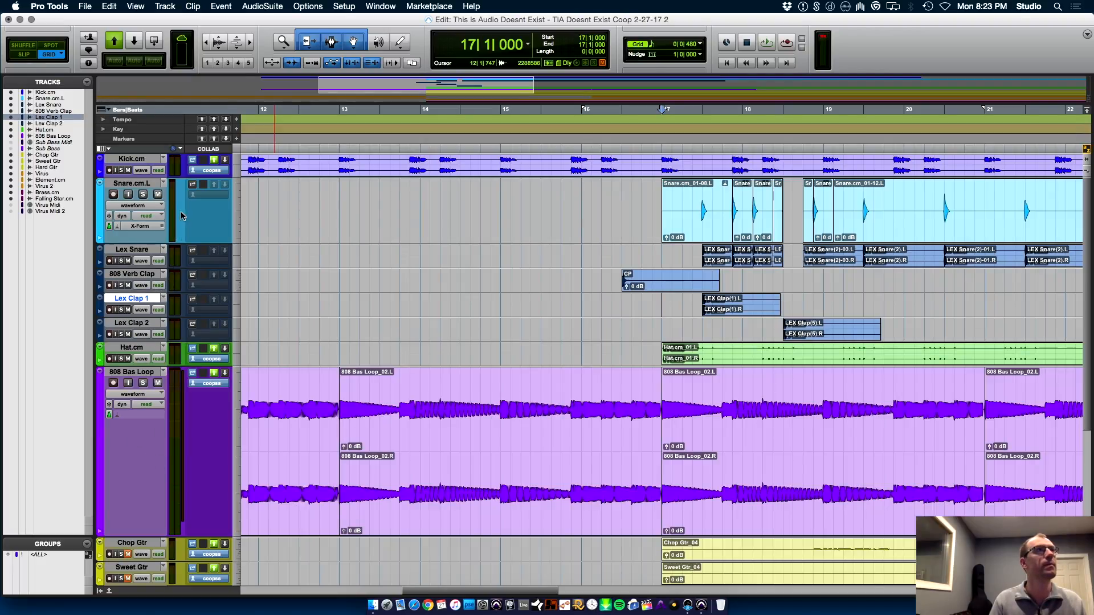
# - Lower the mixer faders during playback: Lex Snare to -15.0 dB, Lex Clap 1 to -11.3 dB and Lex Clap 2 to -10.5 dB
pyautogui.press('super+equal')
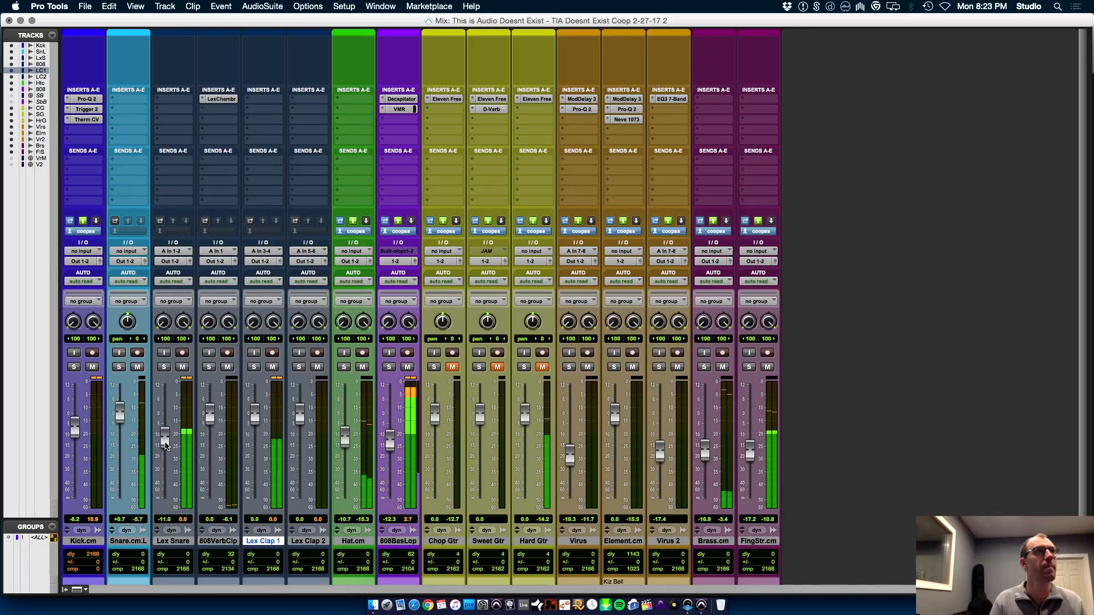
pyautogui.moveTo(254, 420); pyautogui.dragTo(298, 442)
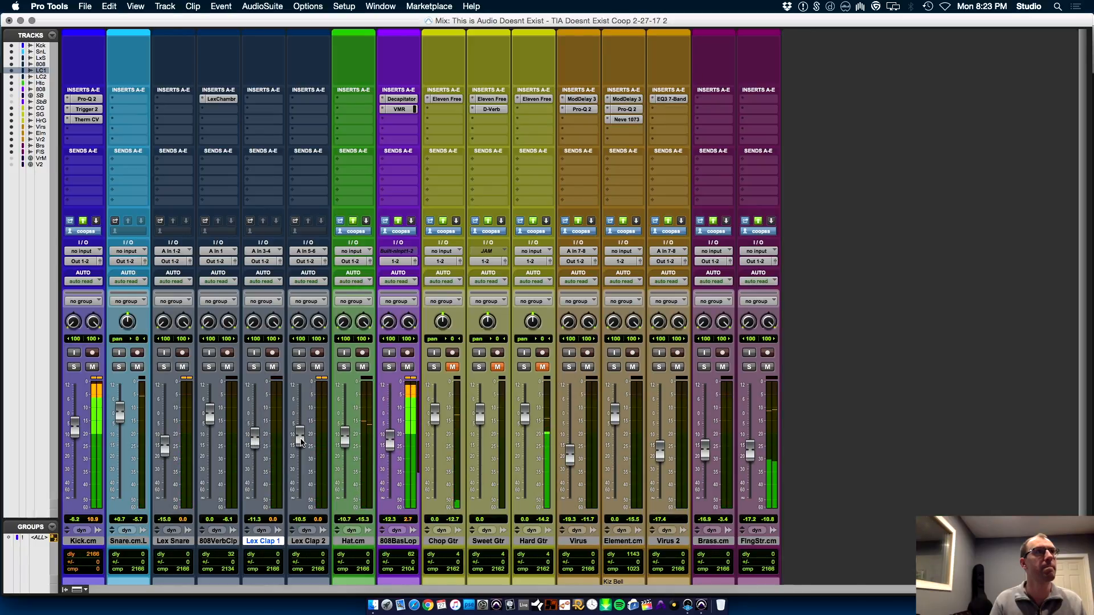
# - Stop playback and enlarge the Lex Snare, 808 Verb Clap, Lex Clap 1 and Lex Clap 2 tracks in the Edit window
pyautogui.press('super+equal')
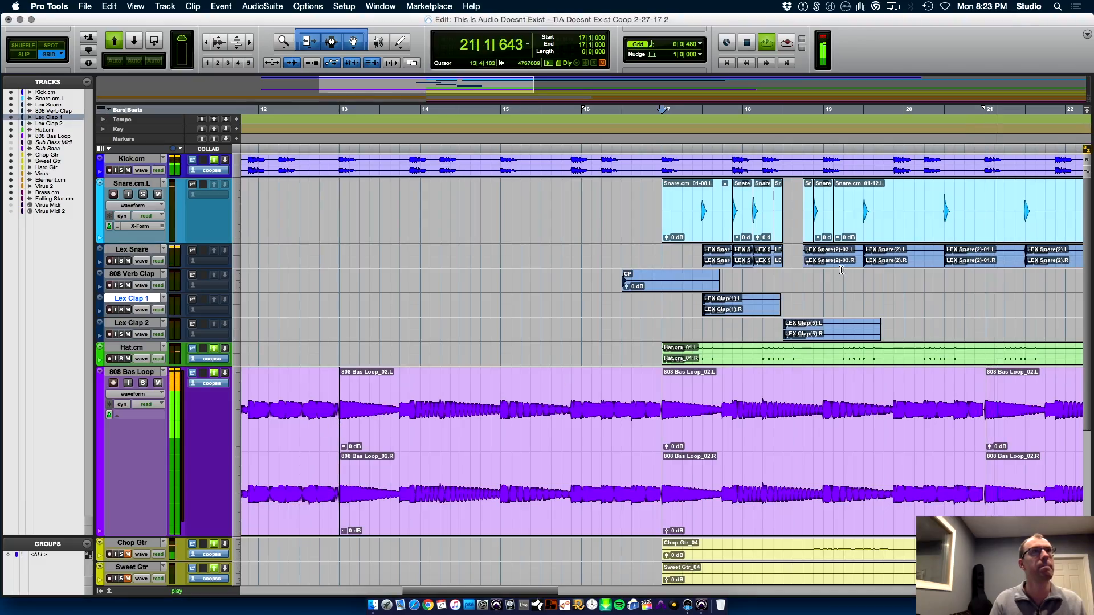
pyautogui.press('space')
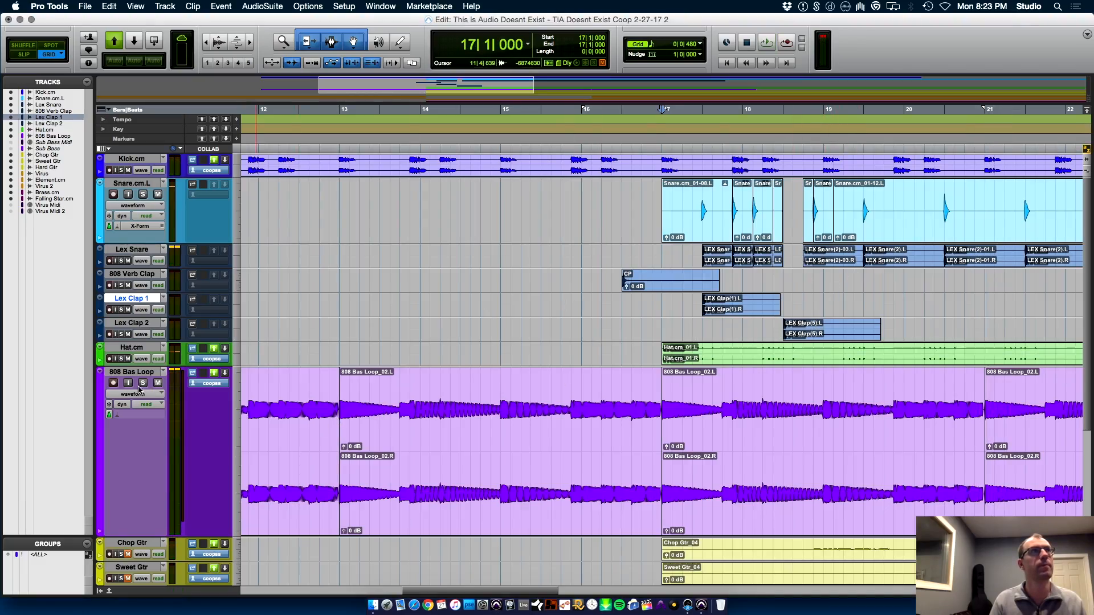
pyautogui.click(136, 324)
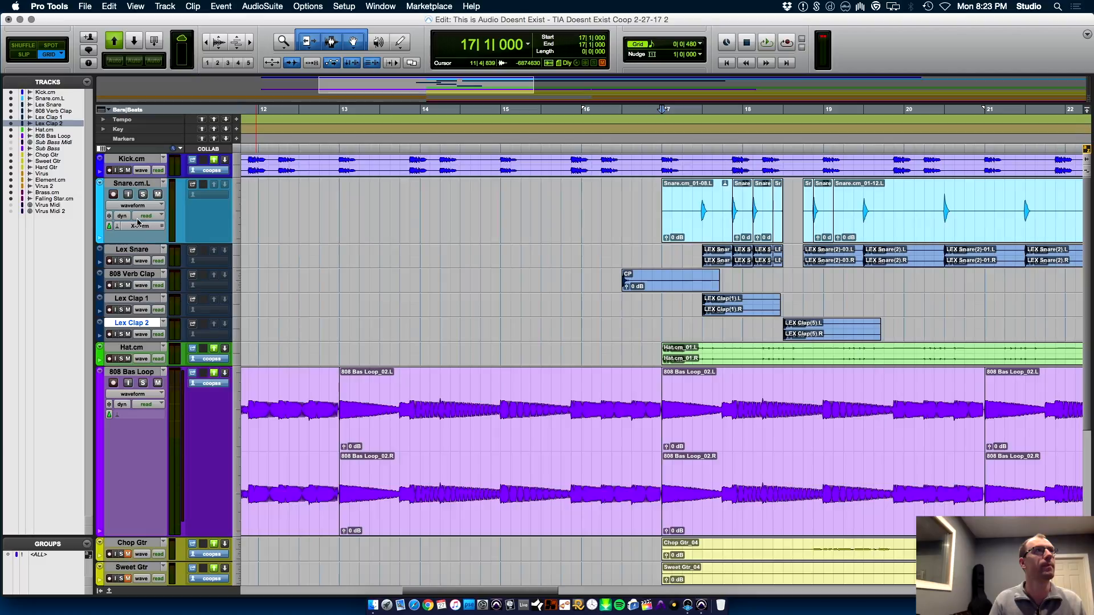
pyautogui.keyDown('shift'); pyautogui.click(135, 251); pyautogui.keyUp('shift')
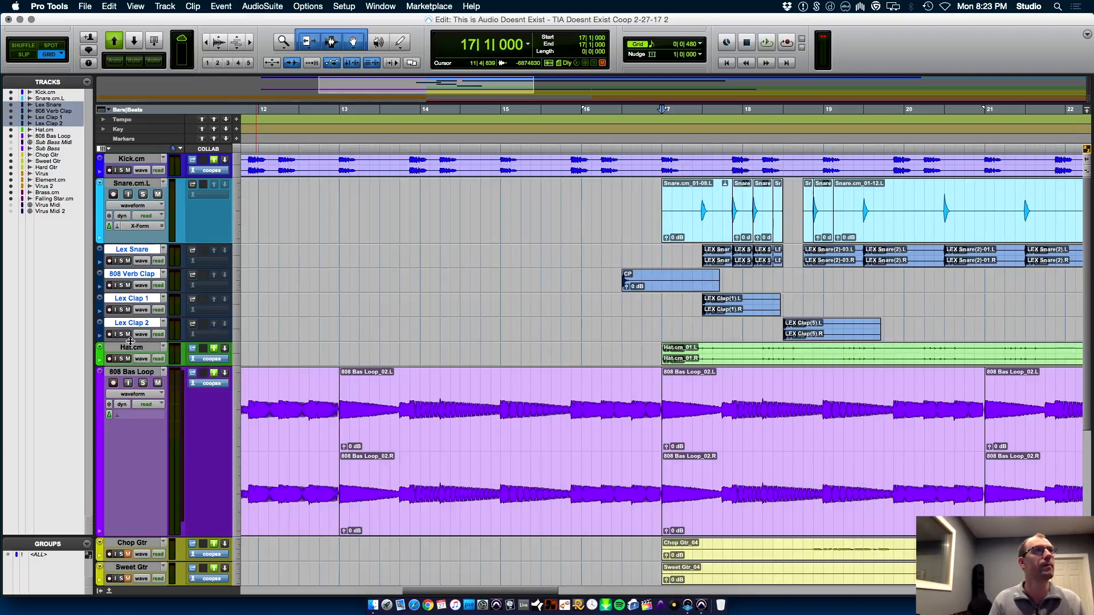
pyautogui.hotkey('ctrl', 'Up')
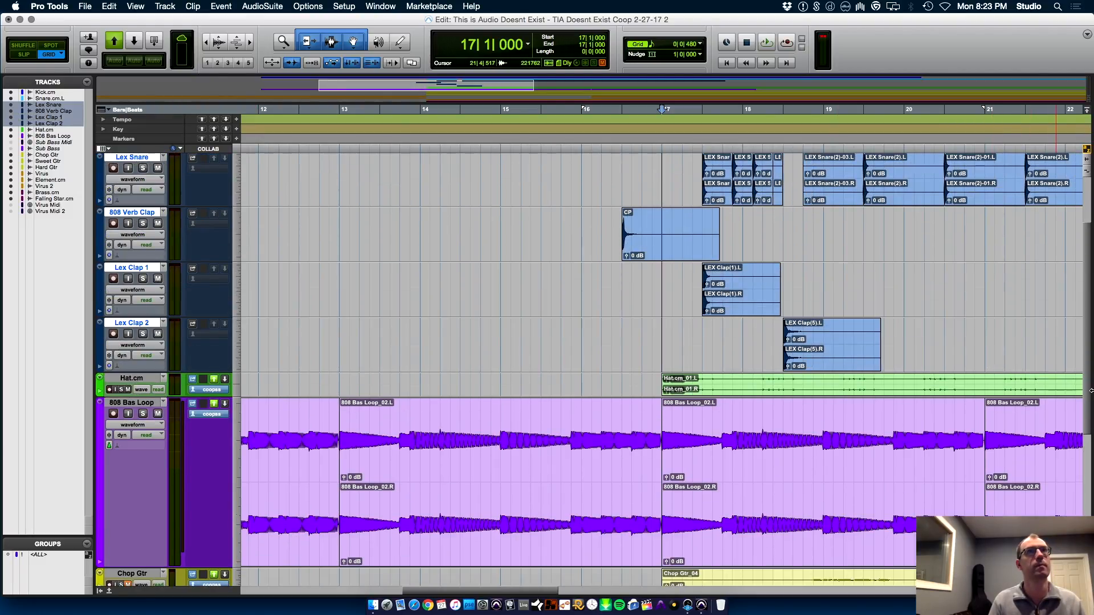
pyautogui.scroll(3, 1054, 319)
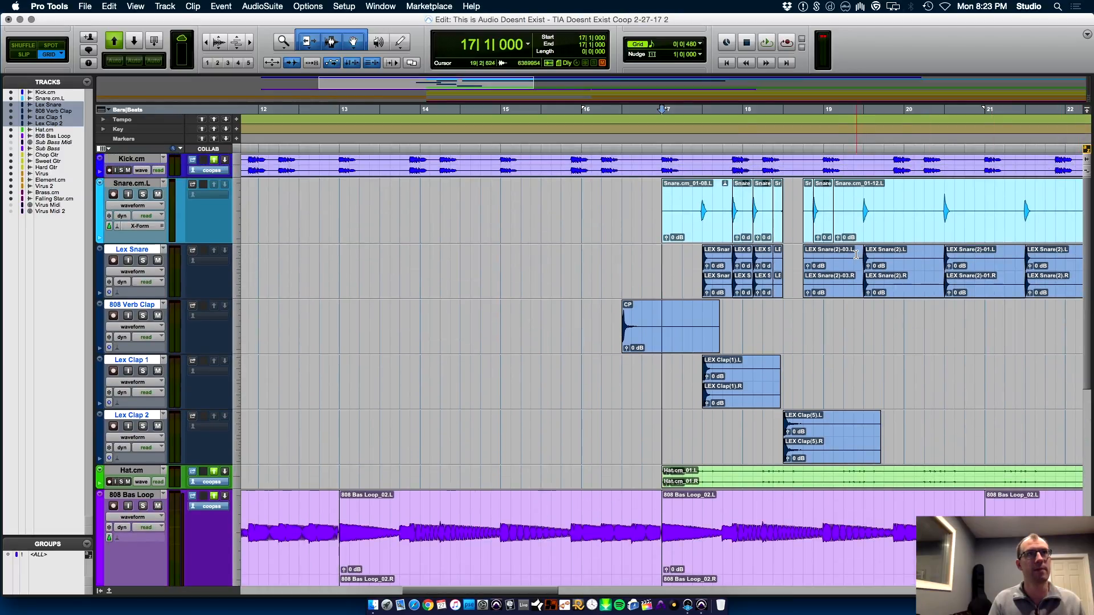
# - Trim the first Snare.cm.L clip's start to 17|2|480 and delete the Snare.cm.L and Lex Snare material from 19|1|000 to 20|3|480
pyautogui.click(690, 205)
pyautogui.press('a')
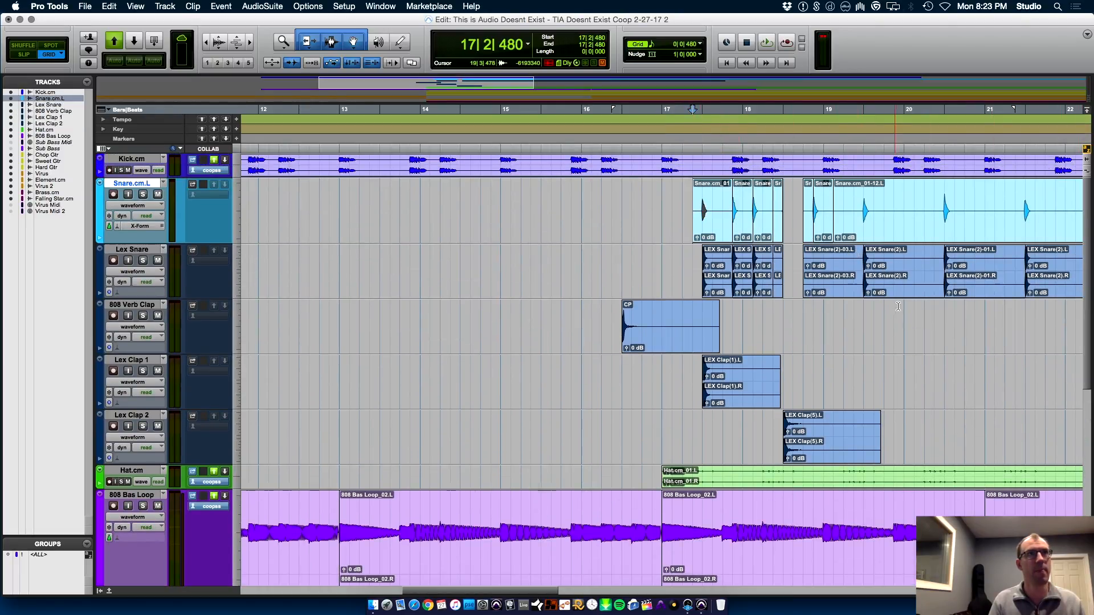
pyautogui.click(822, 262)
pyautogui.press('a')
pyautogui.moveTo(823, 261); pyautogui.dragTo(951, 211)
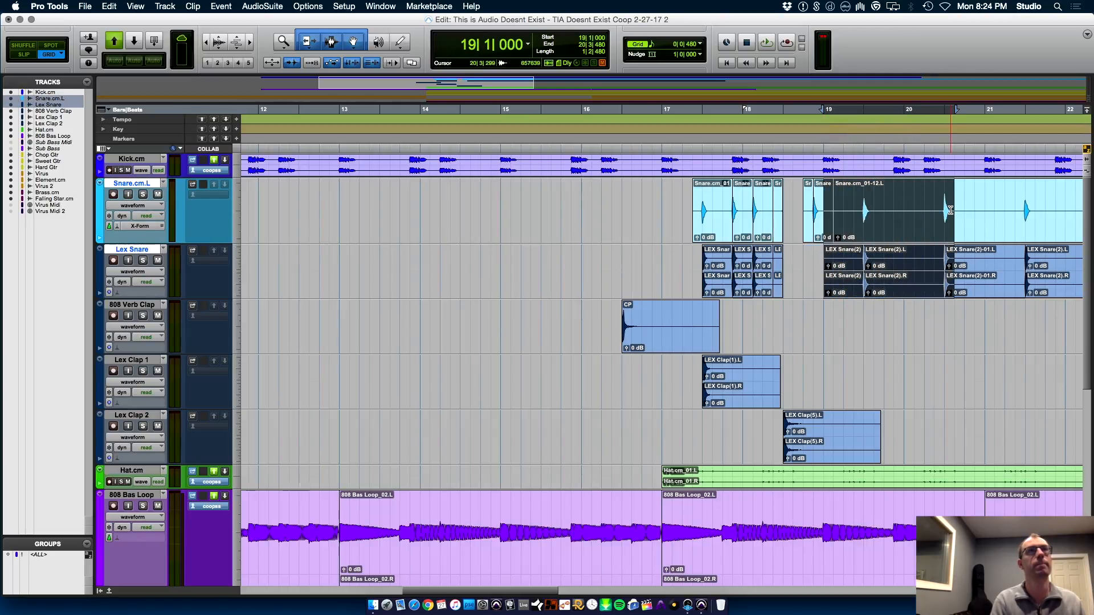
pyautogui.press('BackSpace')
# - Delete all remaining Snare.cm.L and Lex Snare clips from bar 20 to the end of the tracks
pyautogui.press('super+bracketleft')
pyautogui.press('super+bracketleft')
pyautogui.press('super+bracketleft')
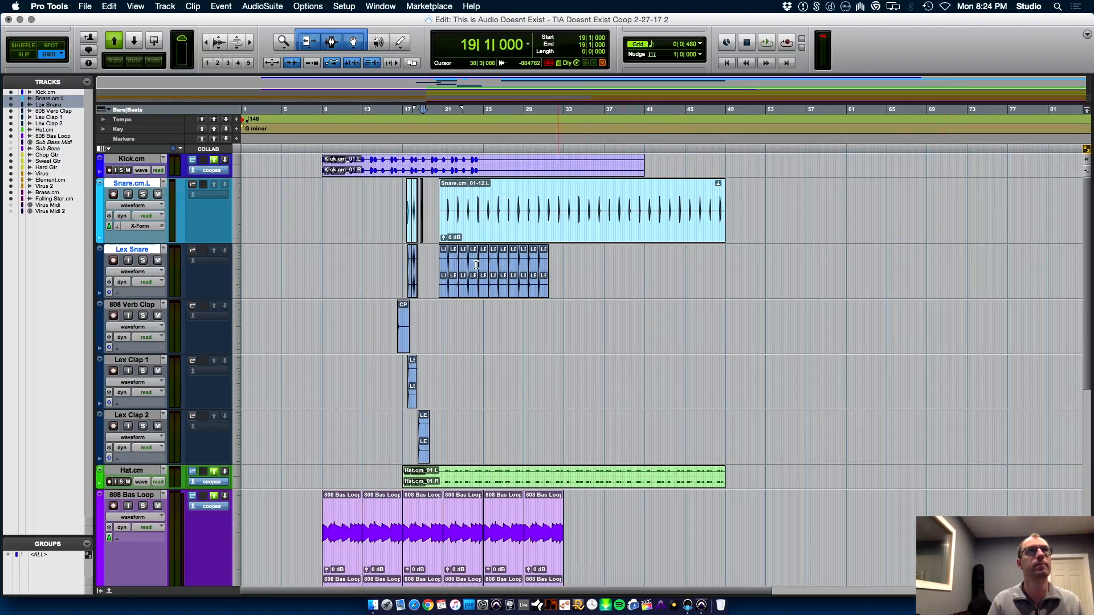
pyautogui.moveTo(766, 202); pyautogui.dragTo(442, 295)
pyautogui.moveTo(432, 255); pyautogui.dragTo(433, 256)
pyautogui.press('BackSpace')
# - Shorten and fade out the Lex Clap 2 clip, and repeat the two-bar snare and clap pattern from bar 17 up to bar 33
pyautogui.press('t')
pyautogui.press('t')
pyautogui.press('t')
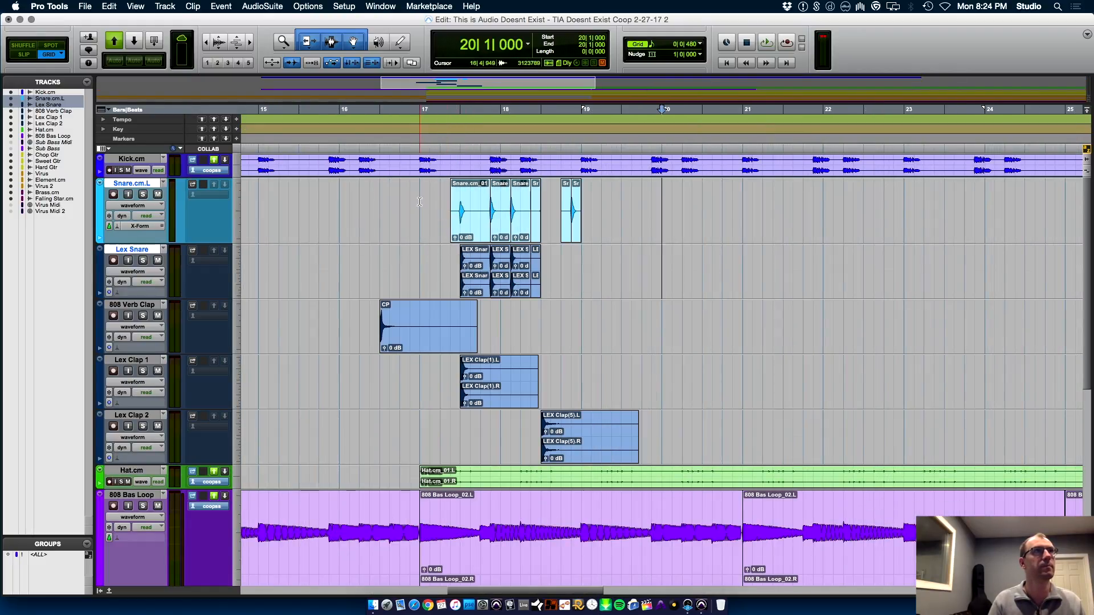
pyautogui.moveTo(432, 280); pyautogui.dragTo(631, 442)
pyautogui.click(577, 428)
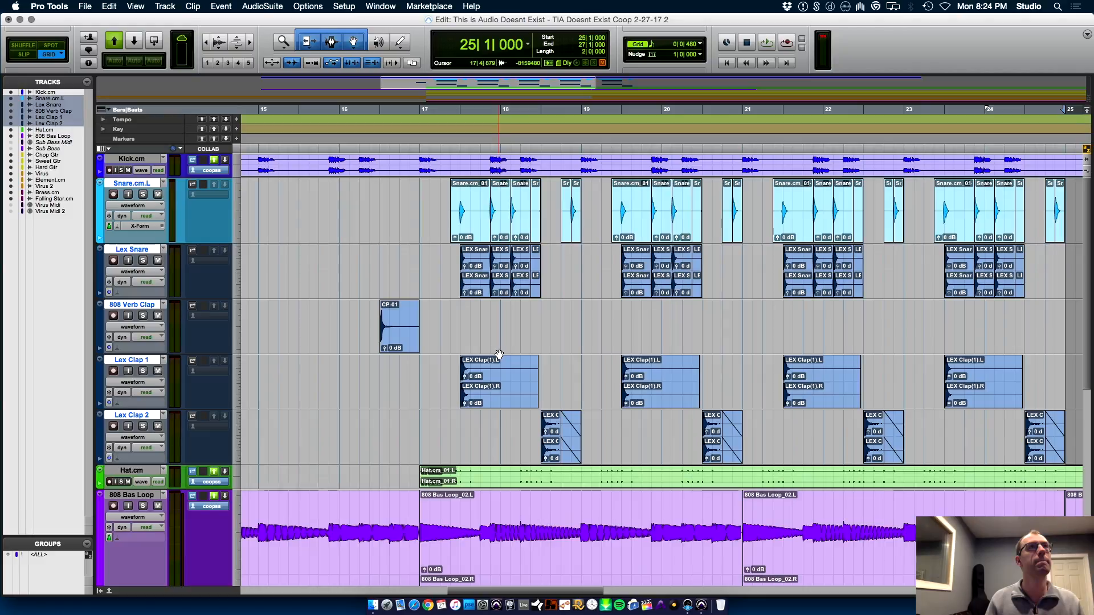
pyautogui.press('r')
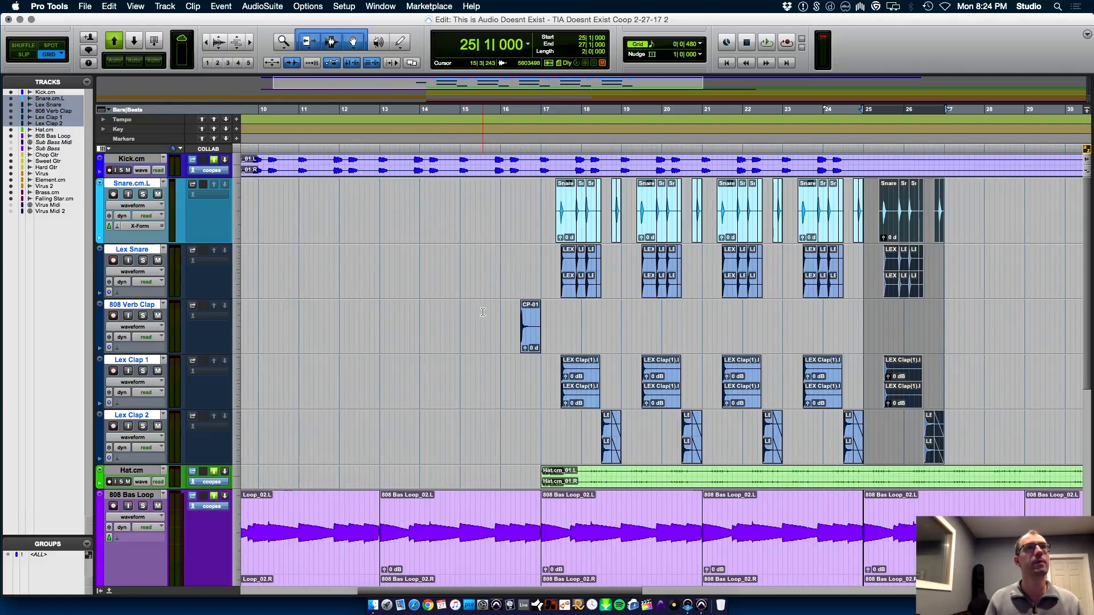
pyautogui.press('super+d')
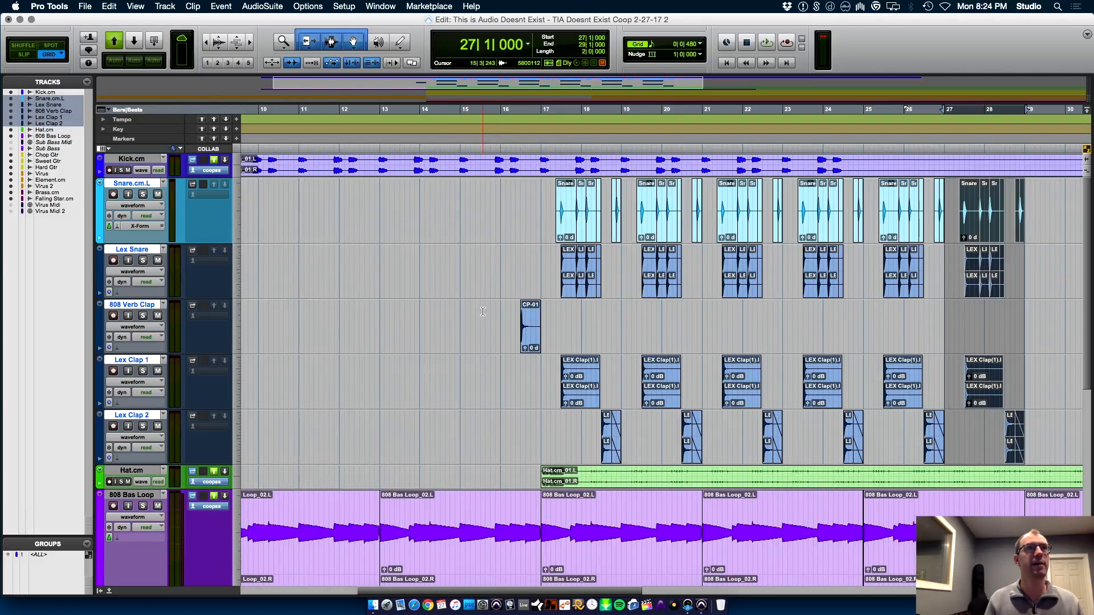
pyautogui.press('super+d')
pyautogui.press('super+d')
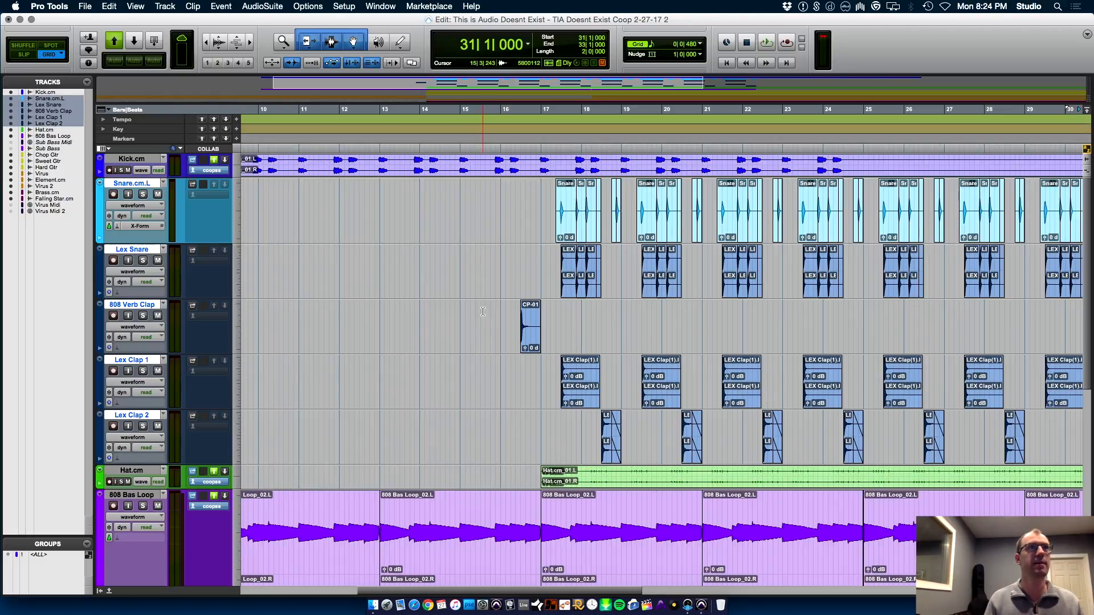
# - Play the repeated snare and clap pattern from 17|1|000 and again from 18|4|480
pyautogui.keyDown('shift'); pyautogui.click(543, 202); pyautogui.keyUp('shift')
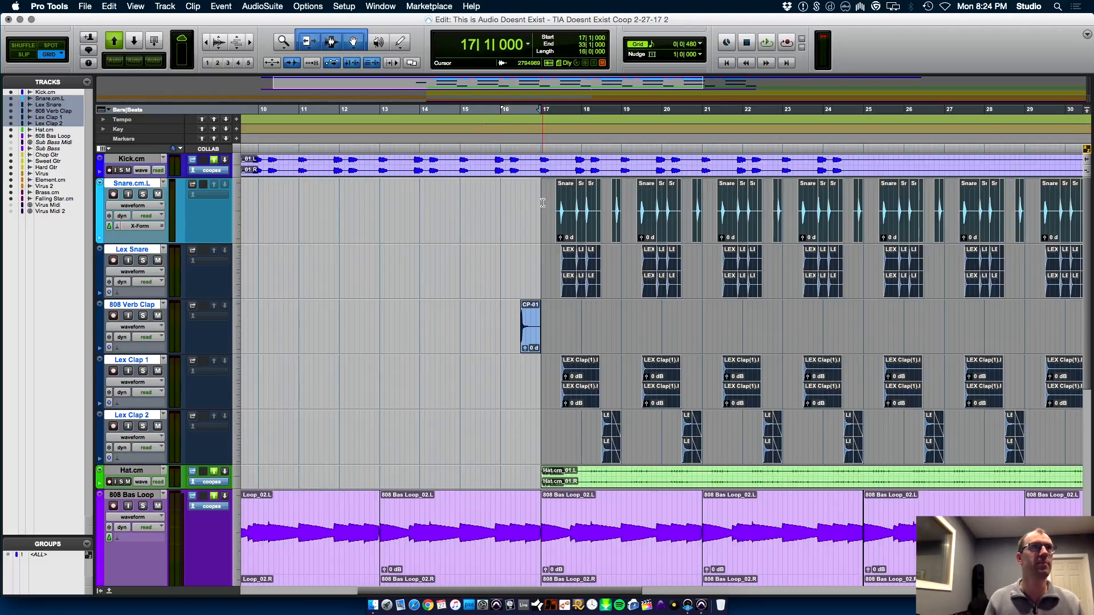
pyautogui.press('super+bracketleft')
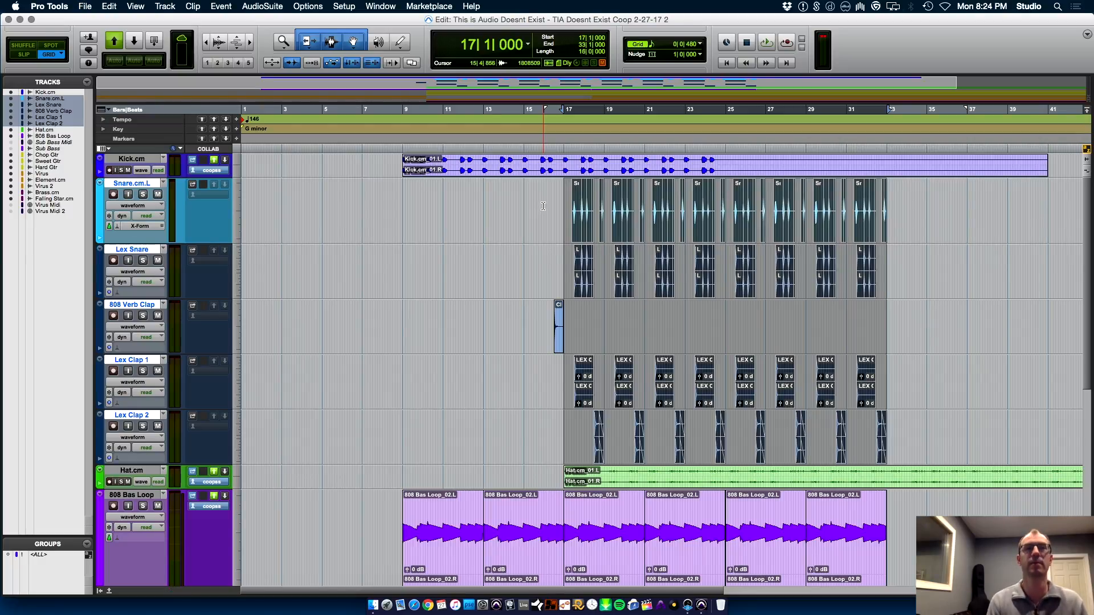
pyautogui.press('space')
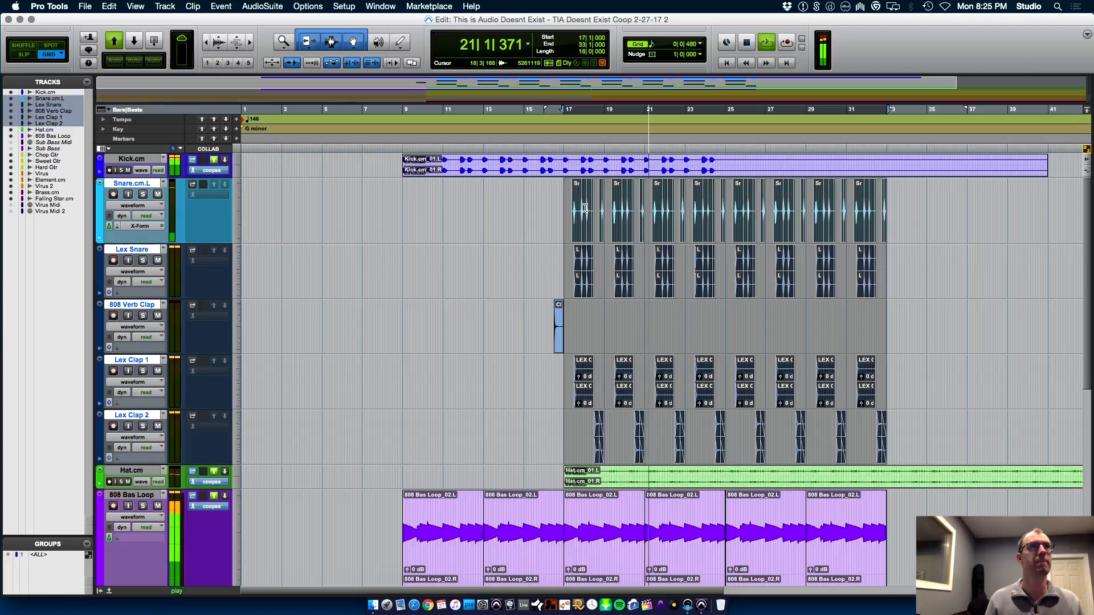
pyautogui.press('space')
pyautogui.click(601, 264)
pyautogui.press('space')
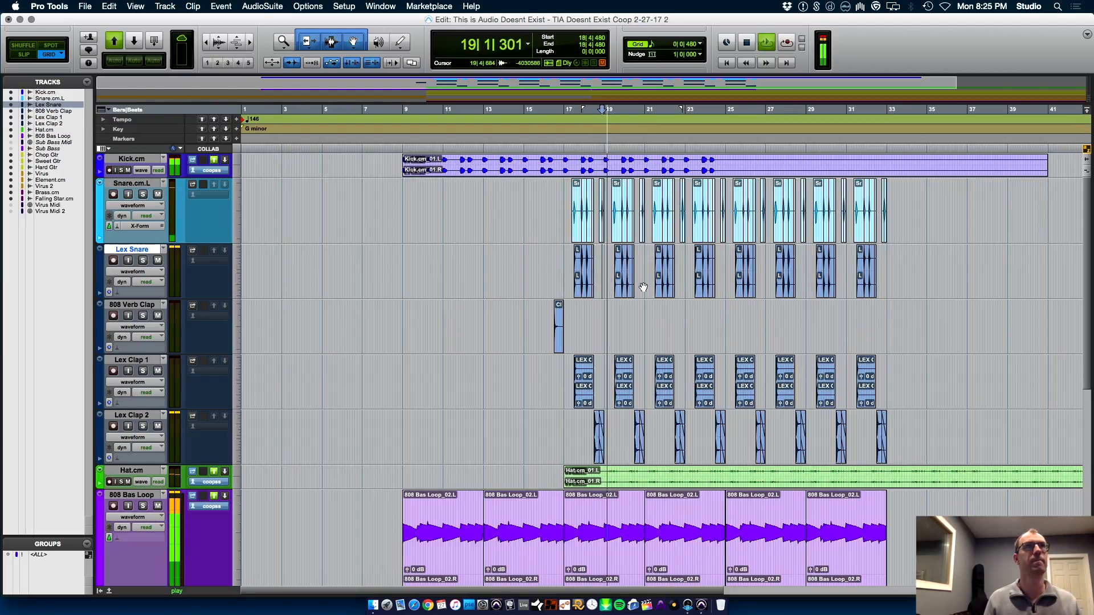
pyautogui.press('super+bracketright')
pyautogui.press('super+bracketright')
pyautogui.press('super+bracketright')
pyautogui.press('space')
pyautogui.press('space')
pyautogui.press('space')
# - Separate the one-beat kick hit at 19|1|000, copy it to 19|2|480, and play the result from 18|4|480
pyautogui.moveTo(683, 162); pyautogui.dragTo(728, 162)
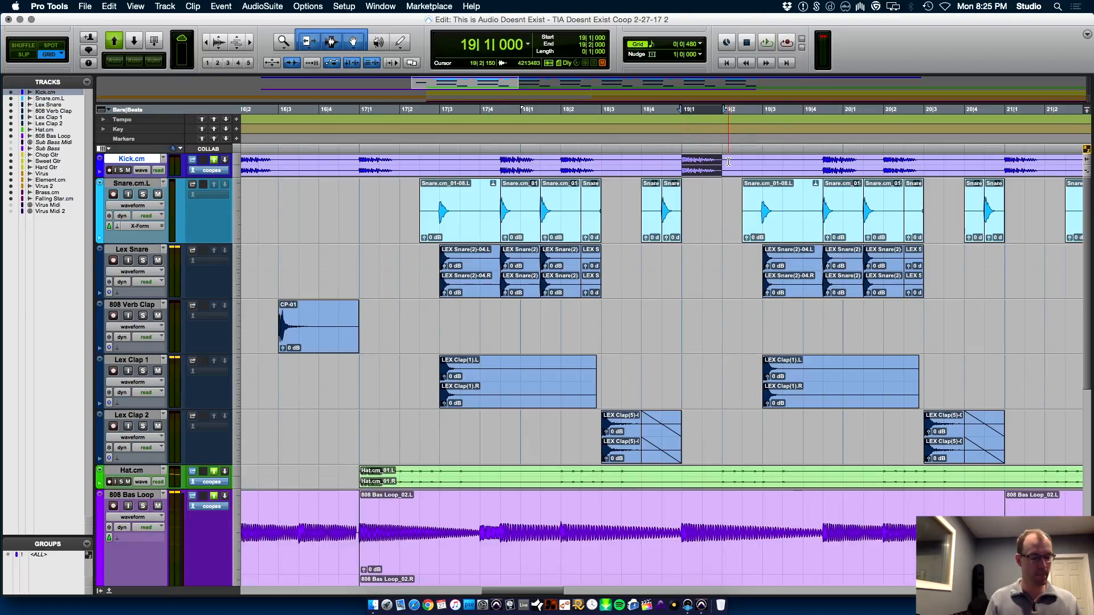
pyautogui.press('super+e')
pyautogui.moveTo(702, 173); pyautogui.dragTo(762, 172)
pyautogui.click(669, 161)
pyautogui.press('space')
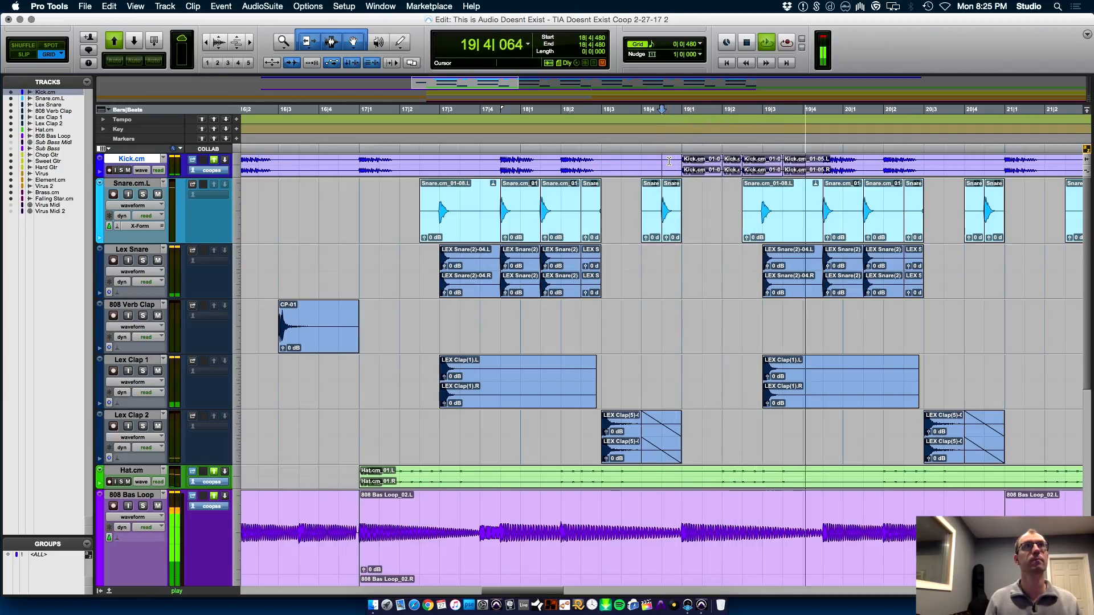
# - Delete the two short Snare.cm.L clips at 20|4|000 and 20|4|480 and stop playback
pyautogui.press('r')
pyautogui.click(824, 237)
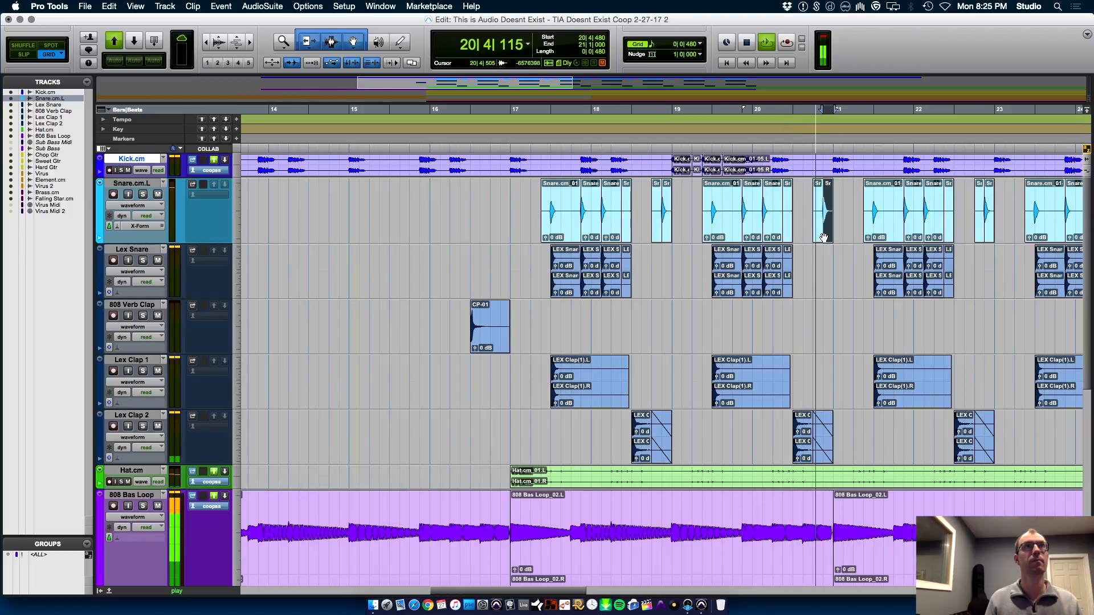
pyautogui.press('Delete')
pyautogui.press('space')
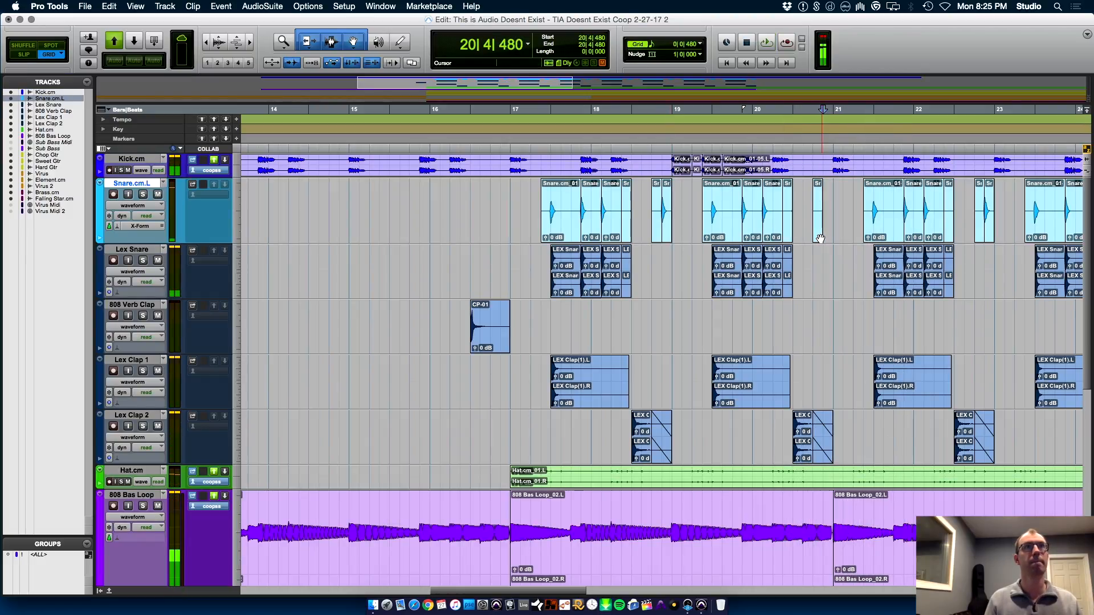
pyautogui.click(820, 238)
pyautogui.press('Delete')
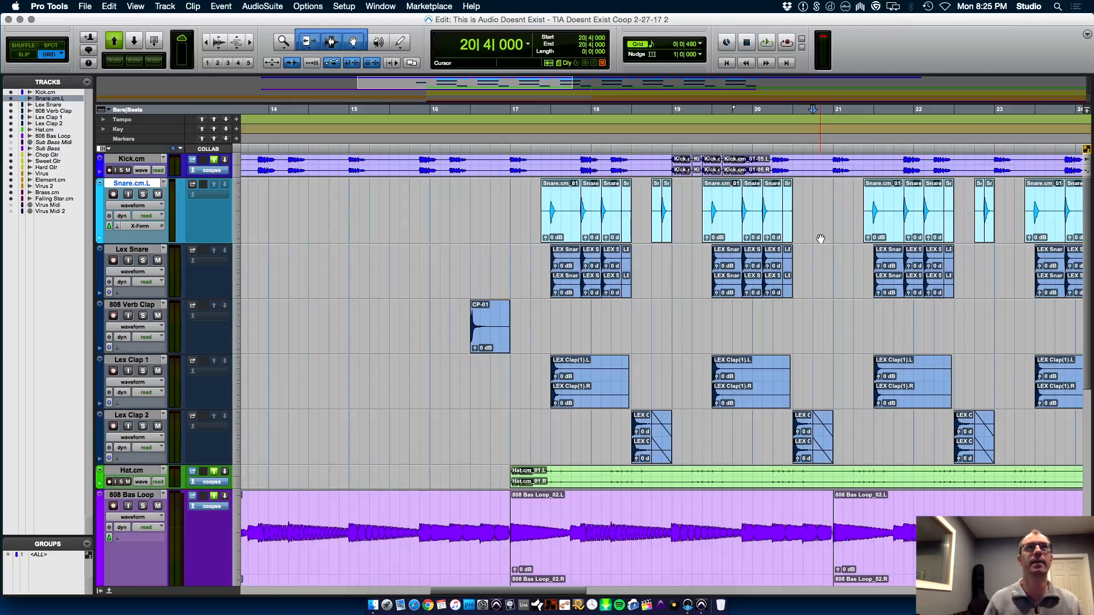
# - Delete everything from bar 21 onward on the tracks from Kick.cm through Lex Clap 2
pyautogui.moveTo(835, 162); pyautogui.dragTo(1029, 442)
pyautogui.press('BackSpace')
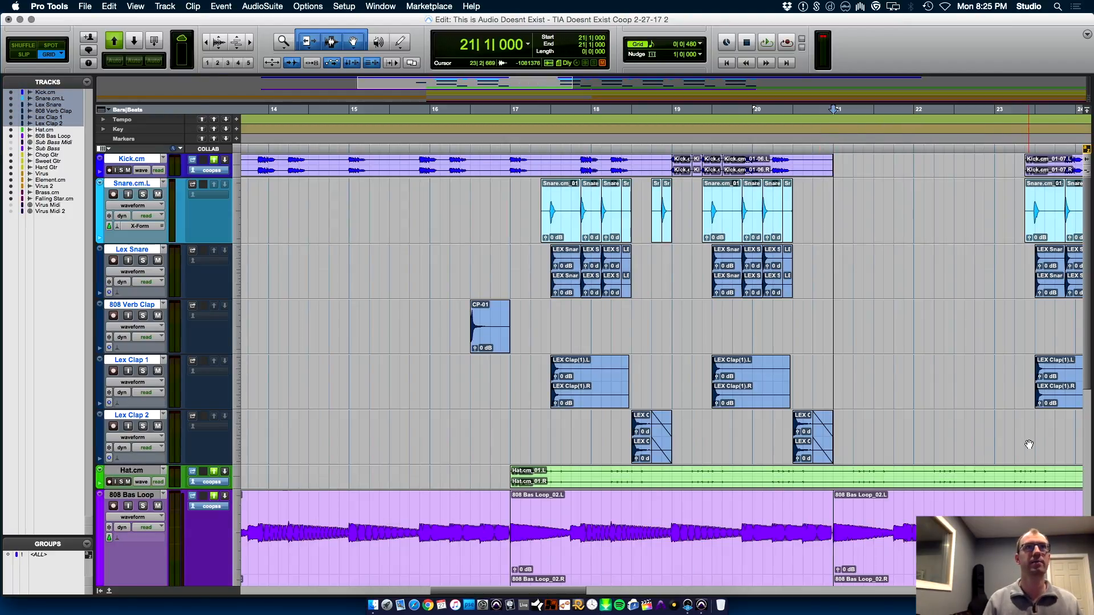
pyautogui.press('r')
pyautogui.press('r')
pyautogui.moveTo(689, 161); pyautogui.dragTo(1058, 422)
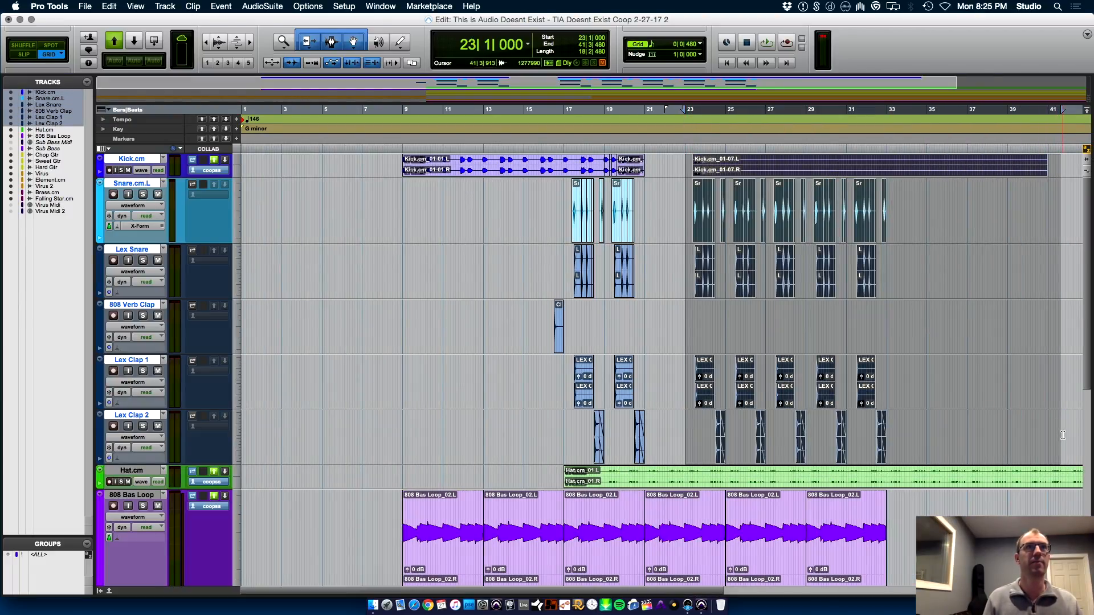
pyautogui.press('Delete')
# - Duplicate the four-bar kick, snare and clap section from 17|1|000 to 21|1|000 three times, filling the tracks up to bar 33
pyautogui.press('t')
pyautogui.press('t')
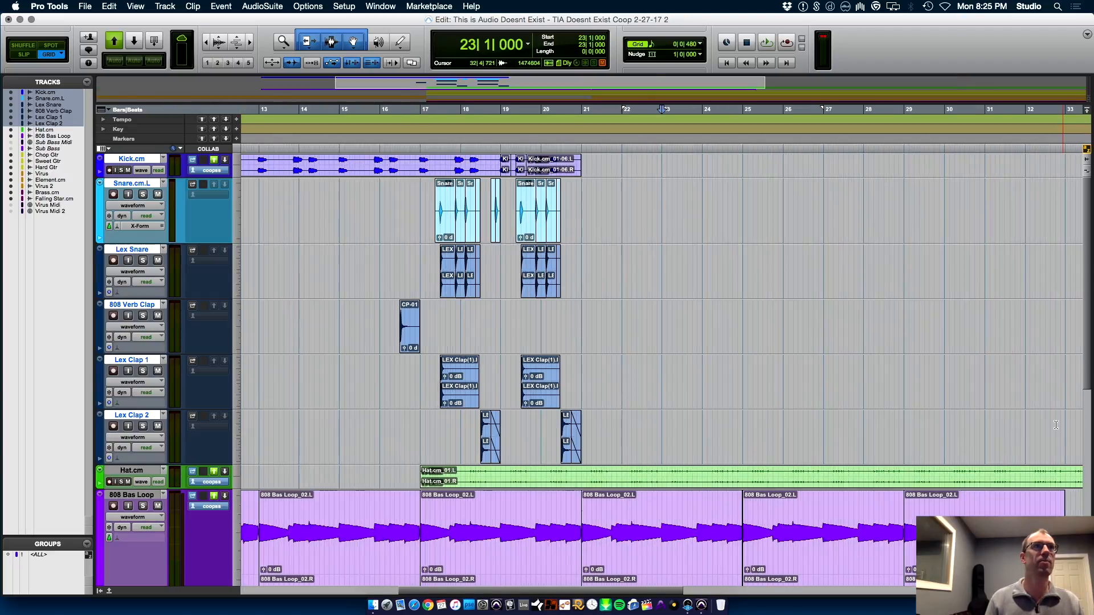
pyautogui.press('r')
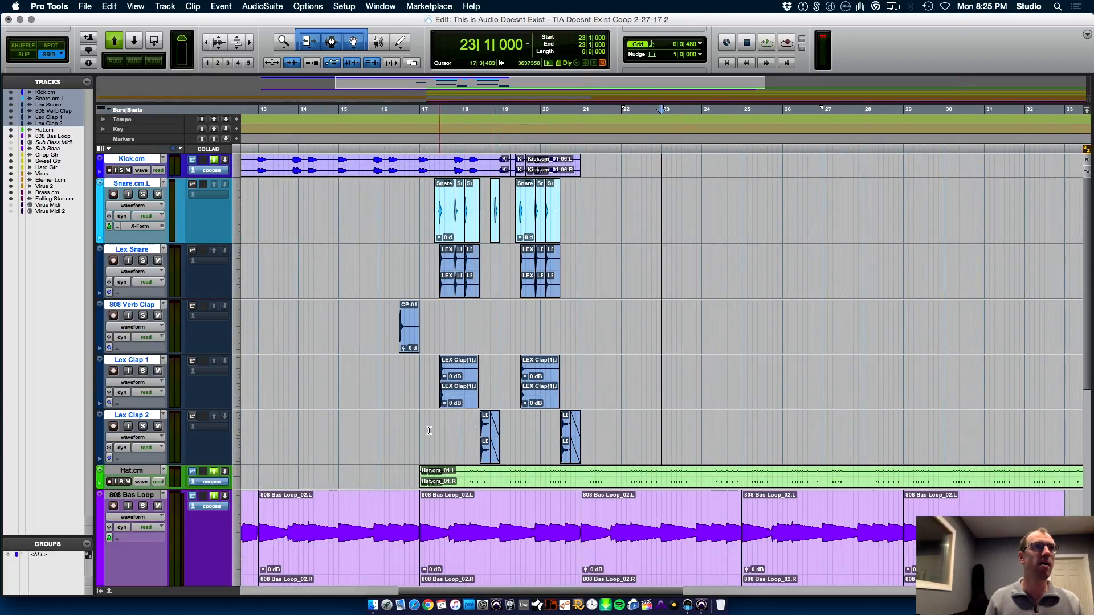
pyautogui.moveTo(415, 436); pyautogui.dragTo(581, 151)
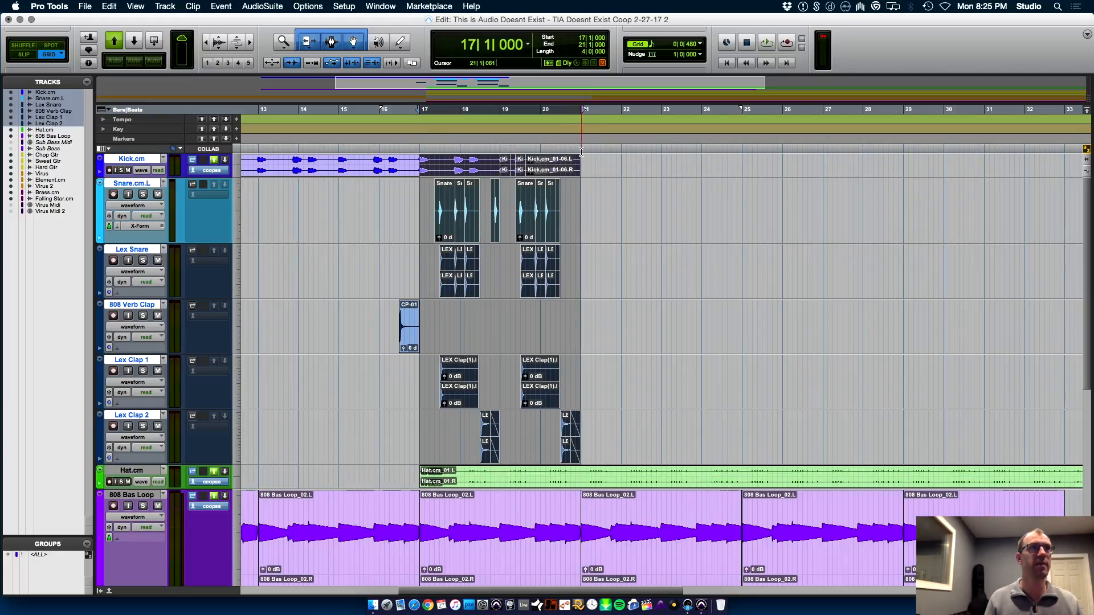
pyautogui.press('super+d')
pyautogui.press('super+d')
pyautogui.press('super+d')
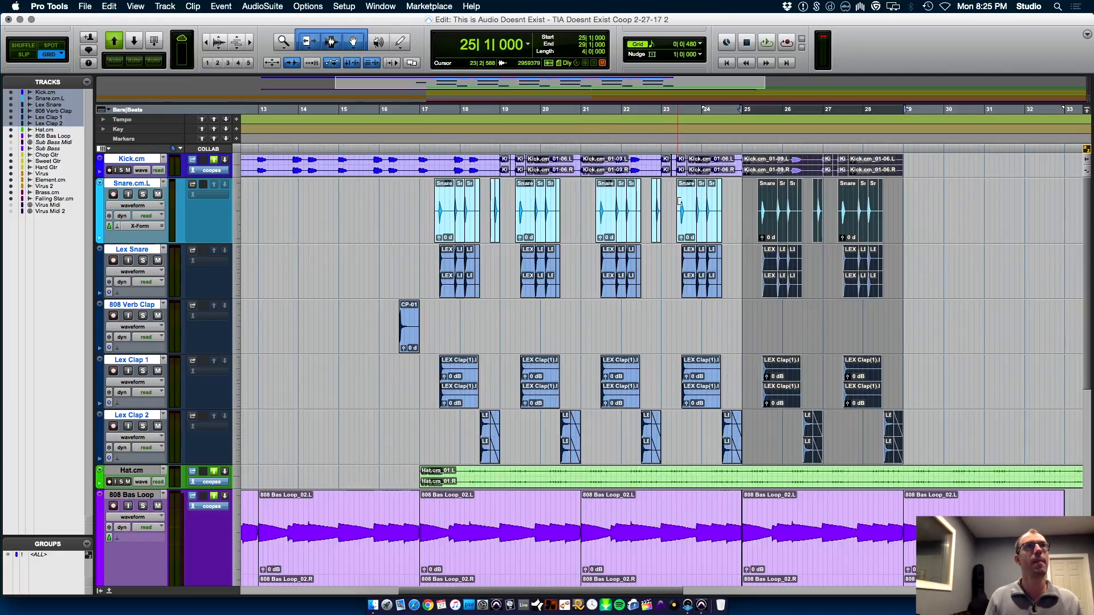
# - During playback from 16|4|000, raise the Brass.cm fader to -12.2 dB and lower the Element.cm fader to about -3 dB
pyautogui.click(411, 200)
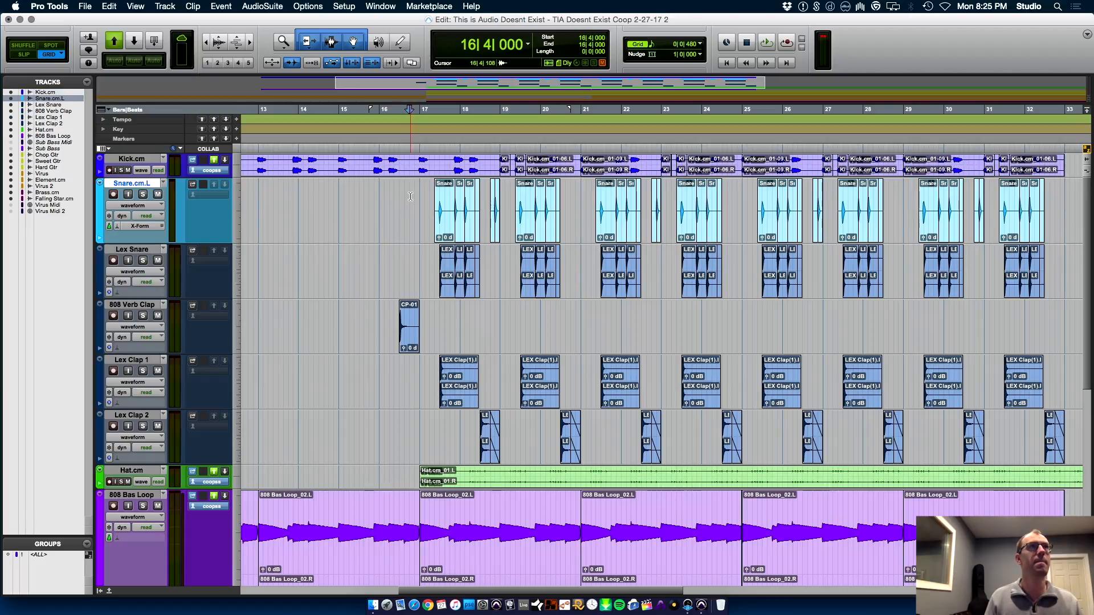
pyautogui.press('space')
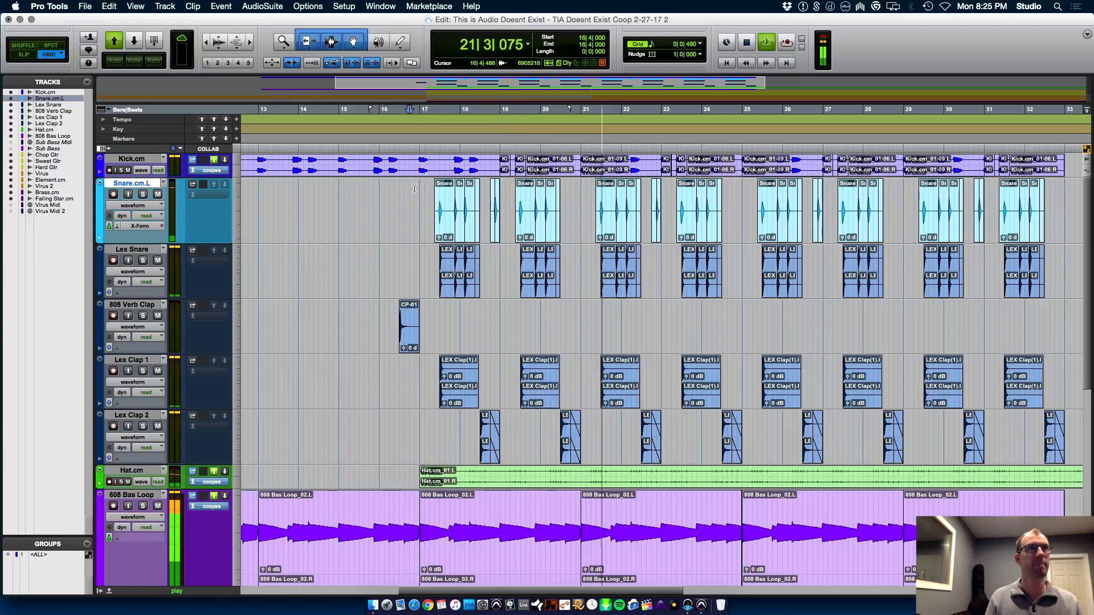
pyautogui.press('super+bracketleft')
pyautogui.scroll(-8, 1091, 311)
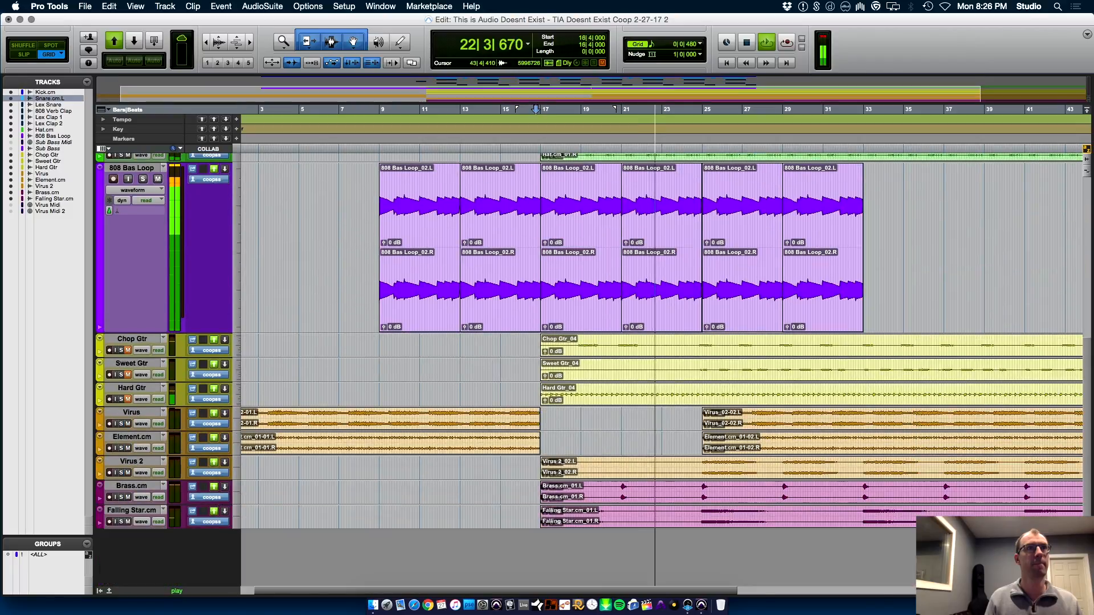
pyautogui.press('super+equal')
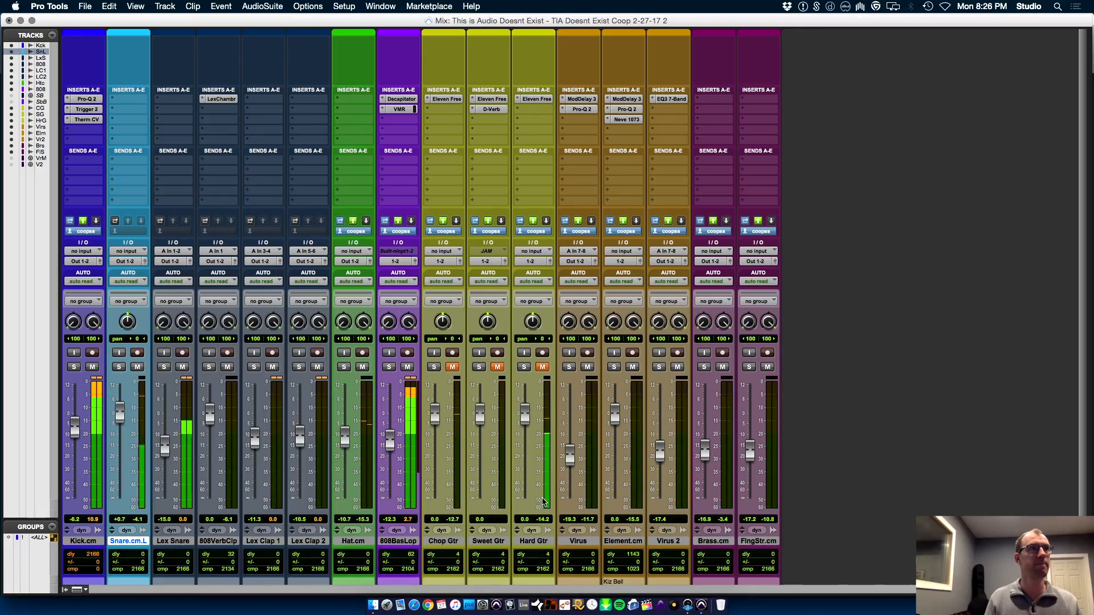
pyautogui.moveTo(705, 453); pyautogui.dragTo(705, 447)
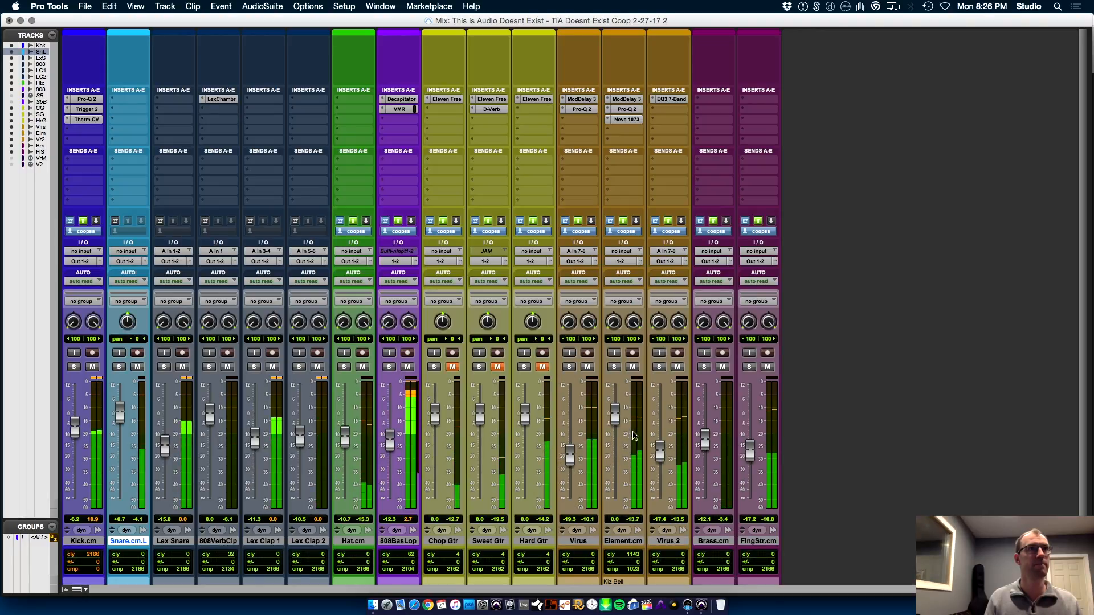
pyautogui.moveTo(616, 424); pyautogui.dragTo(617, 428)
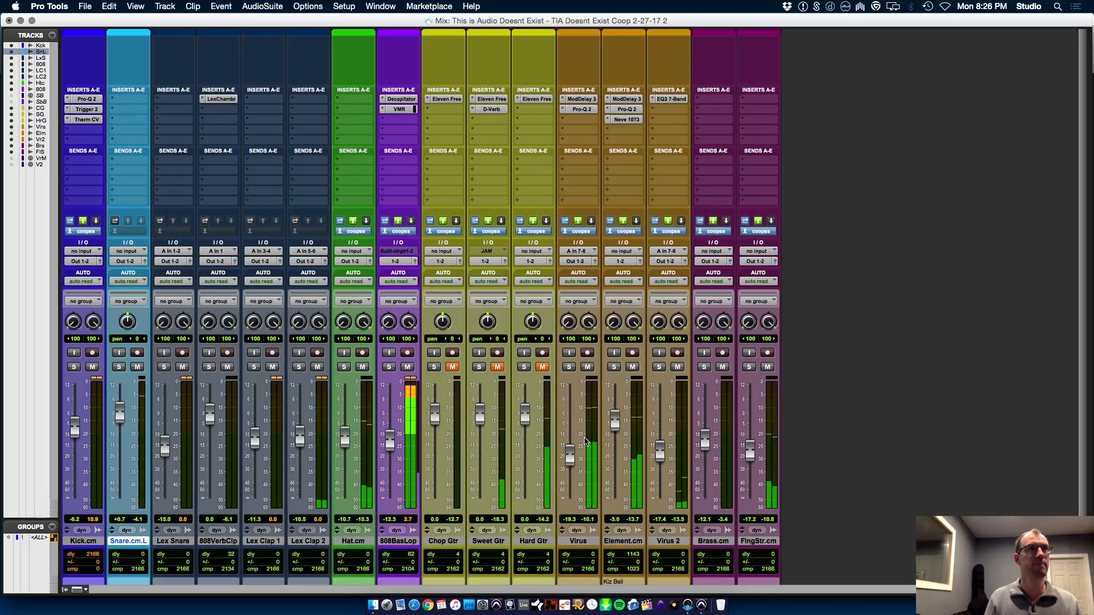
# - Solo-check the Virus and Virus 2 tracks during playback and raise the Virus 2 fader to -12.6 dB
pyautogui.click(569, 367)
pyautogui.click(569, 367)
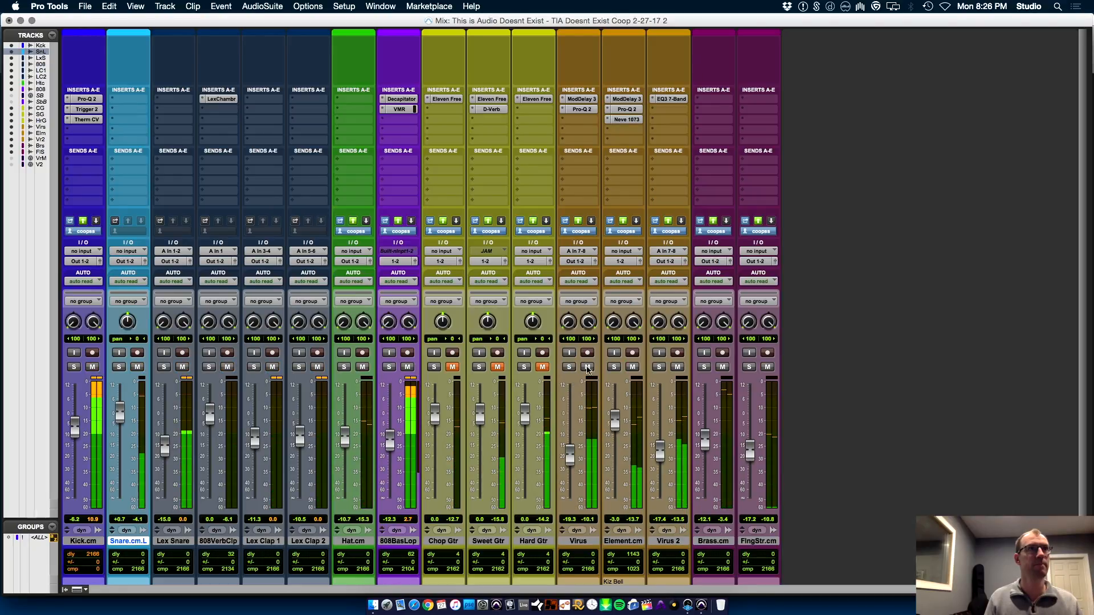
pyautogui.click(659, 368)
pyautogui.click(659, 367)
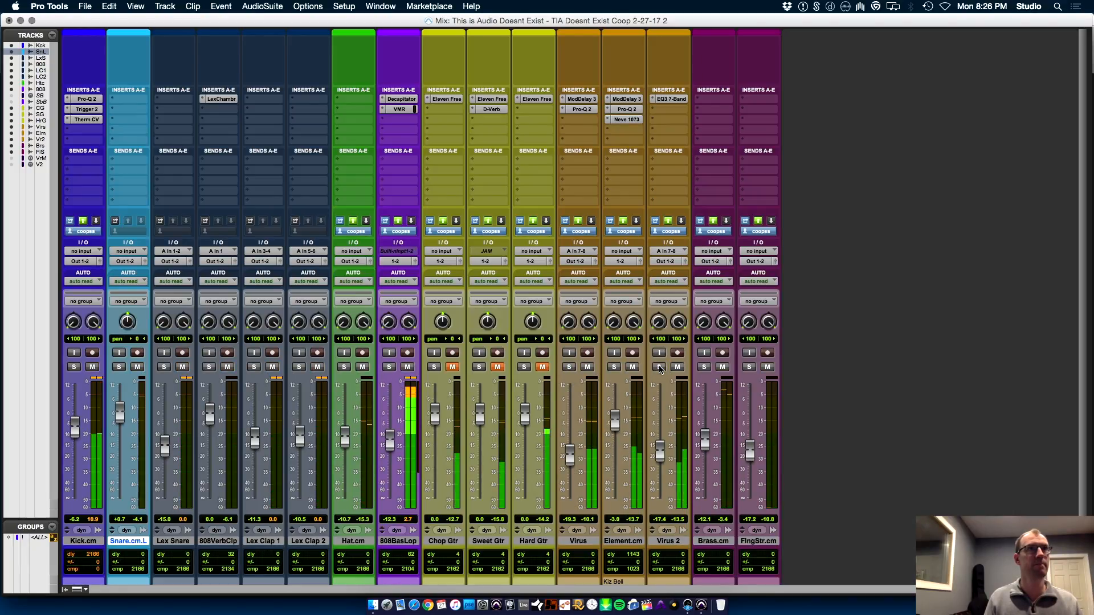
pyautogui.moveTo(660, 458); pyautogui.dragTo(661, 448)
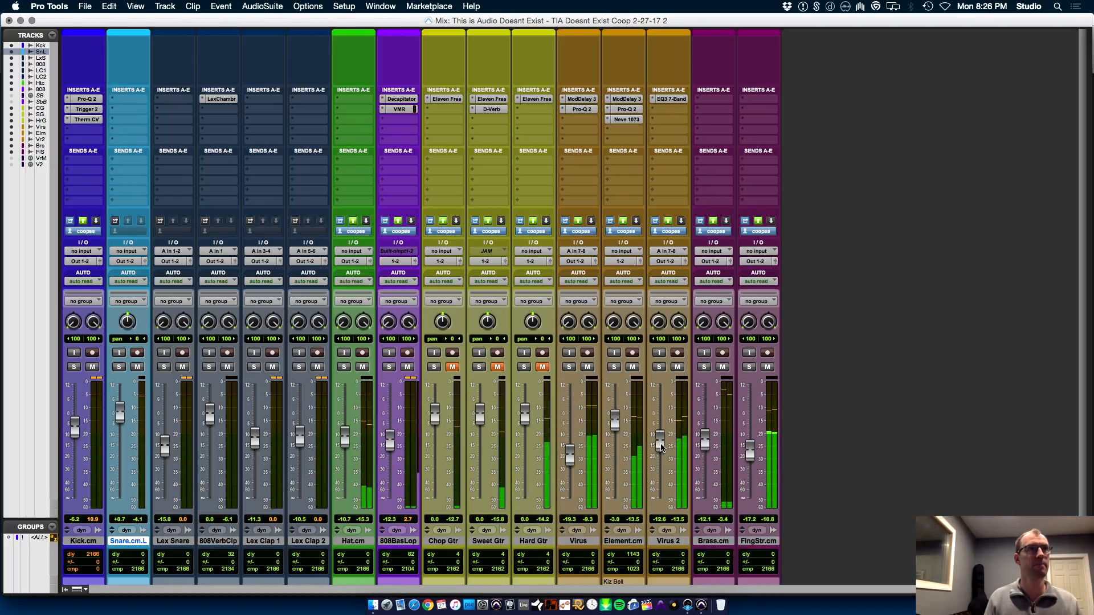
# - Trim the end of the Hat.cm clip to 33|1|000 and stop playback
pyautogui.press('super+equal')
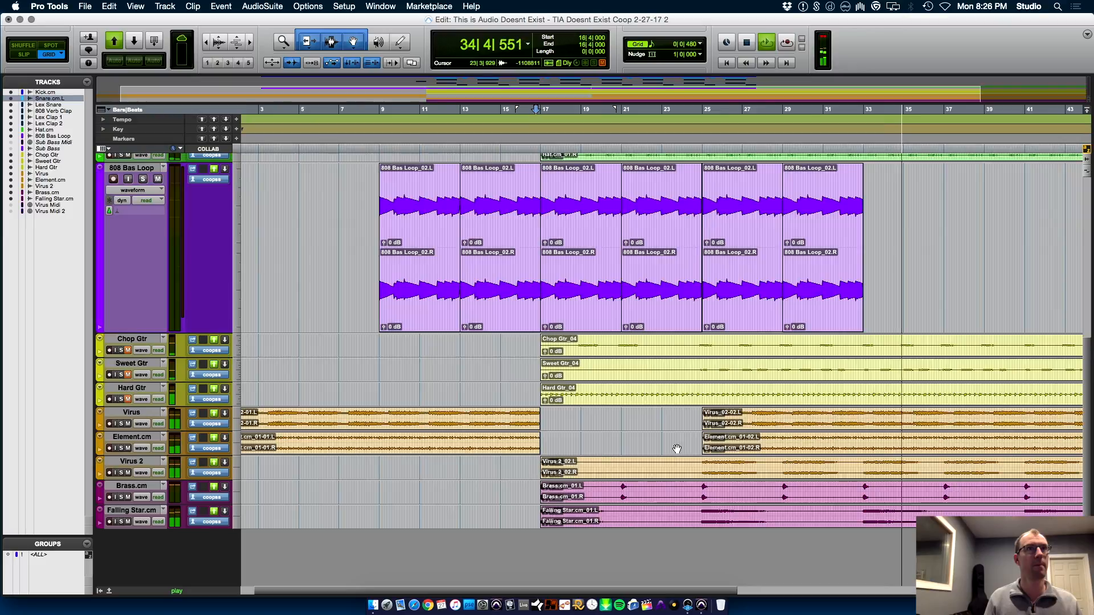
pyautogui.press('super+bracketleft')
pyautogui.scroll(5, 666, 328)
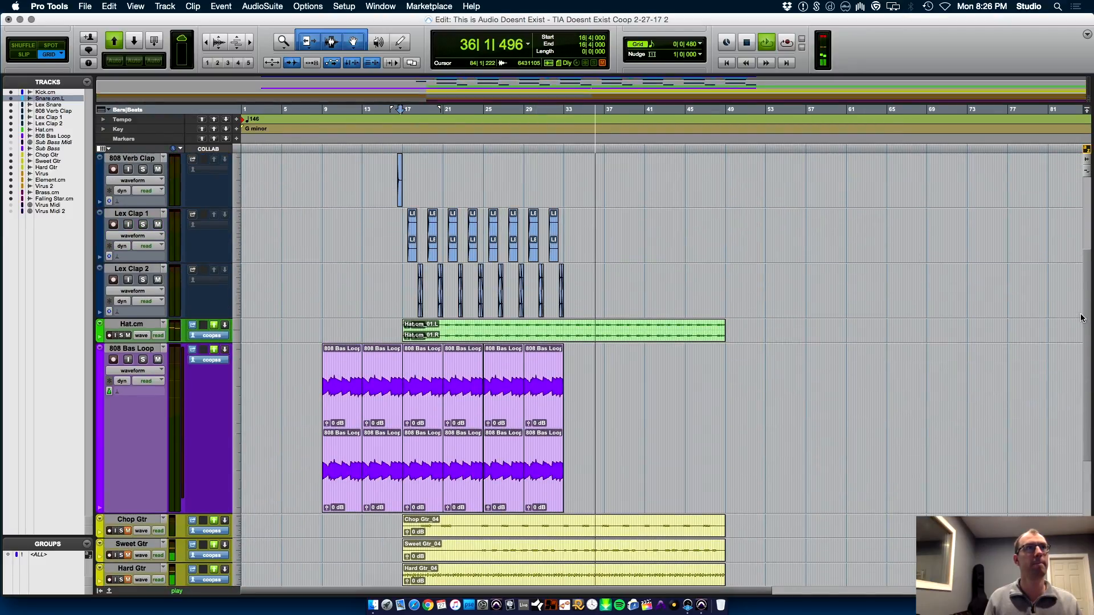
pyautogui.click(666, 328)
pyautogui.press('super+bracketright')
pyautogui.press('super+bracketright')
pyautogui.press('super+bracketright')
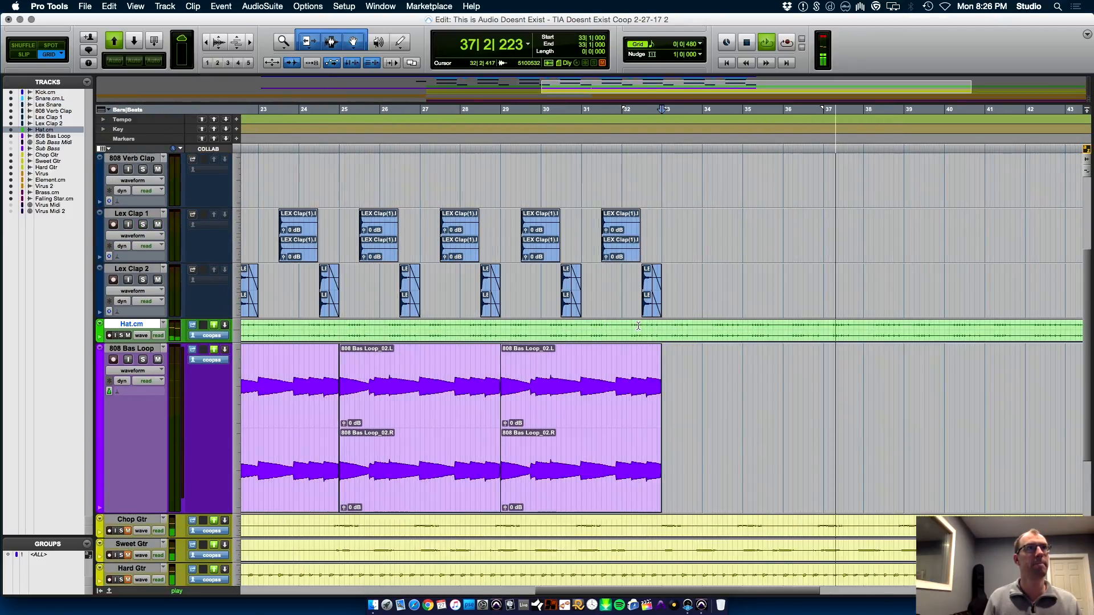
pyautogui.press('super+bracketleft')
pyautogui.press('super+bracketleft')
pyautogui.press('super+bracketleft')
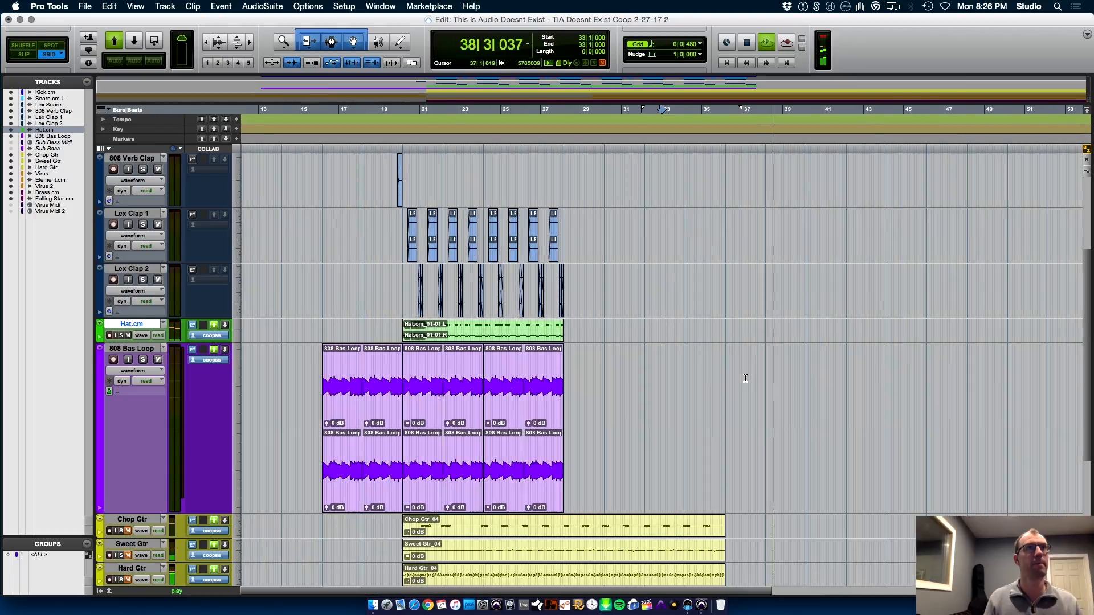
pyautogui.scroll(-5, 756, 383)
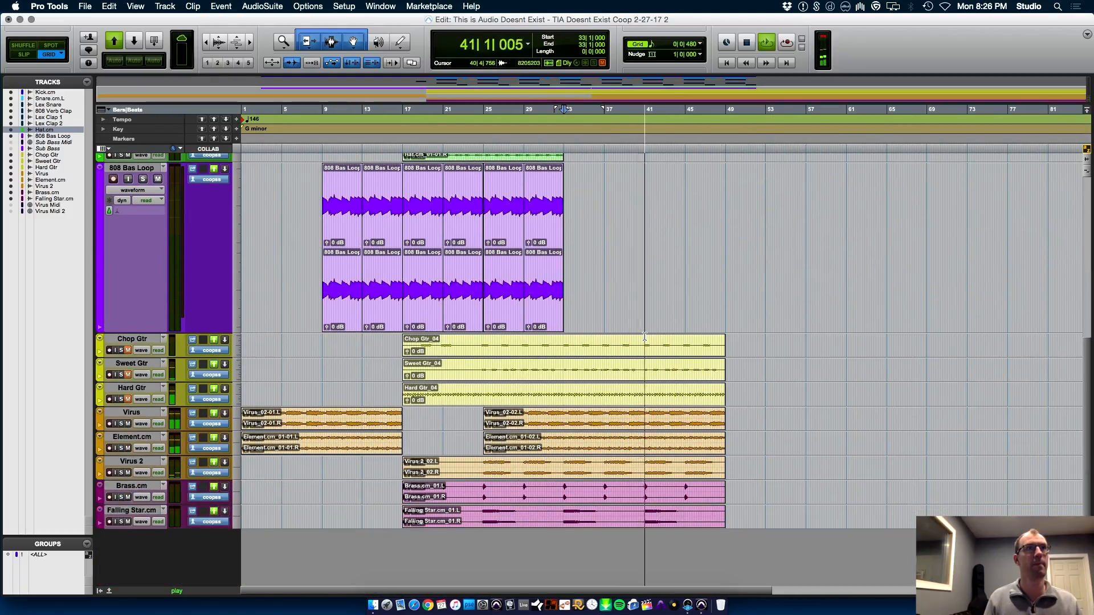
pyautogui.press('space')
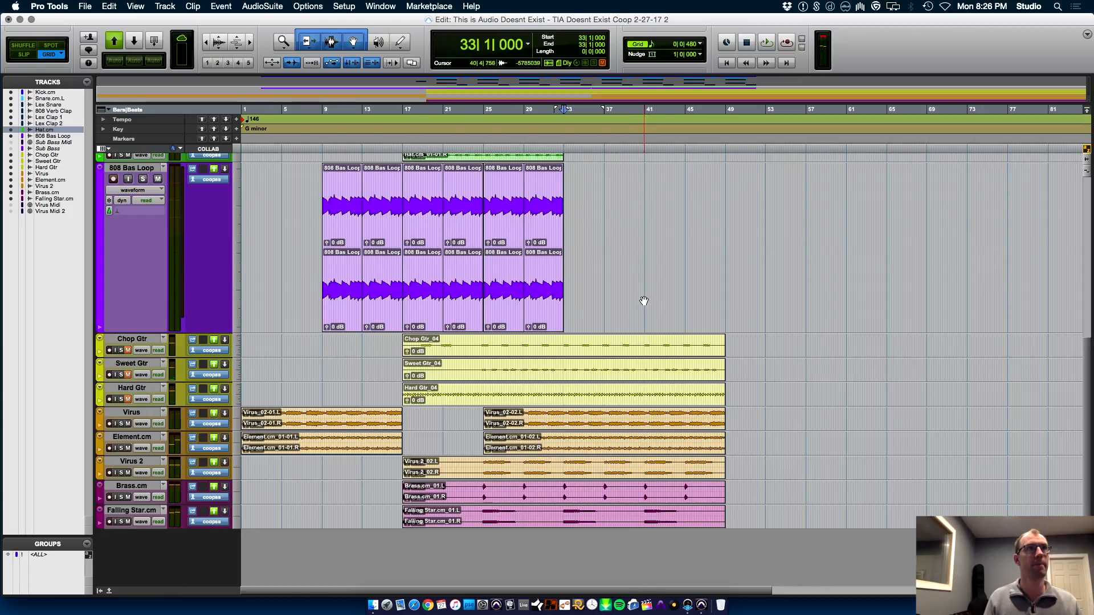
# - Move the Hard Gtr clip so that it starts at 41|1|000
pyautogui.moveTo(490, 402); pyautogui.dragTo(774, 399)
pyautogui.press('t')
pyautogui.press('t')
pyautogui.press('t')
pyautogui.press('r')
pyautogui.press('r')
pyautogui.press('r')
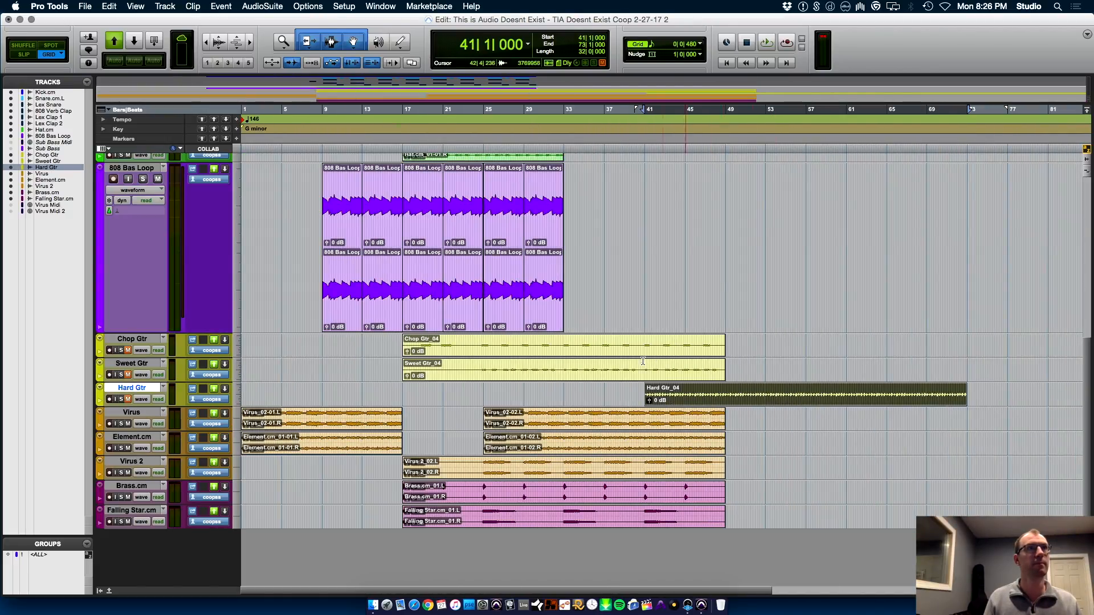
# - Enlarge the Sweet Gtr track, trim the start of its clip to 33|1|000 and unmute the track
pyautogui.click(564, 362)
pyautogui.press('t')
pyautogui.press('t')
pyautogui.press('t')
pyautogui.press('t')
pyautogui.press('t')
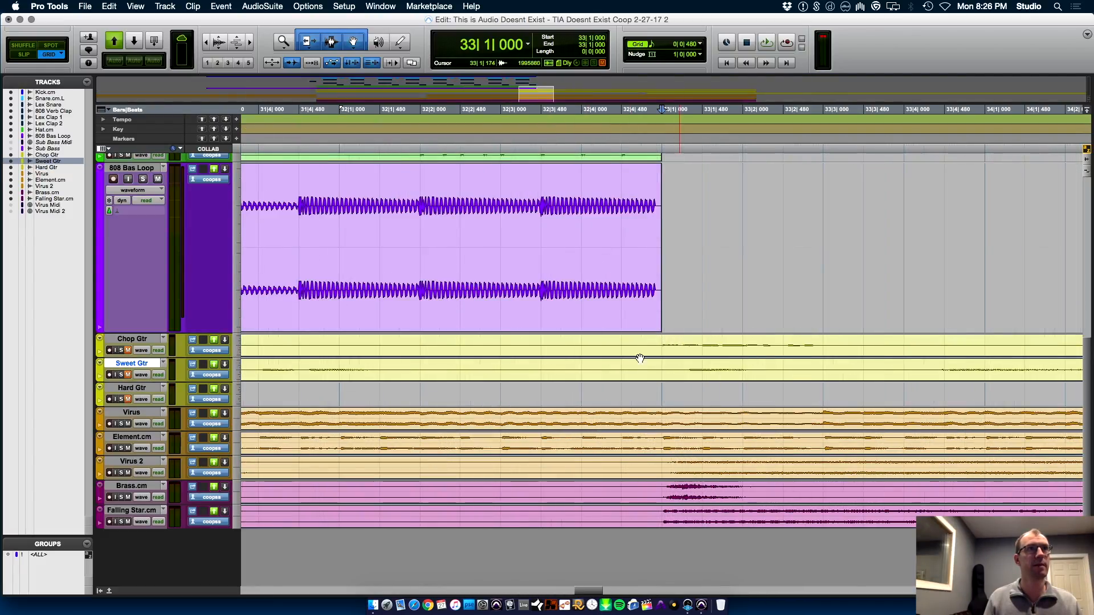
pyautogui.moveTo(151, 393); pyautogui.dragTo(167, 526)
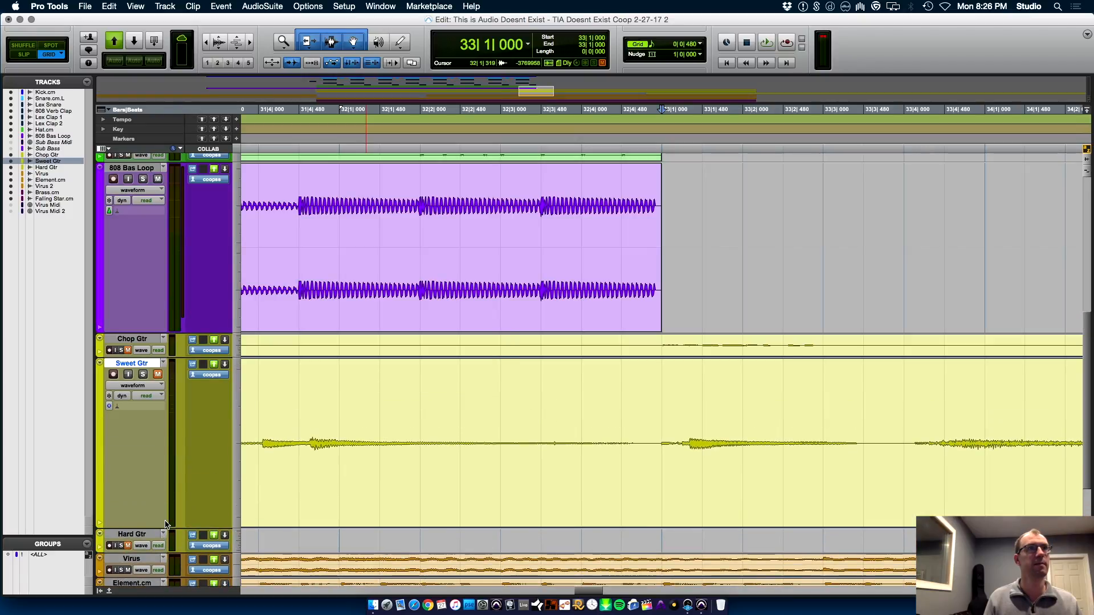
pyautogui.press('a')
pyautogui.press('r')
pyautogui.press('r')
pyautogui.press('r')
pyautogui.press('r')
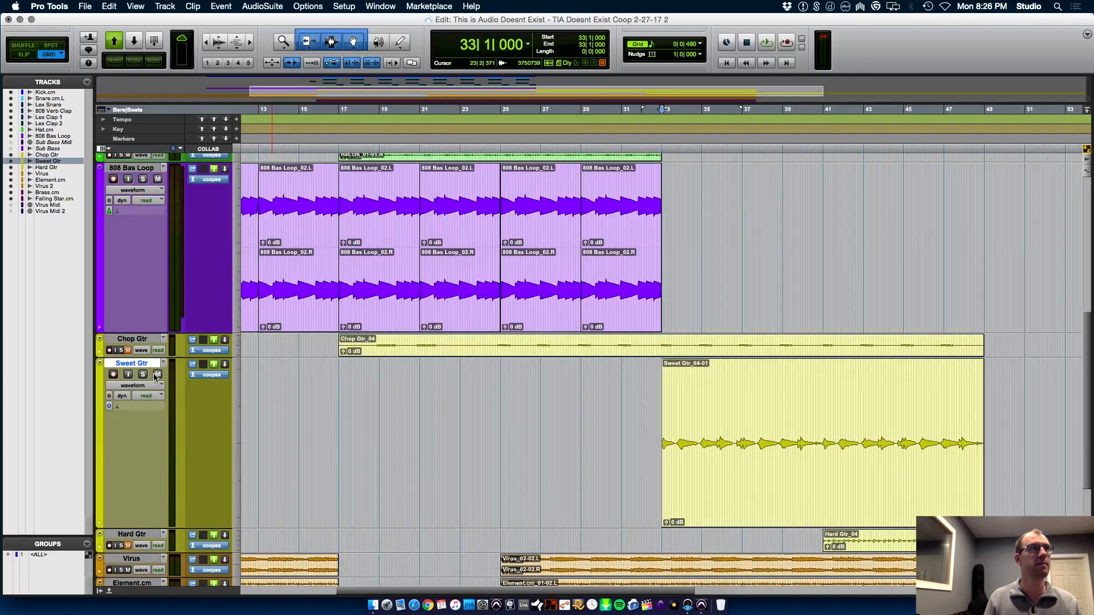
# - Play from 33|1|000 and raise the Sweet Gtr fader to +2.8 dB
pyautogui.press('space')
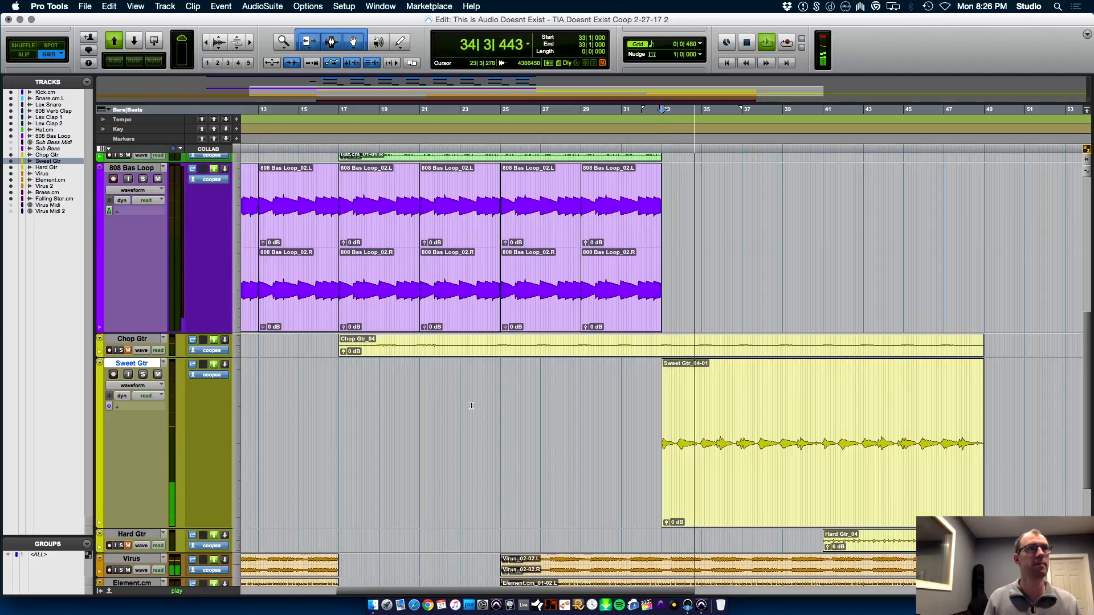
pyautogui.press('super+equal')
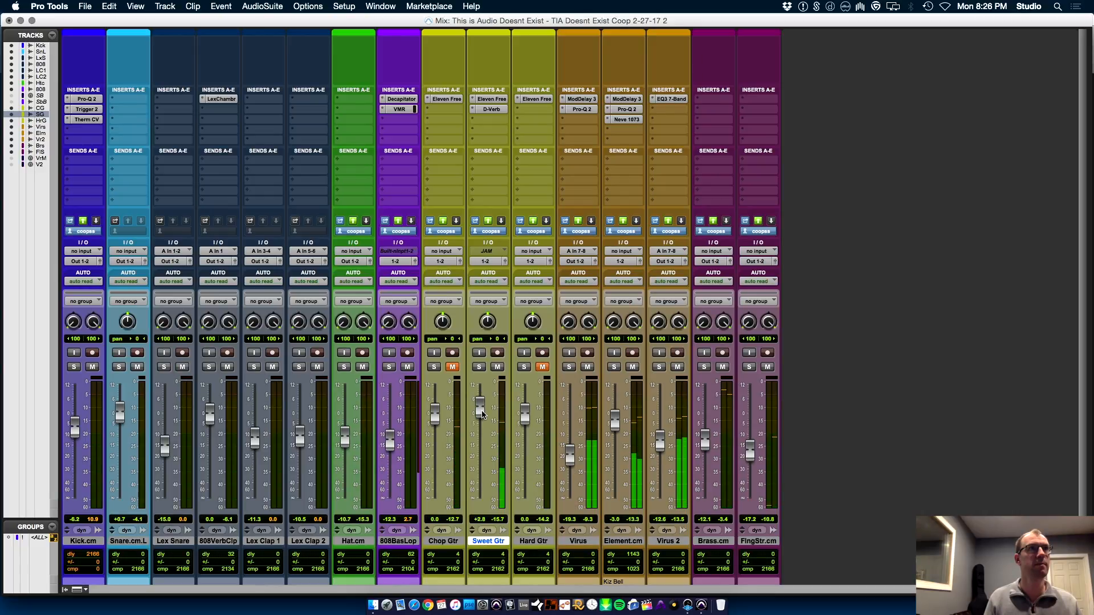
pyautogui.press('super+equal')
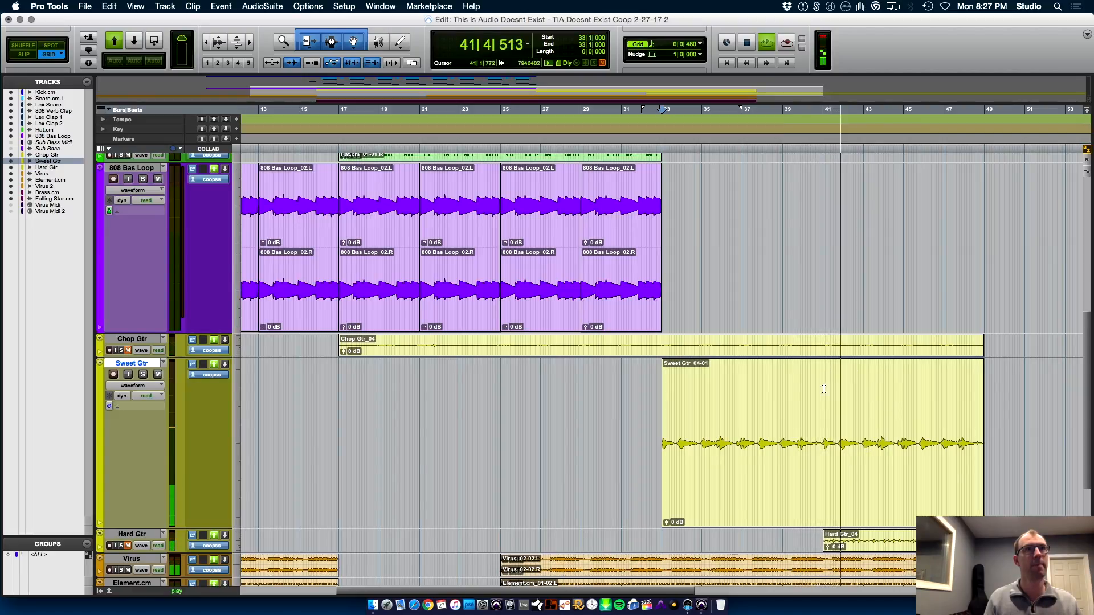
# - Stop playback and trim the end of the Sweet Gtr clip to 41|1|000
pyautogui.press('space')
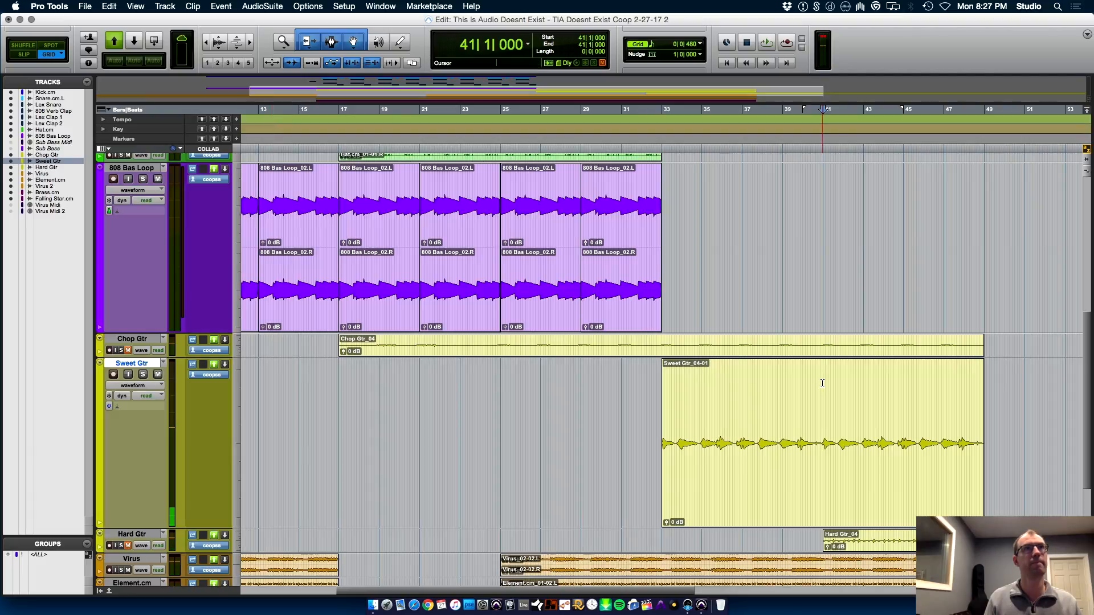
pyautogui.press('s')
pyautogui.press('r')
pyautogui.press('r')
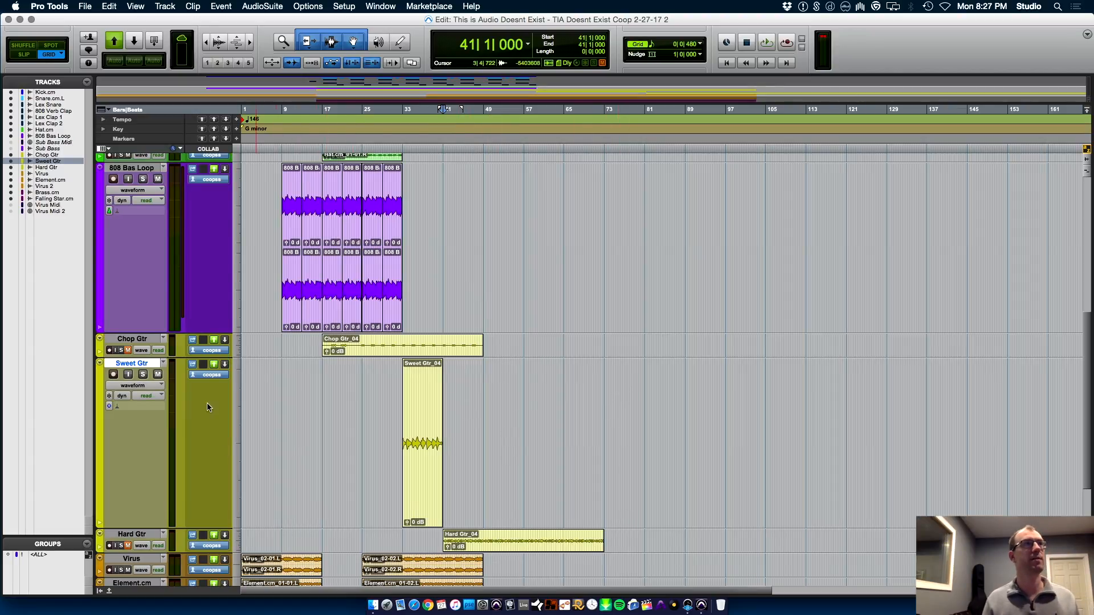
# - Set the height of all tracks to small and the grid value to 1 bar
pyautogui.click(101, 365)
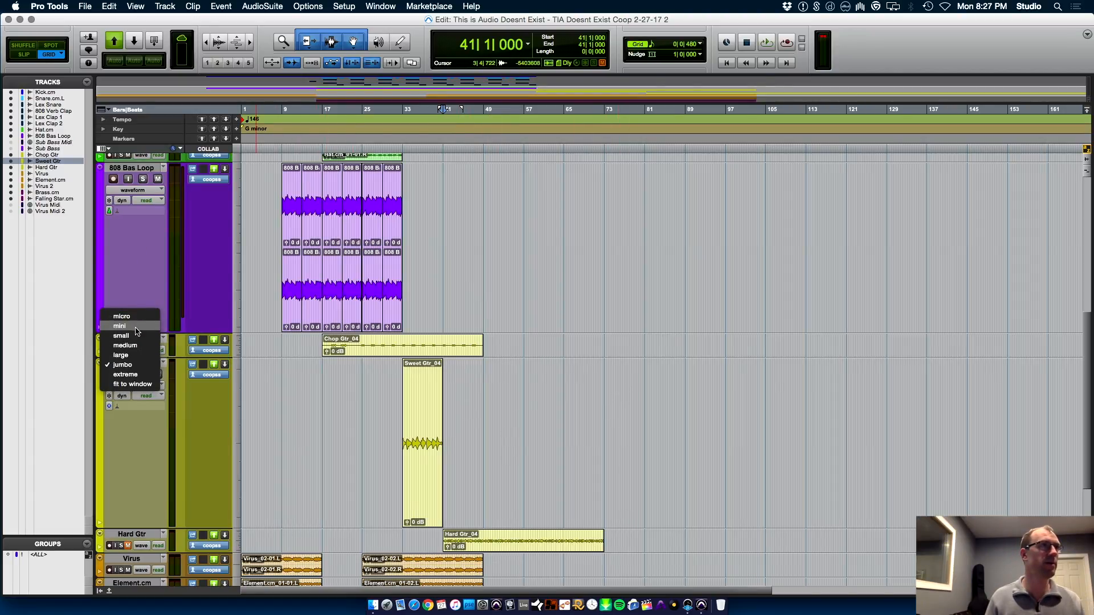
pyautogui.keyDown('alt'); pyautogui.click(121, 335); pyautogui.keyUp('alt')
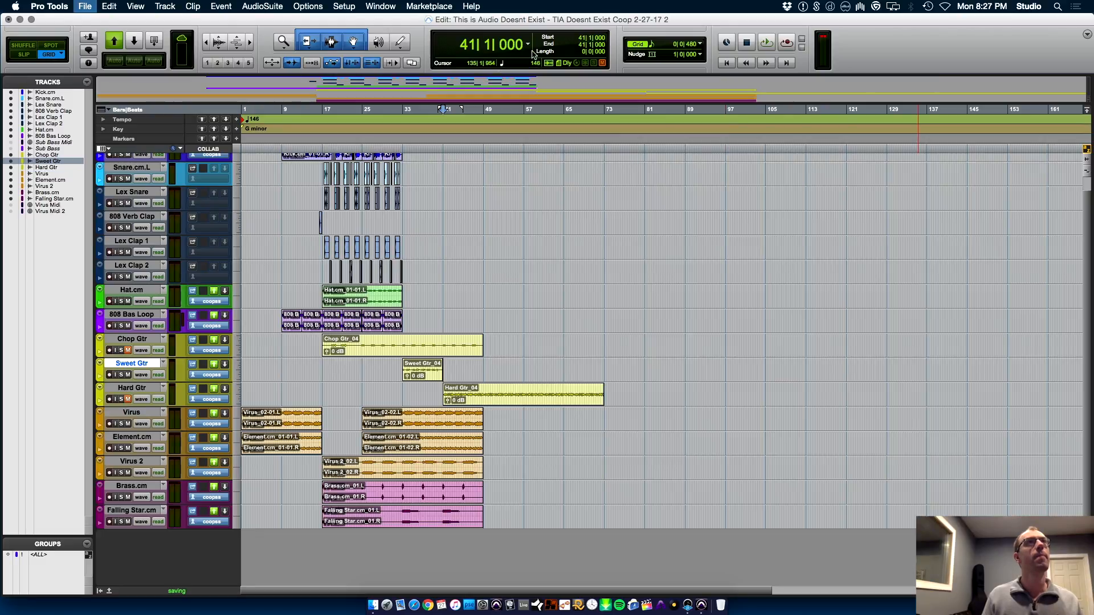
pyautogui.click(702, 49)
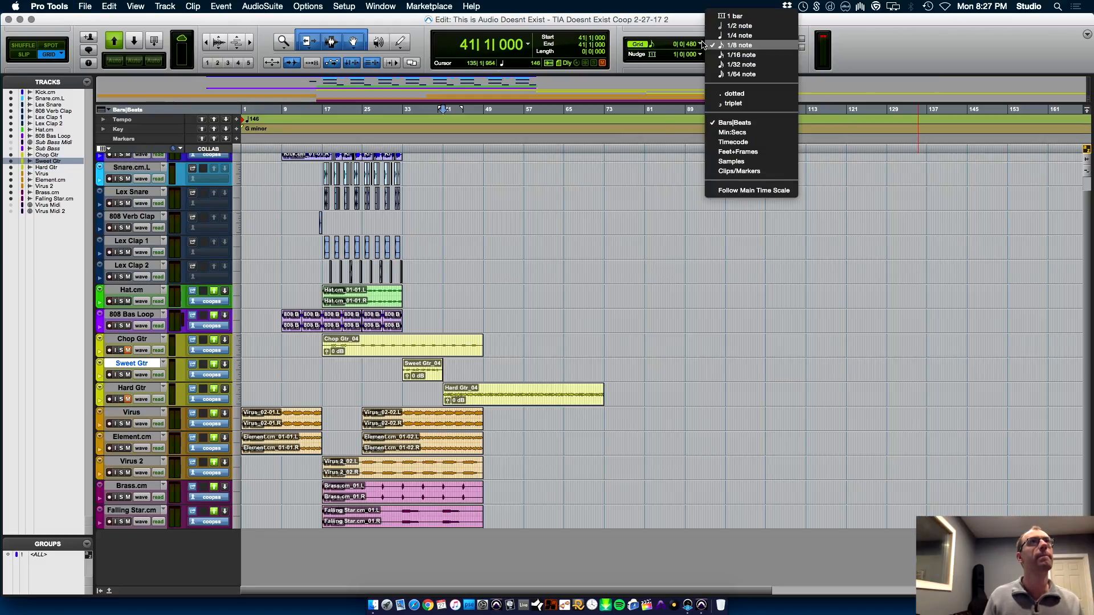
pyautogui.click(734, 15)
pyautogui.scroll(1, 1085, 424)
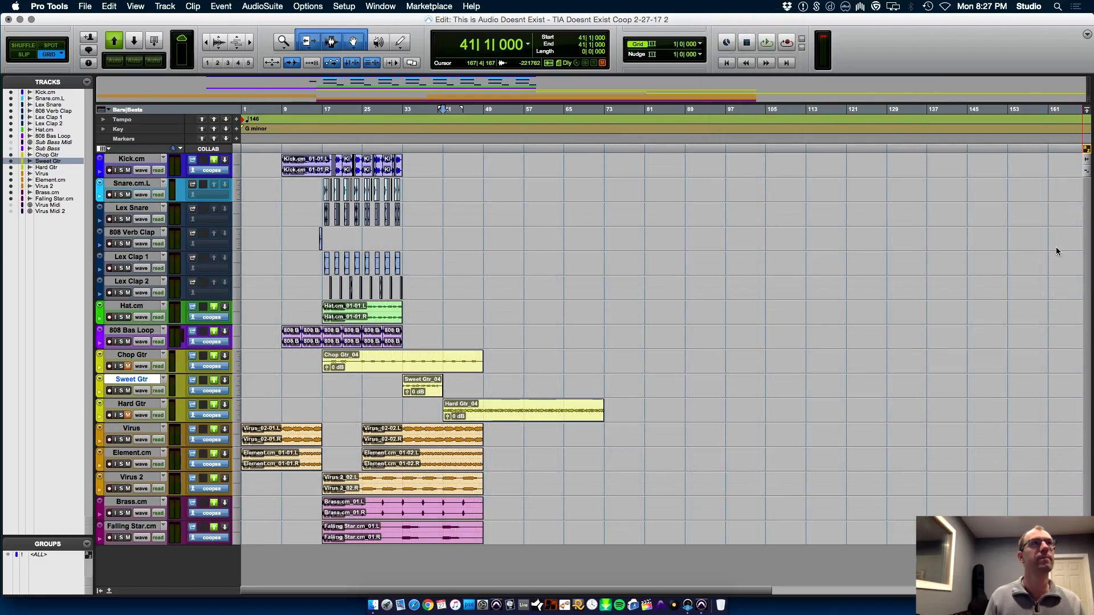
# - Copy the section from 25|1|000 to 33|1|000 on the tracks from Kick.cm through 808 Bas Loop to 41|1|000
pyautogui.press('super+bracketright')
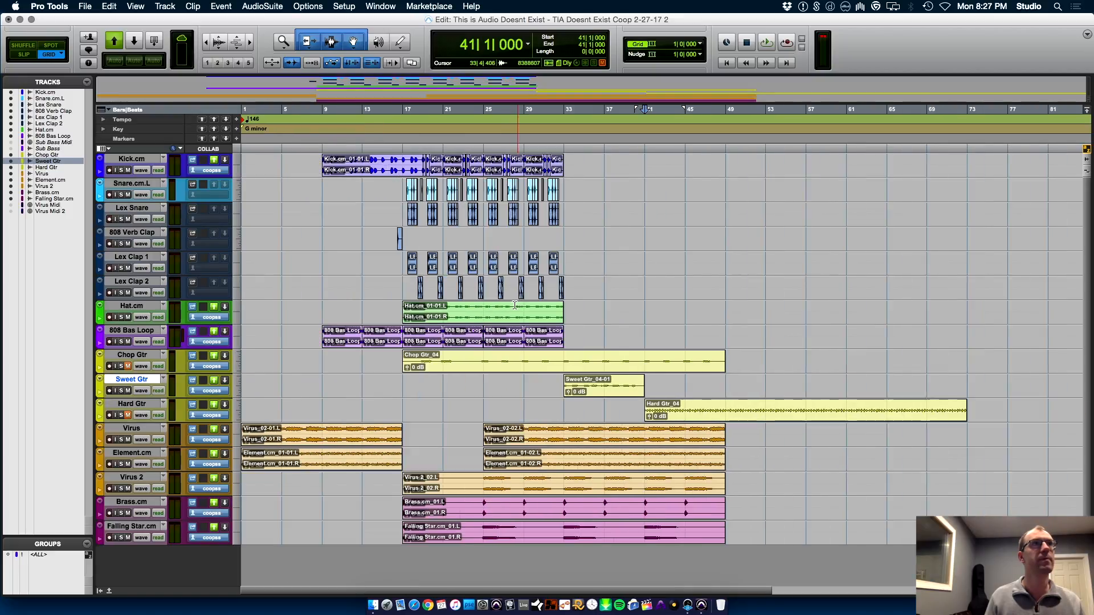
pyautogui.moveTo(564, 335); pyautogui.dragTo(400, 123)
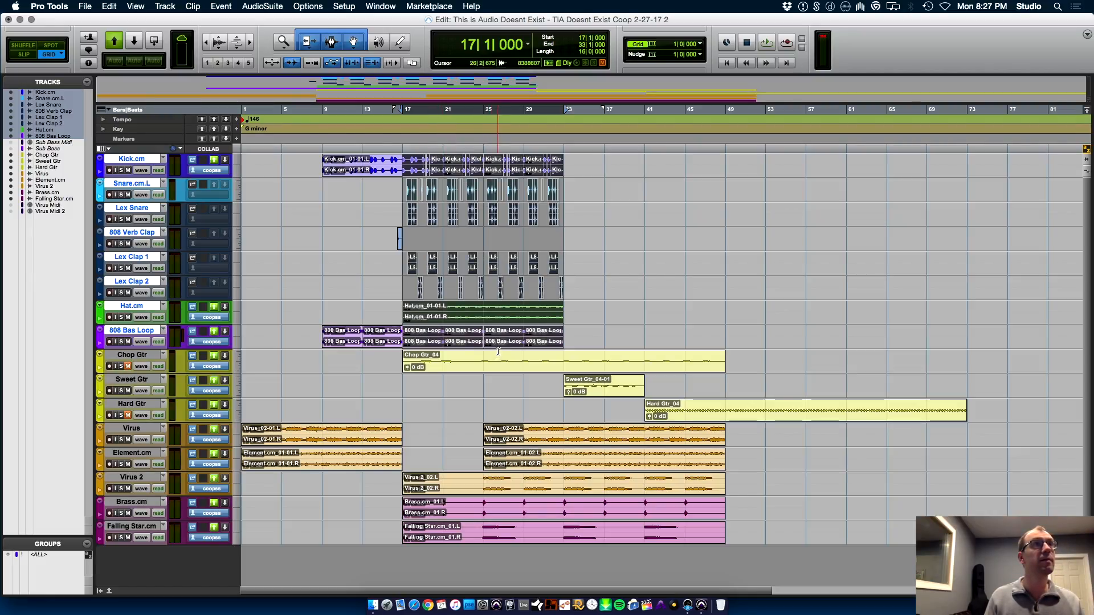
pyautogui.moveTo(567, 333); pyautogui.dragTo(483, 161)
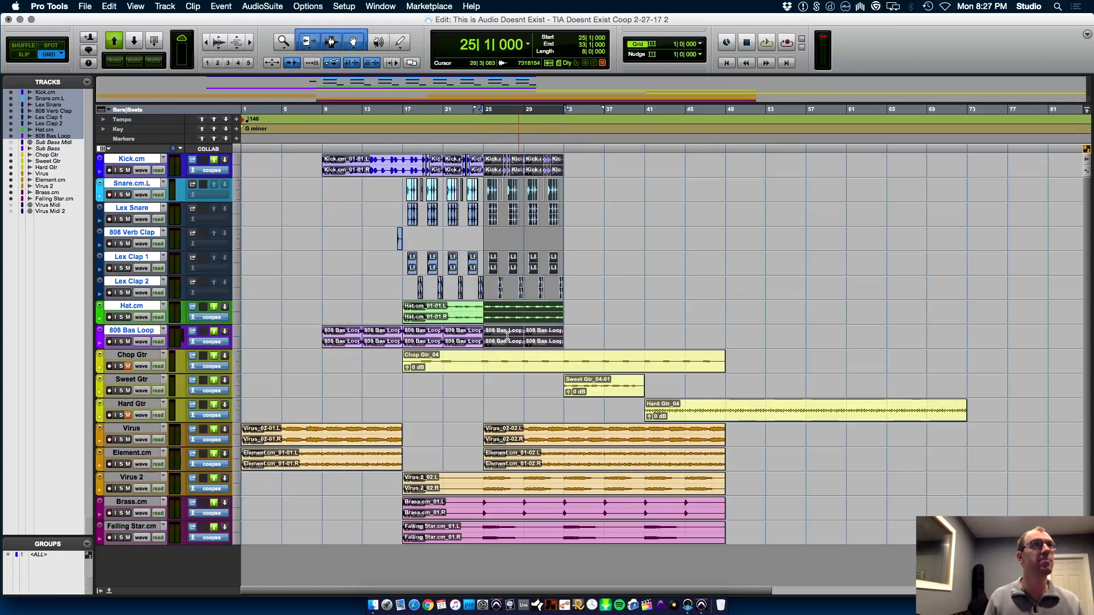
pyautogui.moveTo(498, 343); pyautogui.dragTo(662, 336)
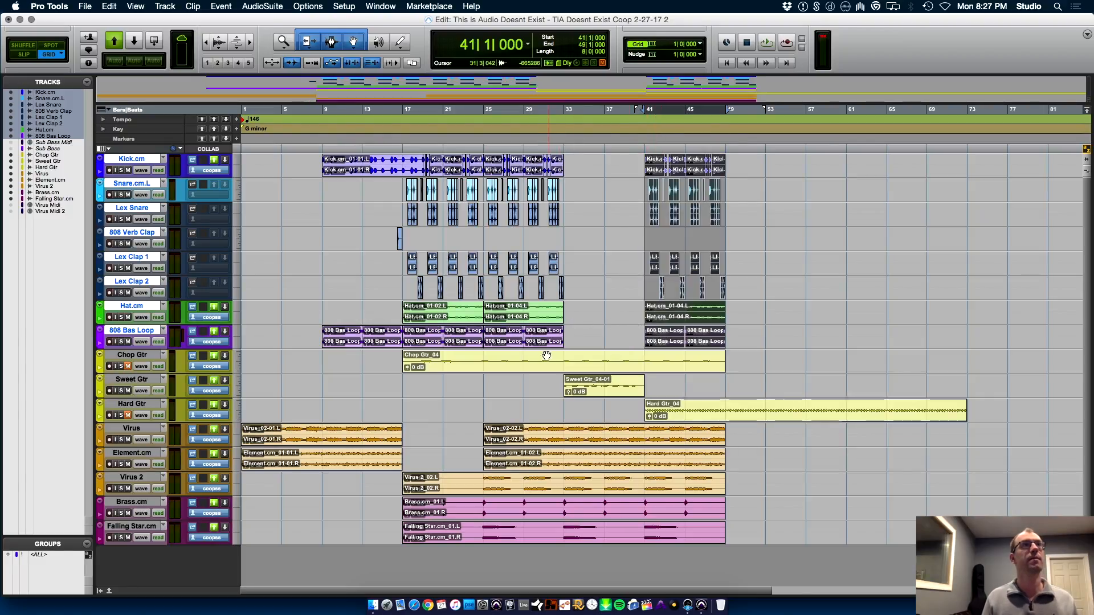
# - Play from 30|1|000, unmute Hard Gtr and extend the end of the Sweet Gtr clip to 49|1|000
pyautogui.click(529, 380)
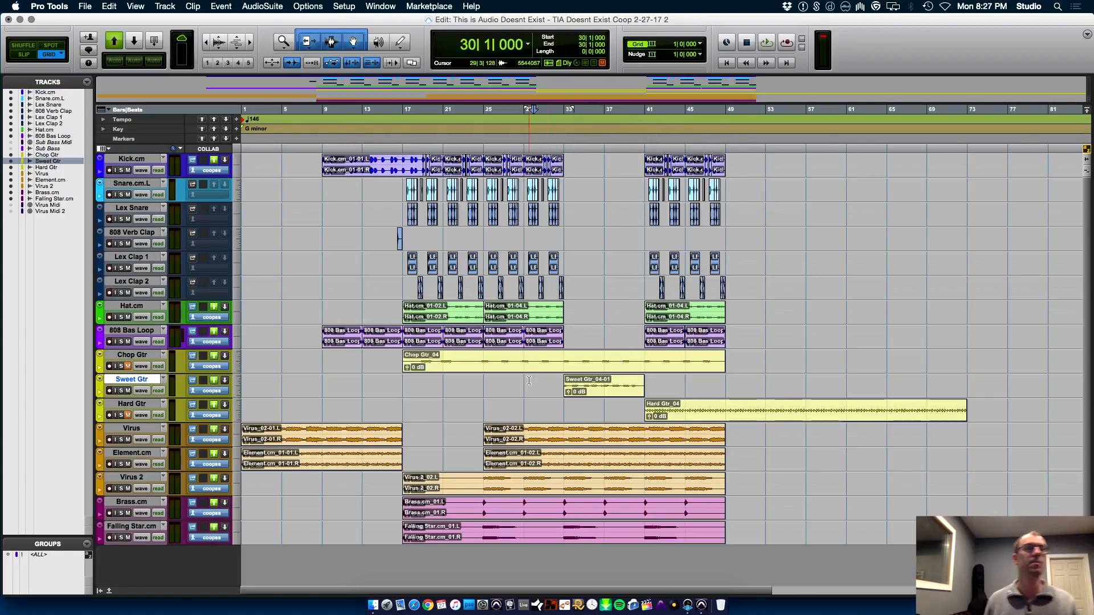
pyautogui.press('space')
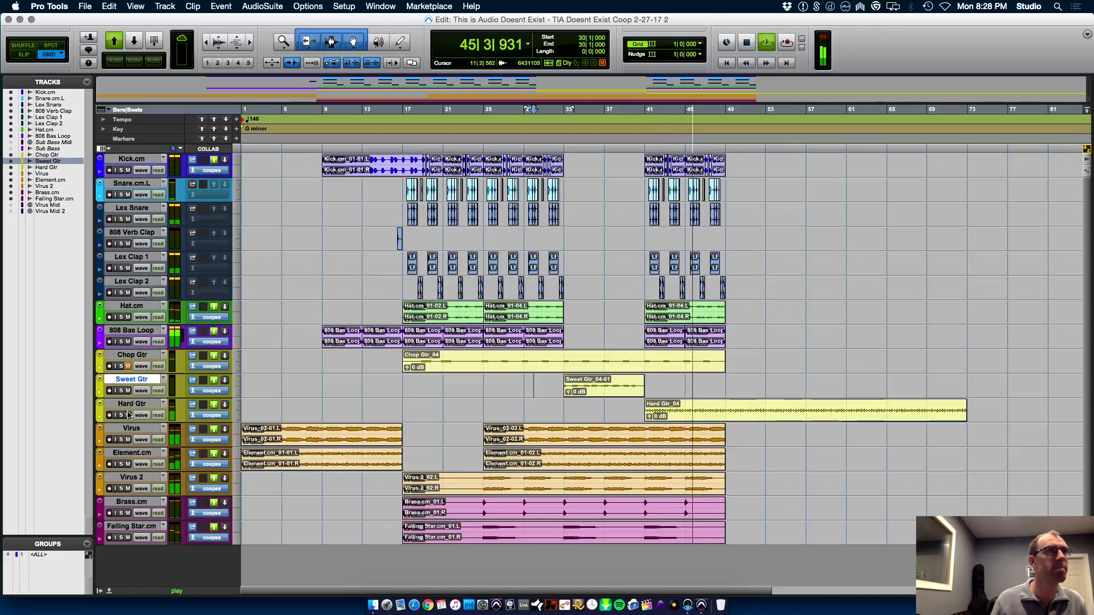
pyautogui.moveTo(644, 386); pyautogui.dragTo(725, 385)
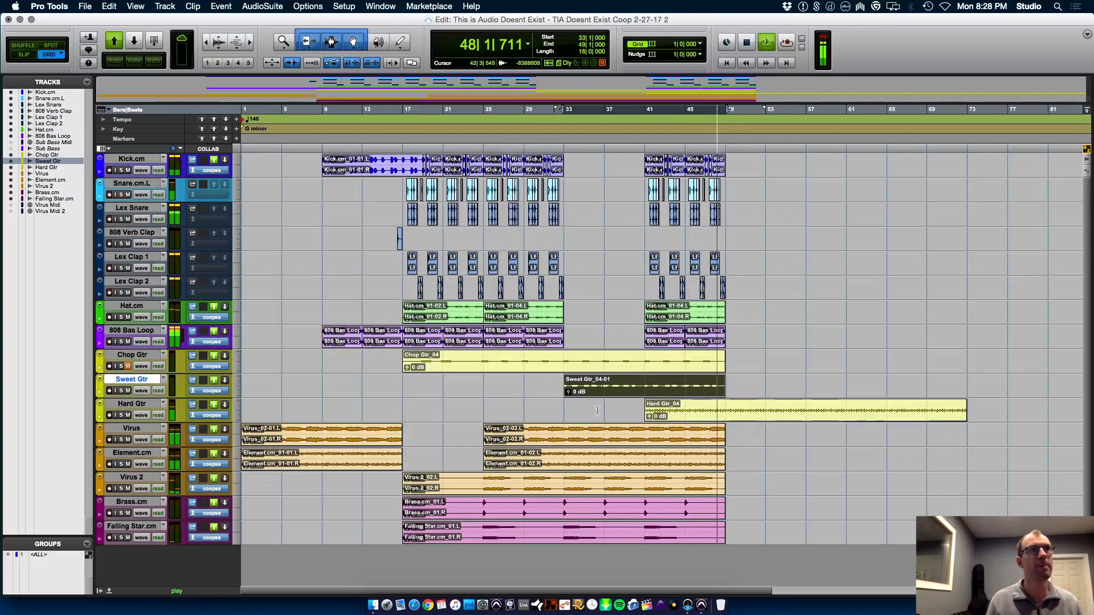
# - Lower the Hard Gtr fader to -12.3 dB and stop playback
pyautogui.click(129, 404)
pyautogui.press('super+equal')
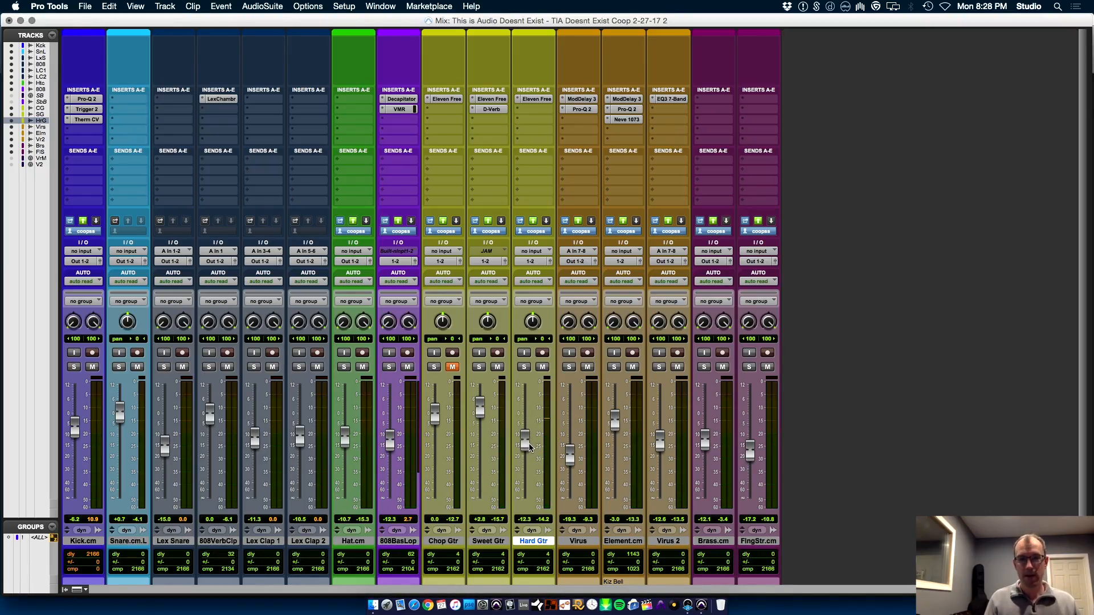
pyautogui.press('super+equal')
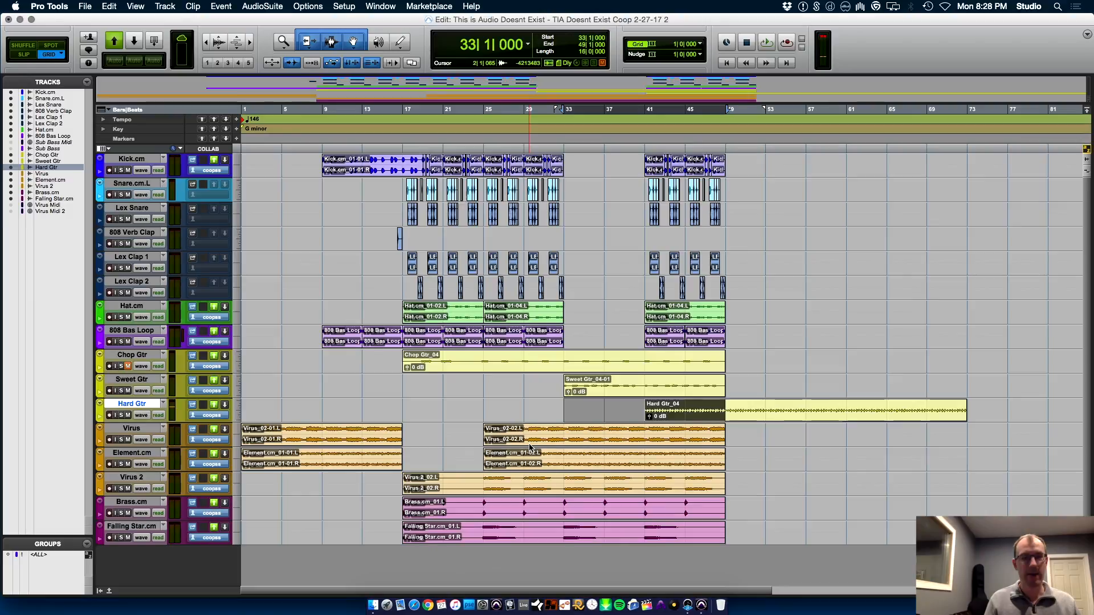
# - Play back from 33|1|000, stop, and trim the end of the Hard Gtr clip to 49|1|000
pyautogui.click(568, 406)
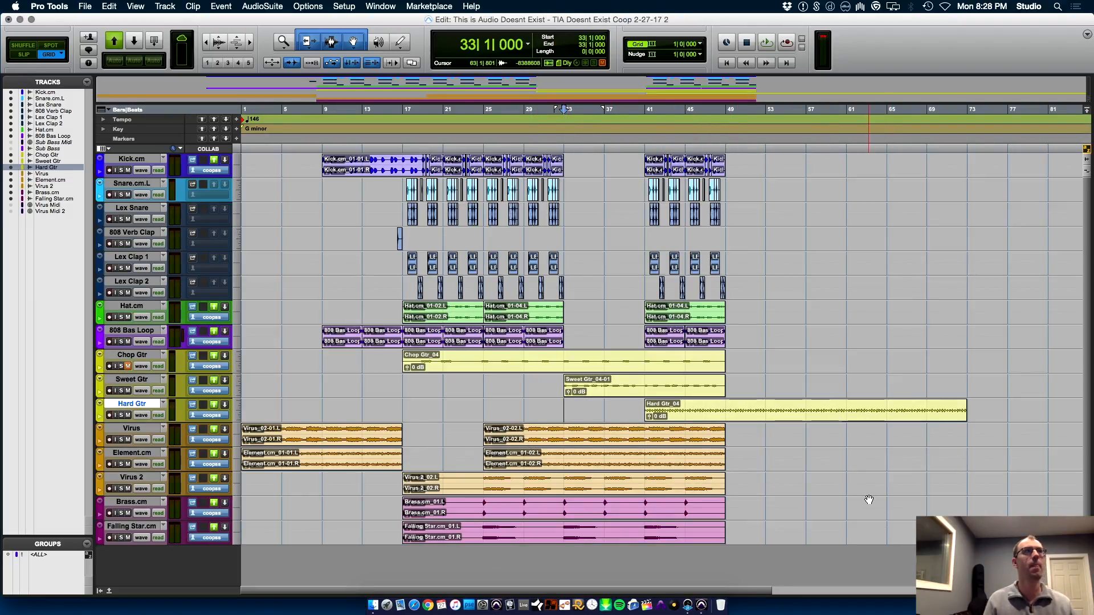
pyautogui.press('space')
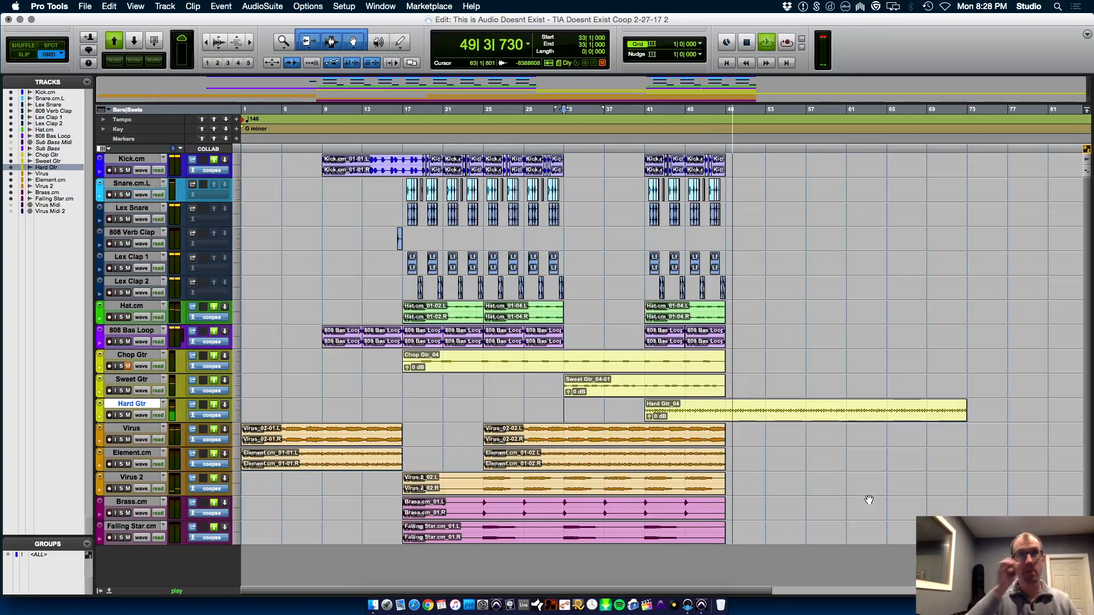
pyautogui.press('space')
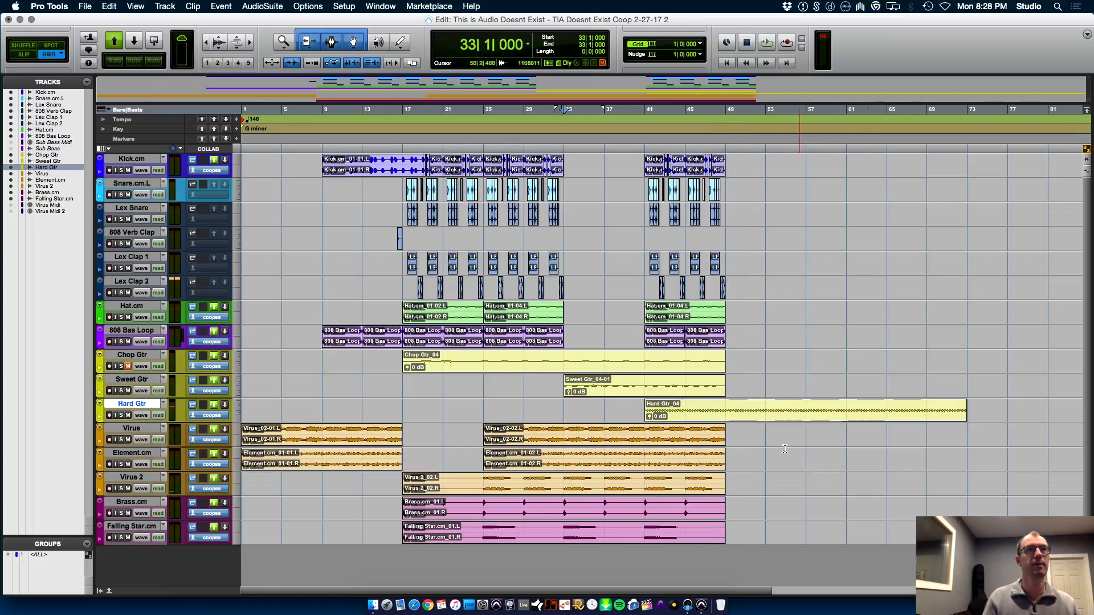
pyautogui.press('s')
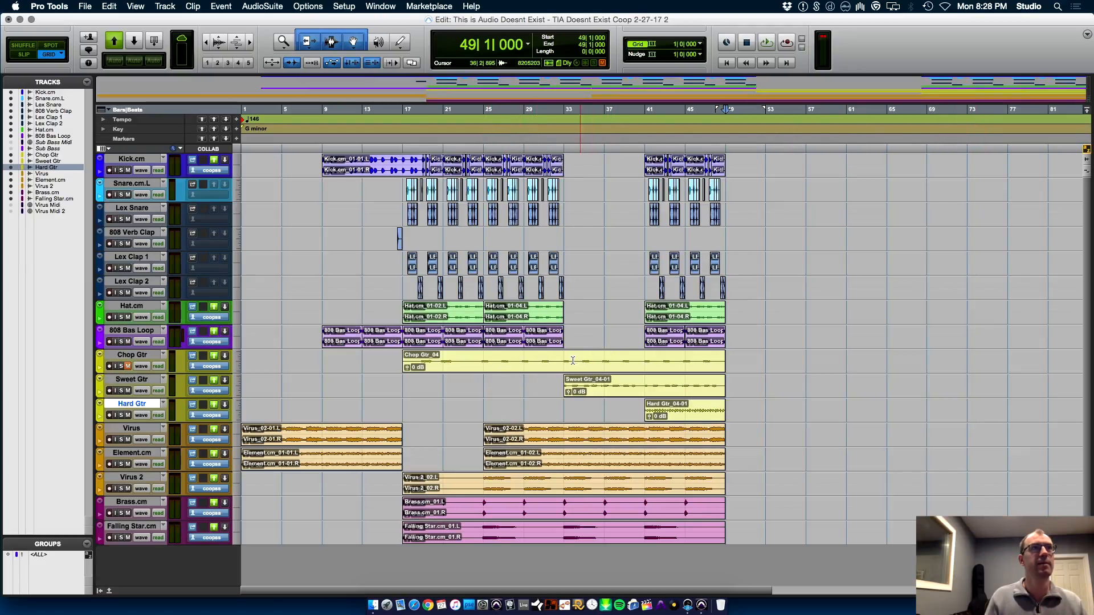
# - Play from 41|1|000, trim the start of the Chop Gtr clip to 41|1|000, save the session and stop playback
pyautogui.click(646, 354)
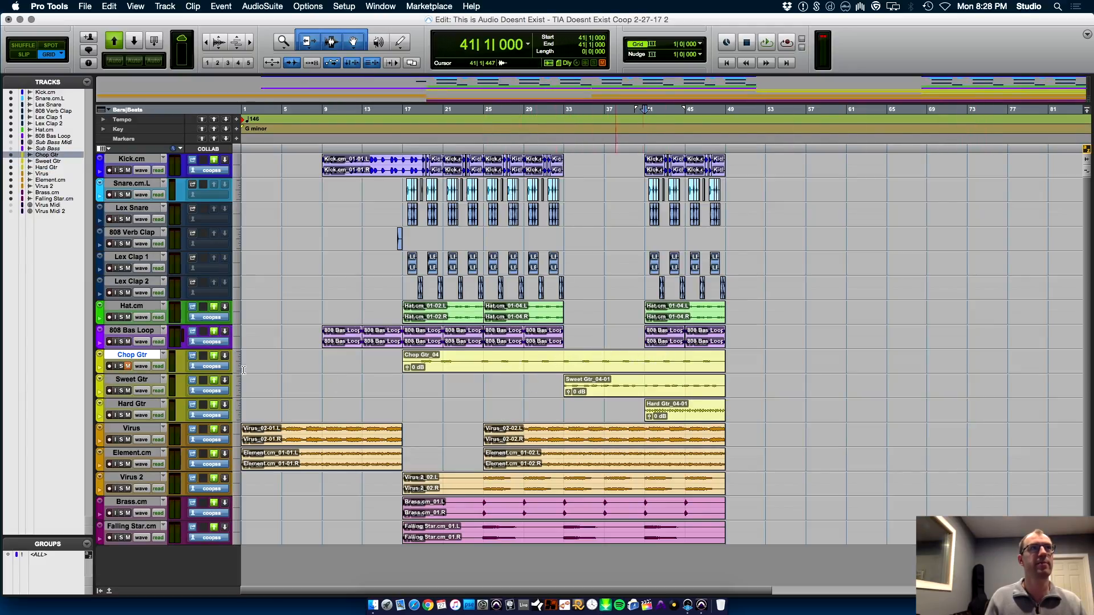
pyautogui.press('space')
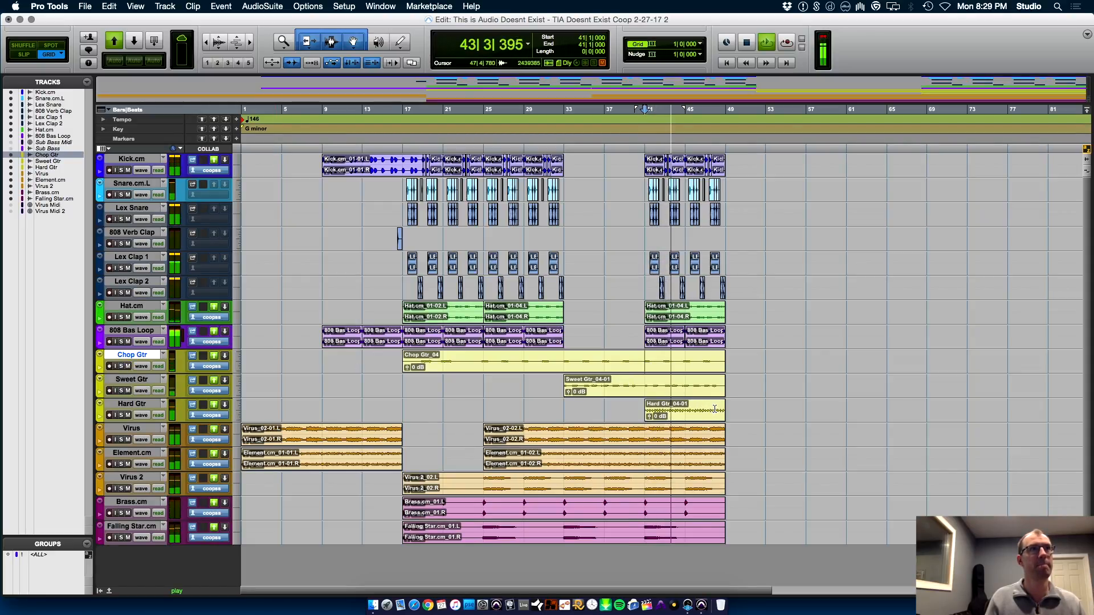
pyautogui.press('a')
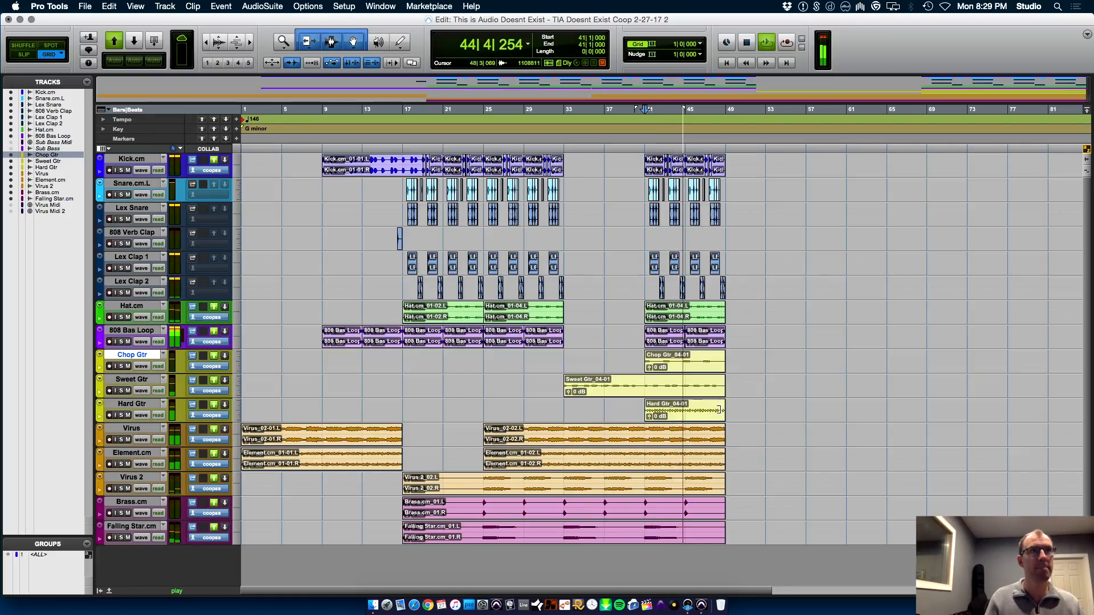
pyautogui.press('super+s')
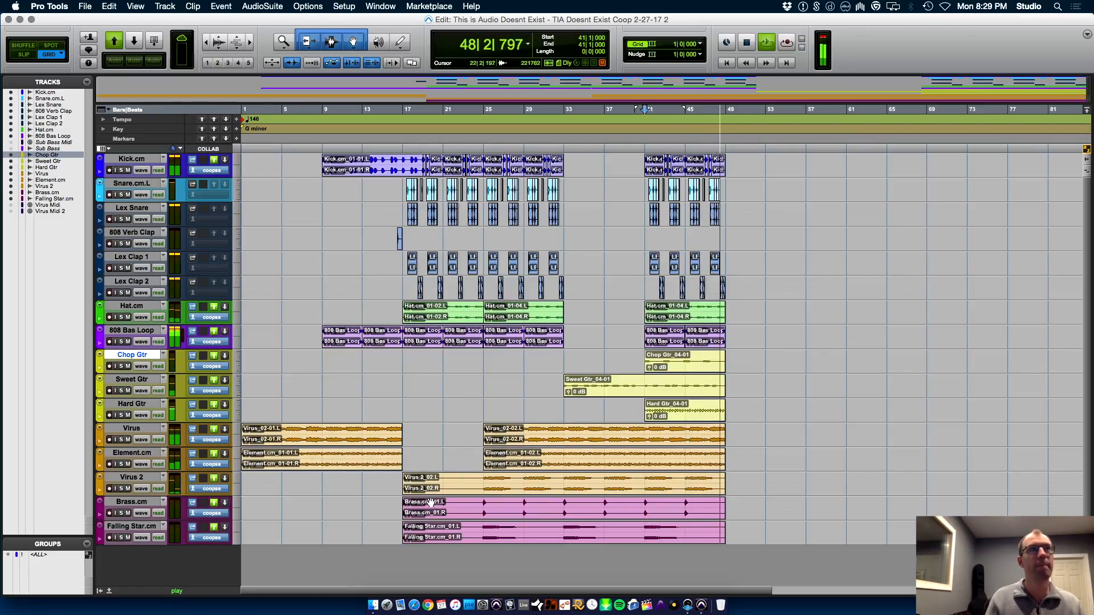
pyautogui.press('space')
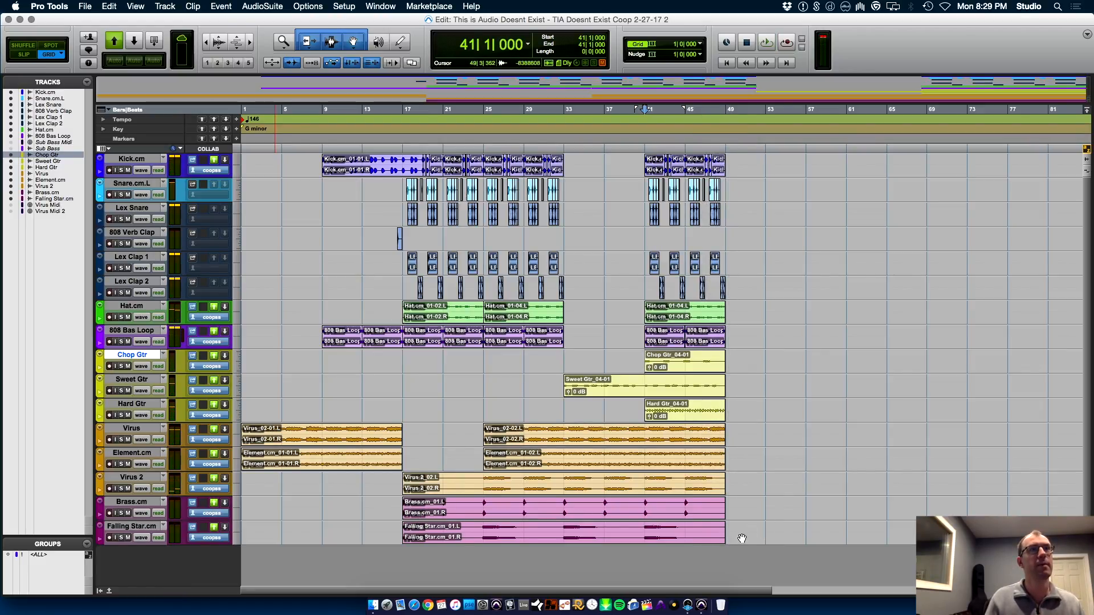
# - Duplicate the section from 17|1|000 to 49|1|000 on all visible tracks directly after itself
pyautogui.moveTo(726, 537); pyautogui.dragTo(398, 79)
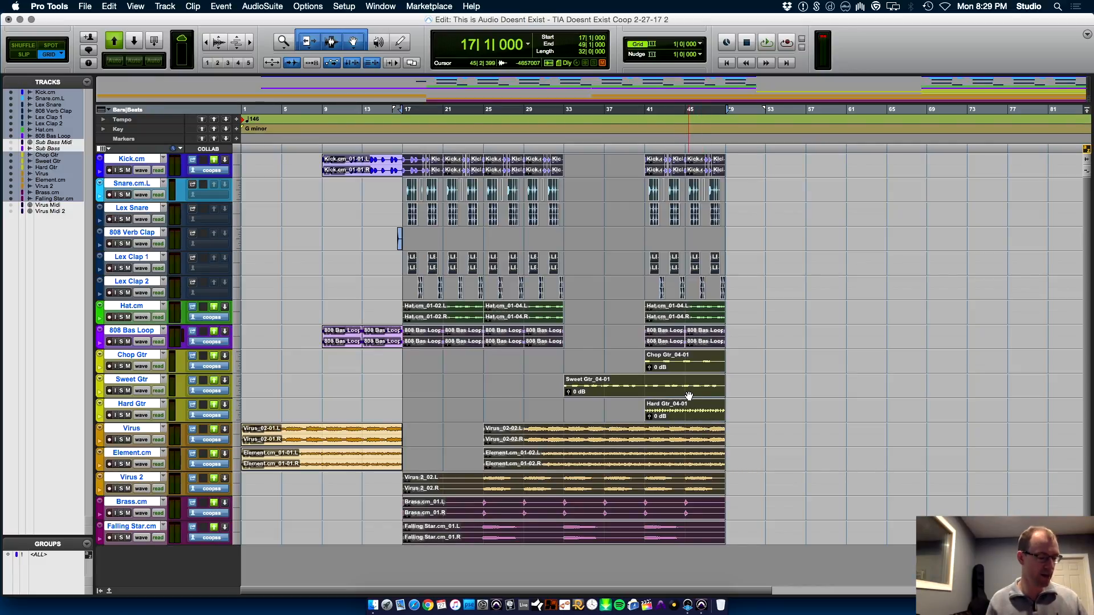
pyautogui.press('super+d')
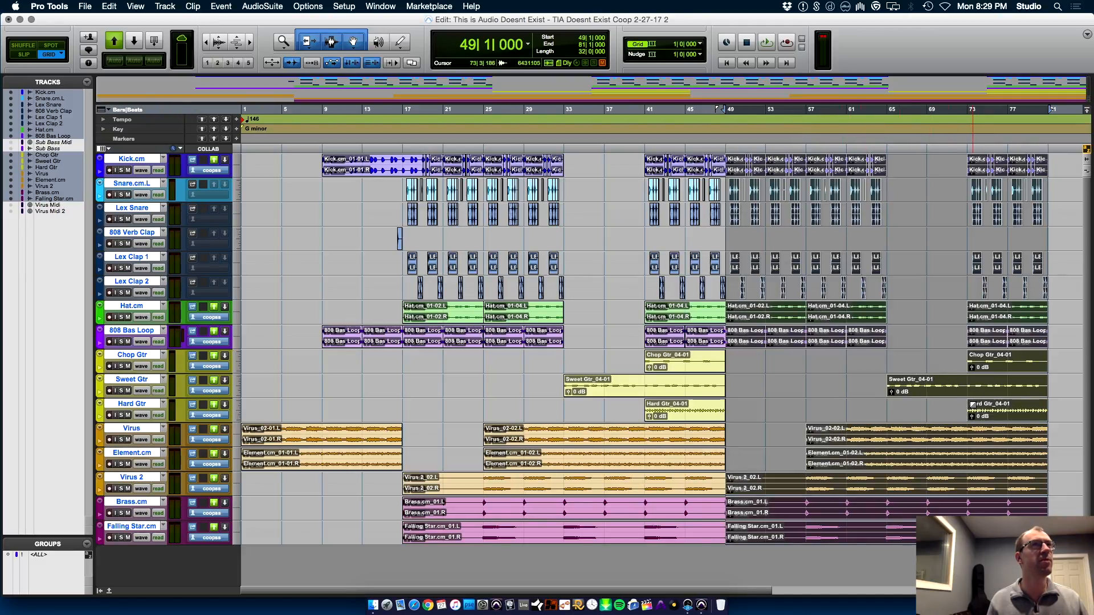
pyautogui.press('super+bracketleft')
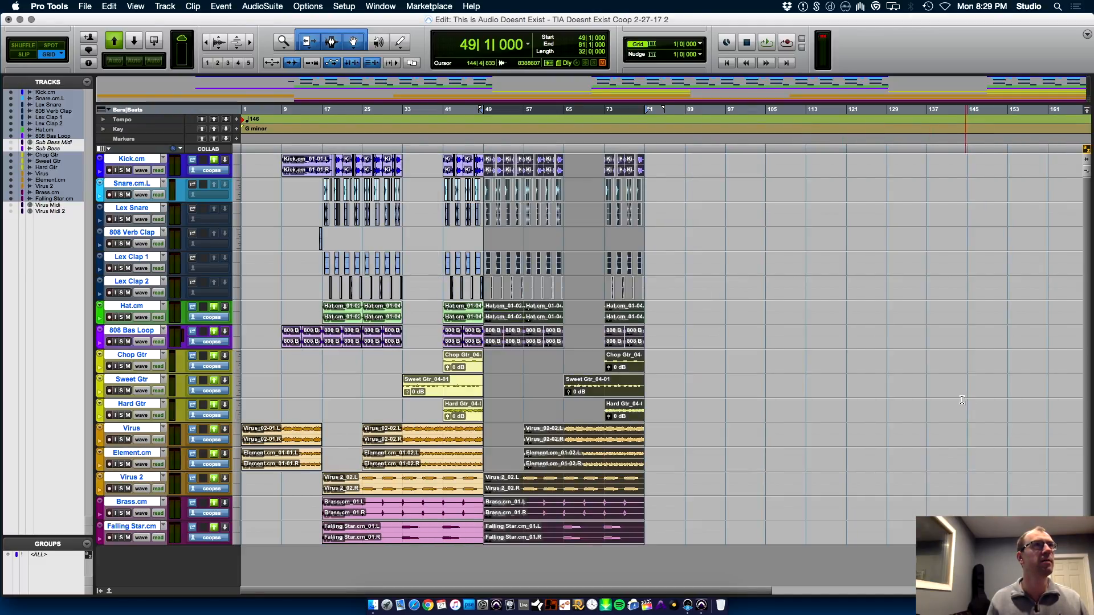
# - Separate the section from 9|1|000 to 17|1|000 on all visible tracks and copy it to 81|1|000
pyautogui.moveTo(650, 122); pyautogui.dragTo(565, 121)
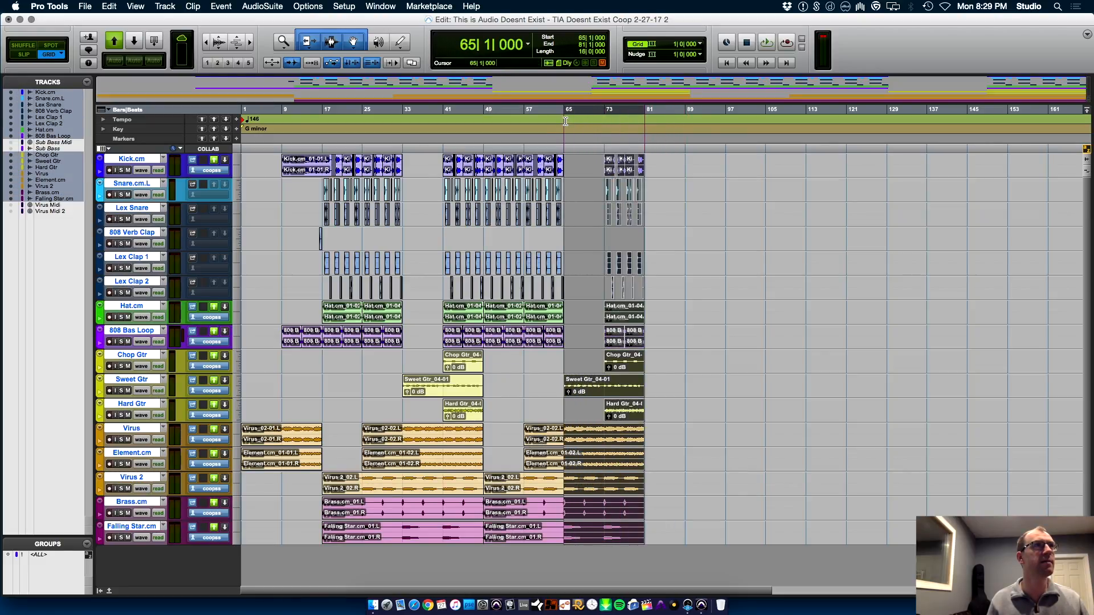
pyautogui.moveTo(246, 529); pyautogui.dragTo(321, 129)
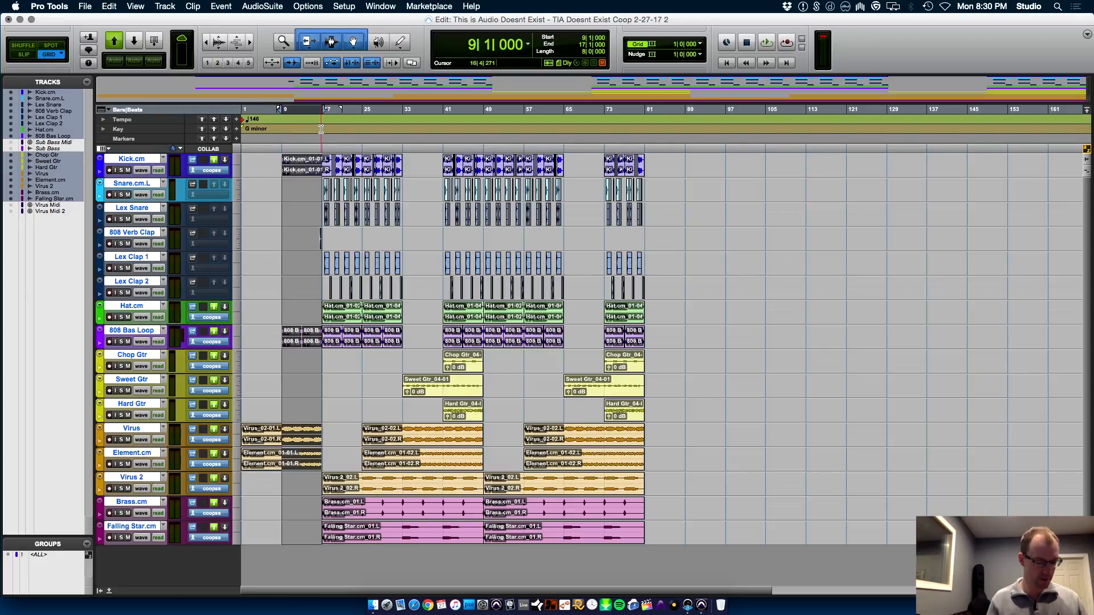
pyautogui.press('super+e')
pyautogui.moveTo(300, 172); pyautogui.dragTo(662, 161)
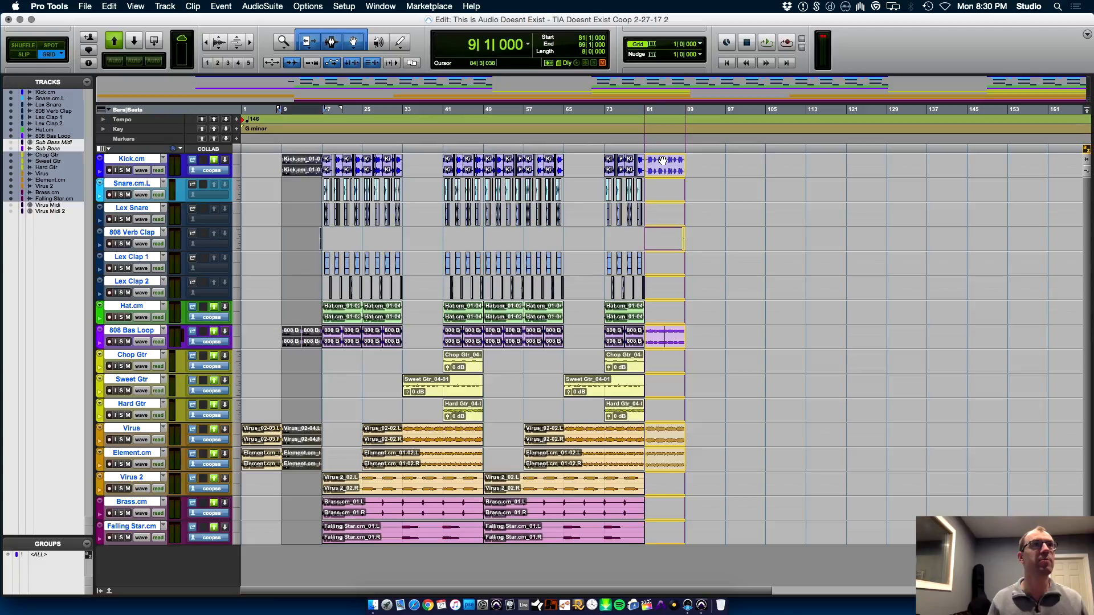
# - Copy the section from 73|1|000 to 81|1|000 on all visible tracks to 89|1|000 and duplicate it once more to 97|1|000
pyautogui.moveTo(605, 538); pyautogui.dragTo(644, 79)
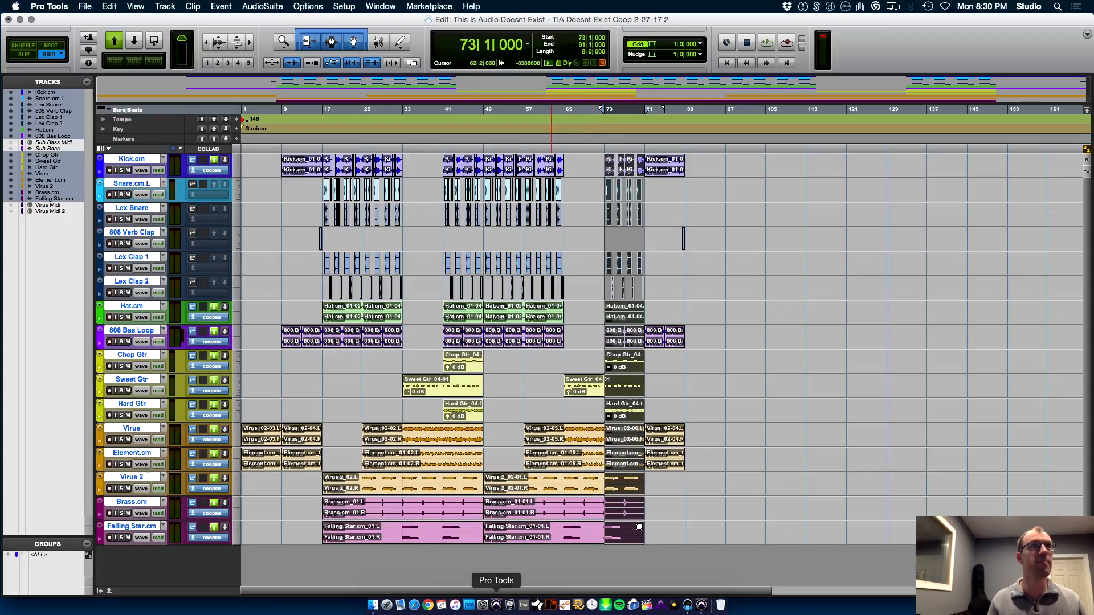
pyautogui.moveTo(632, 538); pyautogui.dragTo(717, 536)
pyautogui.press('super+d')
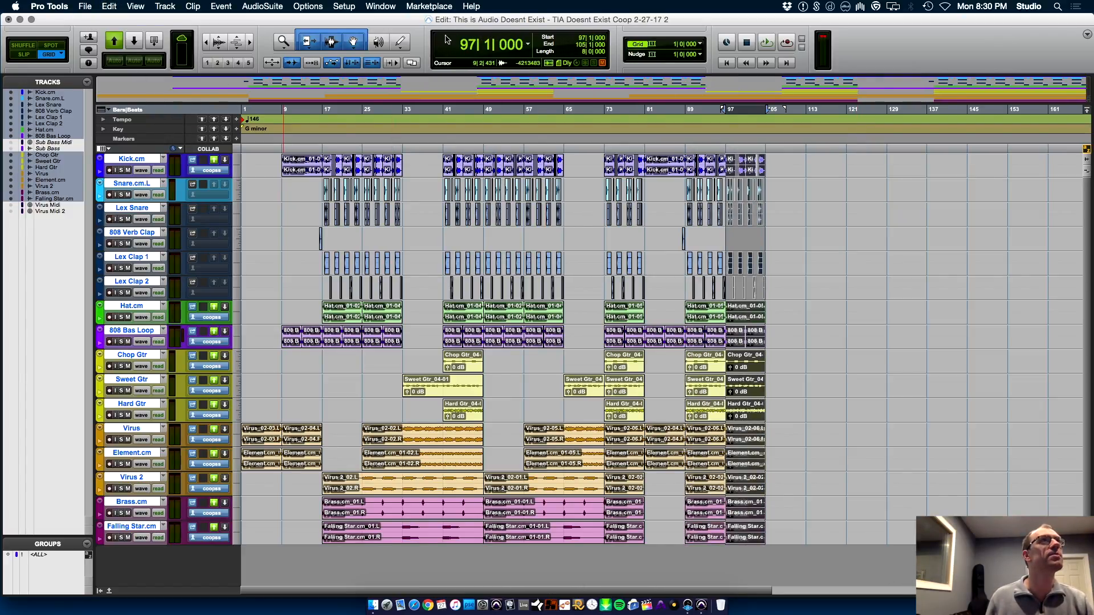
# - Show the Min:Secs ruler in the timeline
pyautogui.click(194, 7)
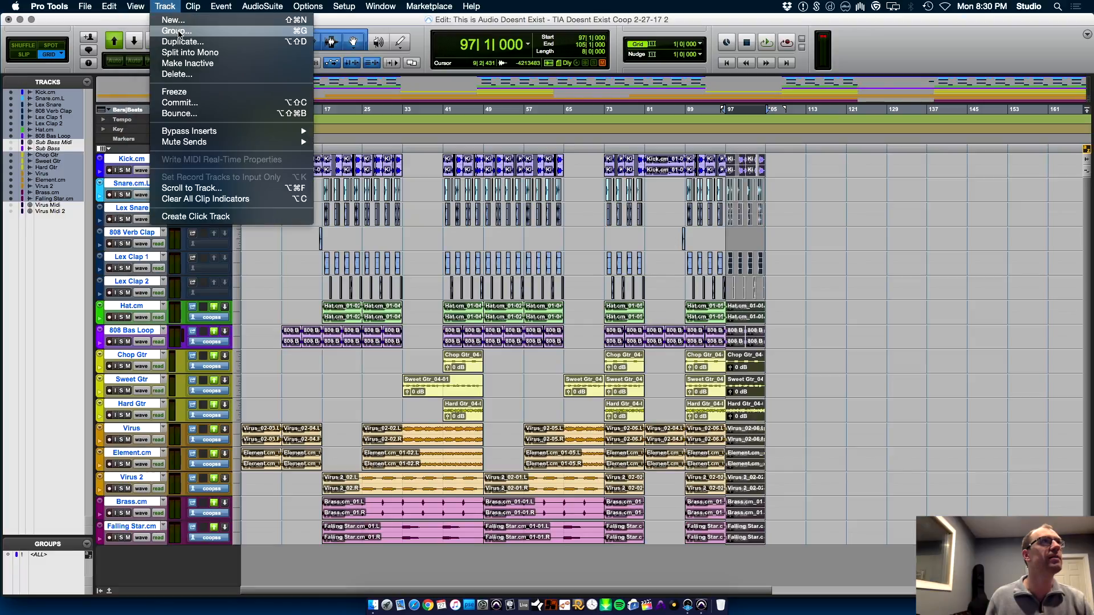
pyautogui.moveTo(139, 5)
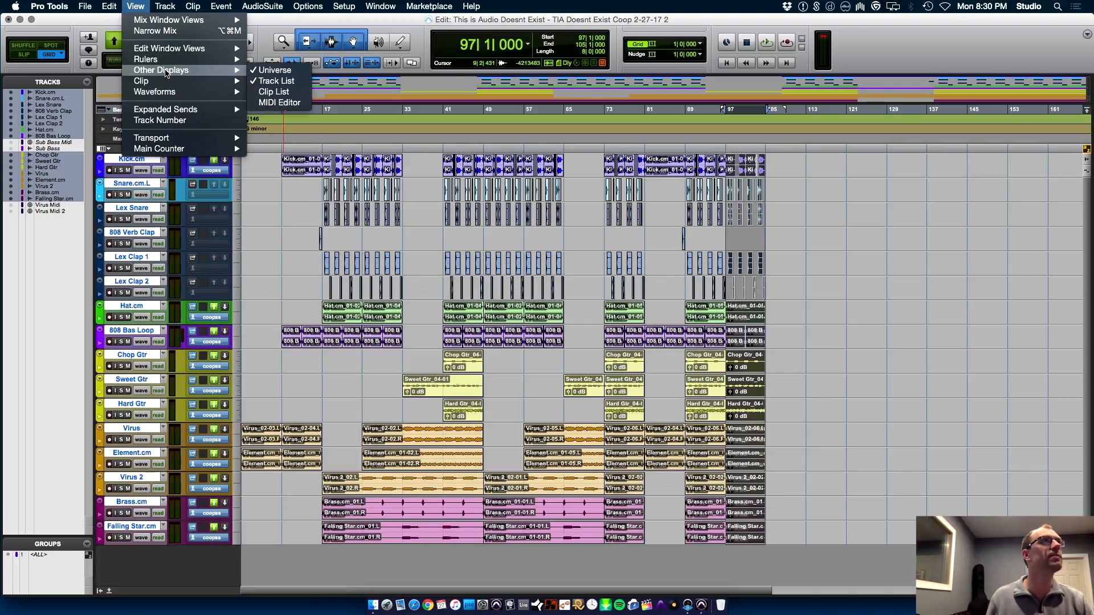
pyautogui.moveTo(190, 59)
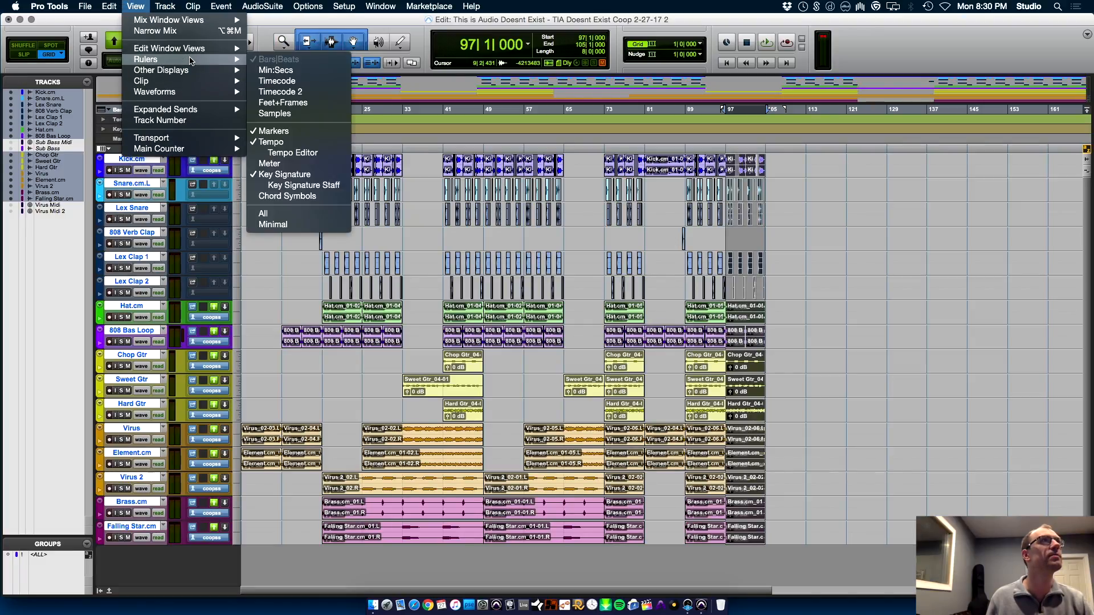
pyautogui.click(277, 70)
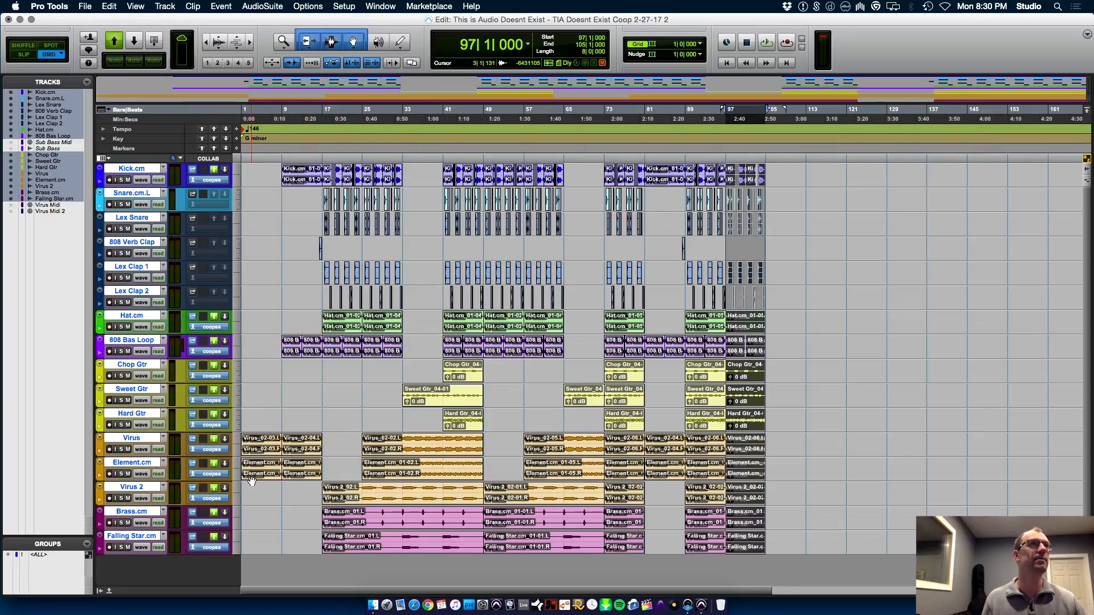
# - Copy the Virus and Element.cm clips at bar 9 to 105|1|000, play from there and stop playback
pyautogui.click(306, 477)
pyautogui.keyDown('shift'); pyautogui.click(307, 450); pyautogui.keyUp('shift')
pyautogui.moveTo(307, 450); pyautogui.dragTo(789, 446)
pyautogui.press('space')
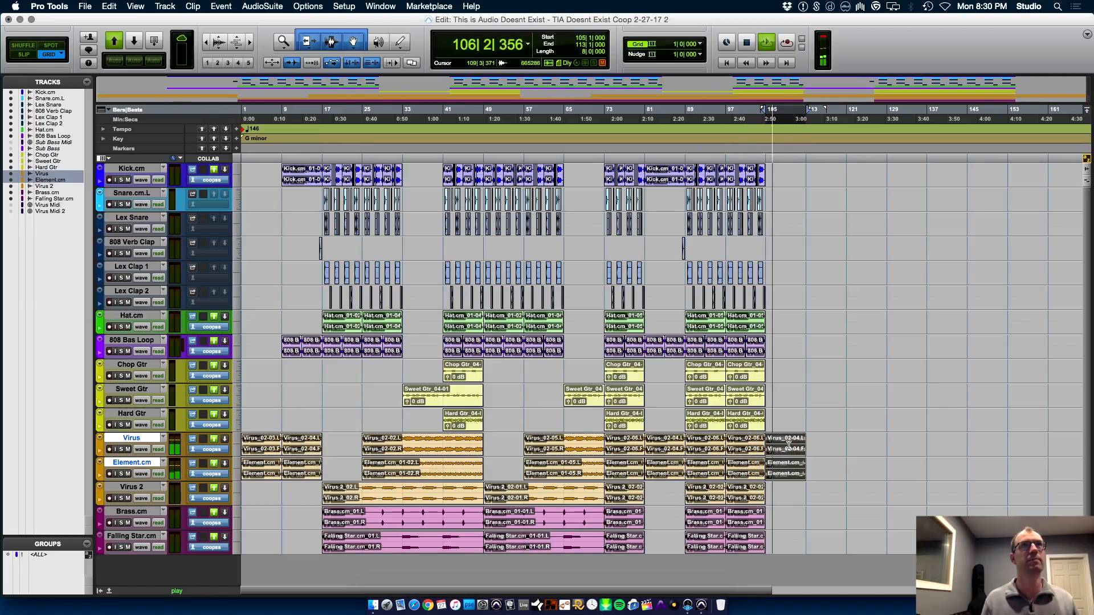
pyautogui.press('space')
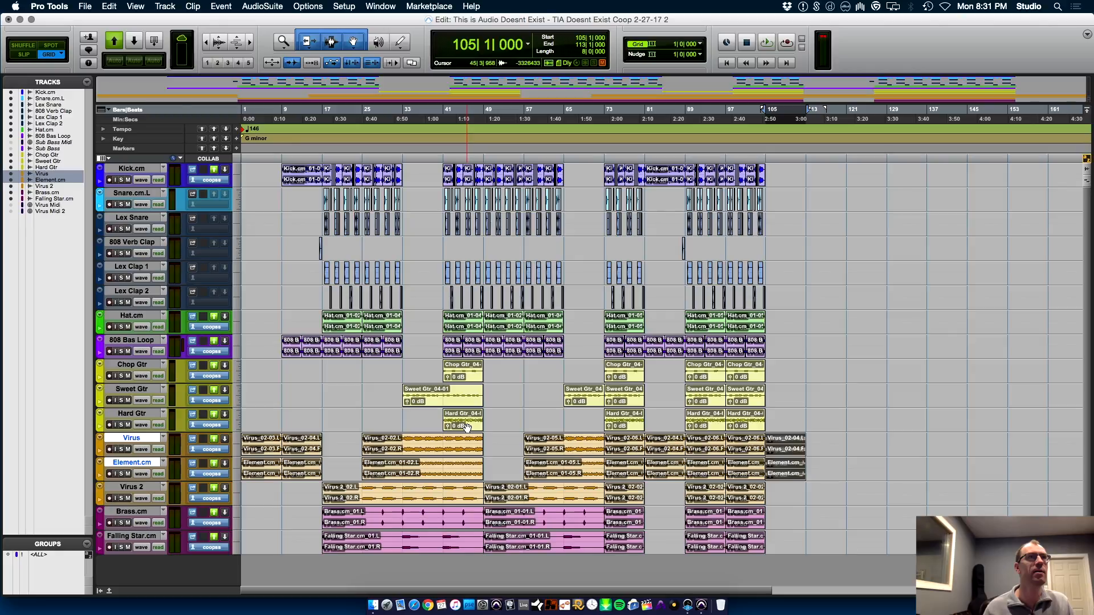
# - Play from the Hard Gtr clip at 41|1|000, switch to Finder and open the Samples folder in Dropbox
pyautogui.click(465, 427)
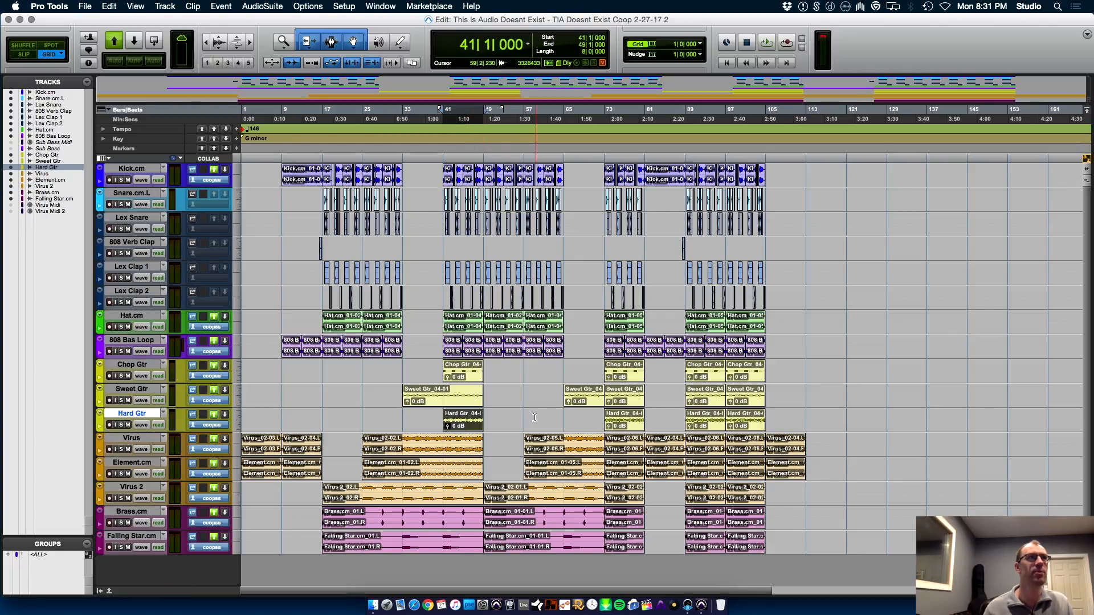
pyautogui.press('space')
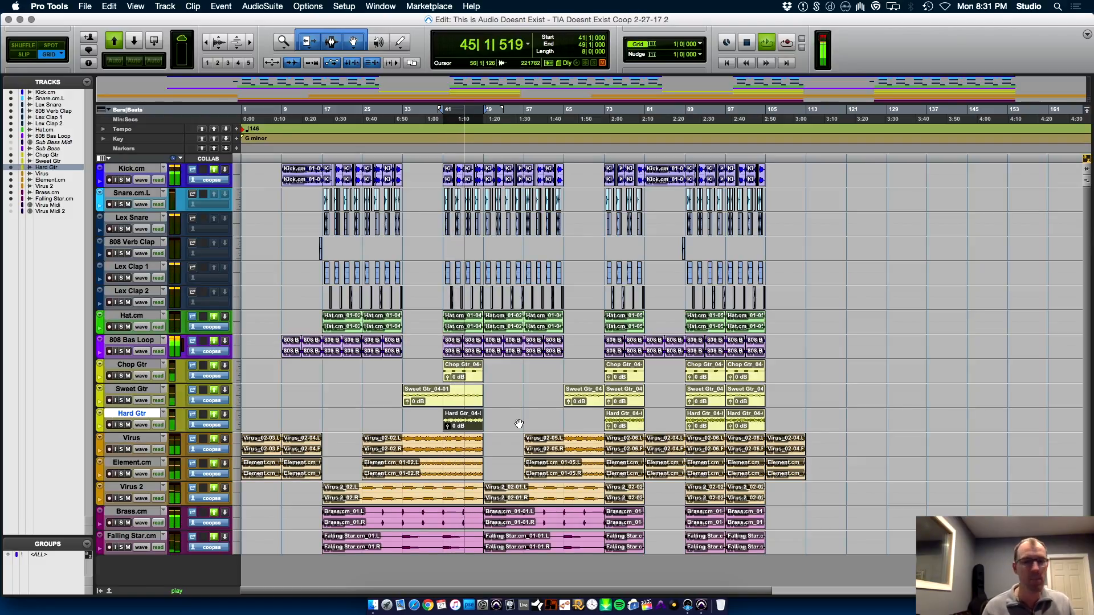
pyautogui.press('super+Tab')
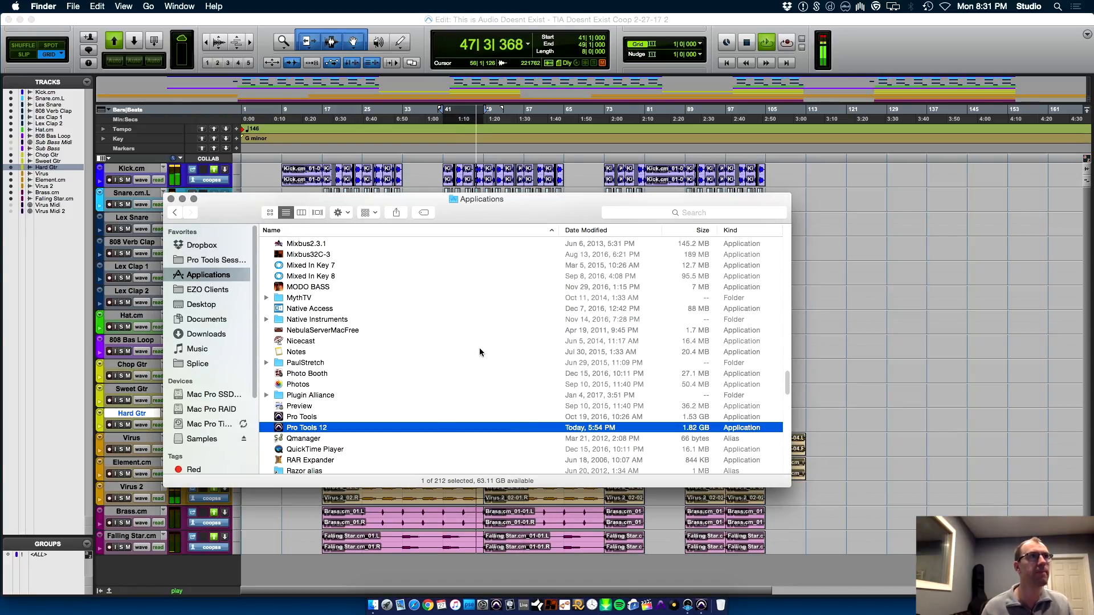
pyautogui.click(340, 18)
pyautogui.press('super+Tab')
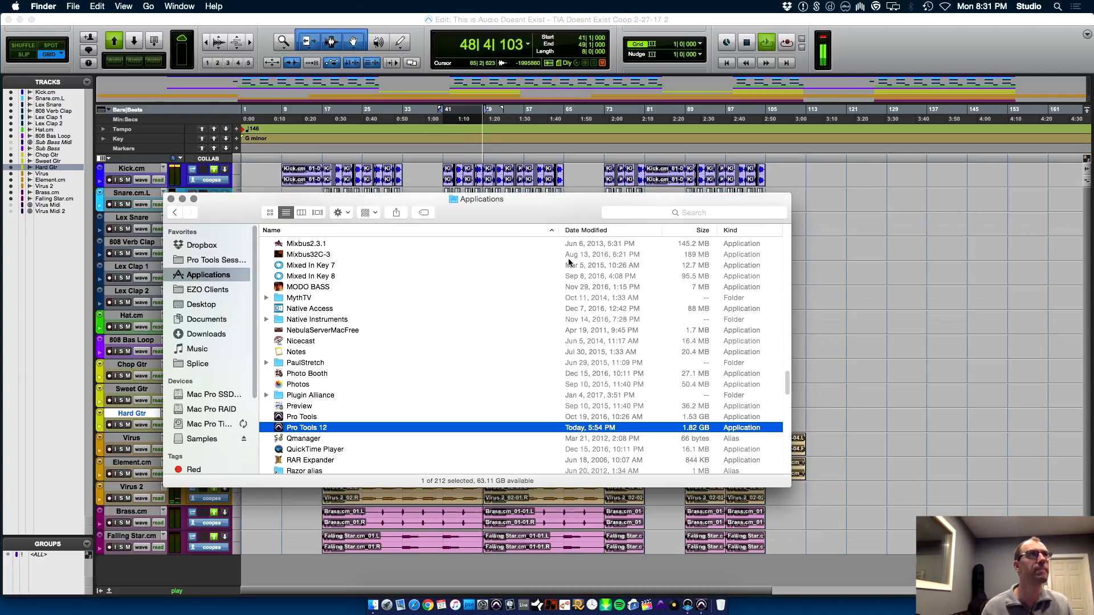
pyautogui.click(215, 246)
pyautogui.press('s')
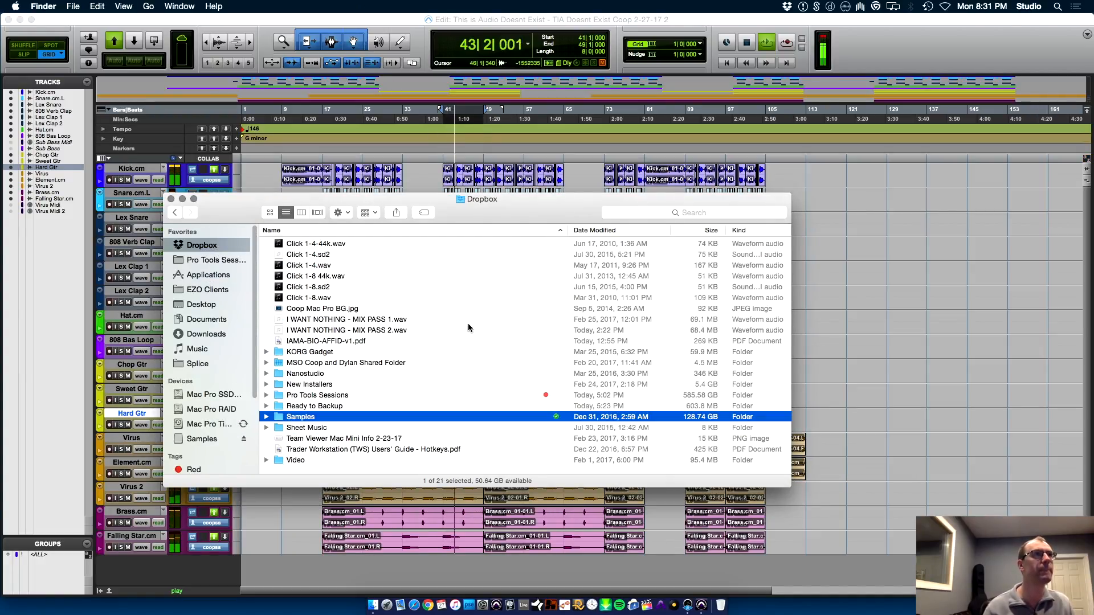
pyautogui.press('super+Down')
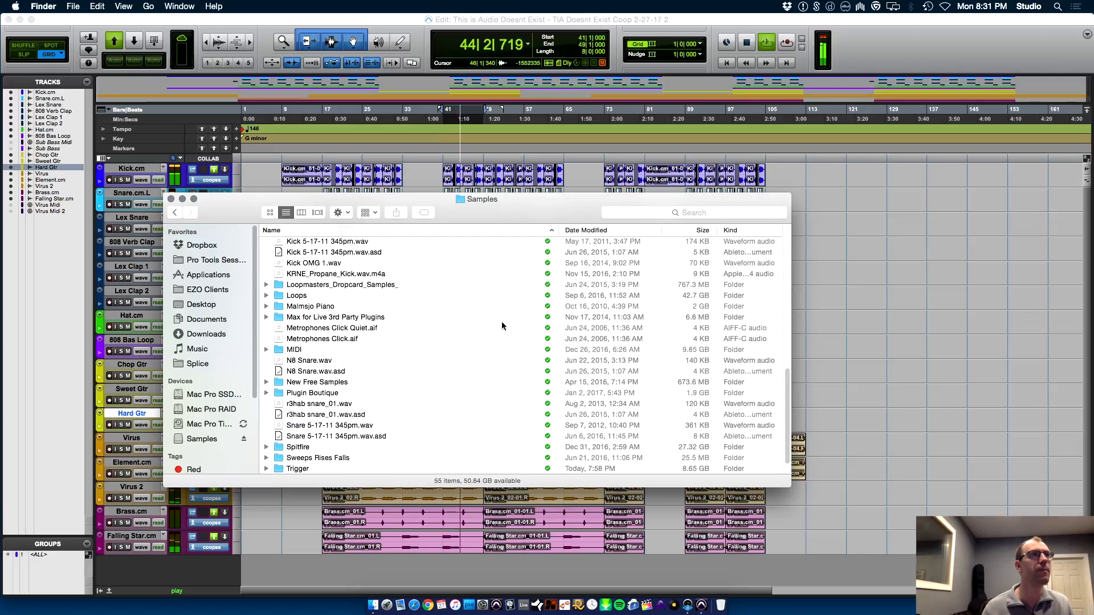
# - Find 808 Cym.wav in the Samples folder and preview it over the playing session
pyautogui.press('d')
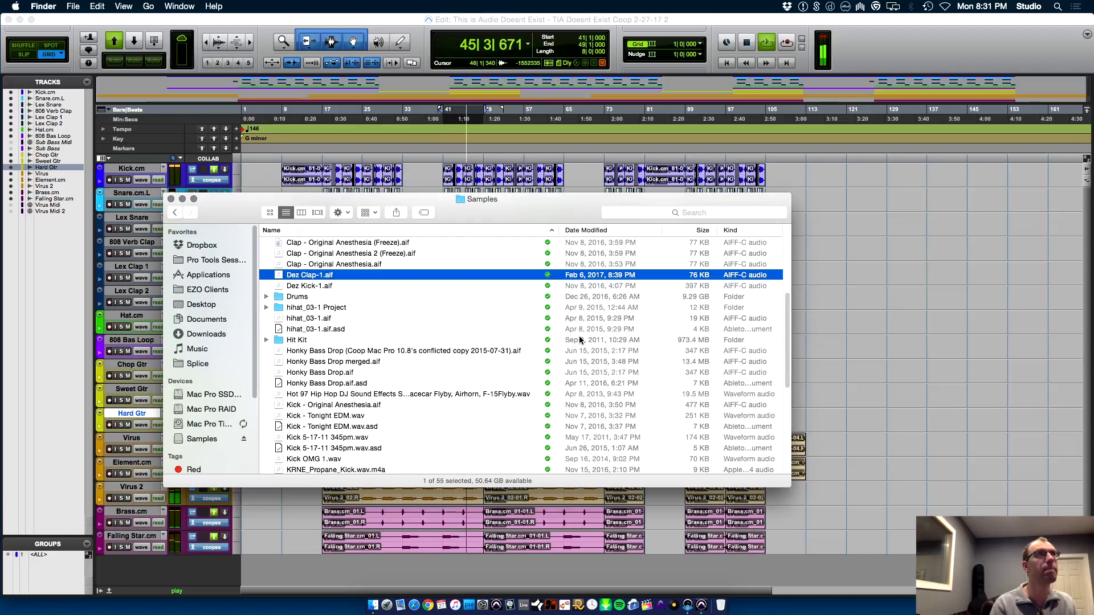
pyautogui.press('8')
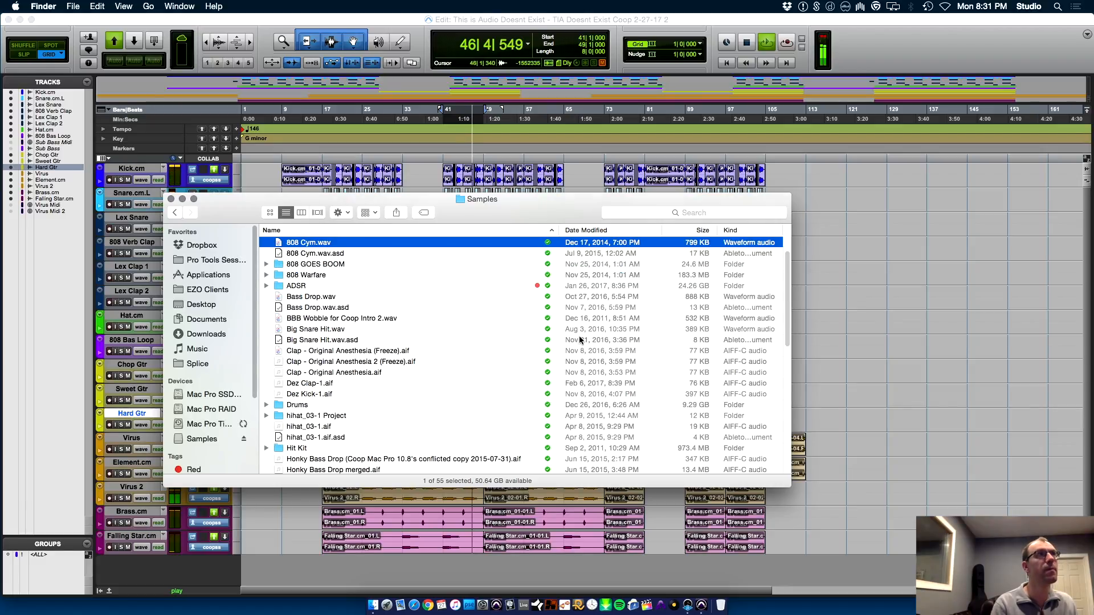
pyautogui.press('space')
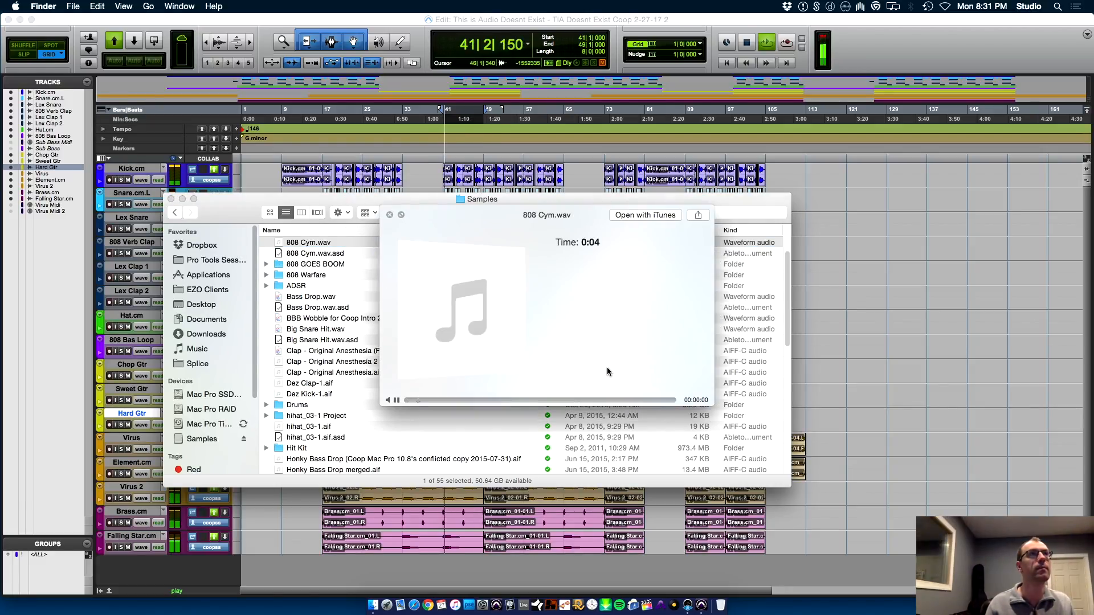
pyautogui.press('space')
# - Import 808 Cym.wav onto a new track below Falling Star.cm at 41|1|000, play it back and stop
pyautogui.moveTo(450, 243); pyautogui.dragTo(445, 567)
pyautogui.press('space')
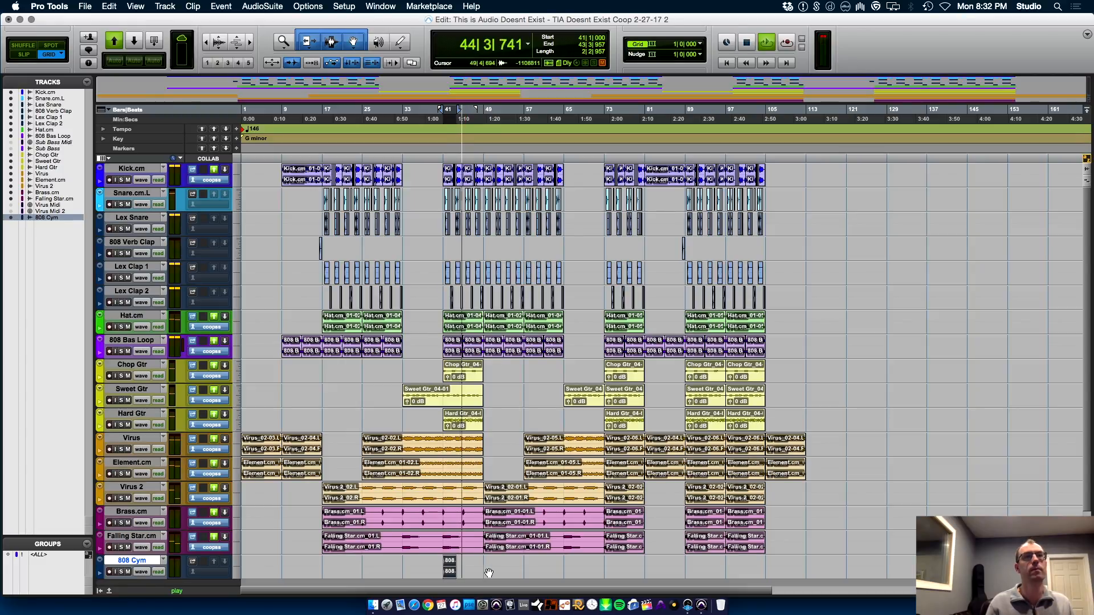
pyautogui.press('space')
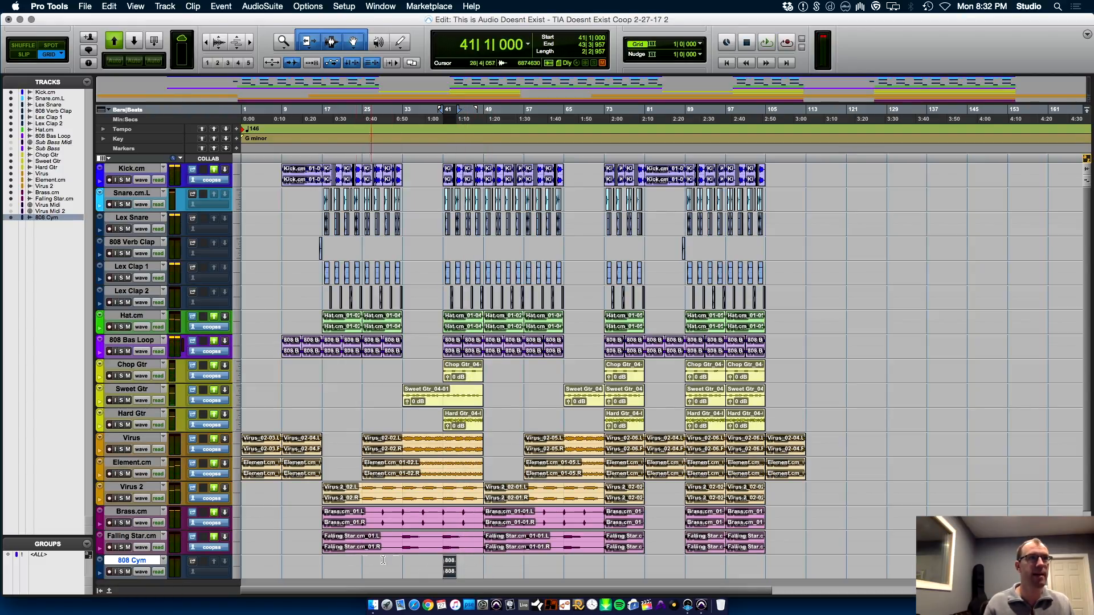
# - Lower the 808 Cym fader to -2.7 dB, start playback from 41|1|000 and return to the Edit window
pyautogui.press('super+equal')
pyautogui.moveTo(795, 419)
pyautogui.mouseDown()
pyautogui.moveTo(802, 449)
pyautogui.moveTo(798, 423)
pyautogui.mouseUp()
pyautogui.press('space')
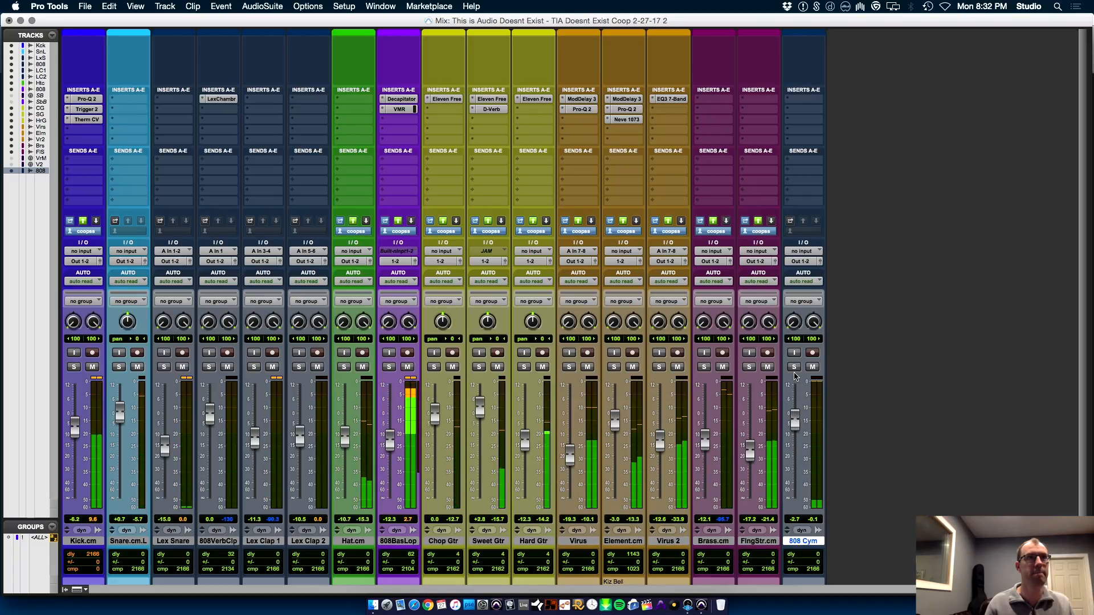
pyautogui.press('super+equal')
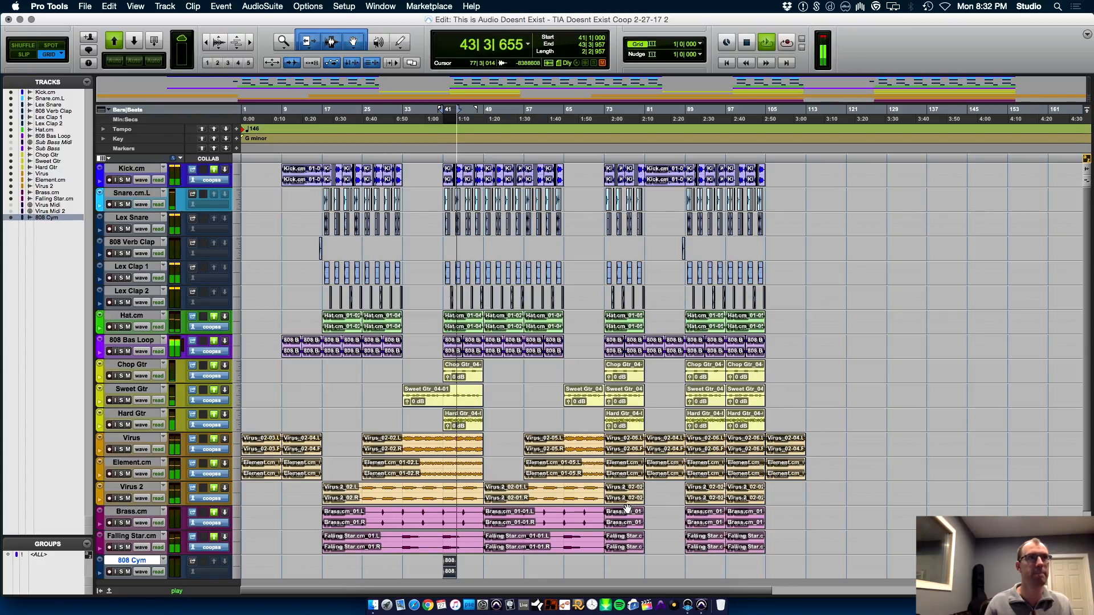
# - Select four bars from 41|1|000 on the 808 Cym track and duplicate the cymbal hit to bar 45
pyautogui.click(468, 568)
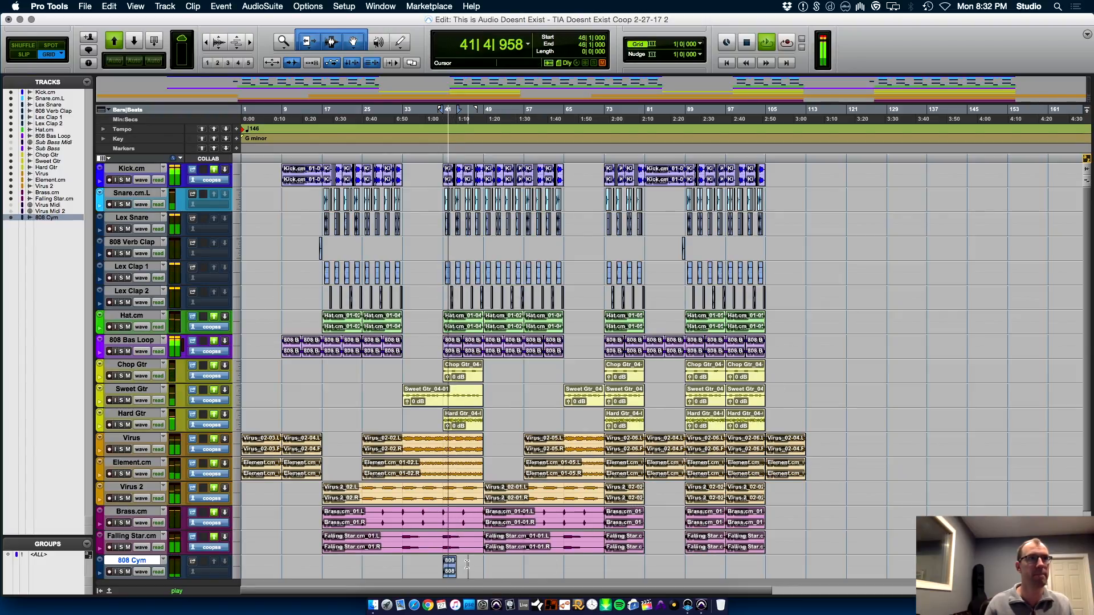
pyautogui.moveTo(444, 564); pyautogui.dragTo(464, 563)
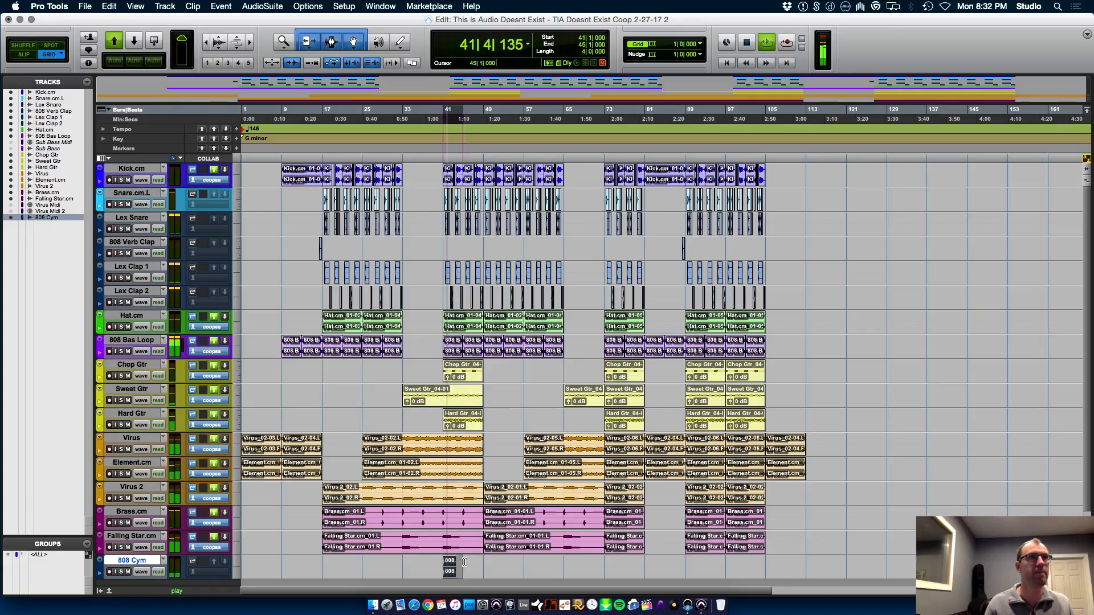
pyautogui.press('super+d')
pyautogui.click(441, 562)
# - Lower the 808 Cym fader in the Mix window during playback and return to the Edit window
pyautogui.press('super+equal')
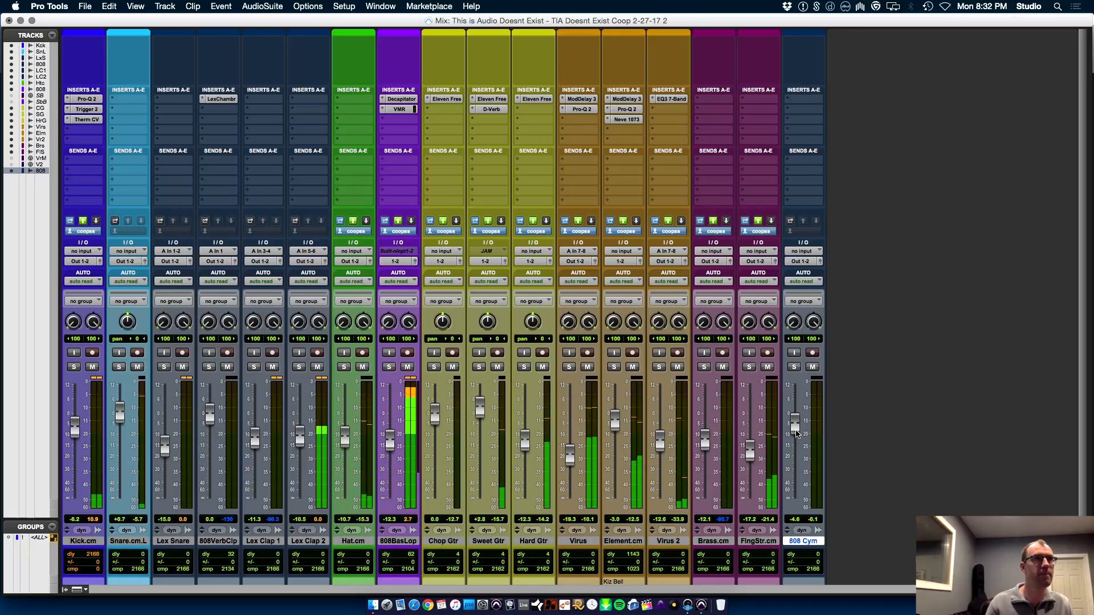
pyautogui.moveTo(796, 434); pyautogui.dragTo(798, 445)
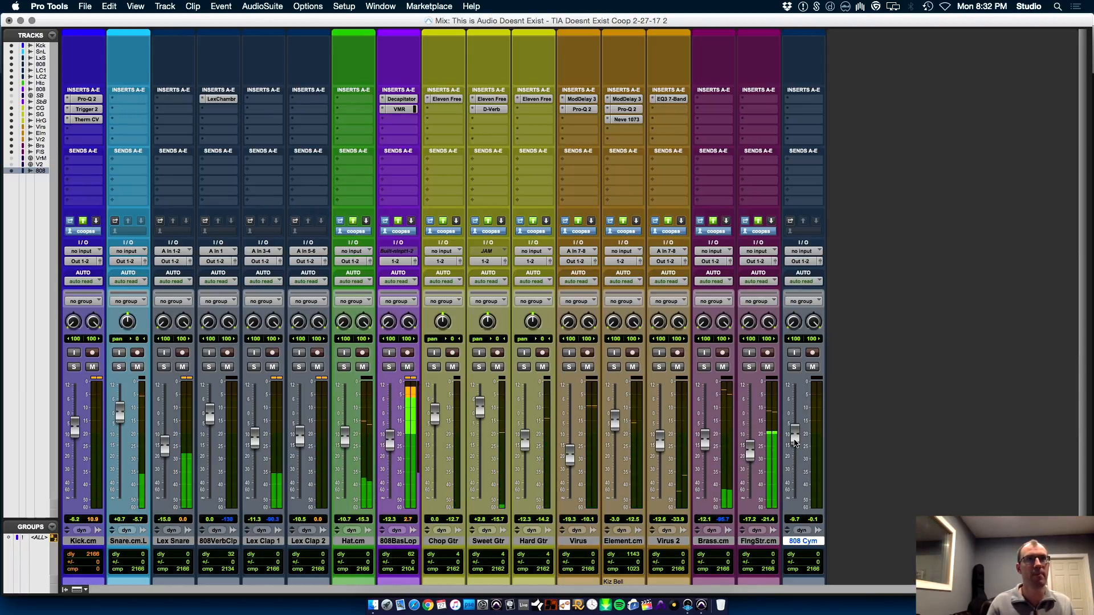
pyautogui.press('super+equal')
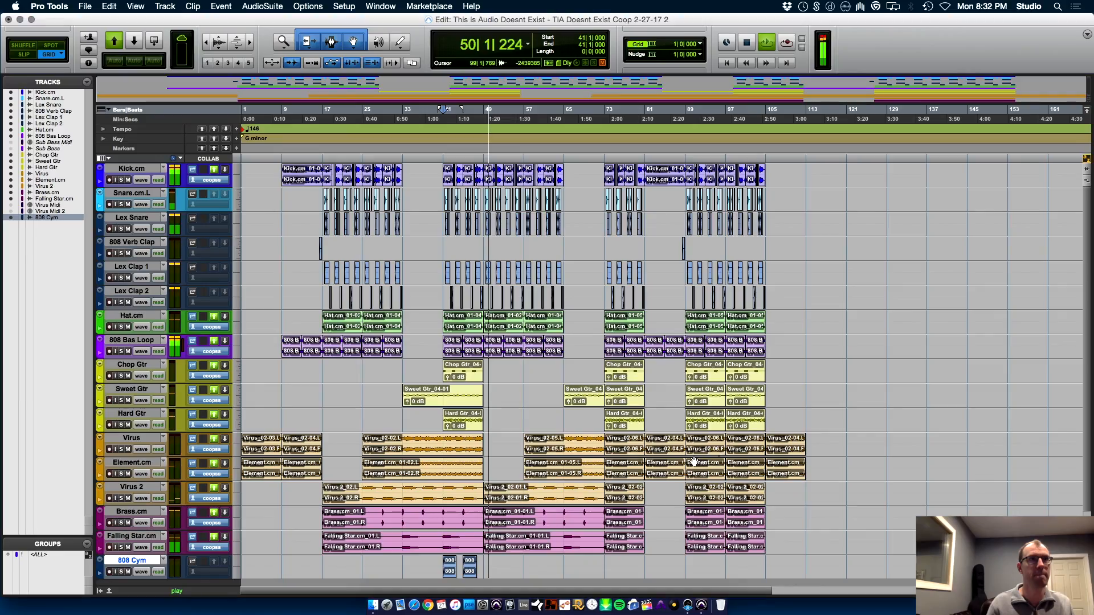
# - Copy the 808 Cym hit to bars 49 and 57 and delete the Falling Star.cm audio between bars 57 and 65
pyautogui.click(475, 572)
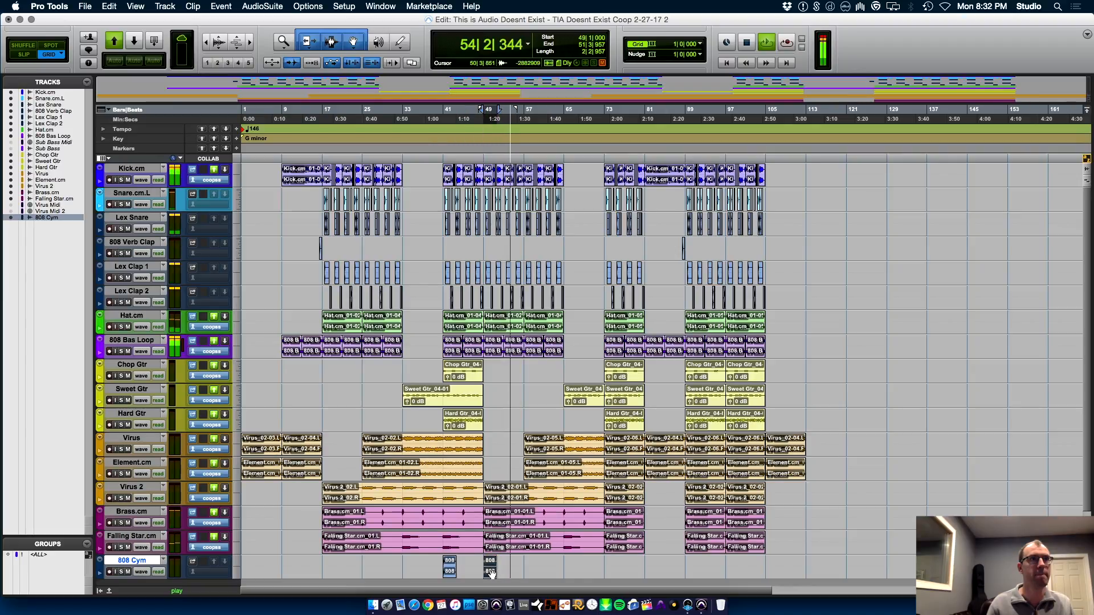
pyautogui.moveTo(493, 573)
pyautogui.mouseDown()
pyautogui.moveTo(471, 573)
pyautogui.moveTo(531, 571)
pyautogui.moveTo(564, 536)
pyautogui.mouseUp()
pyautogui.press('Delete')
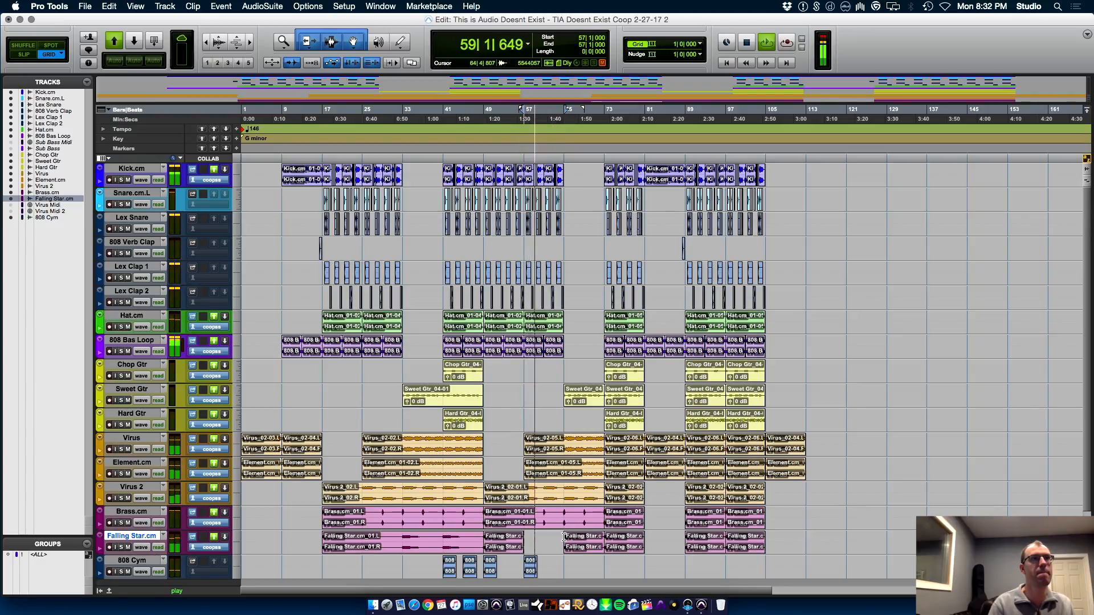
pyautogui.press('space')
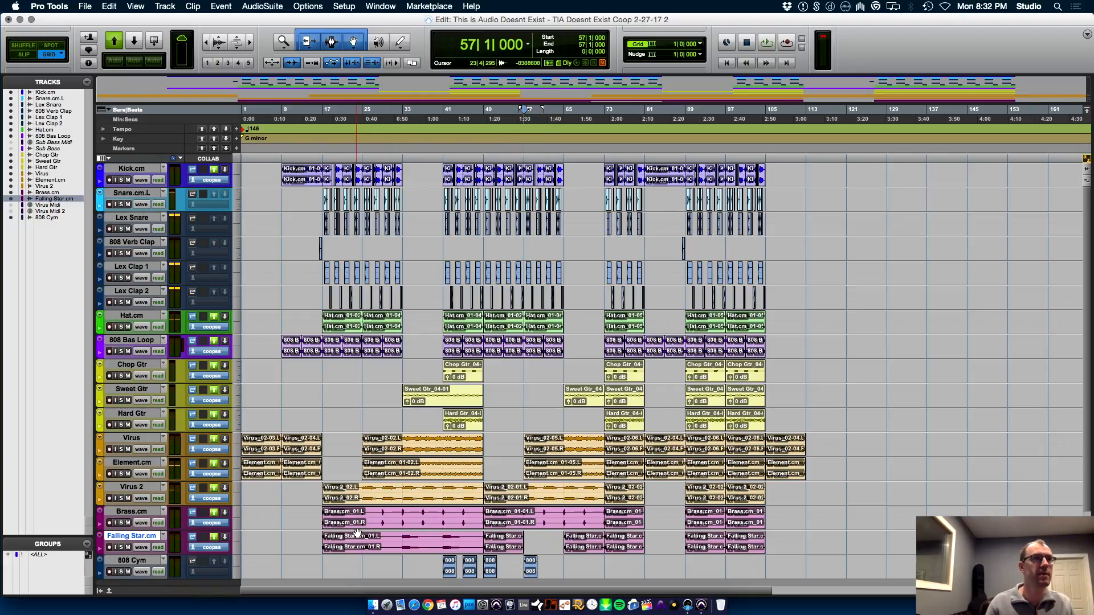
# - Copy the 808 Cym hit to bar 25 and delete the Falling Star.cm audio between bars 25 and 33
pyautogui.moveTo(530, 570); pyautogui.dragTo(396, 536)
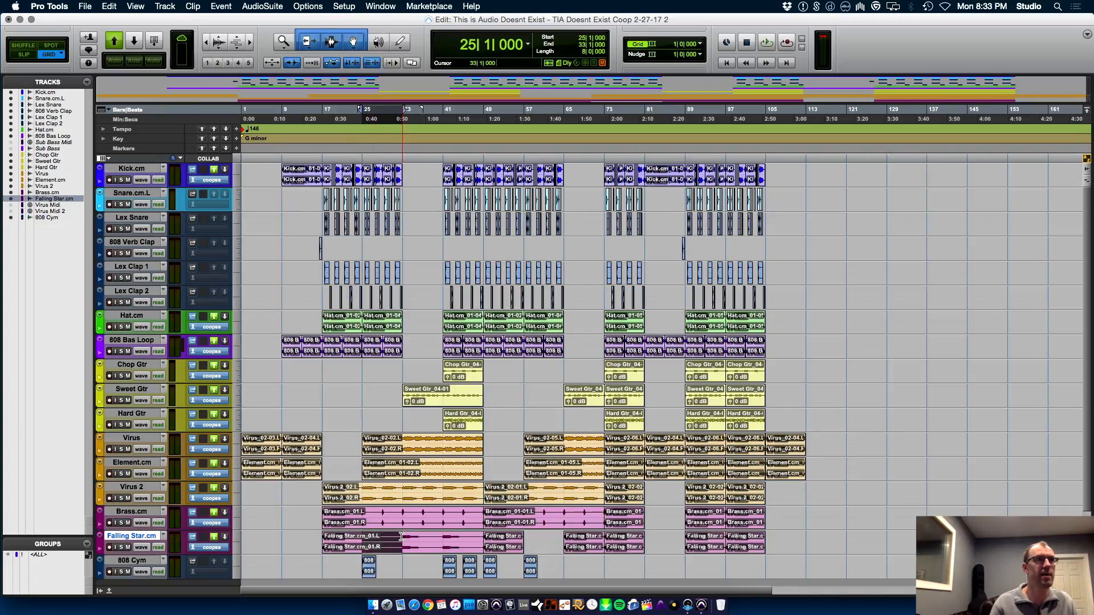
pyautogui.press('Delete')
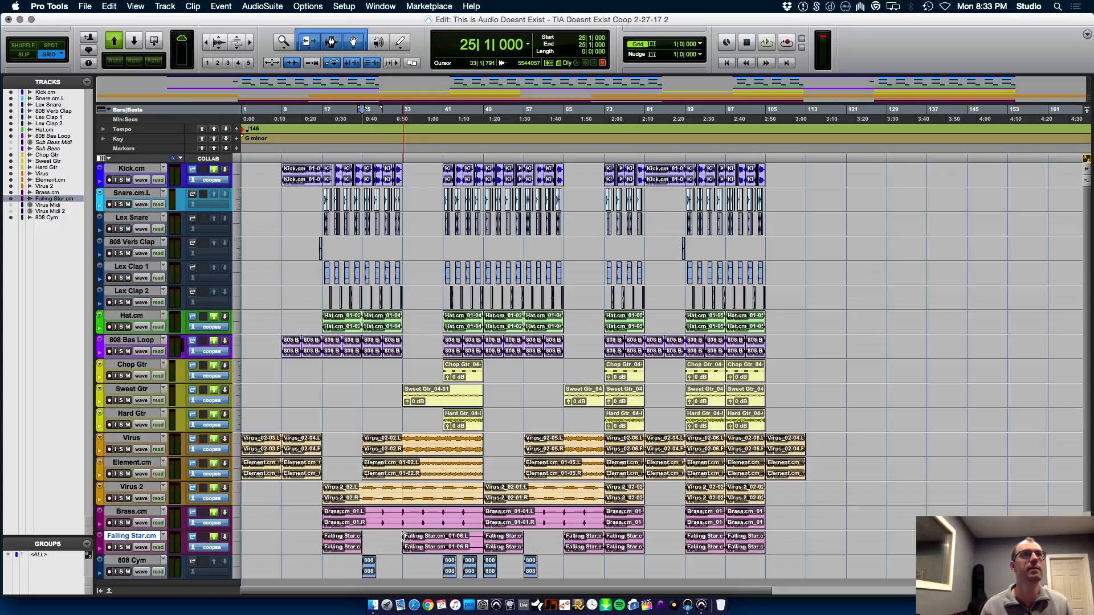
# - Select bars 41 to 49 on the 808 Cym track and copy the pair of hits to bars 73, 89 and 97
pyautogui.click(449, 574)
pyautogui.keyDown('shift'); pyautogui.click(483, 563); pyautogui.keyUp('shift')
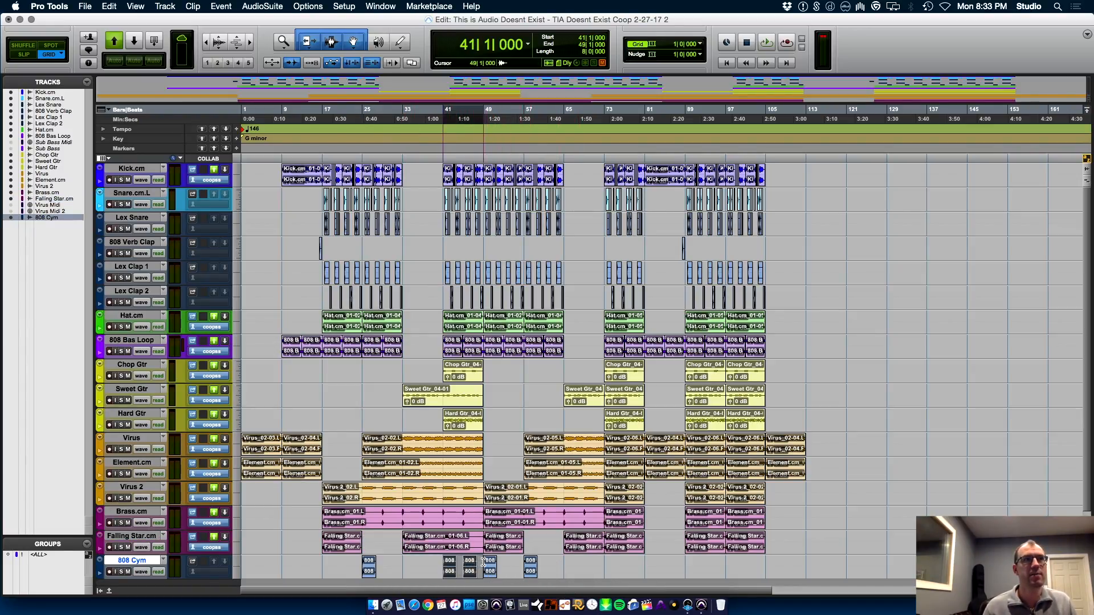
pyautogui.moveTo(530, 576); pyautogui.dragTo(692, 572)
pyautogui.press('super+d')
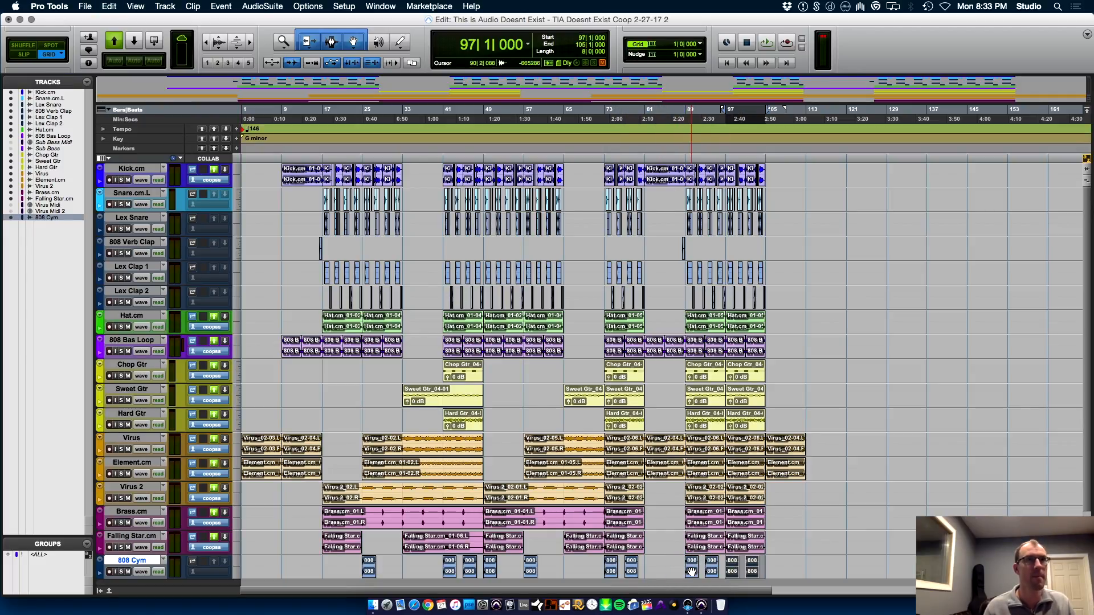
# - Duplicate the 808 Cym pair to bar 105 and delete the extra hit at bar 109
pyautogui.press('super+d')
pyautogui.click(793, 564)
pyautogui.press('Delete')
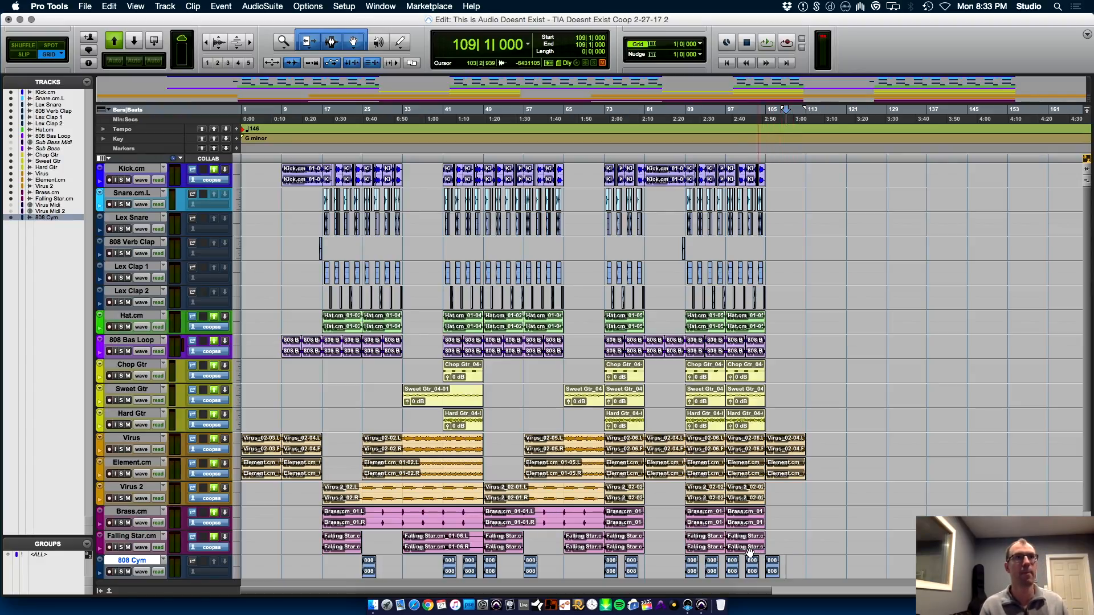
# - Copy the final Falling Star.cm clip to bar 105 and a Brass.cm clip to bar 113, auditioning the ending briefly
pyautogui.moveTo(750, 552); pyautogui.dragTo(827, 522)
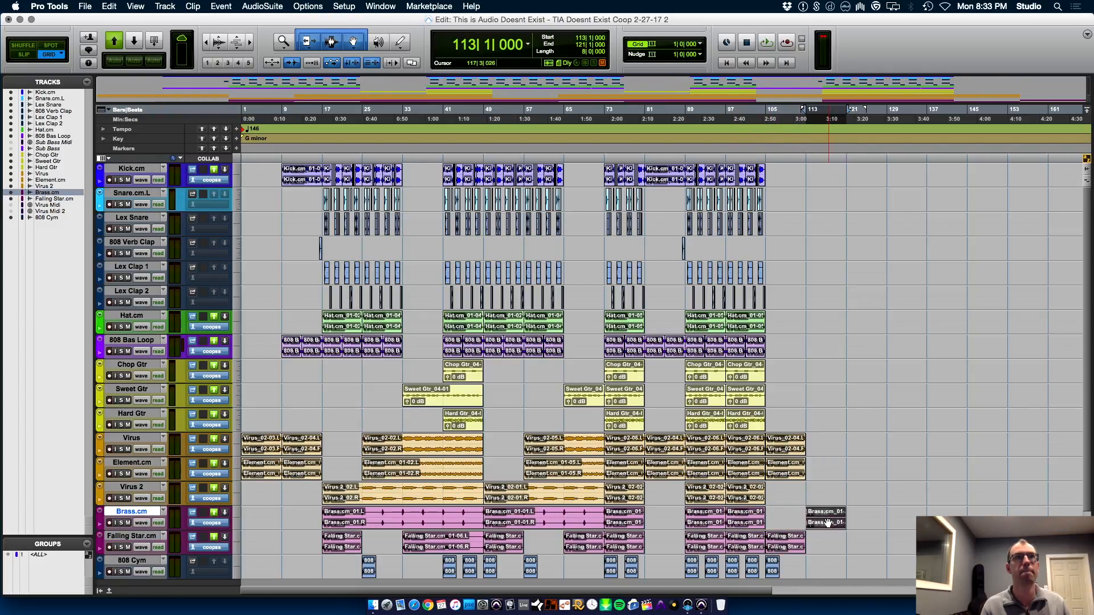
pyautogui.press('space')
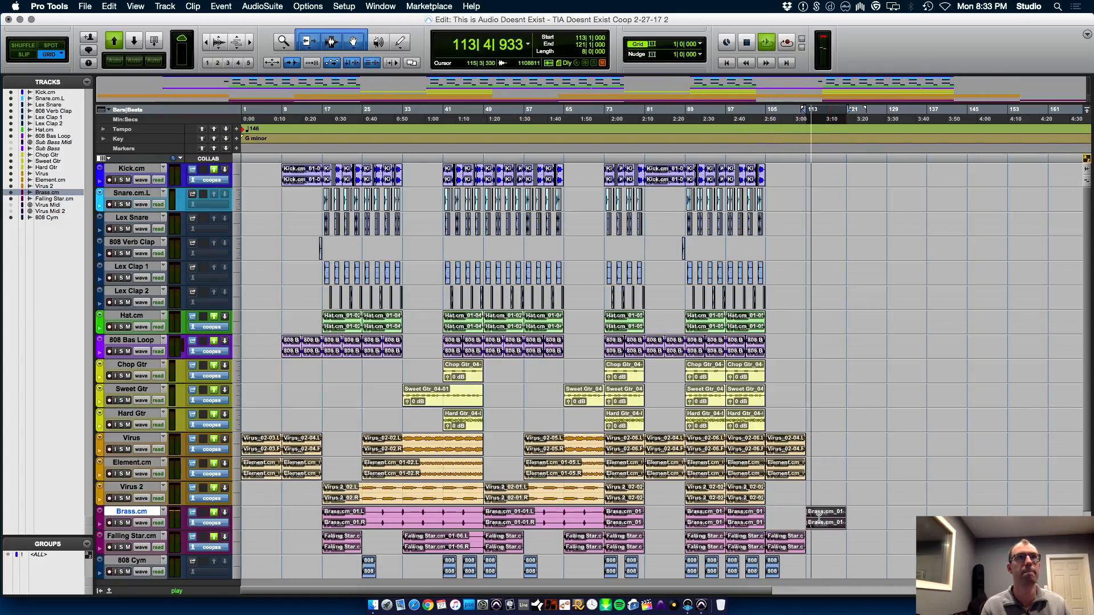
pyautogui.press('space')
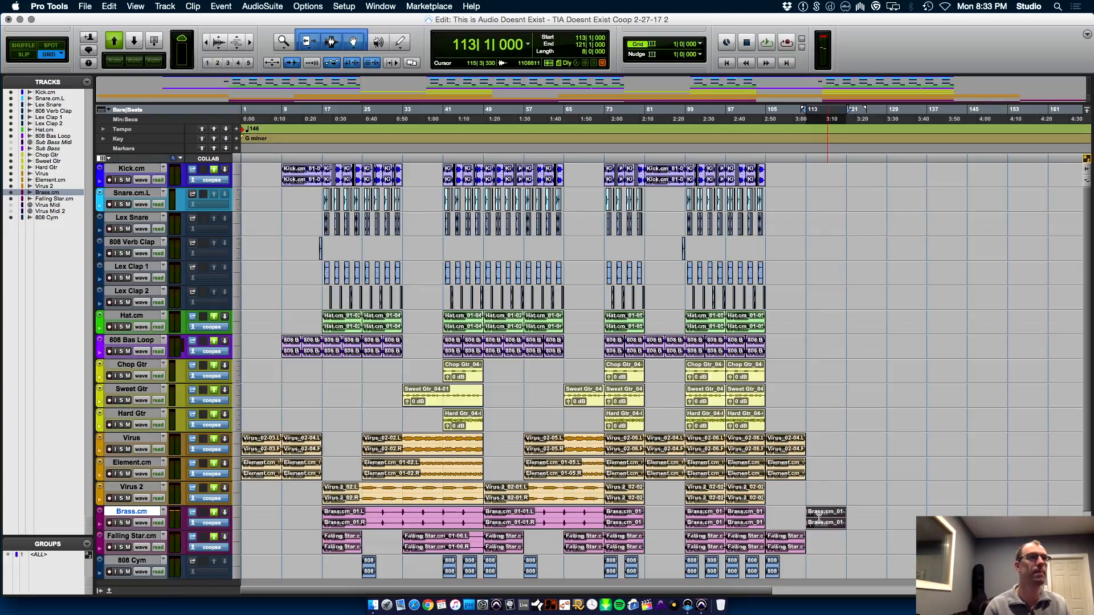
# - Play the session from 17|1|000 and switch to the Samples folder in Finder
pyautogui.click(324, 567)
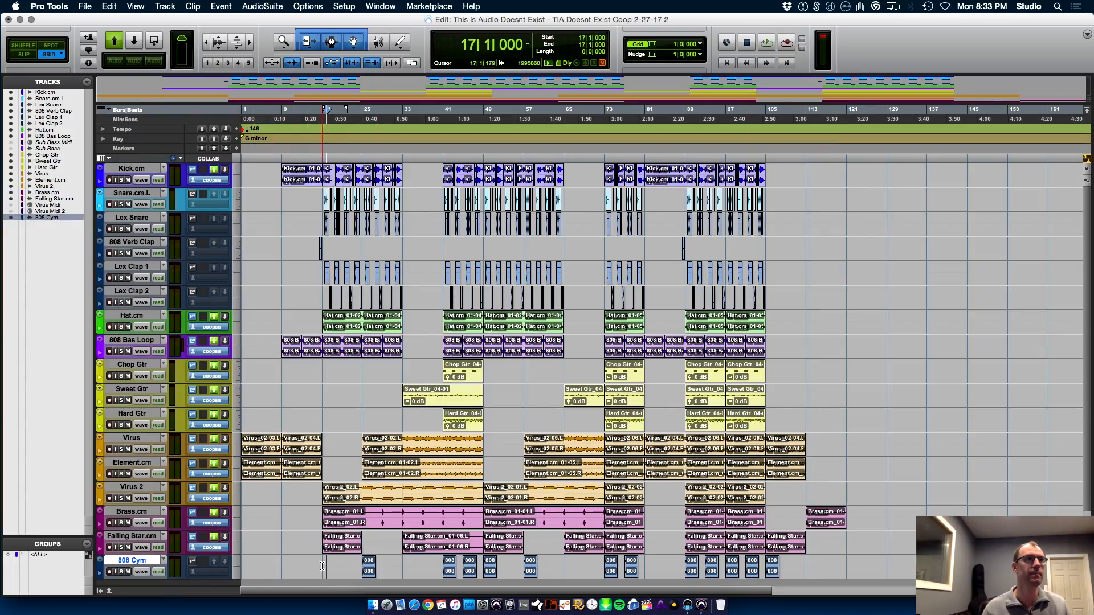
pyautogui.press('space')
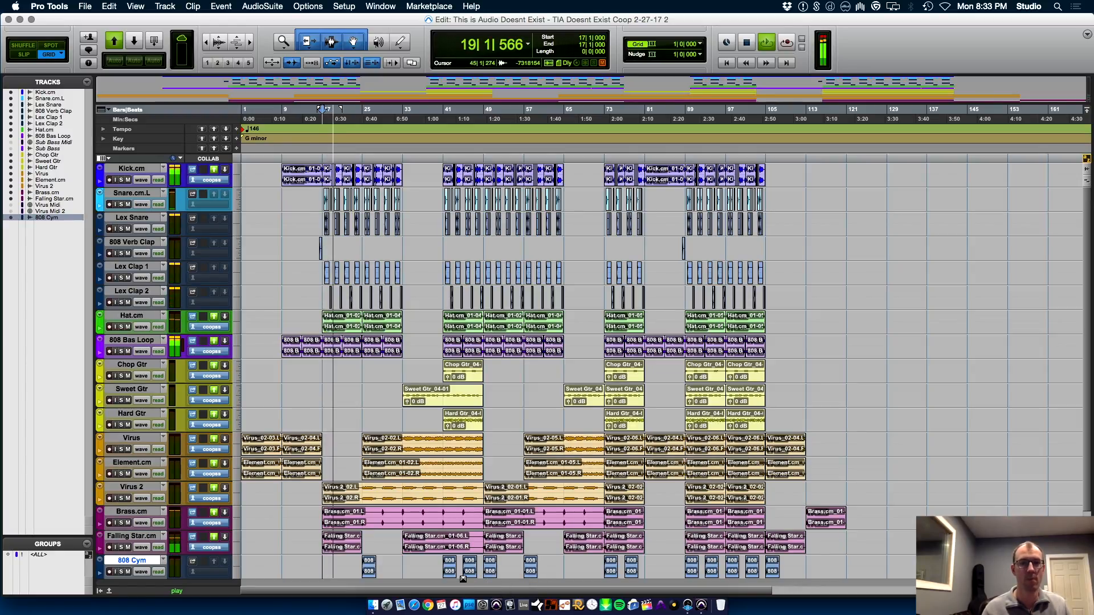
pyautogui.press('super+Tab')
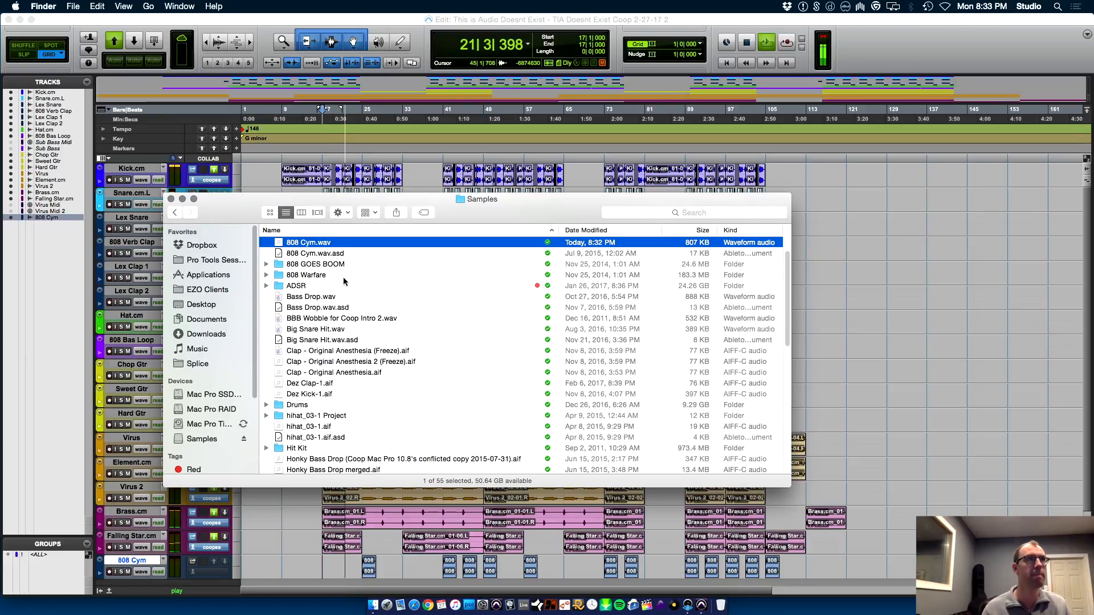
pyautogui.doubleClick(309, 403)
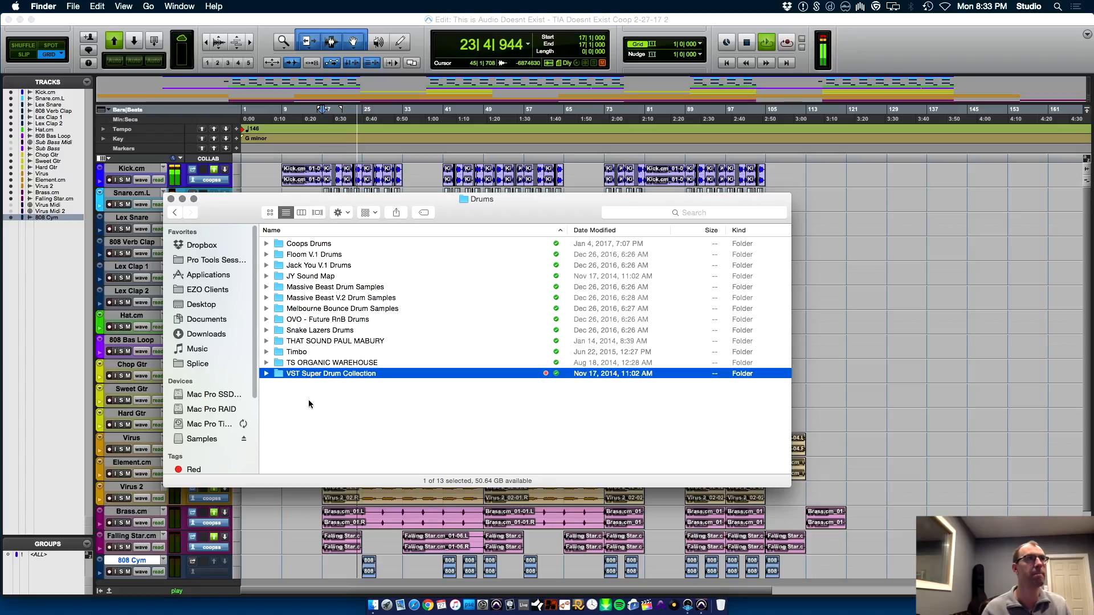
pyautogui.press('super+Up')
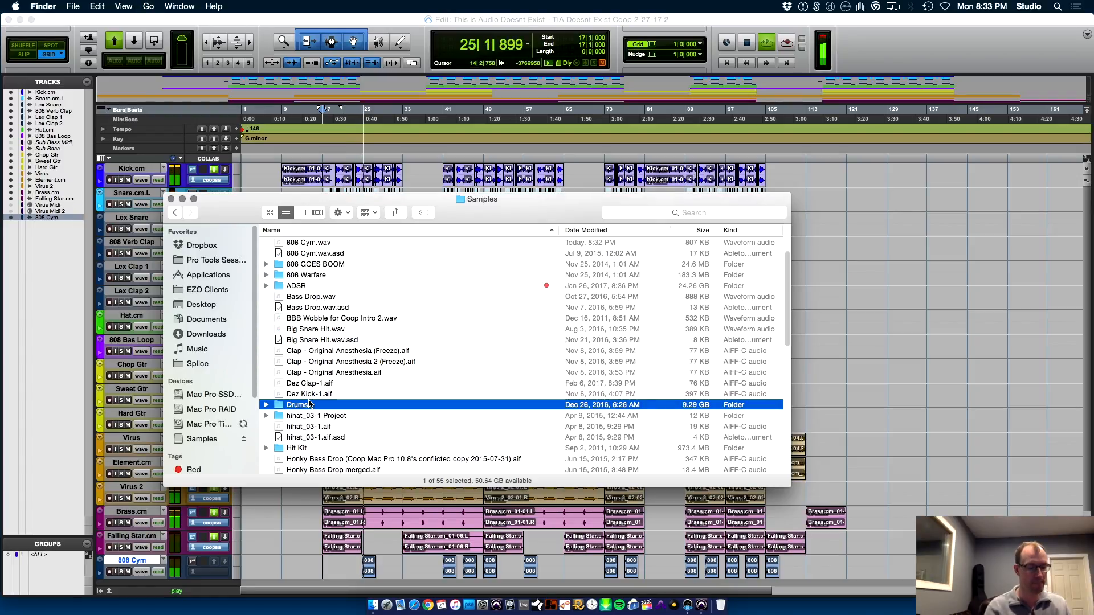
pyautogui.press('v')
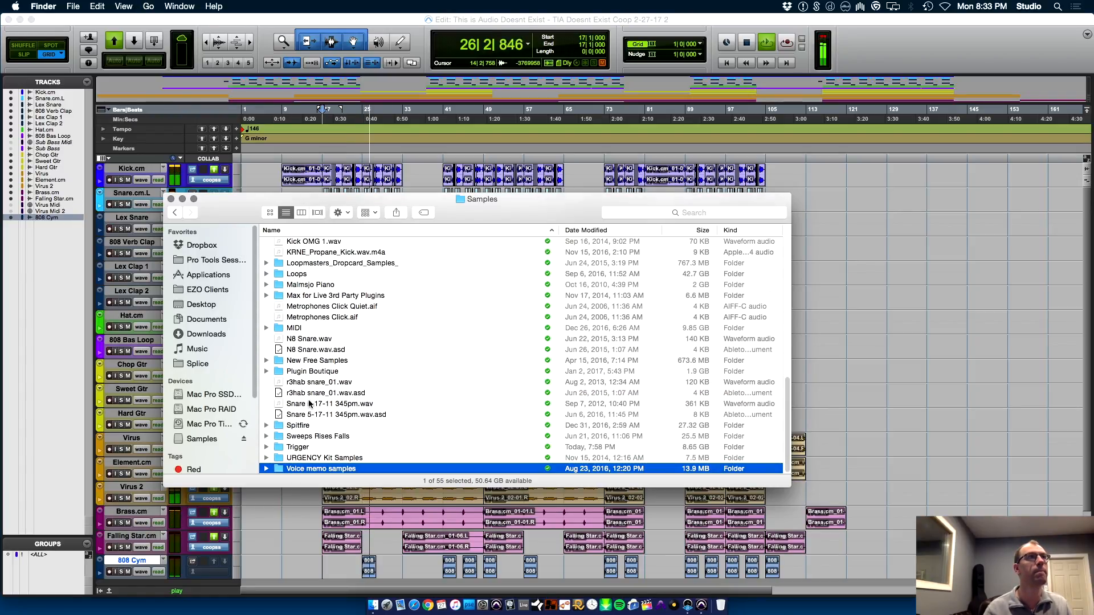
pyautogui.press('Up')
pyautogui.press('Up')
pyautogui.press('Up')
# - Open the Vintage Drum Machine Samples folder inside Drums and Coops Drums
pyautogui.press('d')
pyautogui.press('r')
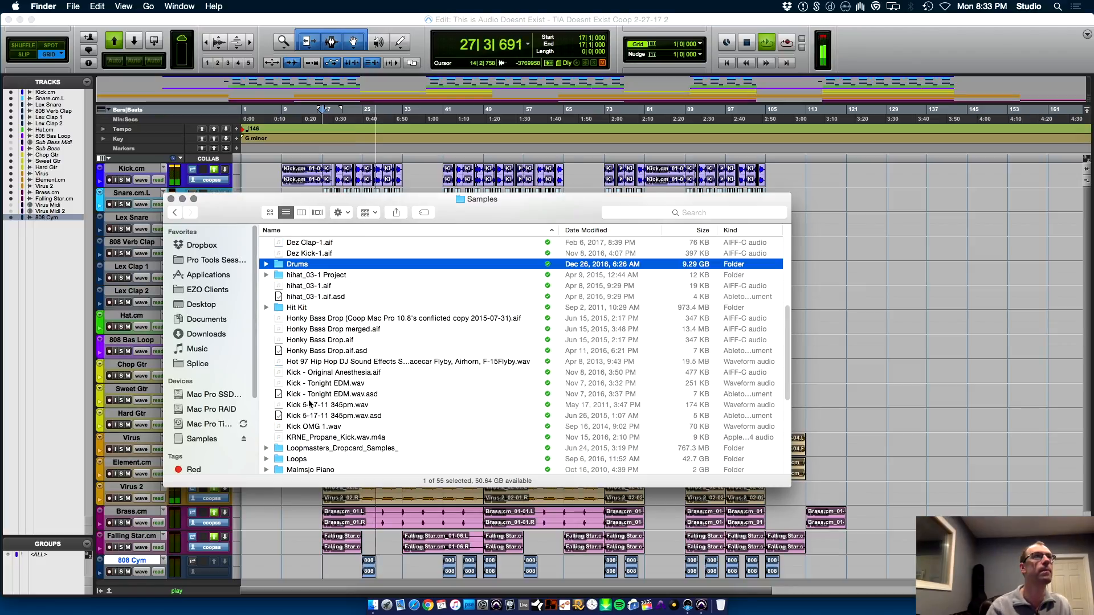
pyautogui.press('super+Down')
pyautogui.press('c')
pyautogui.press('super+Down')
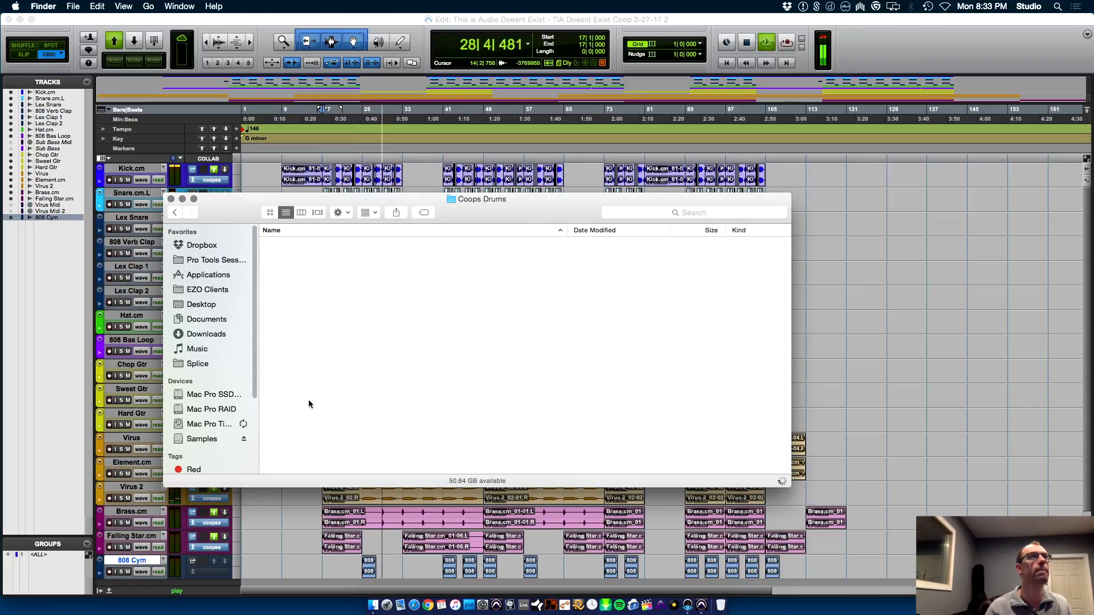
pyautogui.press('v')
pyautogui.press('super+Down')
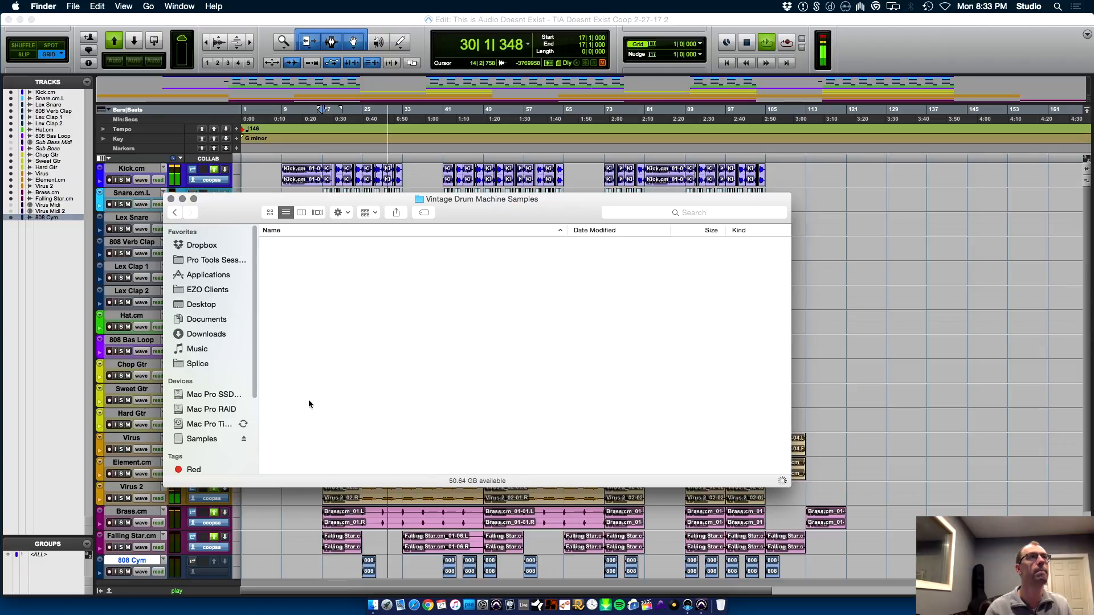
# - Look through the drum machine folders and open TR808WAV
pyautogui.press('Up')
pyautogui.press('Up')
pyautogui.press('Up')
pyautogui.press('Up')
pyautogui.press('Up')
pyautogui.press('Up')
pyautogui.press('Up')
pyautogui.press('Up')
pyautogui.press('Up')
pyautogui.press('Up')
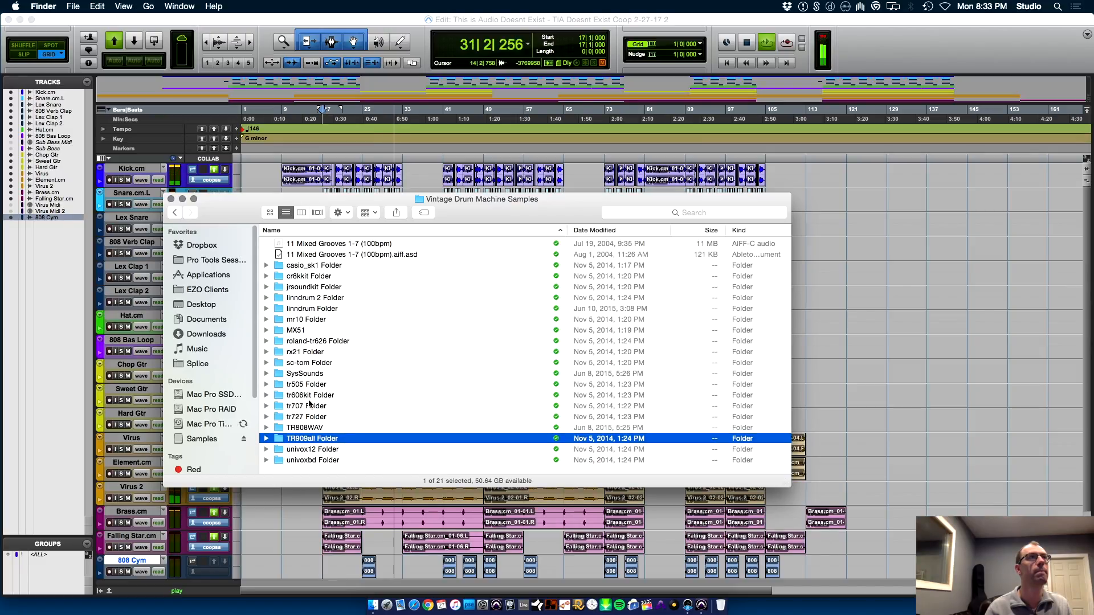
pyautogui.press('Up')
pyautogui.press('Up')
pyautogui.press('Up')
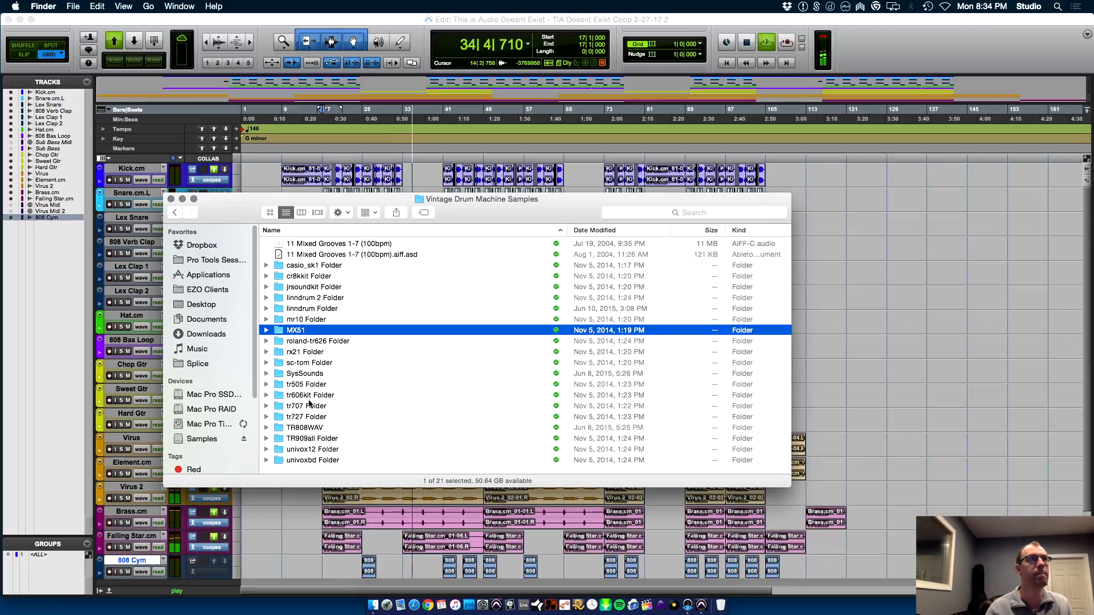
pyautogui.press('Down')
pyautogui.press('Down')
pyautogui.press('Down')
pyautogui.press('Down')
pyautogui.press('Down')
pyautogui.press('Down')
pyautogui.press('Down')
pyautogui.press('Down')
pyautogui.press('Down')
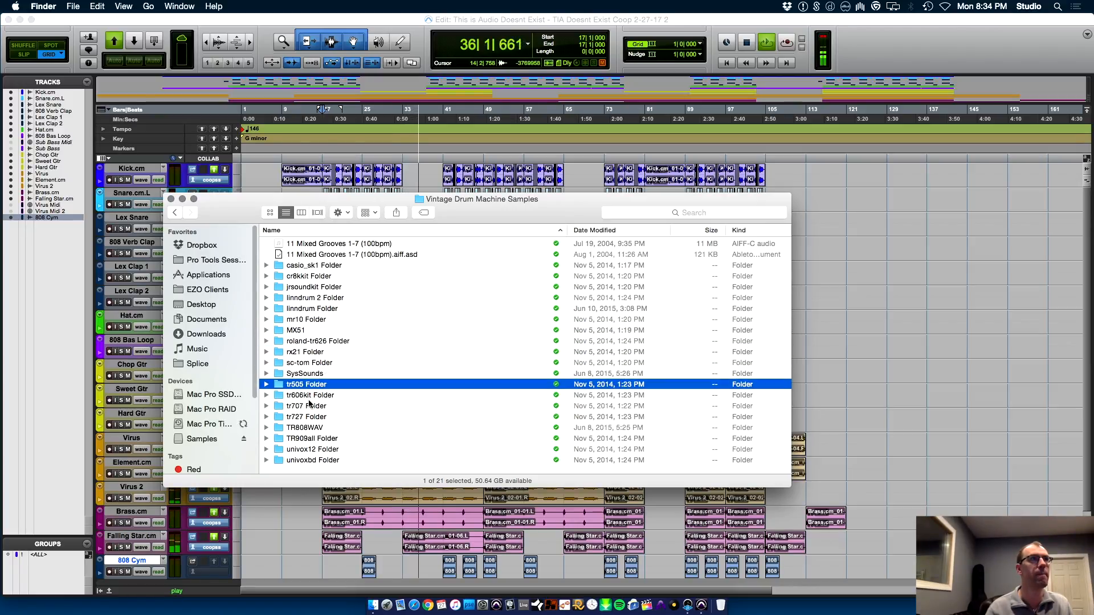
pyautogui.press('super+Down')
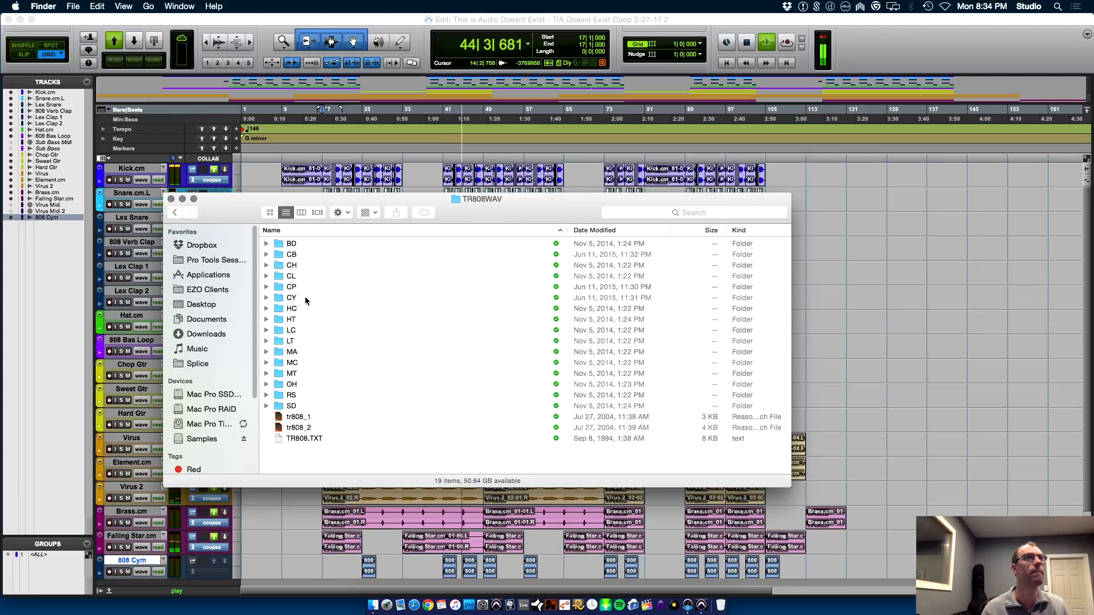
# - Open the OH folder, switch to Pro Tools to stop playback and return to Finder
pyautogui.doubleClick(298, 384)
pyautogui.press('super+Tab')
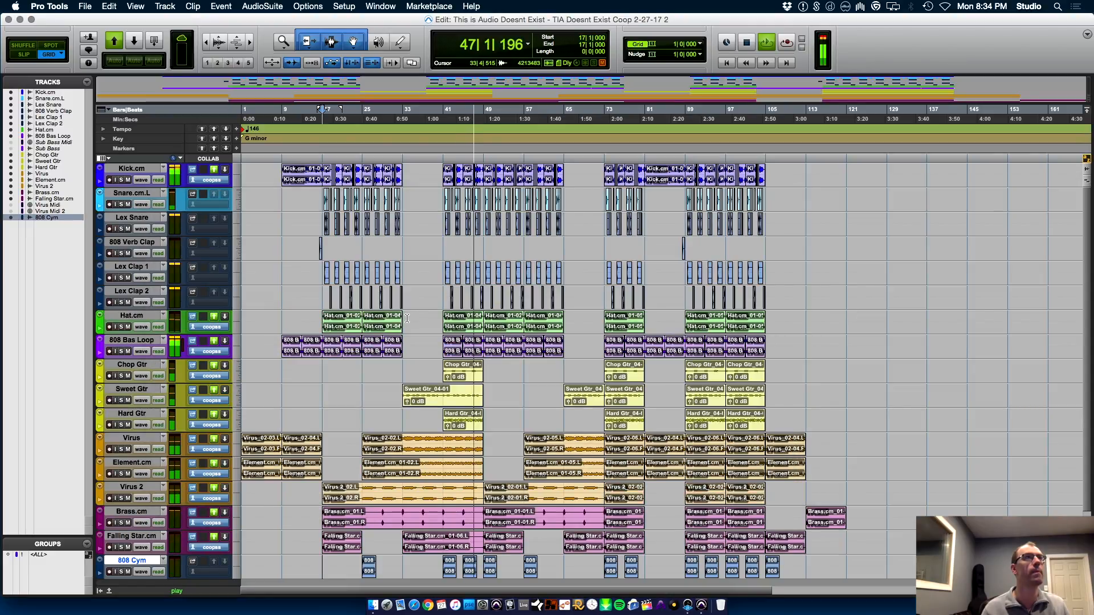
pyautogui.press('space')
pyautogui.press('super+Tab')
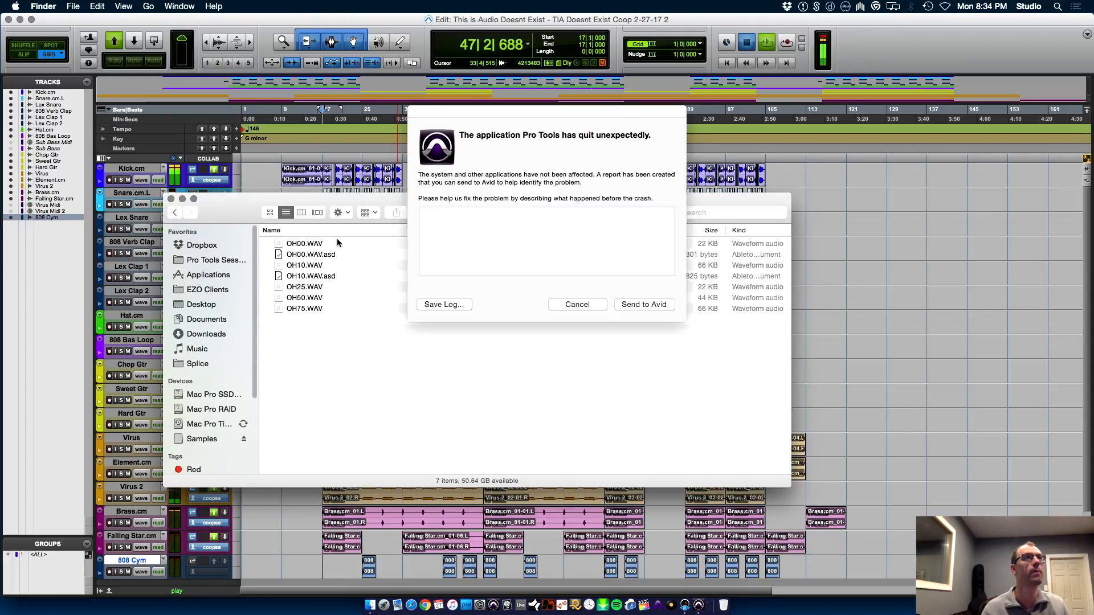
# - Send the Pro Tools crash report to Avid
pyautogui.click(546, 182)
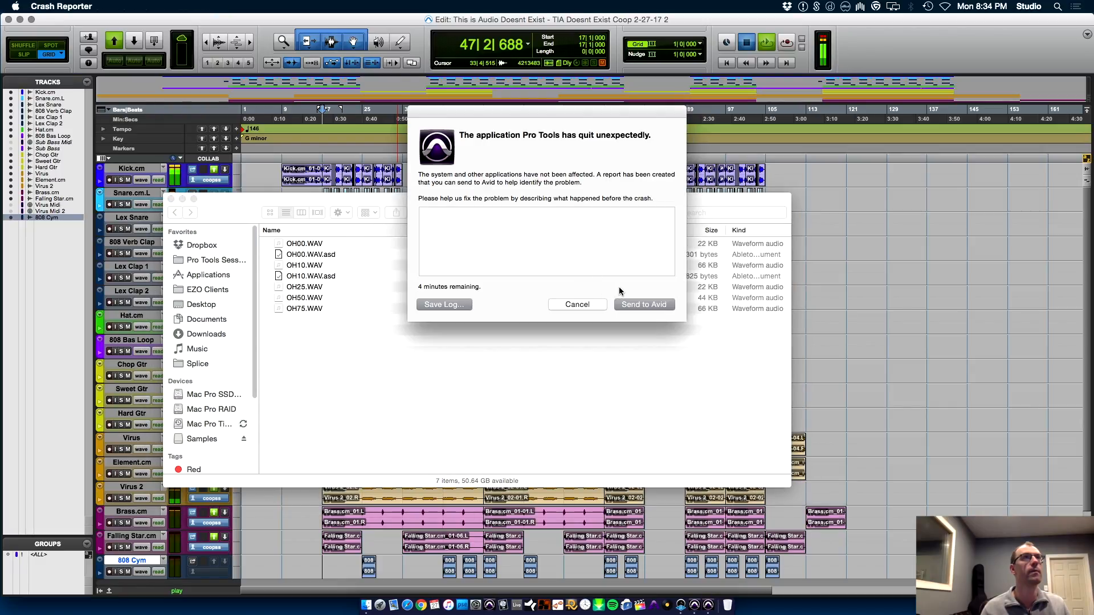
pyautogui.click(639, 308)
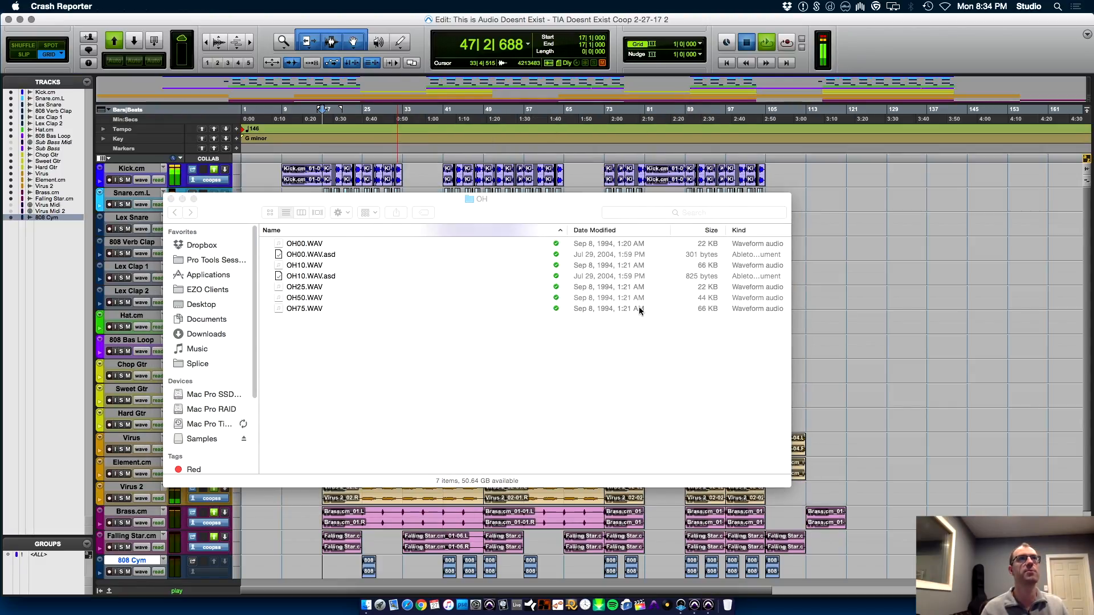
# - Preview the OH00.WAV sample from the OH folder
pyautogui.click(316, 246)
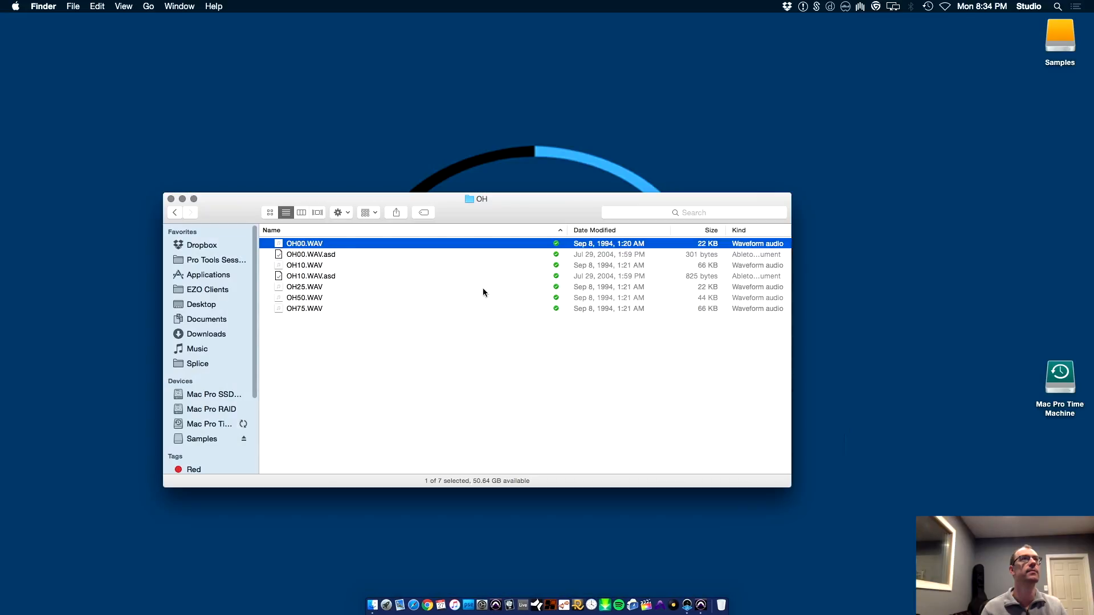
pyautogui.press('space')
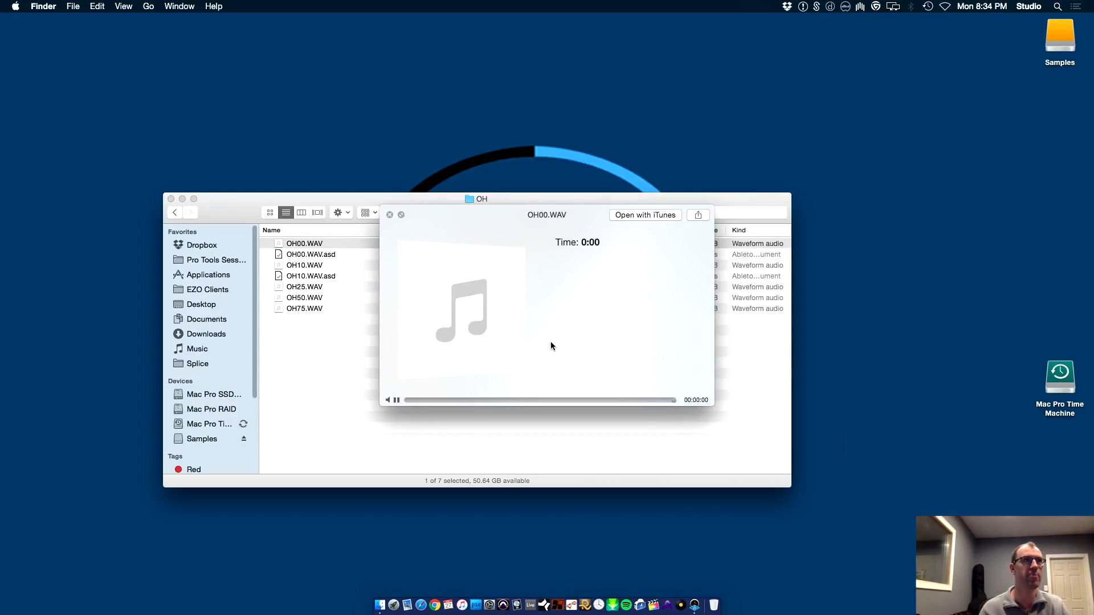
# - Preview the remaining samples in the OH folder, ending with OH10.WAV selected
pyautogui.press('Down')
pyautogui.press('Down')
pyautogui.press('Down')
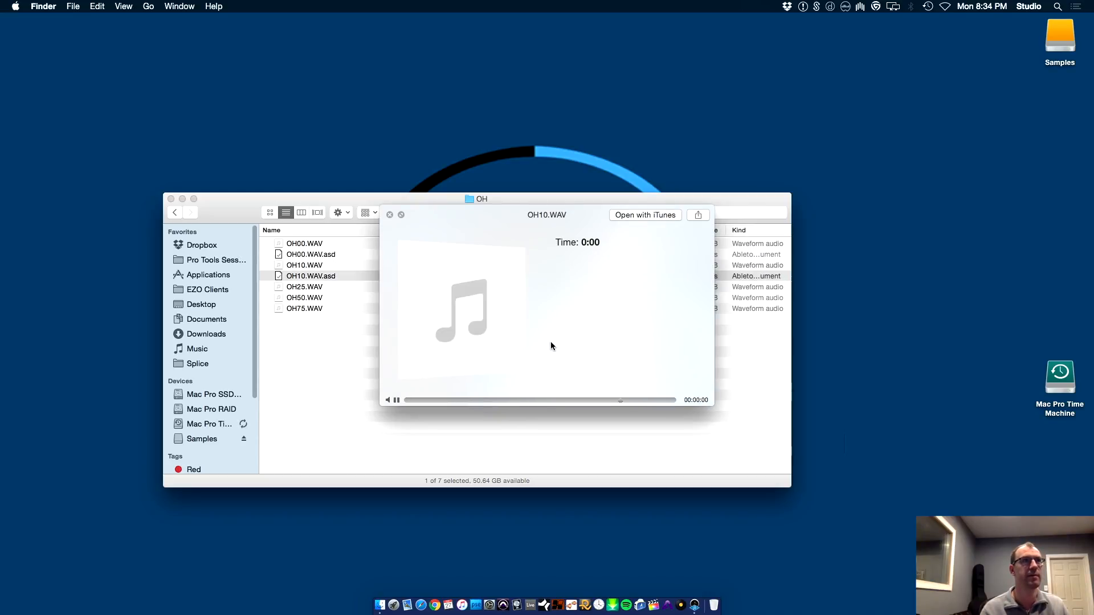
pyautogui.press('Down')
pyautogui.press('Down')
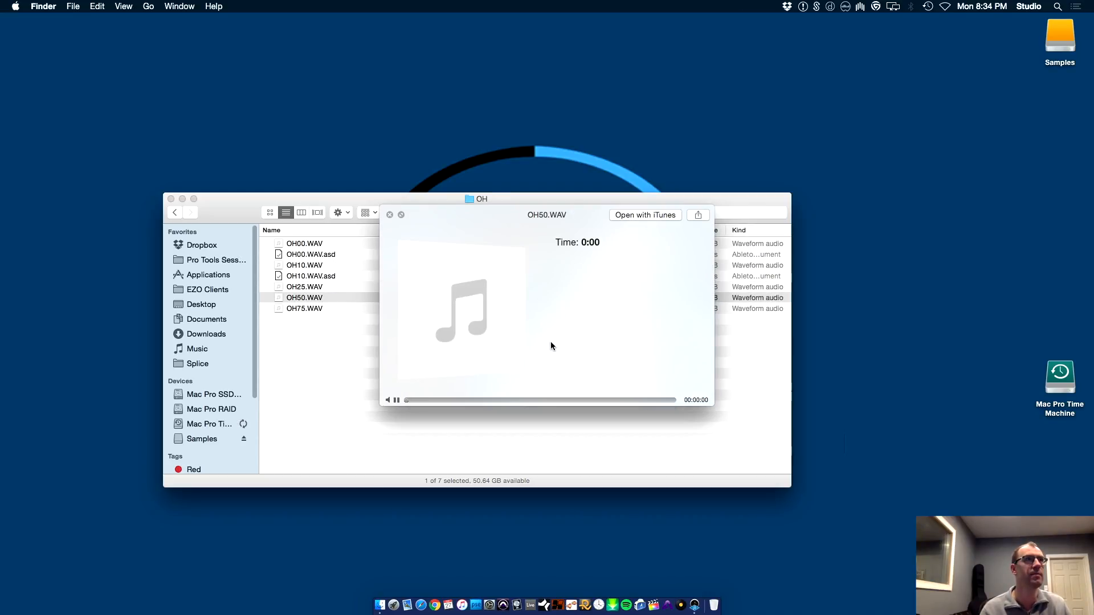
pyautogui.press('Down')
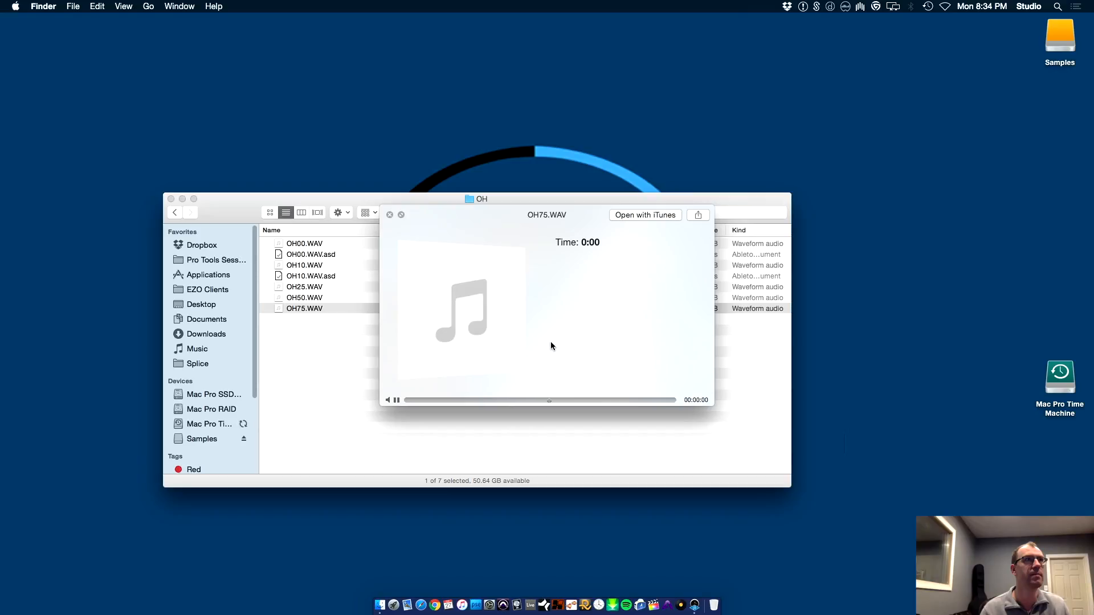
pyautogui.press('Up')
pyautogui.press('Up')
pyautogui.press('Up')
pyautogui.press('Up')
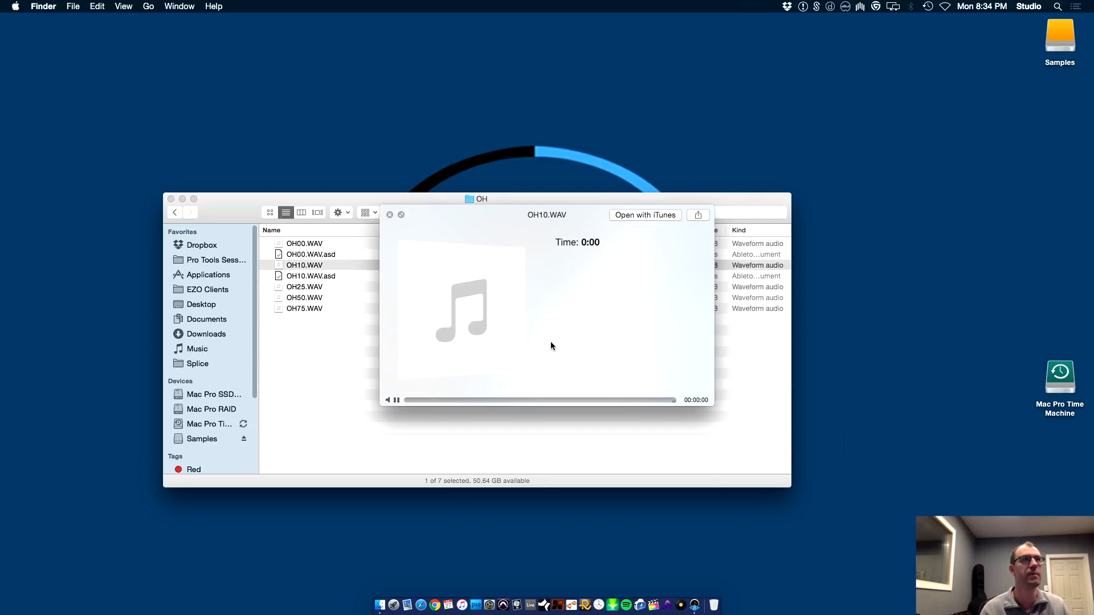
pyautogui.press('space')
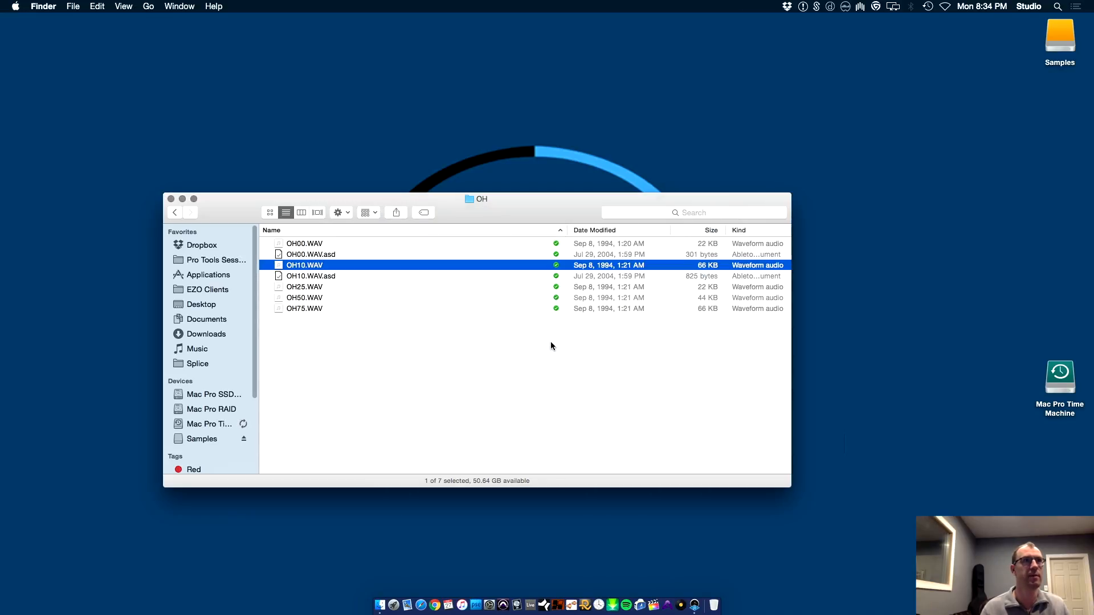
# - Return to the song session in Pro Tools 12 by way of a new Finder window, close the Task Manager and save the session
pyautogui.click(597, 461)
pyautogui.press('super+n')
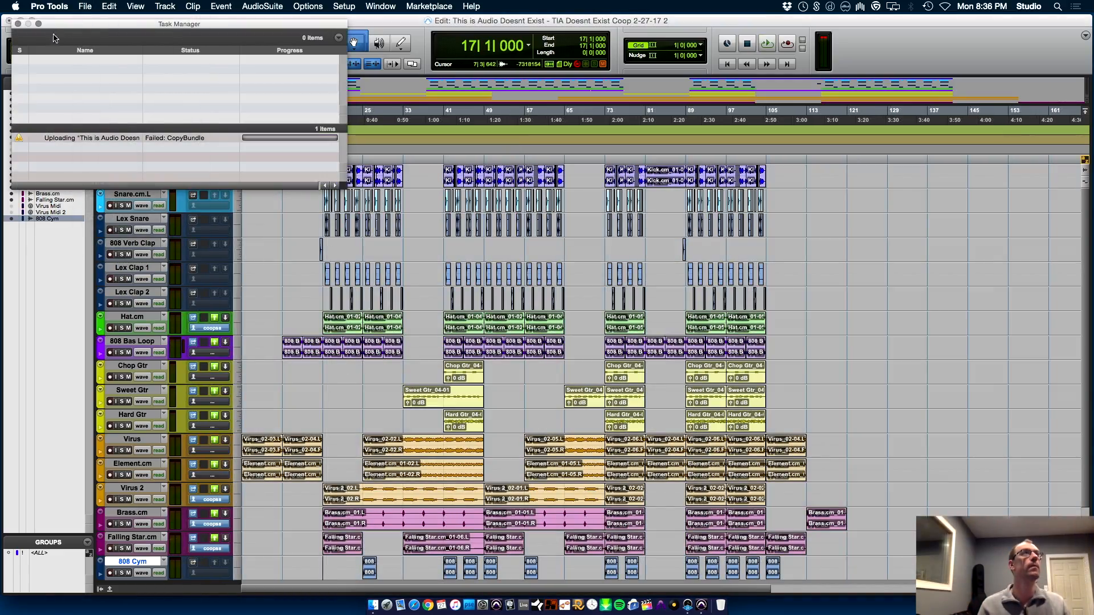
pyautogui.click(17, 23)
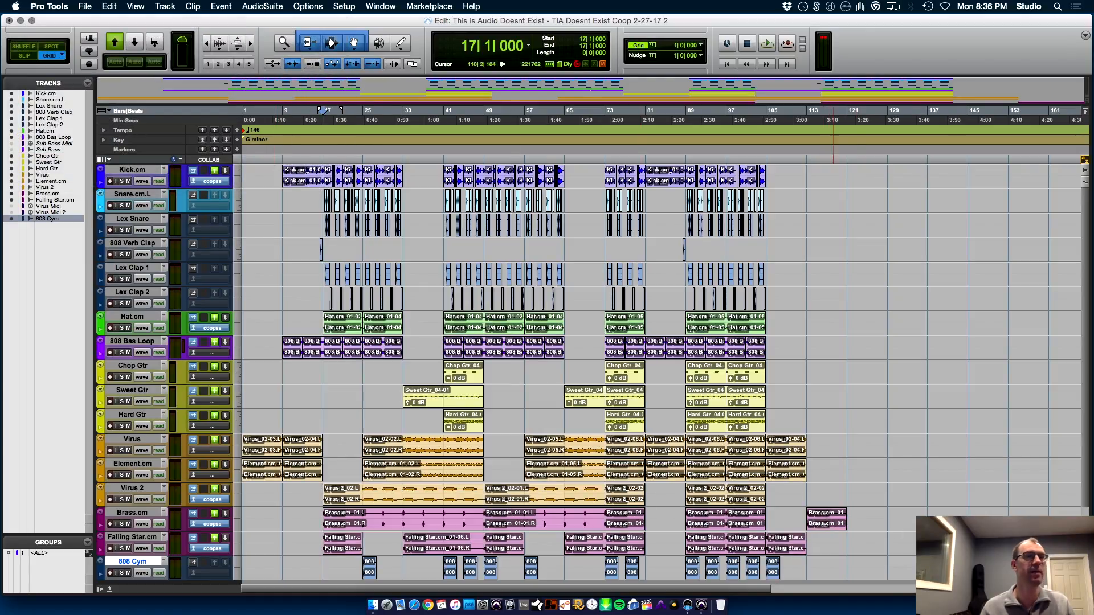
pyautogui.moveTo(1087, 455); pyautogui.dragTo(1087, 501)
pyautogui.press('super+s')
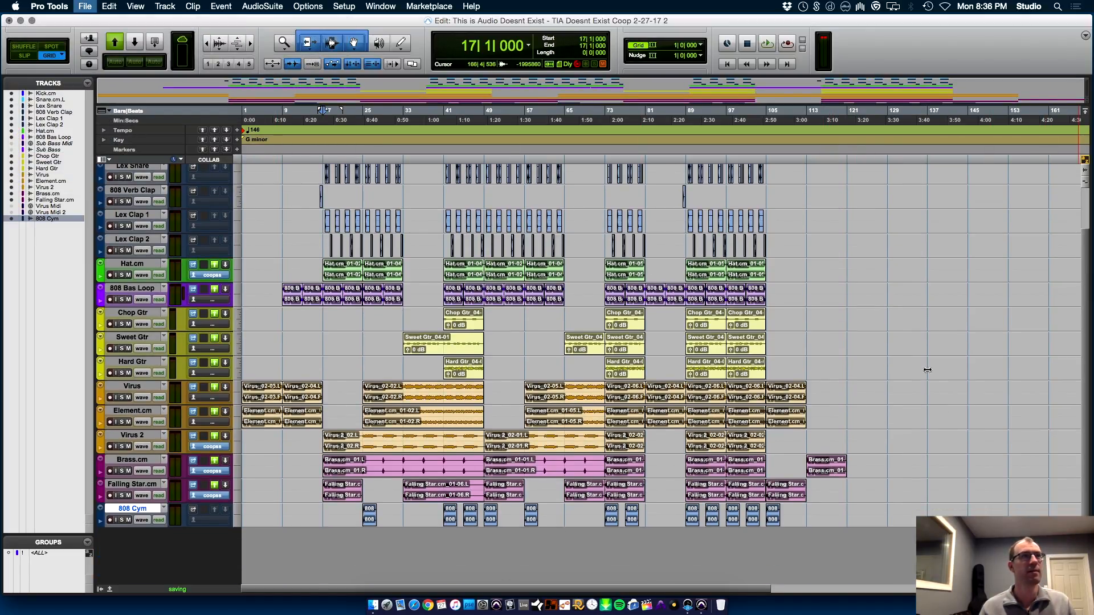
# - Bring OH10.WAV from Finder into the session as a new track below 808 Cym and move its clip to bar 41
pyautogui.press('super+Tab')
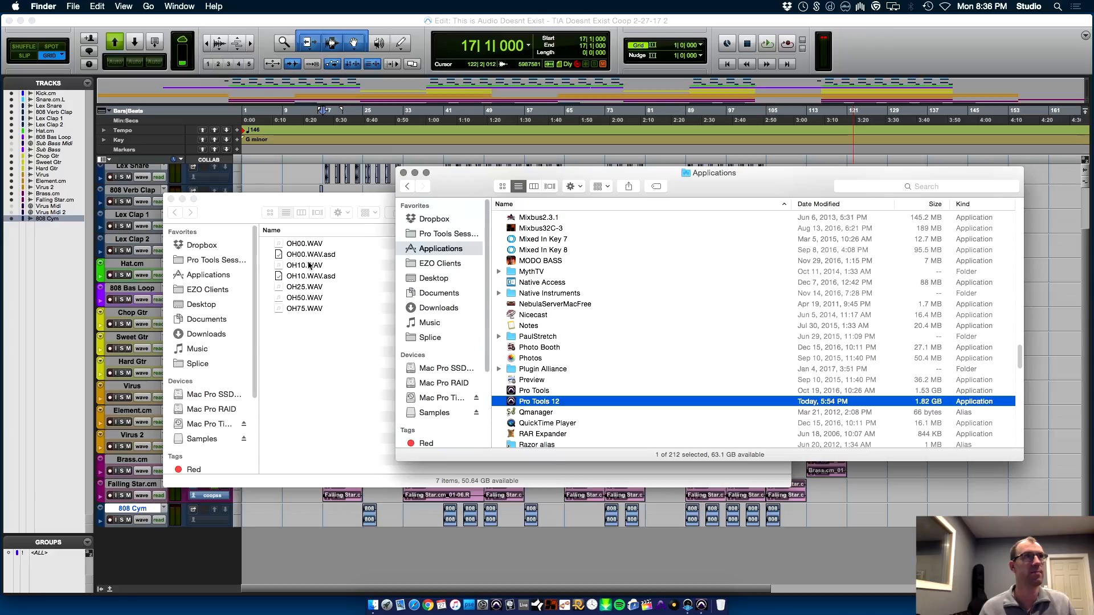
pyautogui.moveTo(315, 266); pyautogui.dragTo(465, 543)
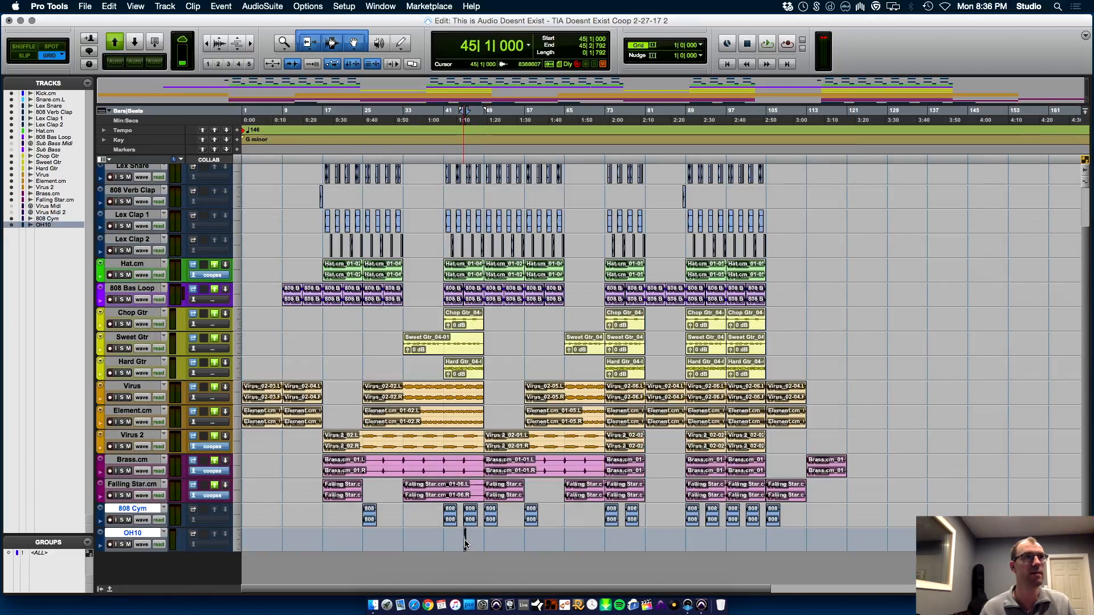
pyautogui.press('t')
pyautogui.press('t')
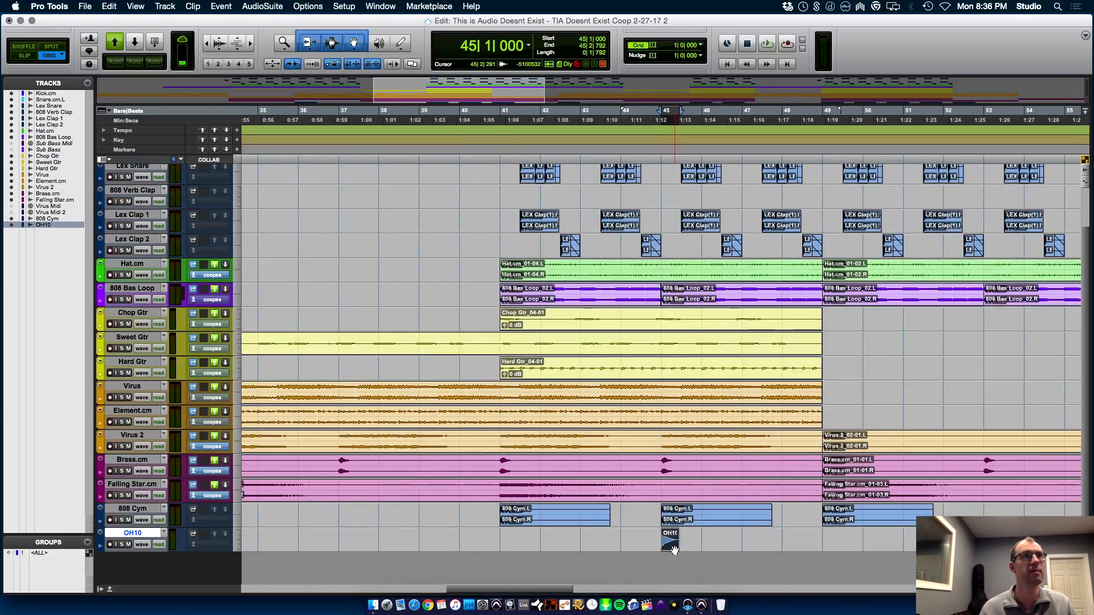
pyautogui.press('r')
pyautogui.press('r')
pyautogui.press('t')
pyautogui.press('t')
pyautogui.moveTo(669, 547); pyautogui.dragTo(506, 539)
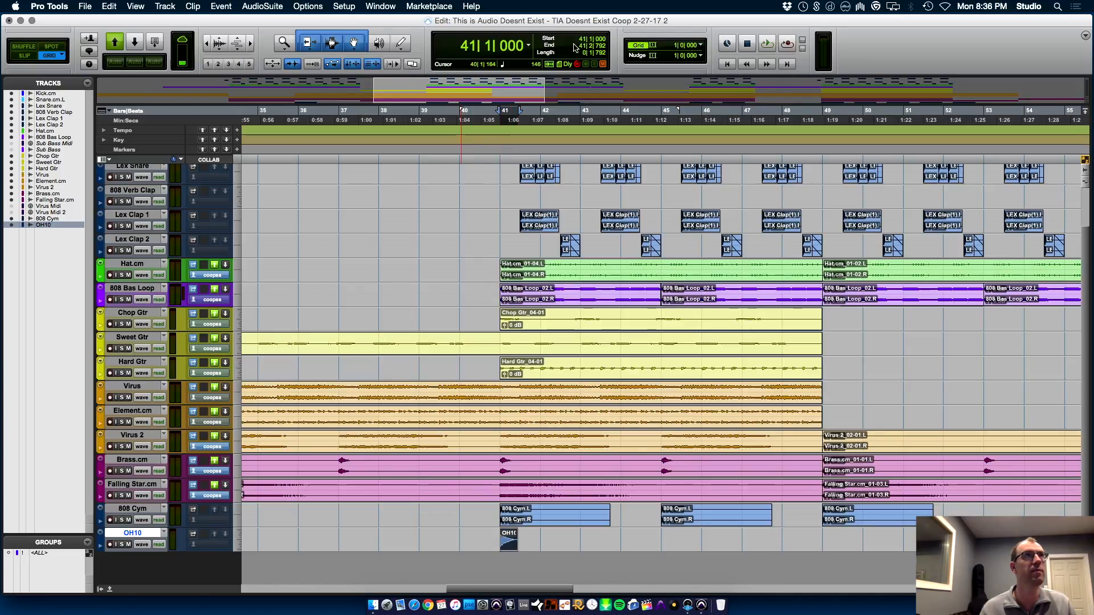
# - Set the grid to 1/4 note, place OH10 clips on beats 2 and 4 of bar 41, and play them back
pyautogui.click(700, 50)
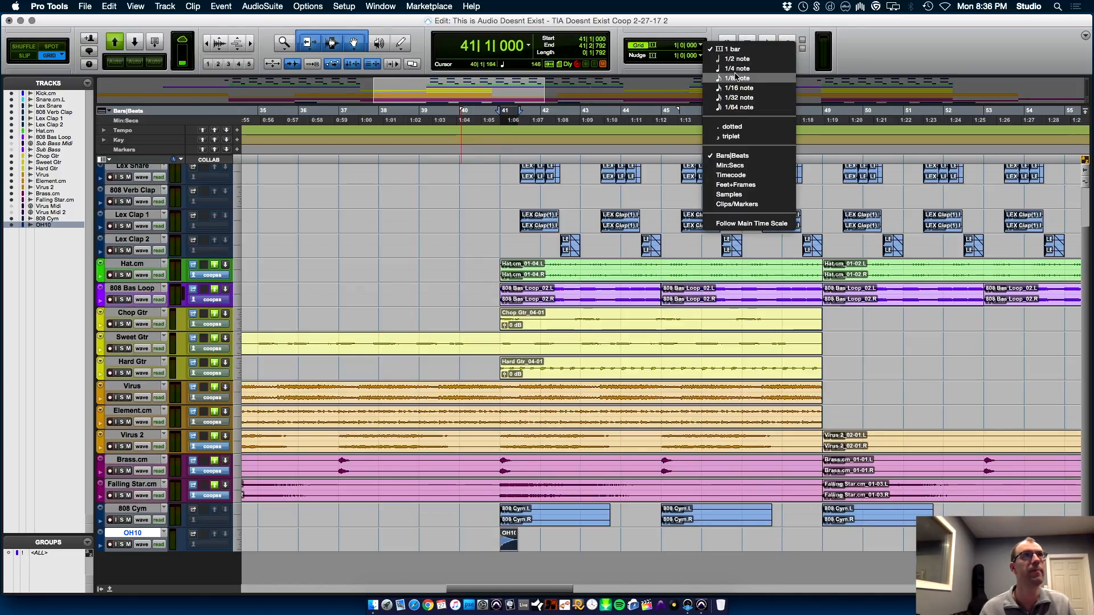
pyautogui.click(735, 68)
pyautogui.press('t')
pyautogui.press('t')
pyautogui.moveTo(688, 552); pyautogui.dragTo(803, 546)
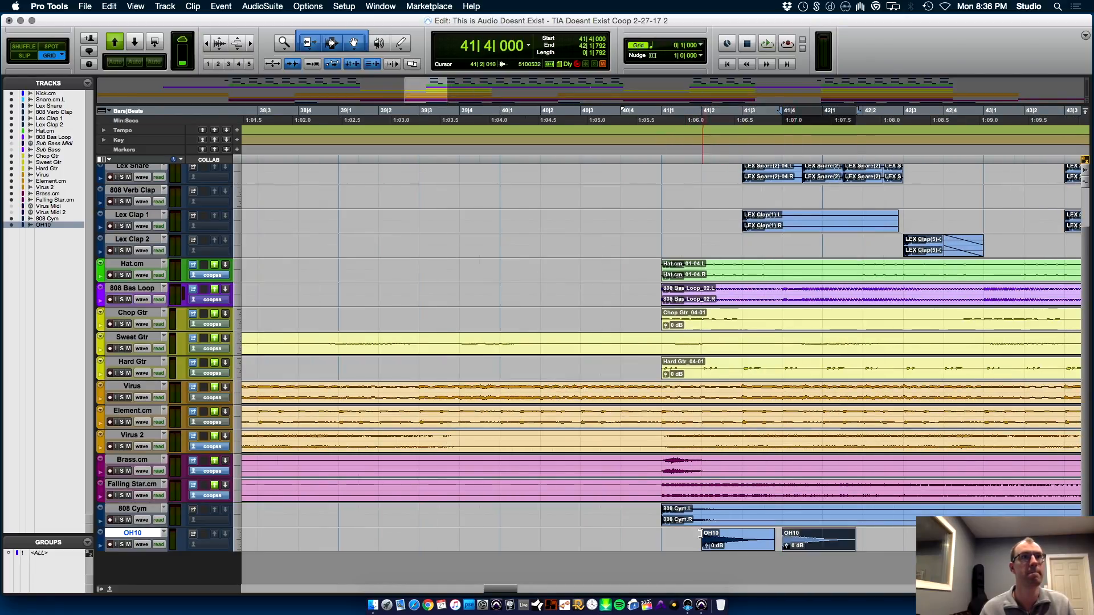
pyautogui.click(661, 537)
pyautogui.press('space')
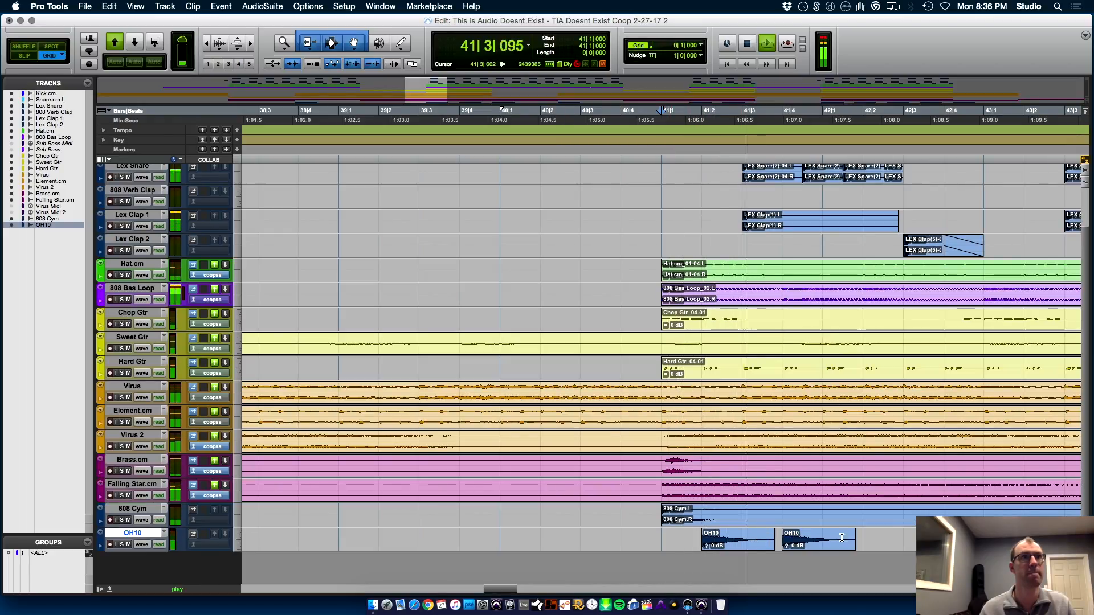
pyautogui.press('space')
# - Copy the OH10 clips to beats 2 and 4 of bar 42 and duplicate the two-bar pattern three times up to 49|2
pyautogui.moveTo(806, 540); pyautogui.dragTo(967, 542)
pyautogui.press('r')
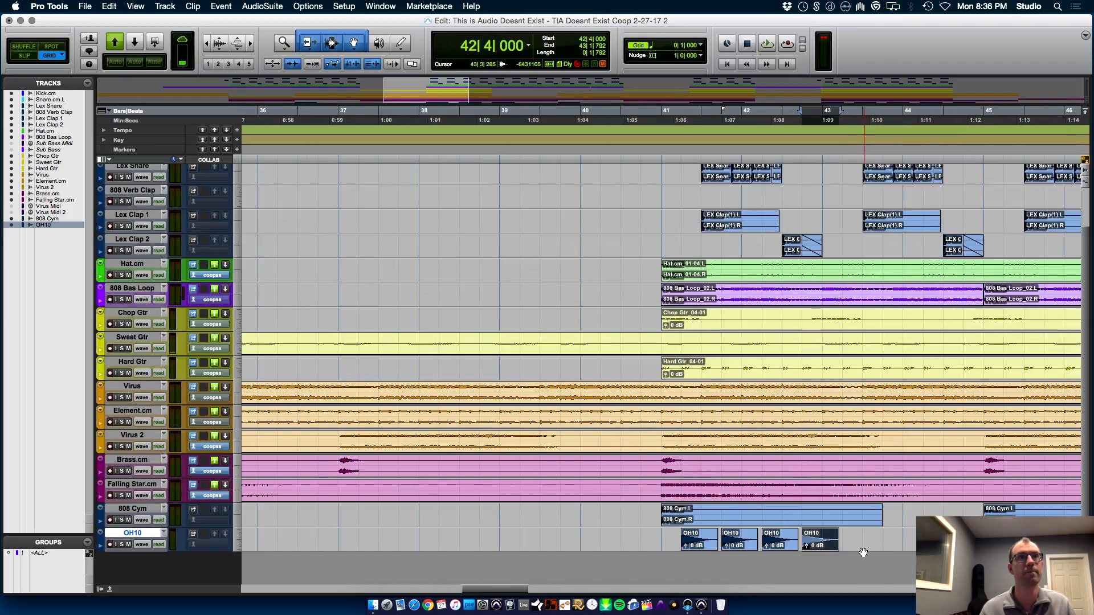
pyautogui.moveTo(848, 542); pyautogui.dragTo(683, 539)
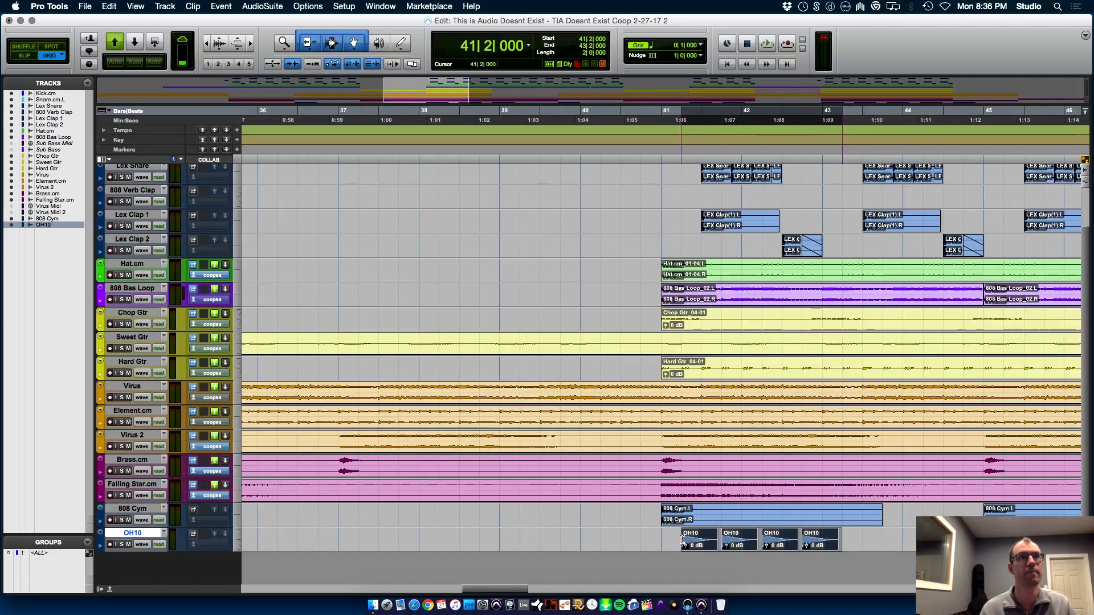
pyautogui.press('super+d')
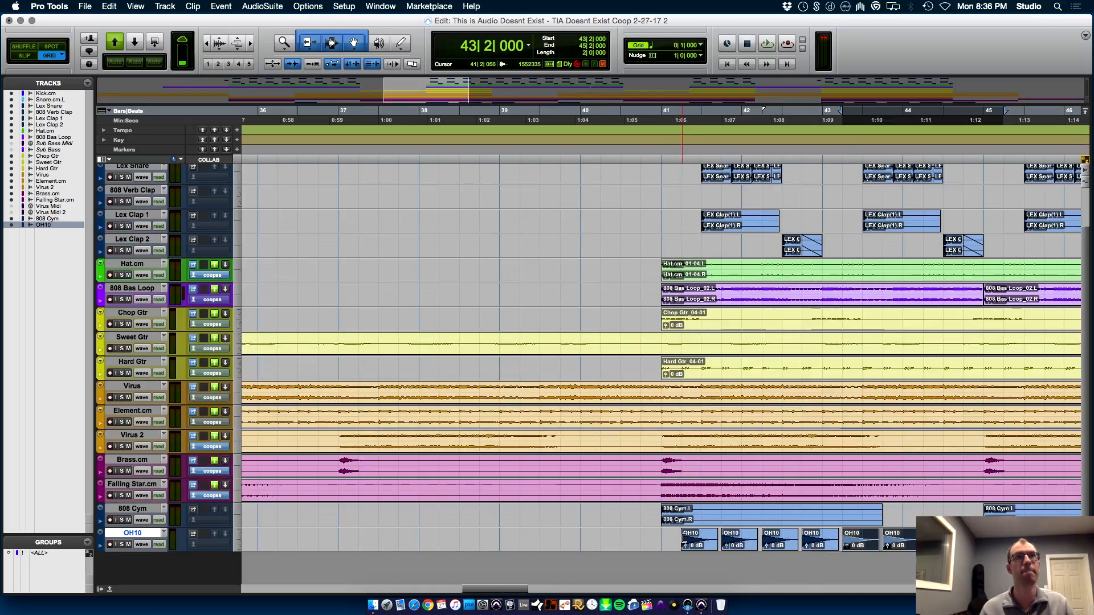
pyautogui.press('r')
pyautogui.press('super+d')
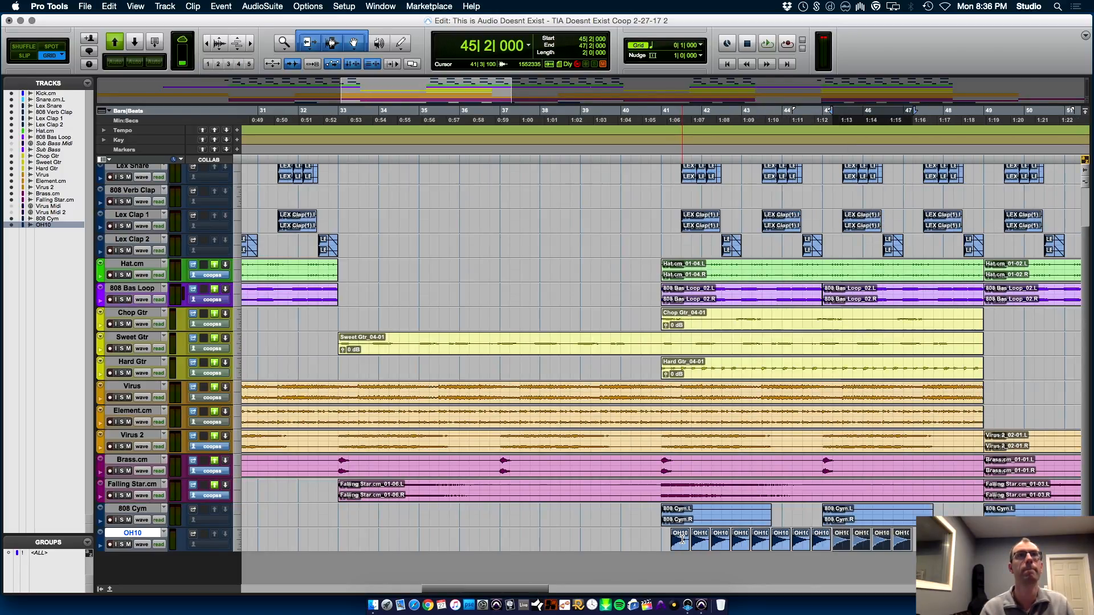
pyautogui.press('super+d')
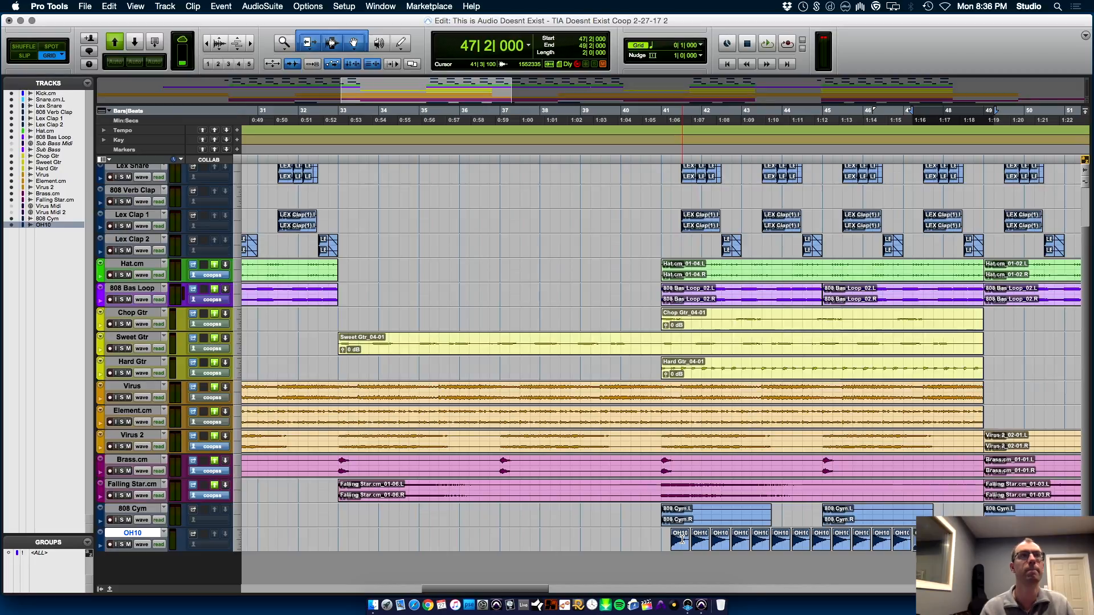
# - Play from bar 41 and lower the OH10 track's volume in the mixer
pyautogui.click(674, 540)
pyautogui.press('space')
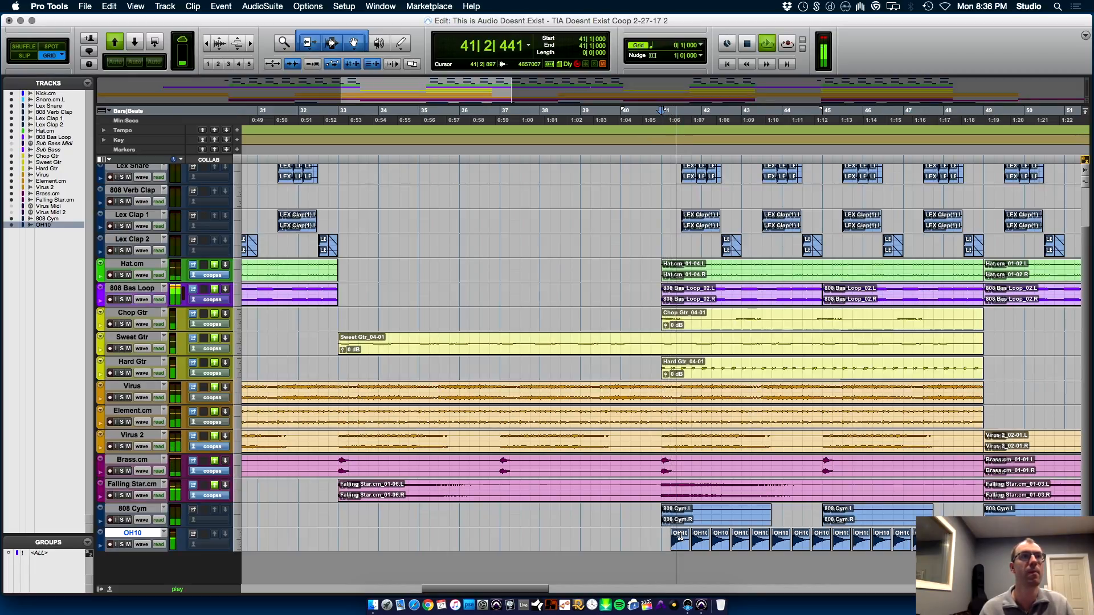
pyautogui.press('super+equal')
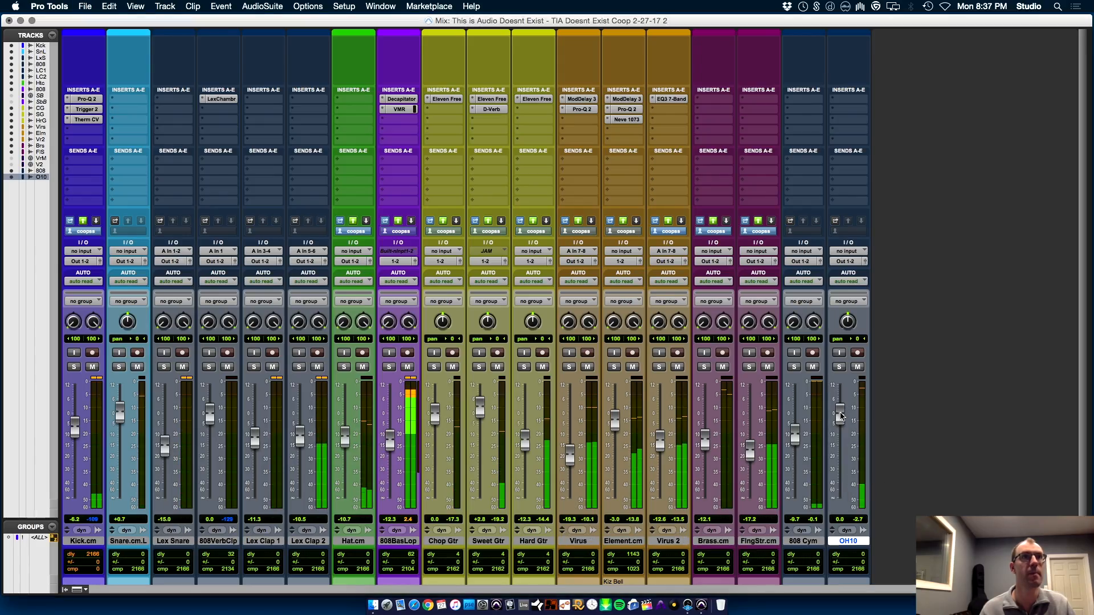
pyautogui.moveTo(846, 436); pyautogui.dragTo(848, 439)
pyautogui.press('super+equal')
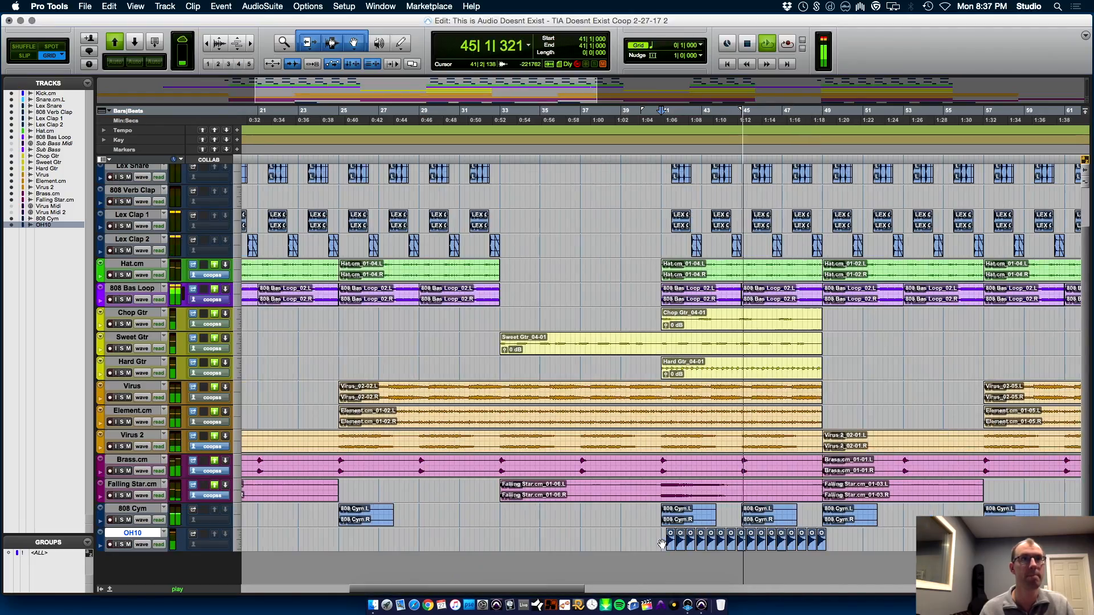
# - Duplicate the OH10 range from bars 41 to 73 at bar 73, and the range from bars 73 to 89 at bar 89
pyautogui.moveTo(659, 537); pyautogui.dragTo(992, 543)
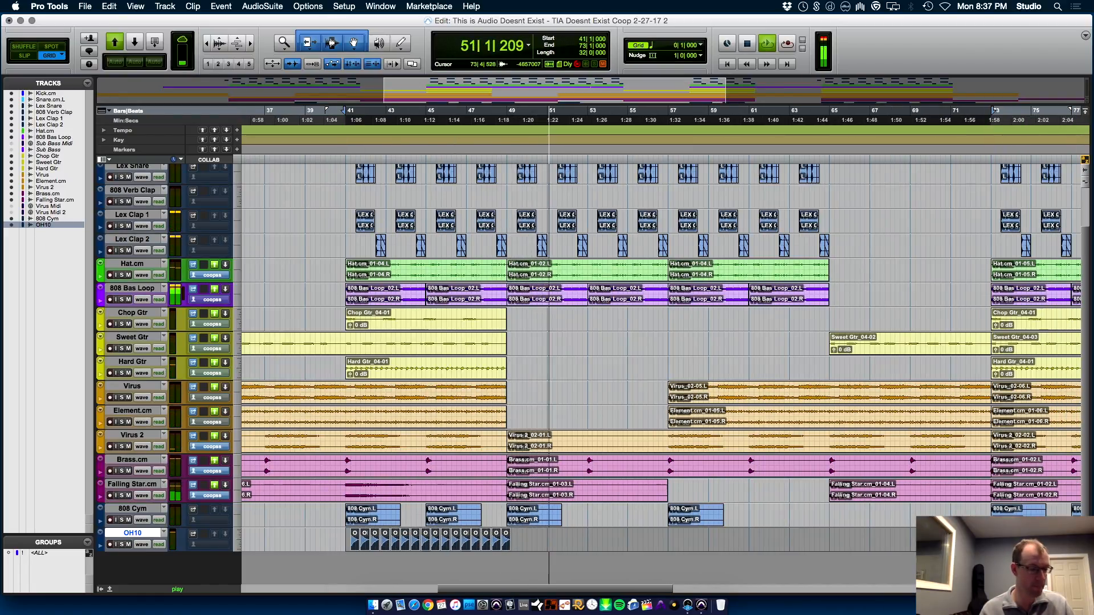
pyautogui.press('super+d')
pyautogui.press('super+bracketleft')
pyautogui.press('super+bracketleft')
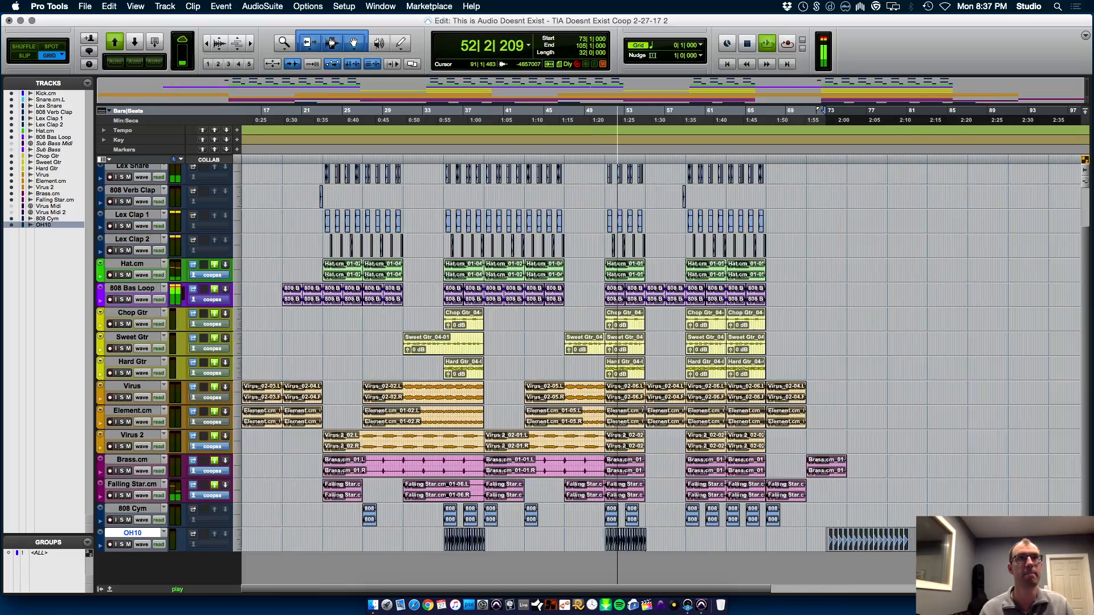
pyautogui.press('super+bracketright')
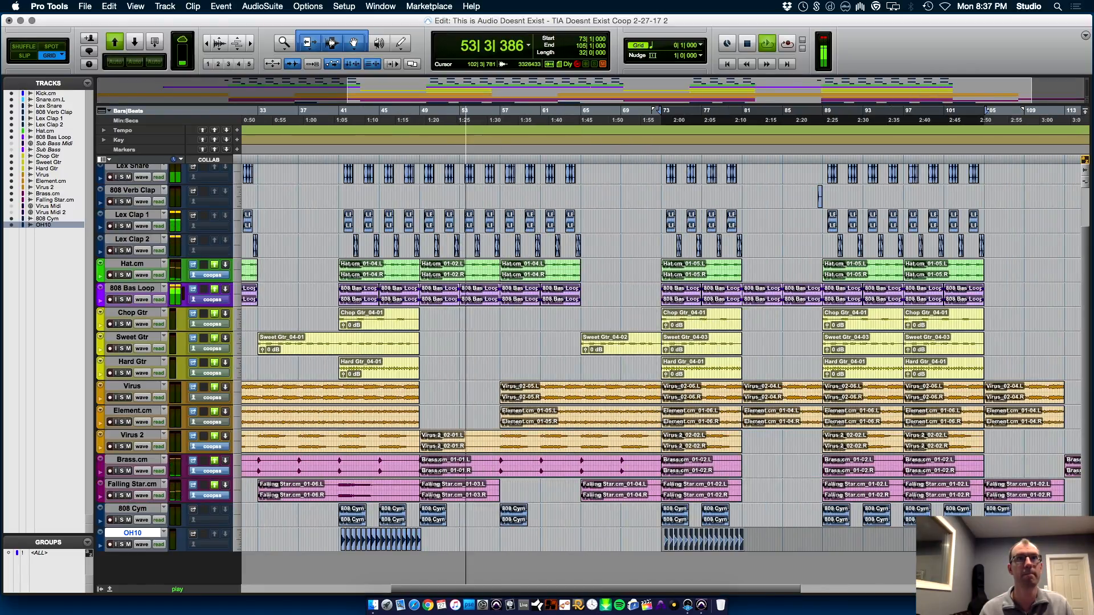
pyautogui.keyDown('shift'); pyautogui.click(826, 533); pyautogui.keyUp('shift')
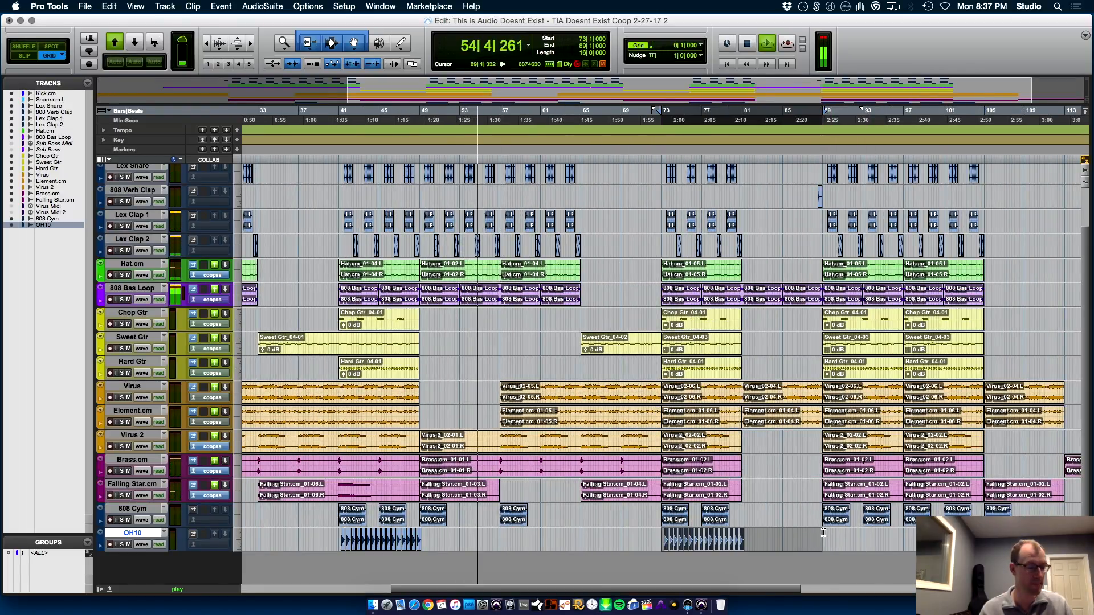
pyautogui.press('super+d')
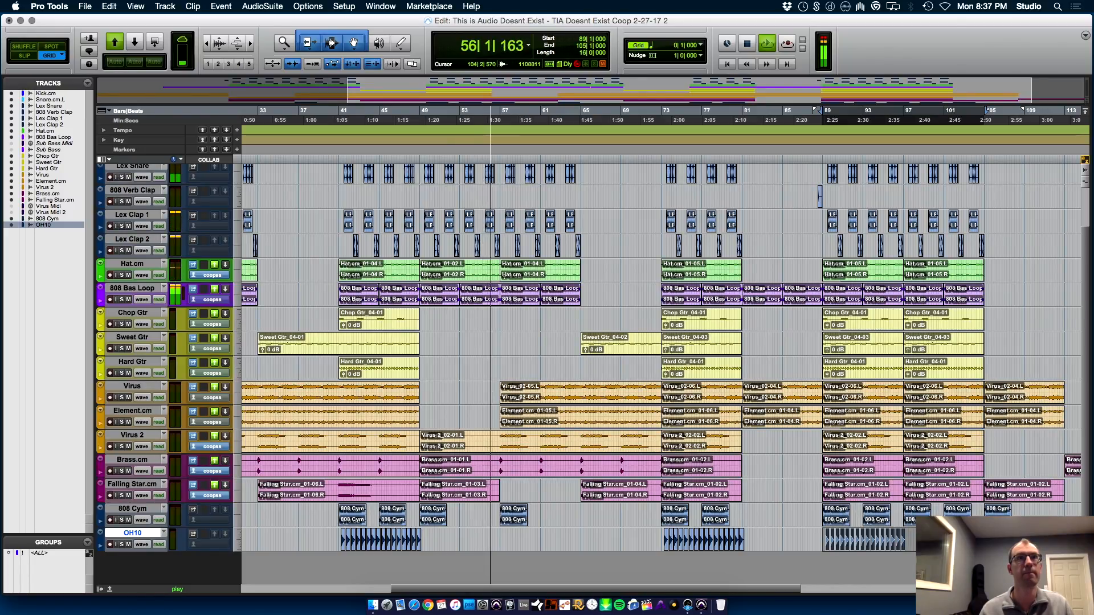
# - Duplicate the eight-bar OH10 section from 89|2 to 97|2 so it continues up to 105|2
pyautogui.press('super+bracketright')
pyautogui.press('super+bracketright')
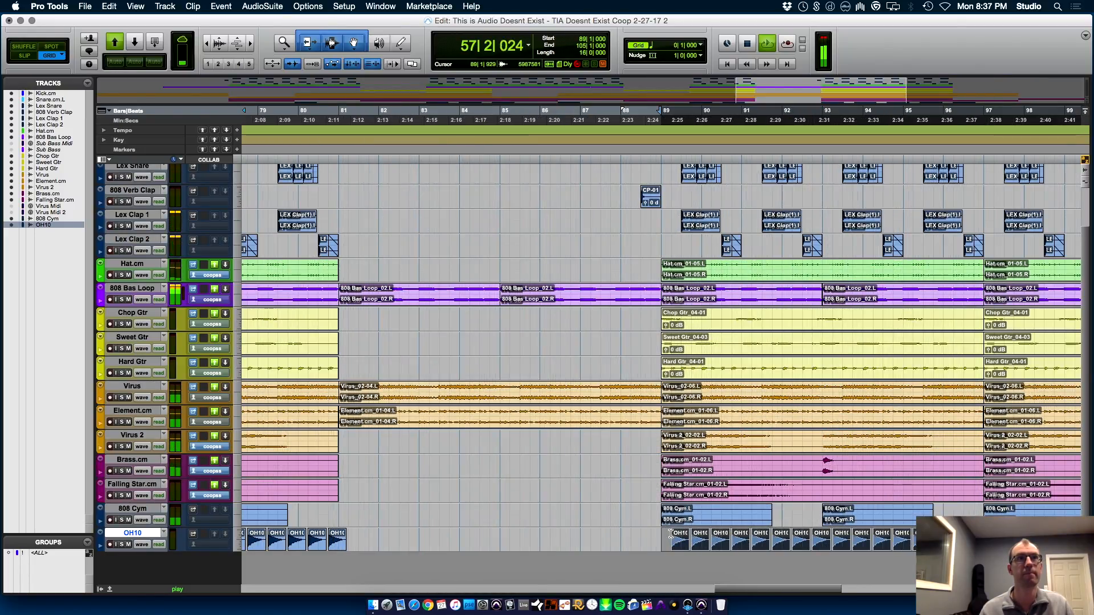
pyautogui.click(670, 533)
pyautogui.moveTo(670, 533); pyautogui.dragTo(995, 536)
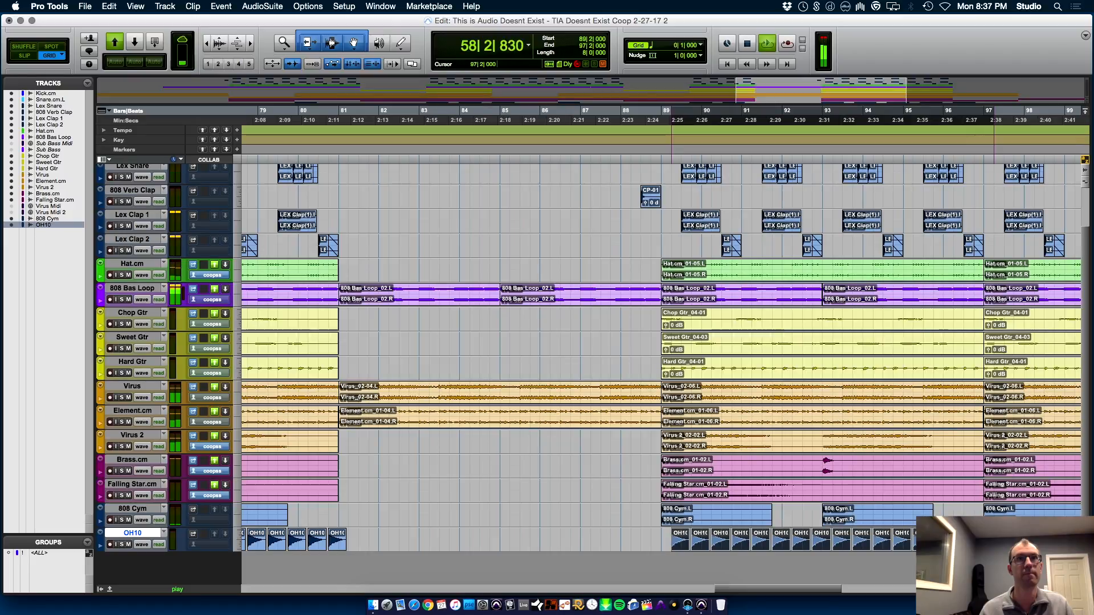
pyautogui.press('super+d')
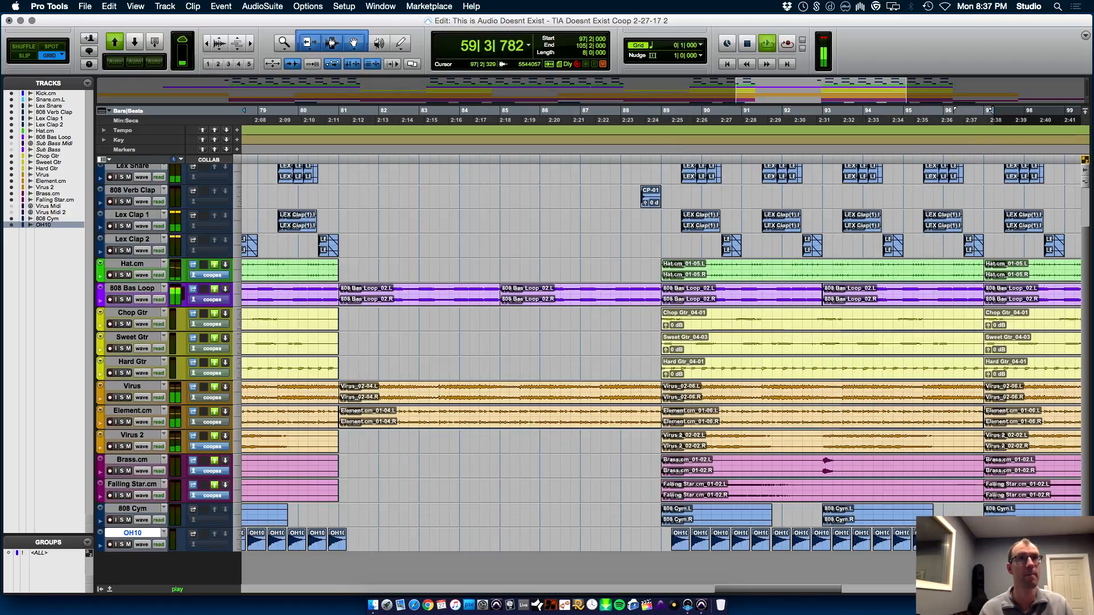
# - Paste the eight-bar OH10 pattern at bar 57 and shift it one beat later
pyautogui.press('super+bracketleft')
pyautogui.press('super+bracketleft')
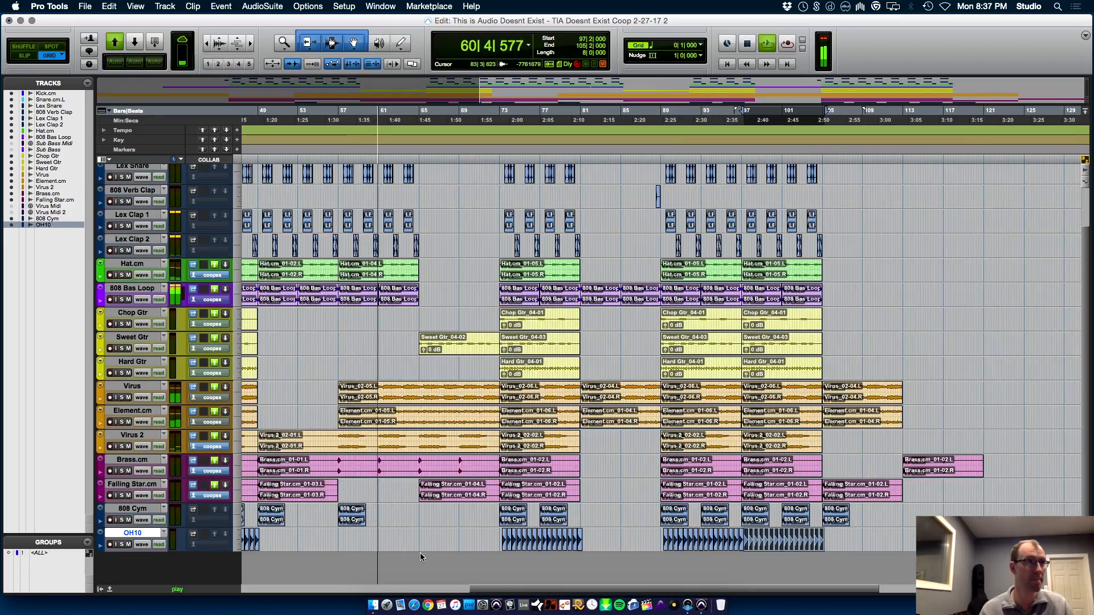
pyautogui.click(337, 536)
pyautogui.press('super+v')
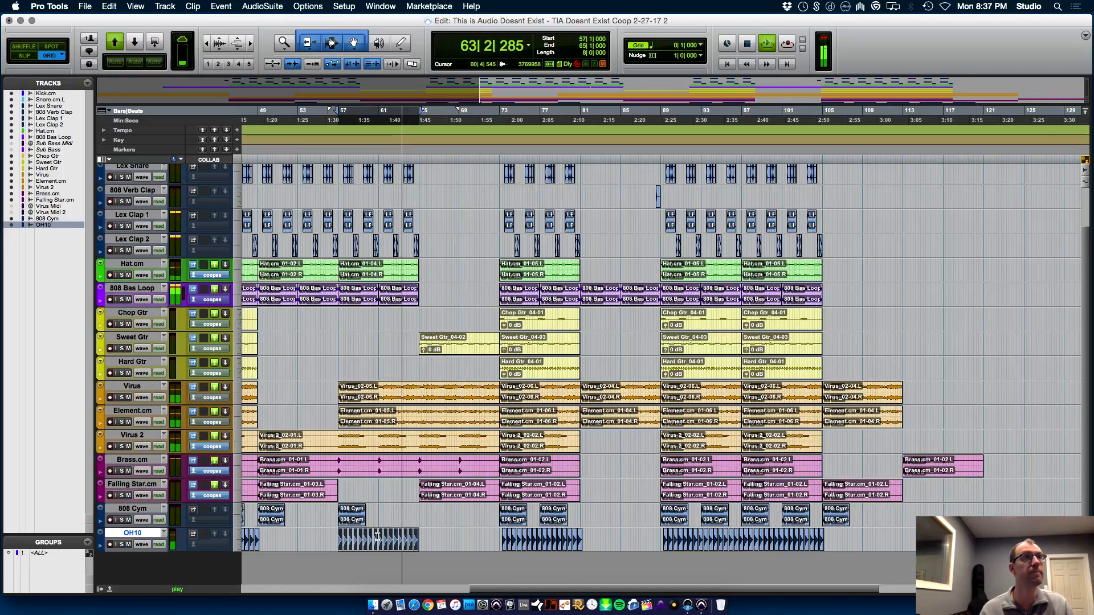
pyautogui.press('super+bracketright')
pyautogui.press('super+bracketright')
pyautogui.press('space')
pyautogui.moveTo(673, 549); pyautogui.dragTo(683, 548)
# - Play the song from bar 57 and lower the OH10 track's volume to -16.1 dB
pyautogui.press('space')
pyautogui.click(680, 535)
pyautogui.press('super+bracketleft')
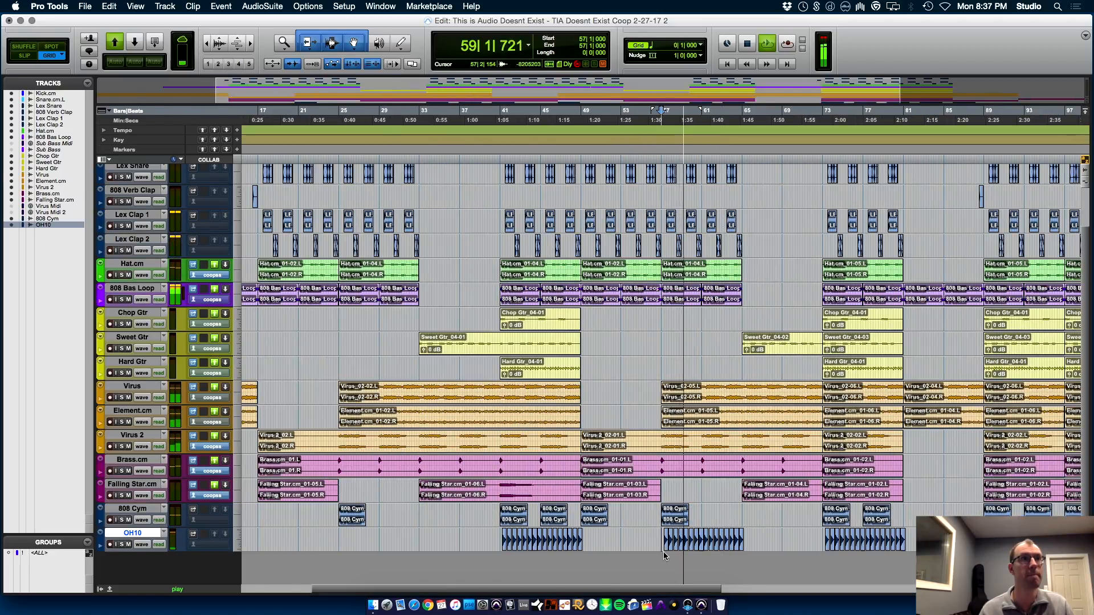
pyautogui.press('super+equal')
pyautogui.moveTo(840, 440); pyautogui.dragTo(838, 454)
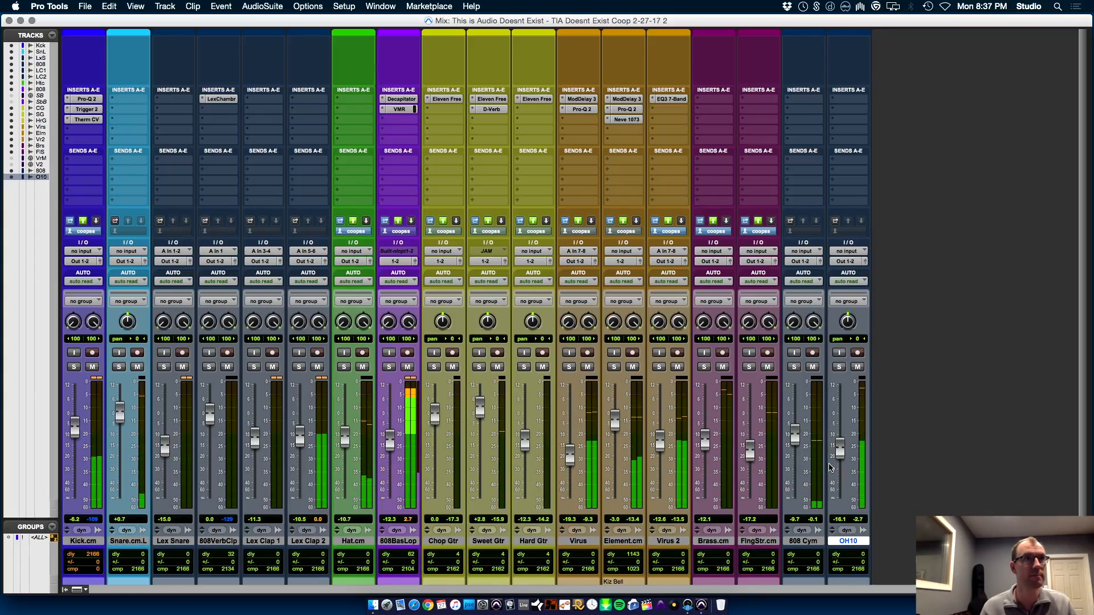
# - Stop playback, return to the start of the song with the arrangement in view, and save the session
pyautogui.press('super+equal')
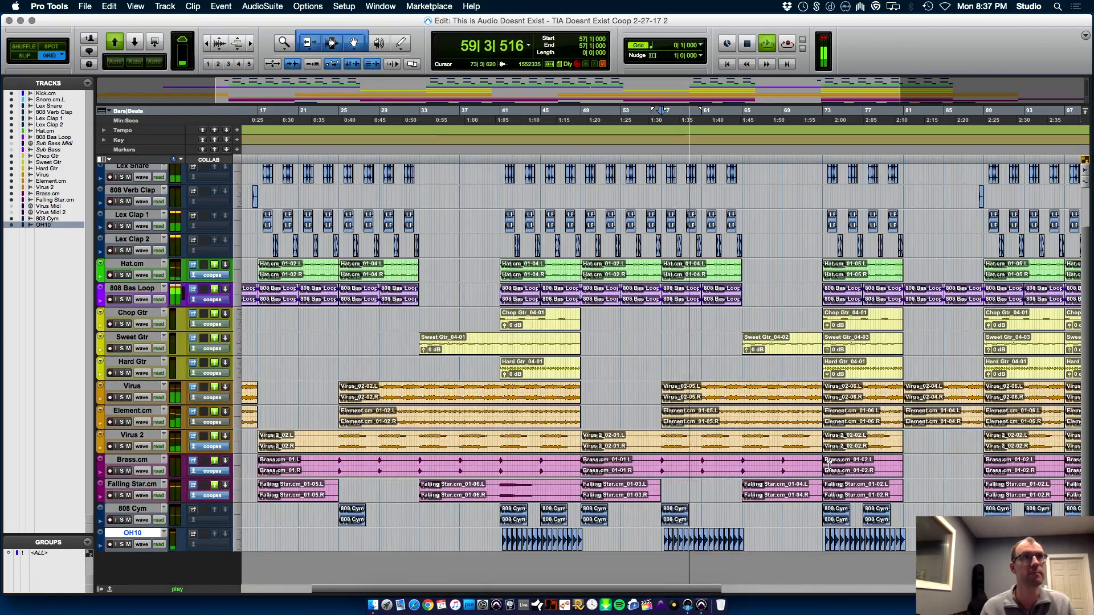
pyautogui.press('space')
pyautogui.press('Return')
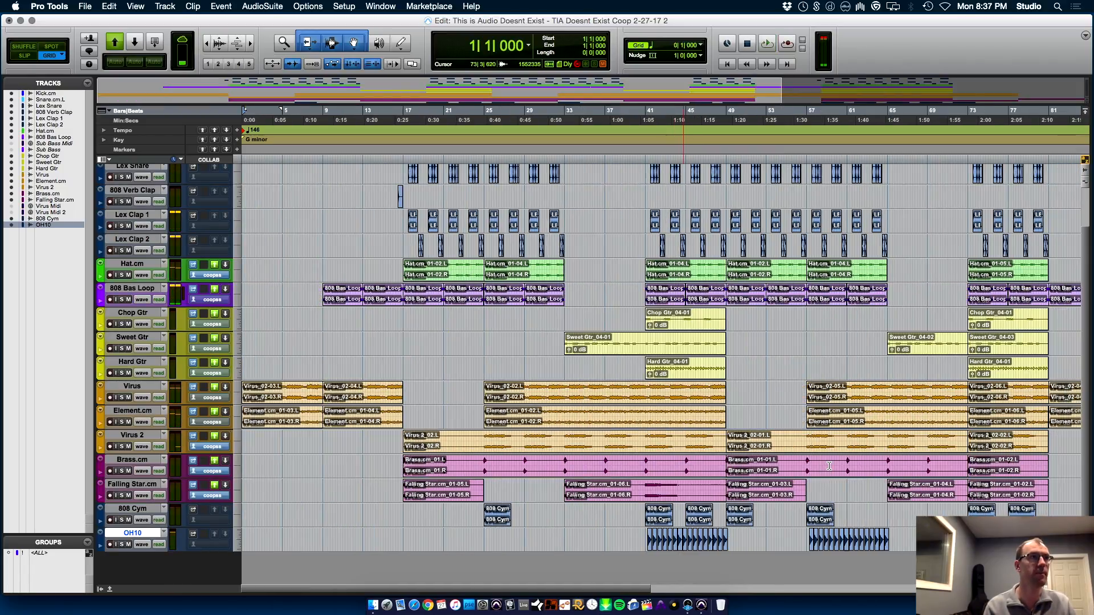
pyautogui.press('super+bracketleft')
pyautogui.press('super+bracketleft')
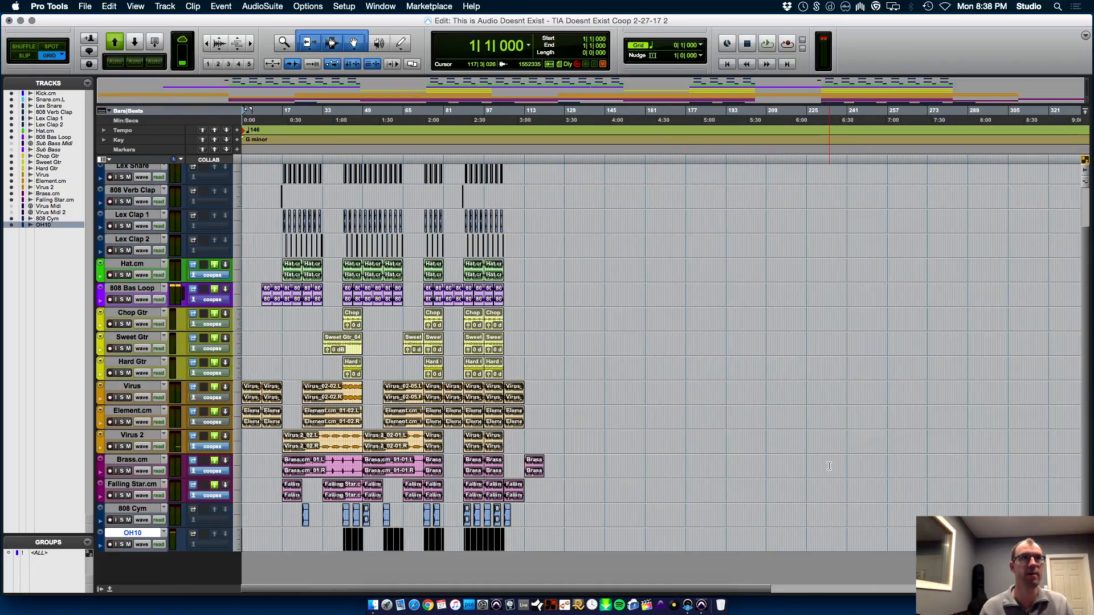
pyautogui.press('super+bracketright')
pyautogui.press('super+s')
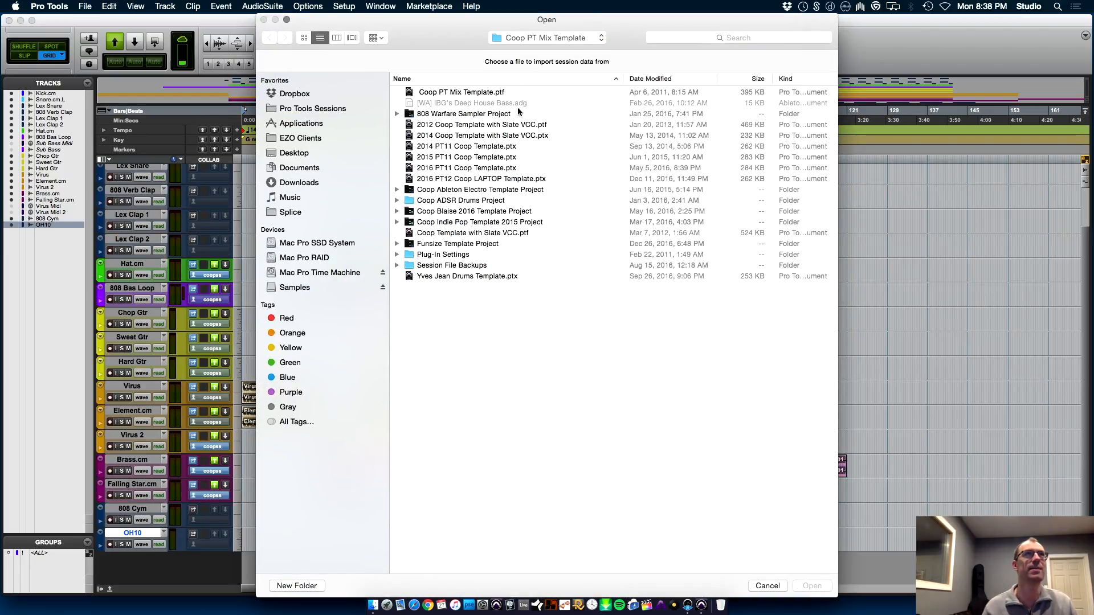
# - Import all tracks from the 2016 PT12 Coop LAPTOP Template.ptx session, keeping the default import options
pyautogui.click(682, 80)
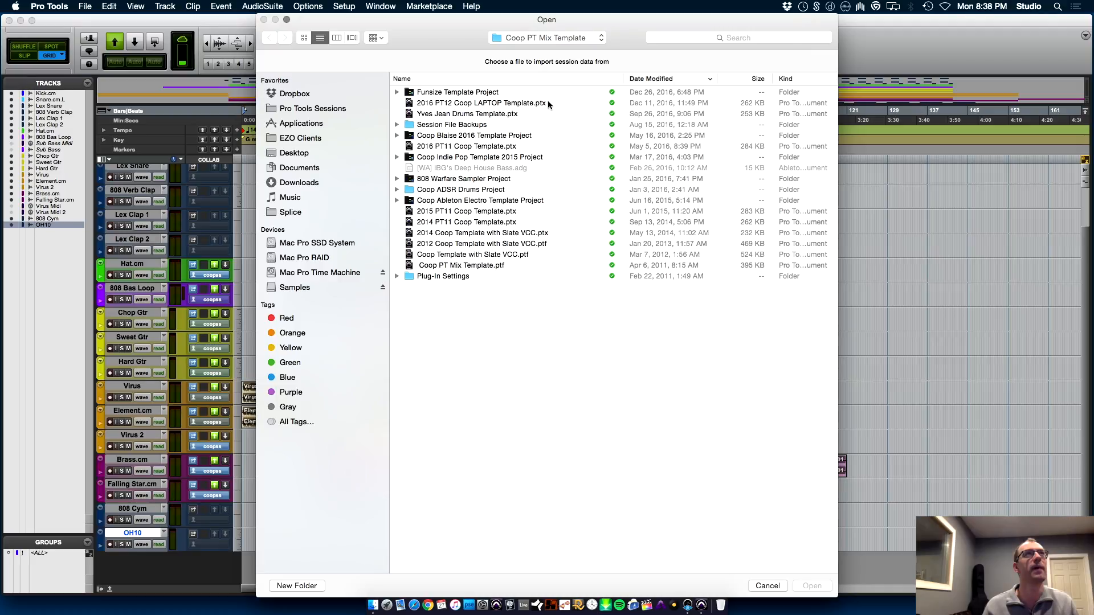
pyautogui.doubleClick(482, 104)
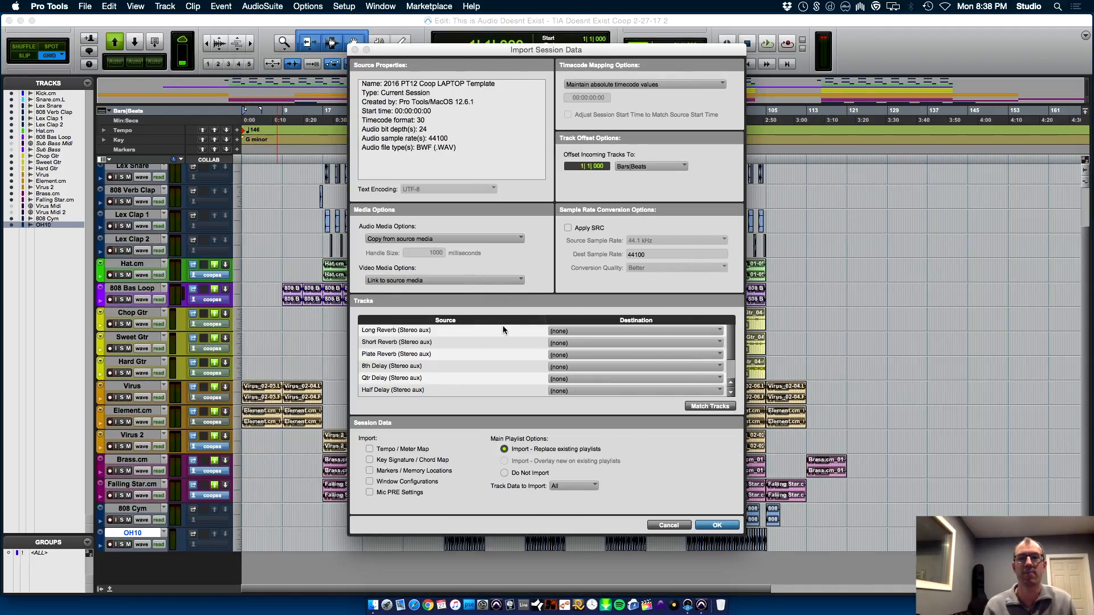
pyautogui.press('super+a')
pyautogui.press('Return')
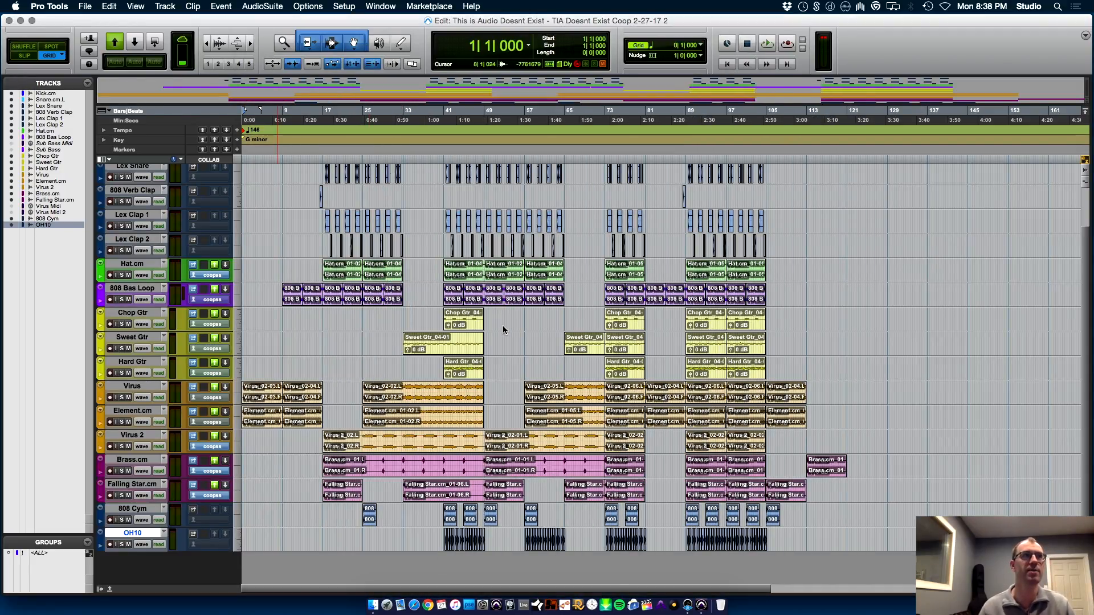
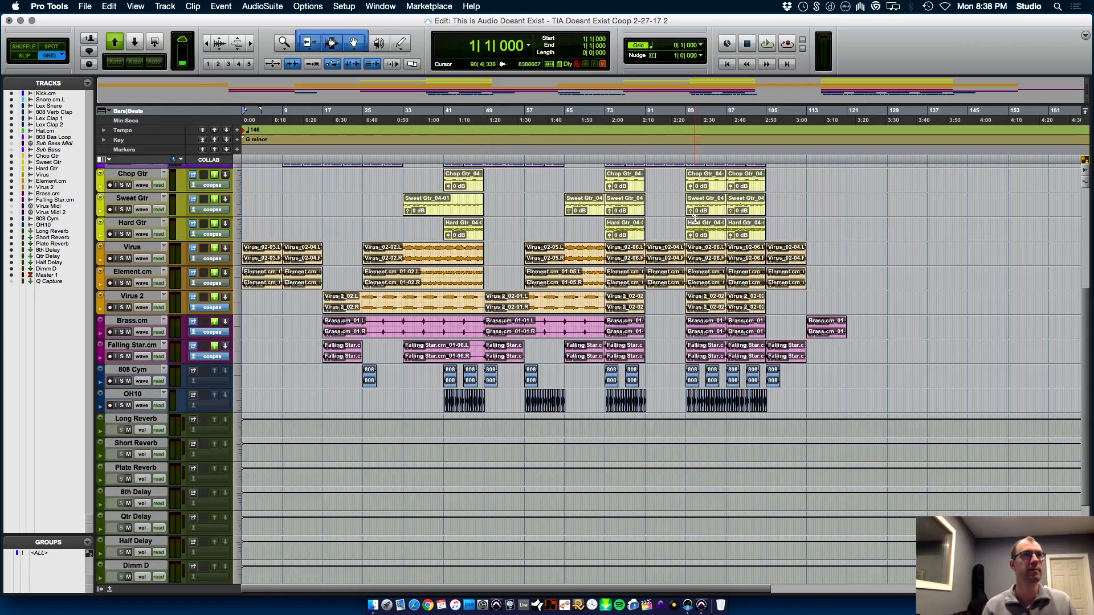
# - Delete the imported tracks from Long Reverb through Master 1 and save the session
pyautogui.press('super+equal')
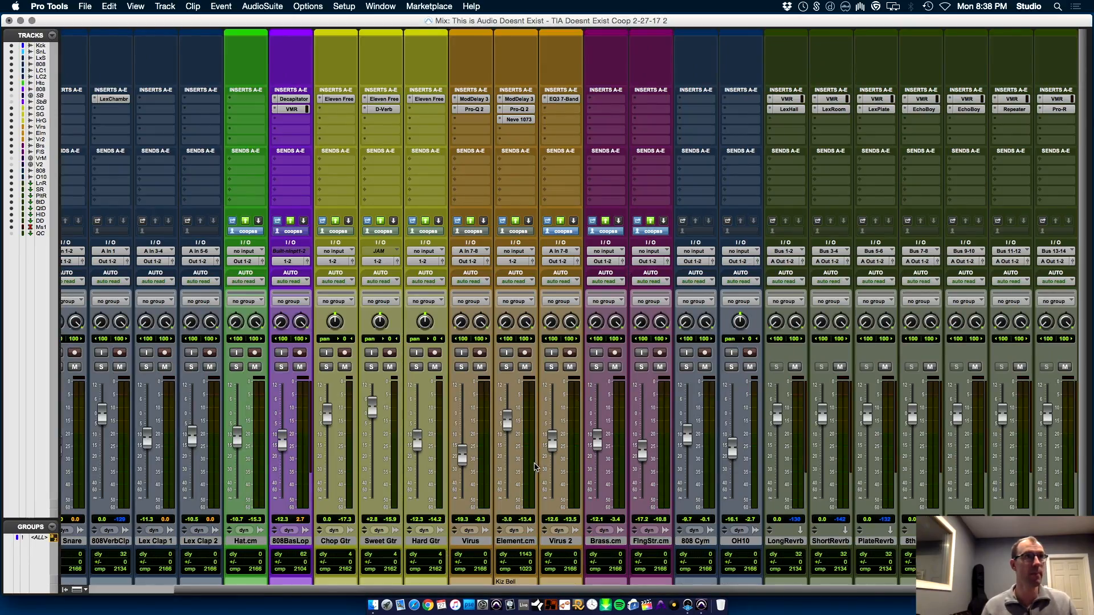
pyautogui.press('super+equal')
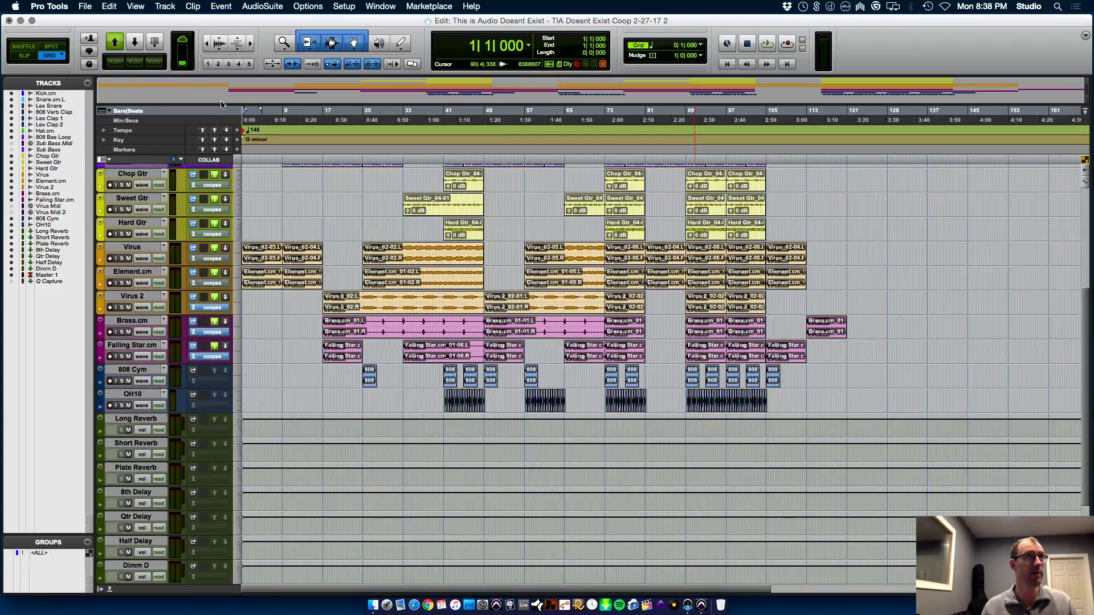
pyautogui.click(146, 420)
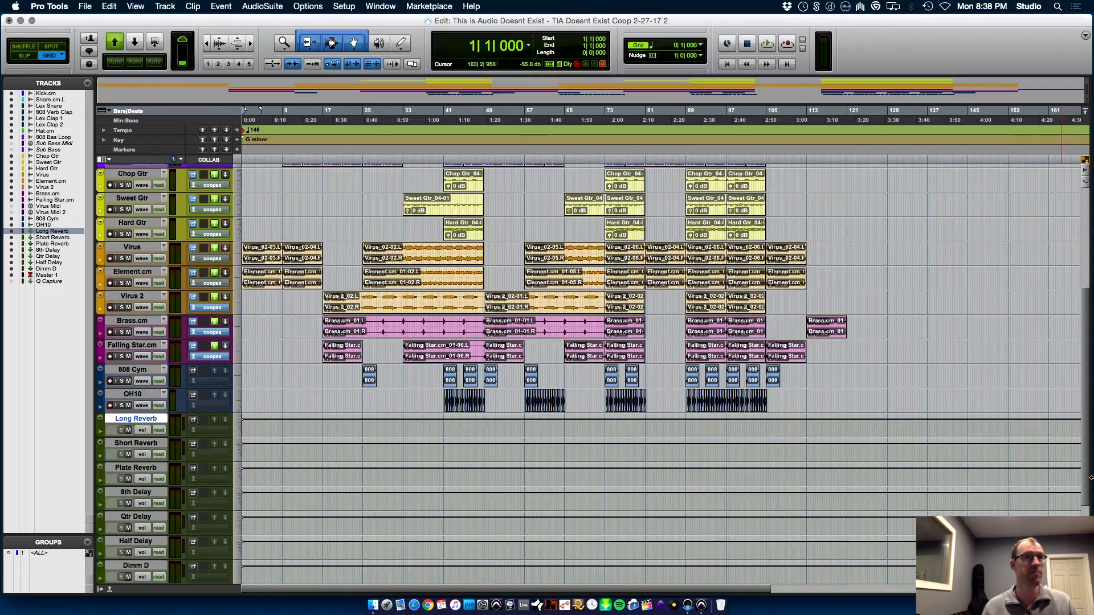
pyautogui.scroll(-3, 1087, 491)
pyautogui.keyDown('shift'); pyautogui.click(143, 508); pyautogui.keyUp('shift')
pyautogui.rightClick(147, 507)
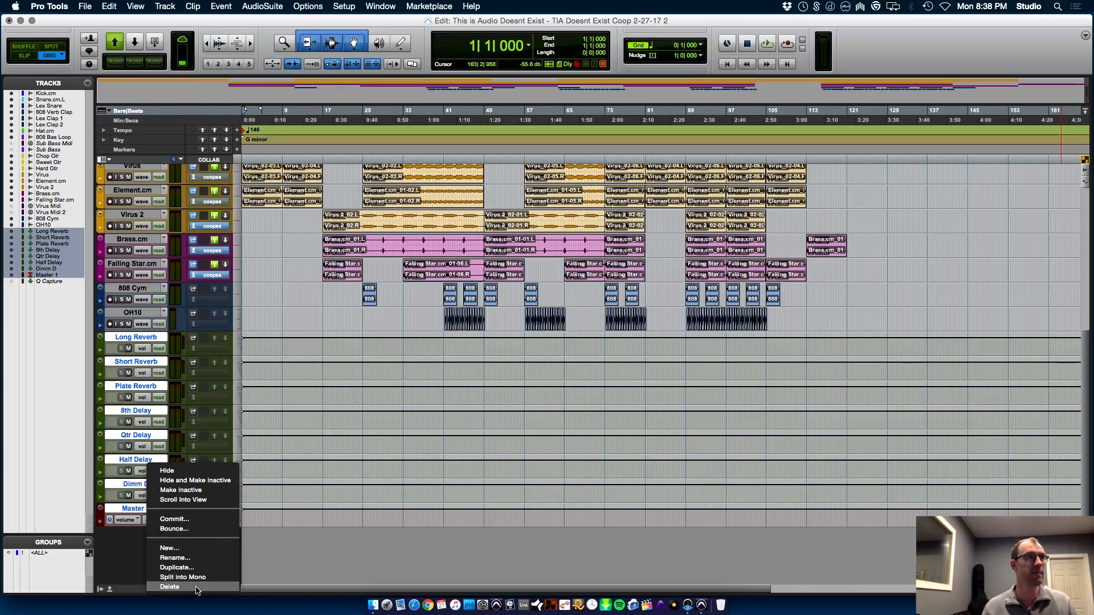
pyautogui.click(196, 589)
pyautogui.press('super+s')
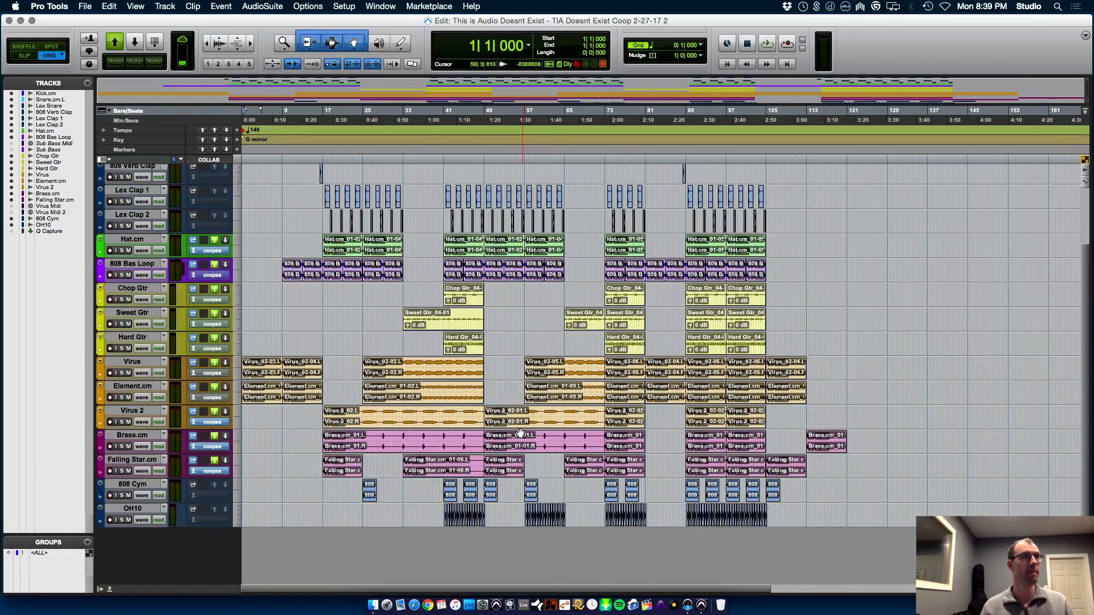
# - Pull all track faders in the mixer down to -∞ together using the <ALL> group, and disable the group again
pyautogui.press('super+equal')
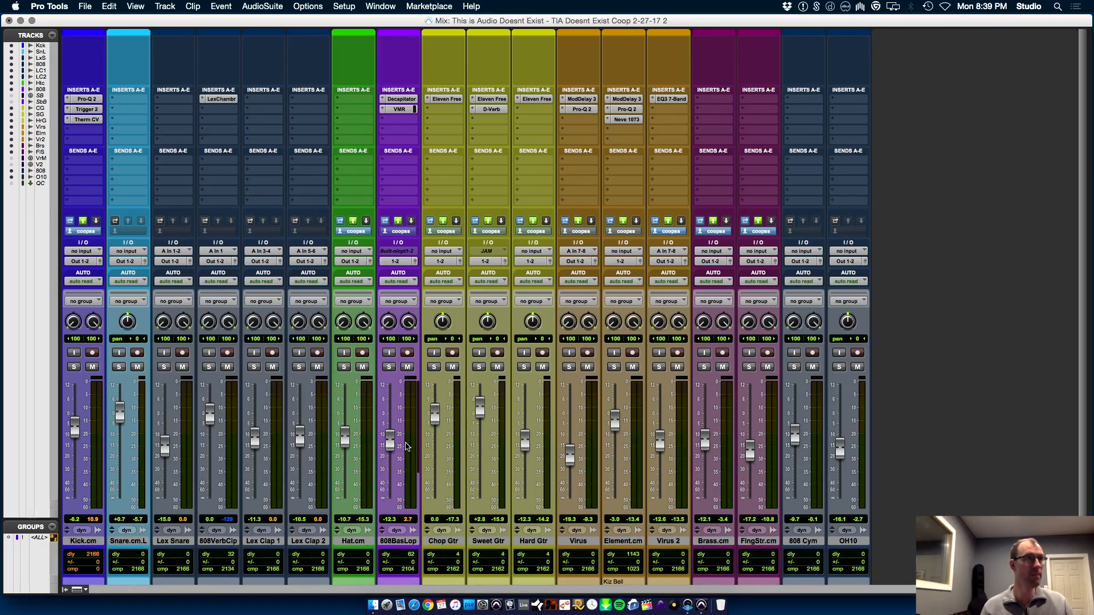
pyautogui.click(41, 539)
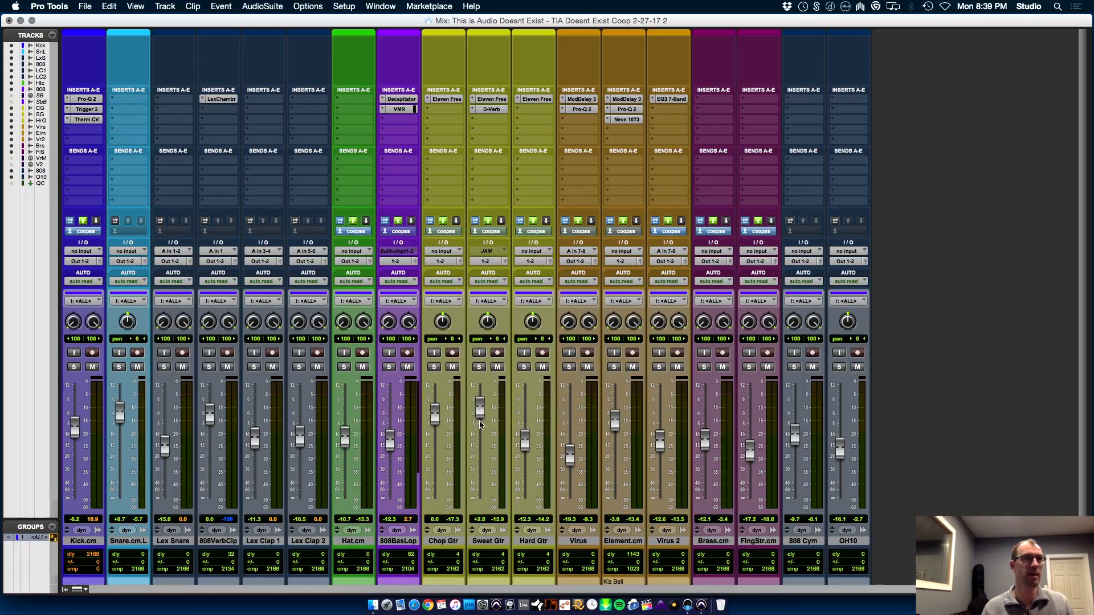
pyautogui.moveTo(480, 417); pyautogui.dragTo(480, 510)
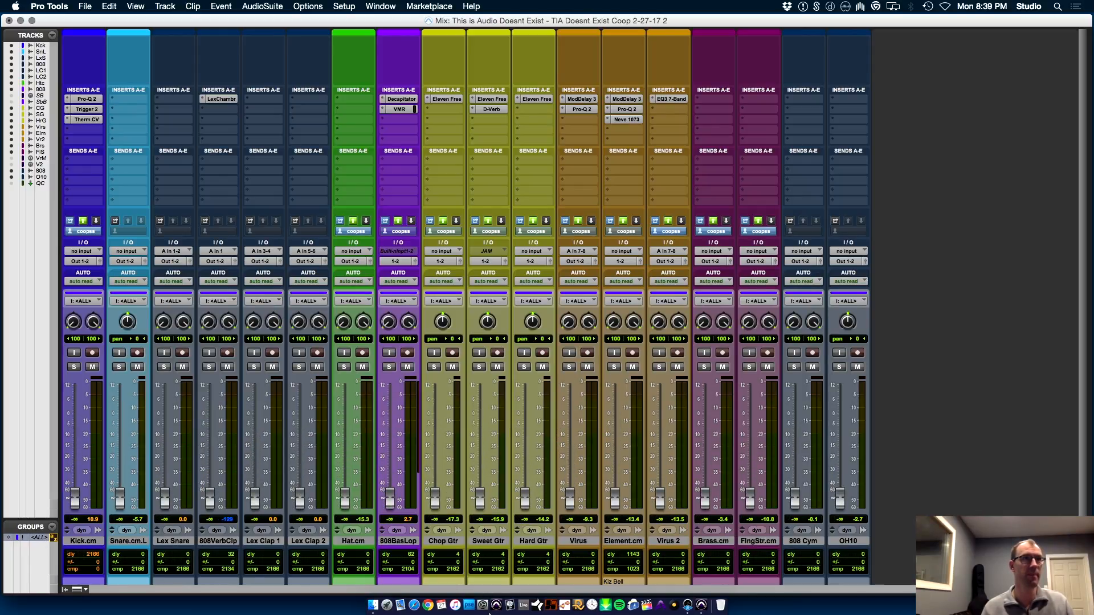
pyautogui.click(41, 539)
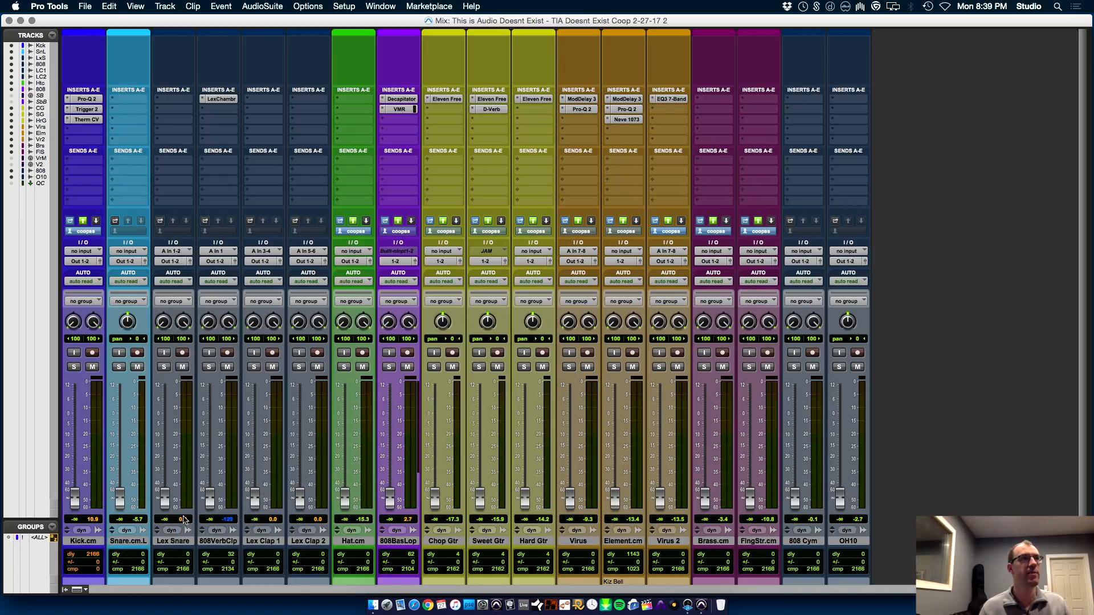
# - Import all tracks from the 2016 PT12 Coop LAPTOP Template.ptx session as new tracks after the OH10 track
pyautogui.click(856, 541)
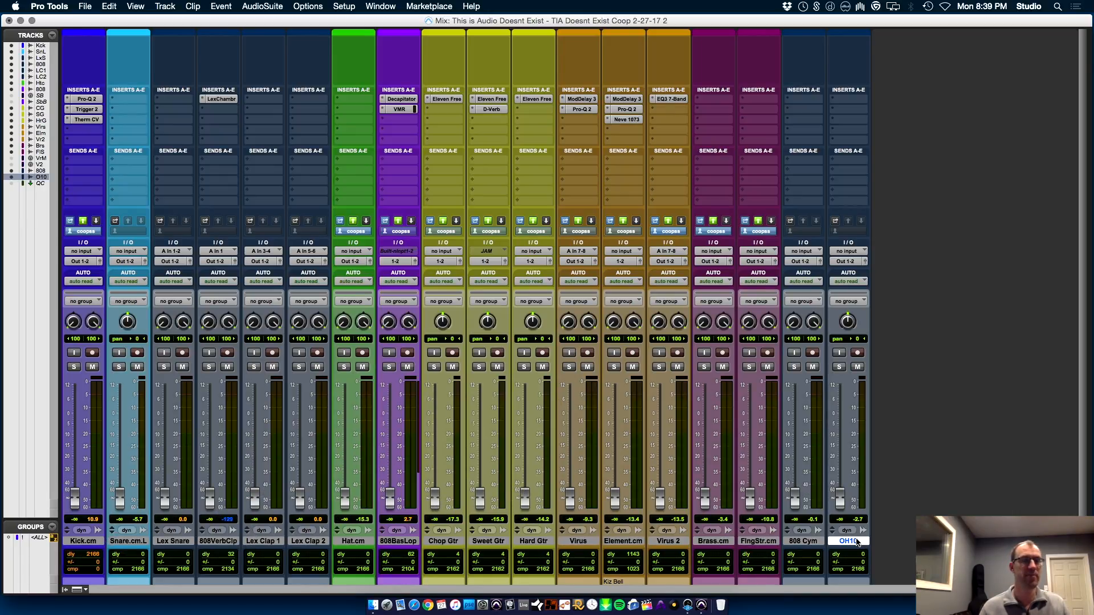
pyautogui.hotkey('alt', 'shift', 'i')
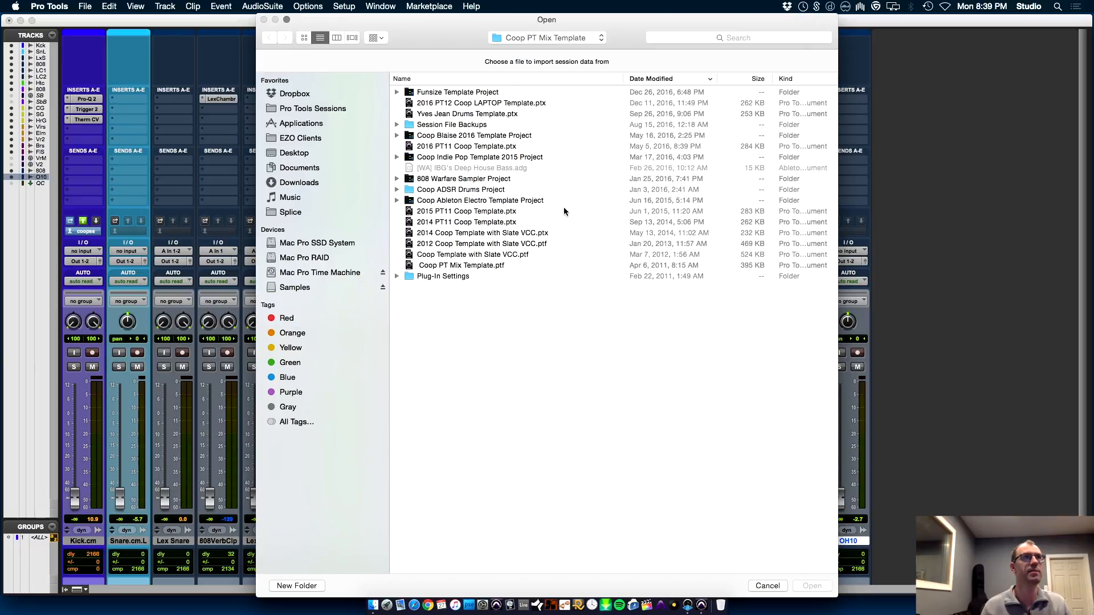
pyautogui.doubleClick(488, 104)
pyautogui.press('super+a')
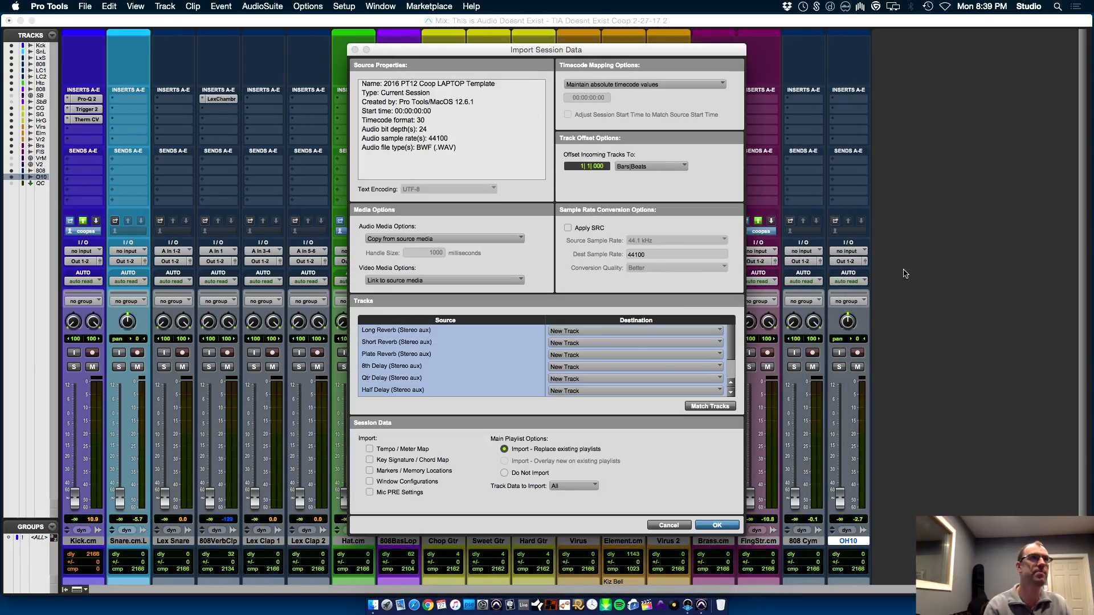
pyautogui.press('Return')
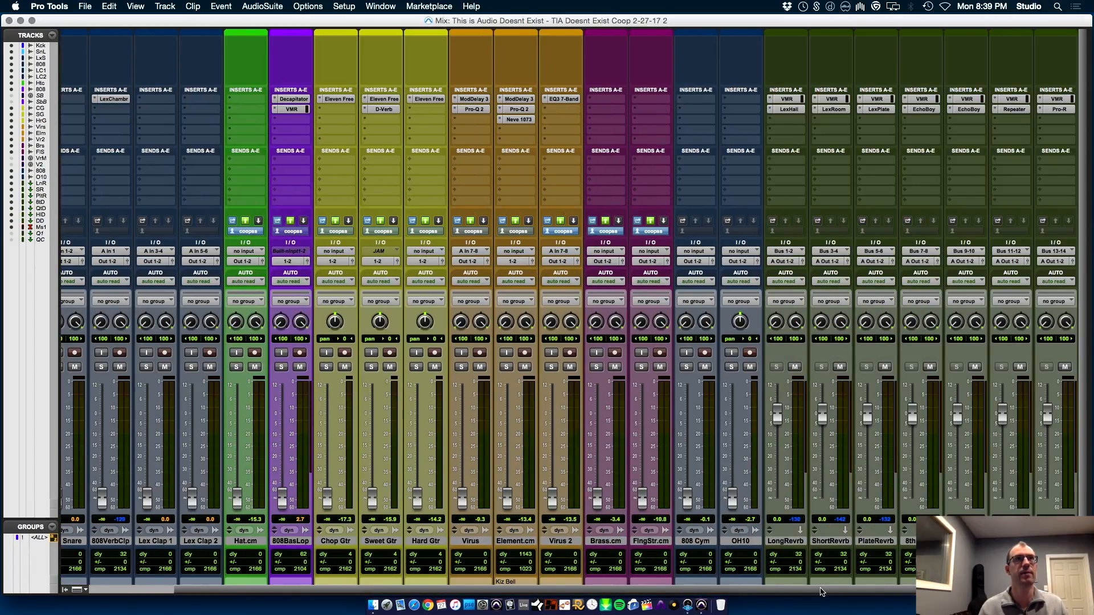
# - Route the outputs of the imported Long Reverb through Dimm D aux tracks and the master track to Out 1-2
pyautogui.hscroll(3, 796, 588)
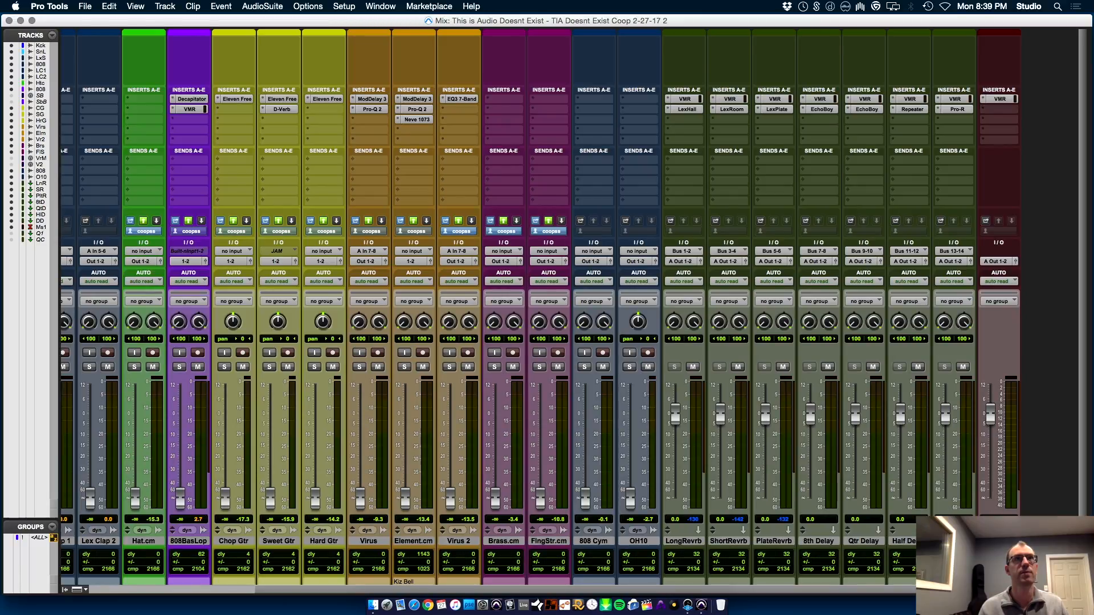
pyautogui.click(680, 542)
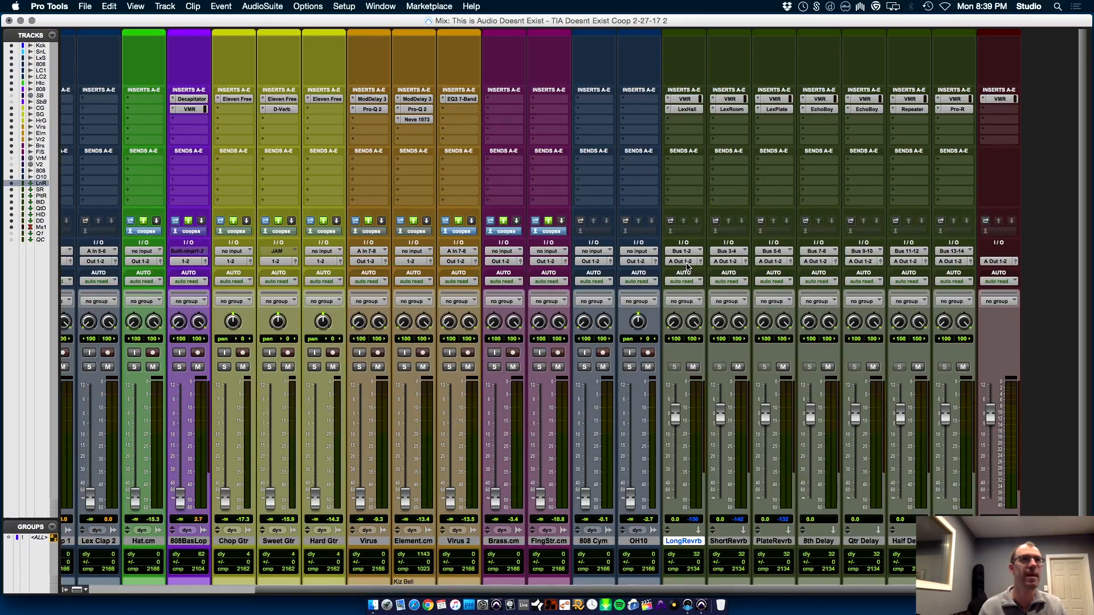
pyautogui.keyDown('shift'); pyautogui.click(953, 541); pyautogui.keyUp('shift')
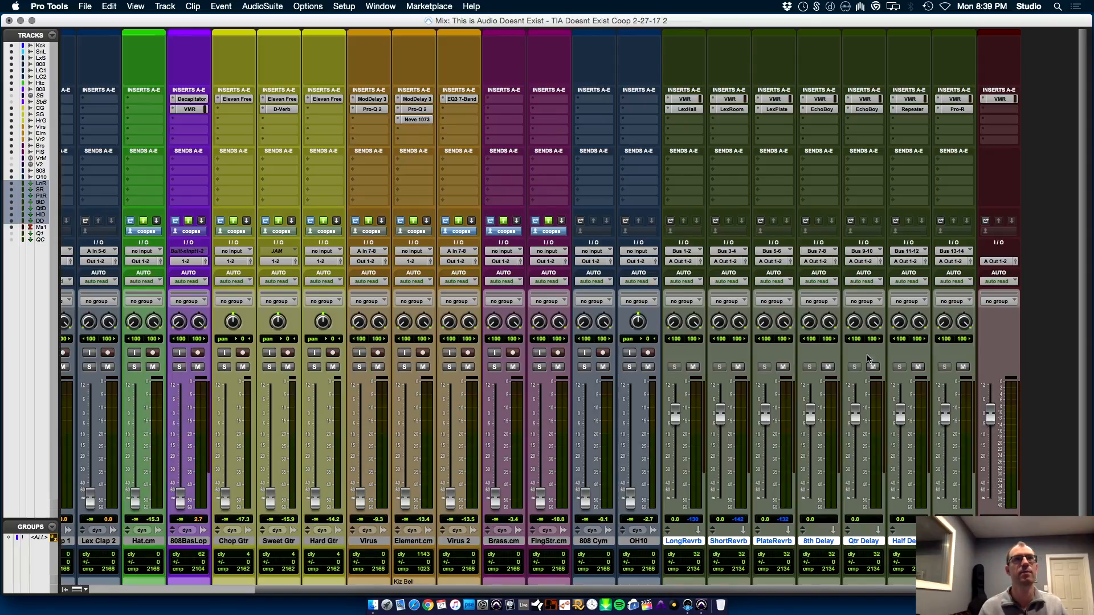
pyautogui.keyDown('alt'); pyautogui.keyDown('shift'); pyautogui.click(695, 261); pyautogui.keyUp('shift'); pyautogui.keyUp('alt')
pyautogui.moveTo(695, 263)
pyautogui.keyDown('alt'); pyautogui.keyDown('shift'); pyautogui.click(772, 264); pyautogui.keyUp('shift'); pyautogui.keyUp('alt')
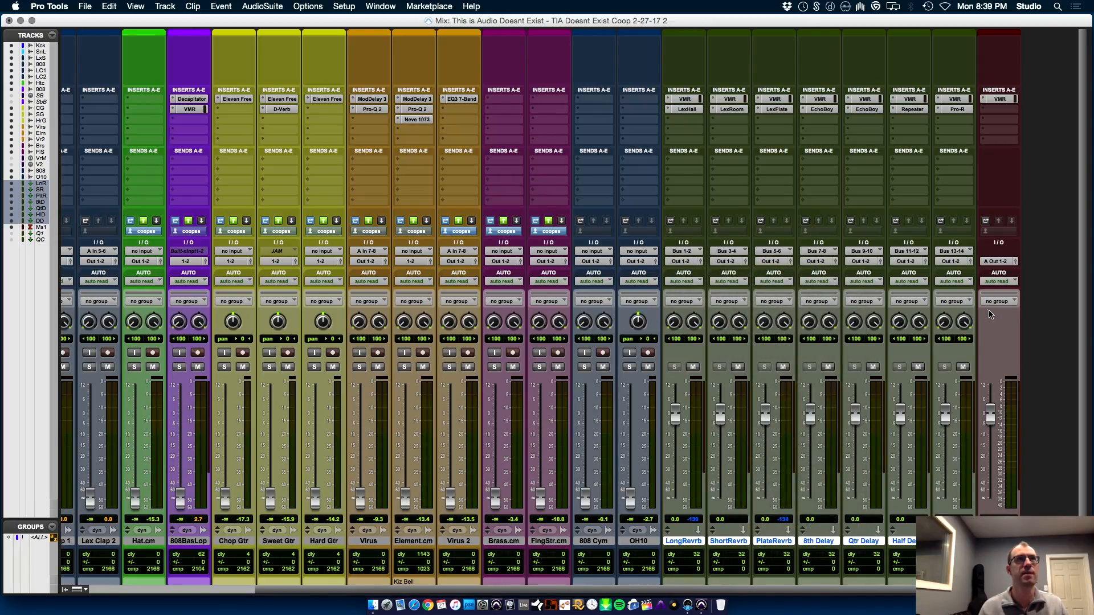
pyautogui.click(1000, 262)
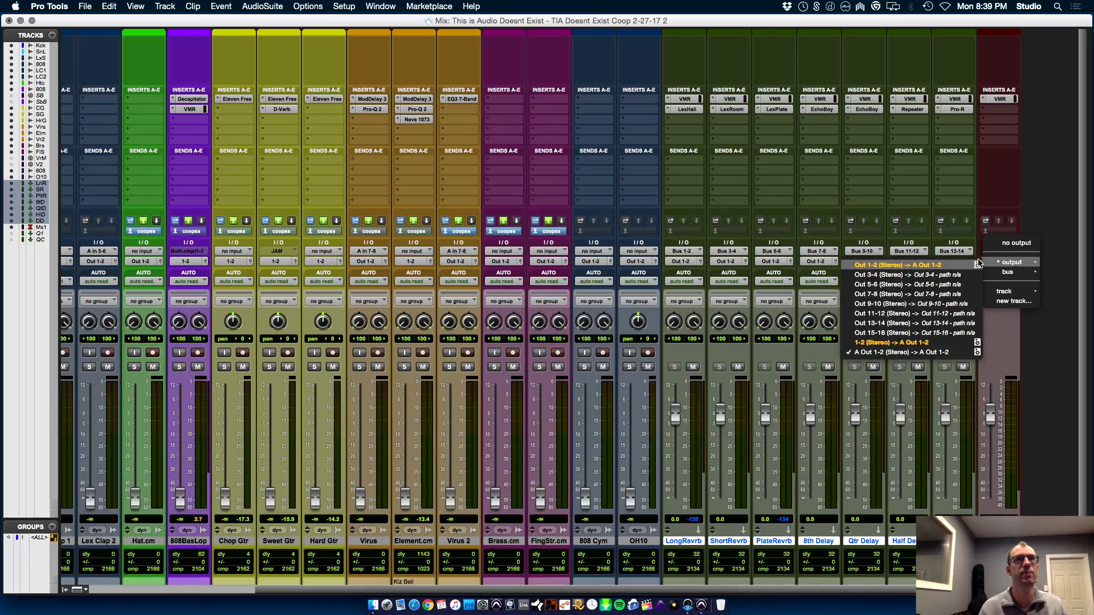
pyautogui.click(961, 266)
# - Place the playback start at bar 9 in the Edit window
pyautogui.press('super+equal')
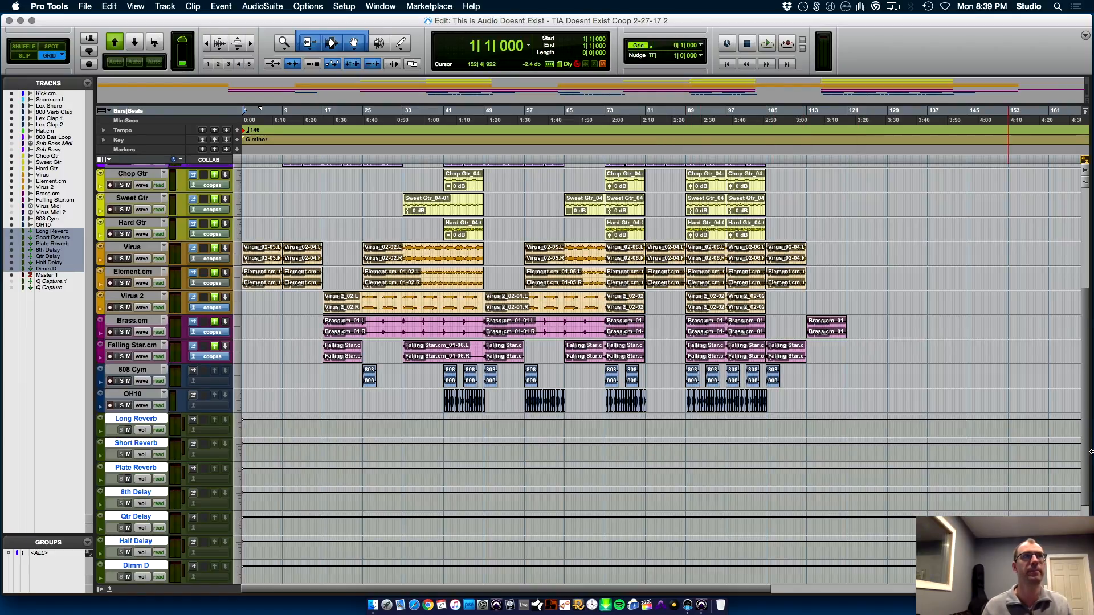
pyautogui.moveTo(1082, 426); pyautogui.dragTo(1088, 112)
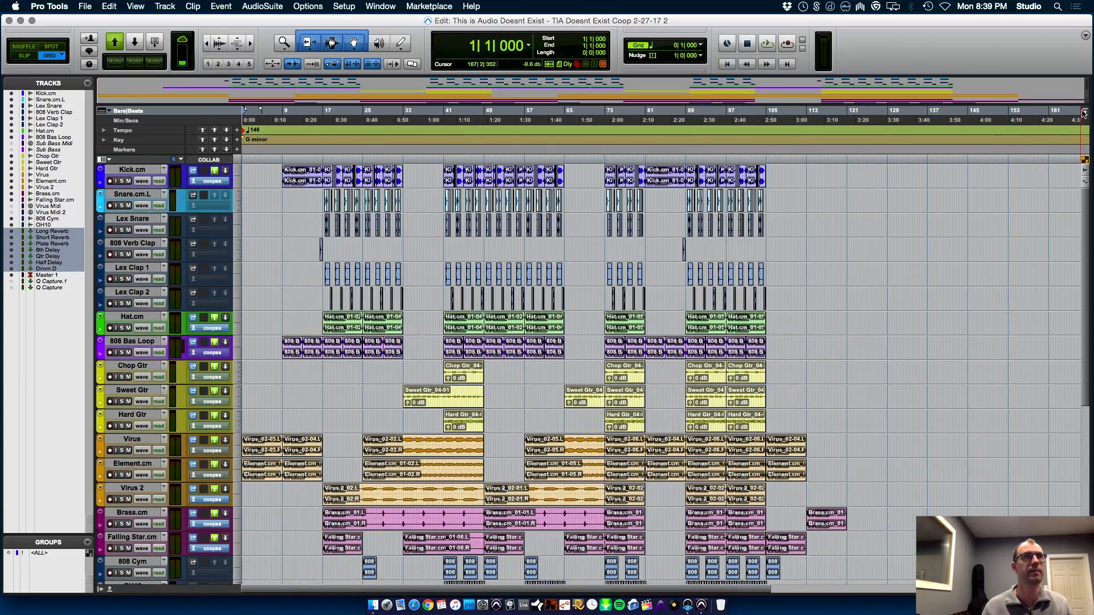
pyautogui.click(282, 197)
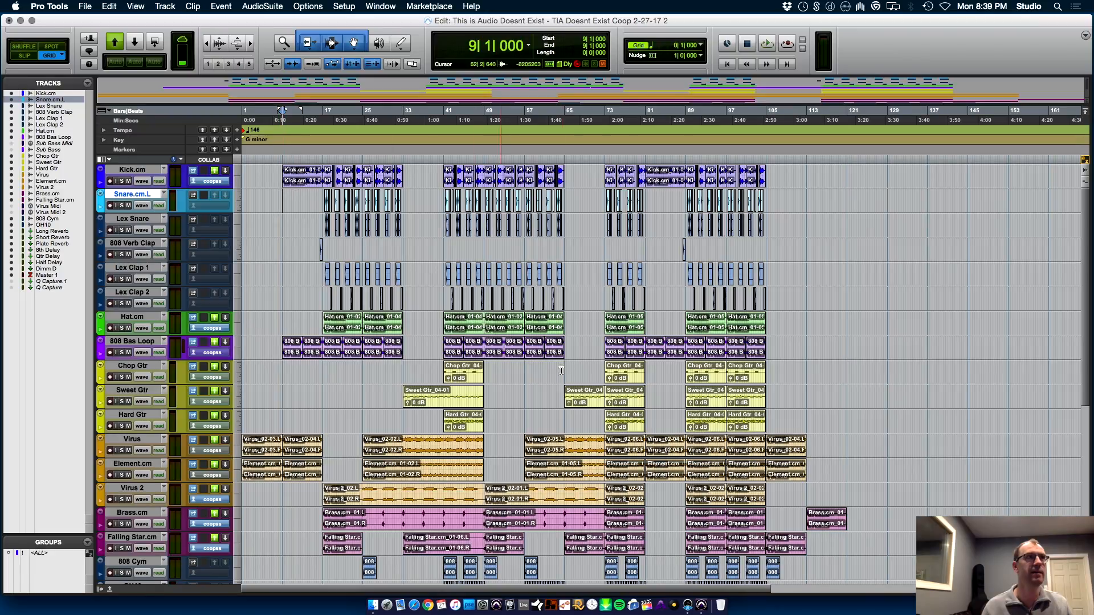
# - Raise the Kick.cm fader to about -9.4 dB and the 808 Bas Loop fader to about -18.2 dB in the Mix window
pyautogui.press('super+equal')
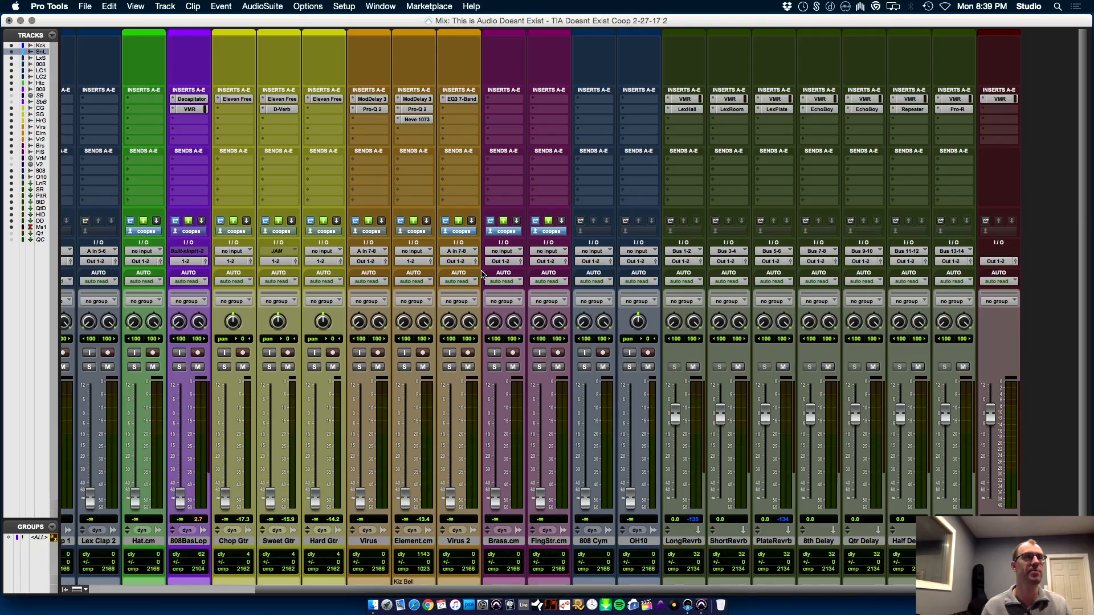
pyautogui.moveTo(372, 591); pyautogui.dragTo(15, 583)
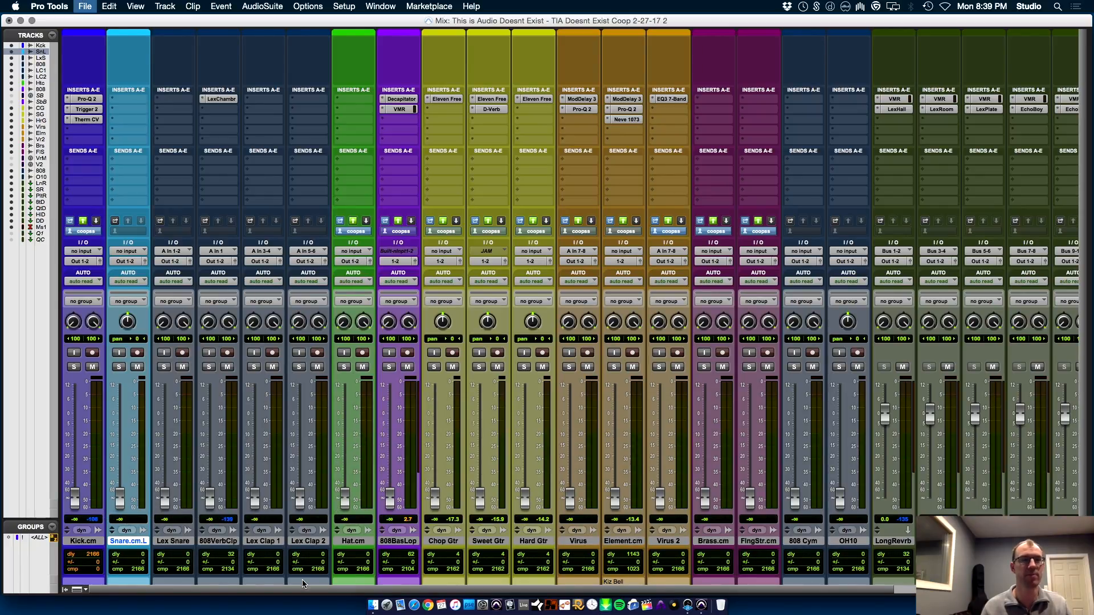
pyautogui.moveTo(80, 501); pyautogui.dragTo(89, 438)
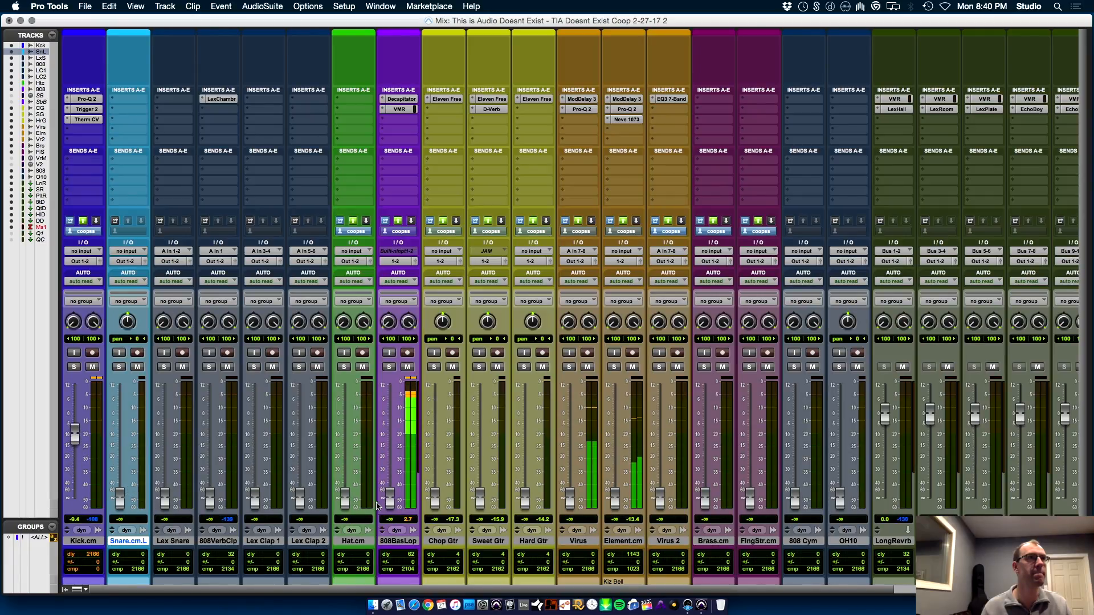
pyautogui.moveTo(390, 499); pyautogui.dragTo(393, 458)
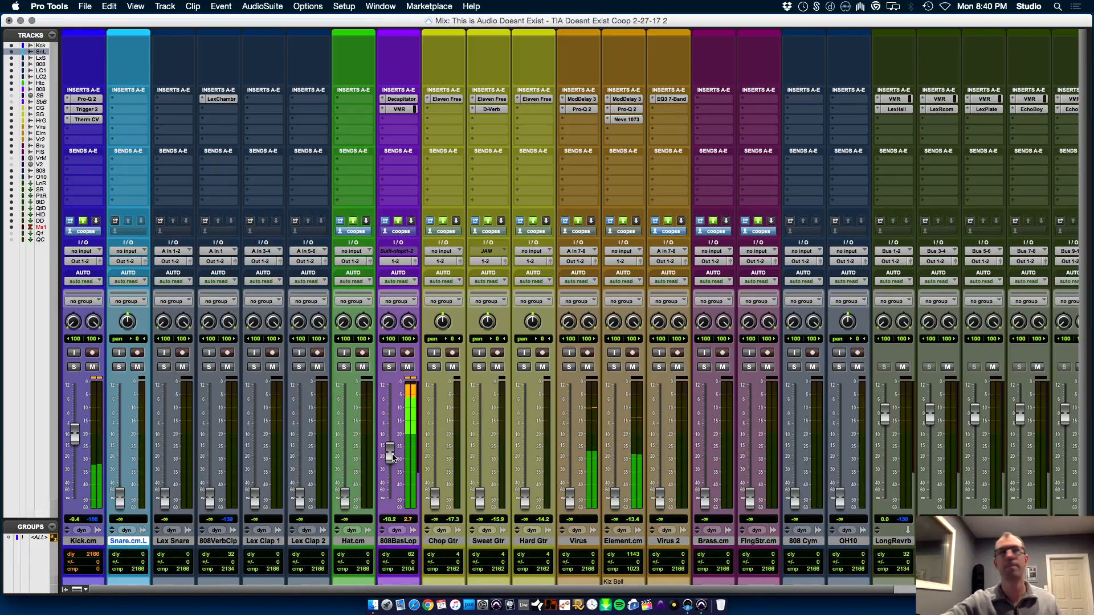
# - Raise the Snare.cm.L fader to about -2.7 dB, Lex Snare to about -16.9 dB and 808 Verb Clap to about -19.0 dB
pyautogui.press('super+equal')
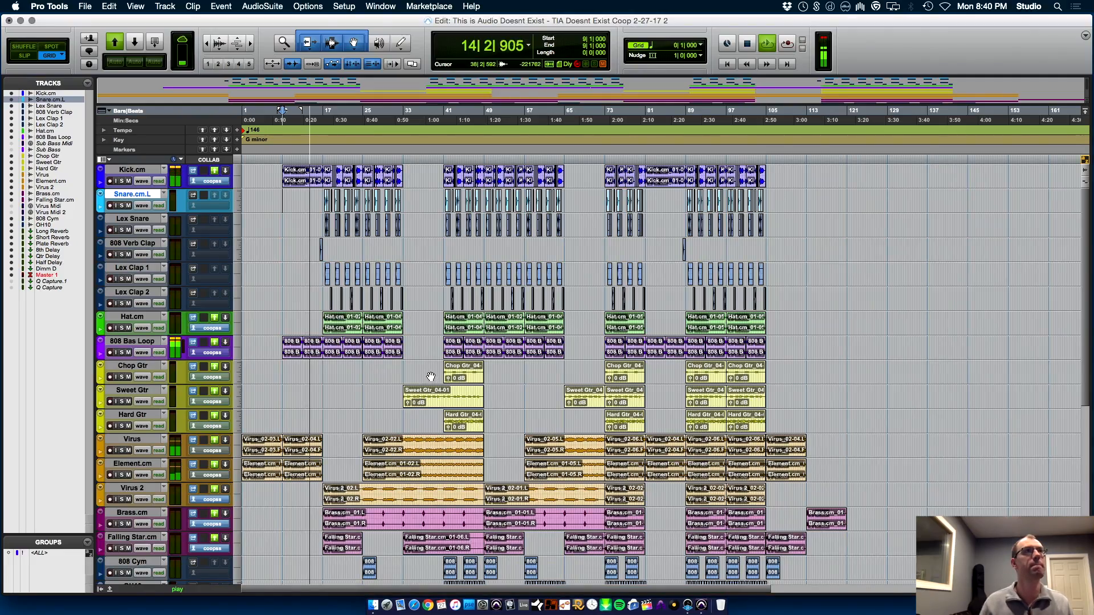
pyautogui.press('super+equal')
pyautogui.moveTo(120, 496); pyautogui.dragTo(127, 454)
pyautogui.moveTo(207, 501); pyautogui.dragTo(191, 457)
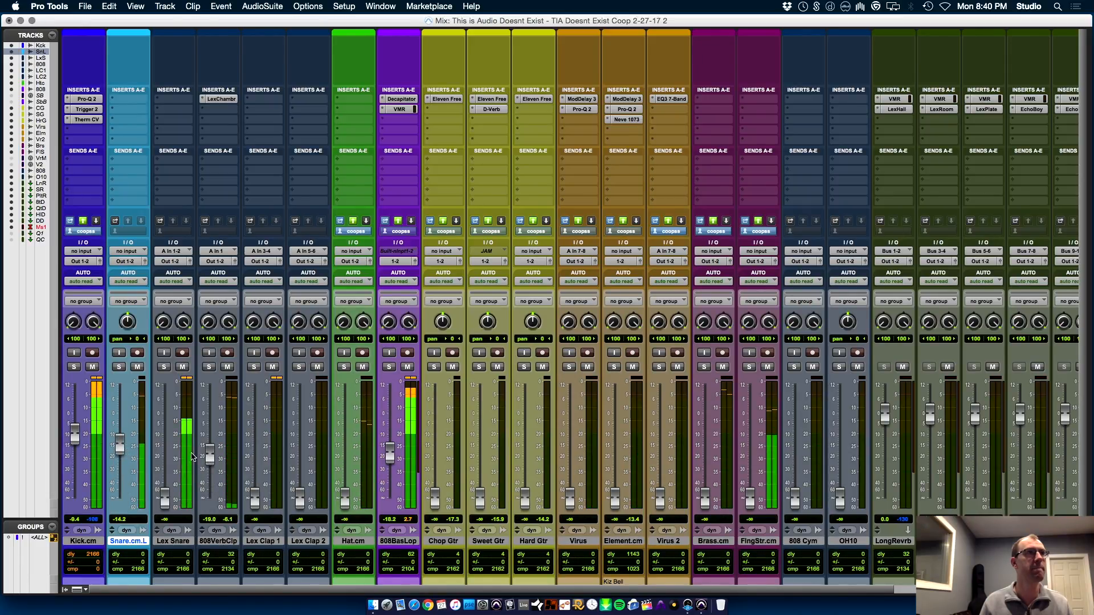
pyautogui.press('super+equal')
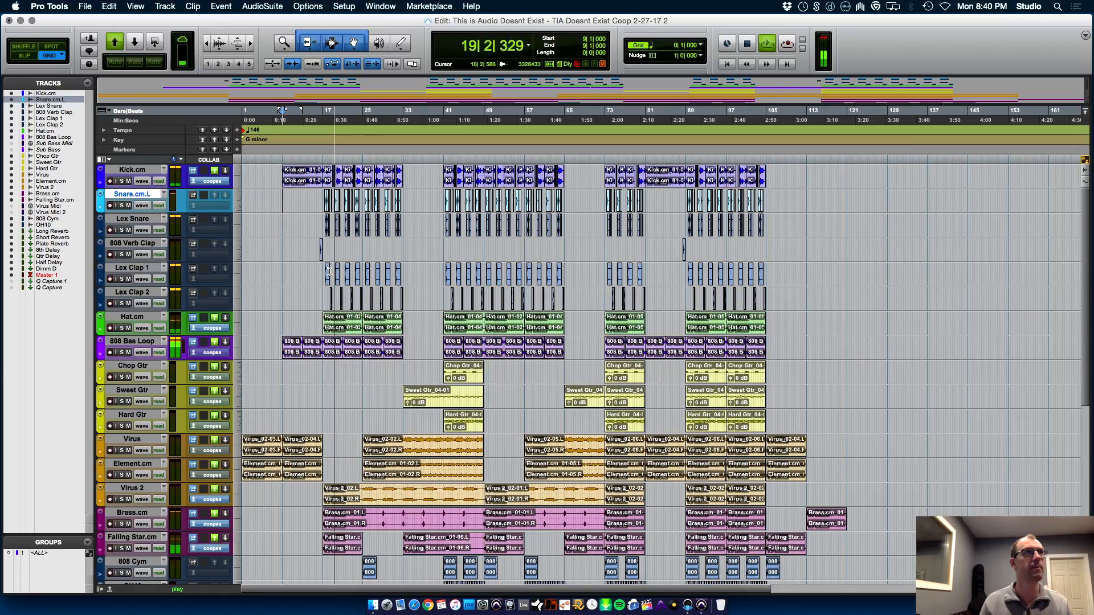
pyautogui.press('super+equal')
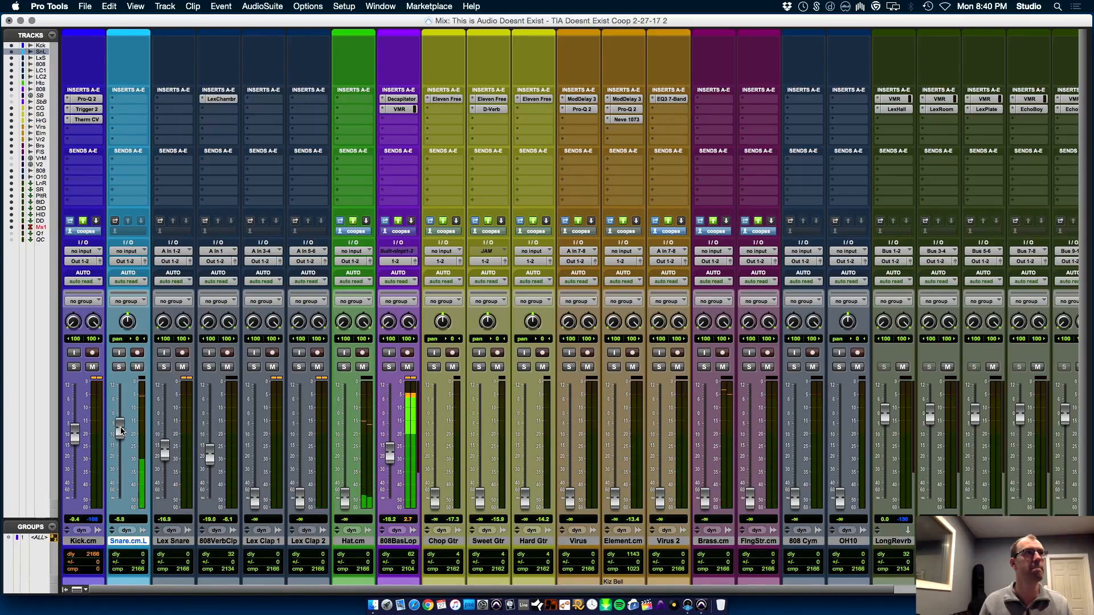
pyautogui.moveTo(121, 432); pyautogui.dragTo(121, 421)
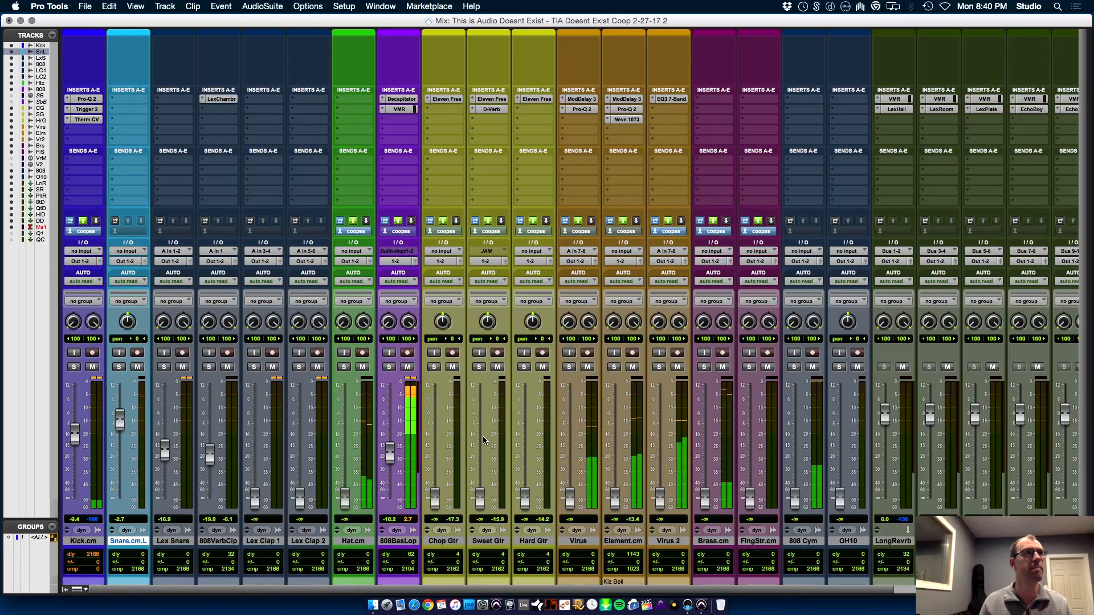
# - Enlarge the Snare.cm.L track in the Edit window, place the edit cursor before its first clips at bar 17 and stop playback
pyautogui.press('super+equal')
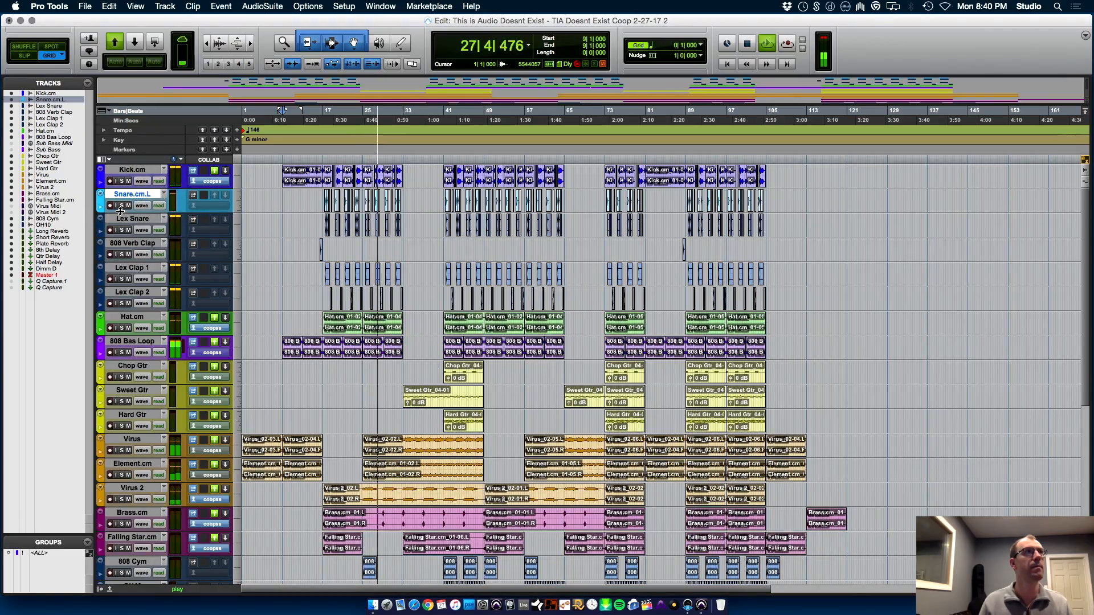
pyautogui.moveTo(120, 211); pyautogui.dragTo(122, 437)
pyautogui.press('t')
pyautogui.press('t')
pyautogui.press('t')
pyautogui.press('r')
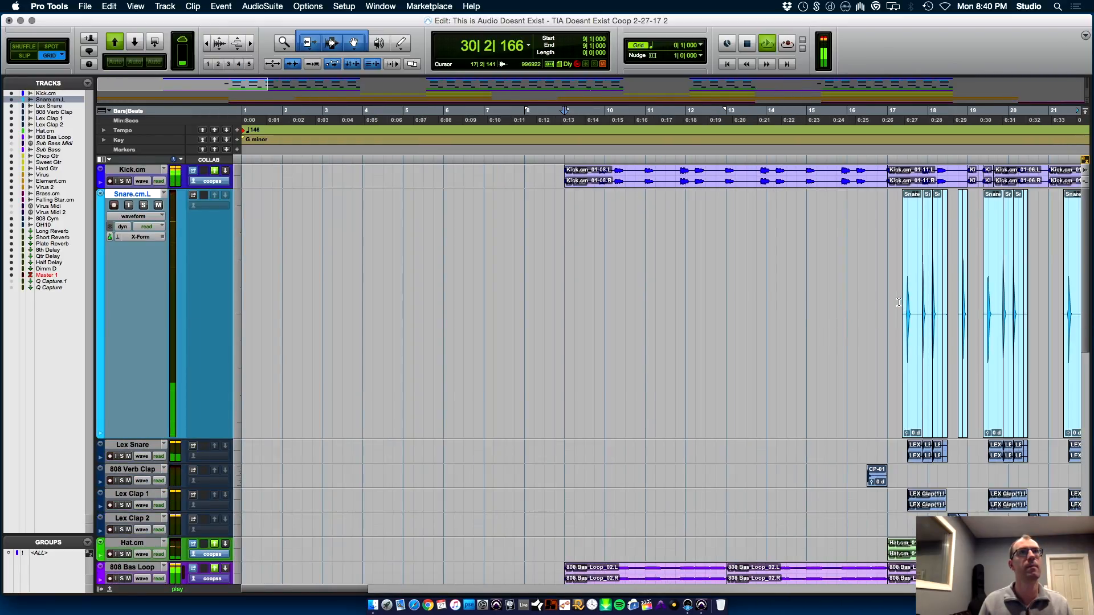
pyautogui.click(899, 302)
pyautogui.press('t')
pyautogui.press('t')
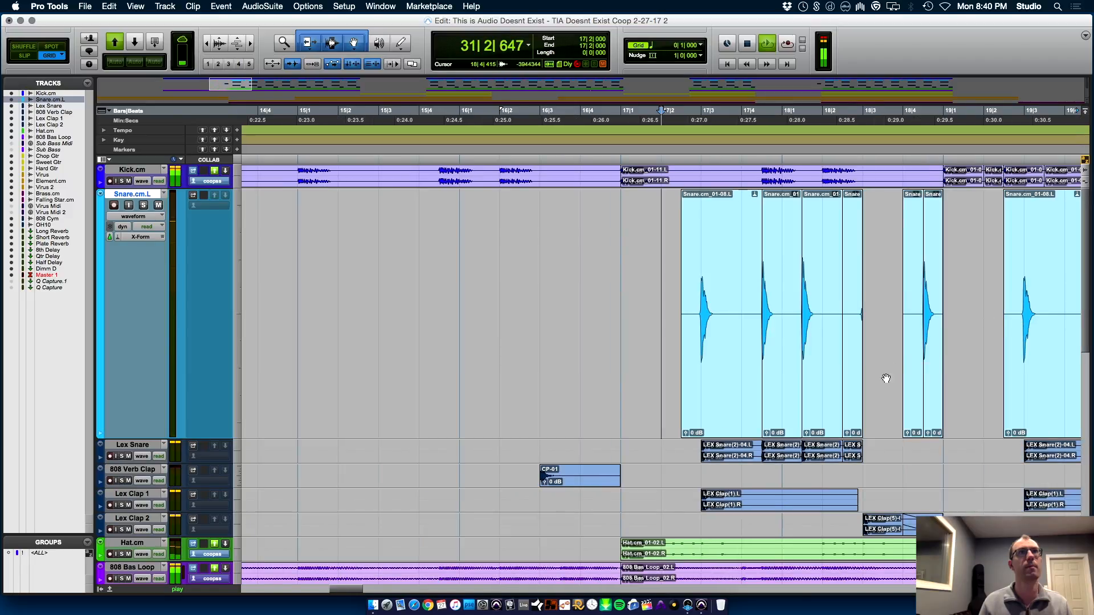
pyautogui.press('space')
# - Delete the short trailing snare clips at 30|2|480 and 32|2|480 on the Snare.cm.L track
pyautogui.click(481, 415)
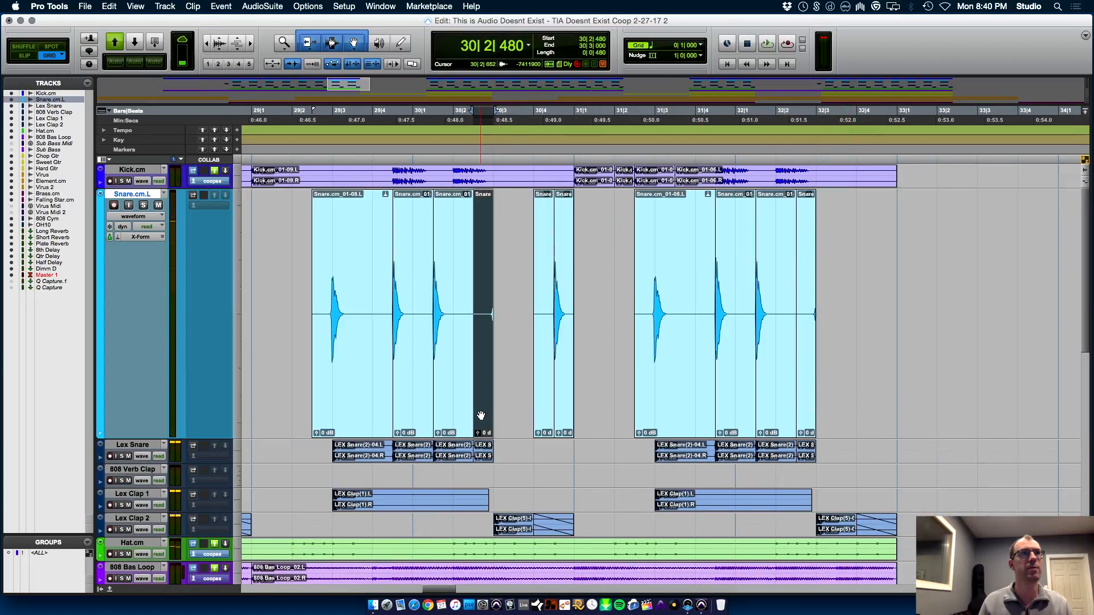
pyautogui.press('Delete')
pyautogui.click(812, 400)
pyautogui.press('Delete')
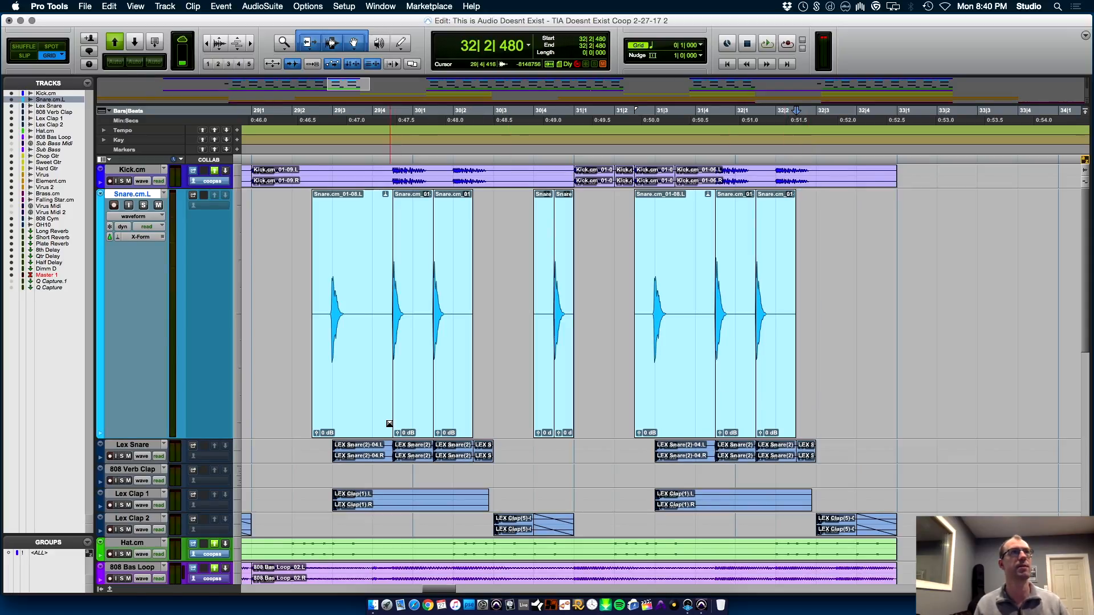
# - Delete the short trailing clip of the first snare phrase at 18|2|480 on the Snare.cm.L track
pyautogui.press('r')
pyautogui.press('r')
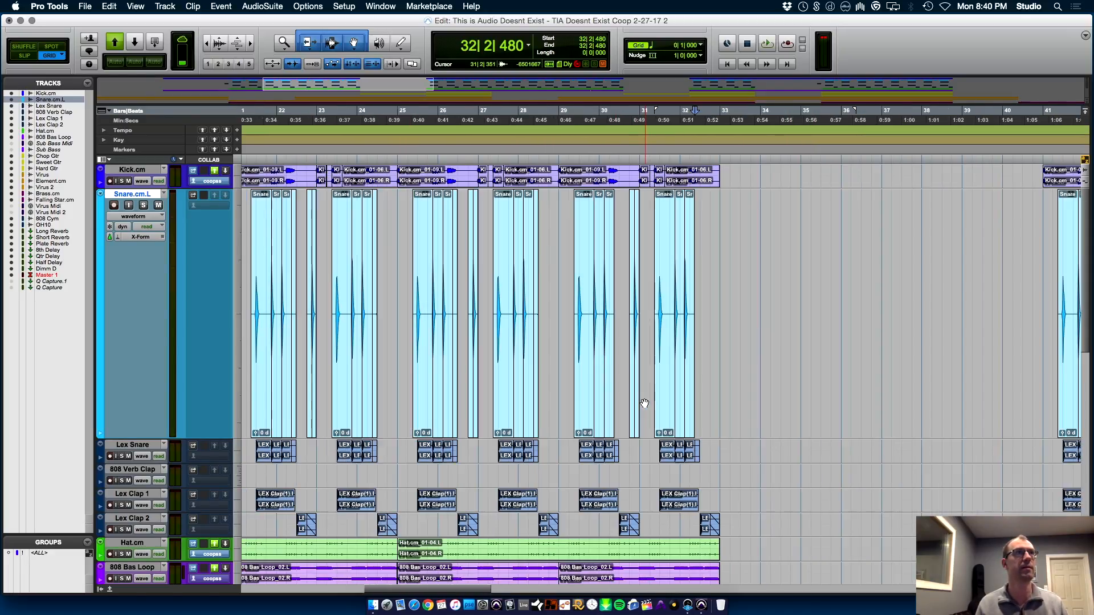
pyautogui.press('r')
pyautogui.press('t')
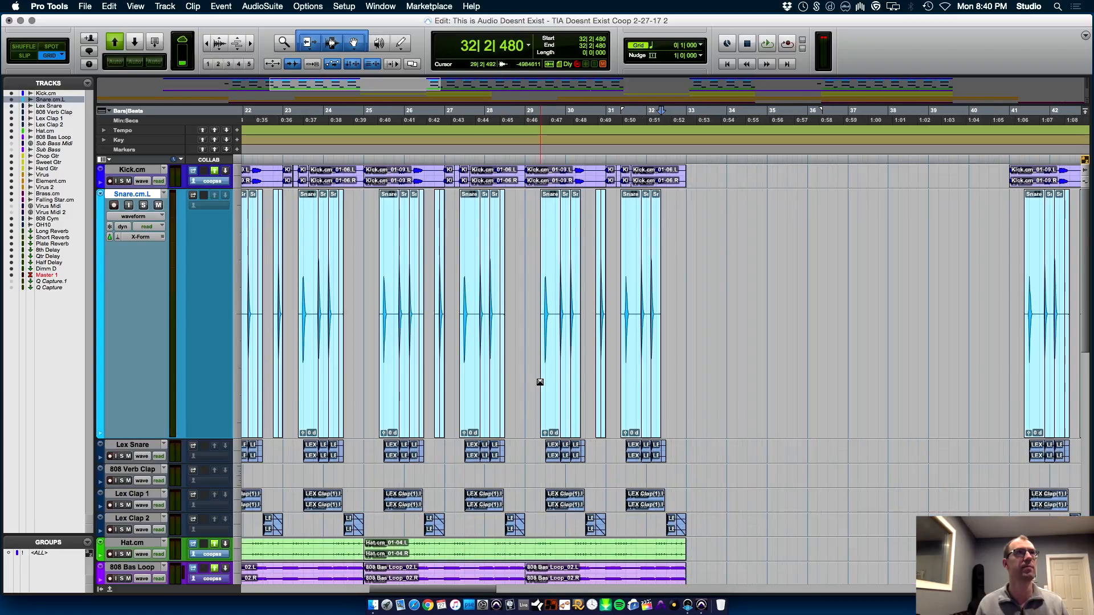
pyautogui.press('r')
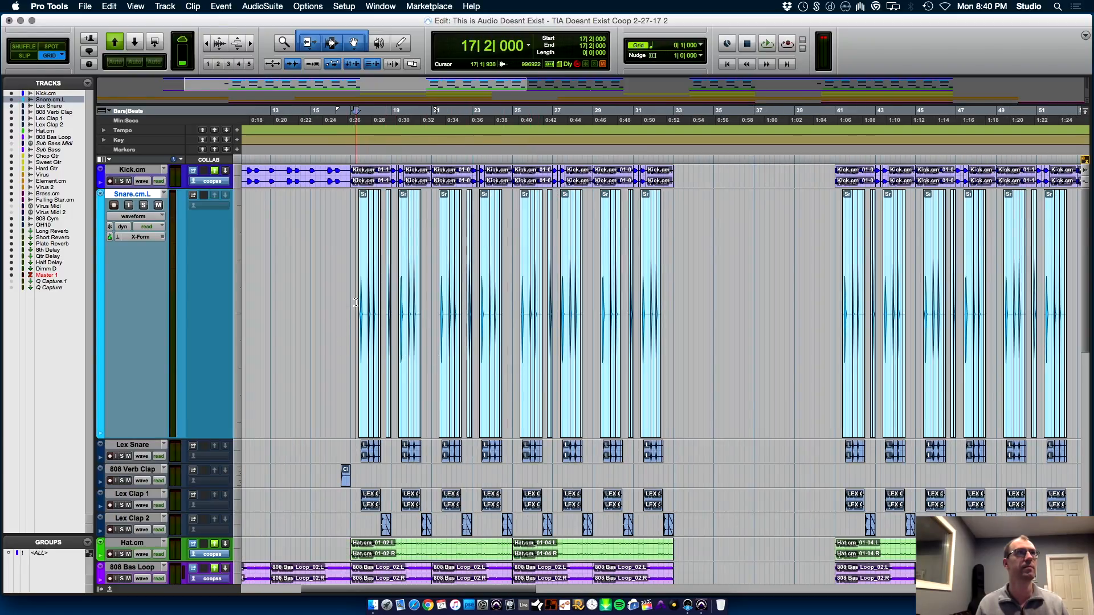
pyautogui.press('t')
pyautogui.press('t')
pyautogui.press('t')
pyautogui.press('t')
pyautogui.press('r')
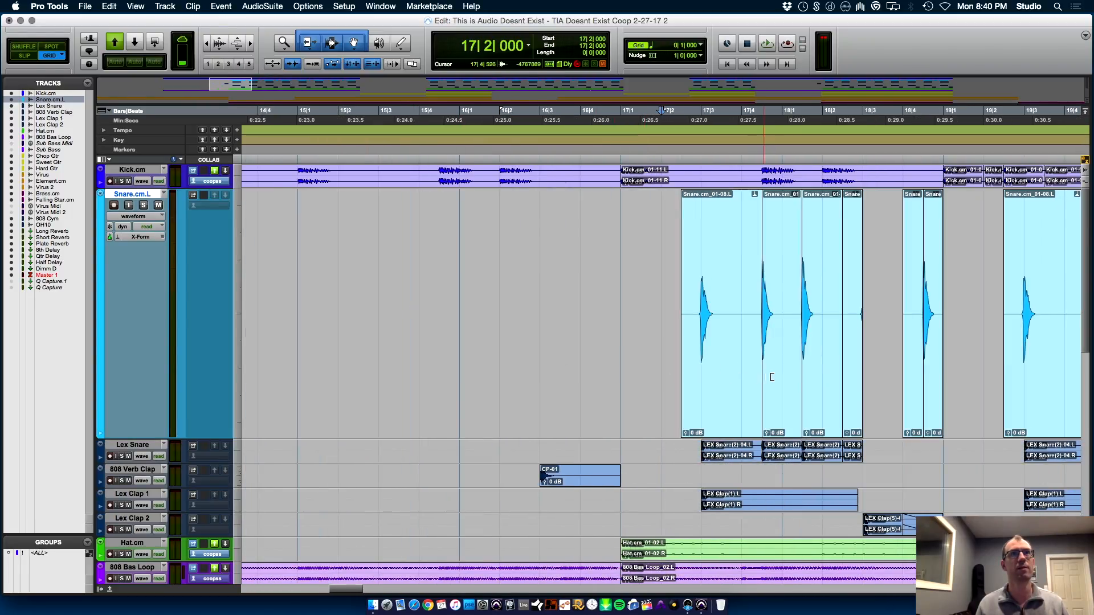
pyautogui.click(851, 398)
pyautogui.press('Delete')
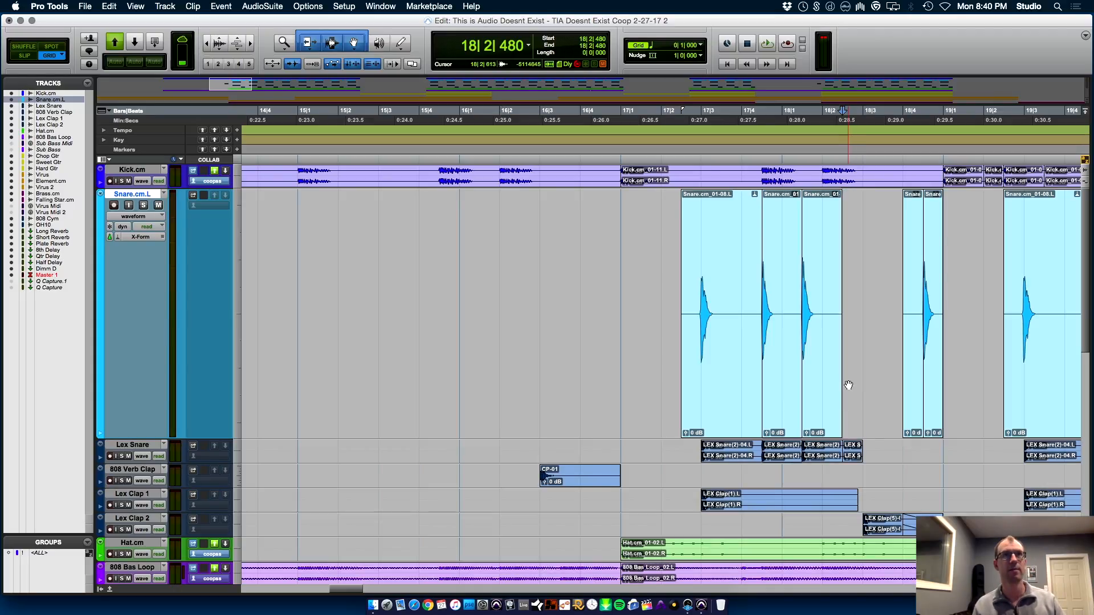
# - Delete the short trailing snare clips at 20|2|480, 22|2|480 and 24|2|480 on the Snare.cm.L track
pyautogui.press('r')
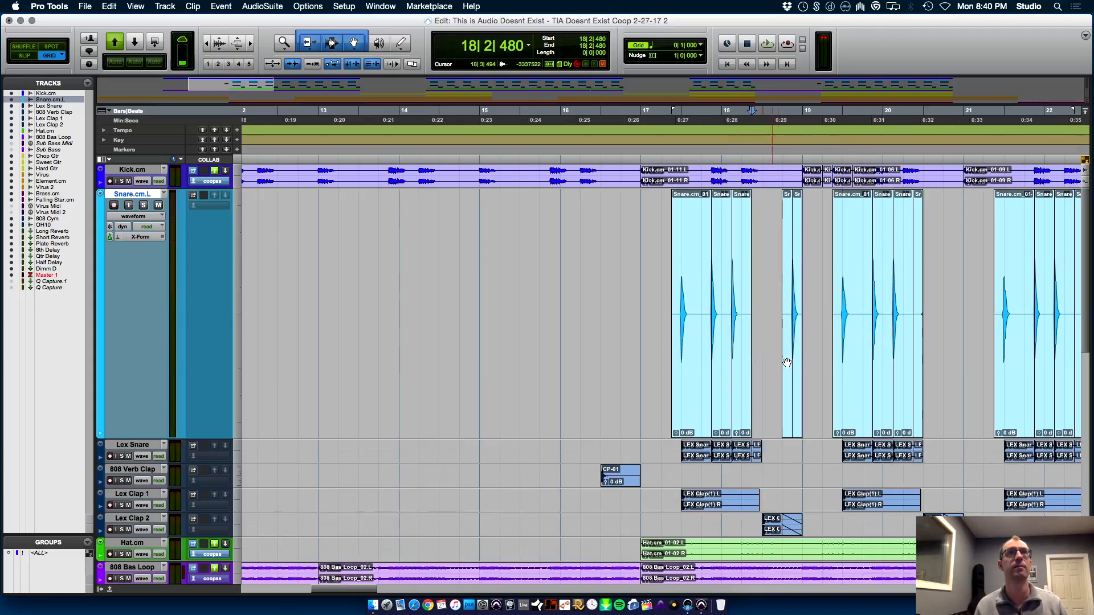
pyautogui.click(920, 400)
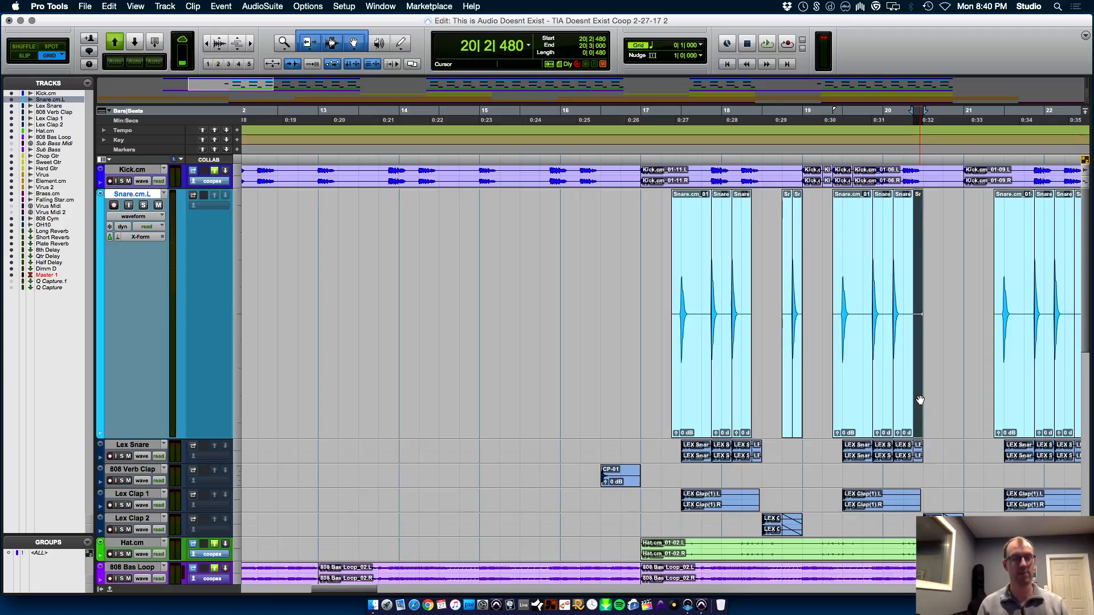
pyautogui.hscroll(5, 921, 400)
pyautogui.press('Delete')
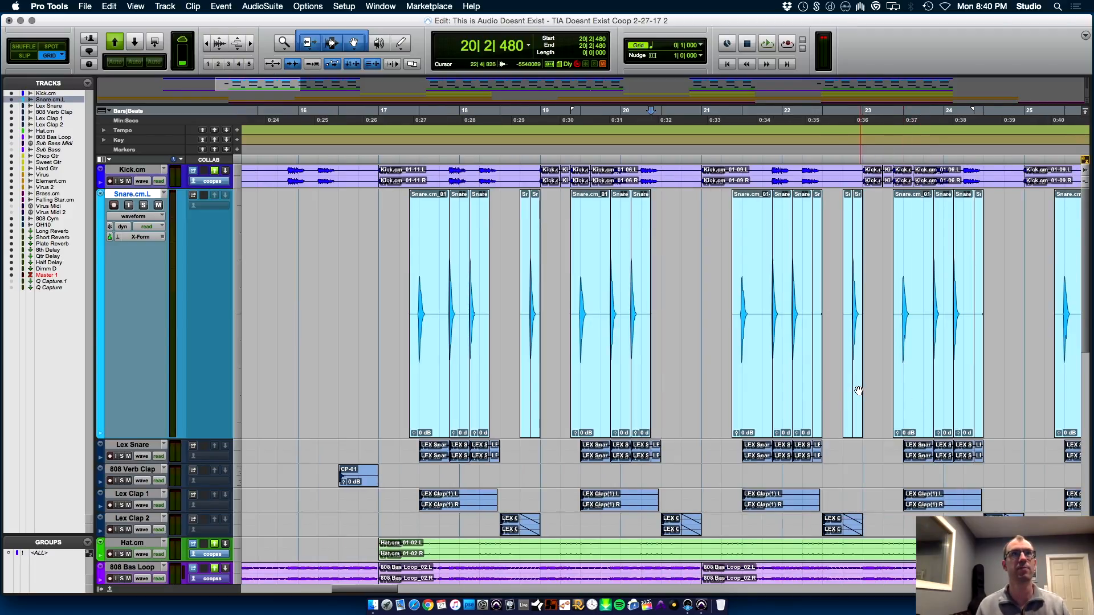
pyautogui.click(816, 402)
pyautogui.hscroll(3, 816, 401)
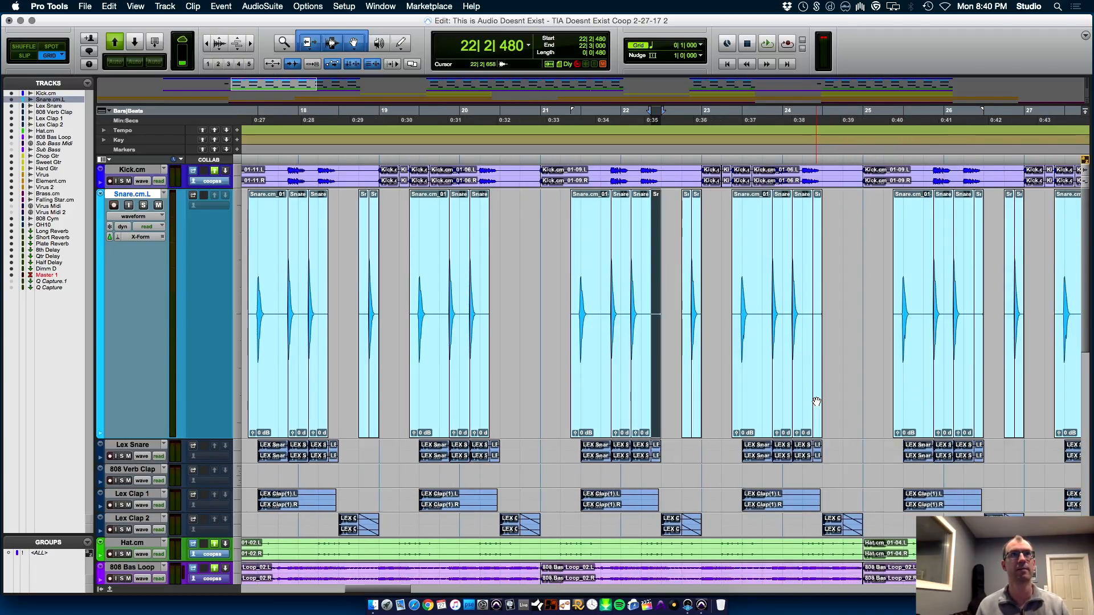
pyautogui.press('Delete')
pyautogui.click(816, 402)
pyautogui.press('Delete')
# - Delete the short trailing snare clips at 26|2|480 and 28|2|480 on the Snare.cm.L track
pyautogui.hscroll(3, 817, 401)
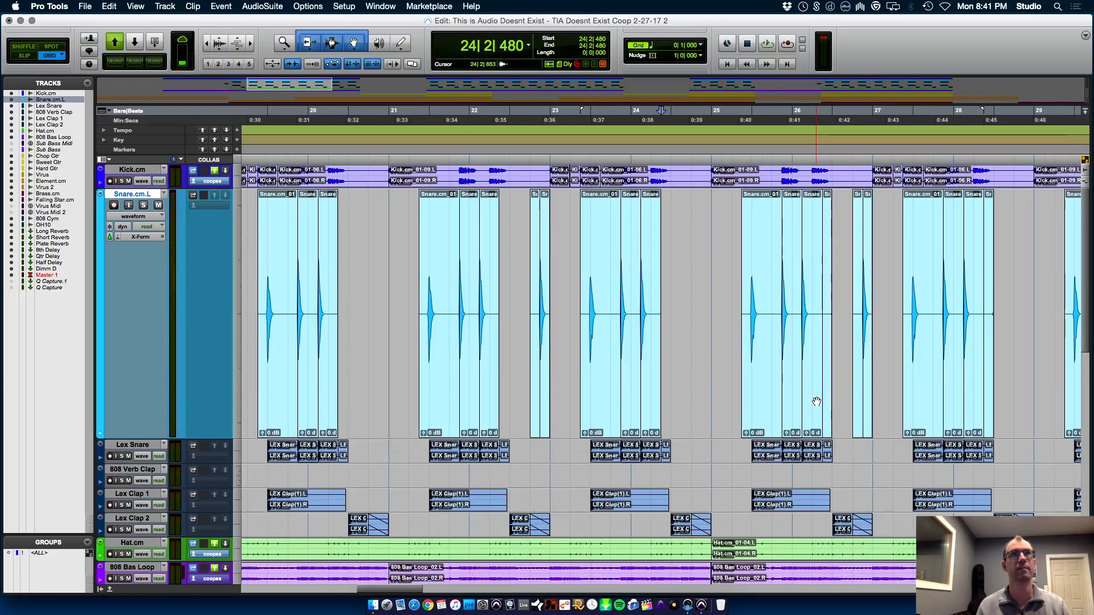
pyautogui.click(827, 399)
pyautogui.press('Delete')
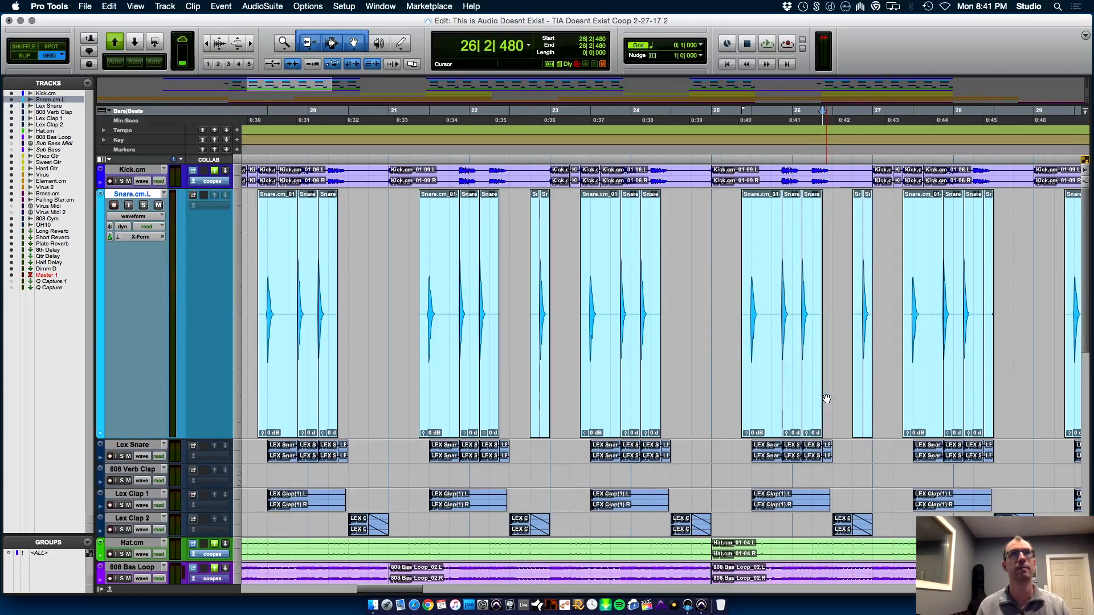
pyautogui.click(989, 393)
pyautogui.press('Delete')
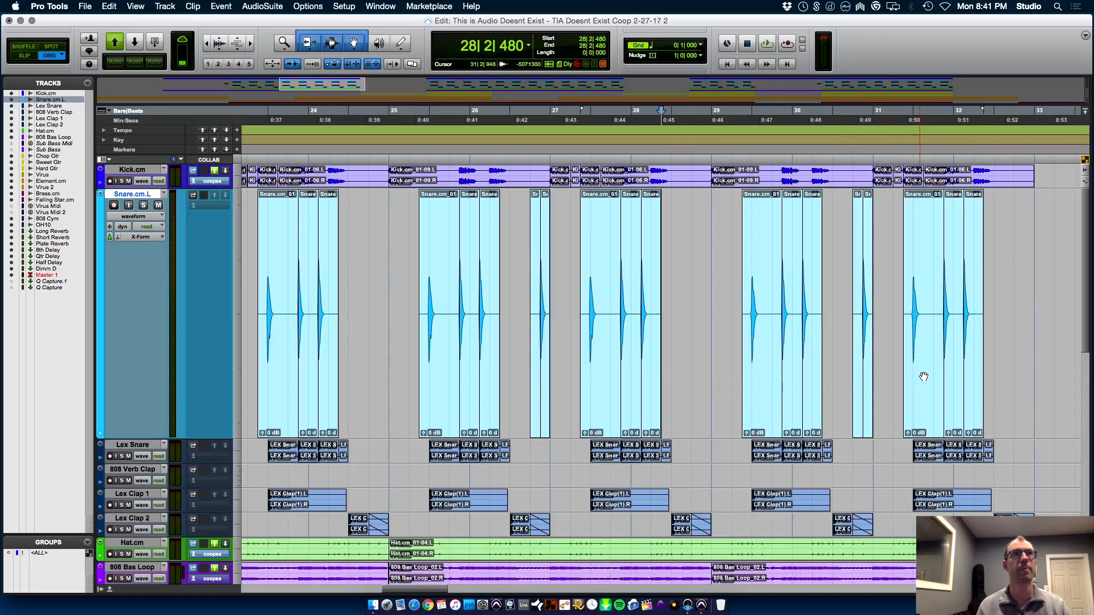
# - Consolidate all Snare.cm.L clips from bar 17 to bar 33 into one continuous clip
pyautogui.click(1034, 279)
pyautogui.press('r')
pyautogui.press('r')
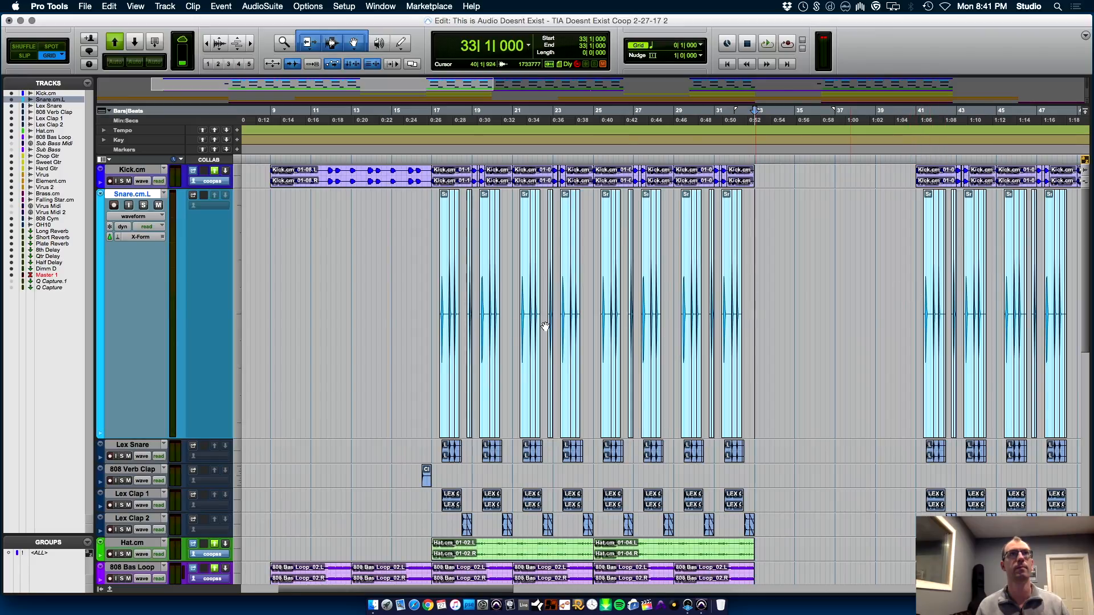
pyautogui.moveTo(432, 312); pyautogui.dragTo(755, 301)
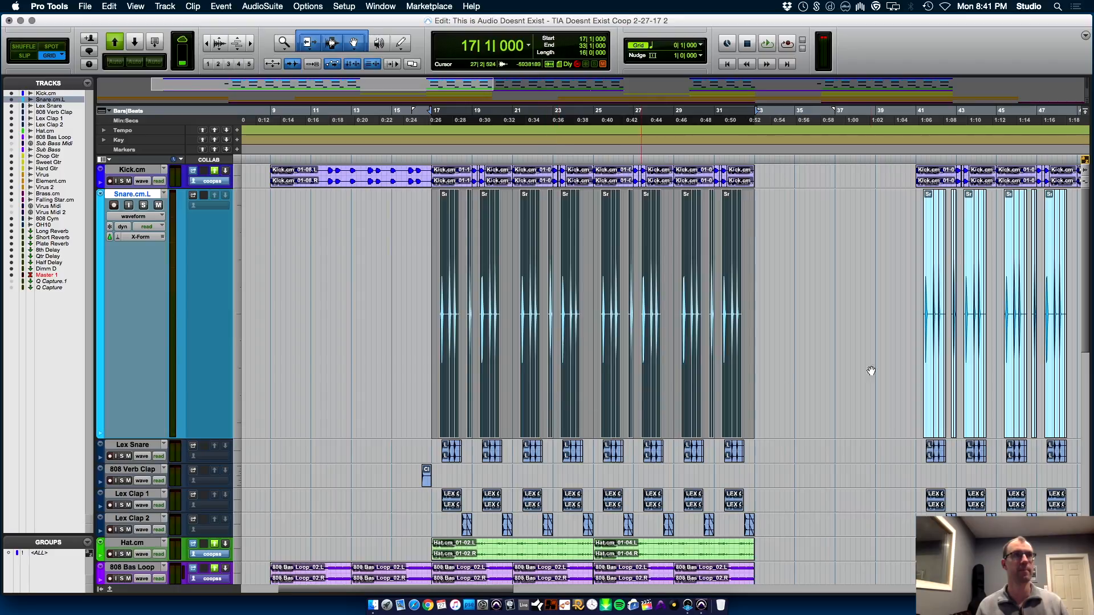
pyautogui.press('r')
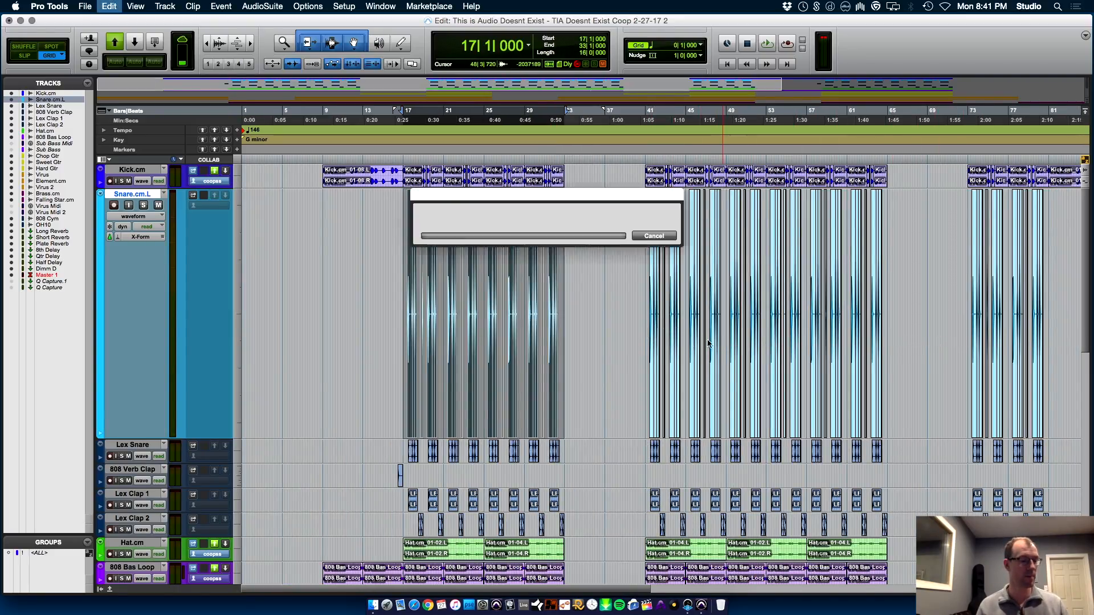
# - Copy the consolidated snare clip to bar 41 and duplicate it twice to fill the track up to bar 89
pyautogui.moveTo(459, 427); pyautogui.dragTo(702, 411)
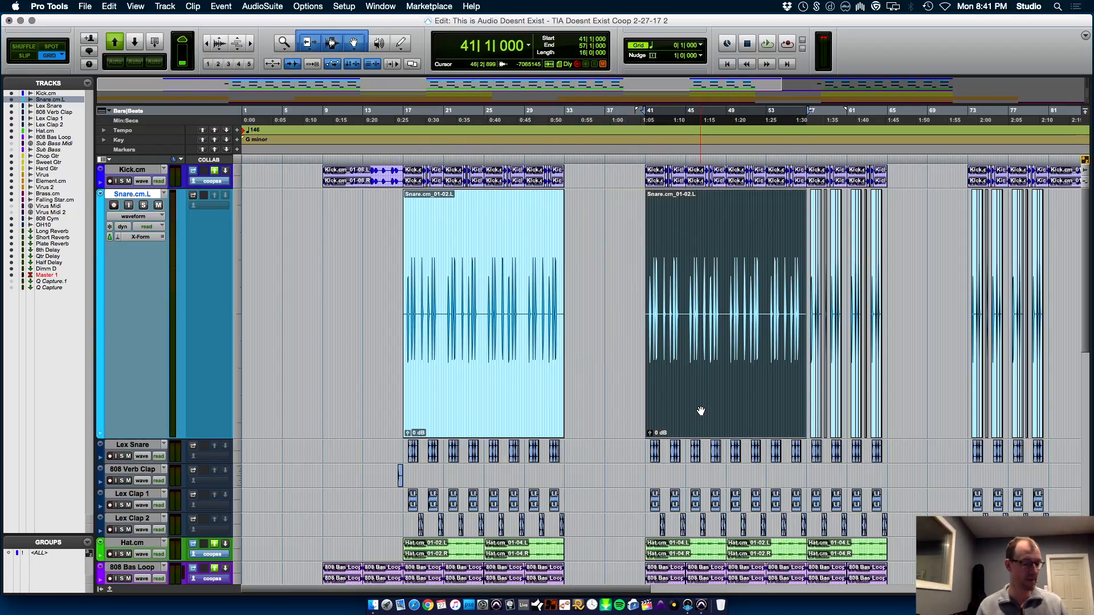
pyautogui.press('super+d')
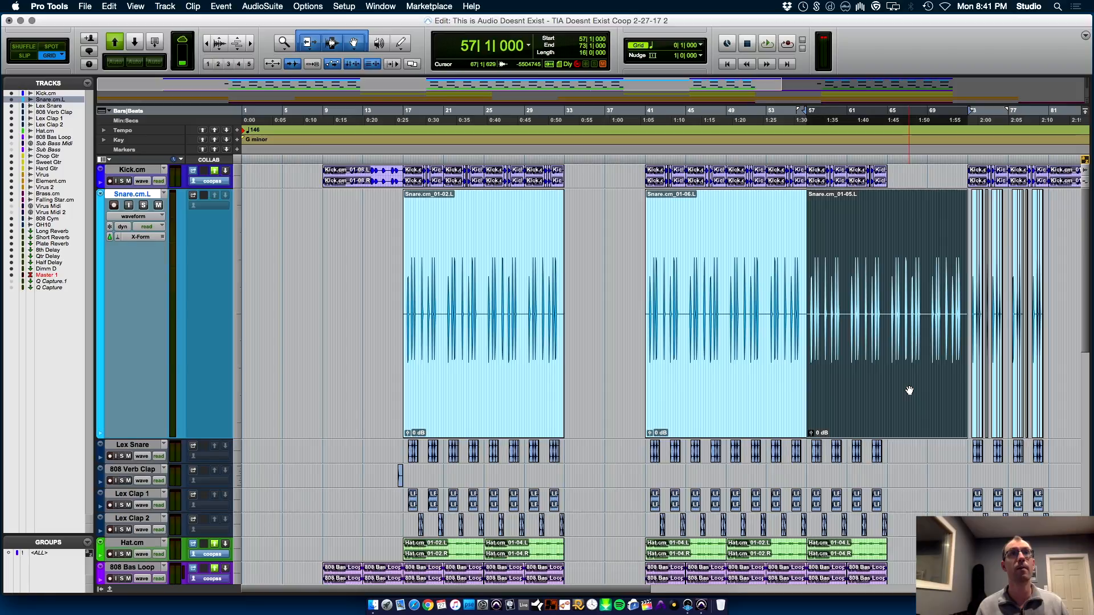
pyautogui.press('super+d')
# - Check the duplicated snare clips against the arrangement of the other drum tracks around bars 73 to 89
pyautogui.press('super+]')
pyautogui.press('super+]')
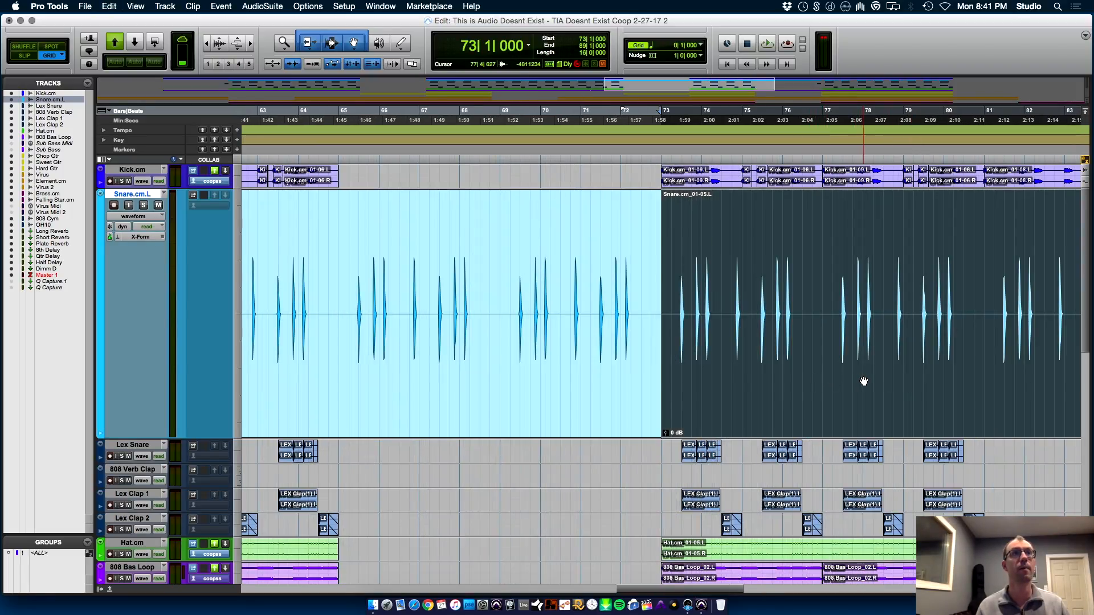
pyautogui.press('super+[')
pyautogui.press('super+[')
pyautogui.click(747, 451)
pyautogui.press('super+]')
pyautogui.press('super+]')
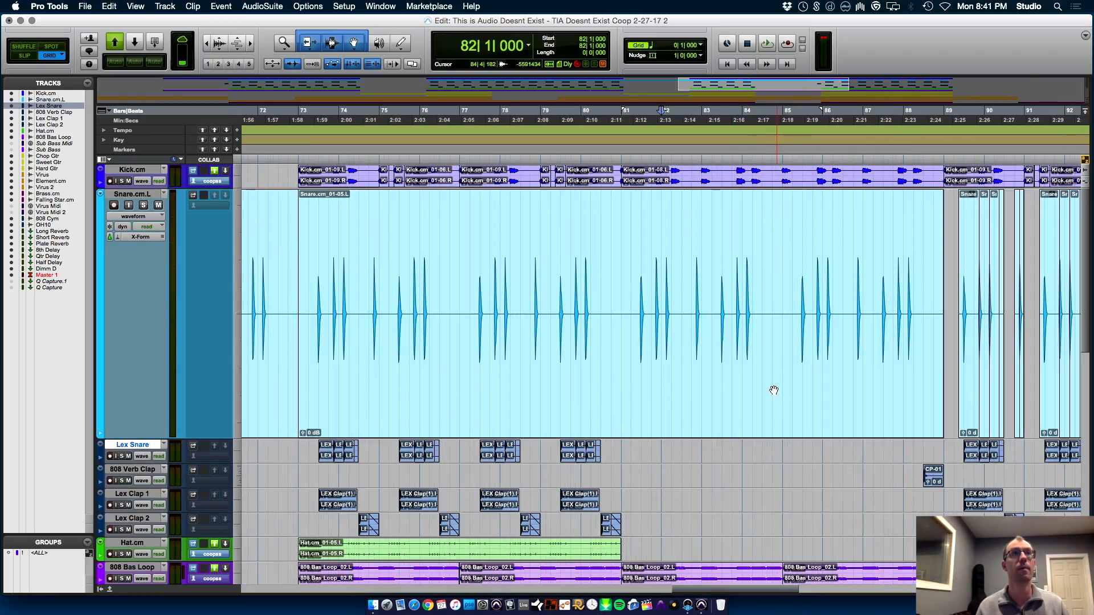
pyautogui.press('super+[')
pyautogui.press('super+[')
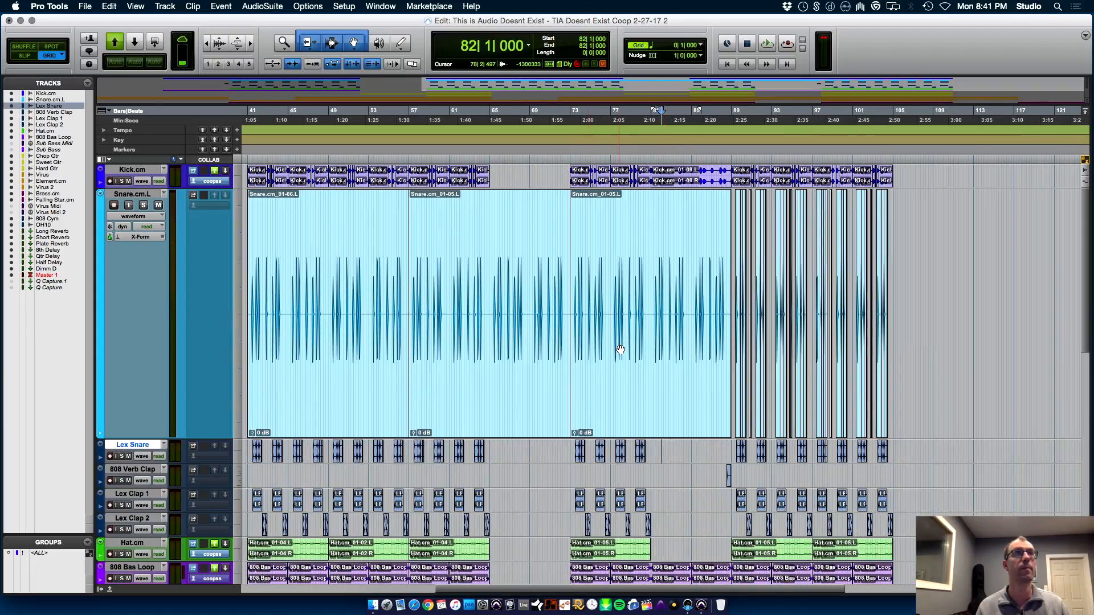
# - Trim the snare clip that starts at bar 57 so that it ends at bar 65, level with the kick clips
pyautogui.click(499, 320)
pyautogui.press('super+]')
pyautogui.press('super+]')
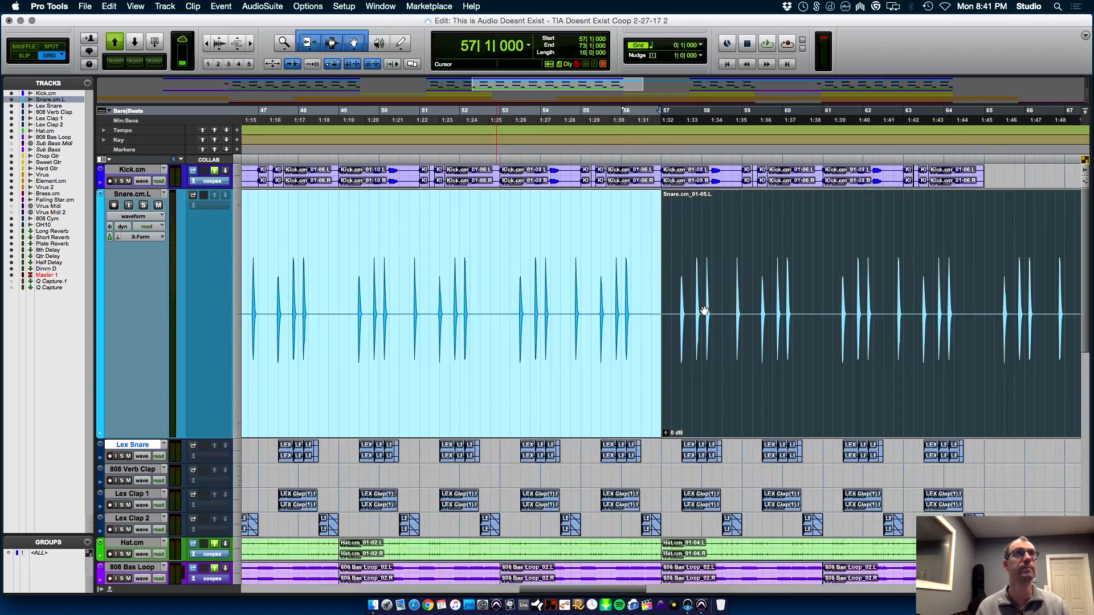
pyautogui.click(985, 223)
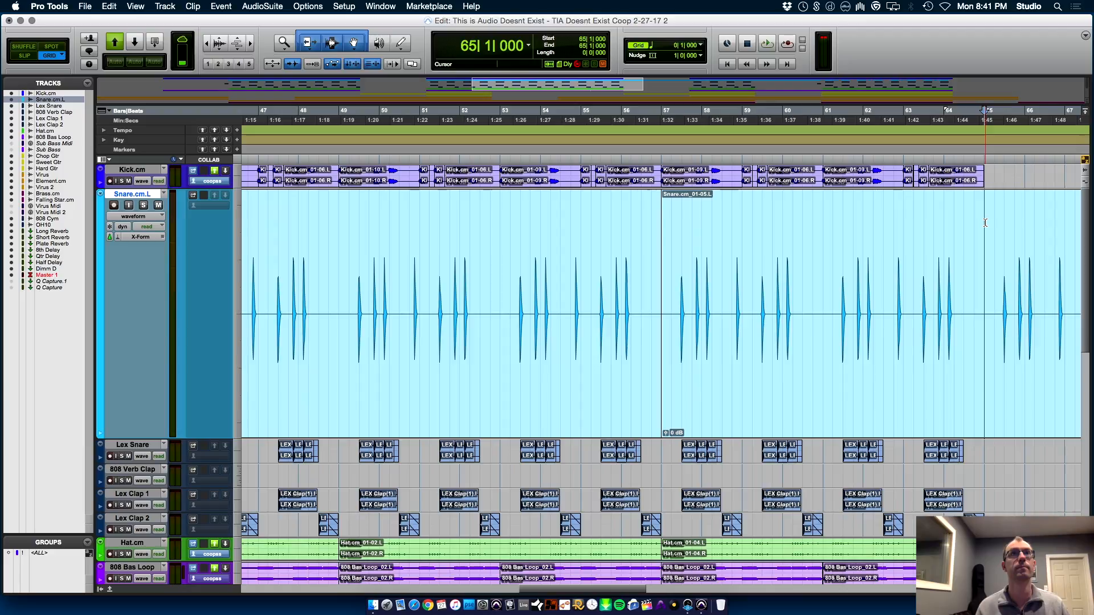
pyautogui.press('super+[')
pyautogui.press('super+[')
pyautogui.press('super+[')
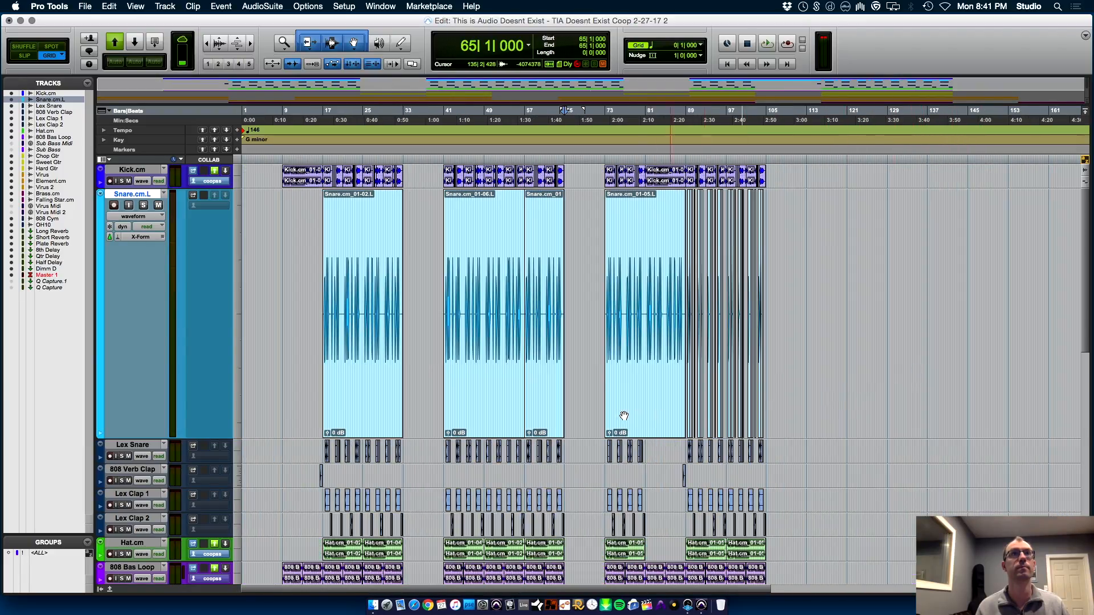
# - Duplicate the snare clip at bar 73 so the copy replaces the old clips from bar 89, and save the session
pyautogui.click(623, 418)
pyautogui.press('super+d')
pyautogui.press('super+s')
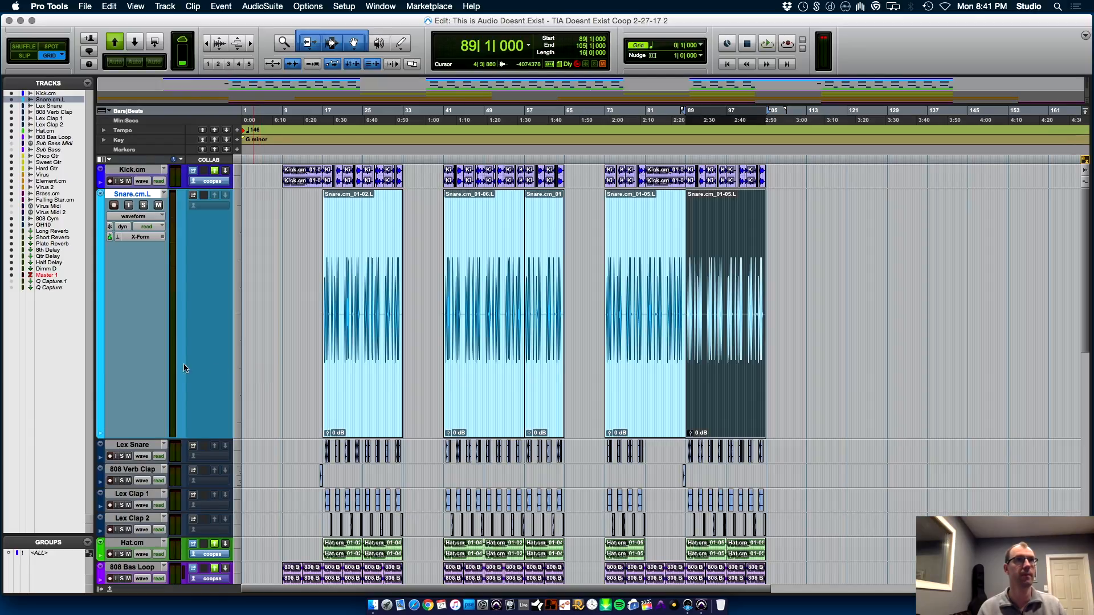
# - During playback from before bar 17, set 808 Verb Clap to about -4.3 dB, Snare.cm.L to -8.1, Lex Clap 1 to -13.4 and Lex Clap 2 to -11.8
pyautogui.click(308, 274)
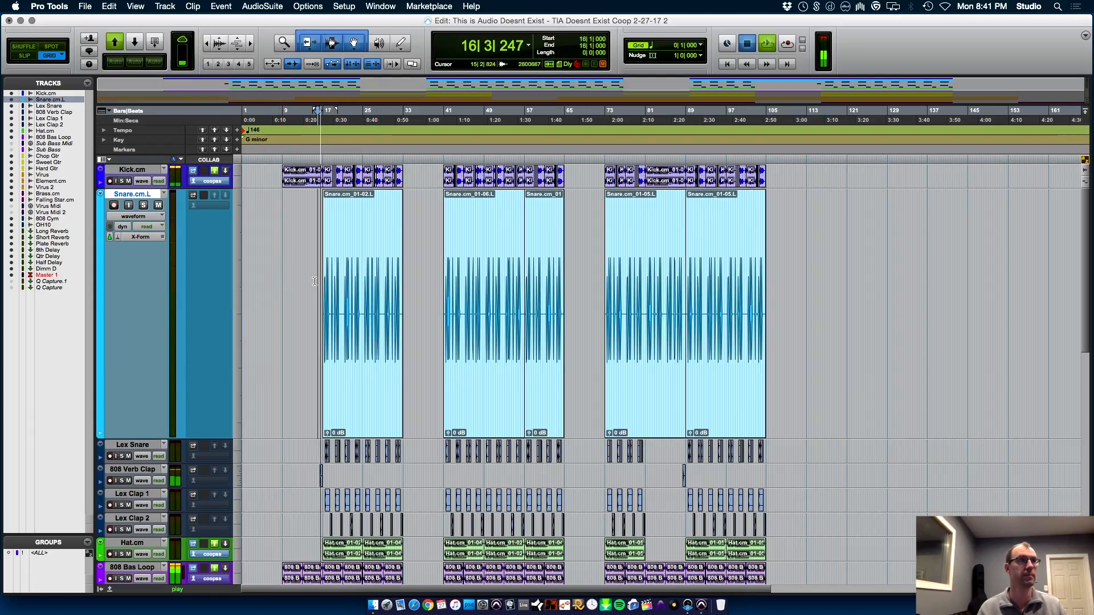
pyautogui.press('super+equal')
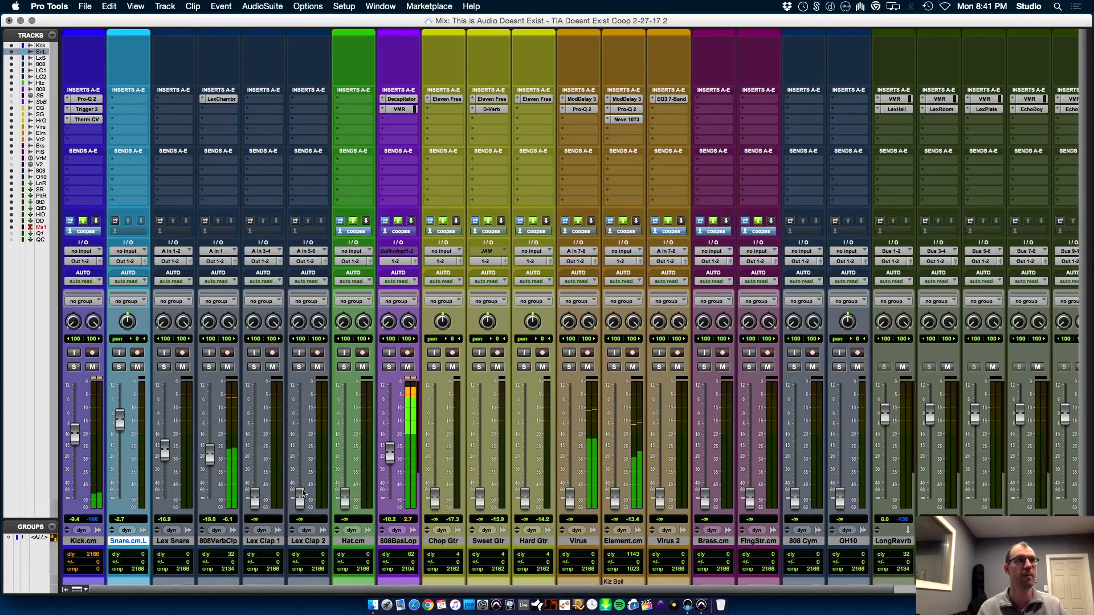
pyautogui.moveTo(214, 460); pyautogui.dragTo(214, 429)
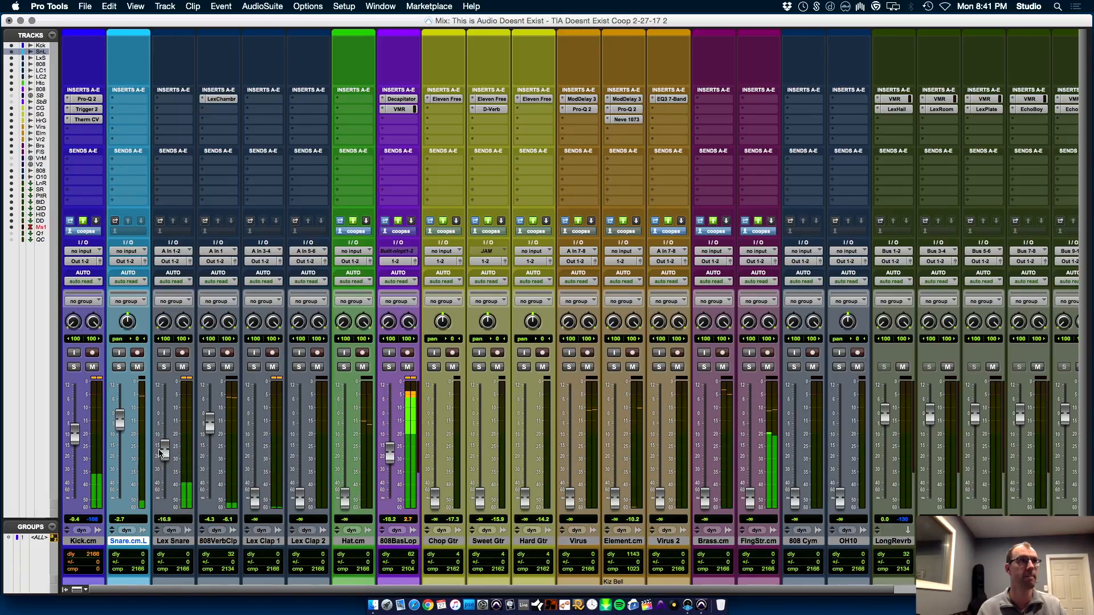
pyautogui.moveTo(120, 420); pyautogui.dragTo(119, 432)
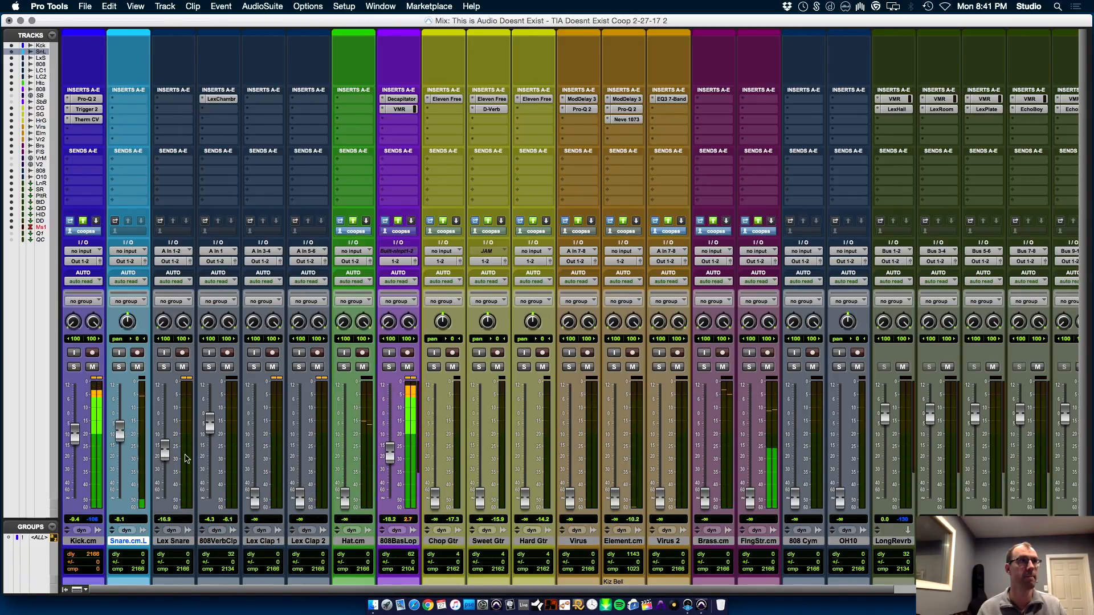
pyautogui.moveTo(255, 498); pyautogui.dragTo(255, 432)
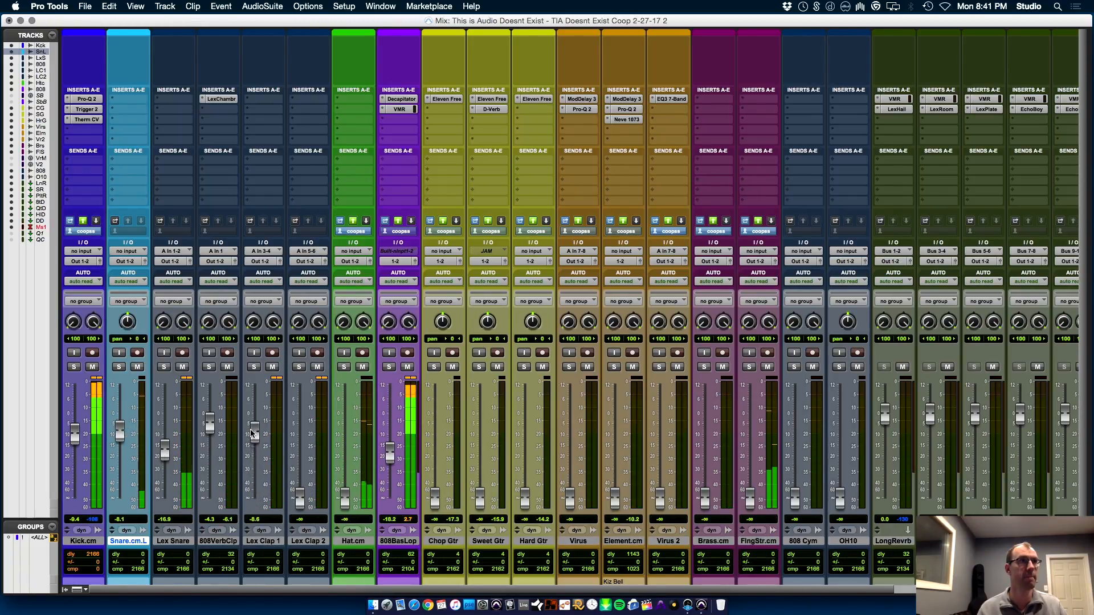
pyautogui.moveTo(300, 501); pyautogui.dragTo(300, 441)
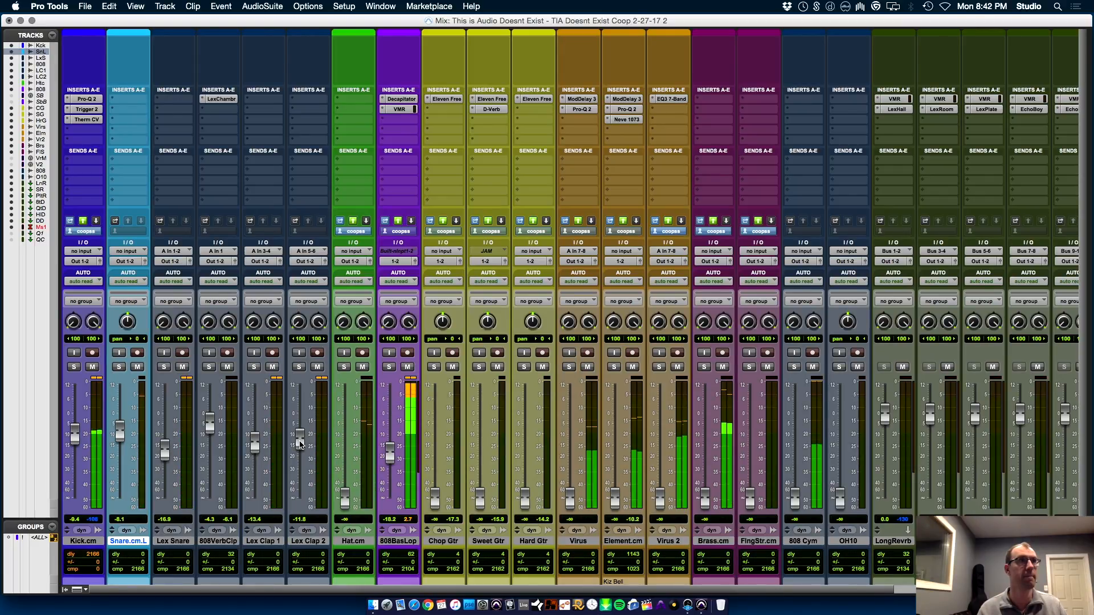
# - Insert the Slate Digital VerbSuite Classics stereo reverb in the first insert slot of Lex Clap 2
pyautogui.click(307, 100)
pyautogui.moveTo(361, 150)
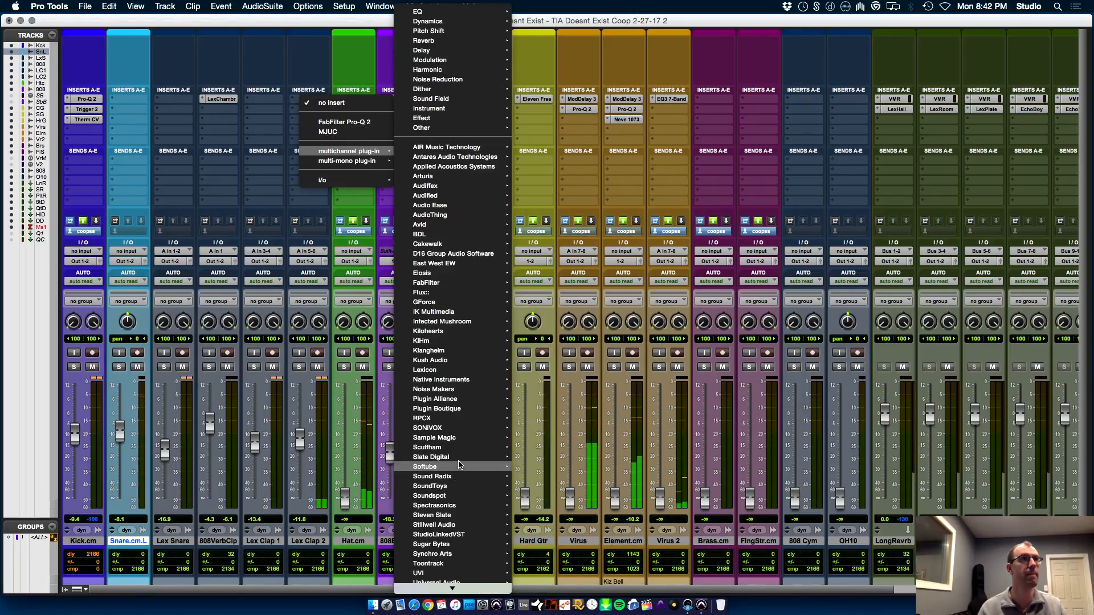
pyautogui.moveTo(455, 457)
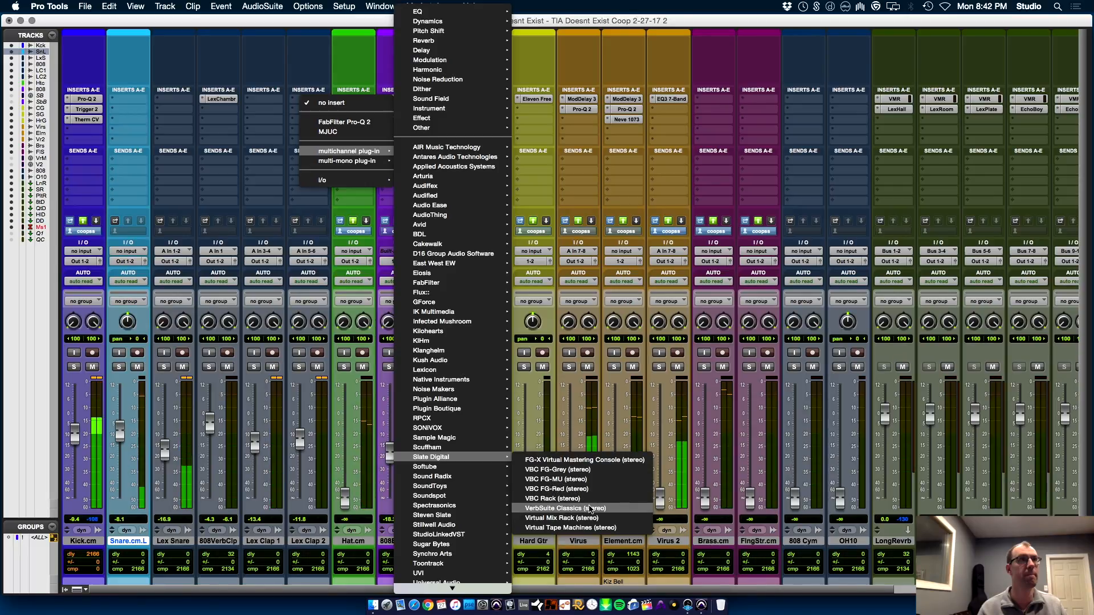
pyautogui.click(564, 518)
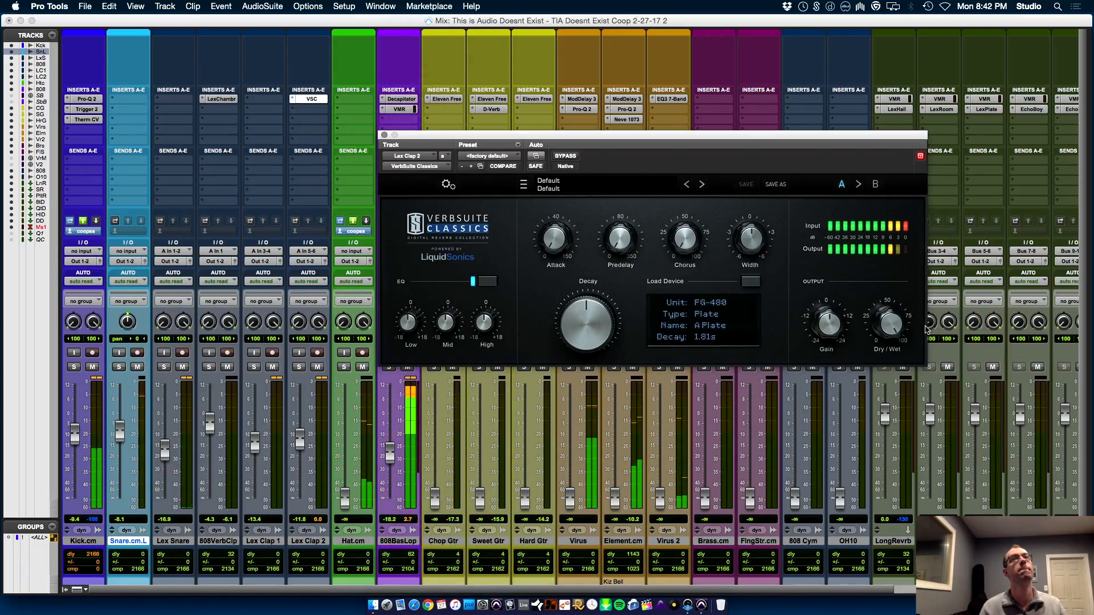
# - Load the FG-BM7 Plates1 reverb Sun Plate A on Lex Clap 2 and set its dry/wet mix to about 33.5%
pyautogui.click(751, 282)
pyautogui.moveTo(837, 410)
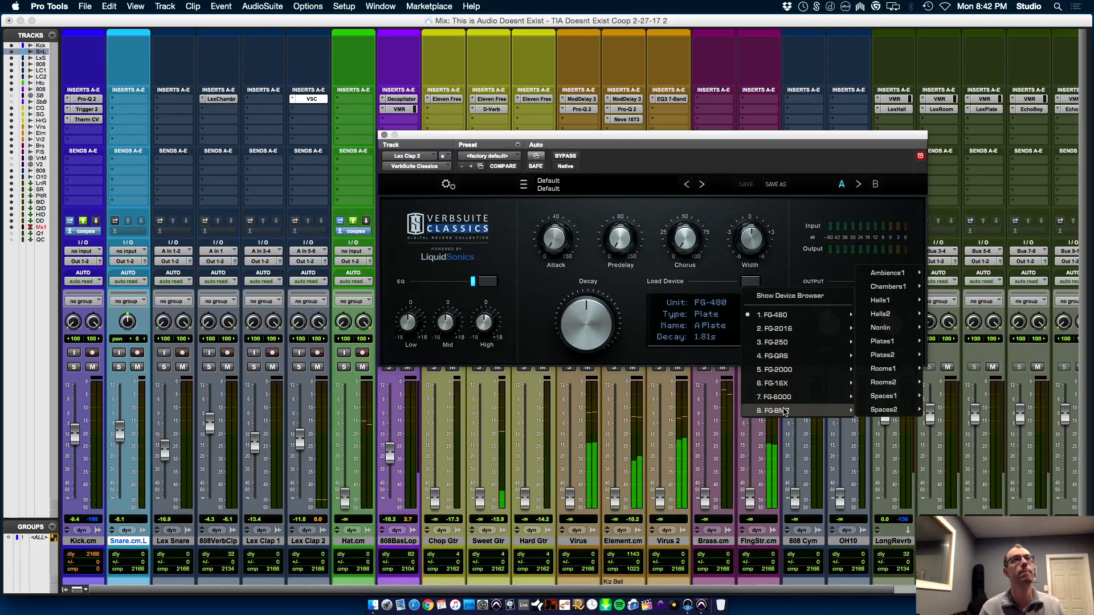
pyautogui.moveTo(910, 363)
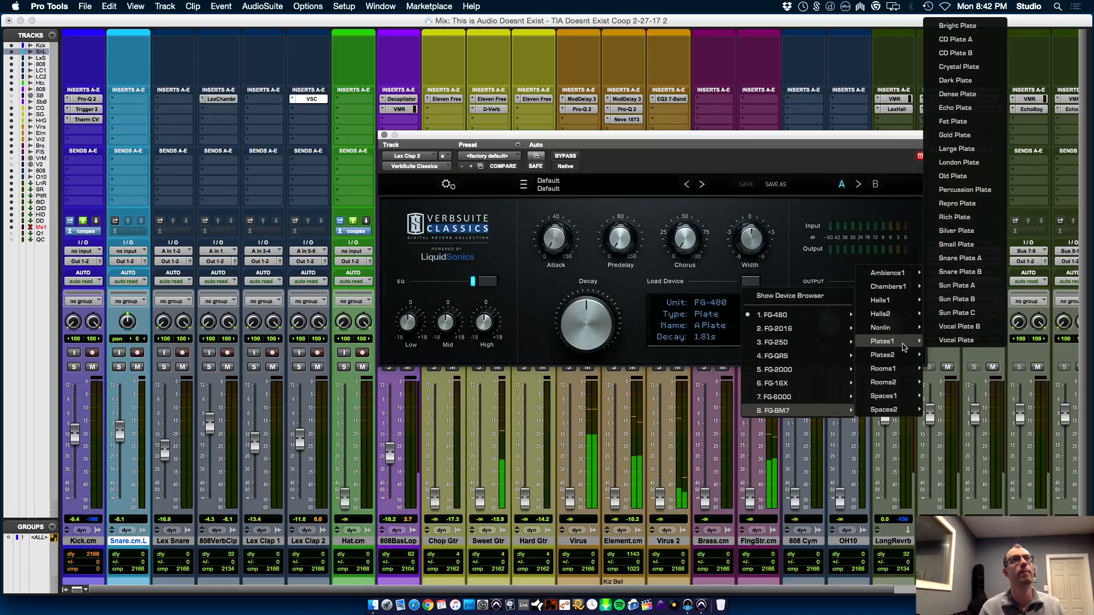
pyautogui.click(979, 286)
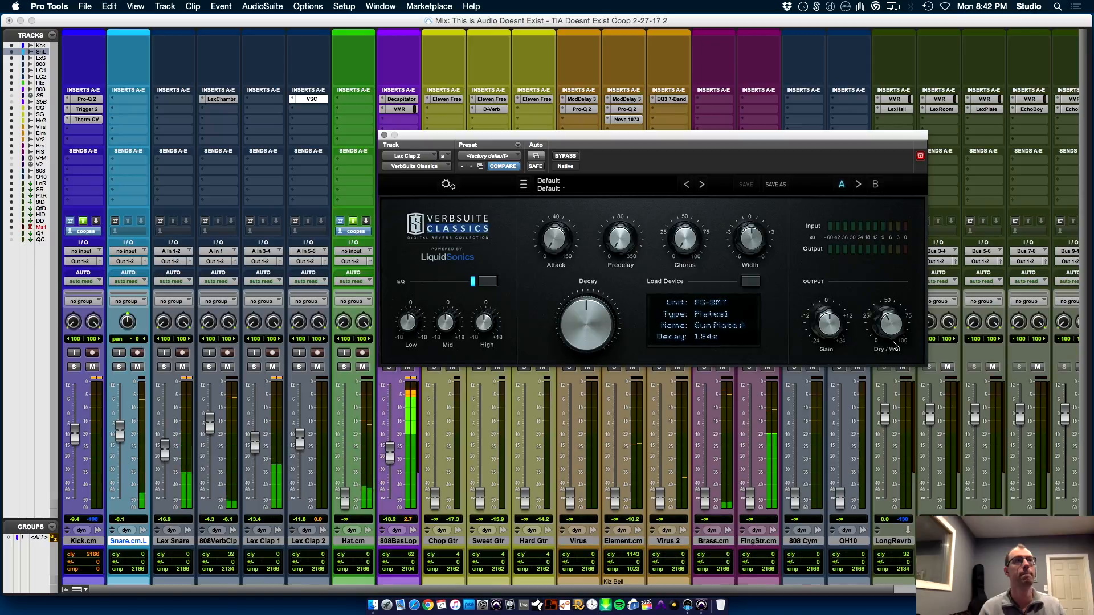
pyautogui.moveTo(892, 329); pyautogui.dragTo(892, 335)
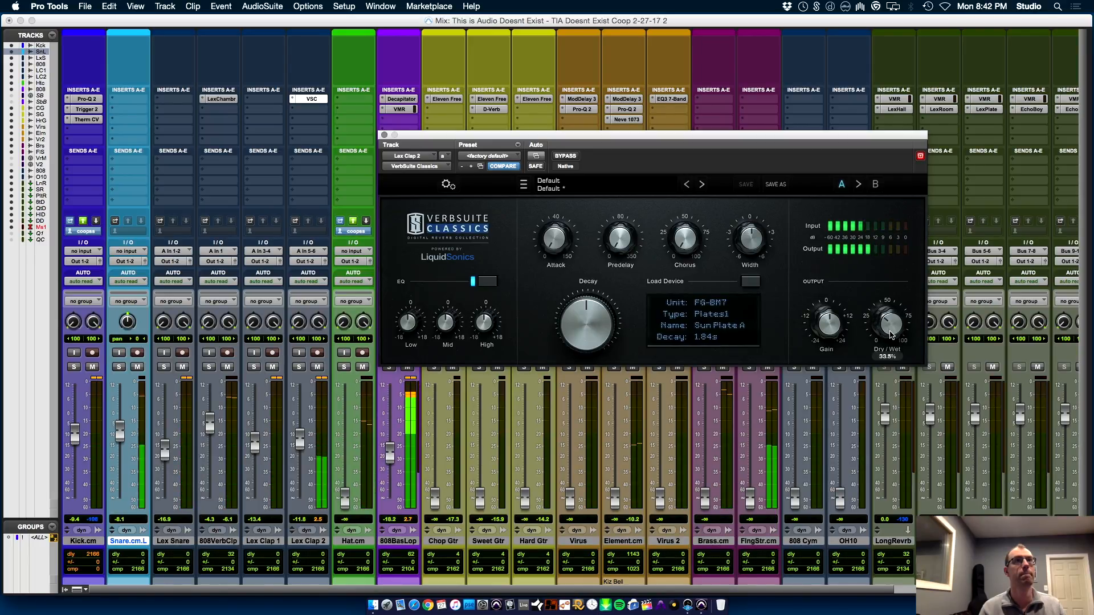
# - Raise the Hat.cm track level to about -3.8 dB
pyautogui.moveTo(344, 499); pyautogui.dragTo(358, 424)
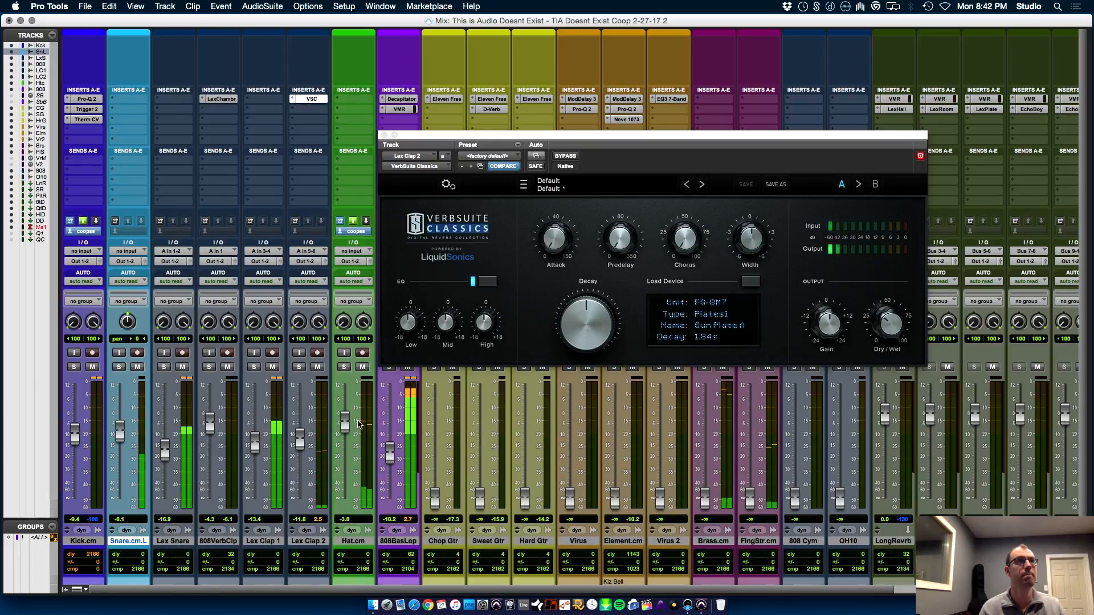
# - Insert the stereo SoundShifter Pitch plug-in in the first insert slot of Hat.cm
pyautogui.click(351, 100)
pyautogui.moveTo(399, 152)
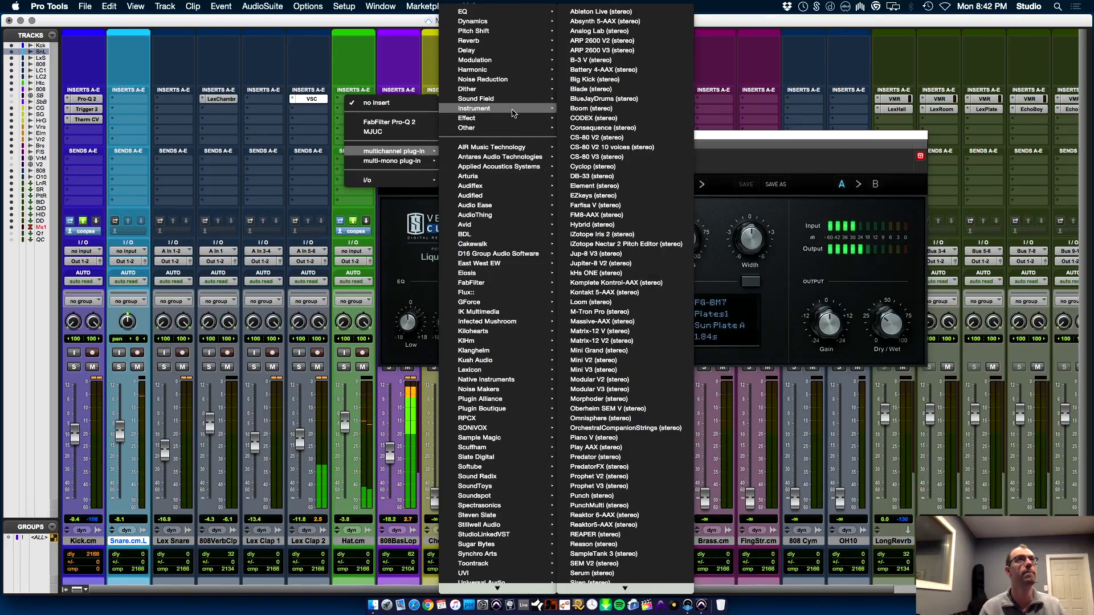
pyautogui.moveTo(493, 31)
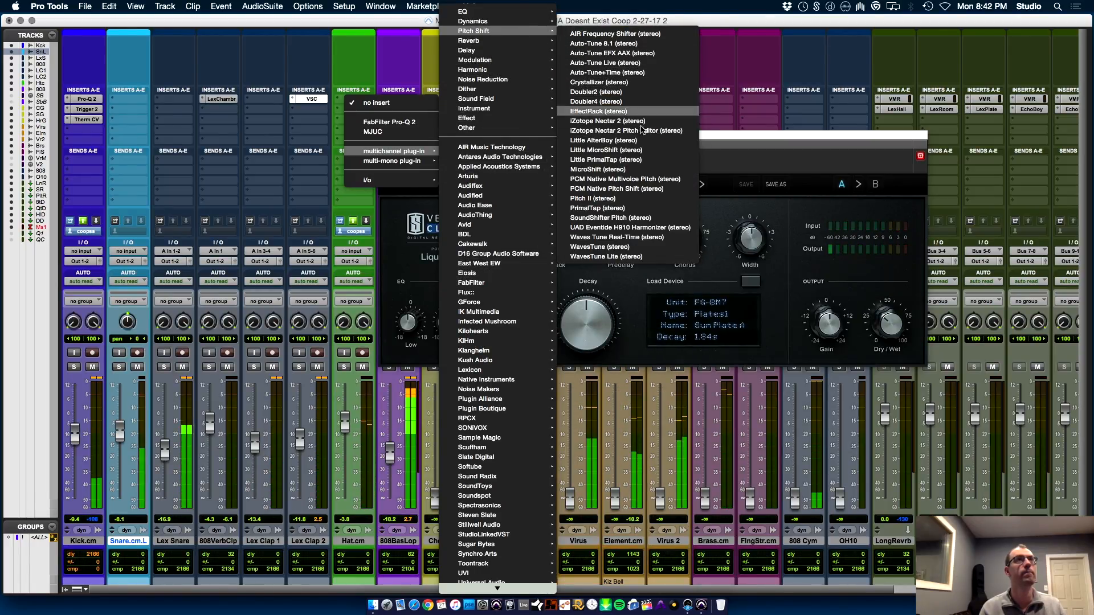
pyautogui.click(643, 223)
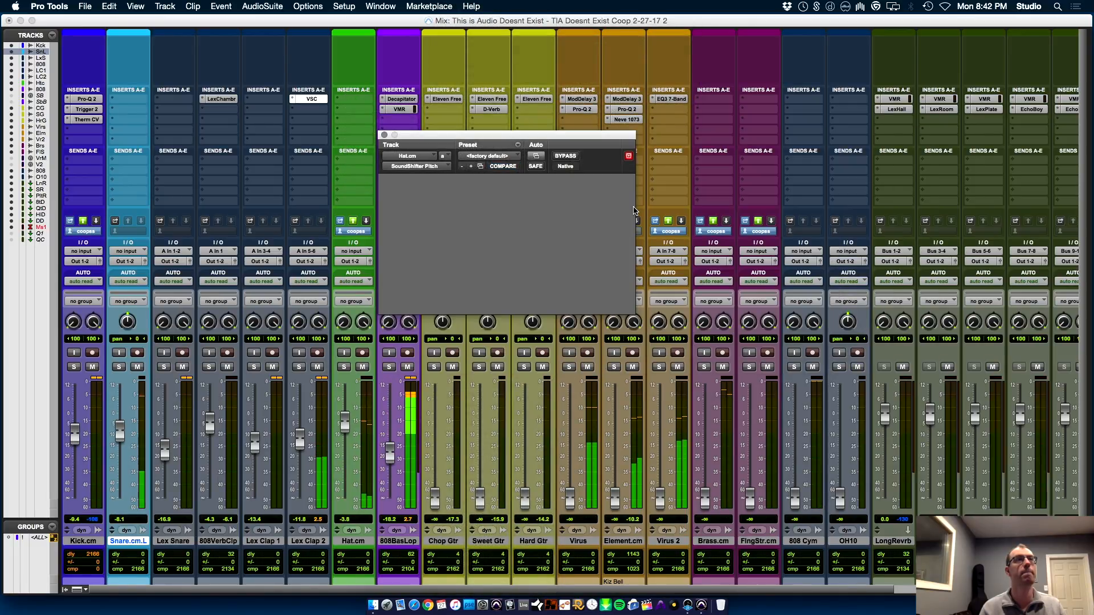
# - Try transposing the hats with SoundShifter Pitch, between about 5 and 12 semitones, and remove the plug-in from Hat.cm
pyautogui.moveTo(577, 247); pyautogui.dragTo(577, 236)
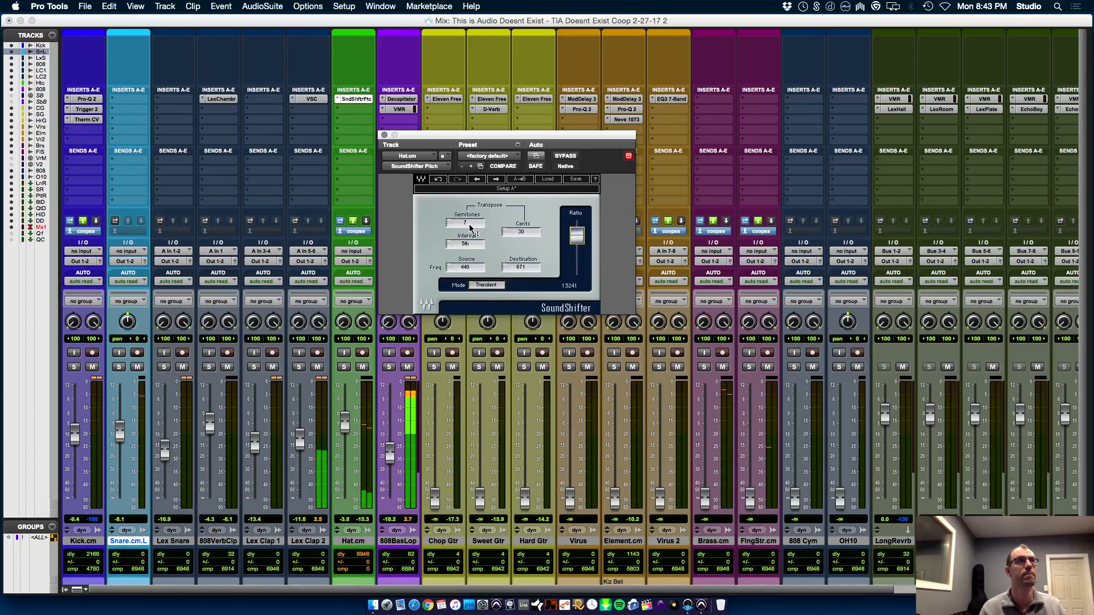
pyautogui.moveTo(465, 223); pyautogui.dragTo(465, 229)
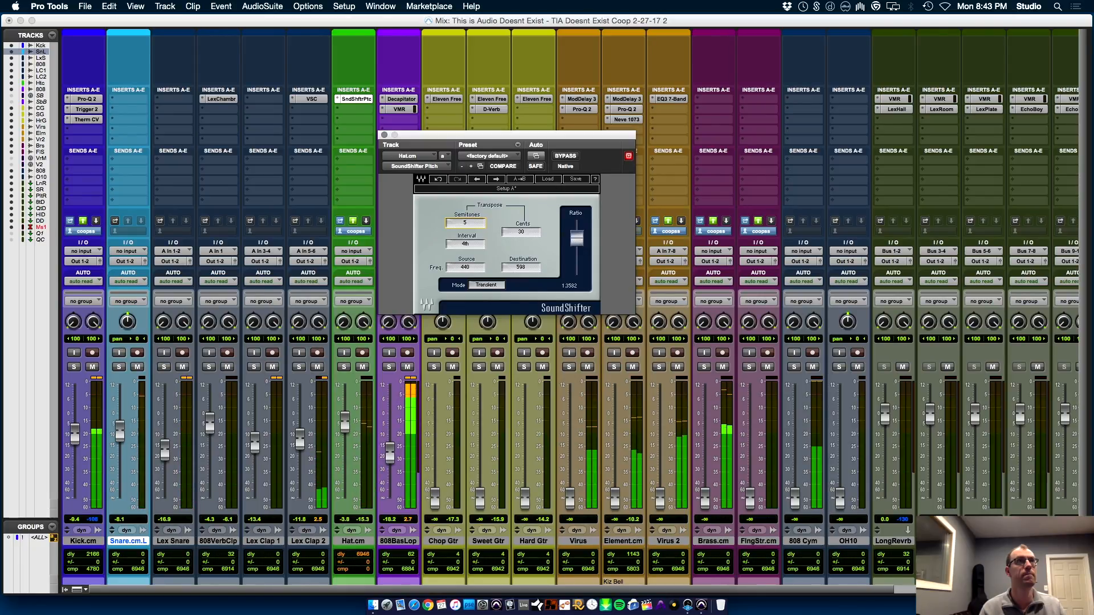
pyautogui.click(565, 157)
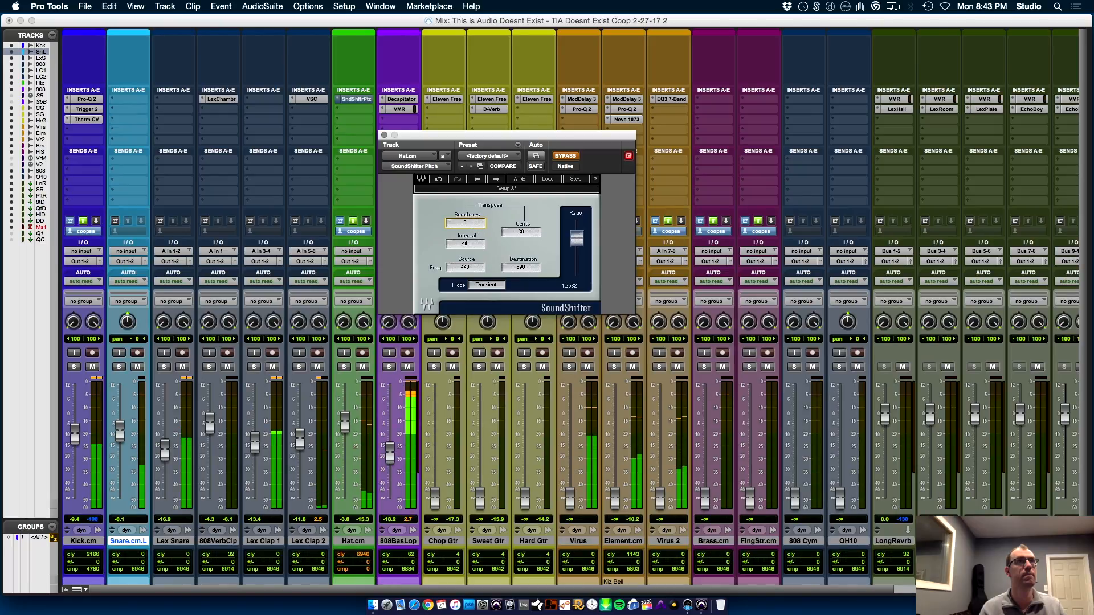
pyautogui.moveTo(472, 226); pyautogui.dragTo(472, 221)
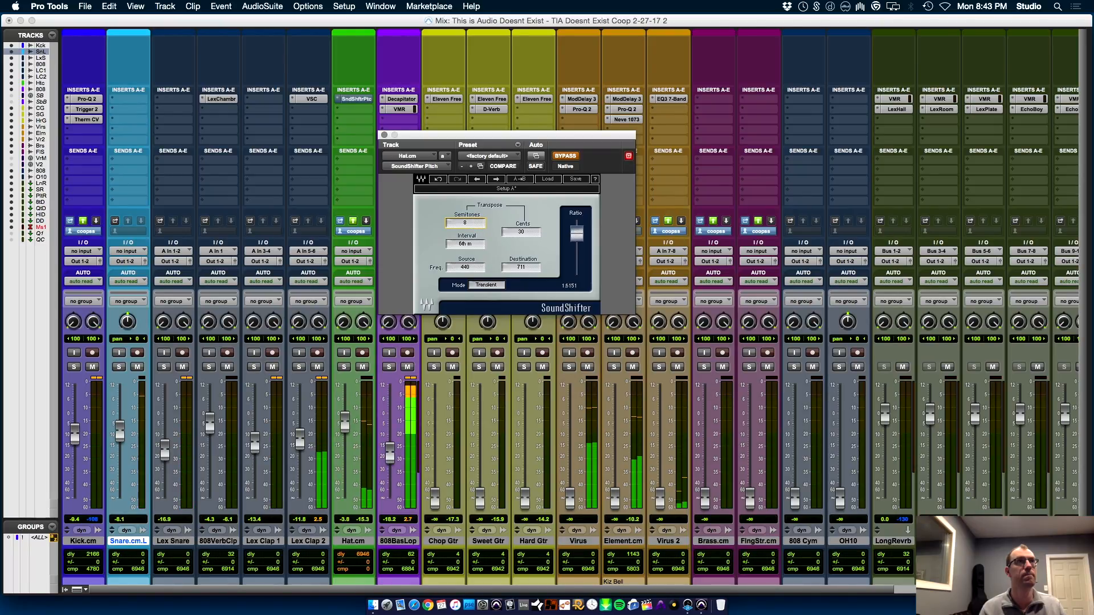
pyautogui.click(566, 157)
pyautogui.moveTo(465, 224); pyautogui.dragTo(465, 230)
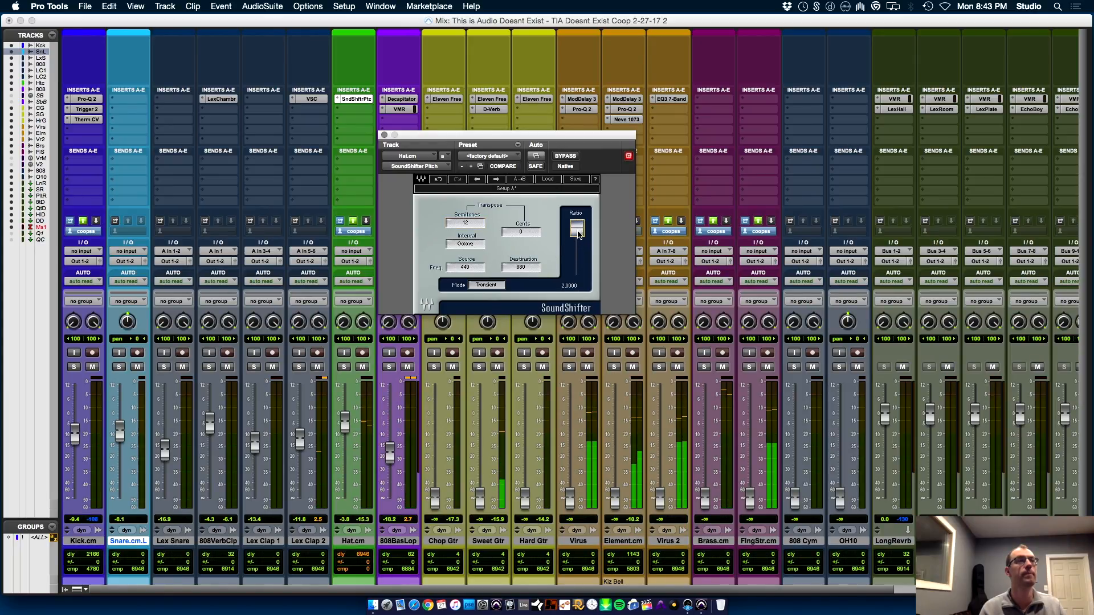
pyautogui.moveTo(574, 238); pyautogui.dragTo(574, 249)
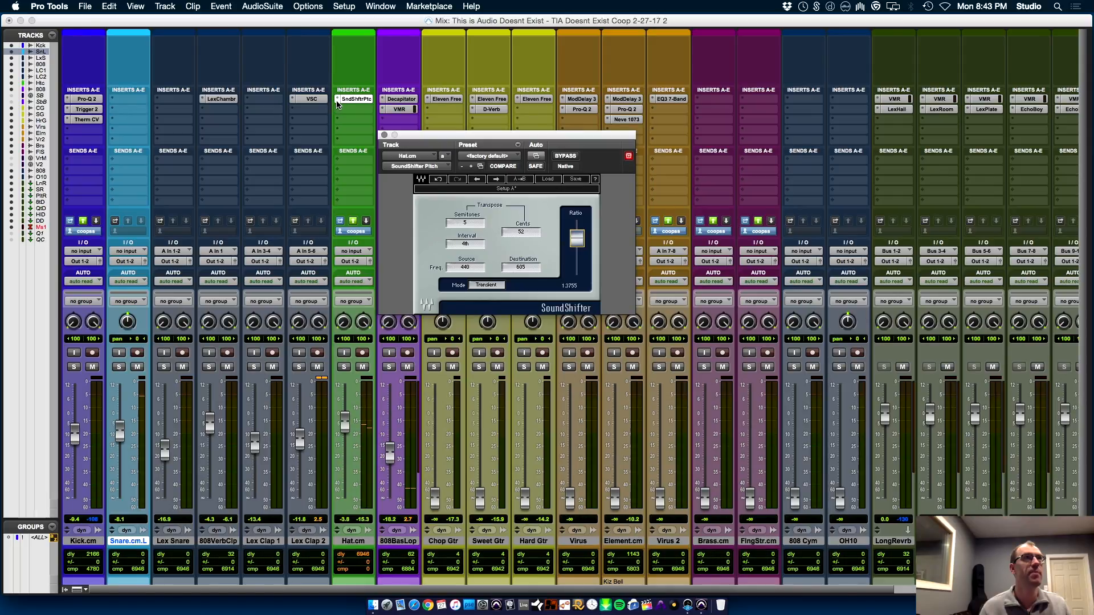
pyautogui.click(338, 101)
pyautogui.click(370, 52)
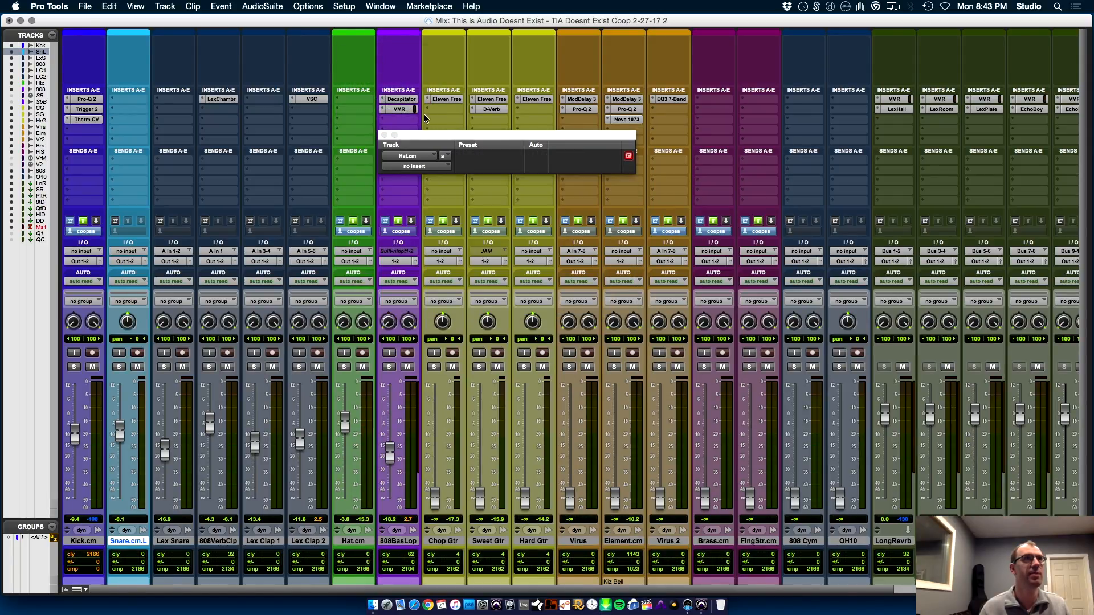
pyautogui.press('super+Tab')
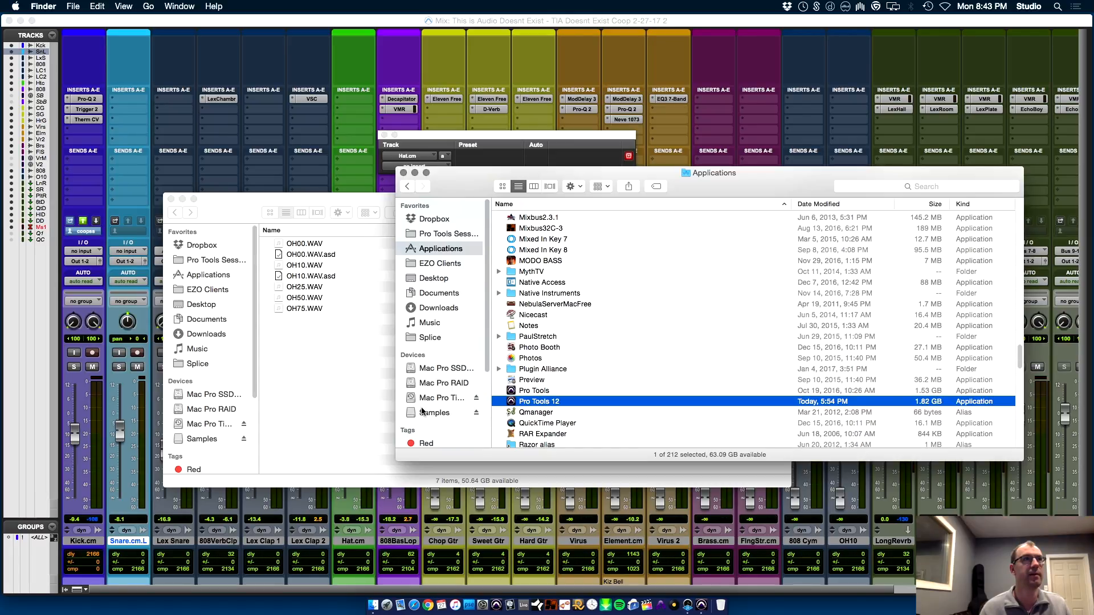
pyautogui.press('super+Tab')
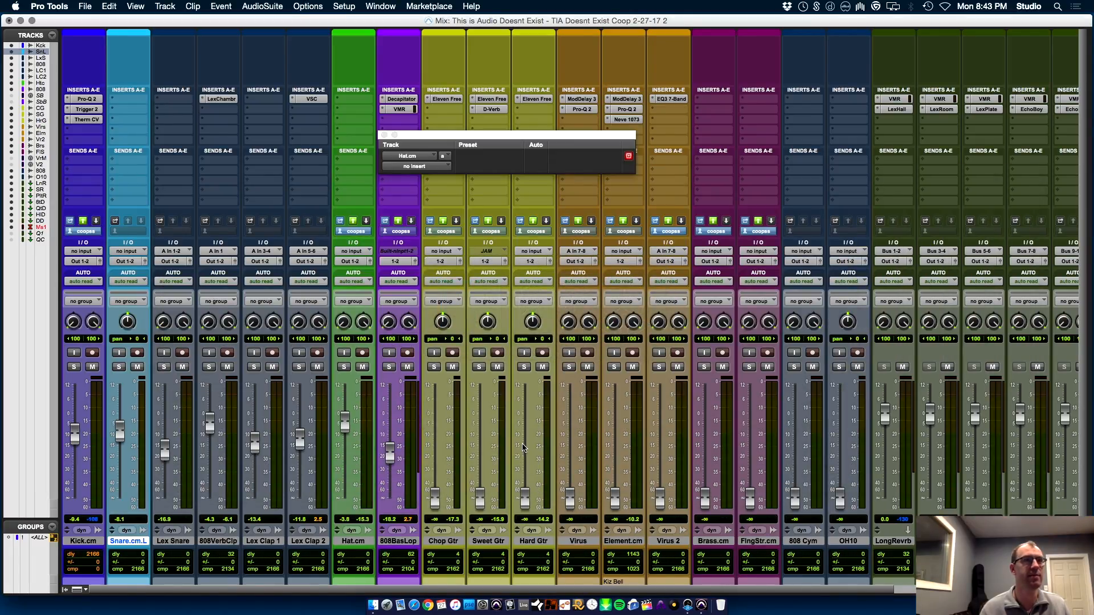
# - Set the playback start to 24|3|000 on the Sweet Gtr track in the Edit window and return to the Mix window
pyautogui.click(441, 543)
pyautogui.press('super+equal')
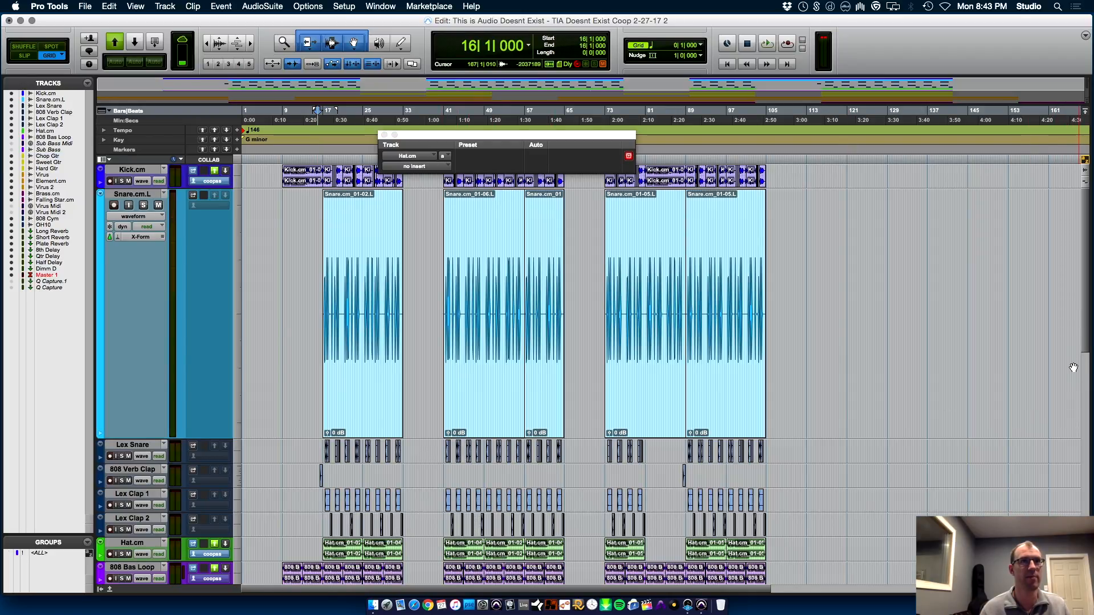
pyautogui.moveTo(1082, 340); pyautogui.dragTo(1077, 445)
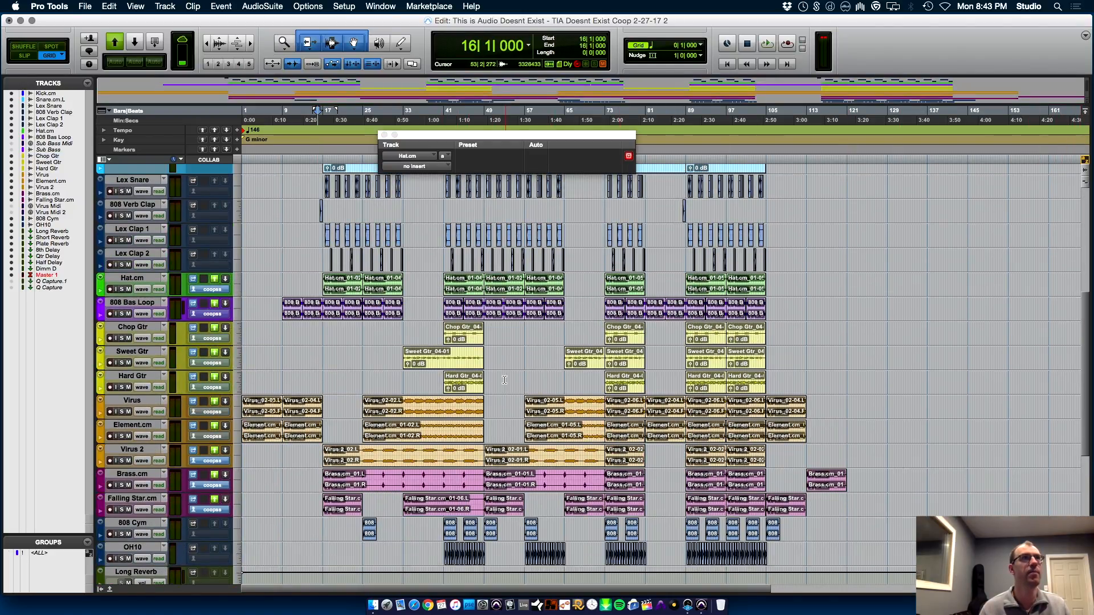
pyautogui.click(402, 352)
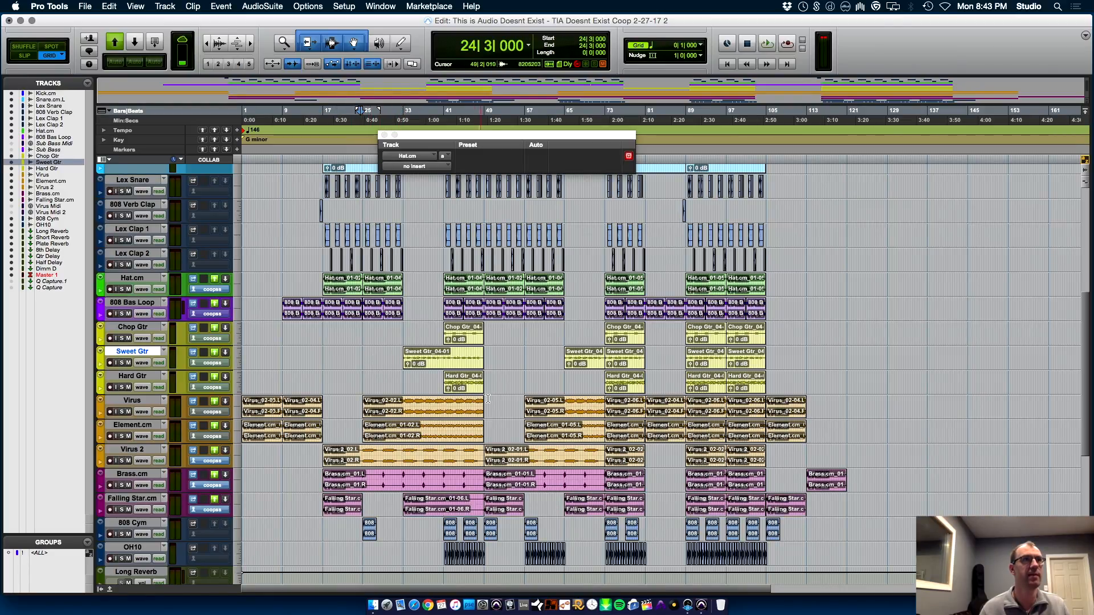
pyautogui.press('super+equal')
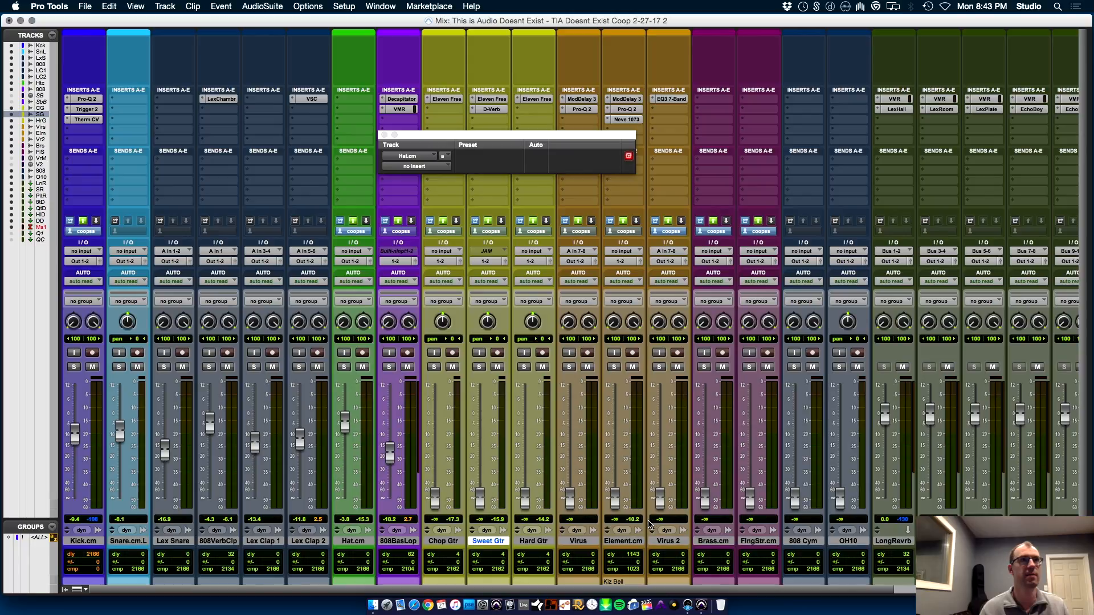
# - During playback, set Virus to about -19.5 dB, Element.cm to -7.8, Virus 2 to -13.4 and Sweet Gtr to -0.9
pyautogui.moveTo(570, 499); pyautogui.dragTo(578, 445)
pyautogui.moveTo(613, 504); pyautogui.dragTo(571, 466)
pyautogui.moveTo(660, 500); pyautogui.dragTo(661, 453)
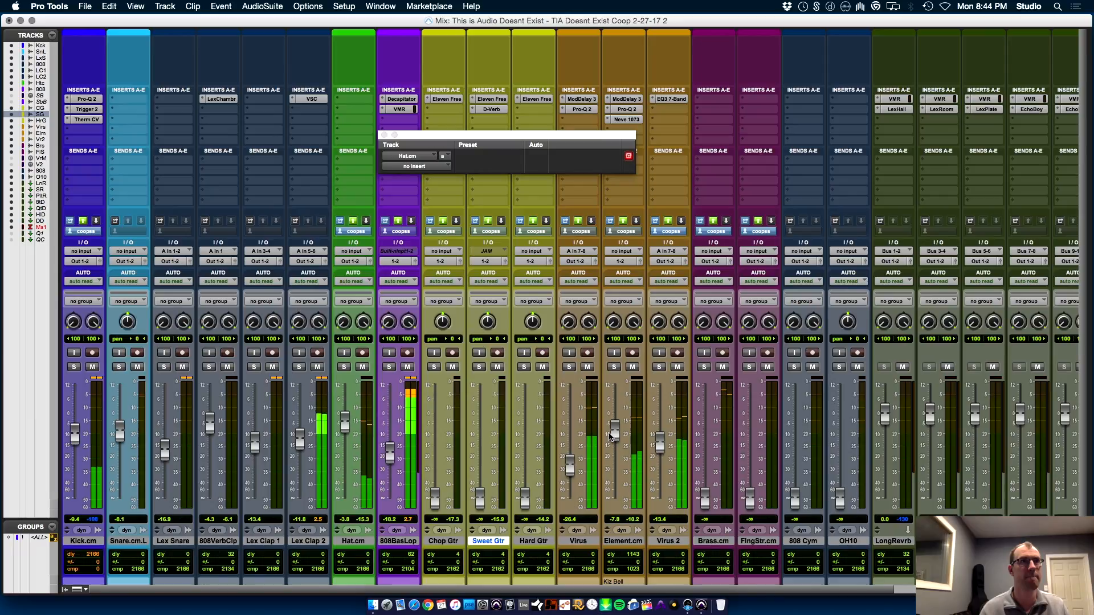
pyautogui.moveTo(568, 468); pyautogui.dragTo(574, 459)
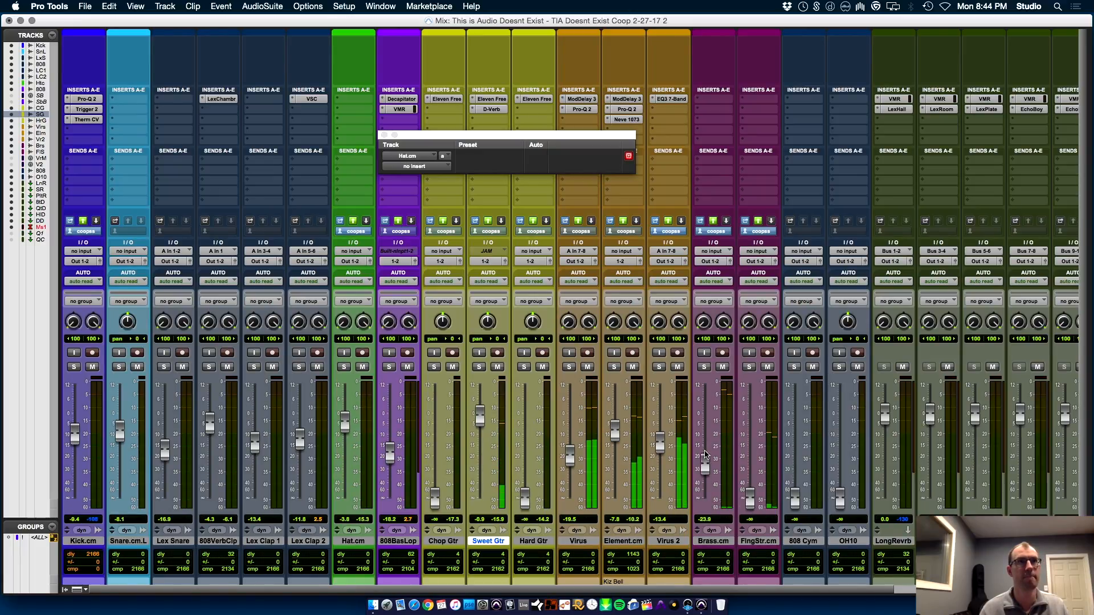
# - Set Brass.cm to about -10.2 dB, the falling star track to -15.3, 808 Cym to -13.7 and OH10 to -19.3
pyautogui.moveTo(705, 444); pyautogui.dragTo(707, 440)
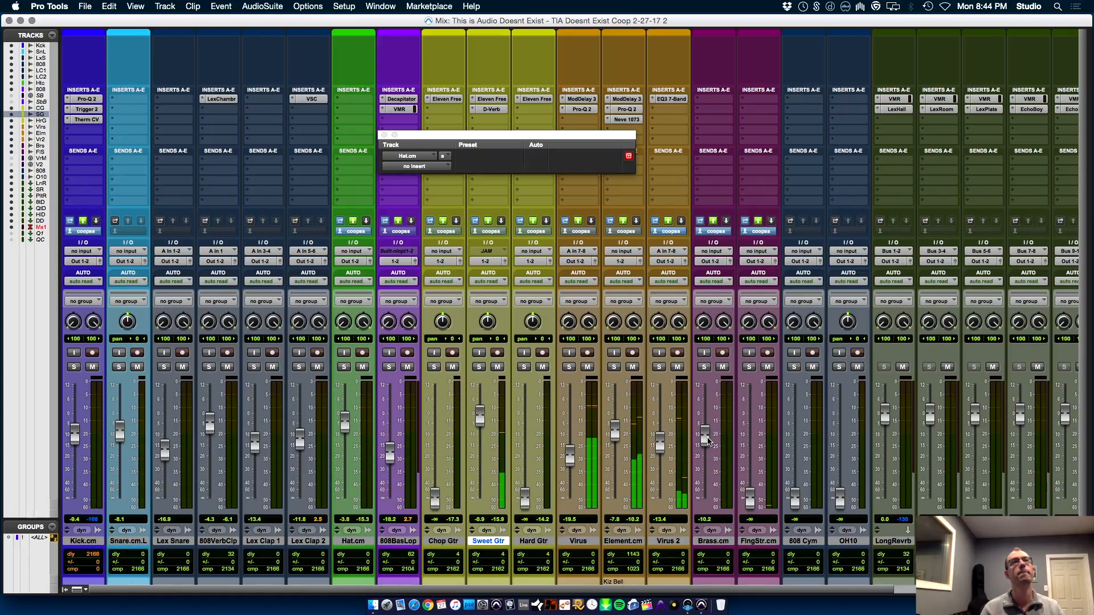
pyautogui.moveTo(750, 498); pyautogui.dragTo(753, 449)
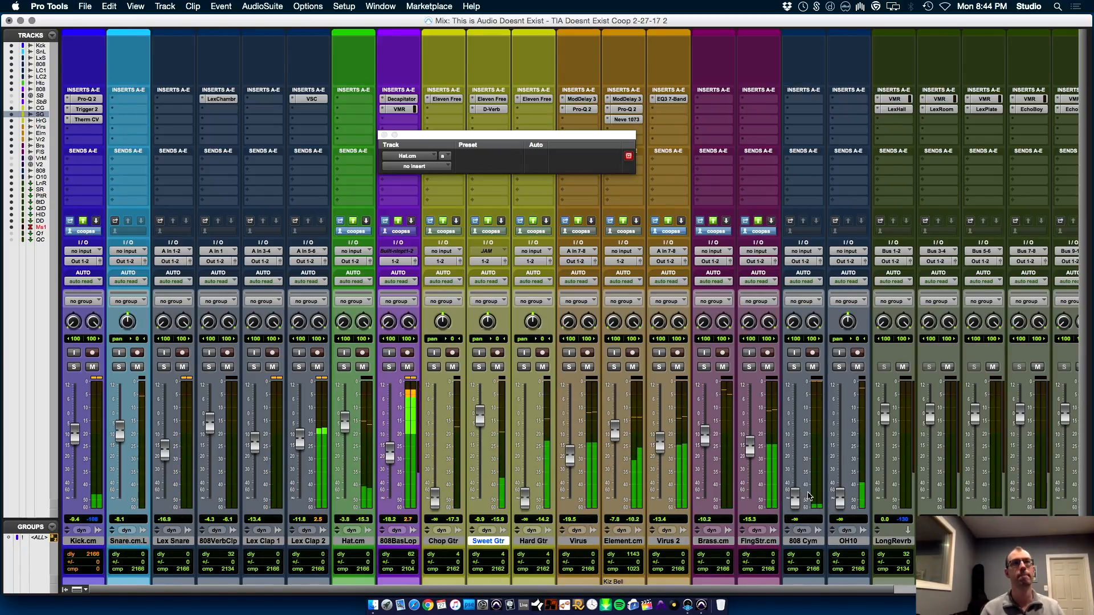
pyautogui.moveTo(796, 499); pyautogui.dragTo(838, 454)
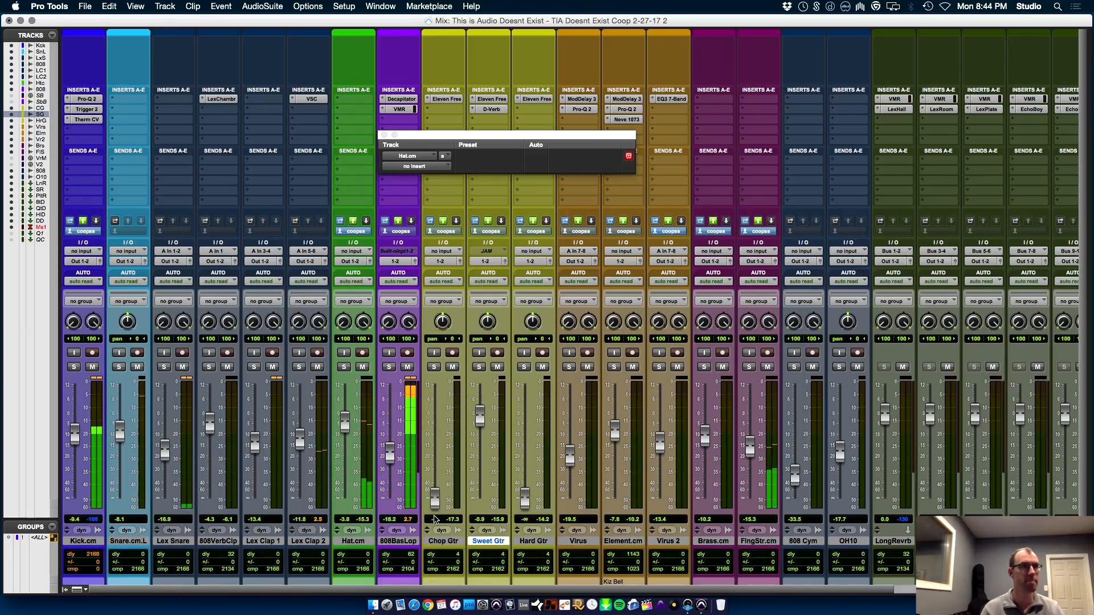
pyautogui.press('super+equal')
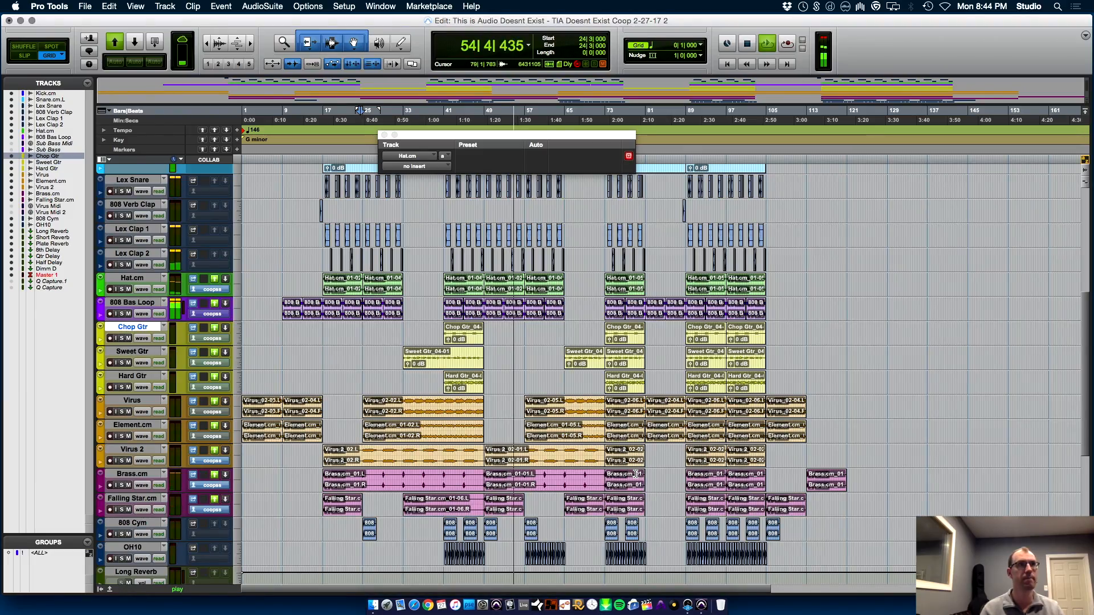
pyautogui.press('super+equal')
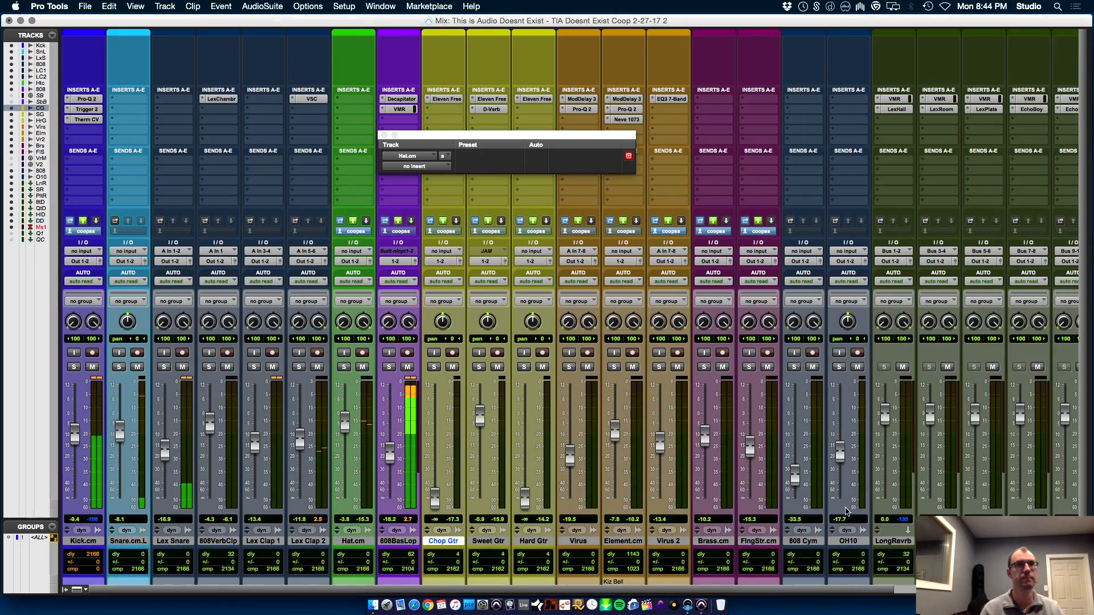
pyautogui.moveTo(795, 474); pyautogui.dragTo(798, 451)
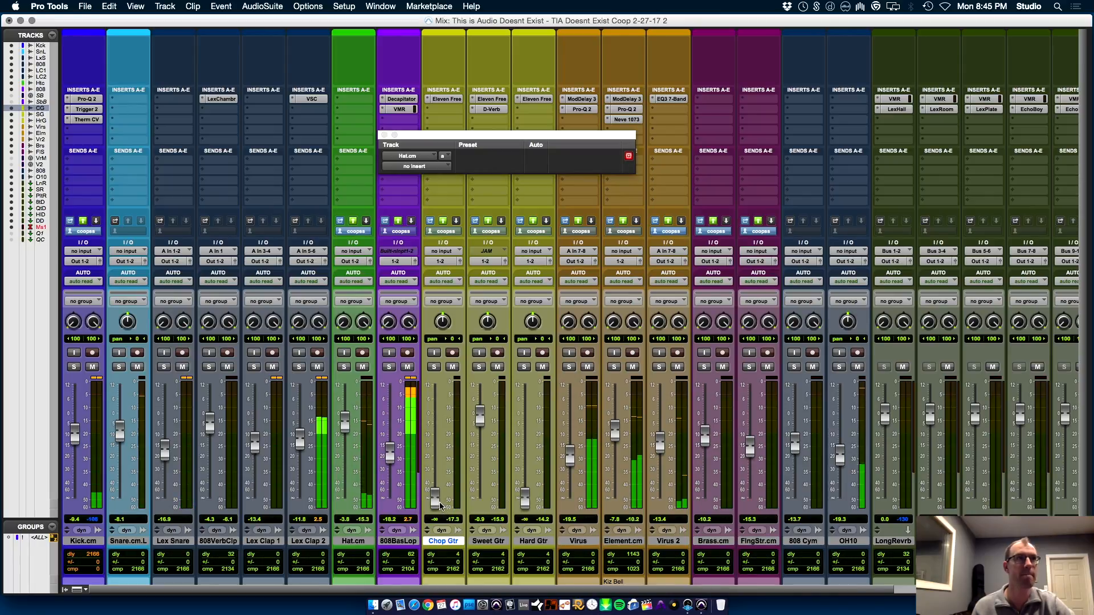
# - Raise the Chop Gtr track level to about -2.7 dB
pyautogui.moveTo(441, 489); pyautogui.dragTo(442, 477)
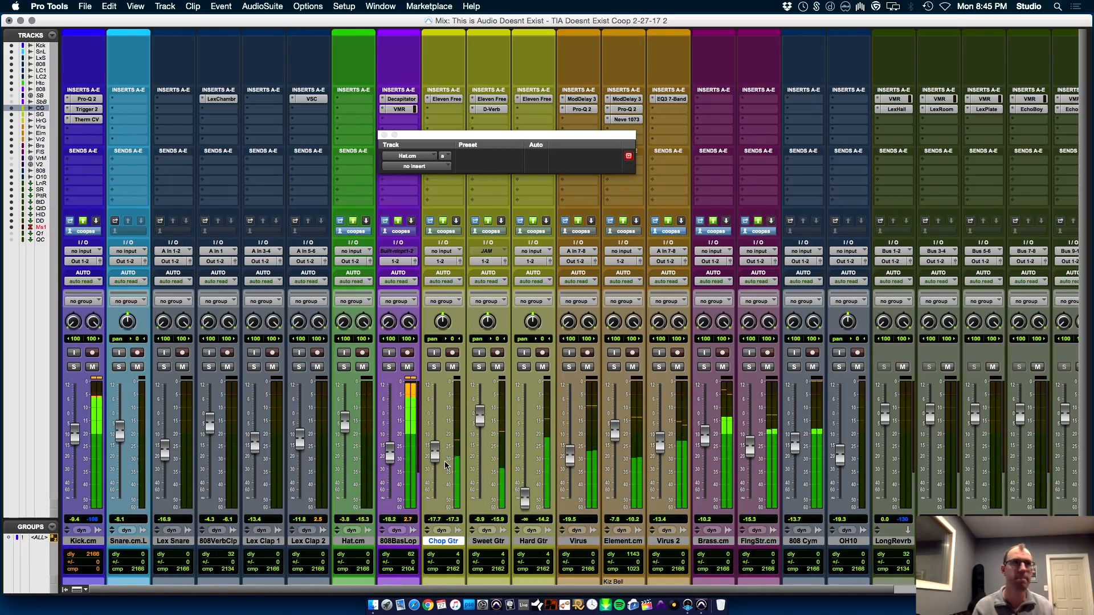
pyautogui.moveTo(434, 451); pyautogui.dragTo(438, 422)
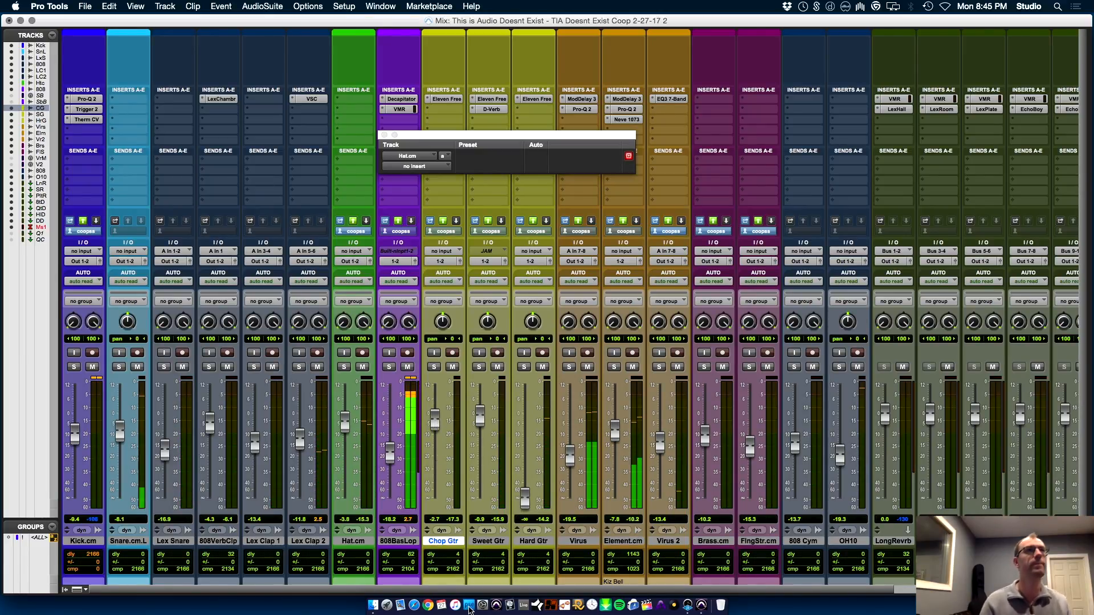
# - Trim the end of the Snare.cm.L clip that starts at bar 73 back to 81|1|000 in the Edit window
pyautogui.click(525, 542)
pyautogui.press('super+equal')
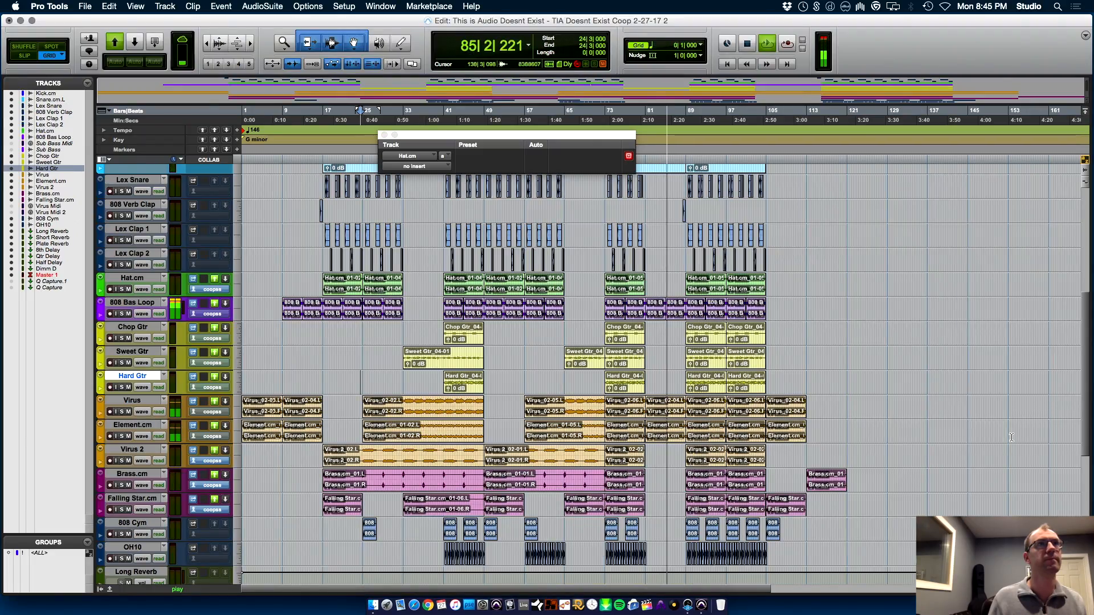
pyautogui.moveTo(1084, 383); pyautogui.dragTo(1085, 236)
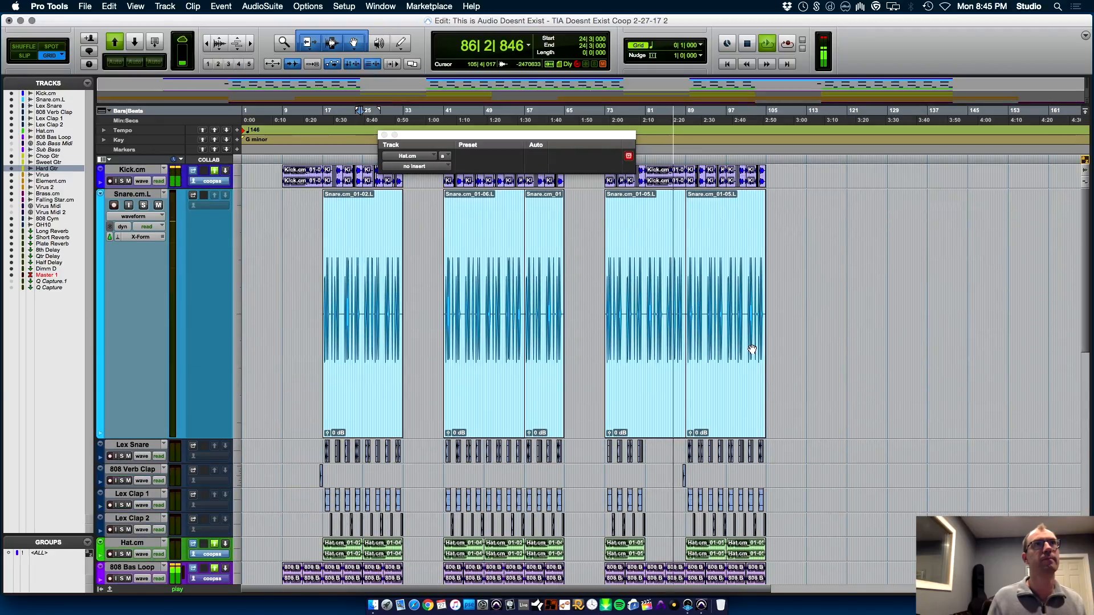
pyautogui.click(658, 325)
pyautogui.click(659, 302)
pyautogui.press('t')
pyautogui.press('t')
pyautogui.press('t')
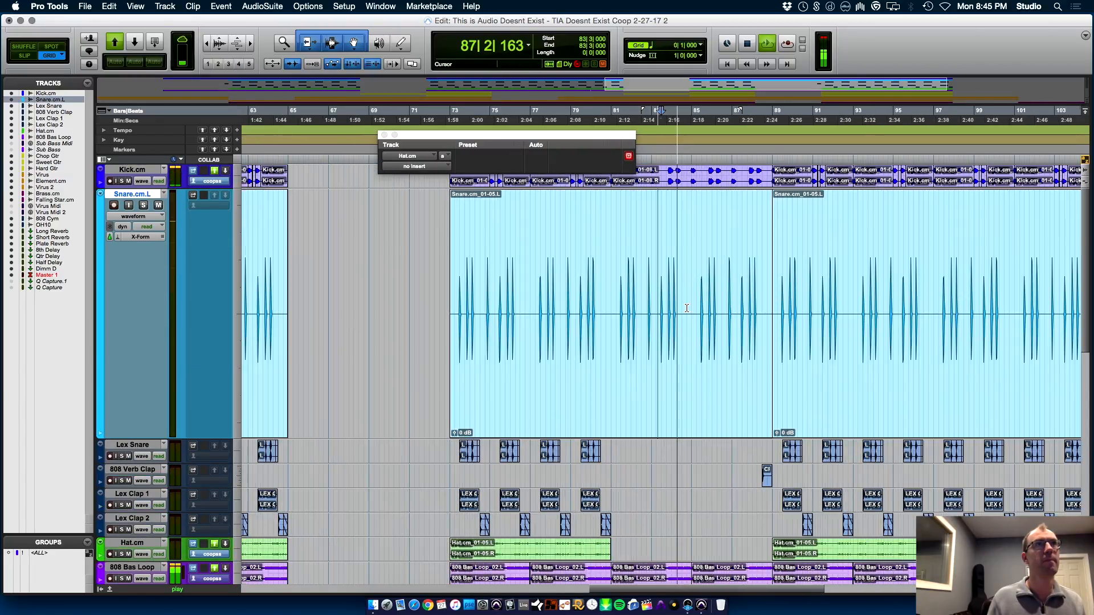
pyautogui.click(560, 275)
pyautogui.press('s')
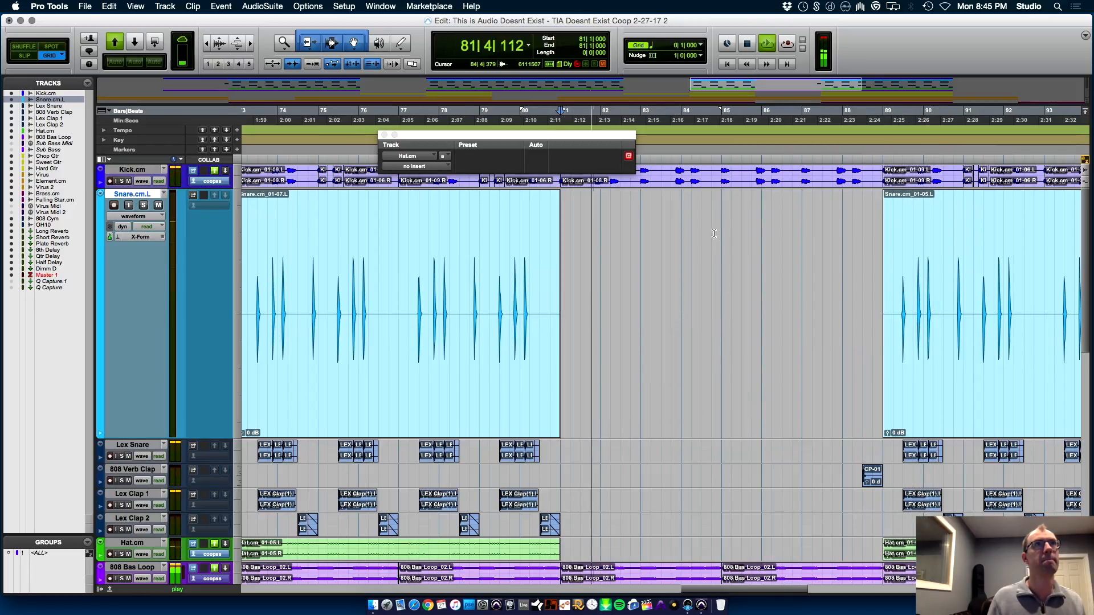
# - Delete the Kick.cm clip spanning bars 81 to 89
pyautogui.click(693, 186)
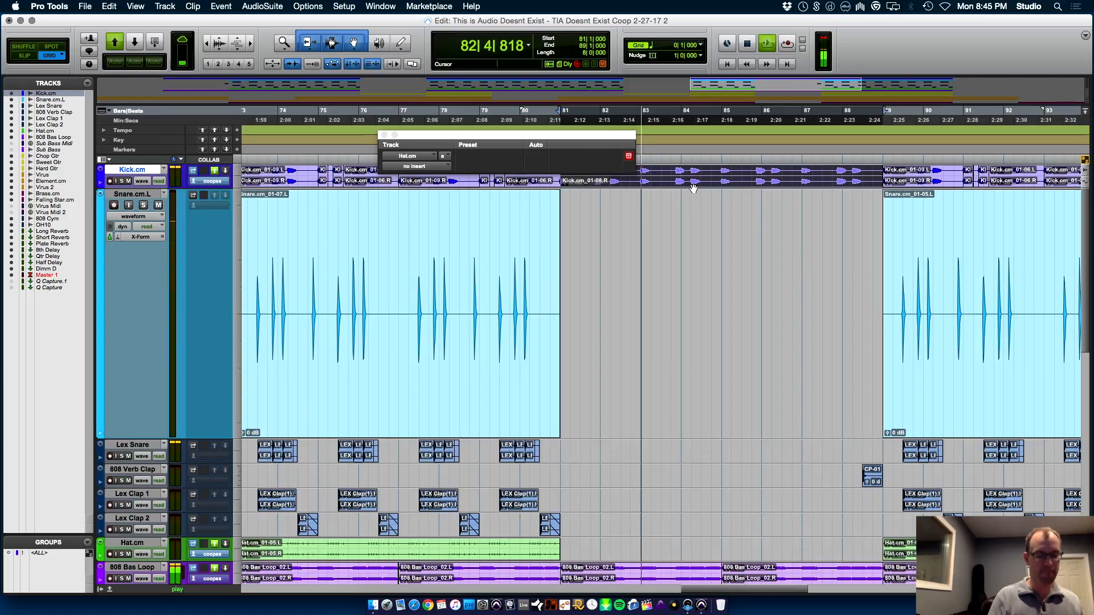
pyautogui.press('Delete')
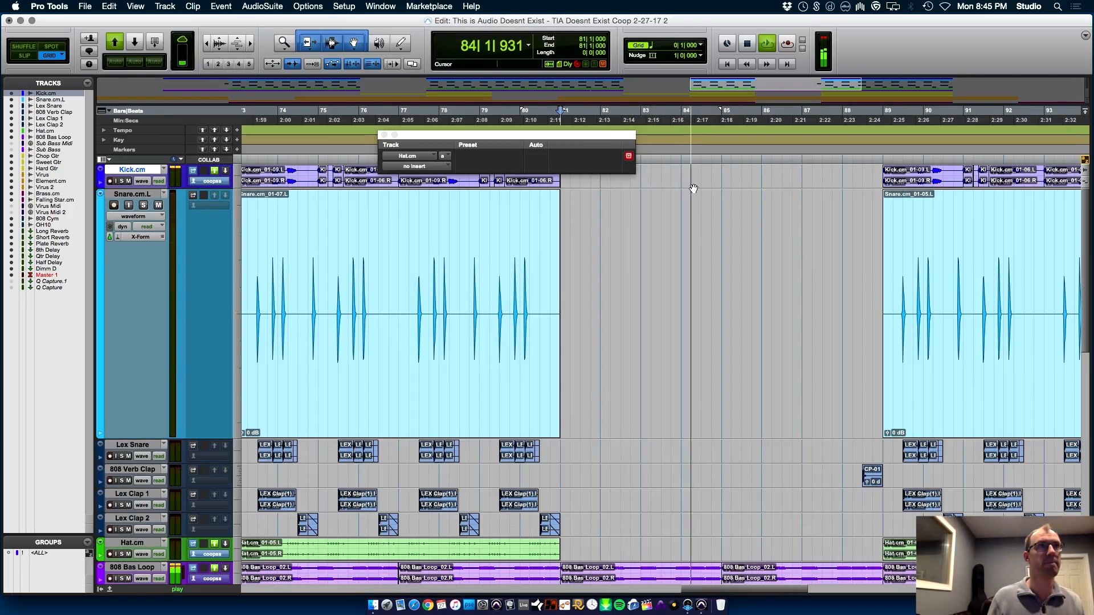
# - Set Kick.cm to about -13.4 dB and Hard Gtr to about -11.0 dB in the Mix window
pyautogui.press('super+equal')
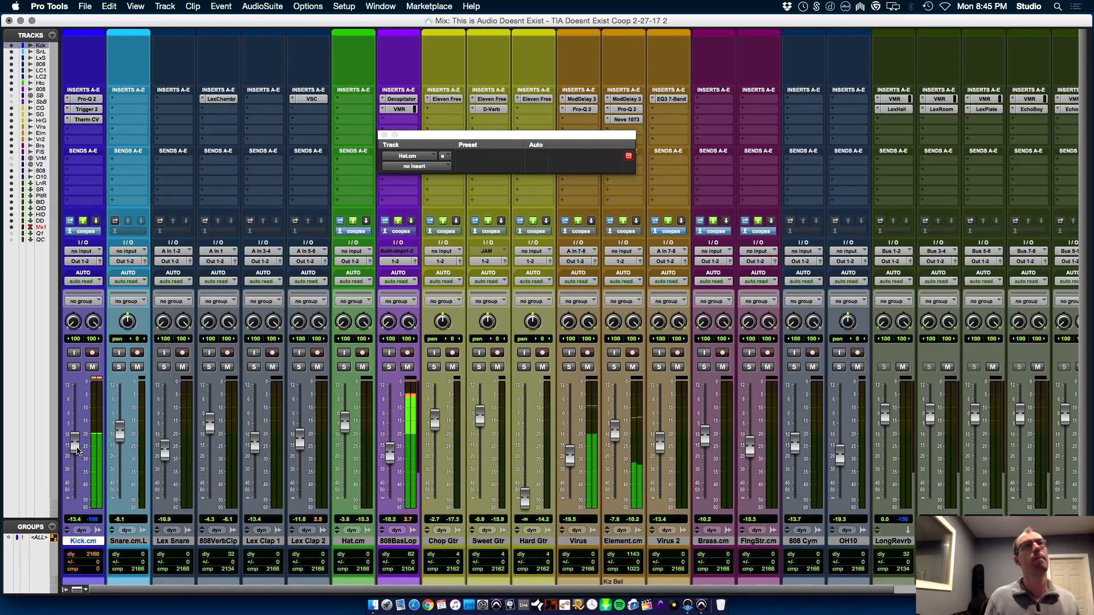
pyautogui.click(530, 541)
pyautogui.moveTo(526, 435); pyautogui.dragTo(528, 441)
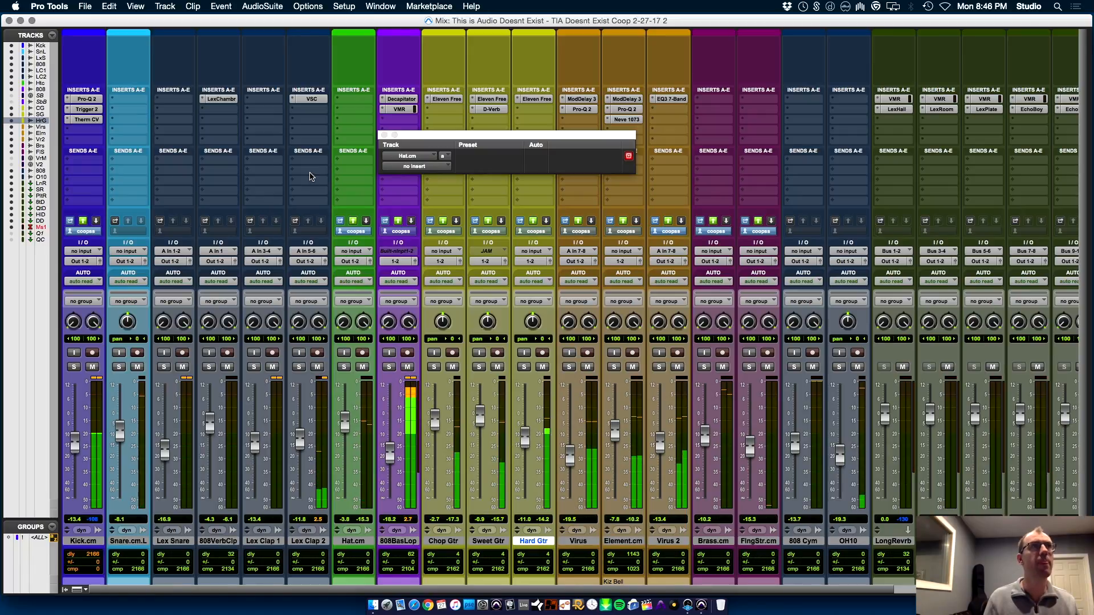
# - Insert the stereo SoundToys PanMan plug-in in the first insert slot of the Hat.cm track
pyautogui.click(382, 135)
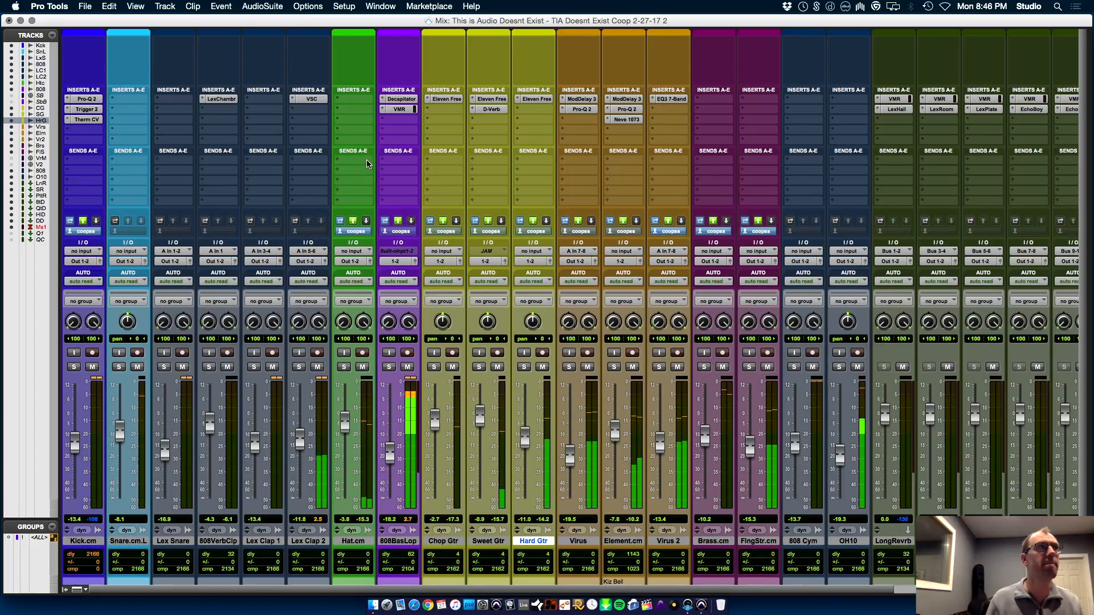
pyautogui.click(358, 100)
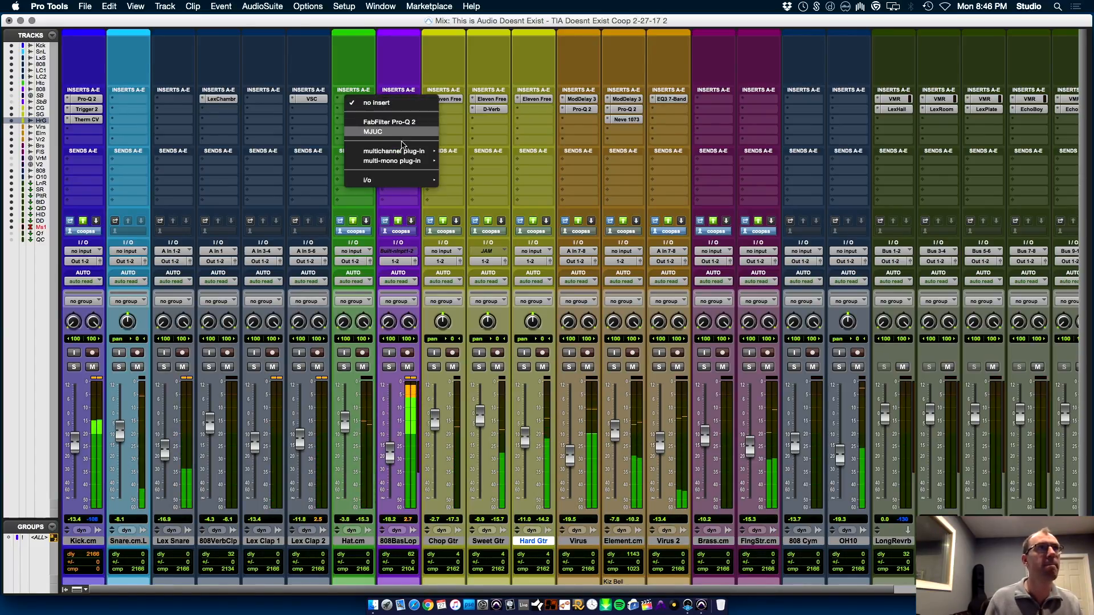
pyautogui.moveTo(399, 151)
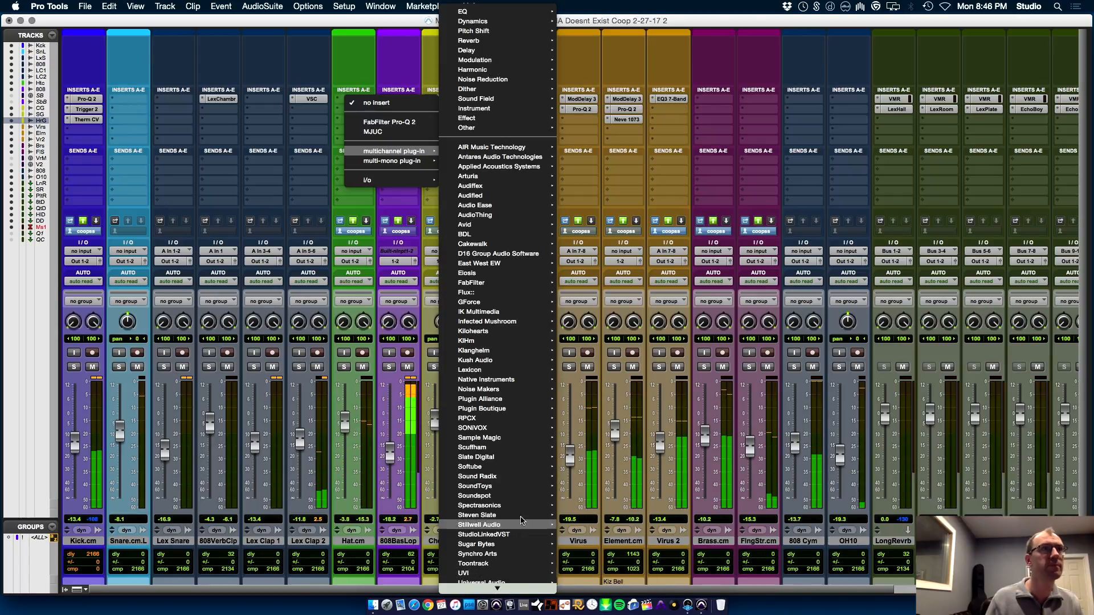
pyautogui.moveTo(501, 486)
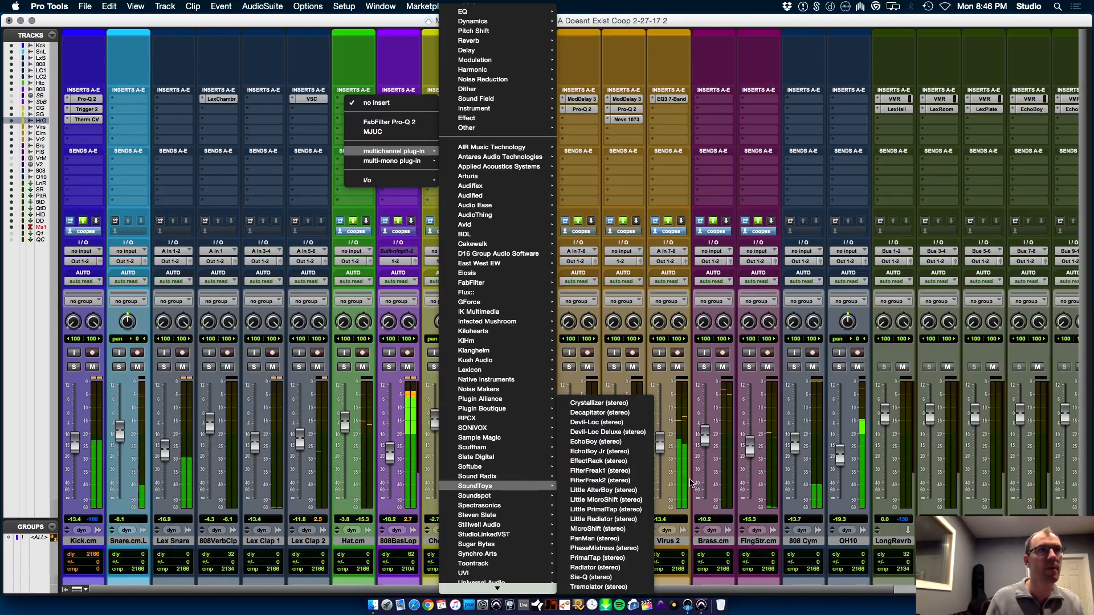
pyautogui.click(622, 539)
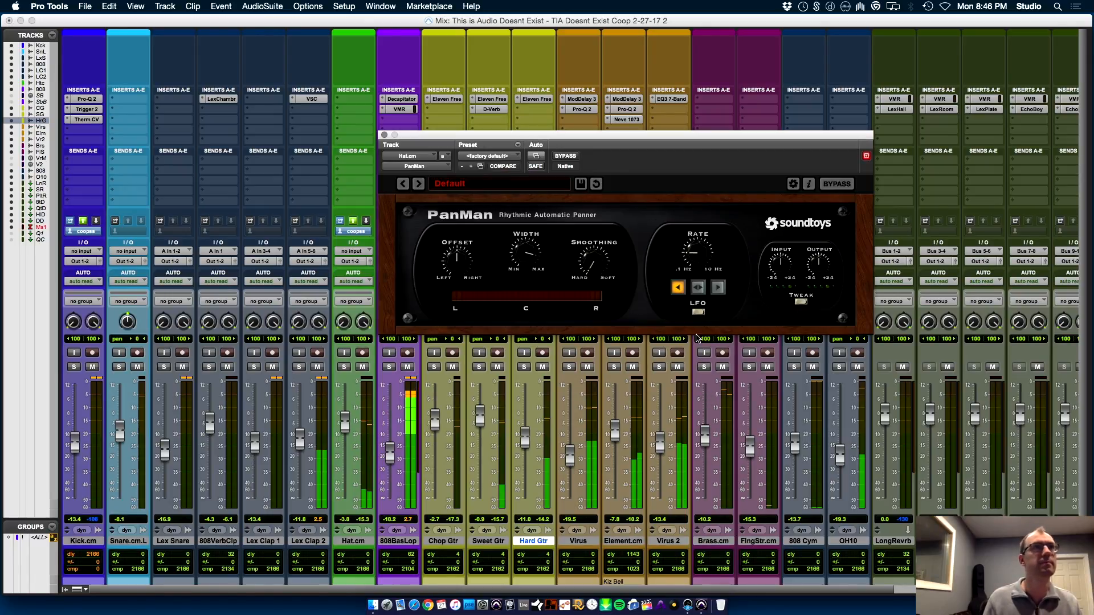
# - Try the Rhythm Step and Rhythm Shape panning modes in PanMan on Hat.cm
pyautogui.click(699, 305)
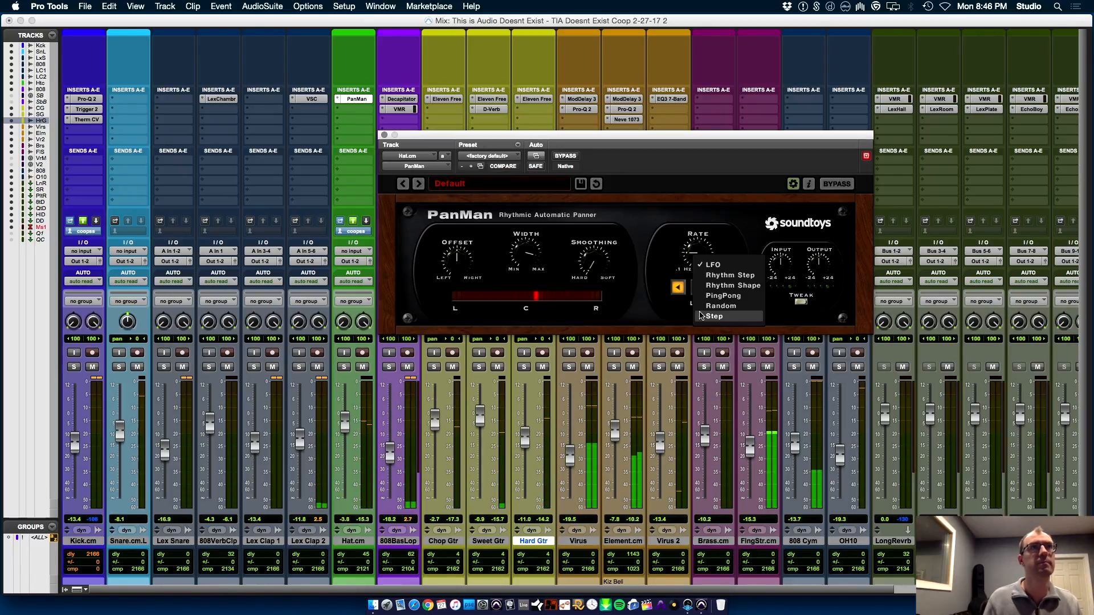
pyautogui.click(717, 277)
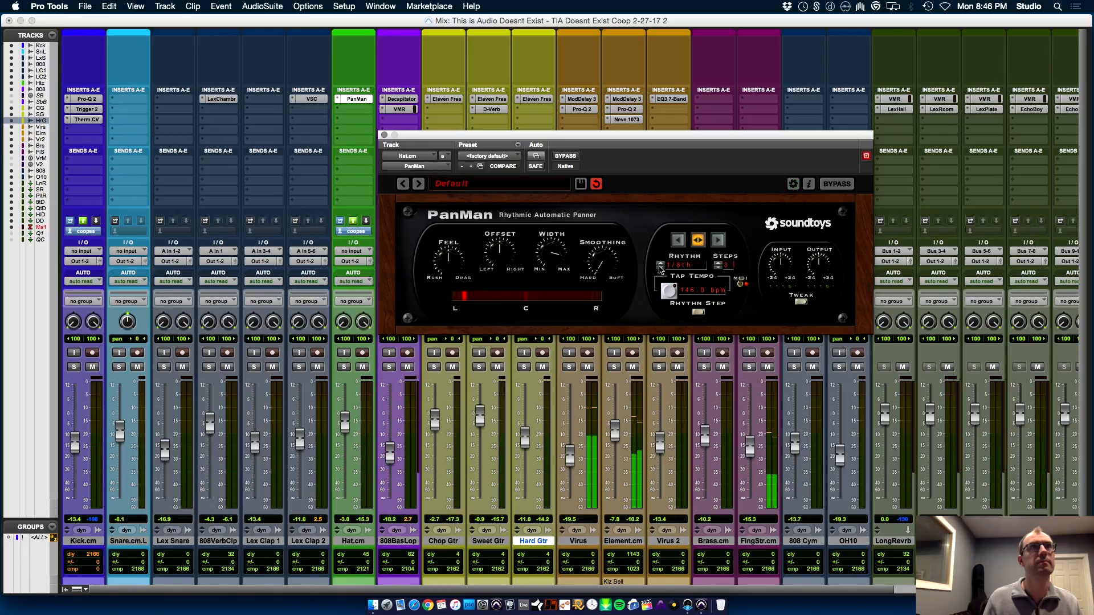
pyautogui.click(700, 307)
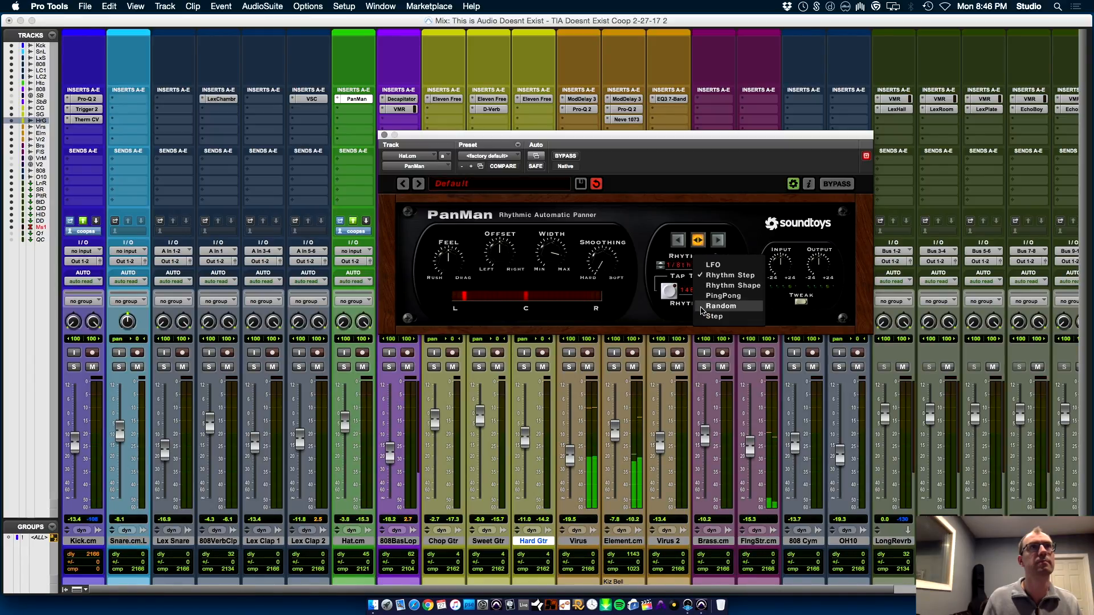
pyautogui.click(716, 285)
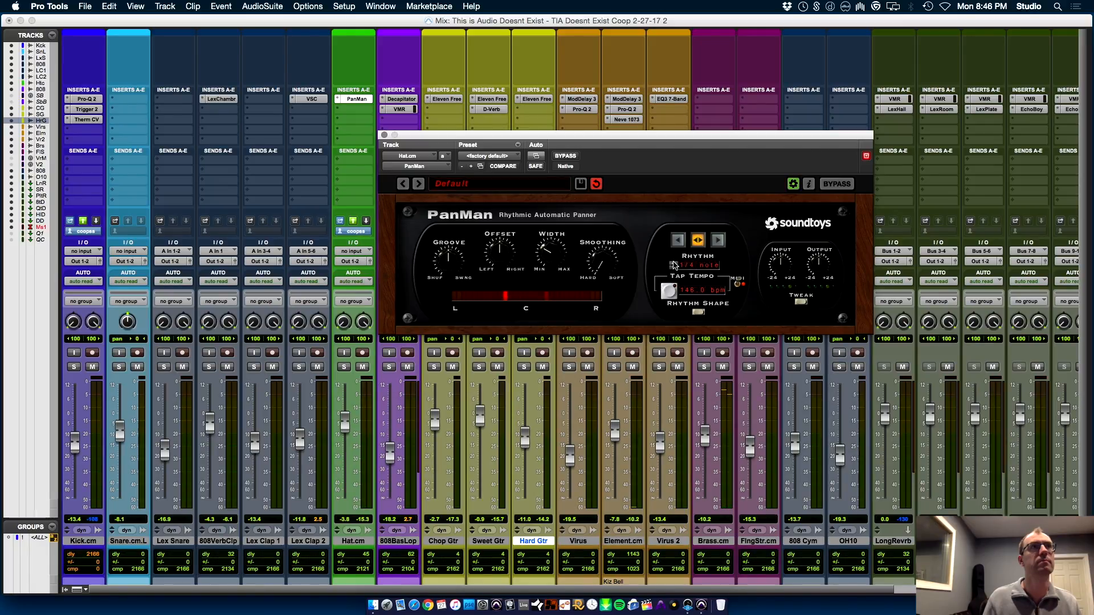
# - Move playback to bar 88 in the Edit window and lower PanMan's Width on the hat
pyautogui.press('super+equal')
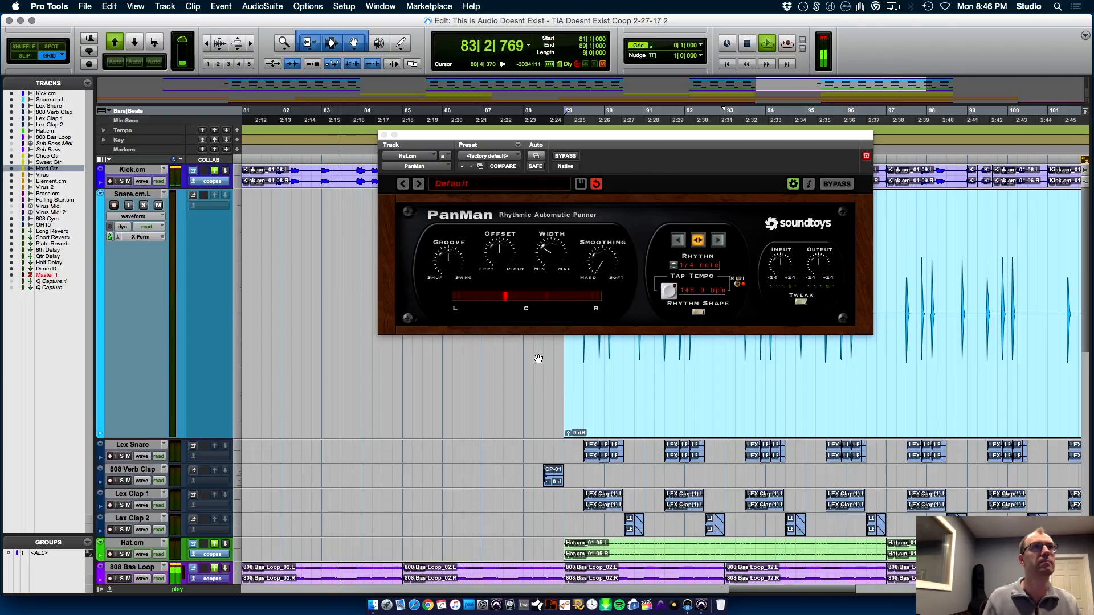
pyautogui.click(525, 445)
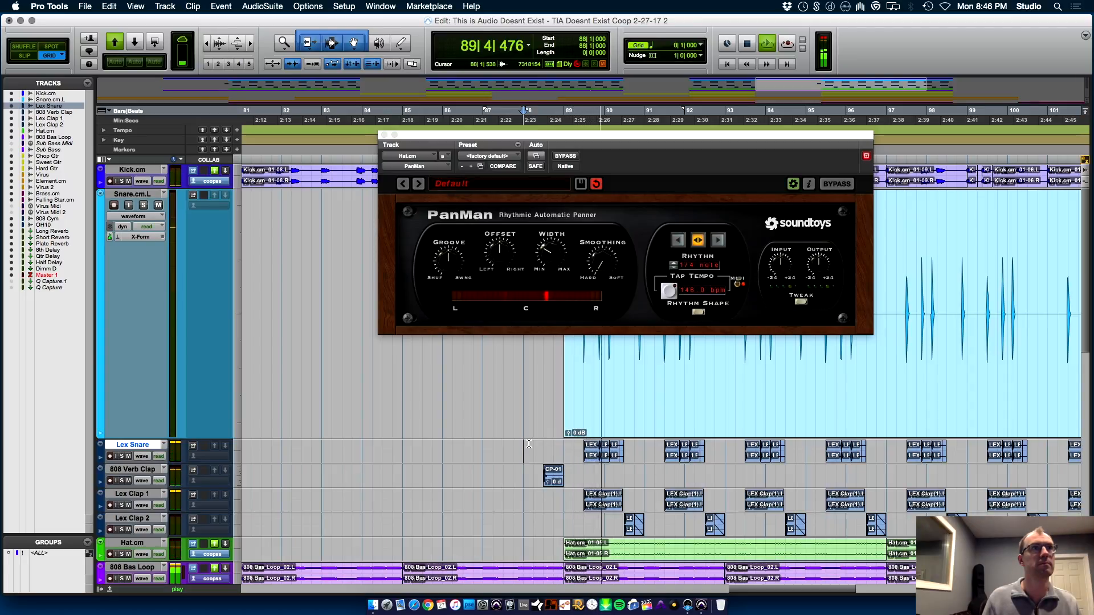
pyautogui.moveTo(549, 254); pyautogui.dragTo(550, 265)
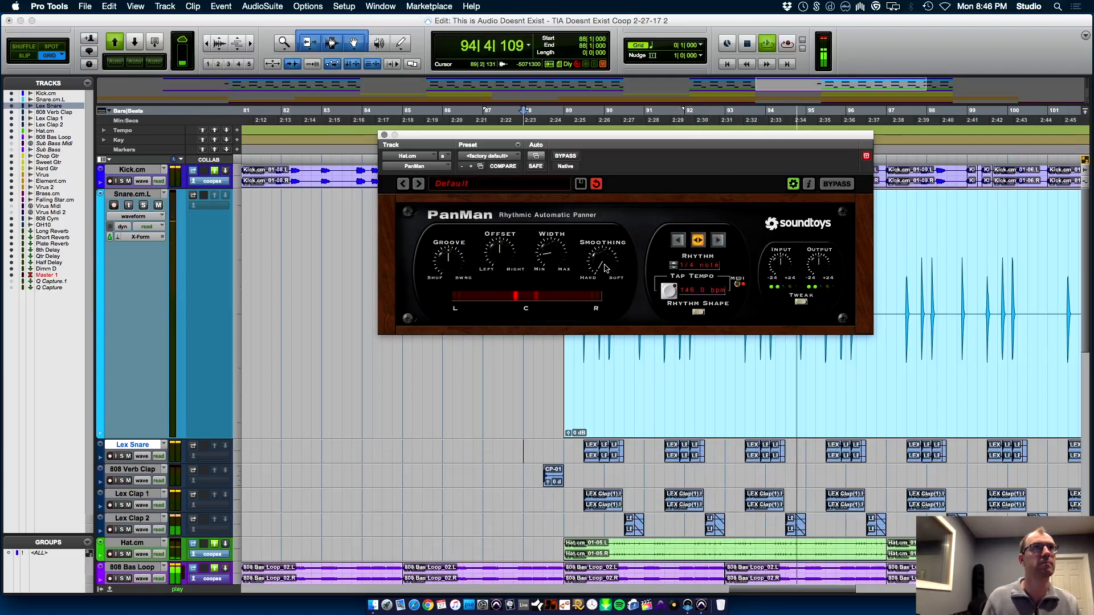
# - Switch PanMan on Hat.cm to Random mode with a 1/16th rhythm
pyautogui.click(698, 312)
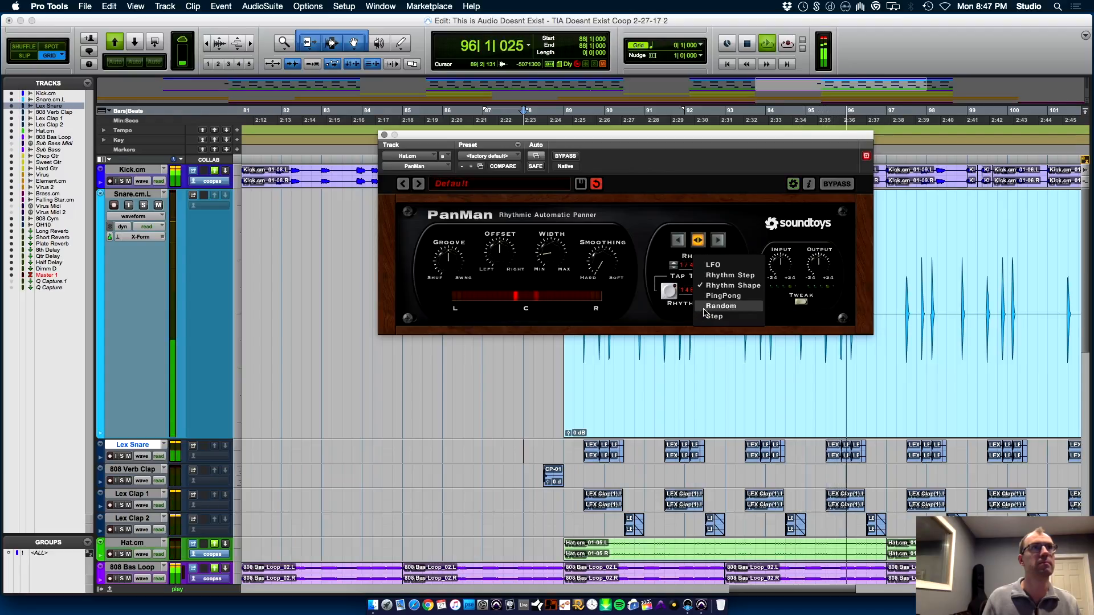
pyautogui.click(712, 307)
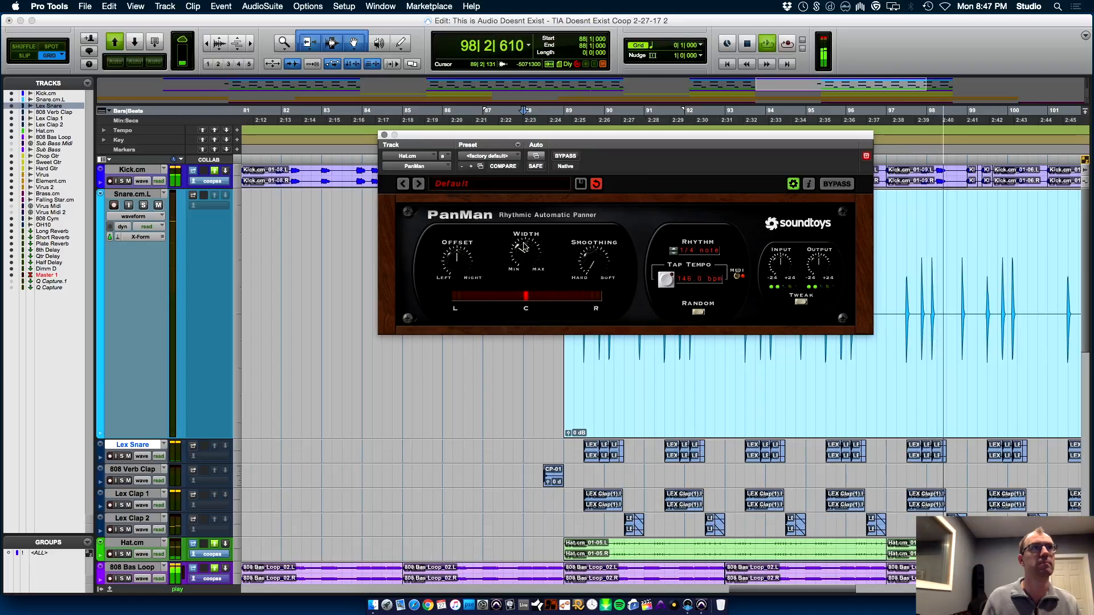
pyautogui.click(673, 253)
pyautogui.click(673, 253)
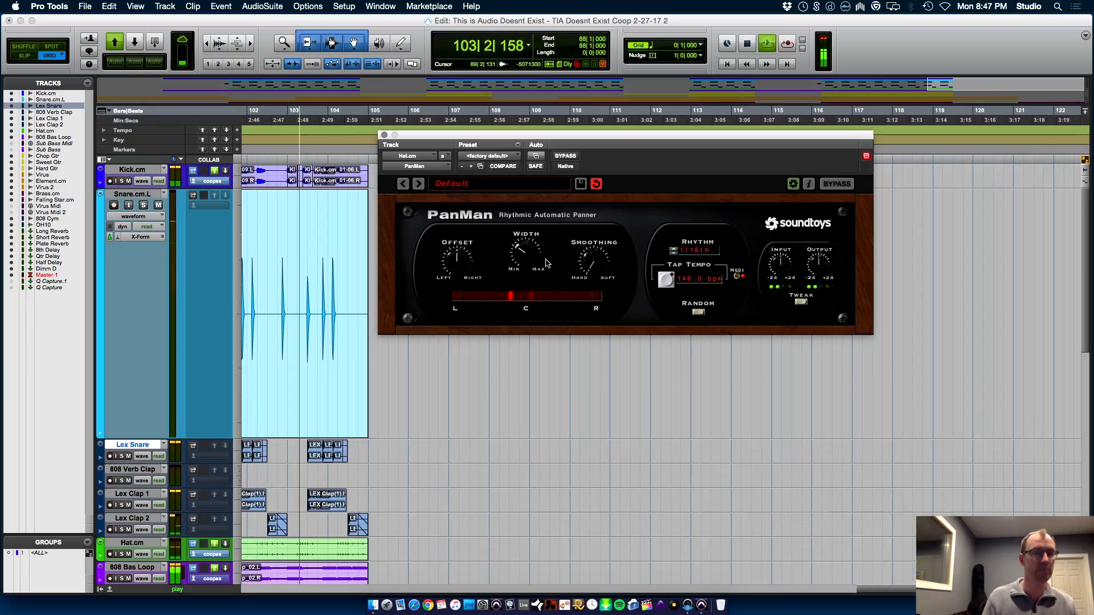
# - Shrink the Snare.cm.L track to the height of the other tracks and close the PanMan window
pyautogui.press('super+bracketleft')
pyautogui.press('super+bracketleft')
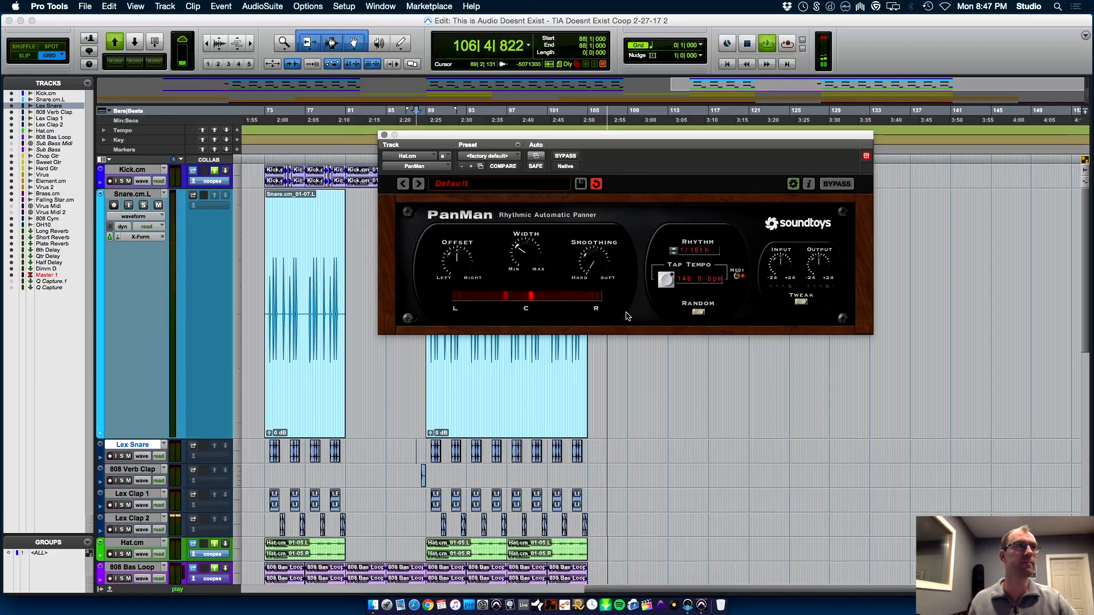
pyautogui.moveTo(122, 440); pyautogui.dragTo(135, 212)
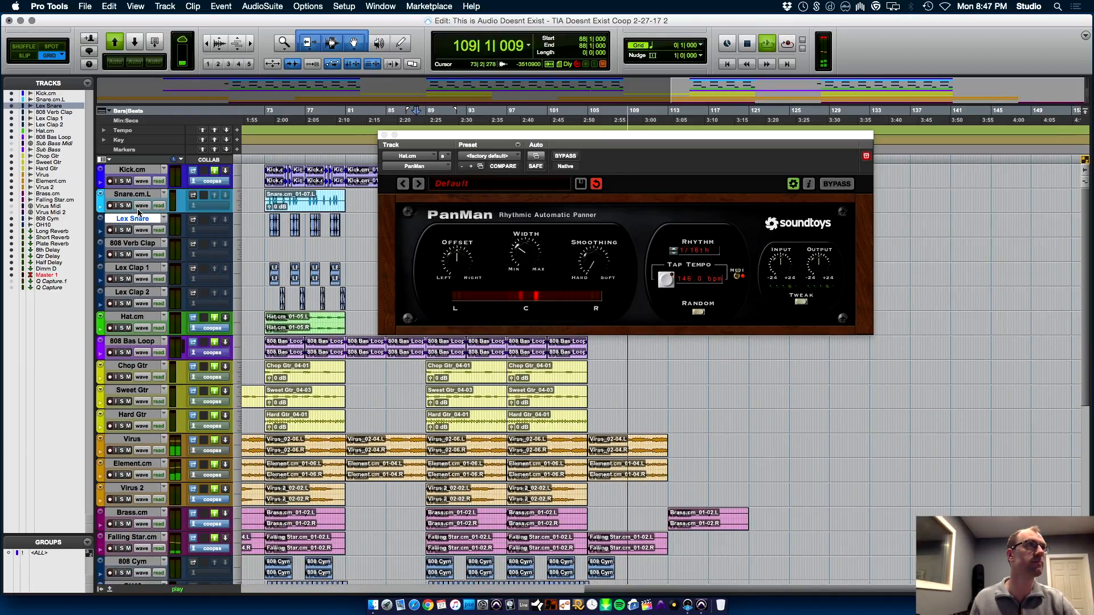
pyautogui.click(383, 135)
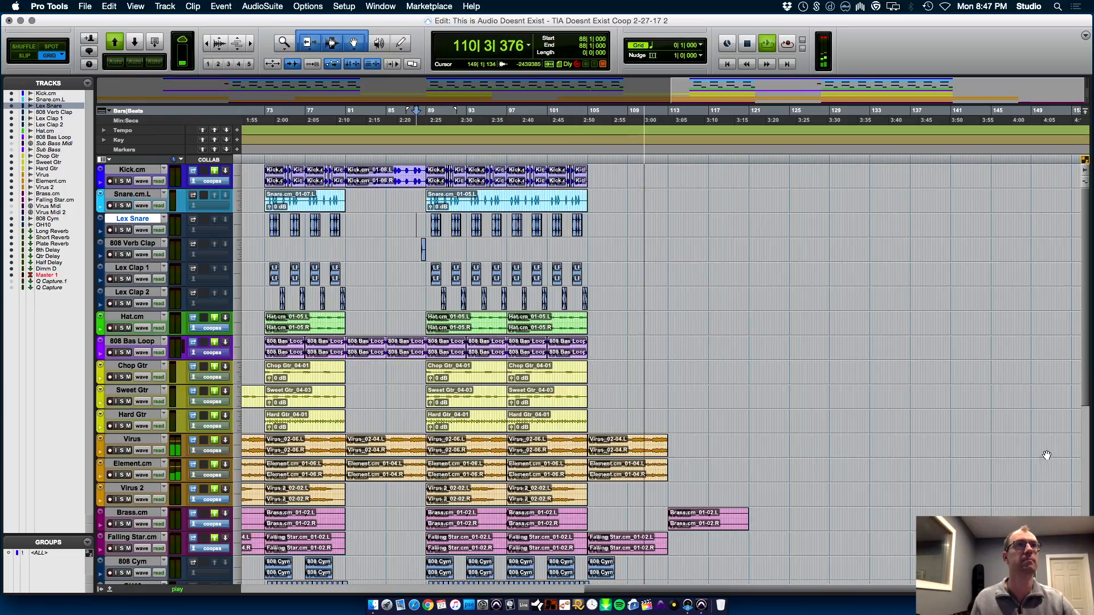
# - Try to extend the last Element.cm and Virus clips out to bar 129
pyautogui.moveTo(1083, 392); pyautogui.dragTo(1091, 446)
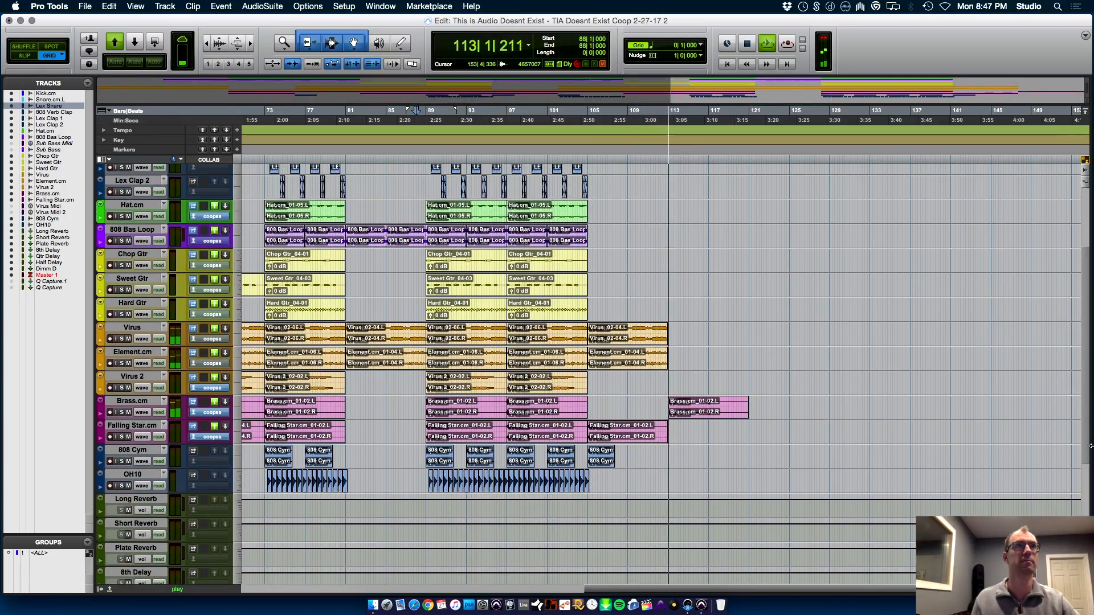
pyautogui.click(657, 377)
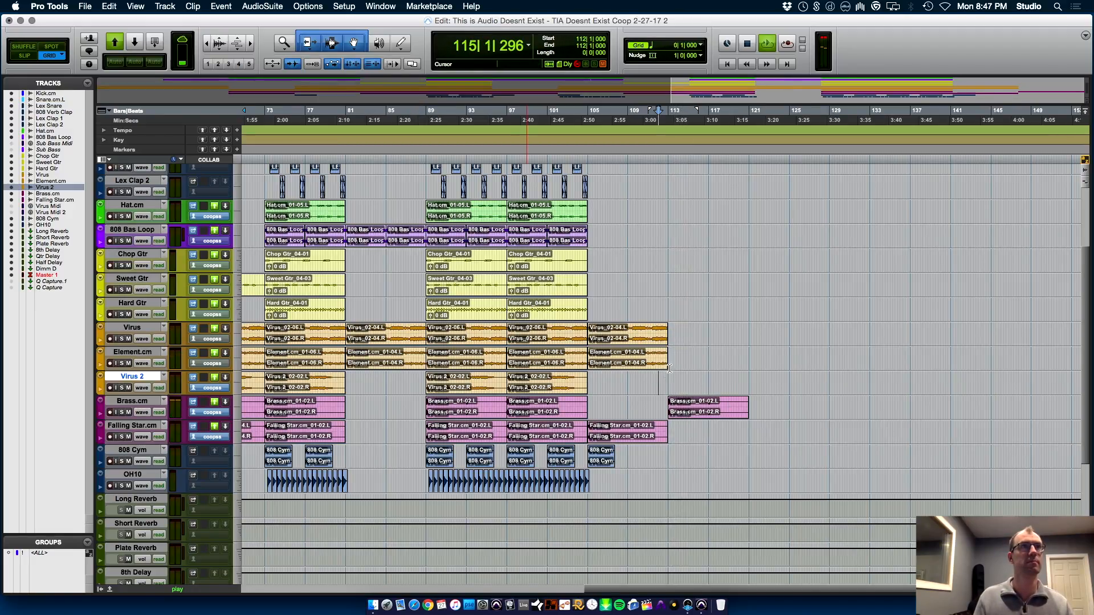
pyautogui.moveTo(669, 371); pyautogui.dragTo(829, 365)
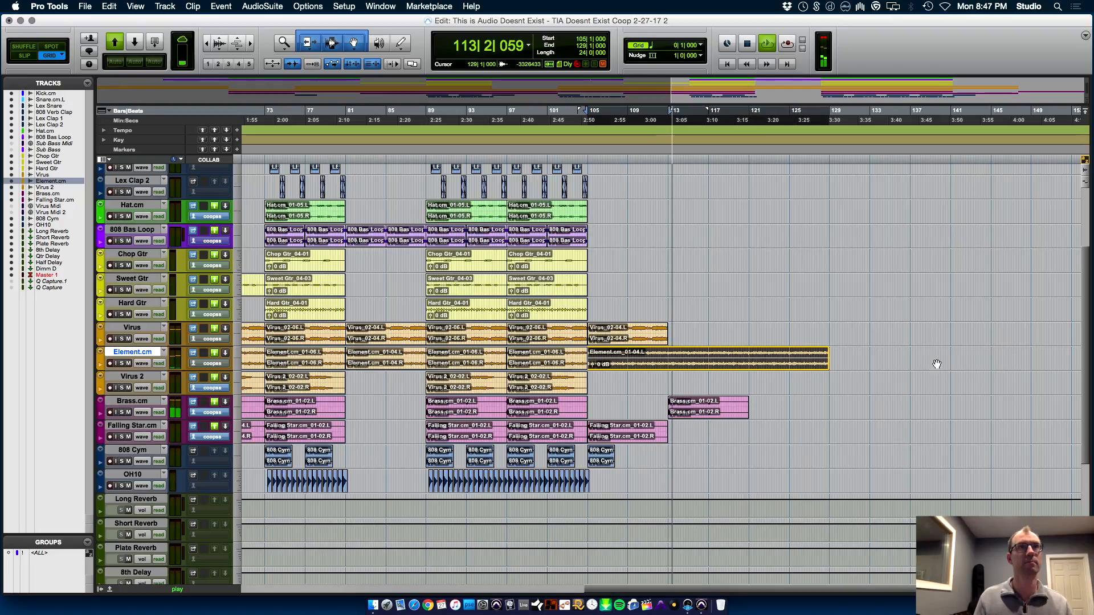
pyautogui.moveTo(667, 341); pyautogui.dragTo(1006, 340)
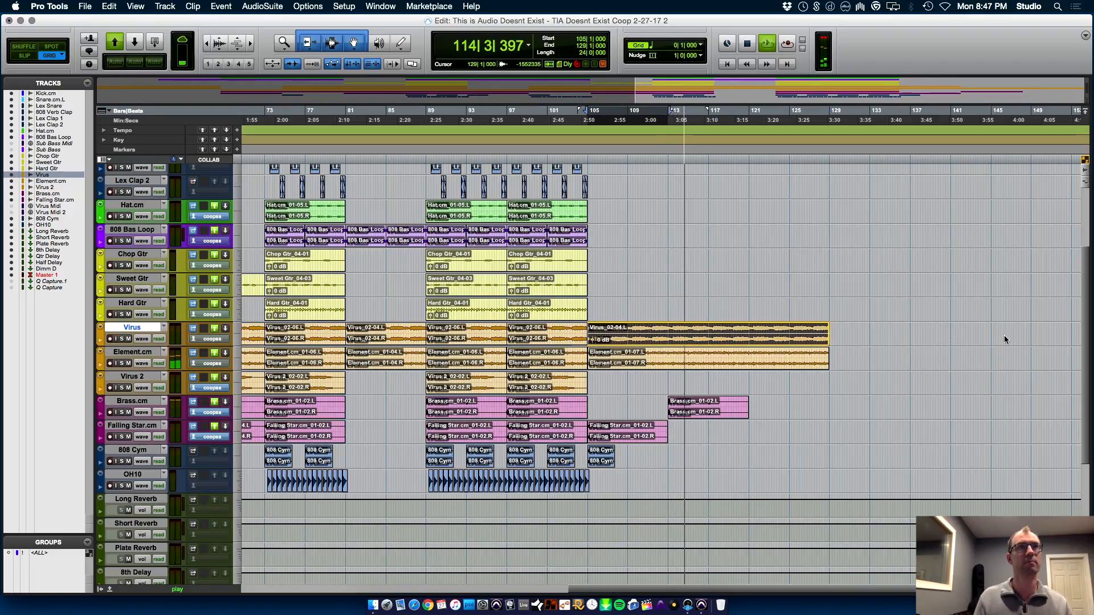
pyautogui.click(669, 325)
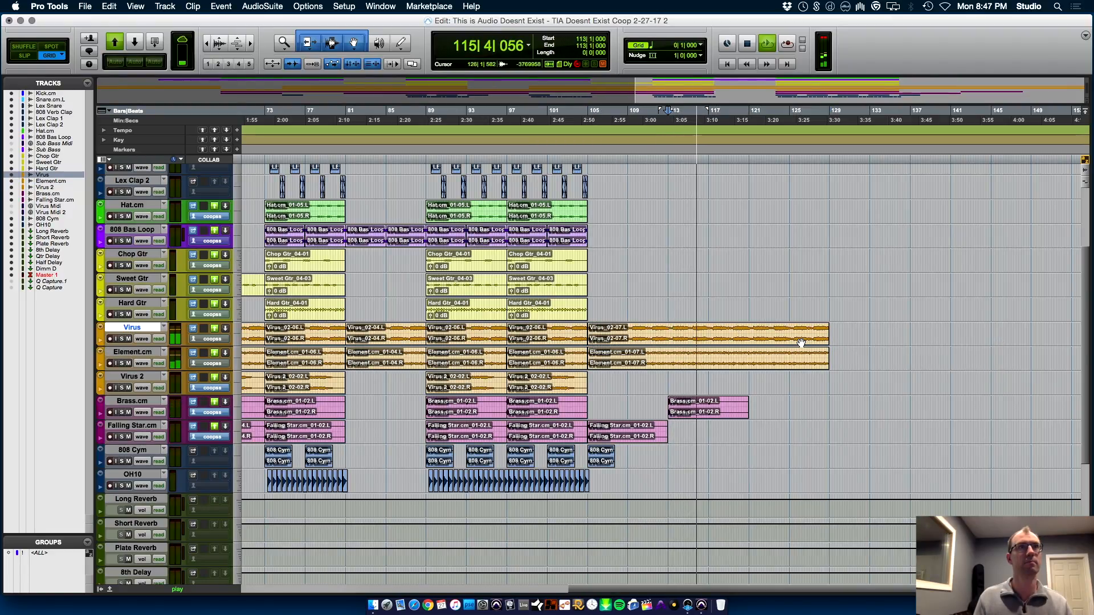
# - Undo the extensions of the last Virus and Element.cm clips
pyautogui.press('super+z')
pyautogui.press('super+bracketright')
pyautogui.press('super+bracketright')
pyautogui.press('space')
pyautogui.press('super+z')
pyautogui.press('super+bracketleft')
pyautogui.press('super+bracketleft')
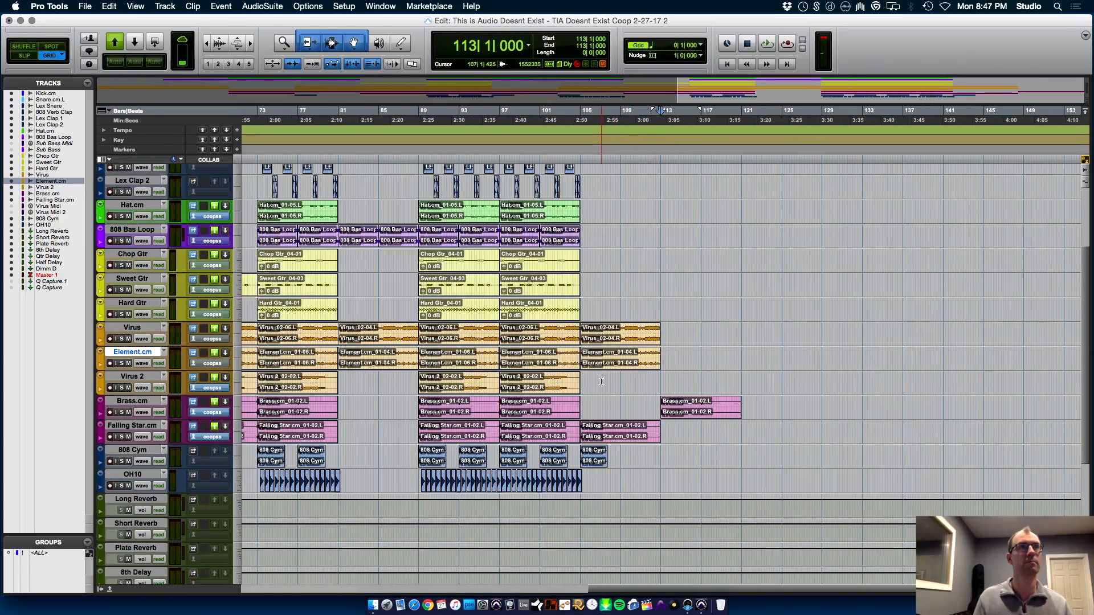
# - Play from bar 107 and extend the end of the last Virus clip to 113|3|000
pyautogui.click(601, 382)
pyautogui.press('space')
pyautogui.press('super+bracketright')
pyautogui.press('super+bracketright')
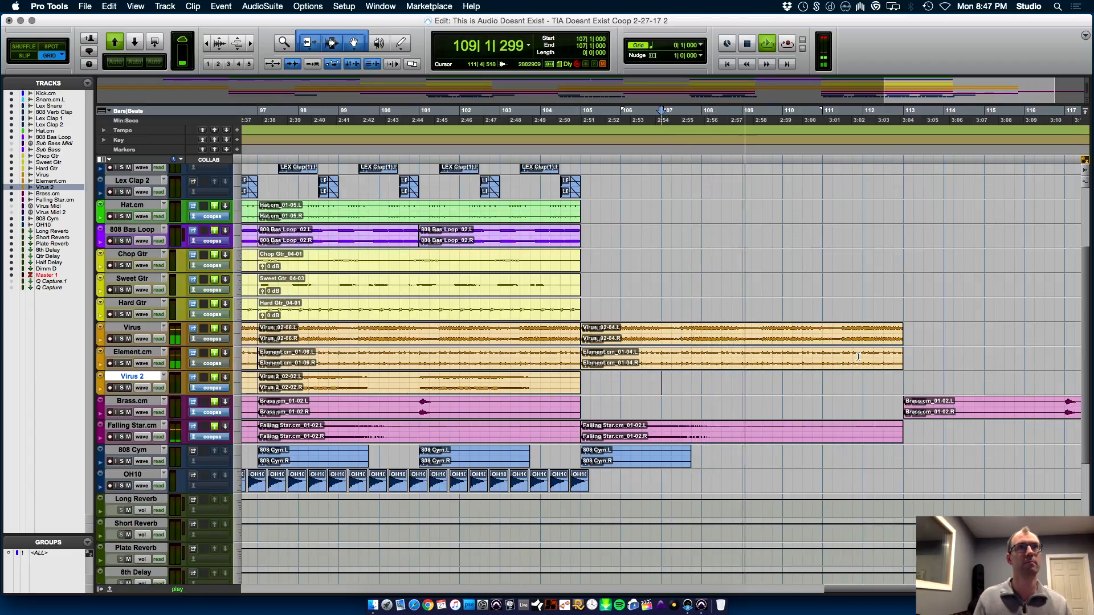
pyautogui.click(900, 337)
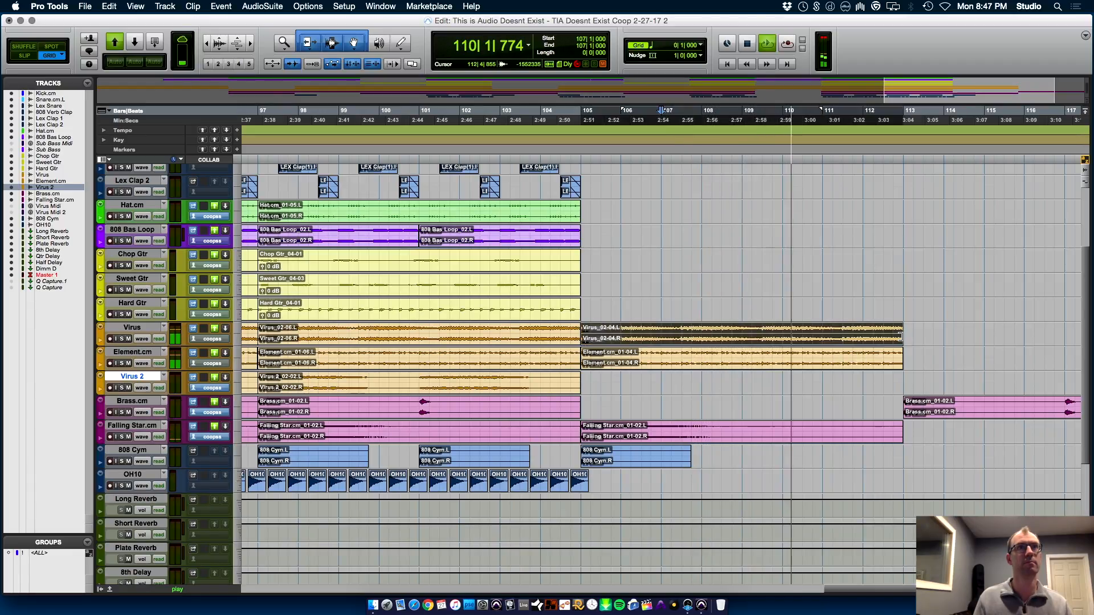
pyautogui.moveTo(901, 336)
pyautogui.mouseDown()
pyautogui.moveTo(939, 337)
pyautogui.moveTo(921, 337)
pyautogui.mouseUp()
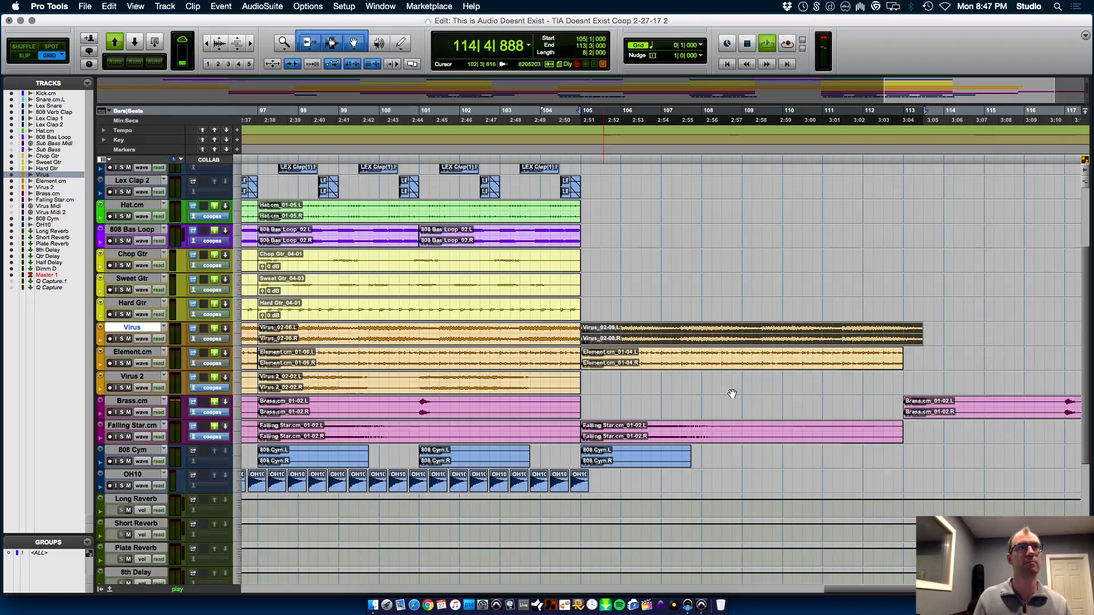
pyautogui.press('space')
# - Try to extend the end of the last Element.cm clip to 129|1|000, and undo the extension
pyautogui.press('super+bracketleft')
pyautogui.press('super+bracketleft')
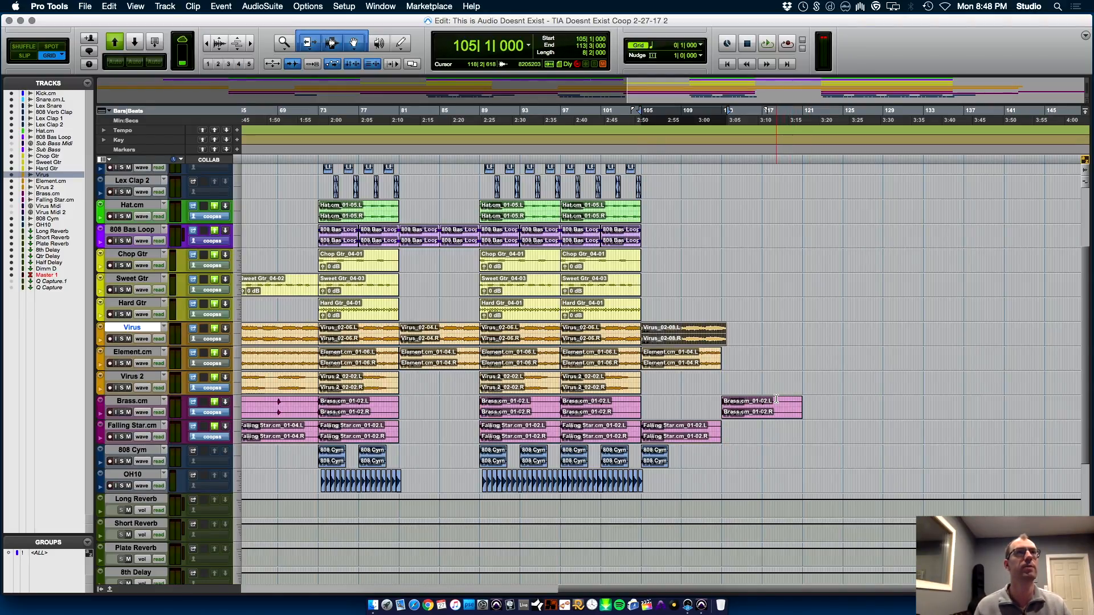
pyautogui.moveTo(717, 356); pyautogui.dragTo(882, 358)
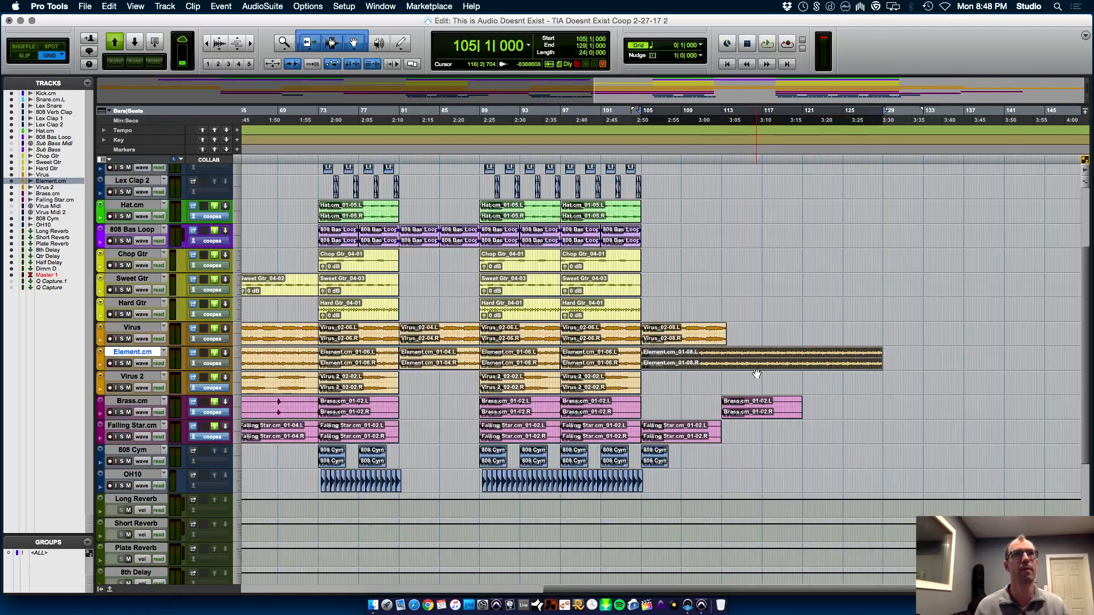
pyautogui.press('super+z')
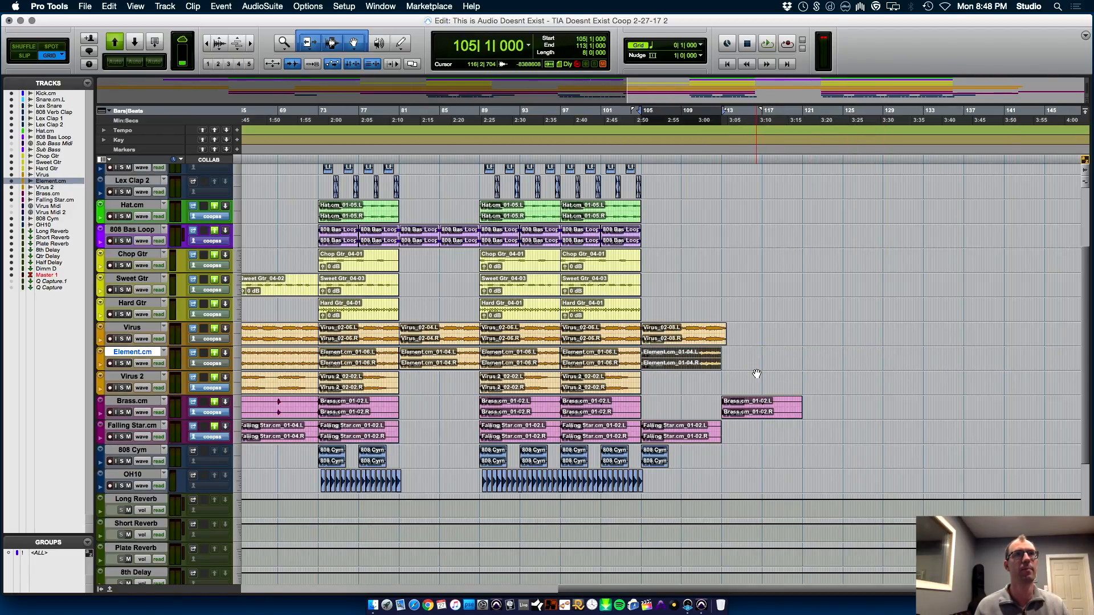
pyautogui.press('super+bracketleft')
pyautogui.press('super+bracketleft')
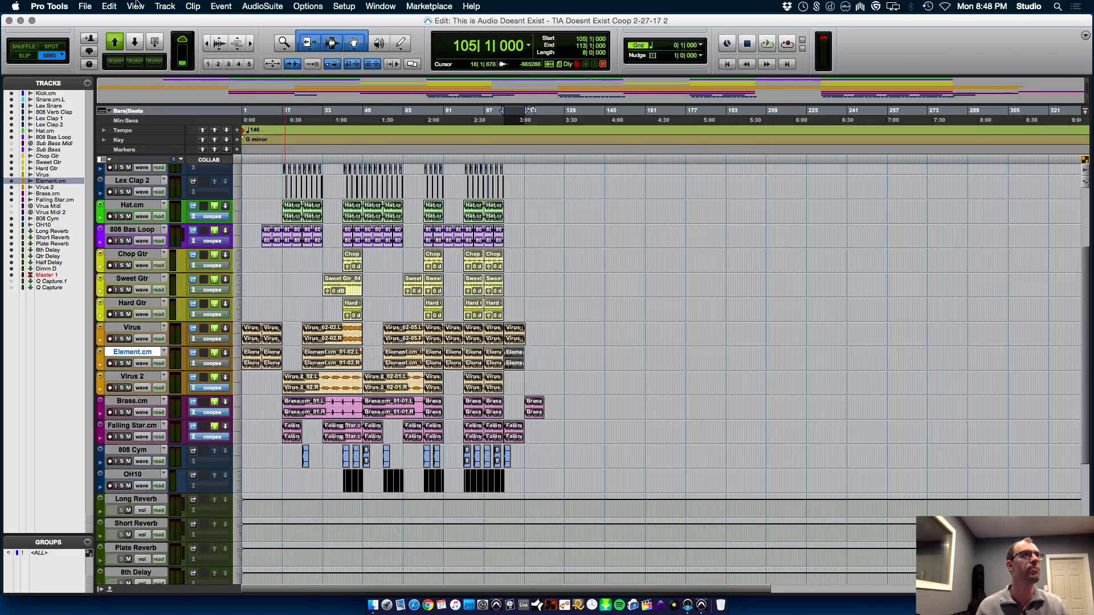
# - Open the project's 2-9-17 and 2-27-17 versions in turn from the revision history to review them
pyautogui.click(76, 3)
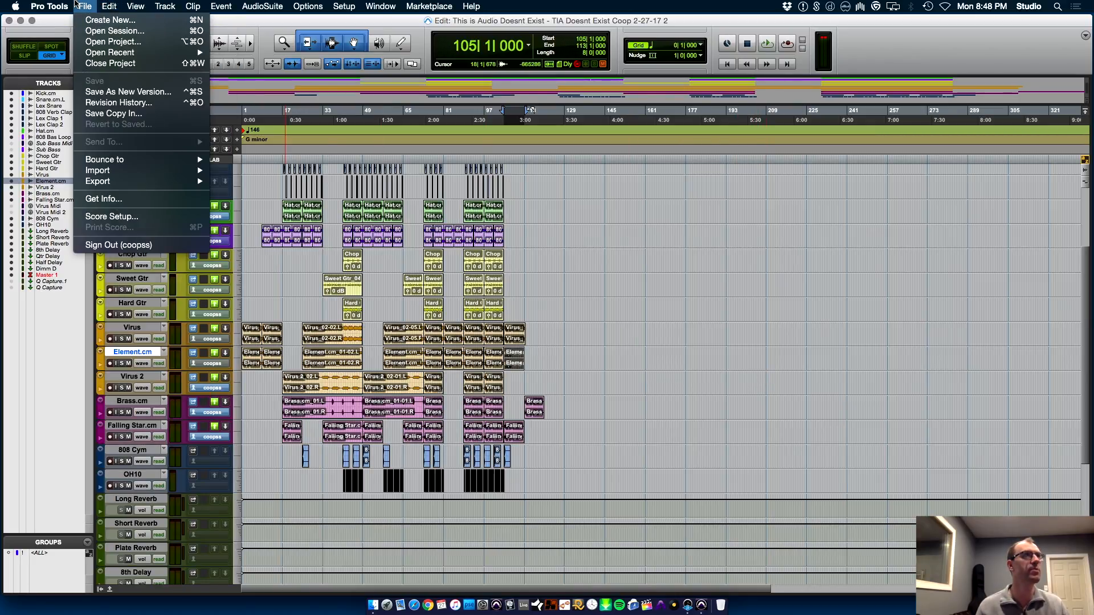
pyautogui.click(117, 103)
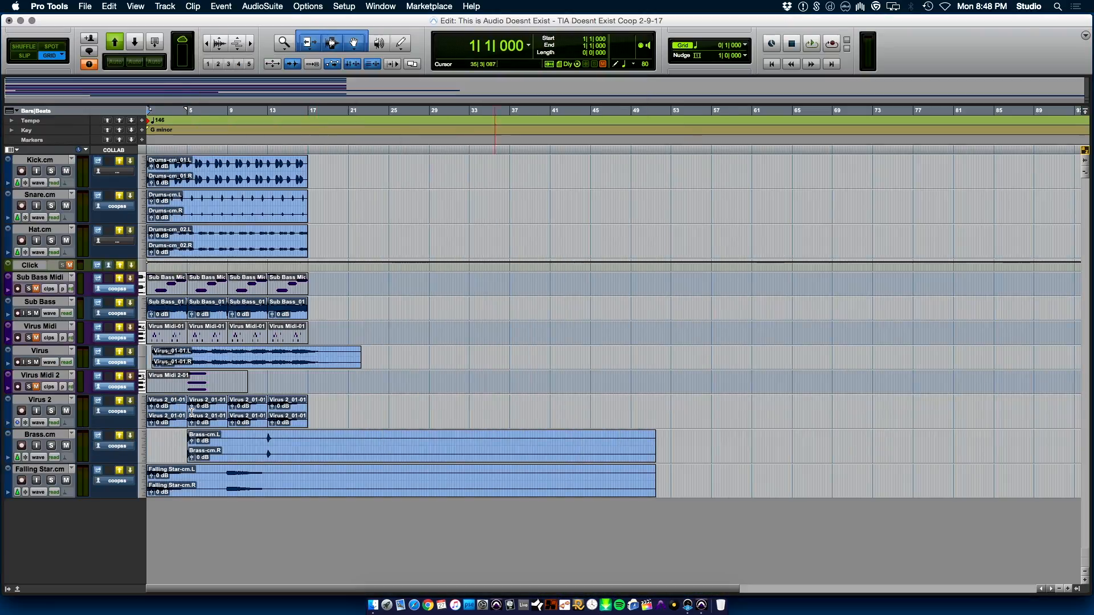
pyautogui.click(85, 6)
pyautogui.click(117, 103)
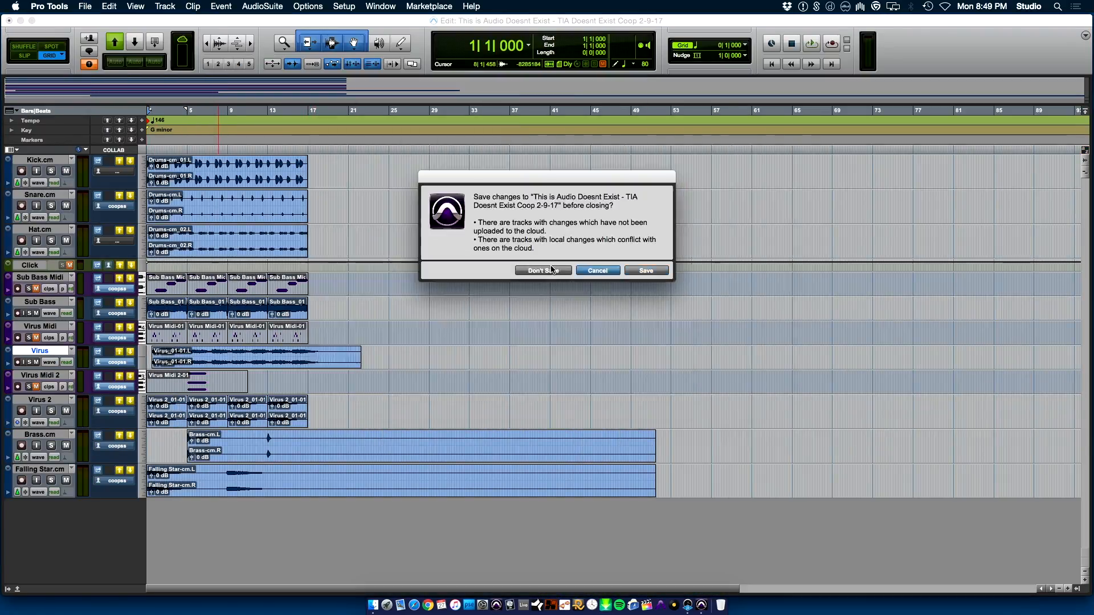
pyautogui.press('Return')
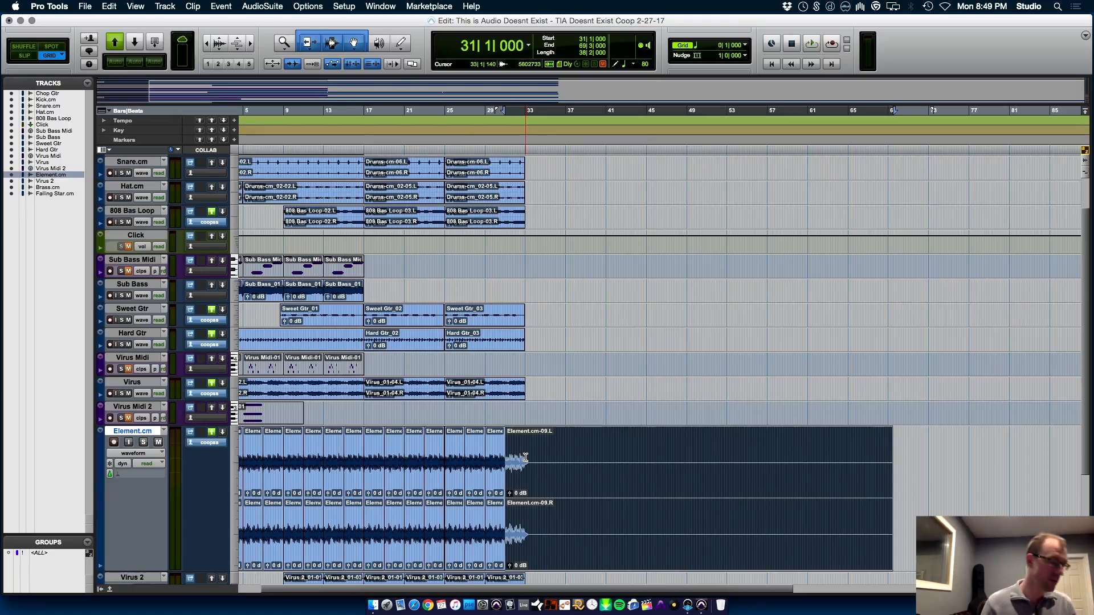
# - Separate the last Element.cm clip at 32|4|000 so its decaying tail is its own clip
pyautogui.press('t')
pyautogui.press('t')
pyautogui.press('t')
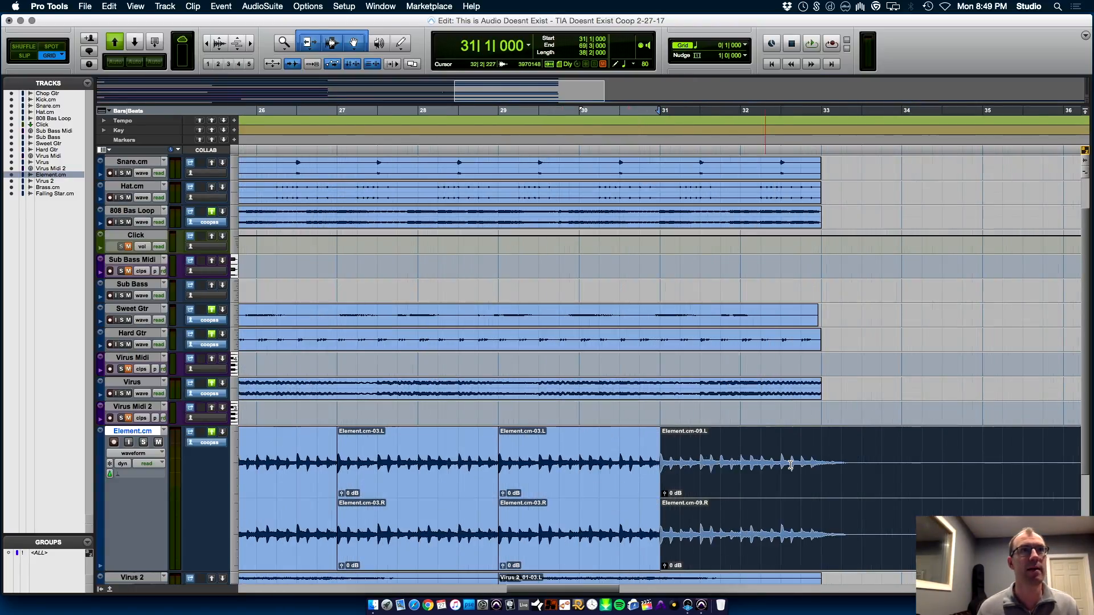
pyautogui.click(800, 452)
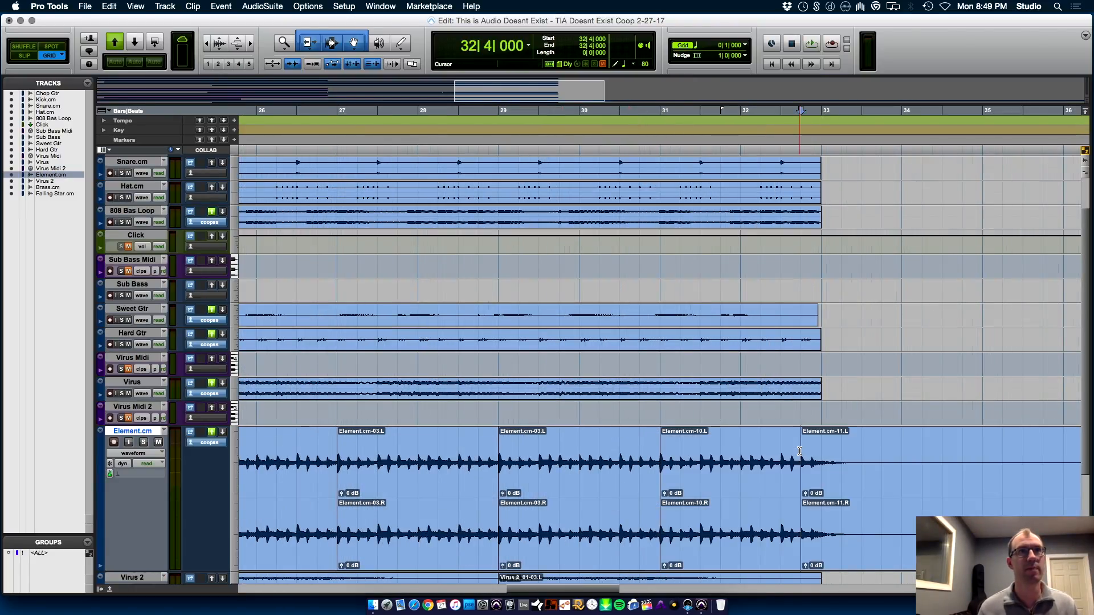
# - Extend the end of the last Virus clip to 38|2|129 and separate the clip at 31|3|000
pyautogui.press('r')
pyautogui.press('r')
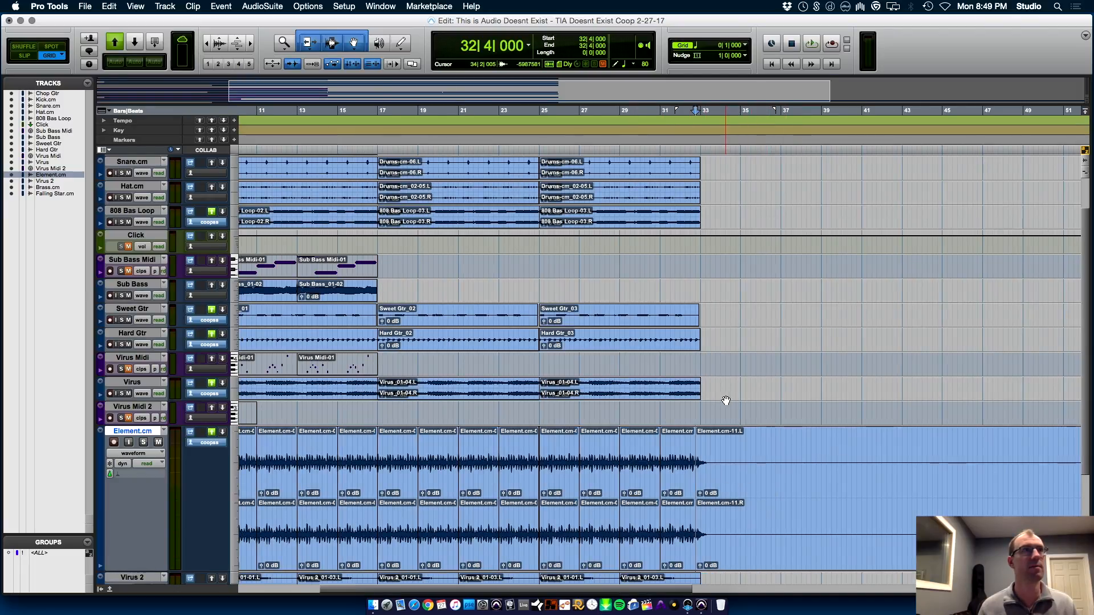
pyautogui.moveTo(695, 388); pyautogui.dragTo(995, 391)
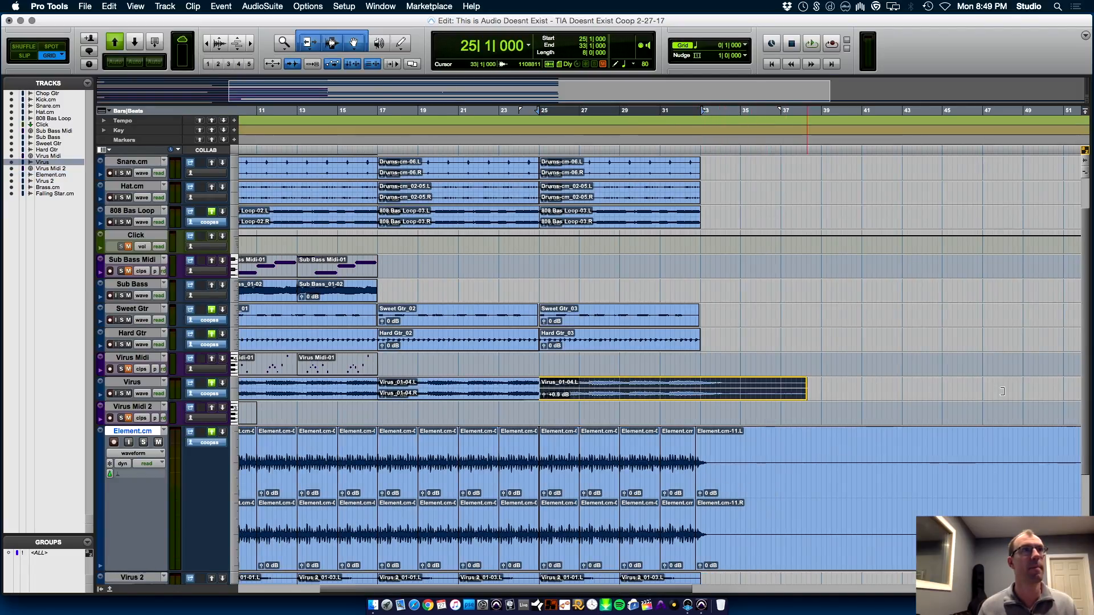
pyautogui.moveTo(1077, 394); pyautogui.dragTo(1076, 394)
pyautogui.press('t')
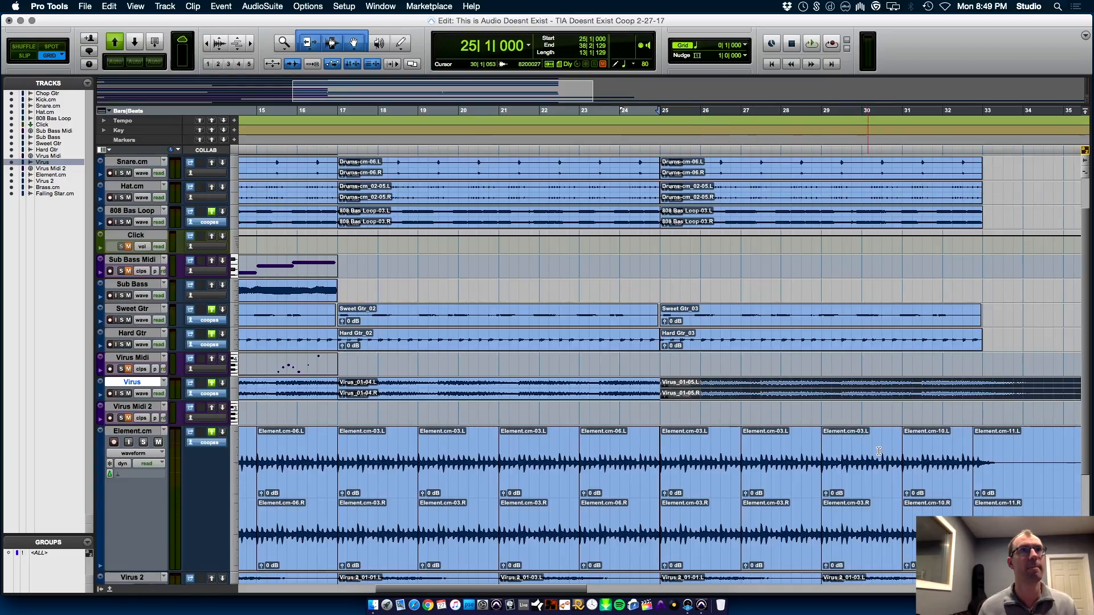
pyautogui.click(922, 384)
# - Consolidate the Virus tail clip that runs from 31|3|000 to 38|2|129
pyautogui.press('r')
pyautogui.press('r')
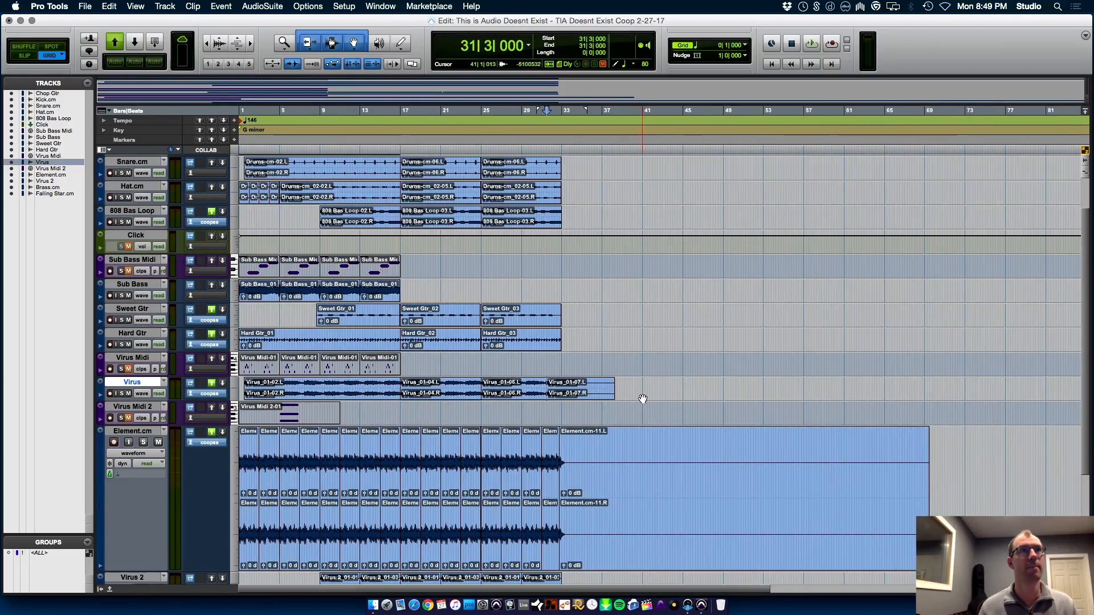
pyautogui.click(595, 396)
pyautogui.hotkey('alt', 'shift', '3')
# - Export the Virus tail clip as an interleaved 24-bit WAV into This Is Audio's "Copy of This is Audio Doesnt Exist" folder
pyautogui.press('super+shift+k')
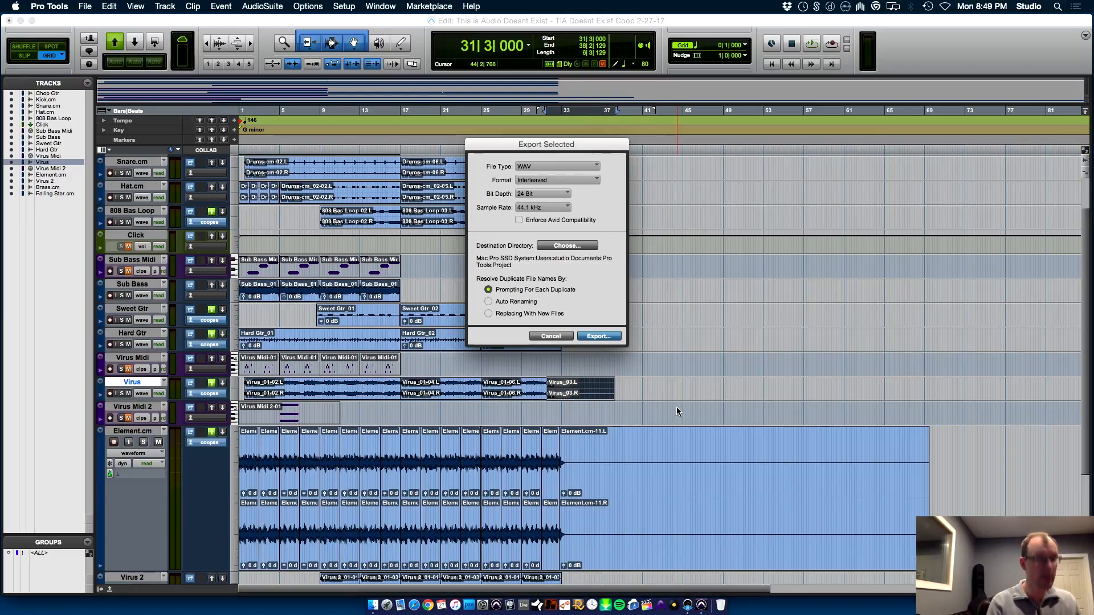
pyautogui.click(572, 245)
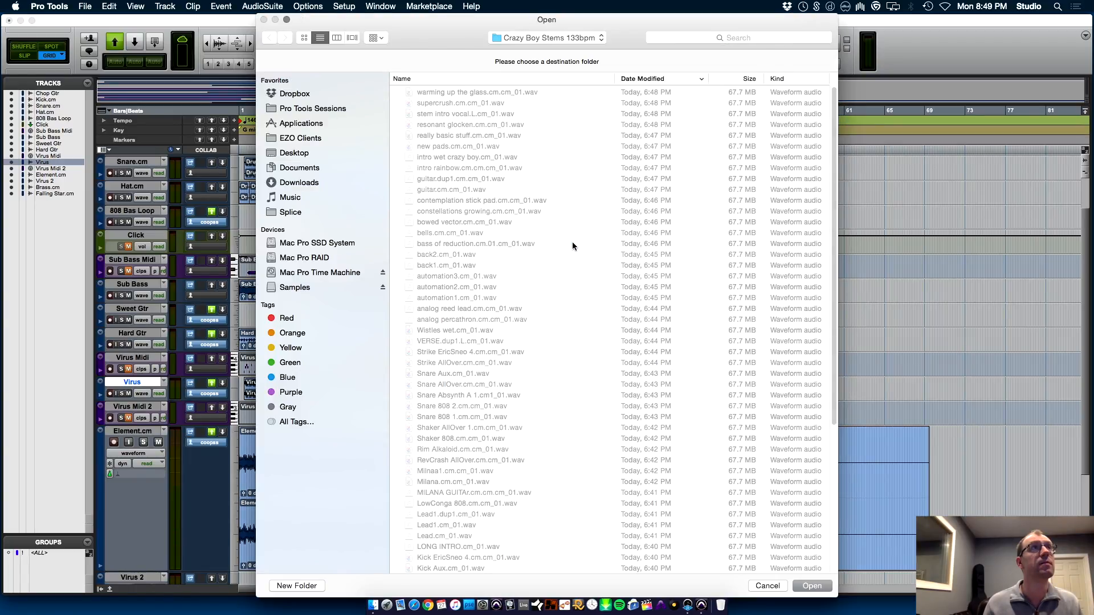
pyautogui.click(553, 38)
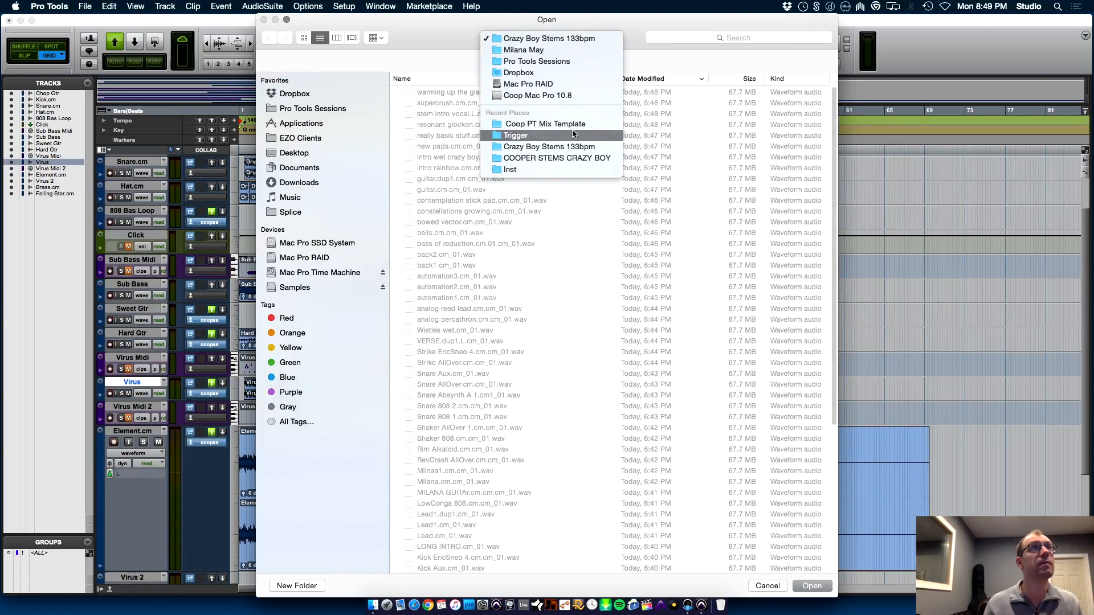
pyautogui.click(571, 61)
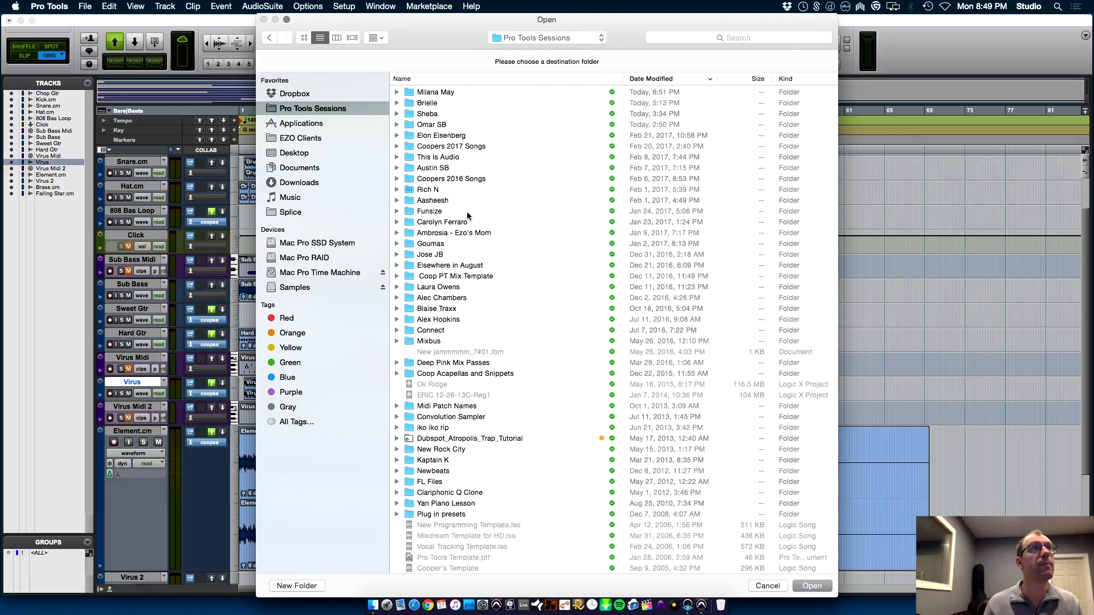
pyautogui.click(450, 78)
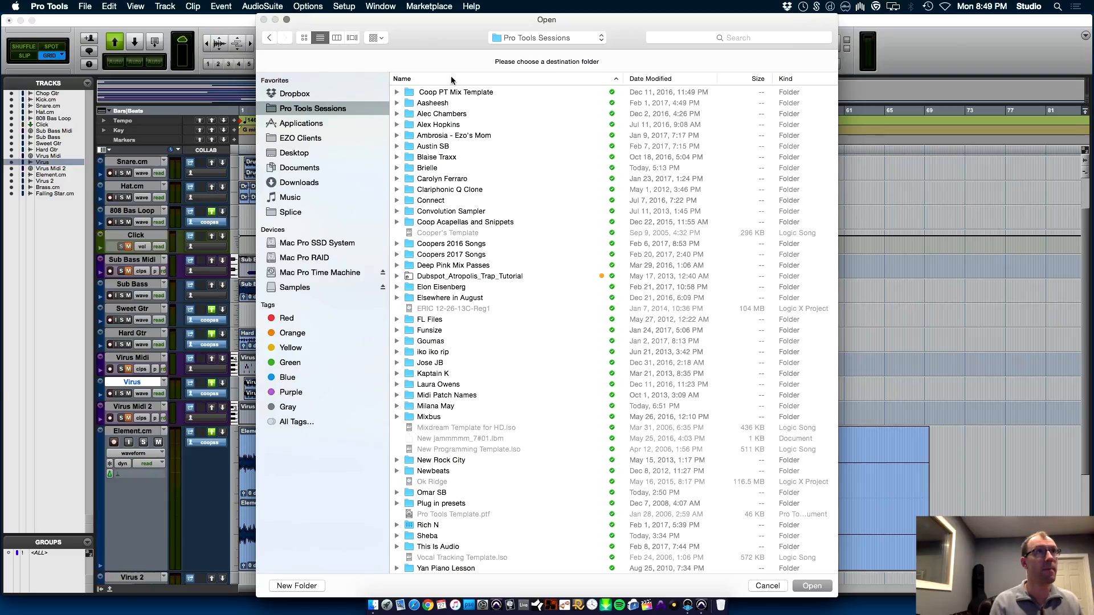
pyautogui.press('t')
pyautogui.press('super+Down')
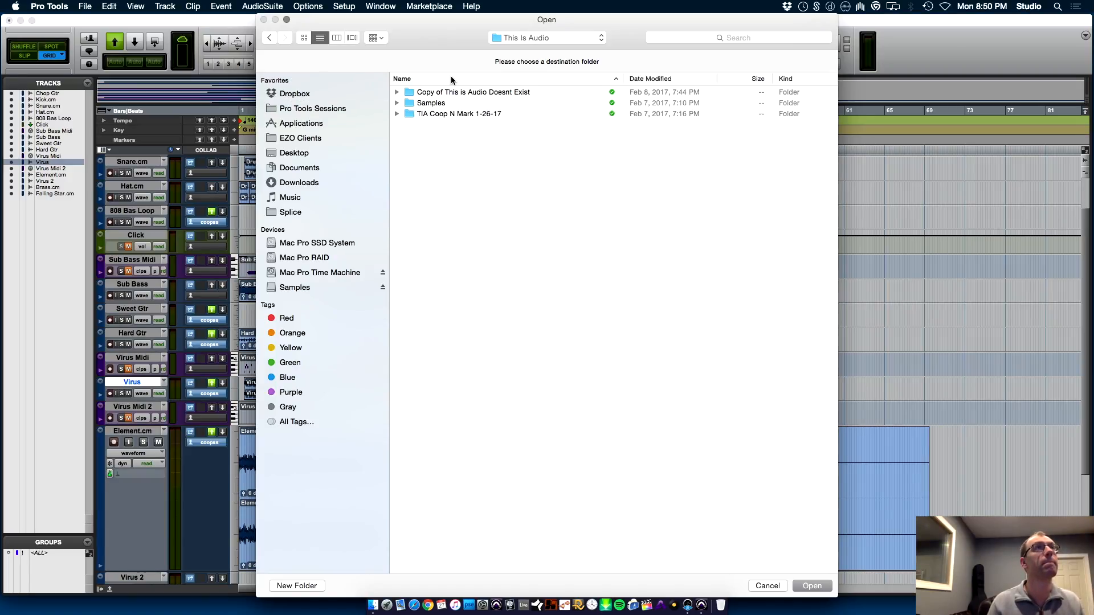
pyautogui.press('c')
pyautogui.press('super+Down')
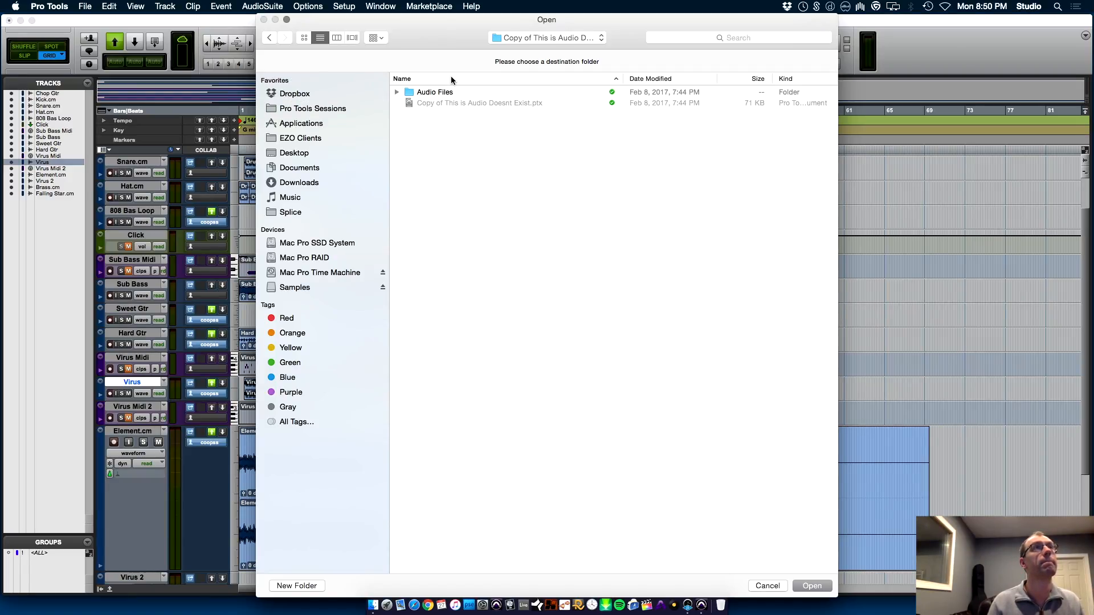
pyautogui.press('Return')
pyautogui.press('Return')
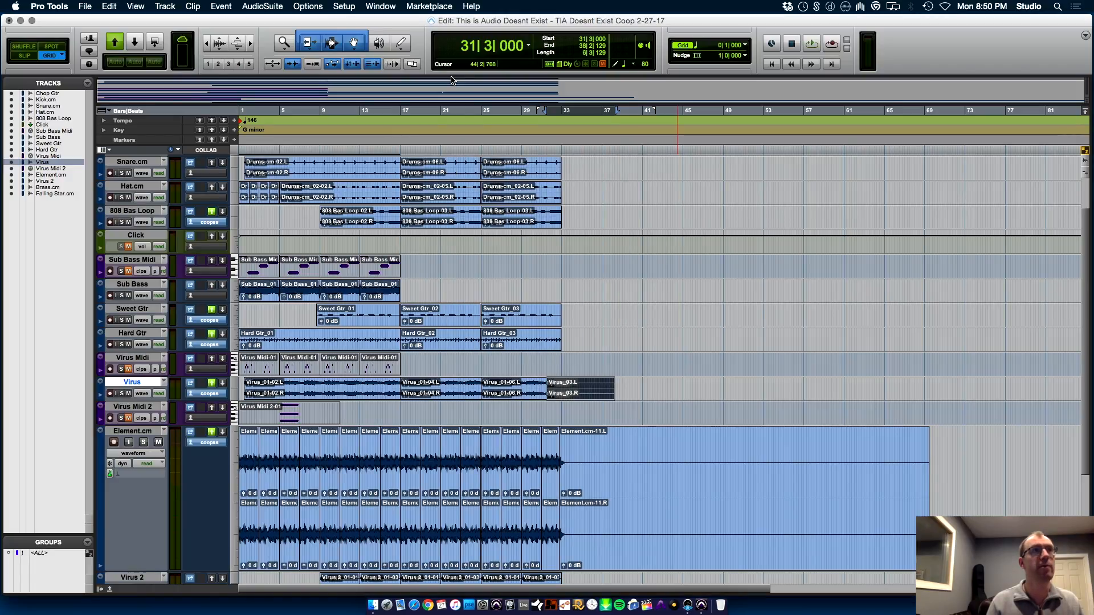
# - Trim the end of the Element.cm tail clip to 37|4|000
pyautogui.click(703, 567)
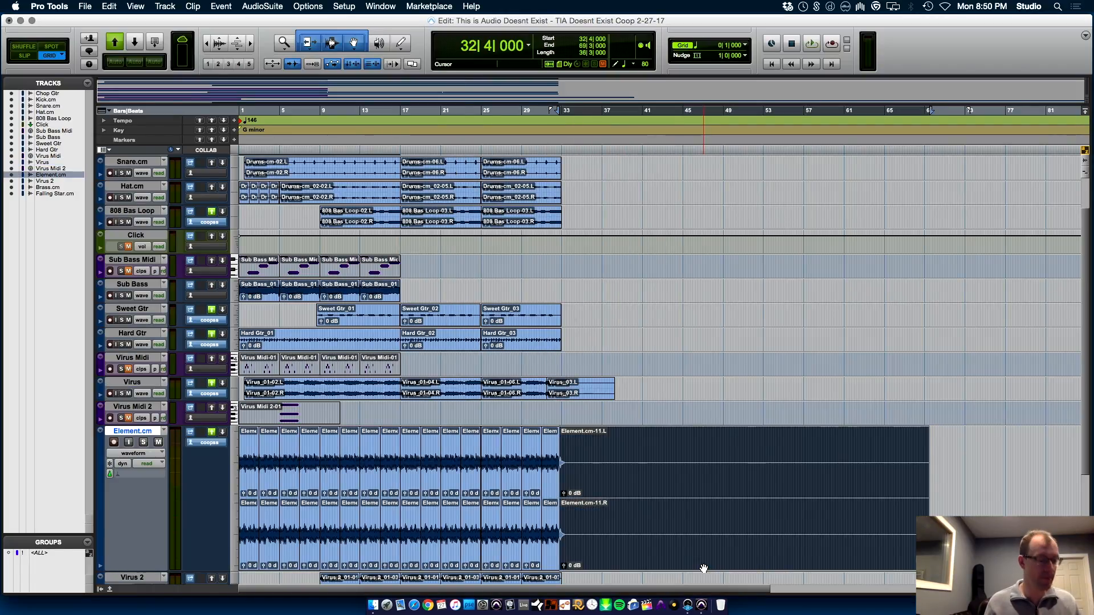
pyautogui.click(610, 477)
pyautogui.press('s')
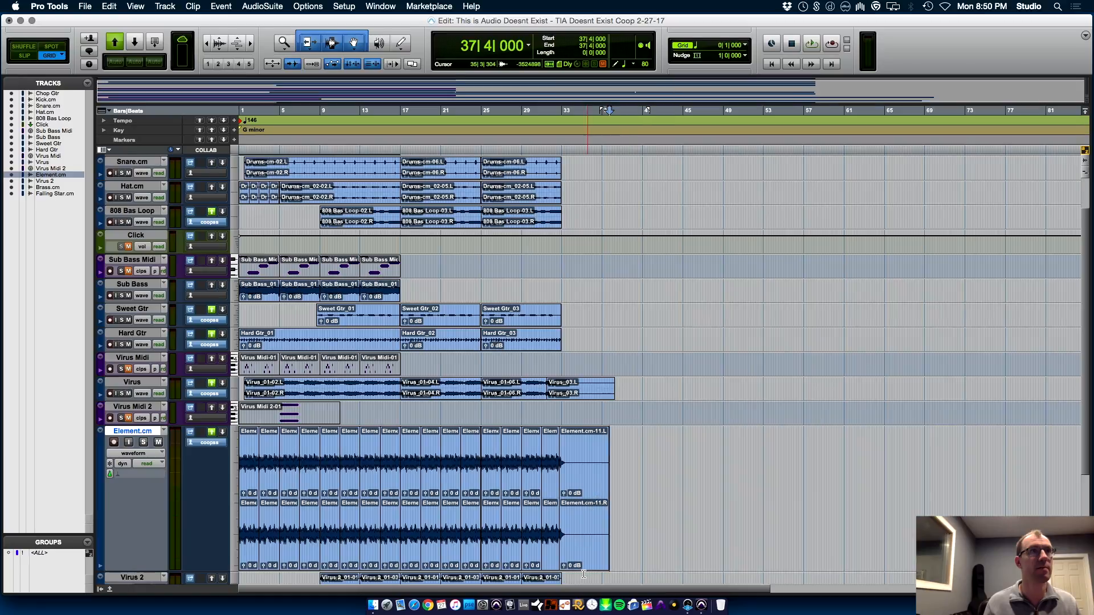
# - Consolidate the Element.cm tail clip and export it as a WAV to the same folder
pyautogui.click(581, 564)
pyautogui.hotkey('alt', 'shift', '3')
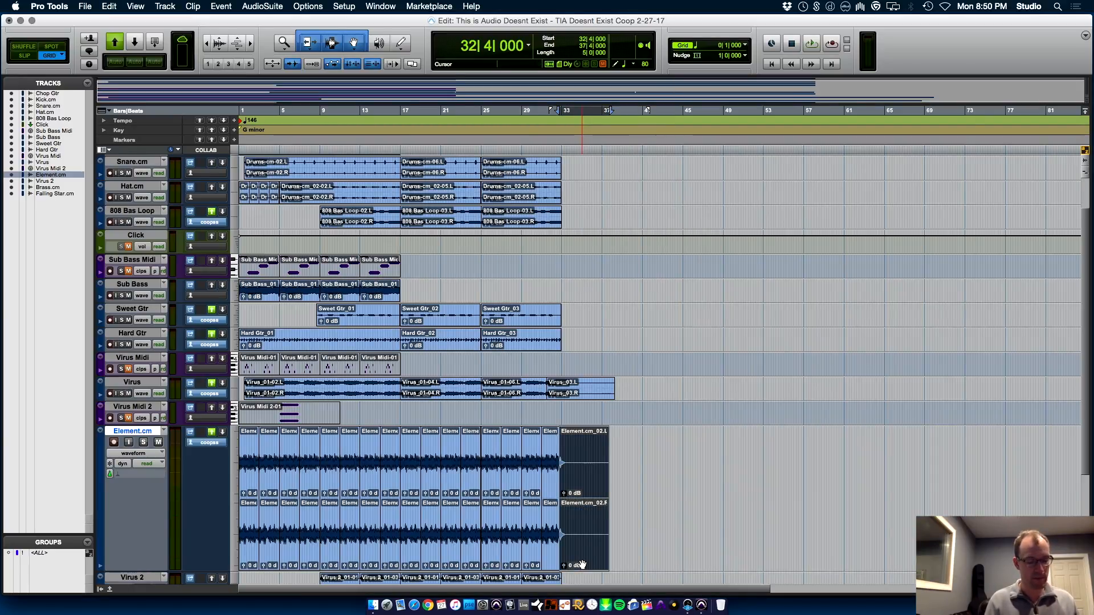
pyautogui.press('super+shift+k')
pyautogui.press('Return')
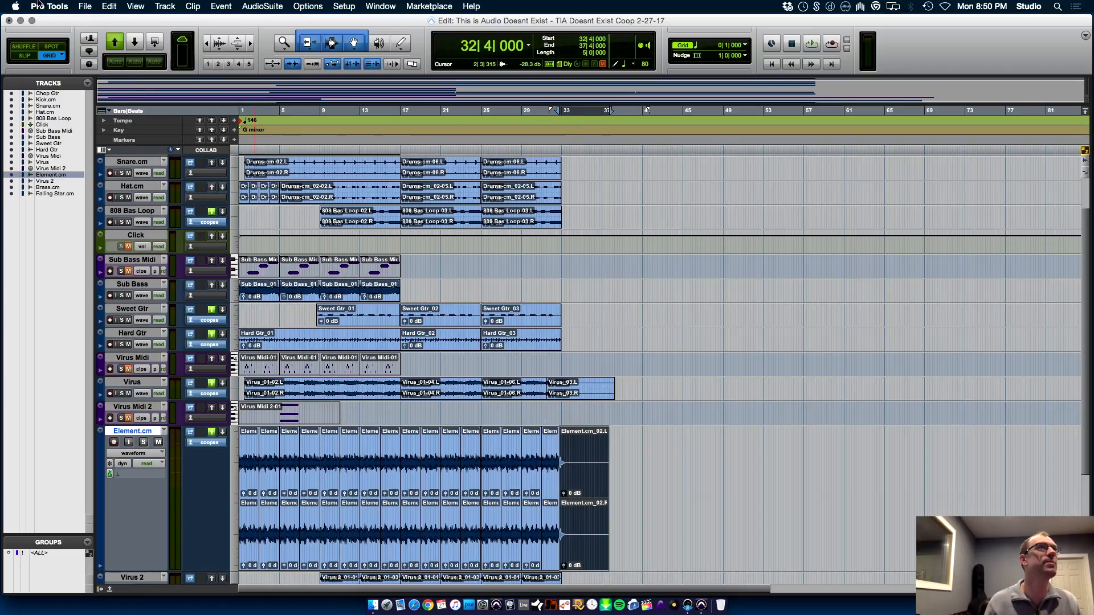
# - Open the TIA Doesnt Exist Coop 2-27-17 2 version from the revision history without saving changes, and cancel the audio import
pyautogui.click(85, 6)
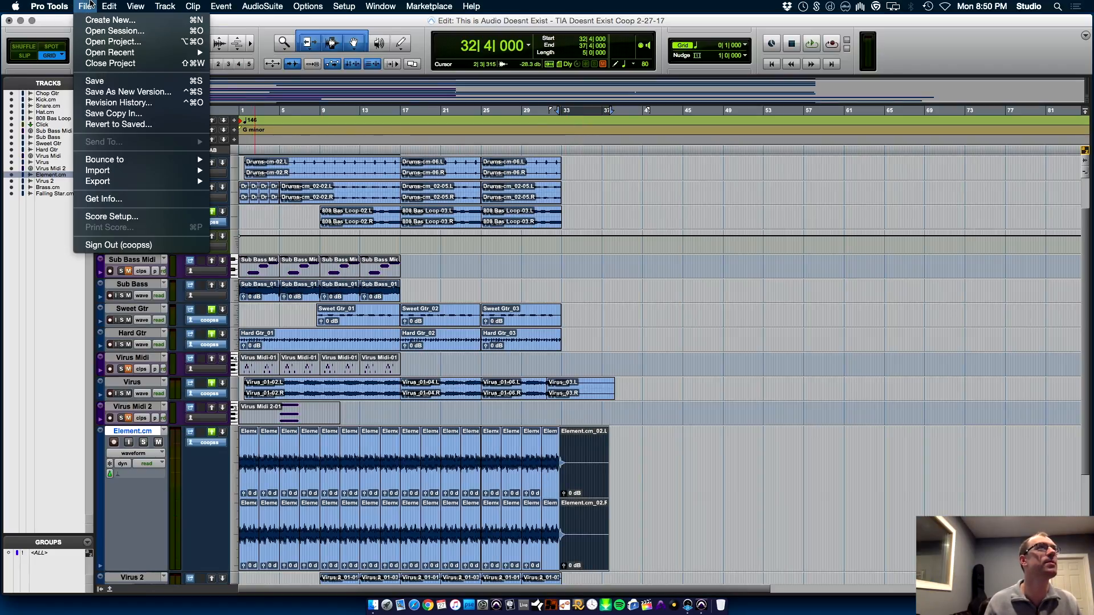
pyautogui.click(137, 103)
pyautogui.moveTo(583, 228); pyautogui.dragTo(480, 108)
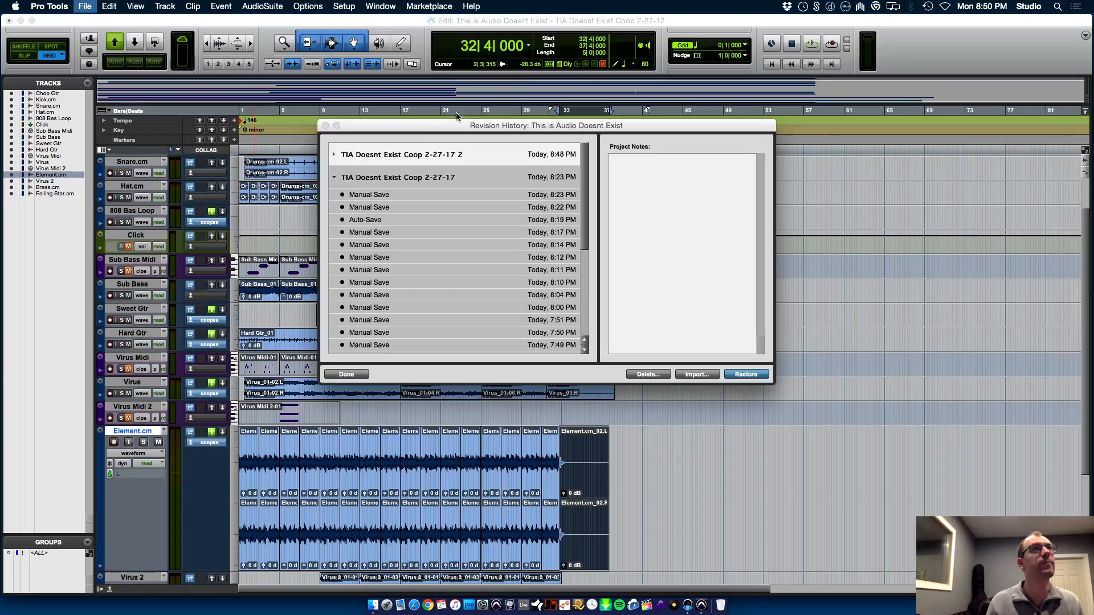
pyautogui.click(333, 155)
pyautogui.doubleClick(401, 172)
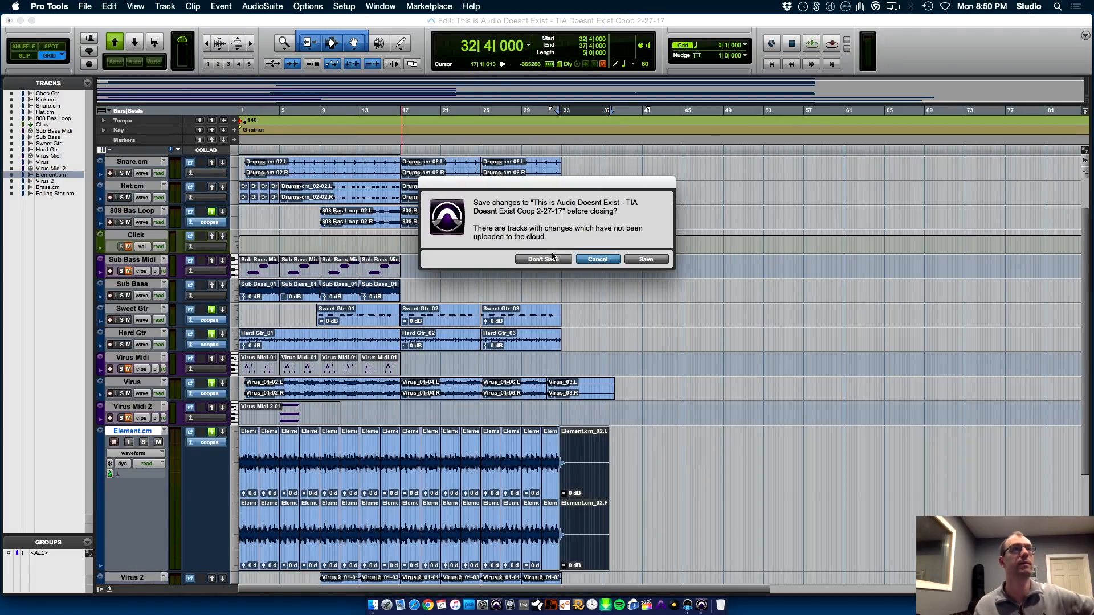
pyautogui.click(552, 258)
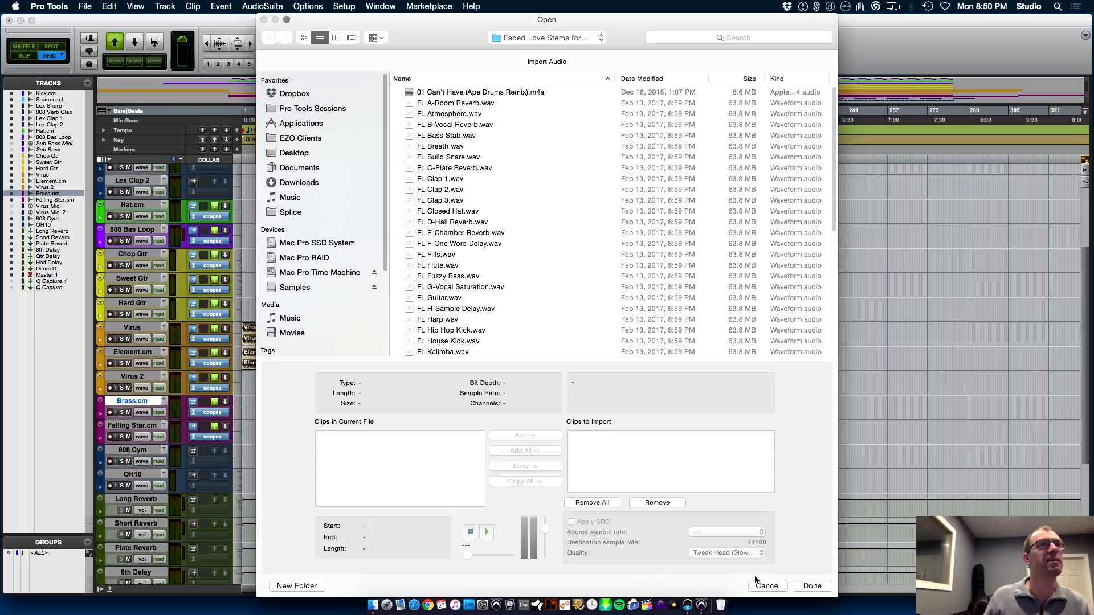
pyautogui.click(758, 585)
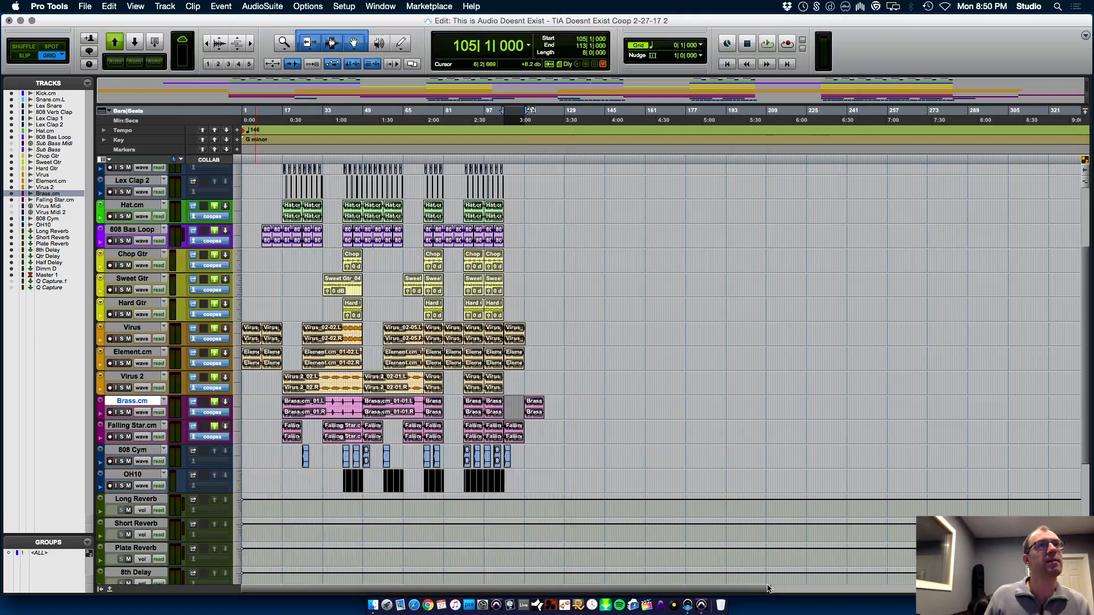
# - Examine the endings of the last Virus and Element.cm clips around bar 113
pyautogui.click(518, 370)
pyautogui.press('t')
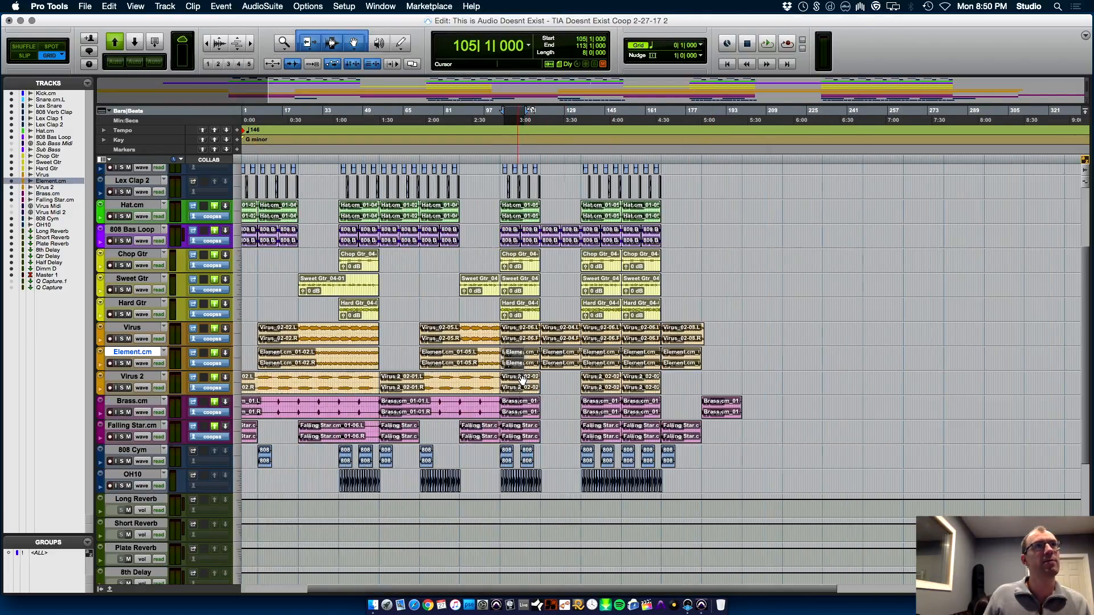
pyautogui.click(711, 377)
pyautogui.press('t')
pyautogui.press('t')
pyautogui.press('t')
pyautogui.press('t')
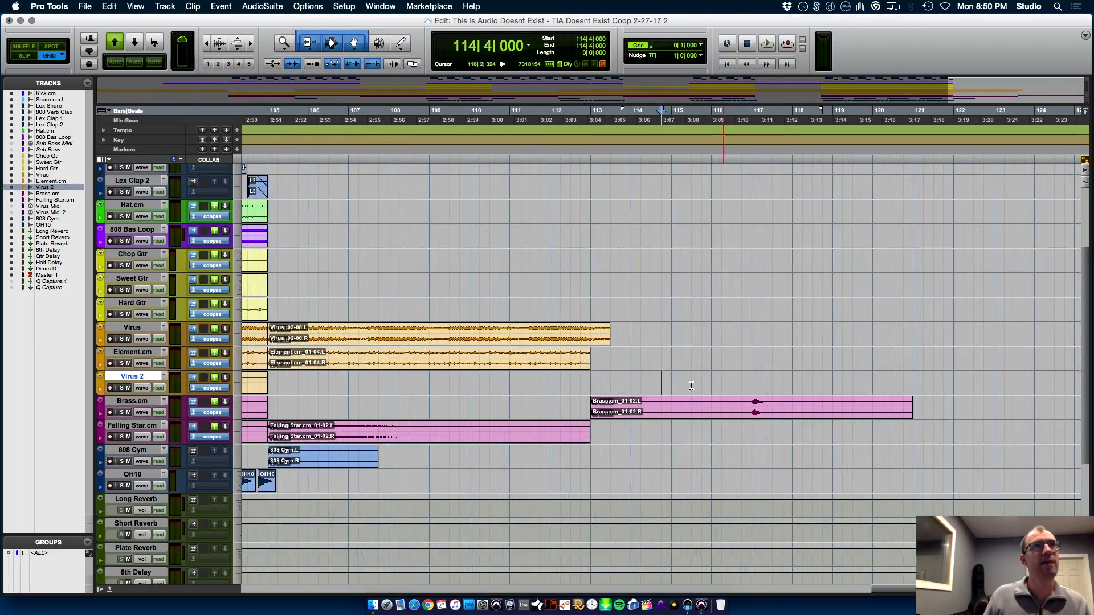
# - Switch to Finder and open the "Copy of This is Audio Doesnt Exist" folder inside This Is Audio in a new window
pyautogui.press('super+Tab')
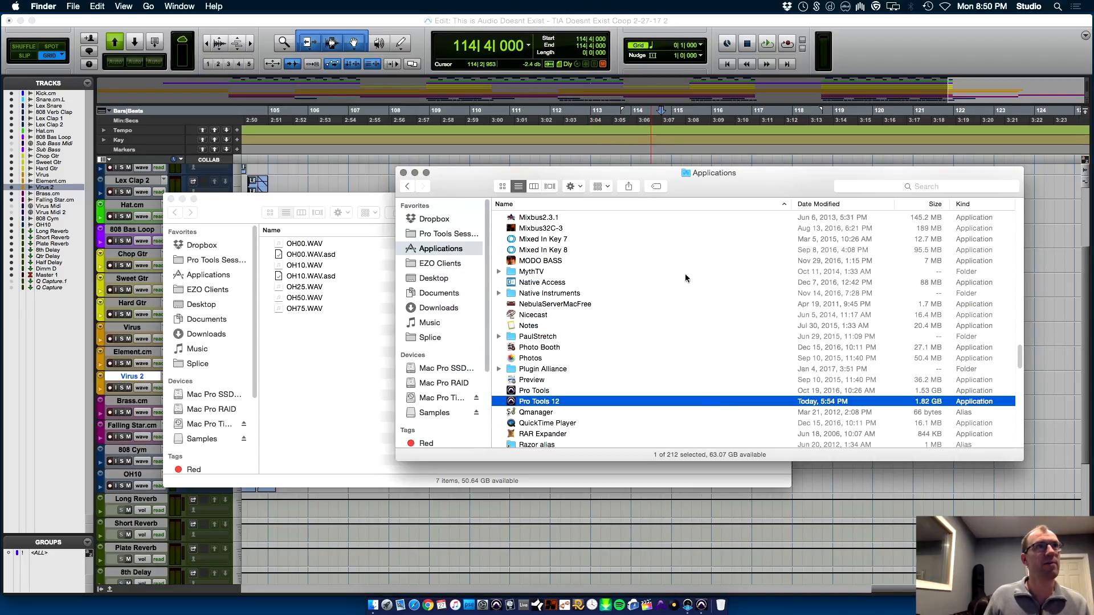
pyautogui.press('super+w')
pyautogui.press('super+w')
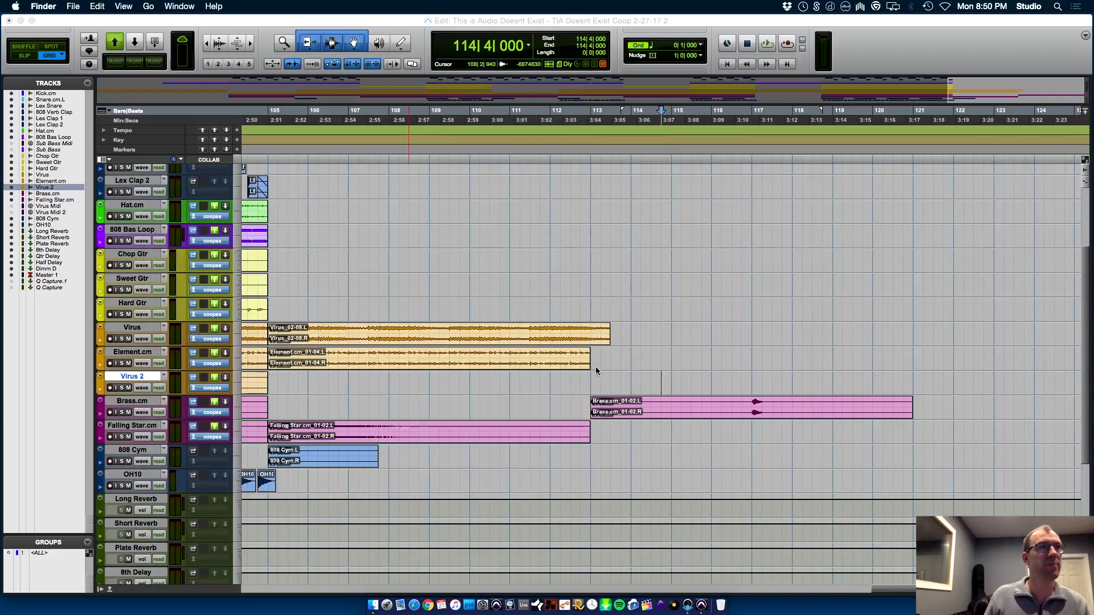
pyautogui.press('super+n')
pyautogui.moveTo(757, 182); pyautogui.dragTo(988, 121)
pyautogui.click(776, 385)
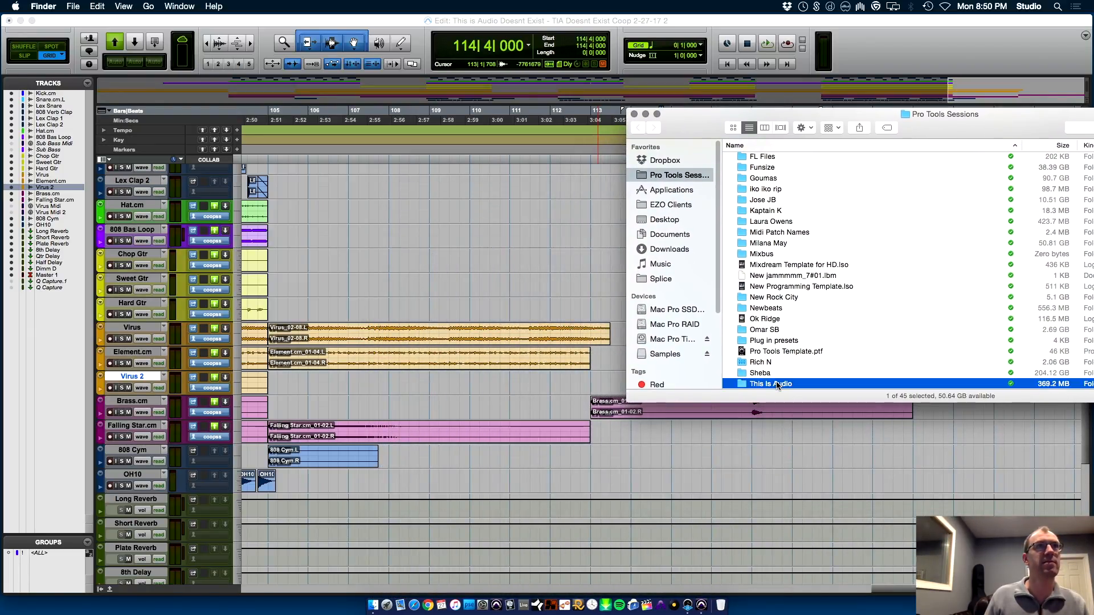
pyautogui.doubleClick(827, 384)
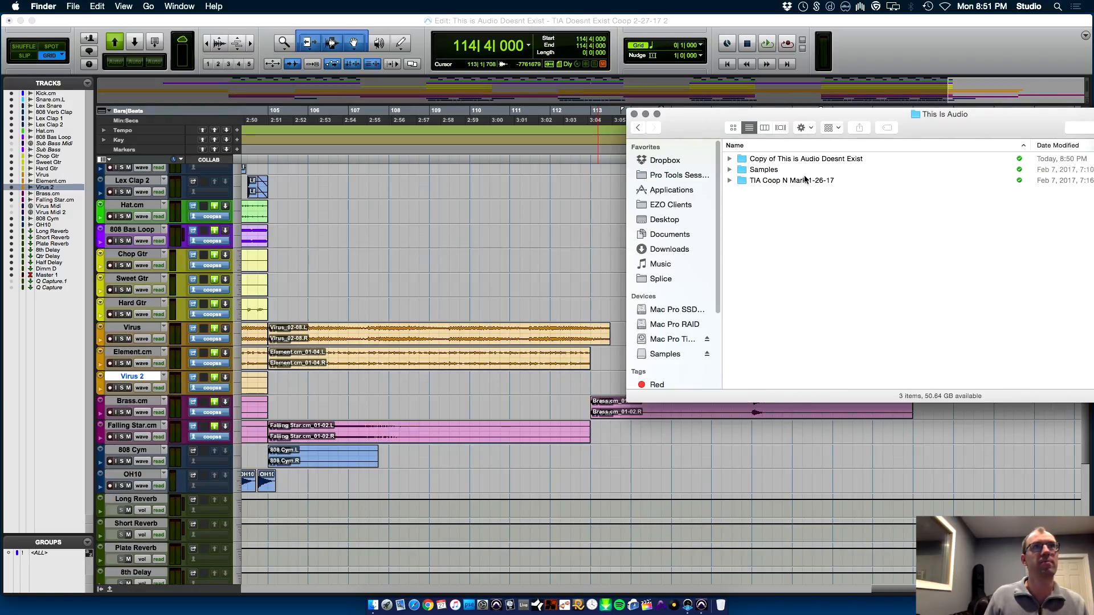
pyautogui.doubleClick(792, 158)
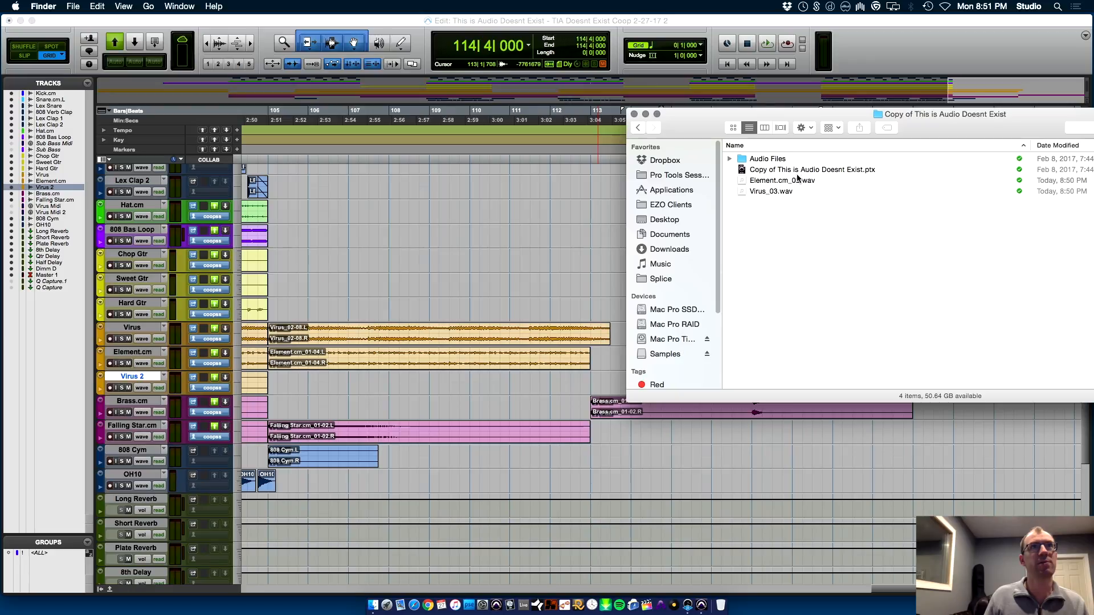
# - Place Virus_03.wav on the Virus track at 111|3|000 and Element.cm_02.wav on the Element.cm track at 112|3|000
pyautogui.moveTo(776, 193); pyautogui.dragTo(525, 327)
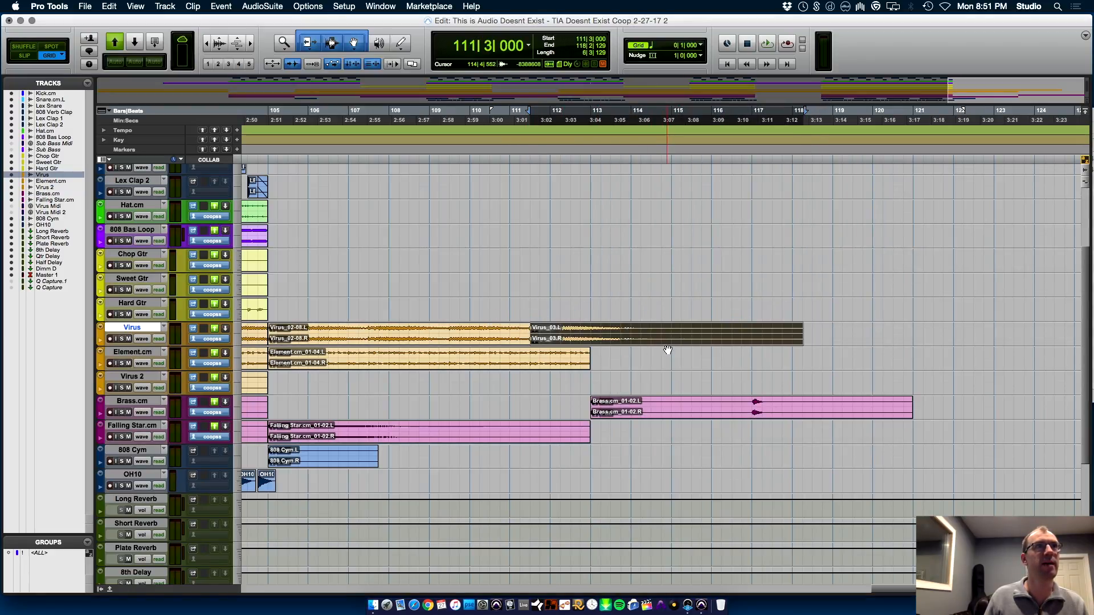
pyautogui.press('super+Tab')
pyautogui.moveTo(769, 180); pyautogui.dragTo(572, 360)
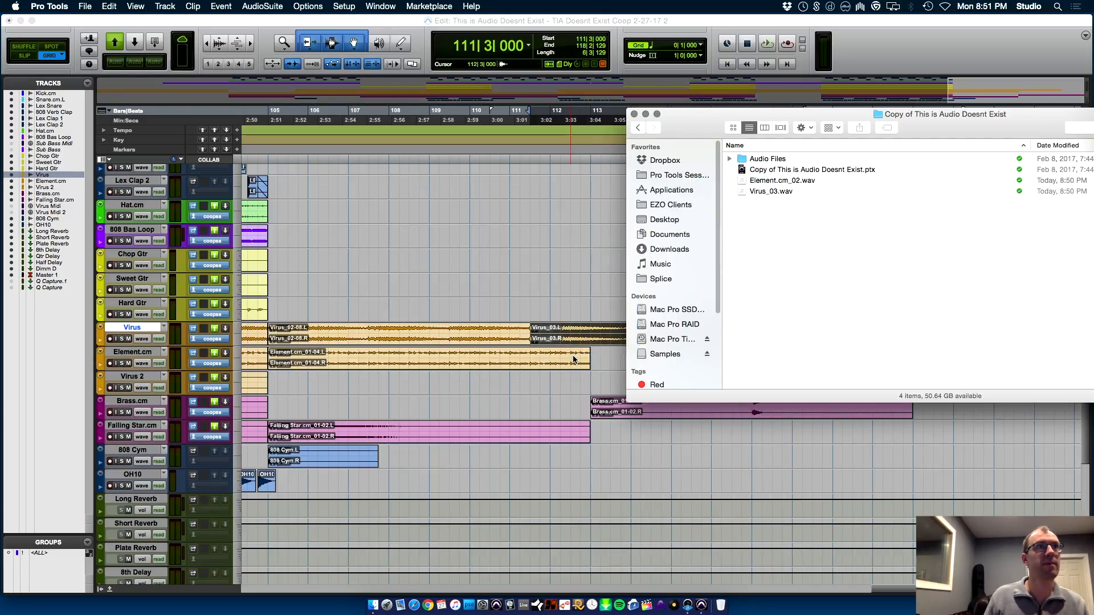
# - Enlarge the Element.cm track's height and inspect the join with the new tail clip at 112|3|000
pyautogui.press('r')
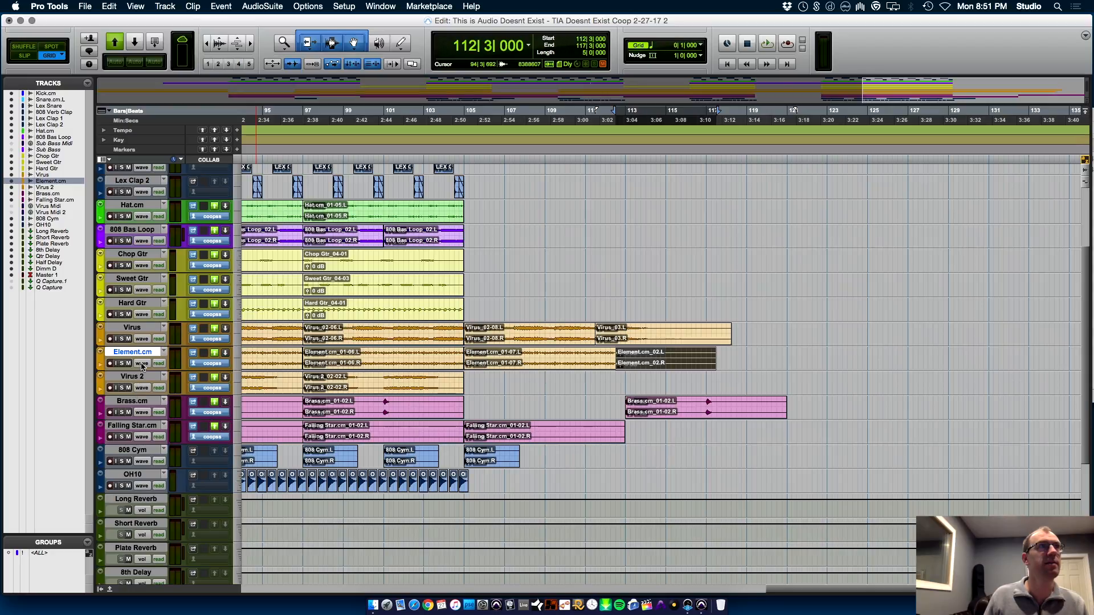
pyautogui.moveTo(141, 371); pyautogui.dragTo(141, 479)
pyautogui.press('t')
pyautogui.press('t')
pyautogui.press('t')
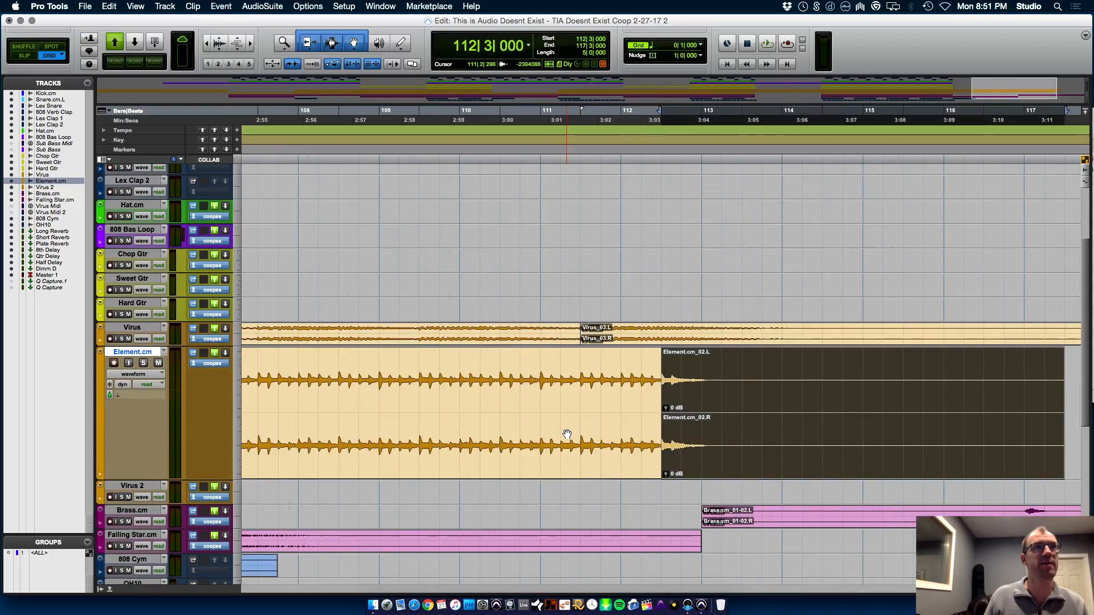
pyautogui.press('r')
pyautogui.press('r')
pyautogui.press('r')
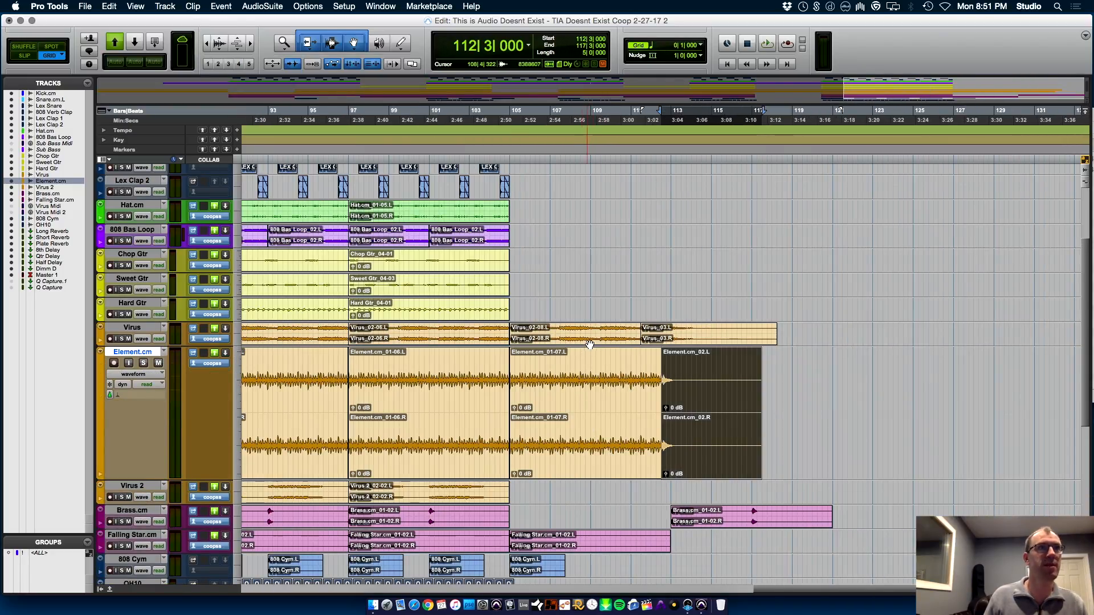
# - Play back the ending from 109|1|000 and 112|1|000 to check the Virus and Element.cm tail joins
pyautogui.click(586, 303)
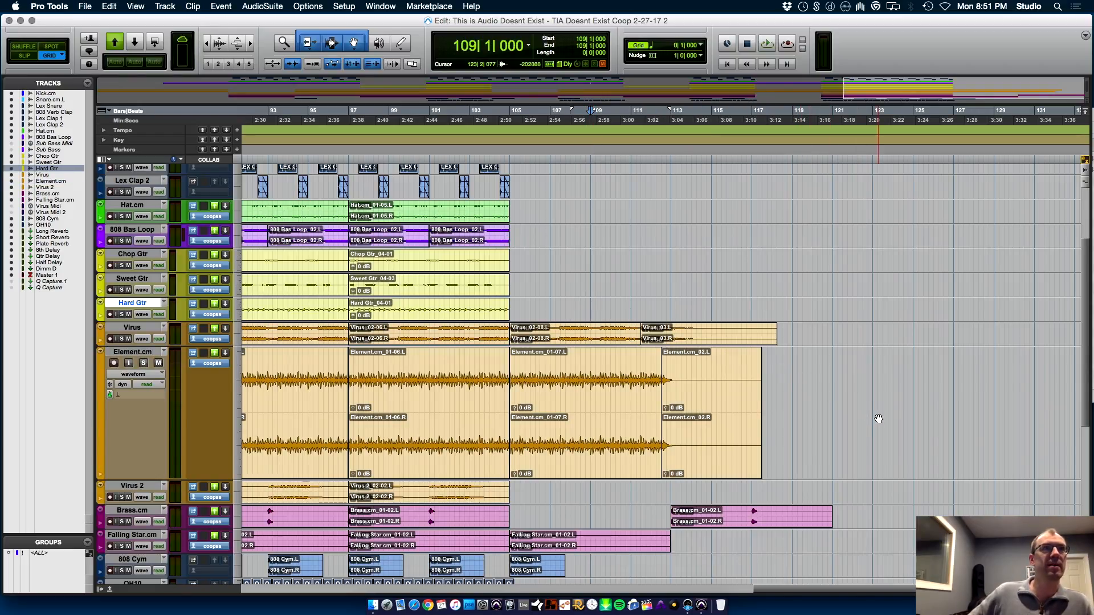
pyautogui.press('space')
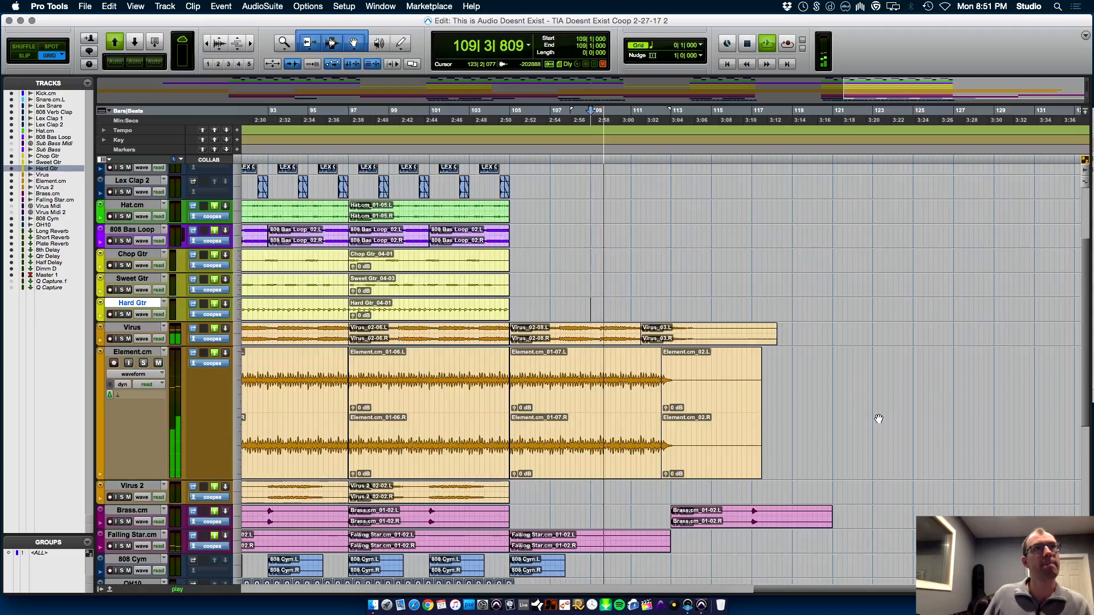
pyautogui.press('r')
pyautogui.press('r')
pyautogui.press('r')
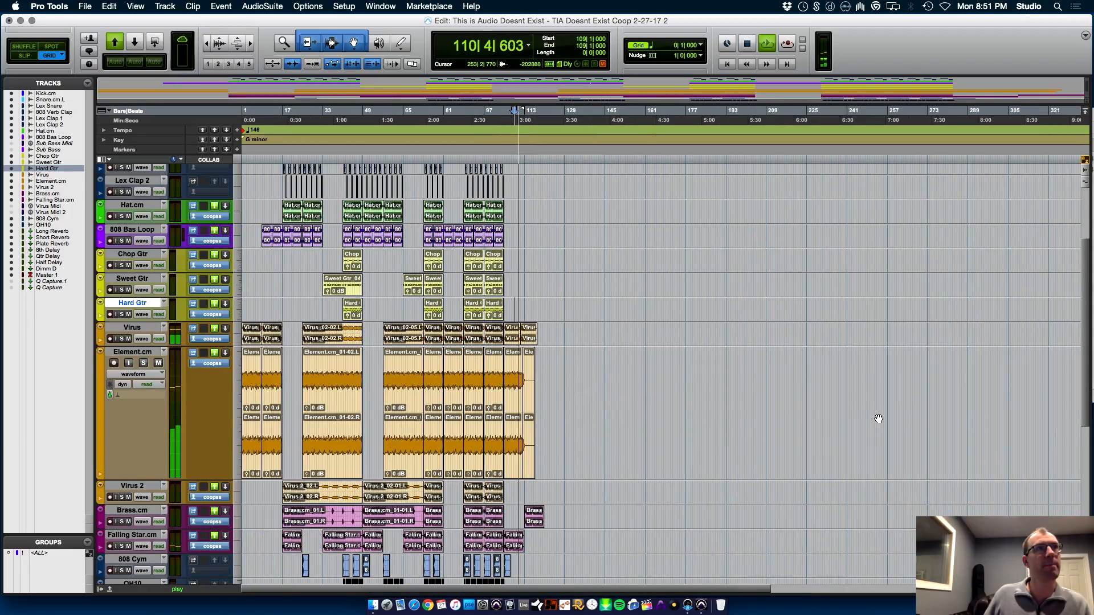
pyautogui.press('t')
pyautogui.press('t')
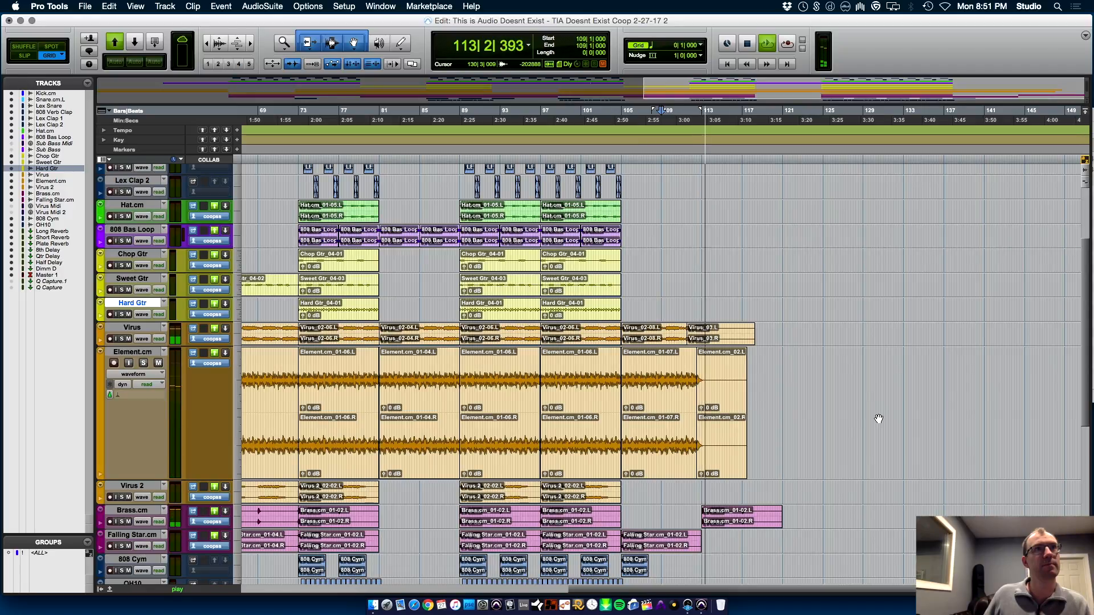
pyautogui.press('t')
pyautogui.press('t')
pyautogui.press('t')
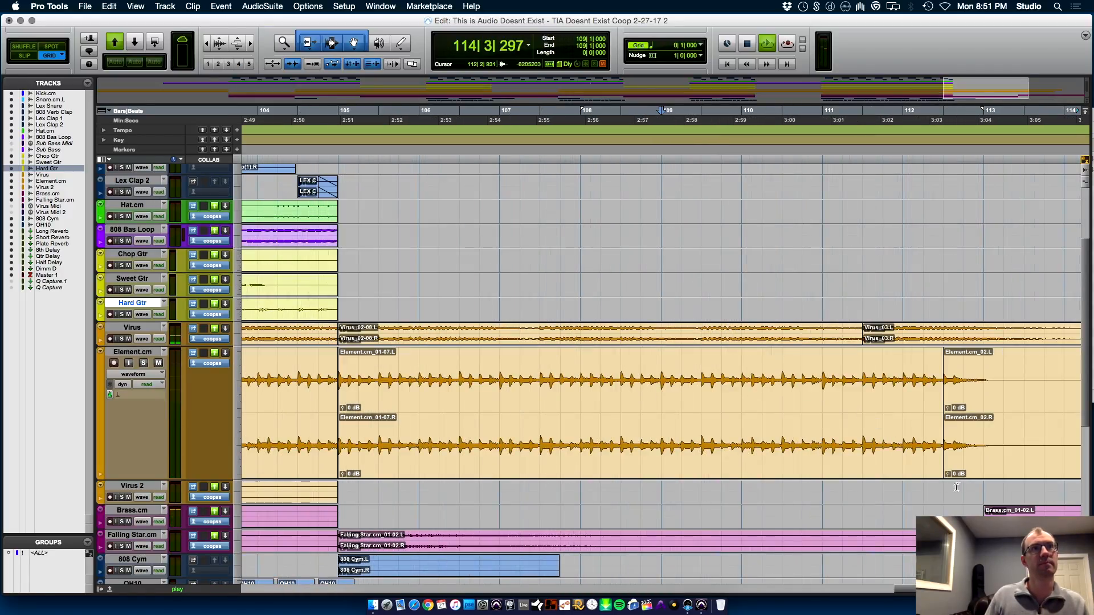
pyautogui.press('space')
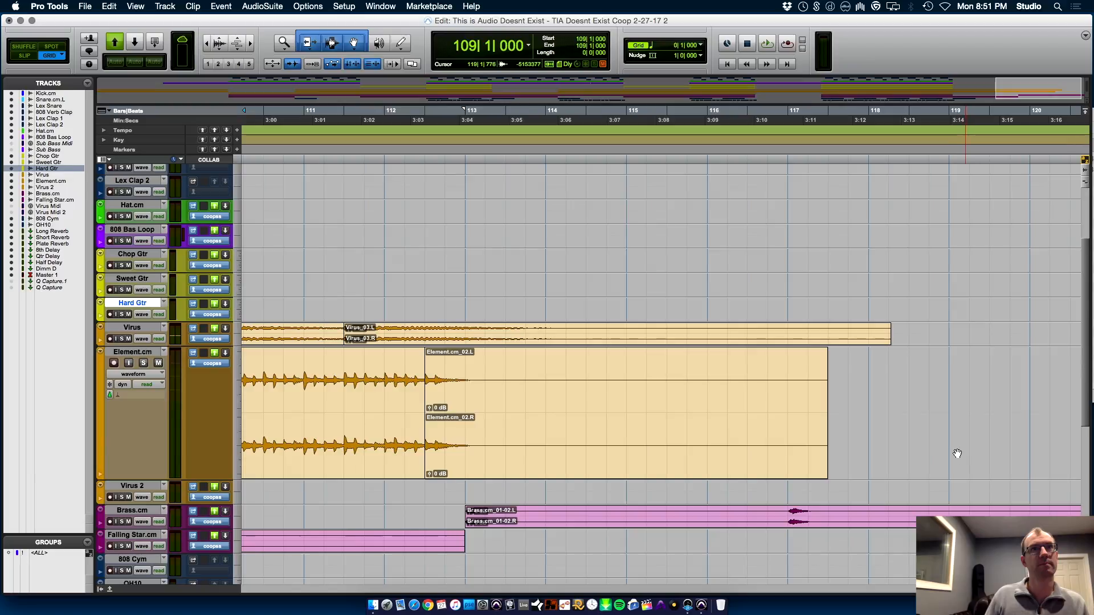
pyautogui.click(382, 394)
pyautogui.press('space')
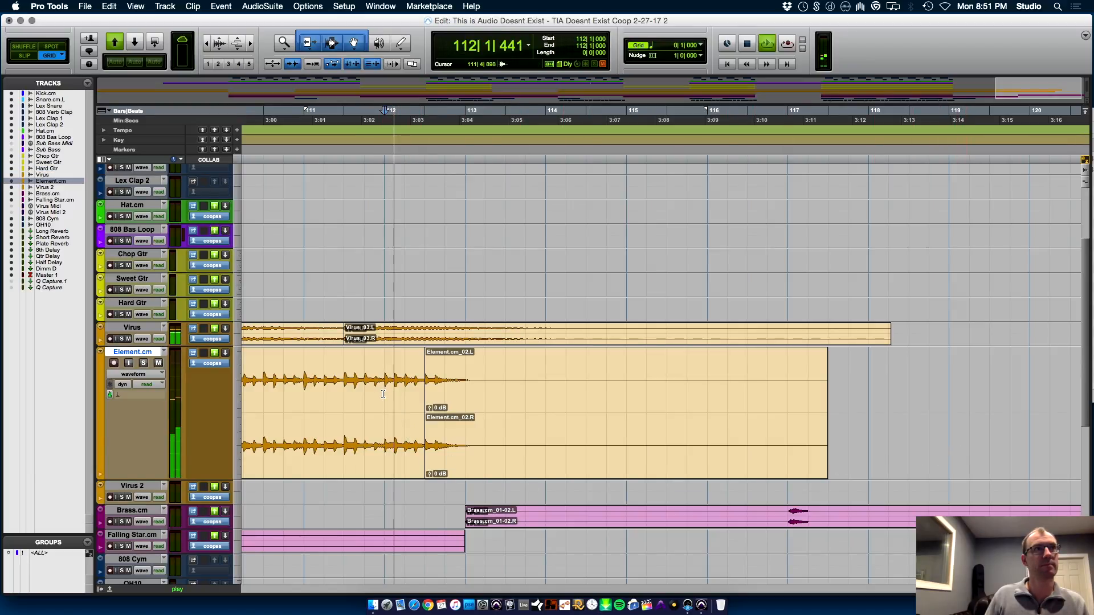
# - Delete the Element.cm_02 tail clip and extend the preceding Element.cm clip to bar 113
pyautogui.click(495, 465)
pyautogui.press('space')
pyautogui.press('Delete')
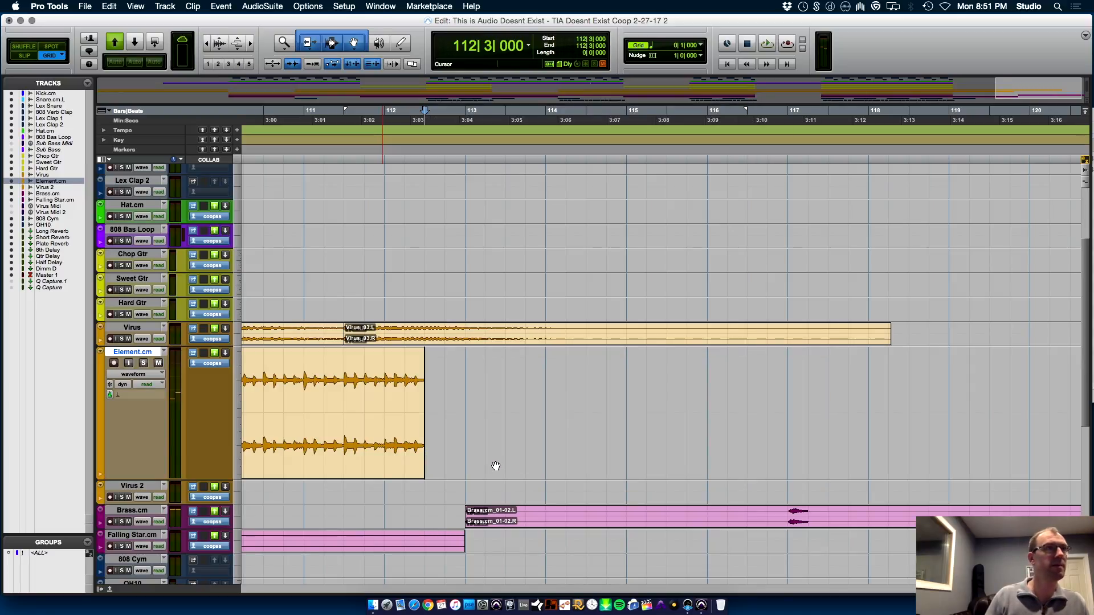
pyautogui.moveTo(420, 411); pyautogui.dragTo(465, 416)
# - Play back the extended Element.cm ending from 112|1|000
pyautogui.click(387, 409)
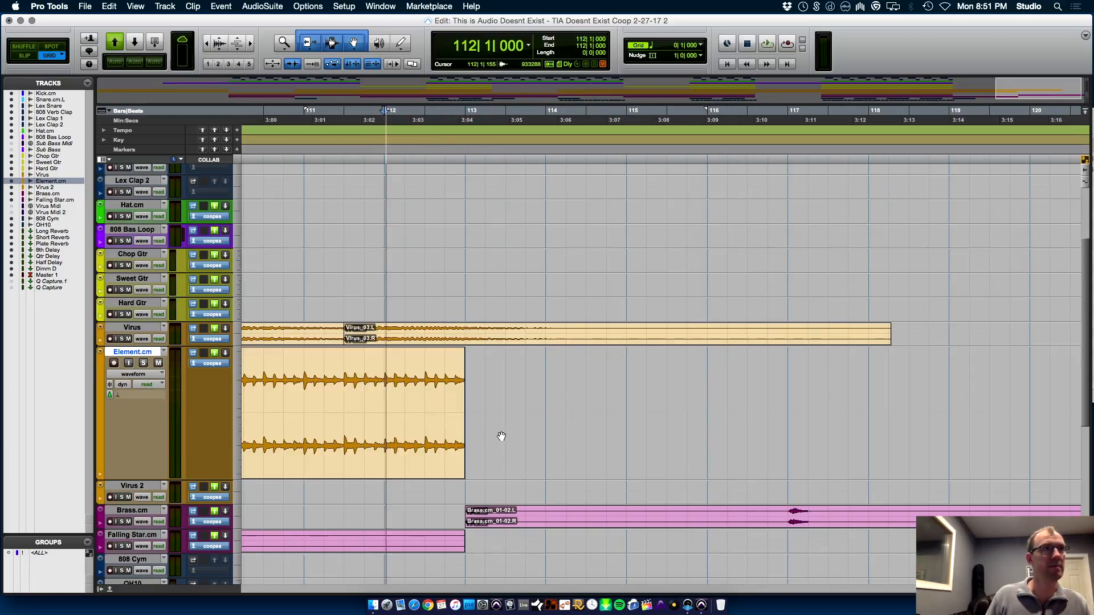
pyautogui.press('space')
pyautogui.press('super+bracketleft')
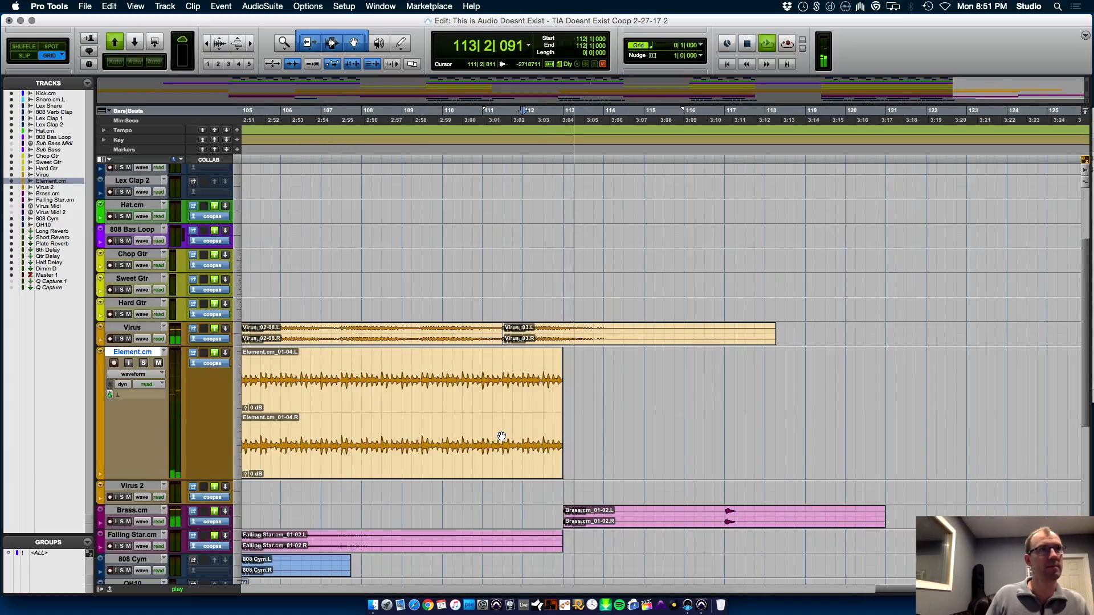
pyautogui.press('super+bracketleft')
pyautogui.press('super+bracketleft')
pyautogui.press('super+bracketleft')
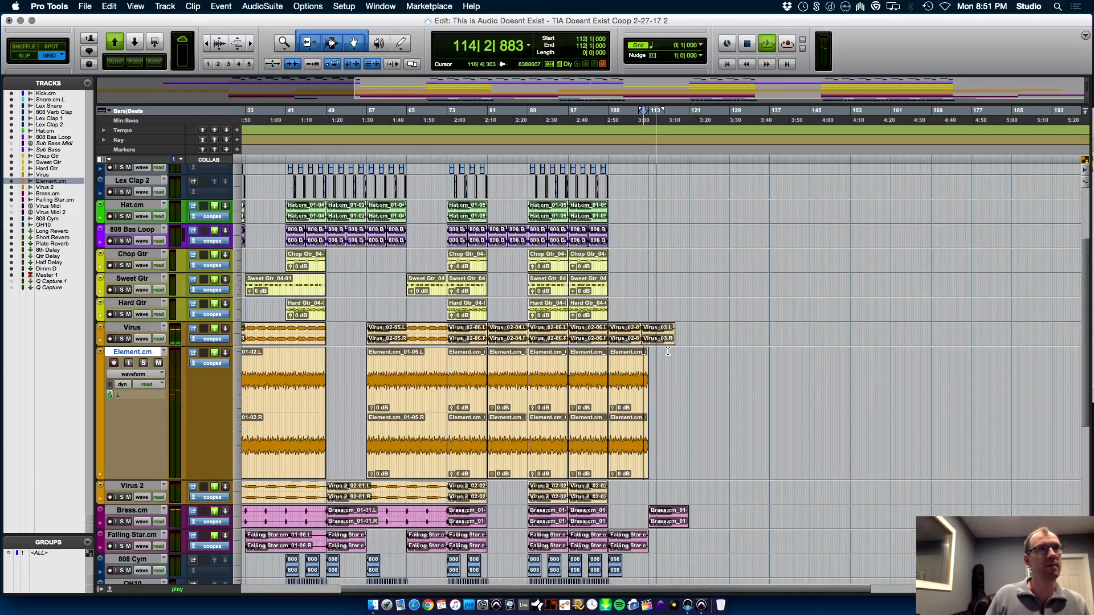
# - Copy the Virus_03 tail clip along the Virus track to 49|2|000
pyautogui.press('space')
pyautogui.click(664, 341)
pyautogui.moveTo(623, 346); pyautogui.dragTo(353, 330)
pyautogui.press('super+bracketright')
pyautogui.press('super+bracketright')
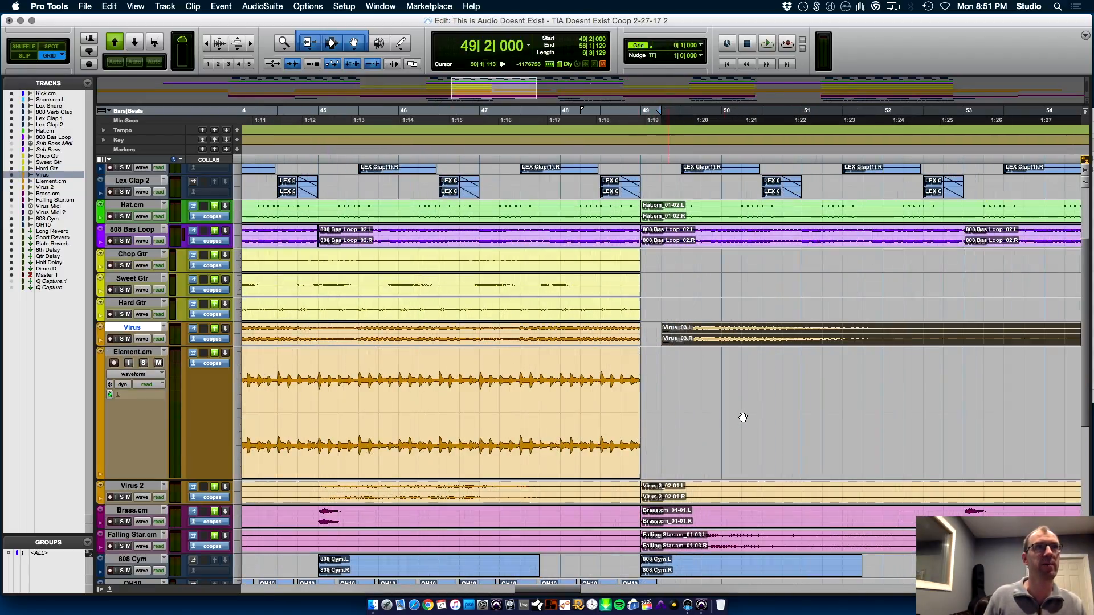
# - Enlarge the Virus track's height and move the Virus_03 copy to 47|3|000
pyautogui.moveTo(151, 347); pyautogui.dragTo(151, 504)
pyautogui.press('super+bracketleft')
pyautogui.moveTo(793, 466); pyautogui.dragTo(724, 463)
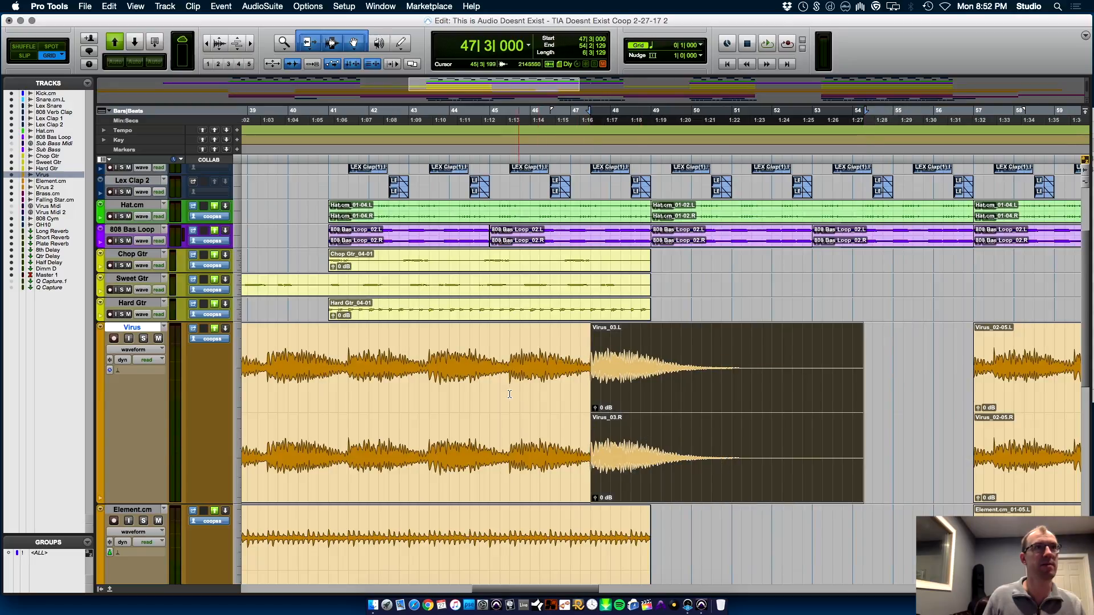
# - Save the session and play back the join with the Virus_03 copy from 45|2|000
pyautogui.click(497, 395)
pyautogui.press('super+s')
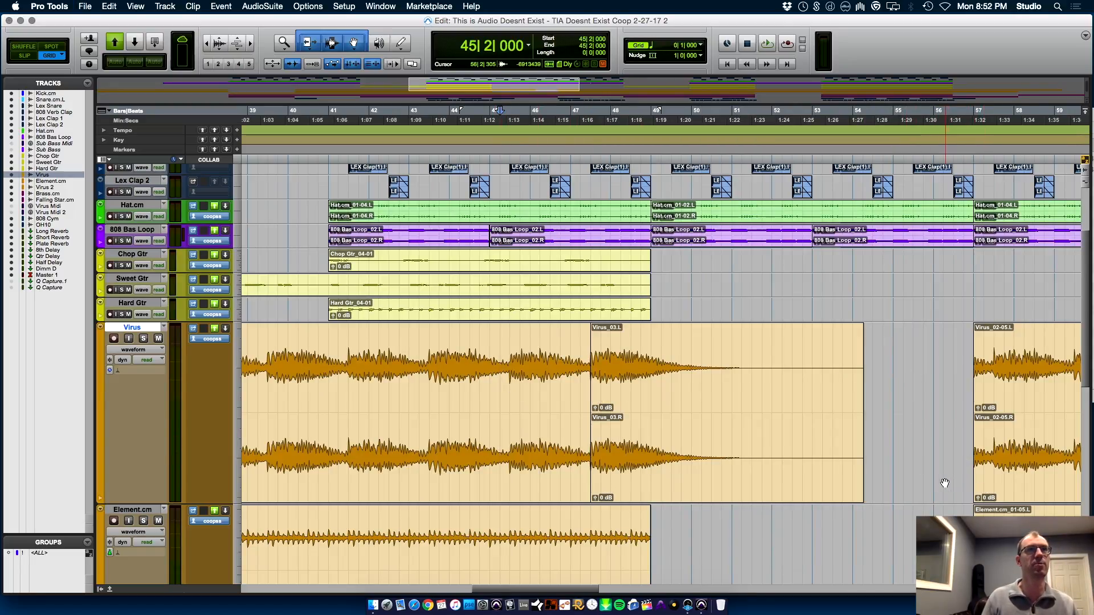
pyautogui.press('space')
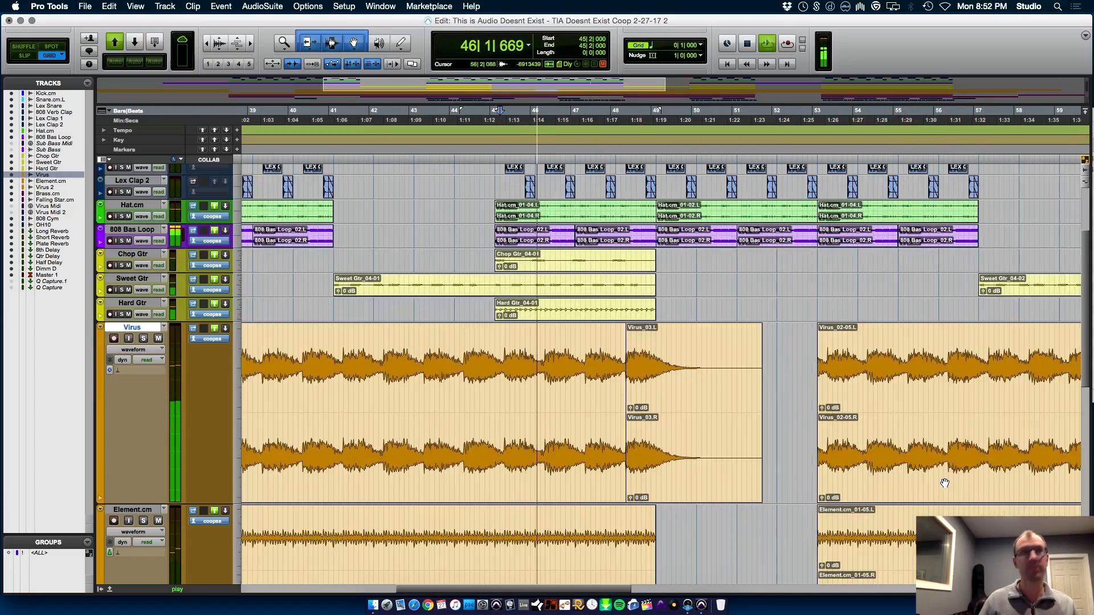
pyautogui.press('r')
pyautogui.press('r')
pyautogui.press('r')
pyautogui.press('t')
pyautogui.press('r')
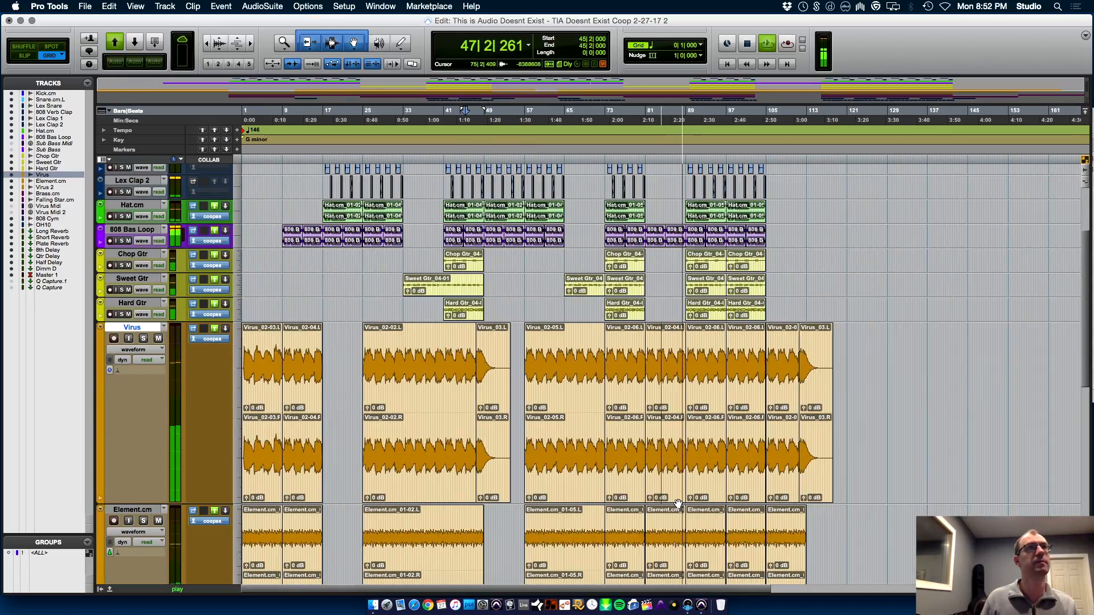
# - Copy the Virus_03 tail clip to the end of the first Virus section, around bar 17
pyautogui.moveTo(492, 468); pyautogui.dragTo(341, 469)
pyautogui.press('t')
pyautogui.press('t')
pyautogui.press('t')
pyautogui.press('space')
pyautogui.moveTo(733, 494); pyautogui.dragTo(822, 439)
pyautogui.press('super+z')
pyautogui.press('r')
pyautogui.press('r')
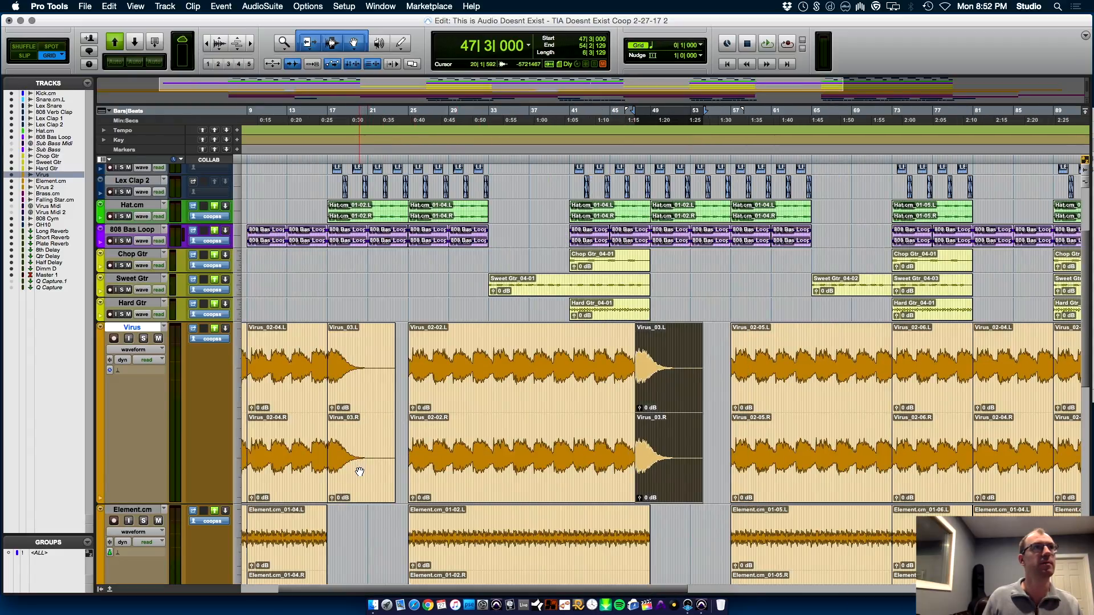
# - Move the first section's Virus_03 copy to 15|3|000, overlapping the end of Virus_02-04
pyautogui.click(360, 472)
pyautogui.press('t')
pyautogui.press('t')
pyautogui.press('t')
pyautogui.moveTo(733, 476); pyautogui.dragTo(613, 473)
pyautogui.press('r')
pyautogui.press('r')
pyautogui.press('r')
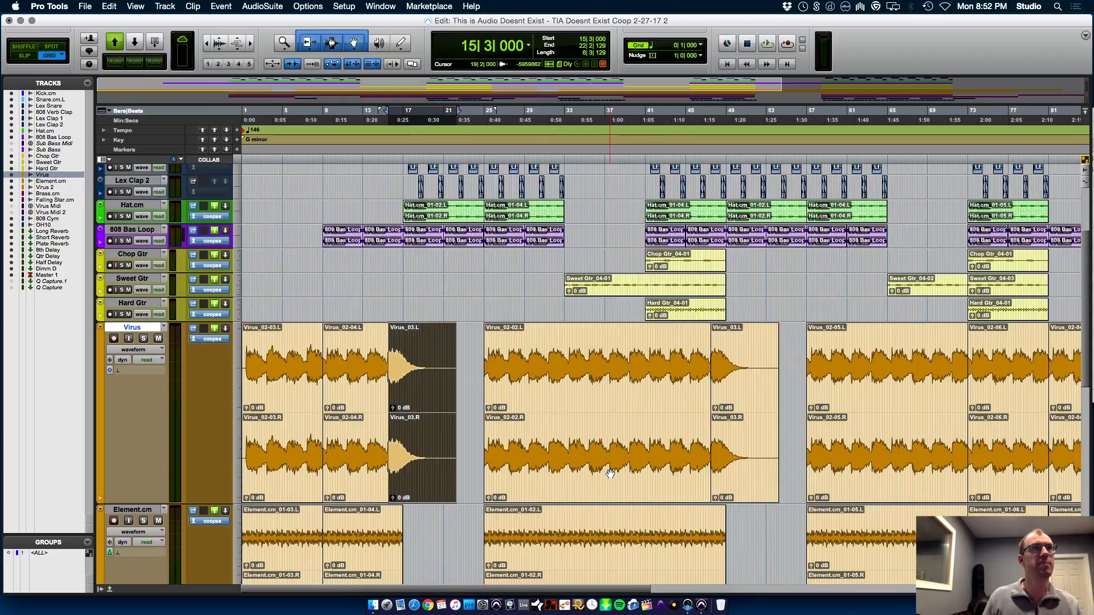
# - Play back from 14|4|000 to check the Virus tail at the end of the first section
pyautogui.press('Return')
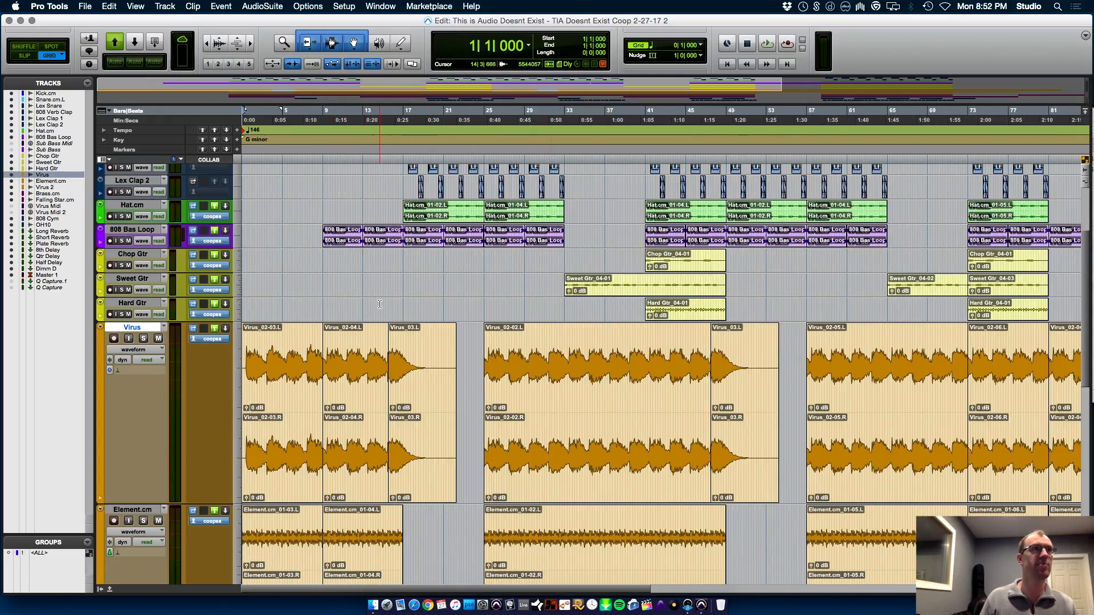
pyautogui.click(379, 304)
pyautogui.press('space')
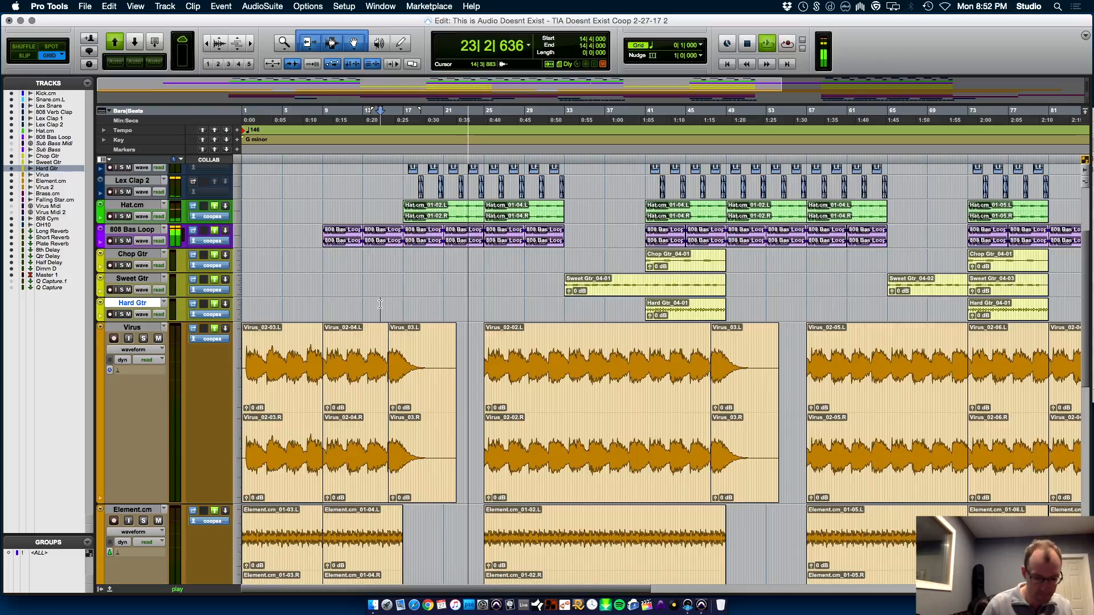
# - Set the track volumes to -4.3 dB for Snare.cm.L, -8.4 dB for Hat.cm and -14.0 dB for Lex Clap 1
pyautogui.press('super+equal')
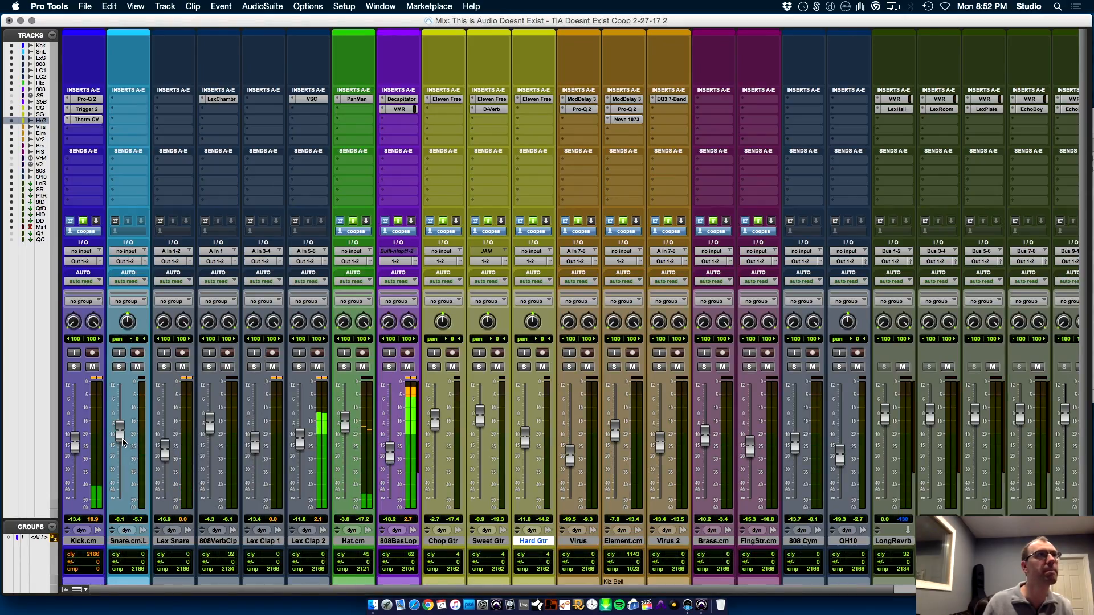
pyautogui.moveTo(123, 434); pyautogui.dragTo(123, 426)
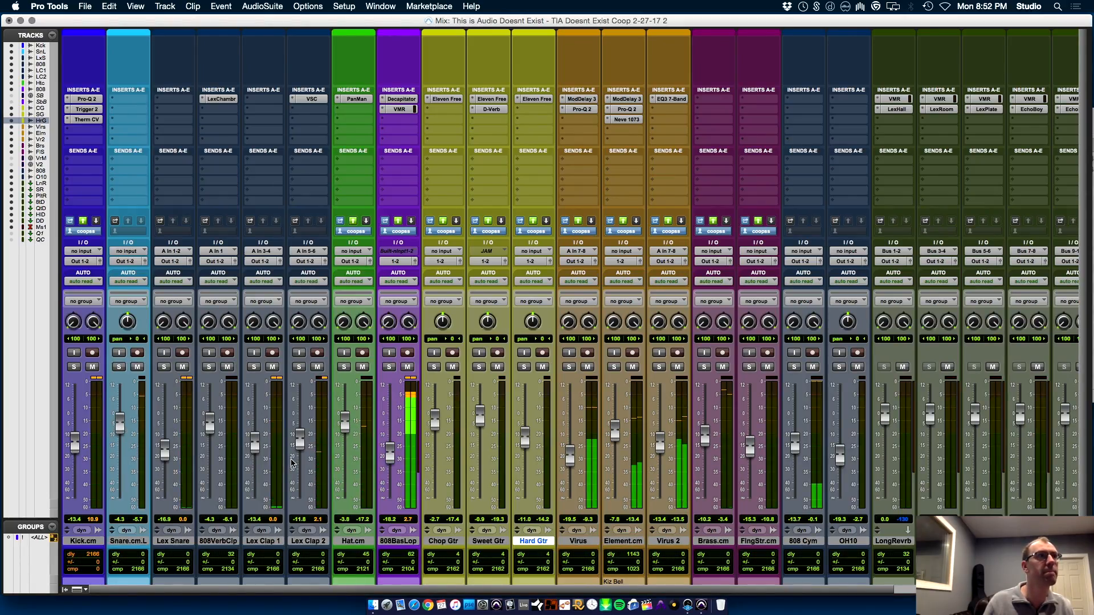
pyautogui.moveTo(345, 419); pyautogui.dragTo(346, 428)
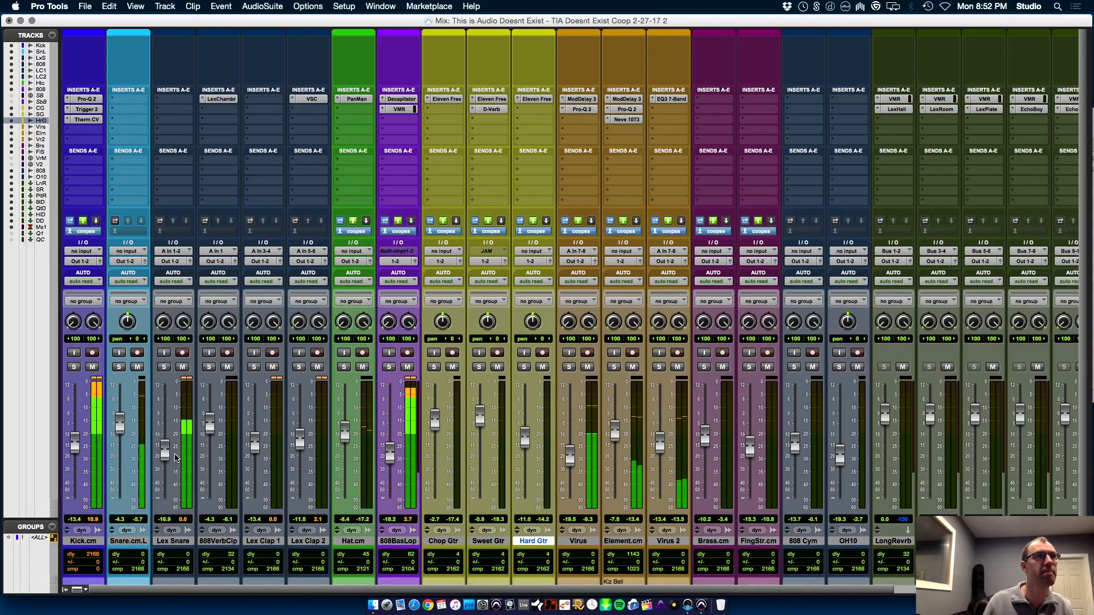
pyautogui.moveTo(258, 449); pyautogui.dragTo(258, 450)
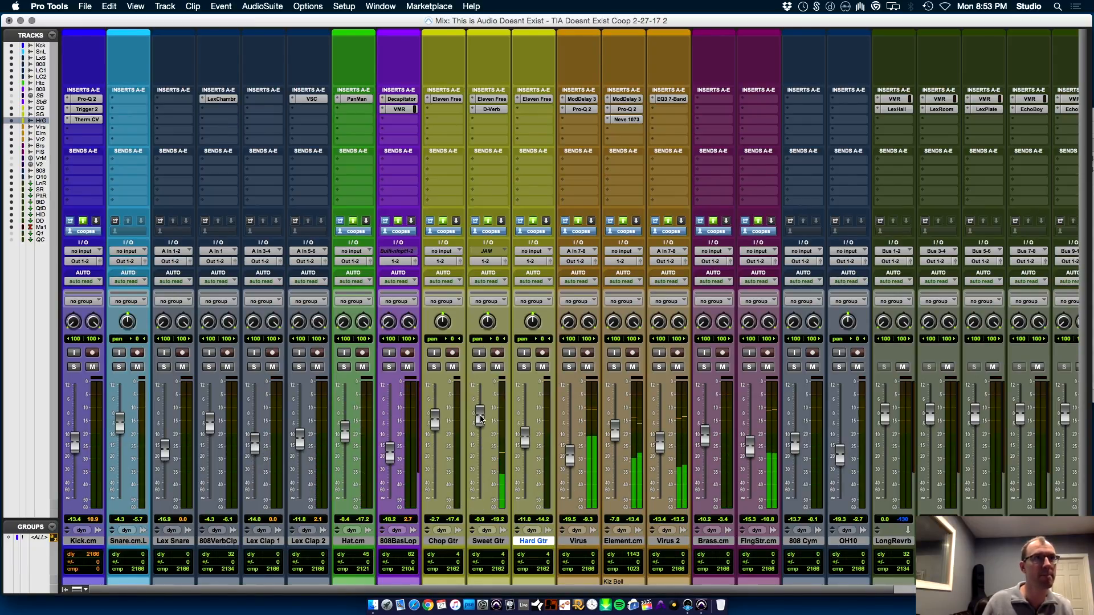
# - Solo the Sweet Gtr track and select its Sweet Gtr_04-01 clip
pyautogui.click(478, 368)
pyautogui.press('super+equal')
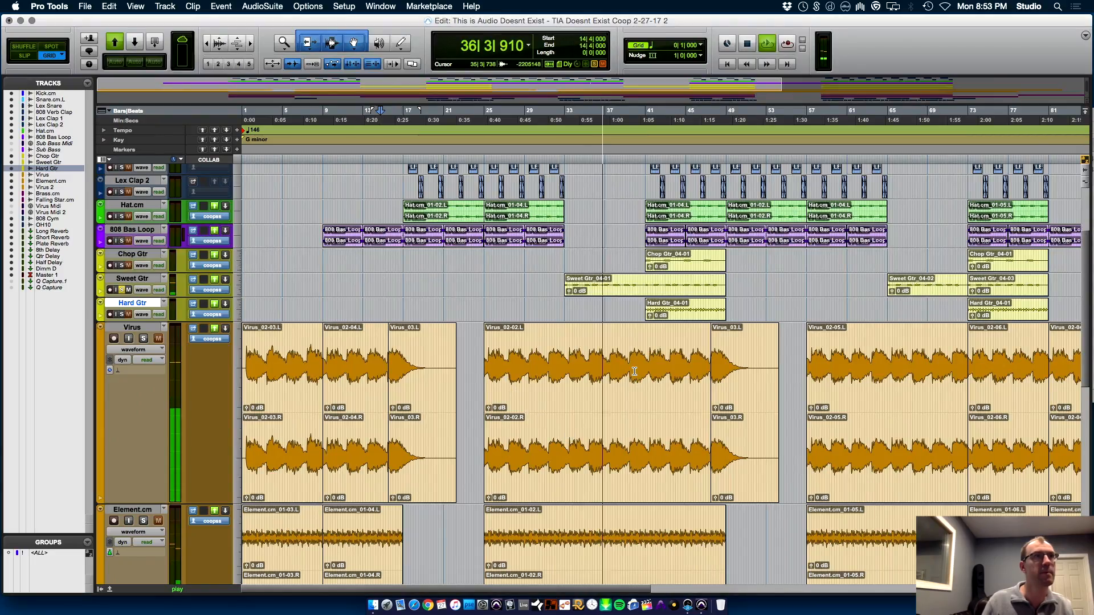
pyautogui.click(617, 295)
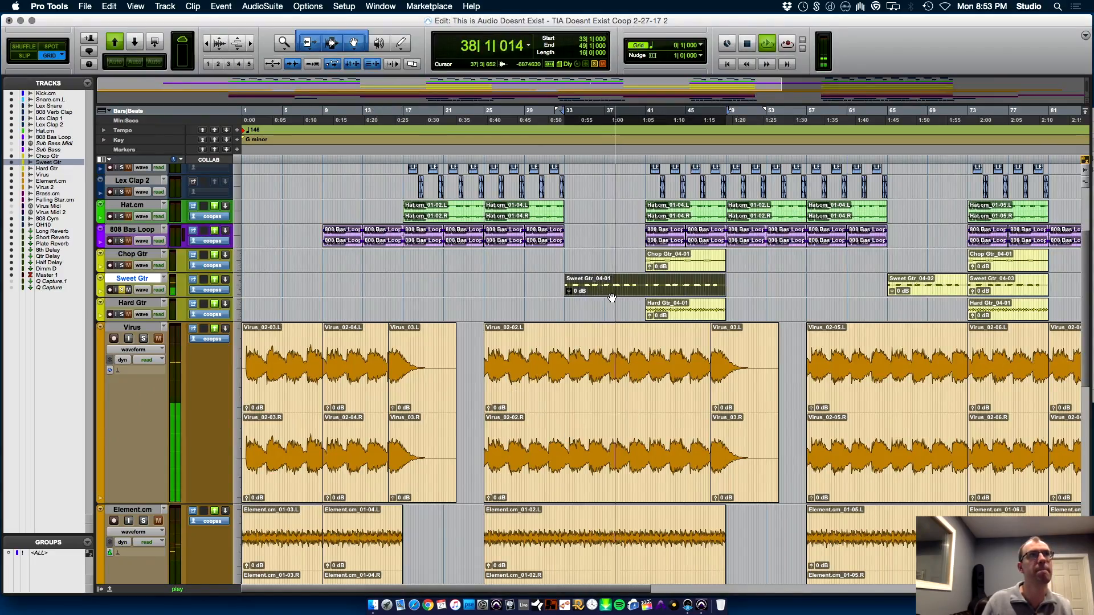
# - Open the D-Verb insert on Sweet Gtr and toggle its bypass to compare the guitar with and without reverb
pyautogui.press('super+equal')
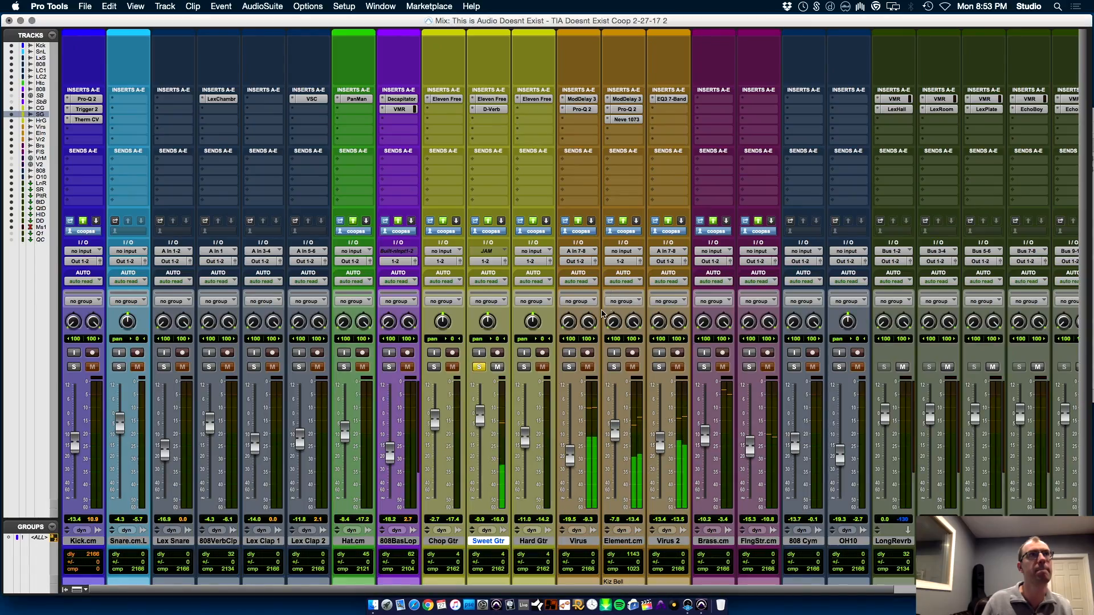
pyautogui.click(492, 110)
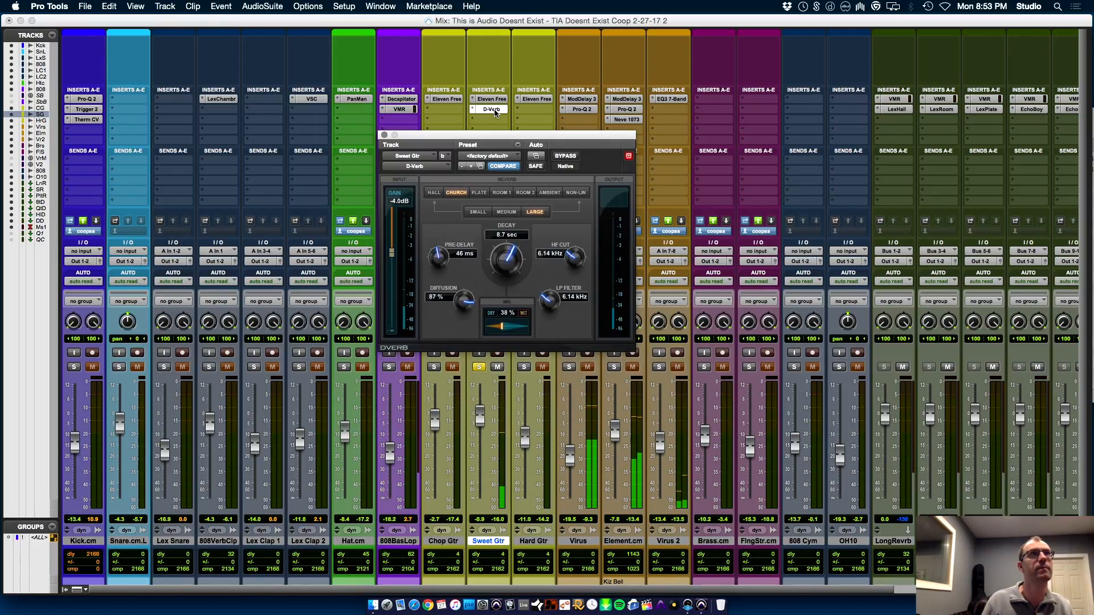
pyautogui.click(560, 158)
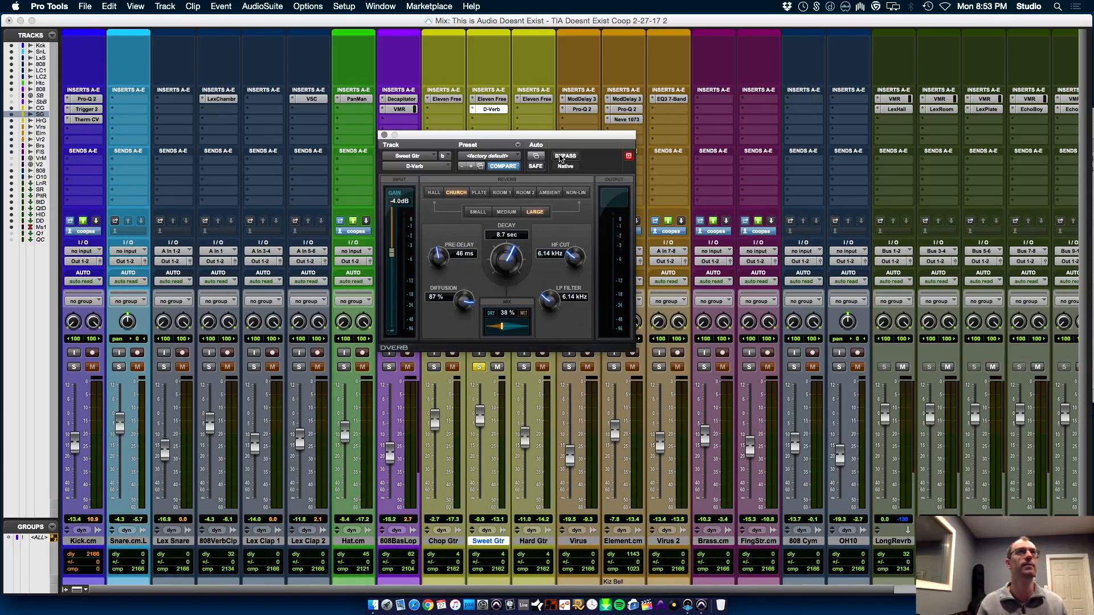
pyautogui.moveTo(459, 139); pyautogui.dragTo(791, 191)
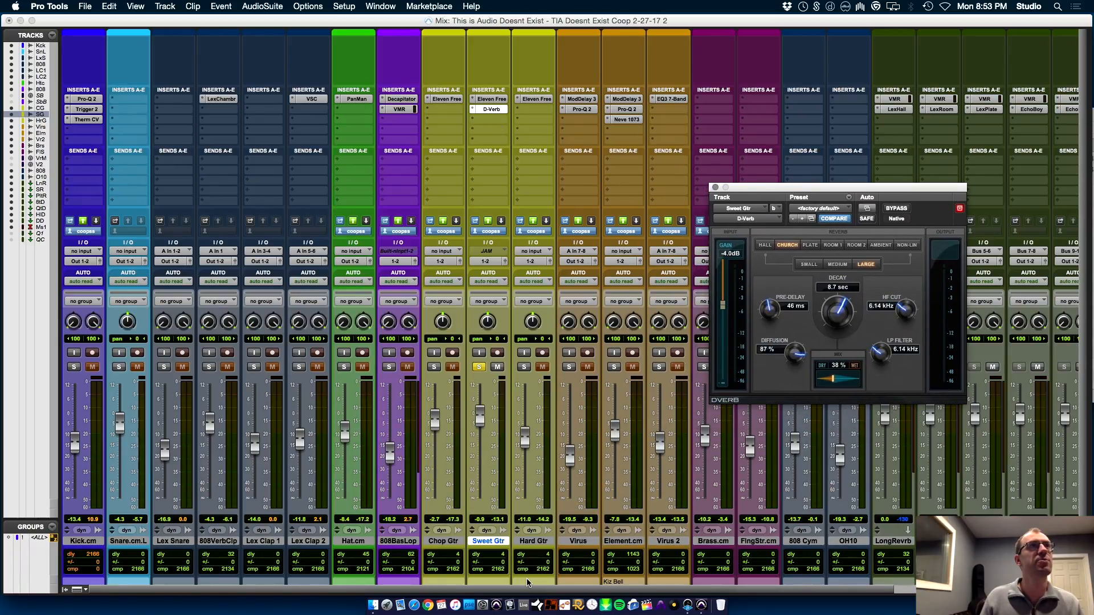
# - Insert the Waves CLA Guitars plug-in on the Sweet Gtr track in the slot after D-Verb
pyautogui.click(489, 120)
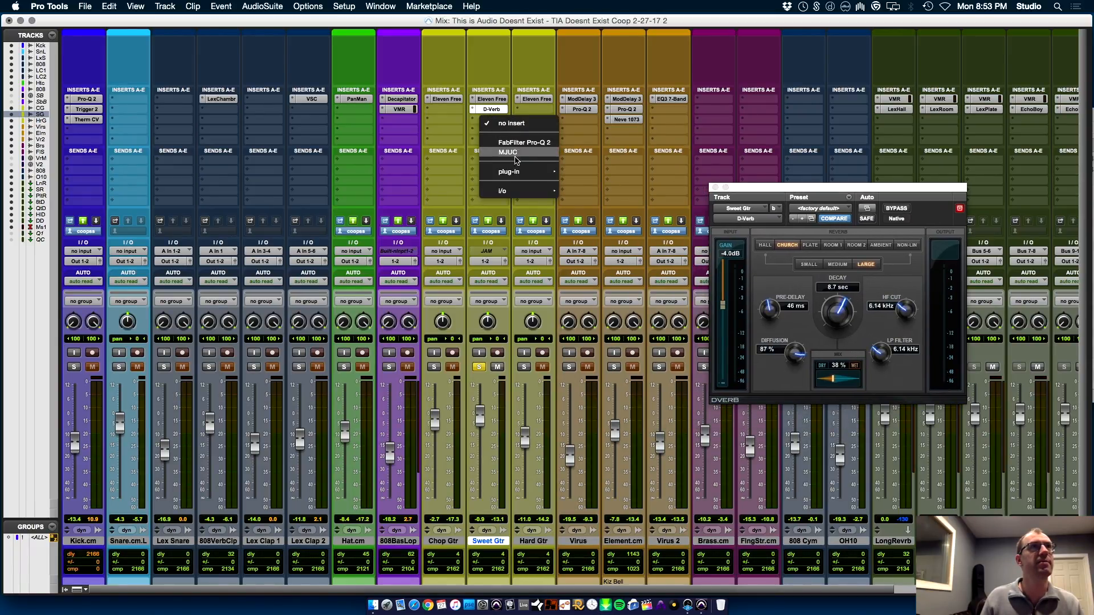
pyautogui.moveTo(509, 171)
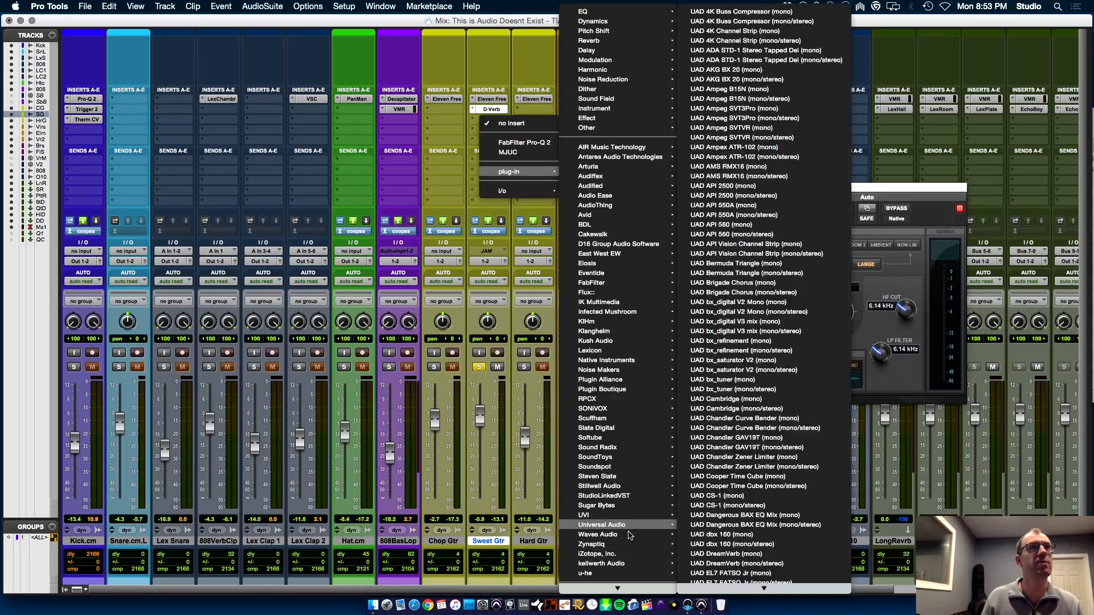
pyautogui.moveTo(655, 534)
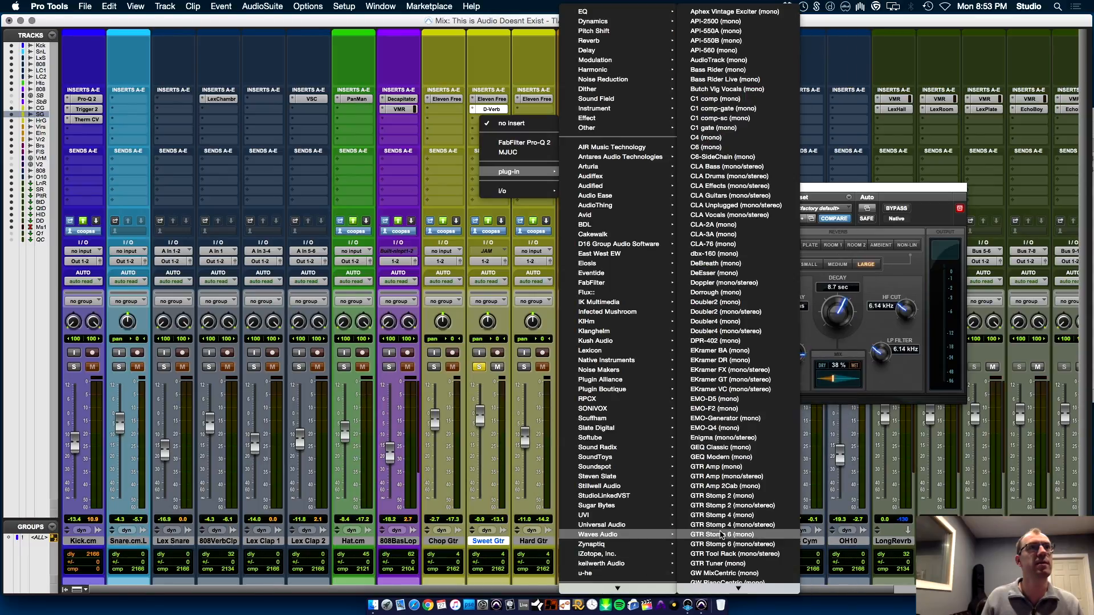
pyautogui.click(773, 198)
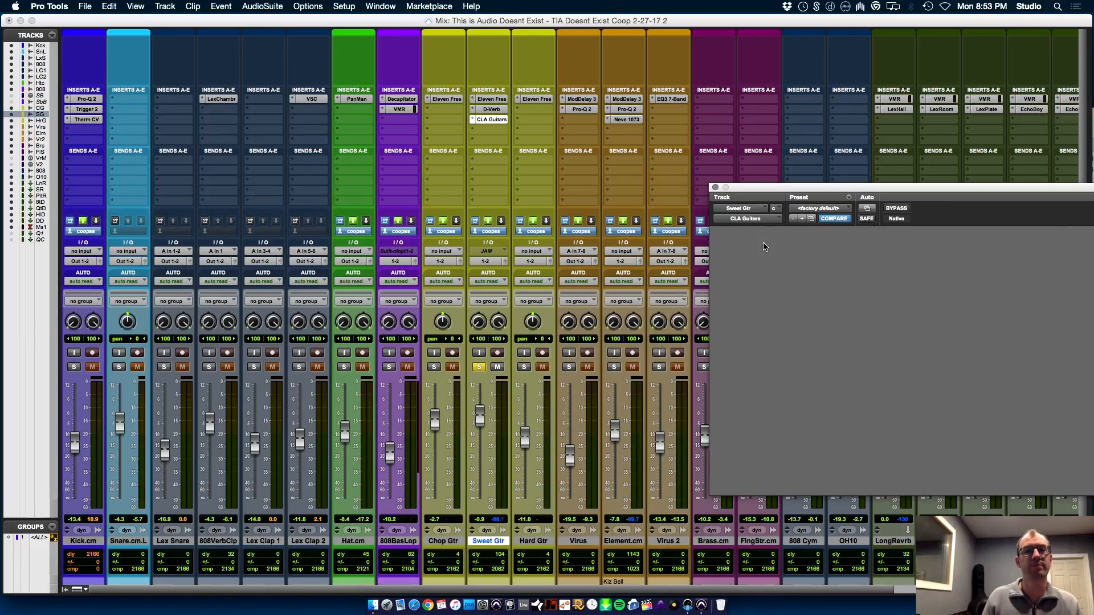
pyautogui.moveTo(817, 190); pyautogui.dragTo(680, 139)
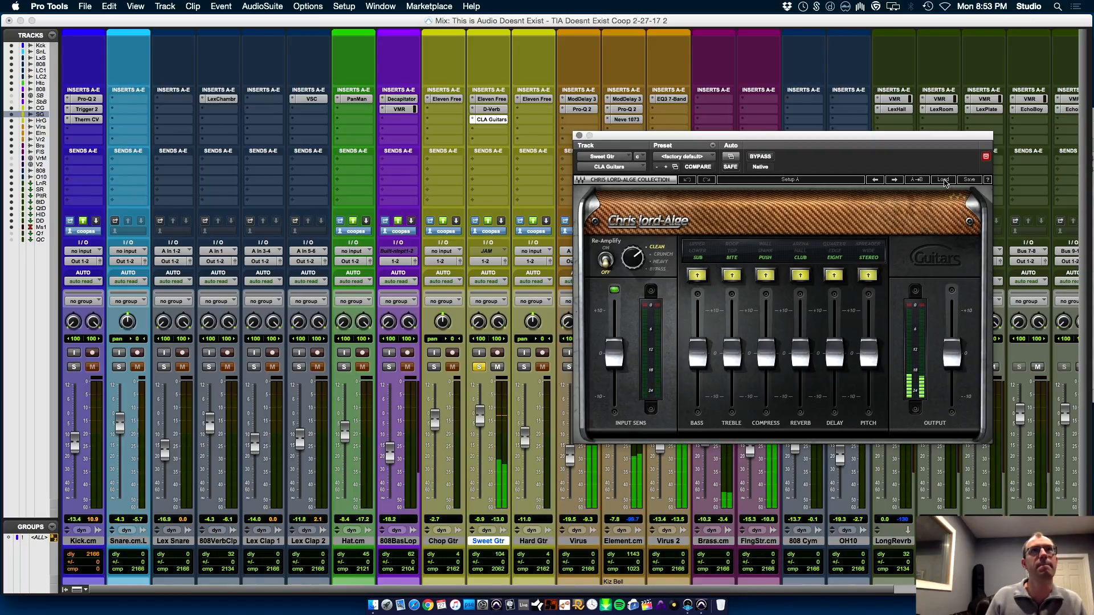
# - Set CLA Guitars to the Electric - Cleartone preset and lower the unsoloed Sweet Gtr track to -6.5 dB
pyautogui.click(944, 180)
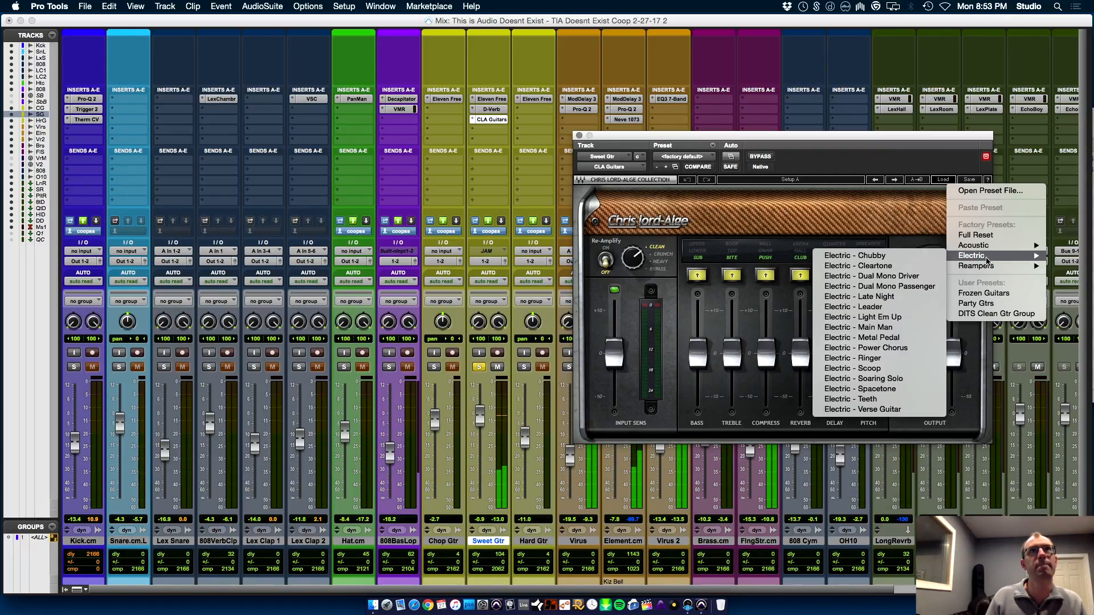
pyautogui.click(917, 259)
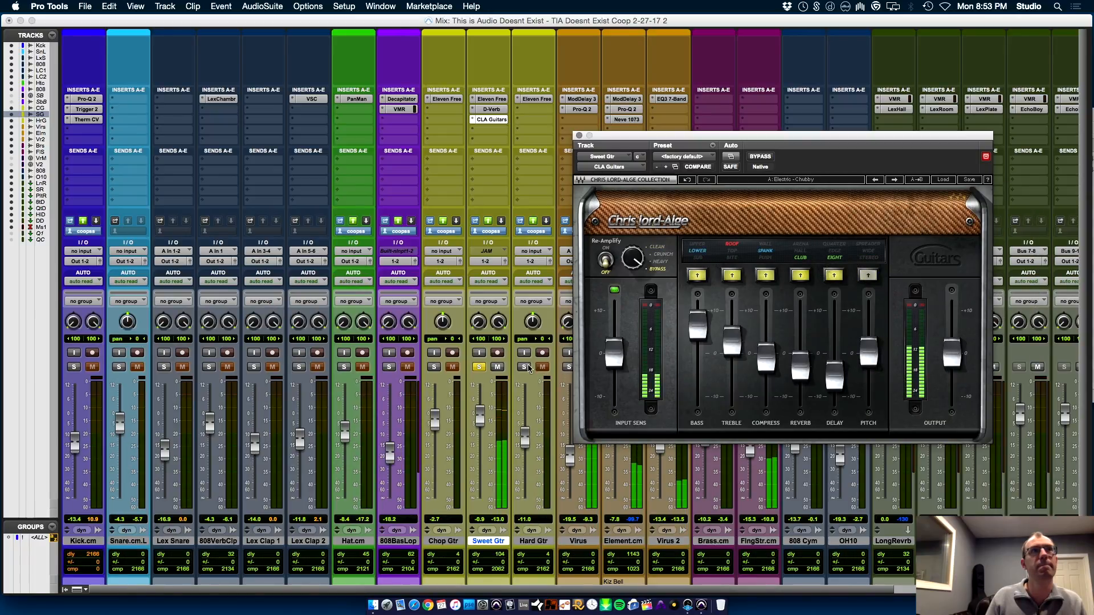
pyautogui.click(479, 368)
pyautogui.moveTo(480, 423); pyautogui.dragTo(483, 436)
pyautogui.click(896, 180)
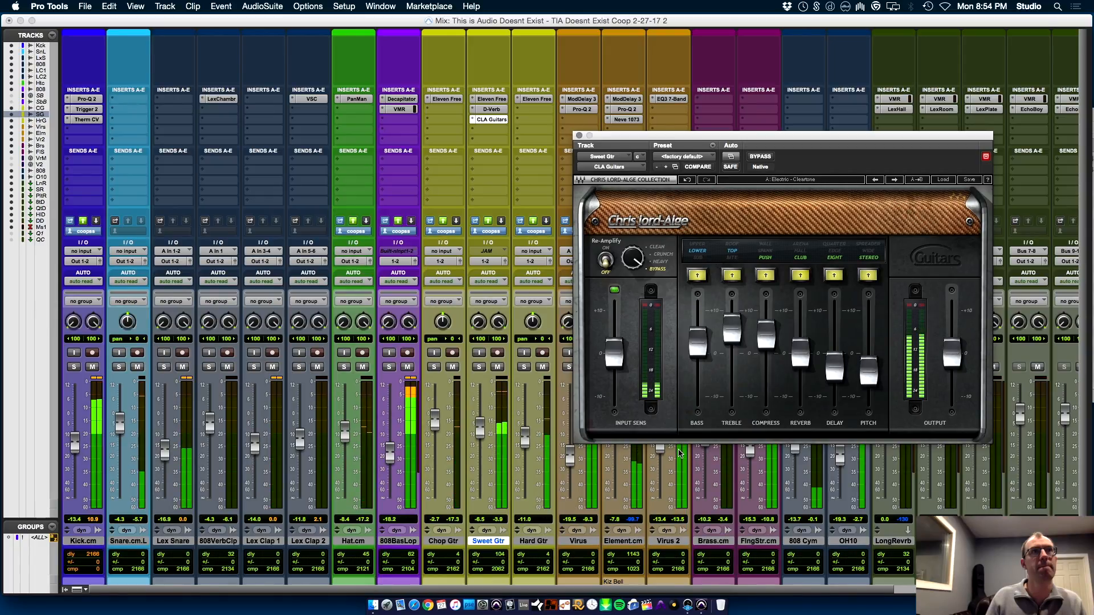
pyautogui.press('space')
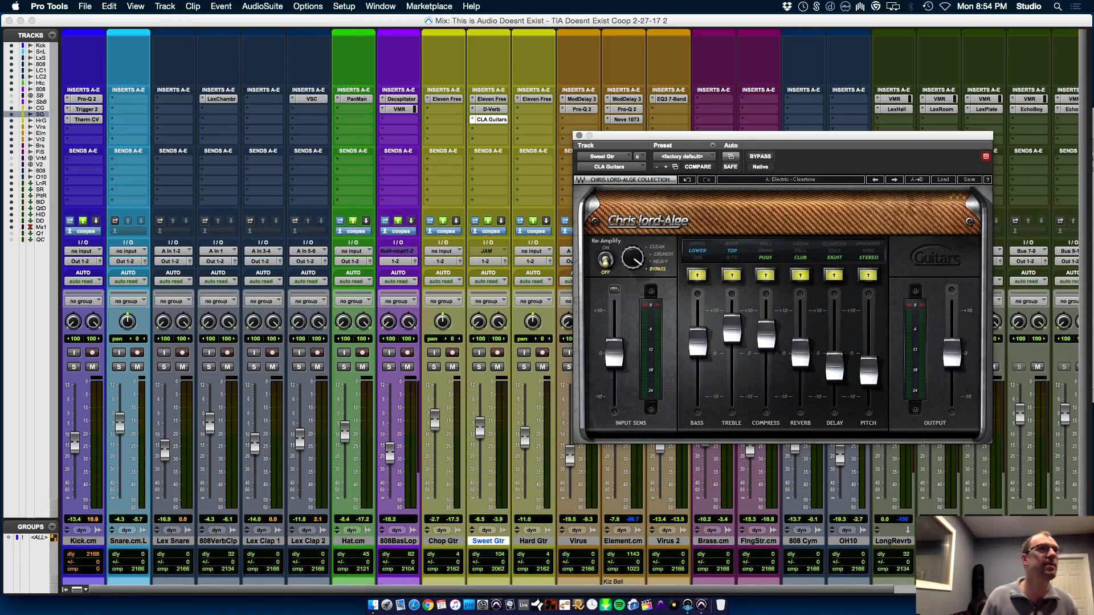
# - Insert the FabFilter Pro-Q 2 equalizer on Sweet Gtr after CLA Guitars, with its window fully in view
pyautogui.click(482, 129)
pyautogui.click(541, 155)
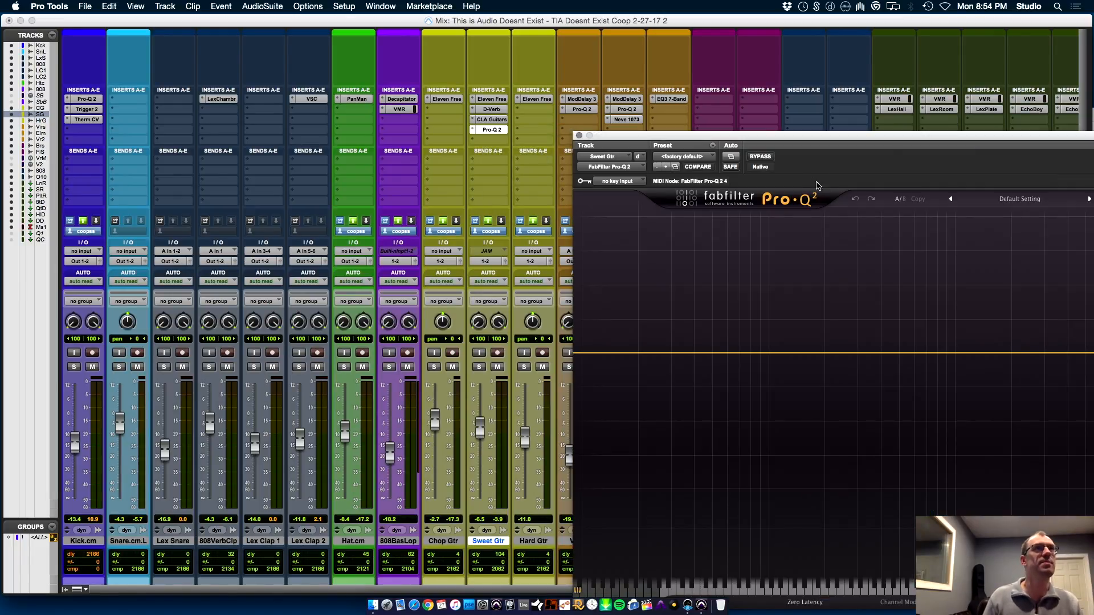
pyautogui.moveTo(818, 138); pyautogui.dragTo(544, 60)
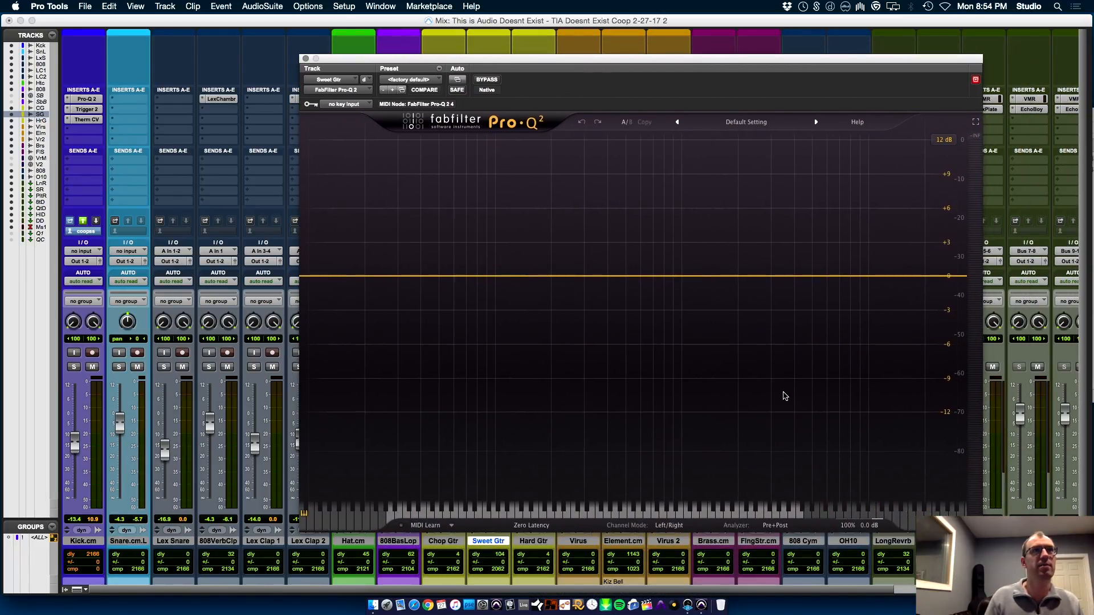
# - Sweep a narrow bell band in Pro-Q 2, cut the upper mids by about 8.5 dB, and save the session
pyautogui.moveTo(624, 276); pyautogui.dragTo(622, 138)
pyautogui.moveTo(669, 463); pyautogui.dragTo(684, 265)
pyautogui.moveTo(639, 159); pyautogui.dragTo(788, 164)
pyautogui.moveTo(763, 464); pyautogui.dragTo(768, 521)
pyautogui.moveTo(809, 466); pyautogui.dragTo(792, 485)
pyautogui.scroll(3, 762, 469)
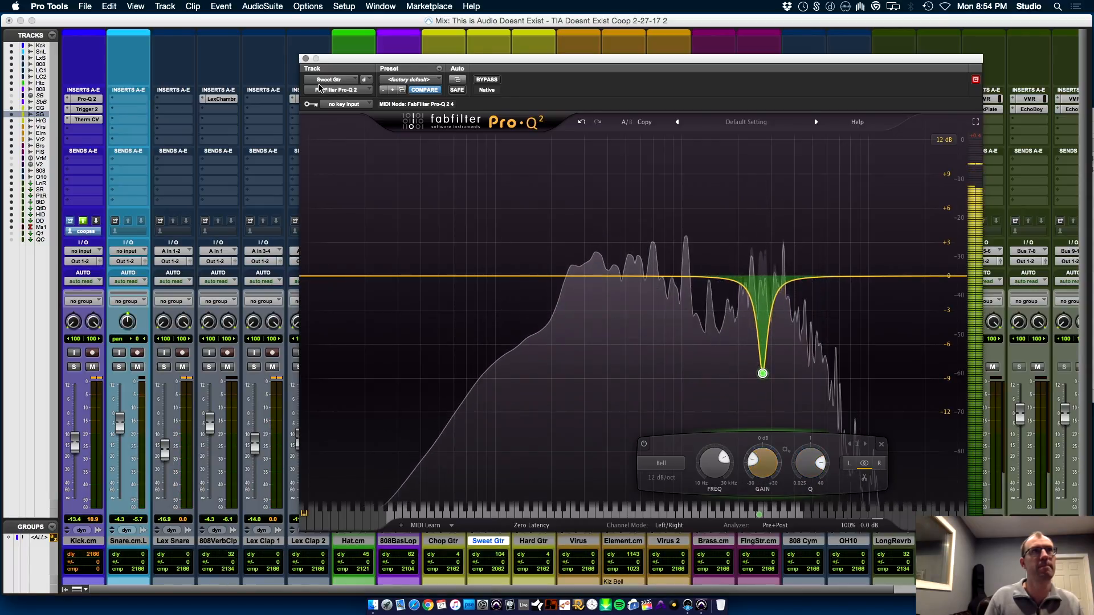
pyautogui.click(306, 59)
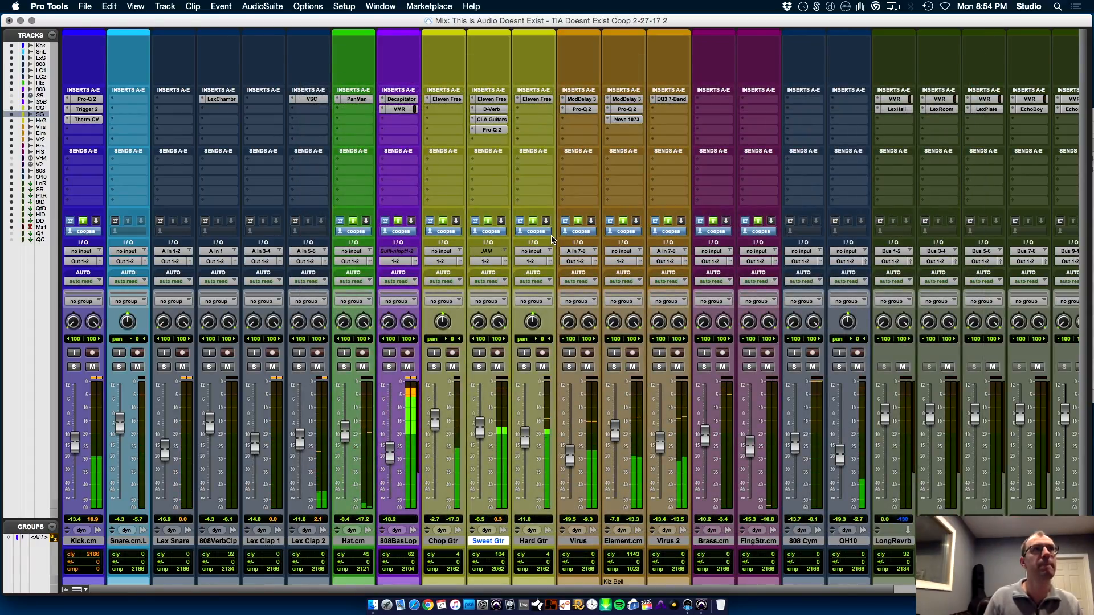
pyautogui.press('super+s')
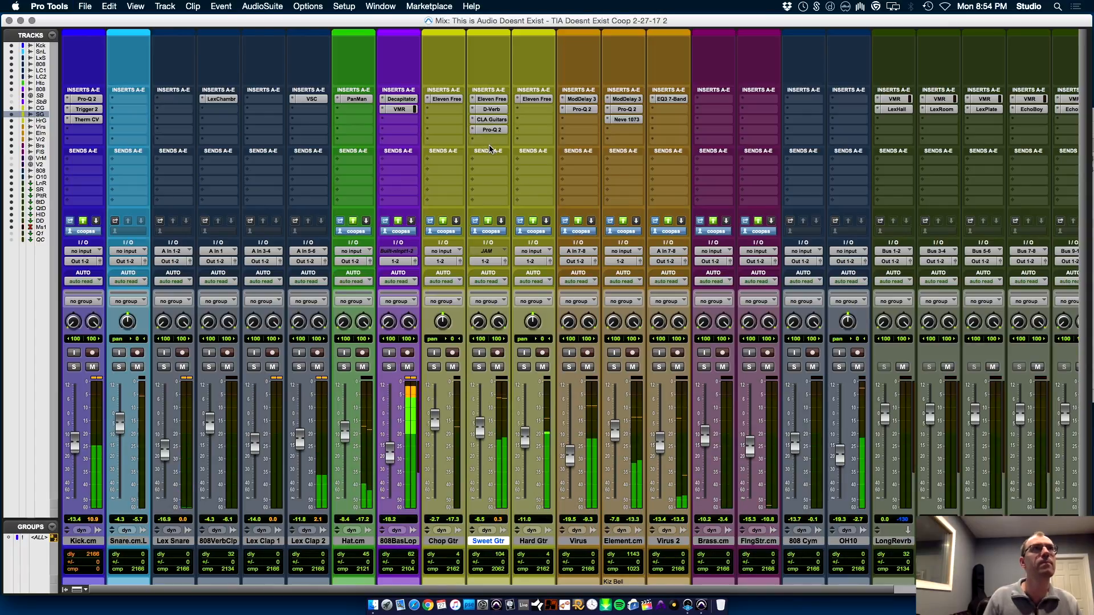
# - Insert the Waves S1 Imager plug-in on Sweet Gtr in the slot after Pro-Q 2
pyautogui.click(492, 141)
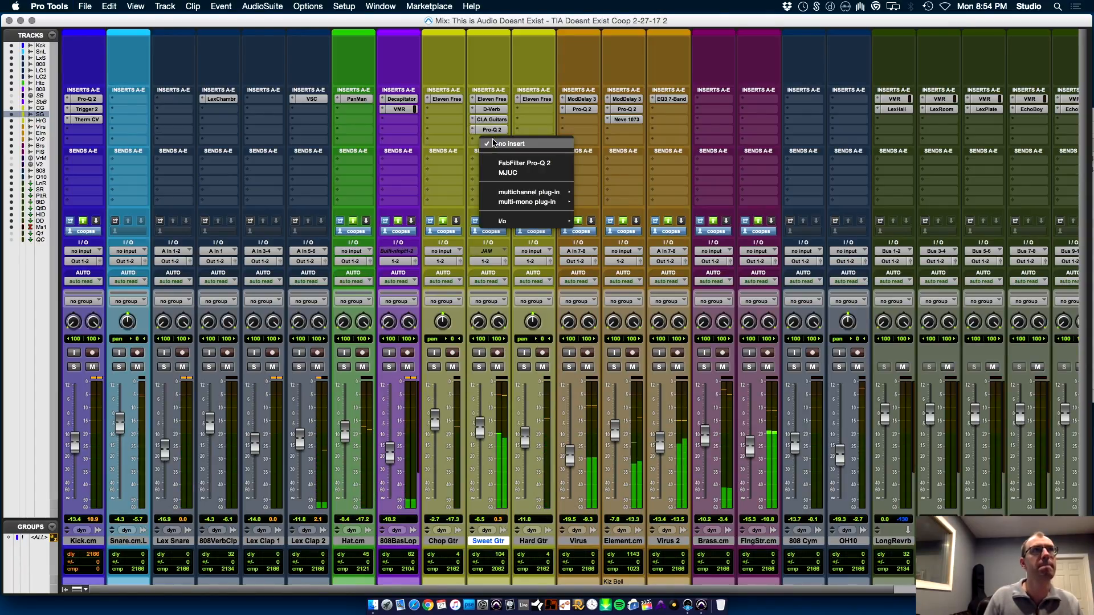
pyautogui.moveTo(528, 192)
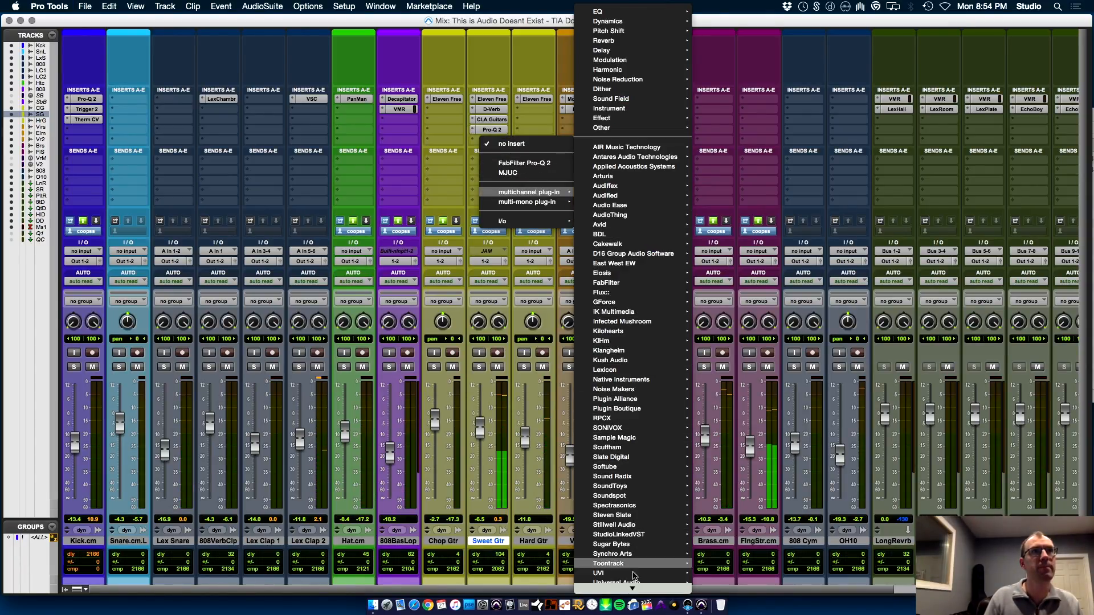
pyautogui.scroll(-3, 639, 547)
pyautogui.moveTo(644, 540)
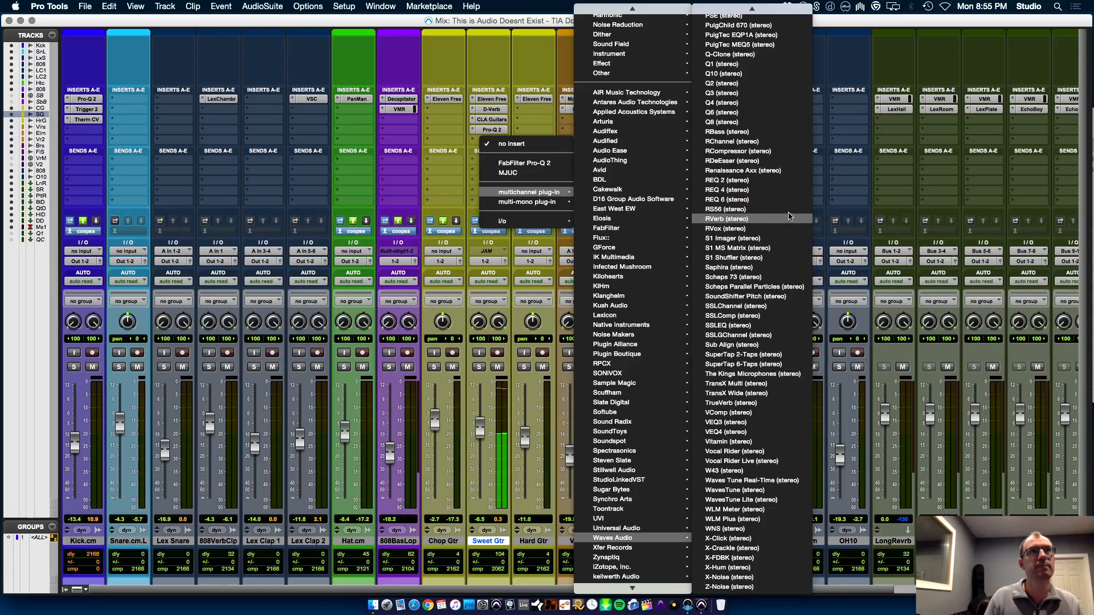
pyautogui.click(779, 235)
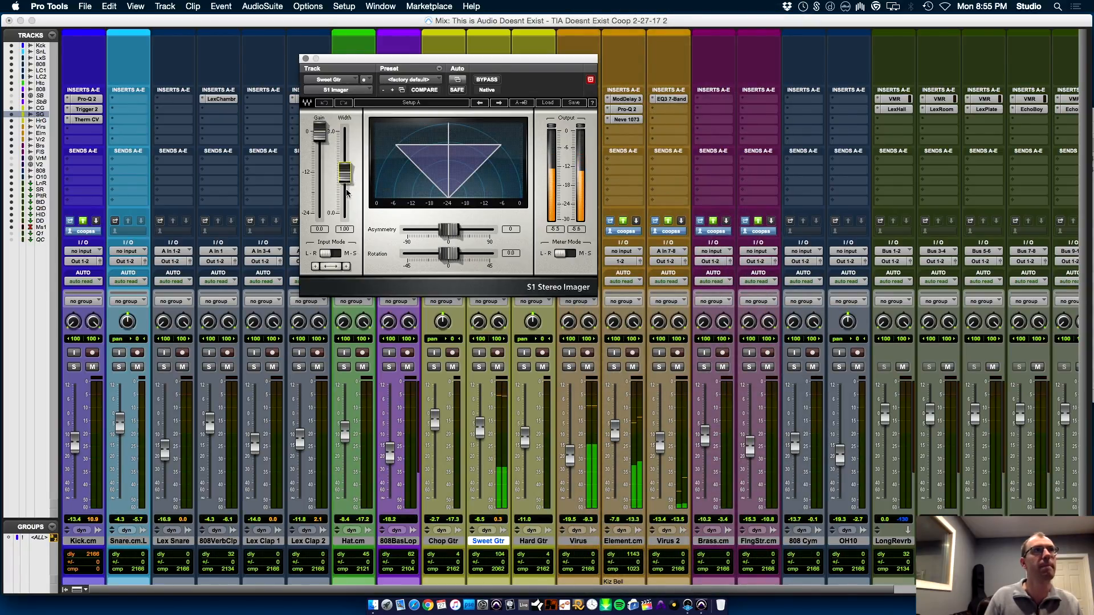
# - Narrow the S1 Imager width to 0.40 and rotate the stereo image to about -20.5, then close the plug-in
pyautogui.moveTo(345, 172)
pyautogui.mouseDown()
pyautogui.moveTo(345, 202)
pyautogui.moveTo(344, 193)
pyautogui.mouseUp()
pyautogui.moveTo(450, 255); pyautogui.dragTo(429, 255)
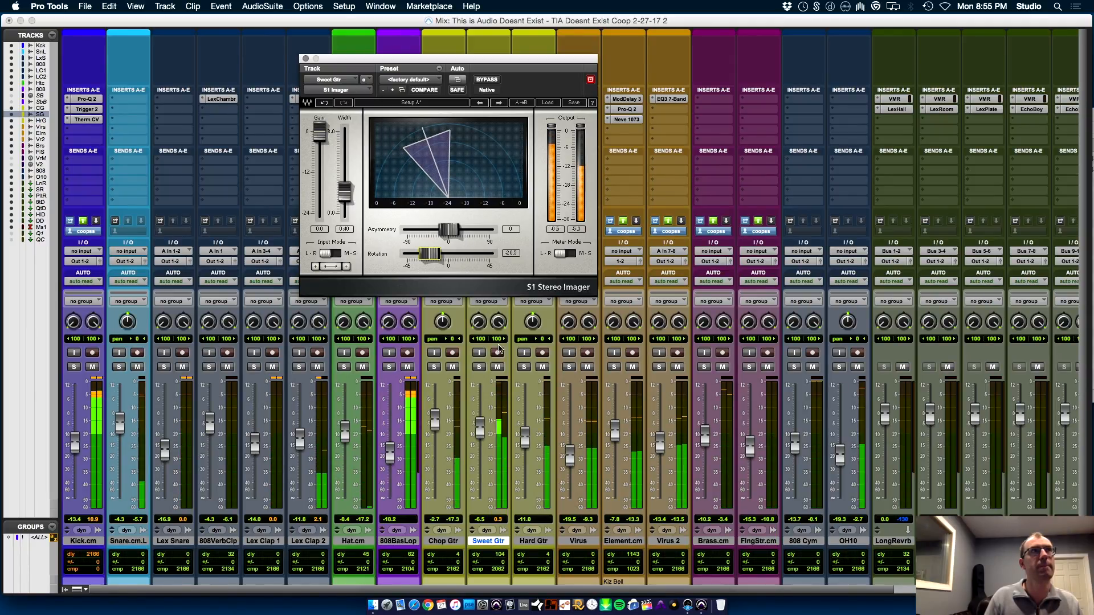
pyautogui.click(305, 59)
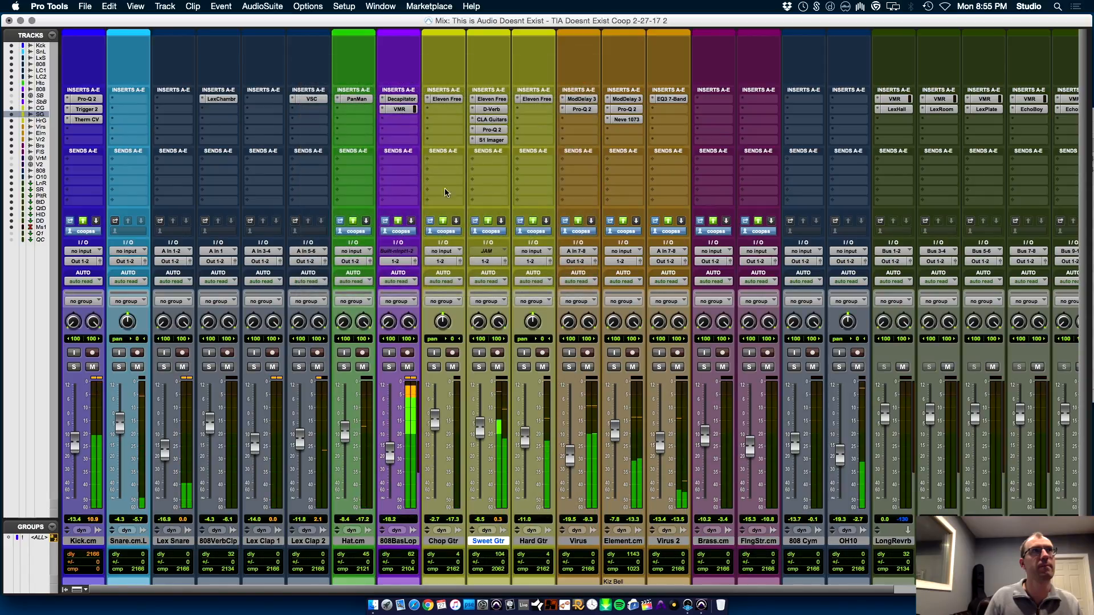
# - Add a send from Sweet Gtr to Bus 10 and set its level to -7.3 dB
pyautogui.click(491, 163)
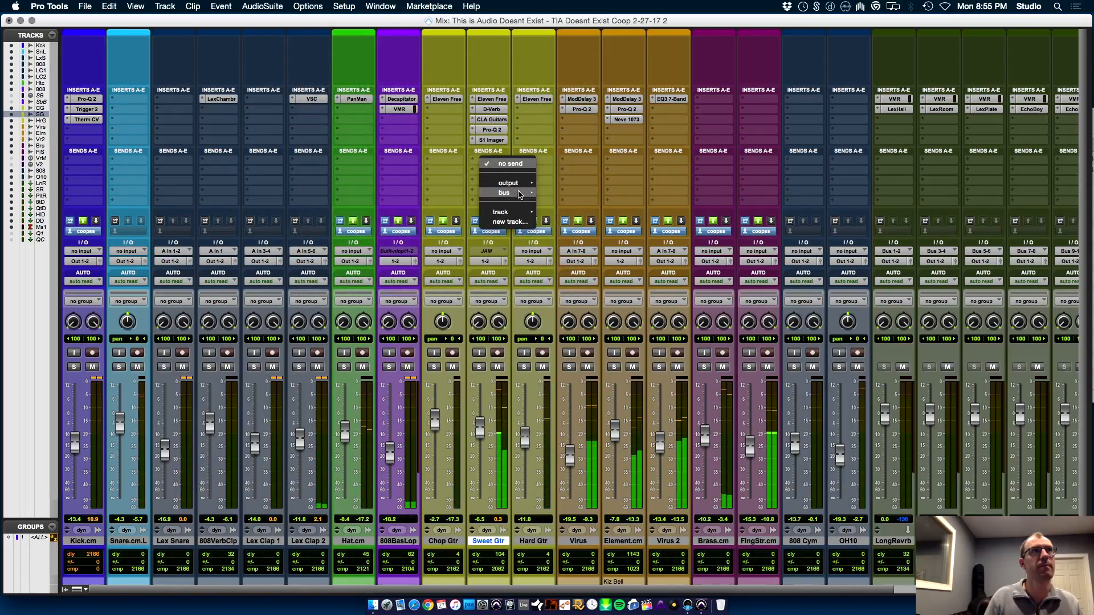
pyautogui.click(595, 331)
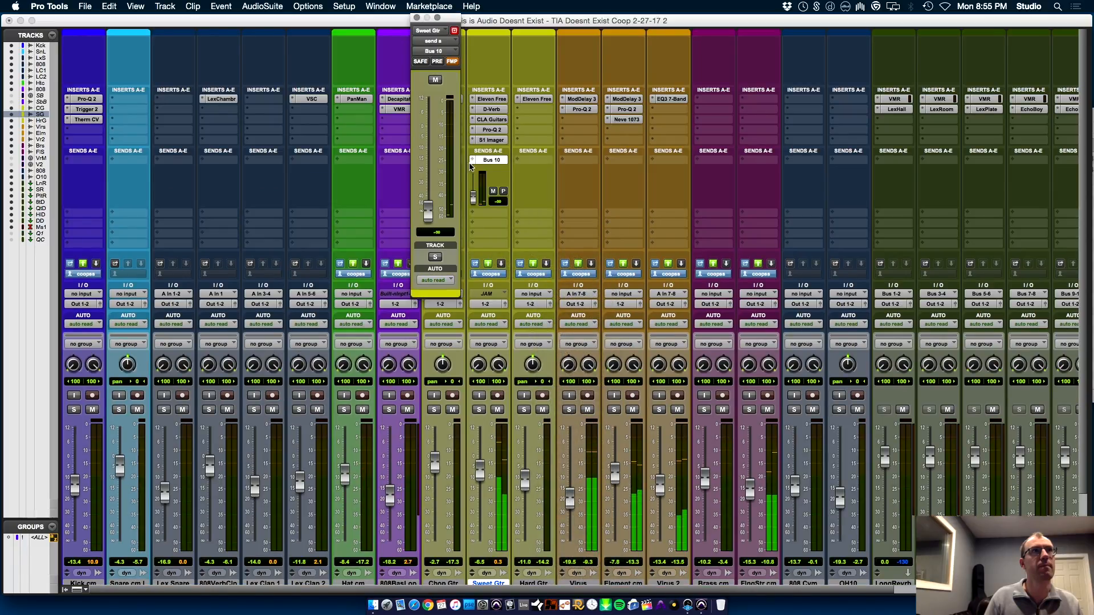
pyautogui.moveTo(427, 212); pyautogui.dragTo(438, 149)
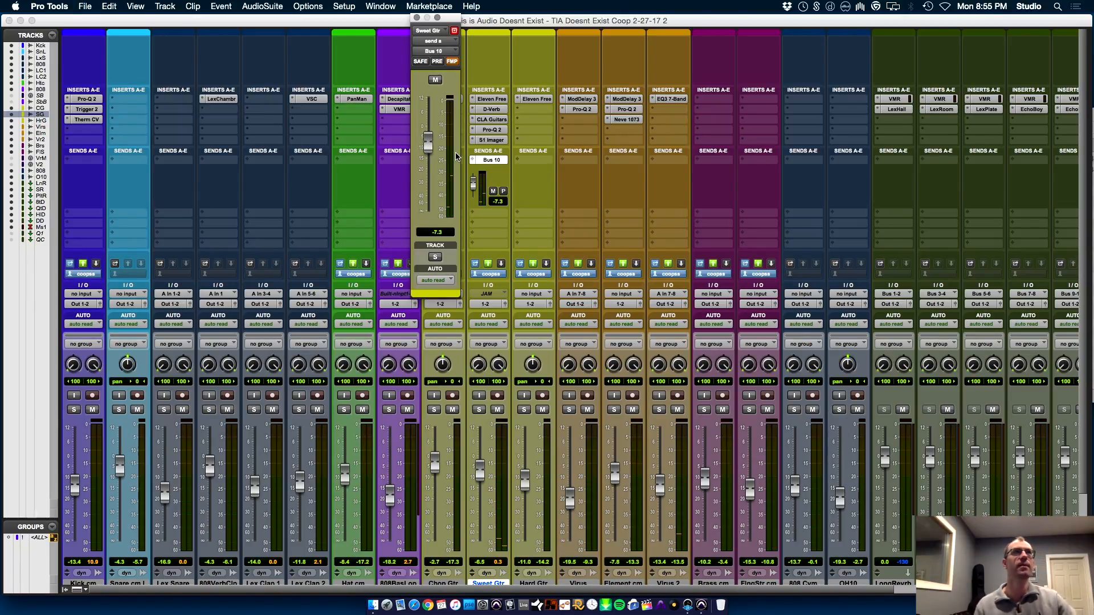
# - Review the S1 Imager settings on Sweet Gtr and the EchoBoy settings on the Qtr Delay track
pyautogui.click(490, 139)
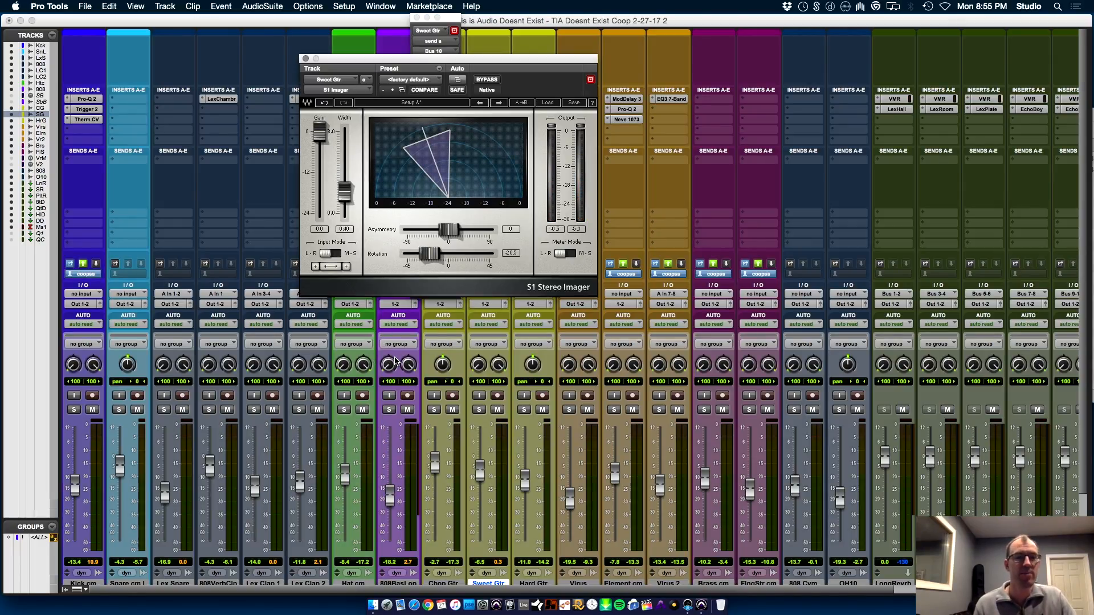
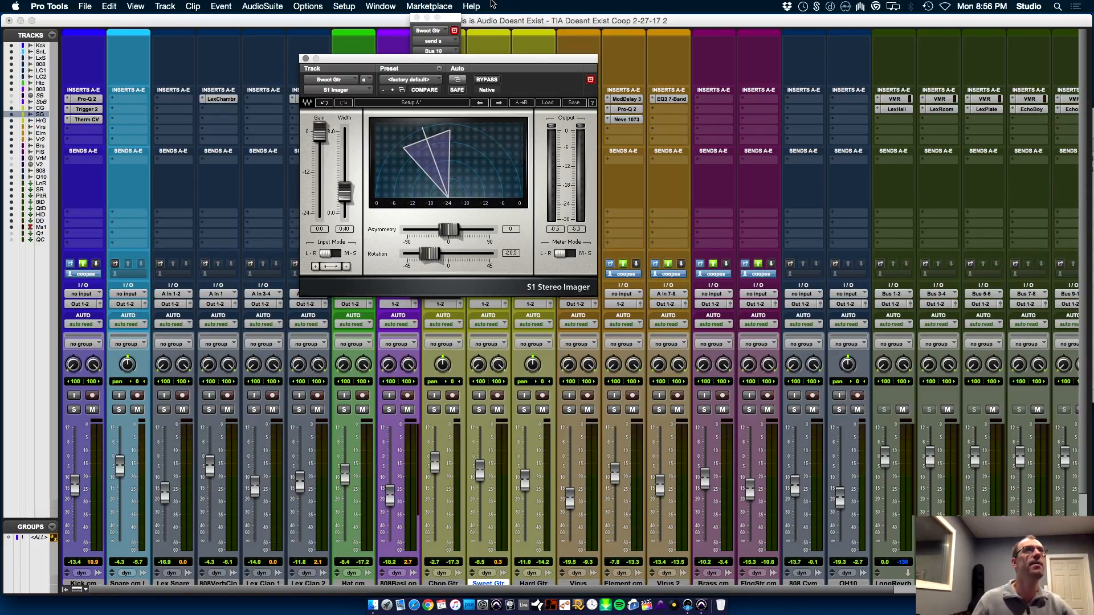
pyautogui.moveTo(439, 59); pyautogui.dragTo(814, 208)
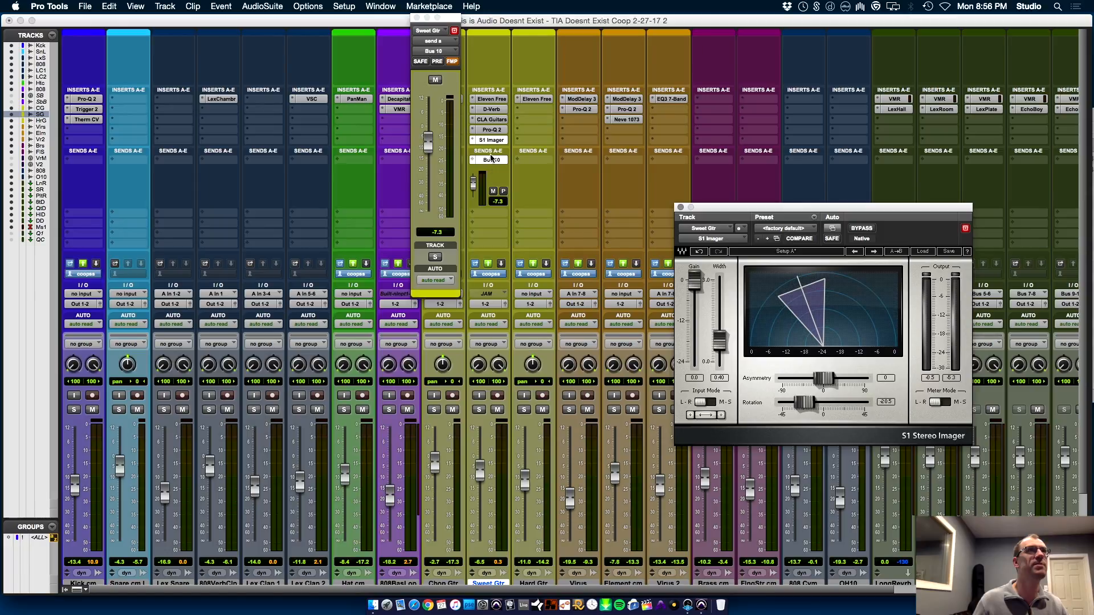
pyautogui.moveTo(527, 589); pyautogui.dragTo(863, 590)
pyautogui.click(866, 109)
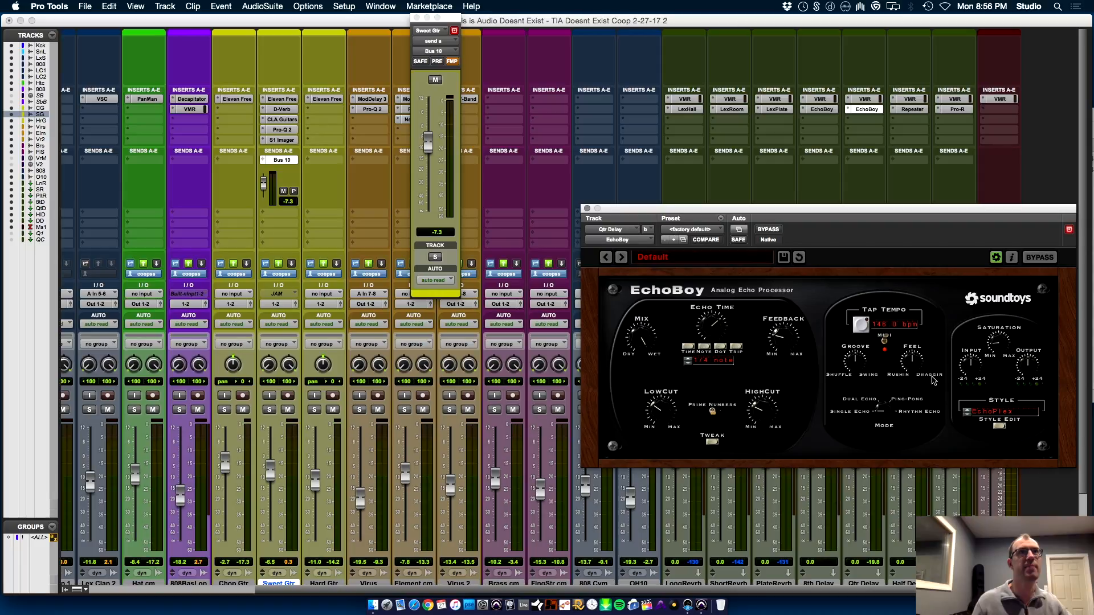
pyautogui.click(587, 208)
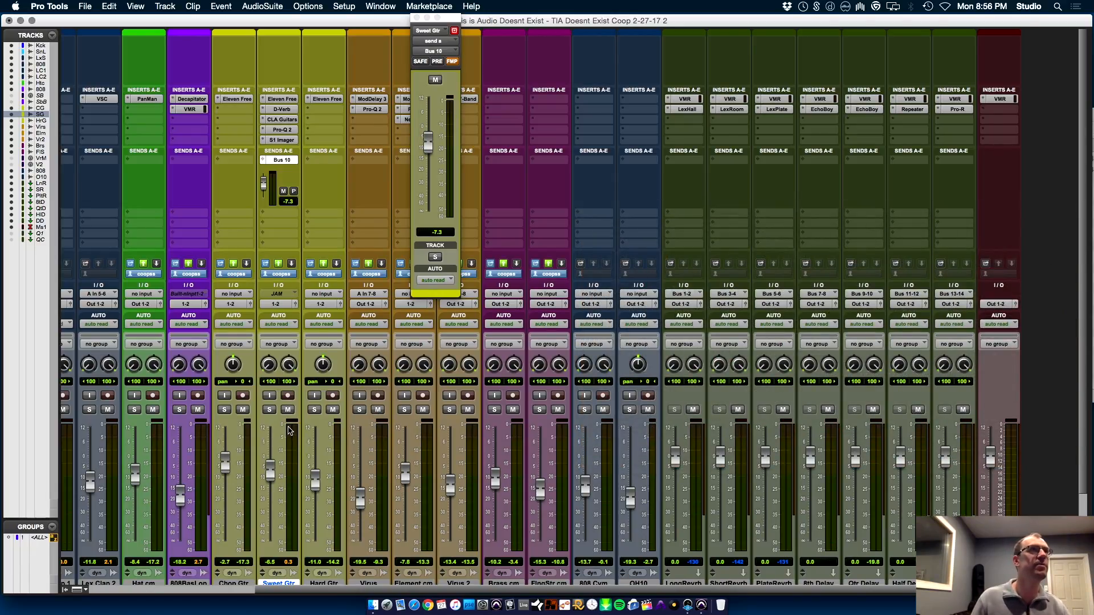
# - Check Sweet Gtr in solo, lower its volume to -7.8 dB in the full mix, and save the session
pyautogui.click(269, 410)
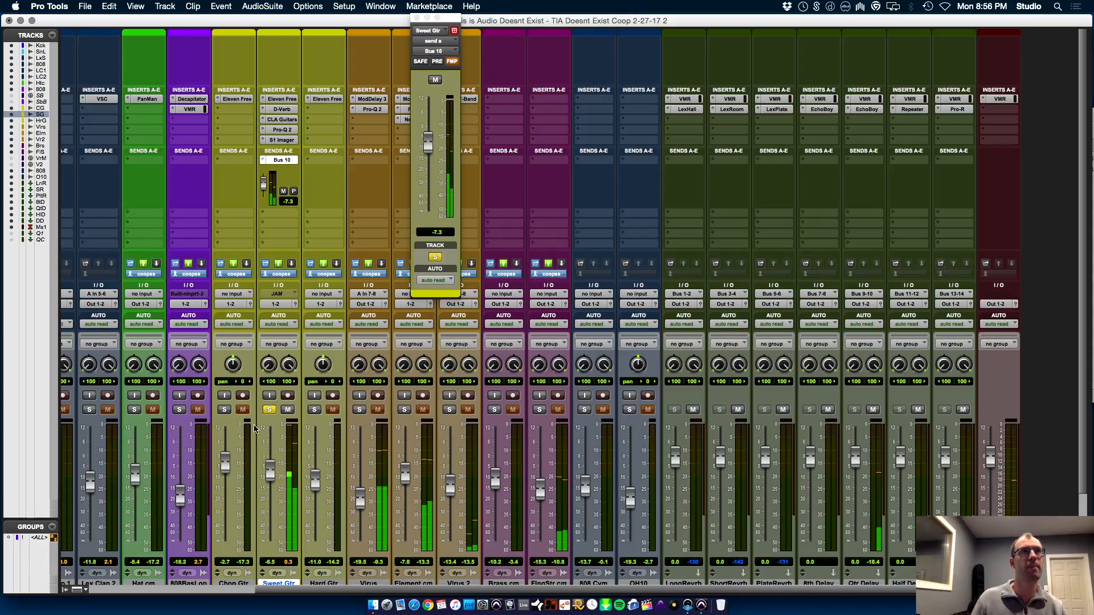
pyautogui.click(269, 409)
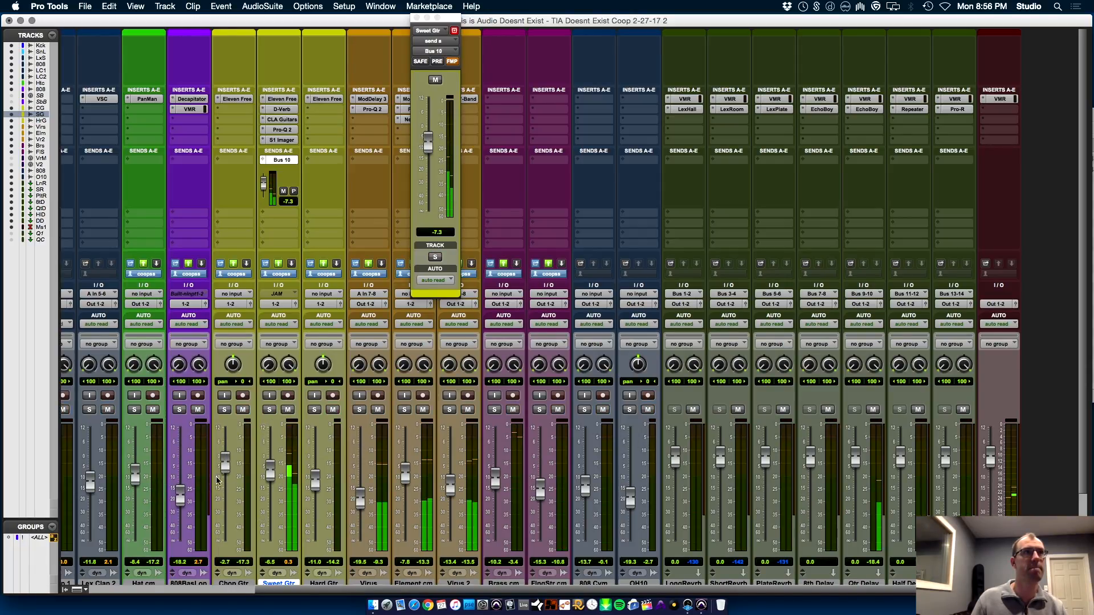
pyautogui.moveTo(271, 477); pyautogui.dragTo(272, 479)
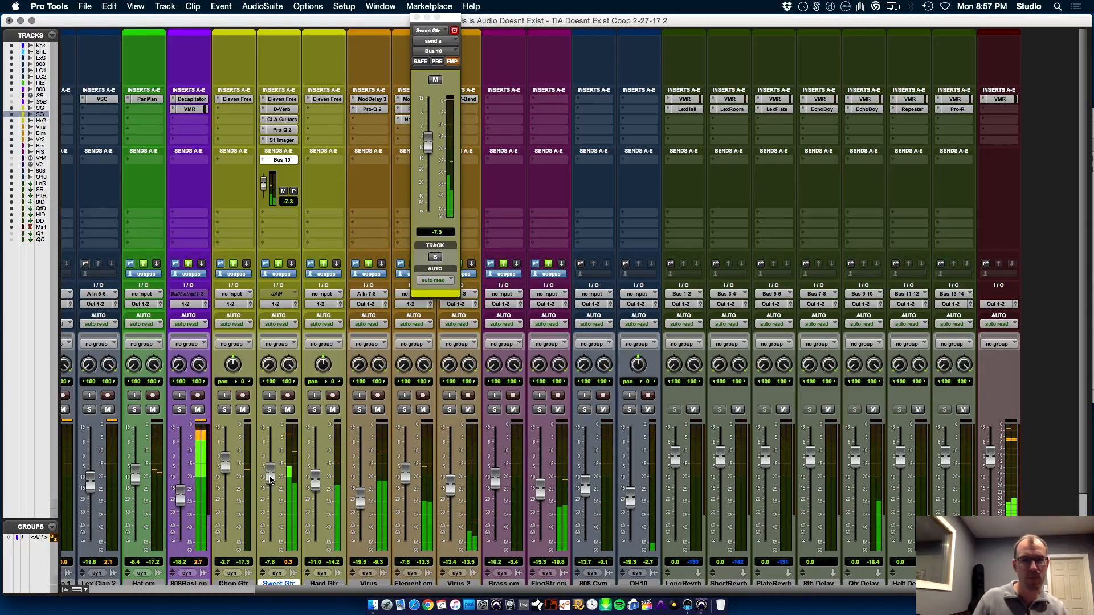
pyautogui.press('super+s')
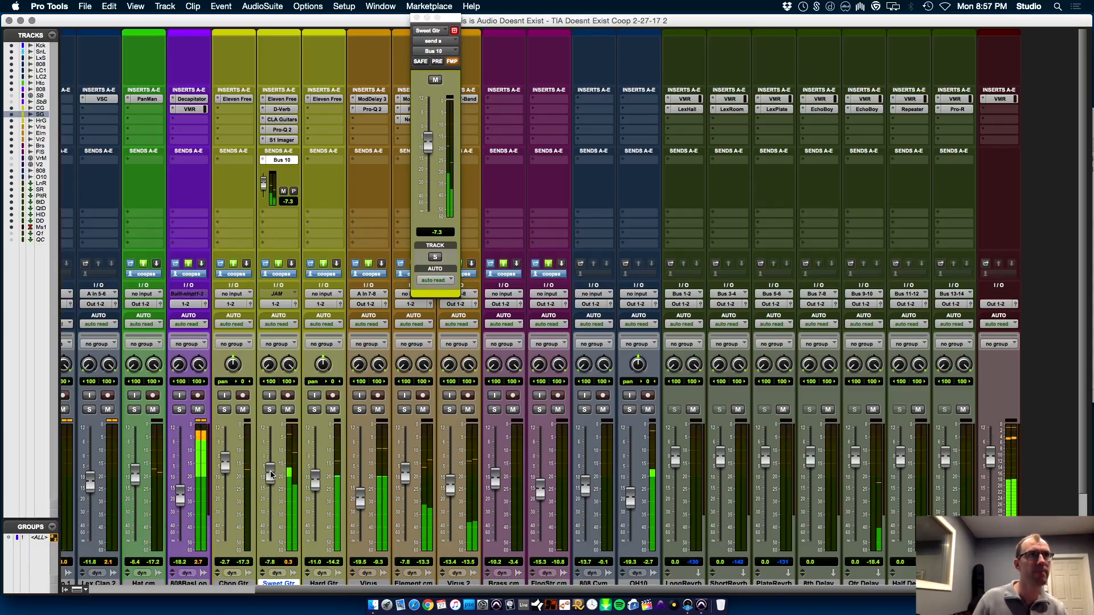
# - Stop playback in the Edit window and enlarge the height of the Chop Gtr track
pyautogui.press('super+equal')
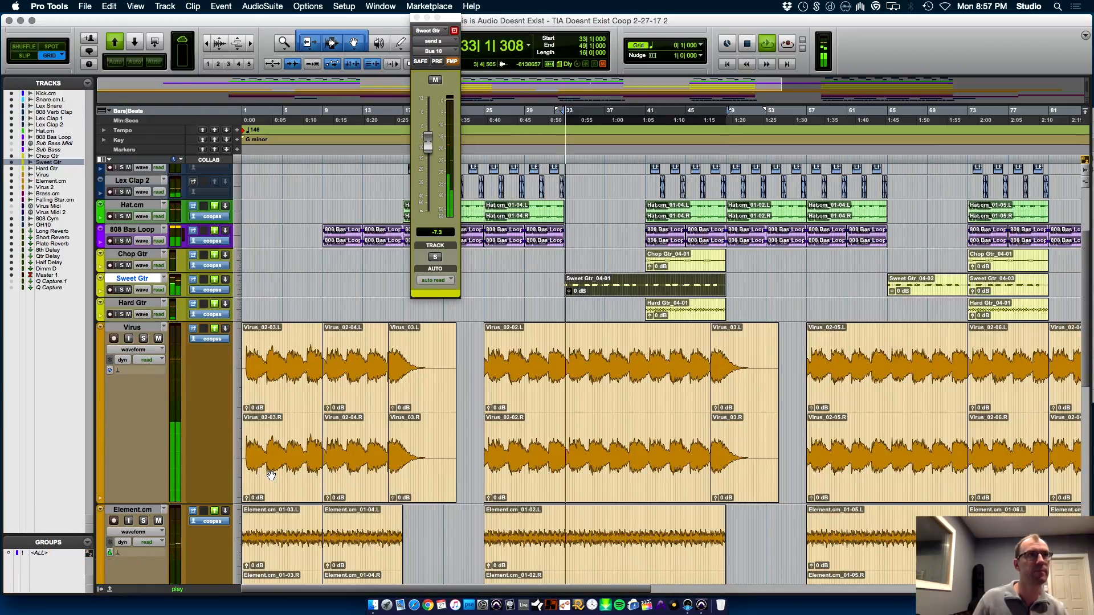
pyautogui.press('space')
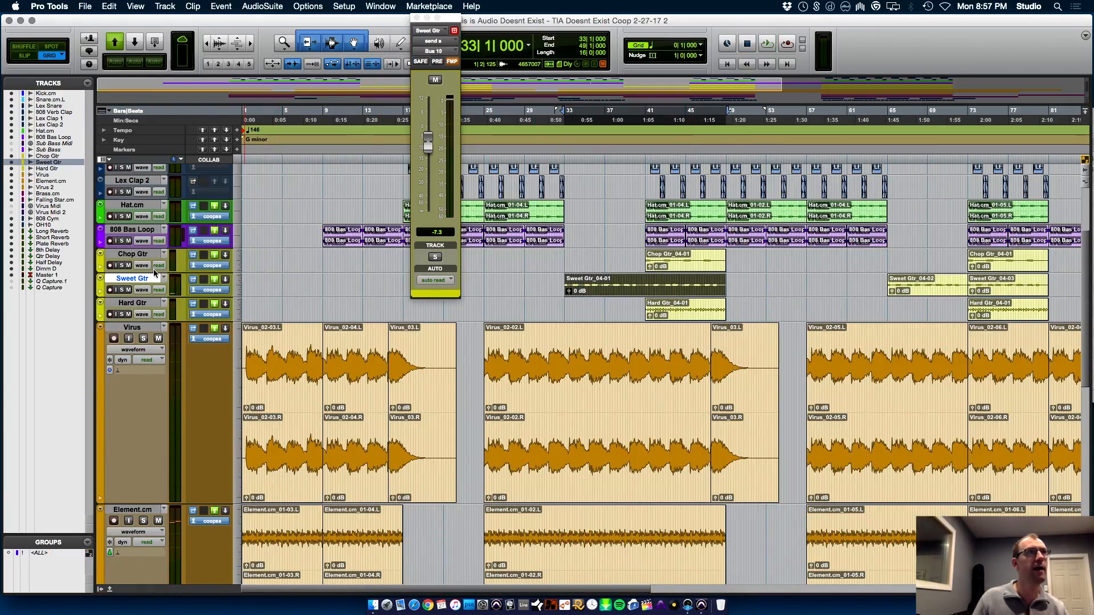
pyautogui.moveTo(154, 273); pyautogui.dragTo(185, 393)
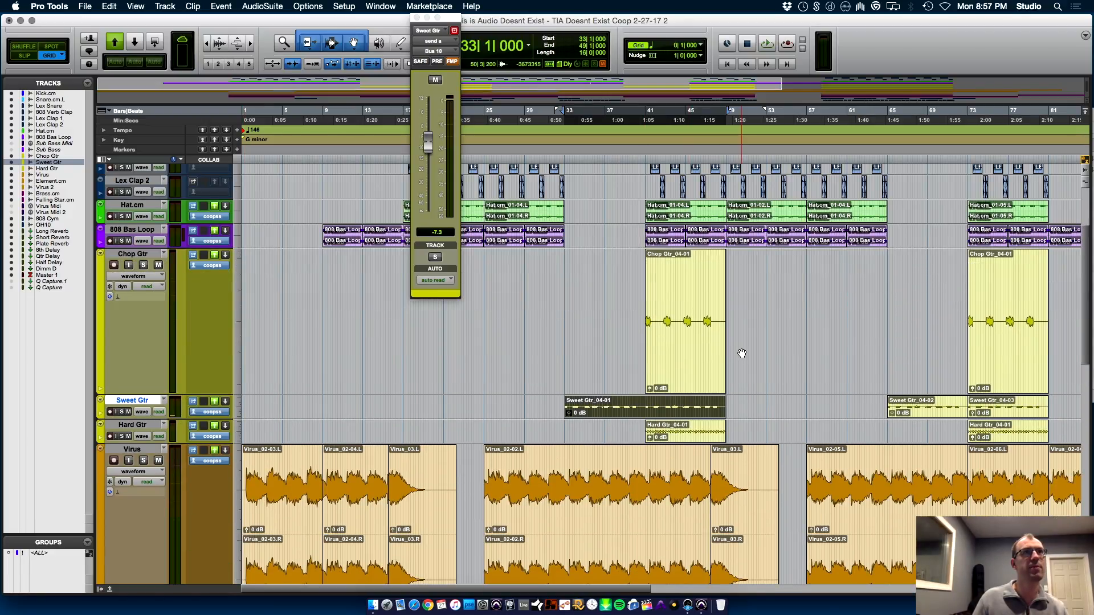
# - Solo Chop Gtr and play it from 40|4|000, just before the first Chop Gtr_04-01 clip
pyautogui.click(632, 301)
pyautogui.press('t')
pyautogui.press('t')
pyautogui.press('t')
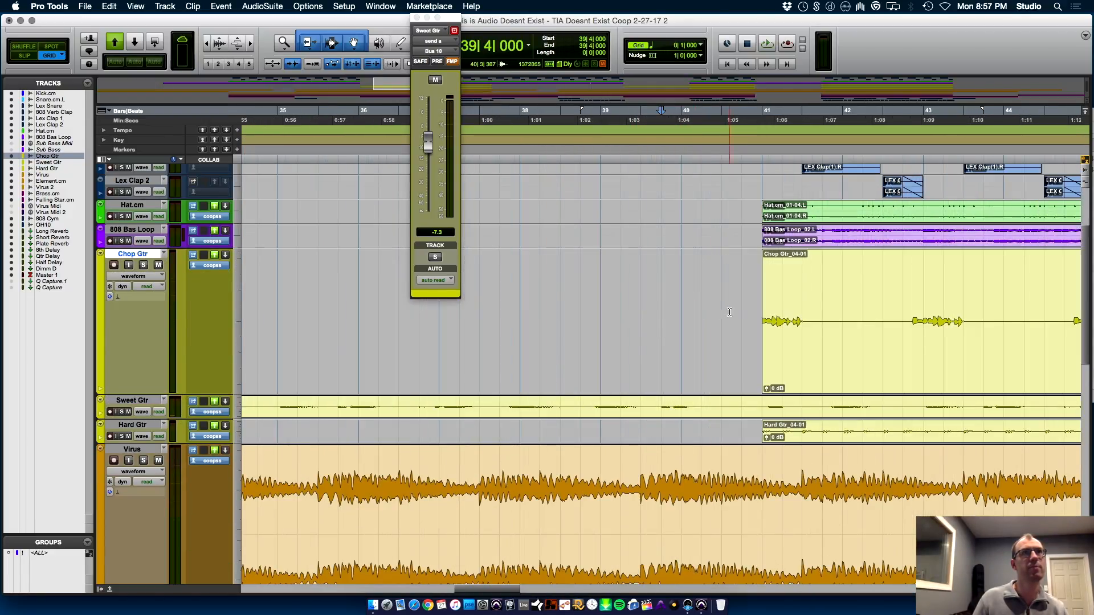
pyautogui.click(742, 300)
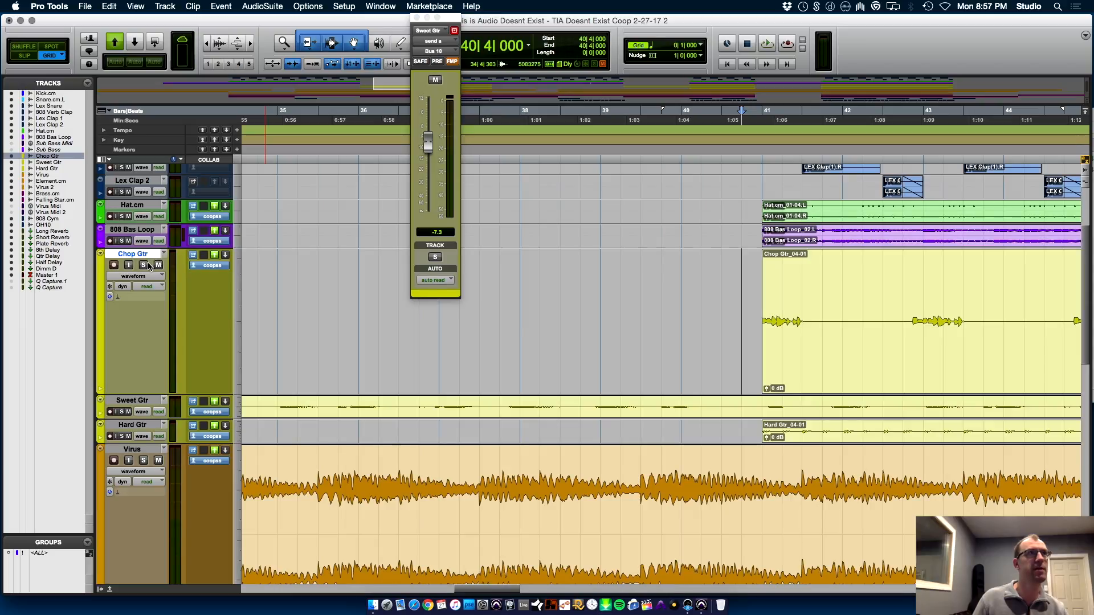
pyautogui.click(144, 265)
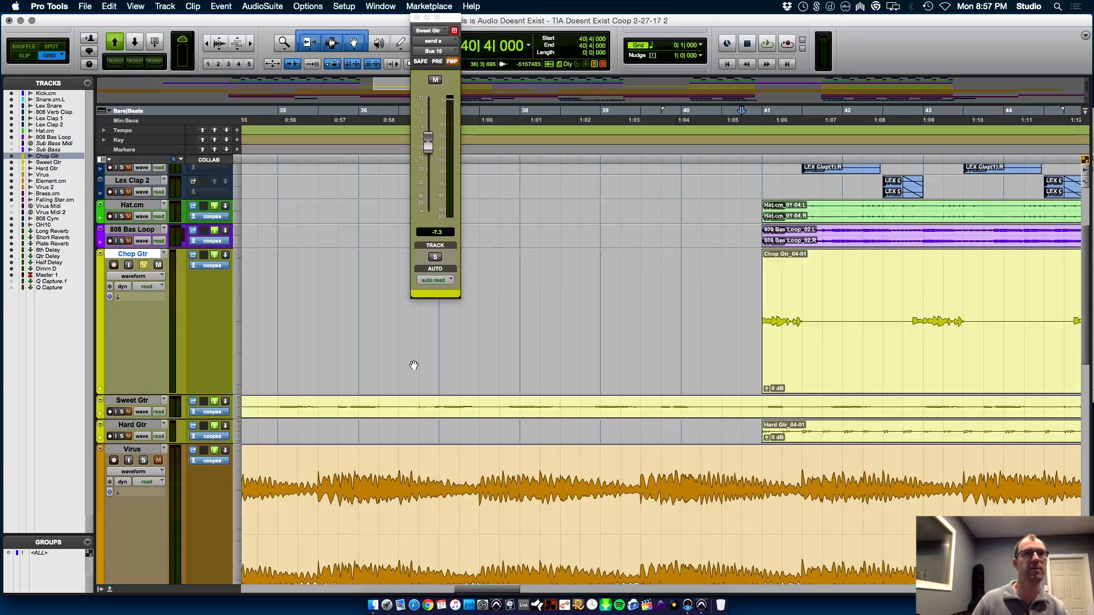
pyautogui.press('space')
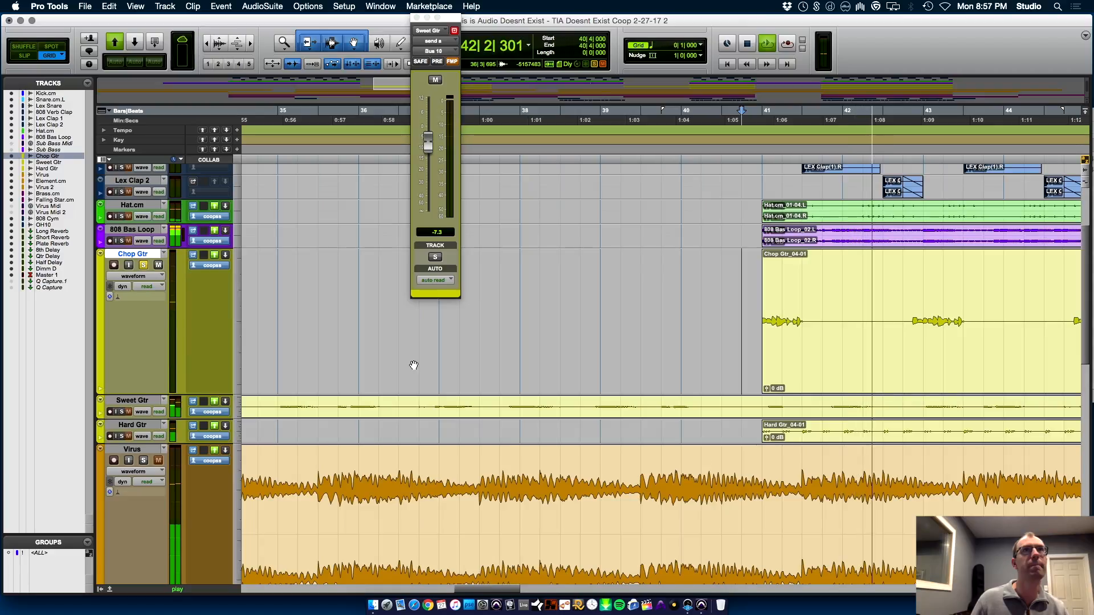
pyautogui.press('super+bracketleft')
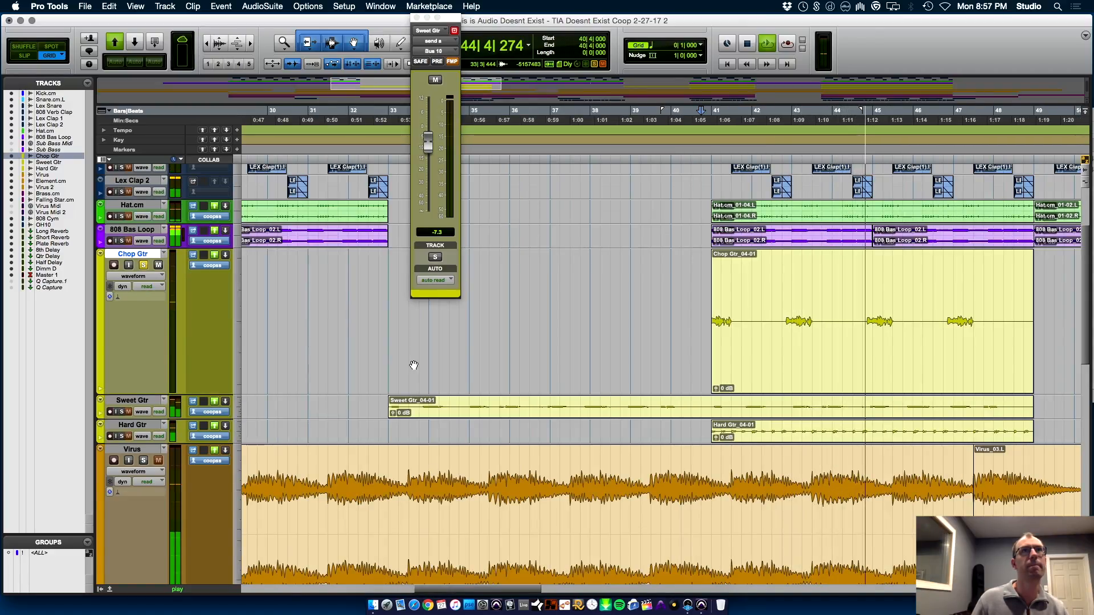
# - Stop playback and show the pan automation of Chop Gtr in a lane beneath the track
pyautogui.press('space')
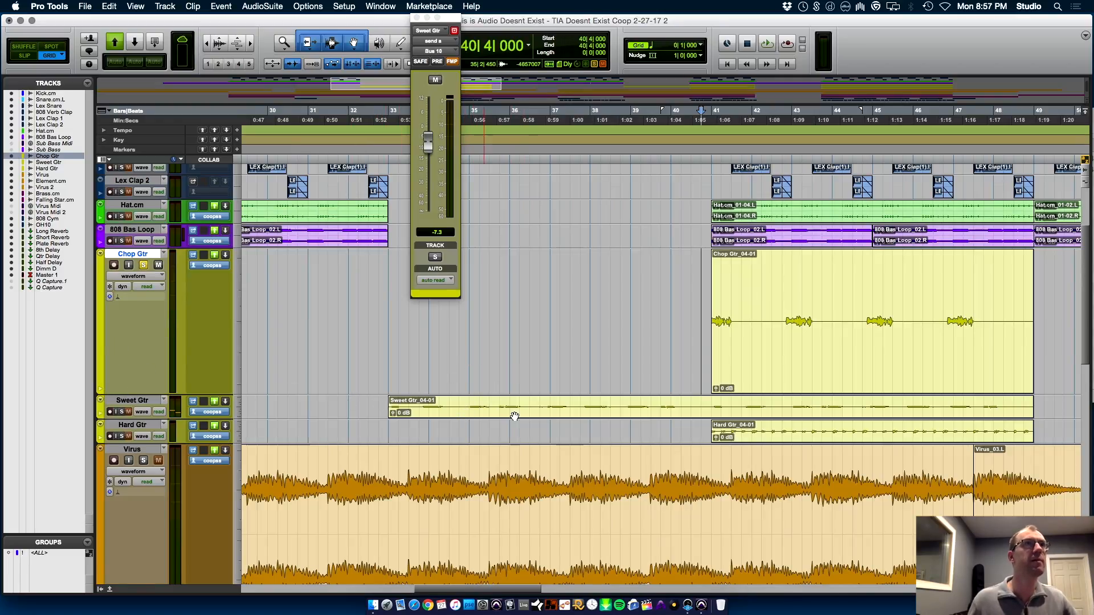
pyautogui.click(101, 389)
pyautogui.click(142, 402)
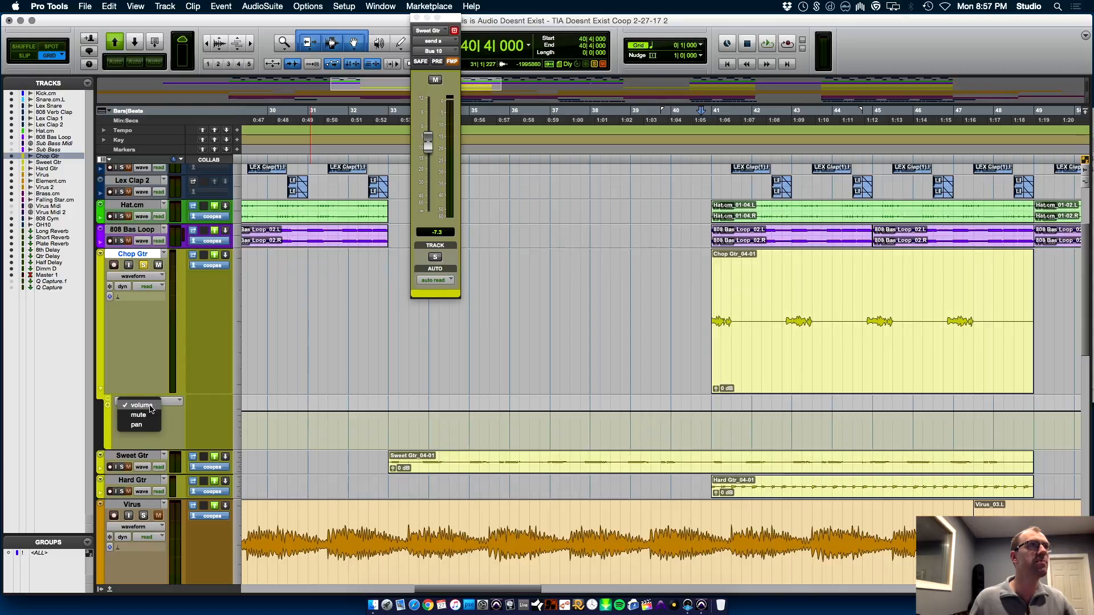
pyautogui.click(143, 421)
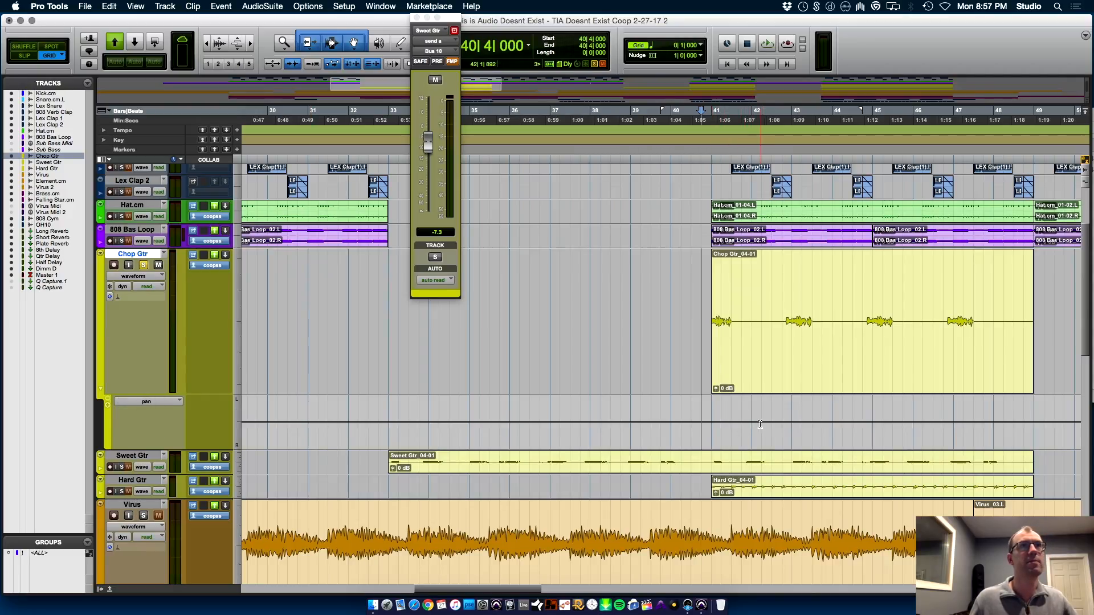
# - Automate Chop Gtr's pan to alternate hard left and right in one-bar blocks at 41|1, 42|4, 44|4 and 46|4
pyautogui.moveTo(760, 424); pyautogui.dragTo(713, 424)
pyautogui.moveTo(724, 303); pyautogui.dragTo(725, 267)
pyautogui.moveTo(783, 427); pyautogui.dragTo(869, 209)
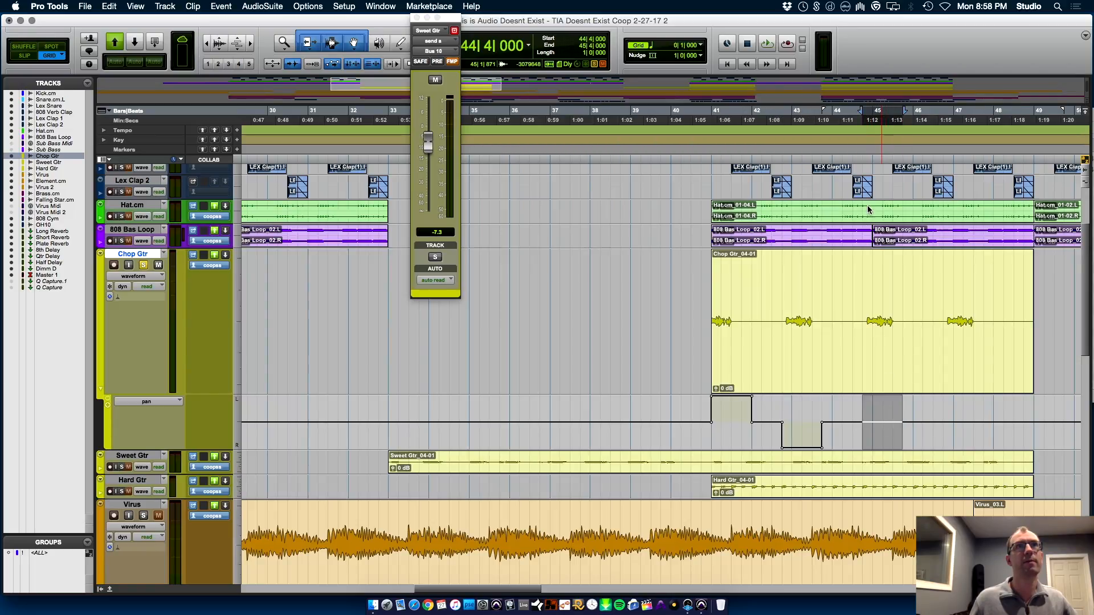
pyautogui.moveTo(942, 437); pyautogui.dragTo(968, 447)
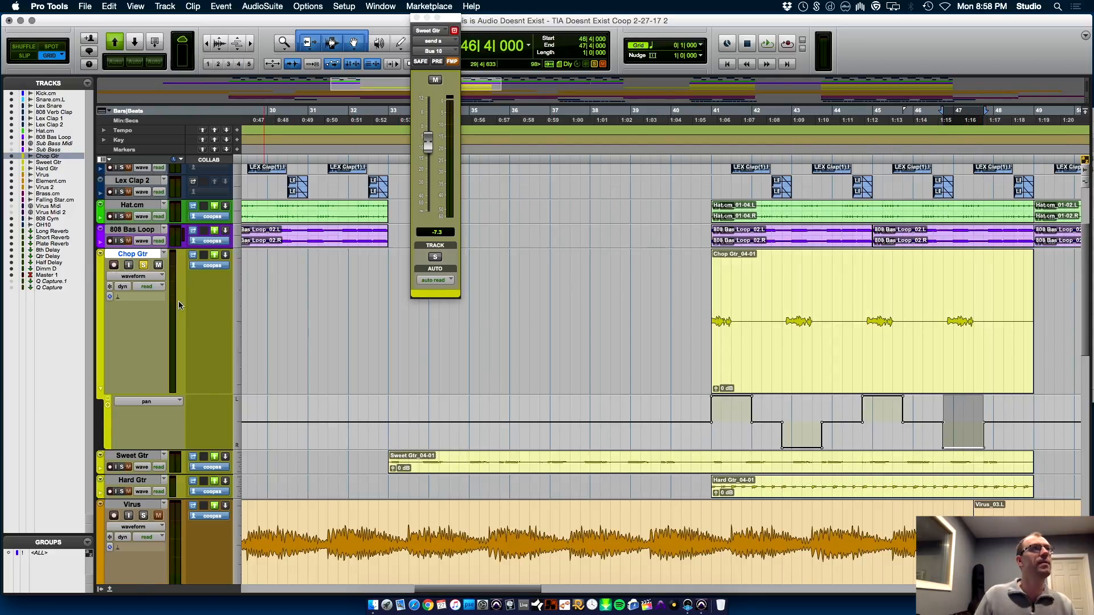
# - Copy Sweet Gtr's Bus 10 send to Chop Gtr sends A and B, and reassign send B to Bus 9 (Mono)
pyautogui.press('super+equal')
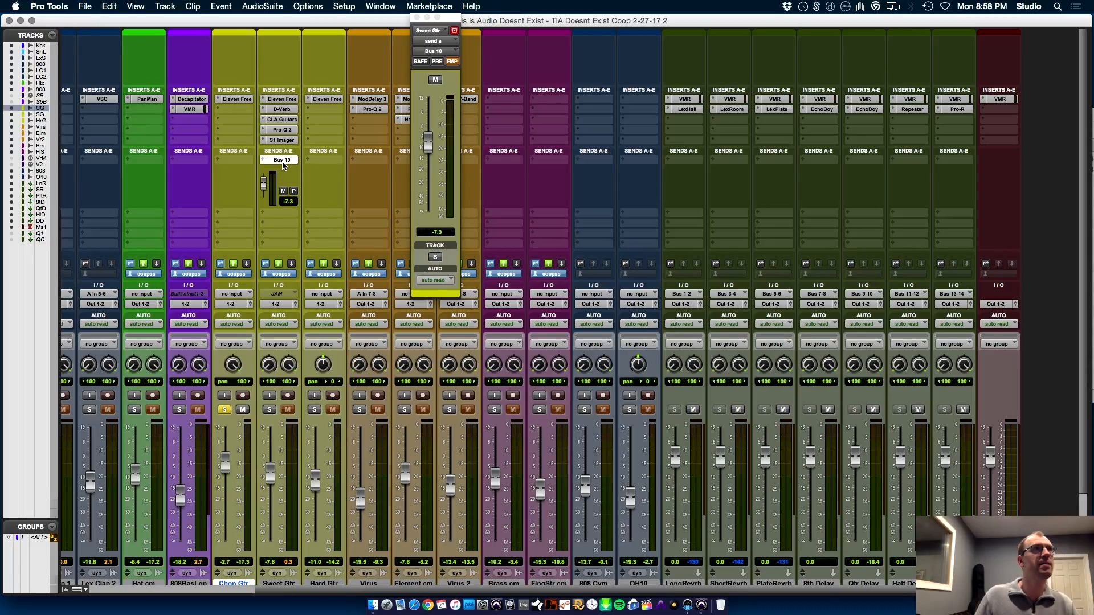
pyautogui.moveTo(239, 159); pyautogui.dragTo(240, 162)
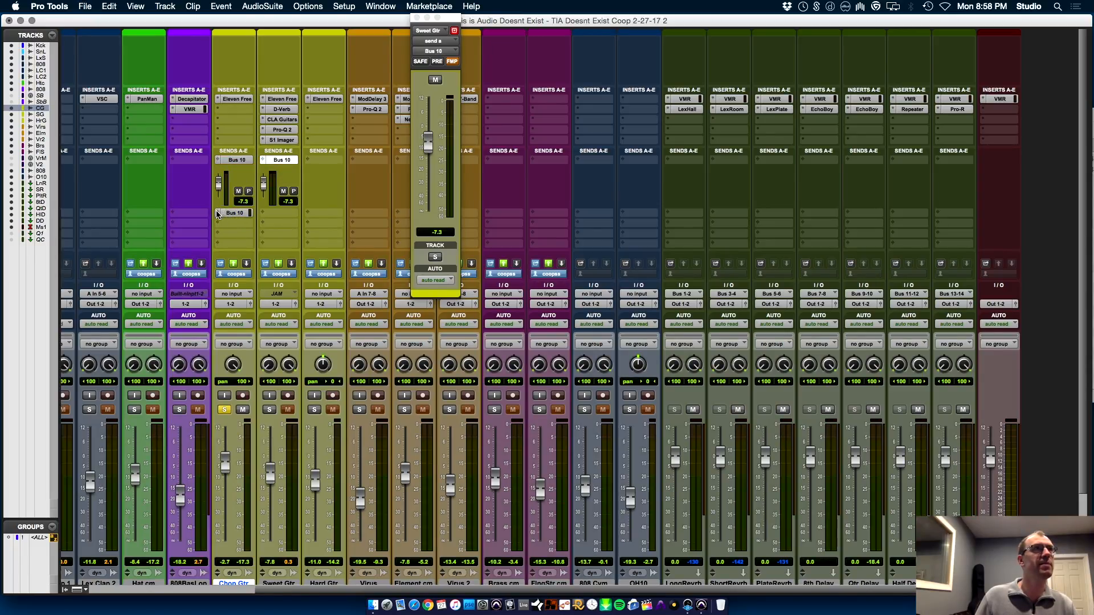
pyautogui.click(217, 214)
pyautogui.moveTo(245, 223)
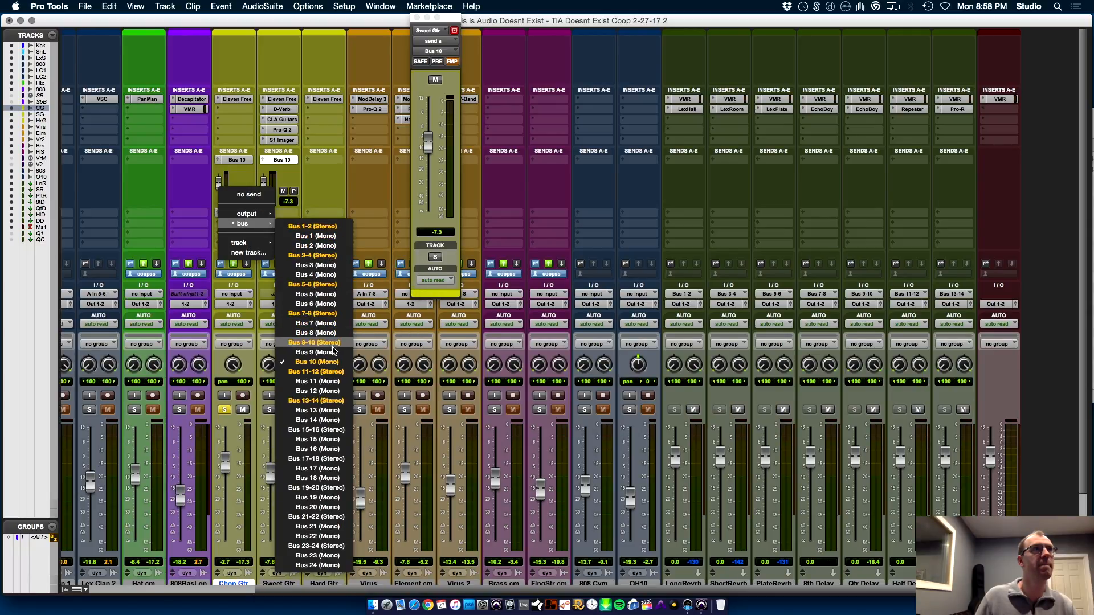
pyautogui.click(334, 352)
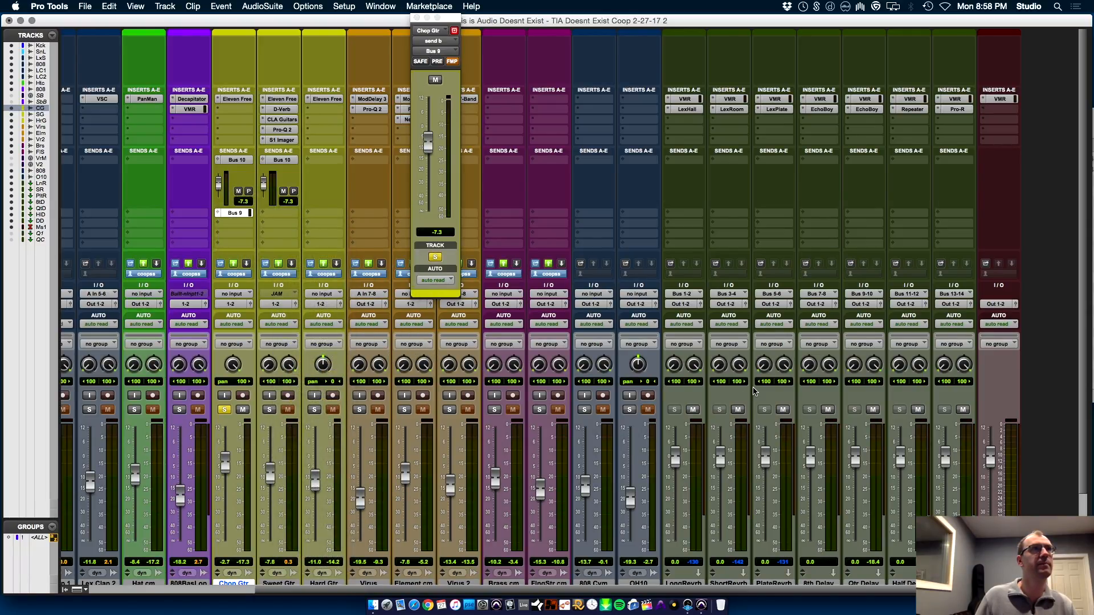
pyautogui.press('super+equal')
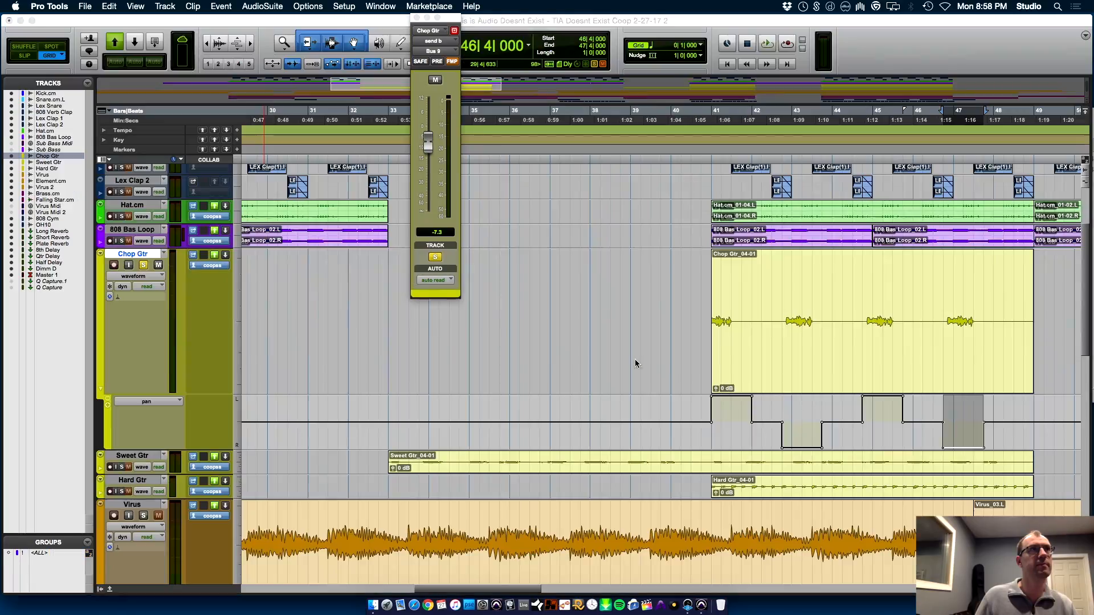
# - Mute Chop Gtr's Bus 9 send and play the panned part in the Edit window from 41|1|000
pyautogui.press('super+equal')
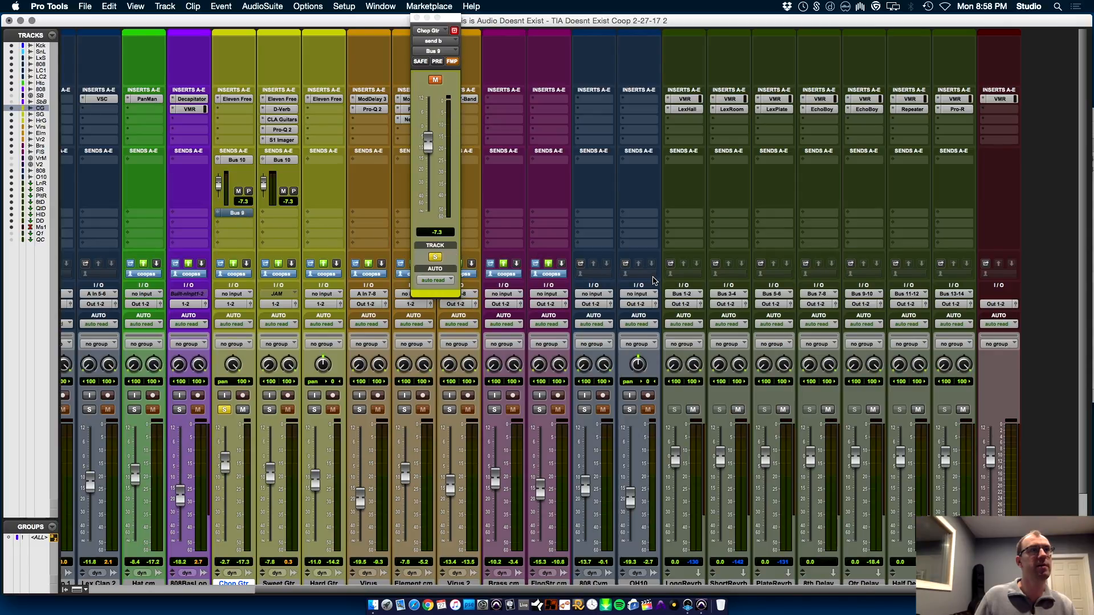
pyautogui.press('super+equal')
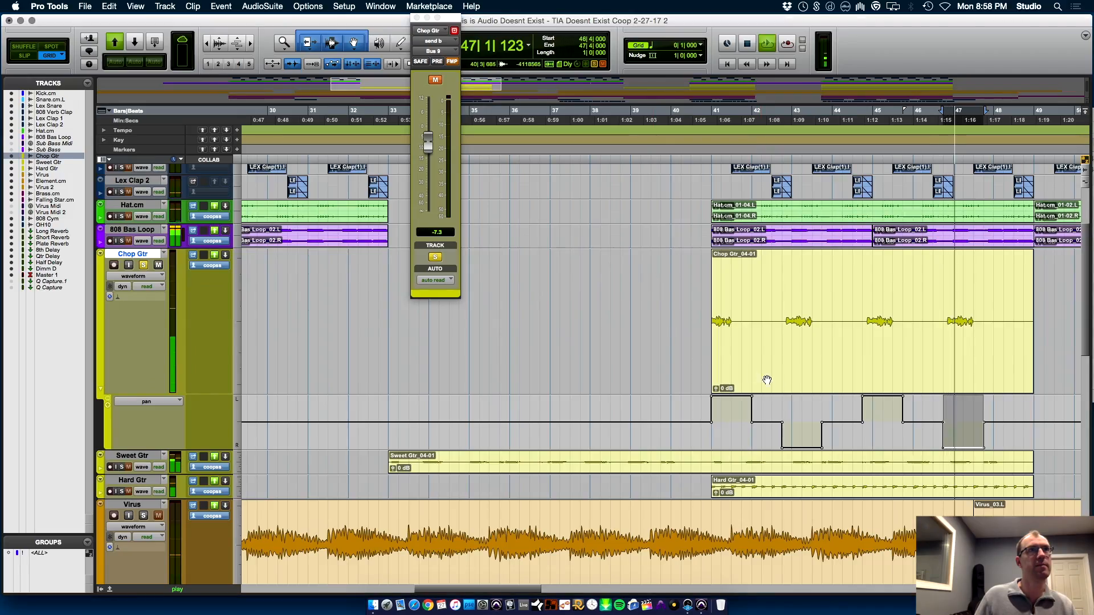
pyautogui.click(708, 431)
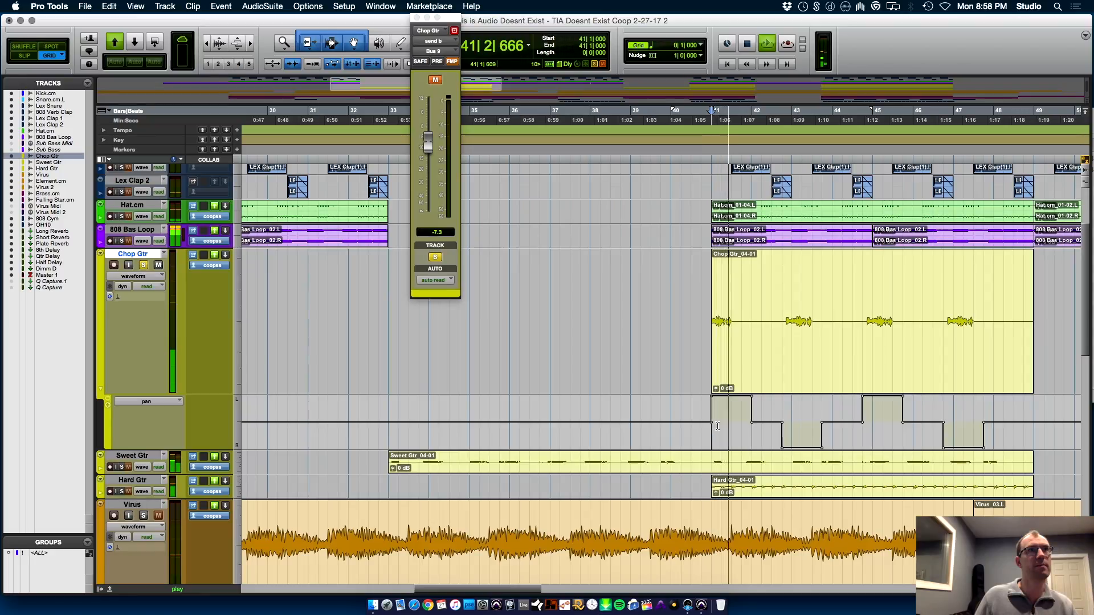
pyautogui.press('space')
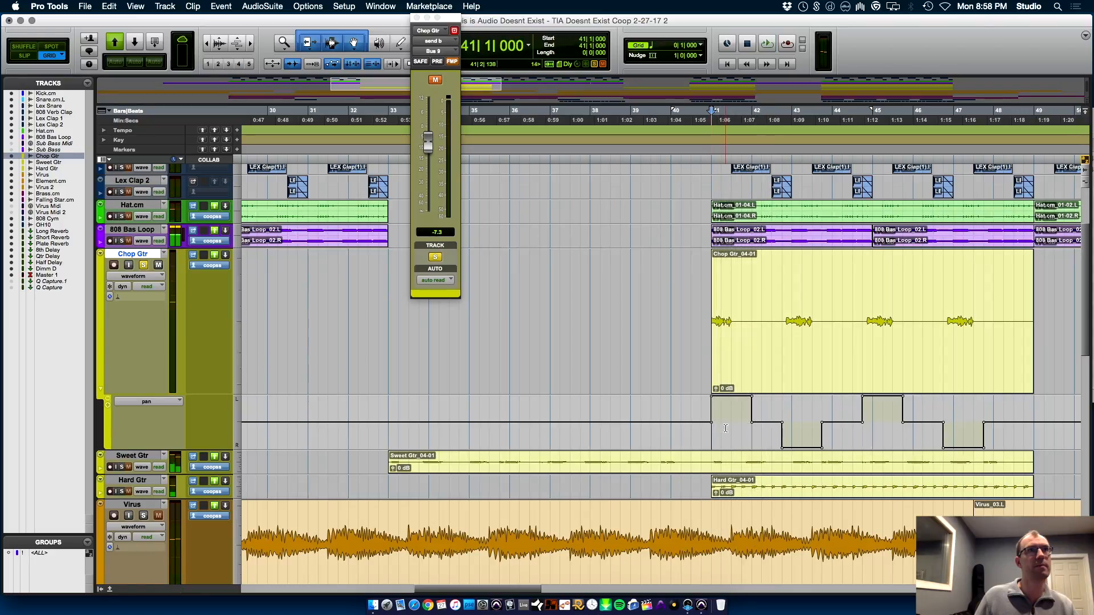
pyautogui.press('space')
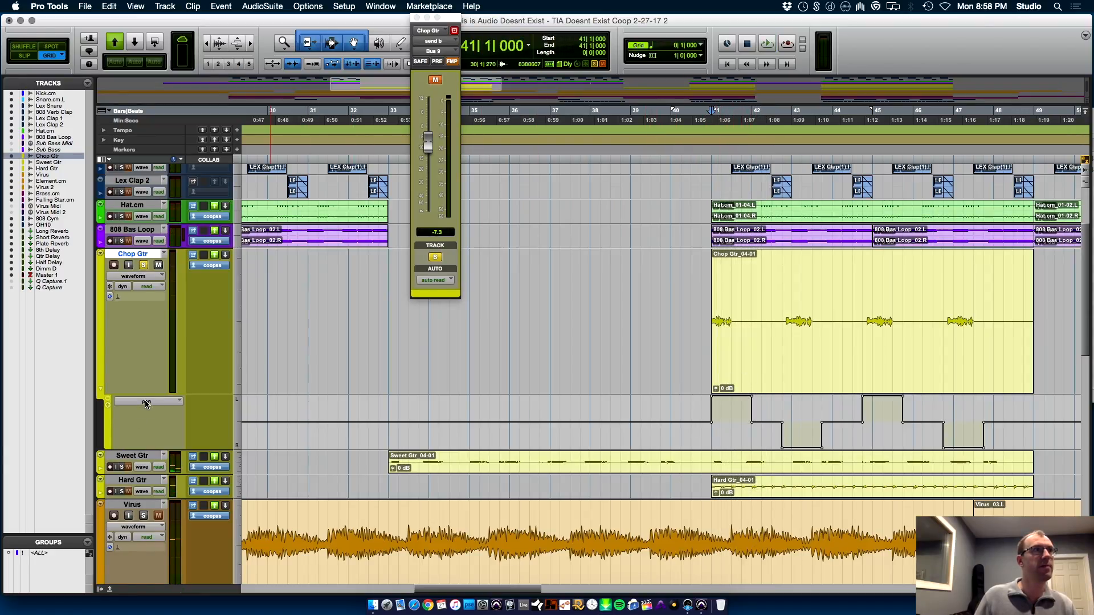
# - Add automation lanes under Chop Gtr's pan lane for the Bus 9 send mute and the Bus 10 send mute
pyautogui.click(107, 406)
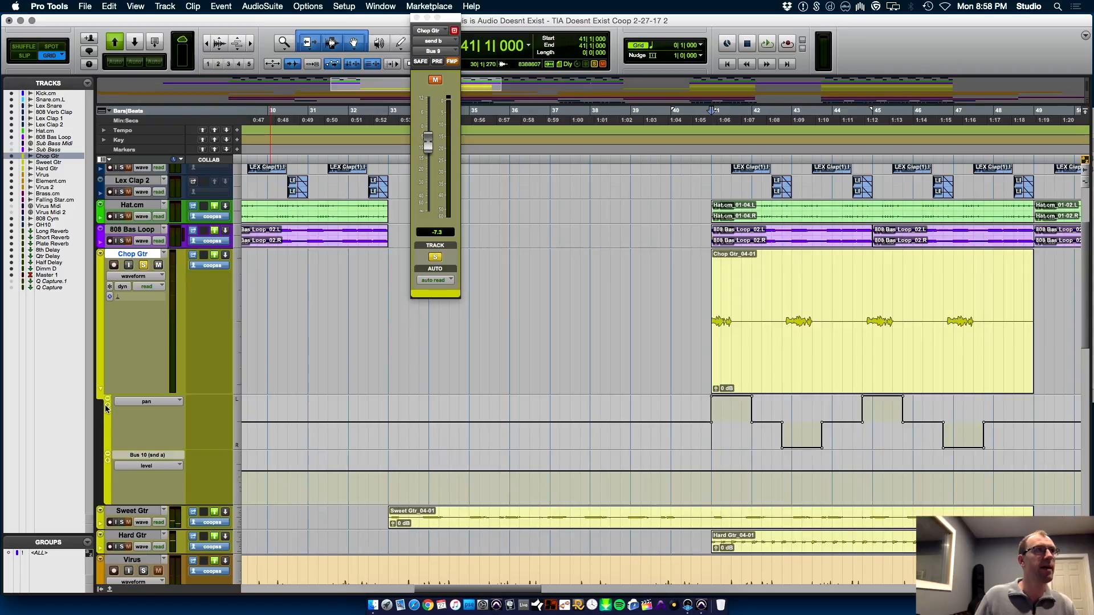
pyautogui.click(108, 460)
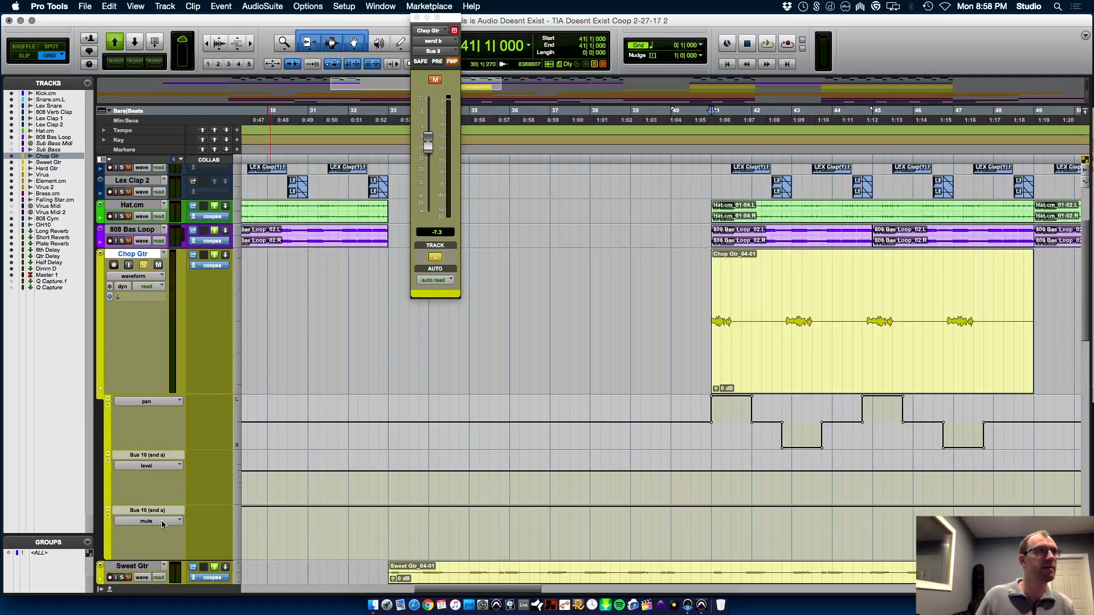
pyautogui.click(150, 466)
pyautogui.moveTo(150, 469)
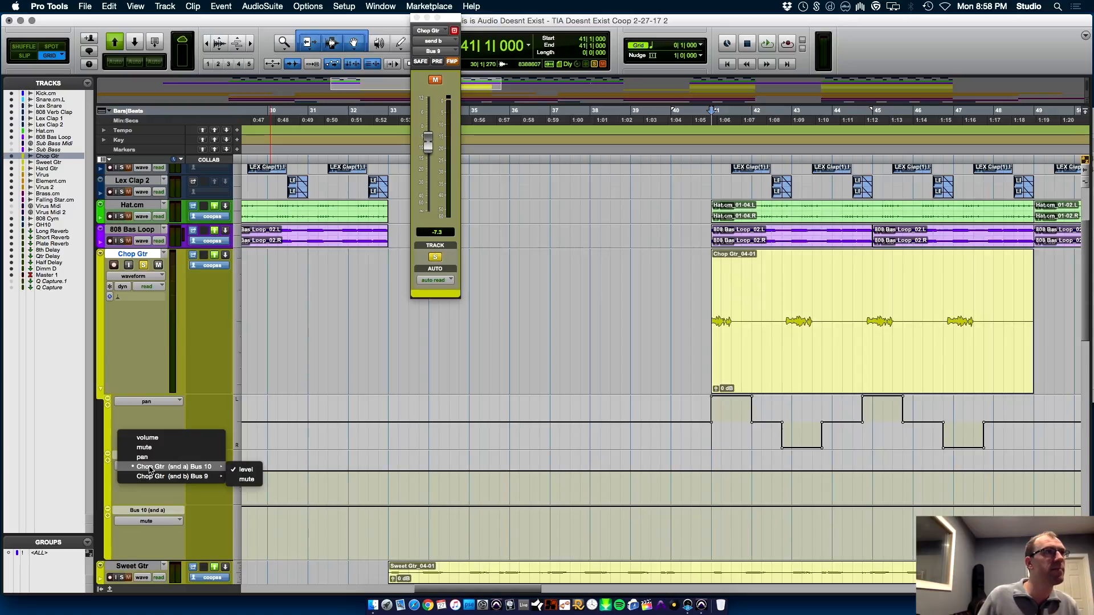
pyautogui.click(238, 490)
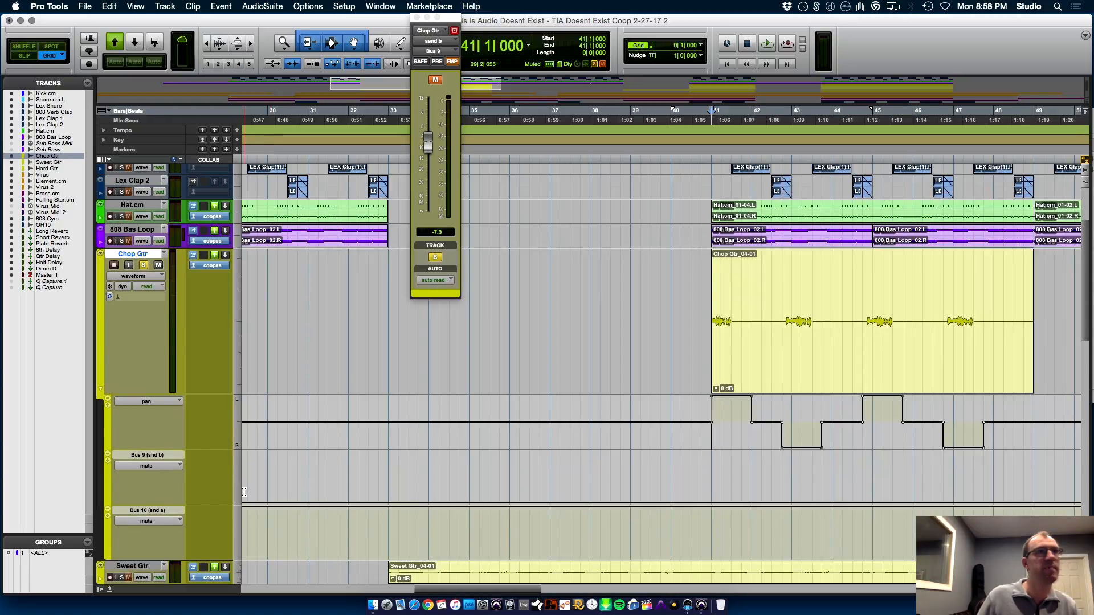
# - Mute the Bus 10 send and automate unmutes on Bus 10 for the left-panned chops and Bus 9 for the right-panned chops
pyautogui.press('super+equal')
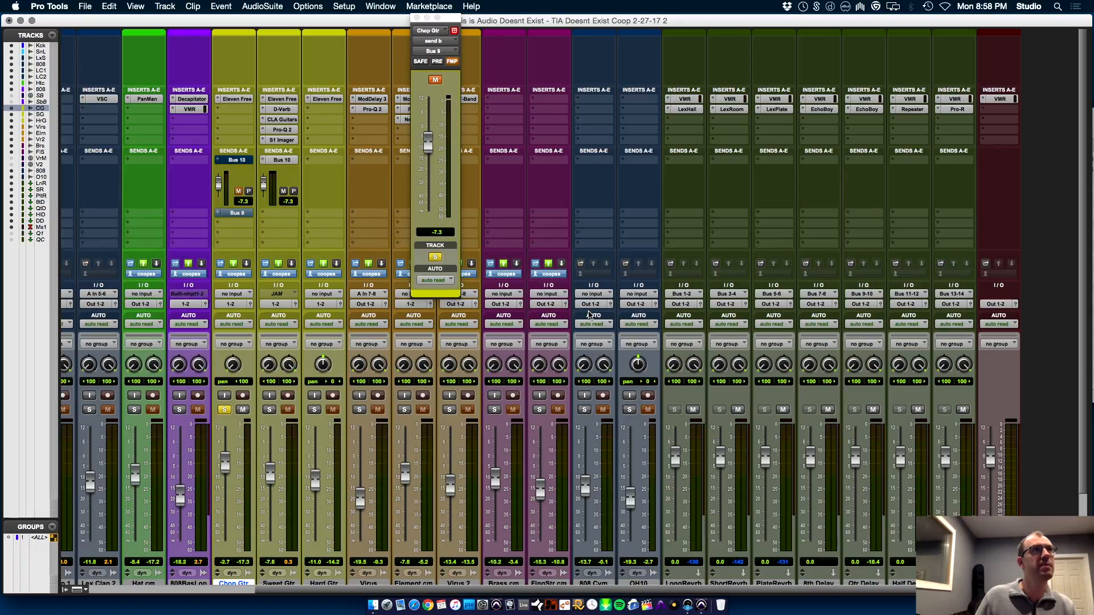
pyautogui.press('super+equal')
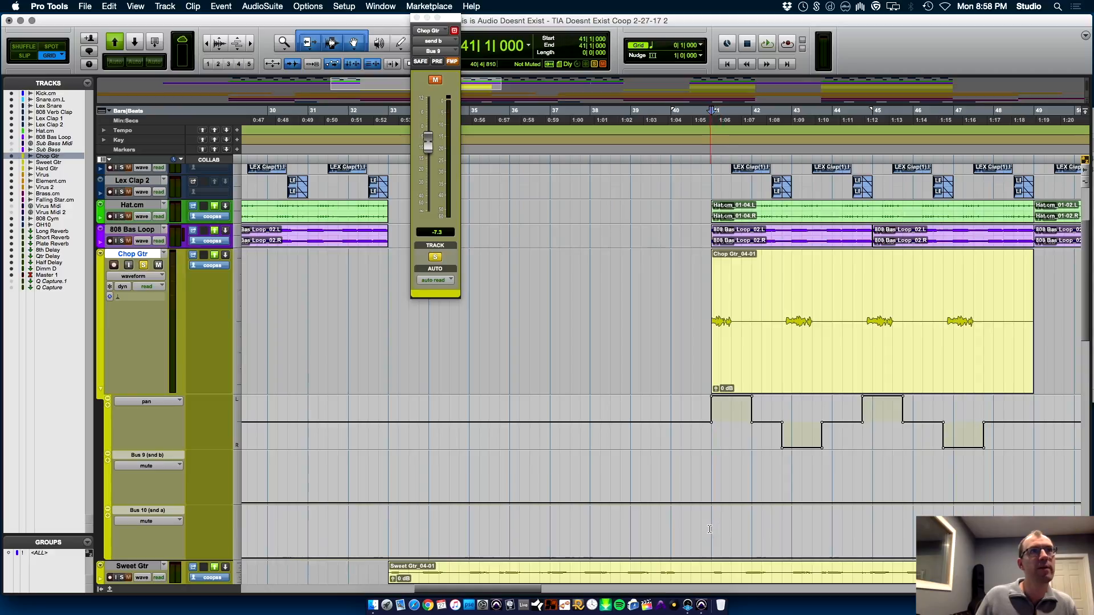
pyautogui.moveTo(711, 530); pyautogui.dragTo(756, 525)
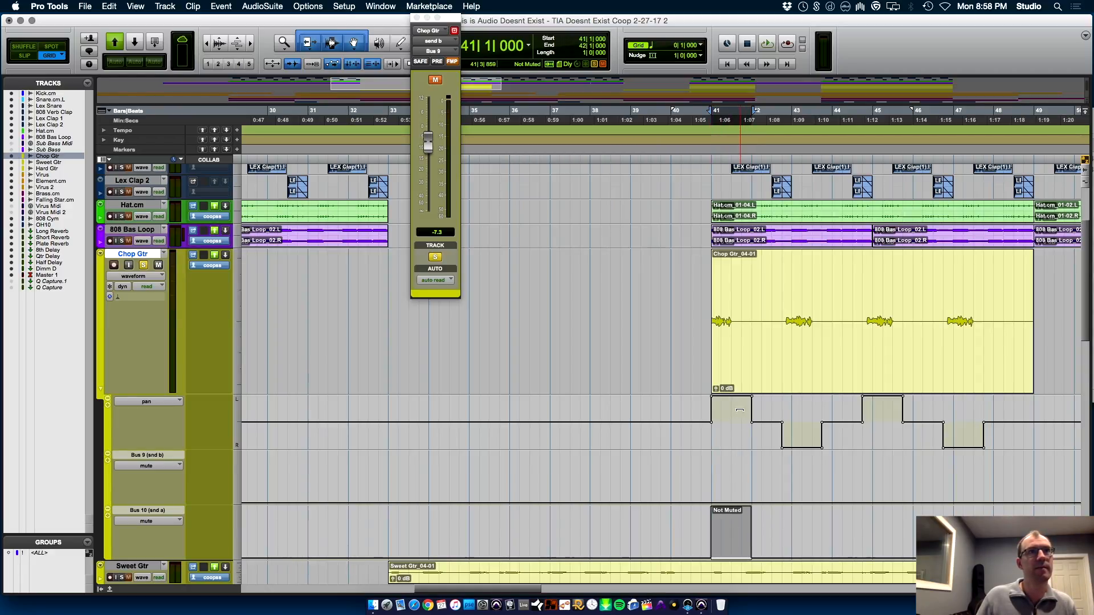
pyautogui.moveTo(783, 490); pyautogui.dragTo(820, 484)
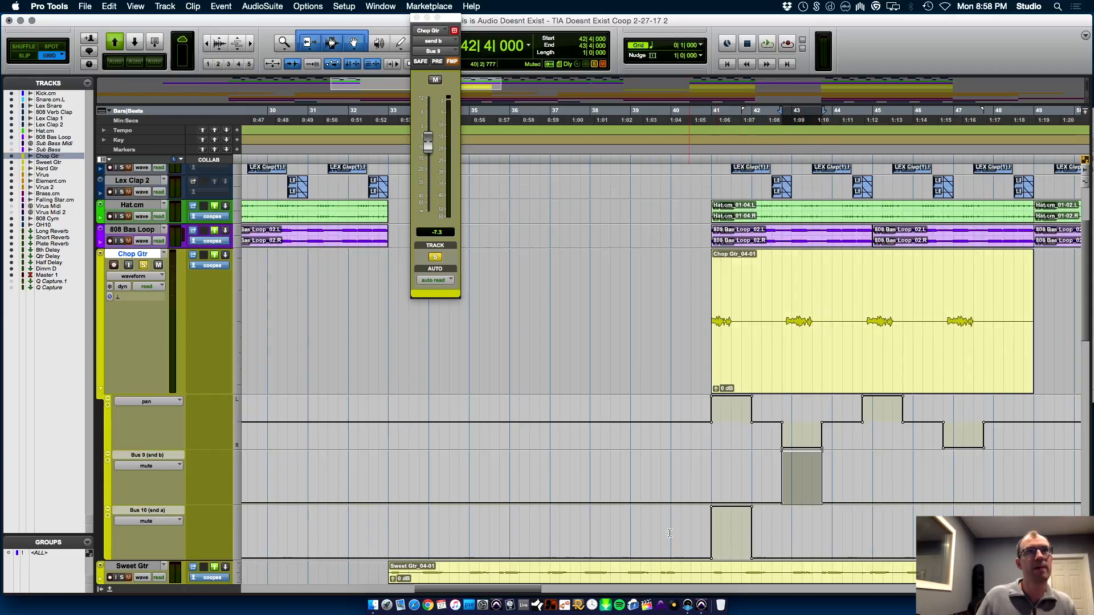
pyautogui.moveTo(706, 537); pyautogui.dragTo(851, 467)
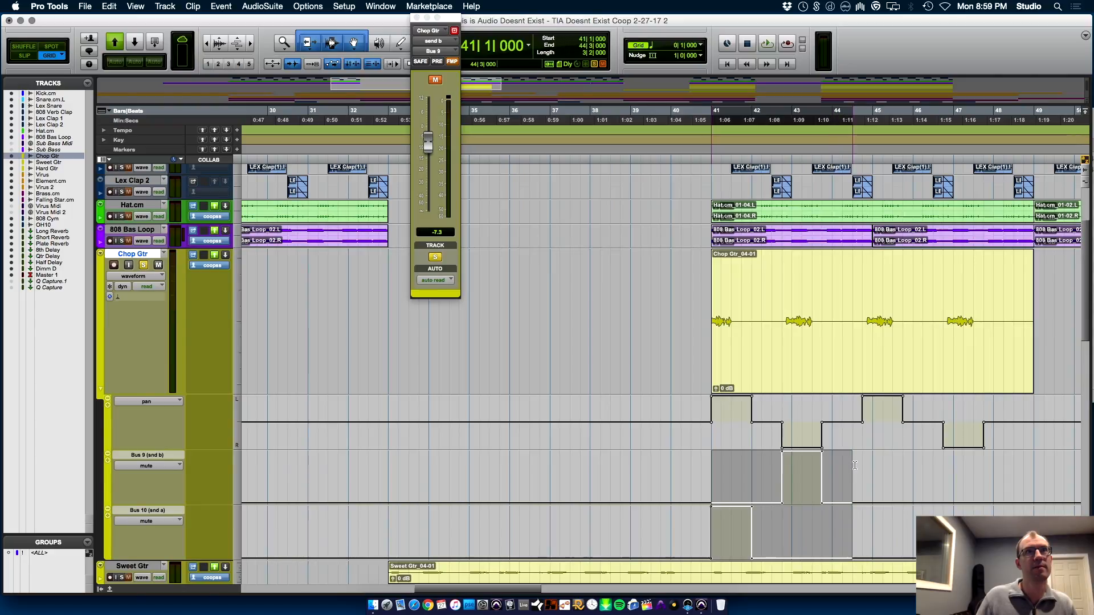
pyautogui.click(861, 513)
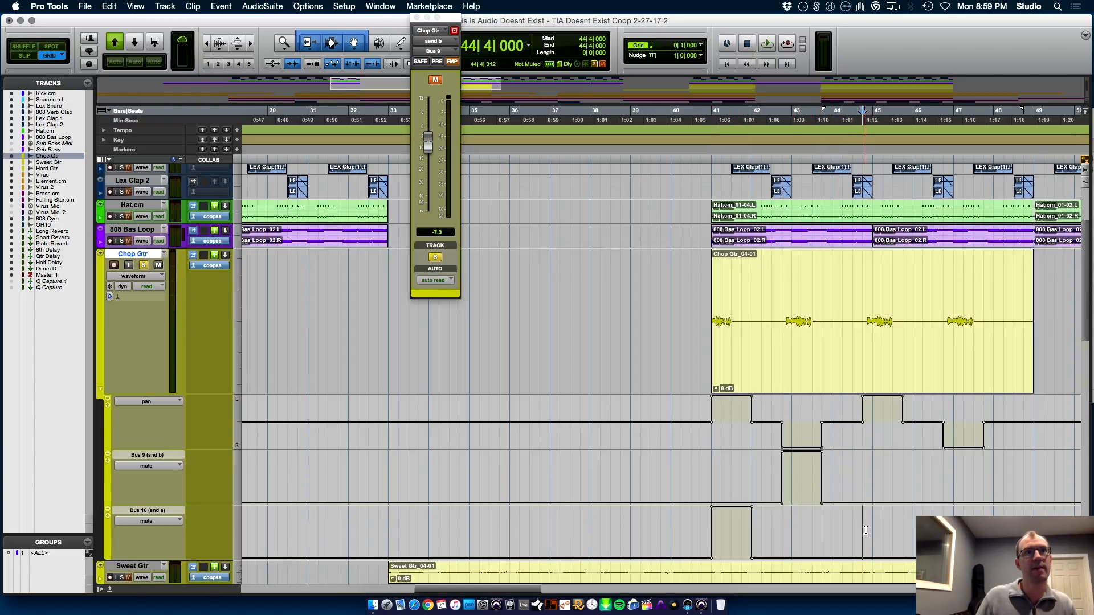
pyautogui.moveTo(864, 530); pyautogui.dragTo(914, 523)
pyautogui.moveTo(891, 479); pyautogui.dragTo(960, 461)
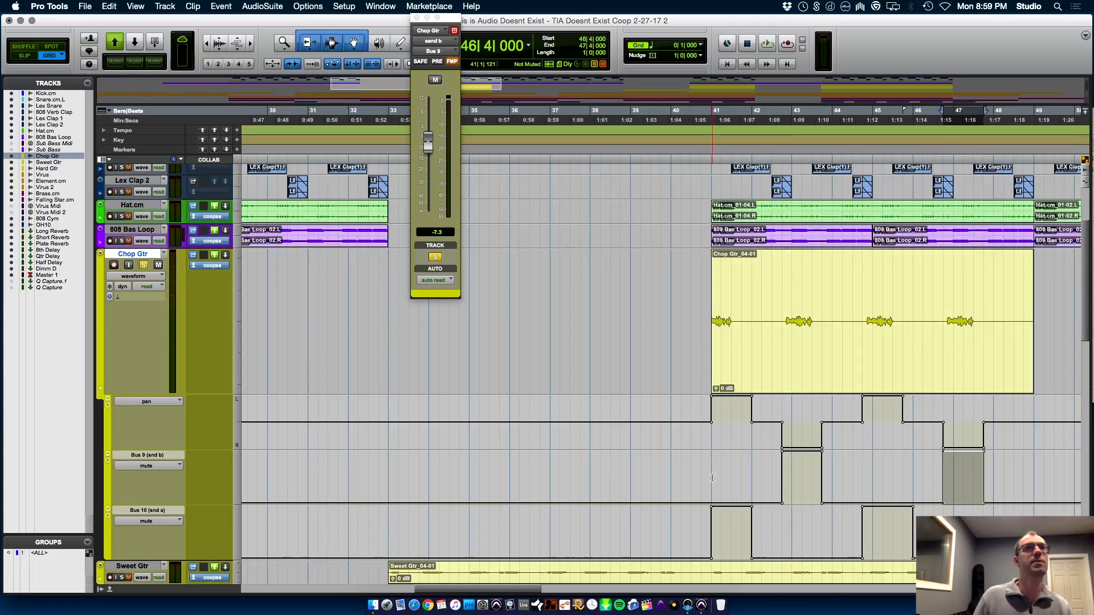
# - Play the soloed Chop Gtr from 41|1|000, and unsolo it to play the full mix from 39|4|000
pyautogui.click(713, 478)
pyautogui.press('space')
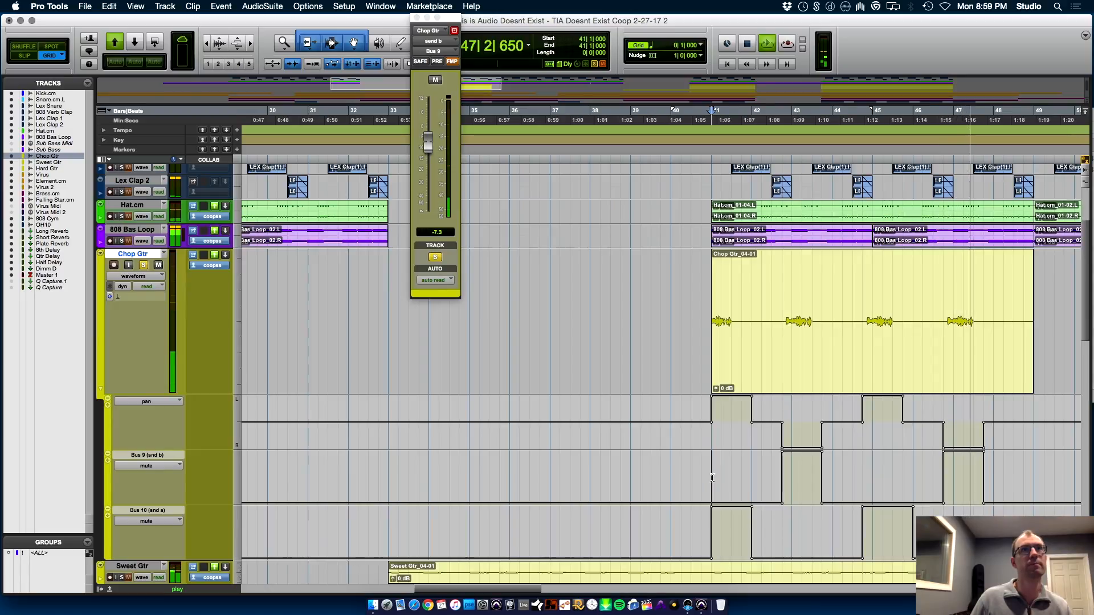
pyautogui.press('space')
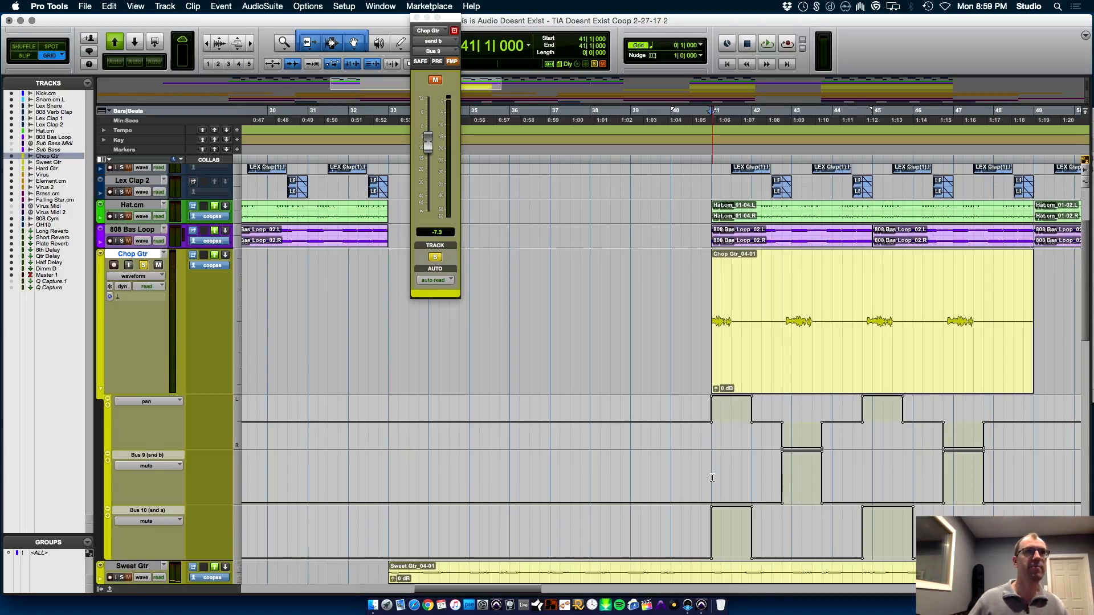
pyautogui.click(661, 467)
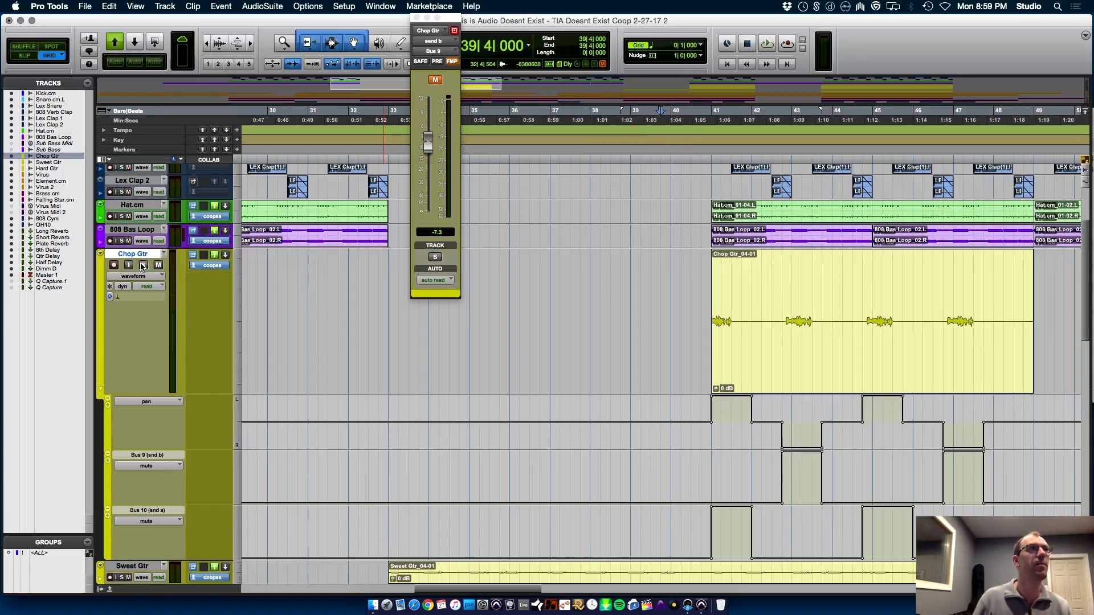
pyautogui.press('space')
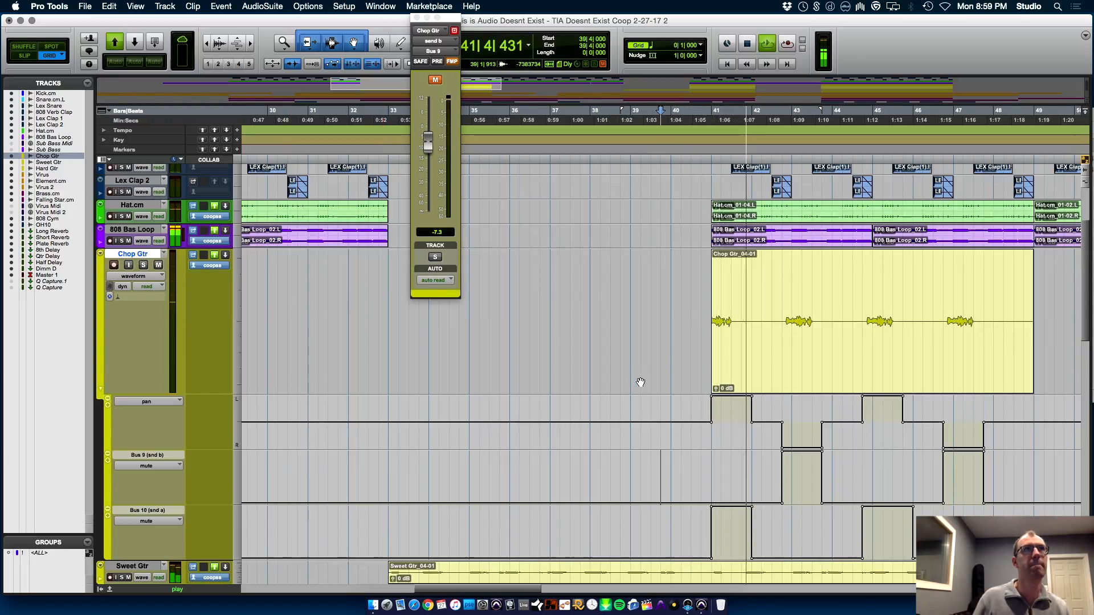
# - Insert the Waves SSLEQ (mono) plug-in on Chop Gtr after Eleven Free and play the mix
pyautogui.press('super+equal')
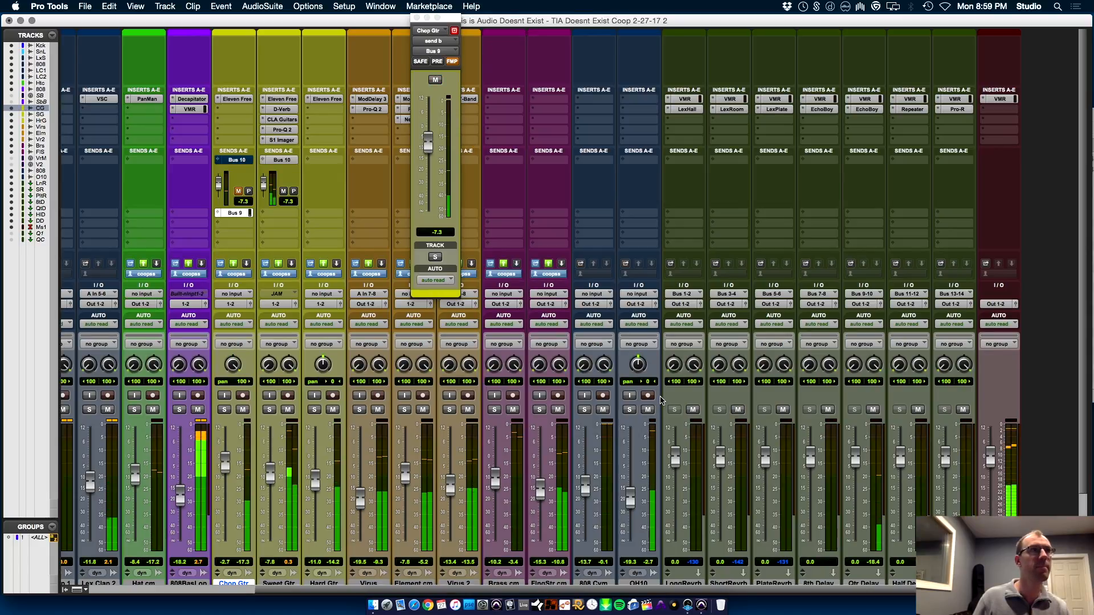
pyautogui.click(235, 109)
pyautogui.moveTo(262, 162)
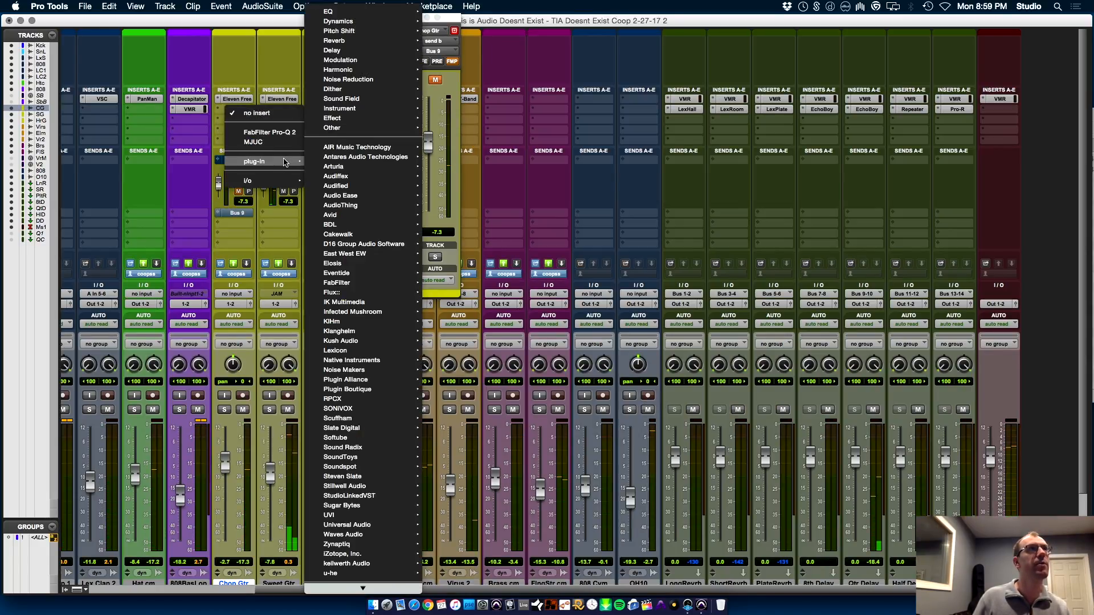
pyautogui.moveTo(353, 535)
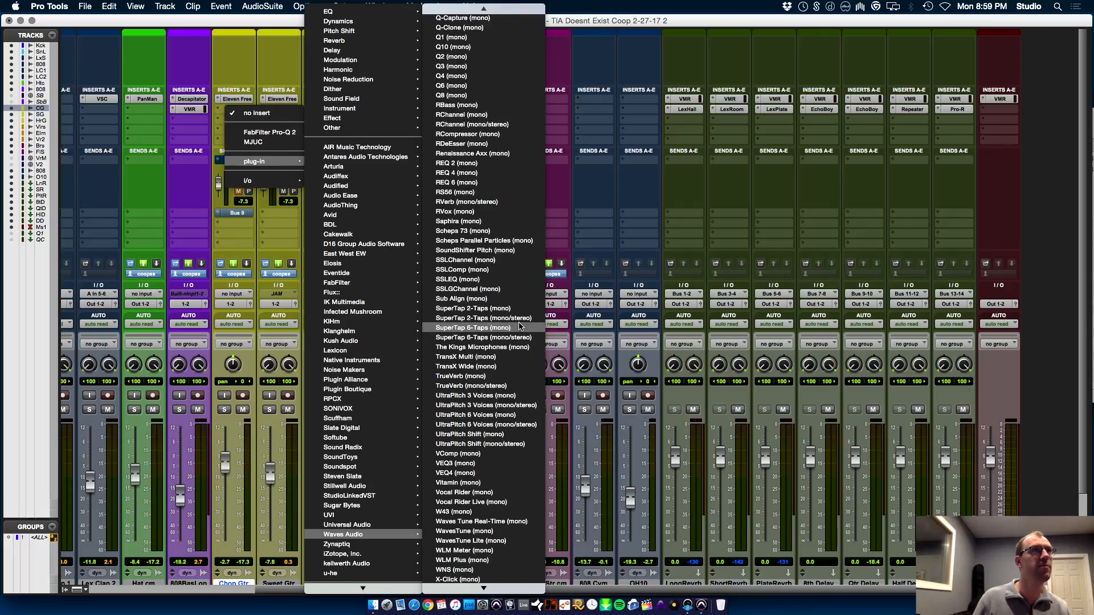
pyautogui.click(495, 279)
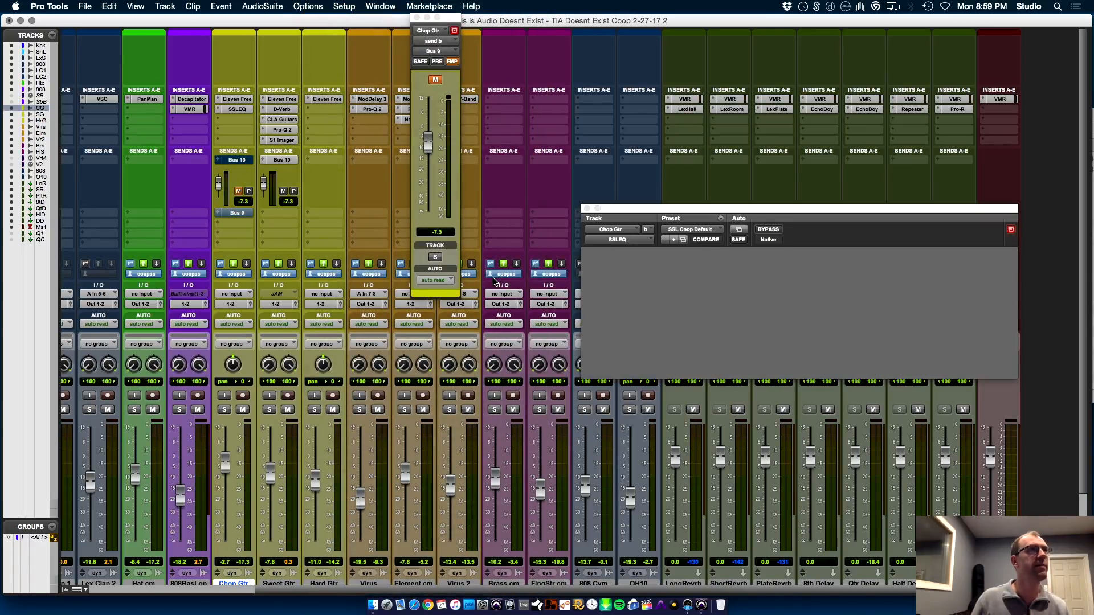
pyautogui.press('space')
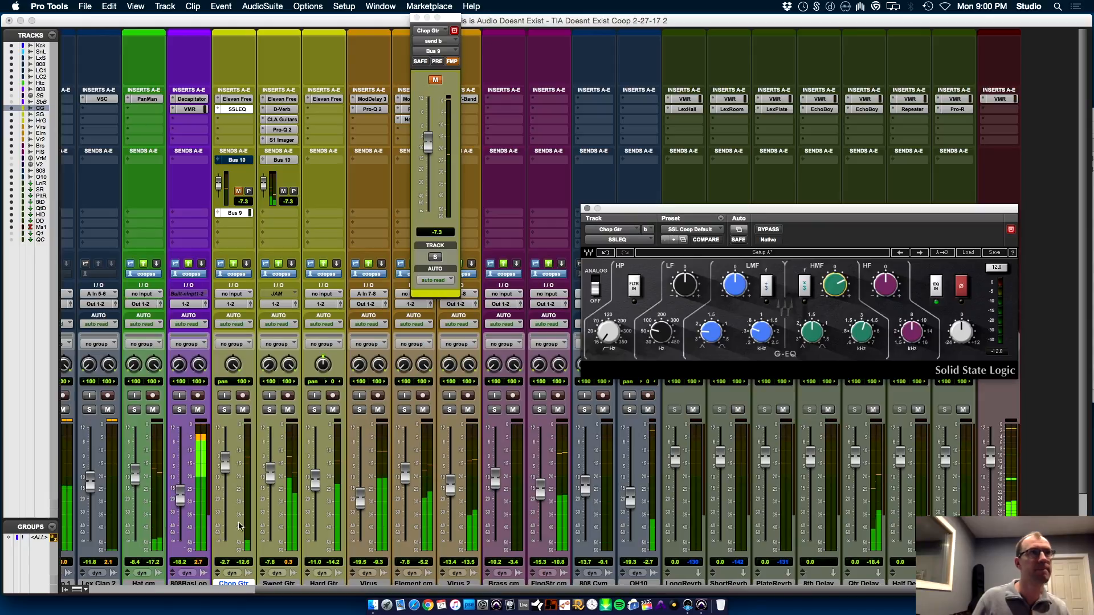
# - Lower the Chop Gtr level to -8.9 dB while the mix plays
pyautogui.moveTo(225, 468); pyautogui.dragTo(230, 481)
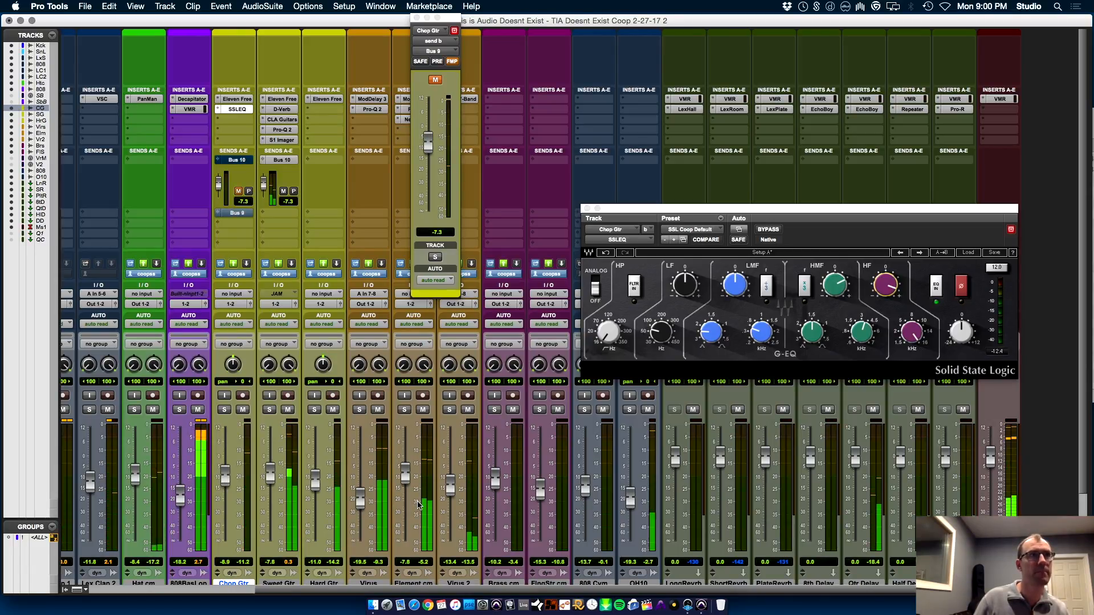
pyautogui.press('super+equal')
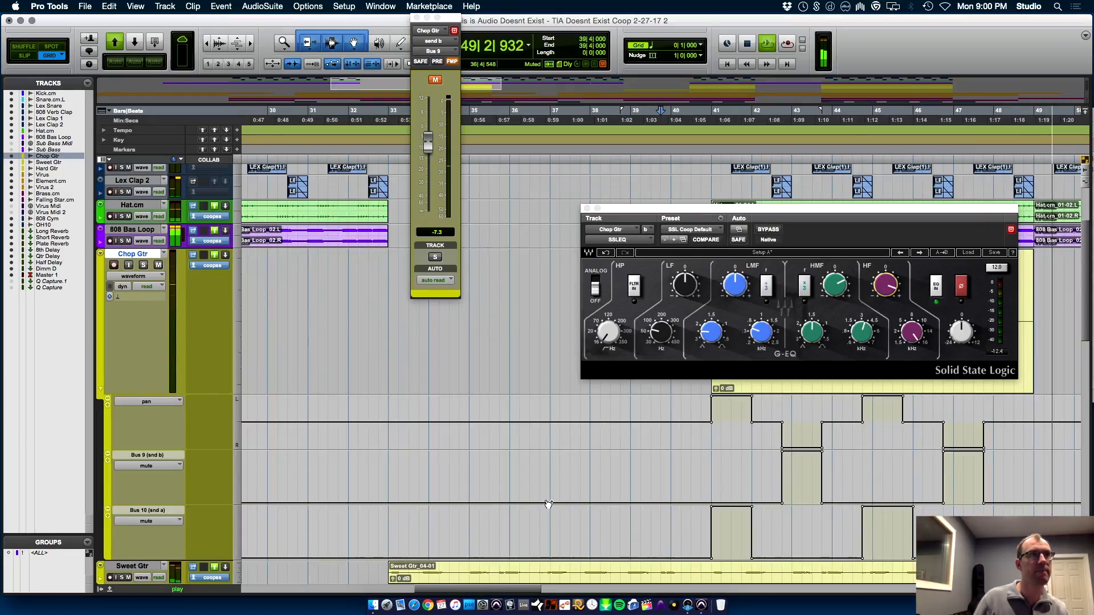
pyautogui.press('super+equal')
# - Solo Hard Gtr and insert the AIR Stereo Width plug-in after Eleven Free
pyautogui.click(316, 410)
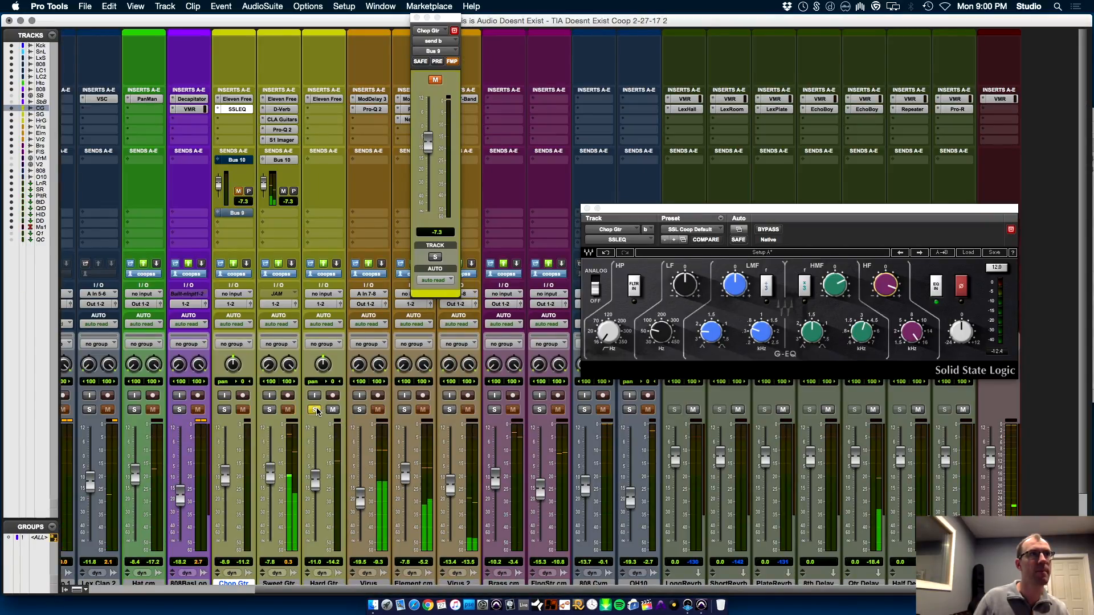
pyautogui.click(325, 109)
pyautogui.moveTo(359, 161)
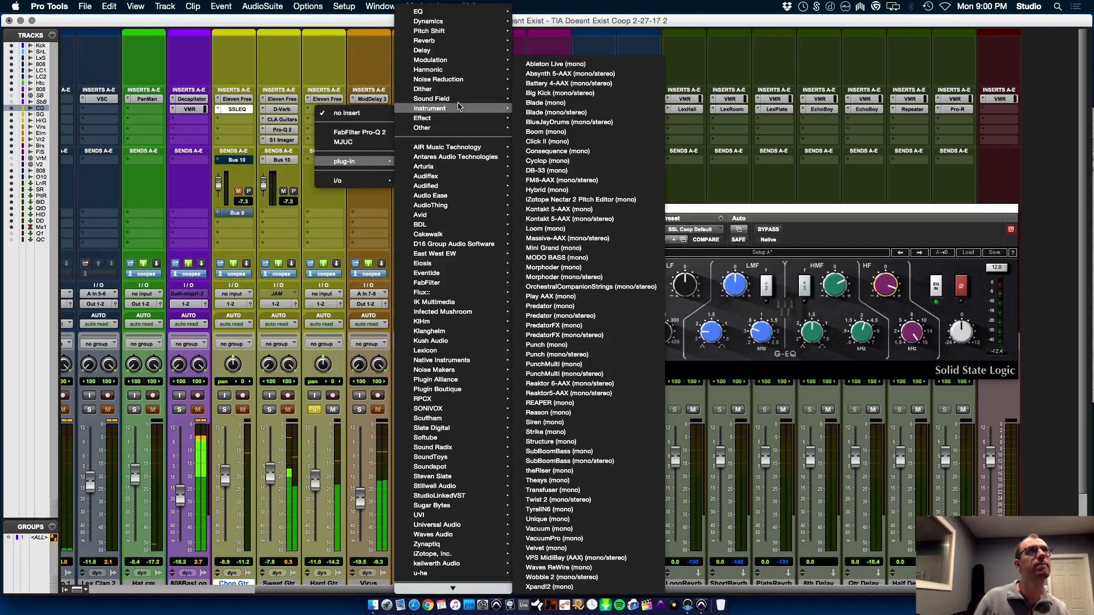
pyautogui.moveTo(459, 103)
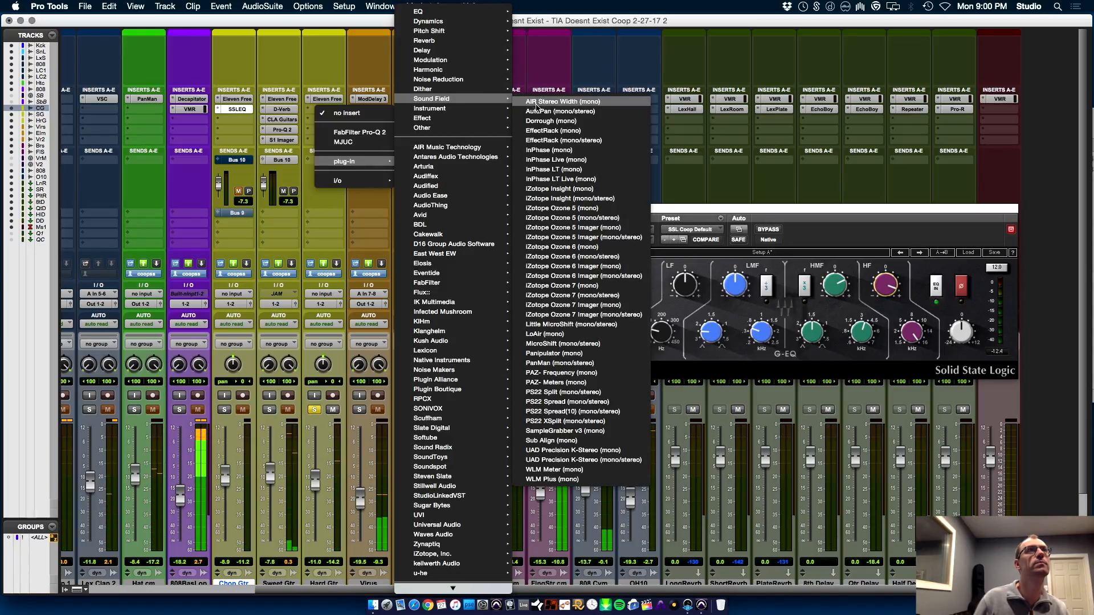
pyautogui.click(536, 107)
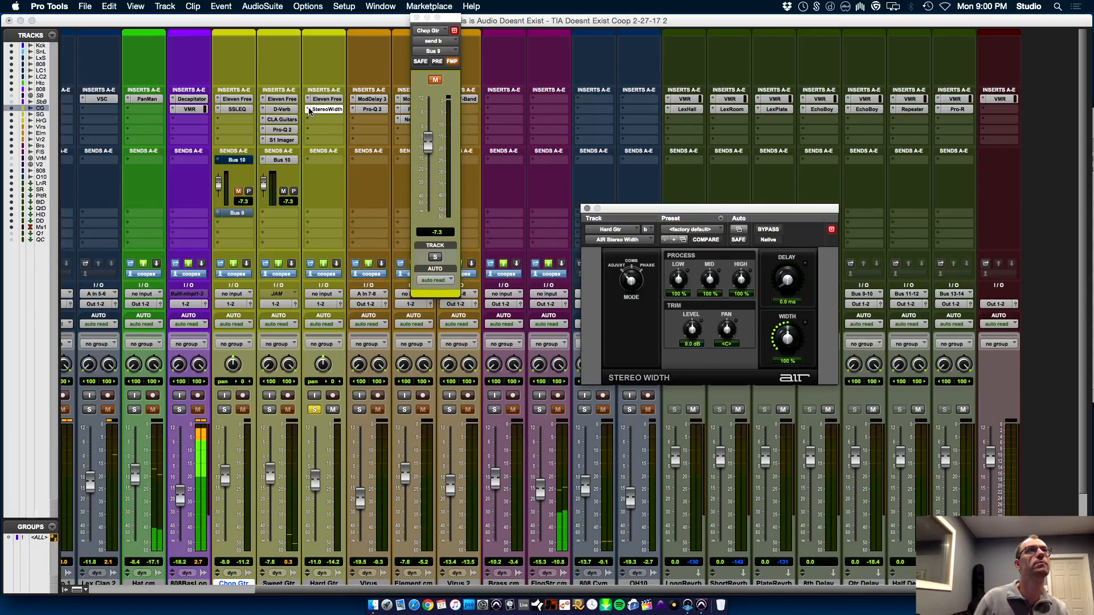
# - Replace the Stereo Width insert on Hard Gtr with the Soundtoys MicroShift plug-in
pyautogui.click(315, 109)
pyautogui.moveTo(317, 110)
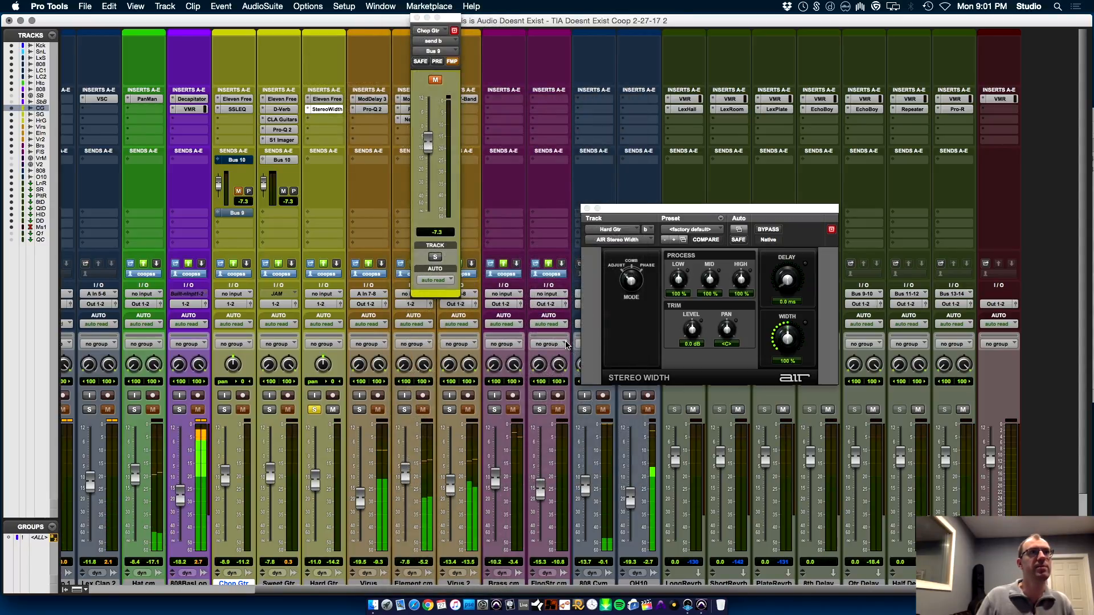
pyautogui.press('Escape')
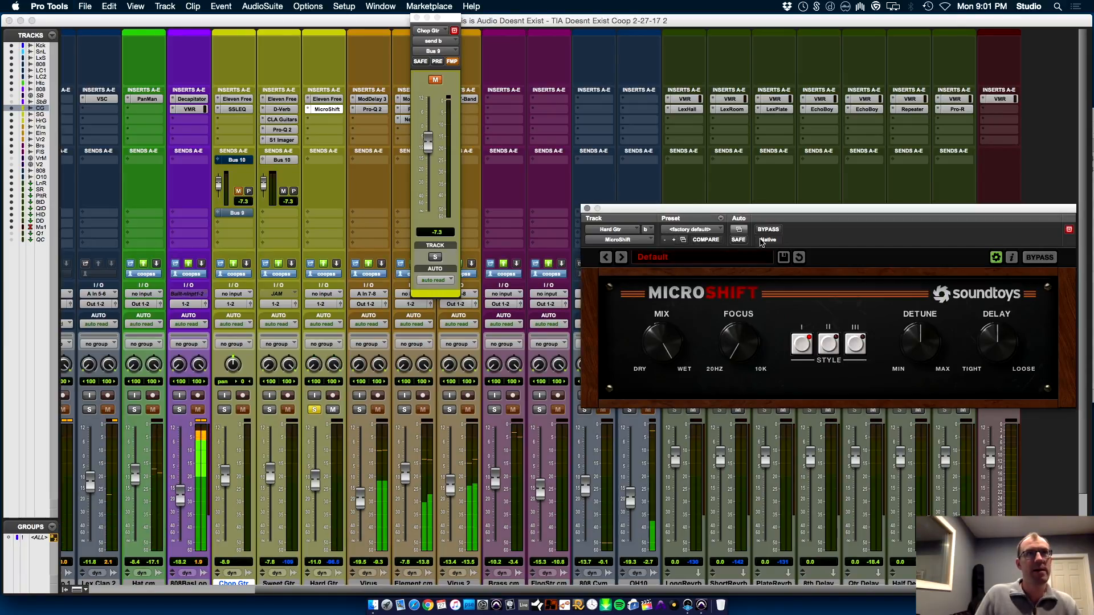
# - Audition the MicroShift presets Fat Wide Pads and Double on Hard Gtr, and settle on Holy Shift
pyautogui.click(707, 263)
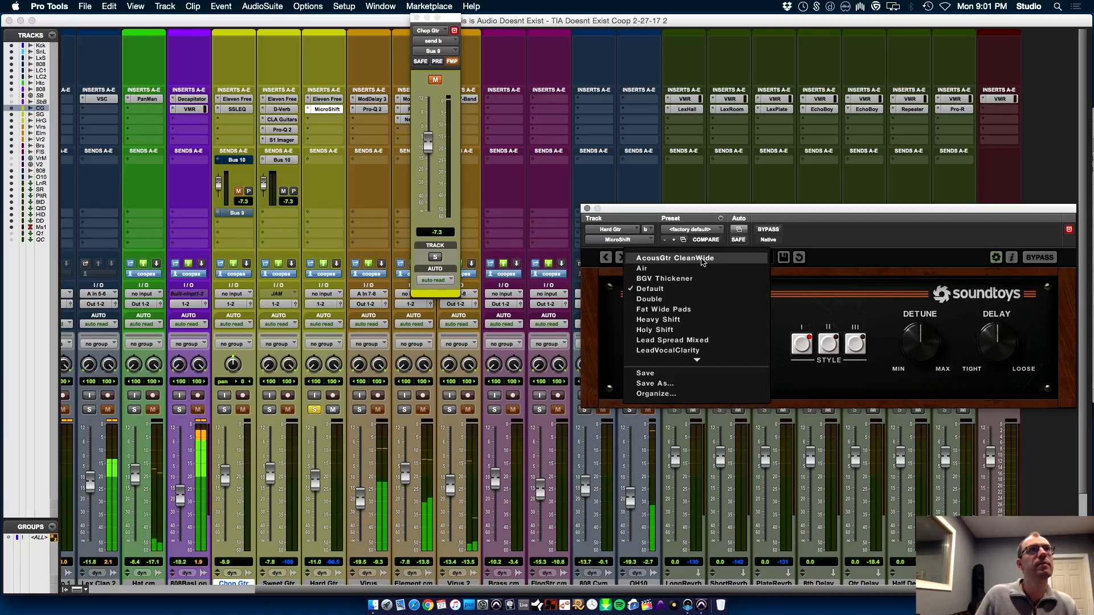
pyautogui.click(698, 309)
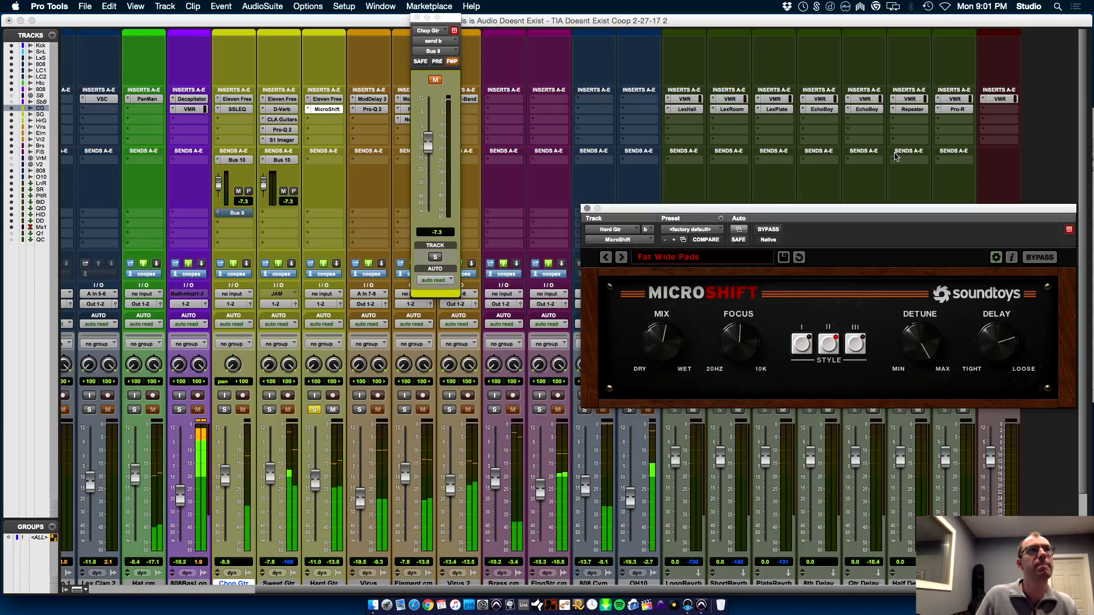
pyautogui.click(687, 256)
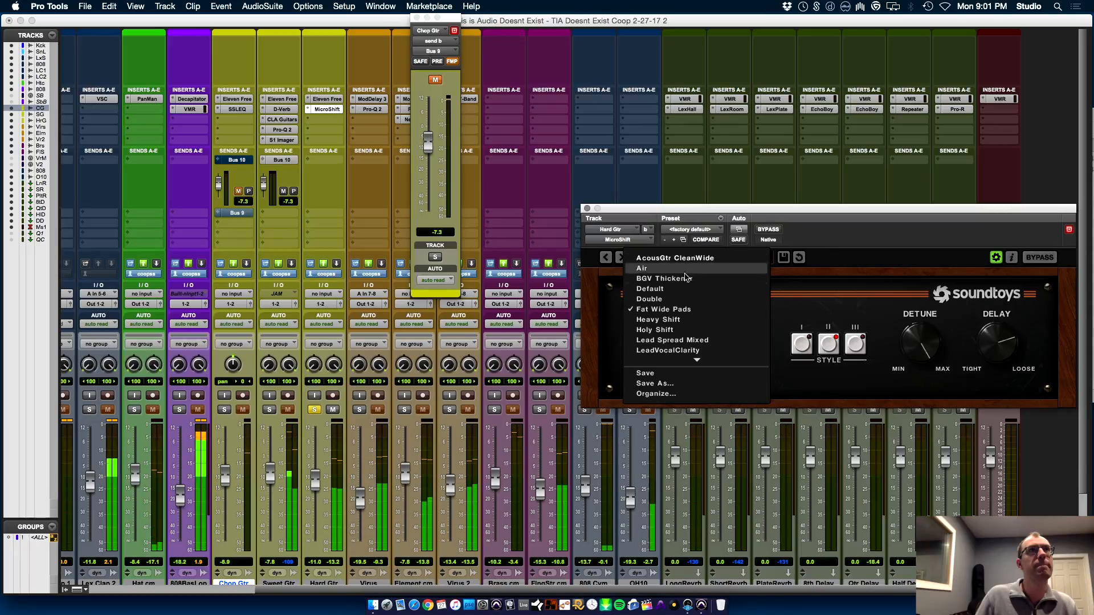
pyautogui.click(687, 300)
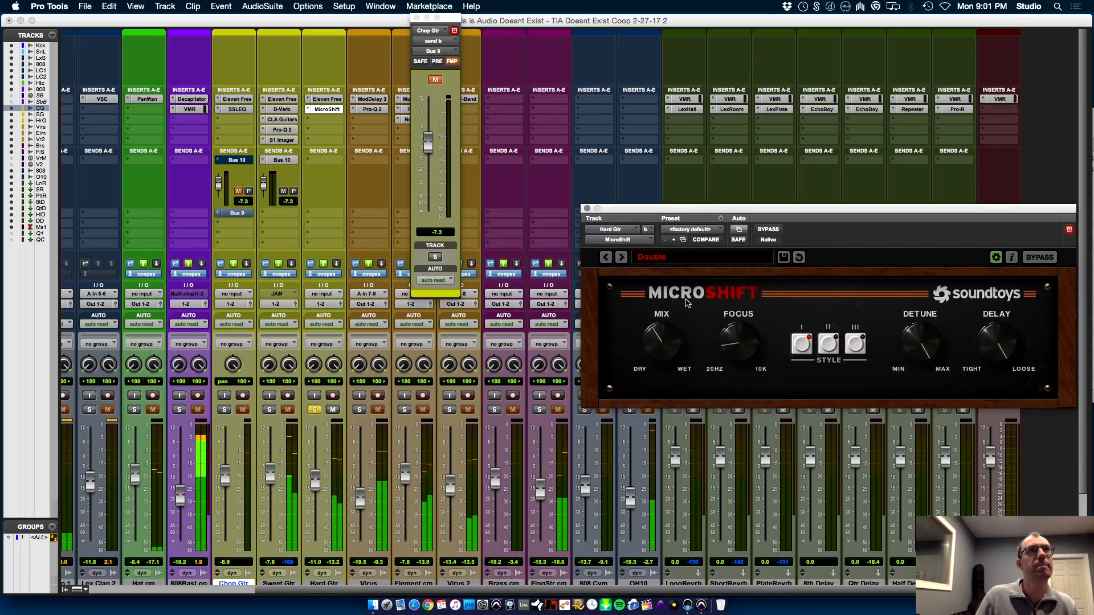
pyautogui.click(621, 258)
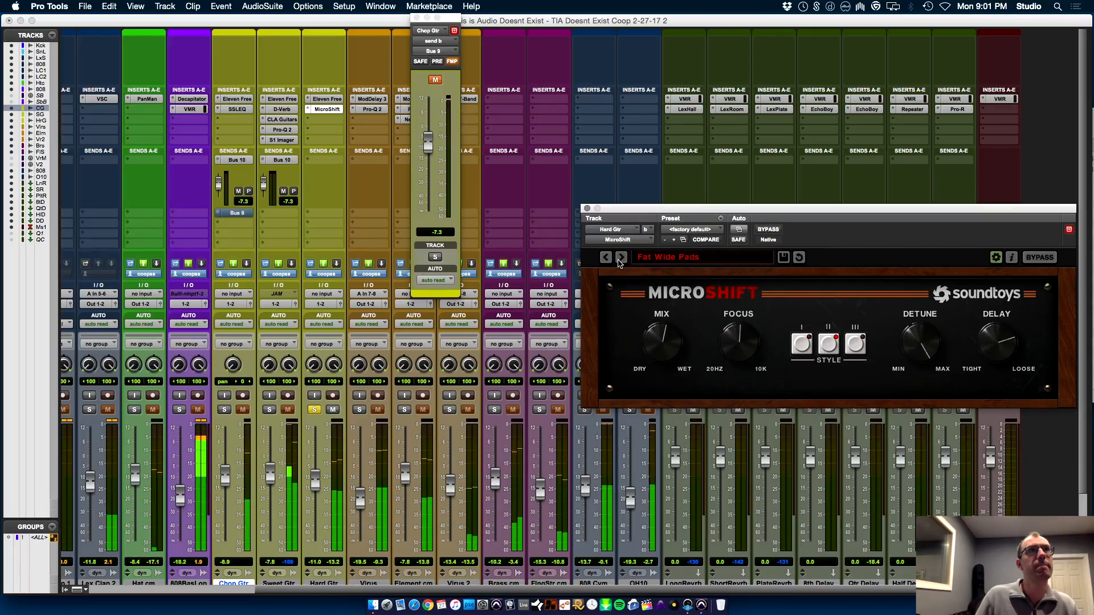
pyautogui.click(620, 258)
pyautogui.click(621, 258)
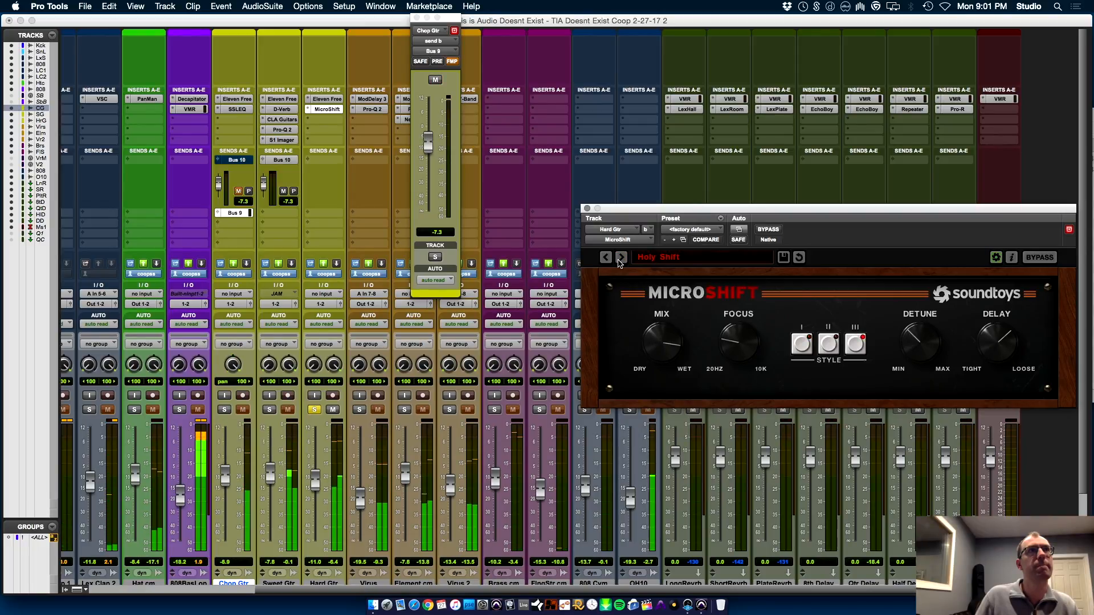
# - Unsolo Hard Gtr and raise its level to about -6.5 dB in the full mix
pyautogui.click(314, 410)
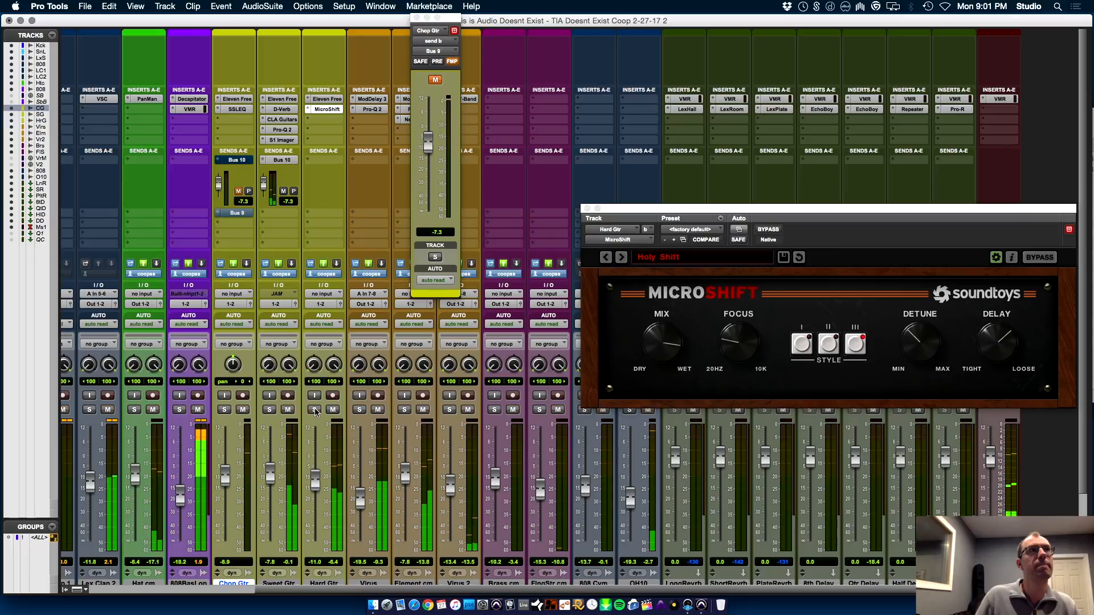
pyautogui.moveTo(315, 483); pyautogui.dragTo(315, 468)
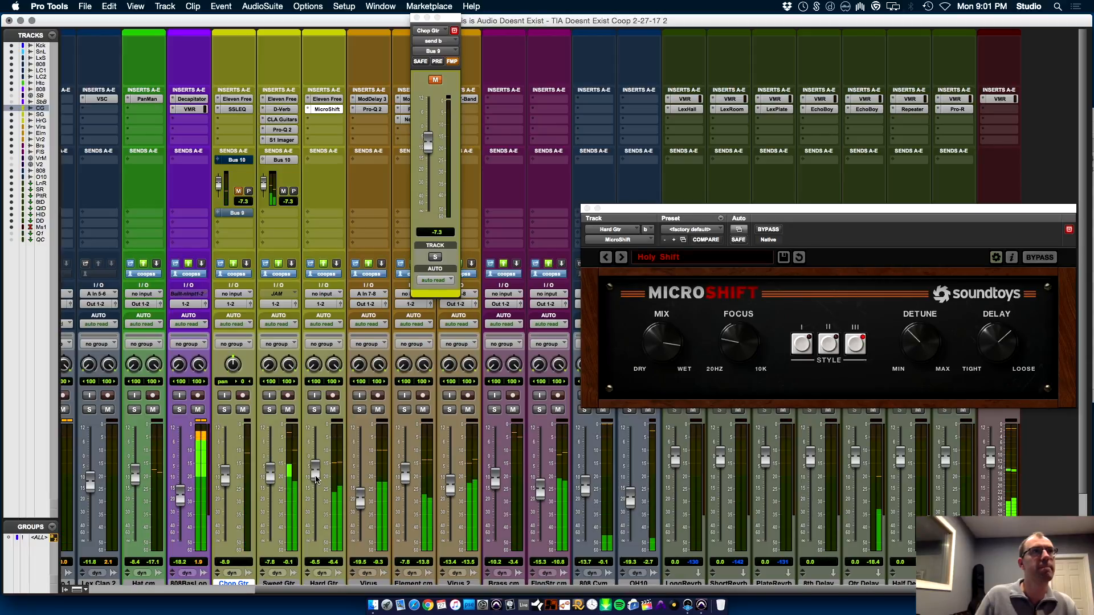
# - Insert the Waves CLA Guitars (stereo) plug-in on Hard Gtr after MicroShift
pyautogui.click(319, 121)
pyautogui.moveTo(364, 172)
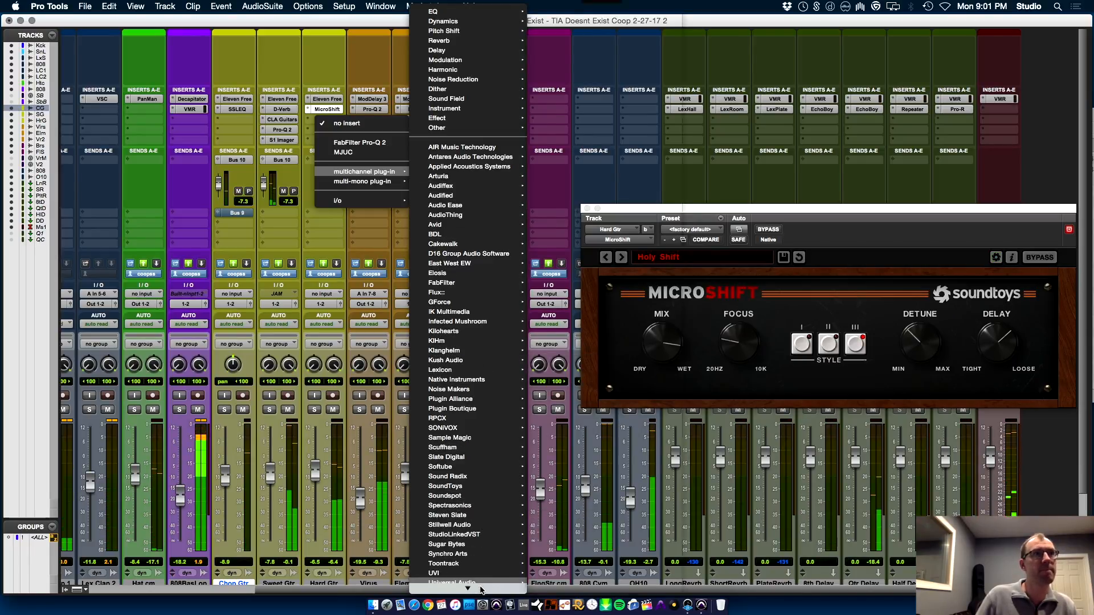
pyautogui.moveTo(481, 547)
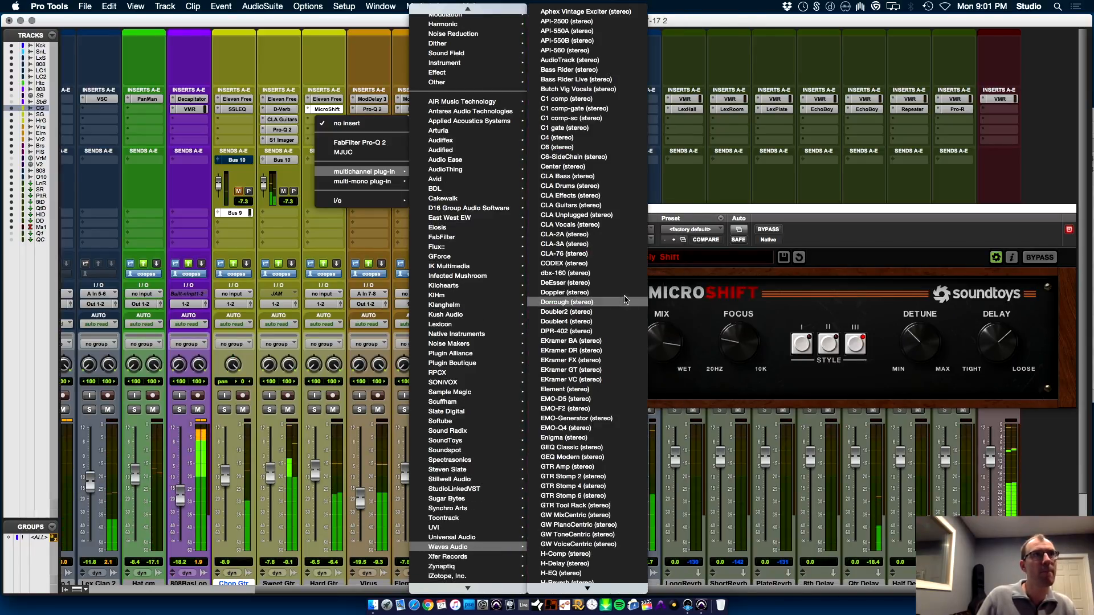
pyautogui.press('Escape')
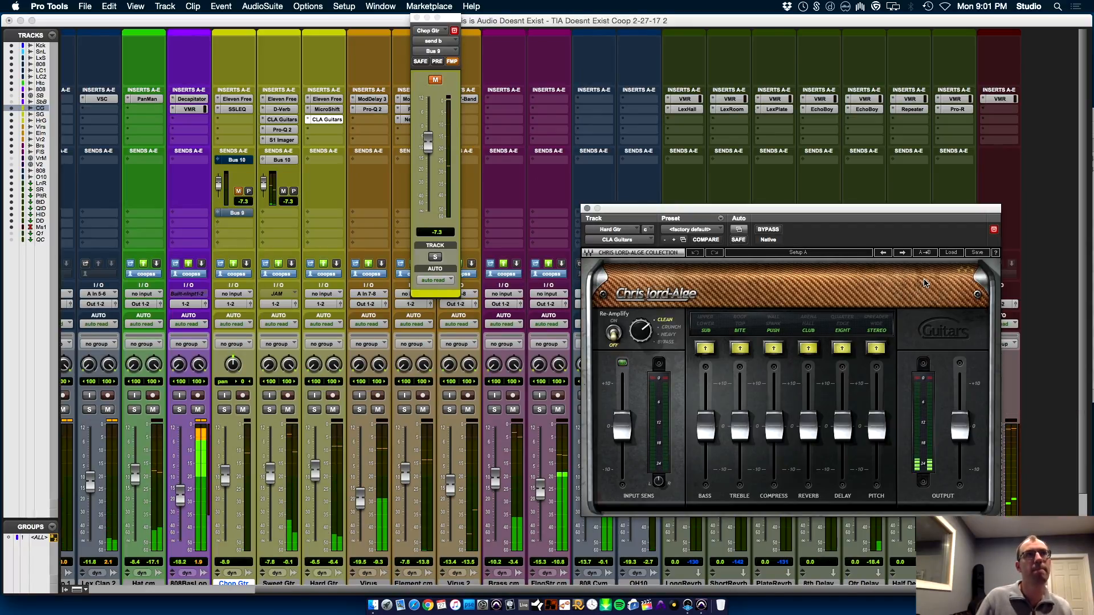
# - Load the CLA Guitars preset Electric - Late Night and step through the following presets to Light Em Up and Main Man
pyautogui.click(949, 253)
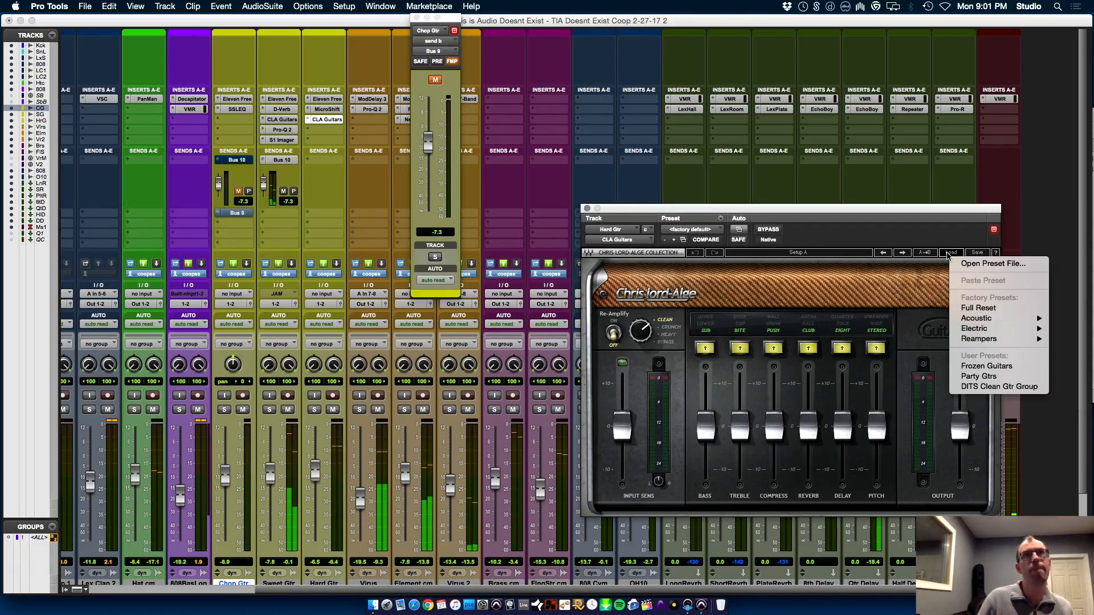
pyautogui.moveTo(991, 329)
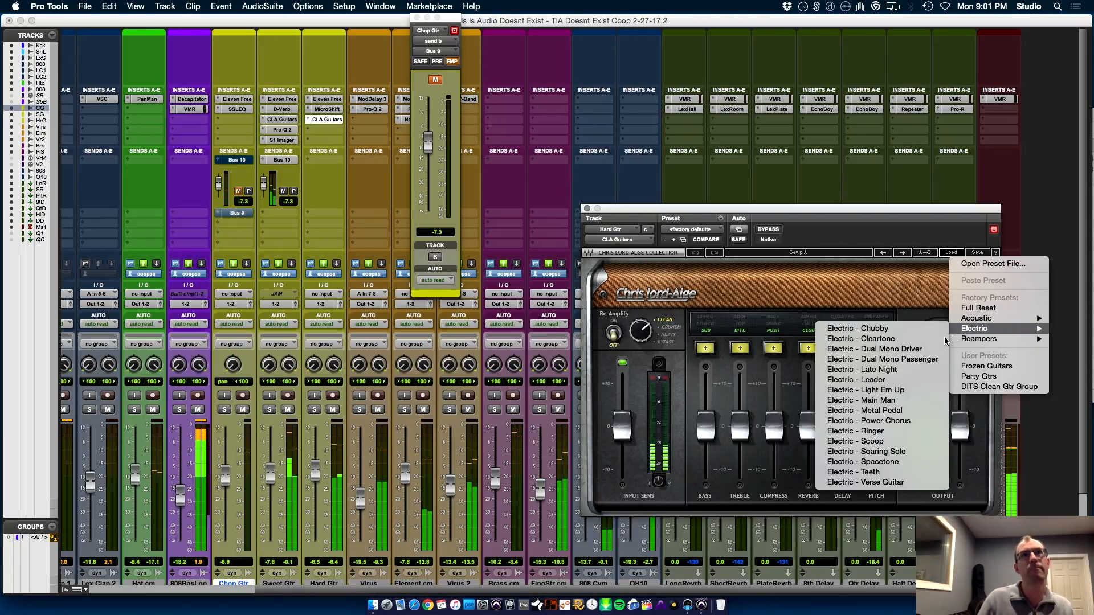
pyautogui.click(863, 370)
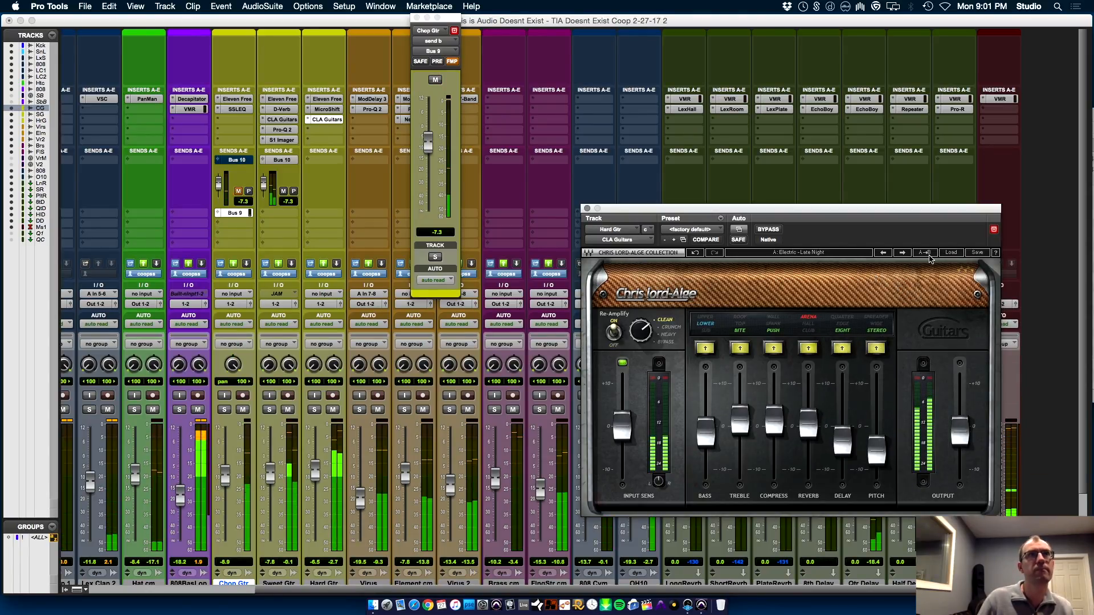
pyautogui.click(901, 253)
pyautogui.click(902, 253)
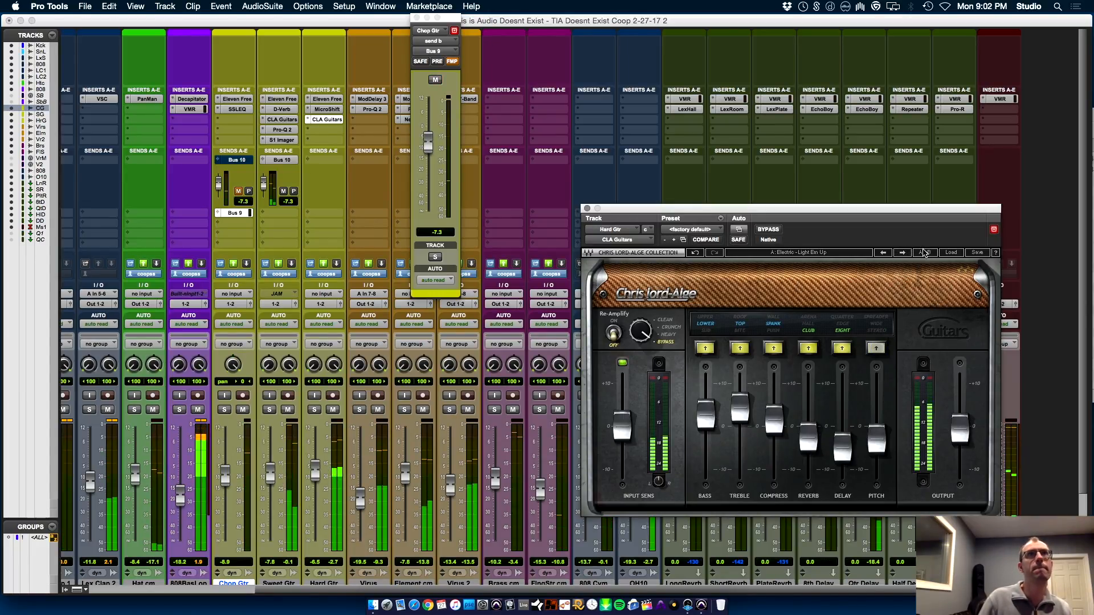
pyautogui.click(902, 253)
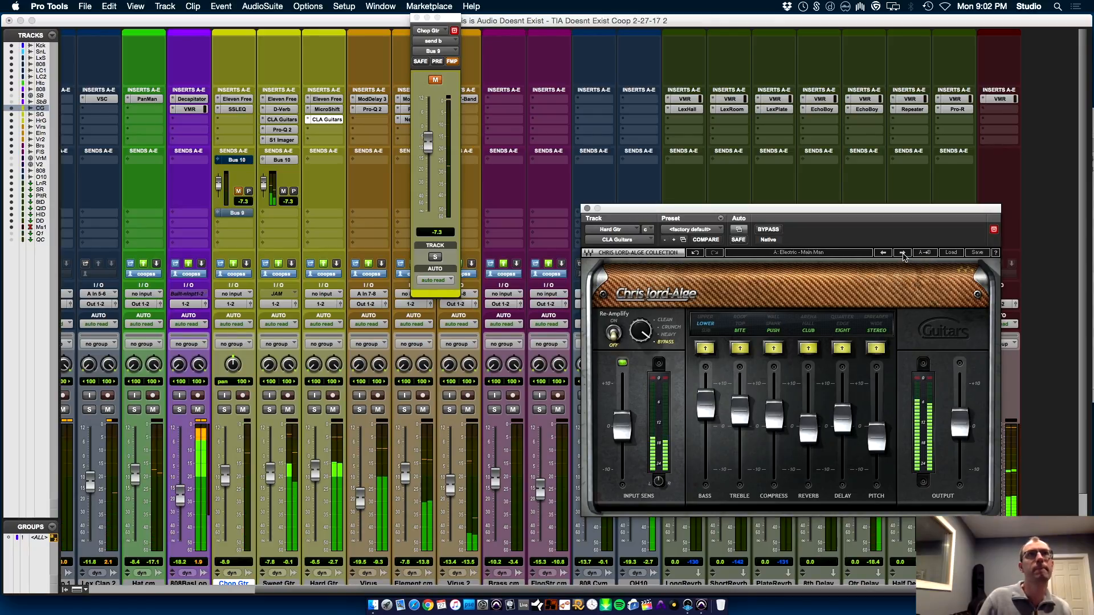
# - Compare the CLA Guitars setups A and B, and keep setup B with Electric - Light Em Up
pyautogui.click(848, 252)
pyautogui.click(848, 252)
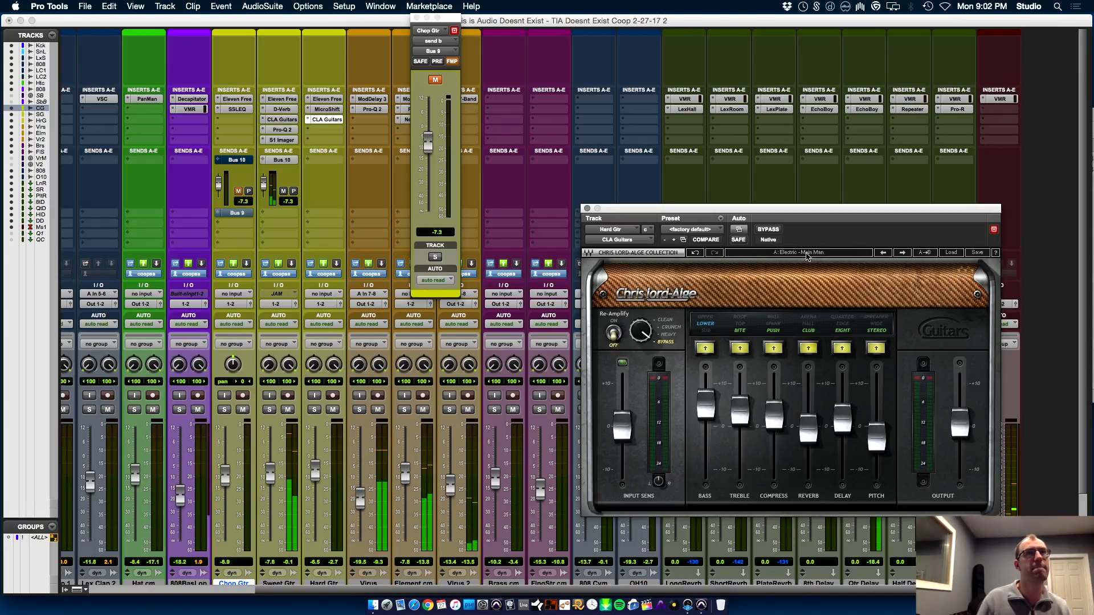
pyautogui.click(806, 253)
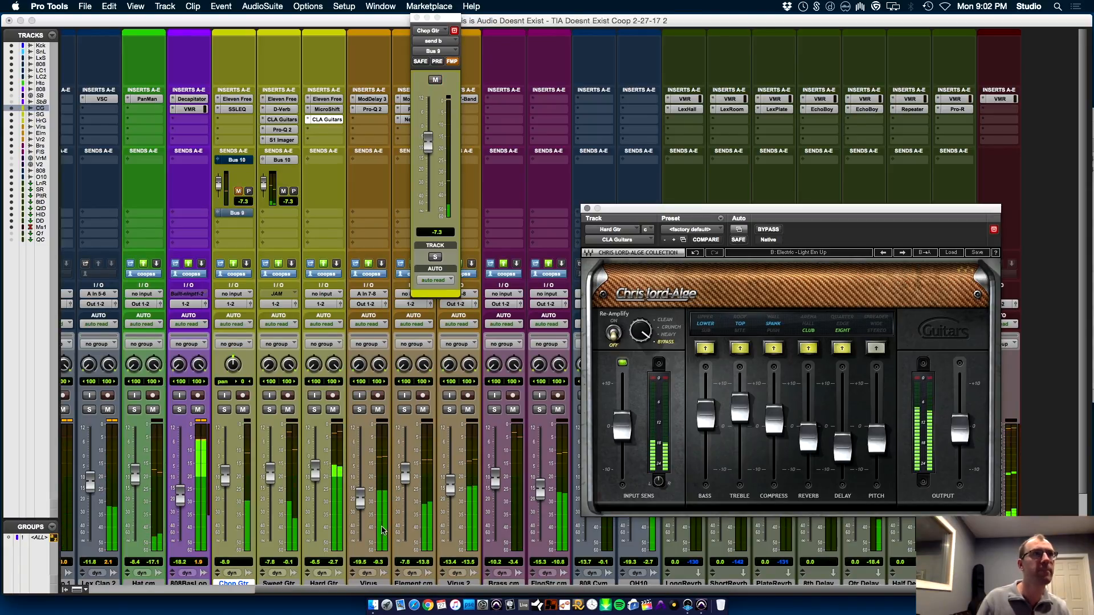
# - Lower the Hard Gtr level to -13.7 dB, saving the session during the adjustment
pyautogui.moveTo(313, 478); pyautogui.dragTo(317, 491)
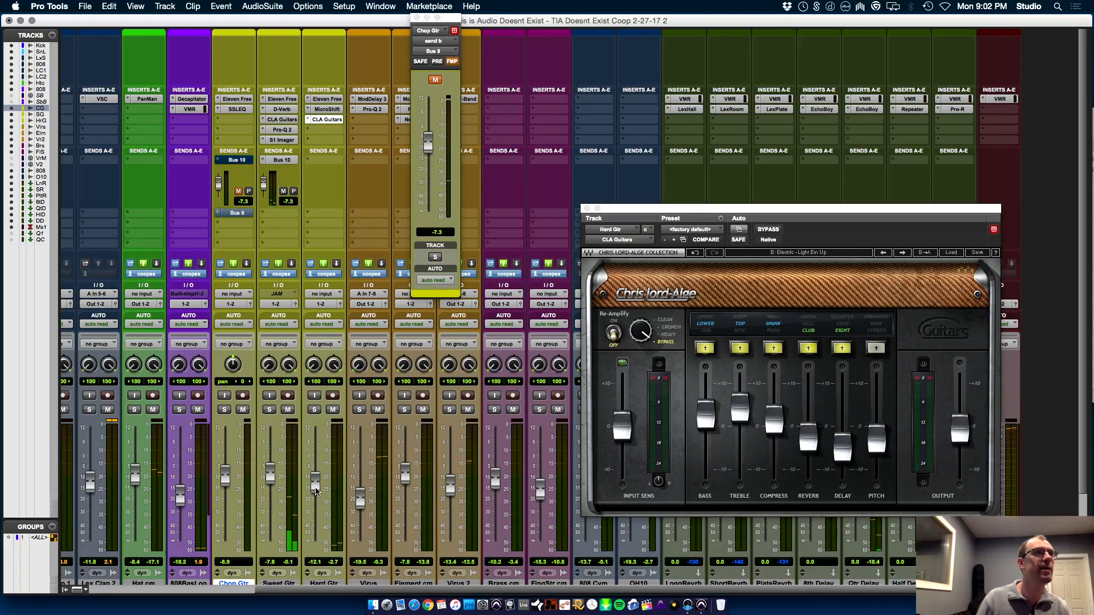
pyautogui.press('super+s')
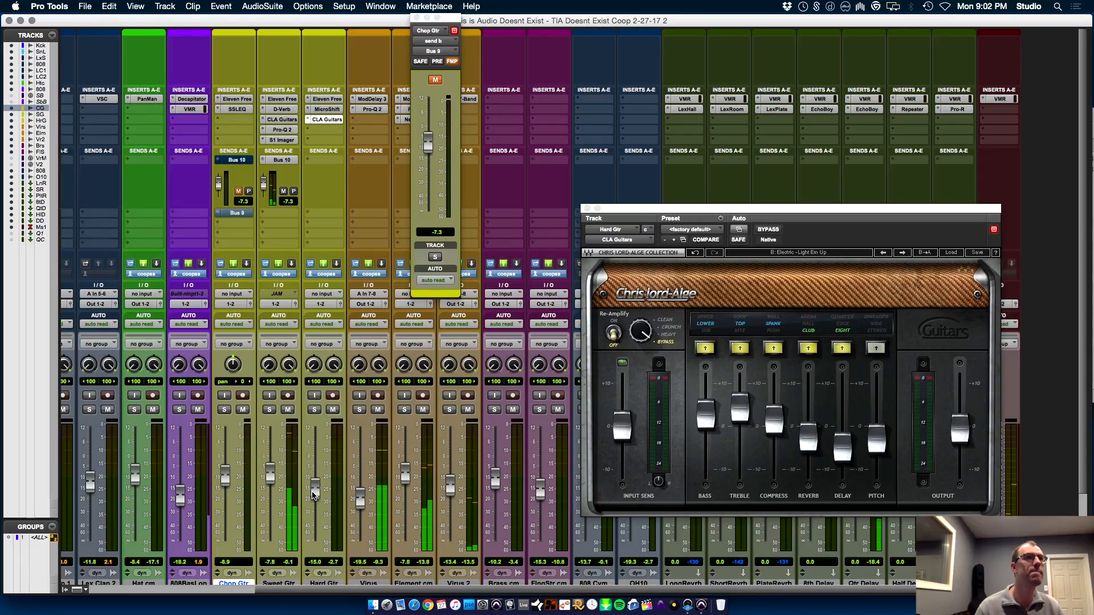
pyautogui.moveTo(313, 494); pyautogui.dragTo(317, 490)
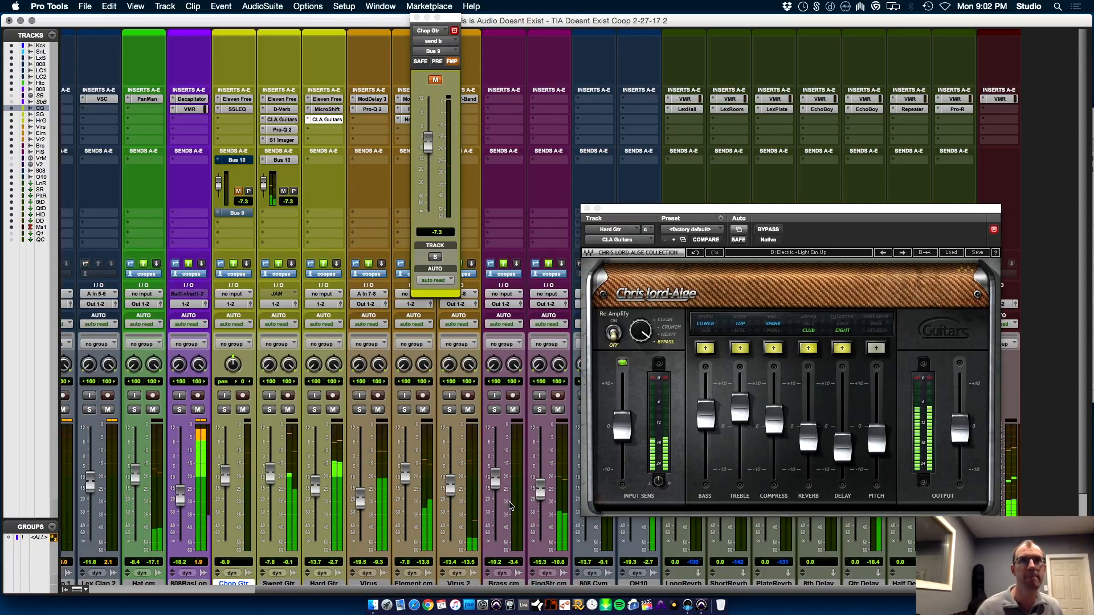
# - Close the CLA Guitars and Chop Gtr Bus 9 send windows, and switch to the Edit window
pyautogui.click(587, 209)
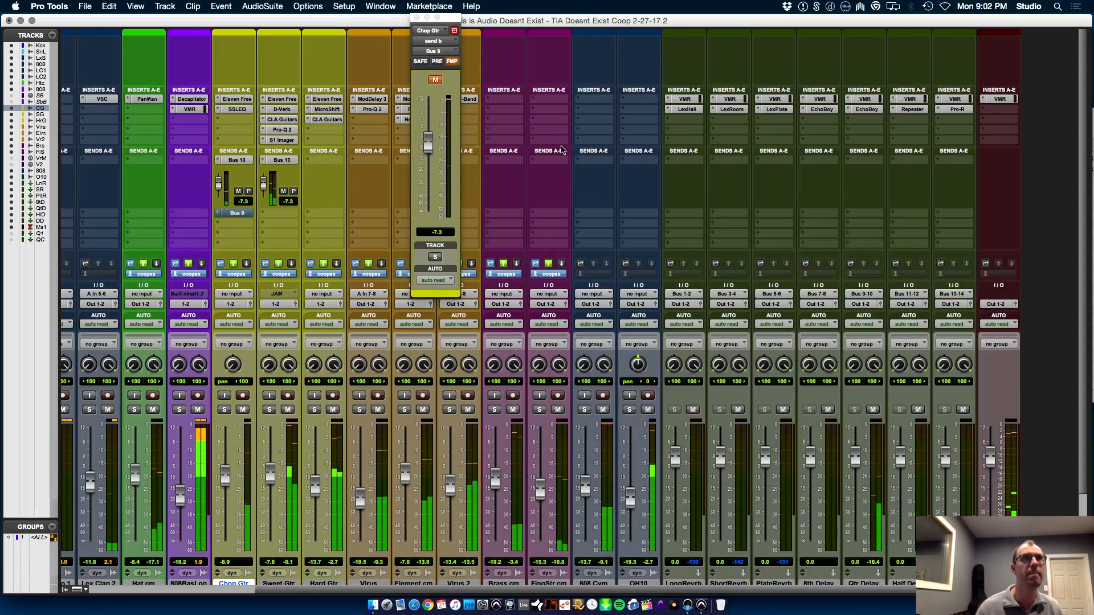
pyautogui.click(454, 30)
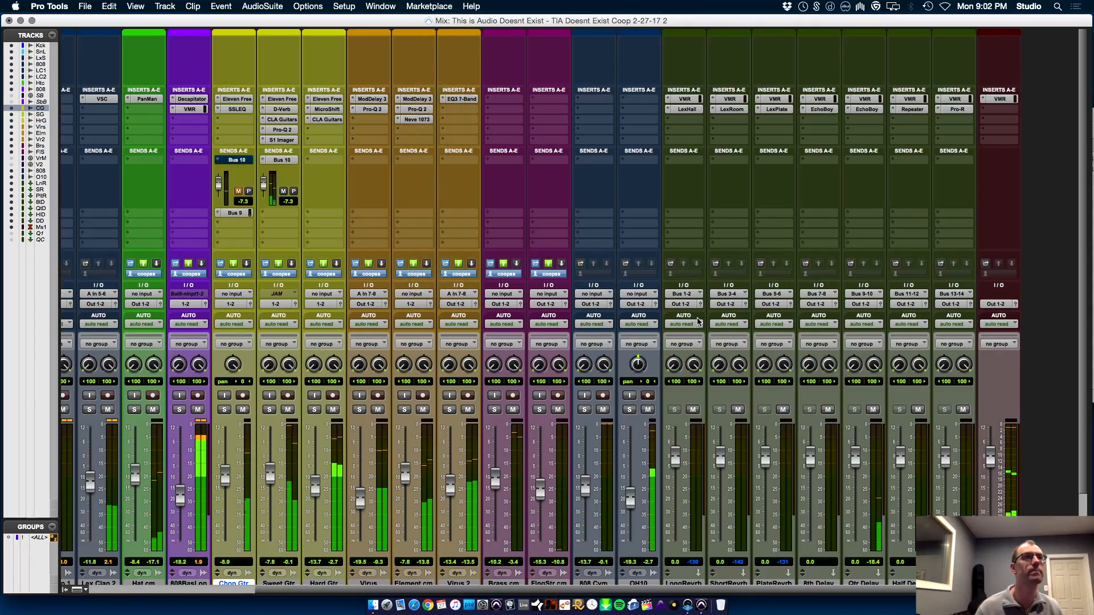
pyautogui.press('super+equal')
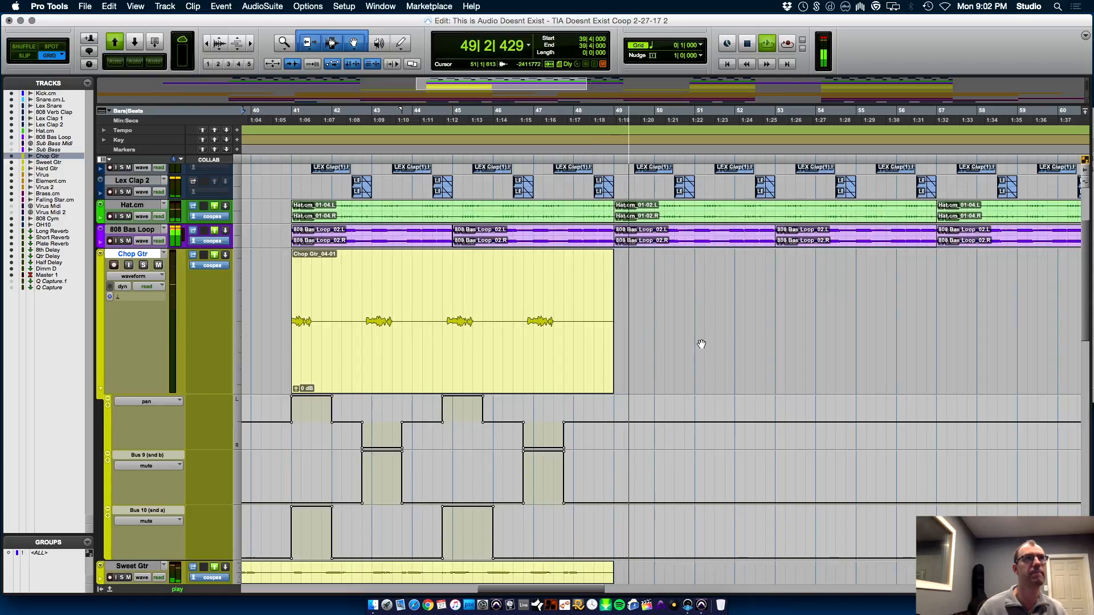
# - Hide Chop Gtr's automation lanes and reduce all track heights to small
pyautogui.click(100, 389)
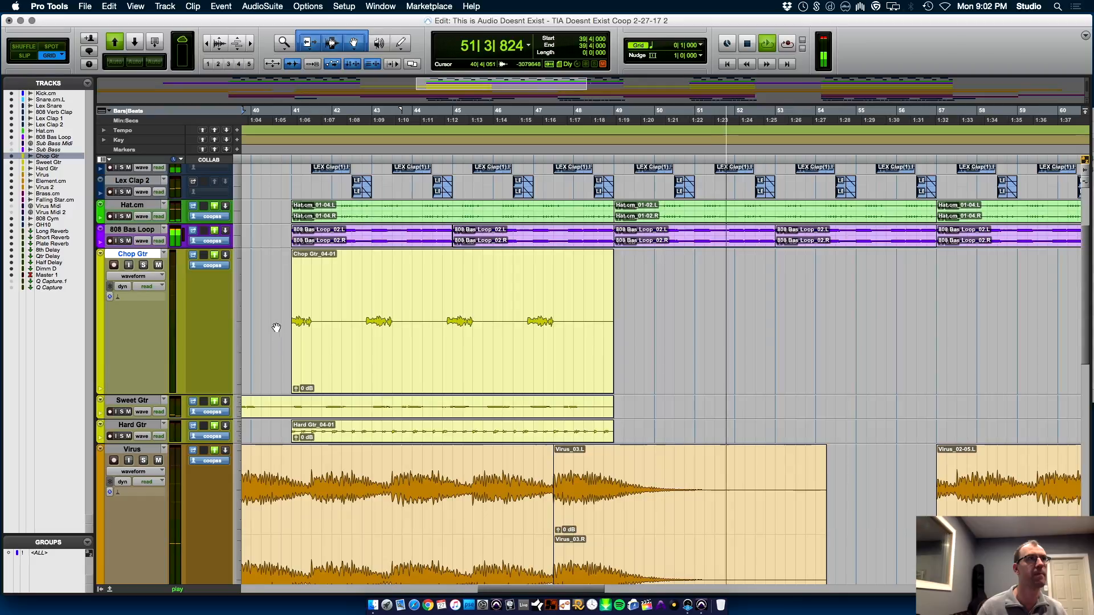
pyautogui.moveTo(137, 393); pyautogui.dragTo(138, 271)
pyautogui.click(100, 328)
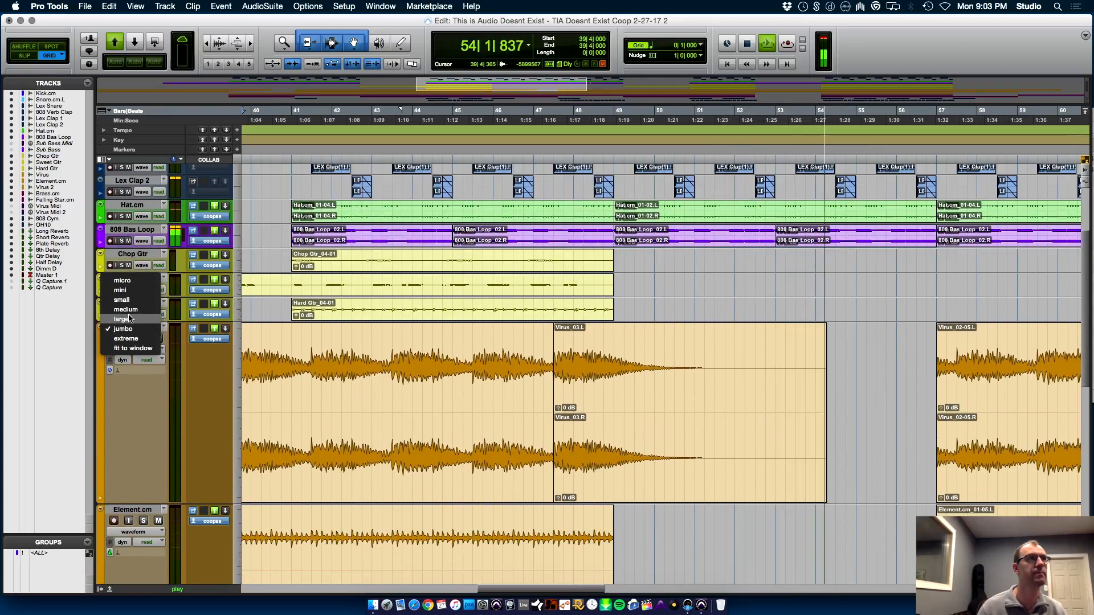
pyautogui.click(121, 300)
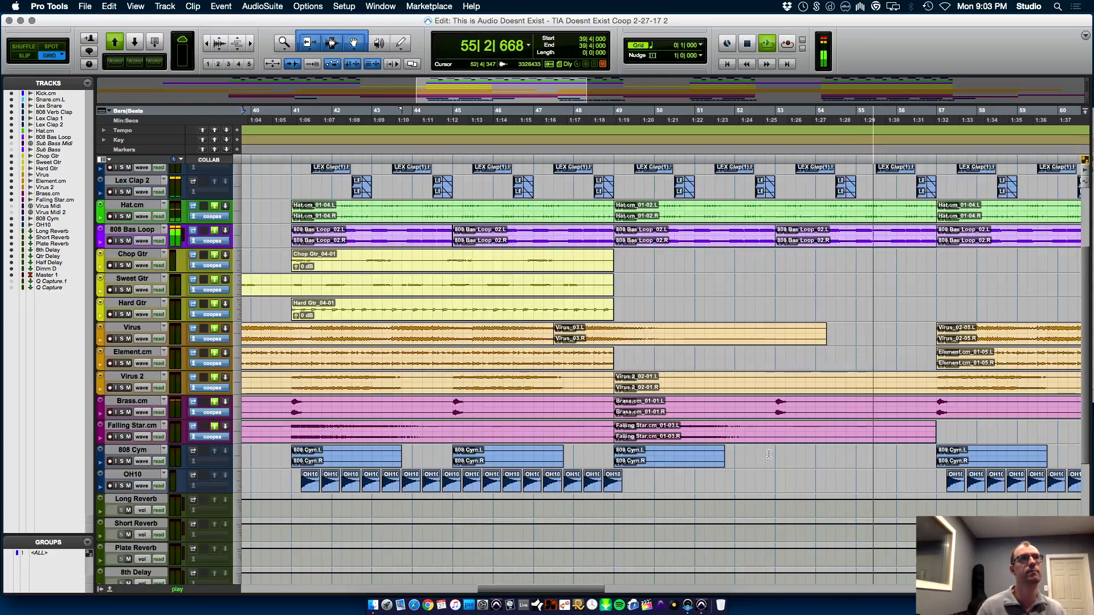
# - Stop playback and set the play start at 39|3|000 on the 808 Cym track in the Edit window
pyautogui.press('r')
pyautogui.press('r')
pyautogui.press('r')
pyautogui.press('r')
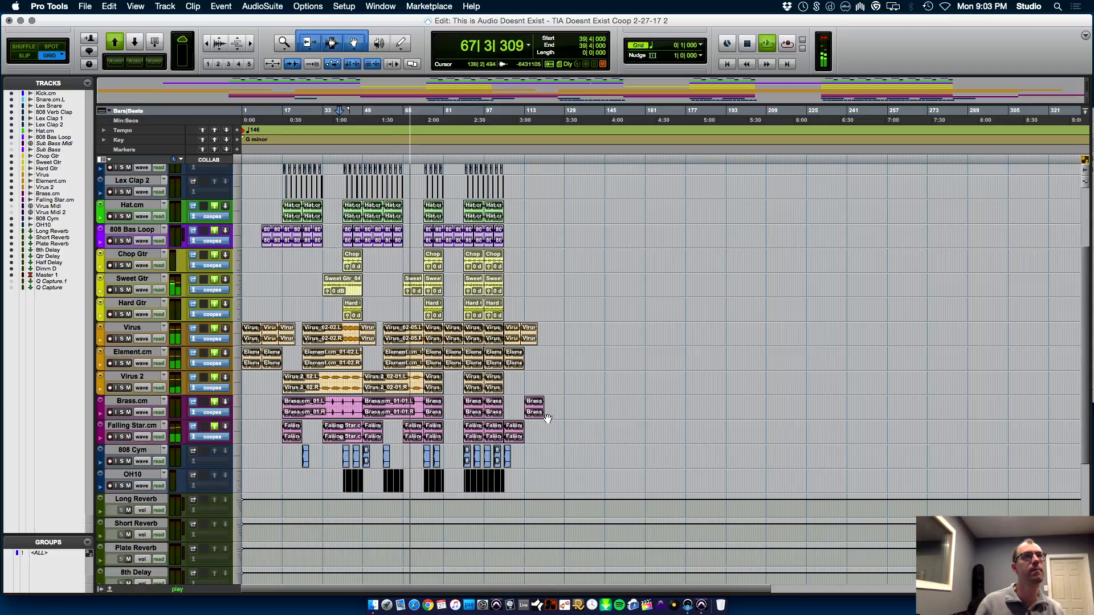
pyautogui.press('space')
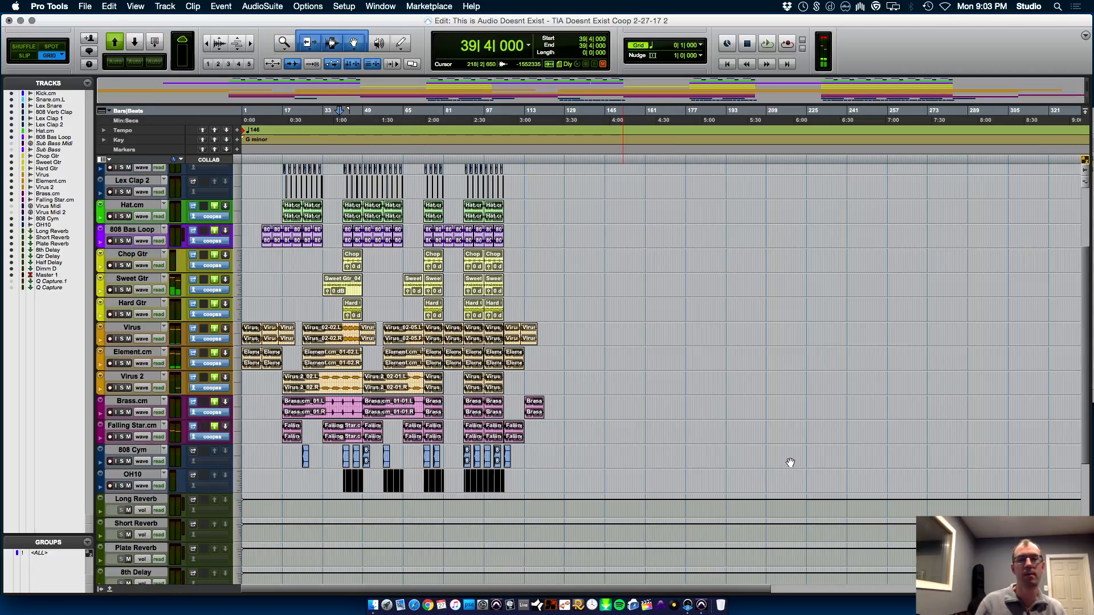
pyautogui.press('super+equal')
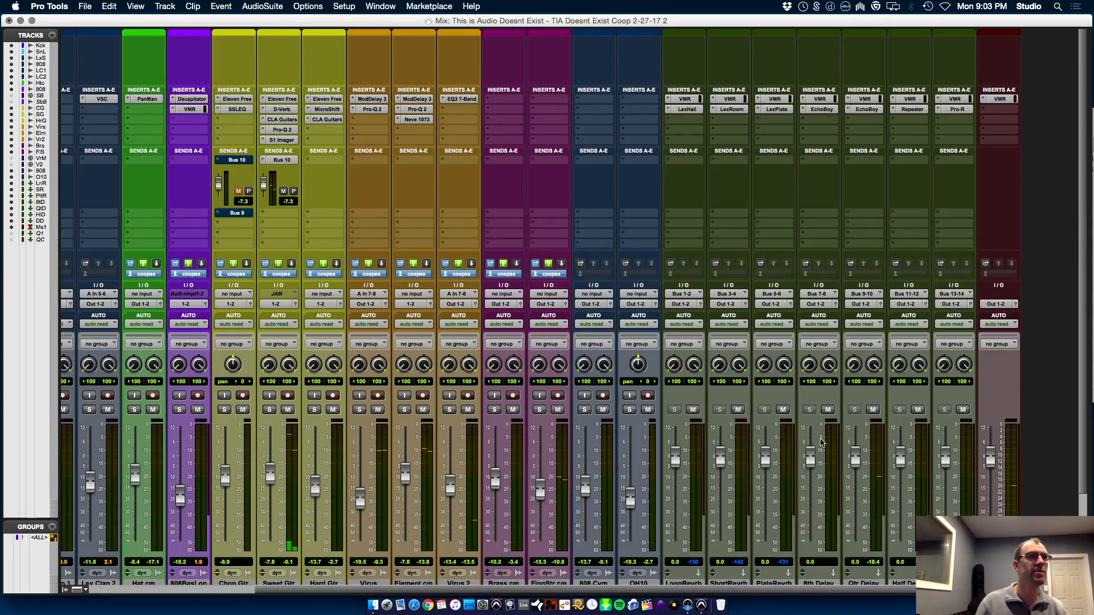
pyautogui.press('super+equal')
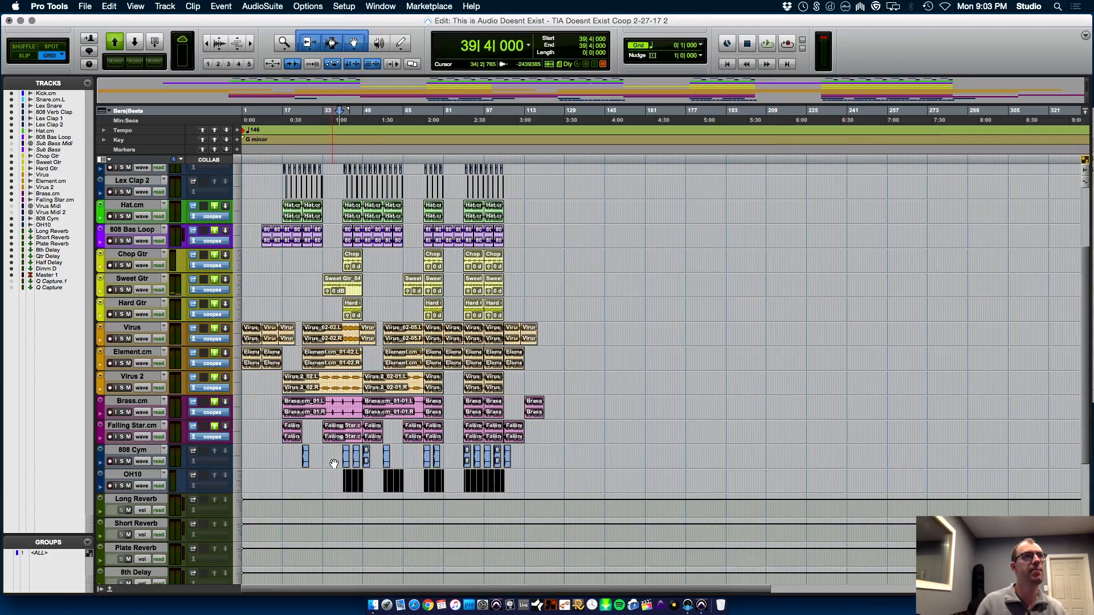
pyautogui.click(338, 452)
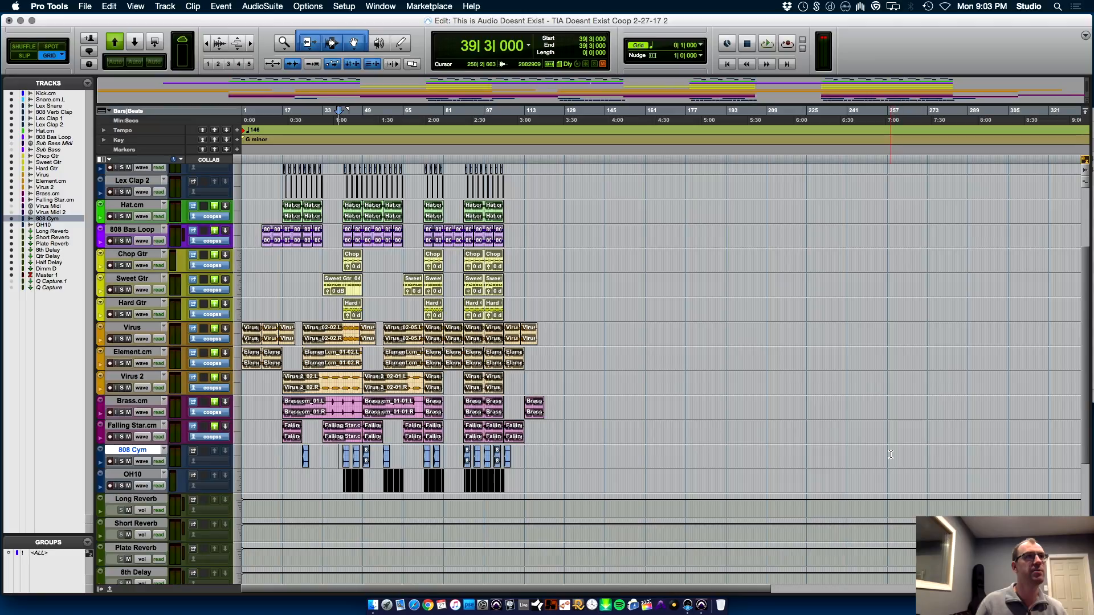
# - Switch to the Mix window and insert the stereo UAD Manley Variable Mu in Master 1's second insert slot
pyautogui.press('super+equal')
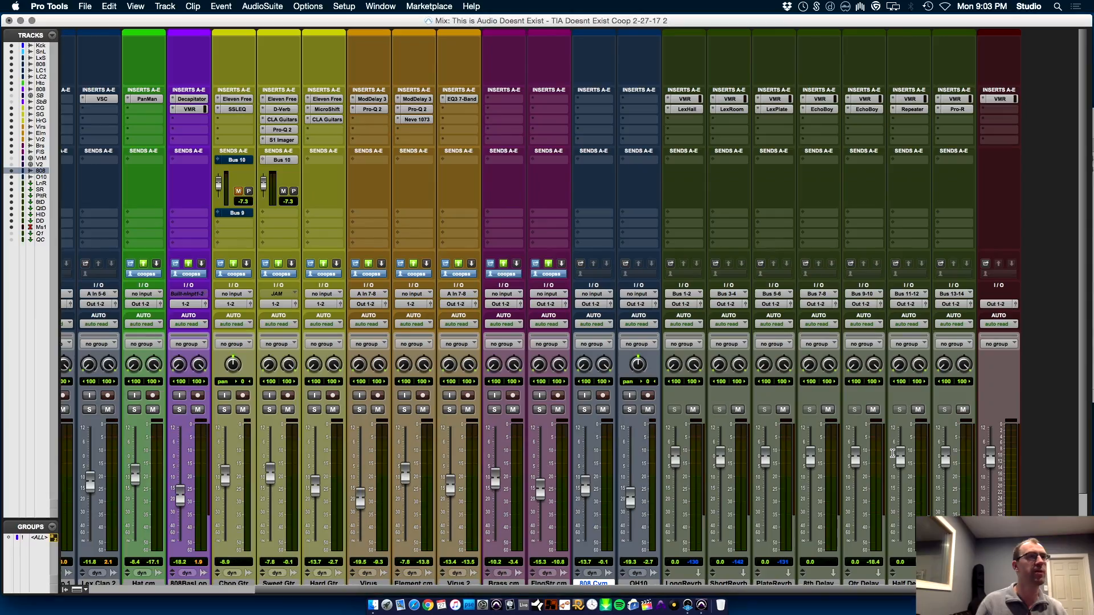
pyautogui.click(1004, 112)
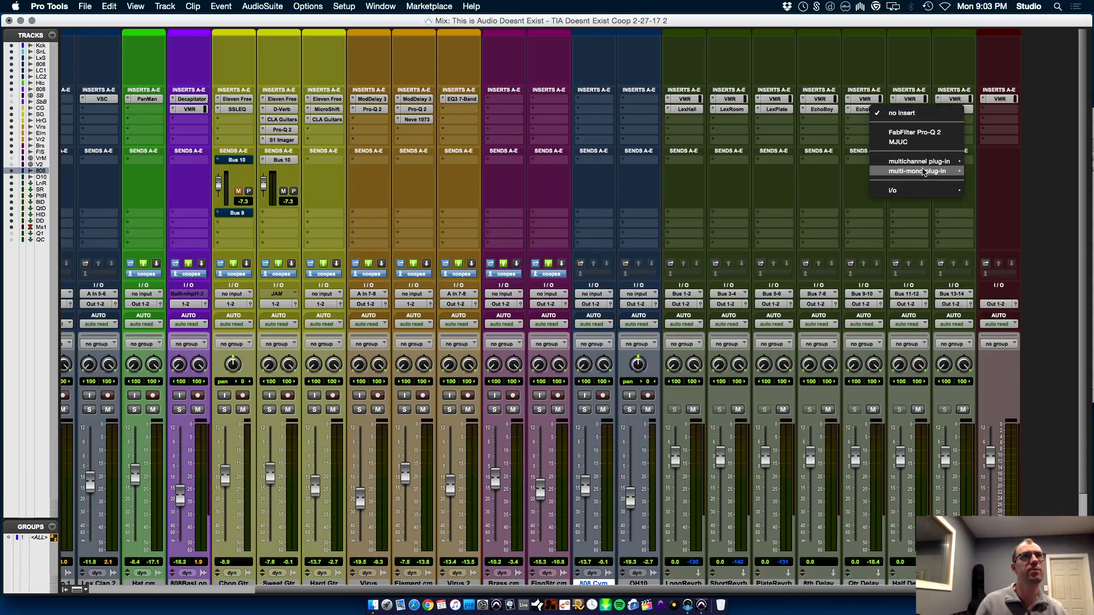
pyautogui.moveTo(919, 161)
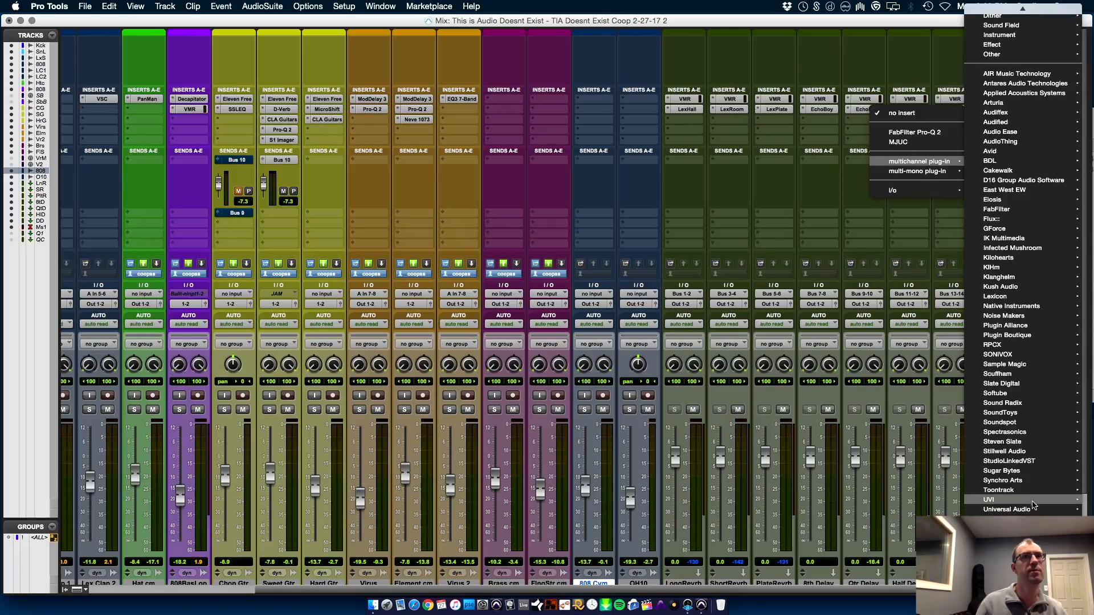
pyautogui.moveTo(1006, 510)
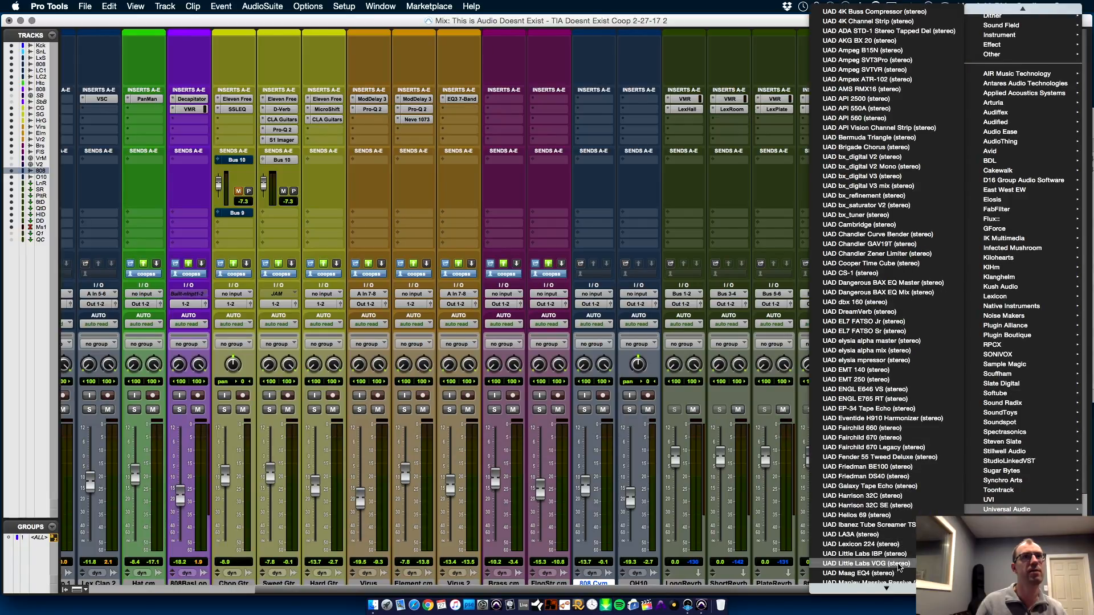
pyautogui.scroll(-5, 916, 478)
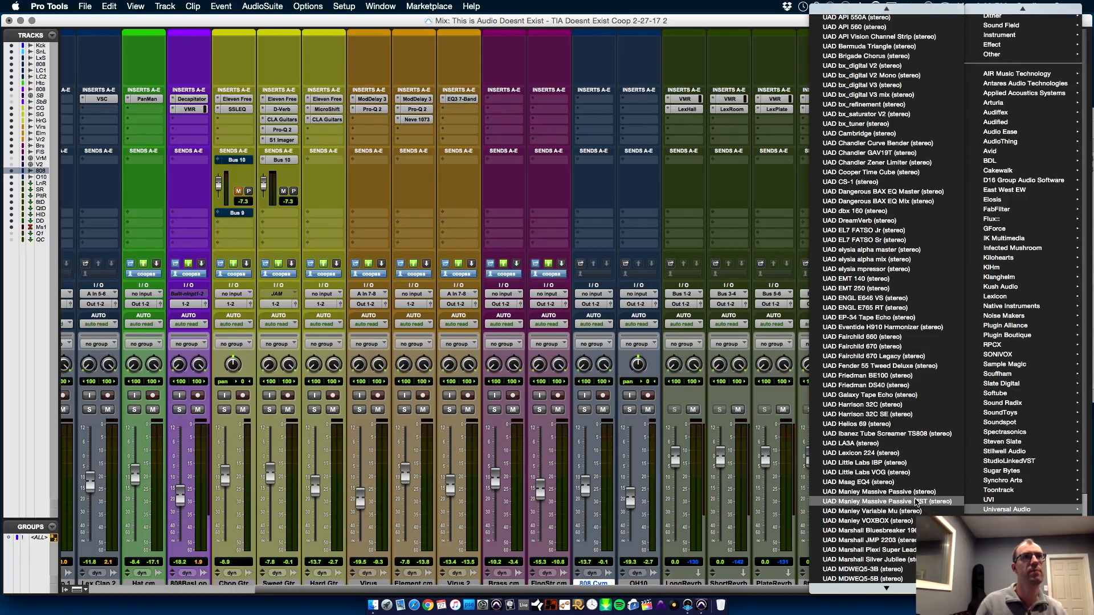
pyautogui.click(923, 513)
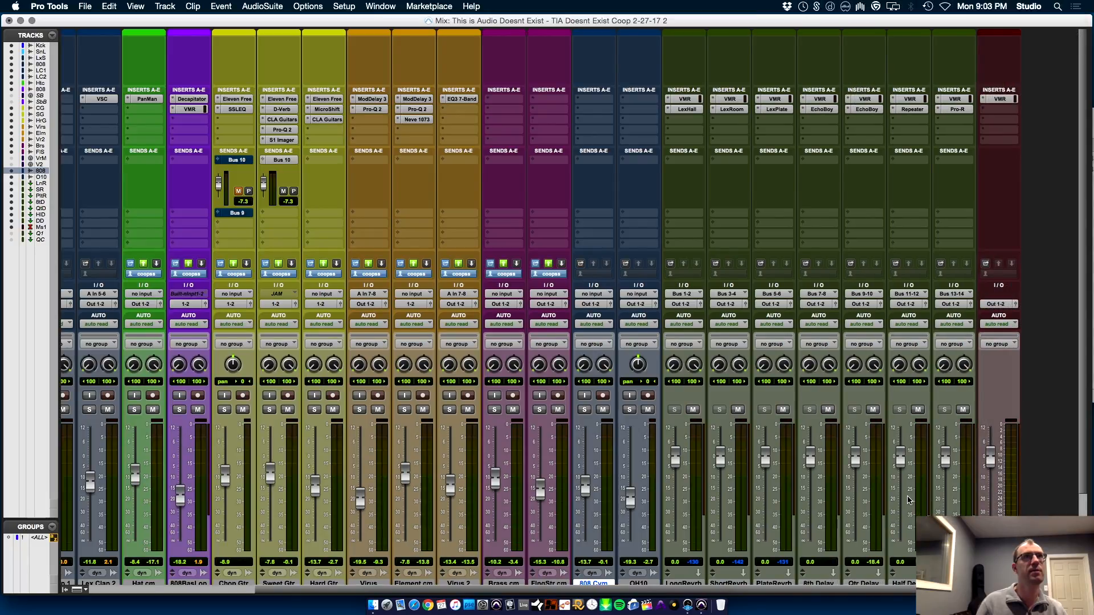
pyautogui.moveTo(837, 207); pyautogui.dragTo(622, 171)
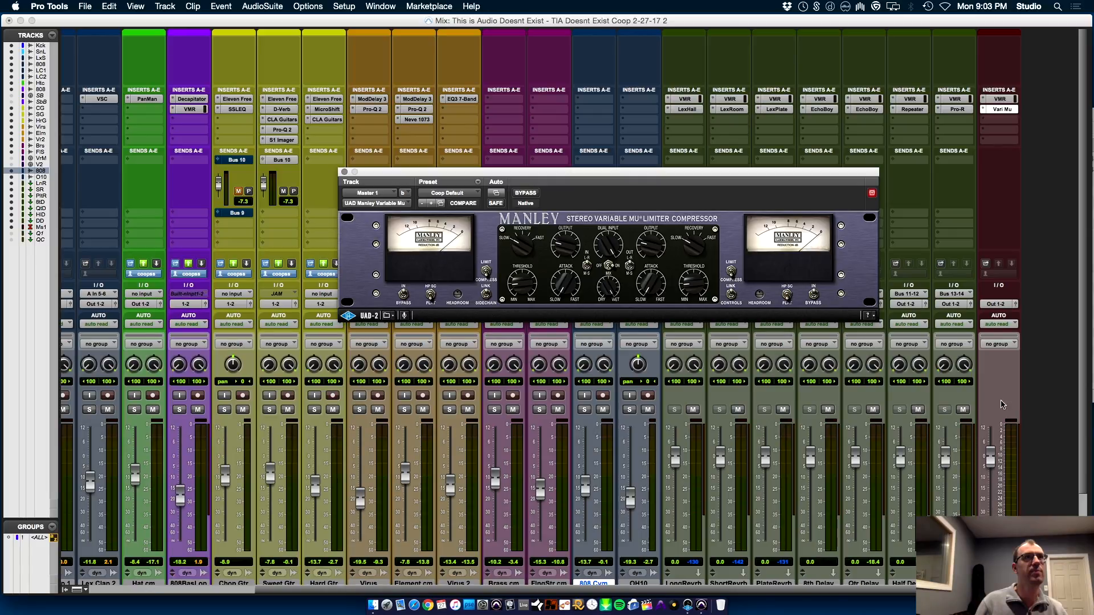
# - Assign the stereo hardware insert, Insert 3-4, to Master 1's third insert slot
pyautogui.press('space')
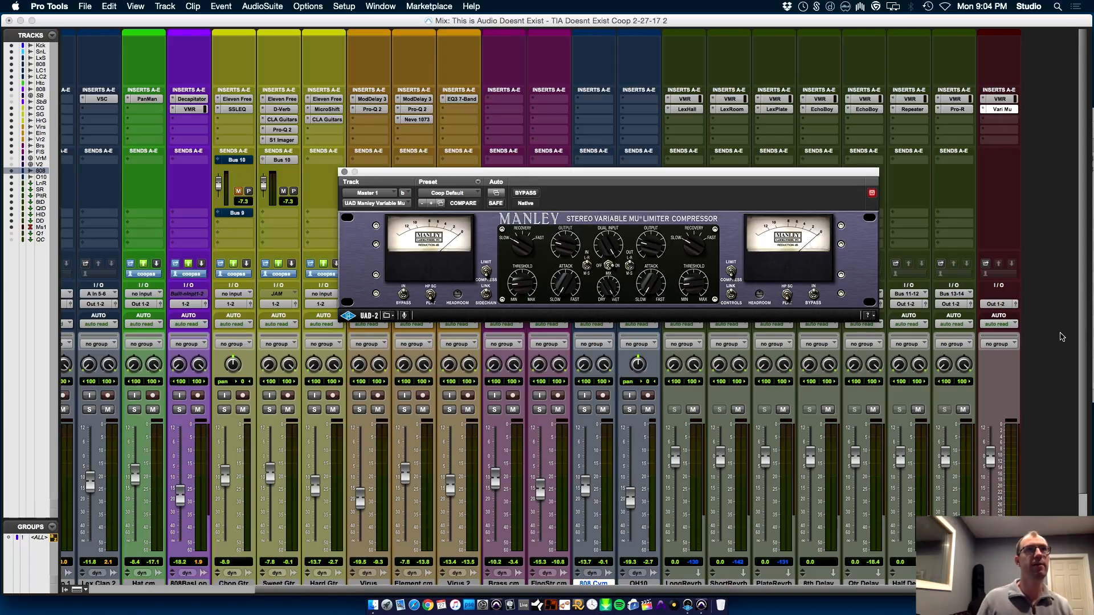
pyautogui.click(1013, 122)
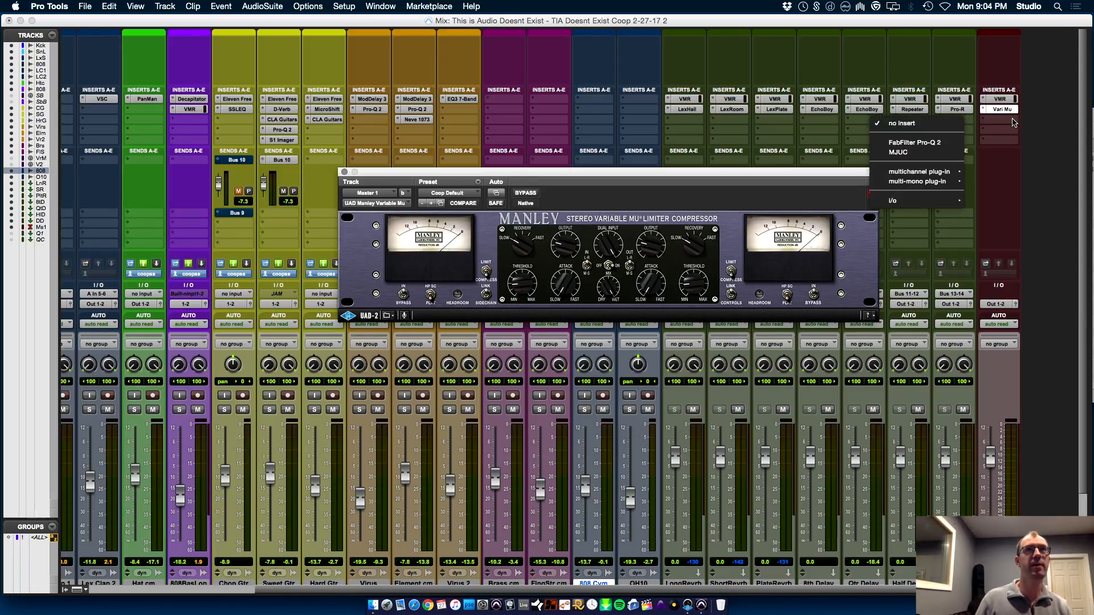
pyautogui.moveTo(929, 184)
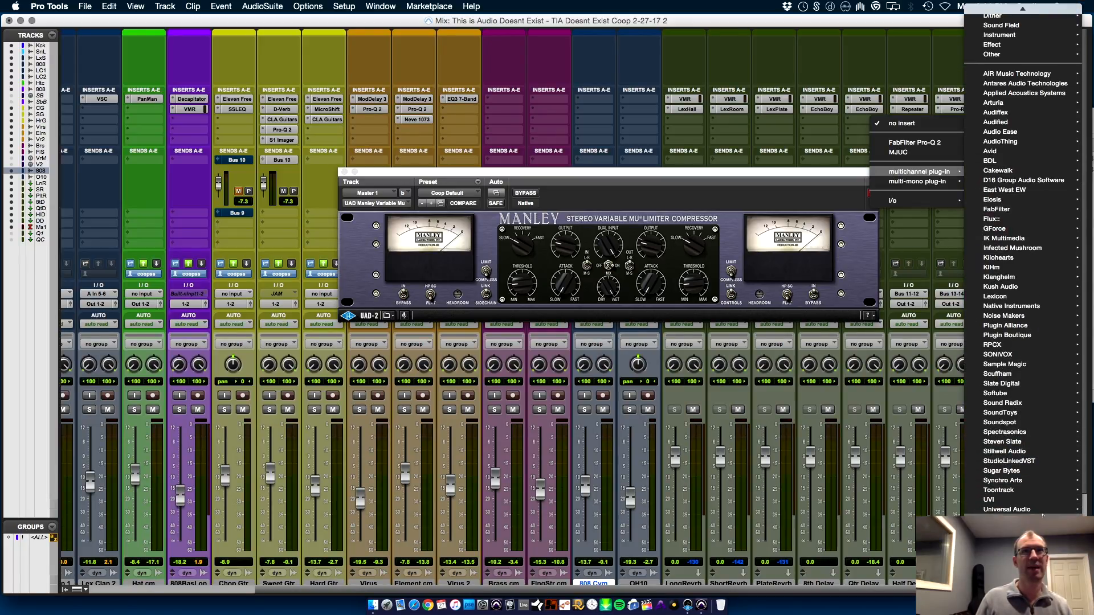
pyautogui.moveTo(1043, 515)
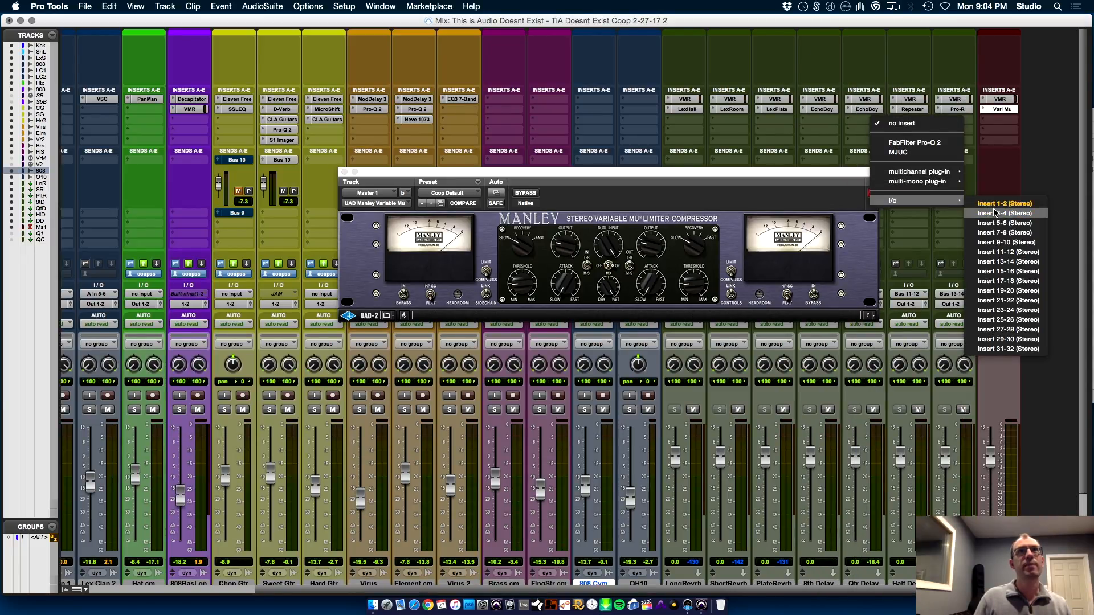
pyautogui.click(994, 213)
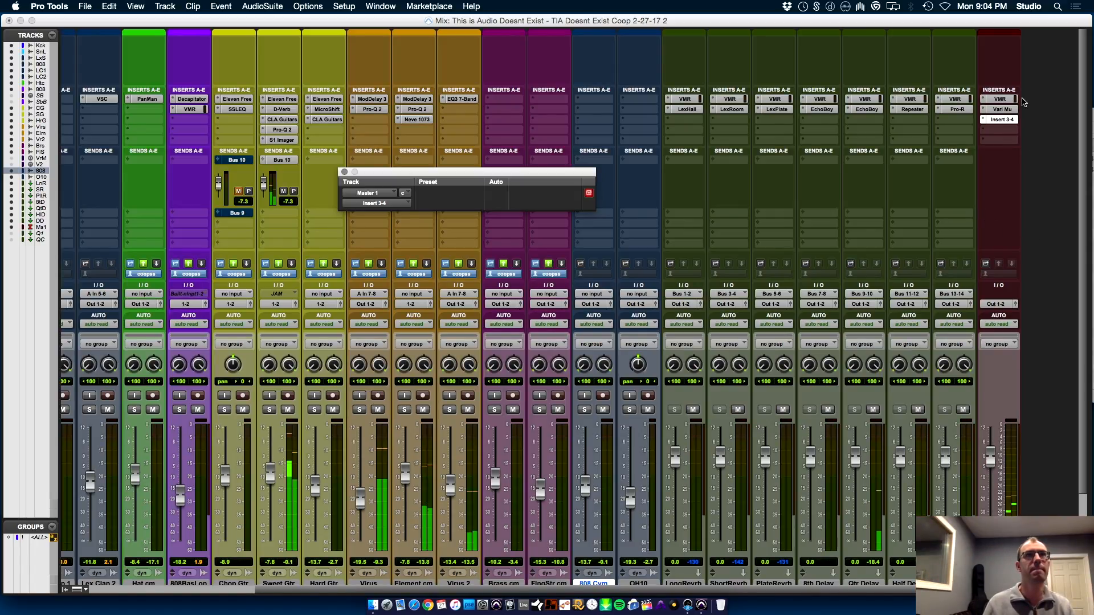
pyautogui.click(1006, 134)
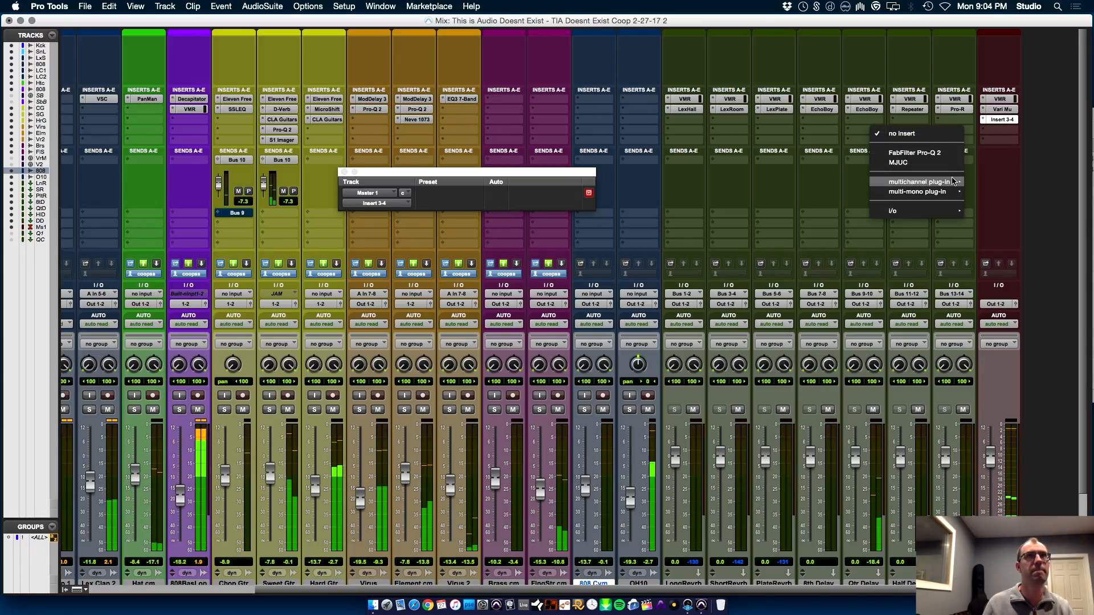
pyautogui.moveTo(953, 182)
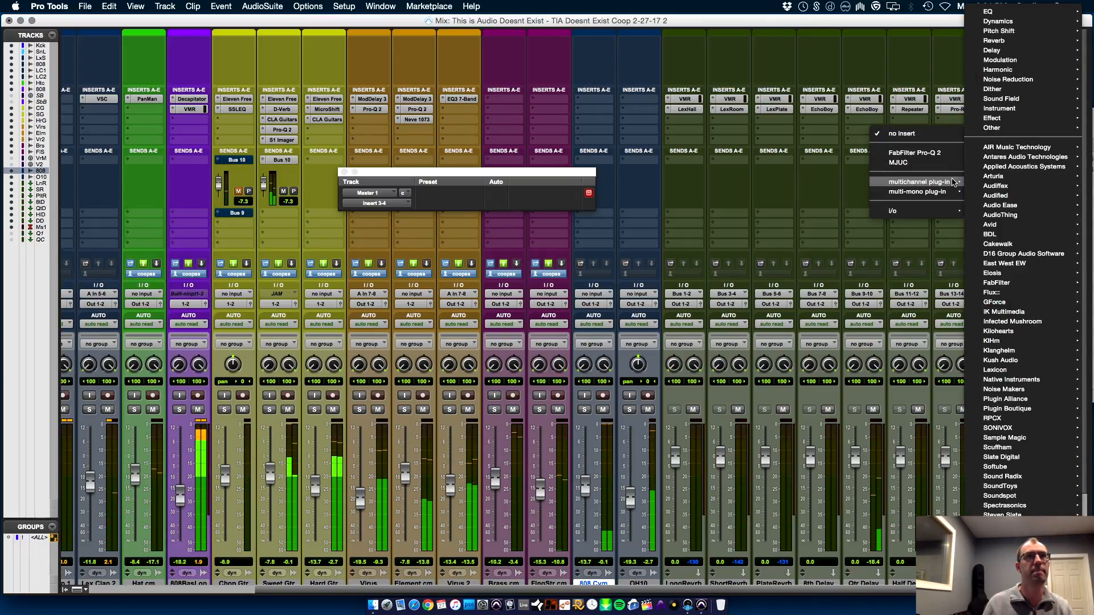
pyautogui.click(805, 226)
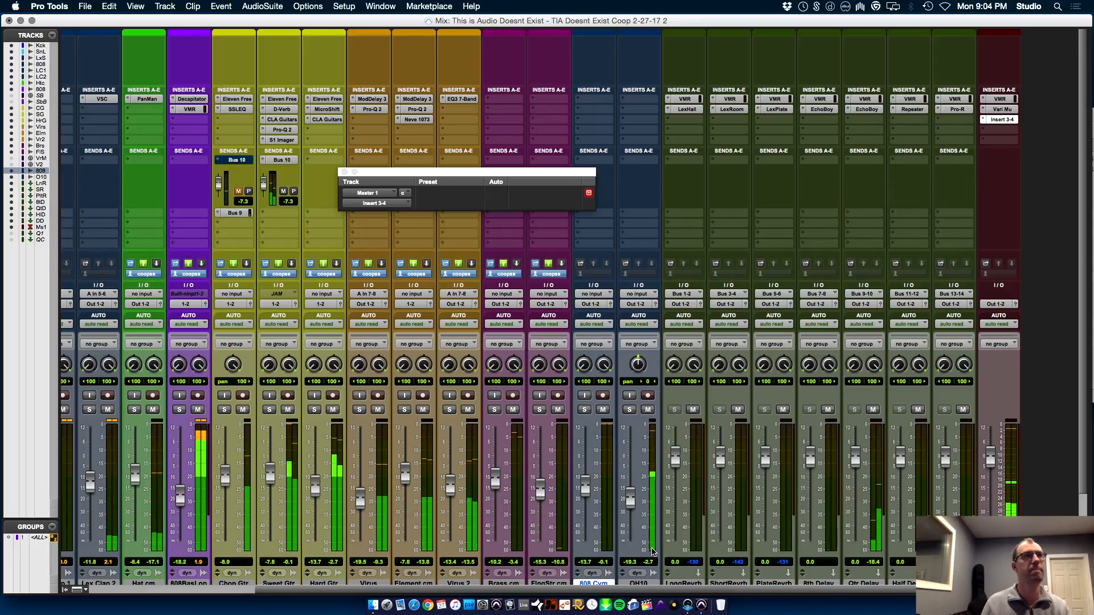
# - Lower the OH10 level to -24.7 dB
pyautogui.moveTo(631, 510); pyautogui.dragTo(633, 513)
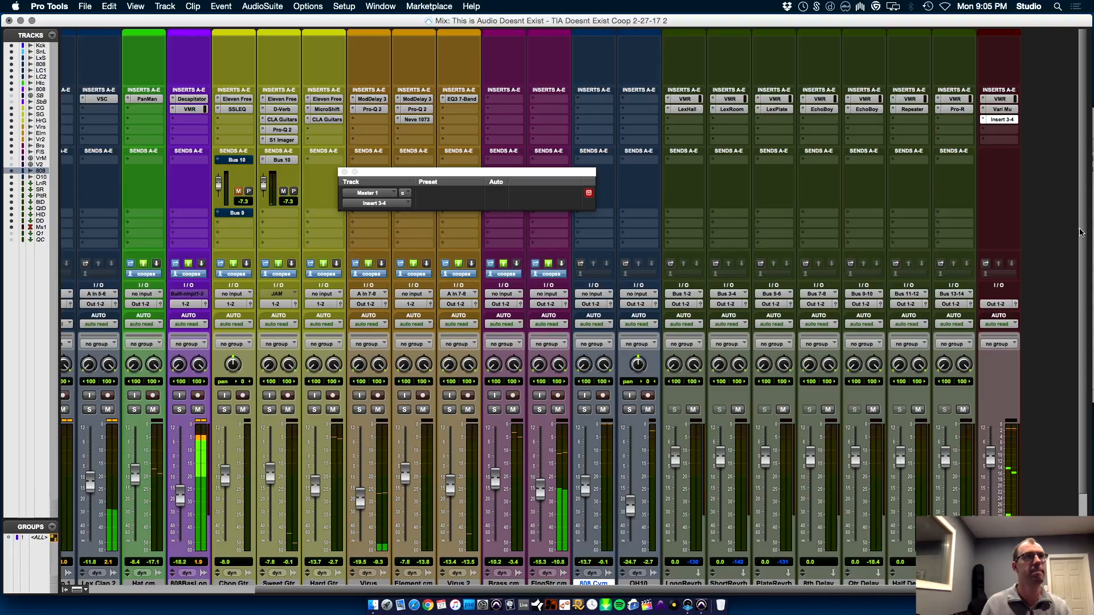
# - Insert the stereo UAD Ampex ATR-102 in Master 1's fourth insert slot
pyautogui.click(1004, 131)
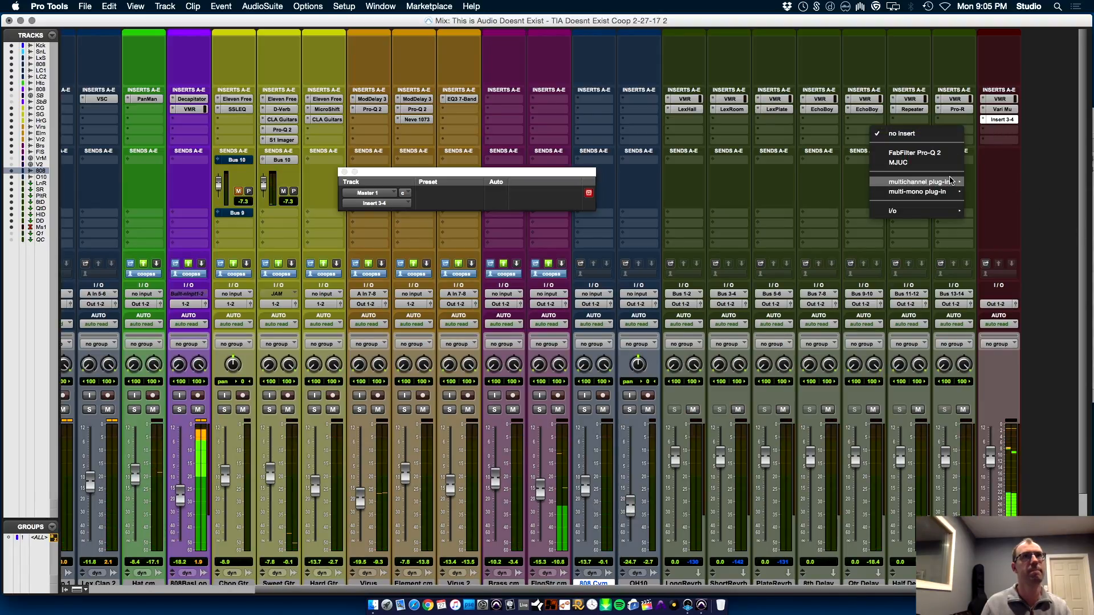
pyautogui.moveTo(948, 181)
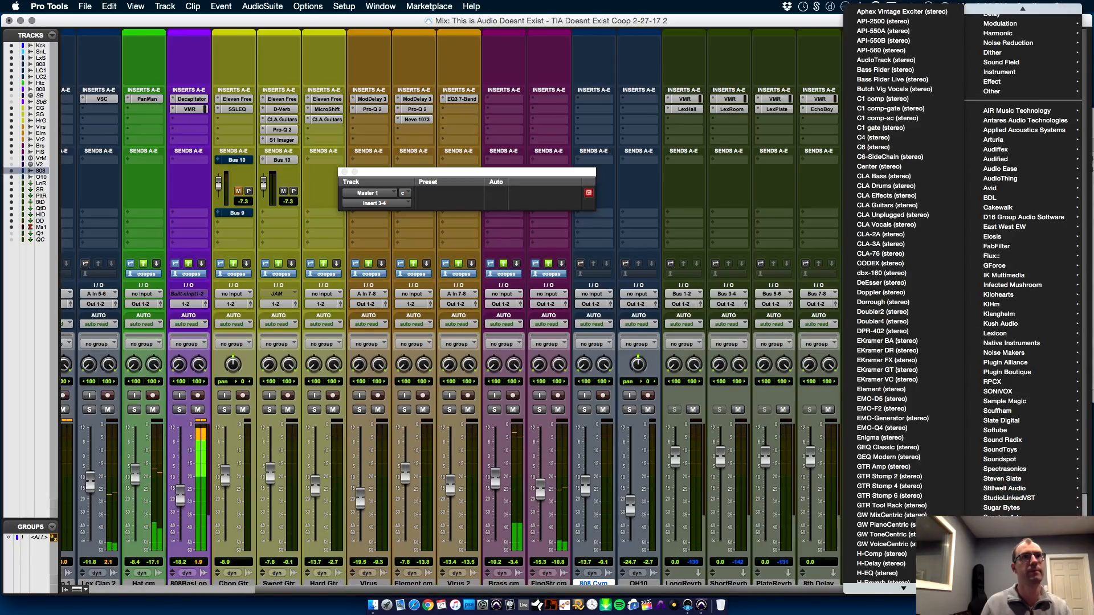
pyautogui.moveTo(1006, 556)
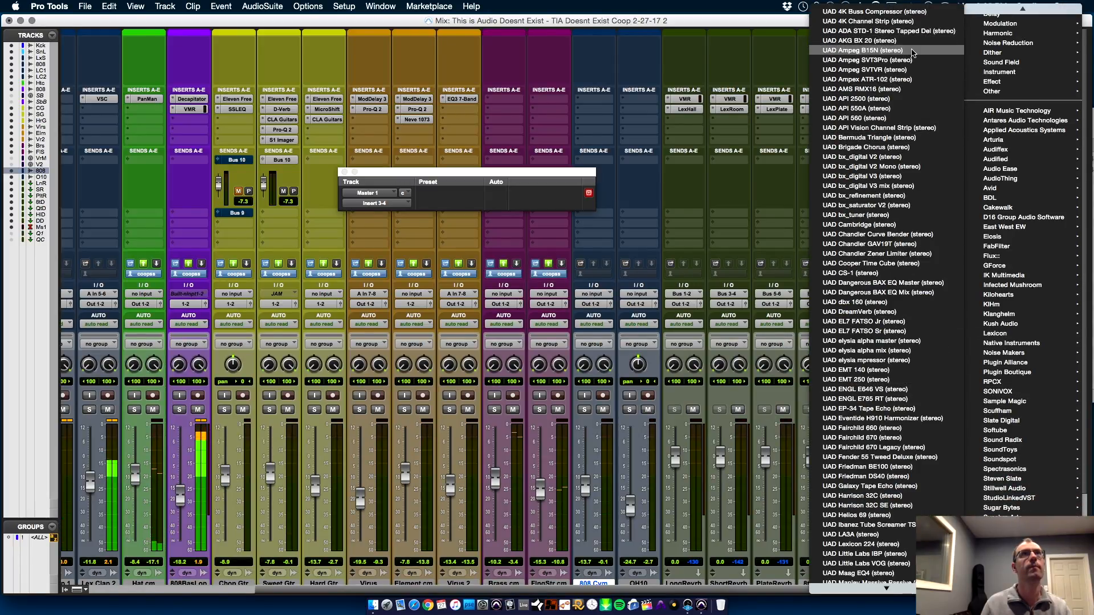
pyautogui.click(920, 83)
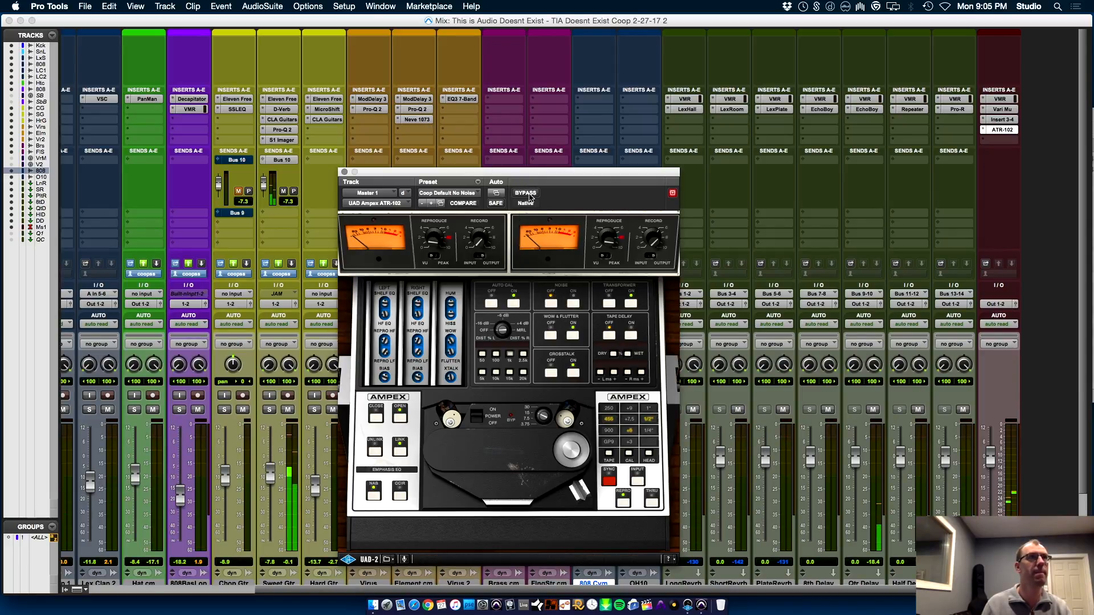
# - Insert the stereo Plugin Alliance bx_digital V3 equalizer in Master 1's fifth insert slot
pyautogui.click(997, 140)
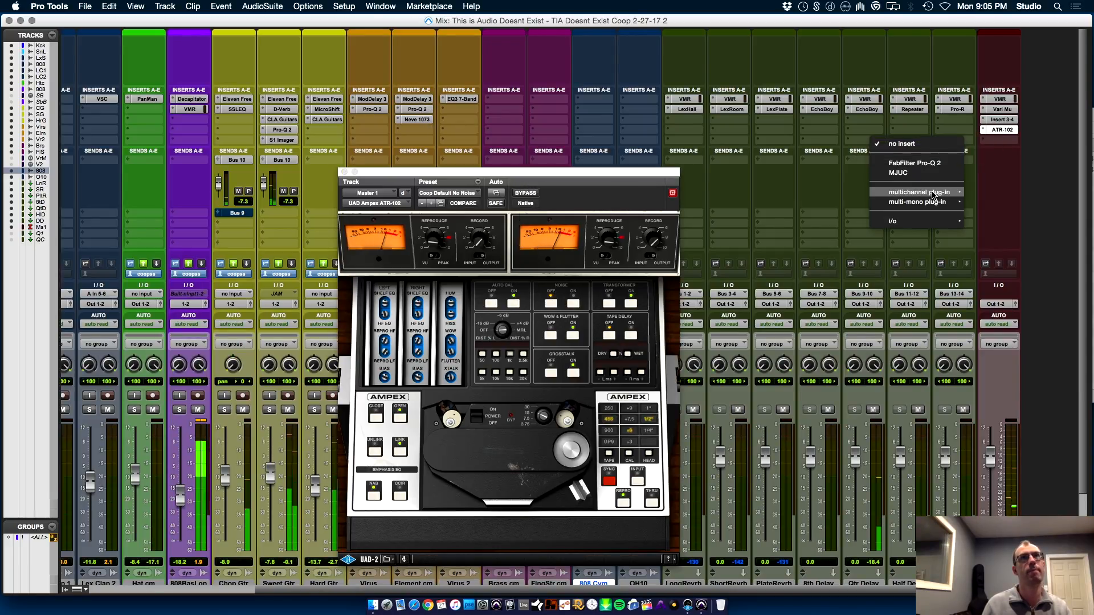
pyautogui.moveTo(935, 192)
pyautogui.scroll(-2, 1020, 490)
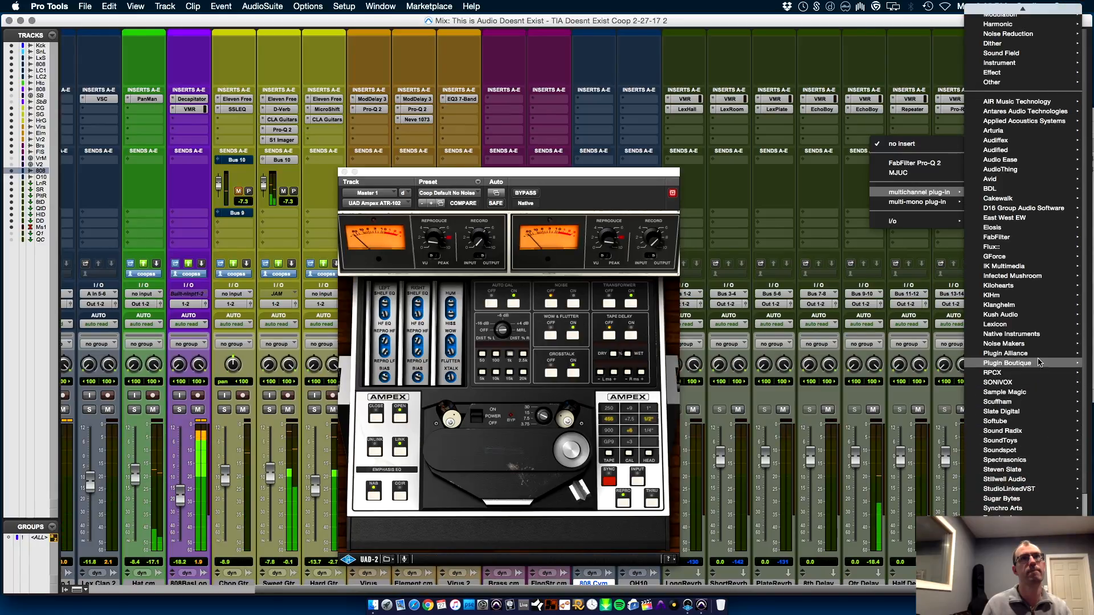
pyautogui.moveTo(1020, 353)
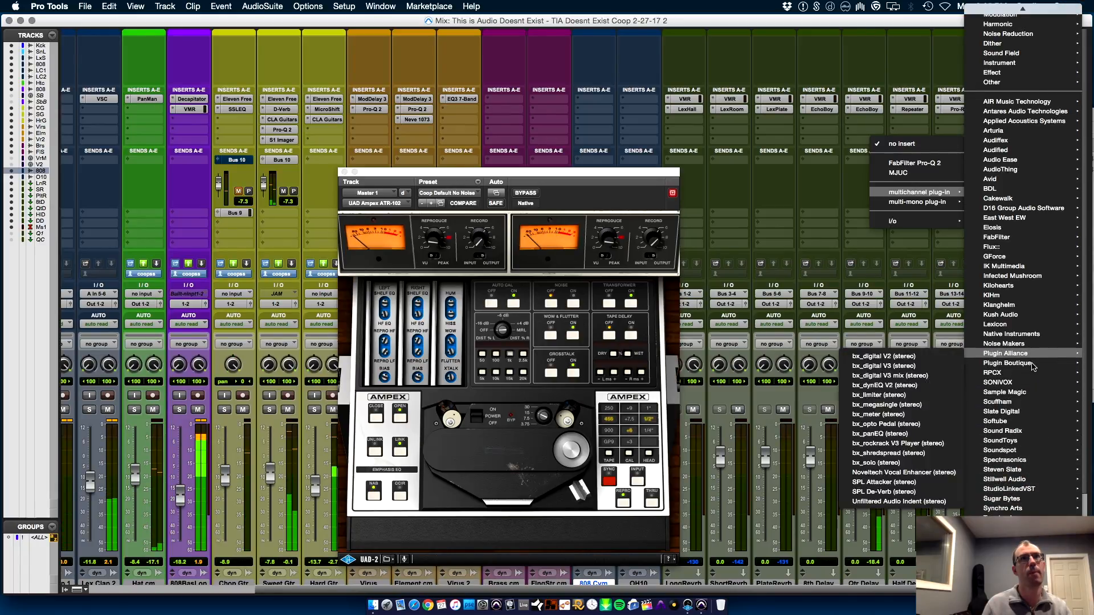
pyautogui.click(932, 371)
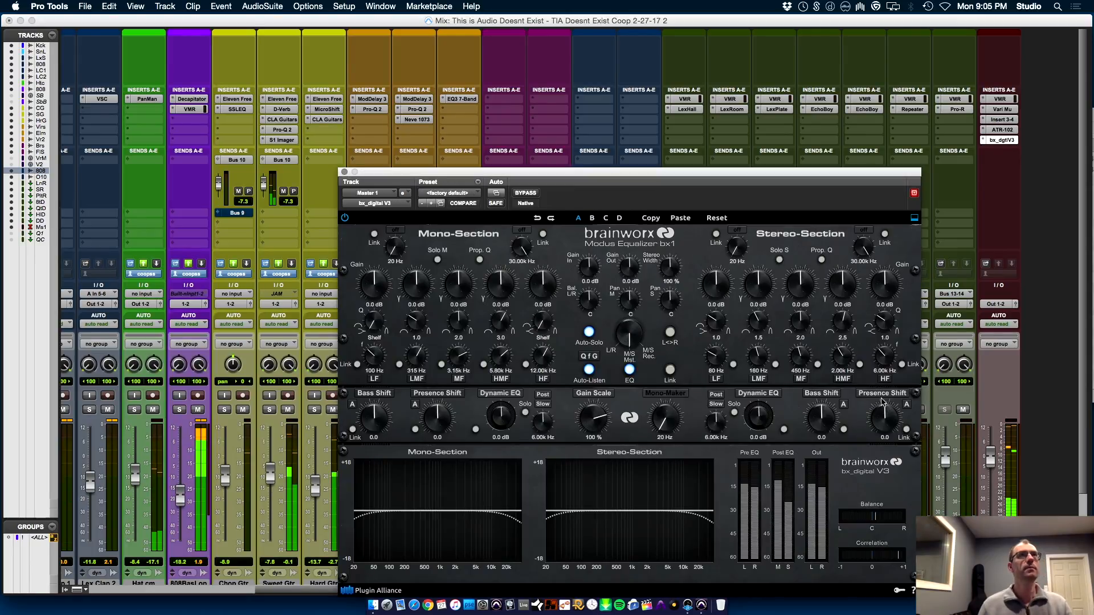
# - Set bx_digital V3's Mono-Maker to 359 Hz, Stereo Width to 130% and the Stereo-Section 450 Hz gain to +1.0 dB, and close its window
pyautogui.moveTo(664, 414); pyautogui.dragTo(677, 268)
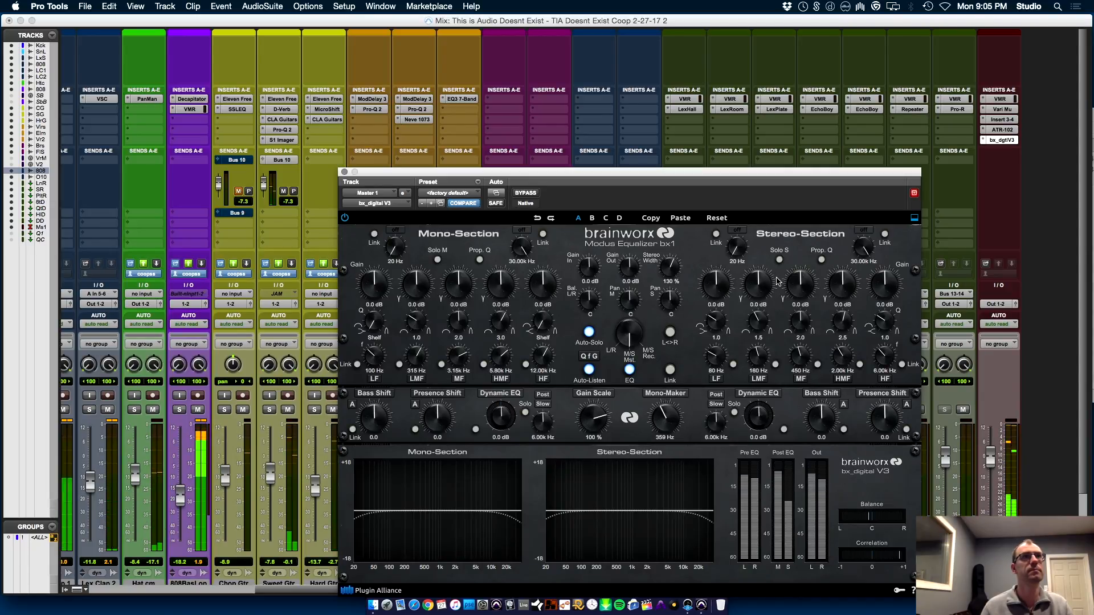
pyautogui.moveTo(800, 292); pyautogui.dragTo(800, 288)
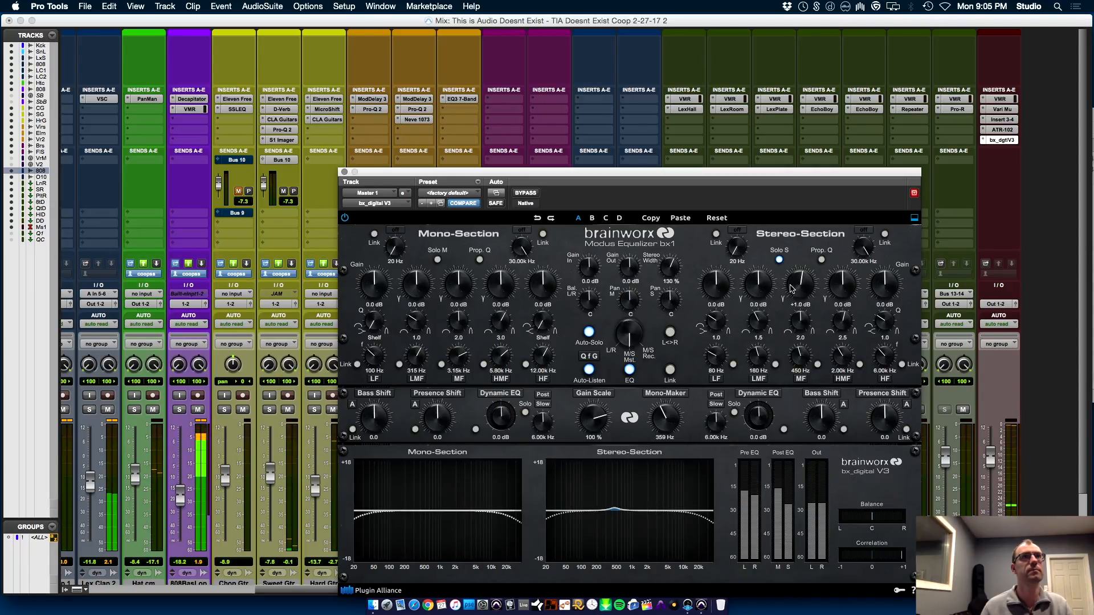
pyautogui.click(344, 171)
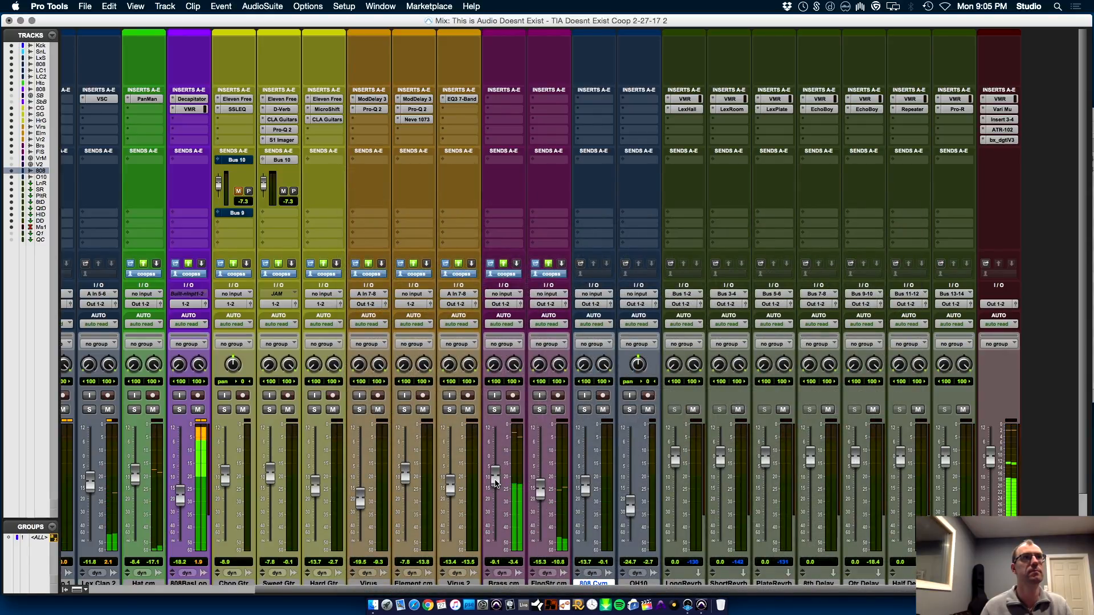
# - Raise the Brass.cm level to -9.1 dB and add a send to Bus 1-2 at -19.3 dB
pyautogui.moveTo(494, 485); pyautogui.dragTo(501, 486)
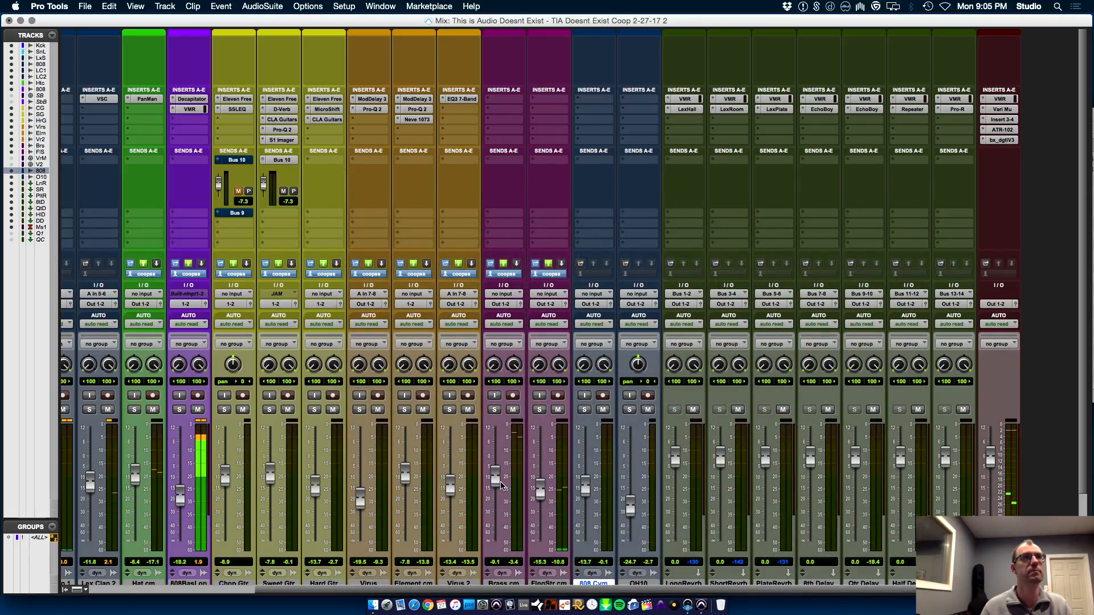
pyautogui.click(507, 162)
pyautogui.click(515, 198)
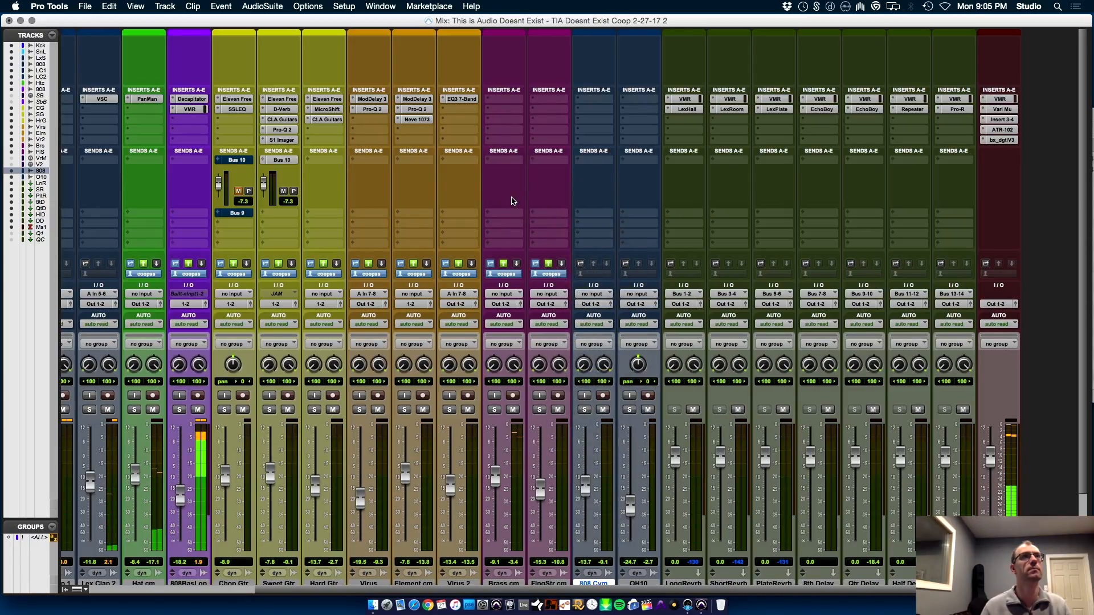
pyautogui.moveTo(430, 260); pyautogui.dragTo(438, 219)
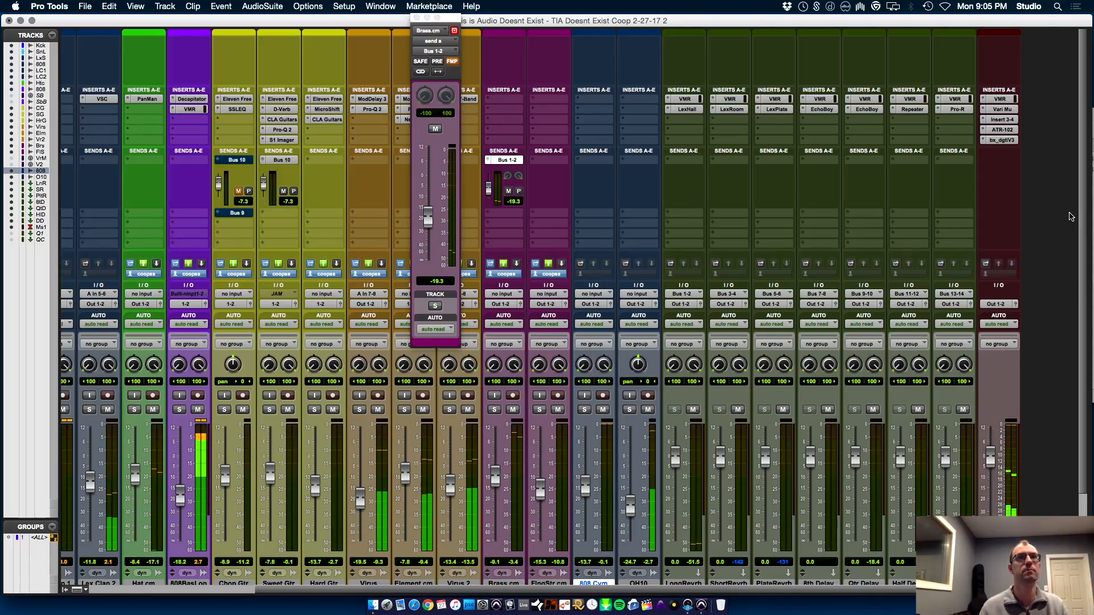
# - Show inserts F-J in the Mix window and insert the stereo Waves IMPusher in Master 1's sixth insert slot
pyautogui.click(165, 6)
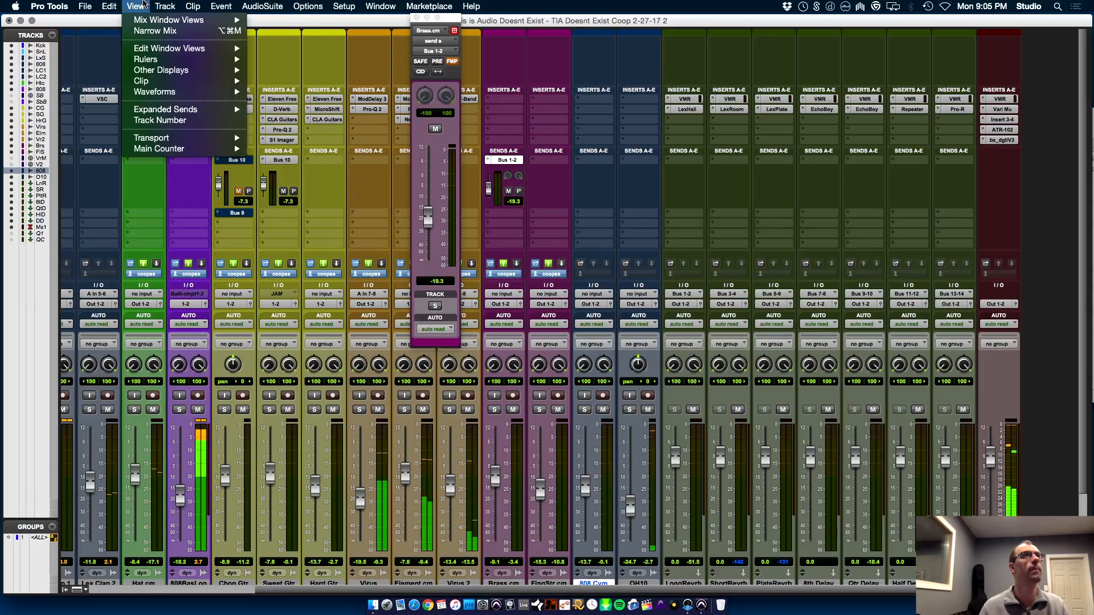
pyautogui.moveTo(191, 23)
pyautogui.click(325, 56)
pyautogui.click(992, 161)
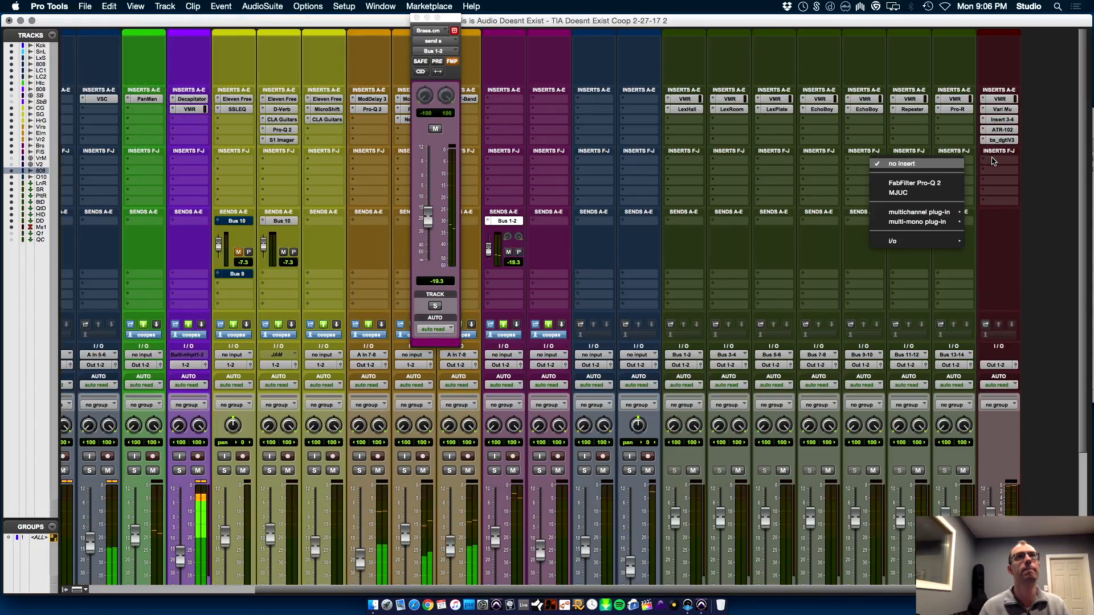
pyautogui.moveTo(934, 212)
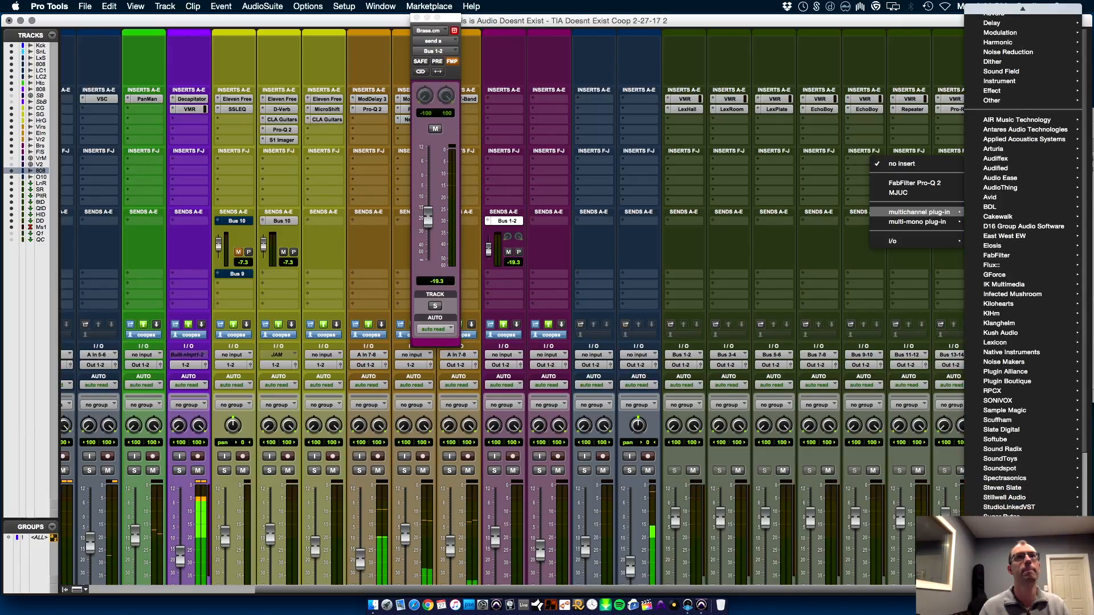
pyautogui.moveTo(998, 570)
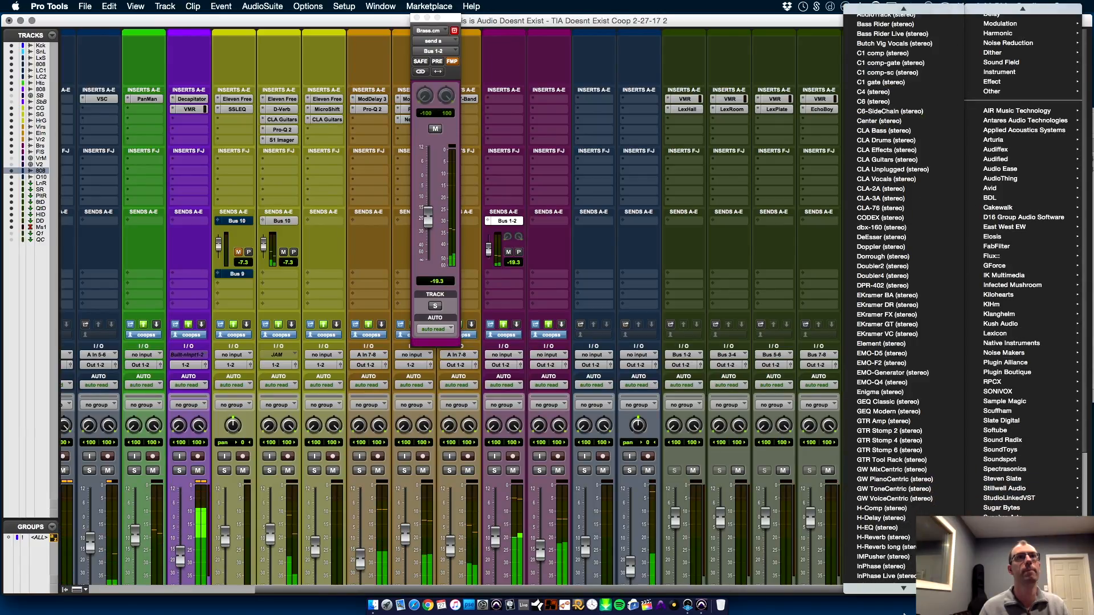
pyautogui.click(896, 503)
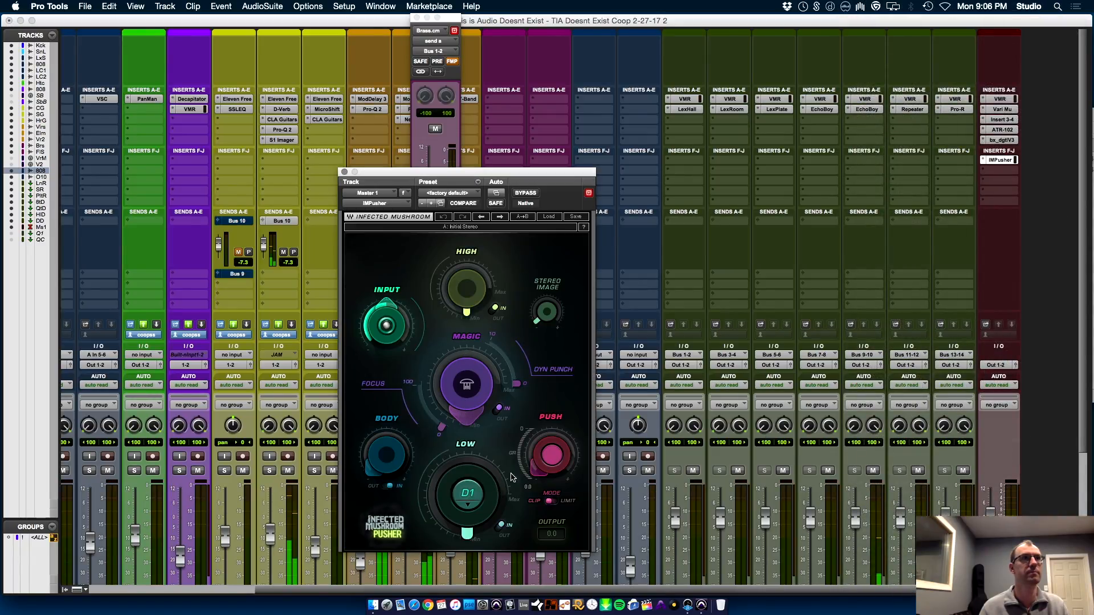
# - Set the Infected Mushroom Pusher's Magic to about 15.2 and its Push to about 2.7
pyautogui.moveTo(467, 389); pyautogui.dragTo(467, 384)
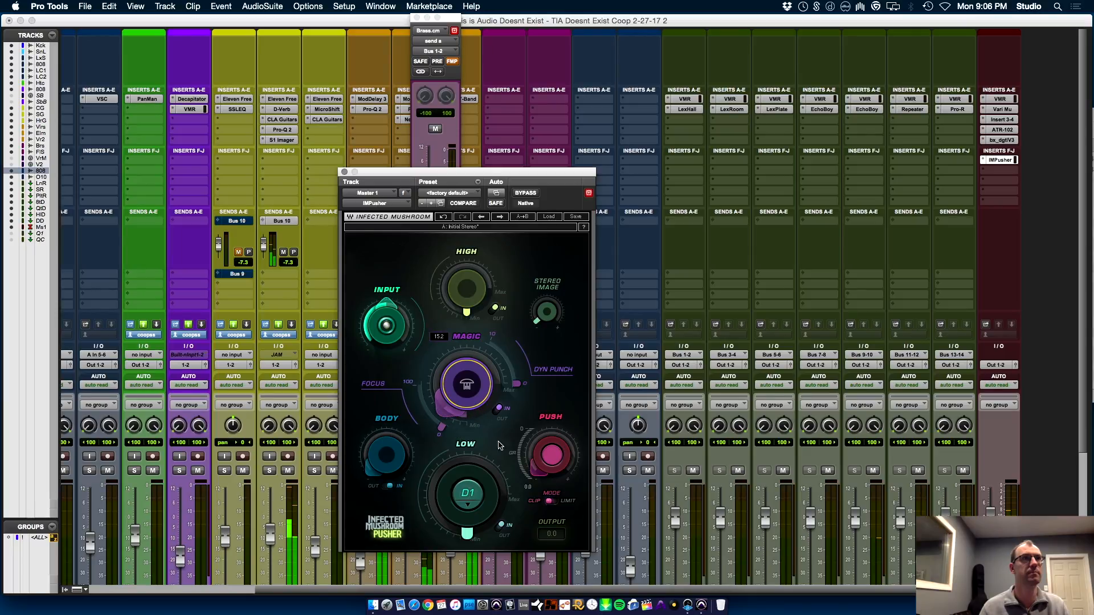
pyautogui.moveTo(530, 474); pyautogui.dragTo(530, 470)
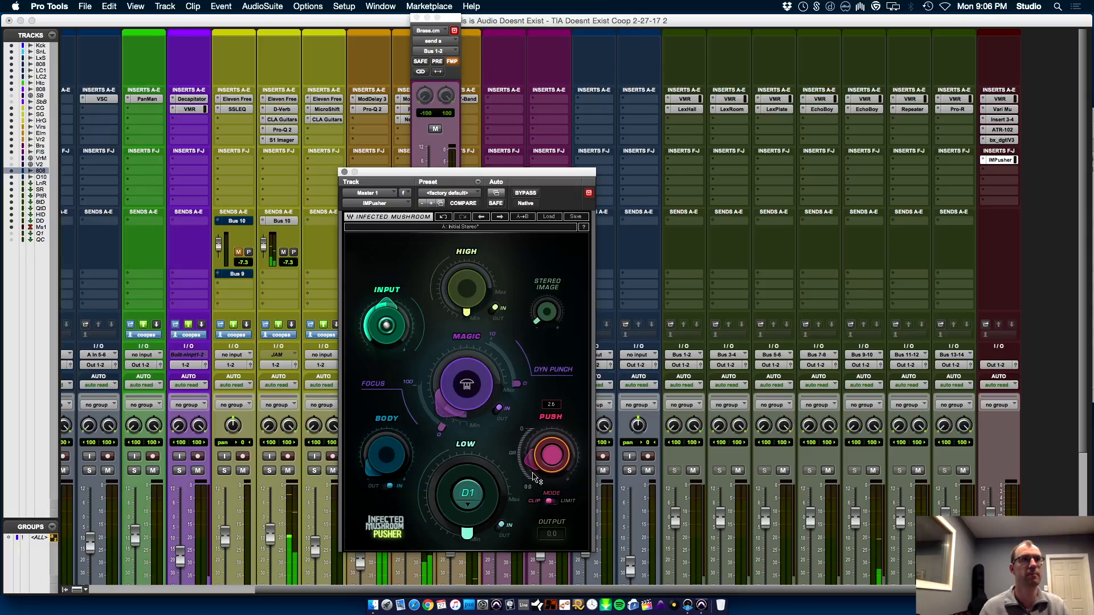
pyautogui.moveTo(529, 467); pyautogui.dragTo(529, 472)
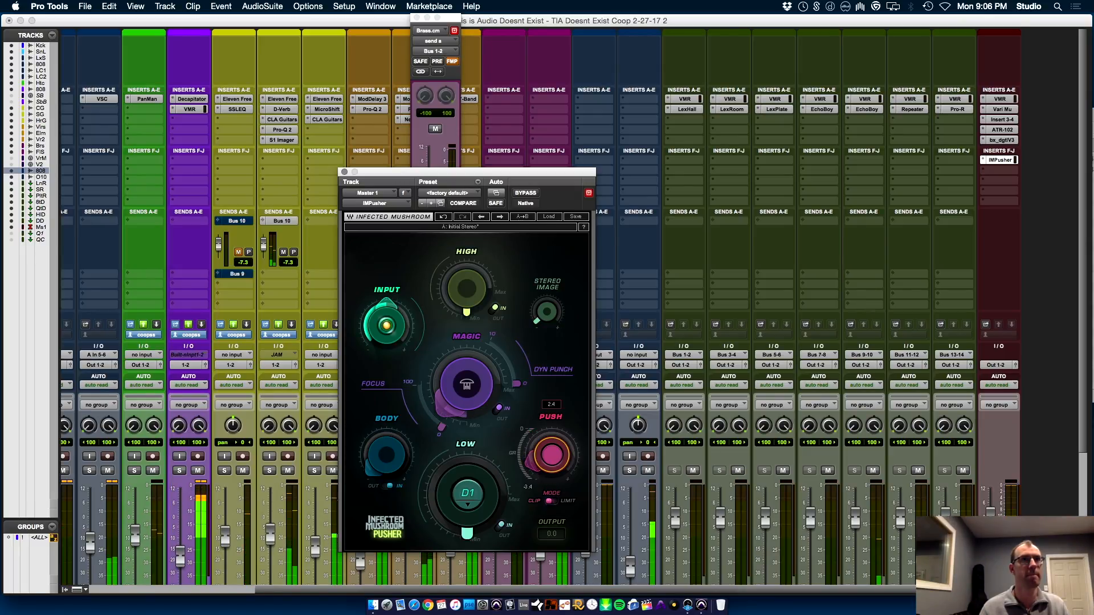
# - Insert the stereo Slate Digital FG-X Virtual Mastering Console in Master 1's seventh insert slot
pyautogui.click(997, 171)
pyautogui.moveTo(935, 222)
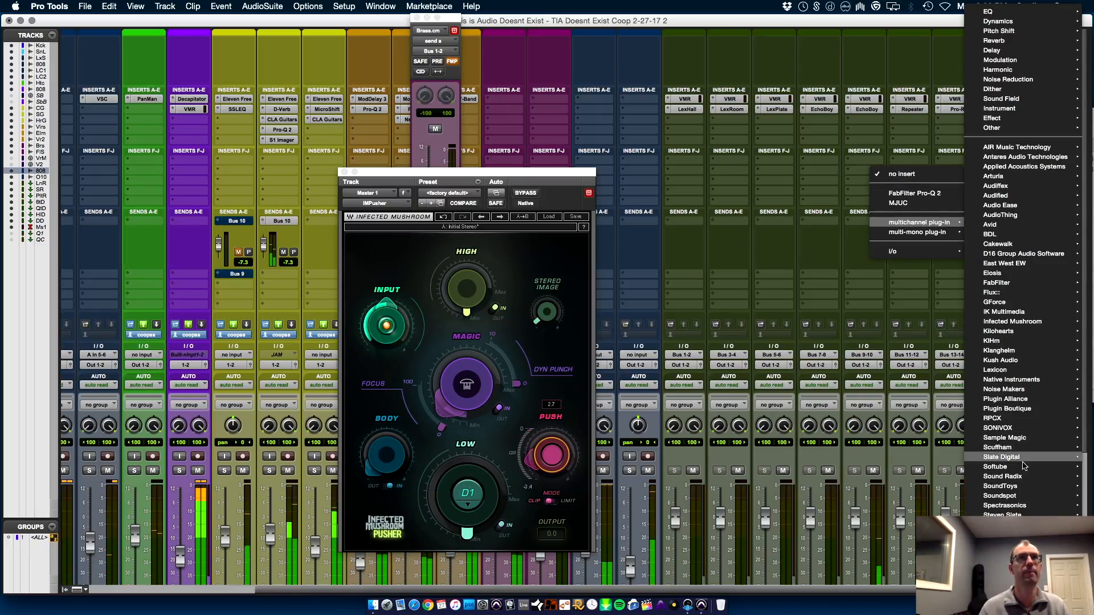
pyautogui.moveTo(1024, 466)
pyautogui.click(934, 463)
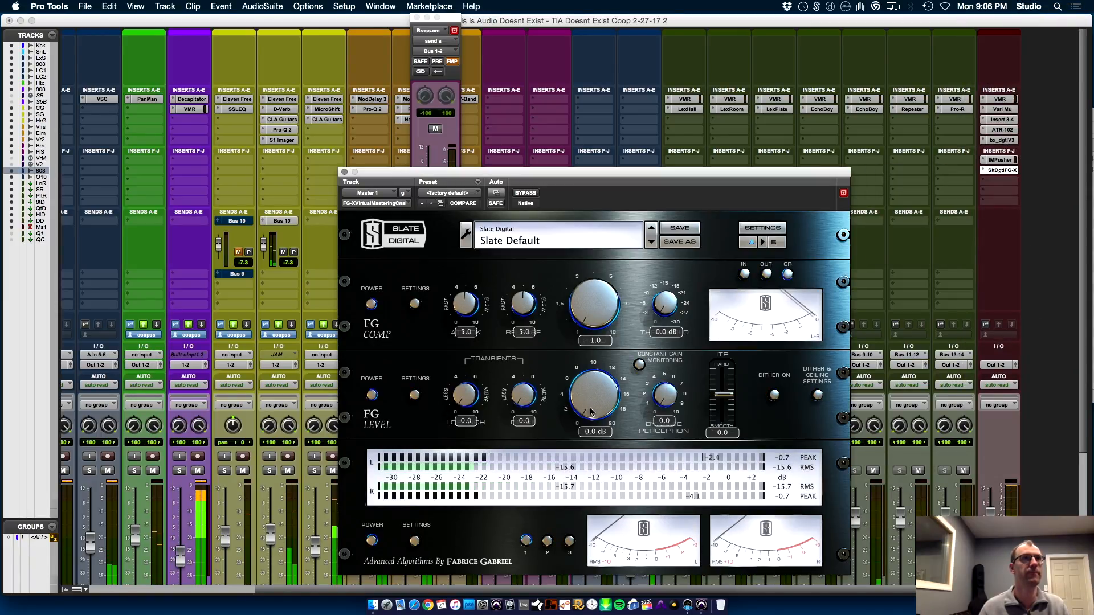
# - Raise the FG Level gain in FG-X to about 4 dB and close its window
pyautogui.moveTo(591, 410); pyautogui.dragTo(588, 385)
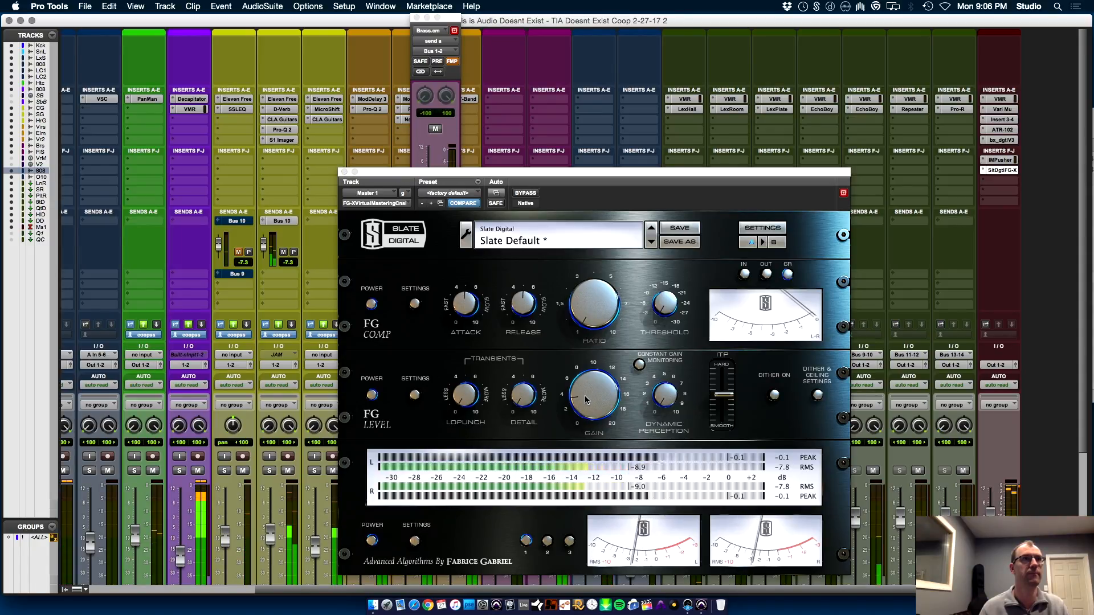
pyautogui.moveTo(586, 397); pyautogui.dragTo(585, 394)
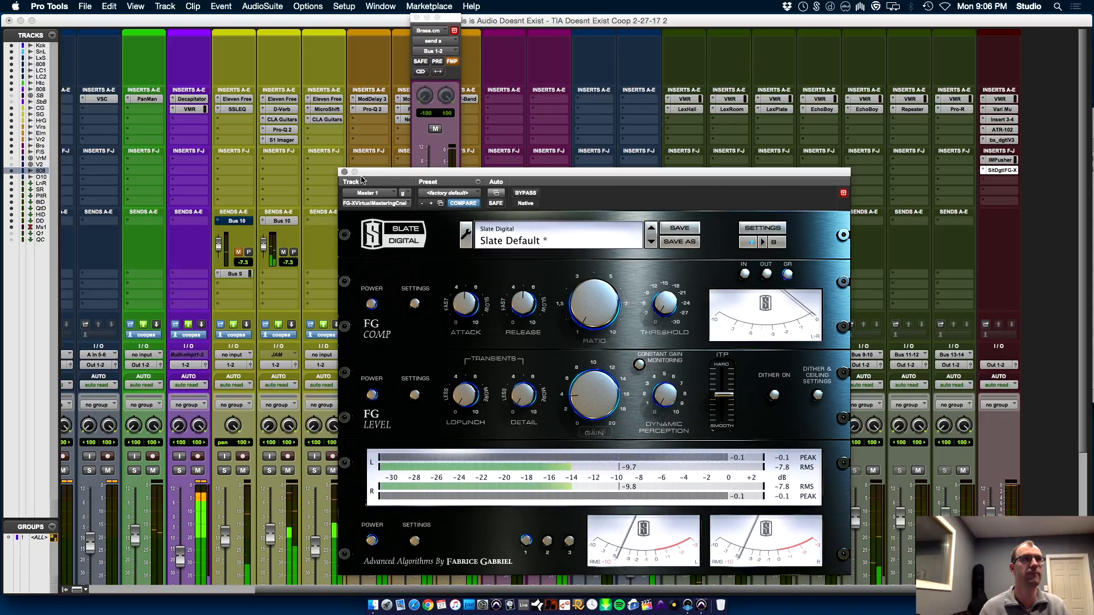
pyautogui.click(343, 172)
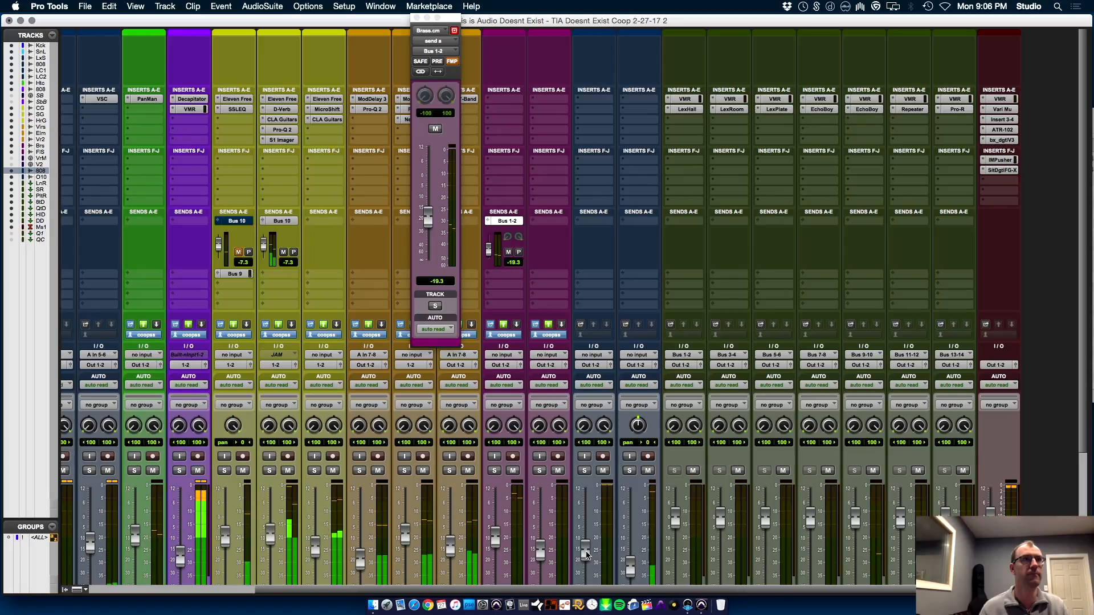
# - Link the mono and stereo HF bands in Master 1's bx_digital V3, set them to -2.3 dB at 9.74 kHz, and close its window
pyautogui.click(1003, 140)
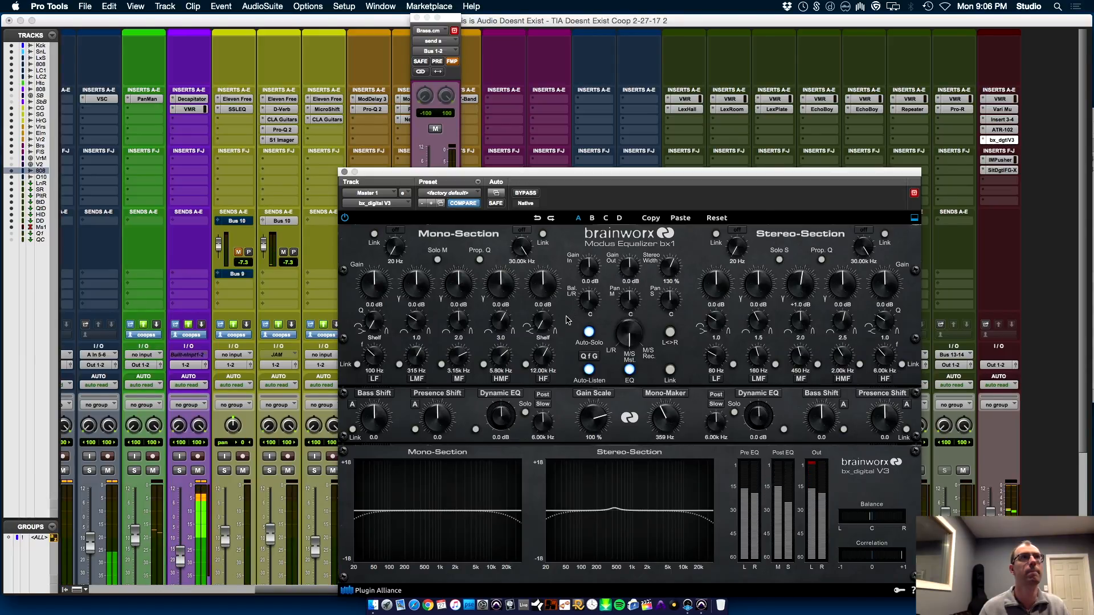
pyautogui.click(526, 365)
pyautogui.moveTo(546, 291); pyautogui.dragTo(546, 297)
pyautogui.moveTo(543, 376); pyautogui.dragTo(545, 373)
pyautogui.click(189, 366)
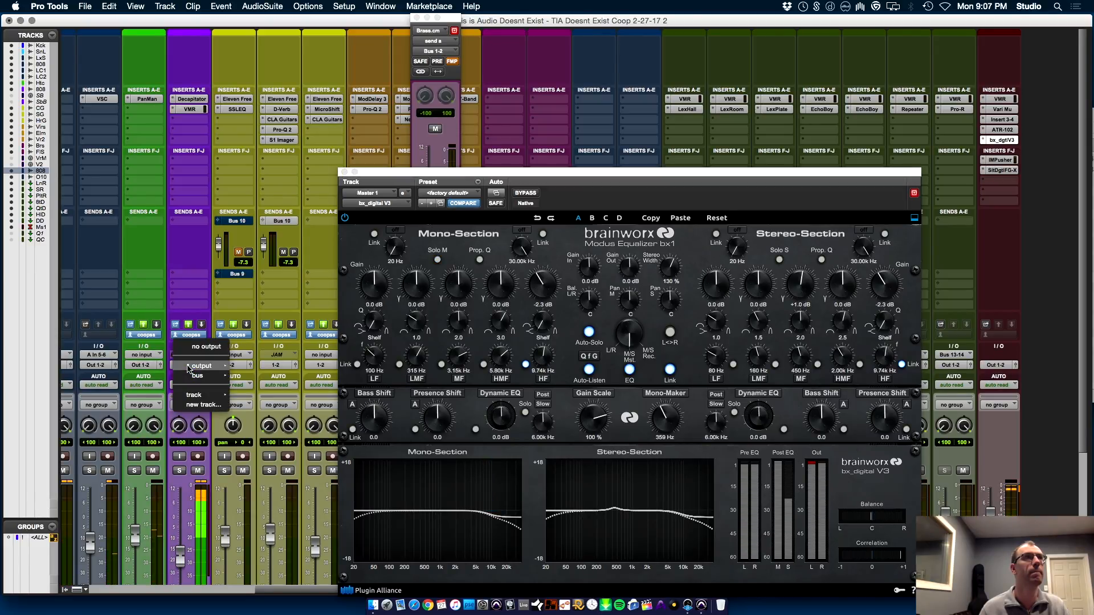
pyautogui.click(184, 271)
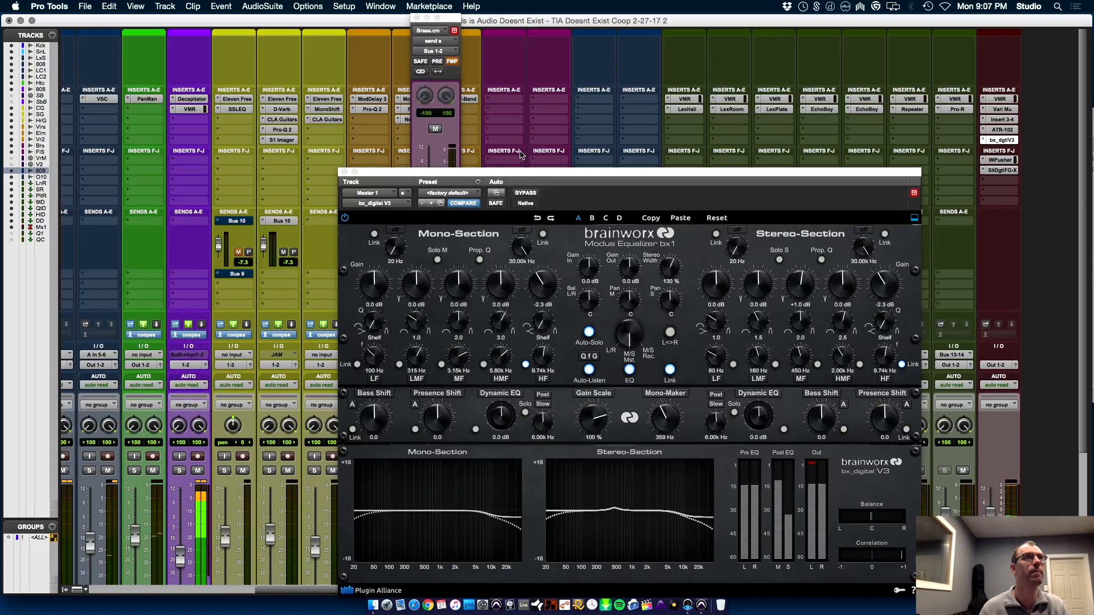
pyautogui.click(344, 172)
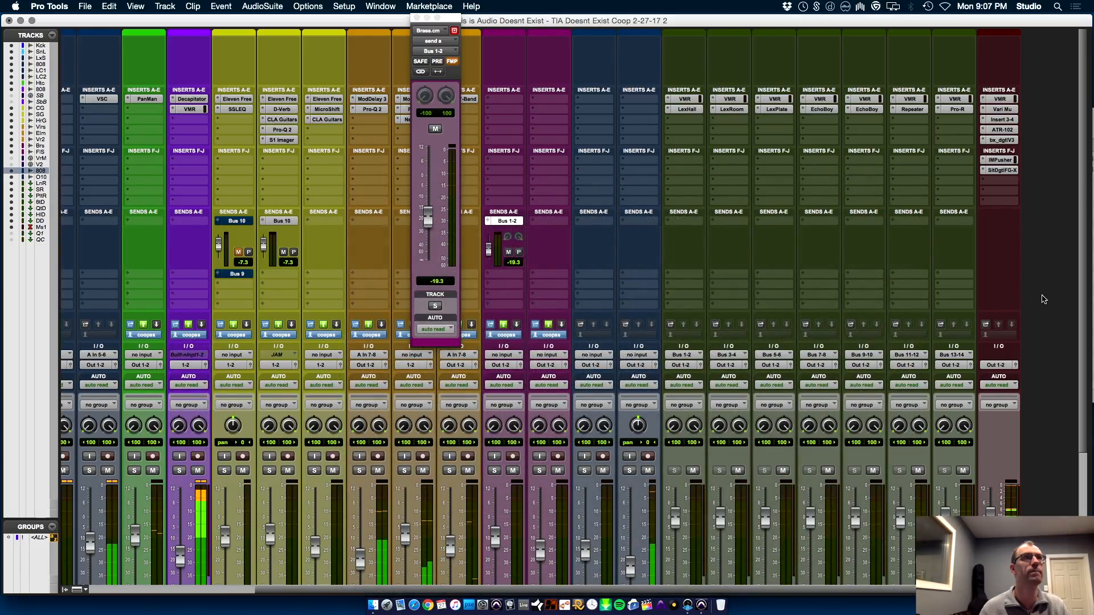
# - Select the tracks from 808 Bas Loop through Hard Gtr and route their outputs to Out 1-2
pyautogui.scroll(-5, 1084, 439)
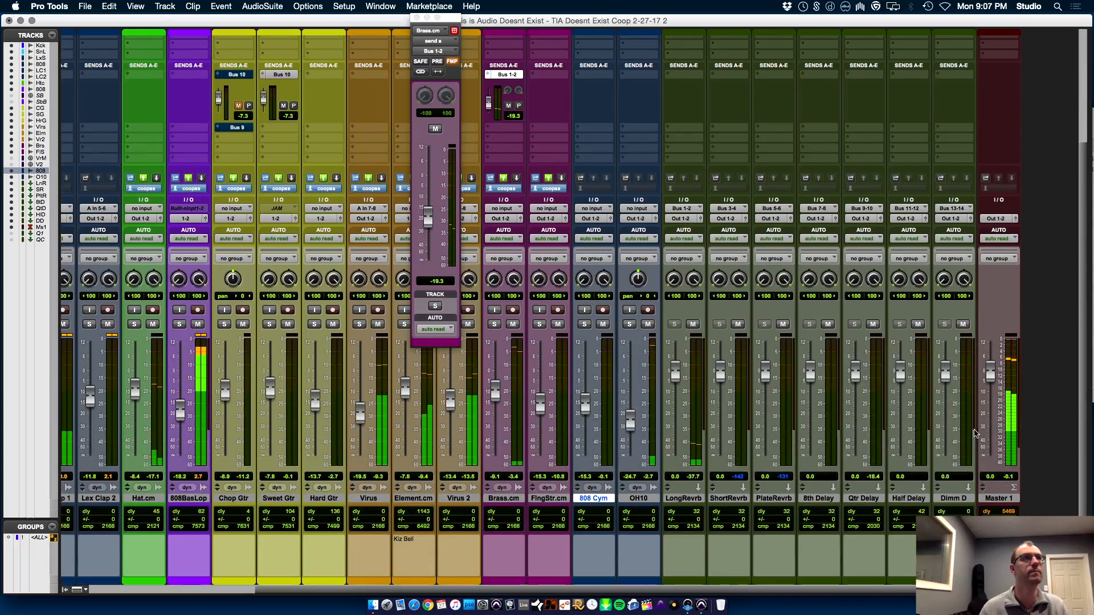
pyautogui.click(188, 501)
pyautogui.keyDown('shift'); pyautogui.click(335, 501); pyautogui.keyUp('shift')
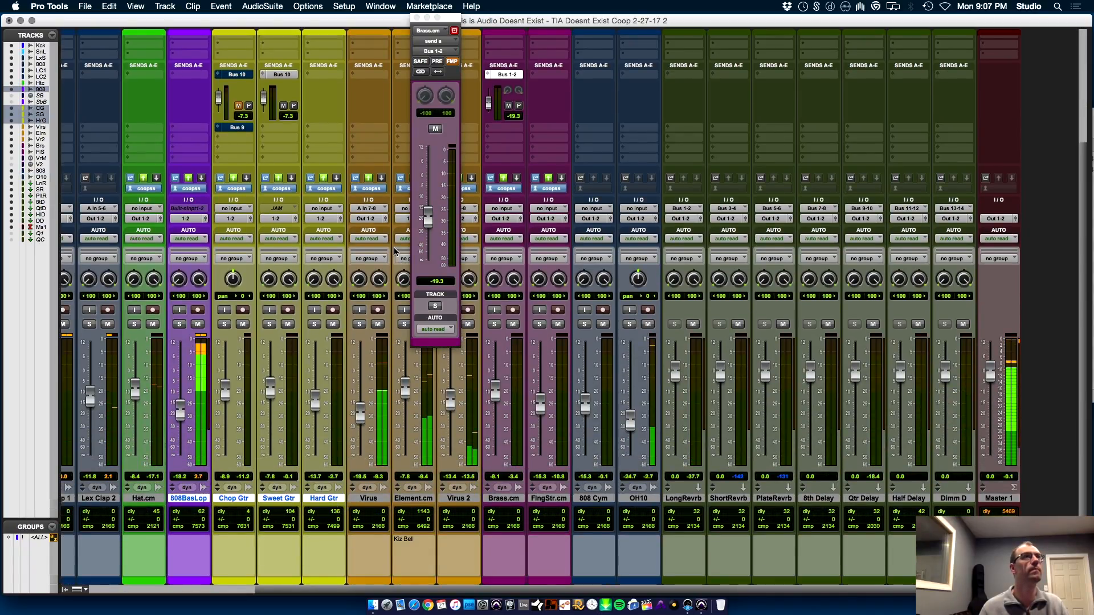
pyautogui.click(322, 219)
pyautogui.moveTo(337, 219)
pyautogui.click(388, 222)
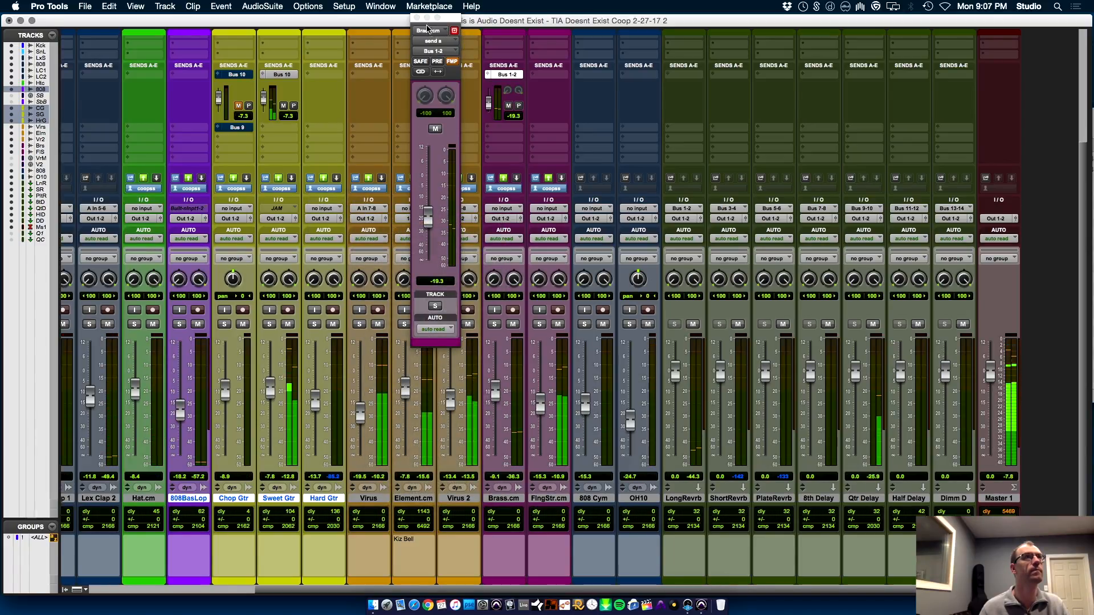
# - Close the Brass.cm send window and route the Element.cm output to Out 1-2
pyautogui.click(418, 18)
pyautogui.click(414, 219)
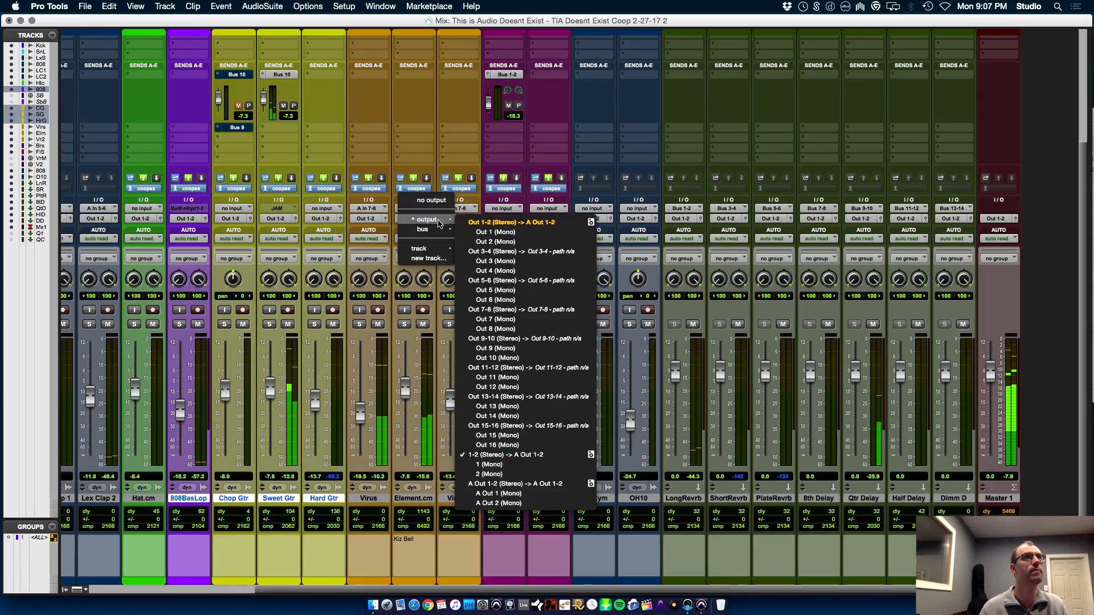
pyautogui.click(471, 224)
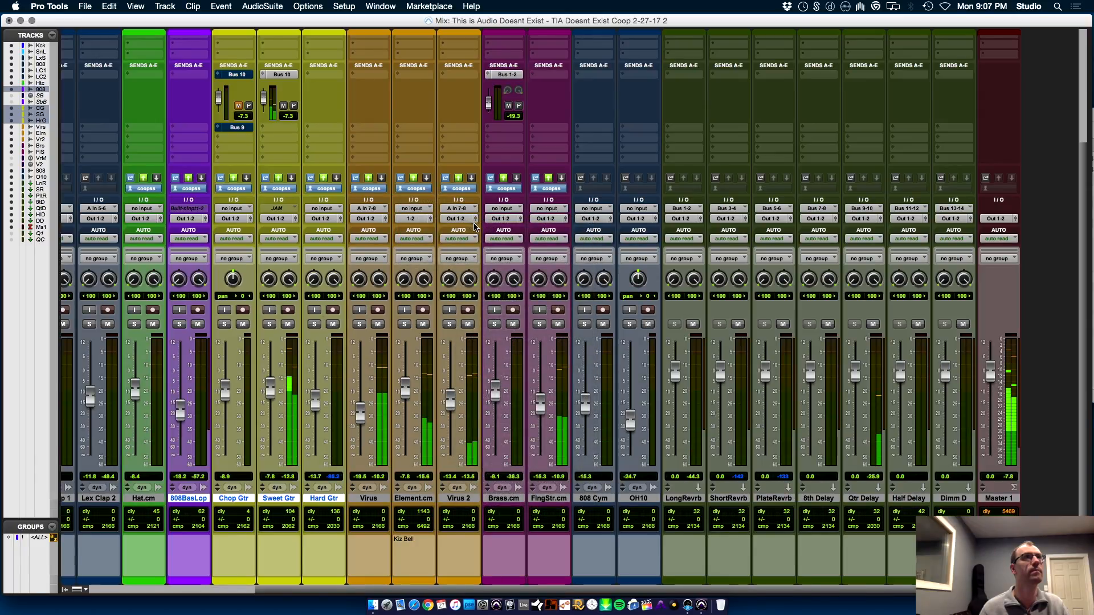
pyautogui.moveTo(463, 591); pyautogui.dragTo(871, 608)
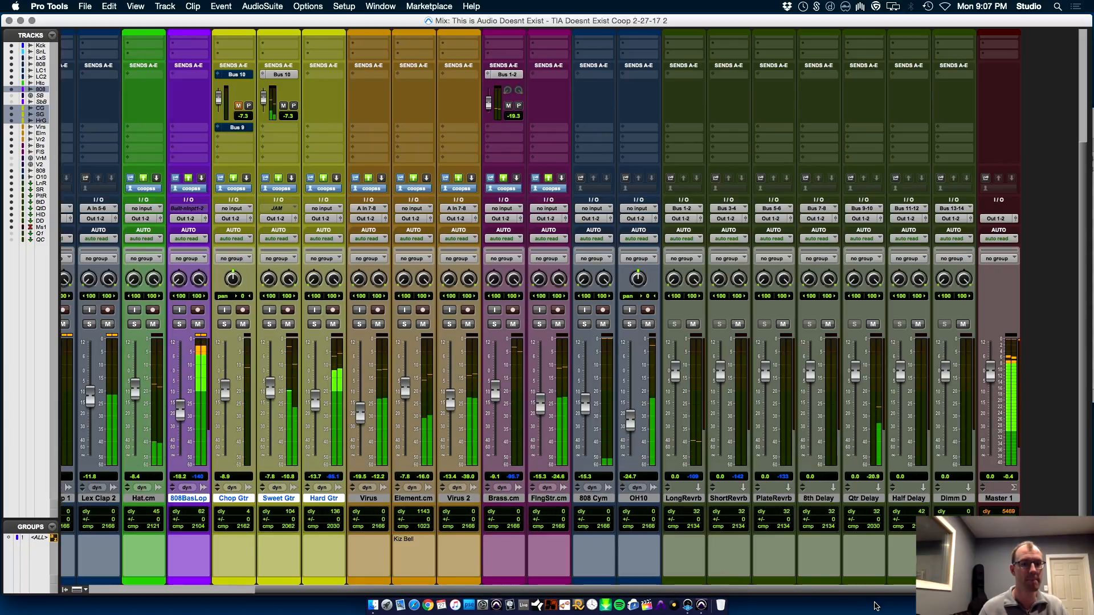
# - Check the FG-X meters on Master 1, and set the Hard Gtr level to -15.0 dB and Element.cm to -6.8 dB
pyautogui.scroll(5, 1082, 356)
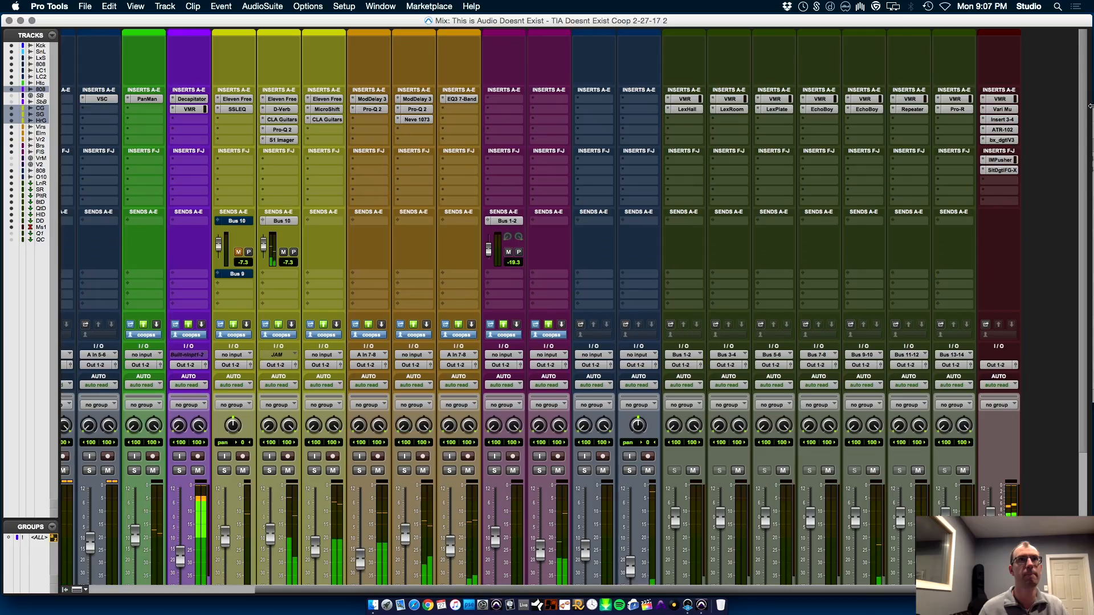
pyautogui.click(1000, 171)
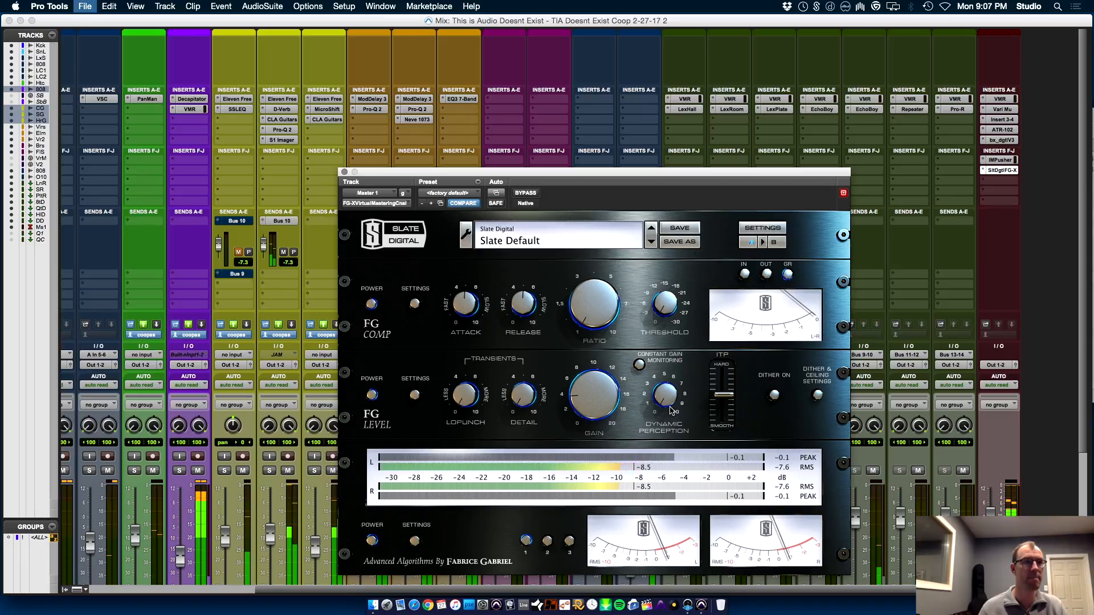
pyautogui.click(344, 171)
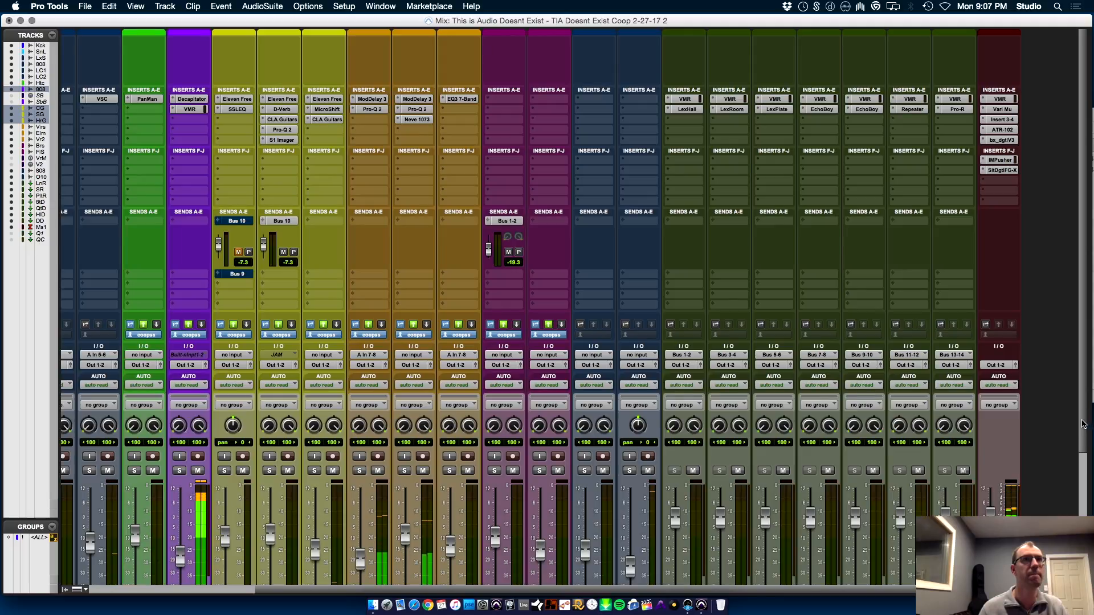
pyautogui.scroll(-5, 406, 451)
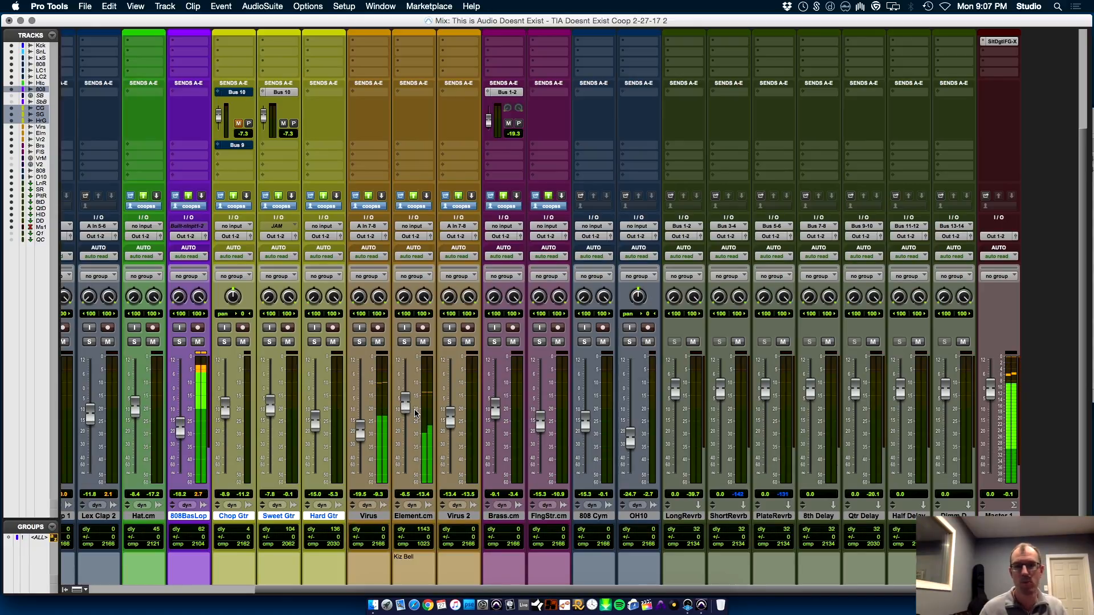
# - In the Edit window, select the Brass.cm track from its last clip's end at bar 121 back to the session start, and stop playback
pyautogui.press('super+equal')
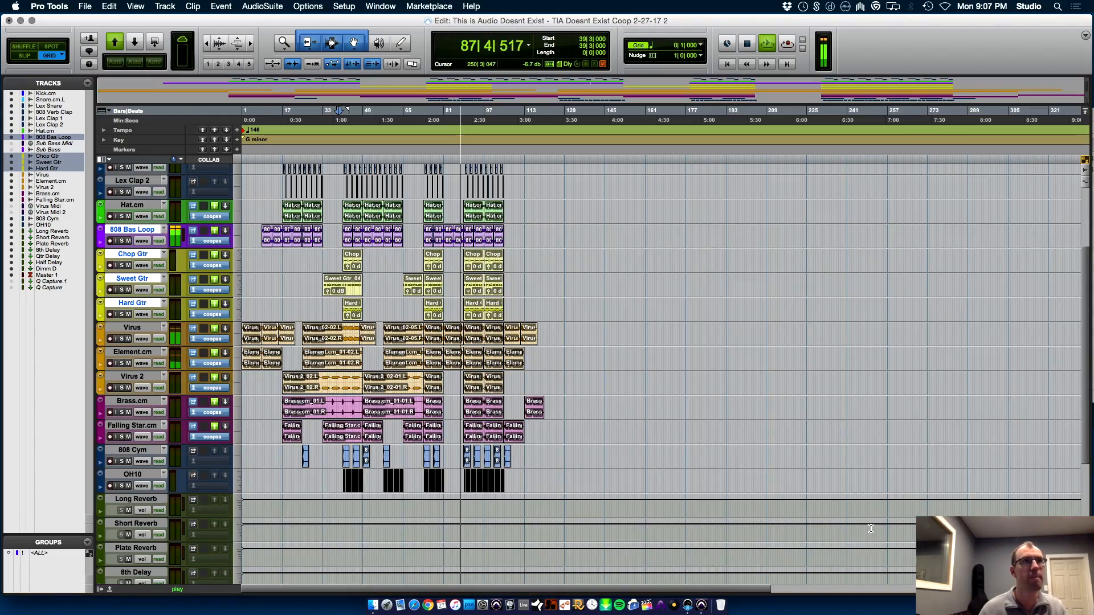
pyautogui.press('super+bracketright')
pyautogui.press('super+bracketright')
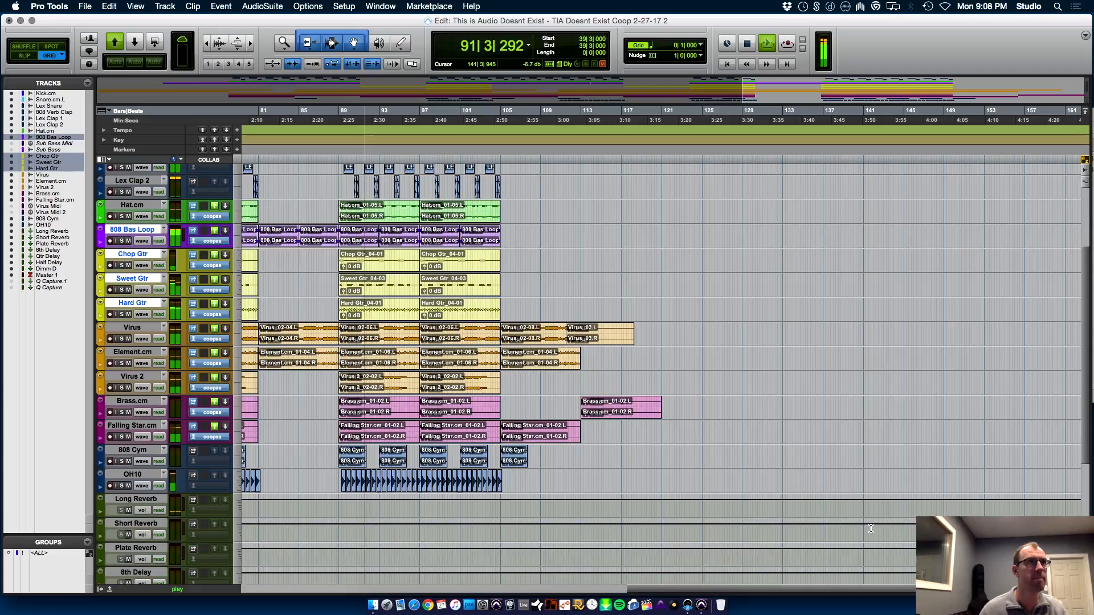
pyautogui.click(665, 405)
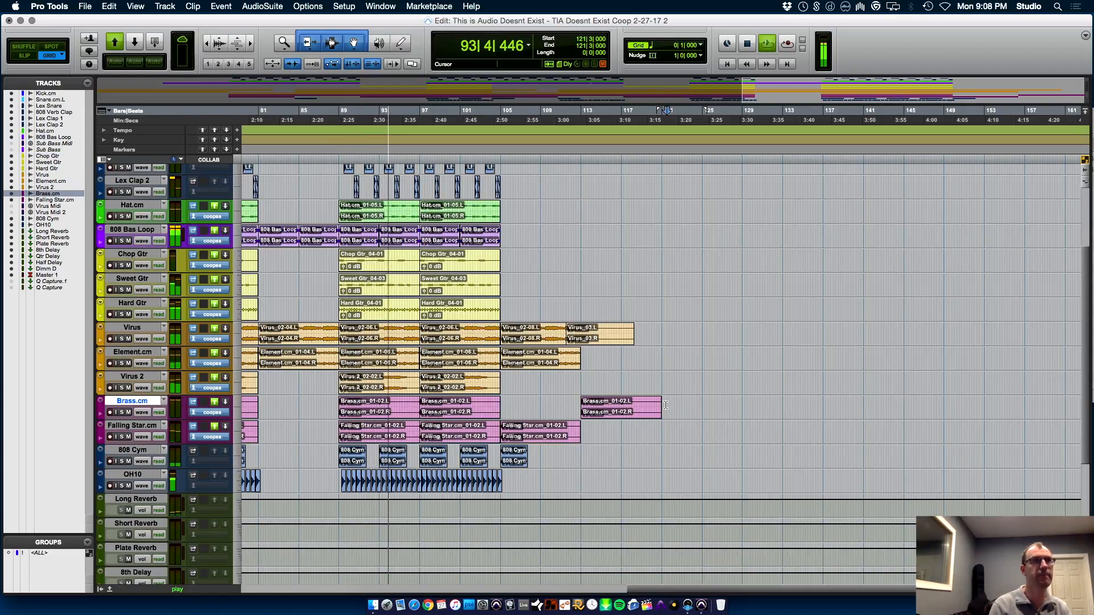
pyautogui.hotkey('shift', 'Return')
pyautogui.press('space')
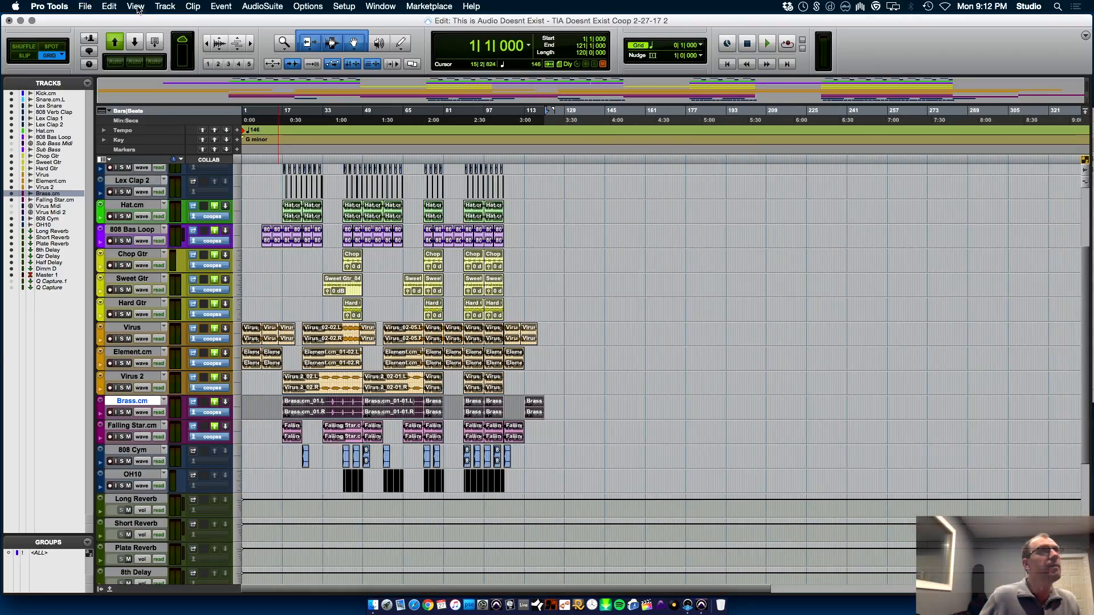
# - Save the project as a new version titled "TIA Doesnt Exist Coop 2-27-17 3"
pyautogui.click(85, 6)
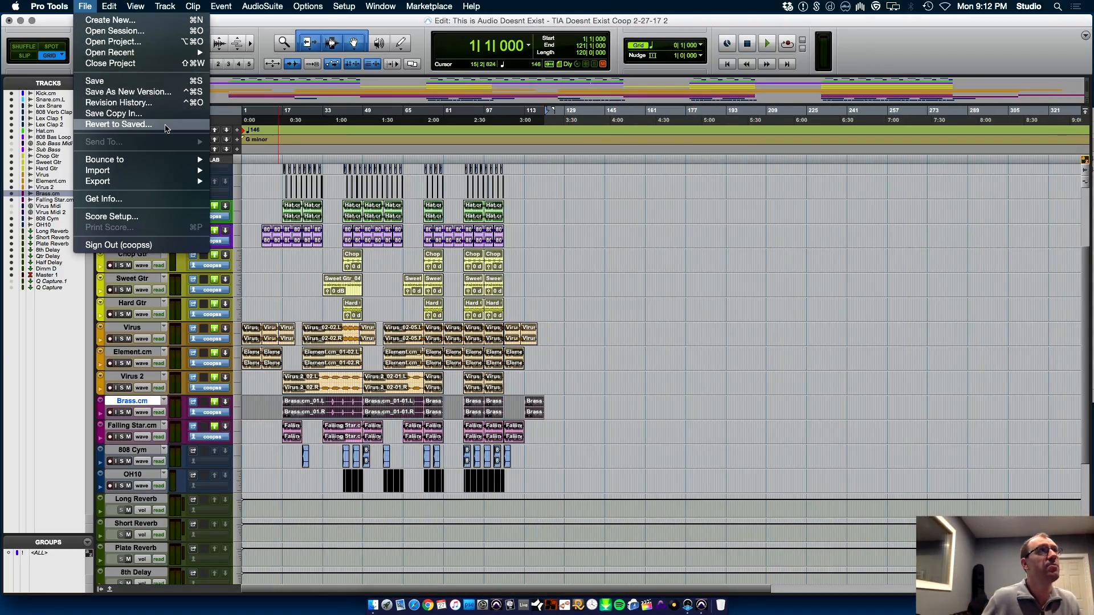
pyautogui.click(164, 92)
pyautogui.press('BackSpace')
pyautogui.press('BackSpace')
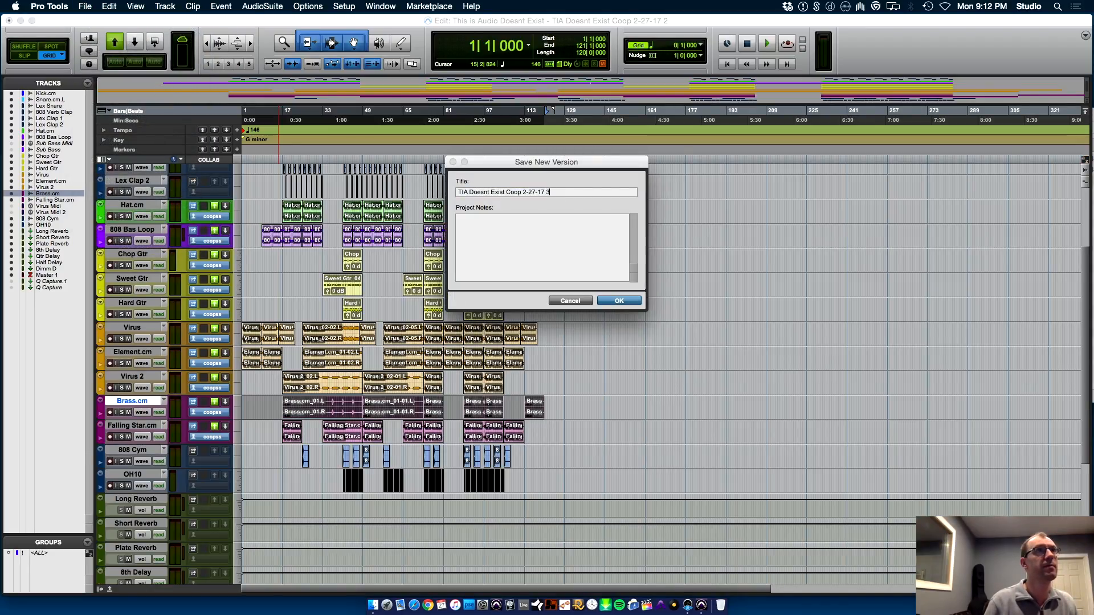
pyautogui.press('Return')
# - Commit the tracks from Kick.cm to OH10 offline, rendering volume, mute and pan, copying sends and groups, and keeping the source tracks hidden and inactive
pyautogui.click(133, 474)
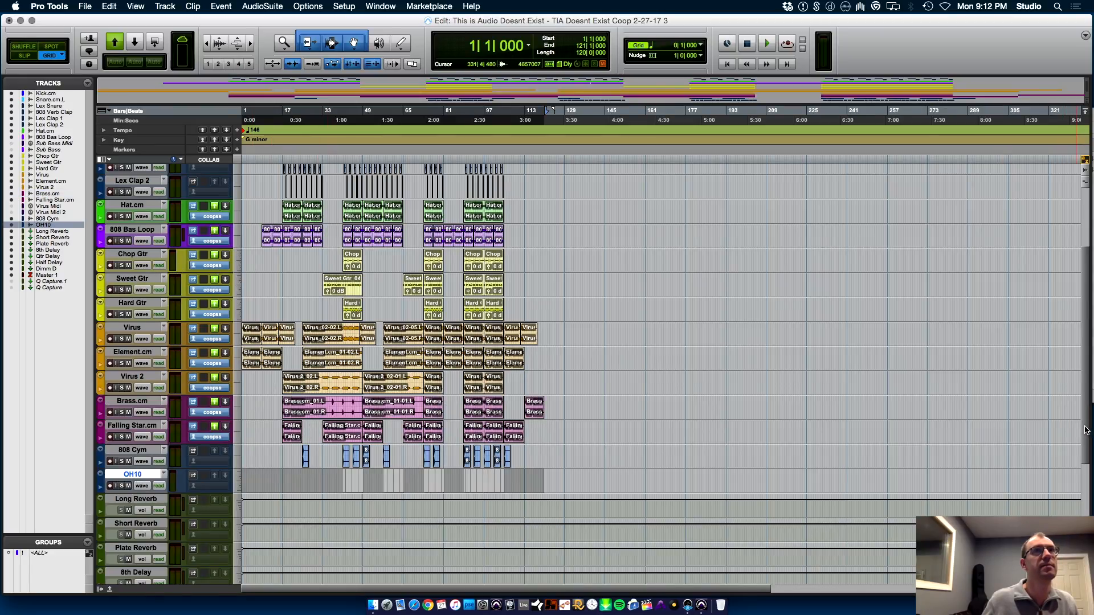
pyautogui.moveTo(1085, 430); pyautogui.dragTo(1085, 161)
pyautogui.keyDown('shift'); pyautogui.click(147, 172); pyautogui.keyUp('shift')
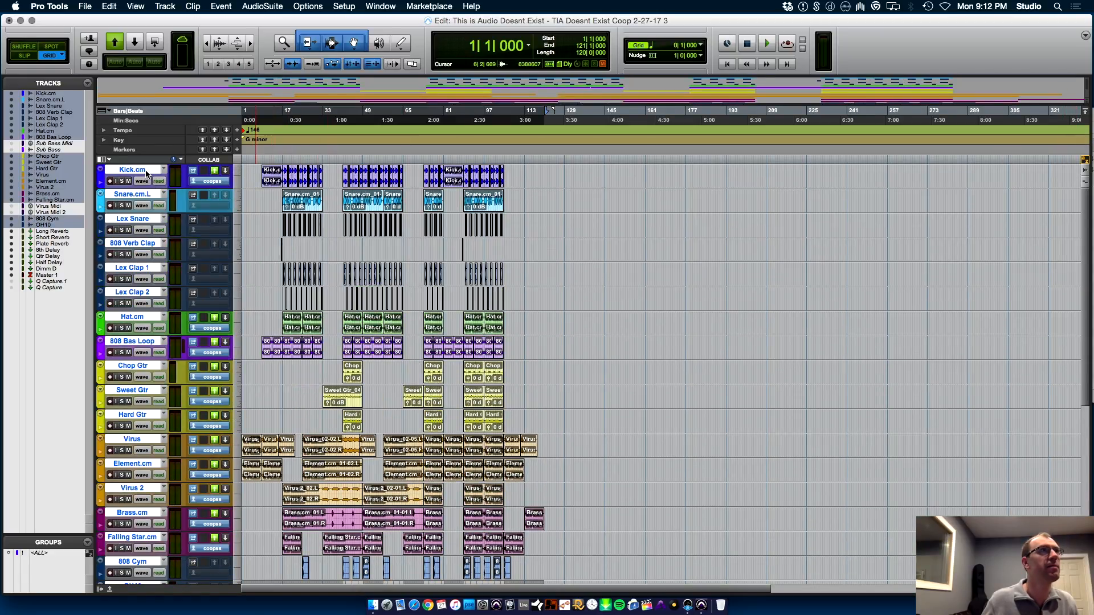
pyautogui.rightClick(146, 173)
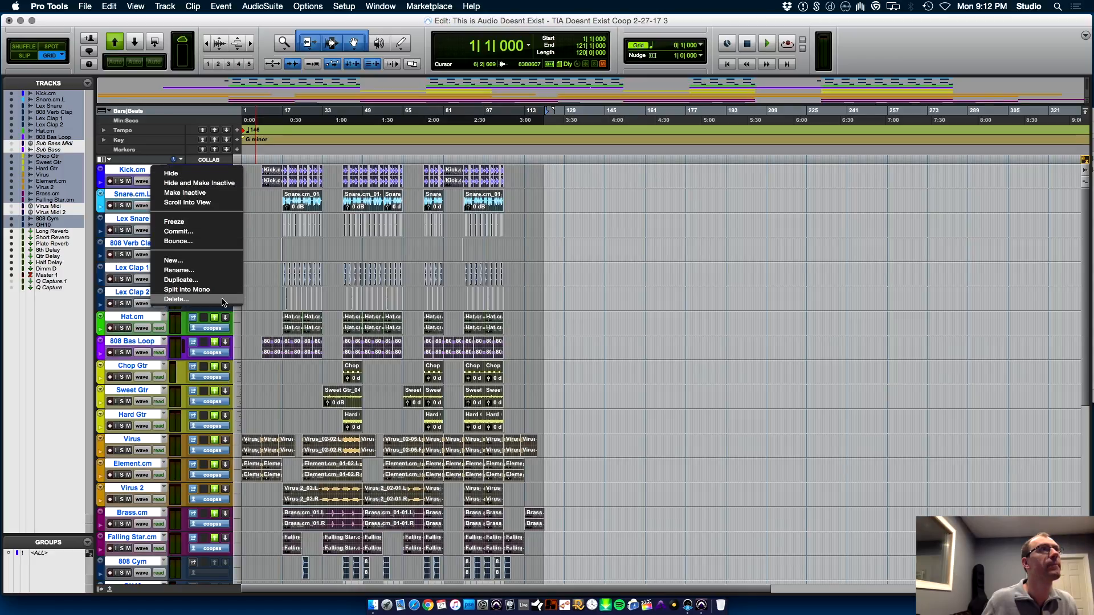
pyautogui.click(177, 232)
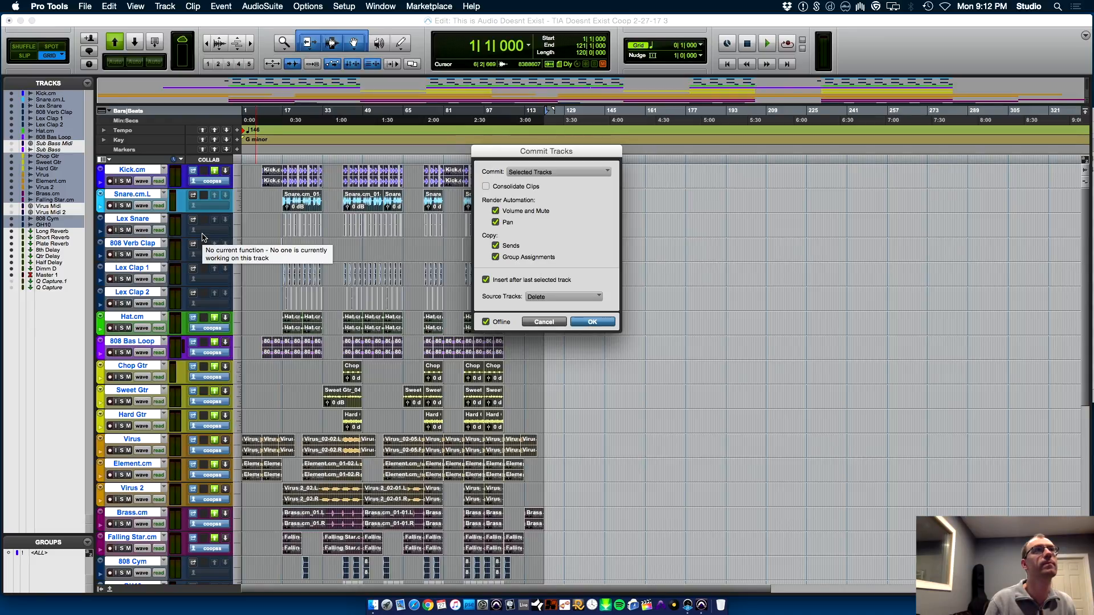
pyautogui.press('Return')
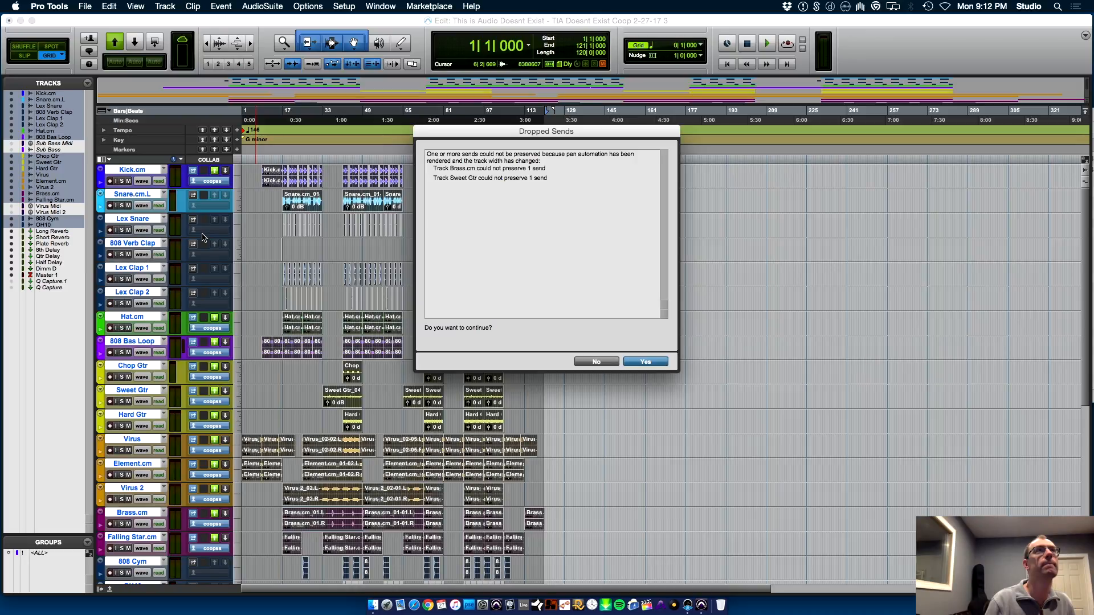
pyautogui.press('Return')
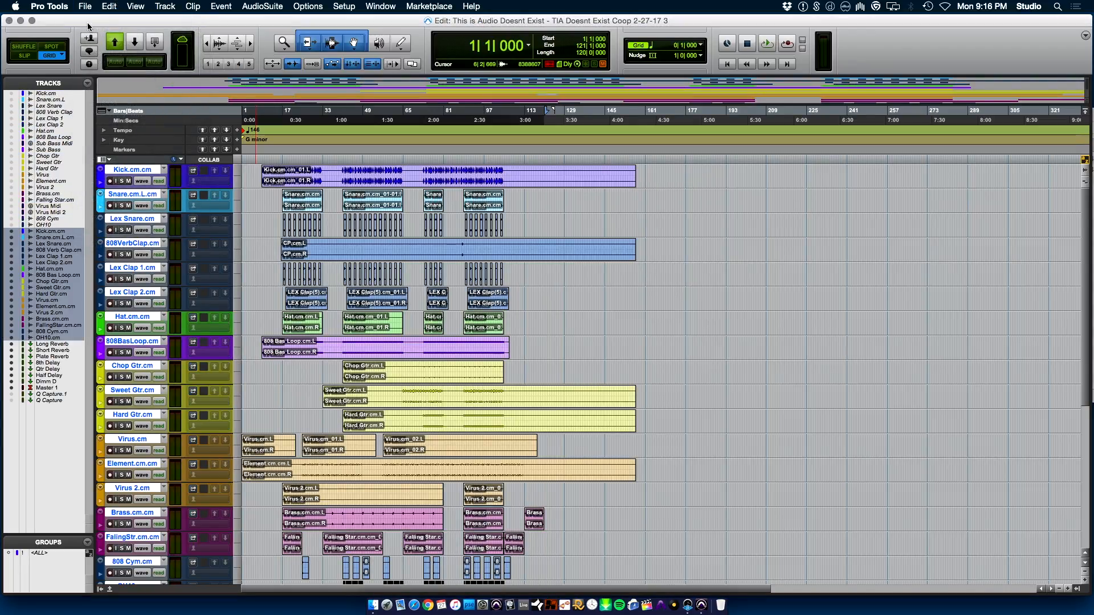
# - Save a 24-bit, 44.1 kHz BWF session copy inside the "Copy of This is Audio Doesnt Exist" folder, named "This is Audio Doesnt Exist" plus the date
pyautogui.click(85, 6)
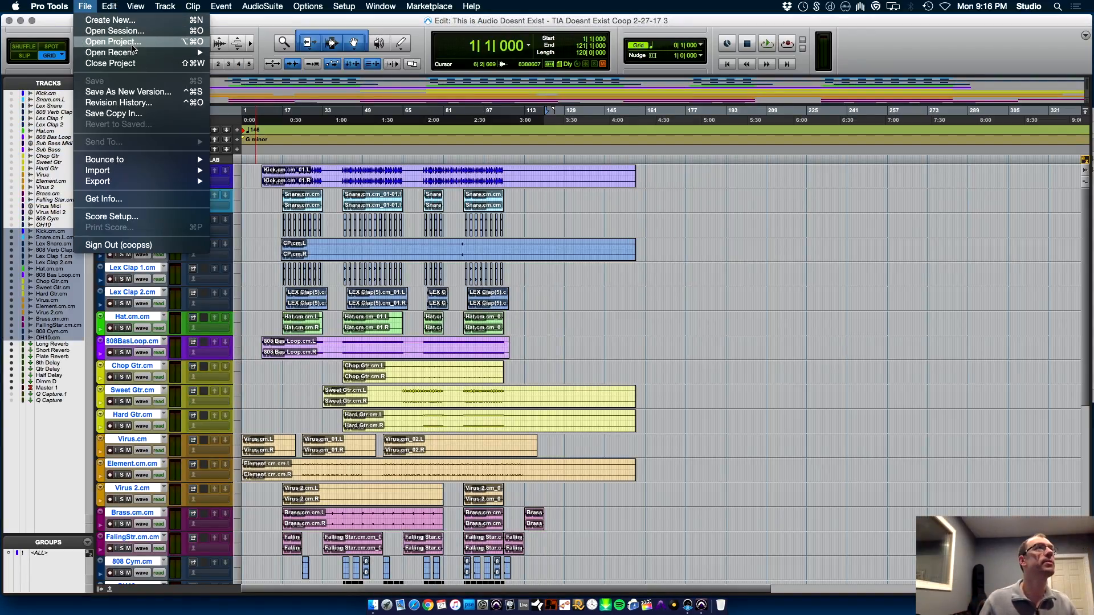
pyautogui.click(120, 114)
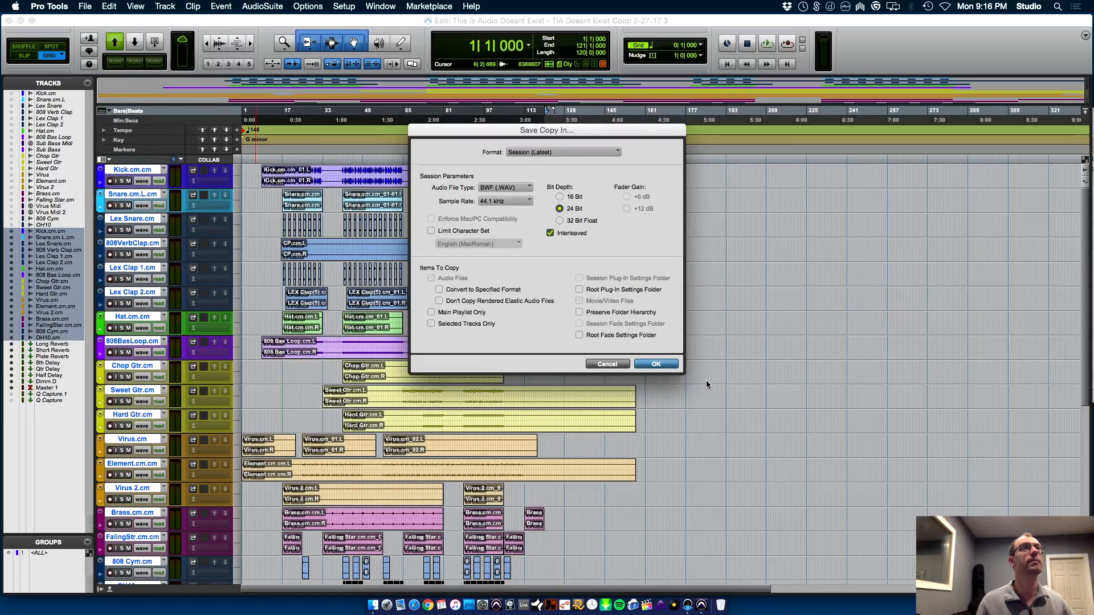
pyautogui.click(656, 364)
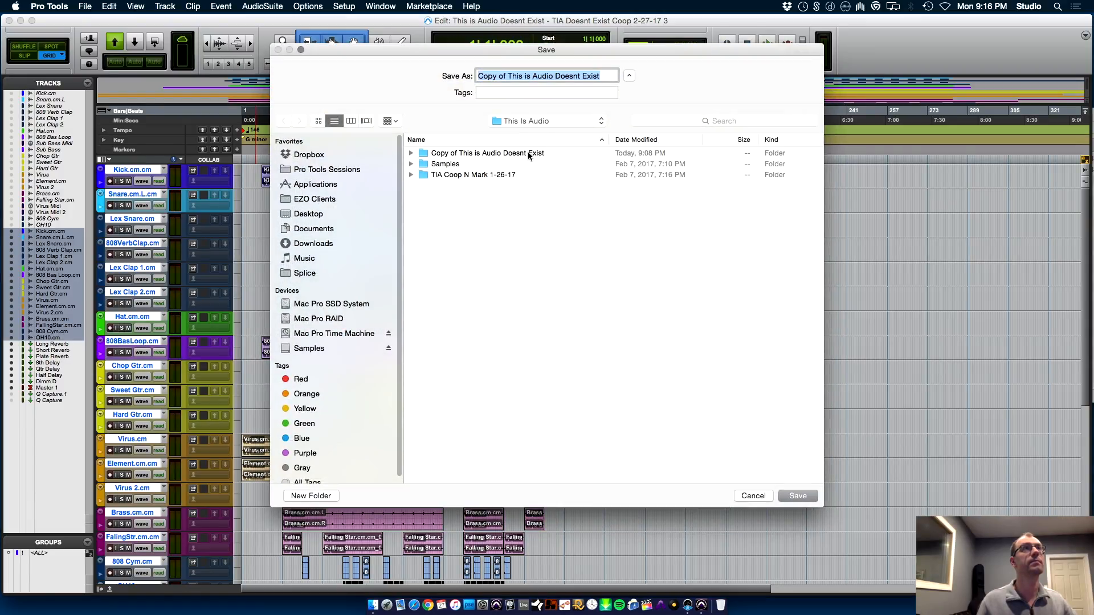
pyautogui.doubleClick(529, 154)
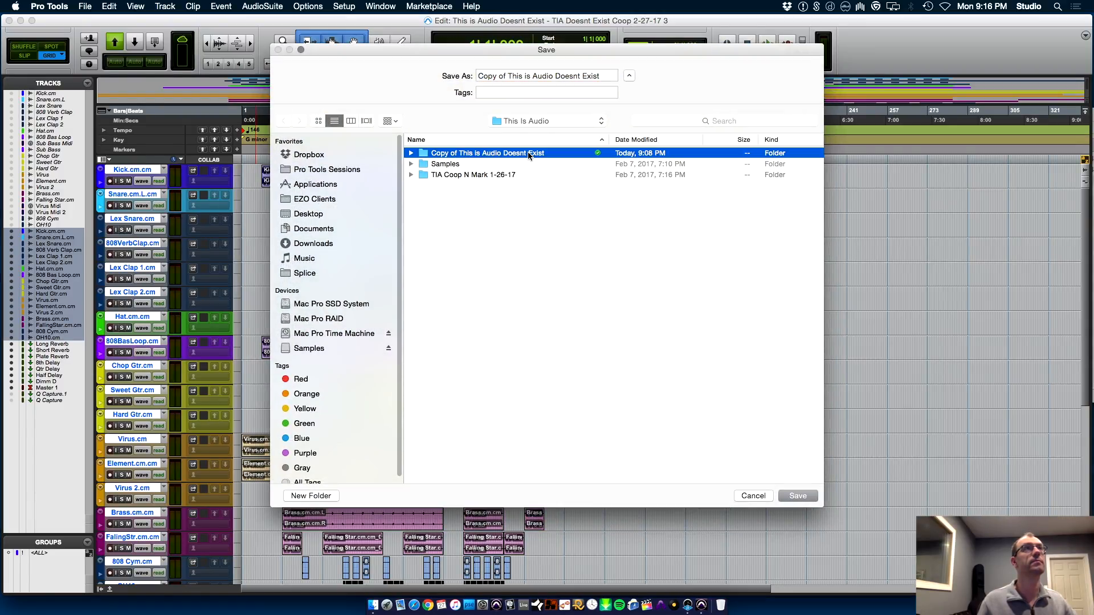
pyautogui.click(605, 75)
pyautogui.moveTo(509, 76); pyautogui.dragTo(373, 75)
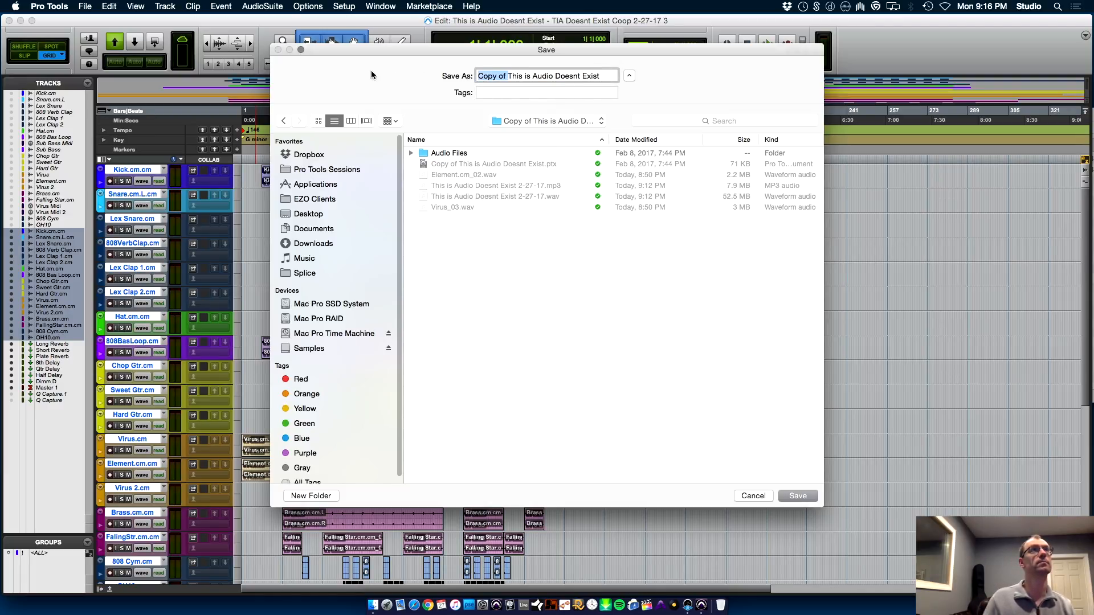
pyautogui.press('BackSpace')
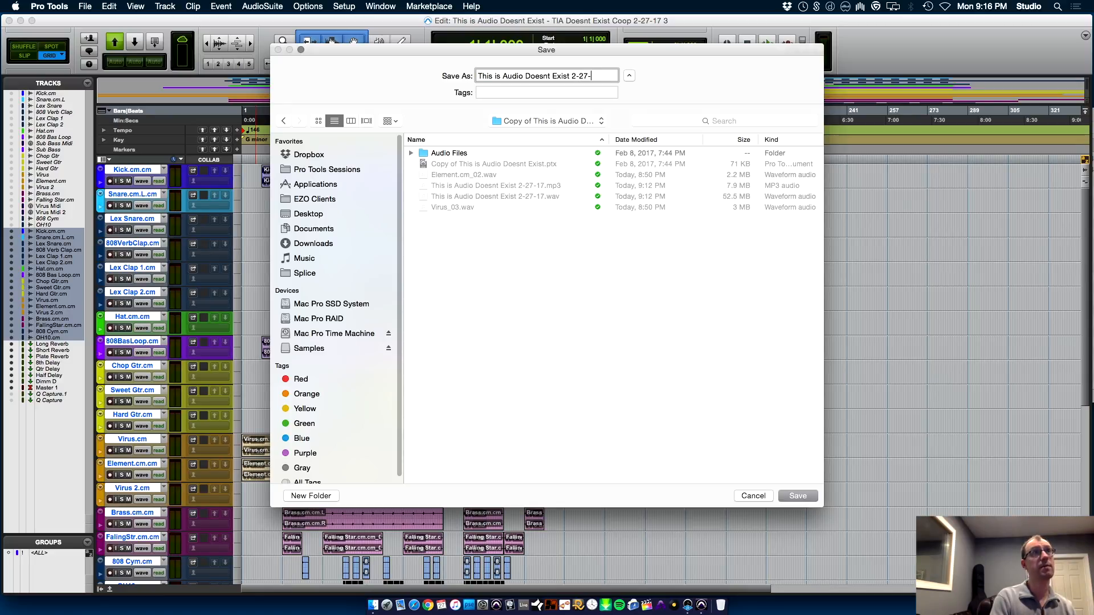
pyautogui.press('Return')
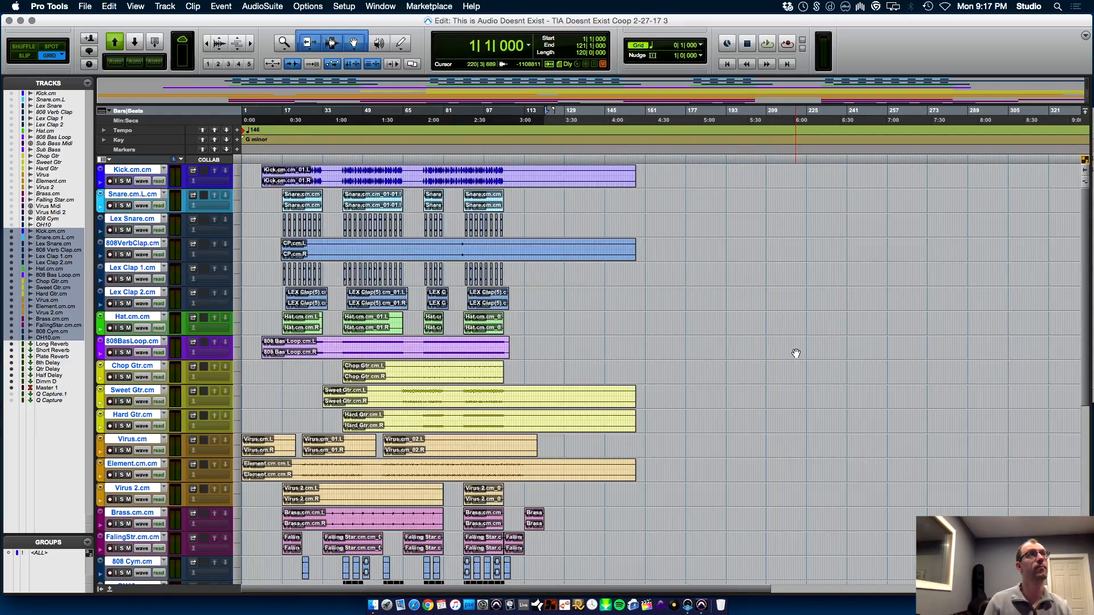
# - Upload all new track changes to the collaboration project, and close the project with its changes saved
pyautogui.click(116, 45)
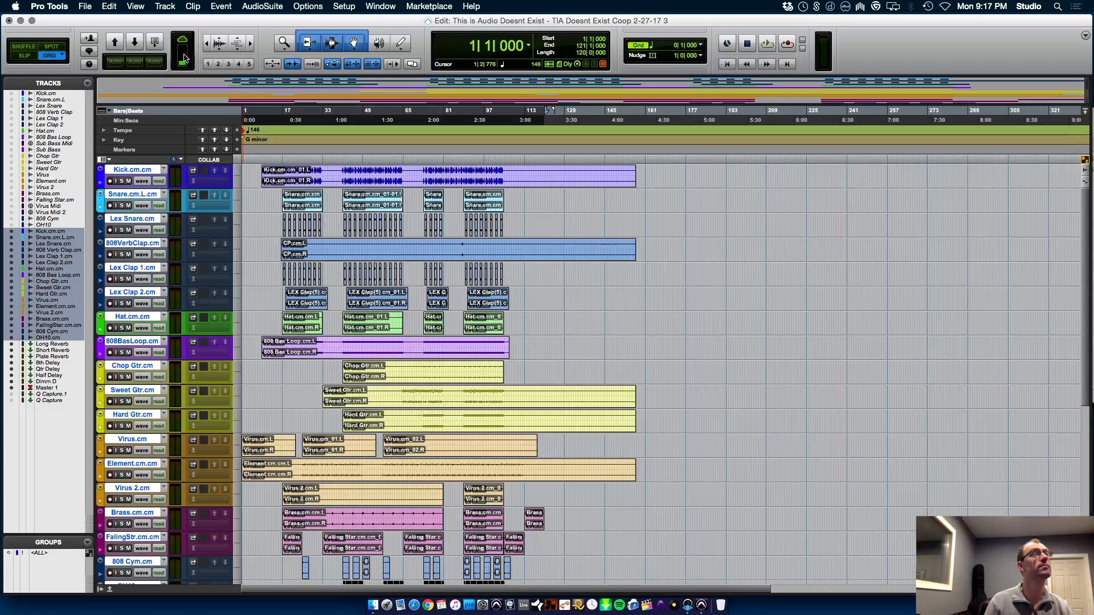
pyautogui.moveTo(184, 58)
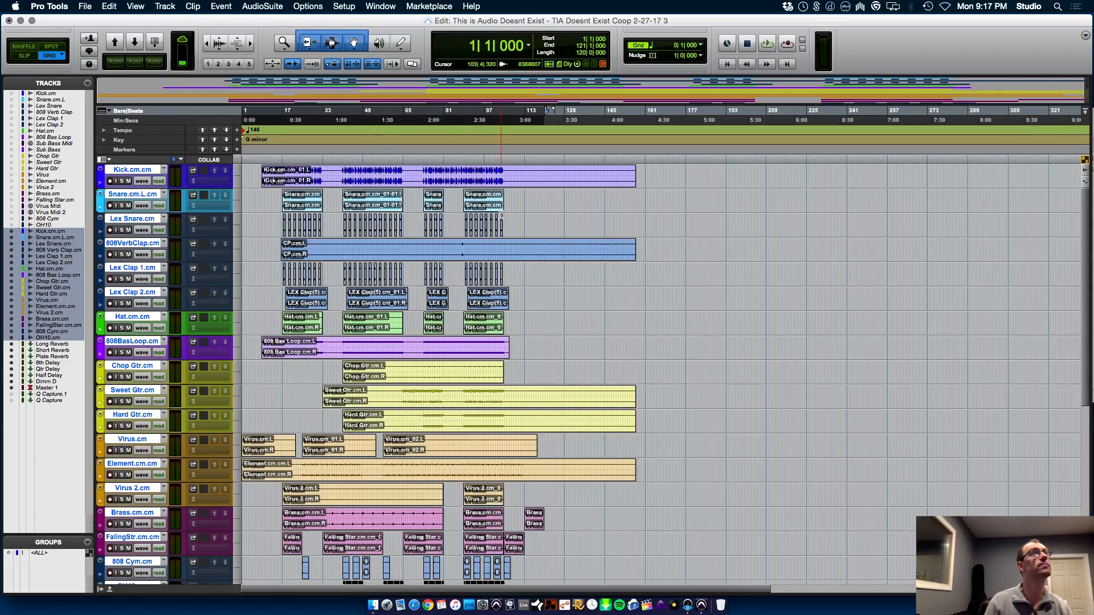
pyautogui.press('super+shift+w')
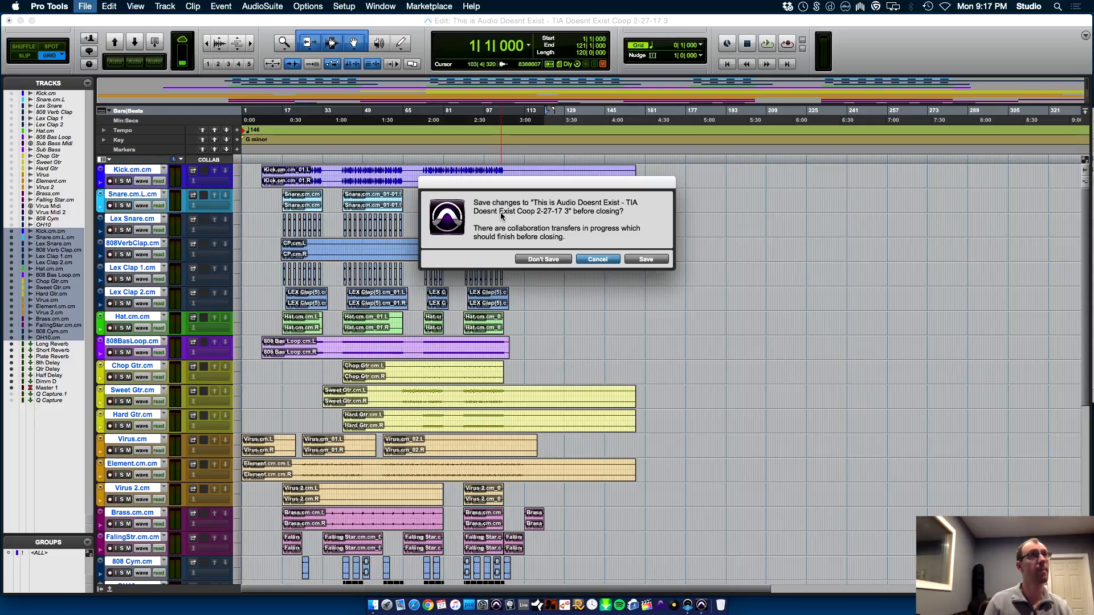
pyautogui.click(641, 260)
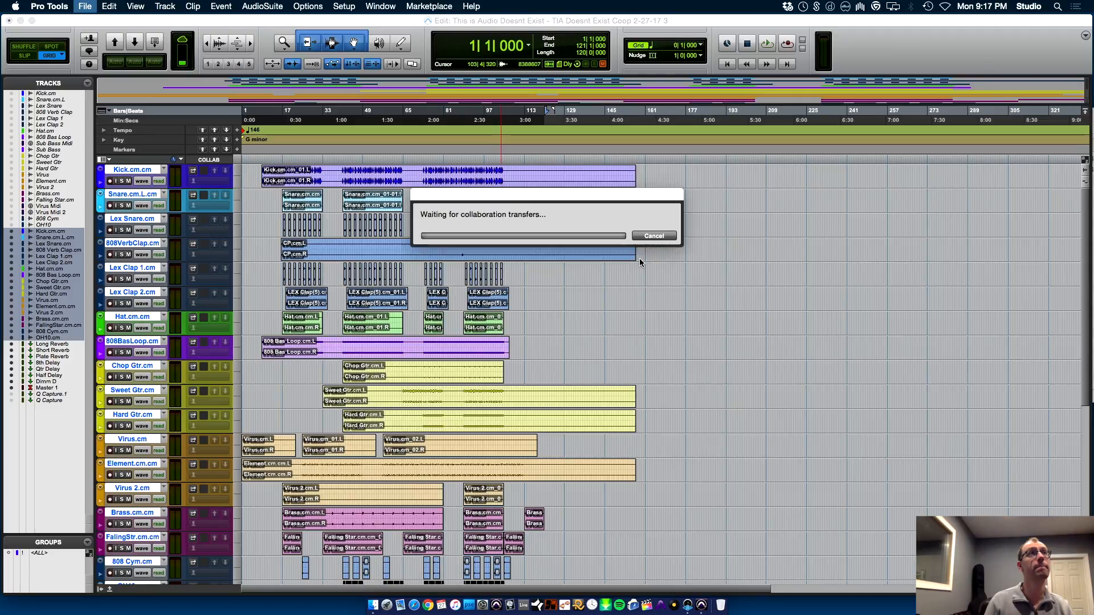